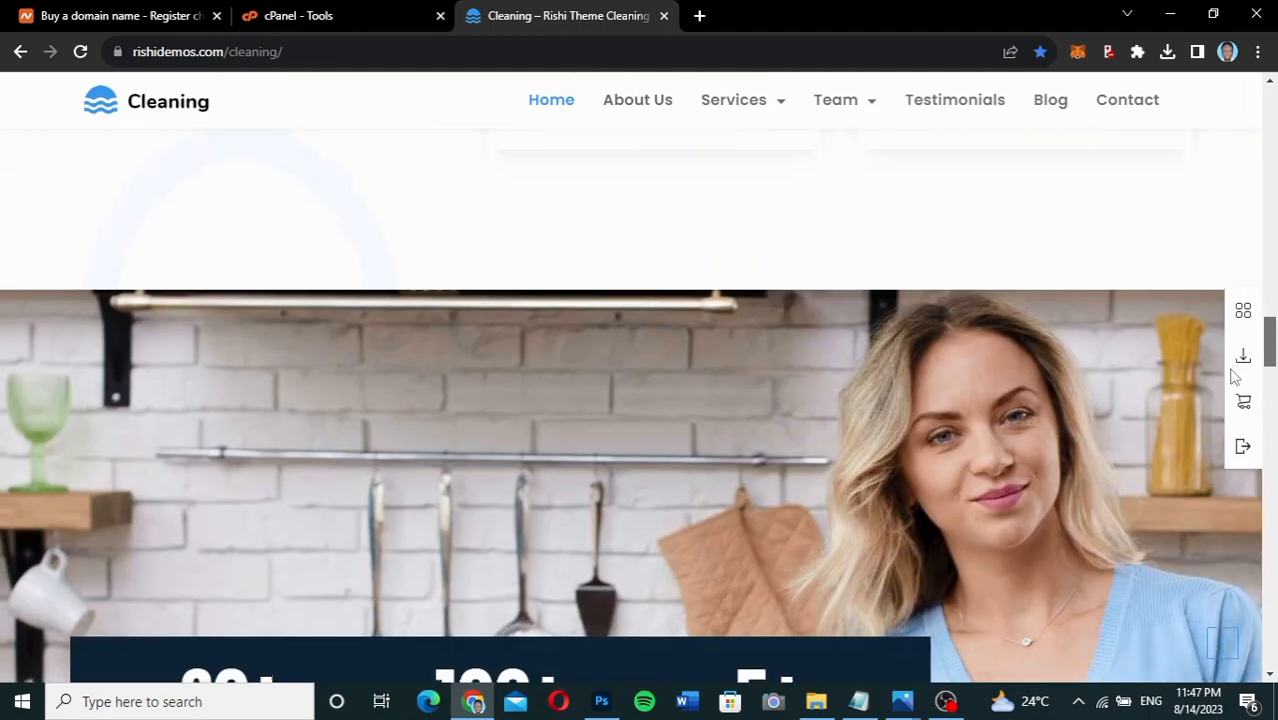
# Scroll the Rishi Cleaning demo homepage back up to its welcome hero and contact bar.
pyautogui.scroll(15, 1218, 520)
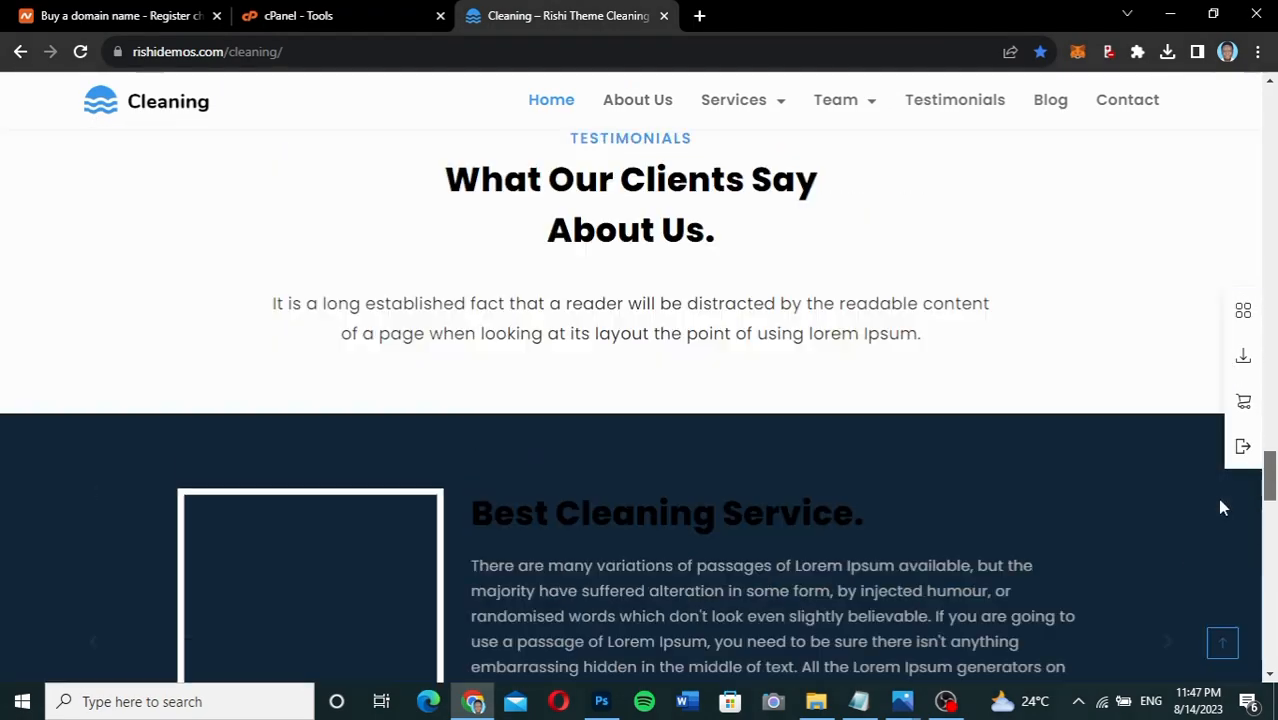
pyautogui.scroll(10, 1232, 333)
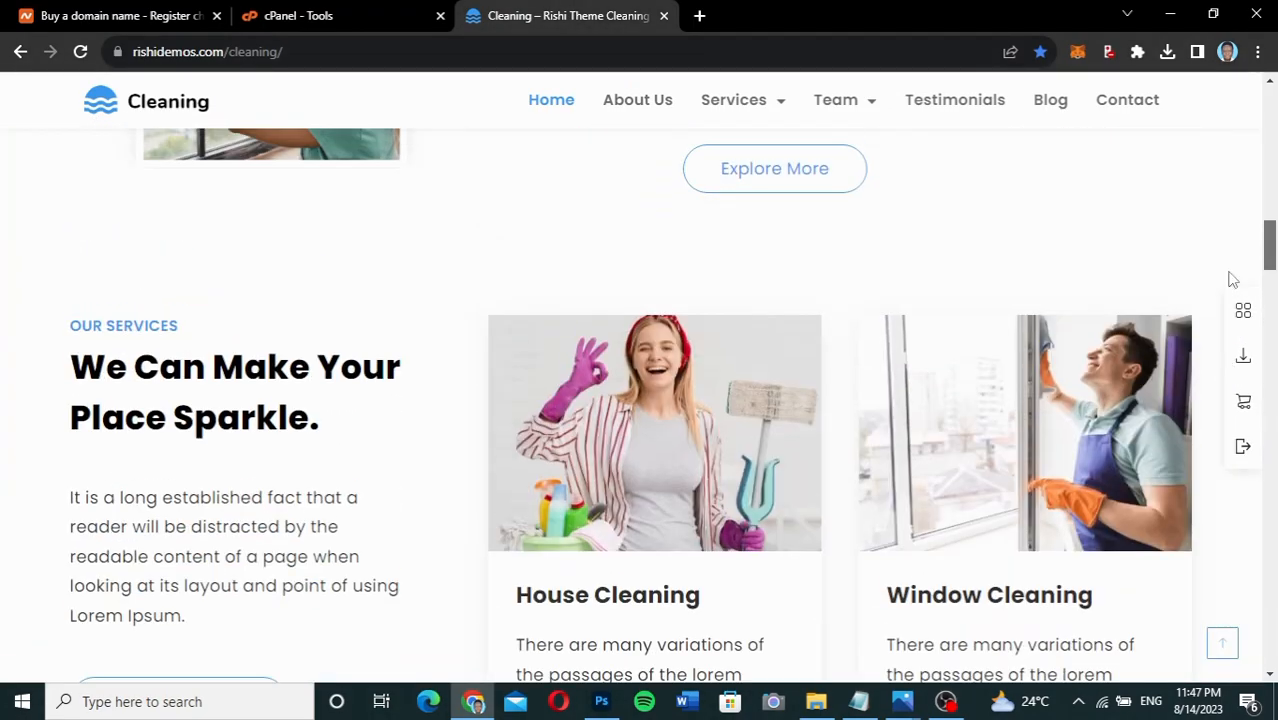
pyautogui.scroll(6, 1246, 192)
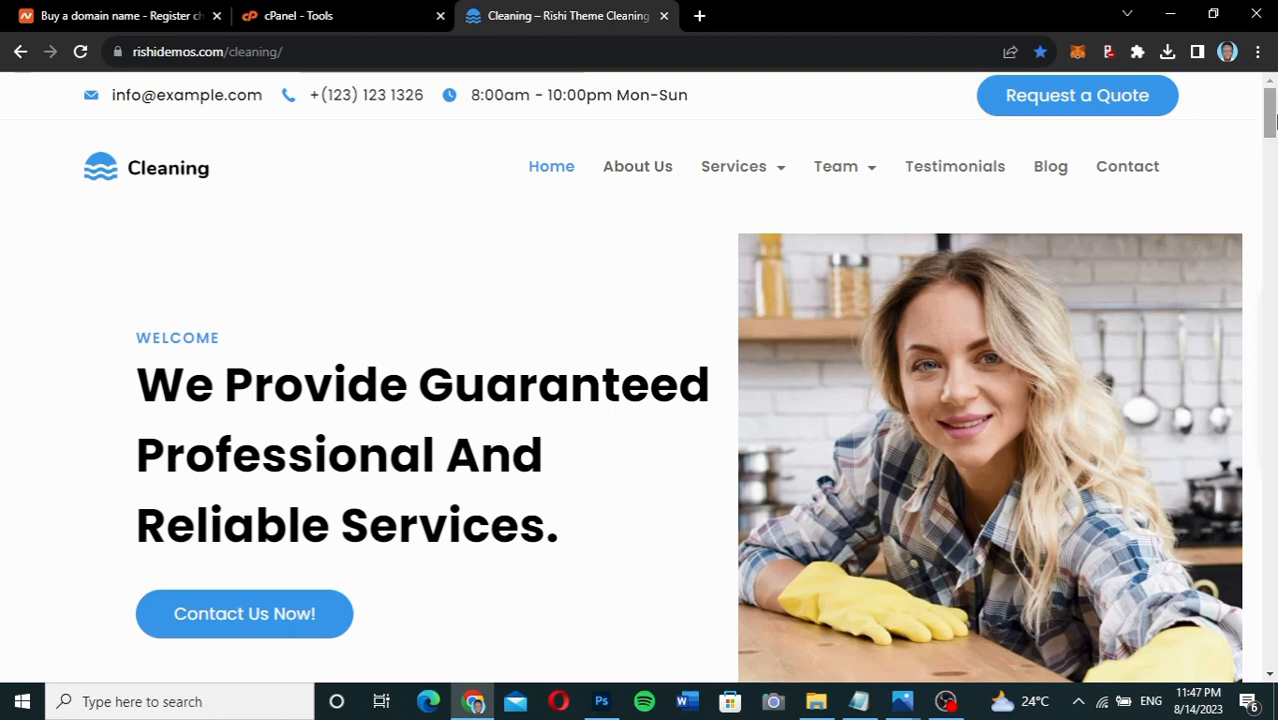
pyautogui.scroll(-1, 1271, 122)
pyautogui.moveTo(1275, 118); pyautogui.dragTo(1274, 106)
pyautogui.moveTo(1270, 110)
pyautogui.mouseDown()
pyautogui.moveTo(1270, 175)
pyautogui.moveTo(1274, 110)
pyautogui.mouseUp()
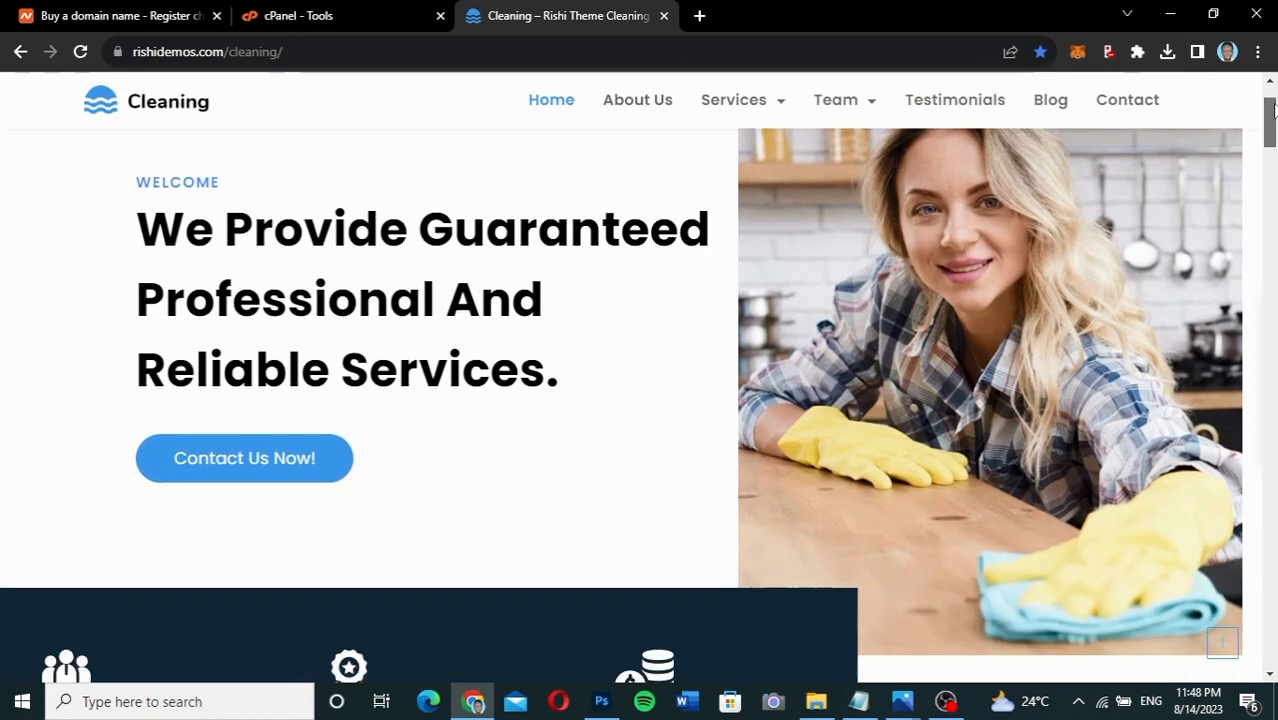
pyautogui.moveTo(1274, 108); pyautogui.dragTo(1274, 113)
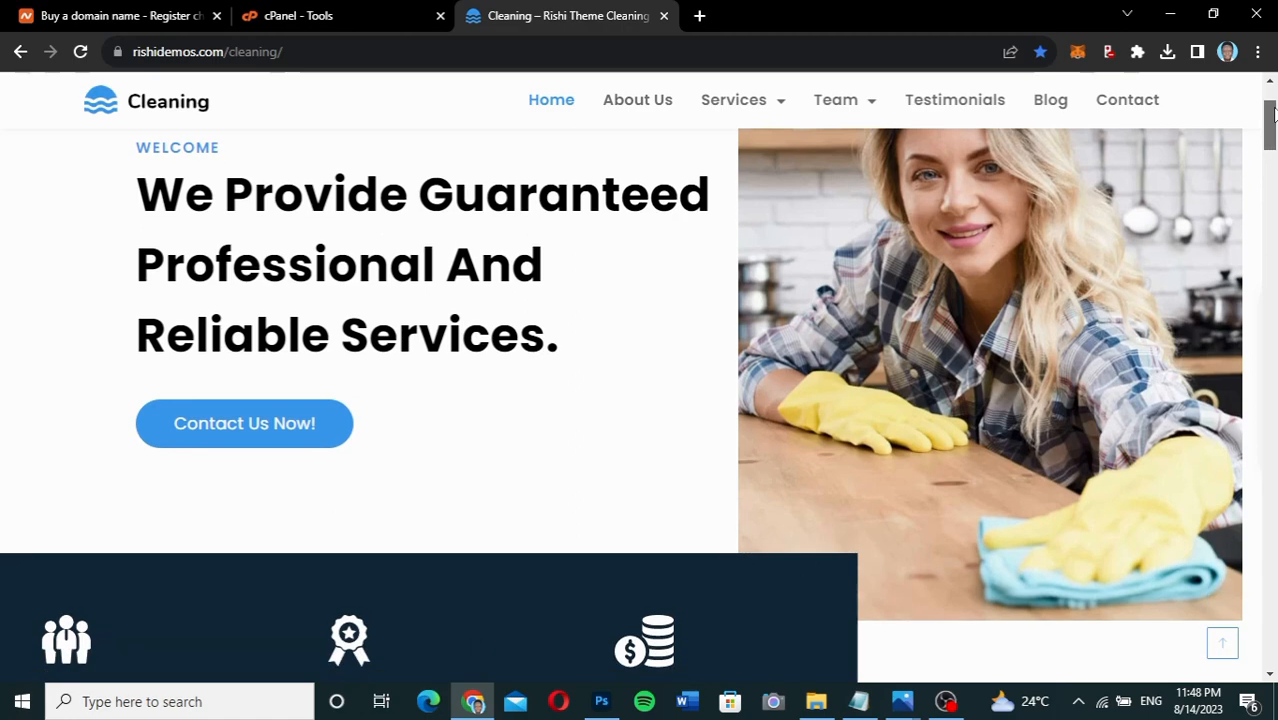
# Drag the page scrollbar down toward the Cleaning demo's service cards.
pyautogui.moveTo(1274, 113)
pyautogui.mouseDown()
pyautogui.moveTo(1249, 330)
pyautogui.moveTo(1255, 434)
pyautogui.moveTo(1272, 88)
pyautogui.mouseUp()
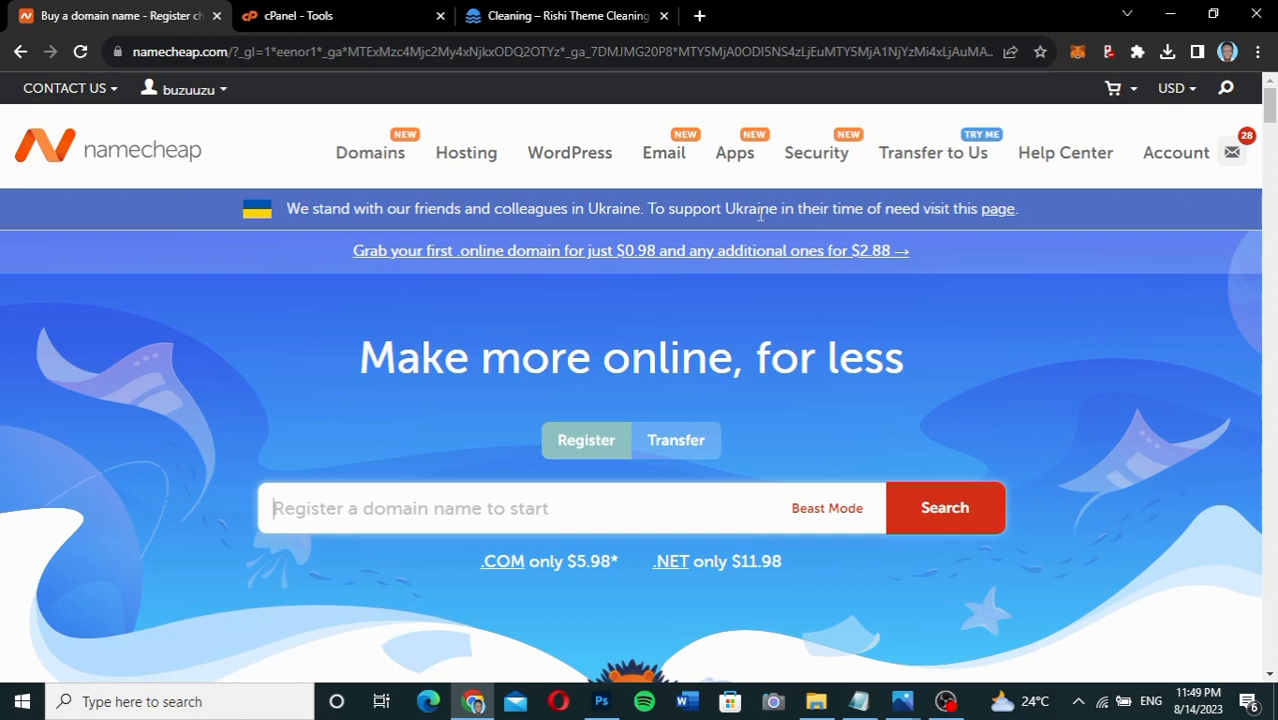
# Go to kaetechdigital.com, whose affiliate link leads to the Namecheap homepage.
pyautogui.click(652, 55)
pyautogui.write('kaetechdu')
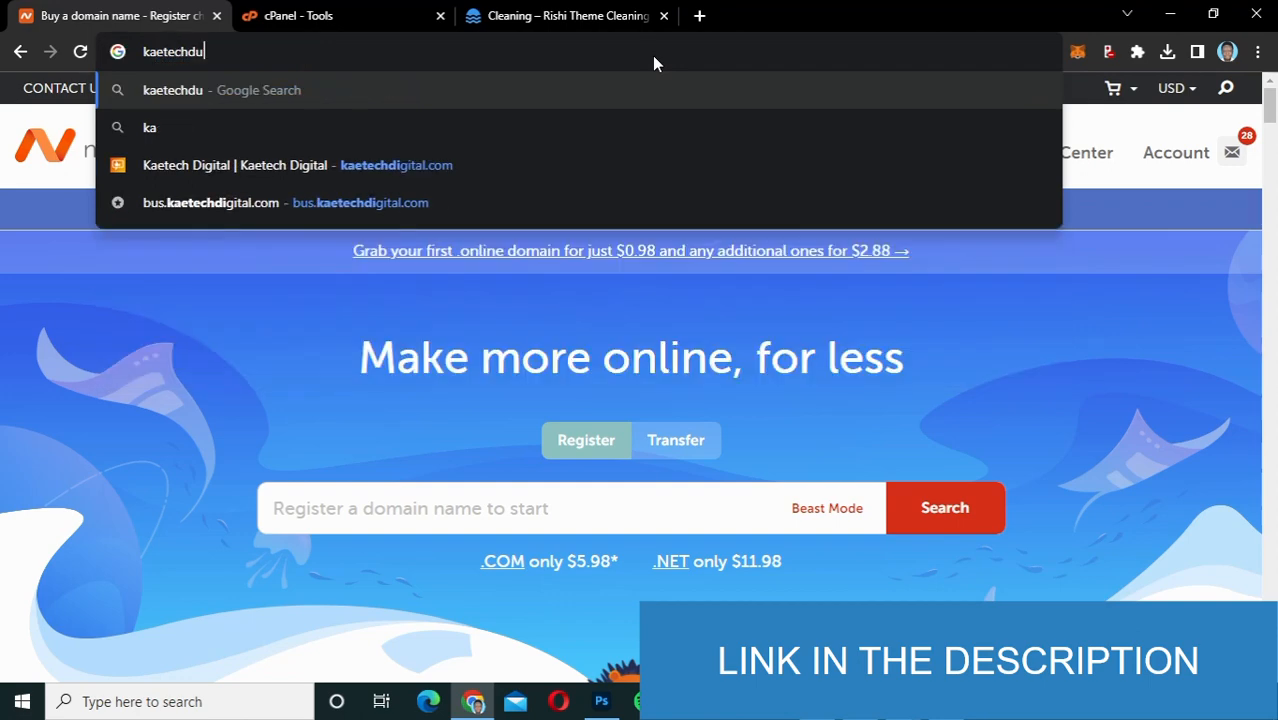
pyautogui.press('BackSpace')
pyautogui.write('i')
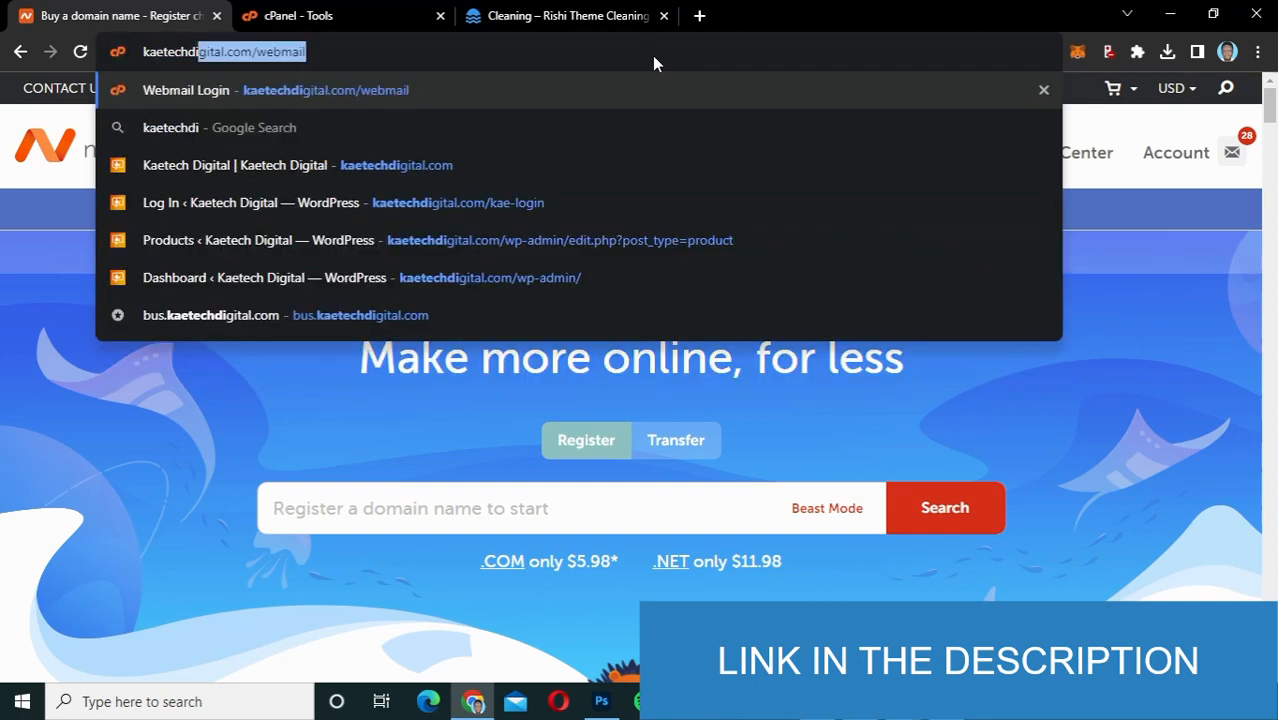
pyautogui.press('Right')
pyautogui.press('BackSpace')
pyautogui.press('BackSpace')
pyautogui.press('BackSpace')
pyautogui.press('BackSpace')
pyautogui.press('BackSpace')
pyautogui.press('BackSpace')
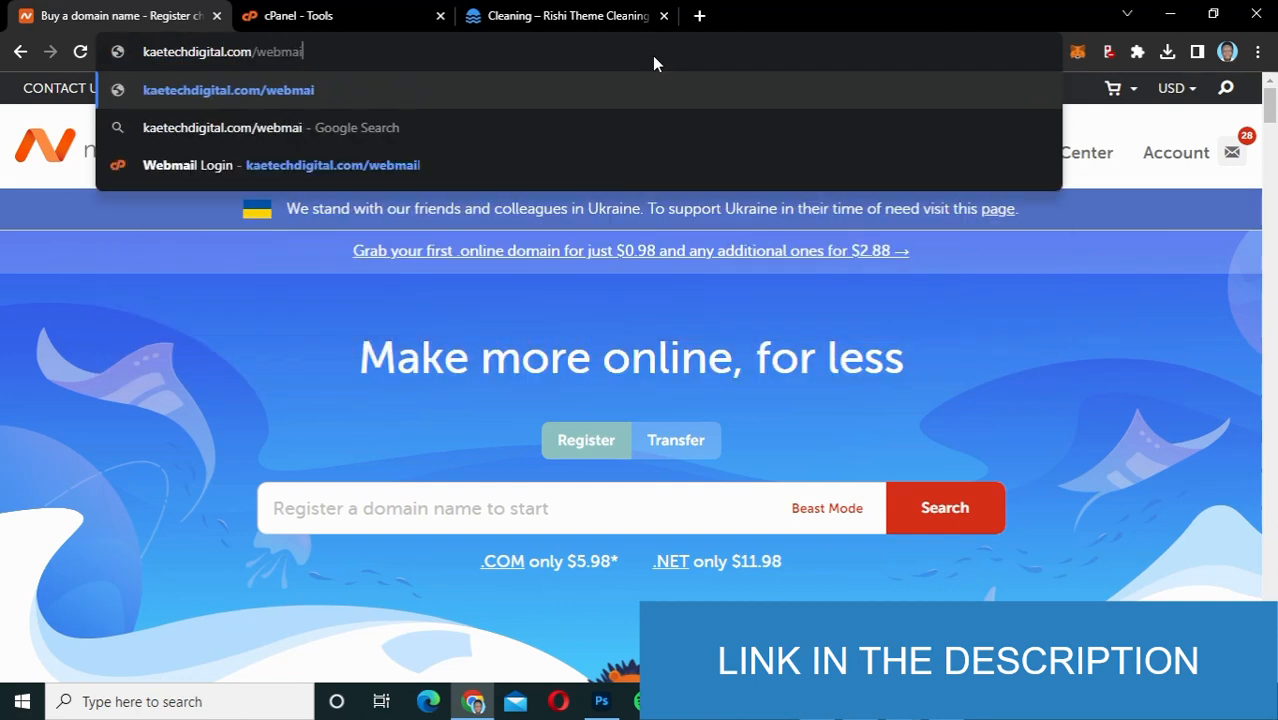
pyautogui.press('BackSpace')
pyautogui.press('Return')
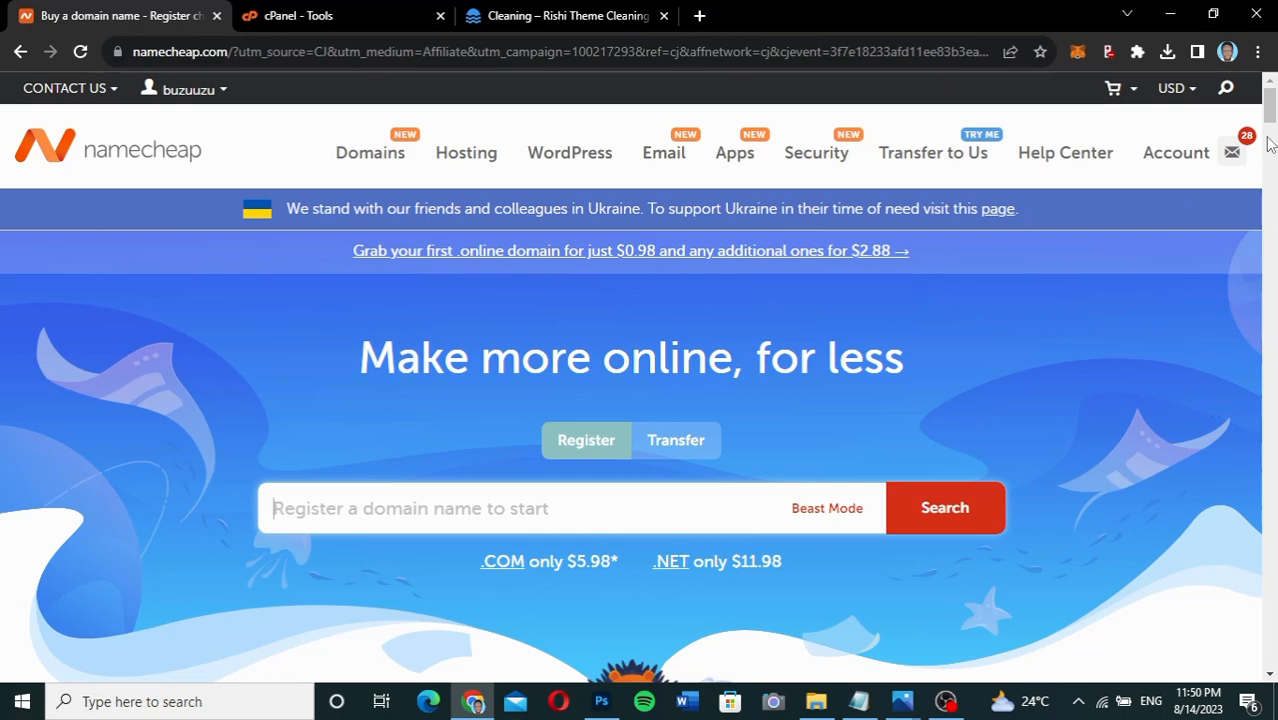
# Search Namecheap for the domain onlinedigitalgh.com.
pyautogui.scroll(-2, 1268, 145)
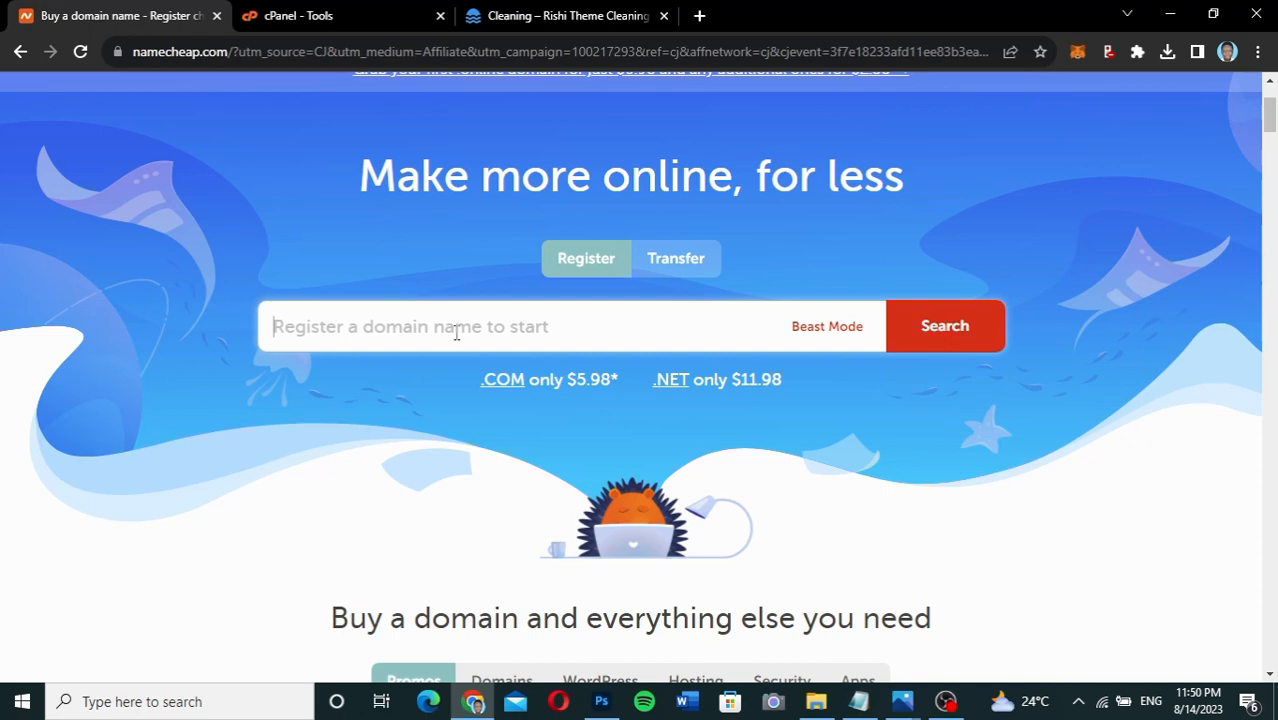
pyautogui.write('online')
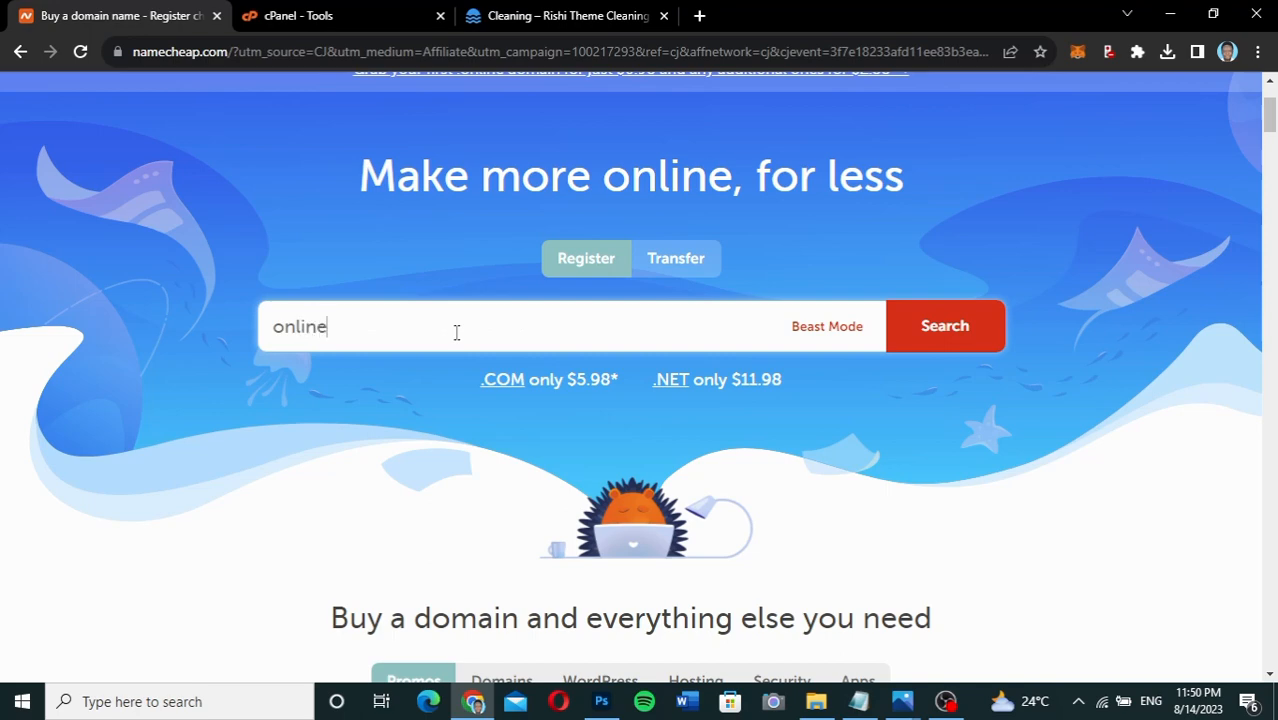
pyautogui.write('digital')
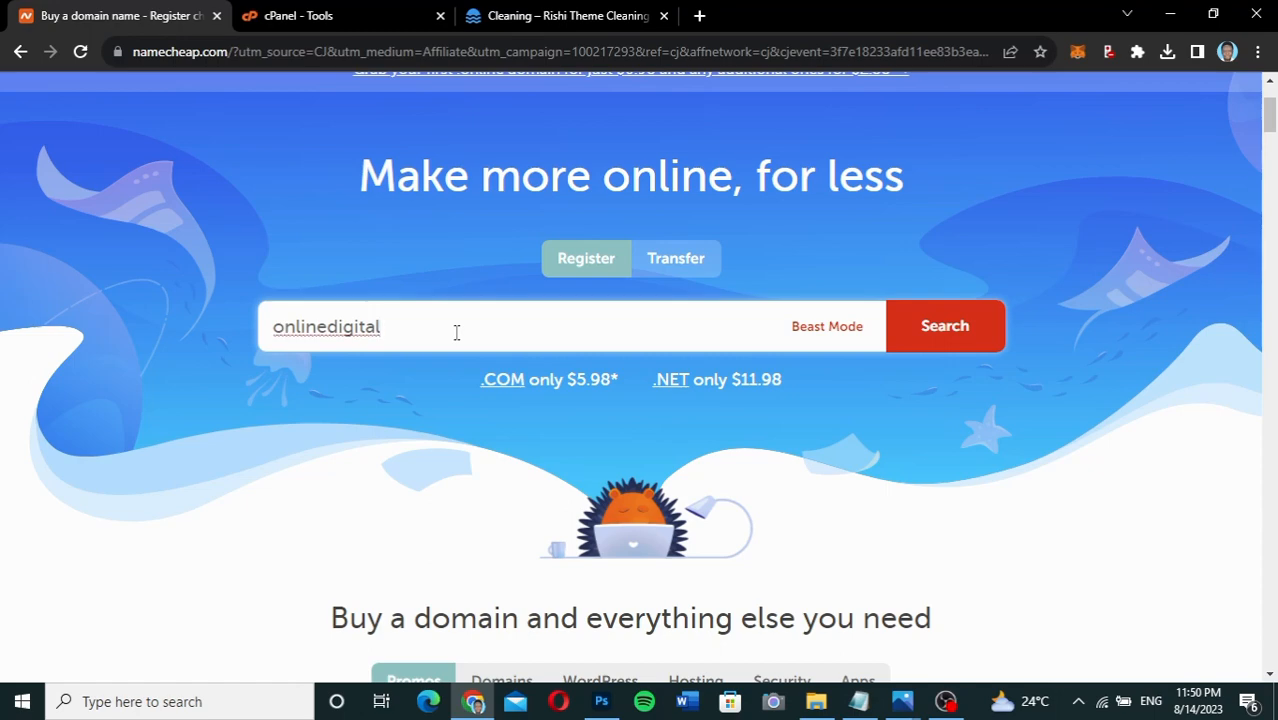
pyautogui.write('gh.com')
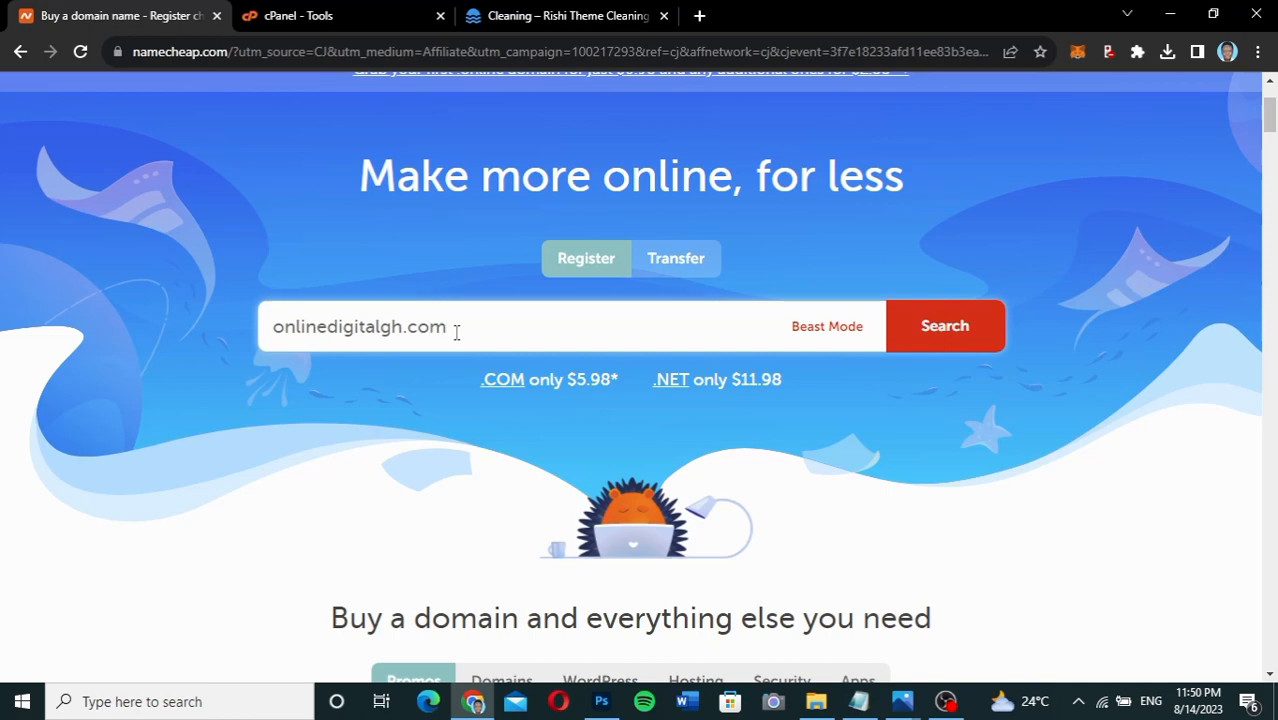
pyautogui.press('Return')
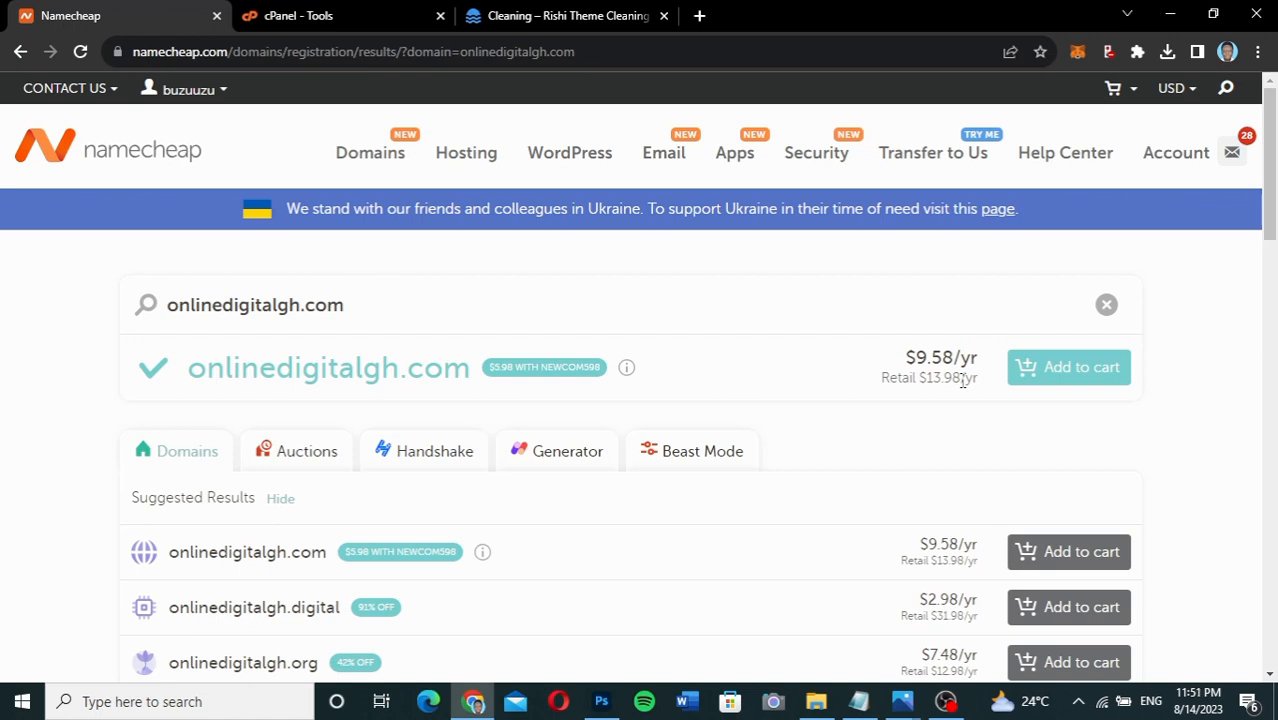
# Highlight the domain's retail price, its $9.58/yr price and the promo code offer.
pyautogui.moveTo(958, 381); pyautogui.dragTo(928, 380)
pyautogui.moveTo(929, 380); pyautogui.dragTo(963, 377)
pyautogui.moveTo(955, 354); pyautogui.dragTo(921, 348)
pyautogui.click(922, 348)
pyautogui.moveTo(540, 367); pyautogui.dragTo(599, 367)
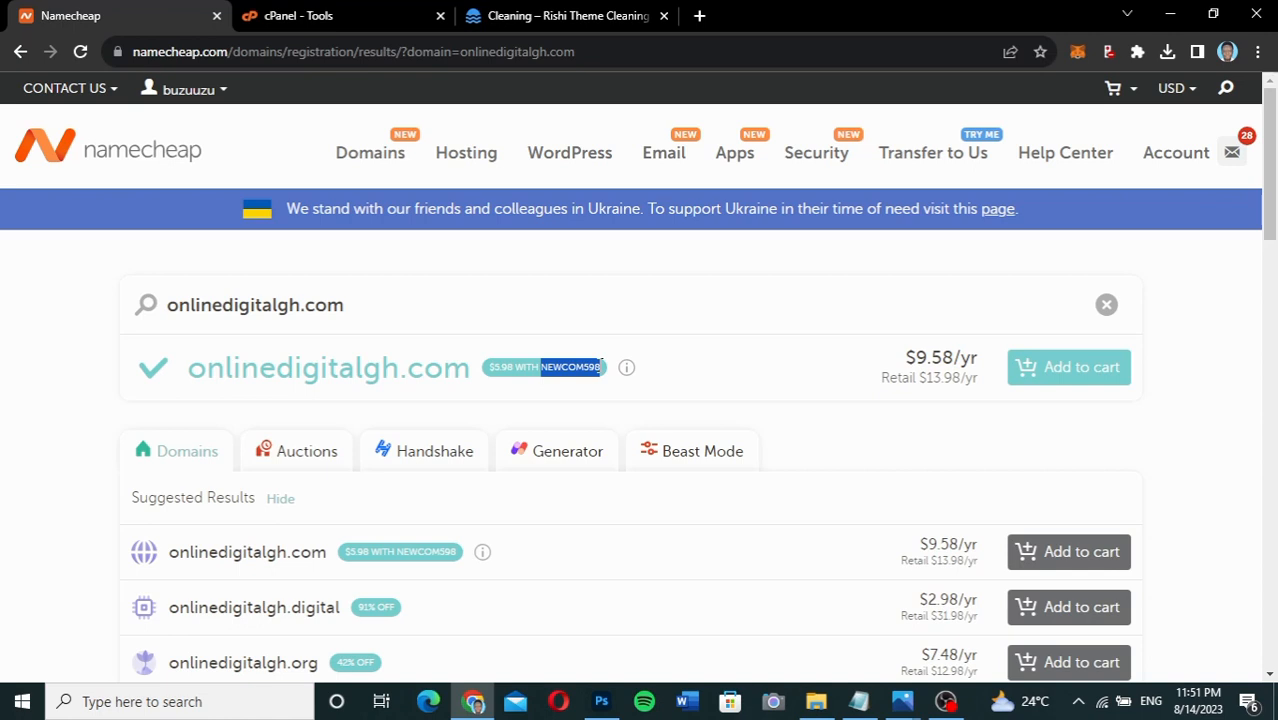
# Add onlinedigitalgh.com to the cart, bringing the total to $9.76.
pyautogui.click(1120, 370)
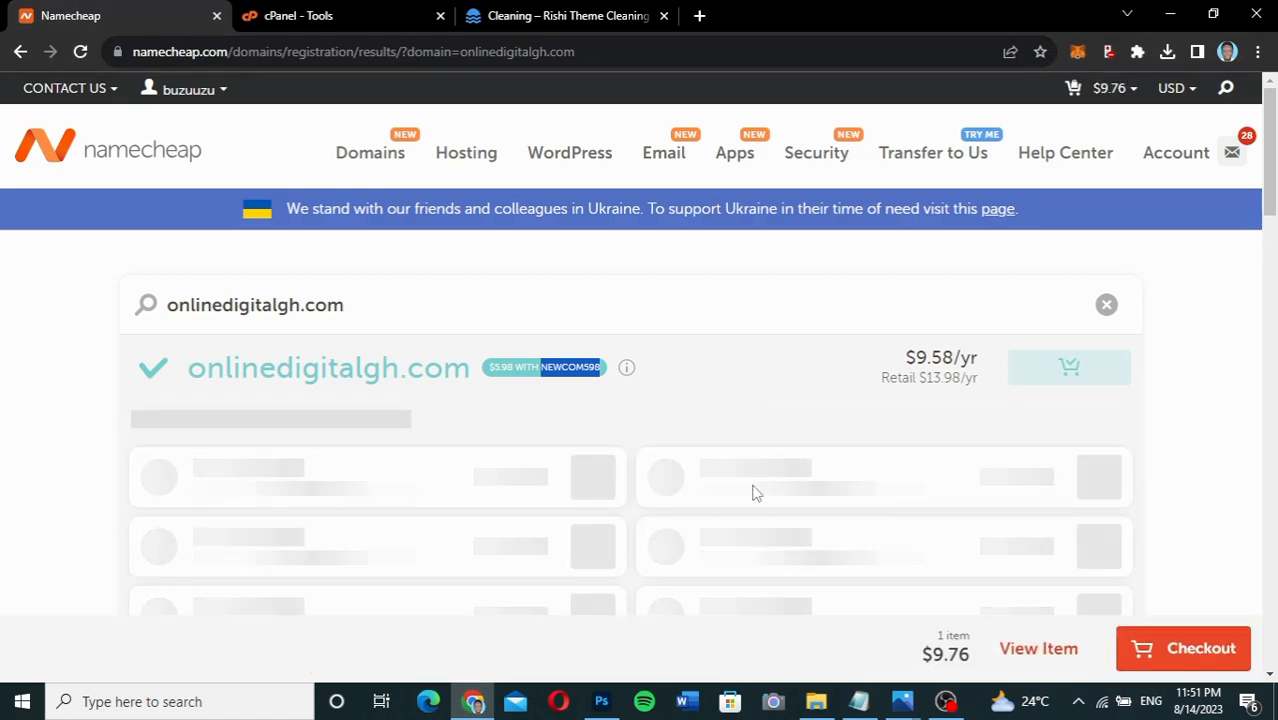
pyautogui.scroll(-1, 756, 492)
pyautogui.scroll(1, 756, 492)
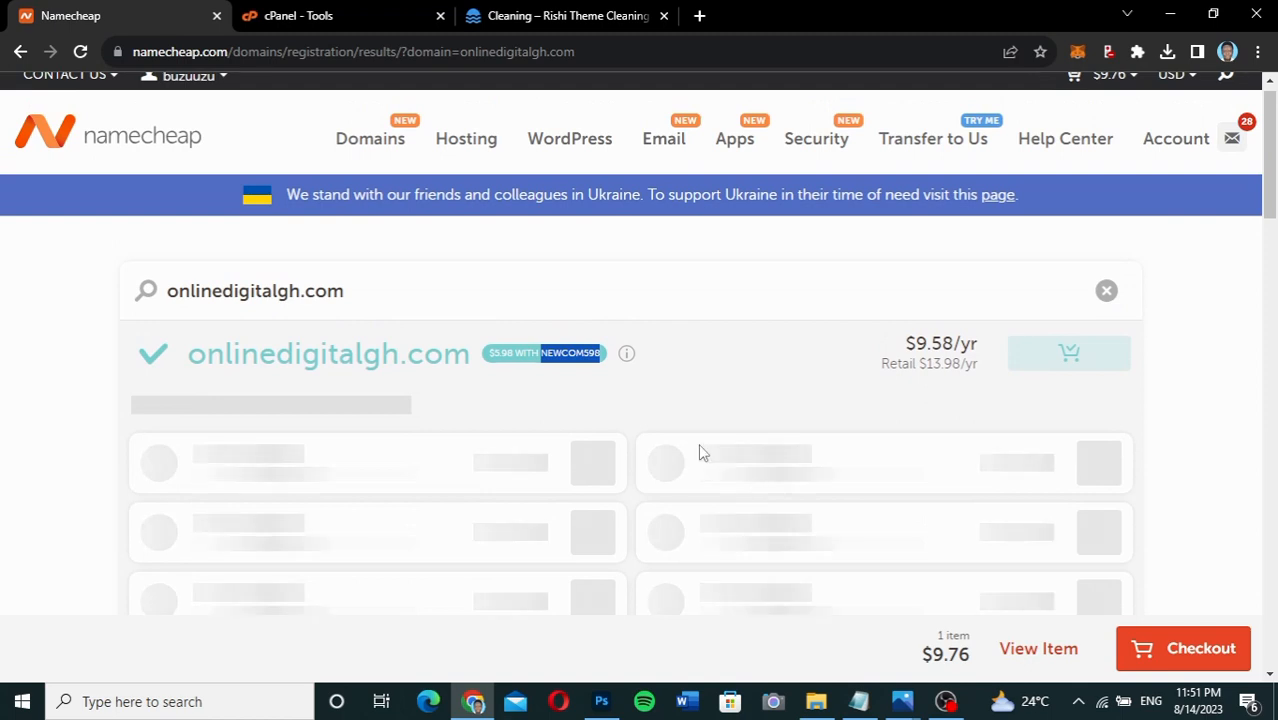
pyautogui.moveTo(479, 137)
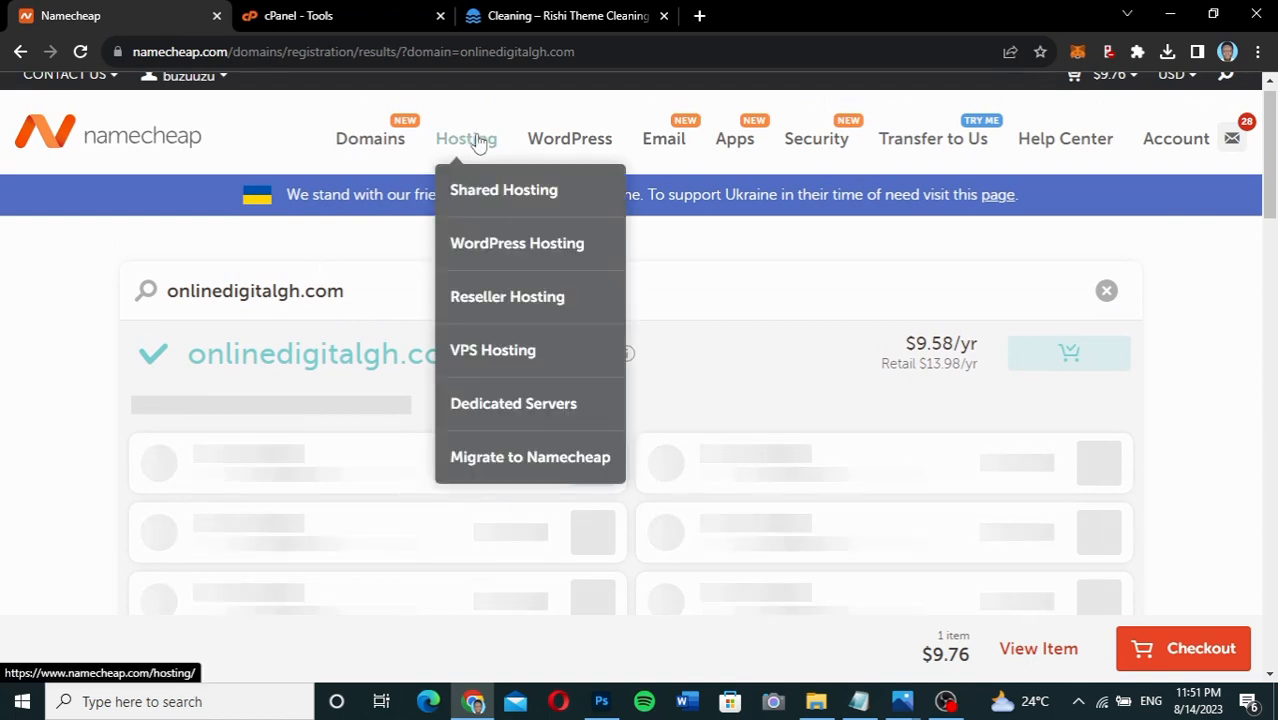
# Open Namecheap's Shared Hosting page and scroll down to the plan pricing cards.
pyautogui.click(494, 200)
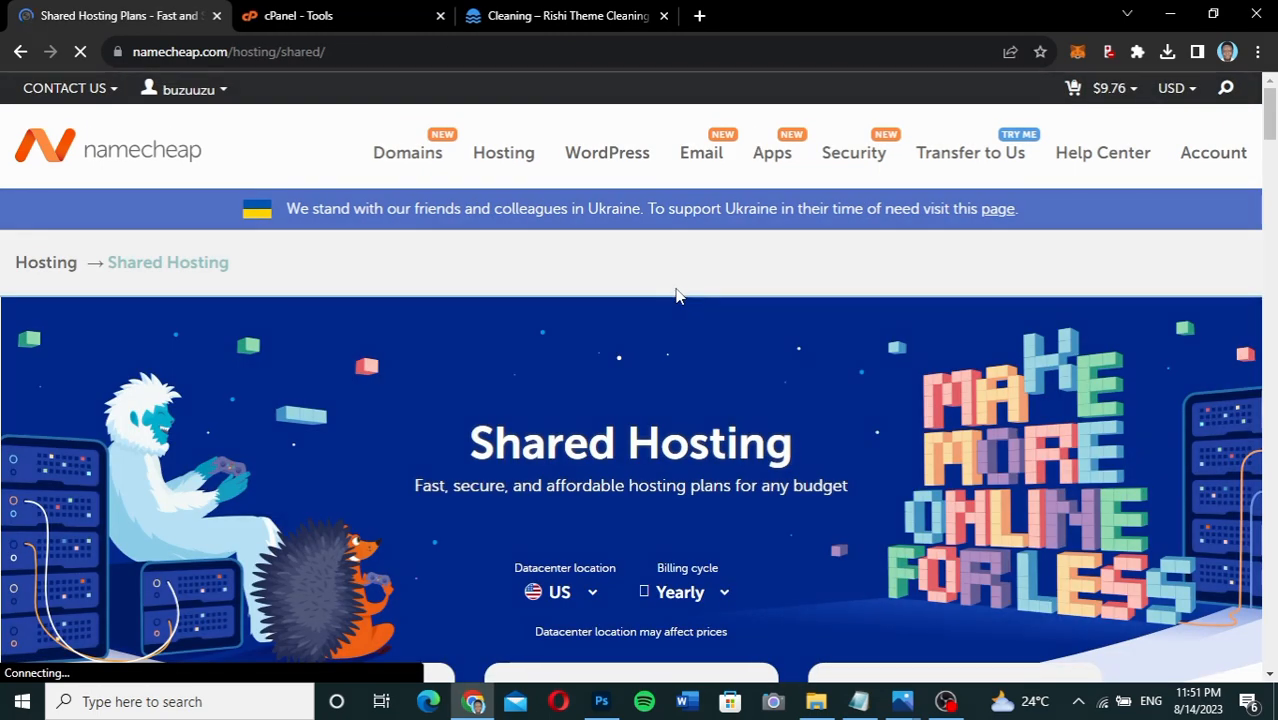
pyautogui.scroll(-3, 676, 295)
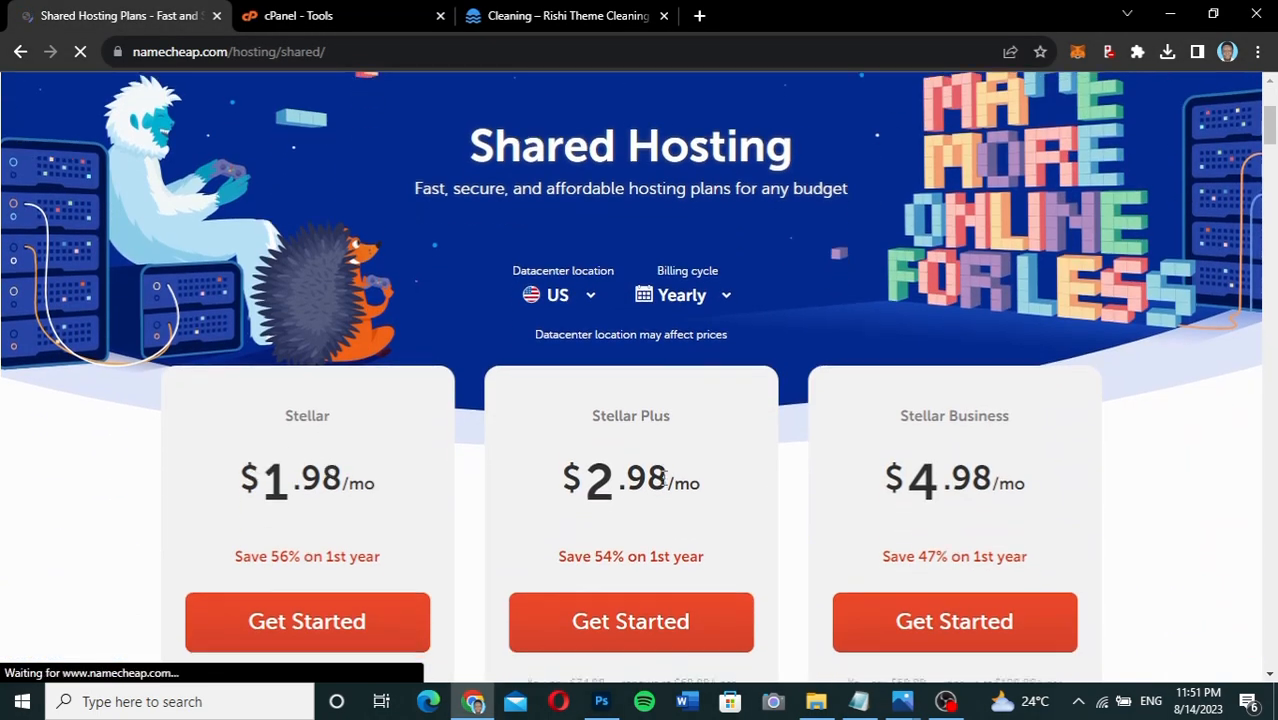
pyautogui.scroll(-1, 663, 478)
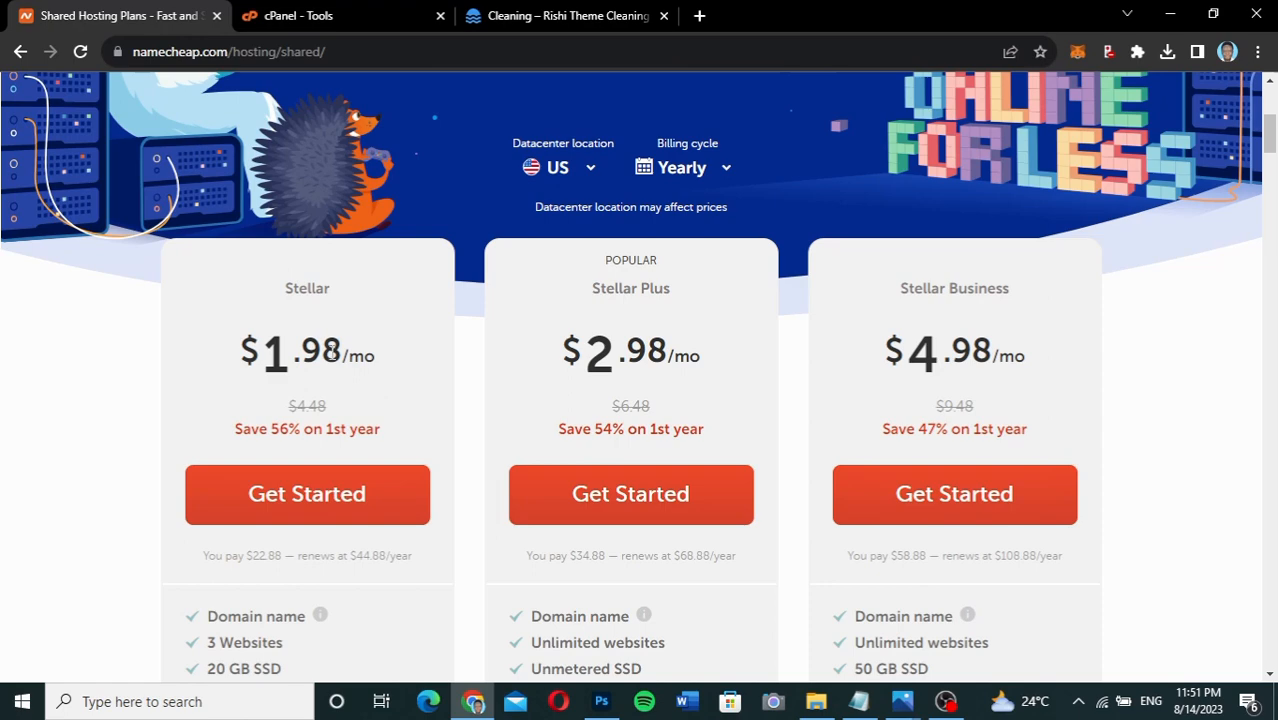
# Highlight the Stellar plan's $1.98 monthly price and $22.88 first-year total.
pyautogui.moveTo(341, 343); pyautogui.dragTo(264, 346)
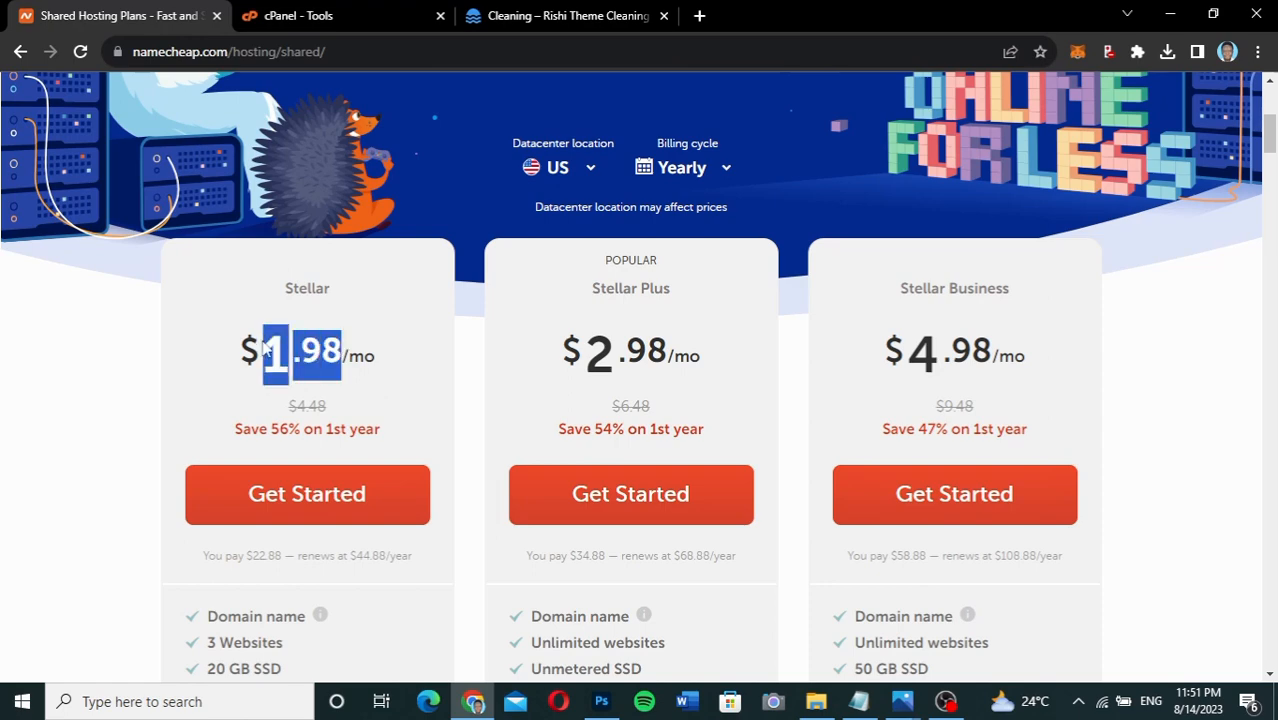
pyautogui.click(265, 341)
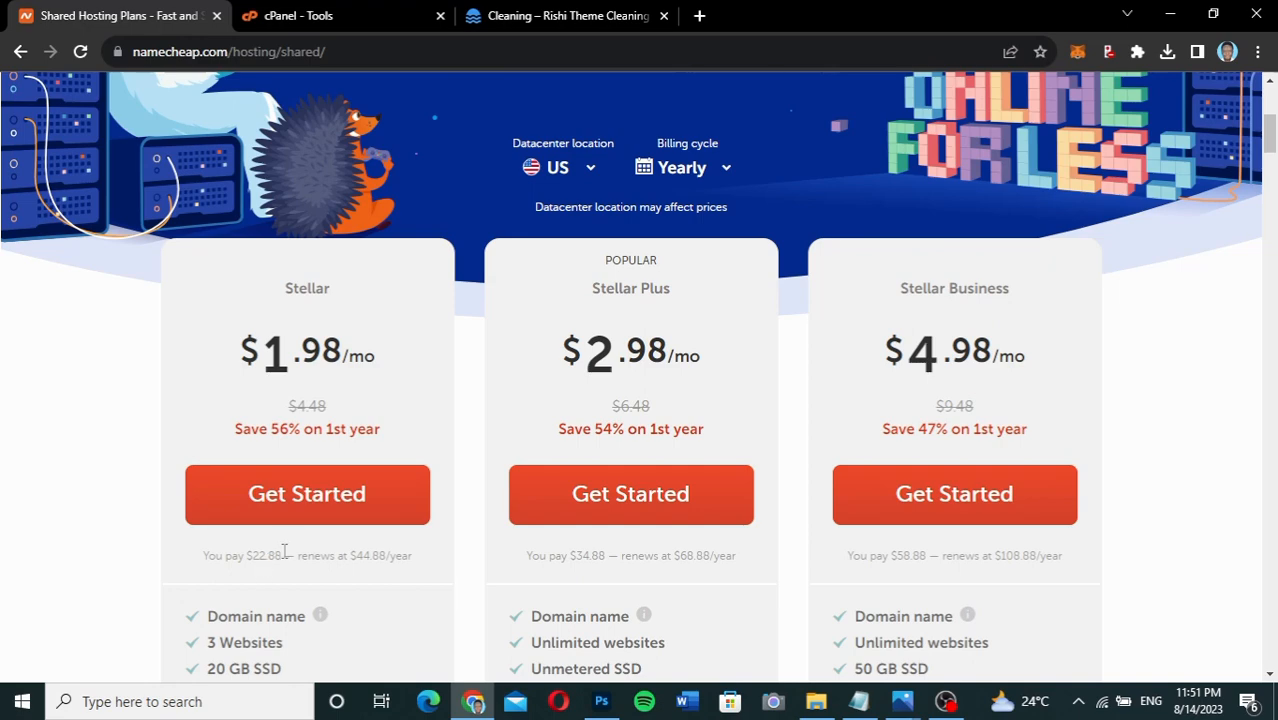
pyautogui.moveTo(285, 551); pyautogui.dragTo(255, 560)
pyautogui.click(256, 559)
pyautogui.scroll(-2, 455, 560)
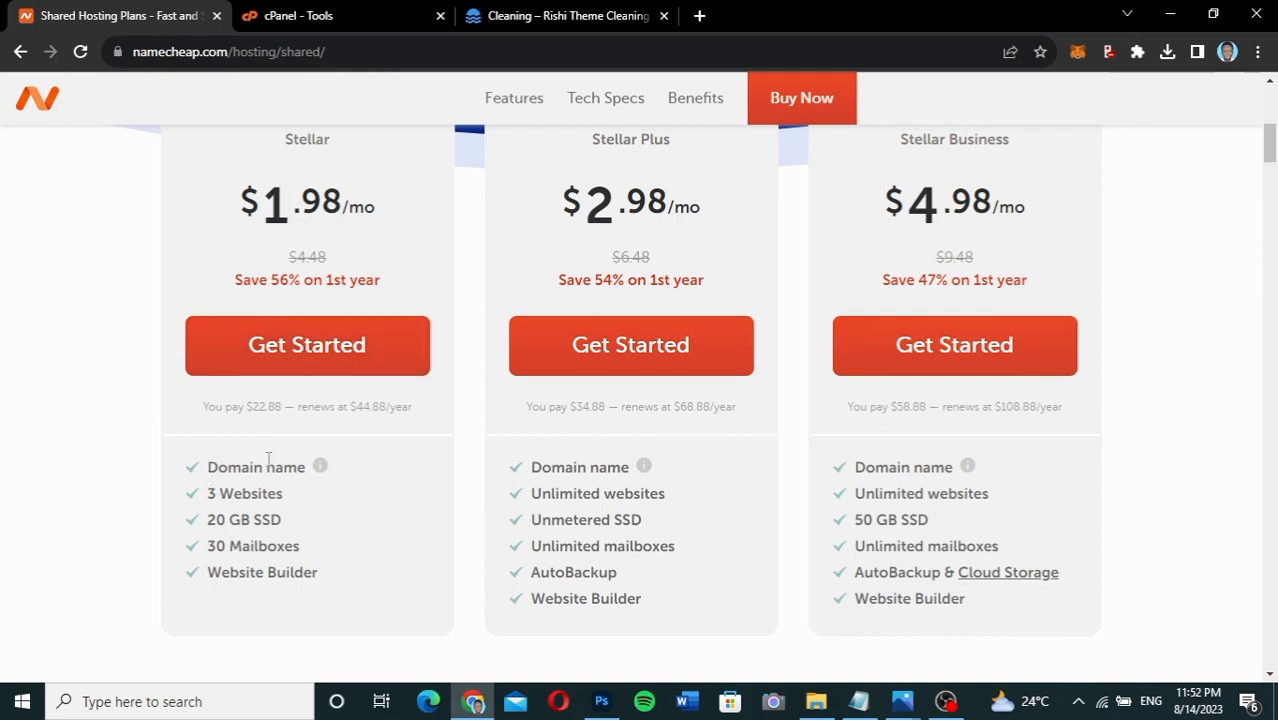
pyautogui.moveTo(320, 467)
pyautogui.moveTo(210, 493); pyautogui.dragTo(210, 551)
pyautogui.click(303, 549)
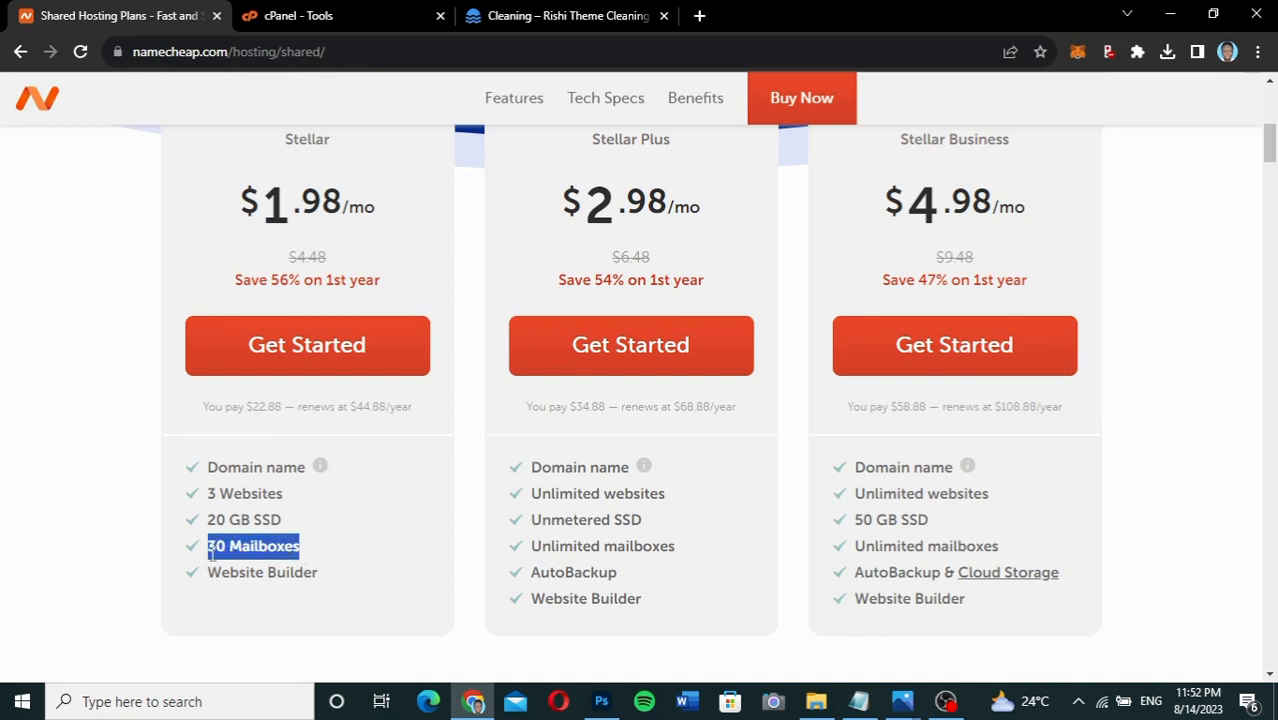
pyautogui.click(211, 556)
pyautogui.moveTo(327, 584); pyautogui.dragTo(213, 573)
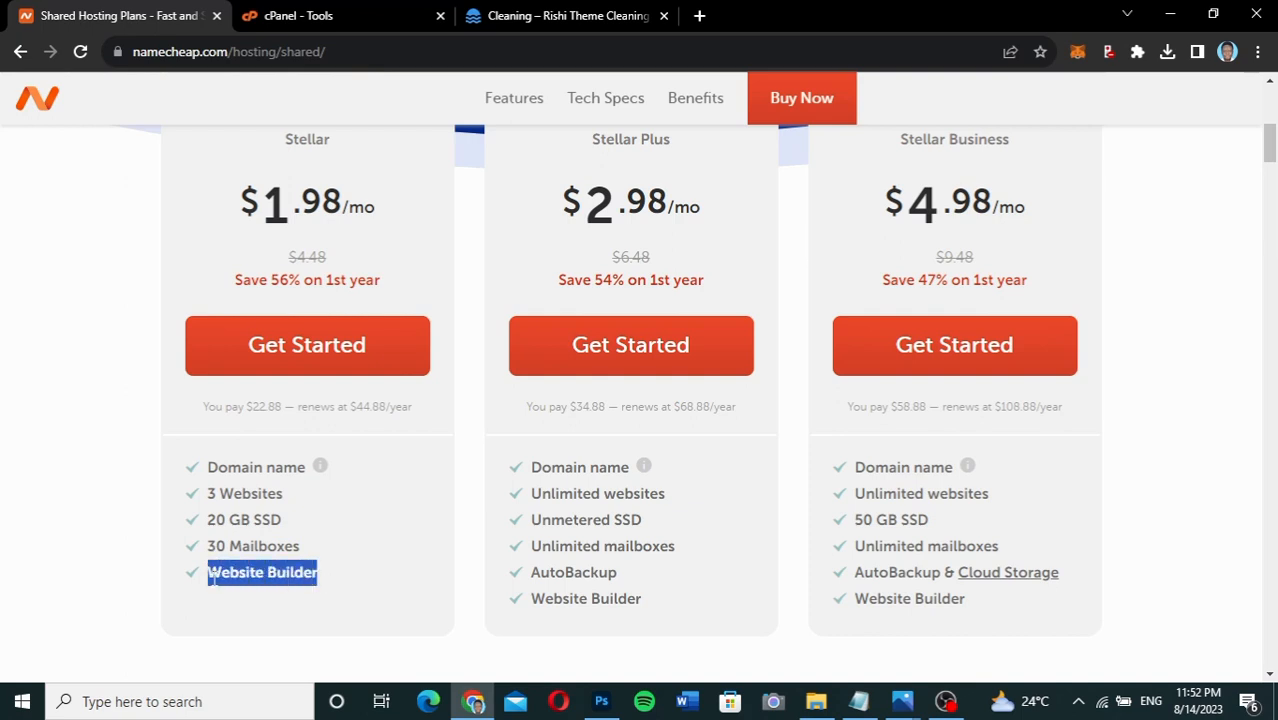
pyautogui.click(213, 578)
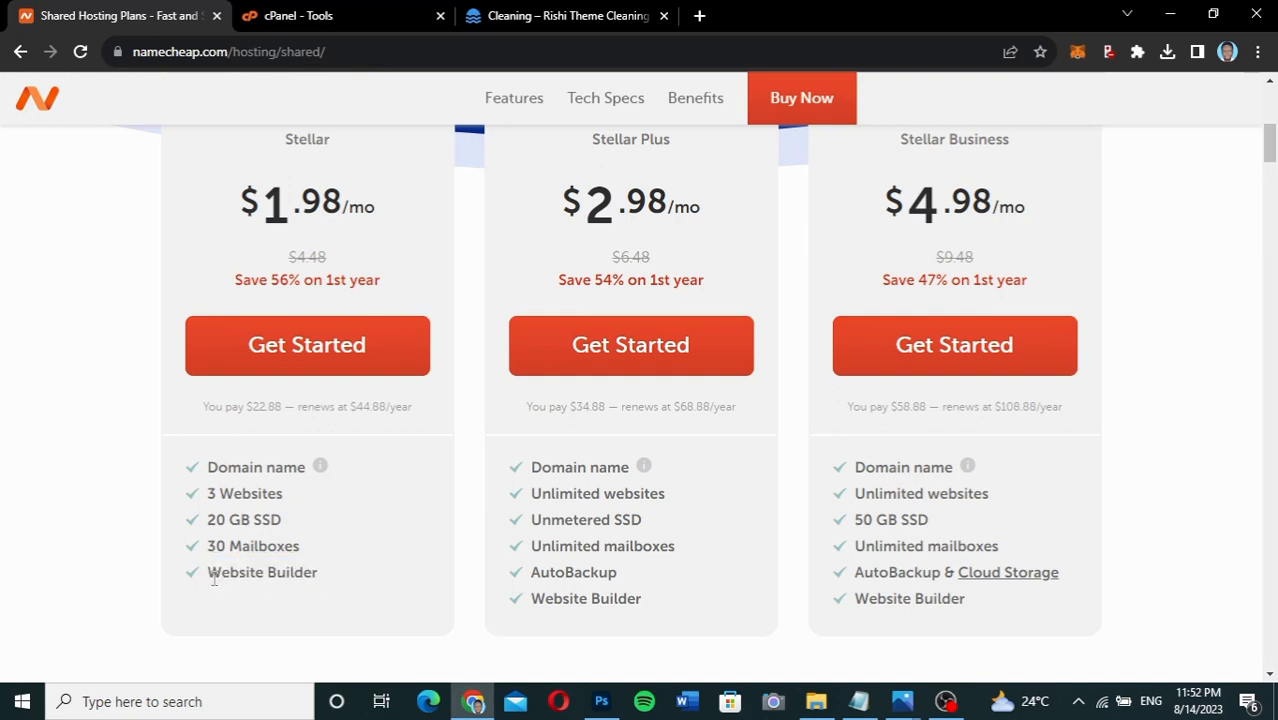
pyautogui.moveTo(213, 578); pyautogui.dragTo(316, 572)
pyautogui.click(318, 572)
pyautogui.moveTo(531, 494); pyautogui.dragTo(521, 533)
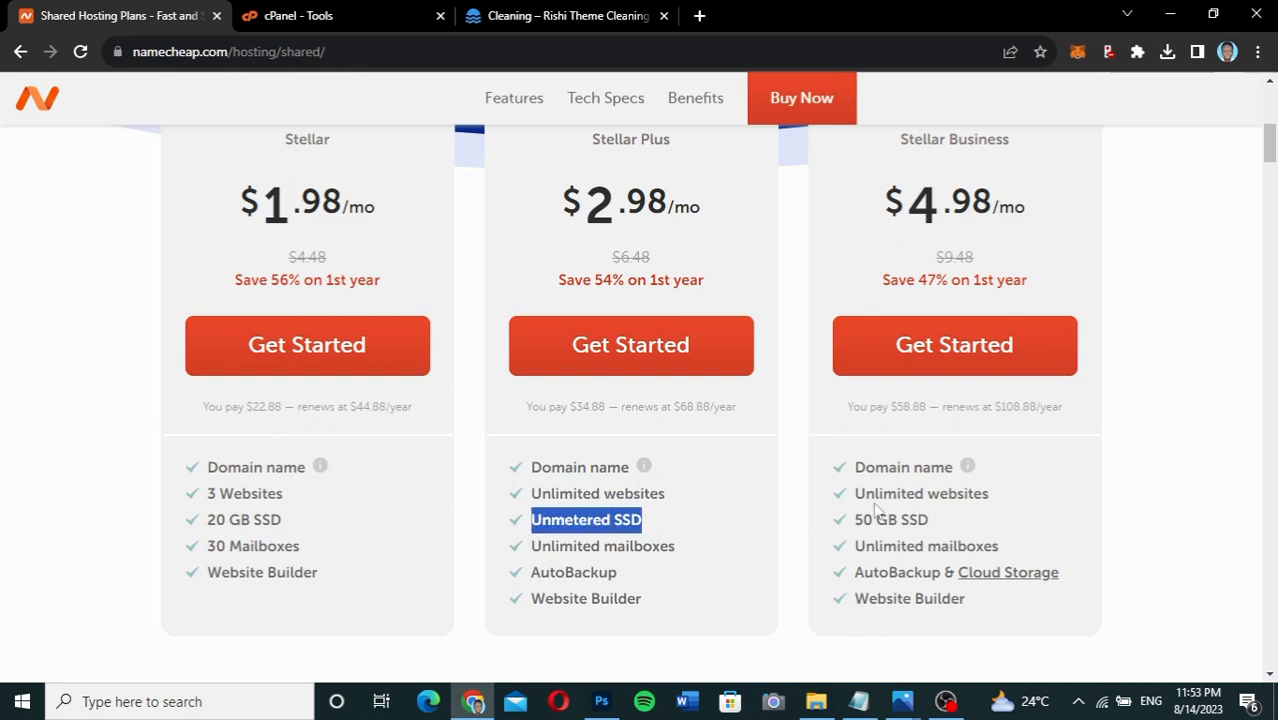
pyautogui.moveTo(855, 494); pyautogui.dragTo(1002, 500)
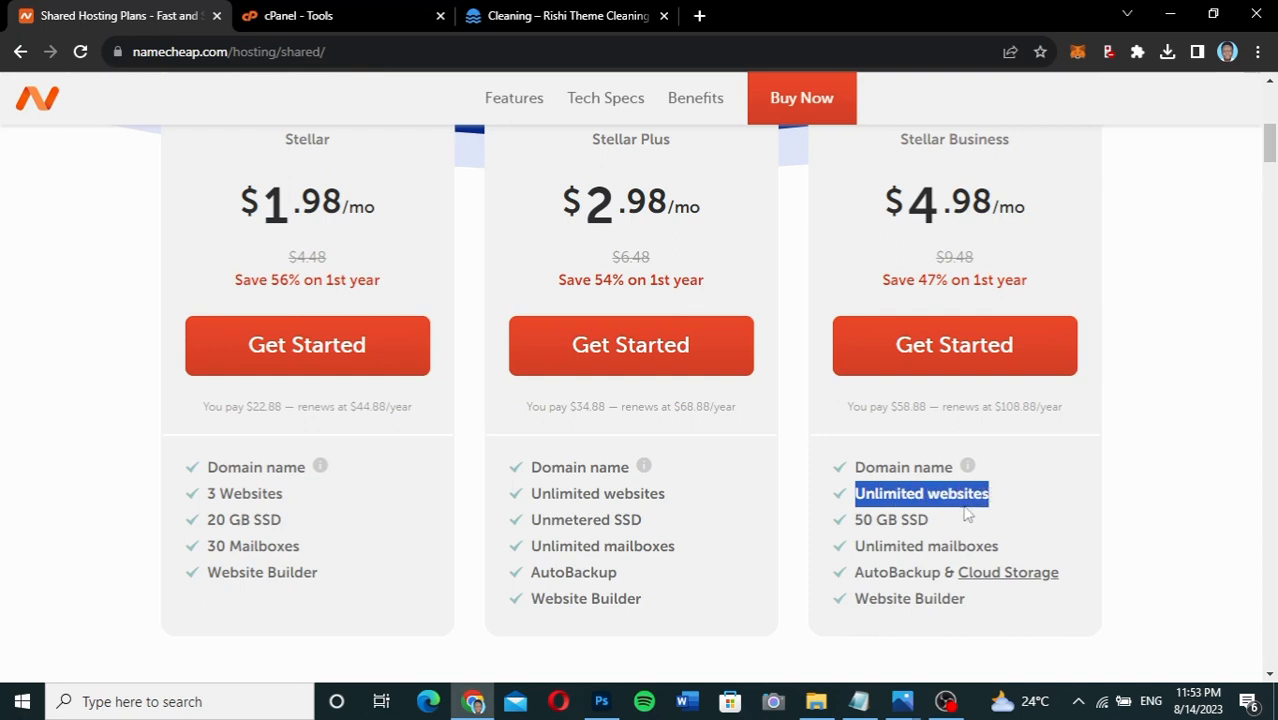
pyautogui.click(929, 518)
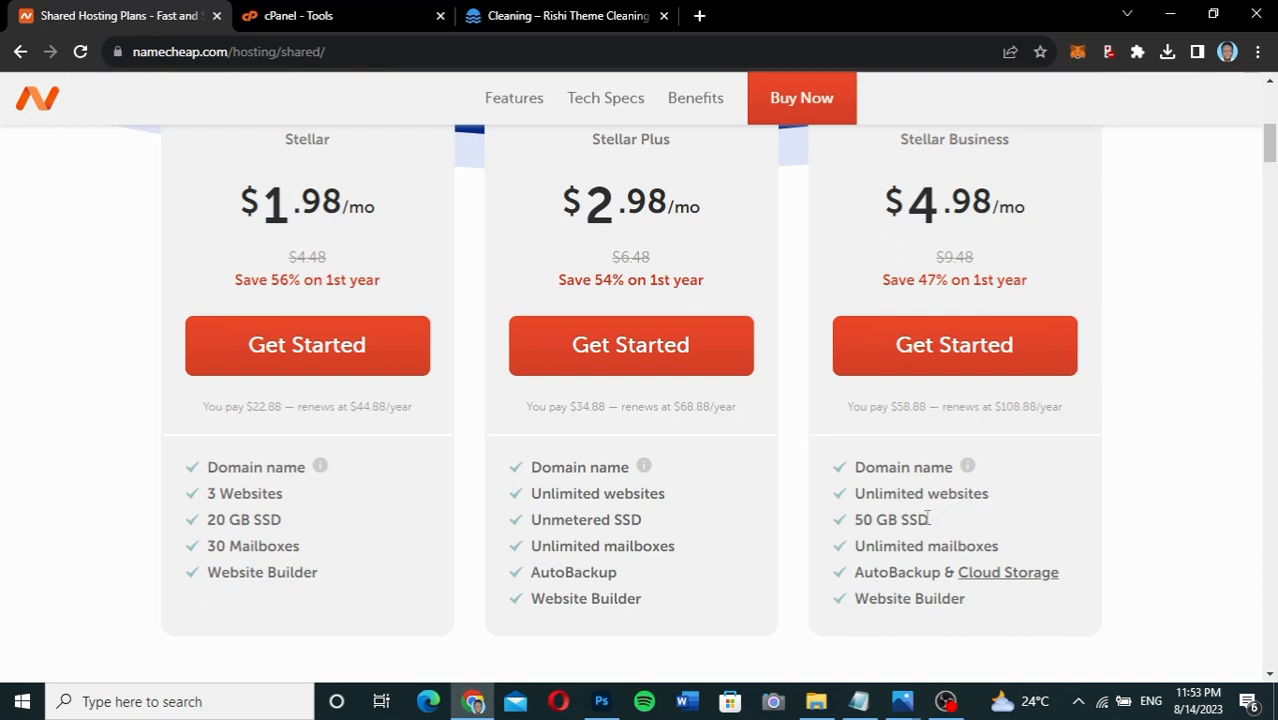
pyautogui.moveTo(928, 519); pyautogui.dragTo(858, 520)
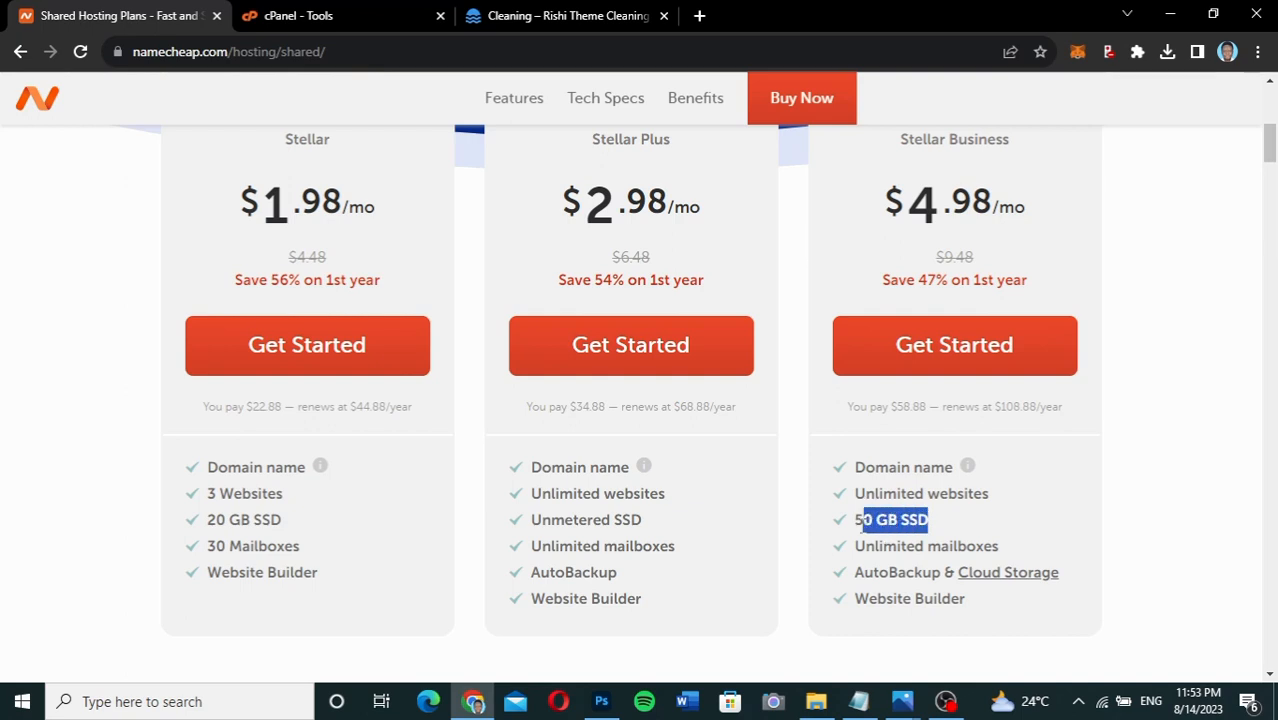
pyautogui.click(862, 525)
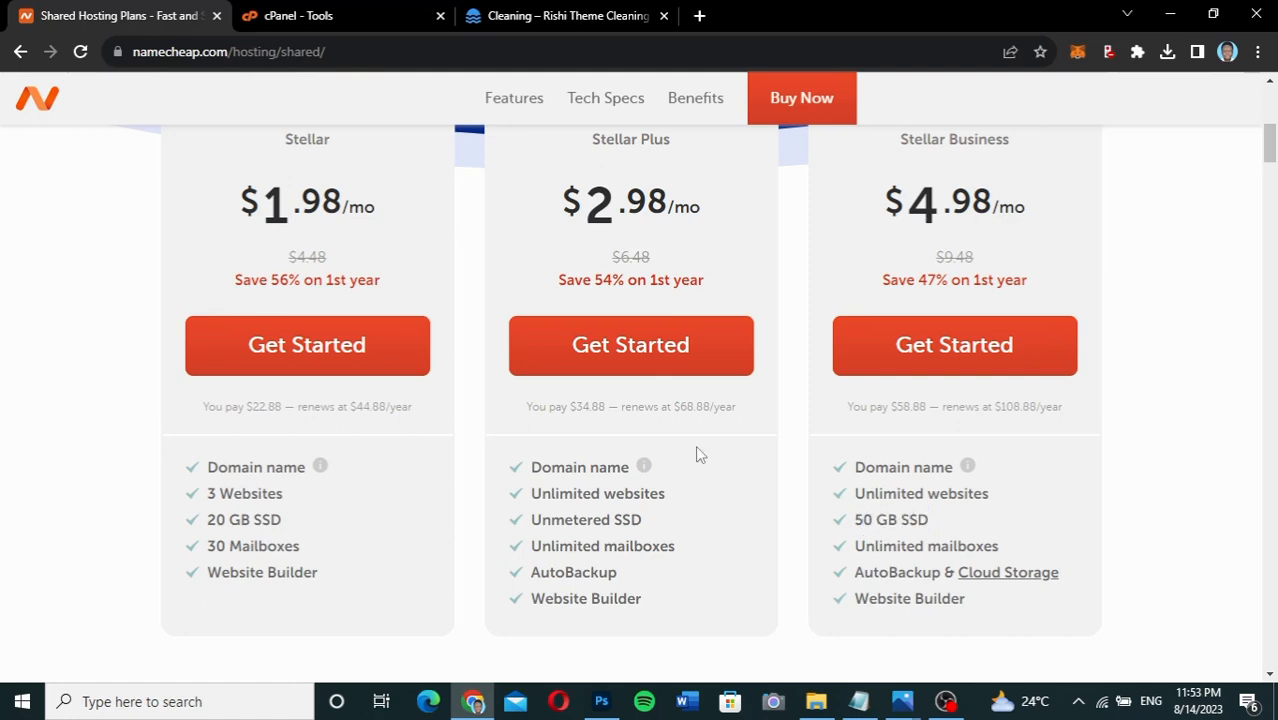
pyautogui.scroll(2, 698, 455)
pyautogui.scroll(-1, 698, 452)
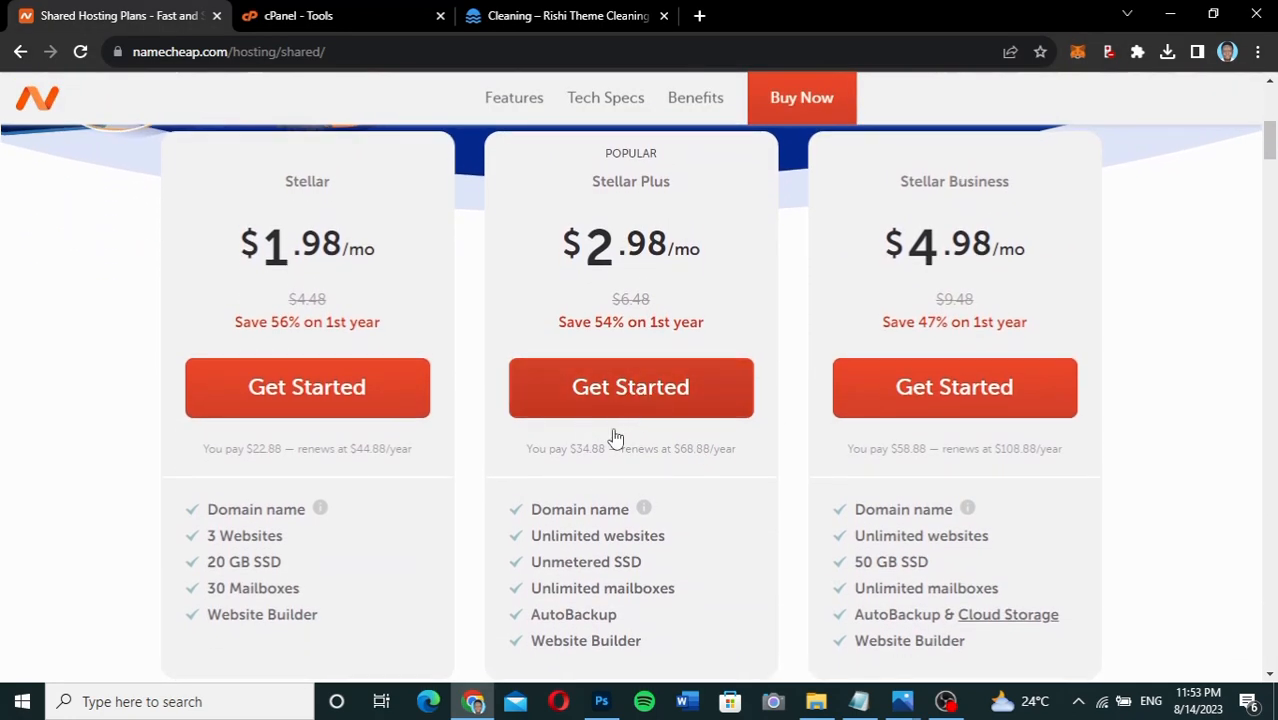
pyautogui.scroll(-1, 680, 544)
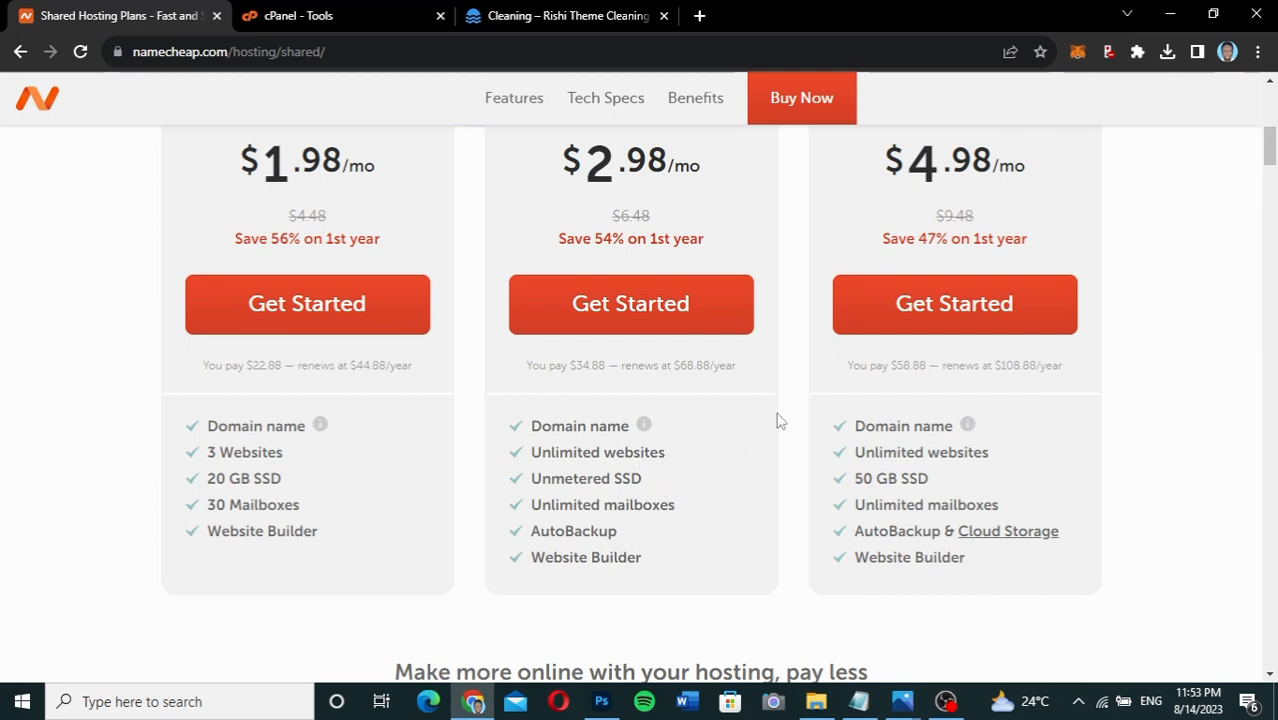
pyautogui.scroll(2, 776, 417)
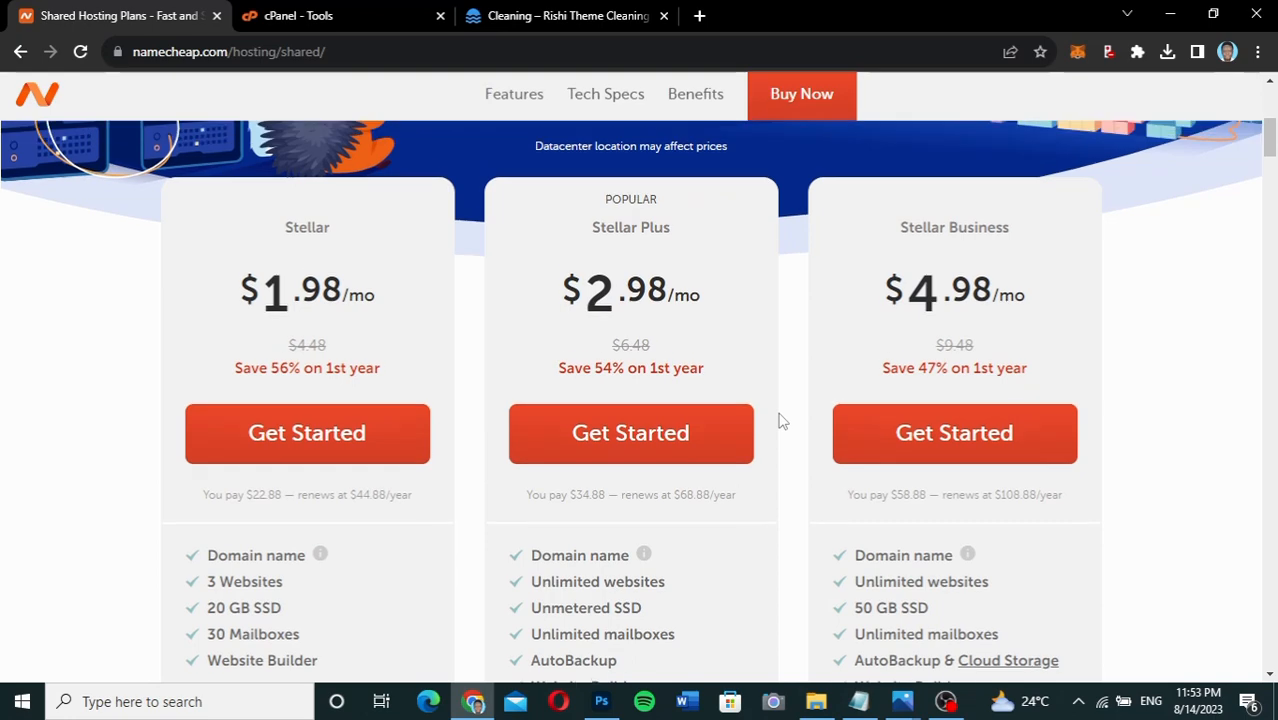
# Add the Stellar plan to the cart, linked to onlinedigitalgh.com already in the cart.
pyautogui.click(312, 432)
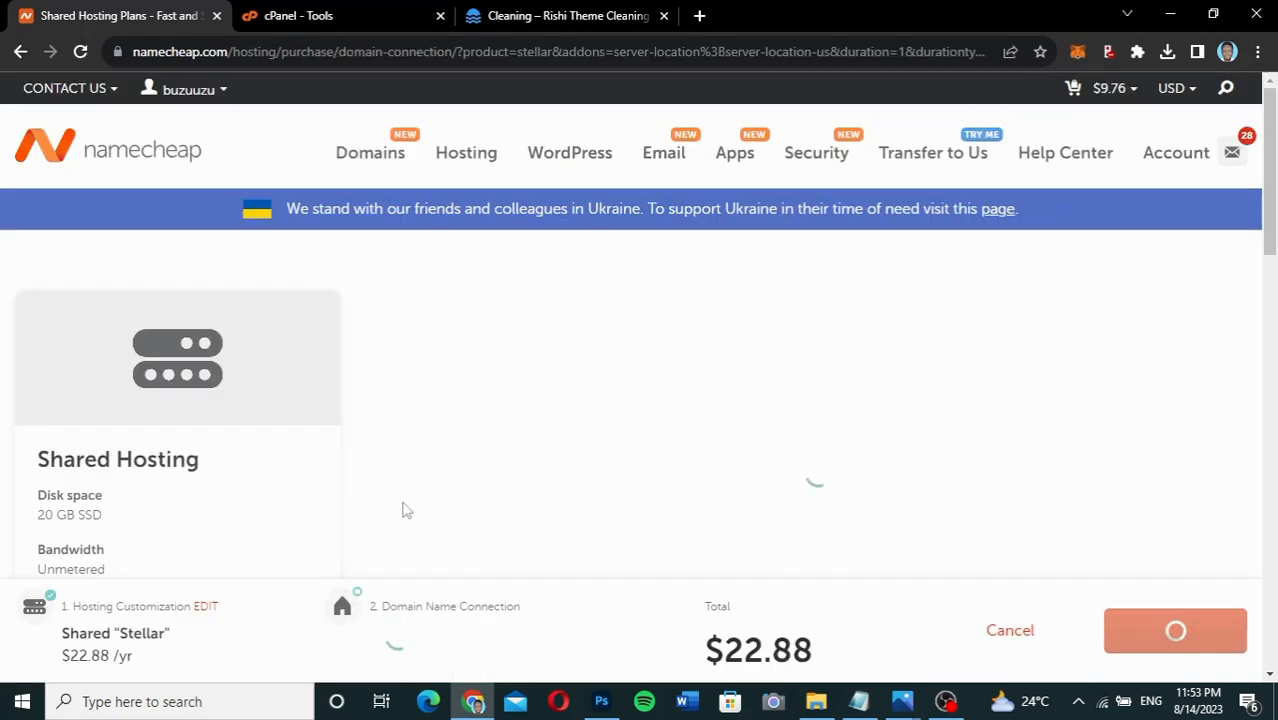
pyautogui.scroll(-2, 1012, 509)
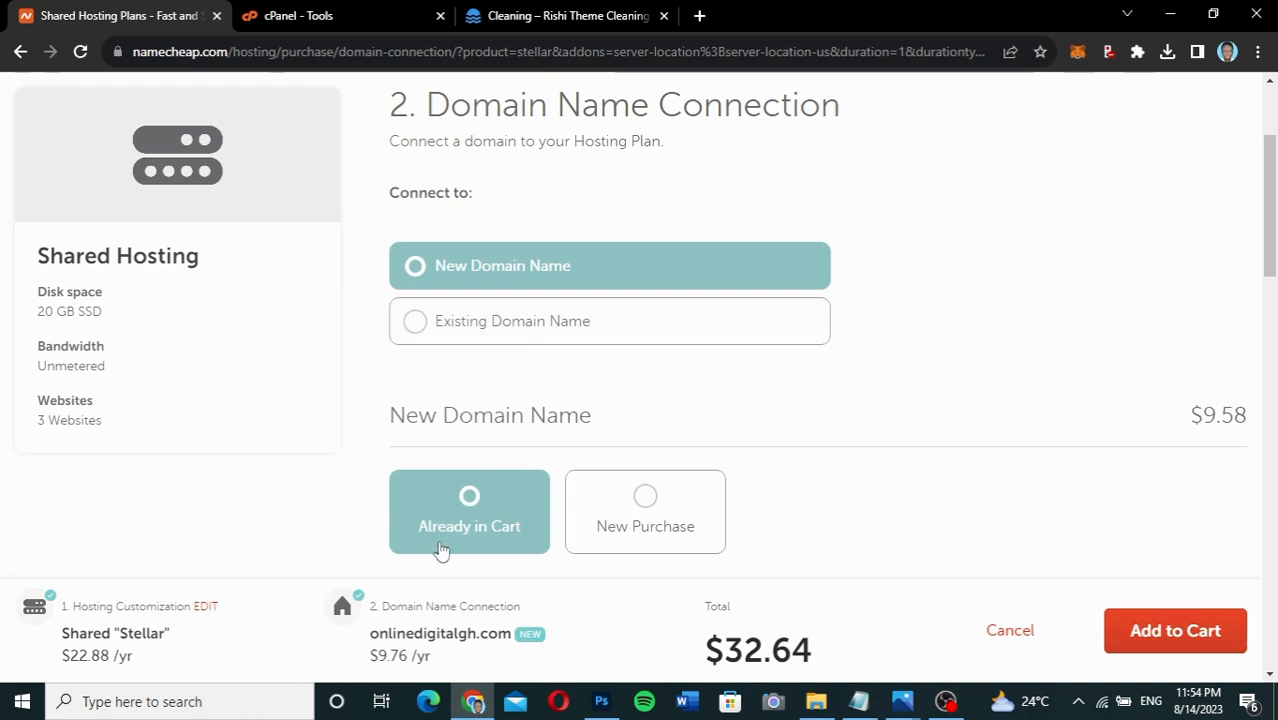
pyautogui.scroll(-3, 990, 491)
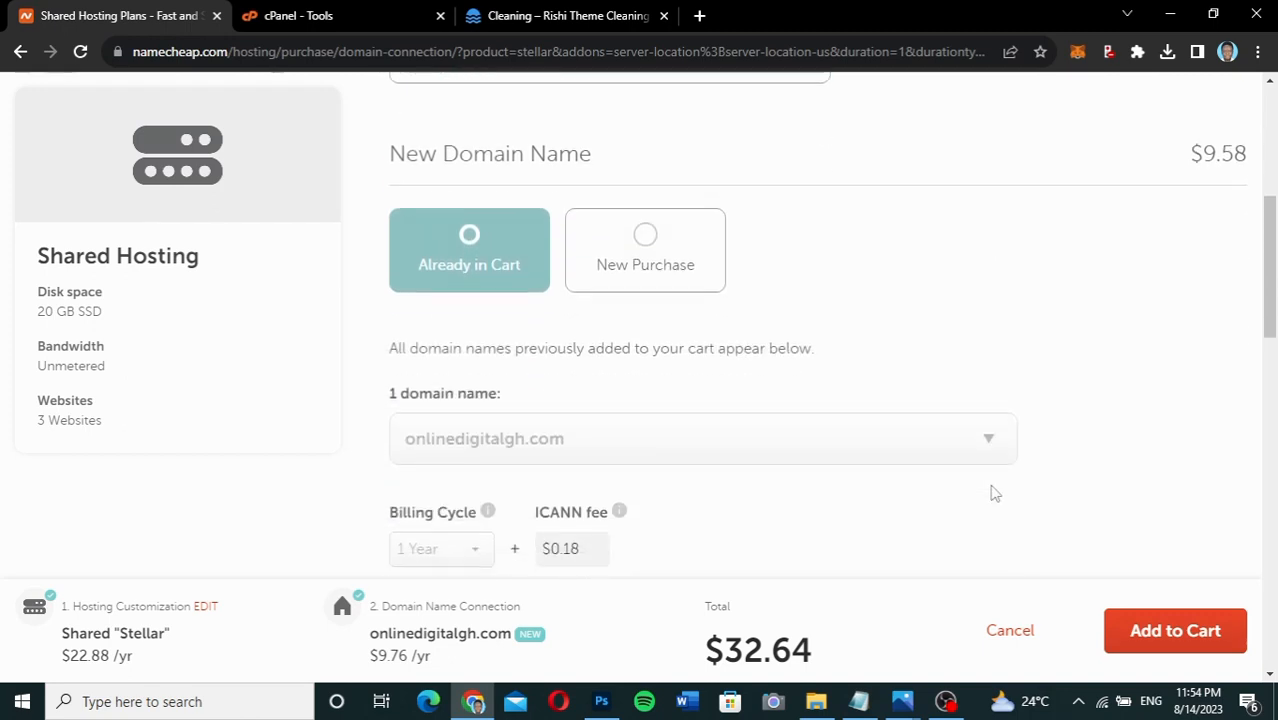
pyautogui.click(1148, 623)
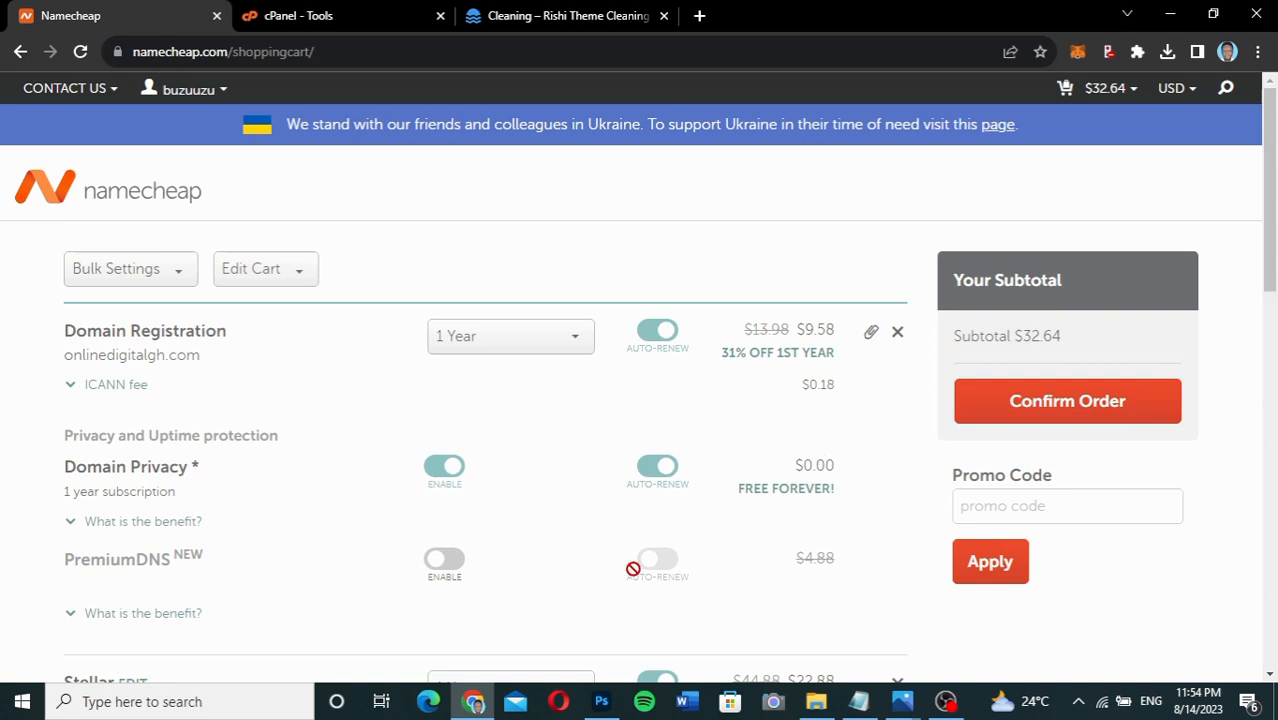
# Review the cart's Domain Registration, Domain Privacy and Stellar items, then focus the promo code field.
pyautogui.scroll(-2, 633, 569)
pyautogui.scroll(2, 633, 569)
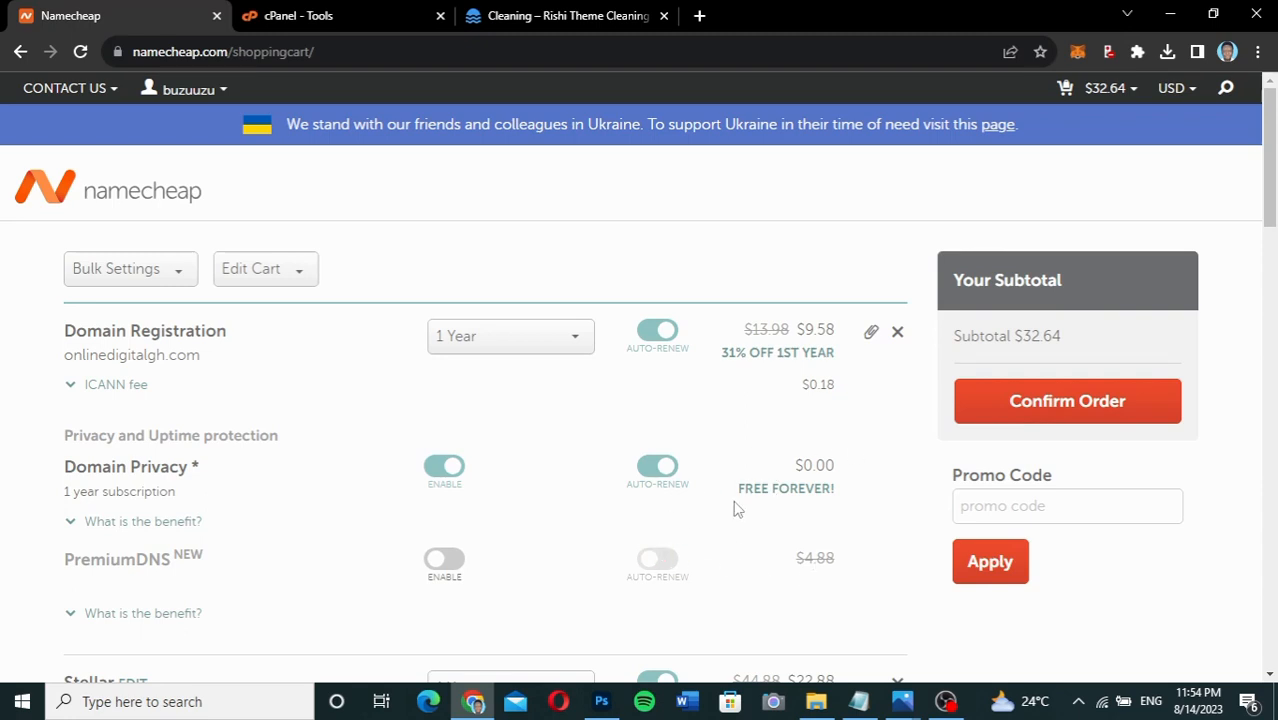
pyautogui.scroll(-4, 725, 597)
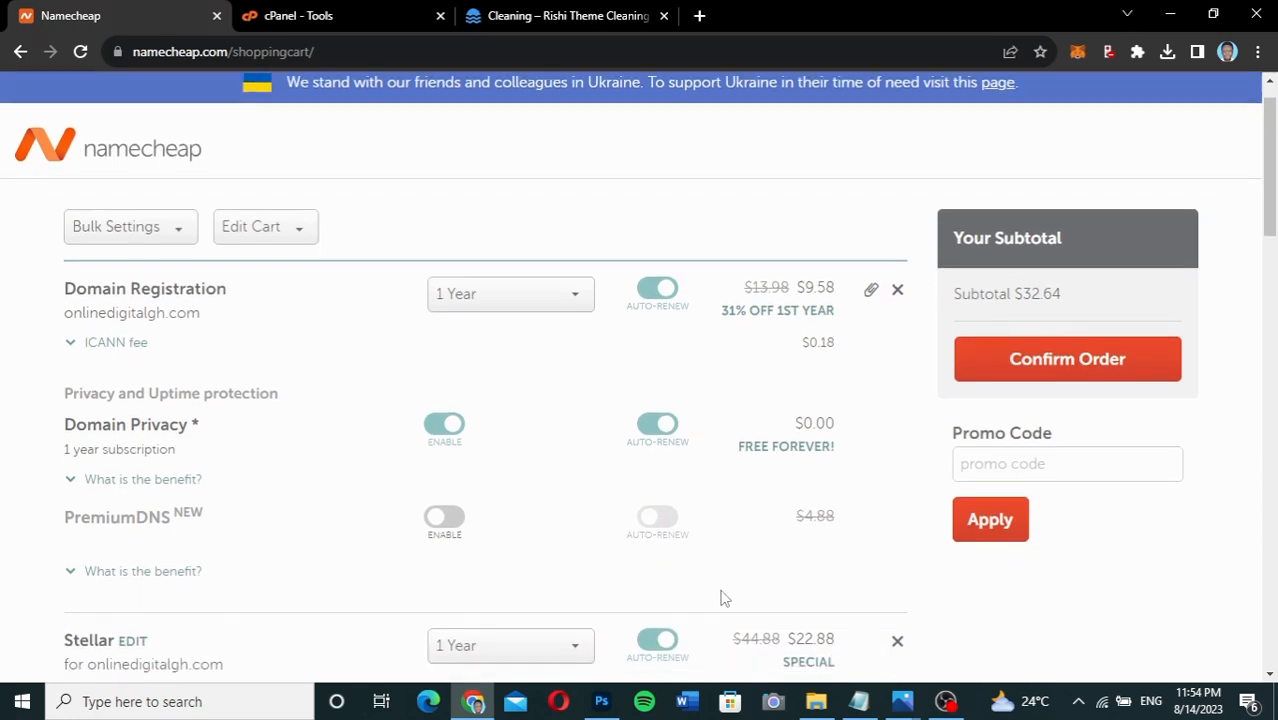
pyautogui.scroll(3, 725, 597)
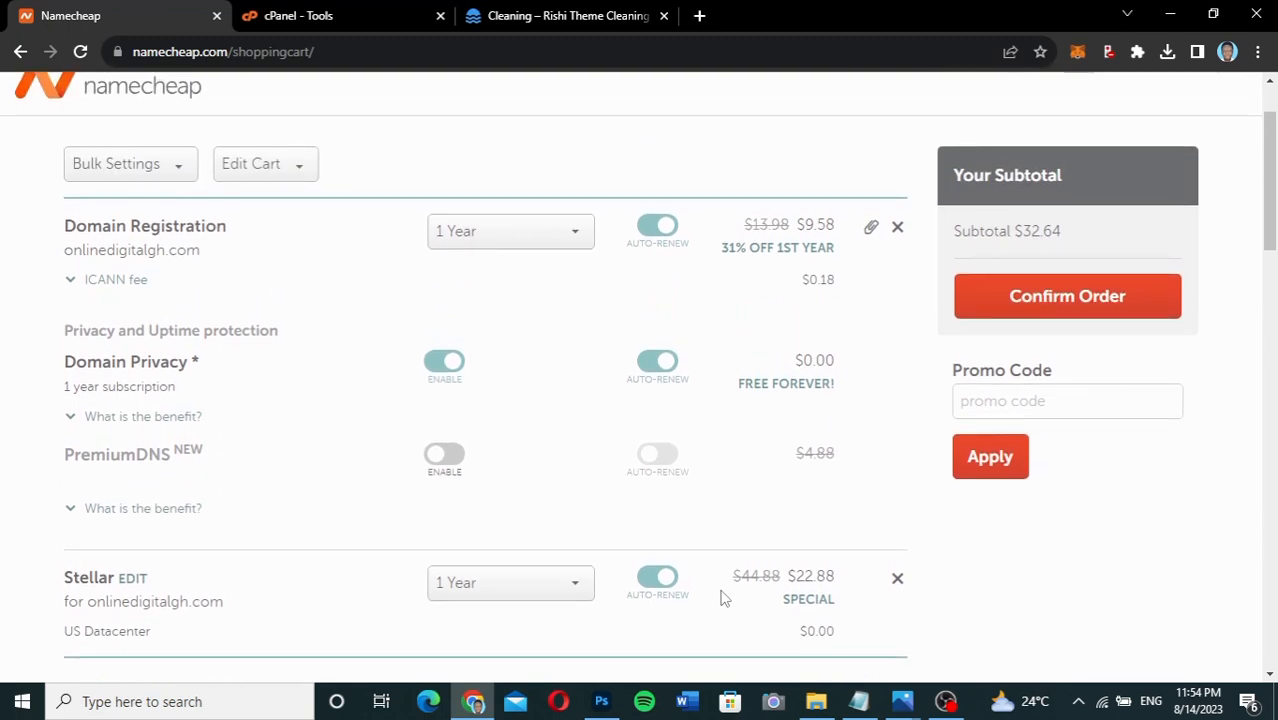
pyautogui.click(1054, 402)
# Apply promo code NEWCOM598, which is rejected as expired, then clear it from the field.
pyautogui.write('NEWCOM598')
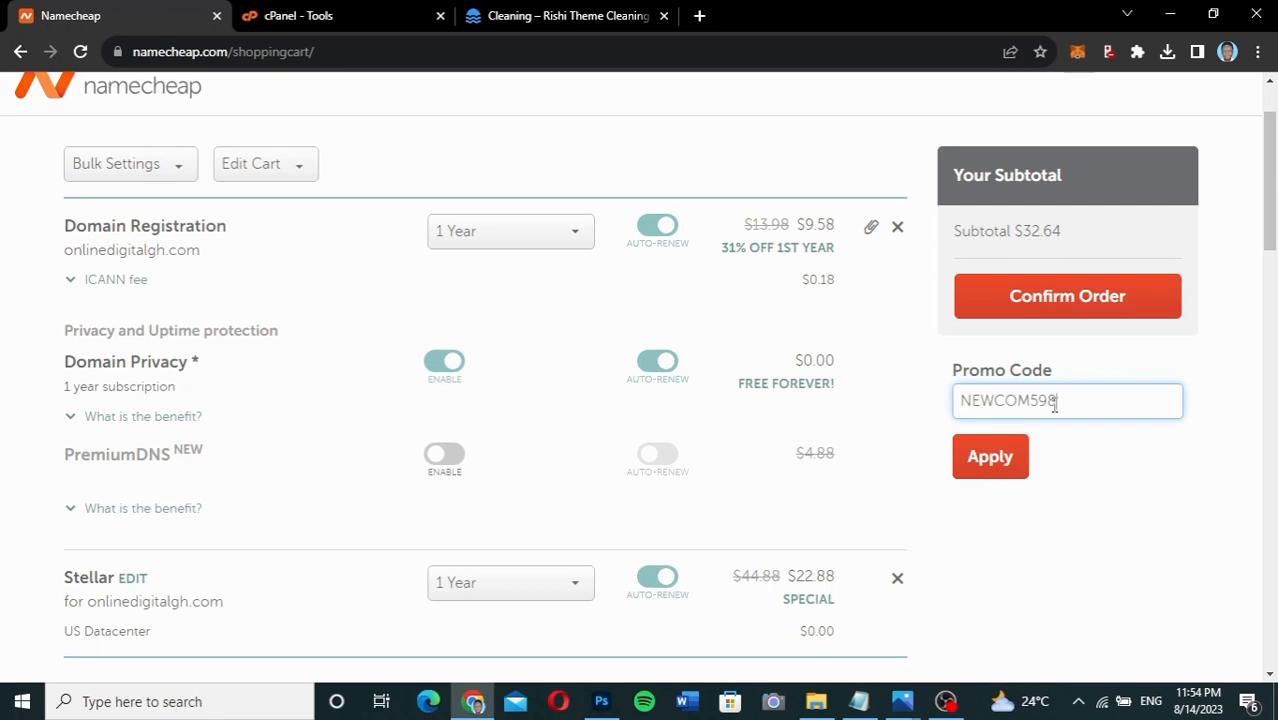
pyautogui.click(990, 466)
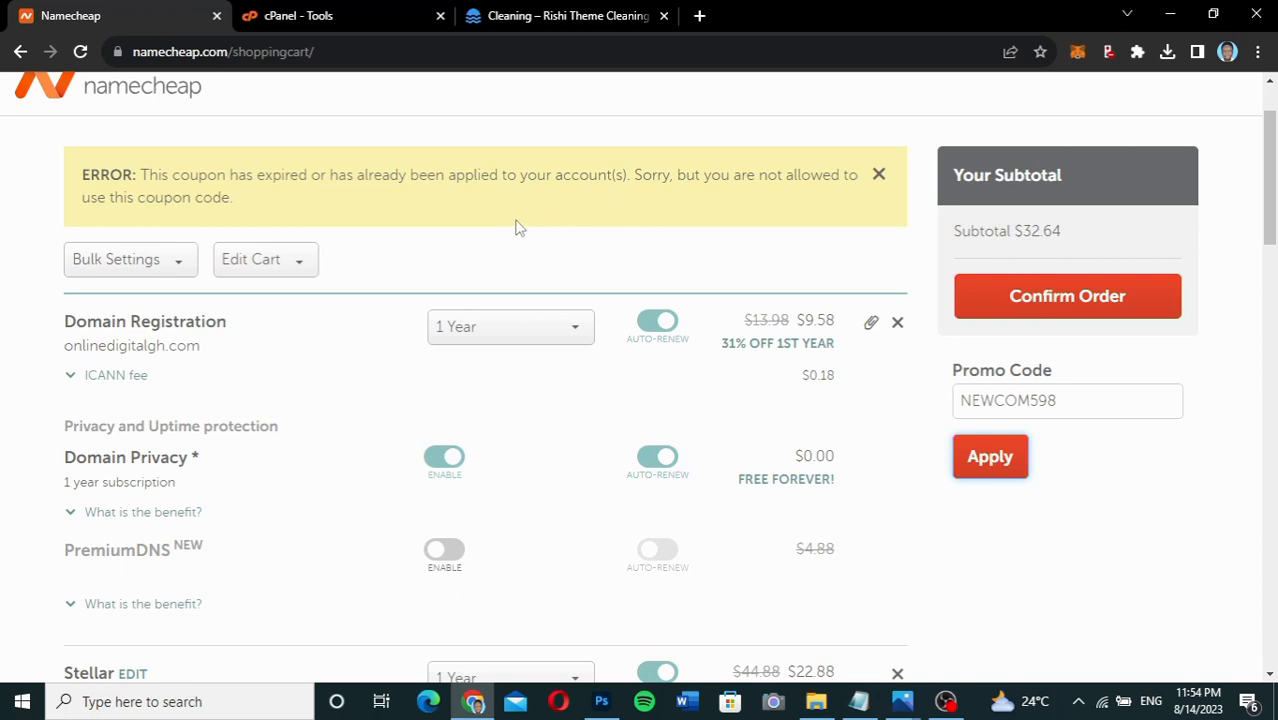
pyautogui.click(1071, 398)
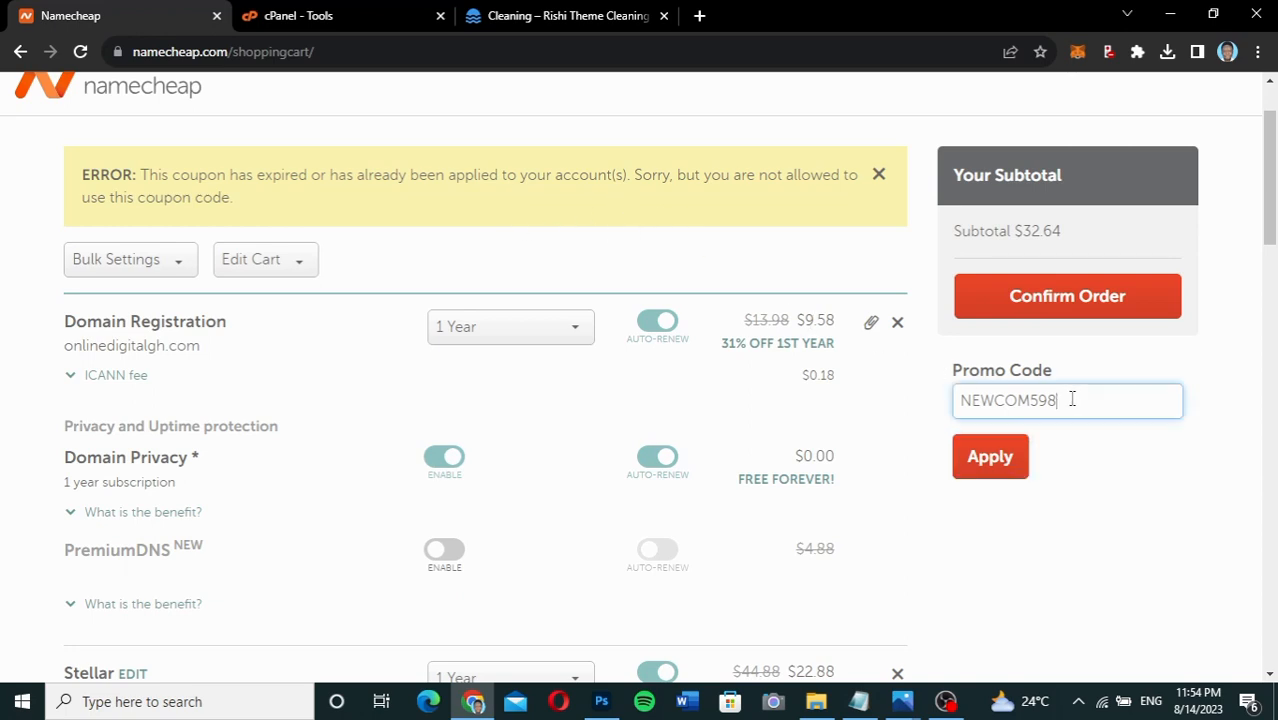
pyautogui.moveTo(1071, 398); pyautogui.dragTo(957, 398)
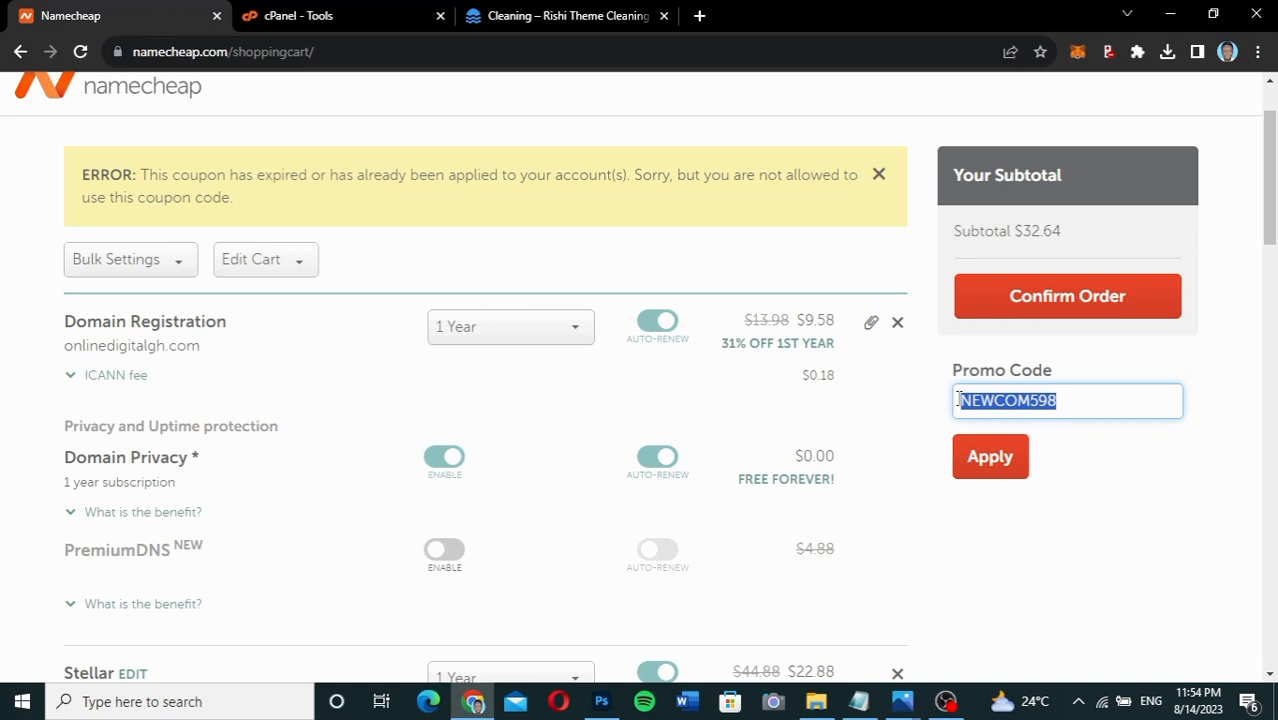
pyautogui.press('BackSpace')
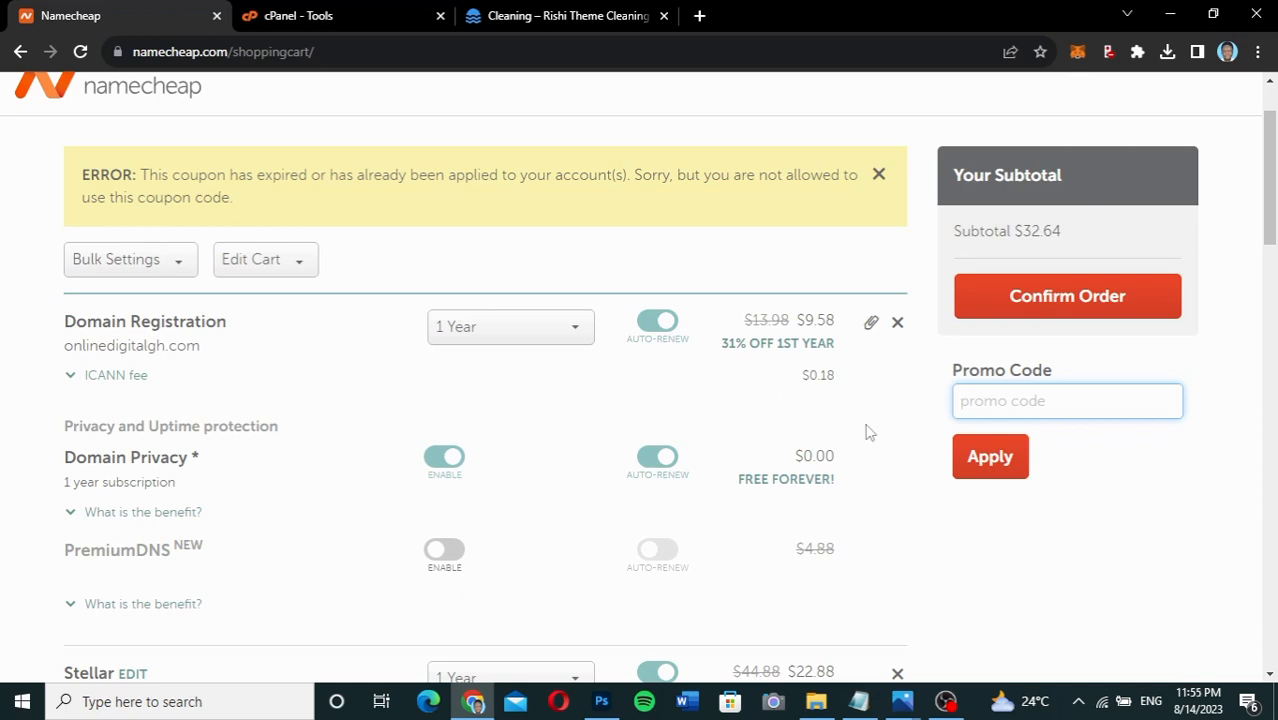
pyautogui.scroll(1, 868, 432)
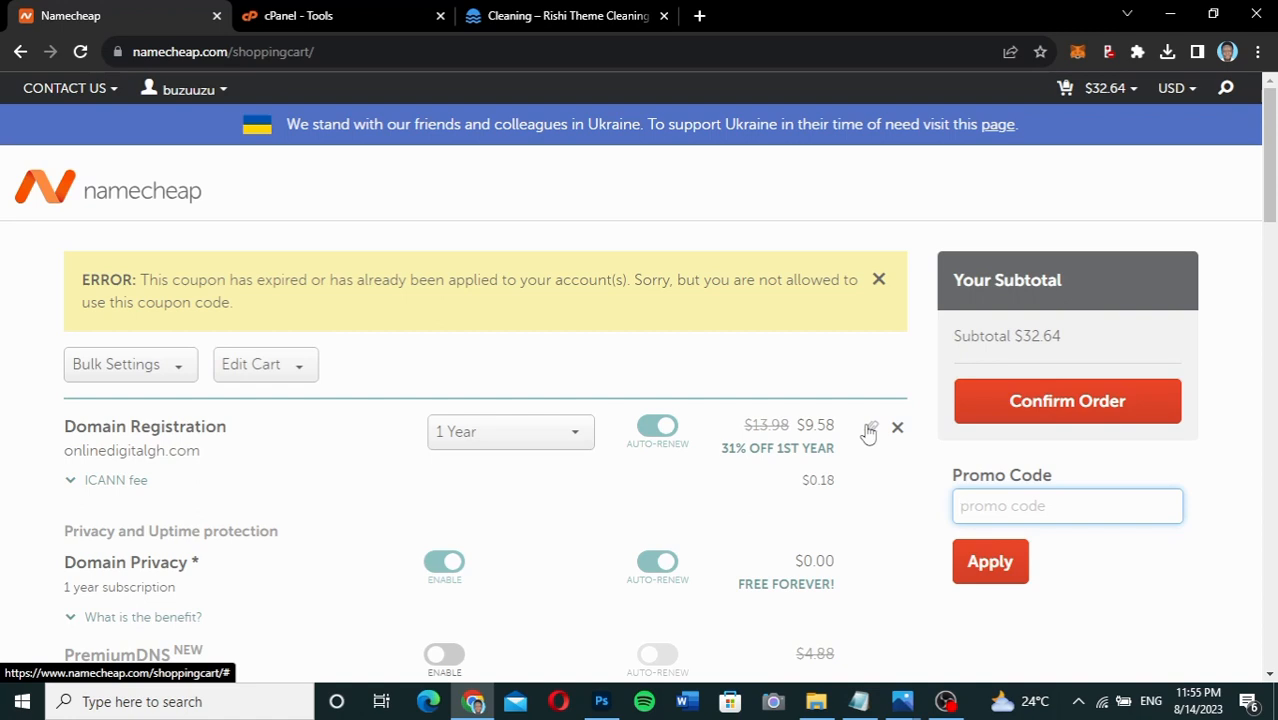
# Open the Namecheap account dashboard from the account menu and look it over.
pyautogui.moveTo(142, 94)
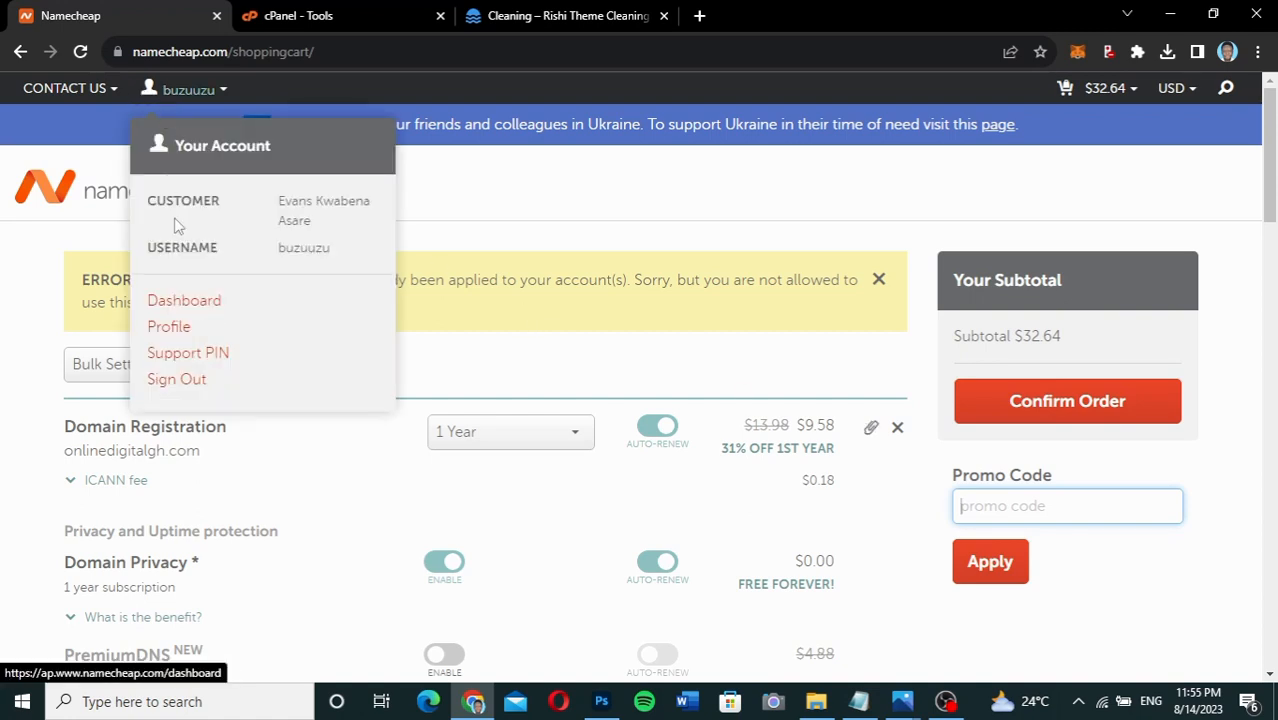
pyautogui.click(182, 306)
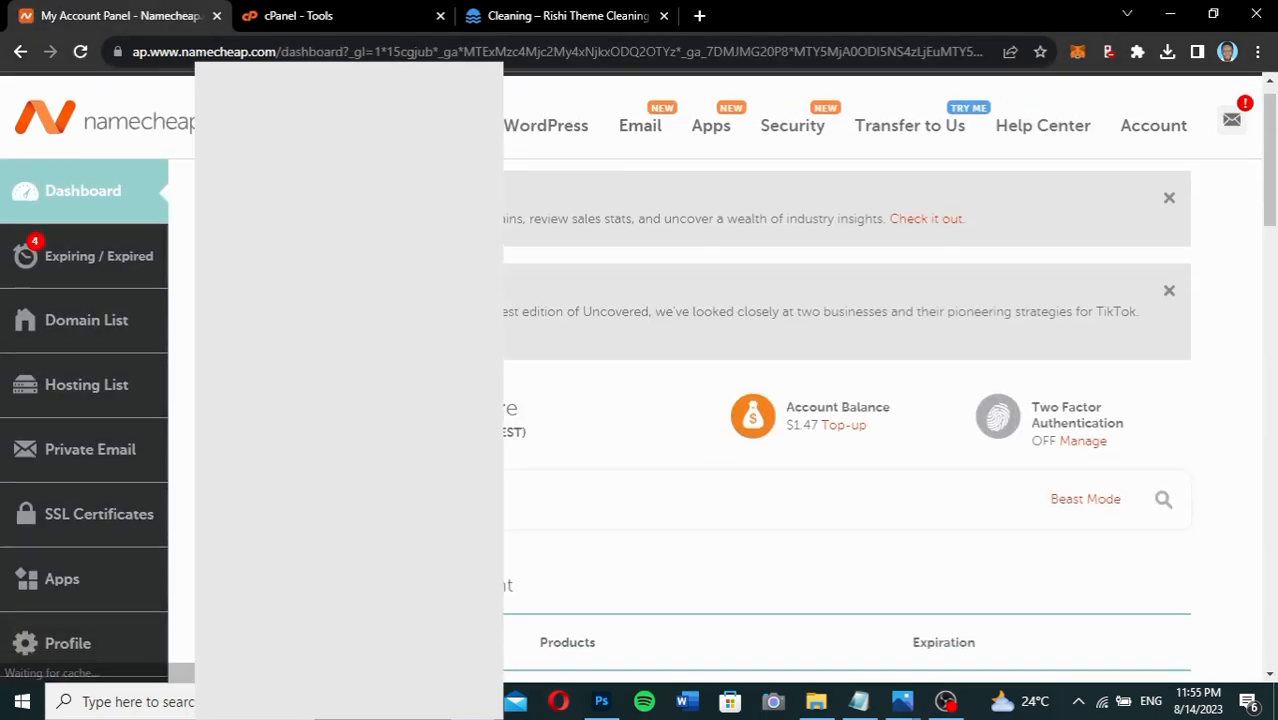
pyautogui.scroll(-8, 846, 400)
pyautogui.scroll(5, 846, 400)
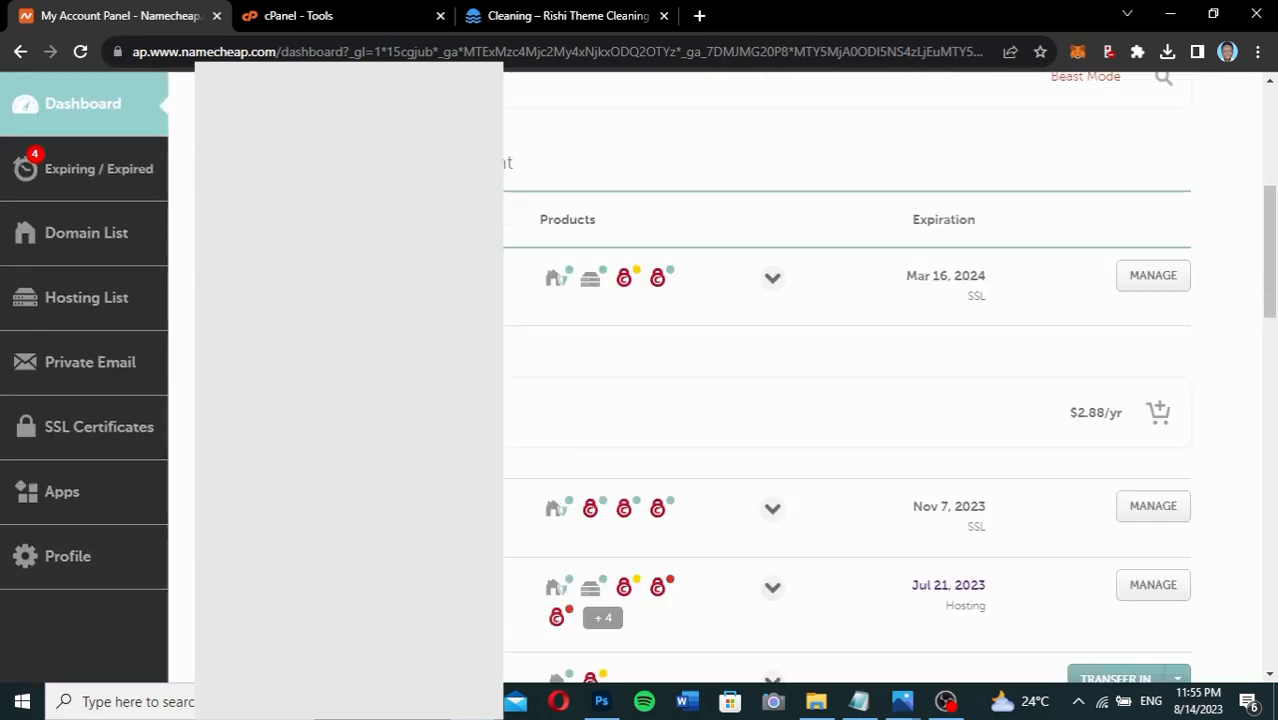
pyautogui.scroll(3, 846, 400)
pyautogui.scroll(-4, 846, 400)
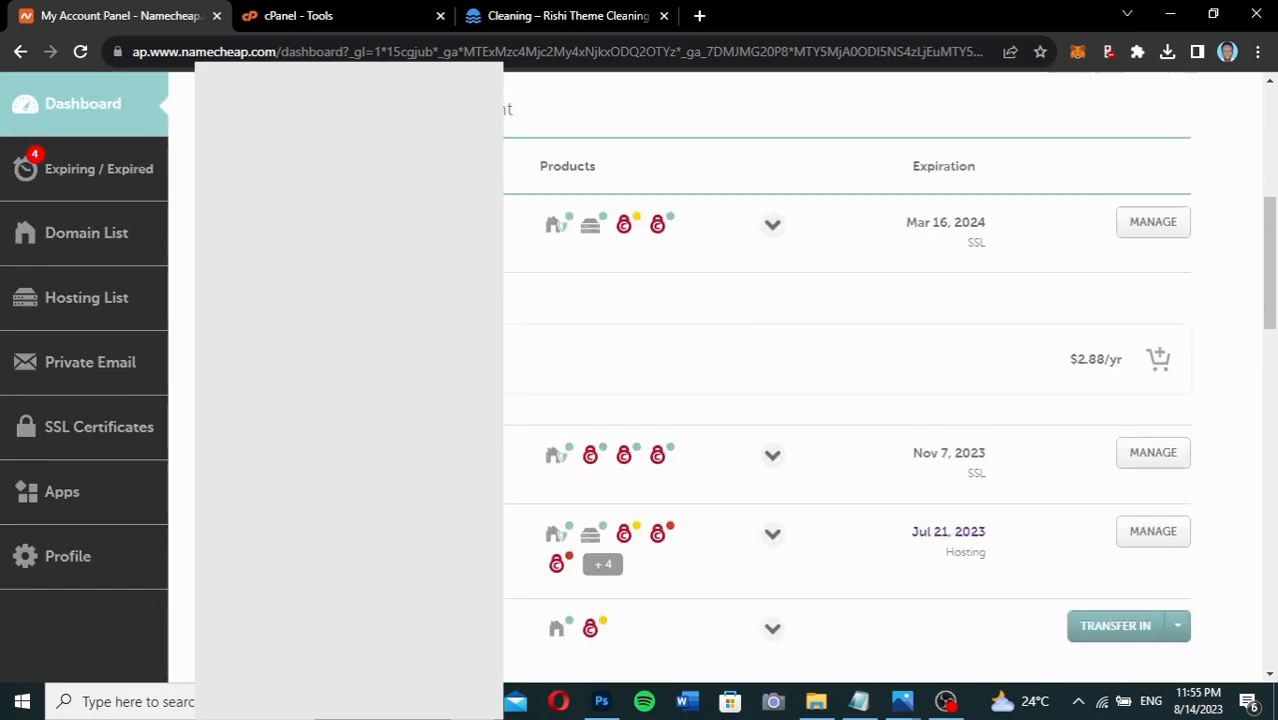
pyautogui.scroll(-6, 846, 400)
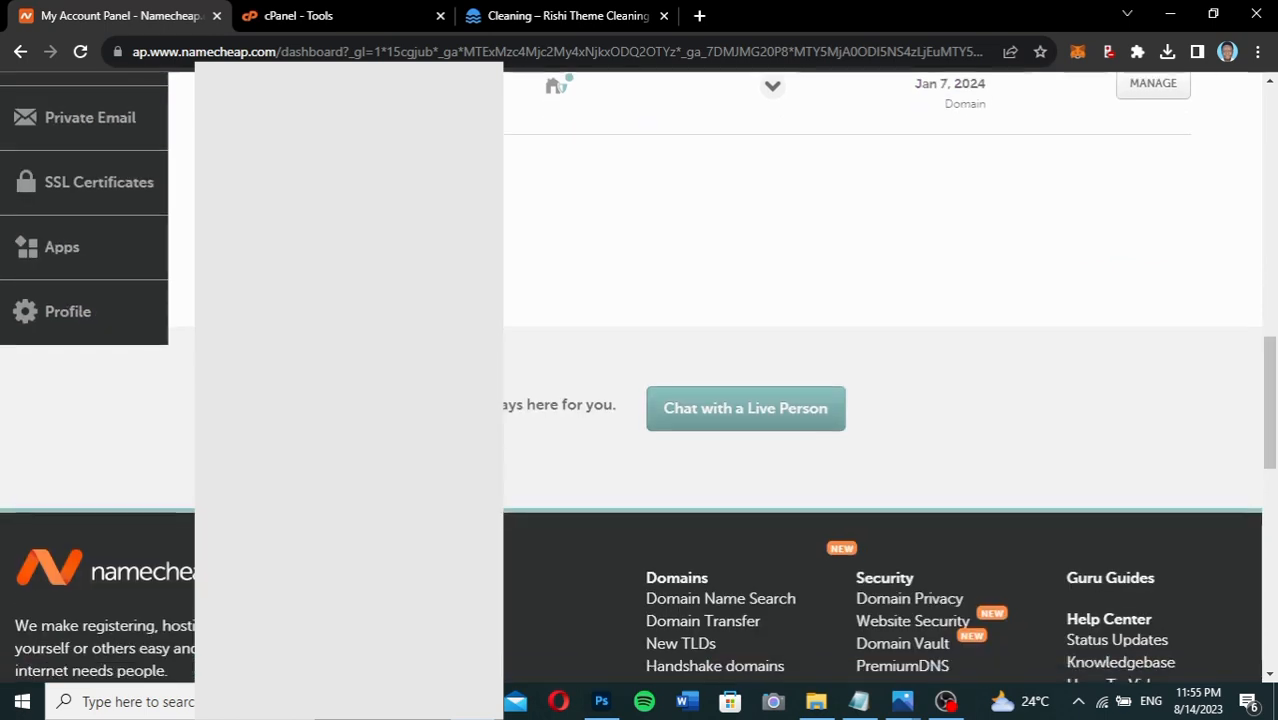
pyautogui.scroll(-1, 846, 400)
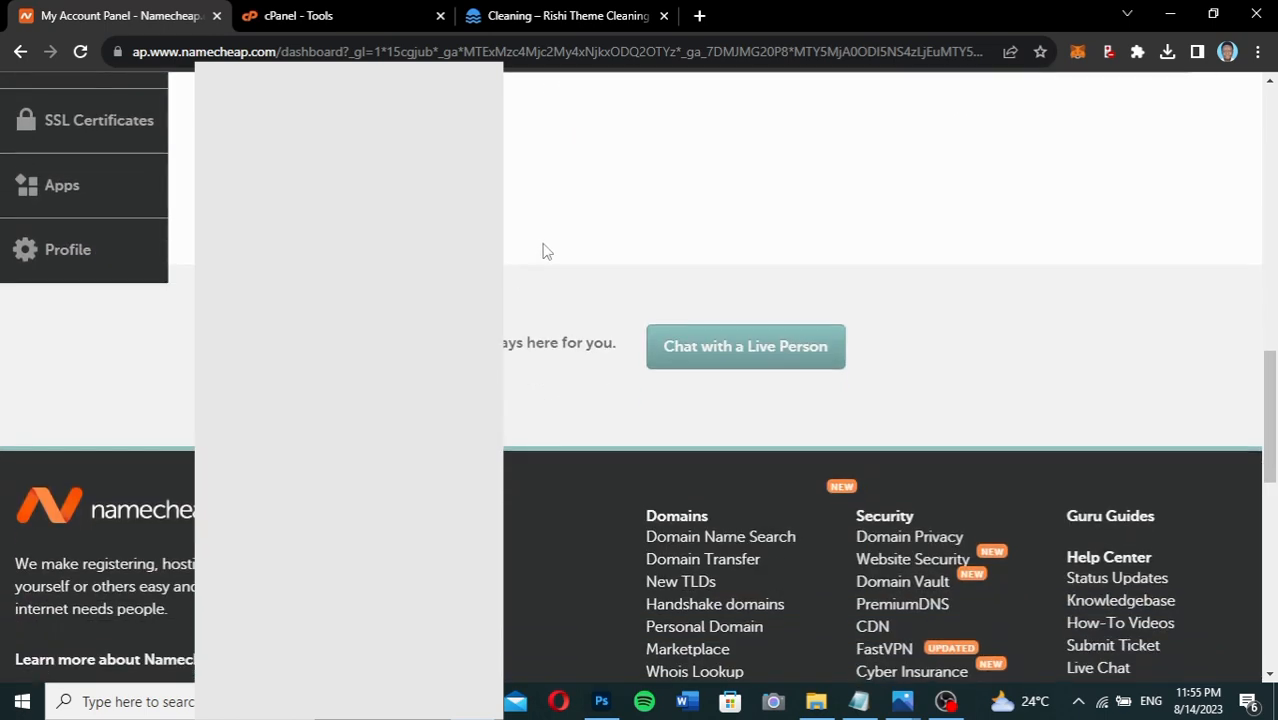
pyautogui.scroll(1, 546, 251)
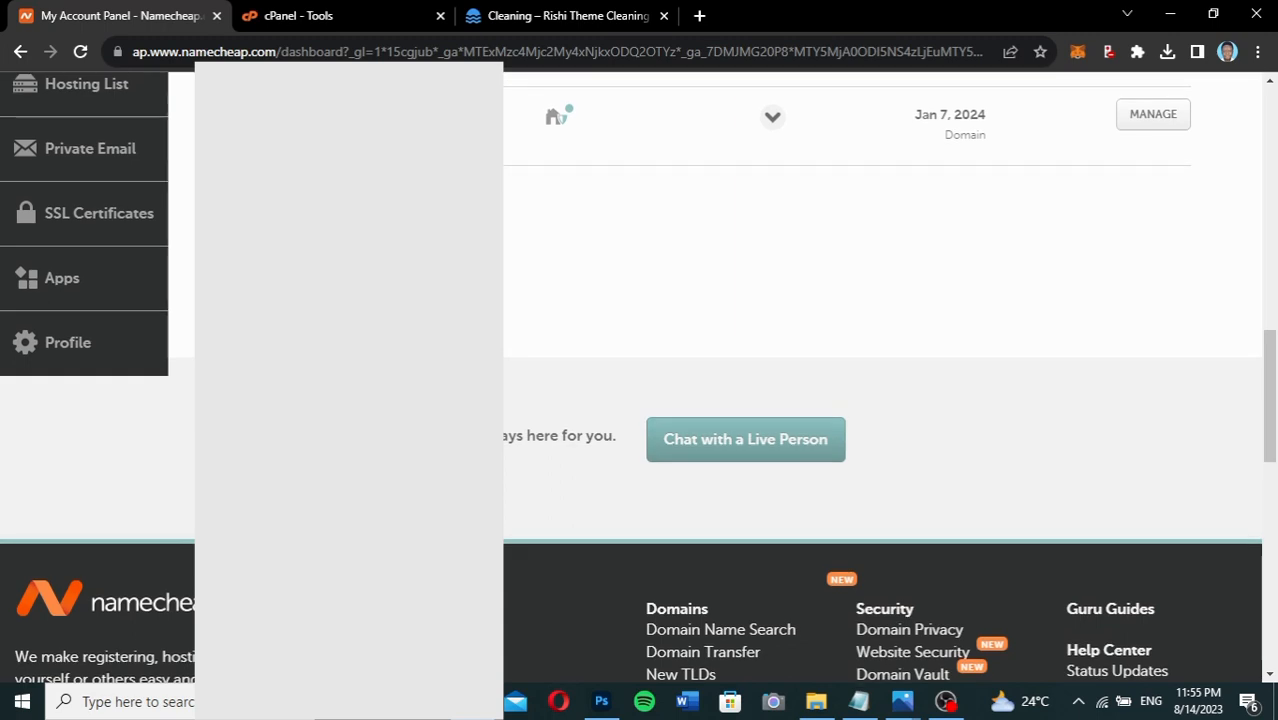
# Open the Domain List and bring up options for the Stellar Business hosting expiring Aug 18, 2023.
pyautogui.click(505, 238)
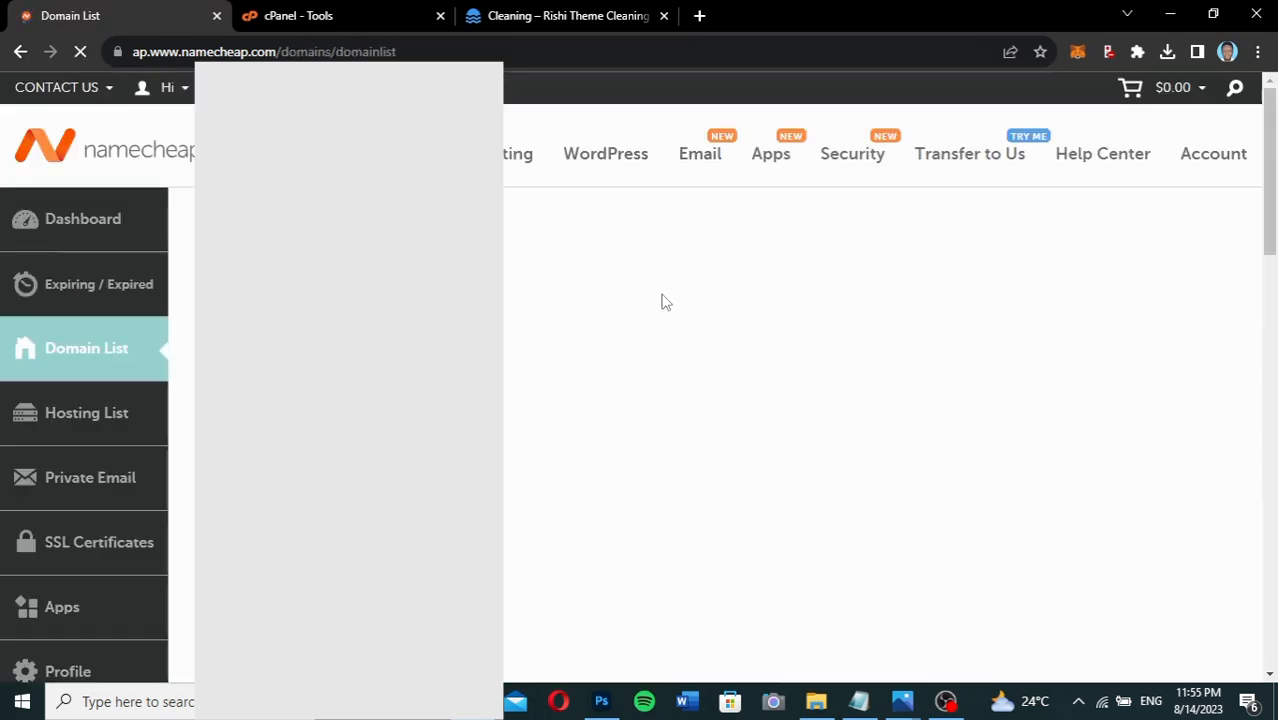
pyautogui.scroll(-8, 661, 300)
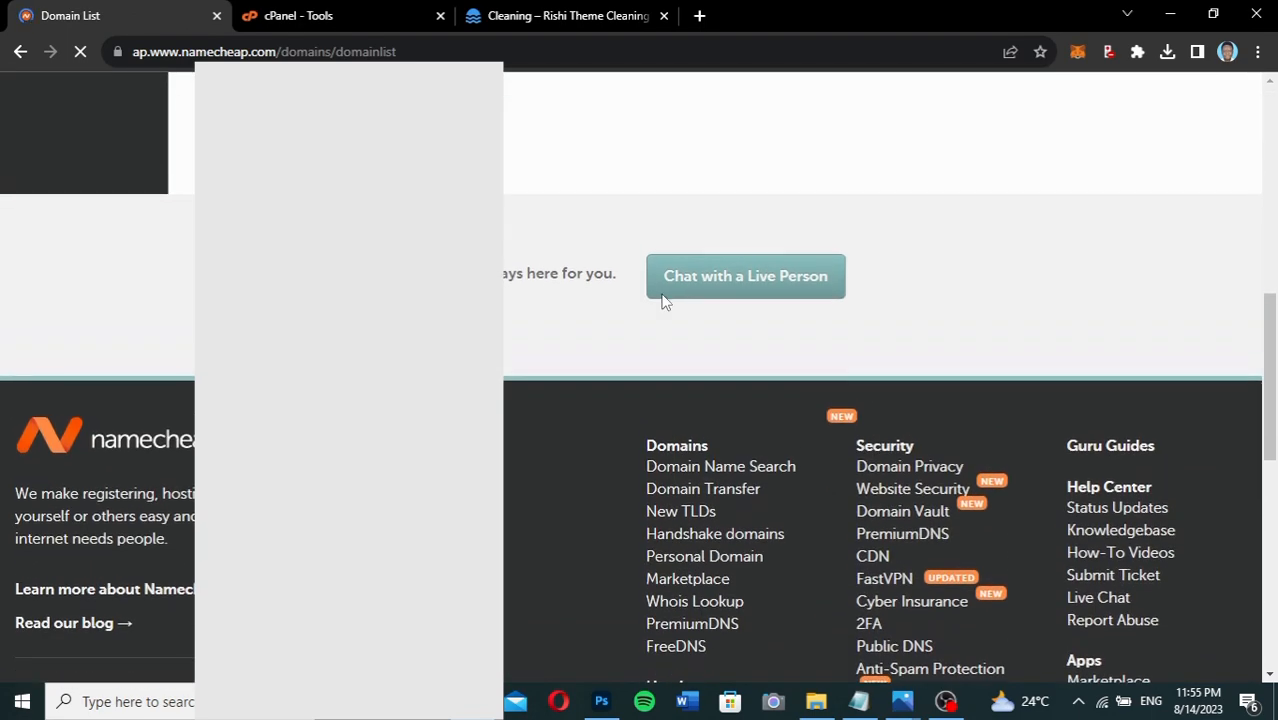
pyautogui.scroll(2, 661, 300)
pyautogui.scroll(-3, 661, 300)
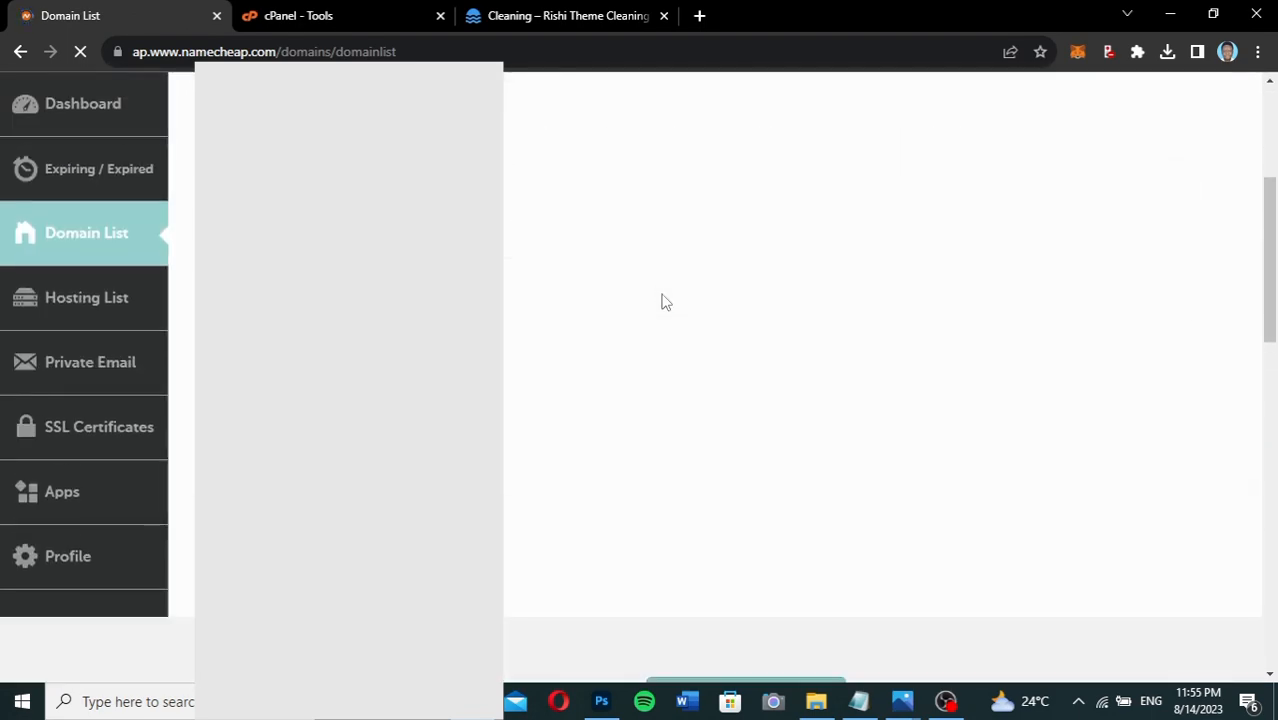
pyautogui.scroll(3, 661, 300)
pyautogui.scroll(-3, 661, 300)
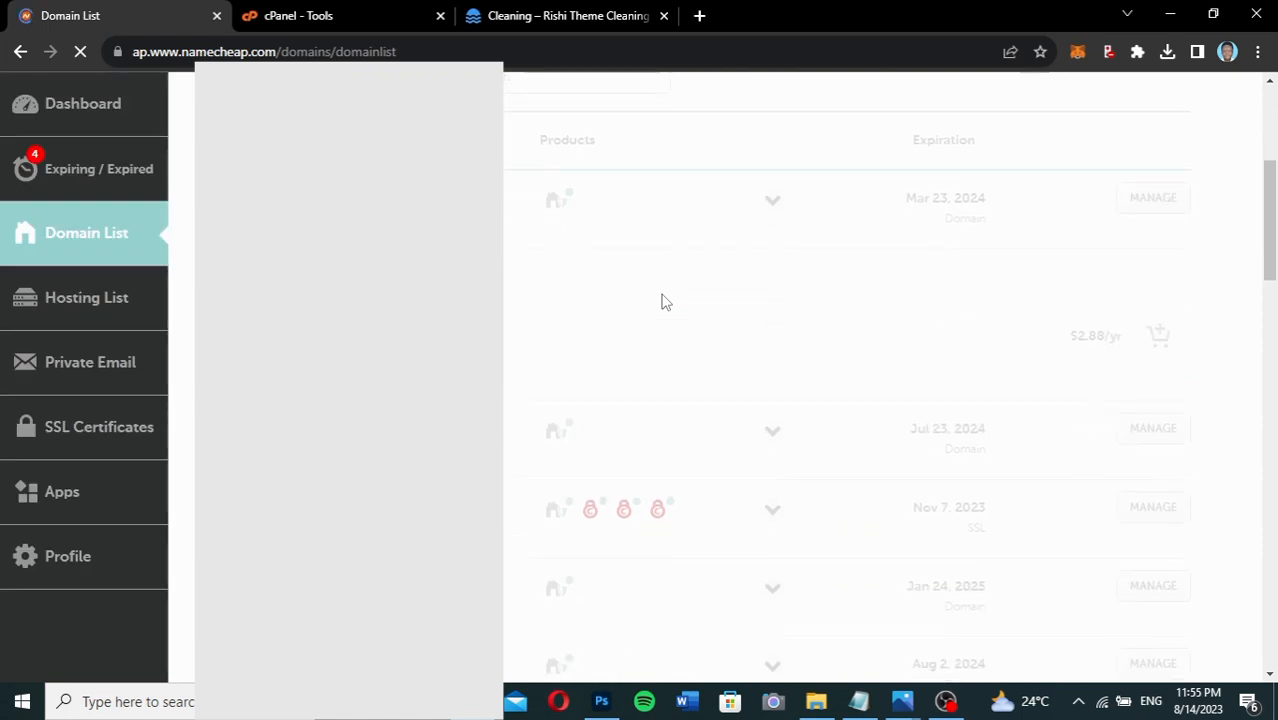
pyautogui.scroll(-7, 661, 300)
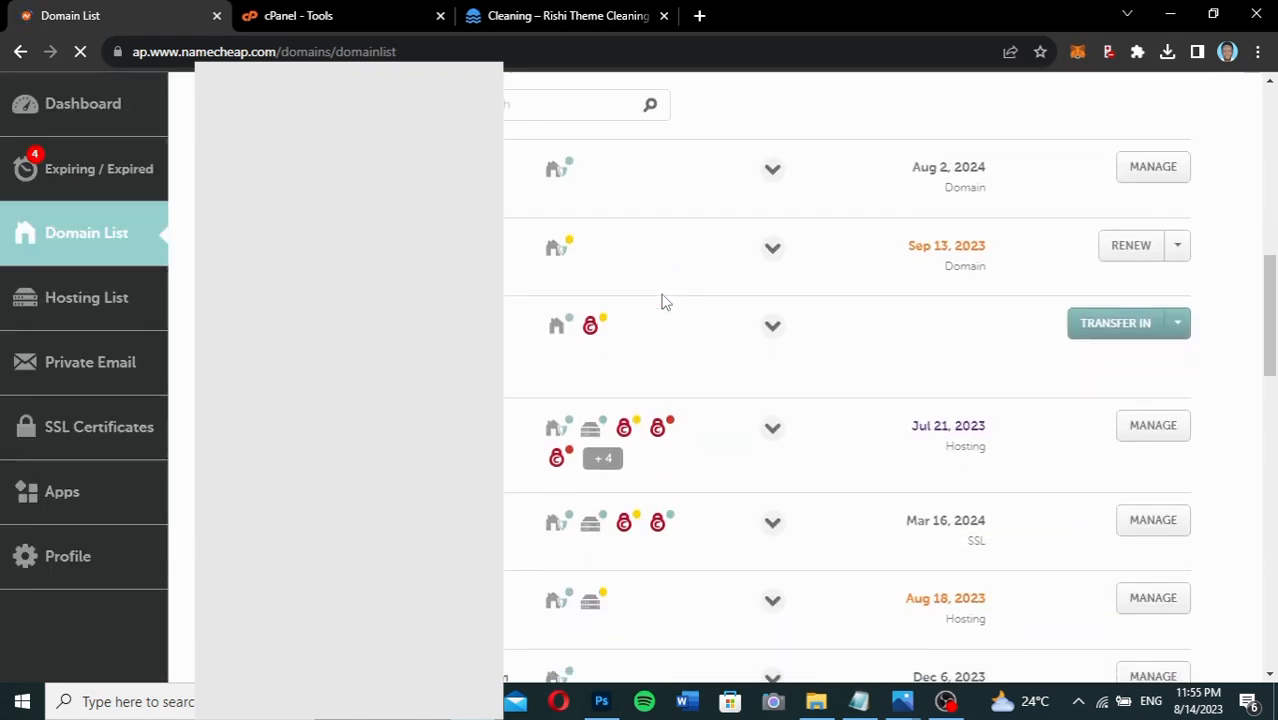
pyautogui.scroll(-3, 661, 300)
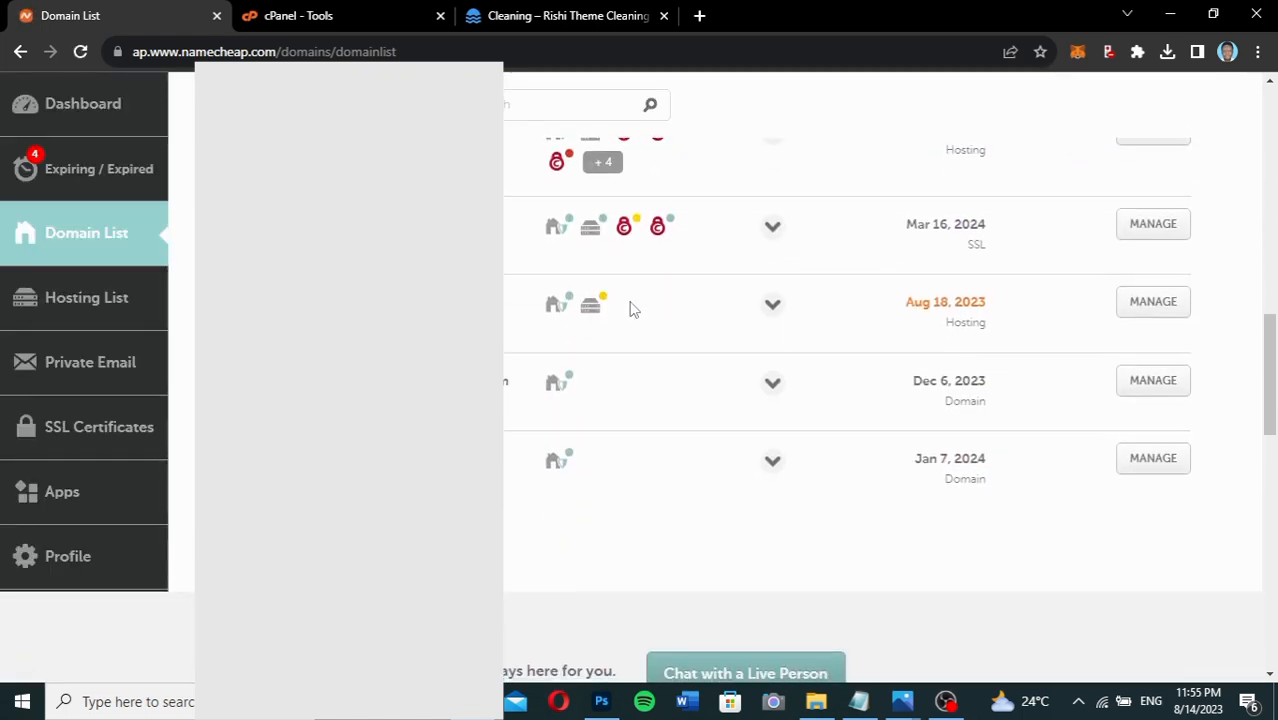
pyautogui.moveTo(590, 313)
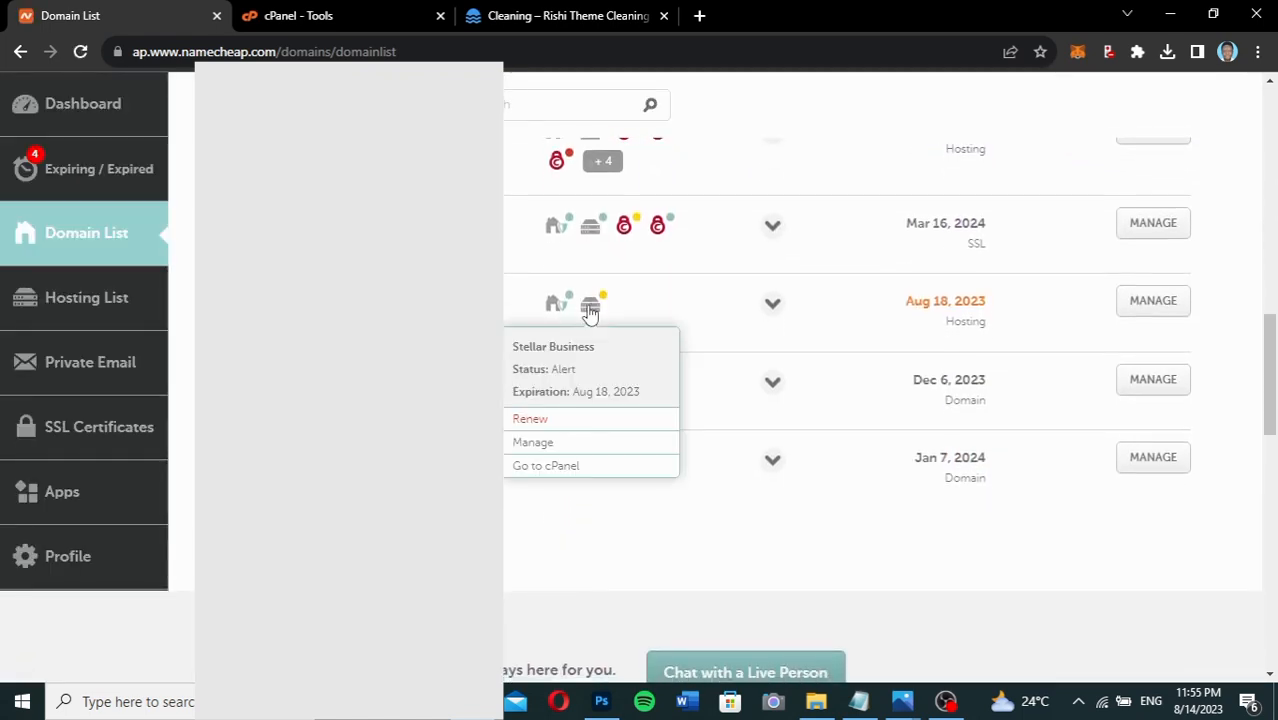
# Go to the hosting account's cPanel and close the duplicate cPanel - Tools tab.
pyautogui.click(543, 467)
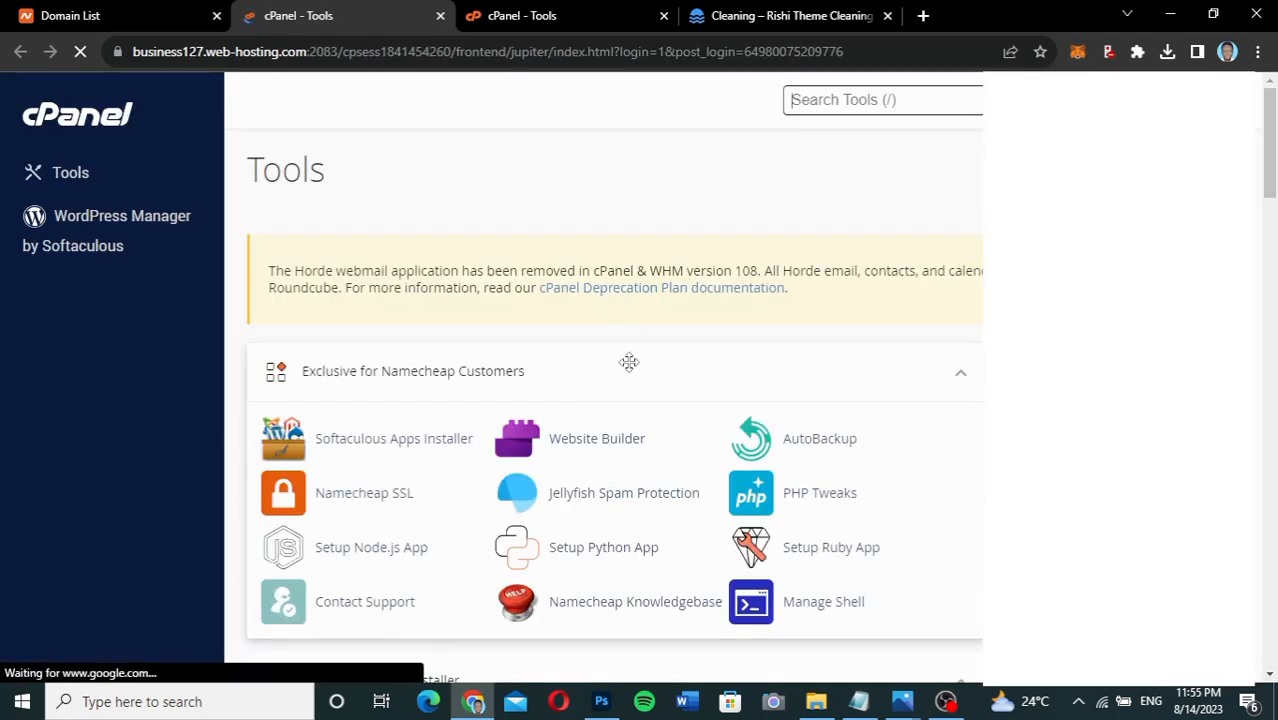
pyautogui.scroll(-2, 668, 443)
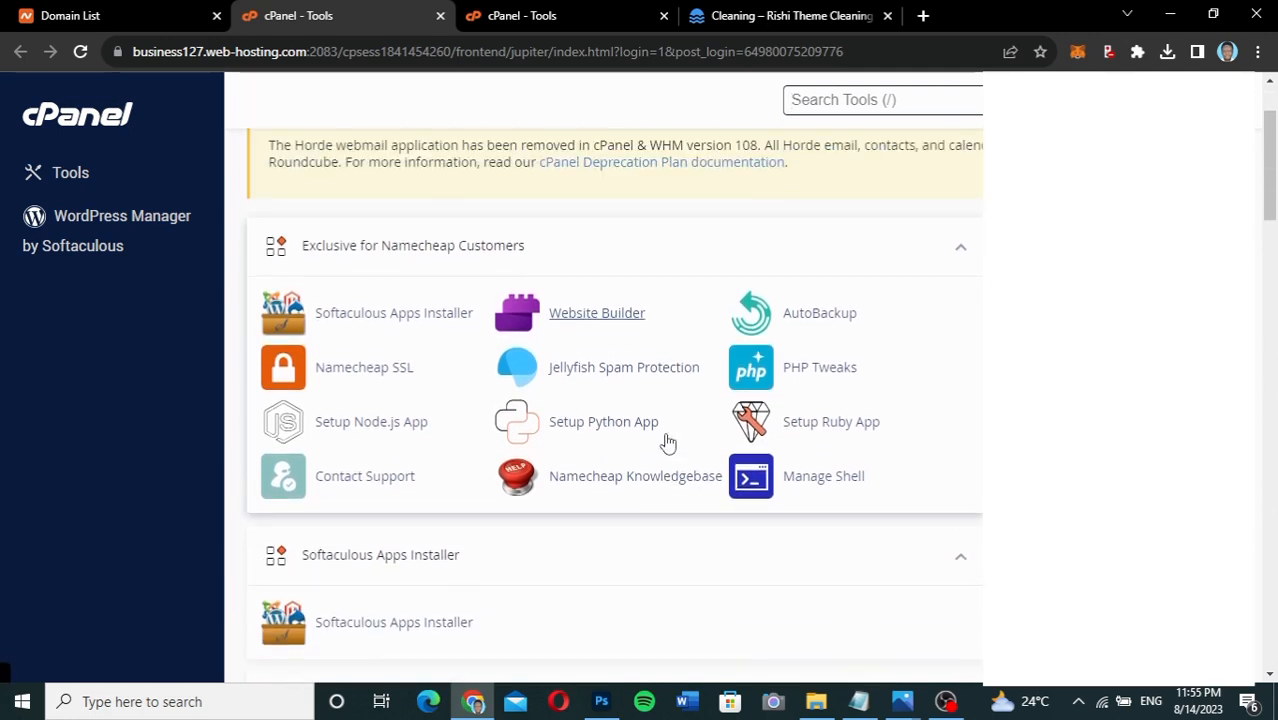
pyautogui.click(663, 16)
pyautogui.scroll(-2, 643, 310)
pyautogui.scroll(-1, 643, 310)
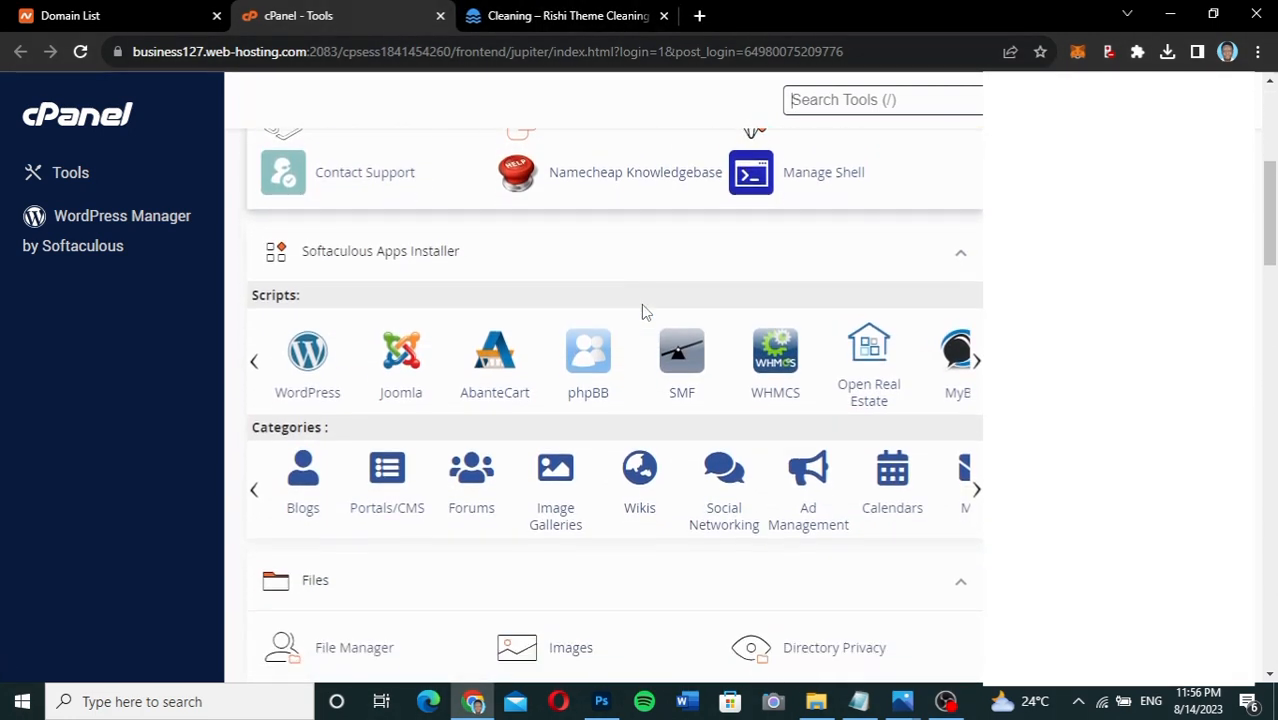
# Check the domain list, then come back to the Tools page's Softaculous Apps Installer section.
pyautogui.scroll(1, 643, 310)
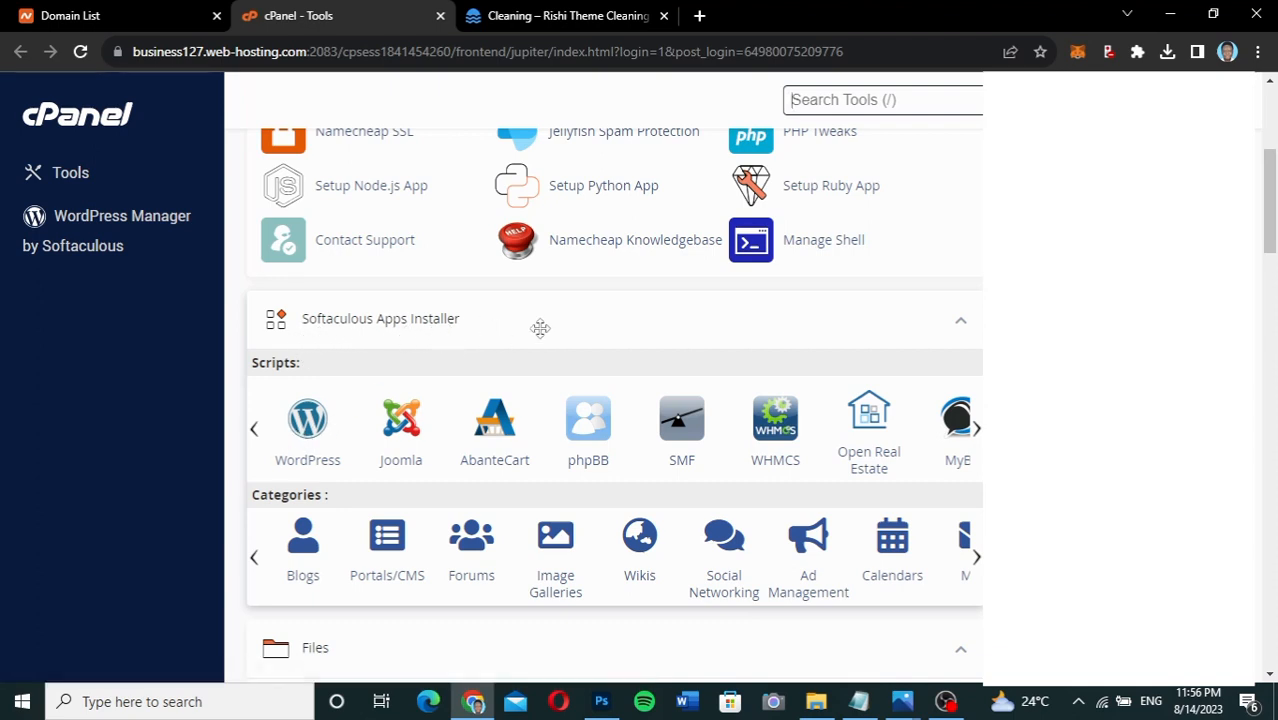
pyautogui.scroll(2, 540, 328)
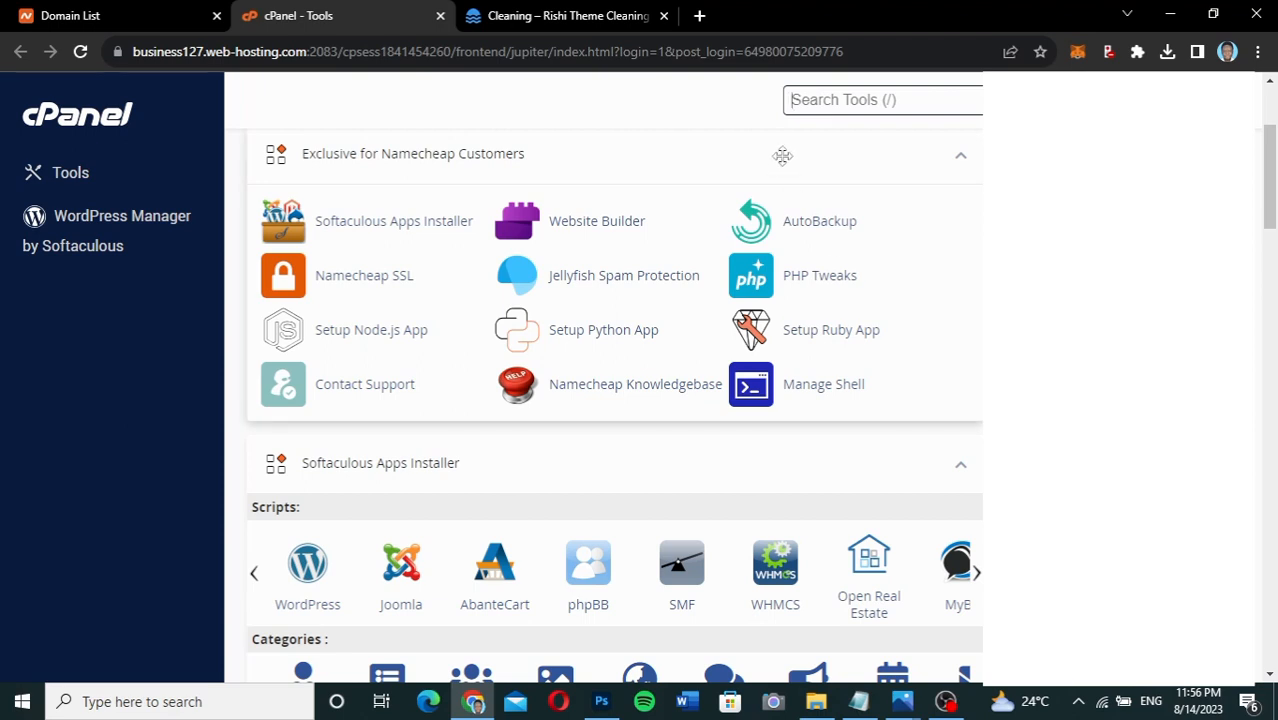
pyautogui.press('/')
pyautogui.click(105, 12)
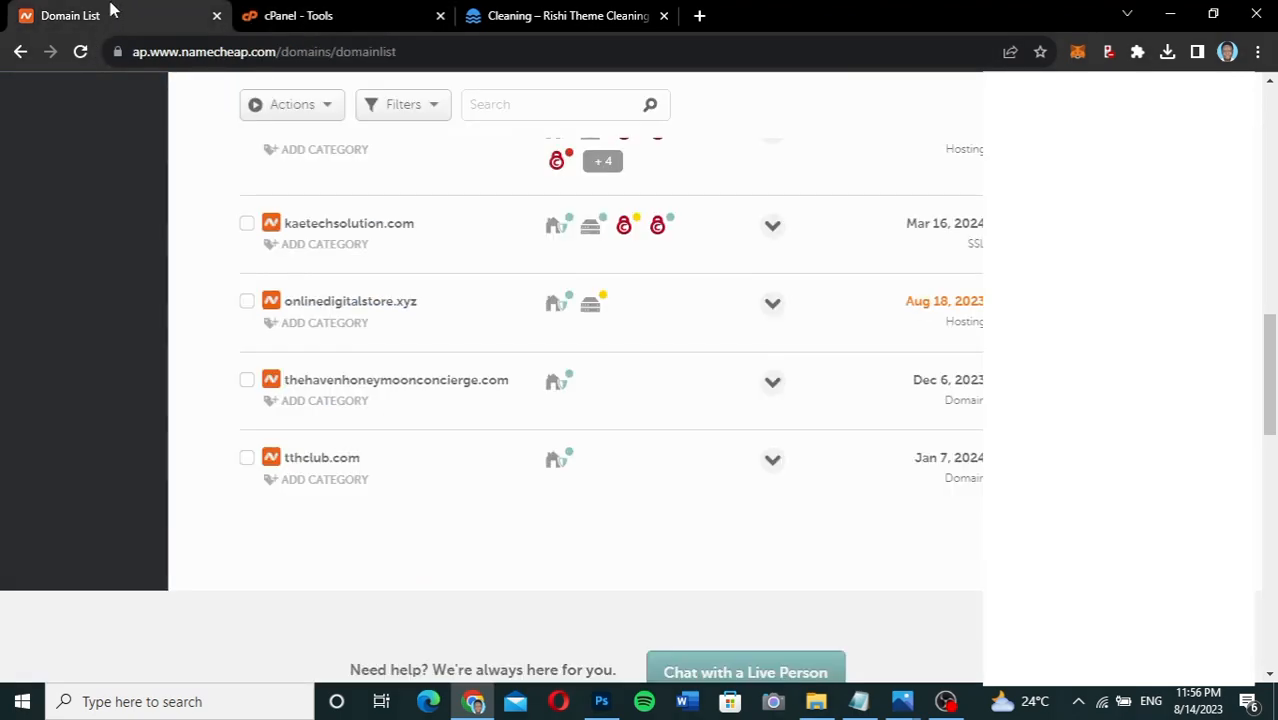
pyautogui.click(306, 13)
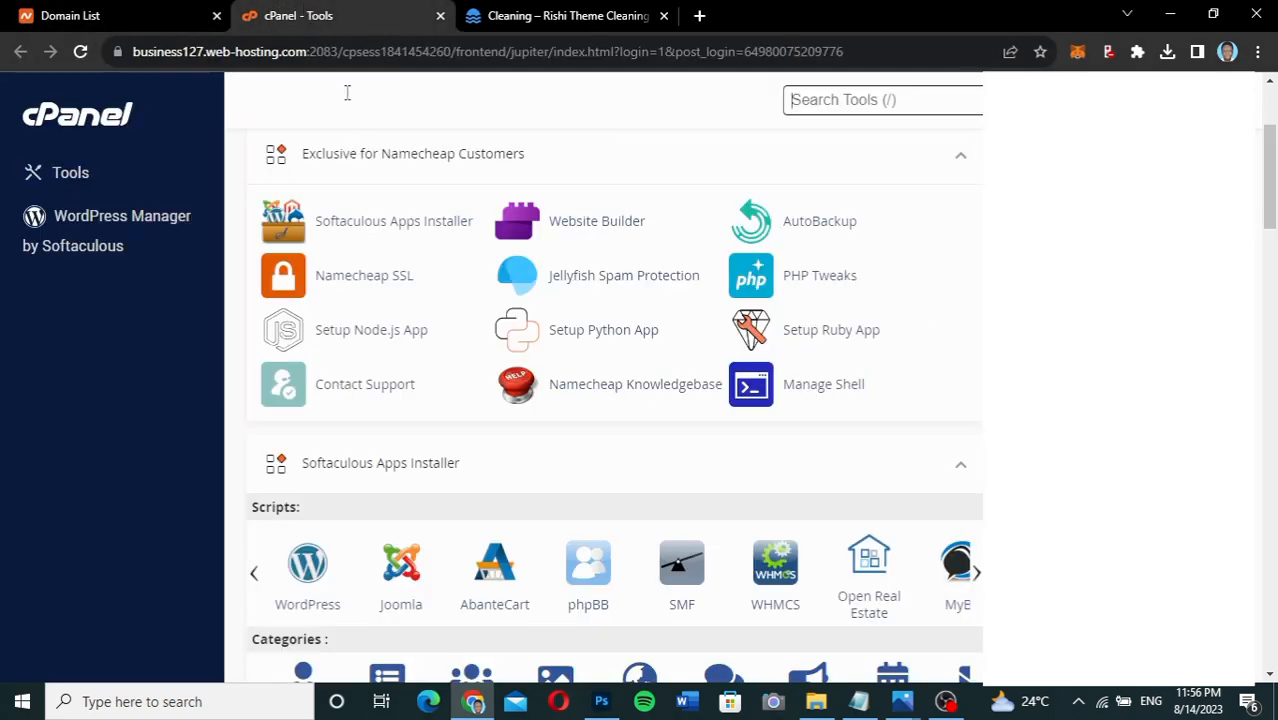
pyautogui.scroll(-2, 890, 465)
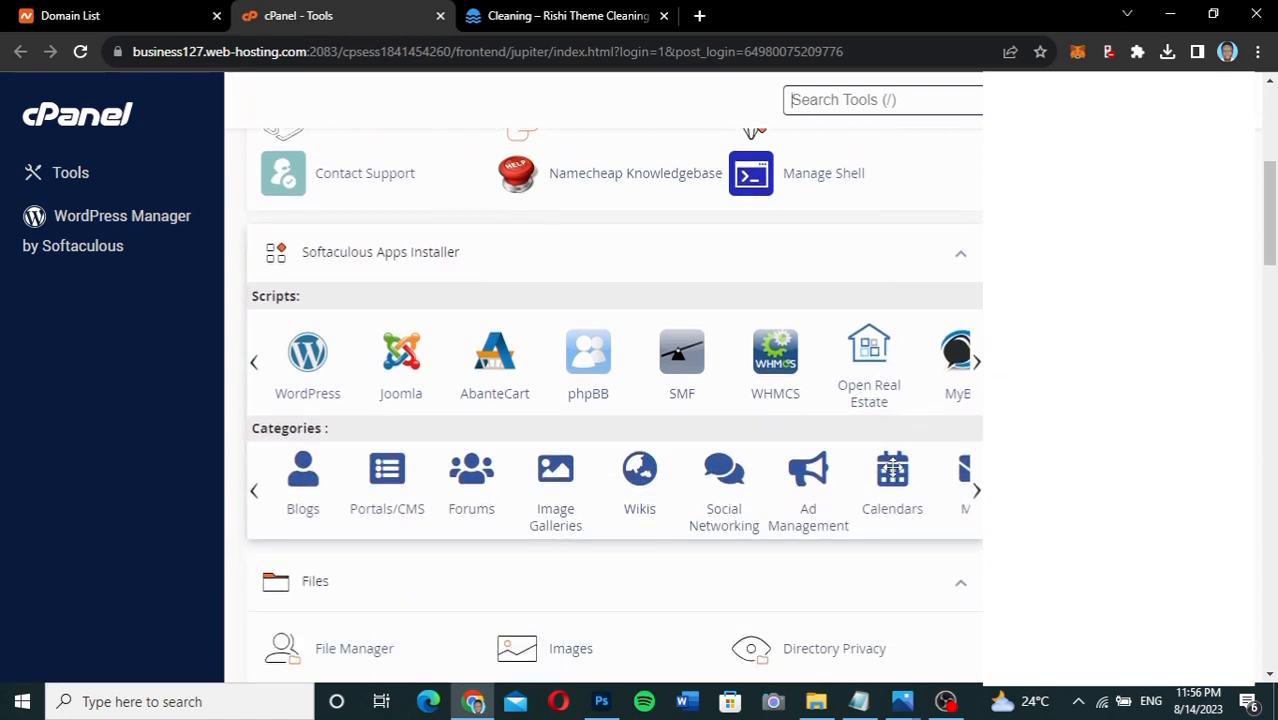
pyautogui.click(310, 352)
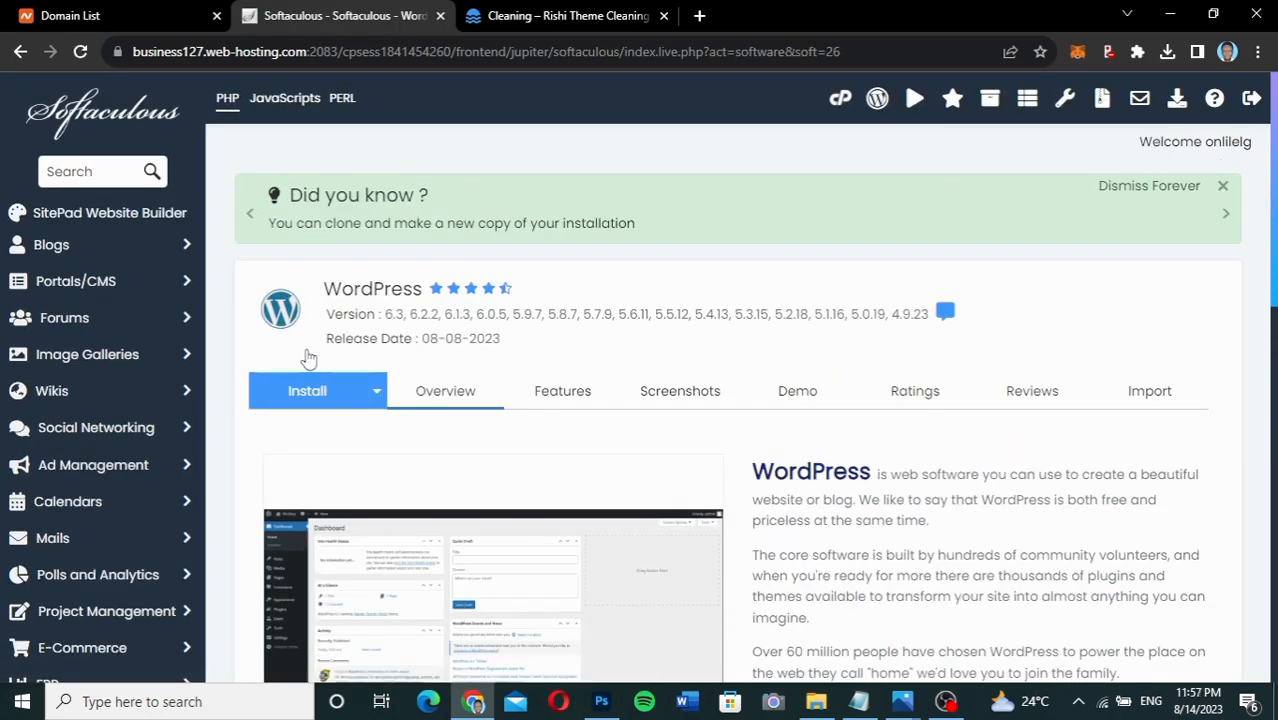
pyautogui.scroll(-3, 633, 443)
pyautogui.scroll(-2, 633, 443)
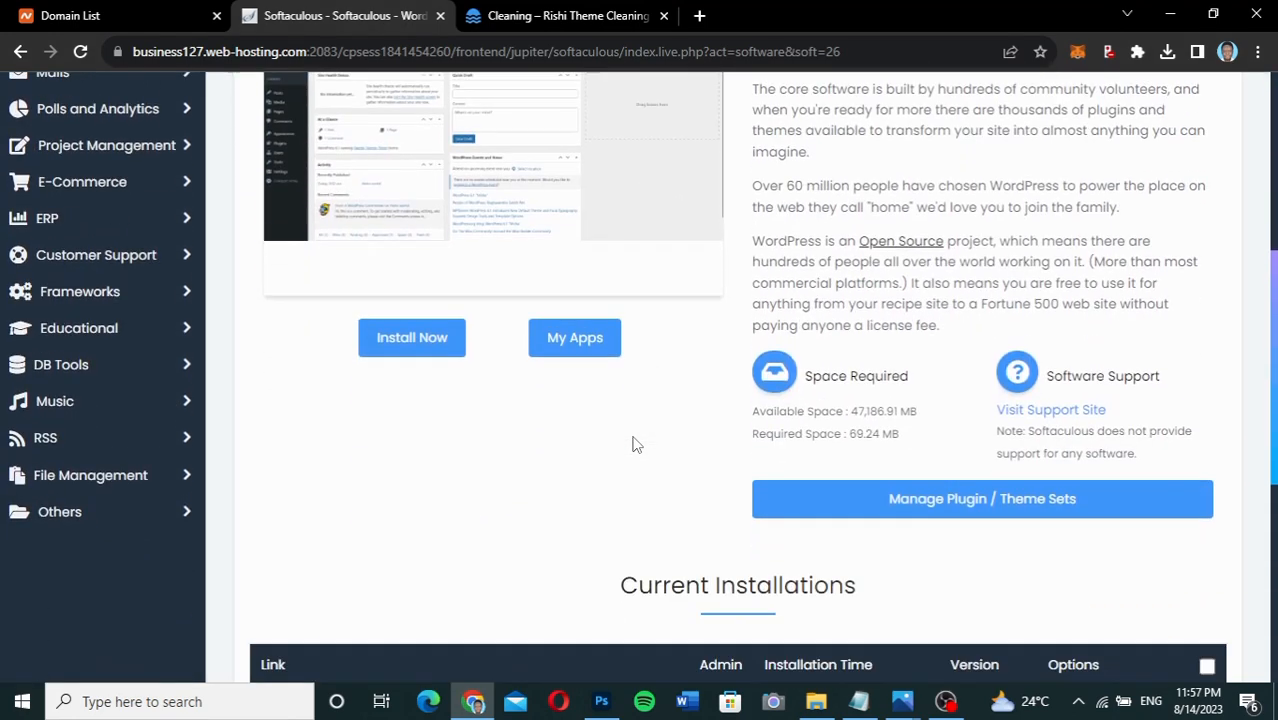
pyautogui.click(414, 337)
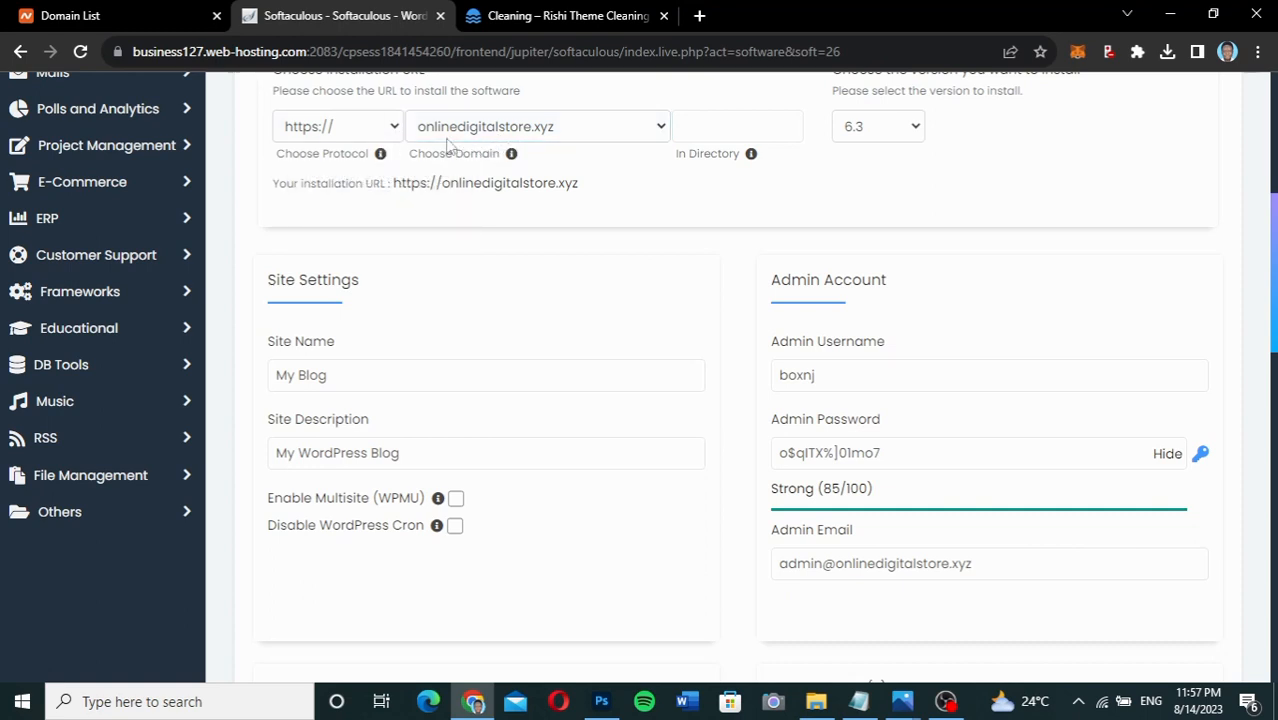
pyautogui.click(345, 137)
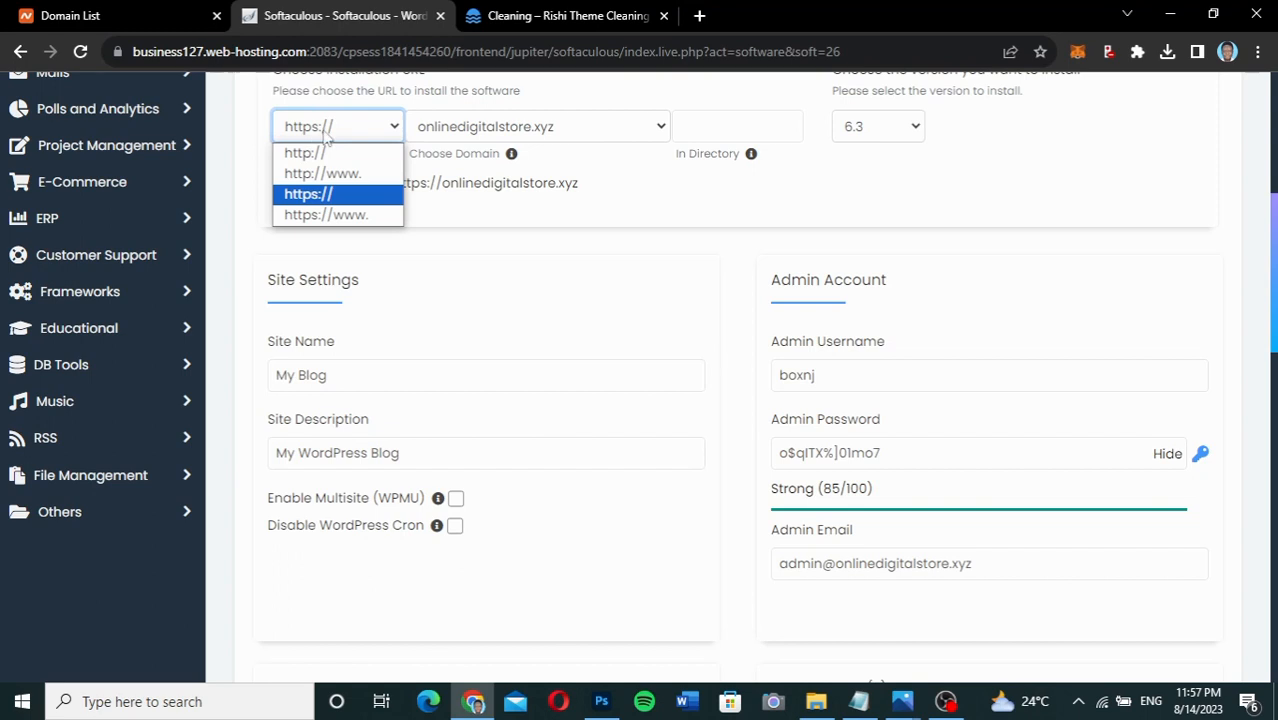
pyautogui.click(335, 137)
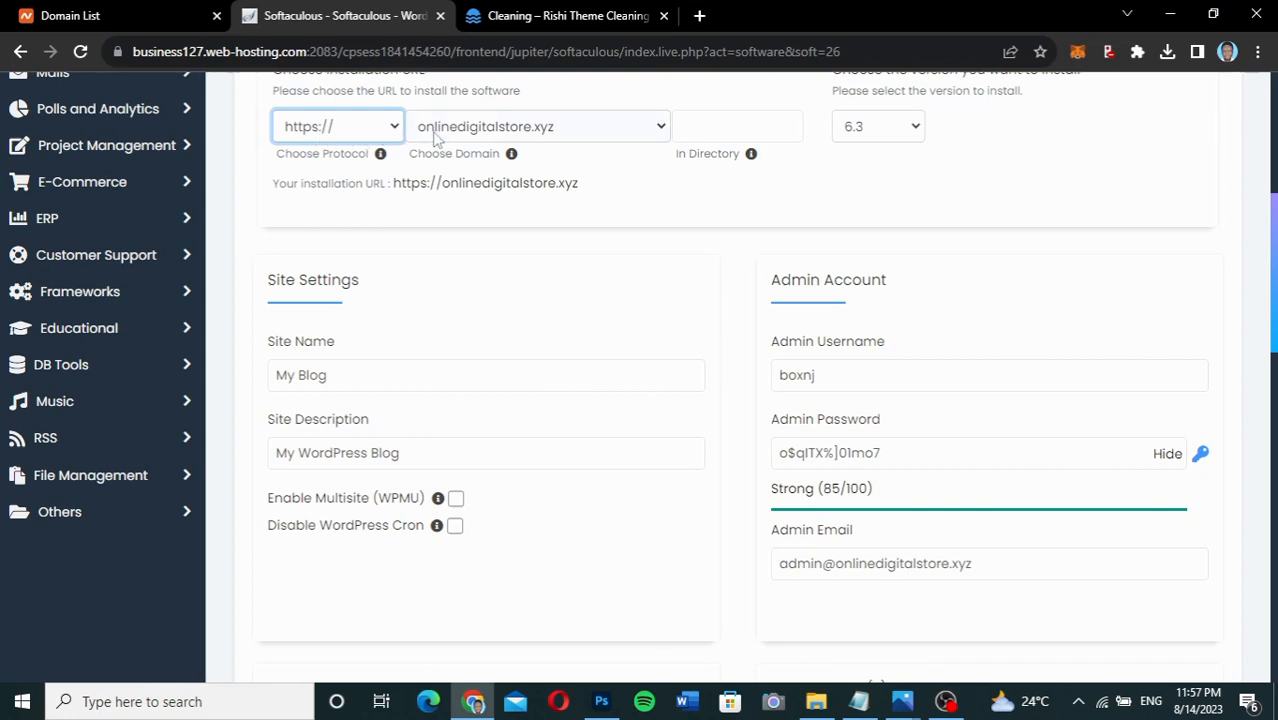
# Name the site 'Kaetech Cleaning Company' and set the admin username to 'kaetech'.
pyautogui.scroll(-1, 648, 280)
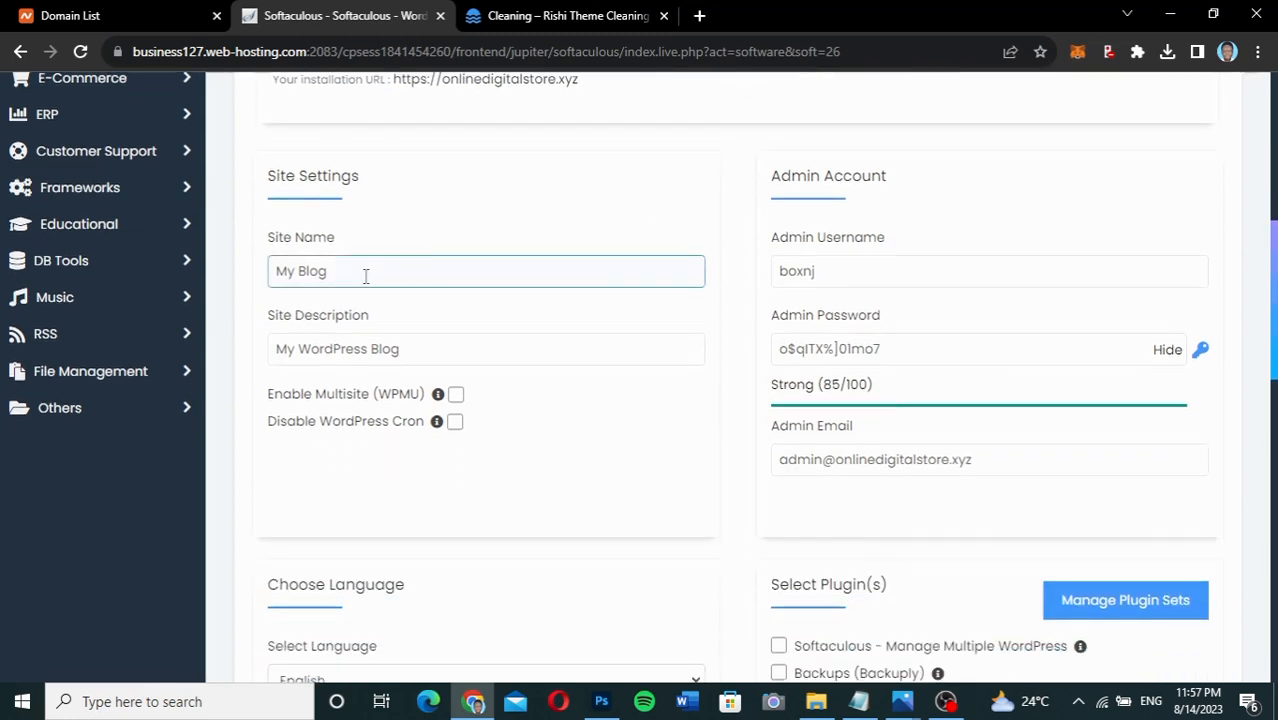
pyautogui.moveTo(366, 276); pyautogui.dragTo(237, 274)
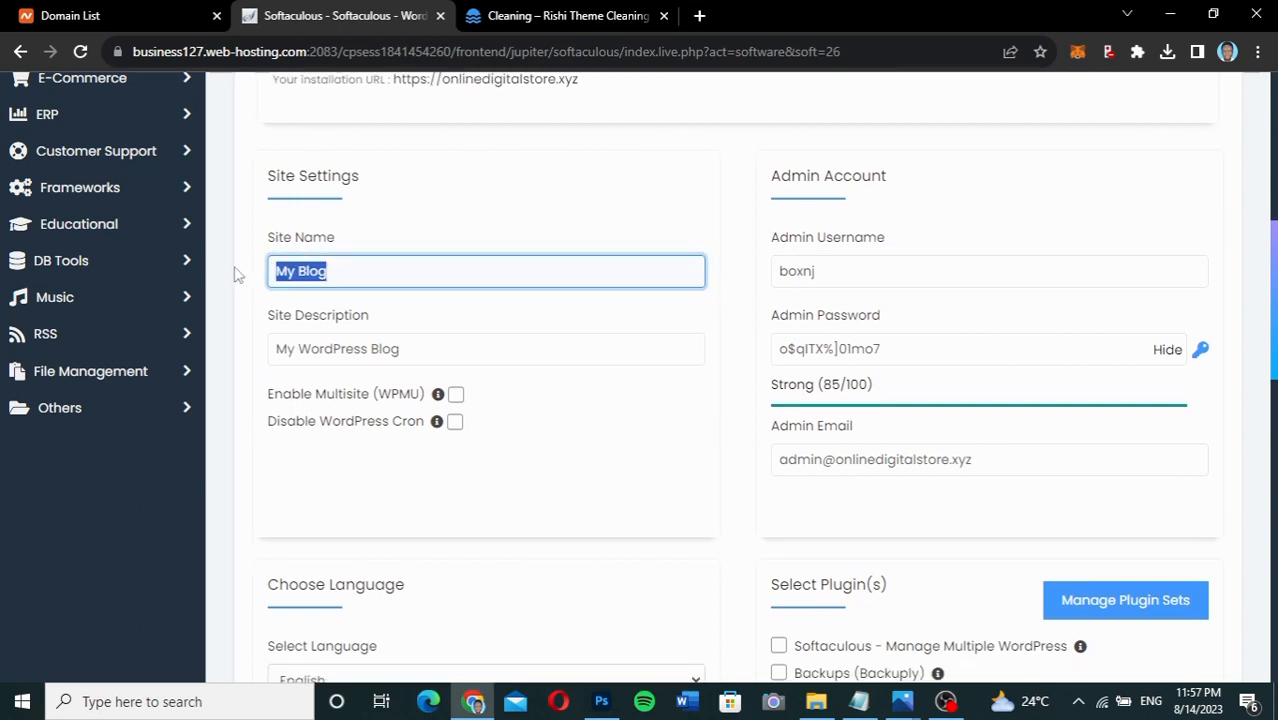
pyautogui.write('Cleaning C')
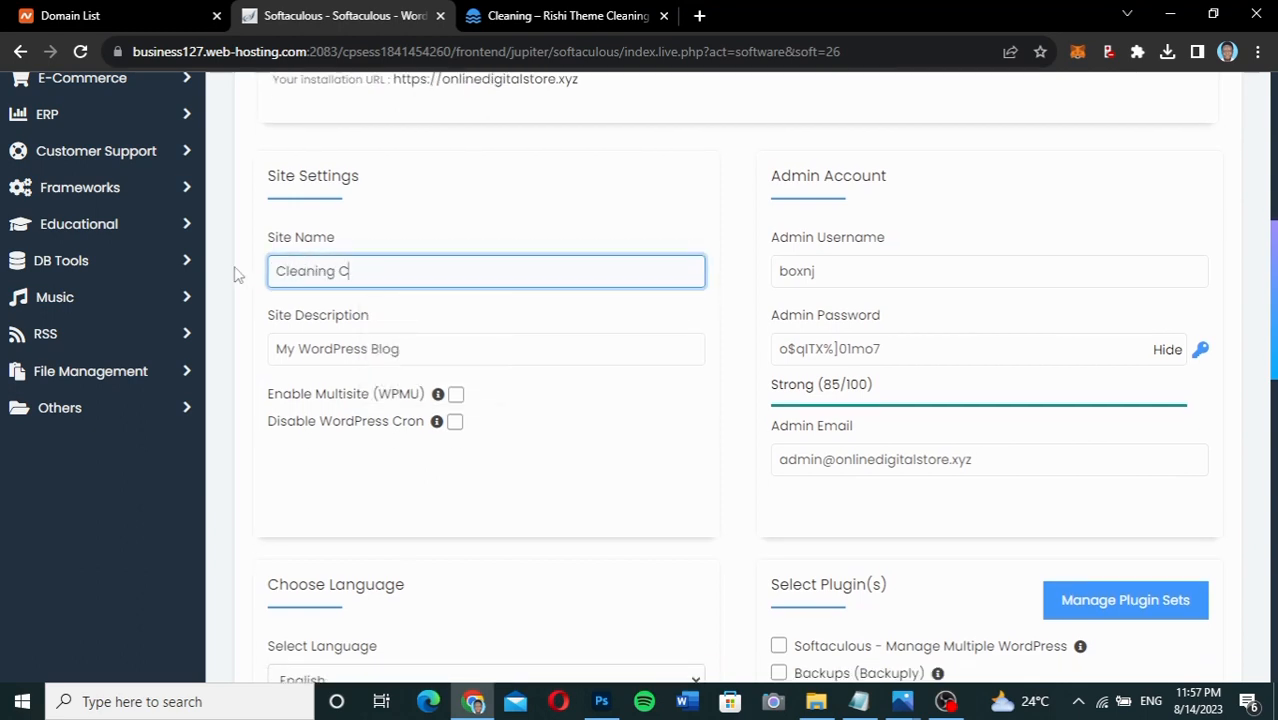
pyautogui.write('ompany')
pyautogui.click(277, 271)
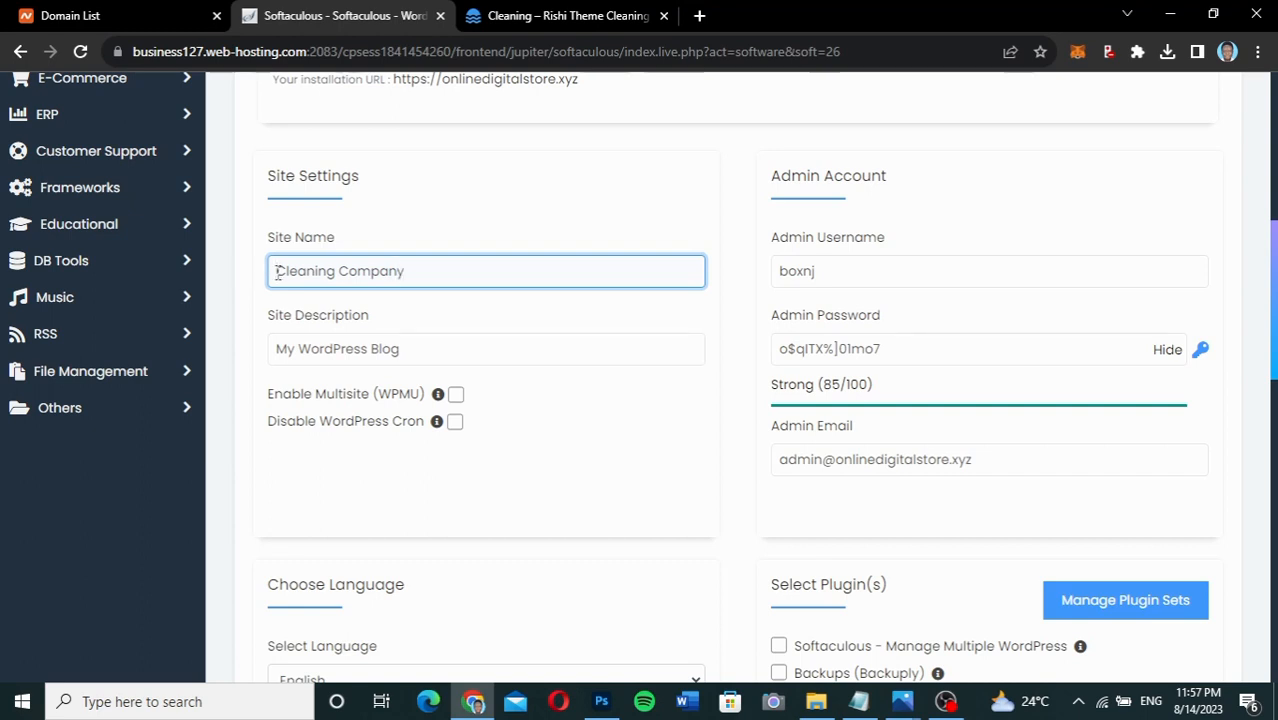
pyautogui.write('Kaetech')
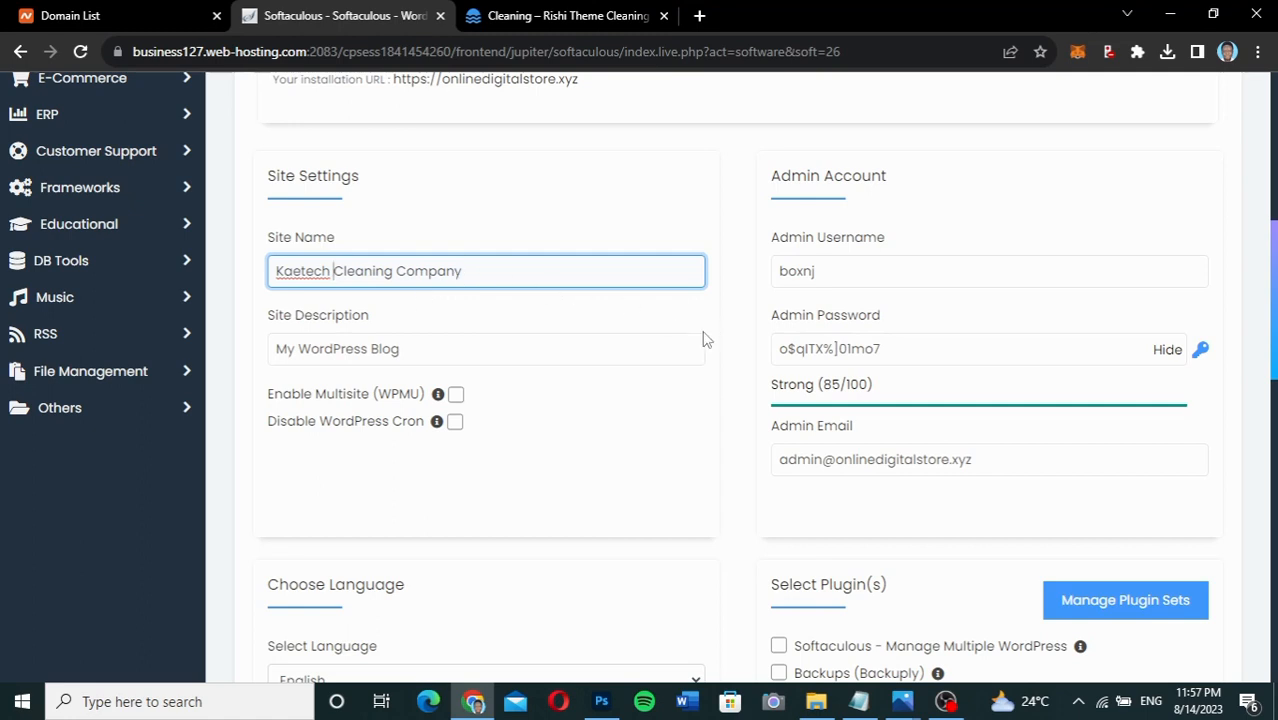
pyautogui.moveTo(820, 272); pyautogui.dragTo(722, 281)
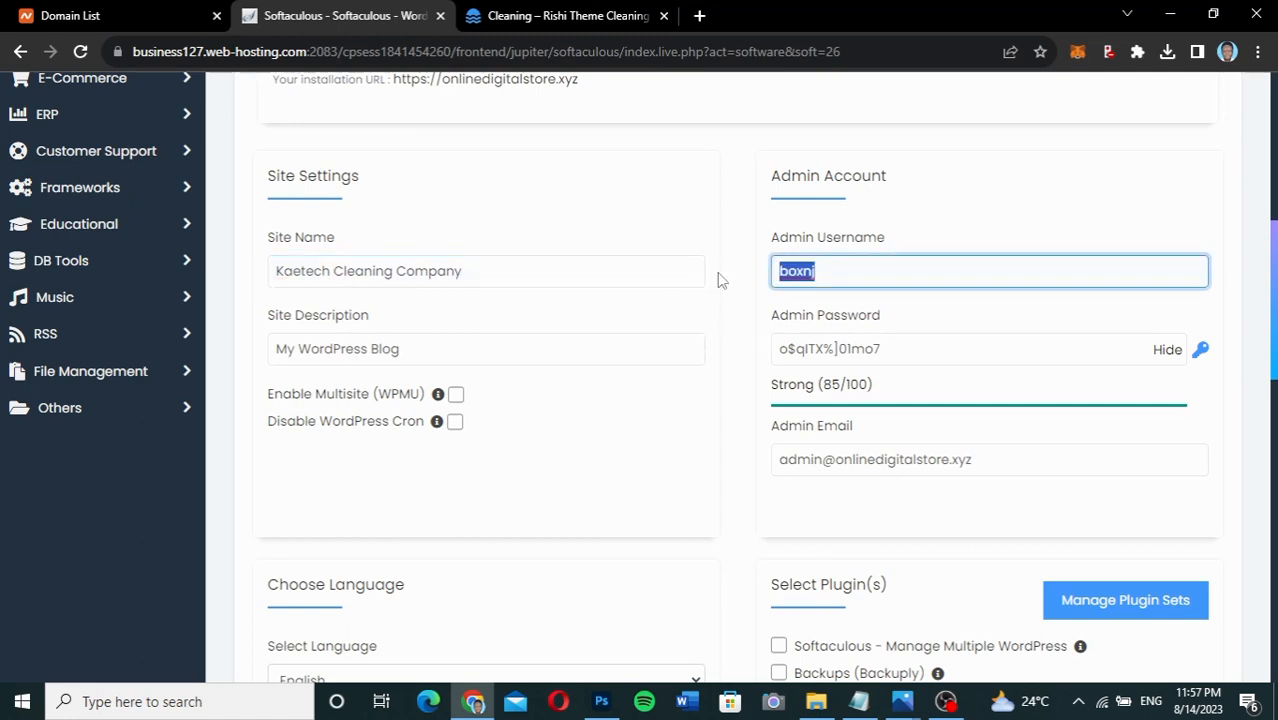
pyautogui.write('kaetech')
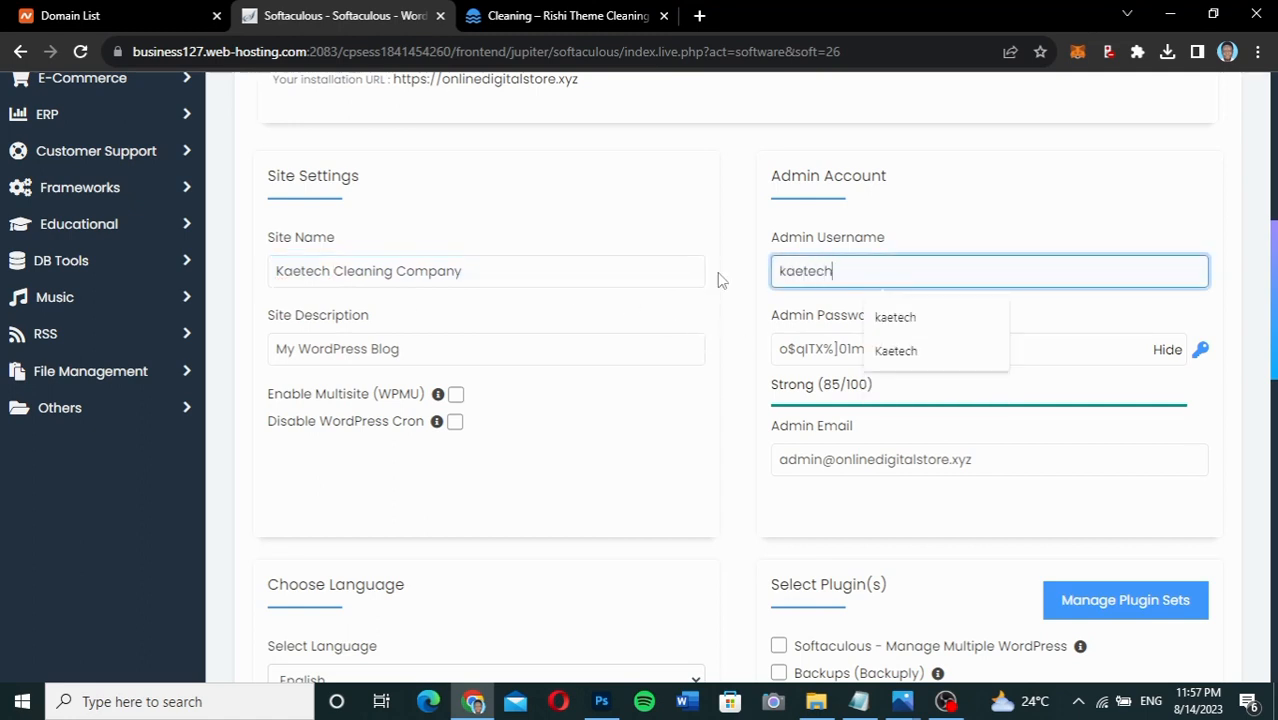
# Replace the generated admin password with a new strong password (98/100).
pyautogui.click(822, 348)
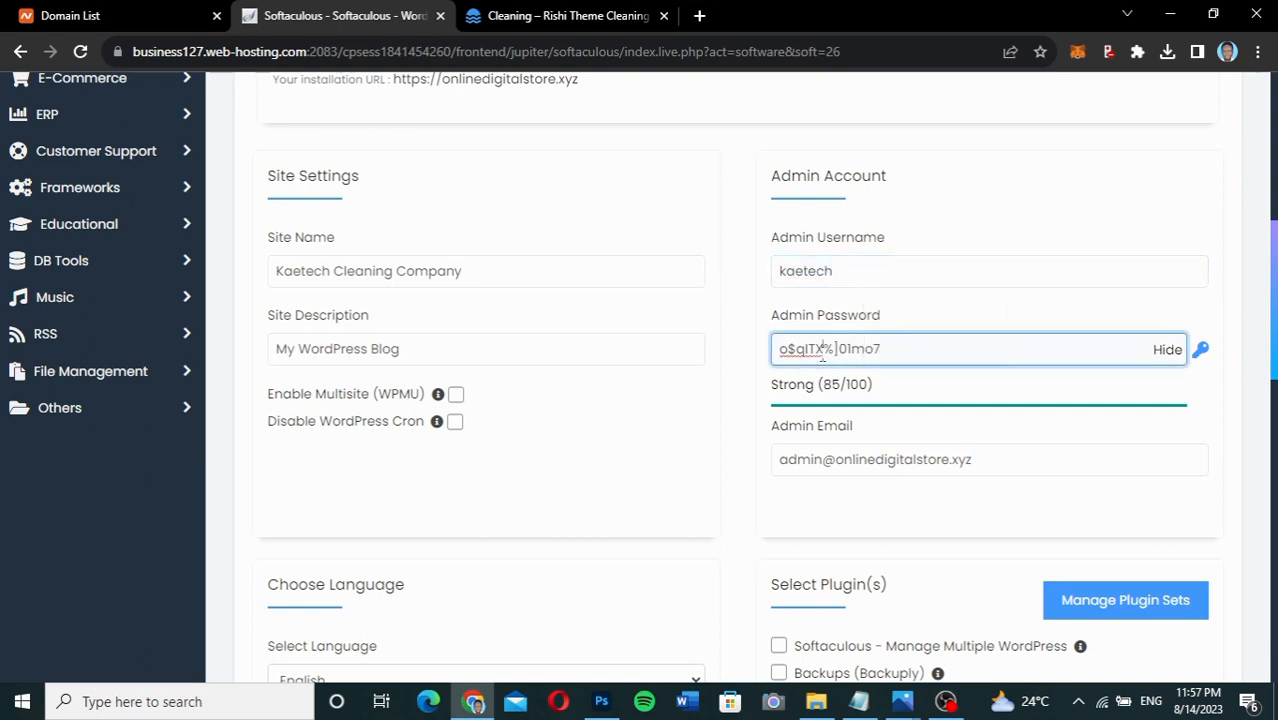
pyautogui.hotkey('ctrl', 'a')
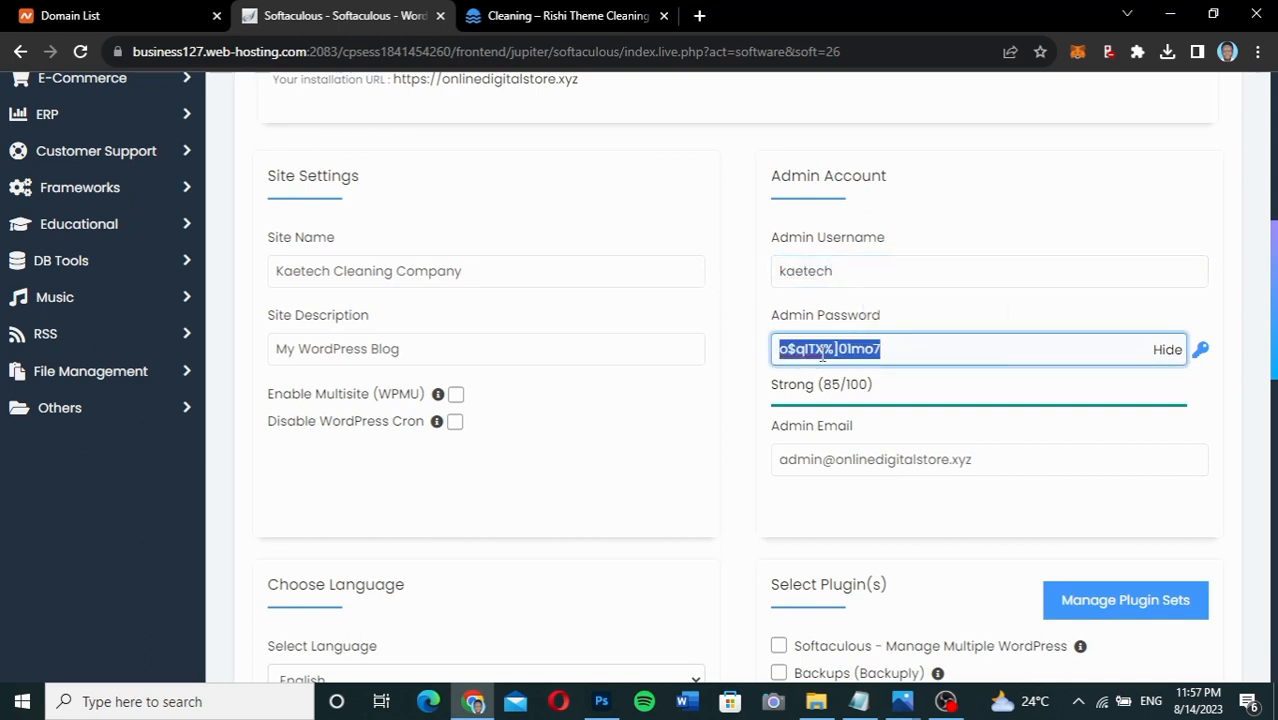
pyautogui.click(1167, 350)
pyautogui.moveTo(884, 357); pyautogui.dragTo(726, 357)
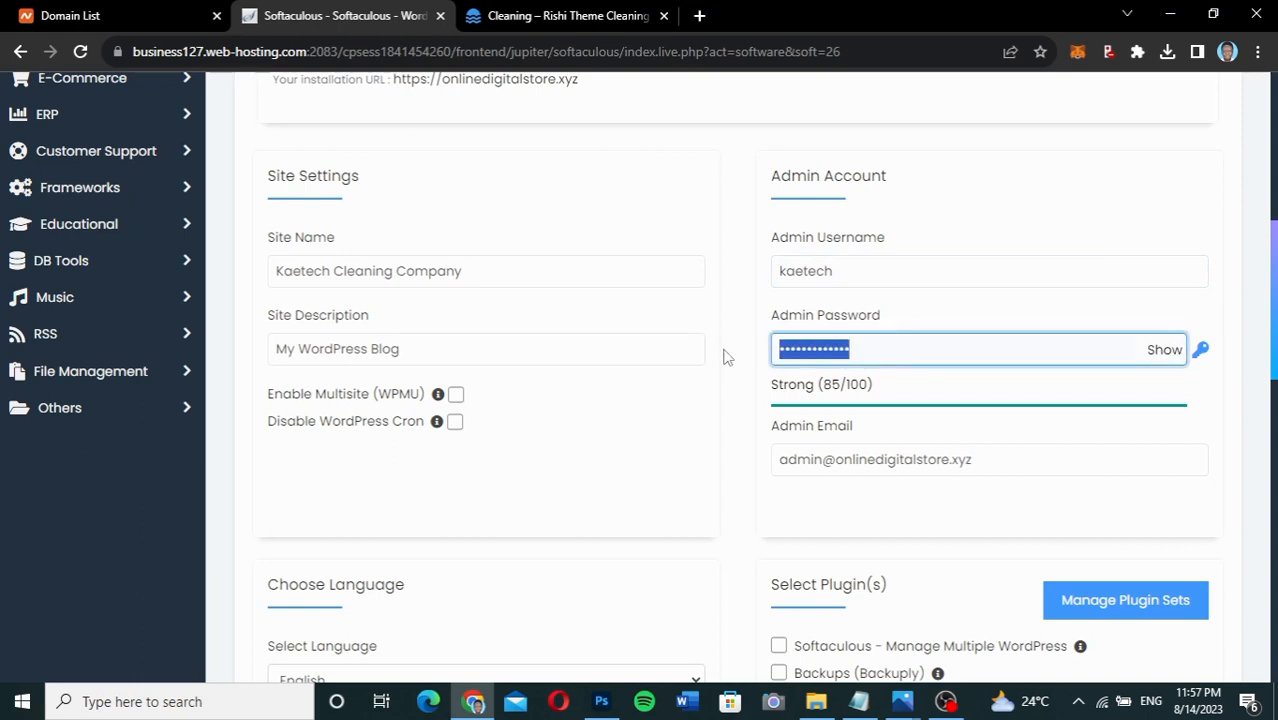
pyautogui.press('BackSpace')
pyautogui.hotkey('ctrl', 'v')
pyautogui.click(988, 461)
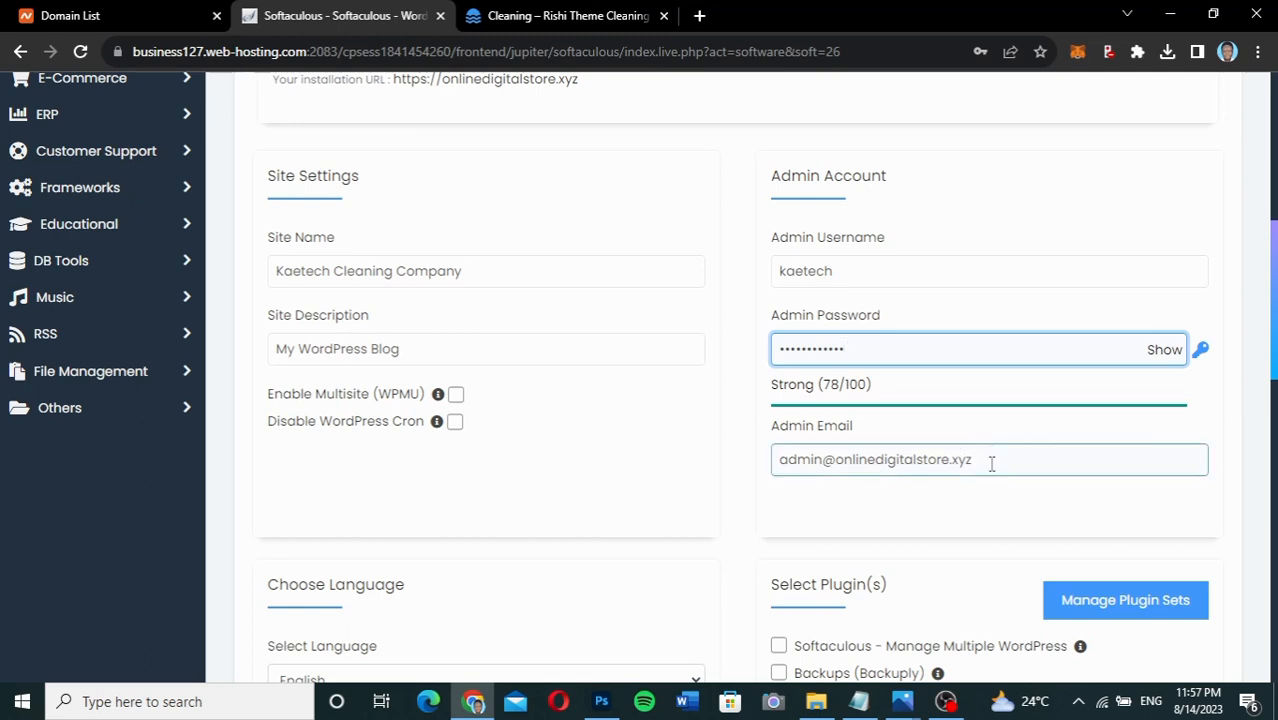
pyautogui.click(869, 359)
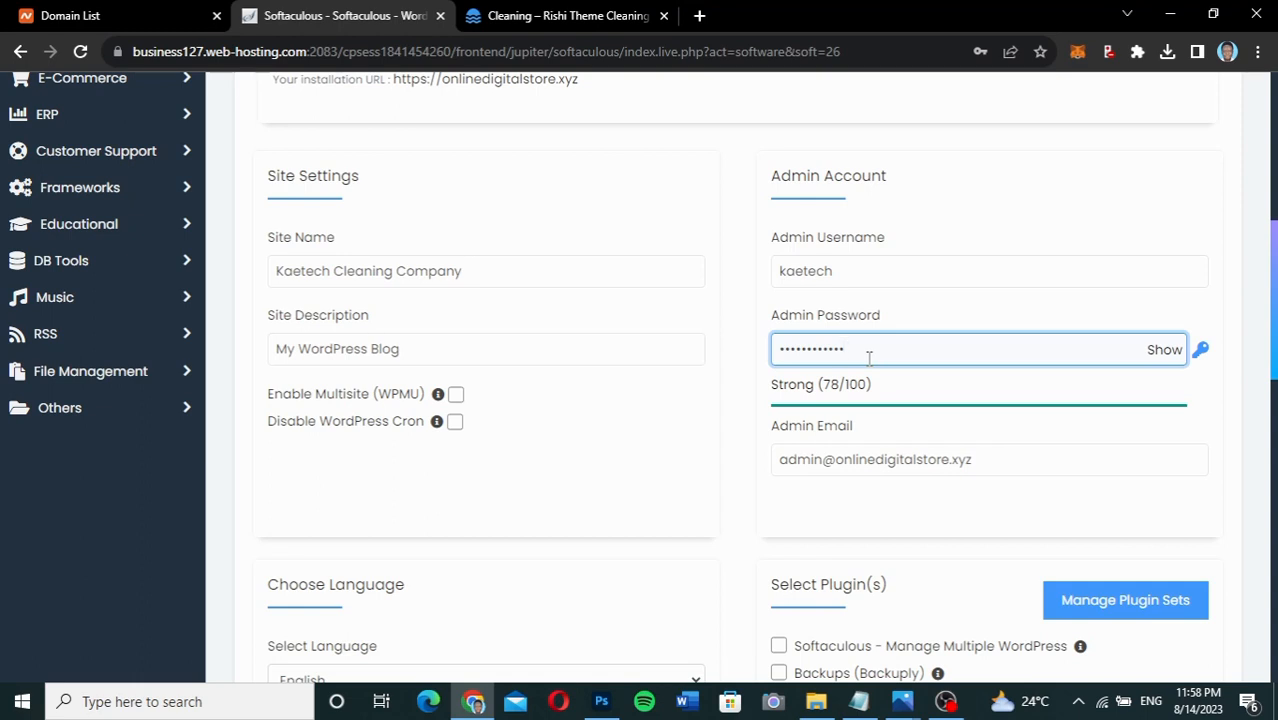
pyautogui.hotkey('ctrl', 'a')
pyautogui.press('BackSpace')
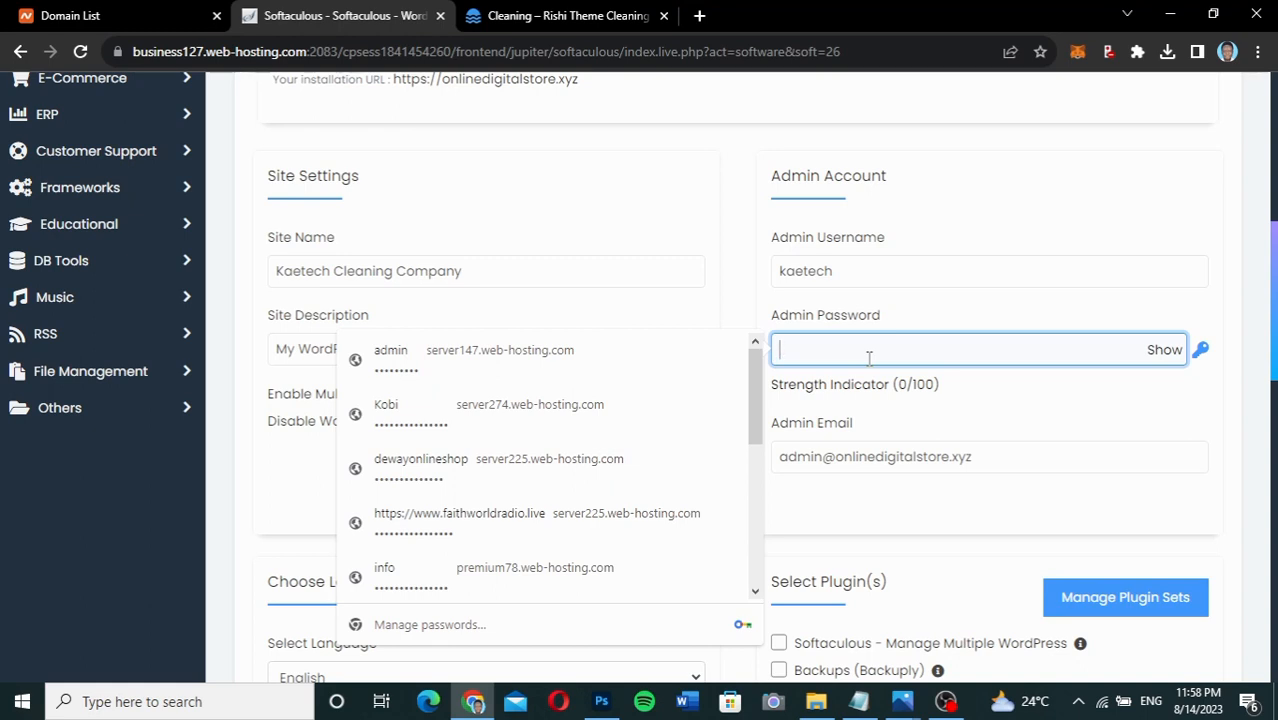
pyautogui.write('•••••')
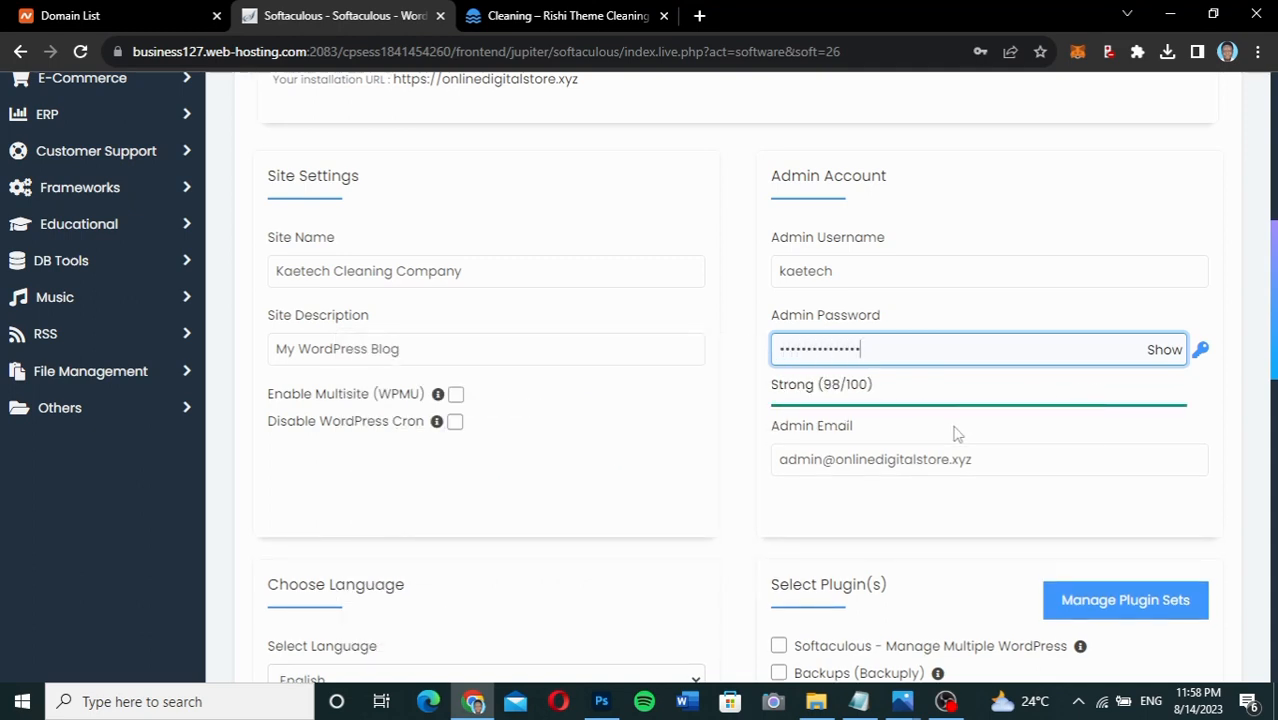
# Replace the default admin email with the saved business address from autofill.
pyautogui.moveTo(1004, 454); pyautogui.dragTo(699, 466)
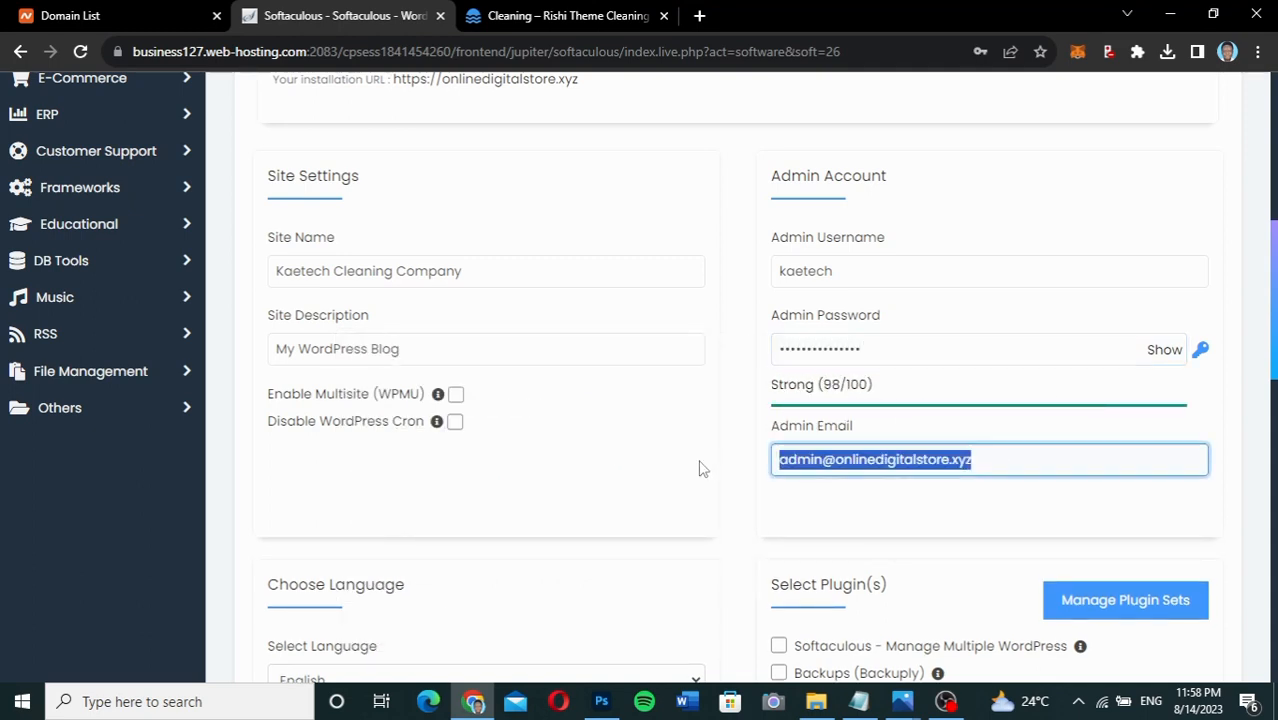
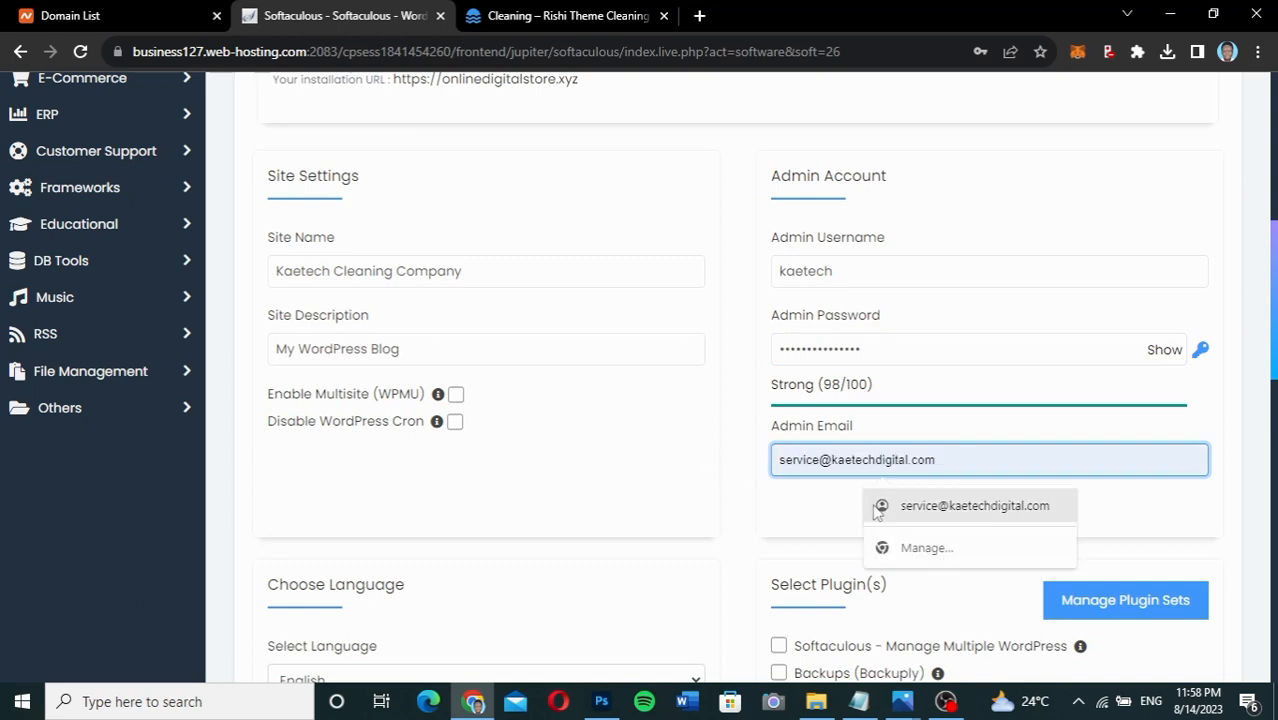
pyautogui.click(876, 511)
pyautogui.scroll(-4, 747, 525)
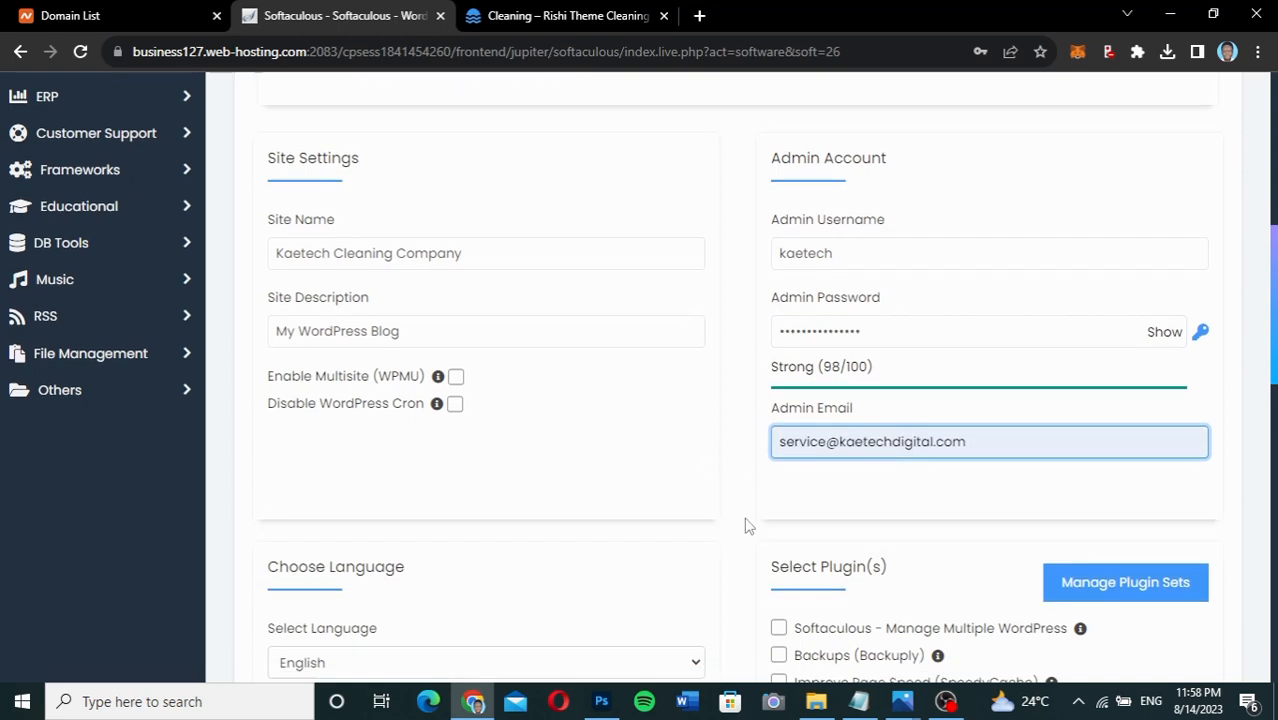
pyautogui.scroll(5, 747, 525)
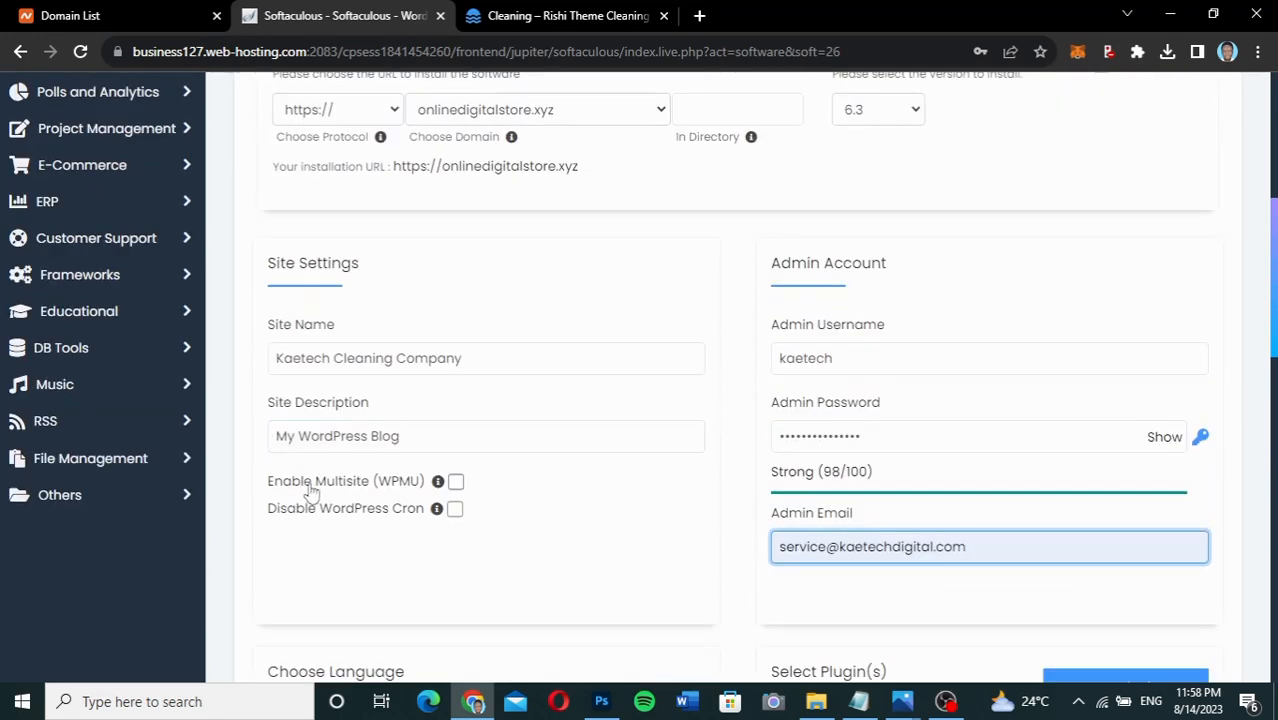
pyautogui.moveTo(439, 484)
# Email installation details to the saved business address, run Install, and save the login in Chrome.
pyautogui.scroll(-2, 613, 530)
pyautogui.scroll(-6, 613, 538)
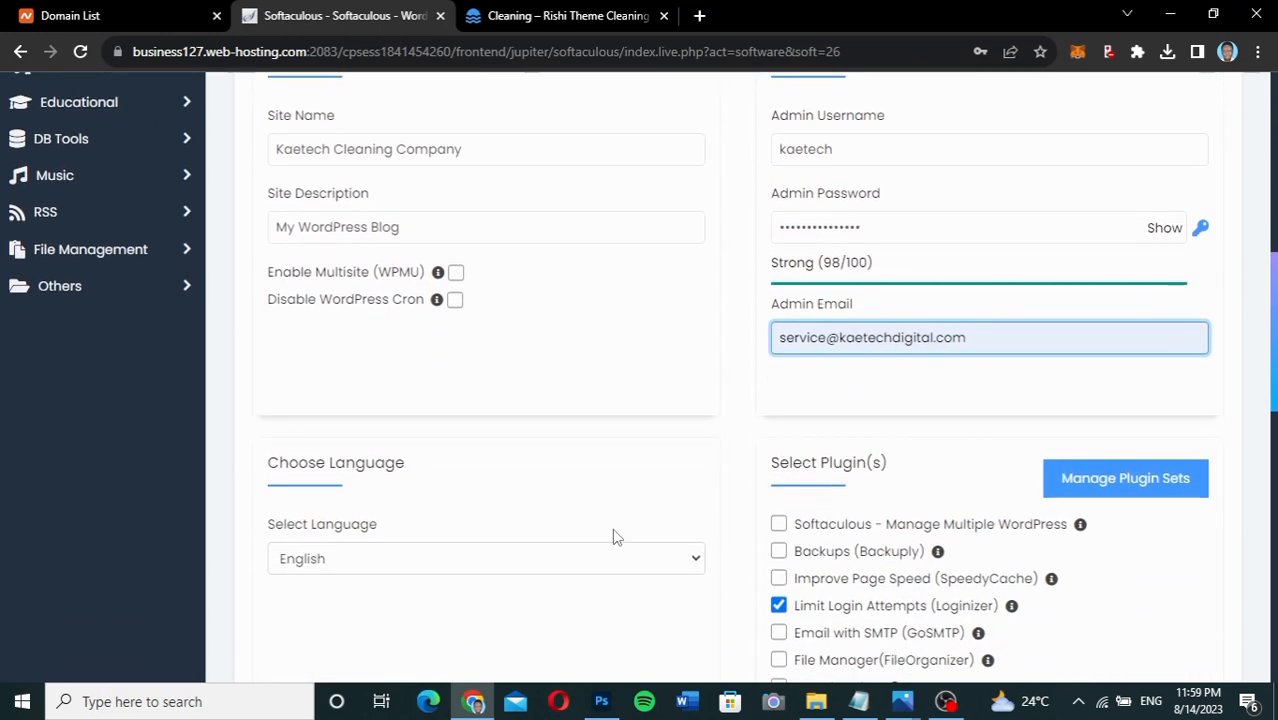
pyautogui.scroll(-9, 615, 532)
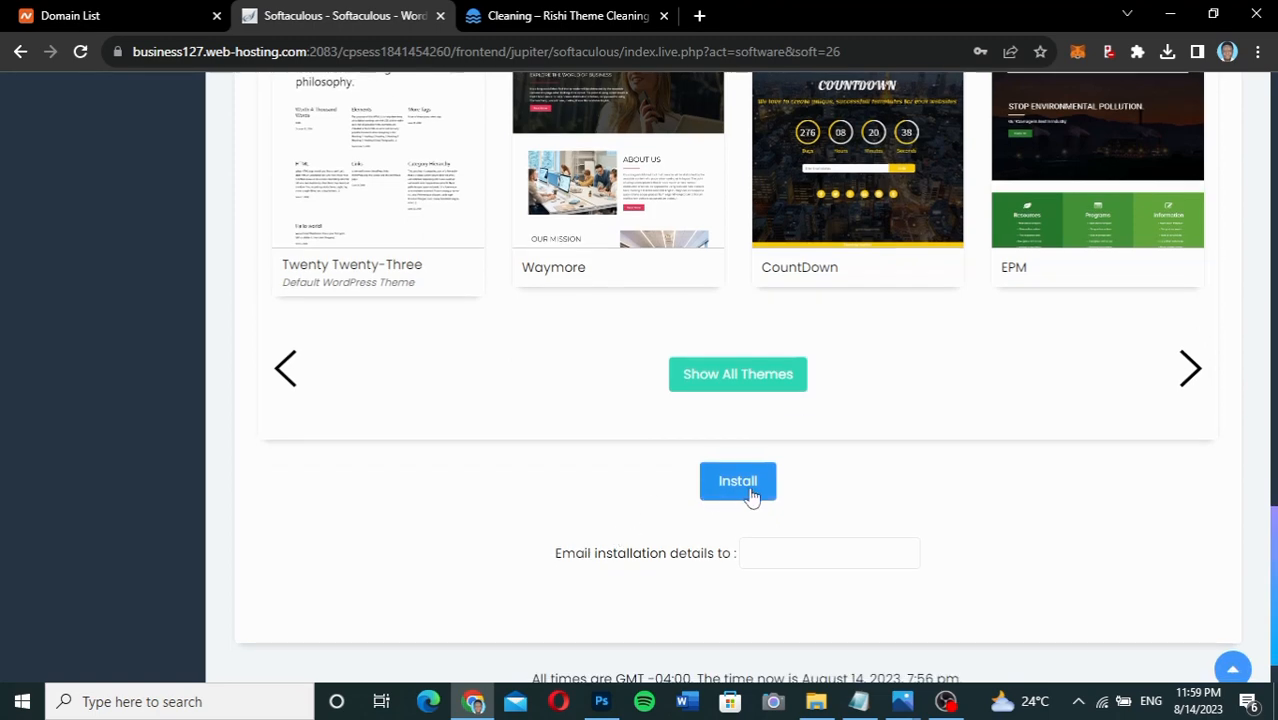
pyautogui.scroll(-1, 728, 485)
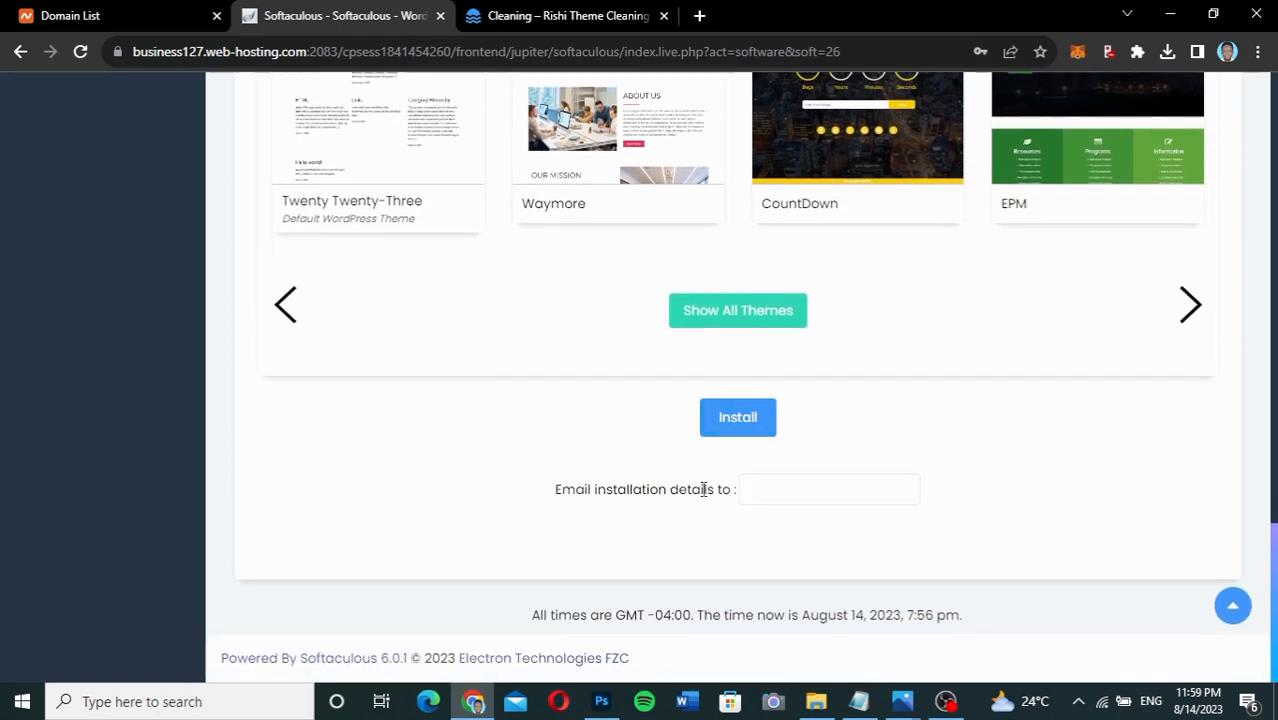
pyautogui.click(784, 489)
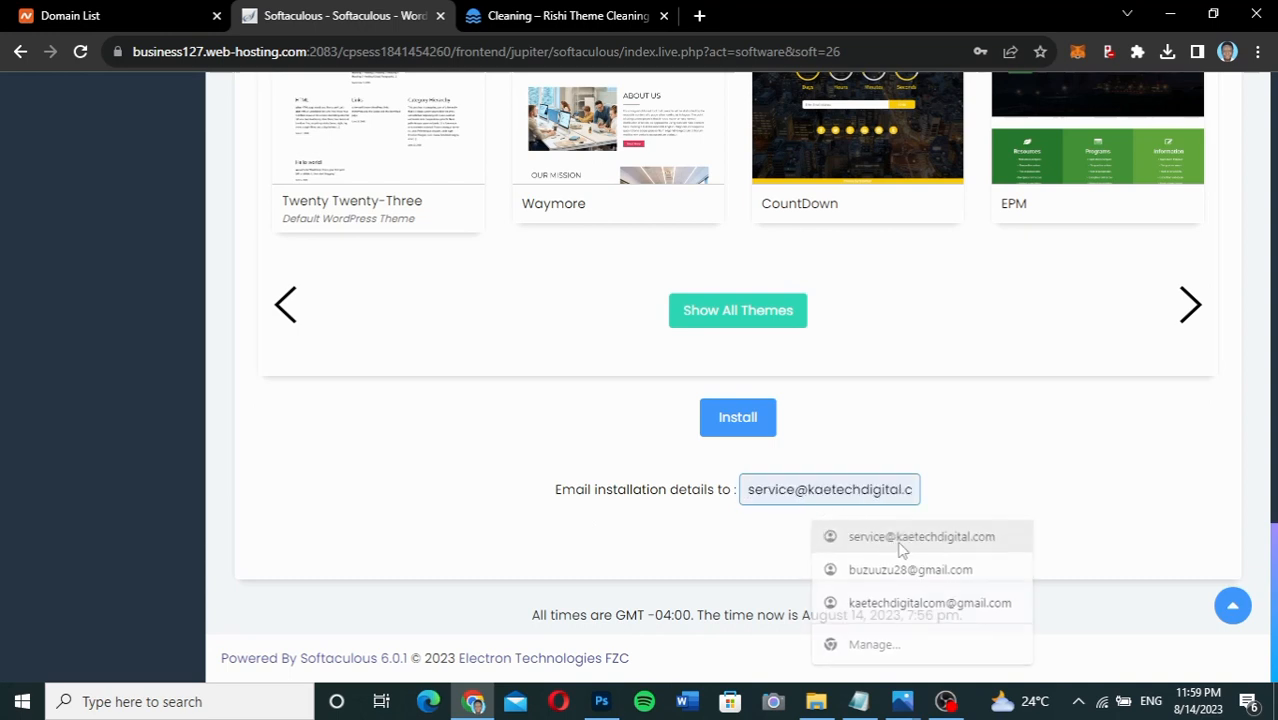
pyautogui.click(900, 537)
pyautogui.click(745, 421)
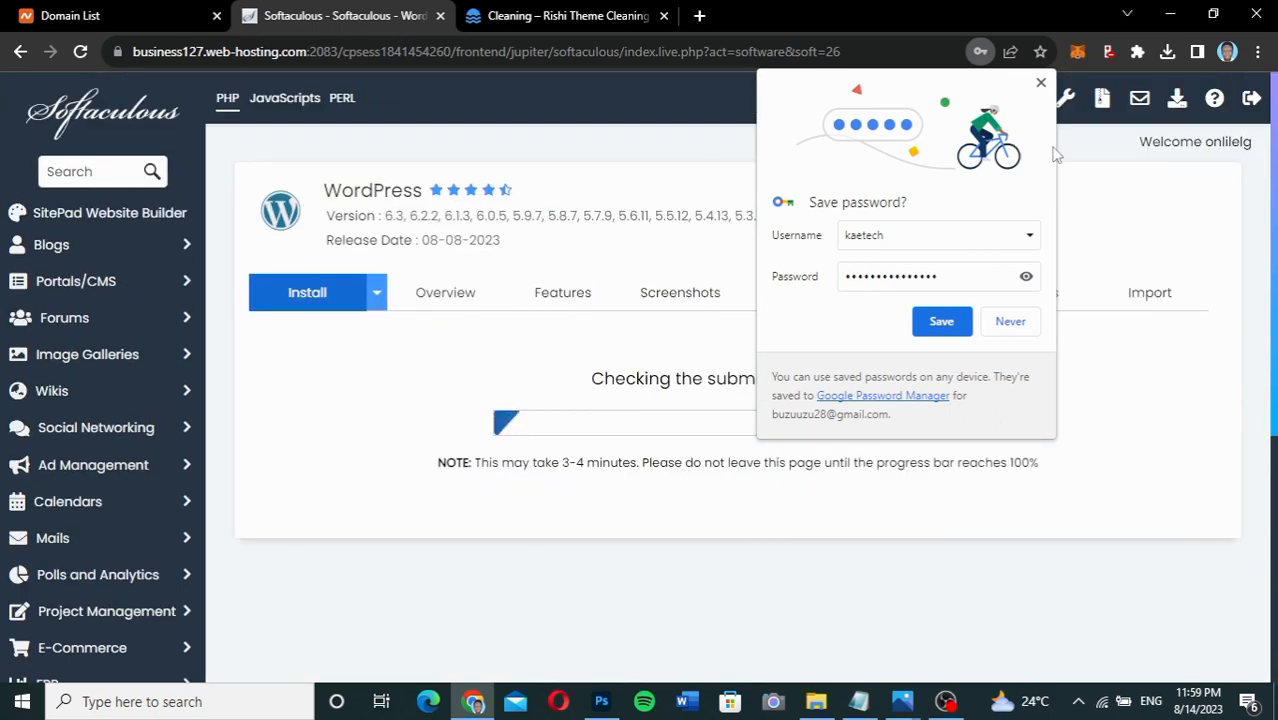
pyautogui.click(941, 321)
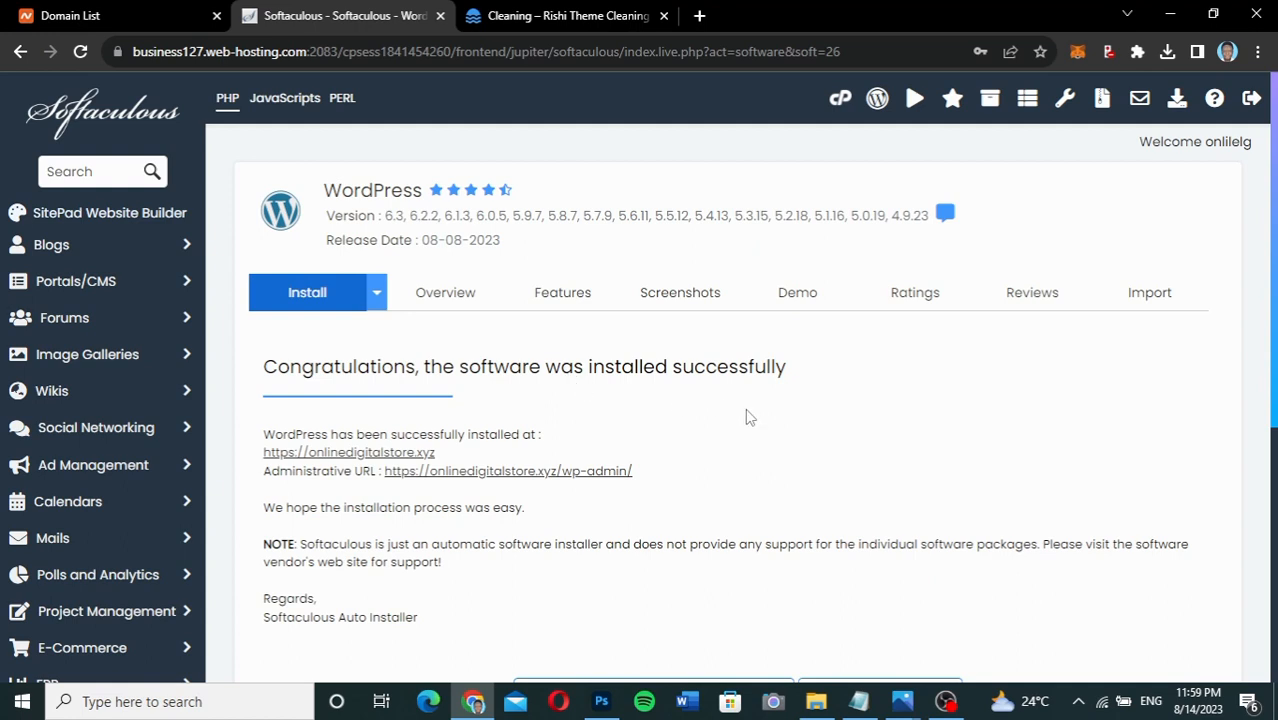
# Open onlinedigitalstore.xyz in a new tab, then reach its wp-admin dashboard via the Administrative URL.
pyautogui.scroll(-2, 745, 408)
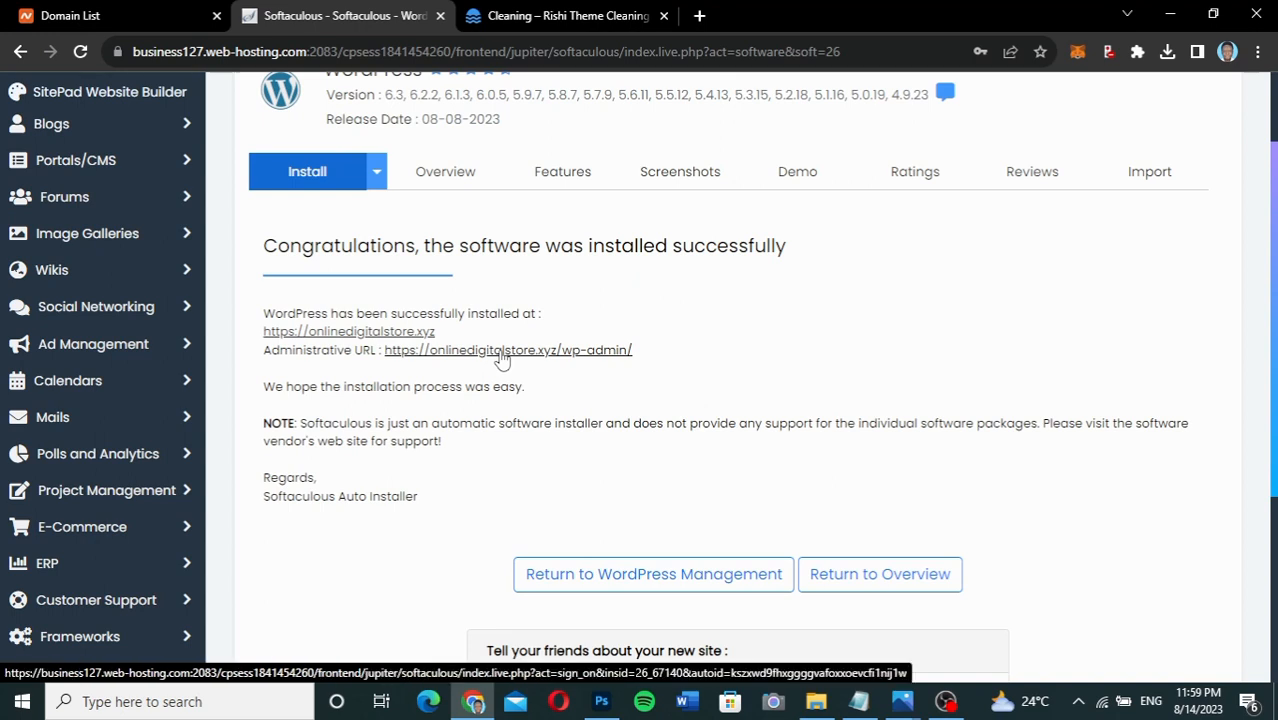
pyautogui.click(360, 333)
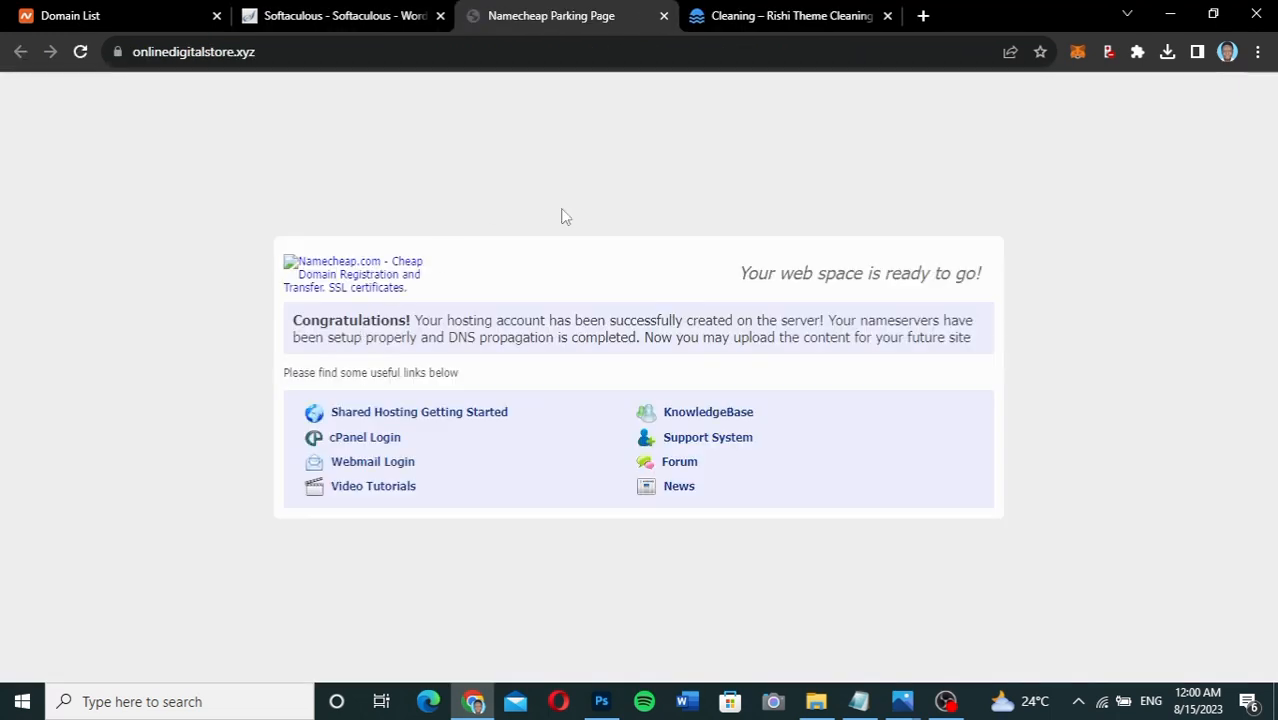
pyautogui.click(372, 15)
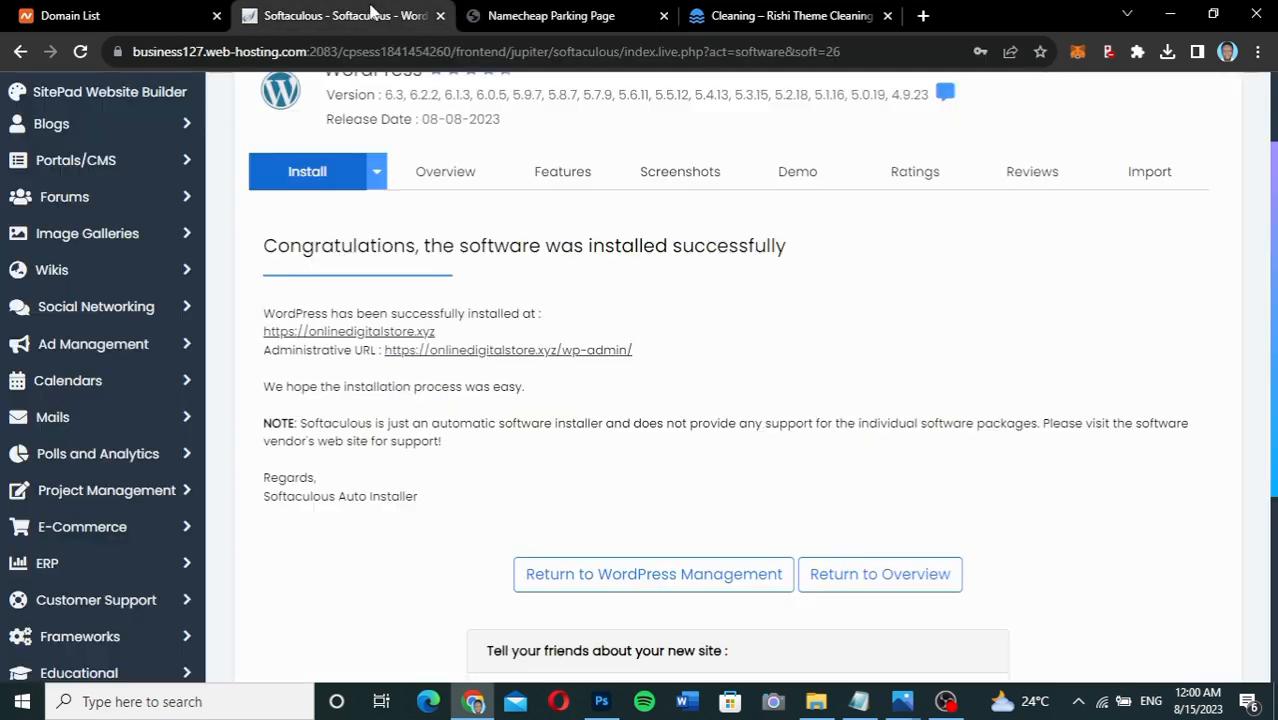
pyautogui.click(487, 352)
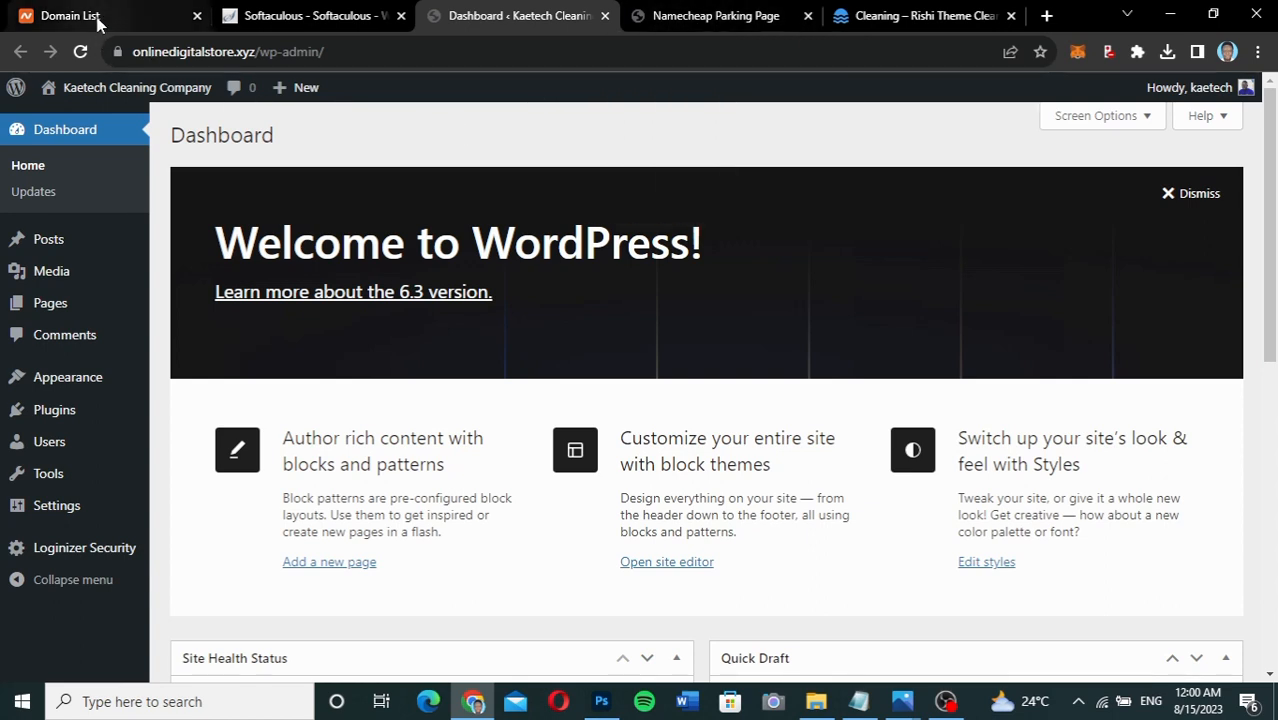
# Review onlinedigitalstore.xyz's Manage page in Namecheap, then return to the live site tab.
pyautogui.click(58, 15)
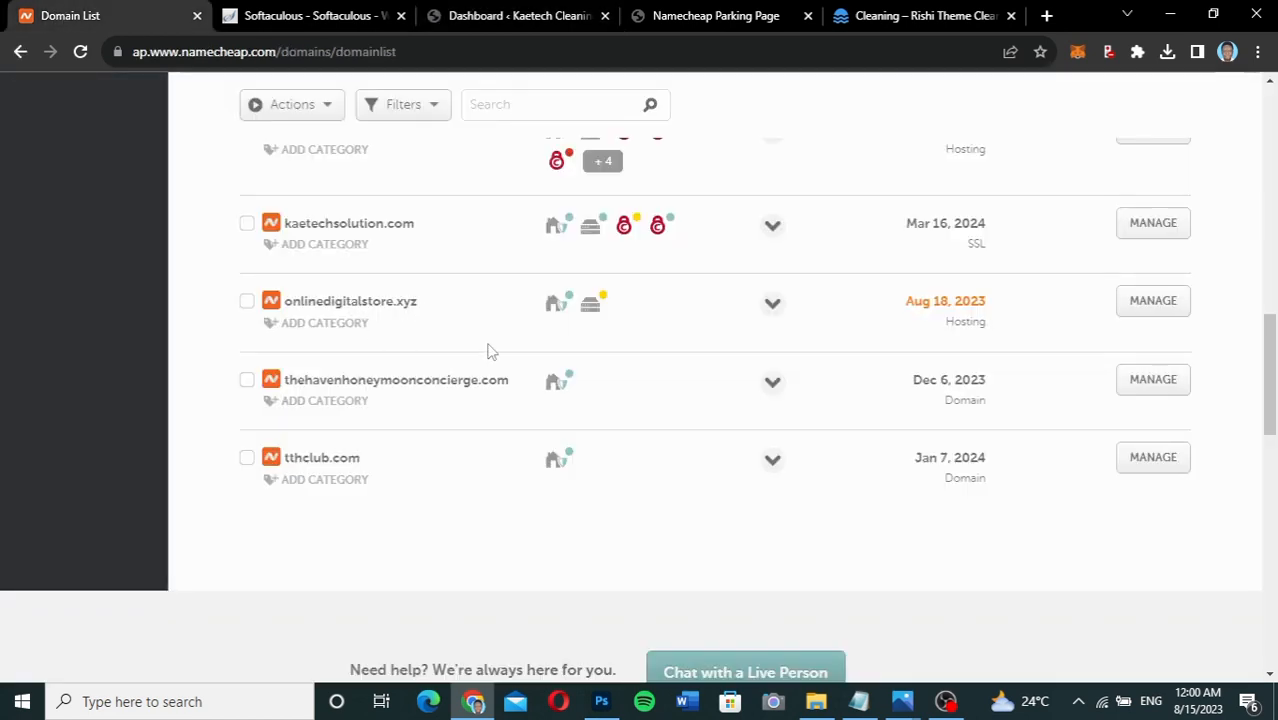
pyautogui.moveTo(557, 314)
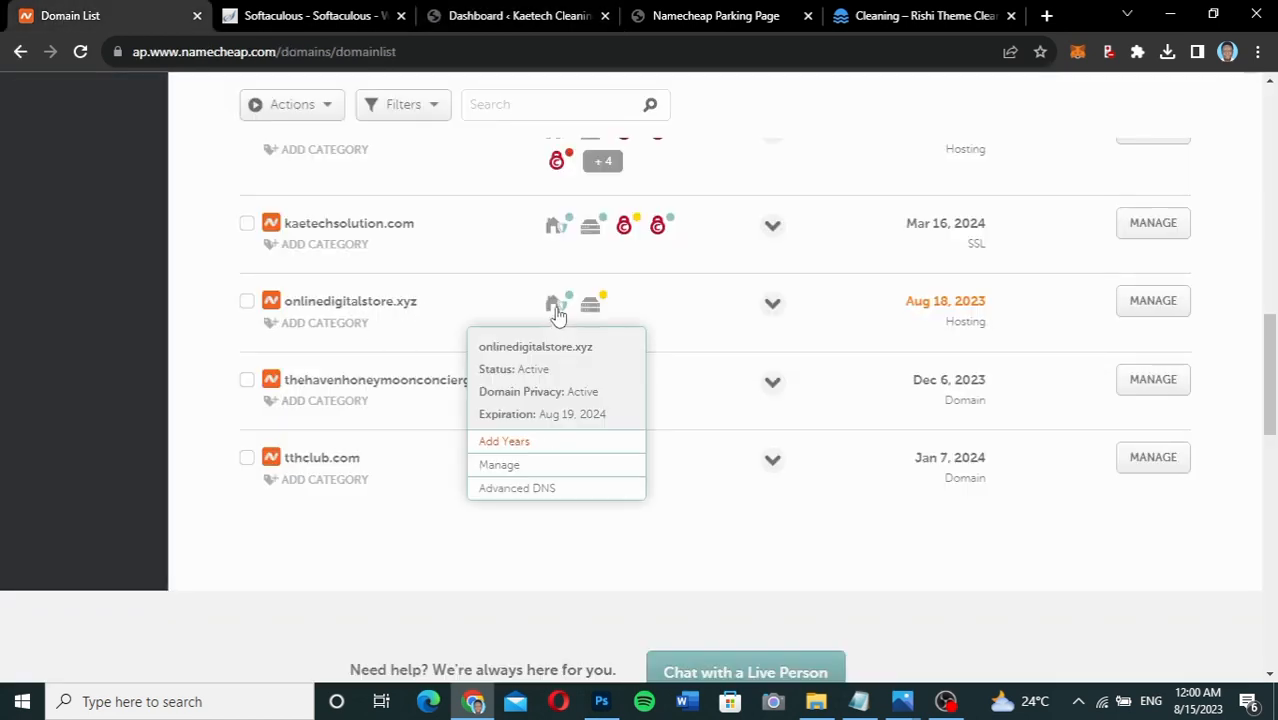
pyautogui.click(502, 468)
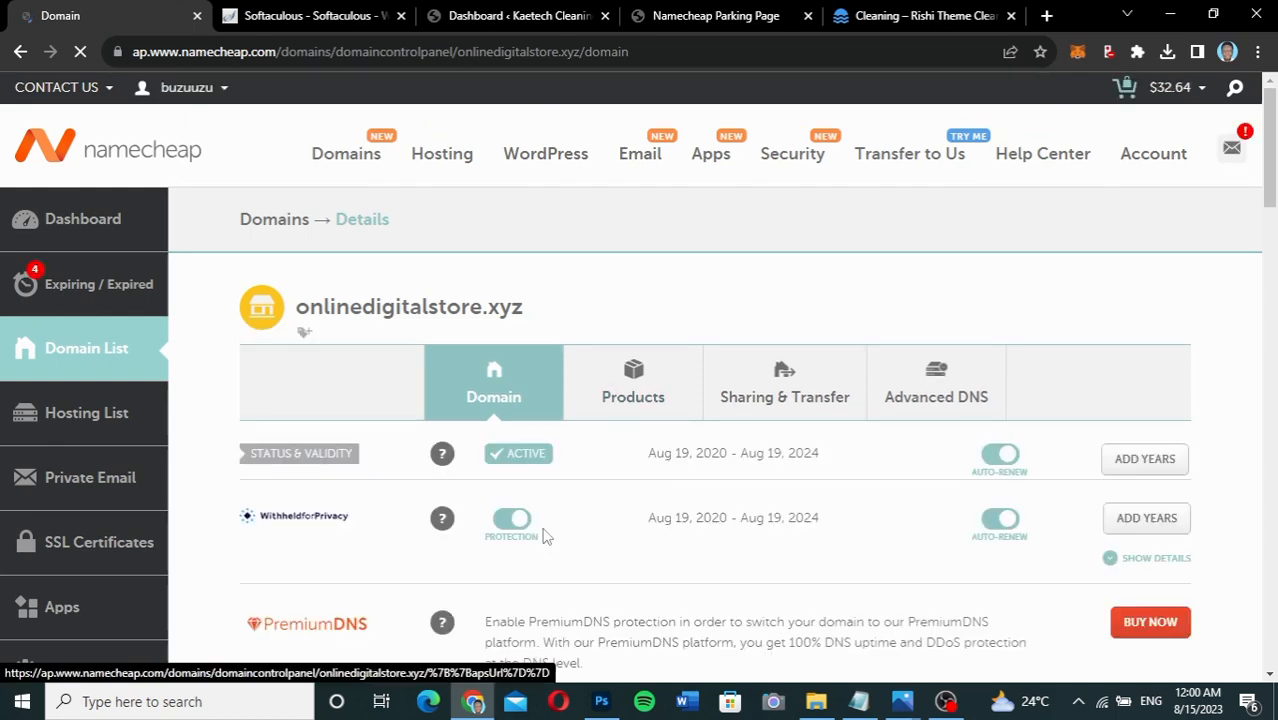
pyautogui.scroll(-7, 642, 560)
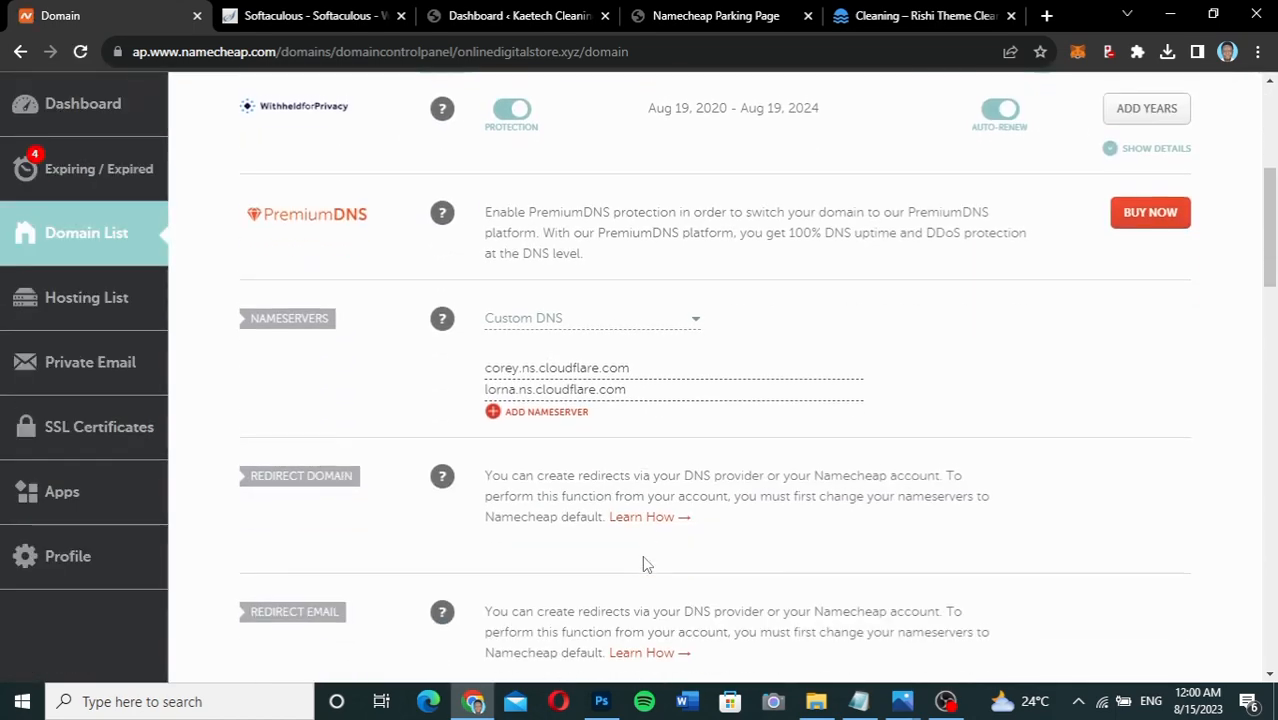
pyautogui.scroll(-5, 645, 563)
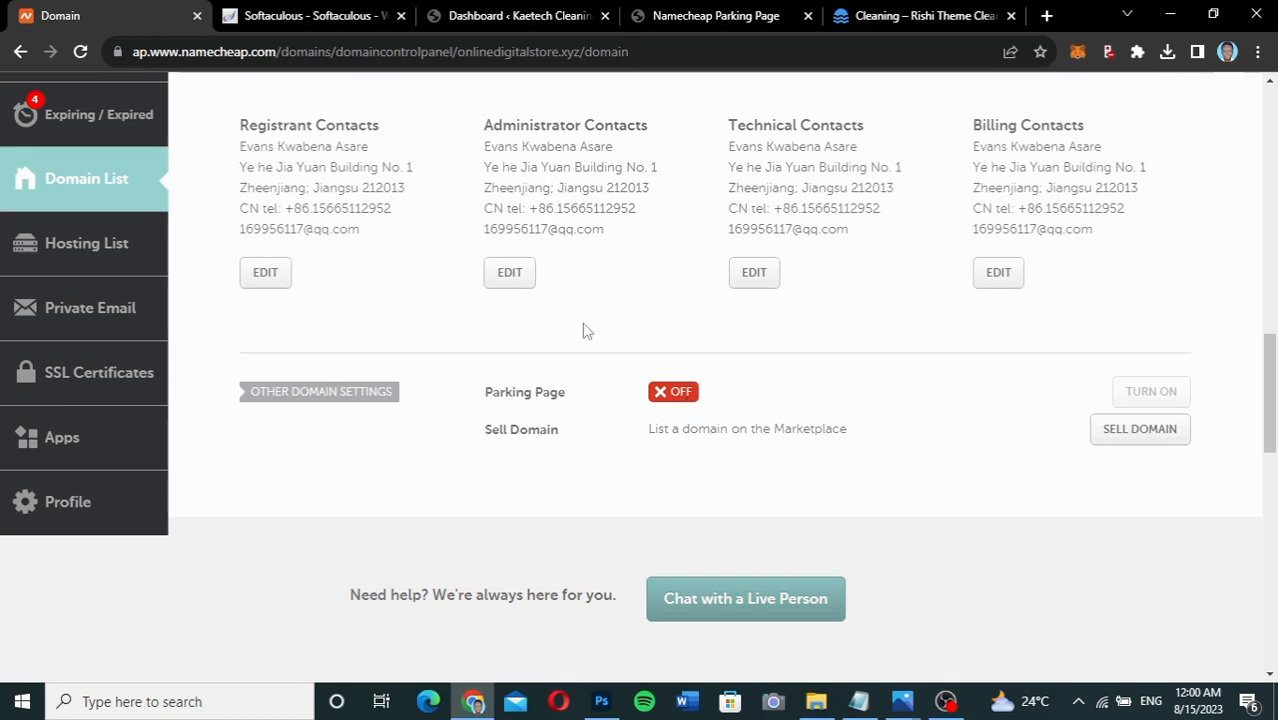
pyautogui.click(726, 20)
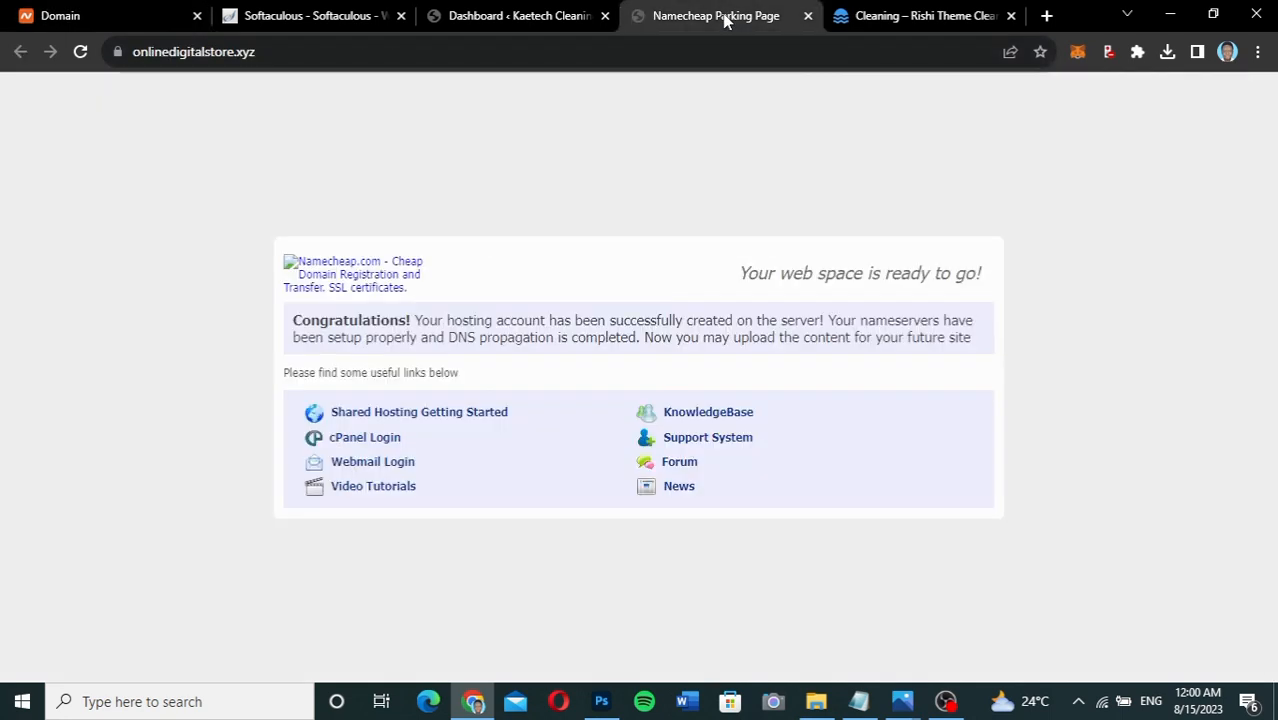
# Reload onlinedigitalstore.xyz to see the fresh install, then look over the Rishi Cleaning demo.
pyautogui.click(80, 51)
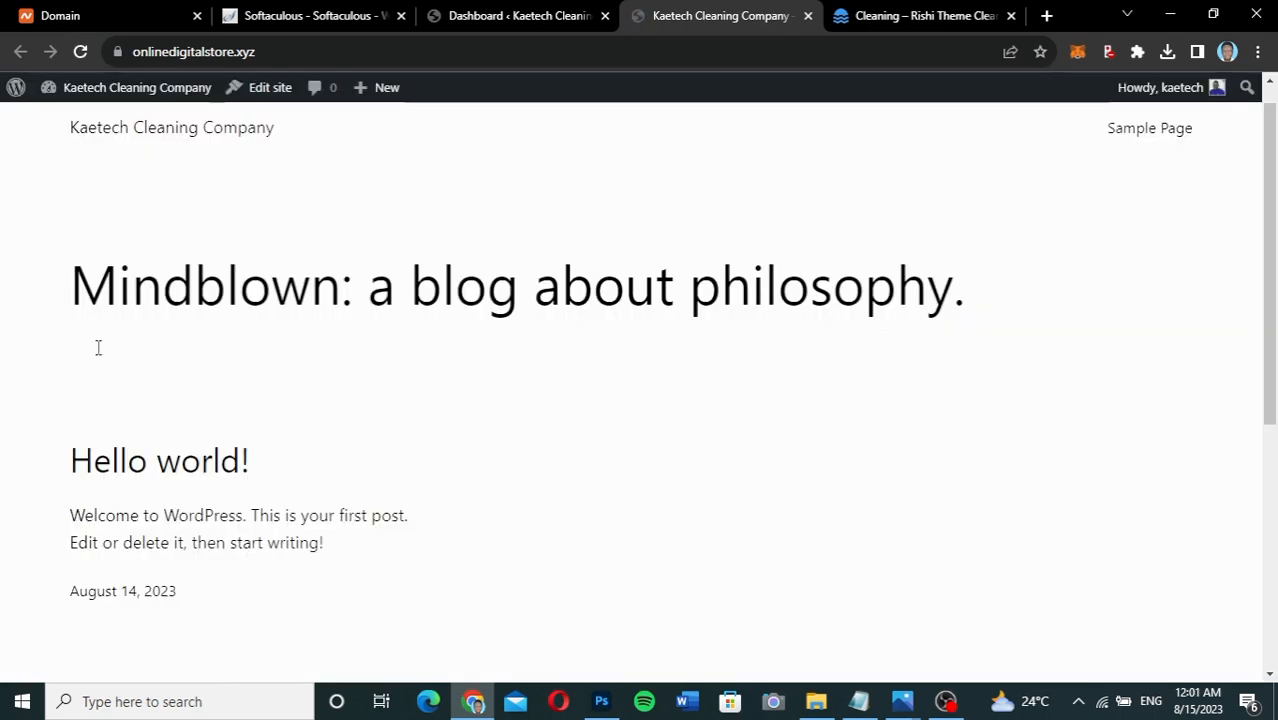
pyautogui.scroll(-5, 416, 482)
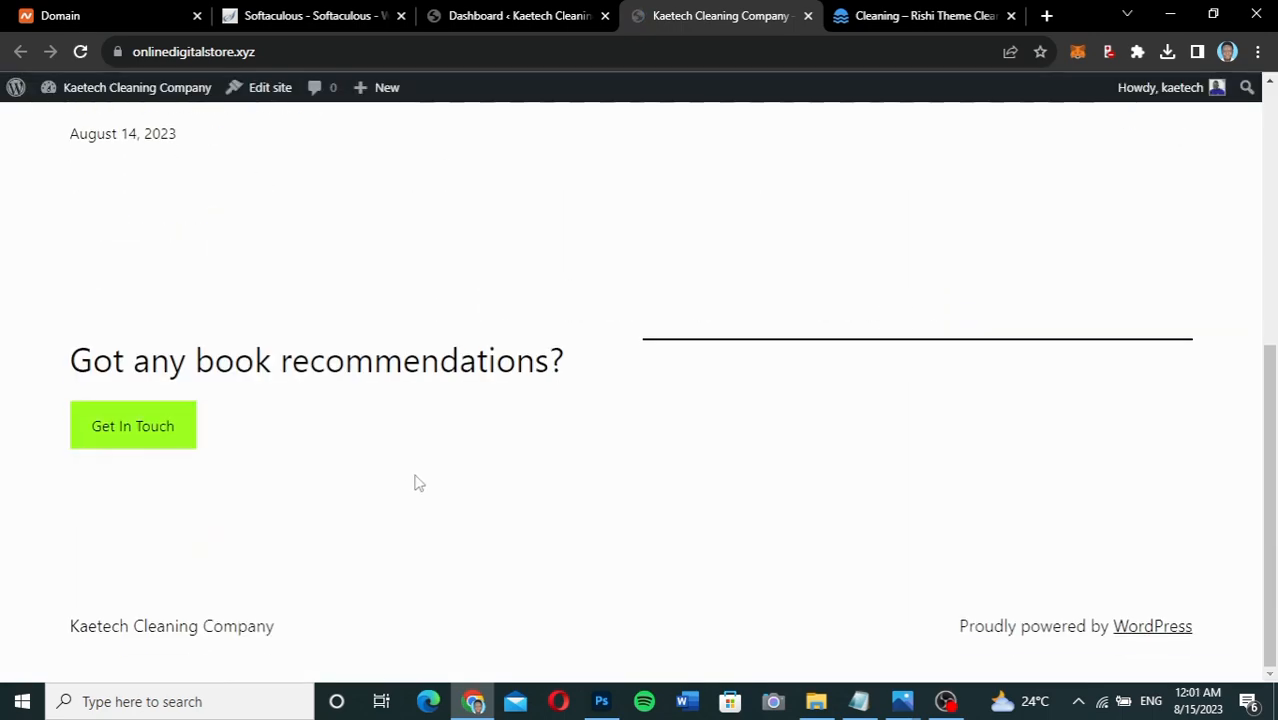
pyautogui.scroll(5, 416, 482)
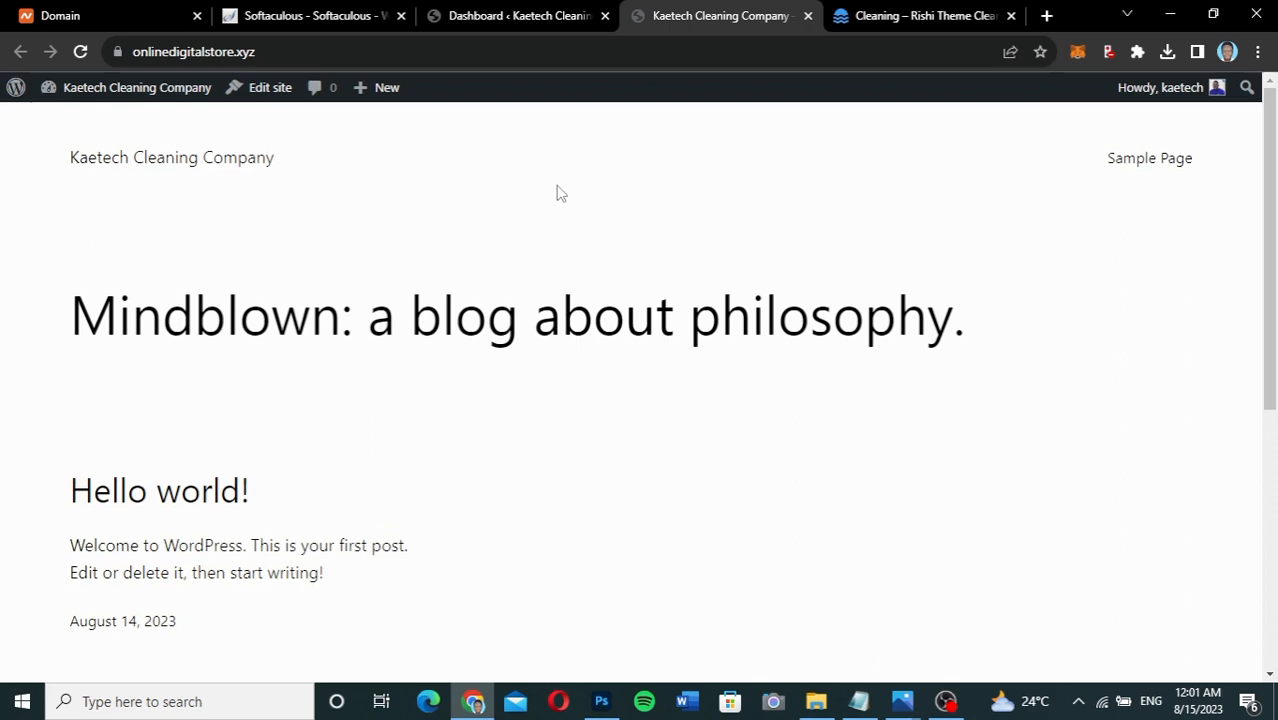
pyautogui.click(499, 10)
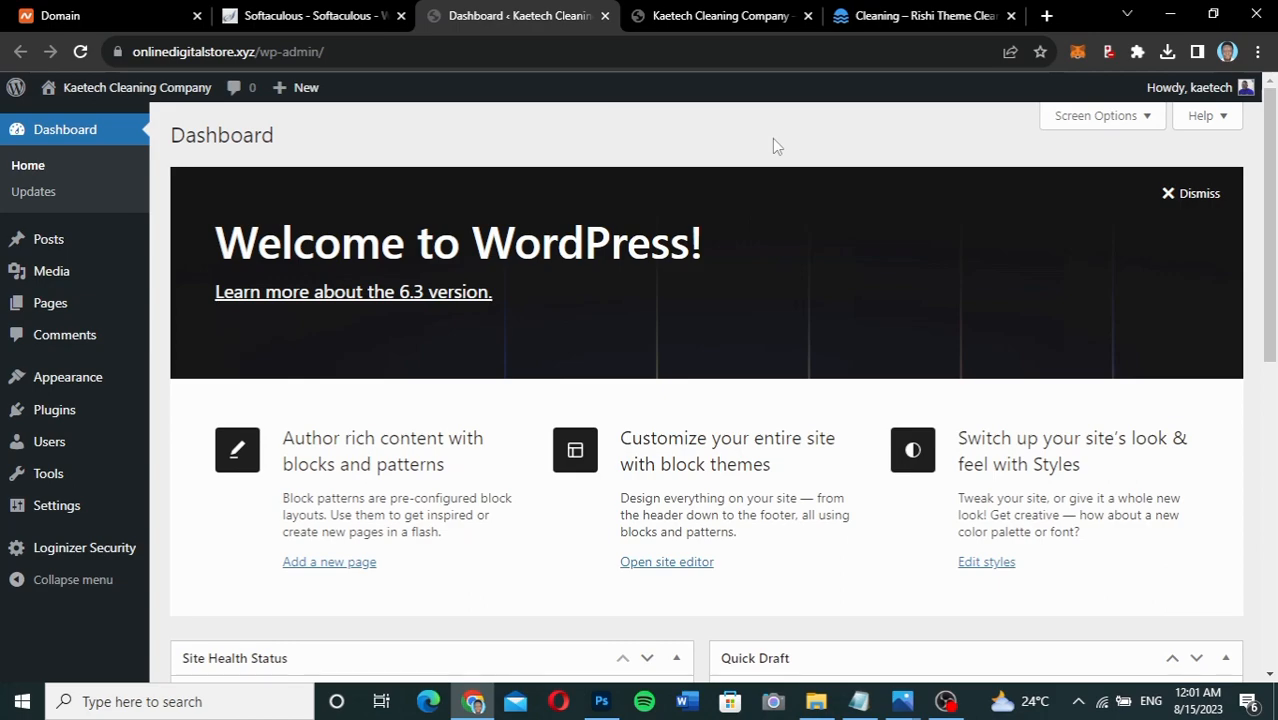
pyautogui.click(900, 17)
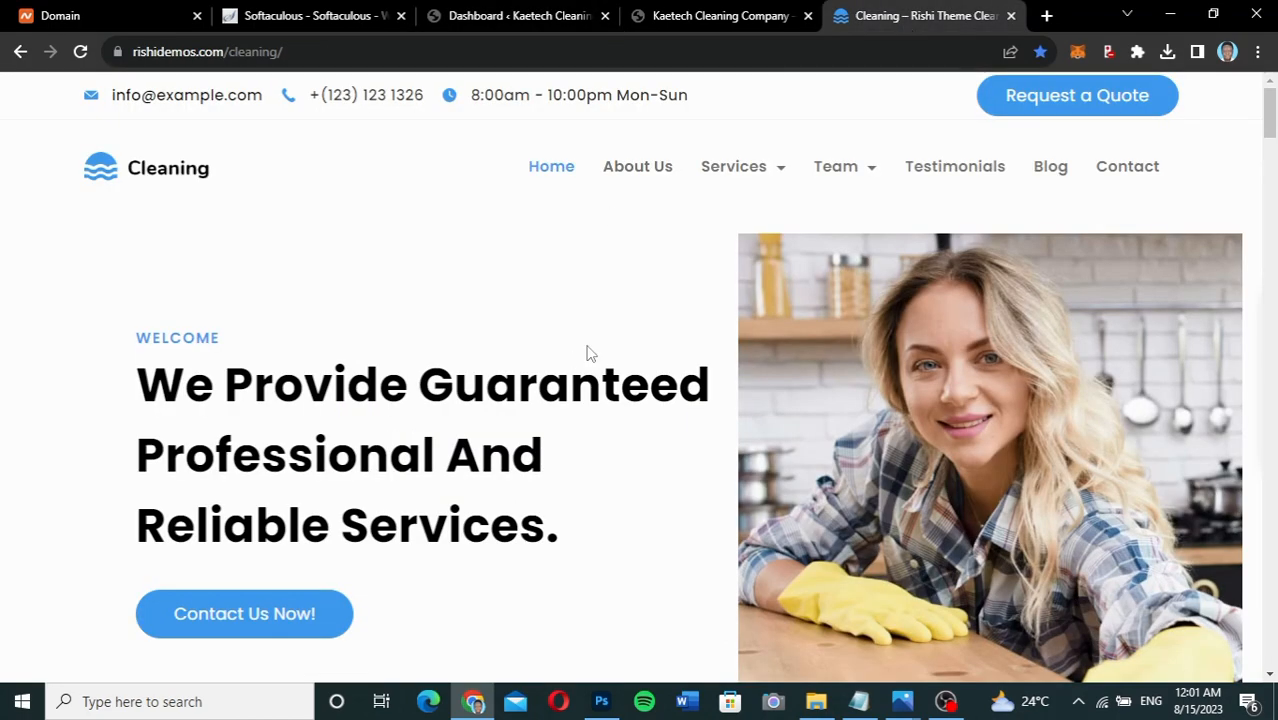
pyautogui.scroll(-6, 588, 352)
pyautogui.scroll(10, 588, 352)
# Dismiss the Welcome panel and hide Site Health Status, At a Glance, Activity, Quick Draft, Events and News.
pyautogui.click(545, 15)
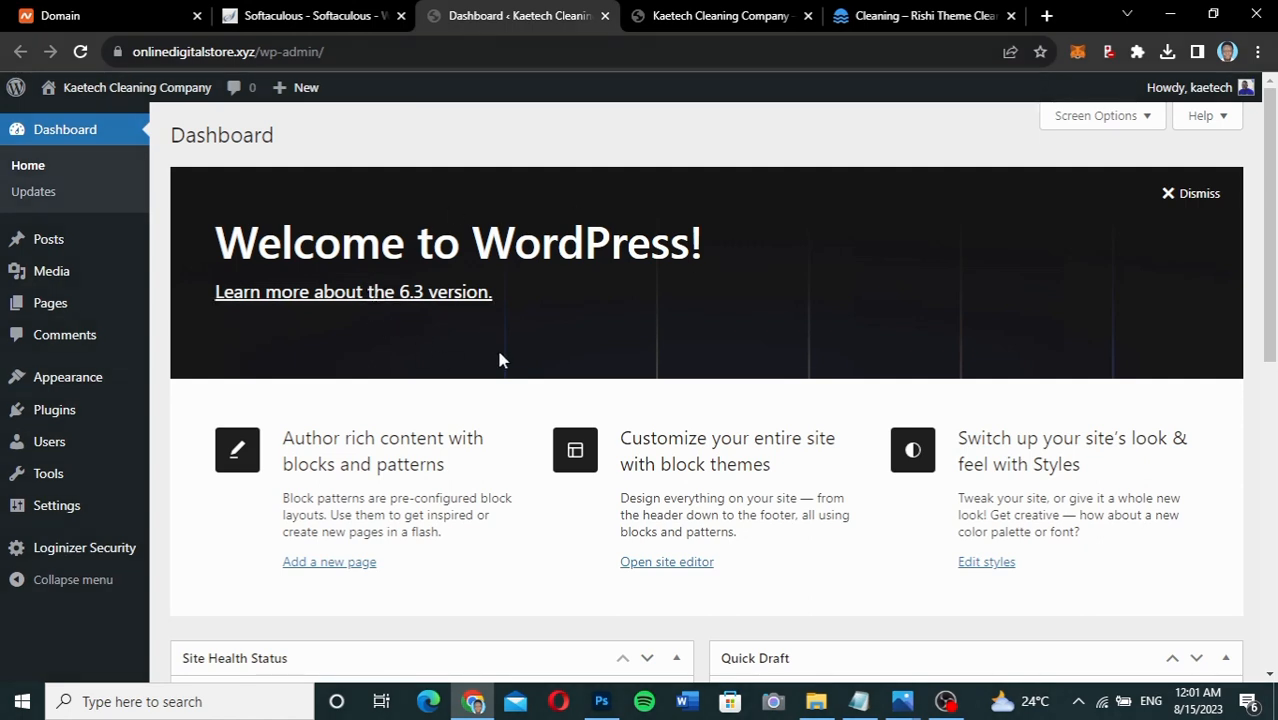
pyautogui.click(1195, 195)
pyautogui.click(1100, 116)
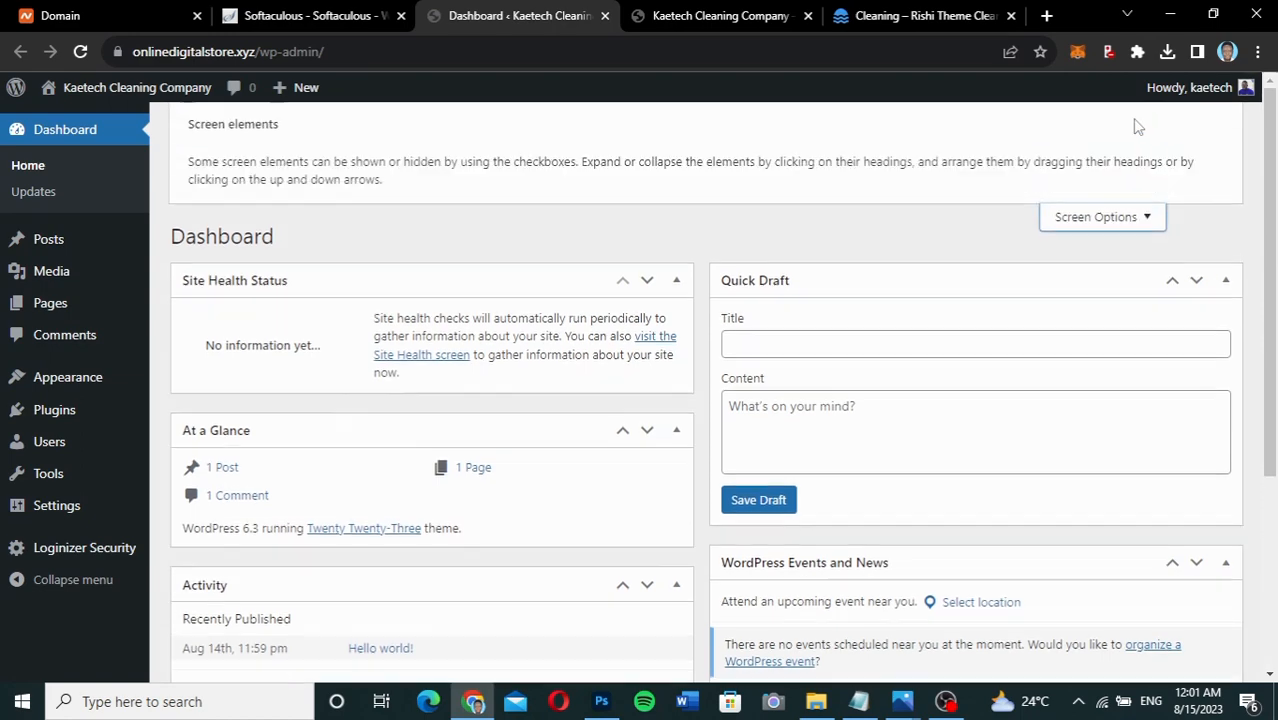
pyautogui.click(195, 217)
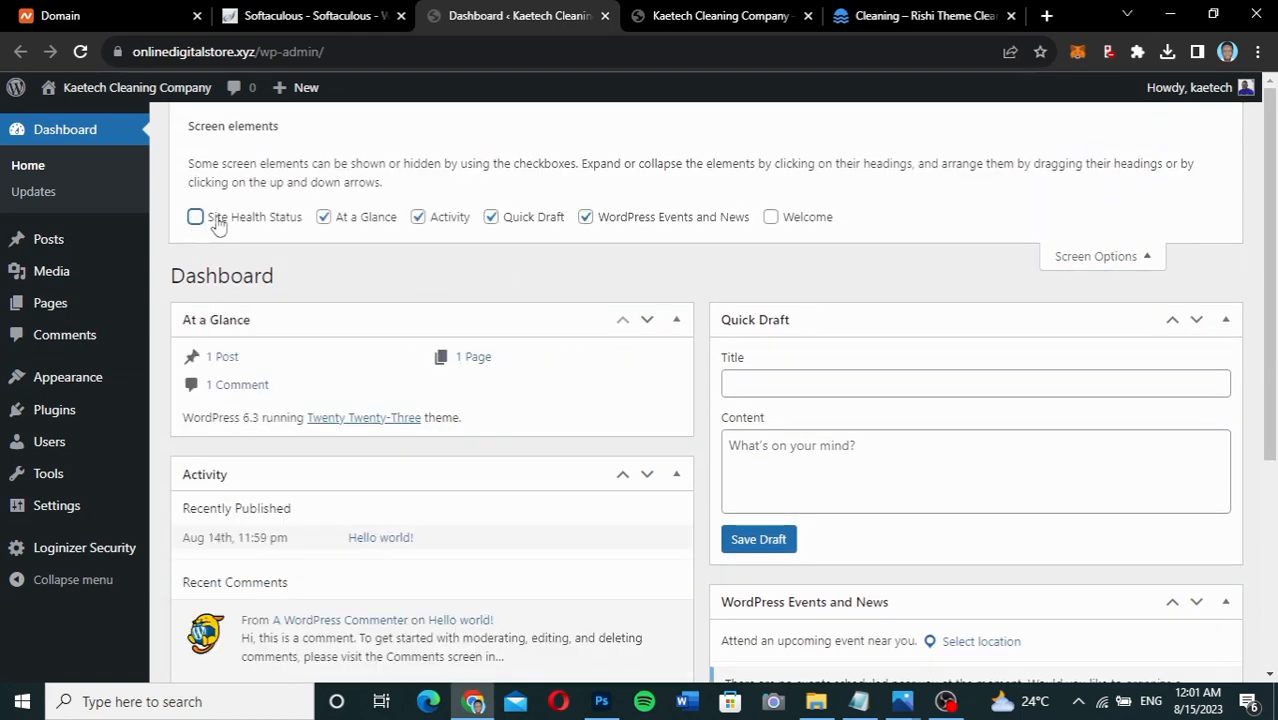
pyautogui.click(323, 217)
pyautogui.click(418, 217)
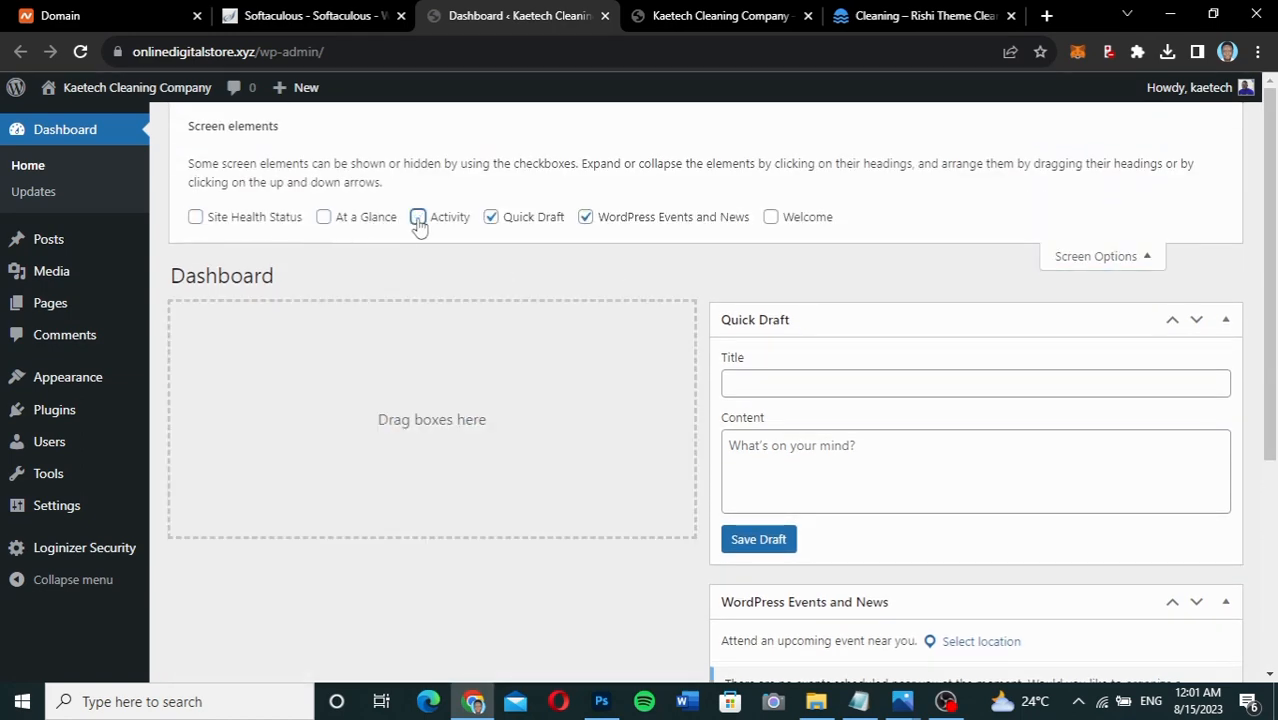
pyautogui.click(491, 217)
pyautogui.click(585, 217)
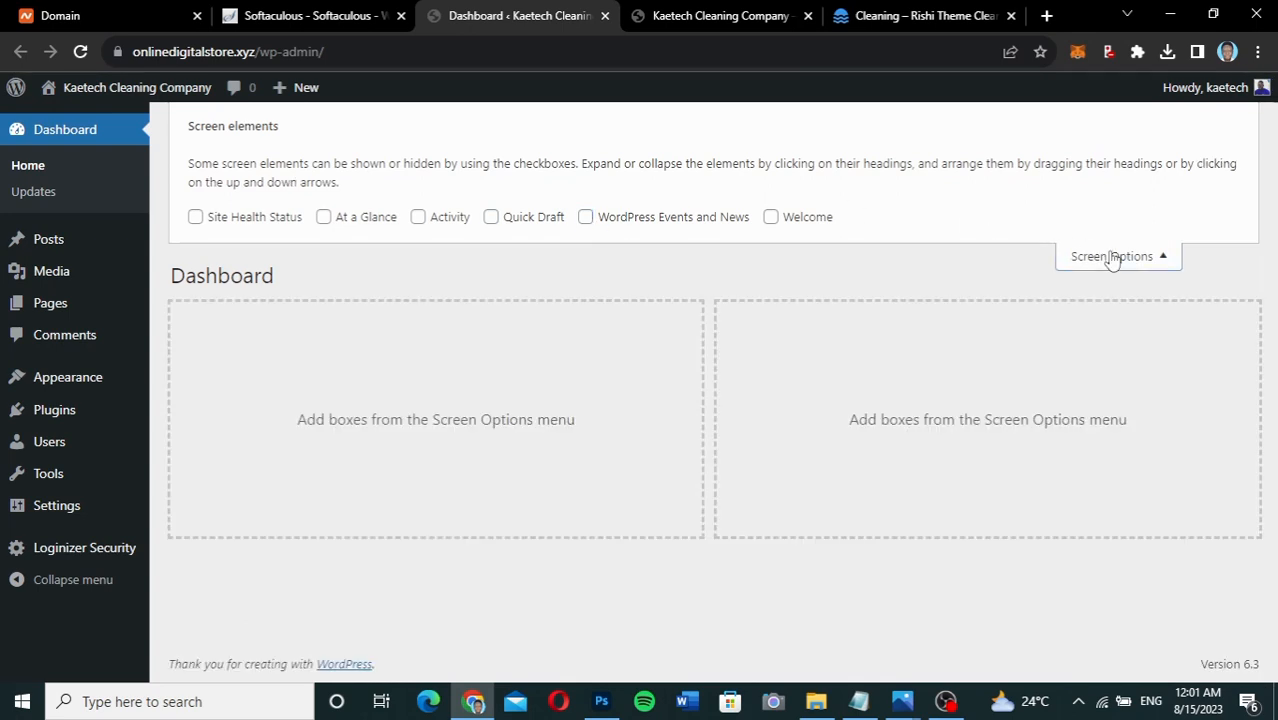
pyautogui.click(1110, 257)
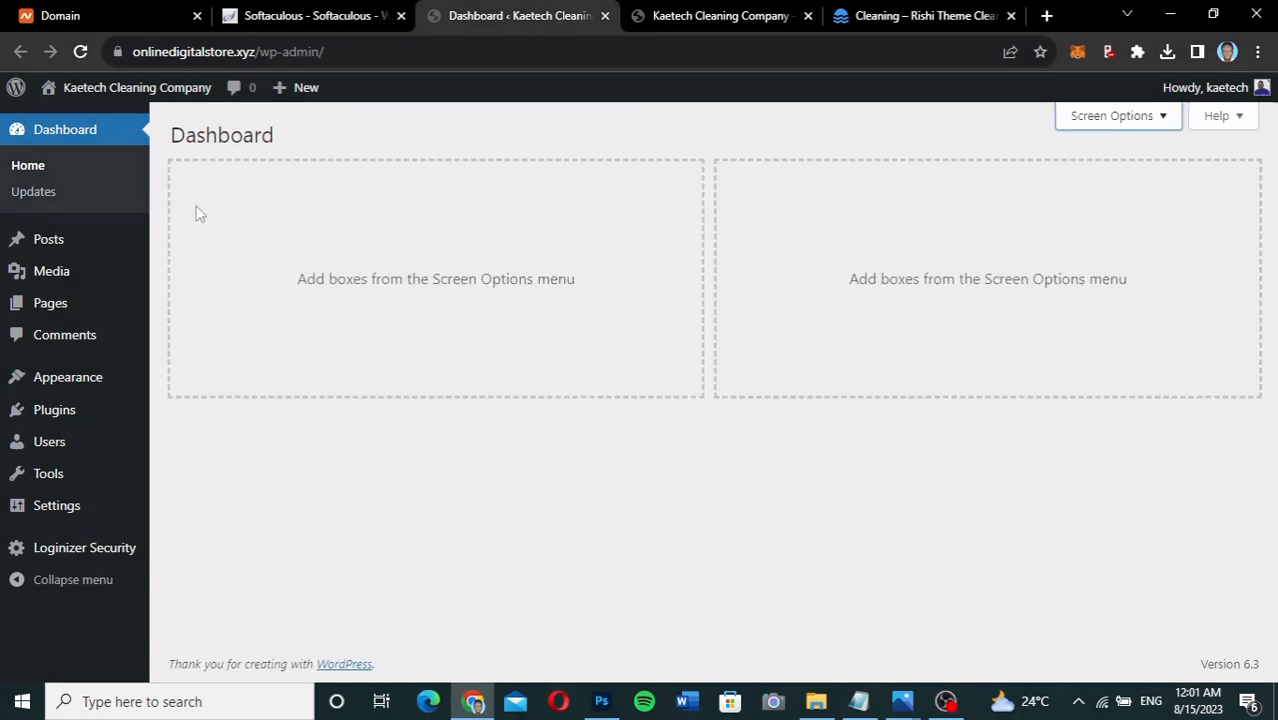
# In Settings > General, replace the tagline 'My WordPress Blog' with 'We Clean Best'.
pyautogui.moveTo(60, 512)
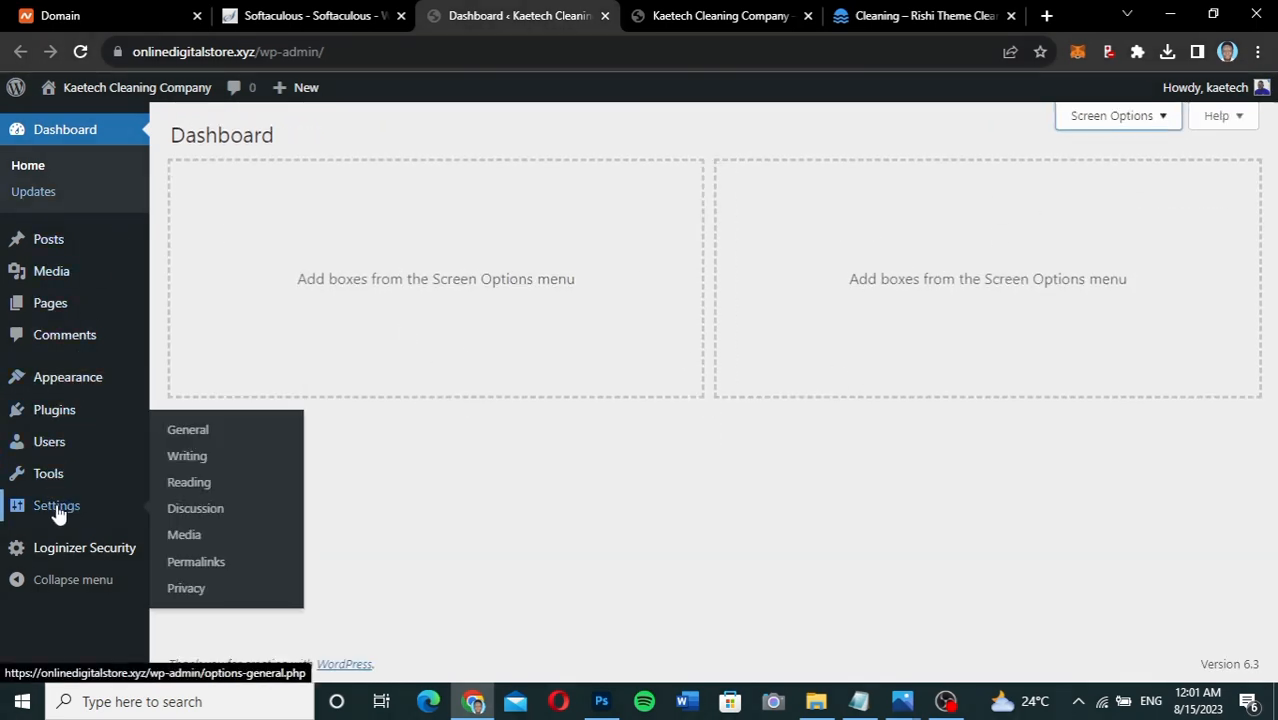
pyautogui.click(182, 432)
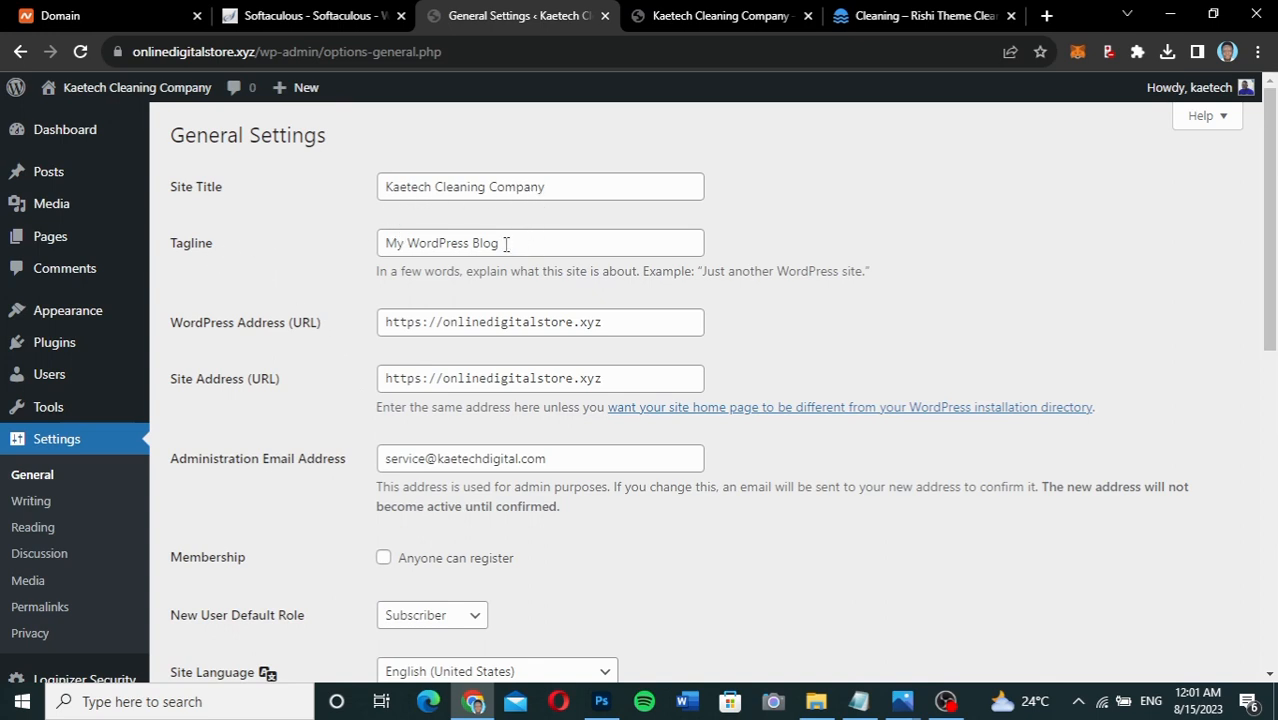
pyautogui.moveTo(504, 243); pyautogui.dragTo(309, 240)
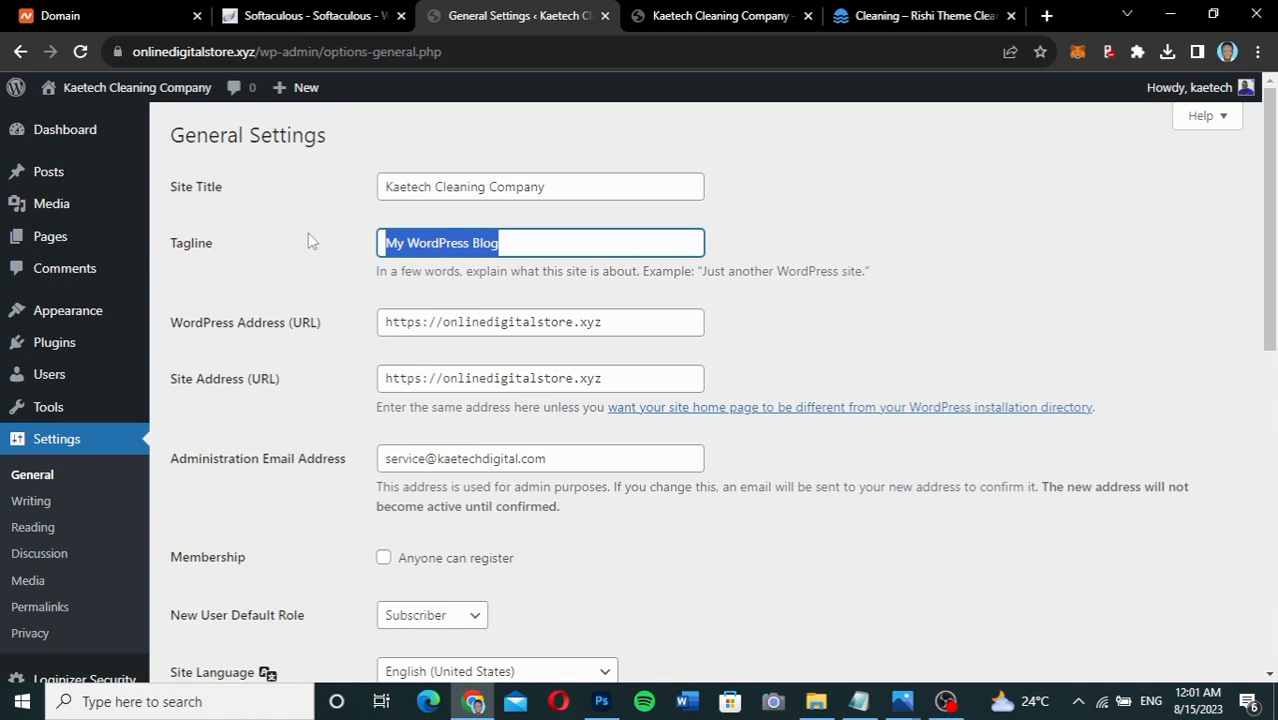
pyautogui.write('We Clean Best')
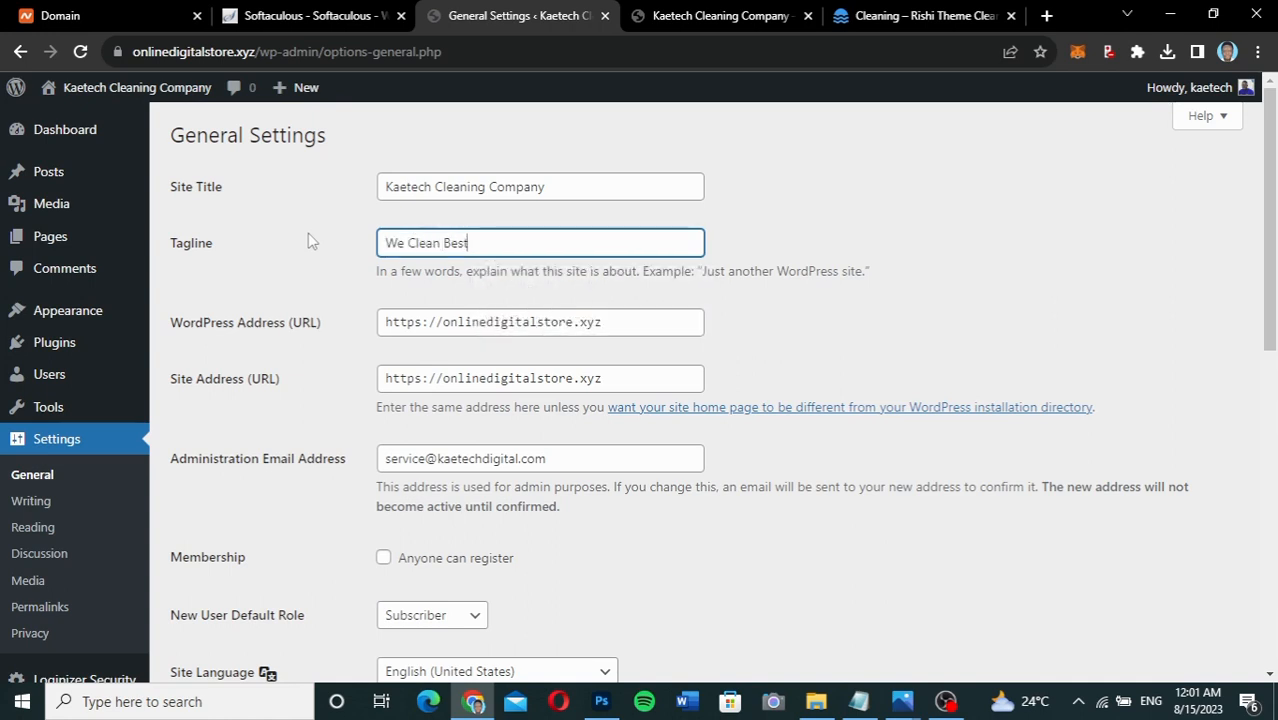
# Keep the new-user default role as Subscriber and save the general settings.
pyautogui.scroll(-3, 254, 418)
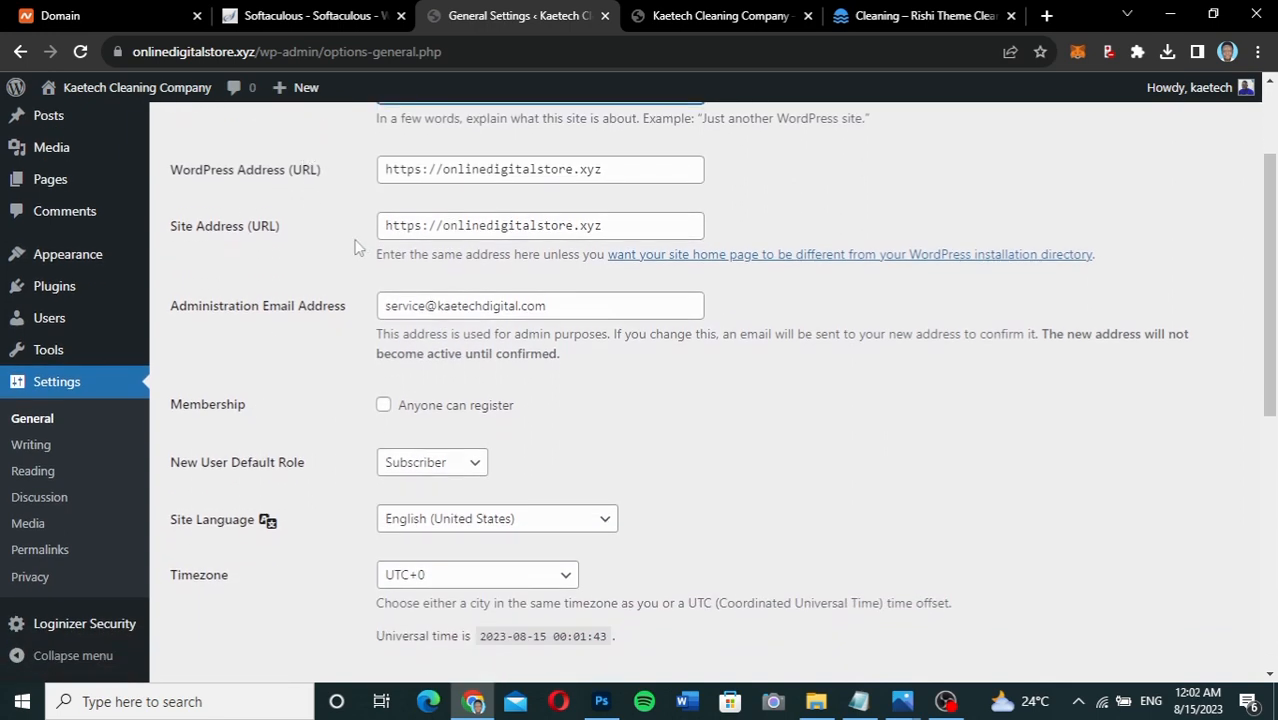
pyautogui.scroll(-2, 287, 428)
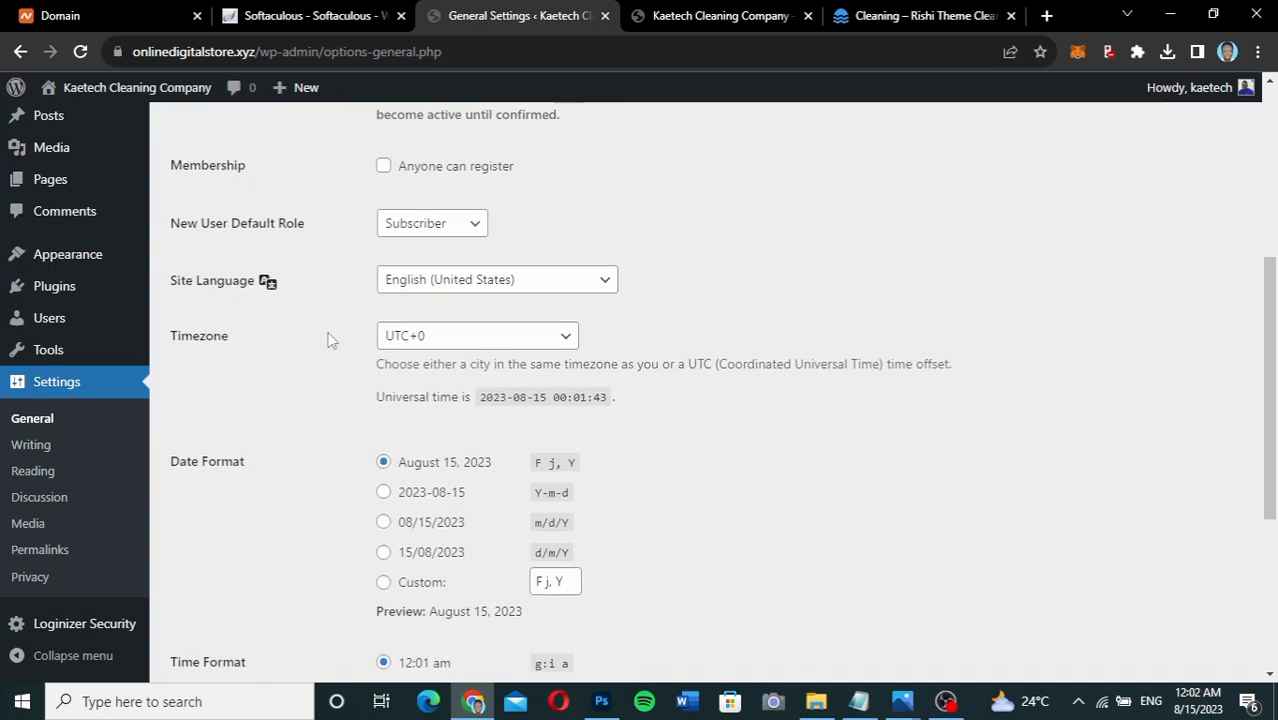
pyautogui.scroll(-1, 327, 341)
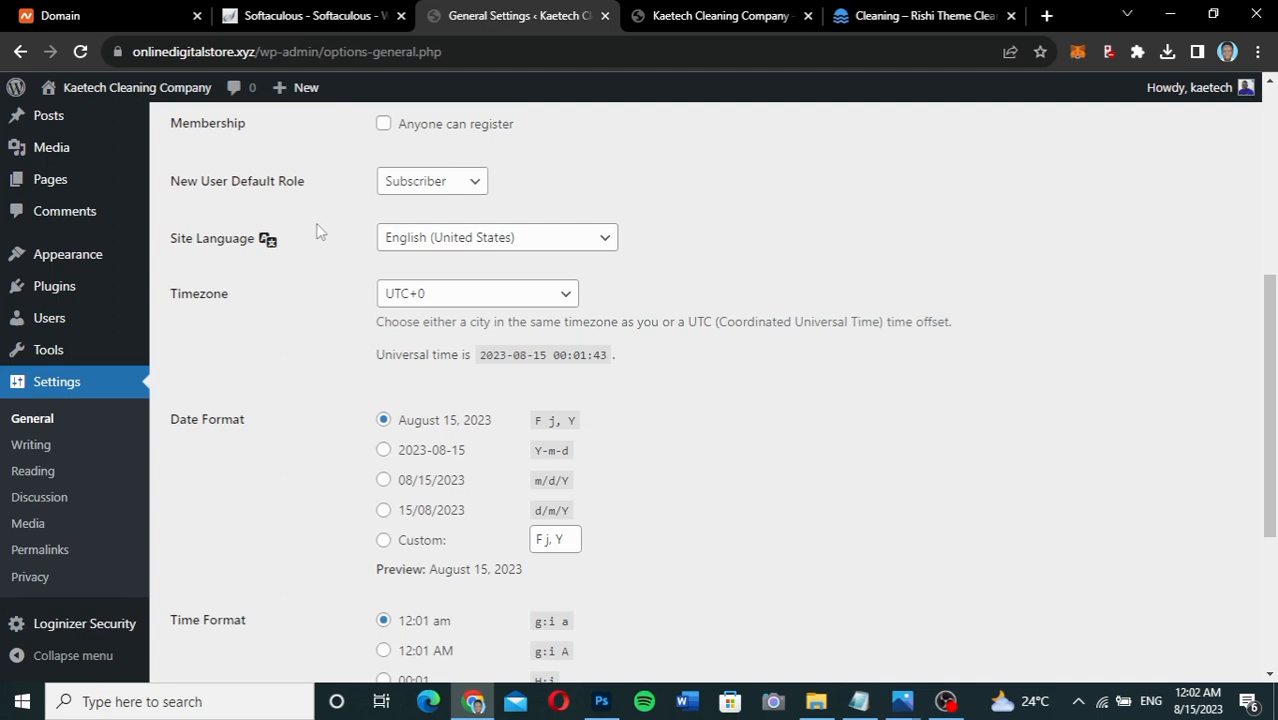
pyautogui.click(428, 185)
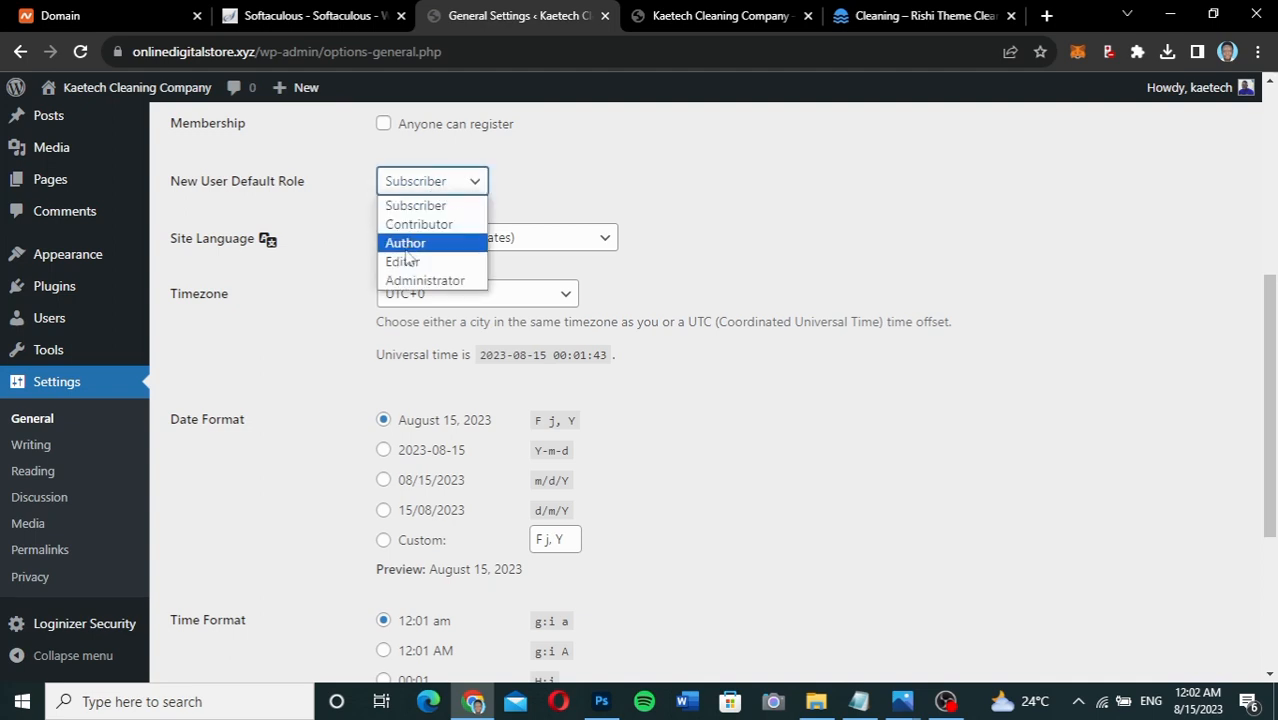
pyautogui.click(349, 190)
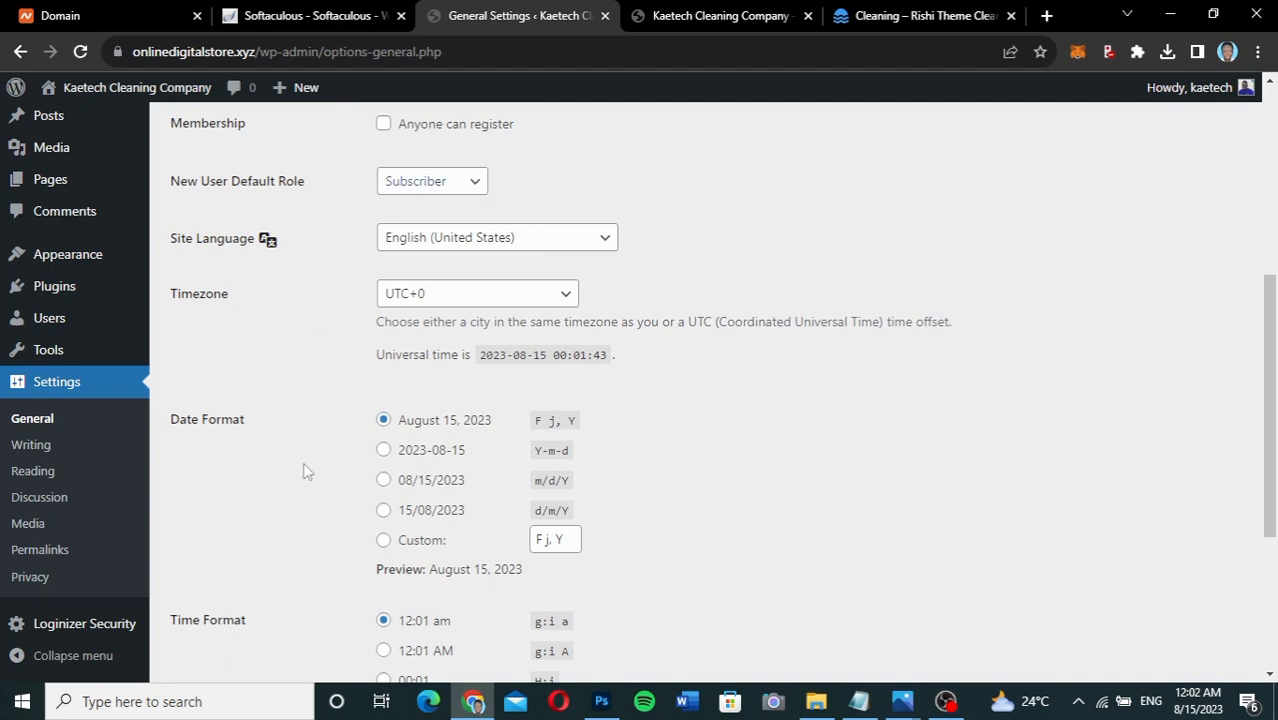
pyautogui.scroll(-5, 305, 470)
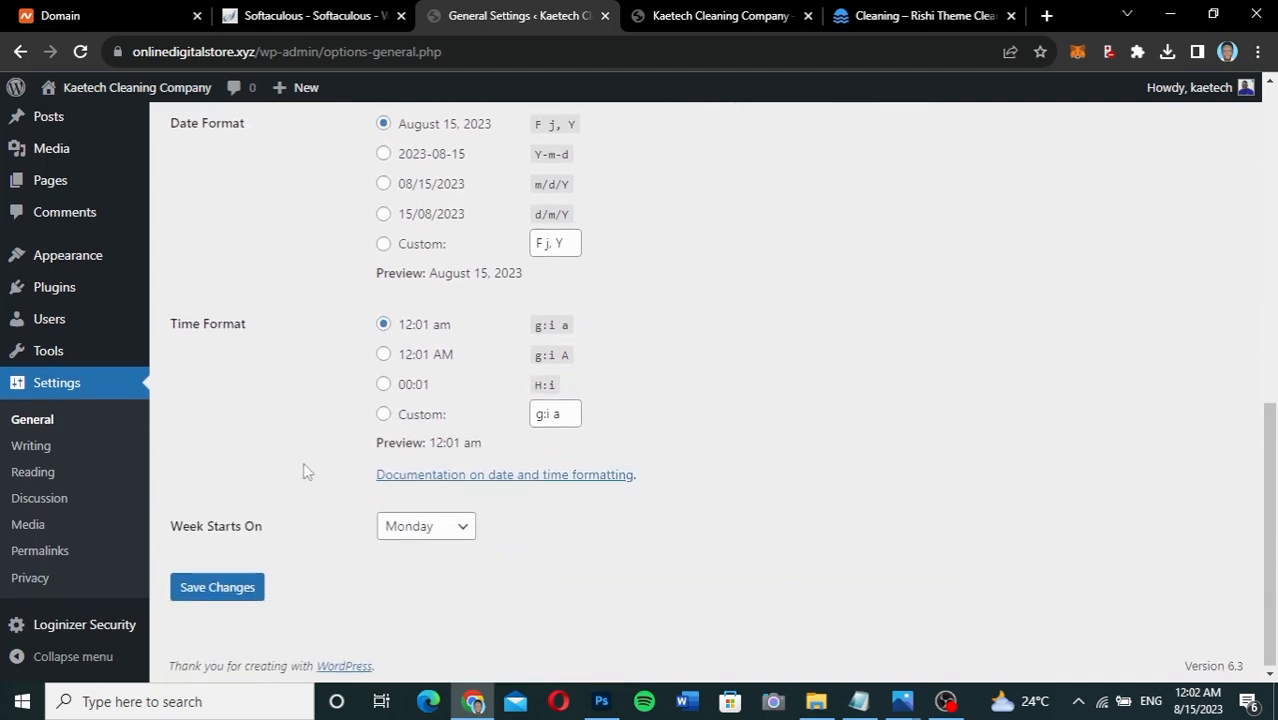
pyautogui.scroll(1, 306, 471)
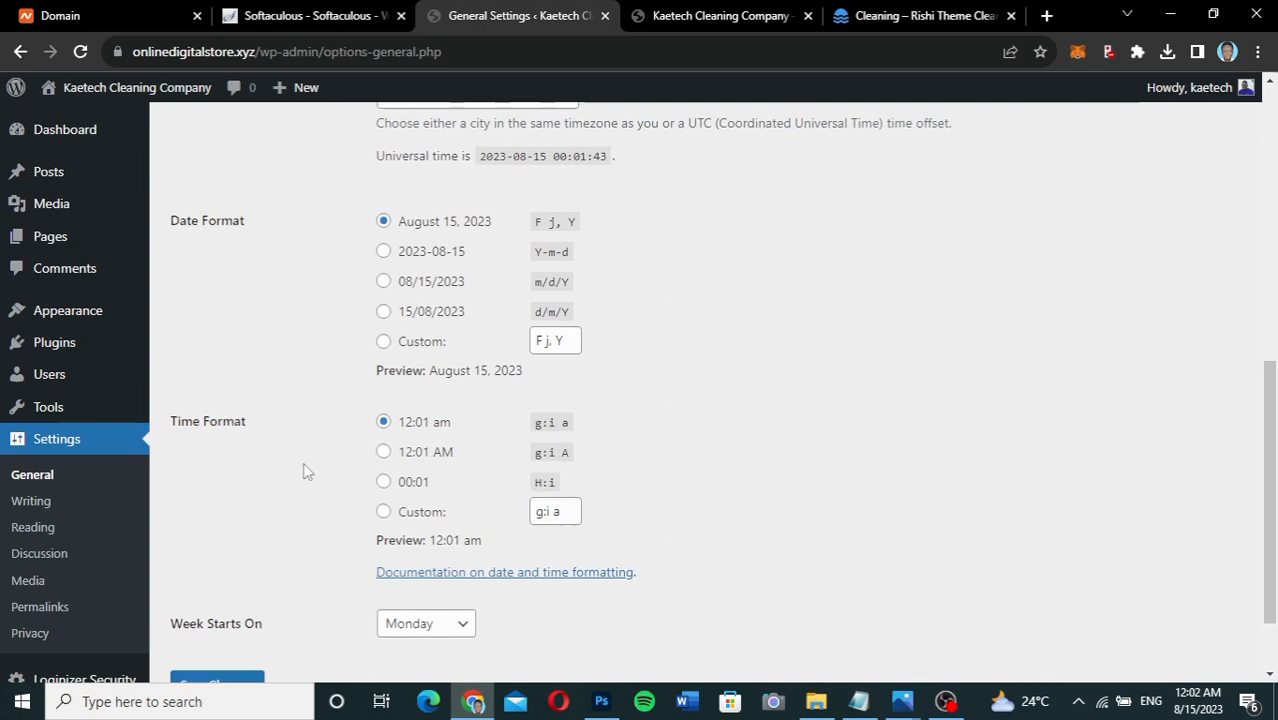
pyautogui.scroll(2, 305, 470)
pyautogui.scroll(-2, 305, 470)
pyautogui.scroll(1, 305, 467)
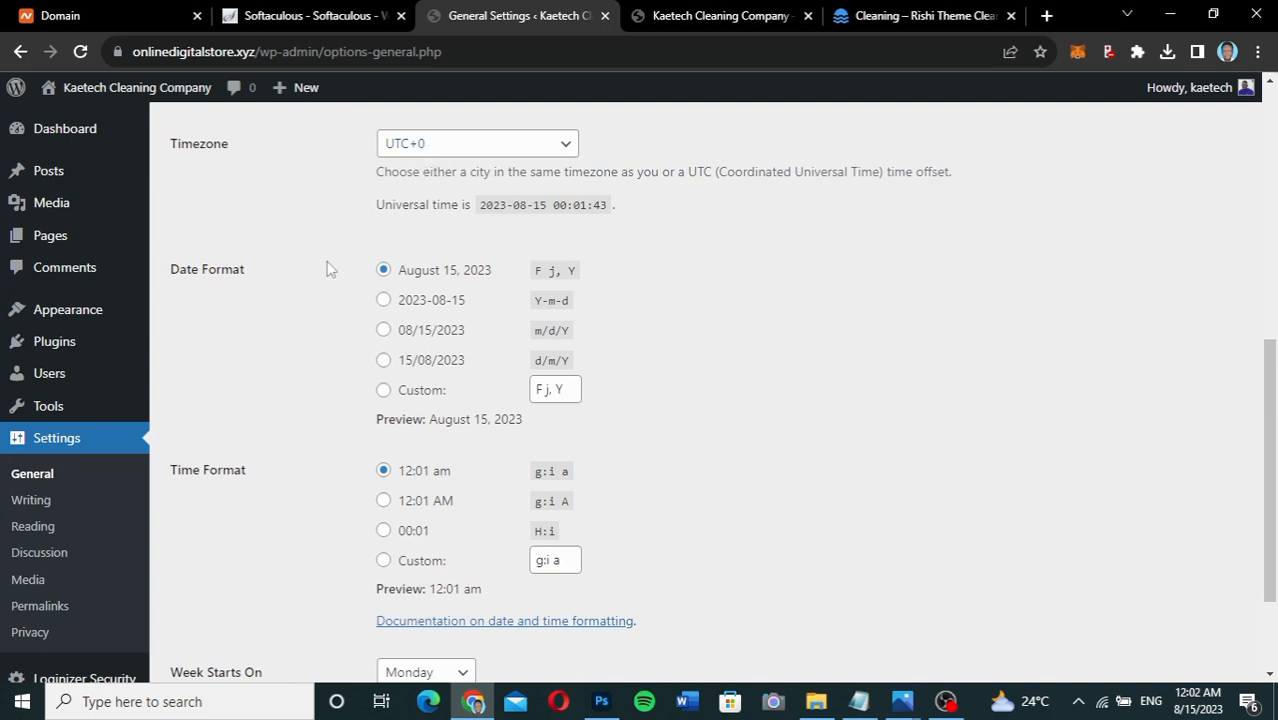
pyautogui.scroll(-1, 310, 361)
pyautogui.scroll(-1, 310, 363)
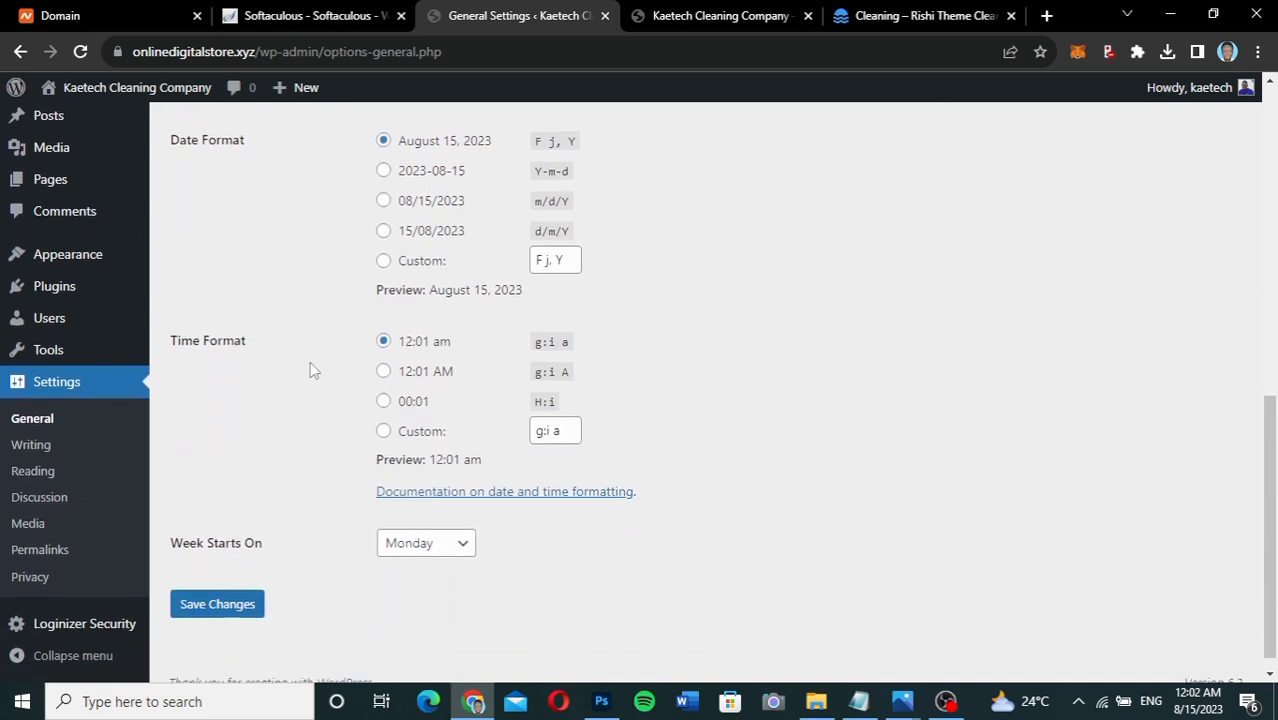
pyautogui.scroll(2, 310, 363)
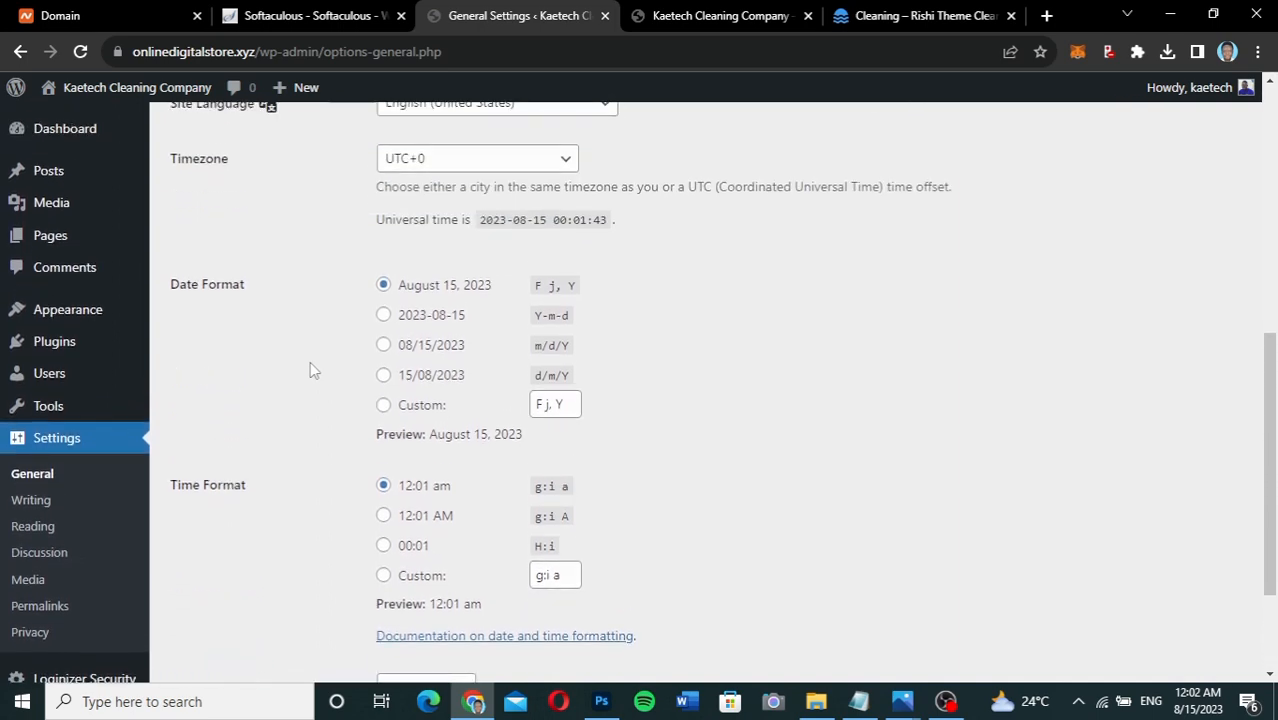
pyautogui.scroll(-2, 311, 370)
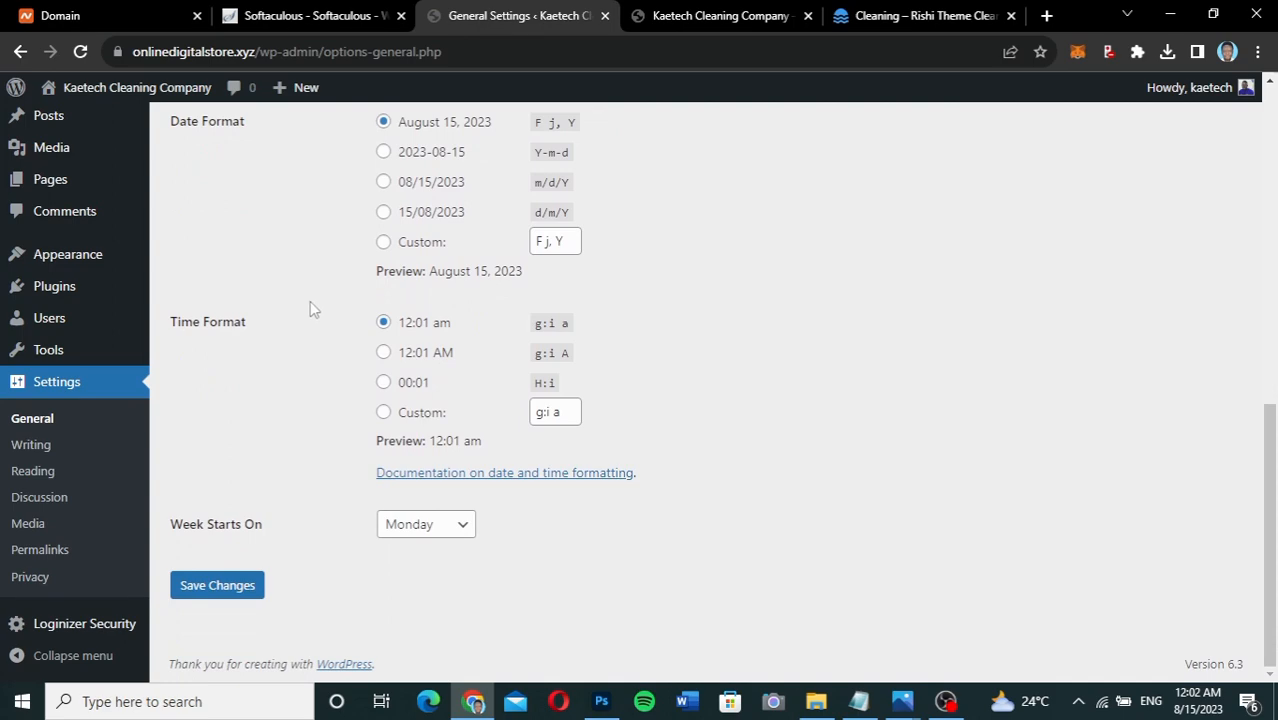
pyautogui.click(227, 588)
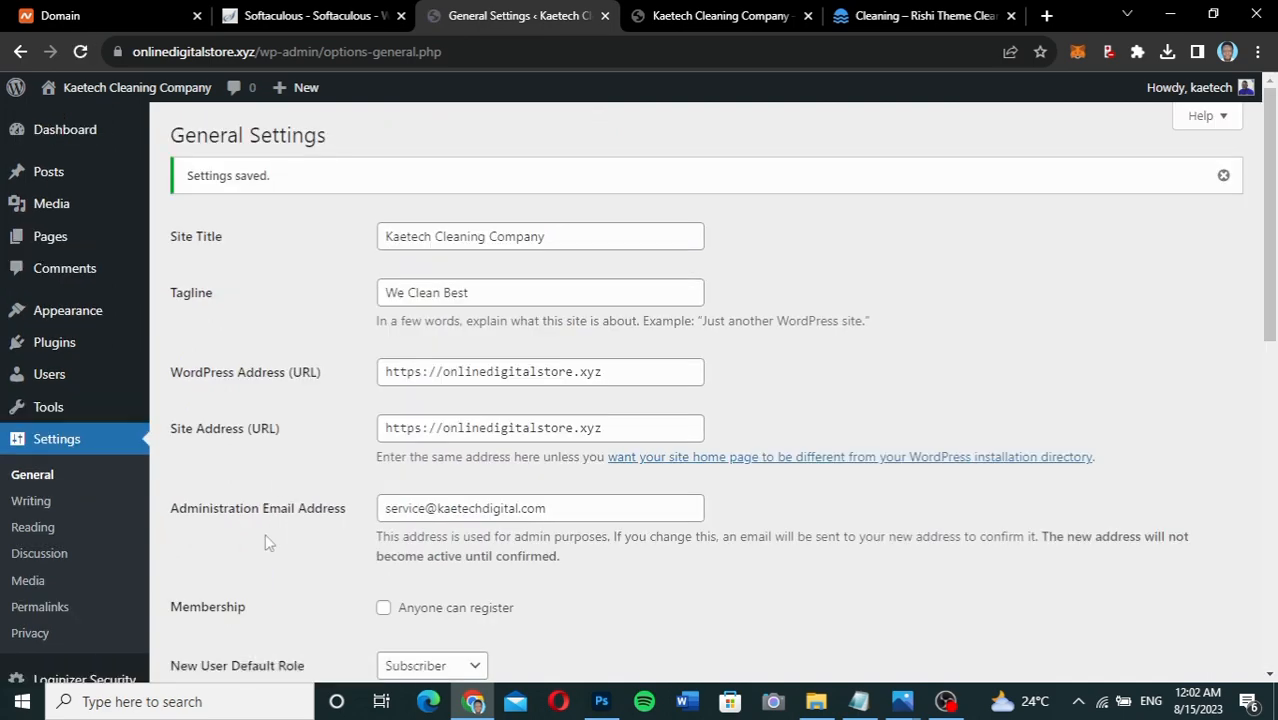
pyautogui.scroll(-2, 265, 533)
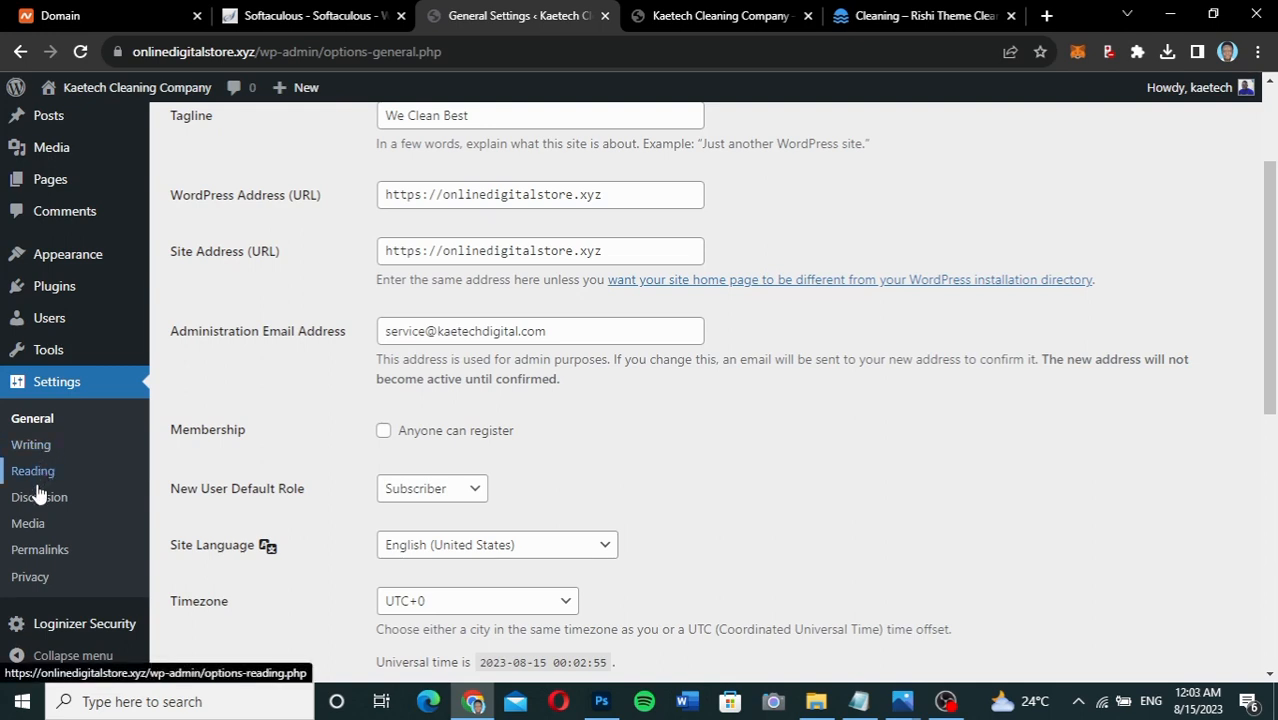
# Set permalinks to the Post name structure, save, and return to the dashboard.
pyautogui.click(33, 552)
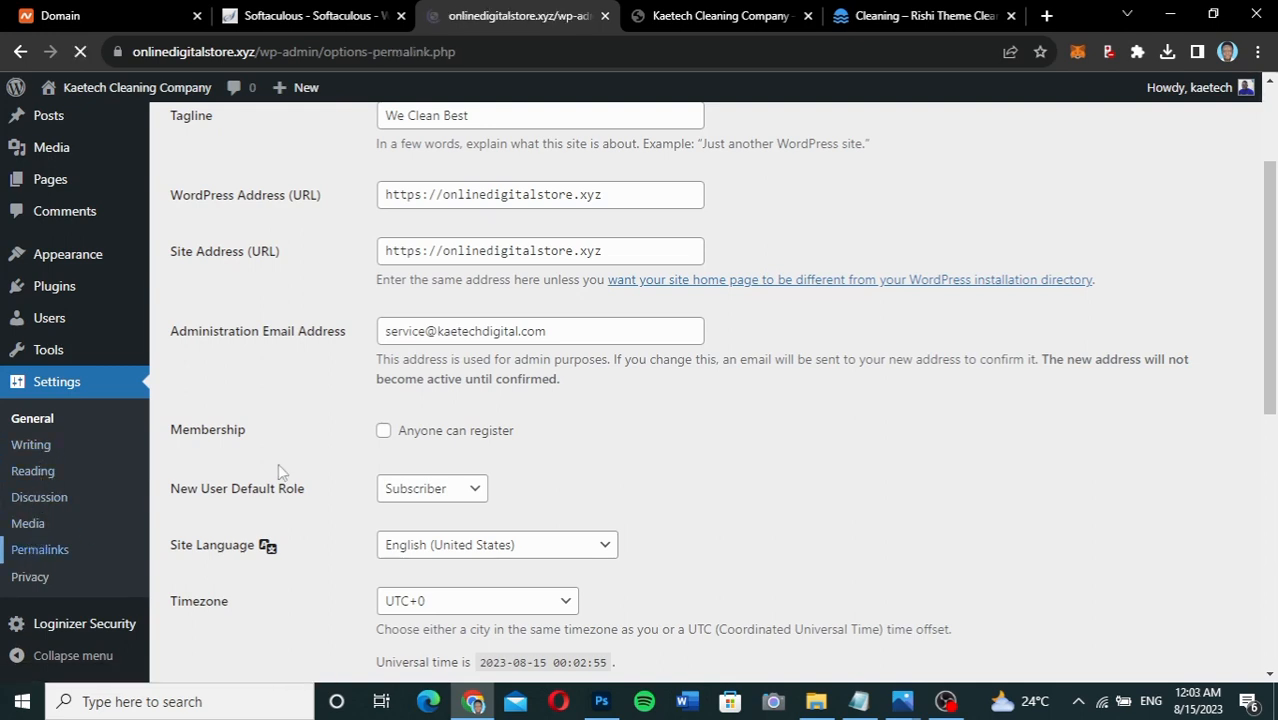
pyautogui.scroll(-1, 278, 466)
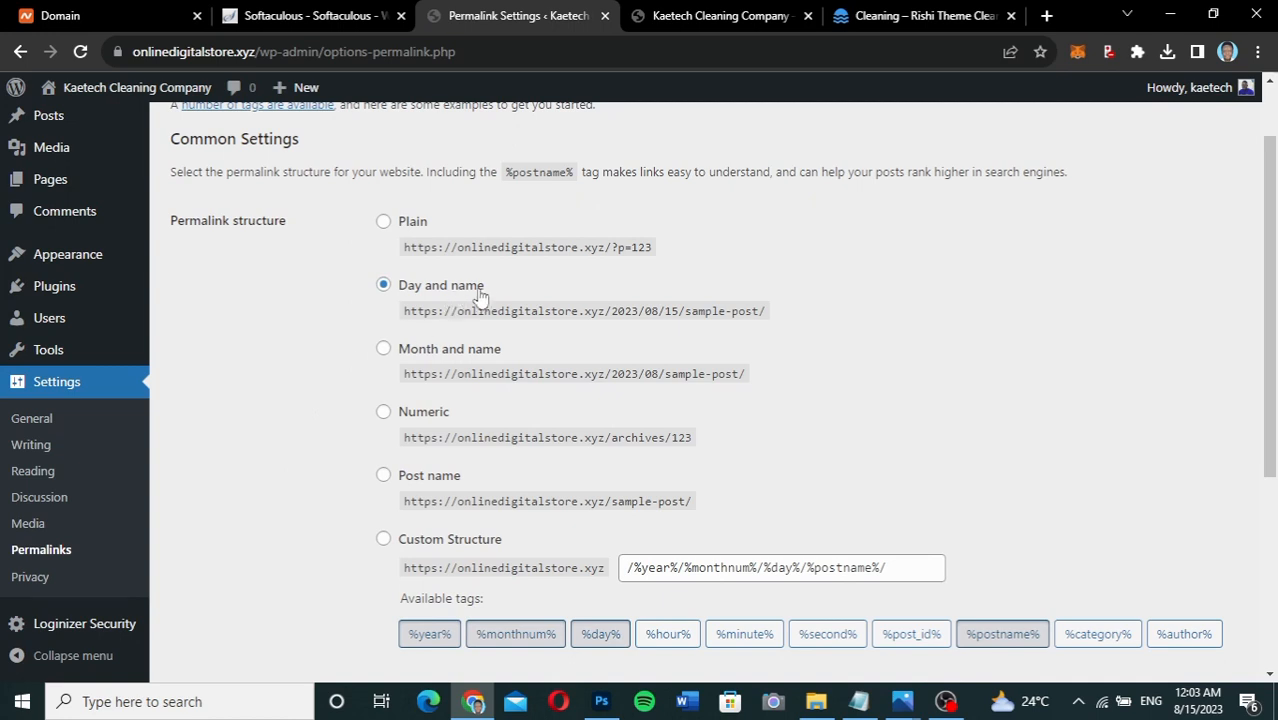
pyautogui.click(384, 477)
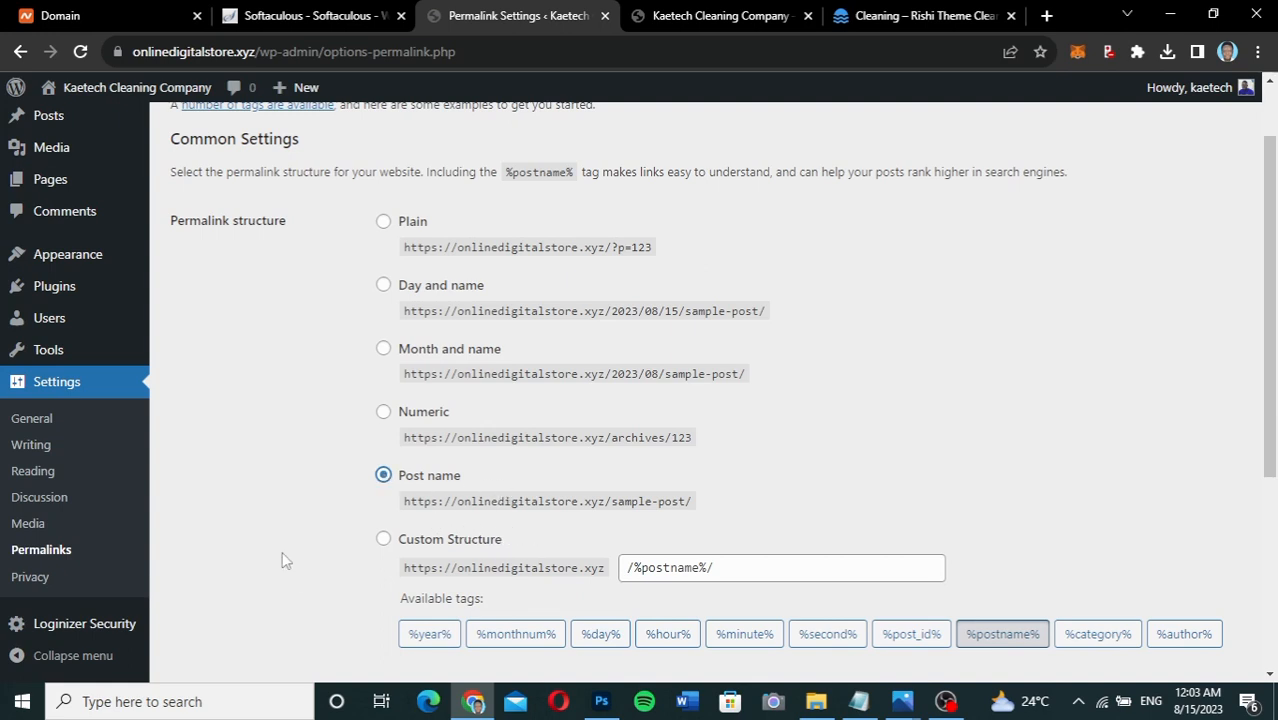
pyautogui.scroll(-3, 282, 551)
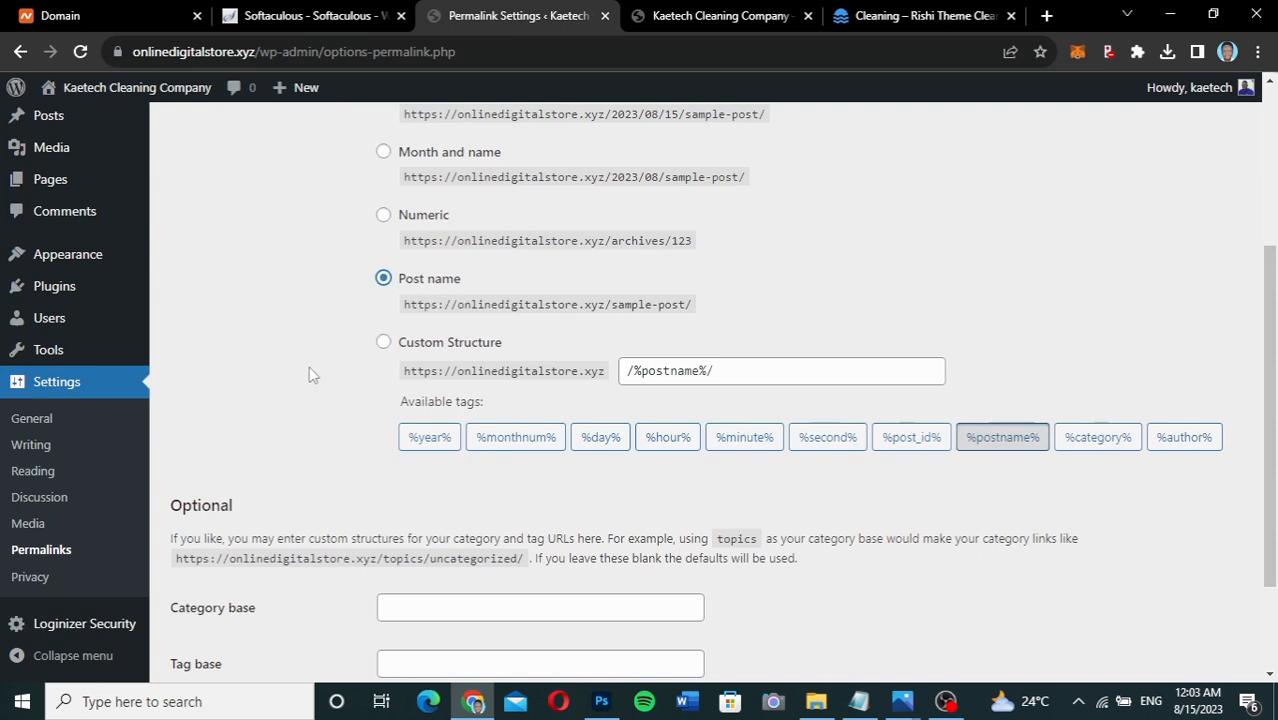
pyautogui.scroll(-2, 309, 374)
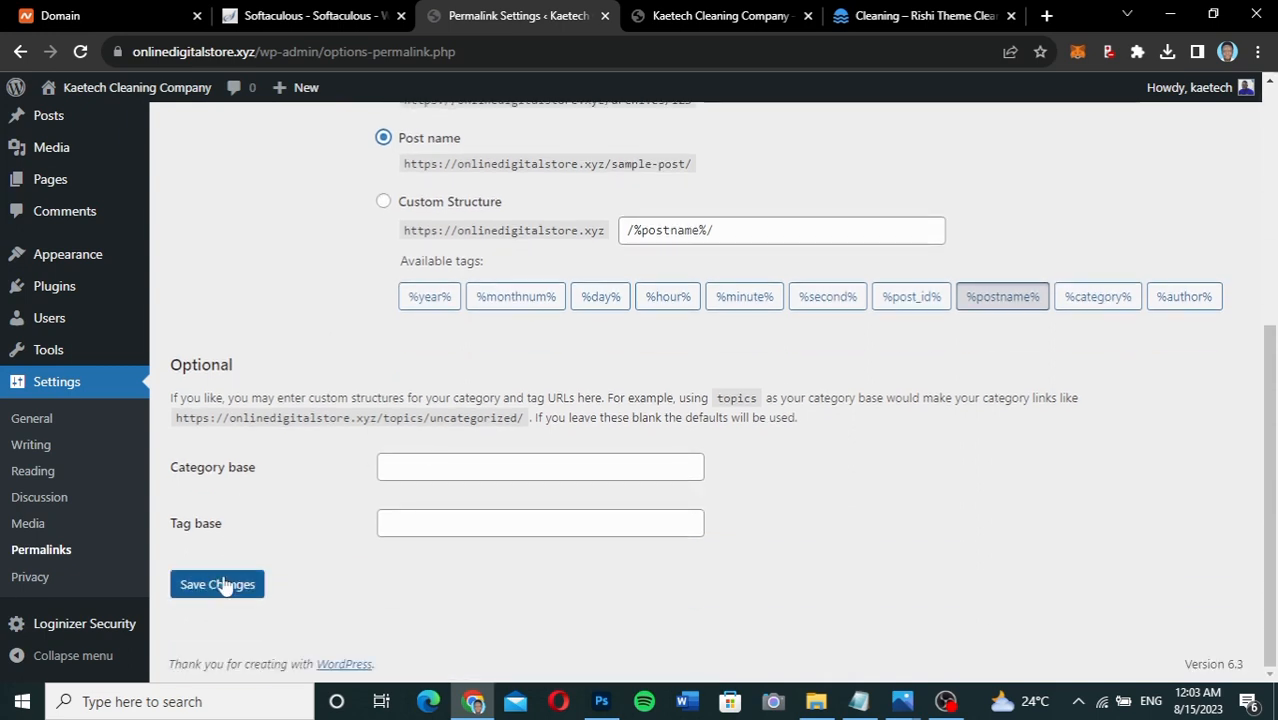
pyautogui.click(220, 584)
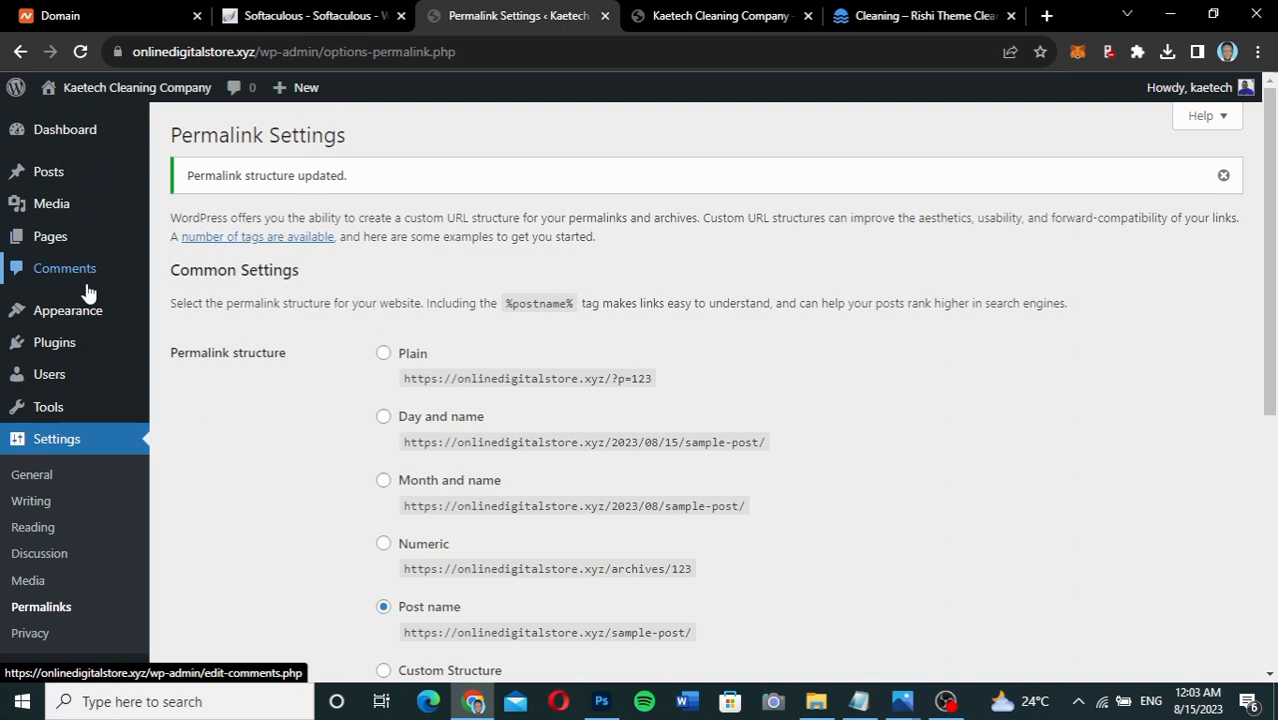
pyautogui.click(88, 132)
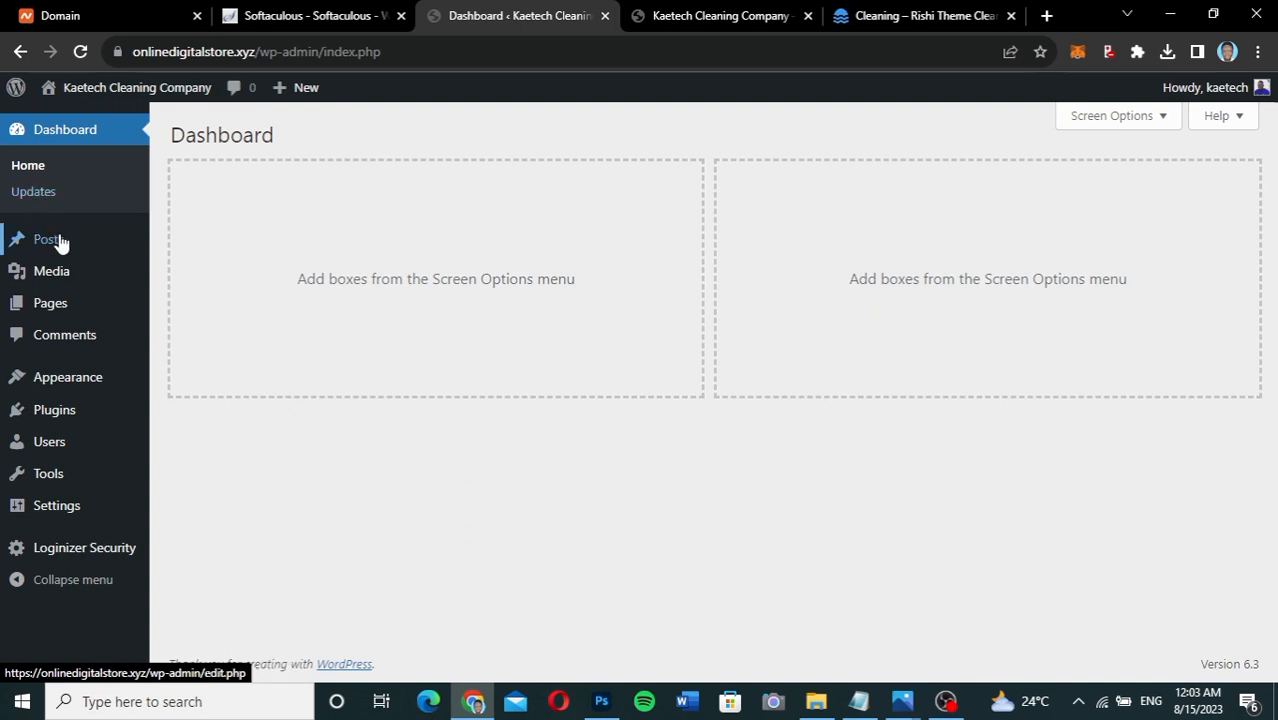
pyautogui.moveTo(42, 243)
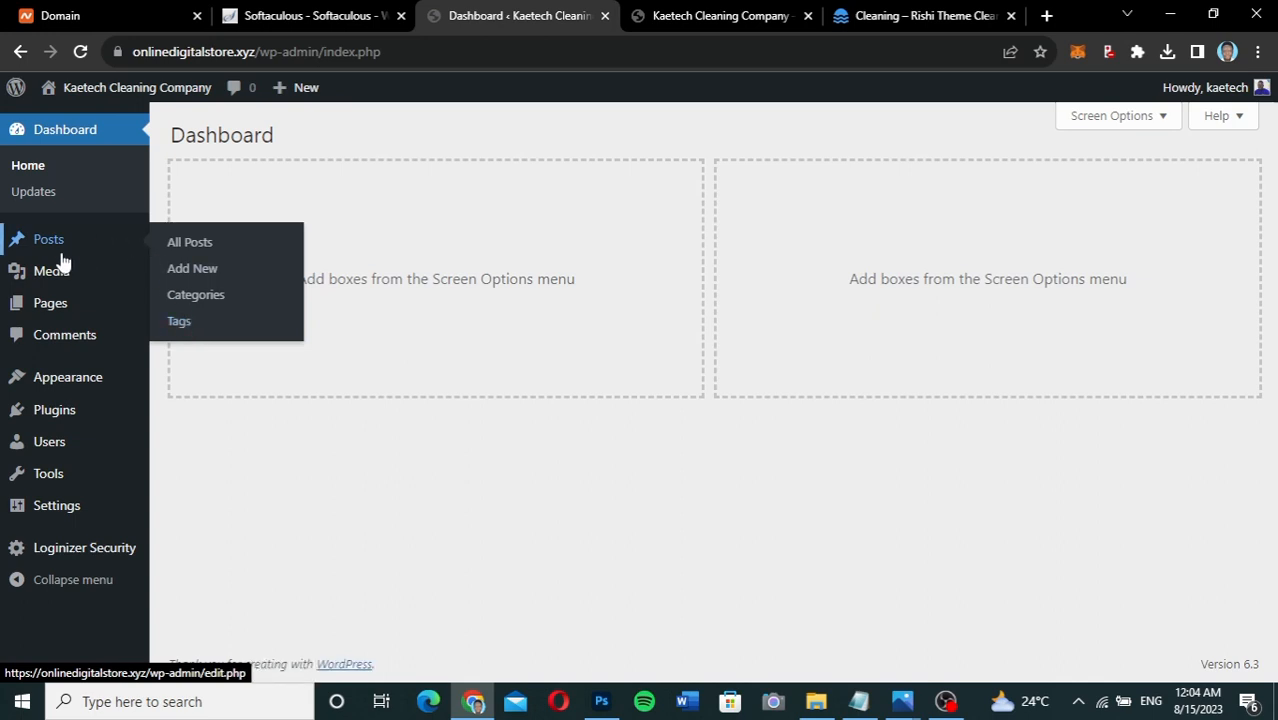
pyautogui.moveTo(50, 285)
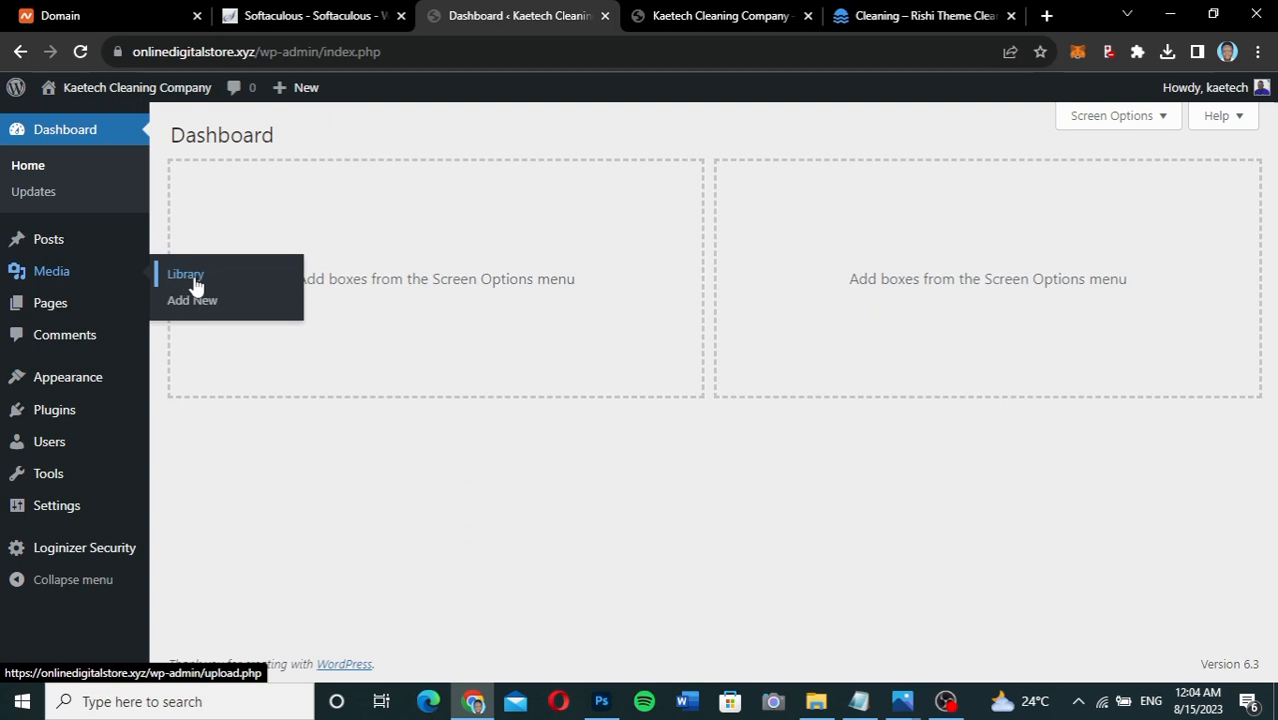
pyautogui.moveTo(63, 313)
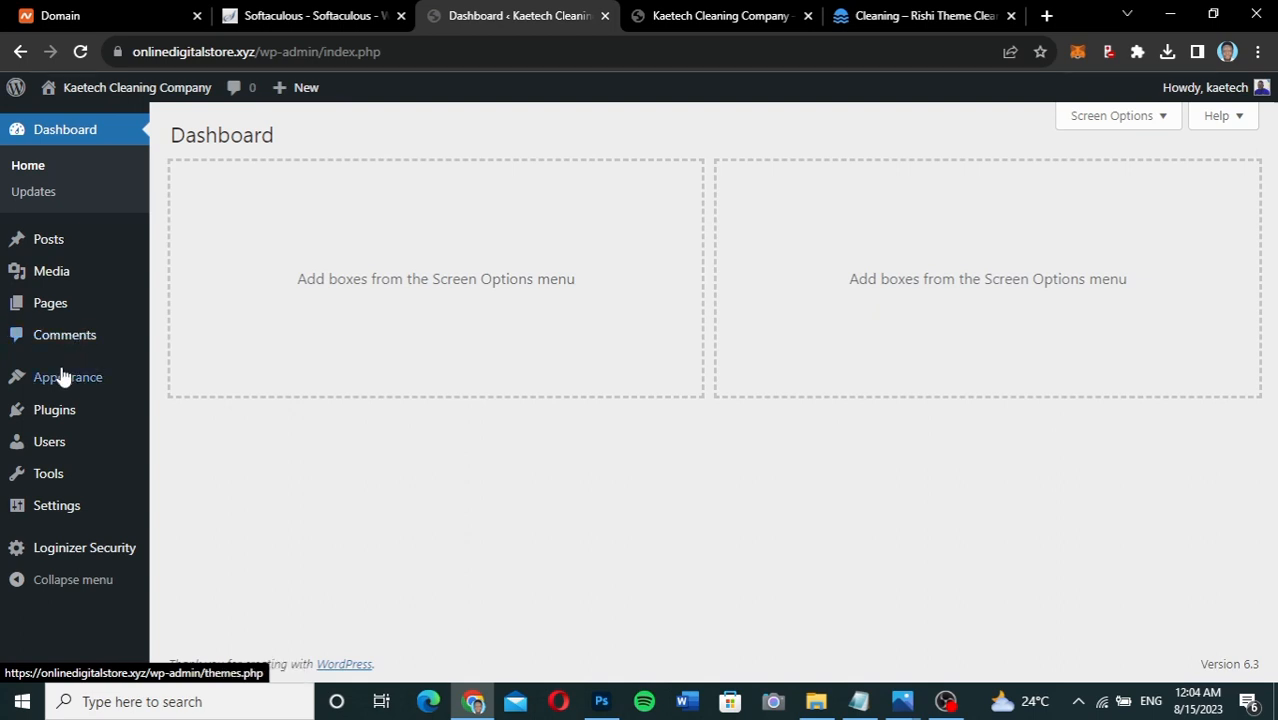
pyautogui.moveTo(58, 388)
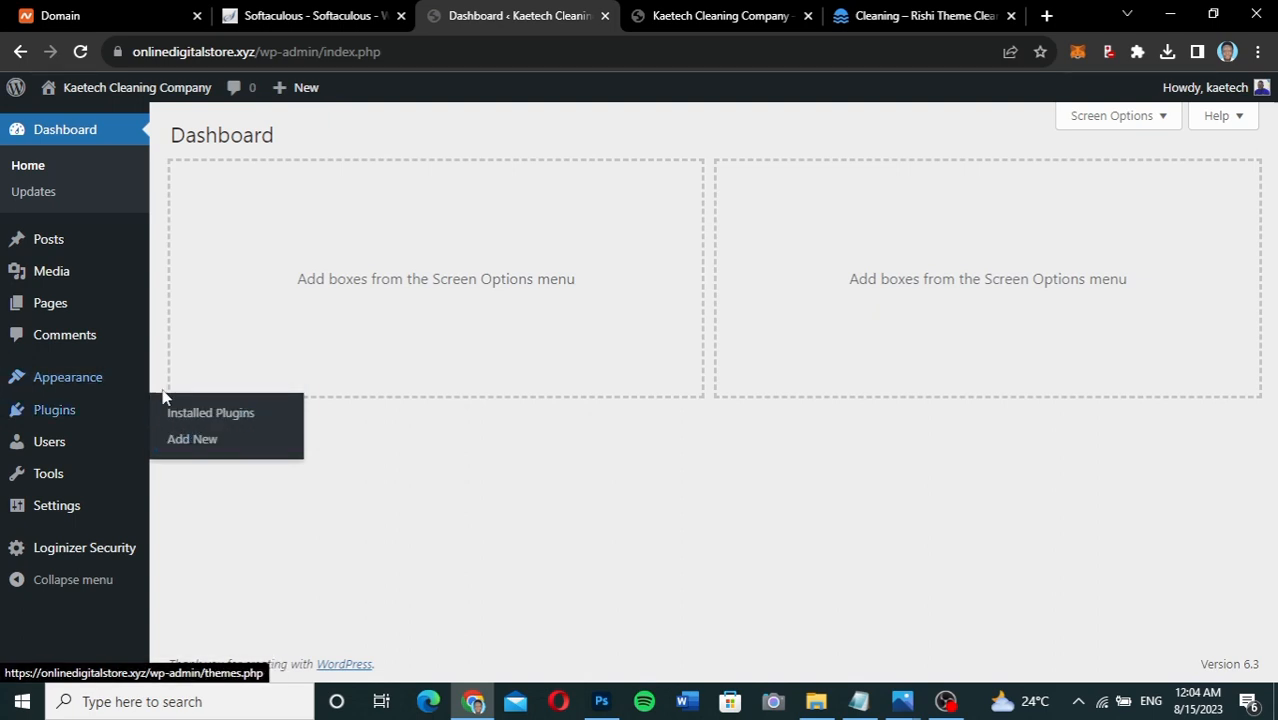
pyautogui.moveTo(114, 381)
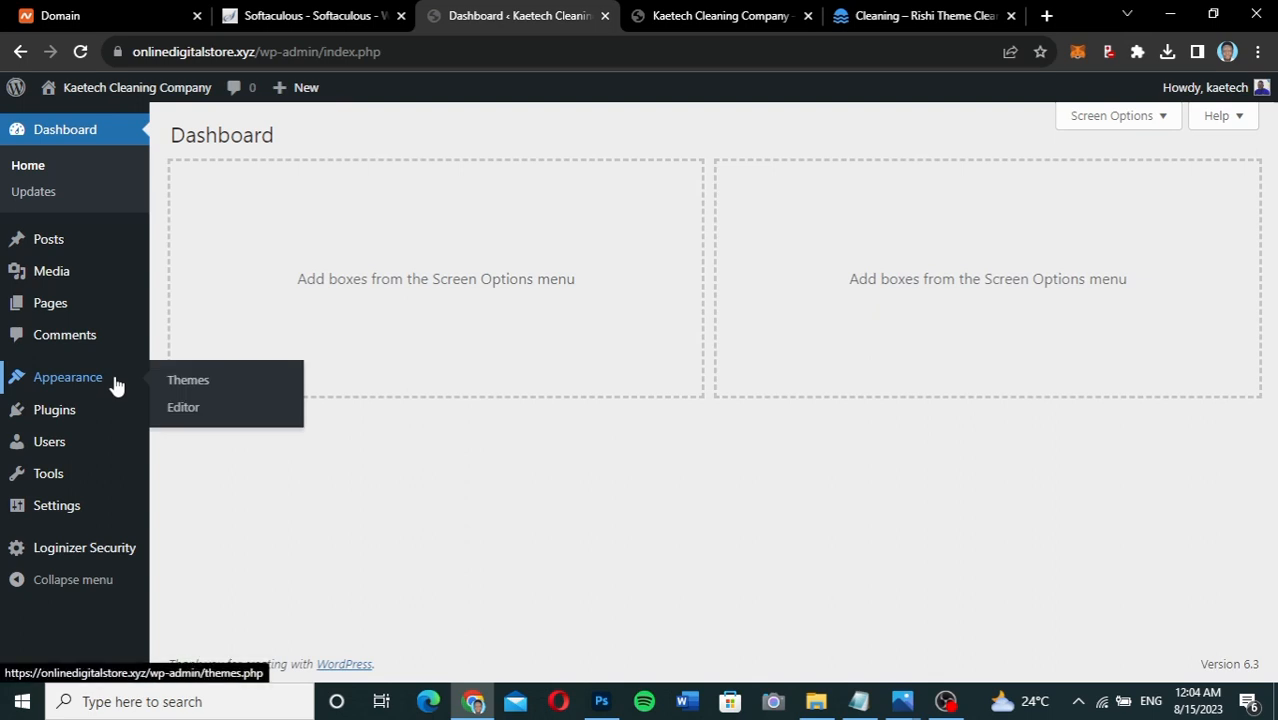
pyautogui.moveTo(82, 414)
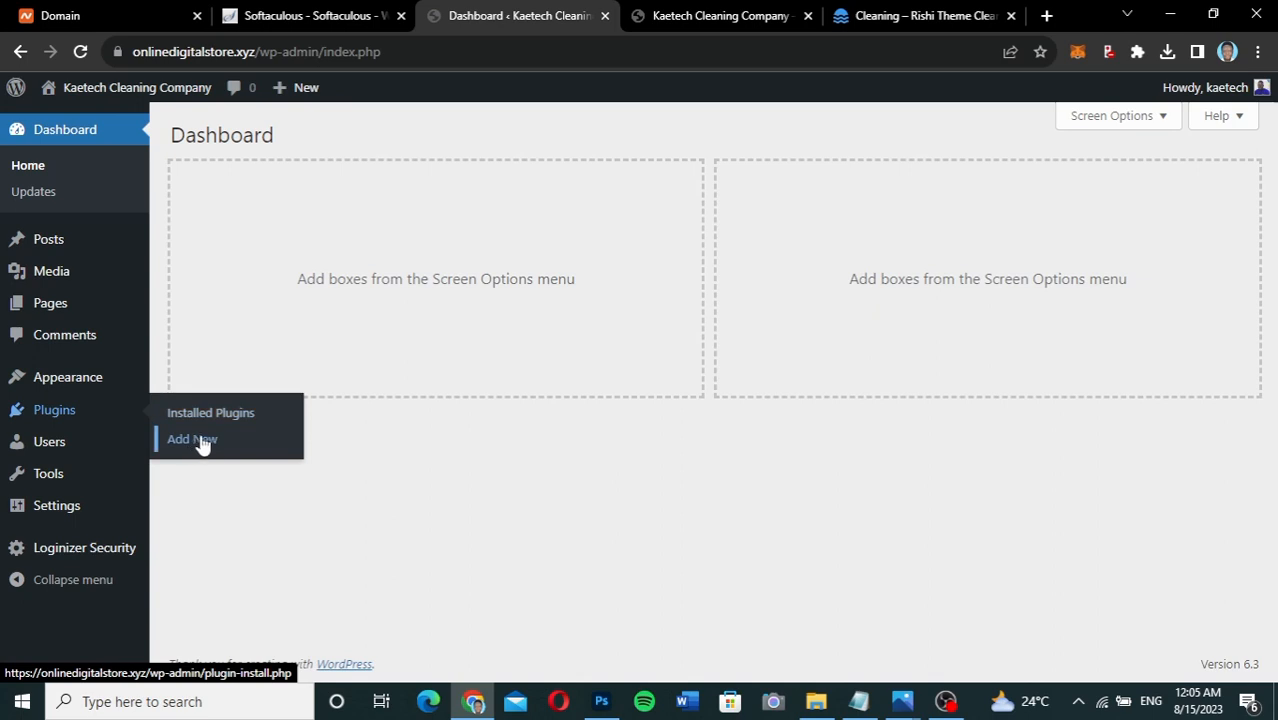
pyautogui.moveTo(54, 450)
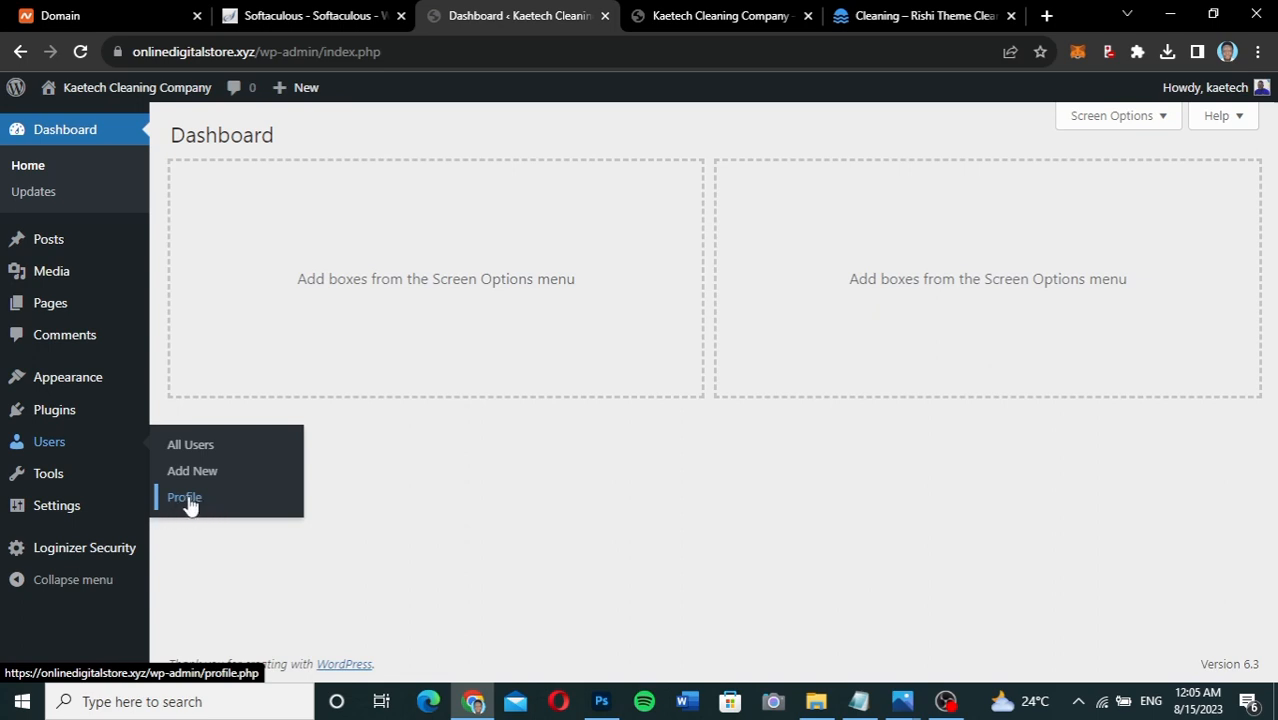
pyautogui.moveTo(47, 481)
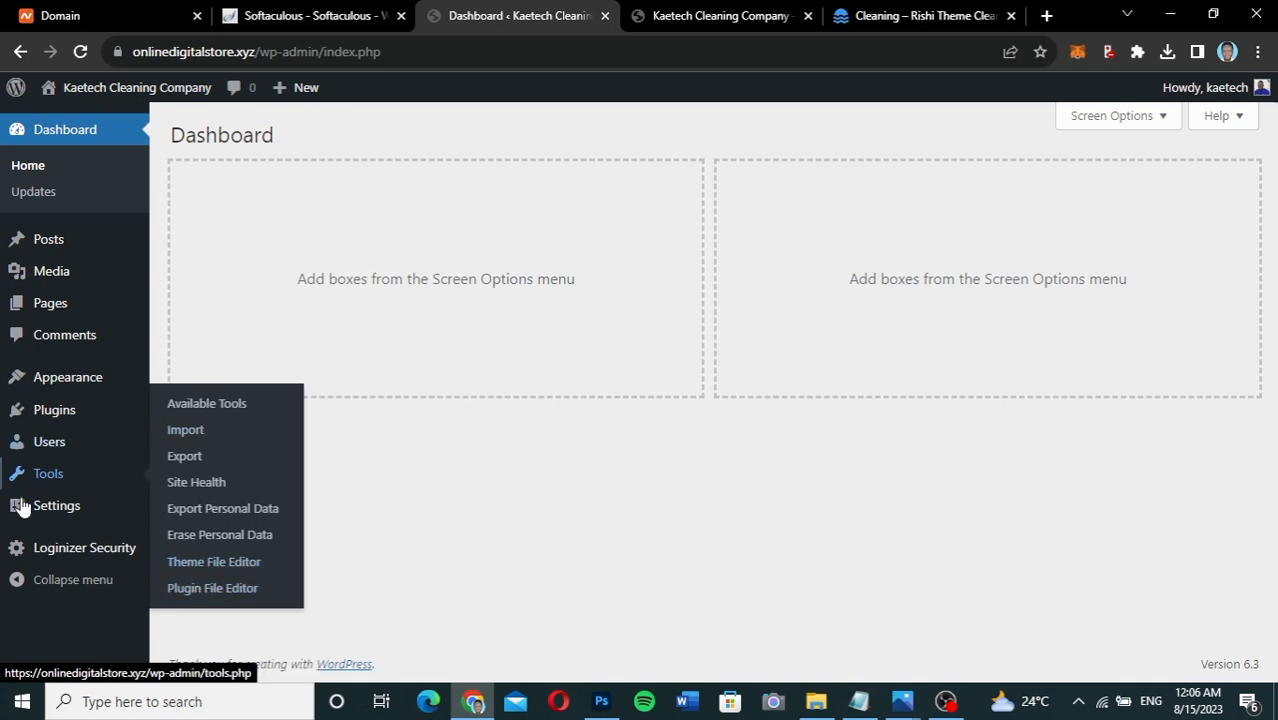
pyautogui.moveTo(21, 514)
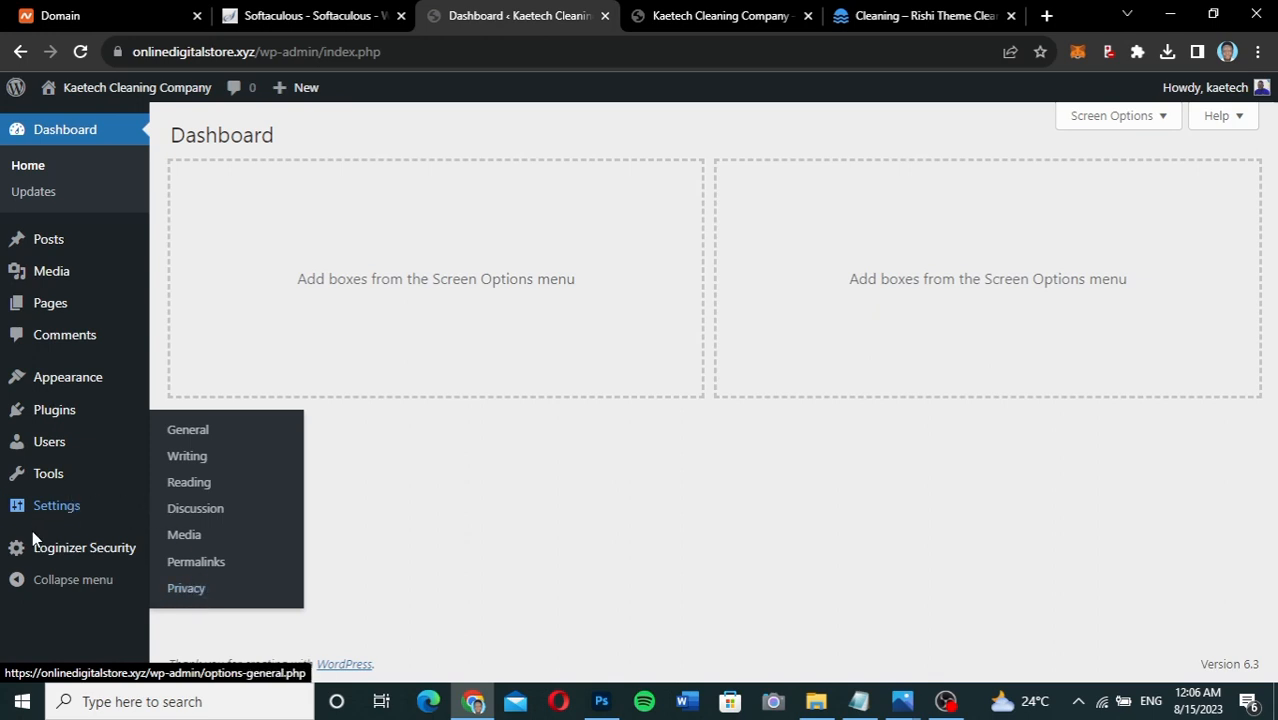
pyautogui.moveTo(28, 560)
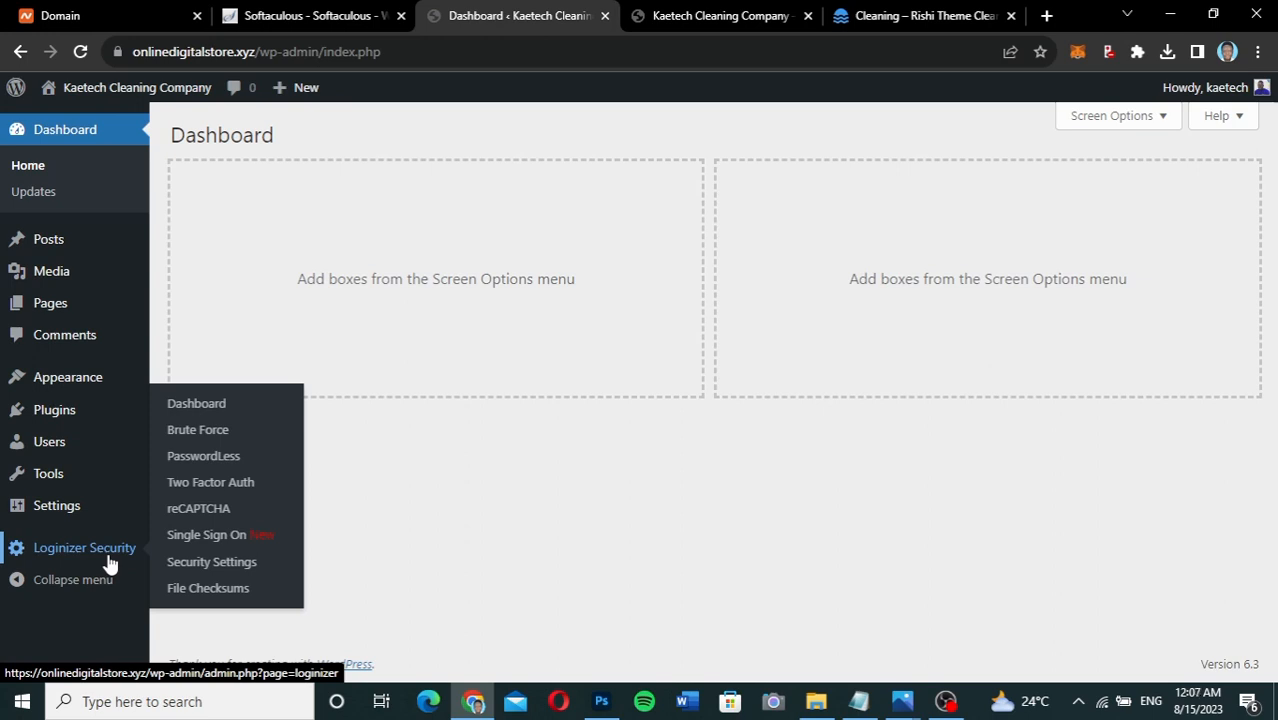
pyautogui.click(64, 585)
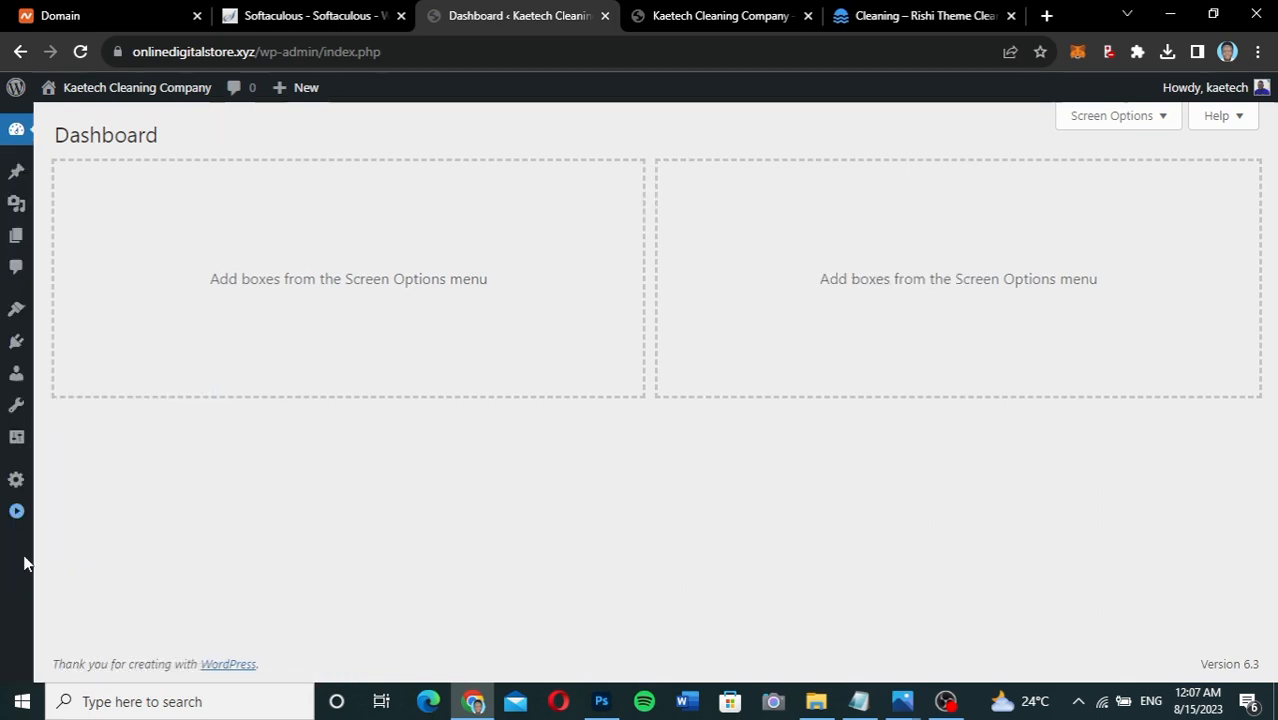
pyautogui.click(14, 518)
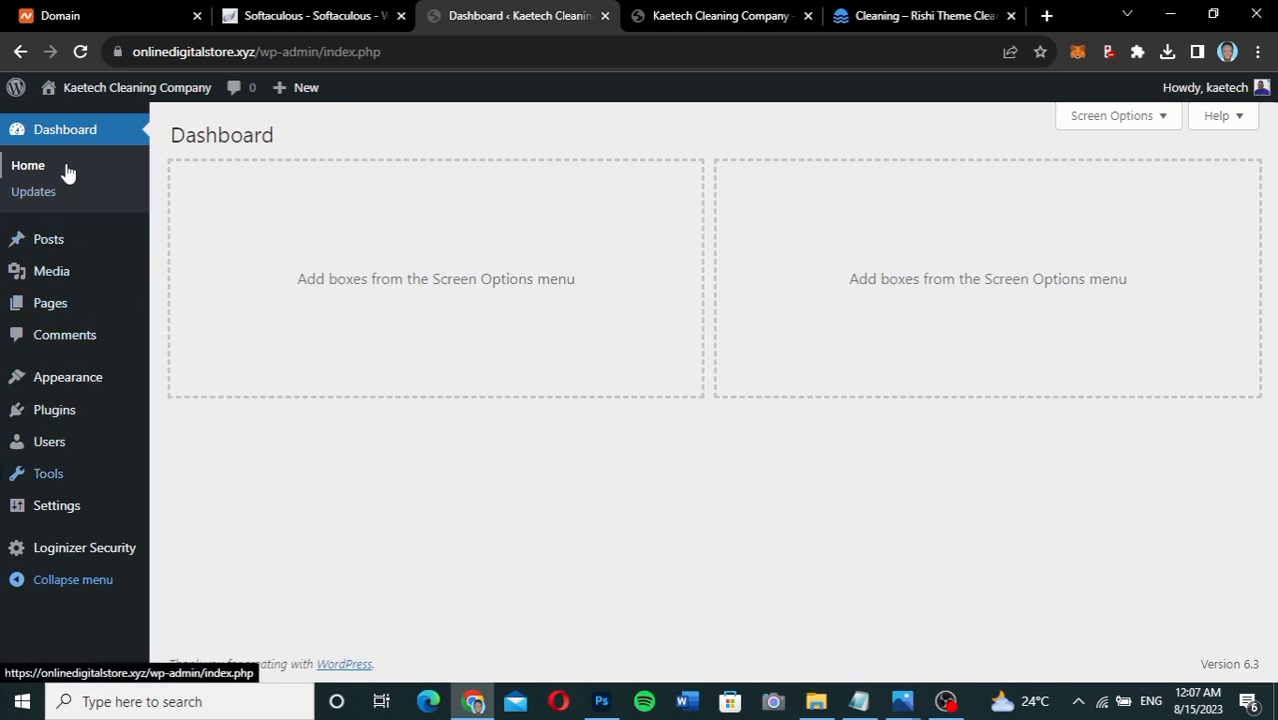
pyautogui.moveTo(70, 88)
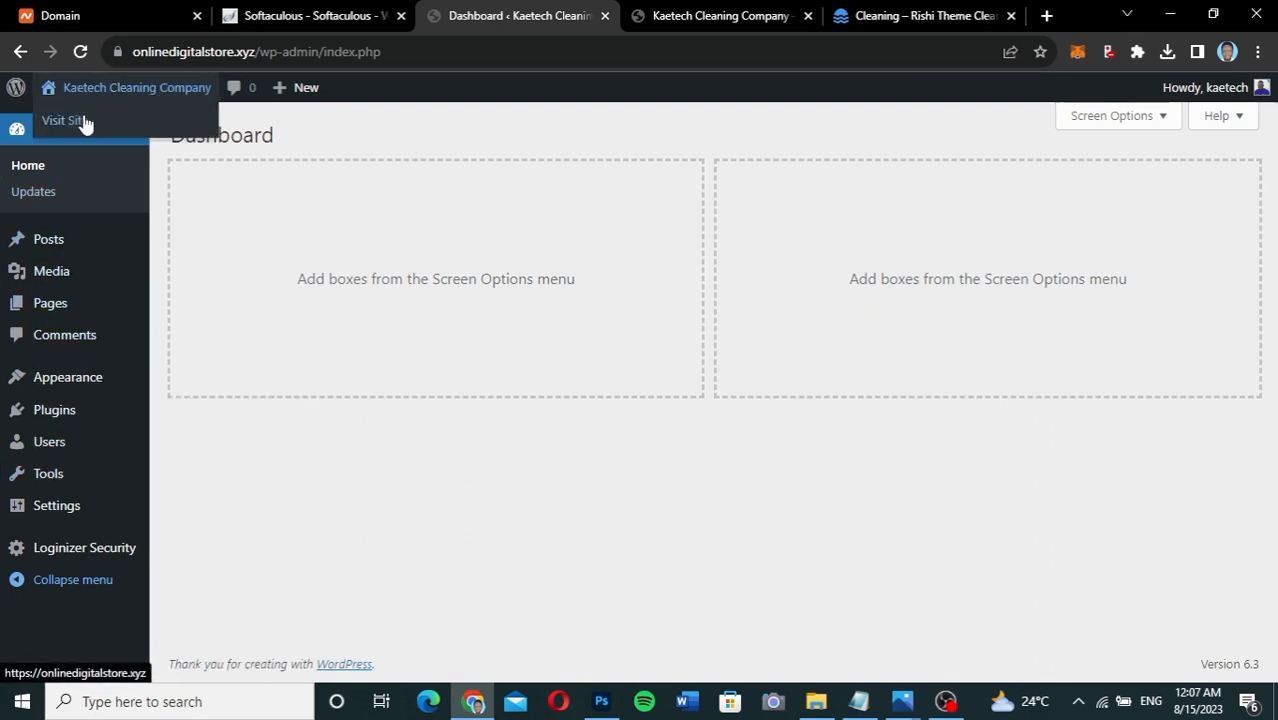
pyautogui.moveTo(309, 88)
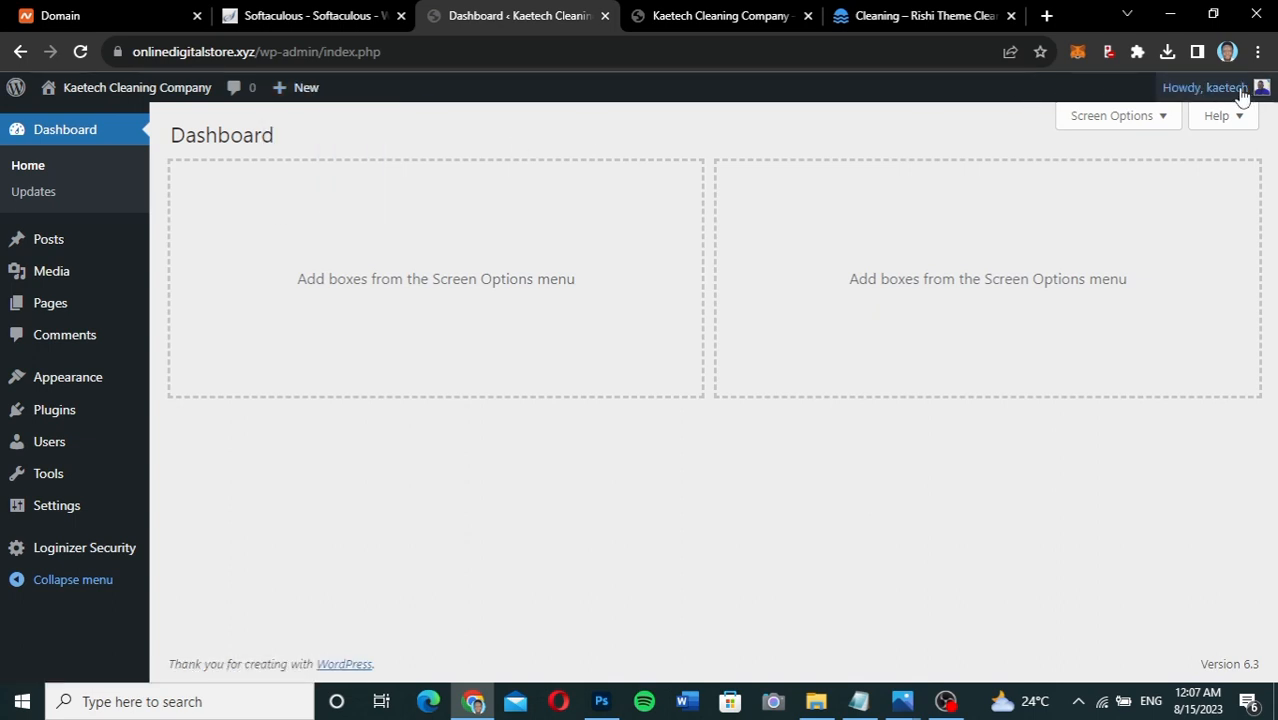
pyautogui.moveTo(1238, 88)
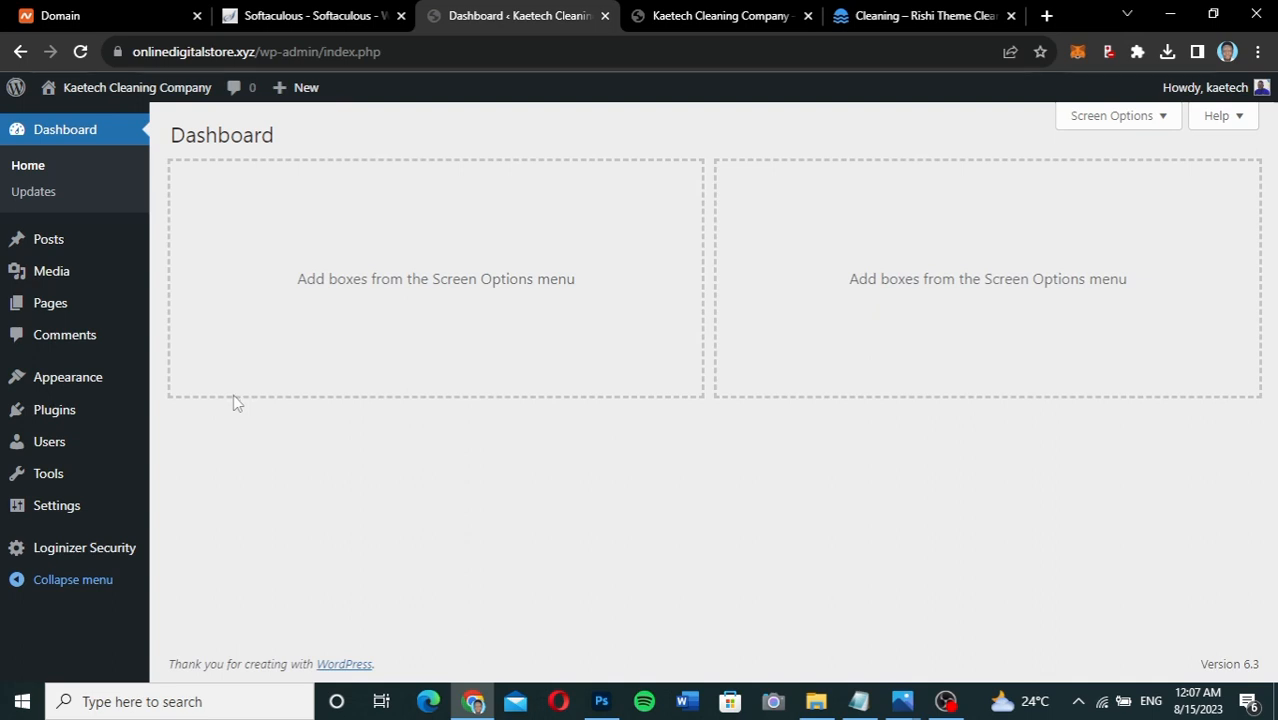
# Scroll through the Cleaning – Rishi Theme demo homepage, then start a new browser tab.
pyautogui.click(907, 17)
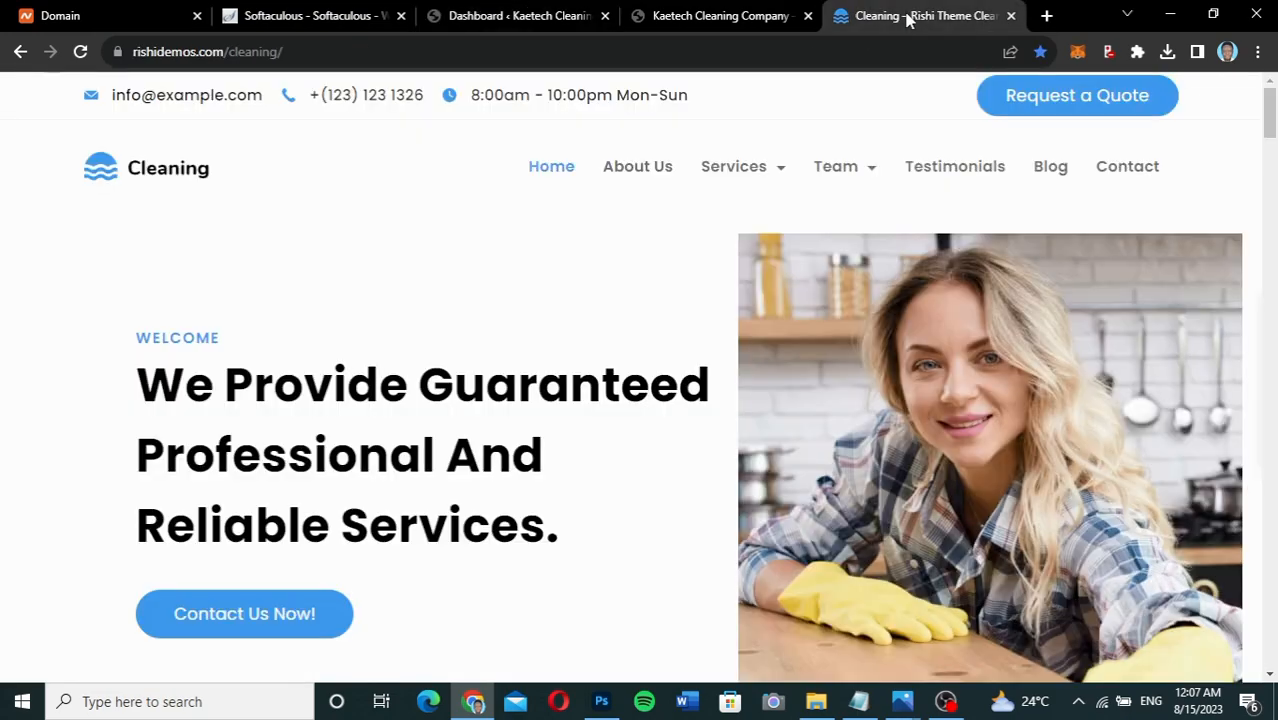
pyautogui.scroll(-10, 436, 336)
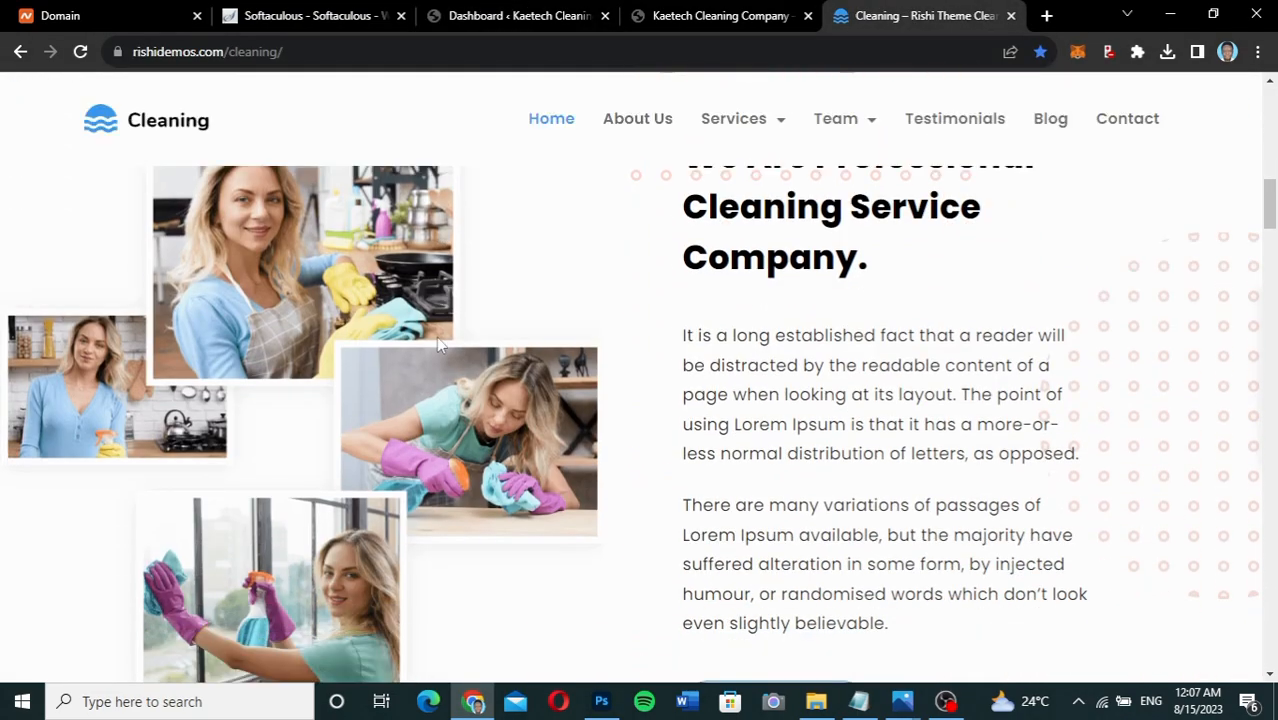
pyautogui.scroll(8, 437, 343)
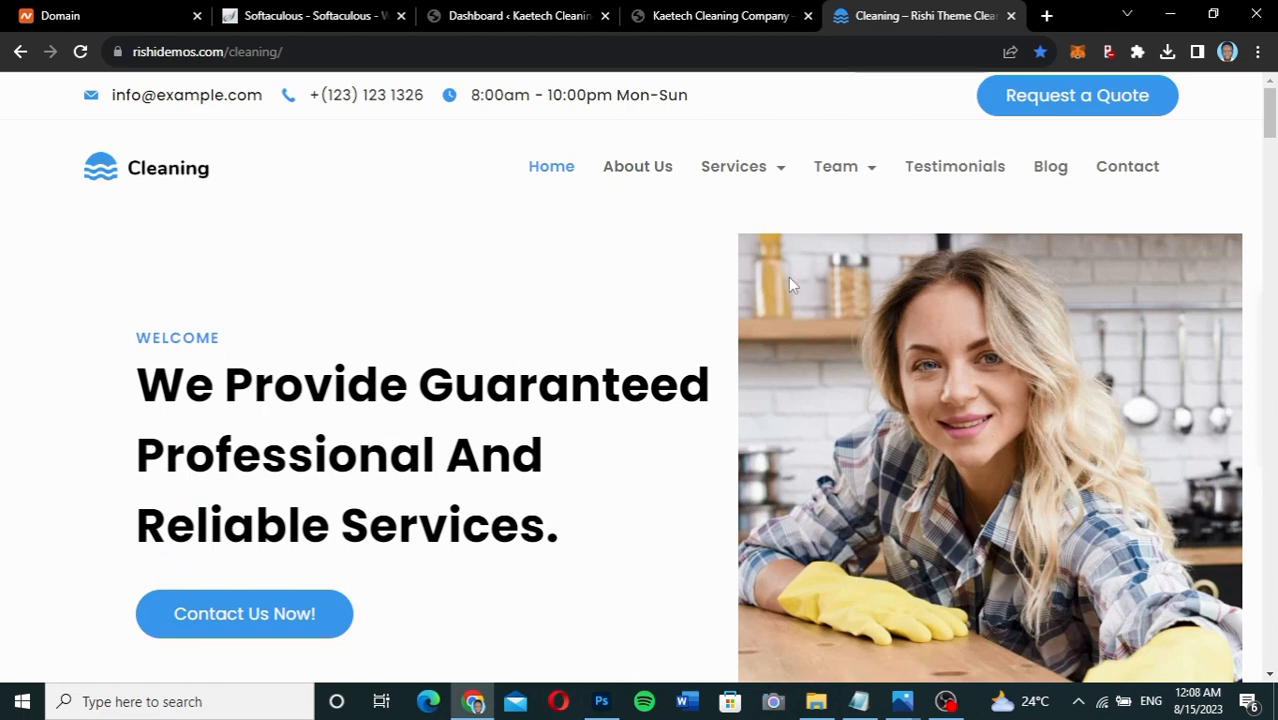
pyautogui.click(1047, 18)
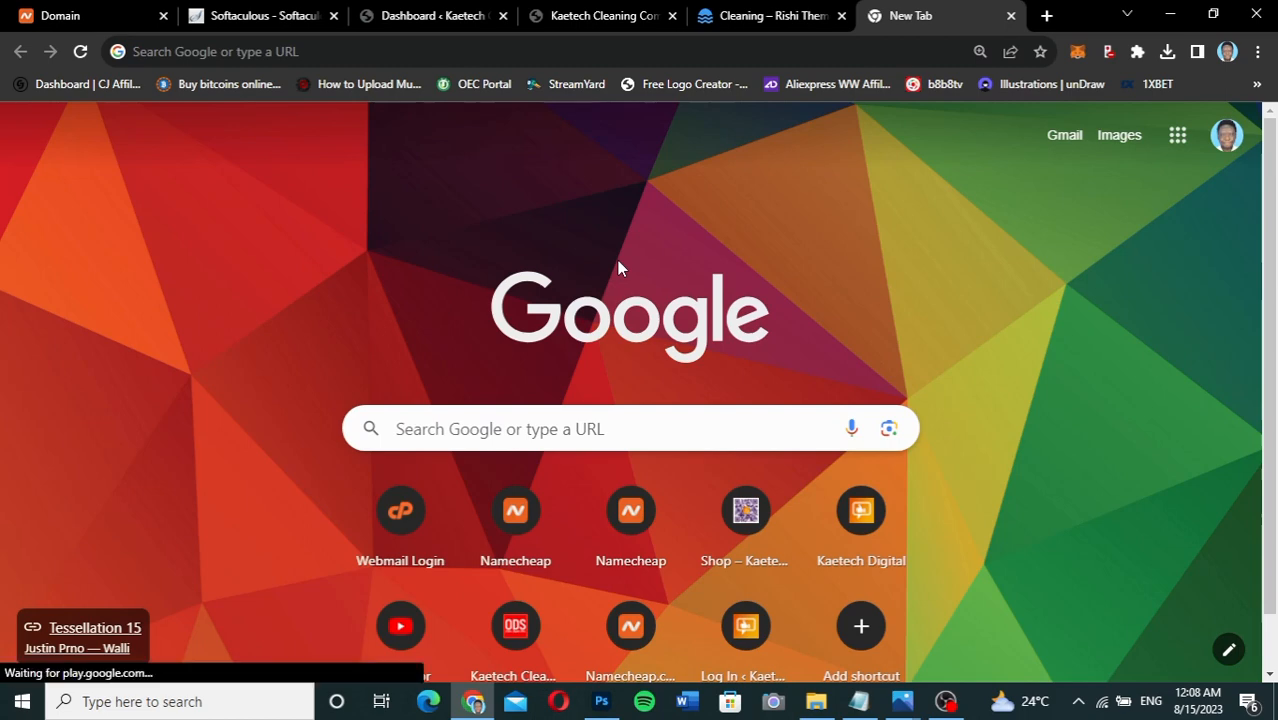
# Go to kaetechdigital.com/rishitheme and open the Download Rishi for Free form.
pyautogui.click(530, 52)
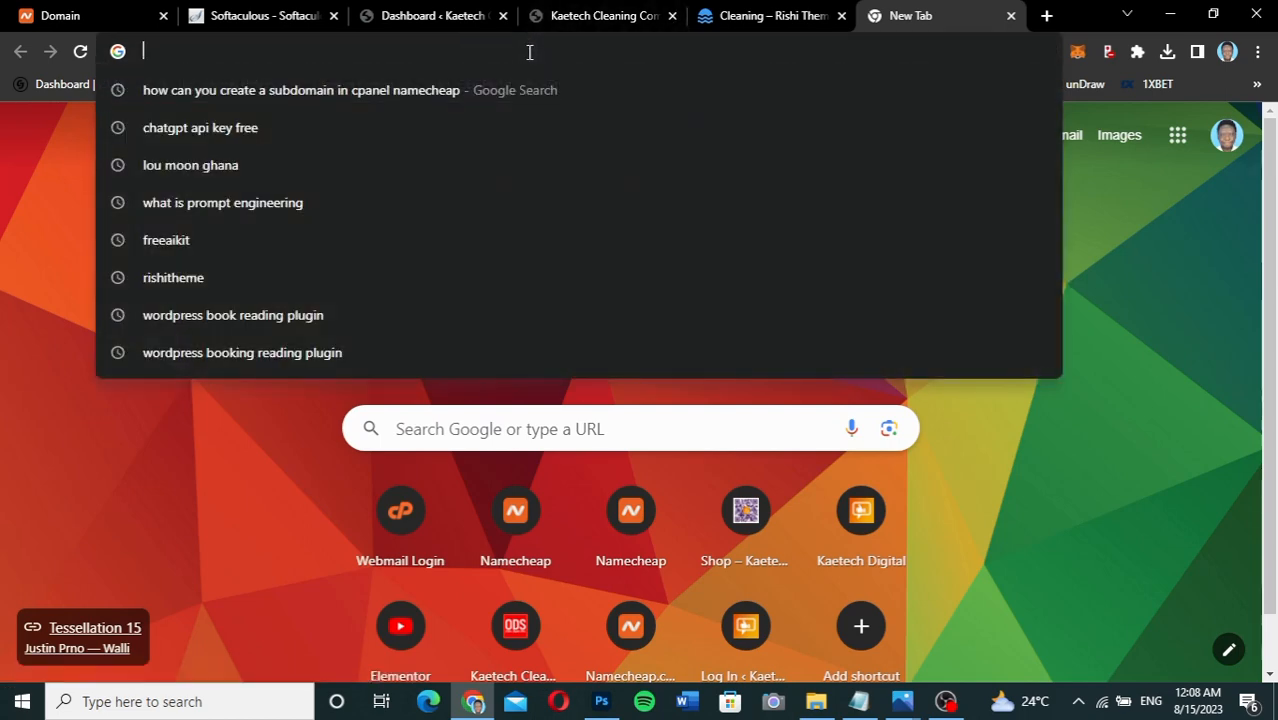
pyautogui.write('kaet')
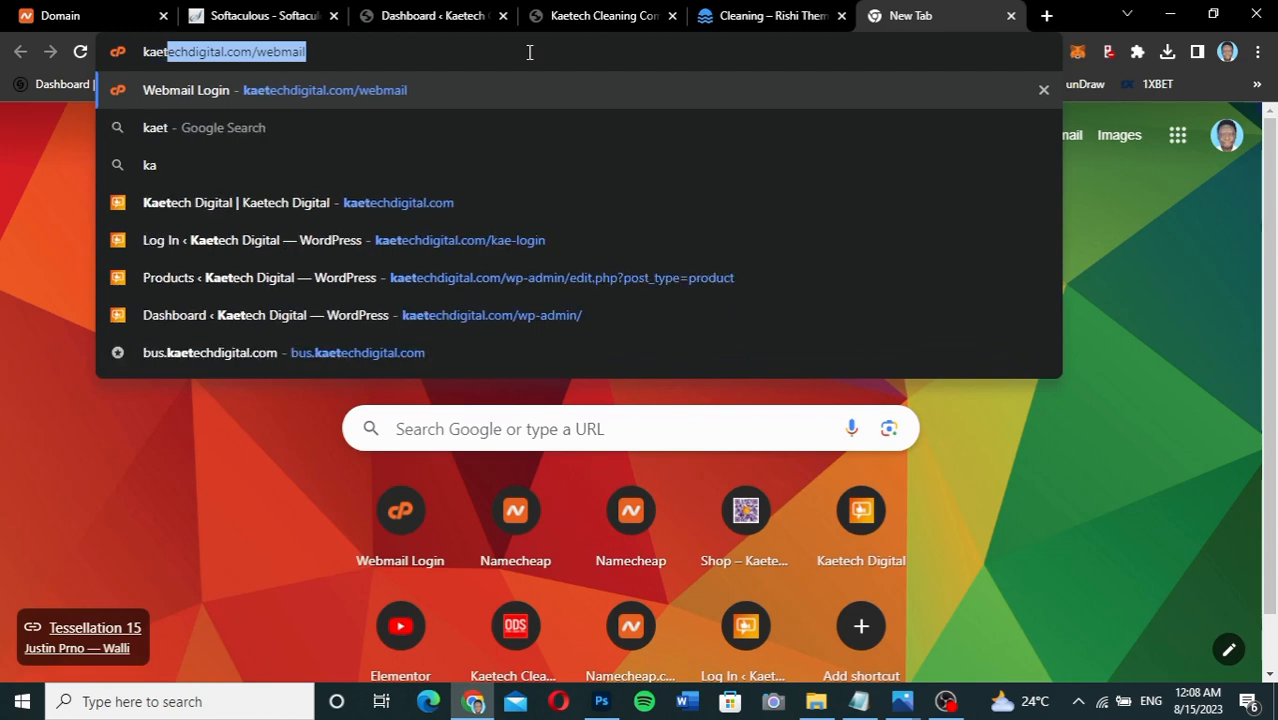
pyautogui.write('echdigital')
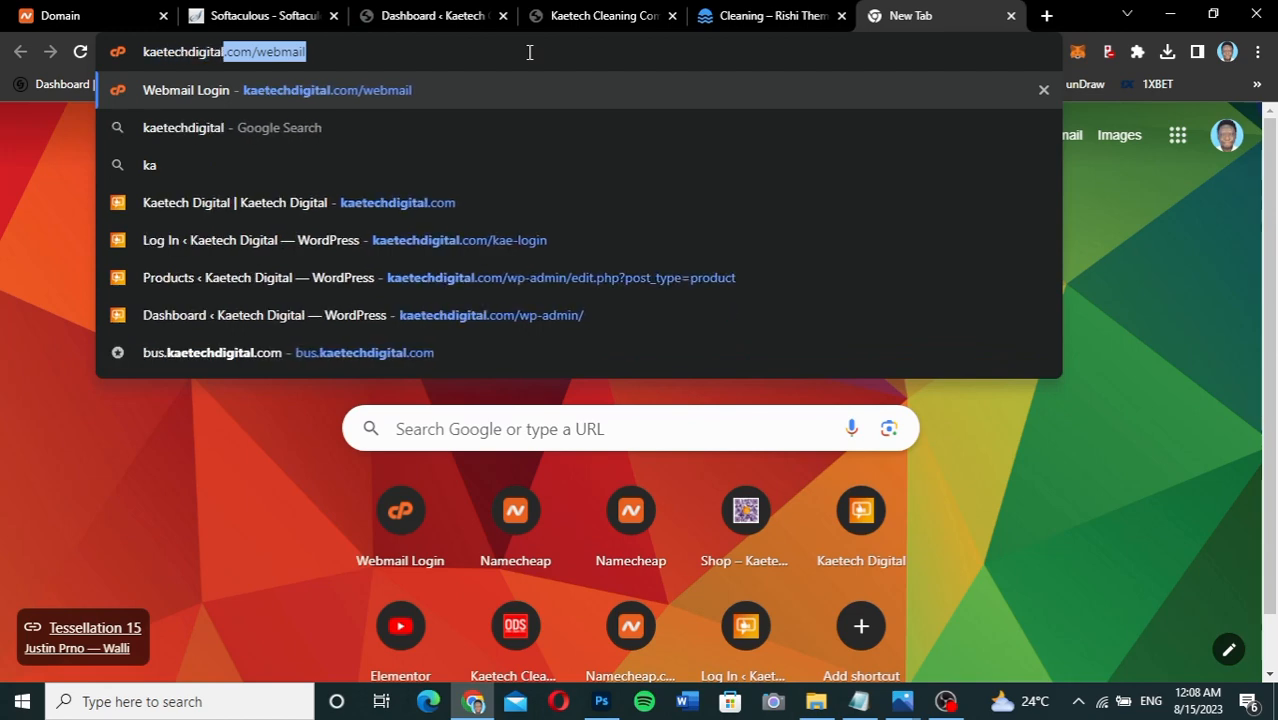
pyautogui.write('.com/')
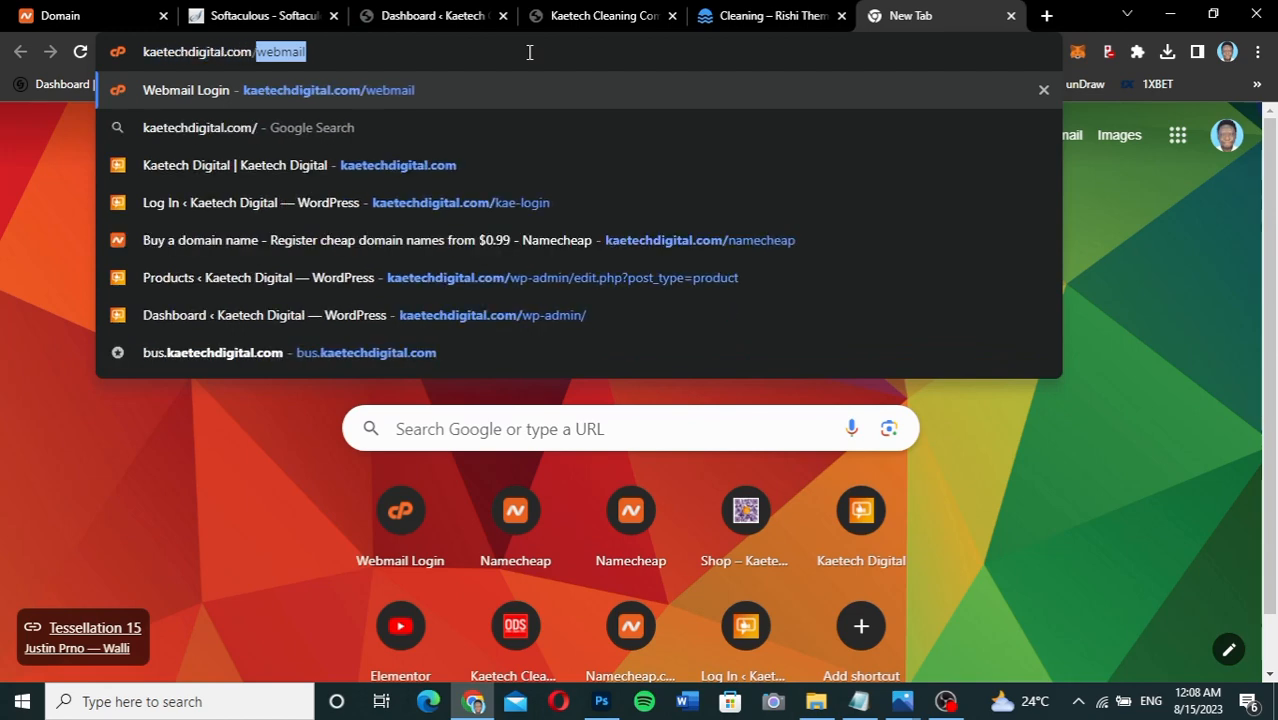
pyautogui.write('rishitheme')
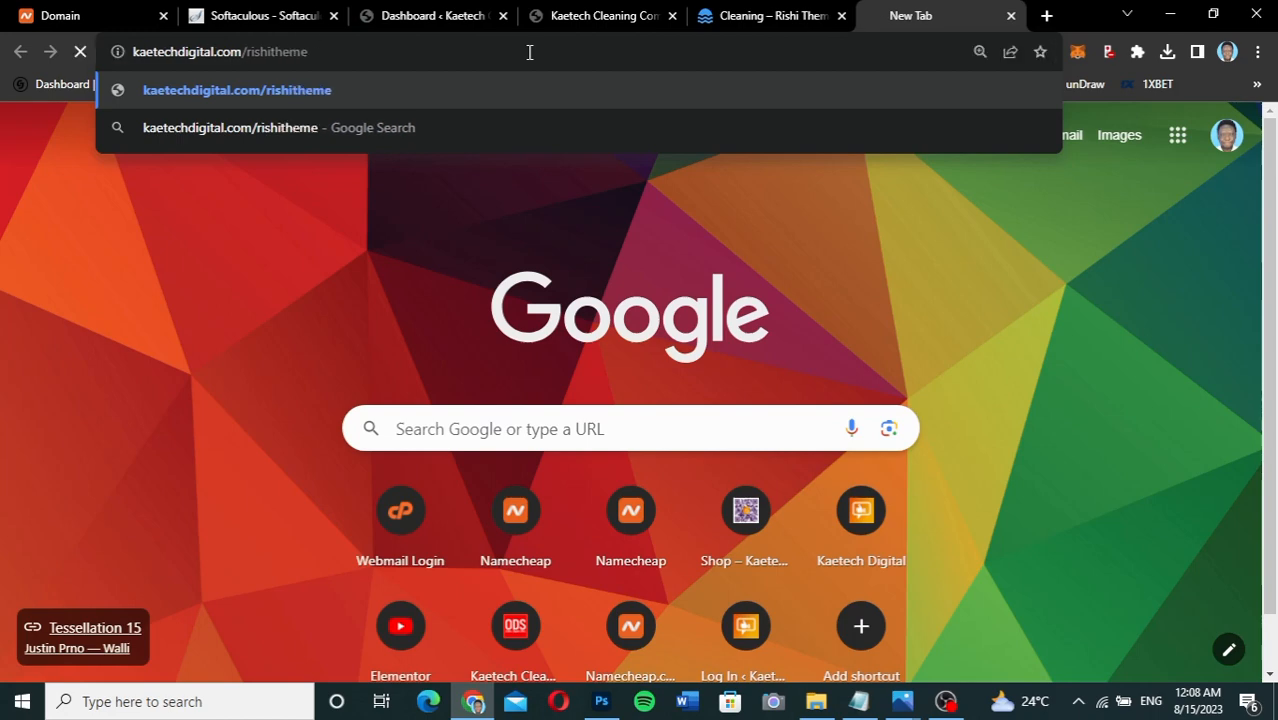
pyautogui.press('Return')
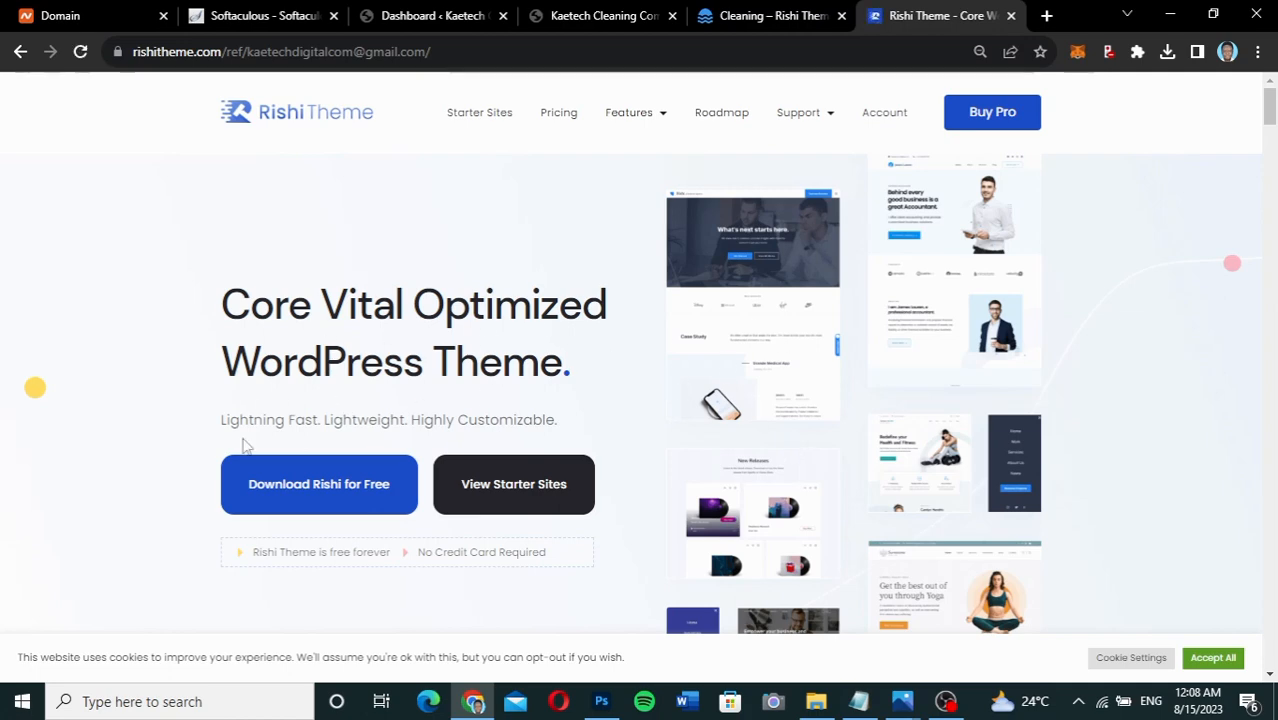
pyautogui.click(322, 482)
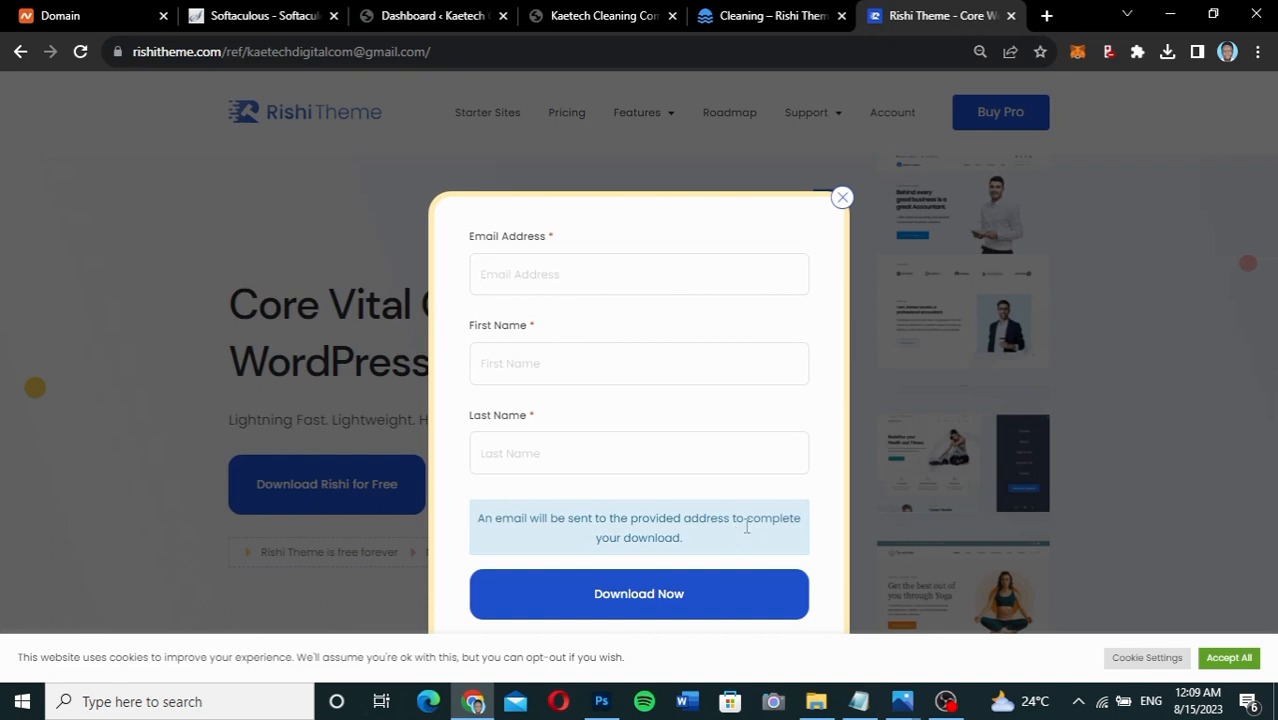
# Submit the Rishi download form with saved contact details, then open a window under the other Chrome profile.
pyautogui.click(575, 276)
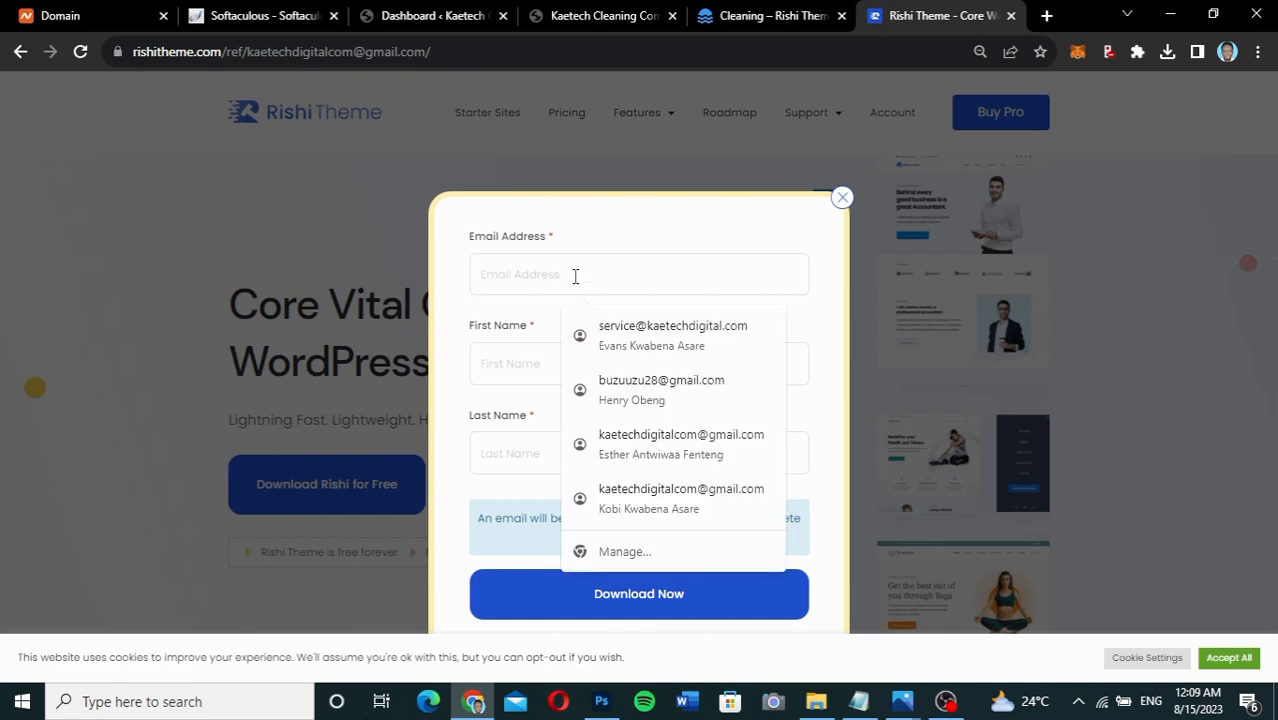
pyautogui.click(650, 448)
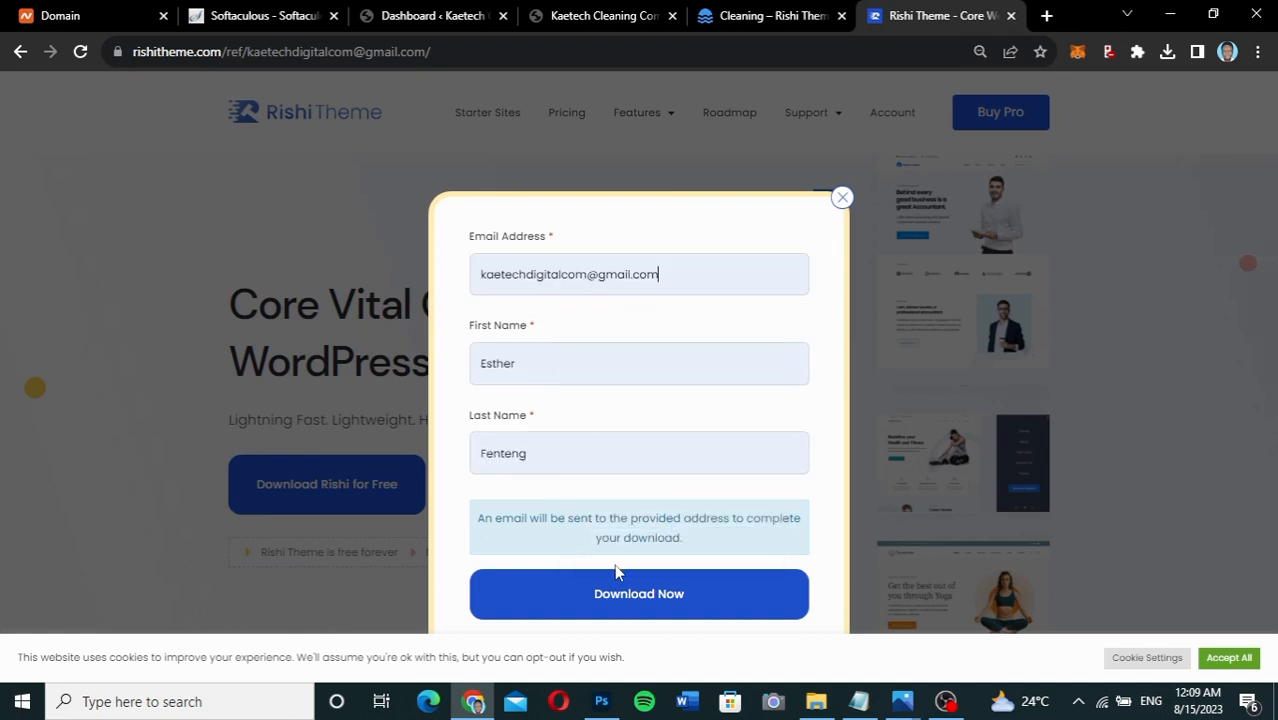
pyautogui.click(626, 597)
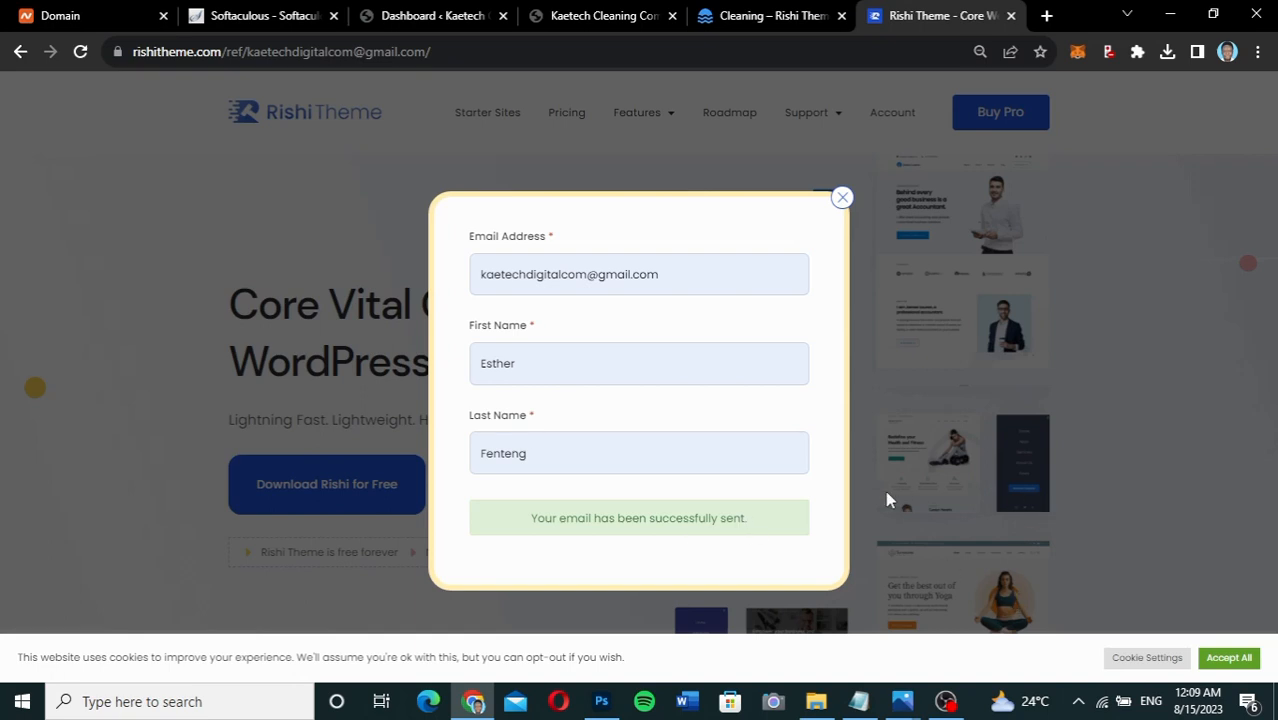
pyautogui.click(1227, 52)
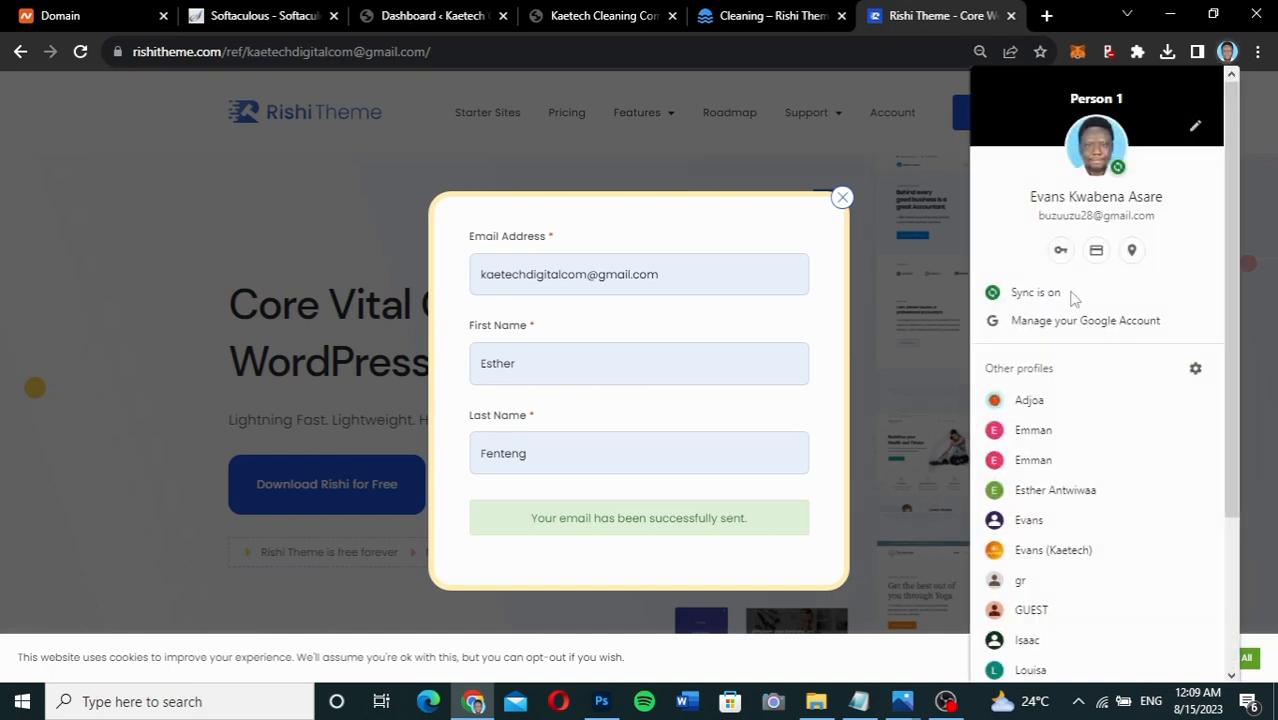
pyautogui.click(1050, 550)
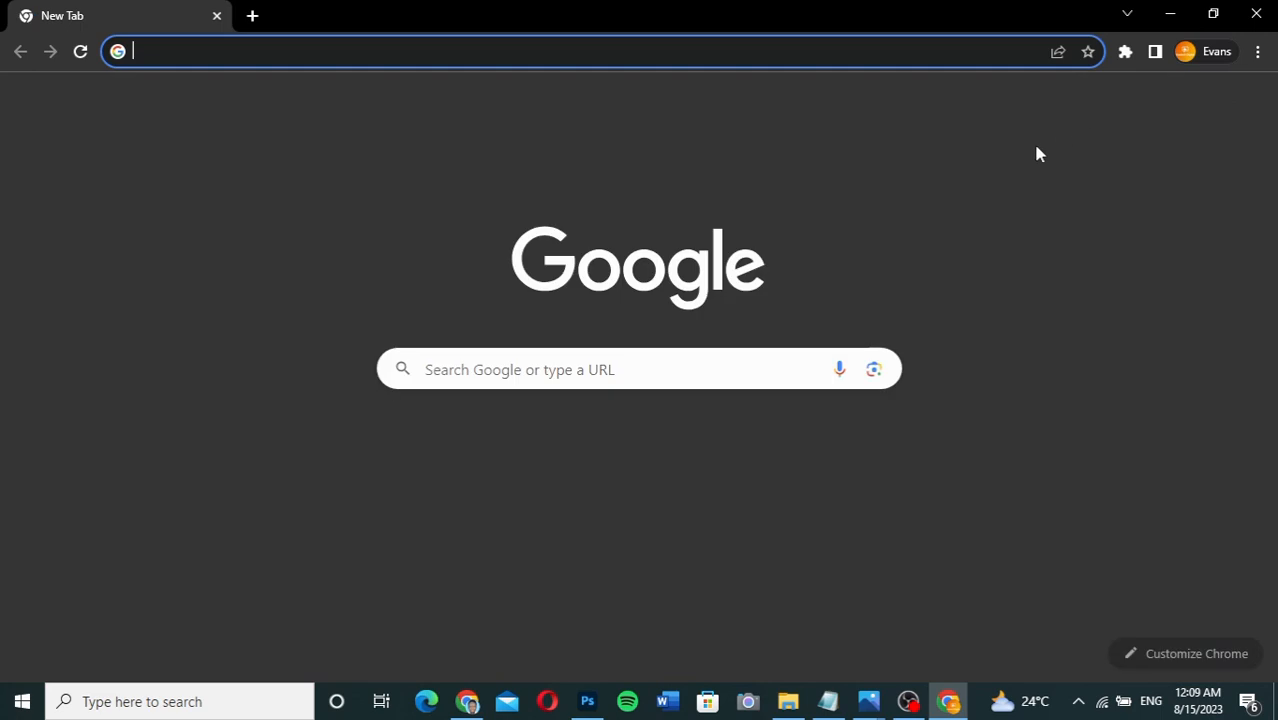
# Open the 'Confirm your free download.' email, follow its verification link, and return to Gmail.
pyautogui.click(1096, 103)
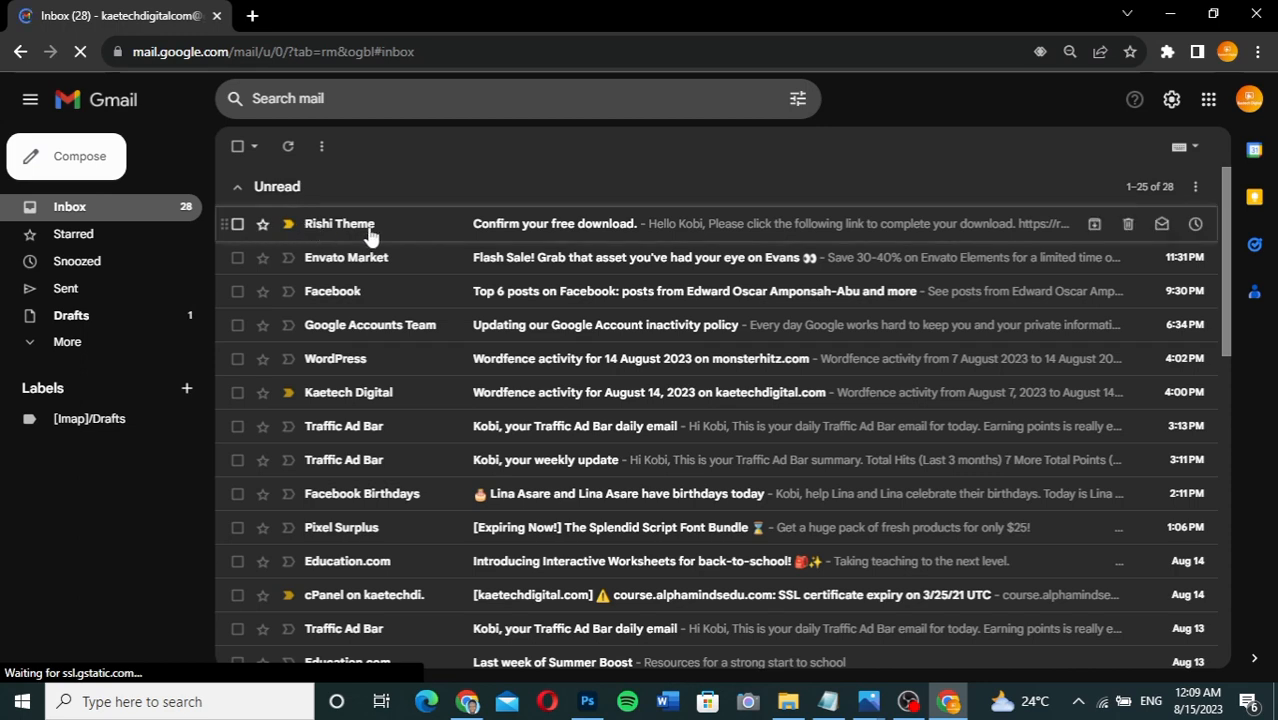
pyautogui.click(628, 224)
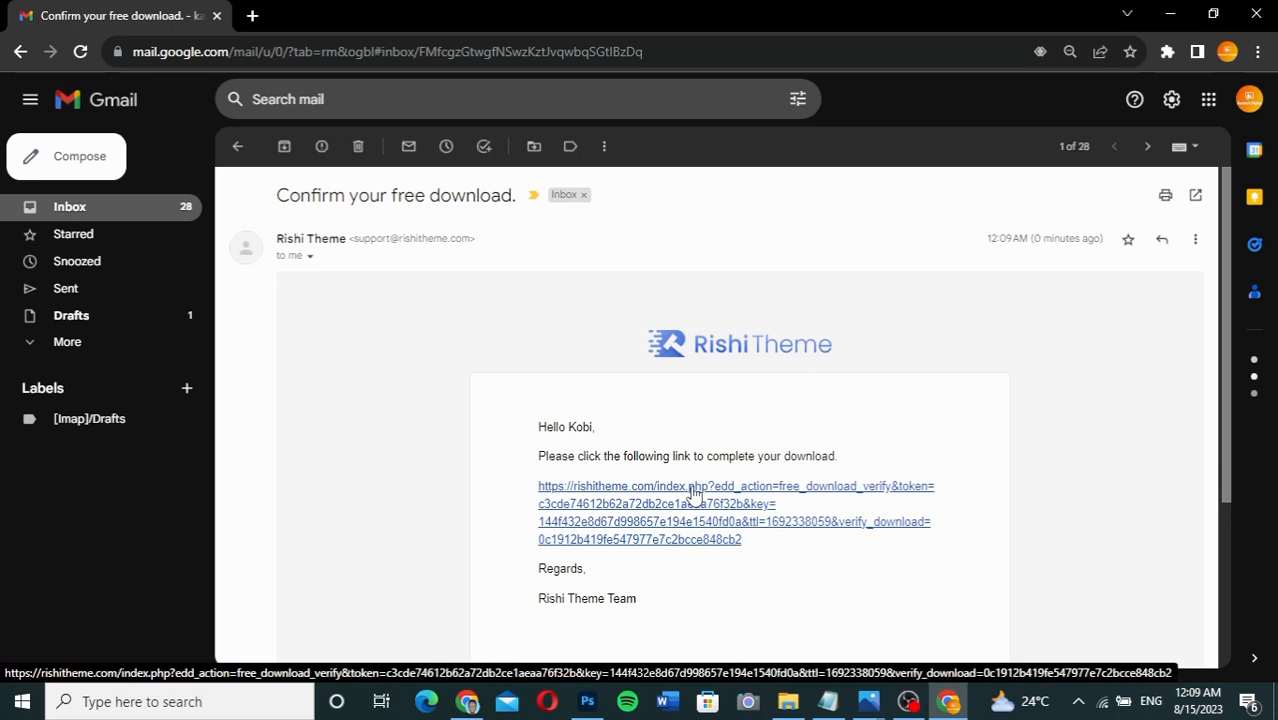
pyautogui.click(694, 490)
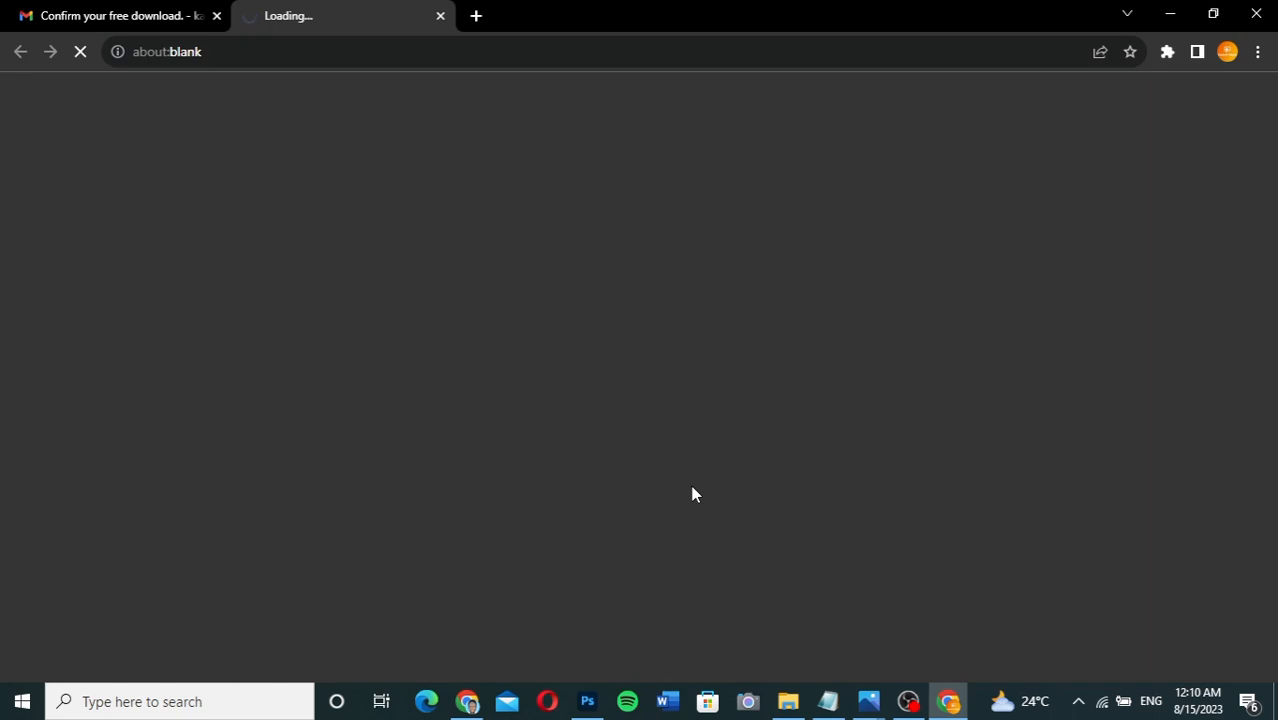
pyautogui.scroll(-2, 690, 490)
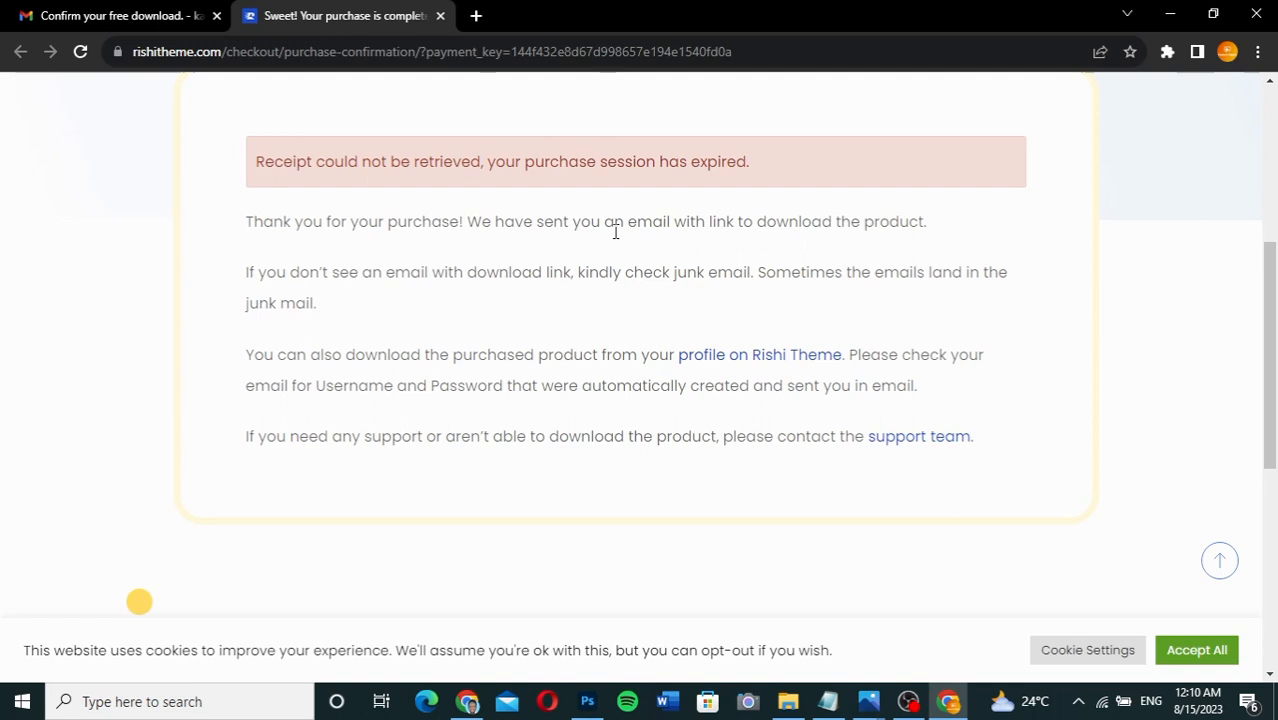
pyautogui.scroll(1, 615, 232)
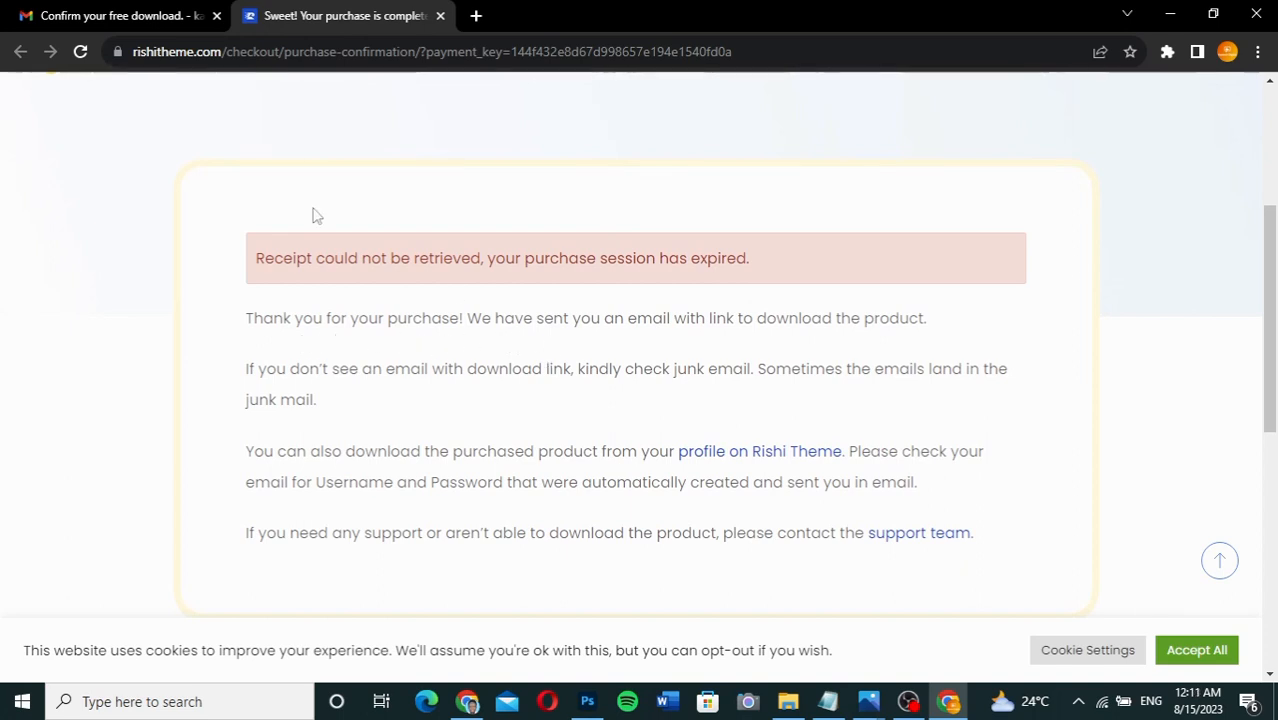
pyautogui.click(133, 20)
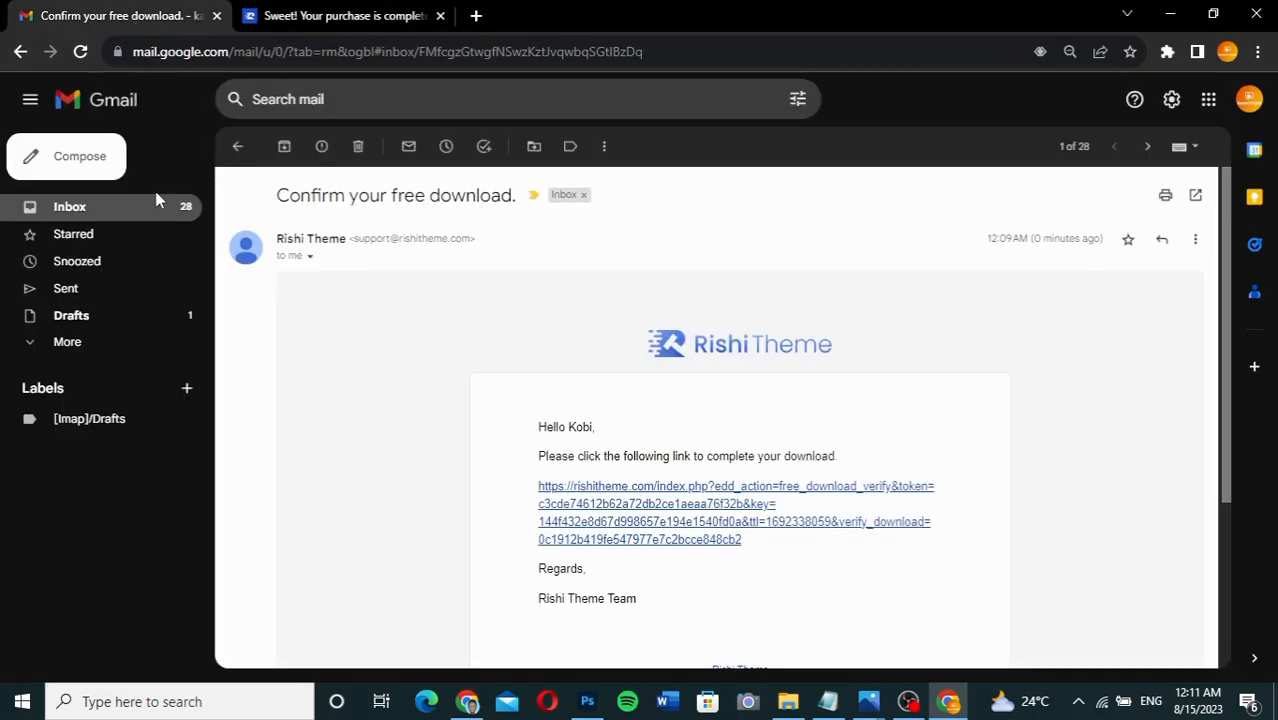
# Open the 'Purchase Receipt for Rishi Theme!' email and download rishi_1.2.2.zip.
pyautogui.click(143, 214)
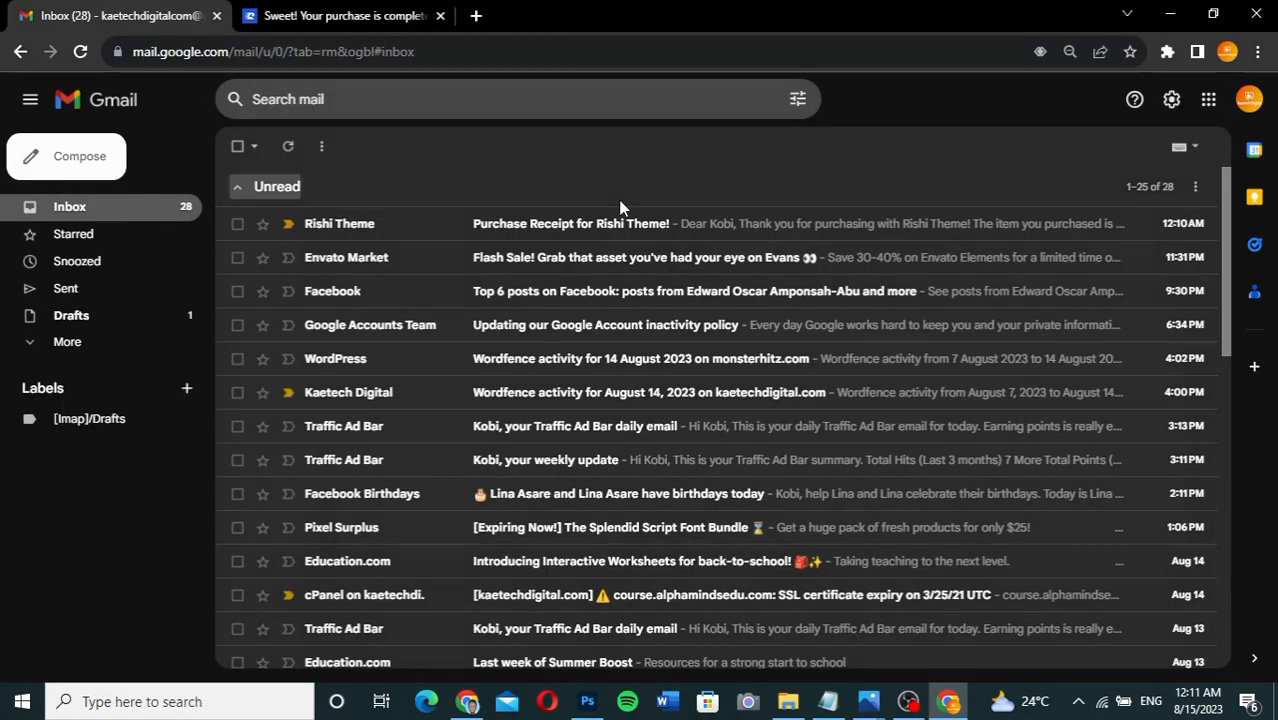
pyautogui.click(590, 228)
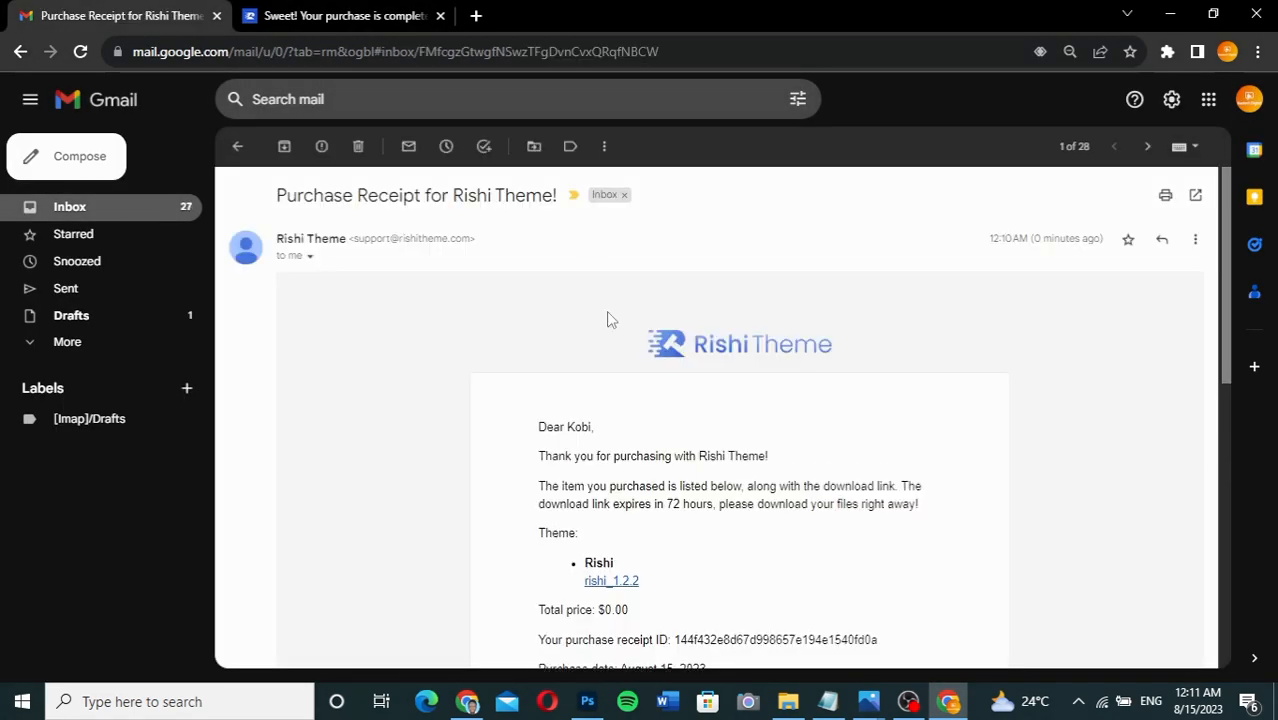
pyautogui.scroll(-2, 688, 452)
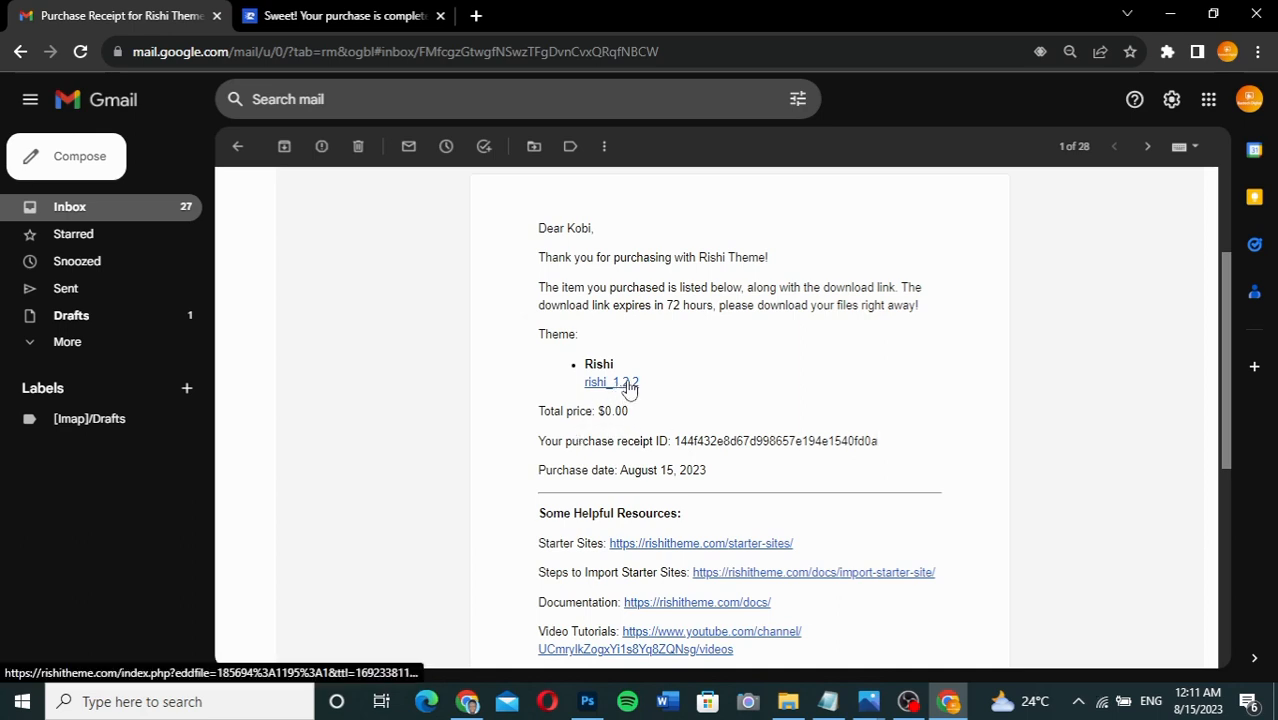
pyautogui.click(626, 385)
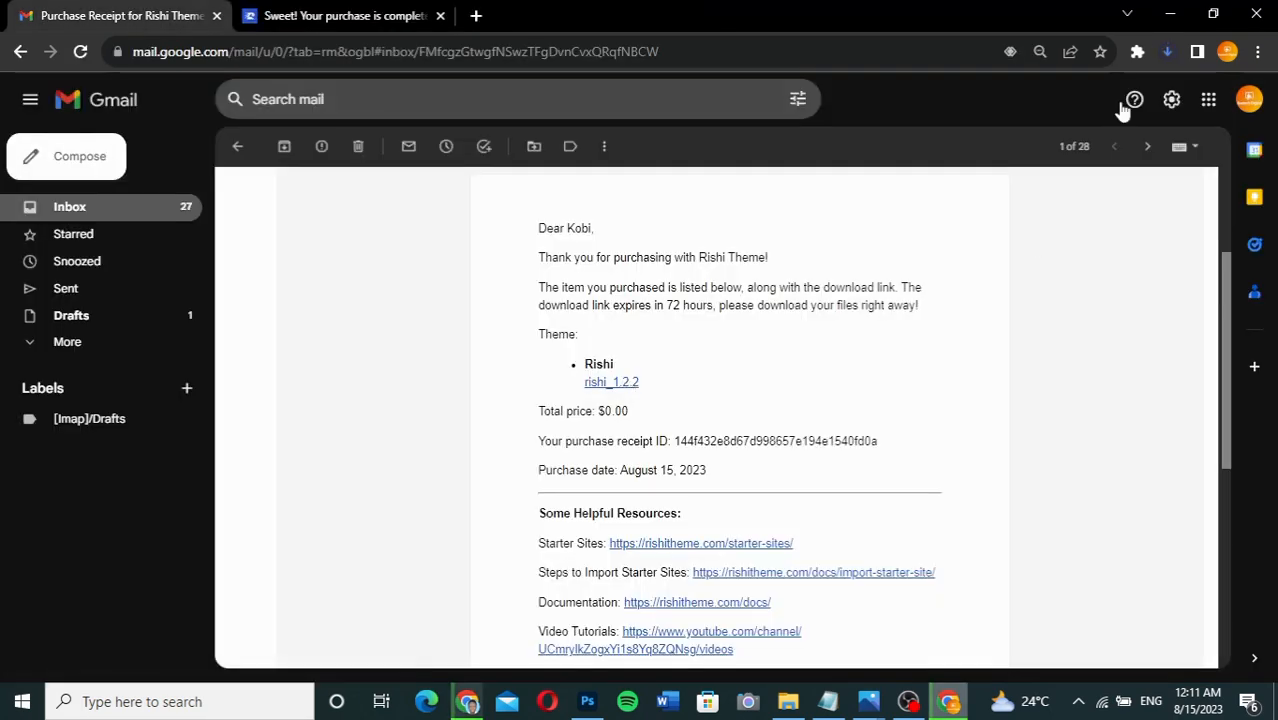
# Check the rishi_1.2.2.zip download progress and switch to the Rishi Theme site window.
pyautogui.click(1168, 53)
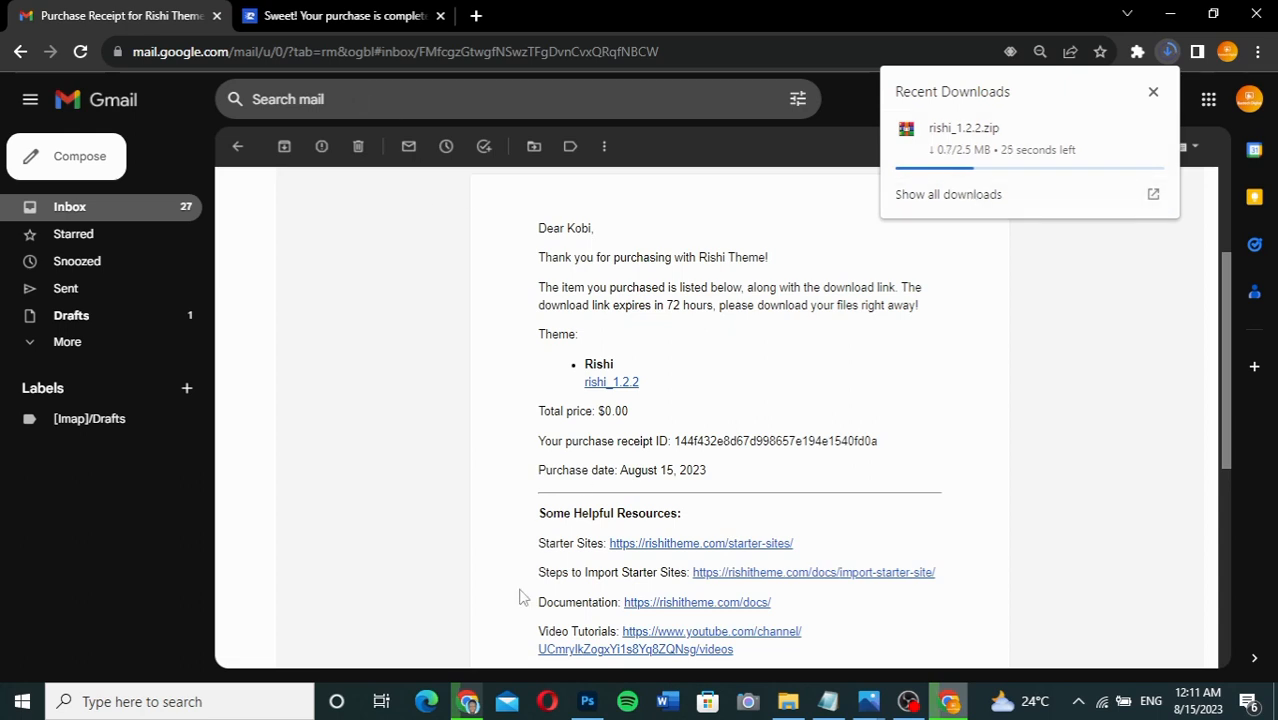
pyautogui.moveTo(470, 700)
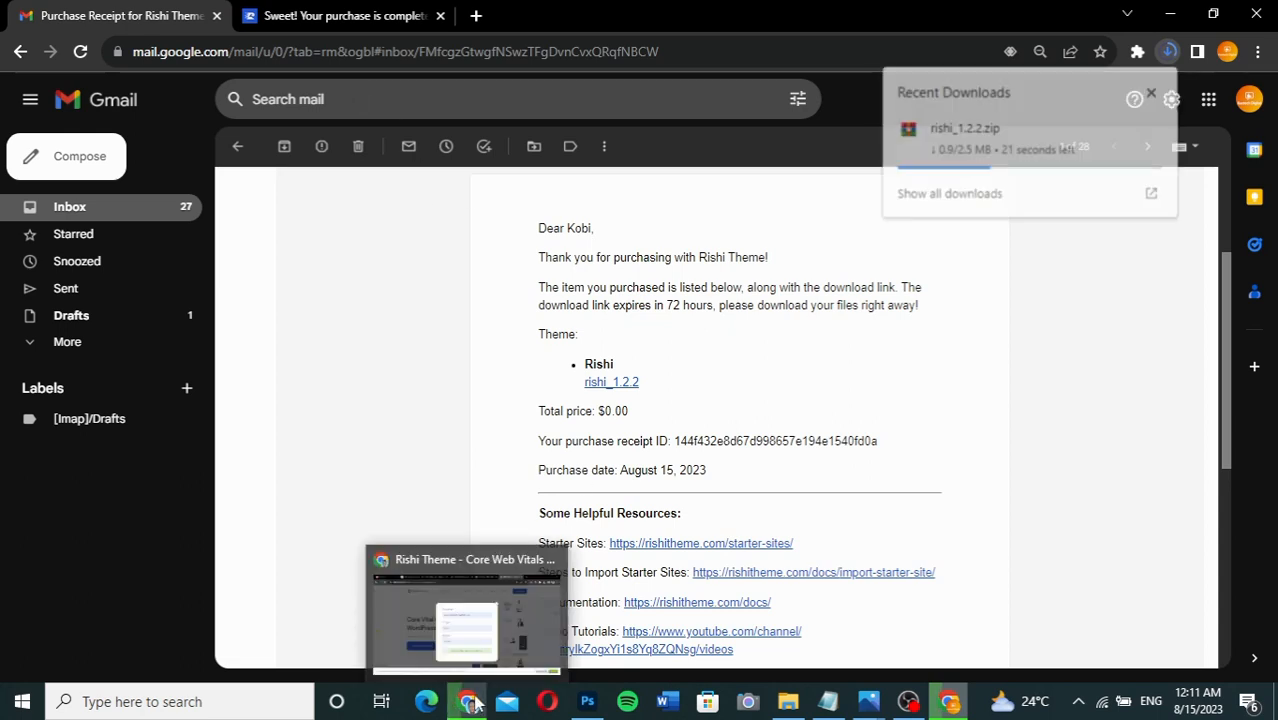
pyautogui.click(455, 610)
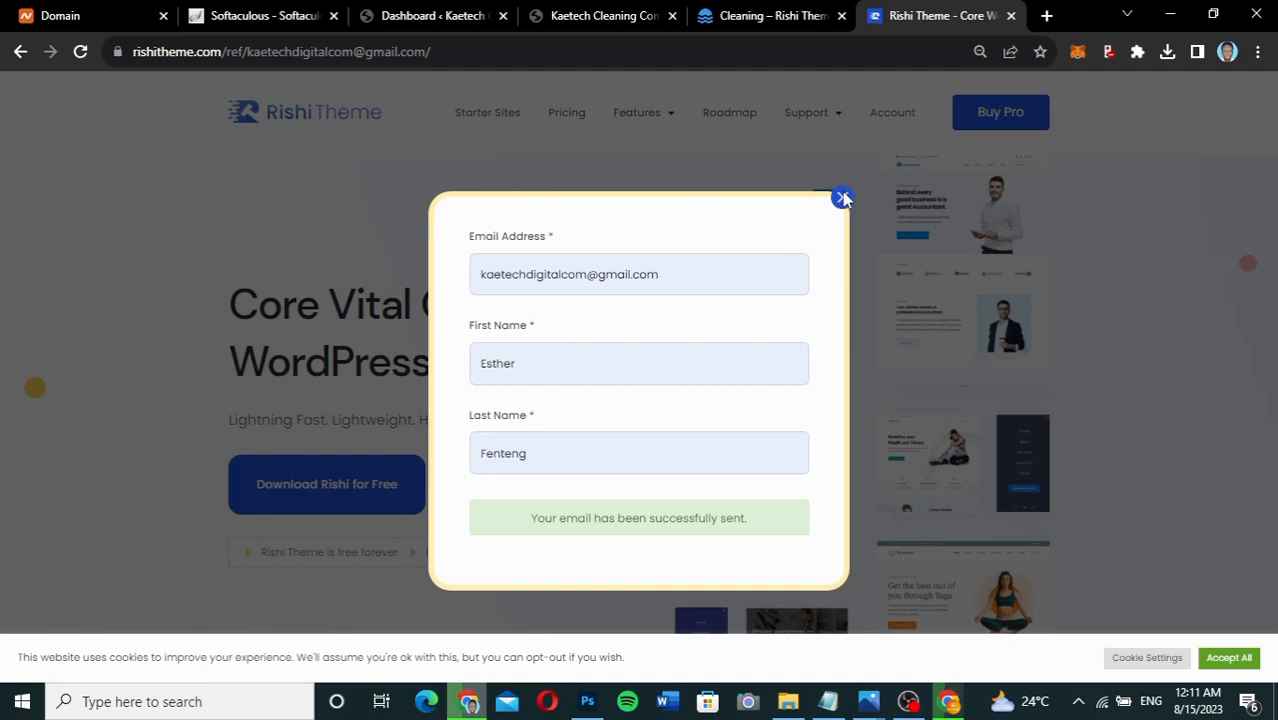
# Close the subscription popup and go to the WordPress installed Themes page.
pyautogui.click(842, 197)
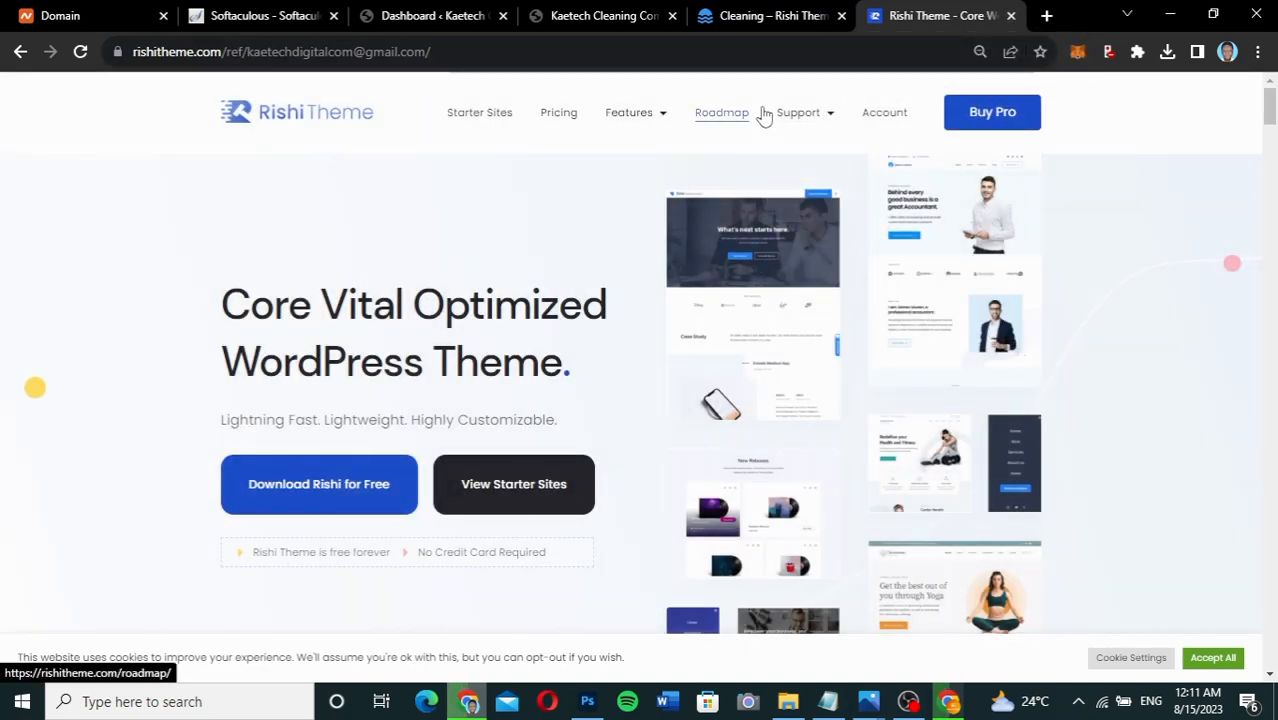
pyautogui.click(405, 20)
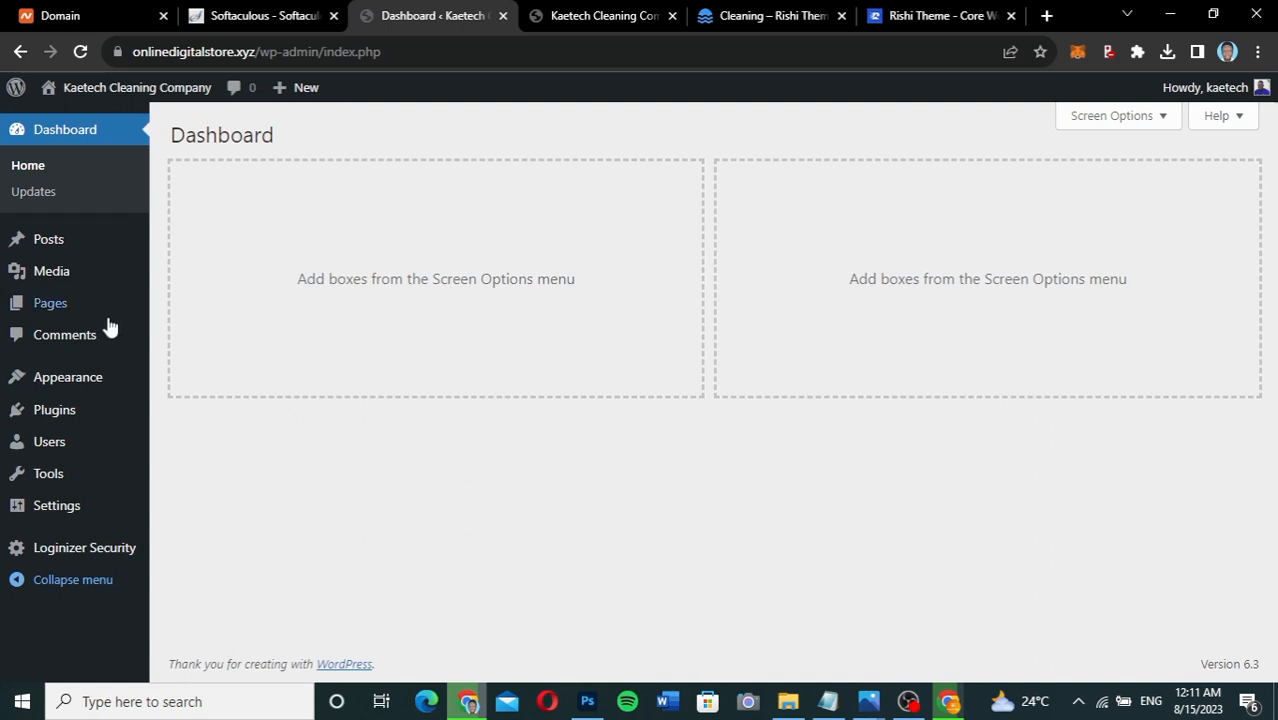
pyautogui.moveTo(70, 380)
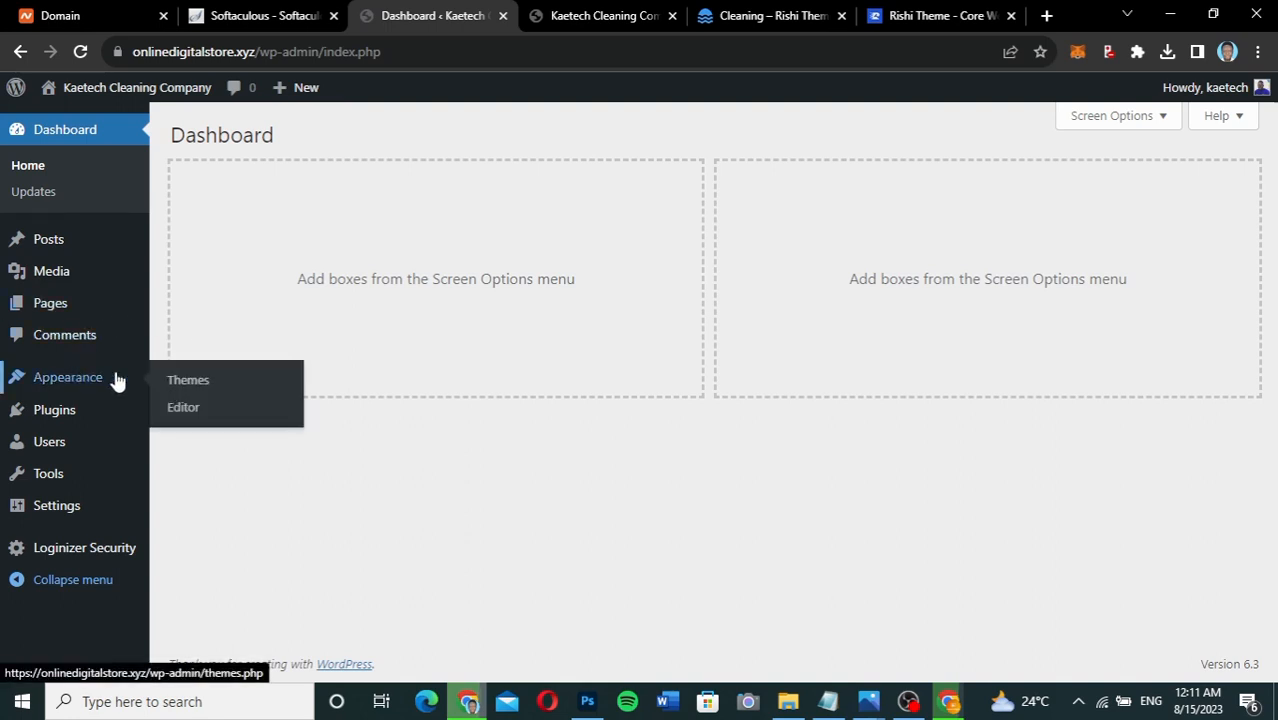
pyautogui.click(186, 380)
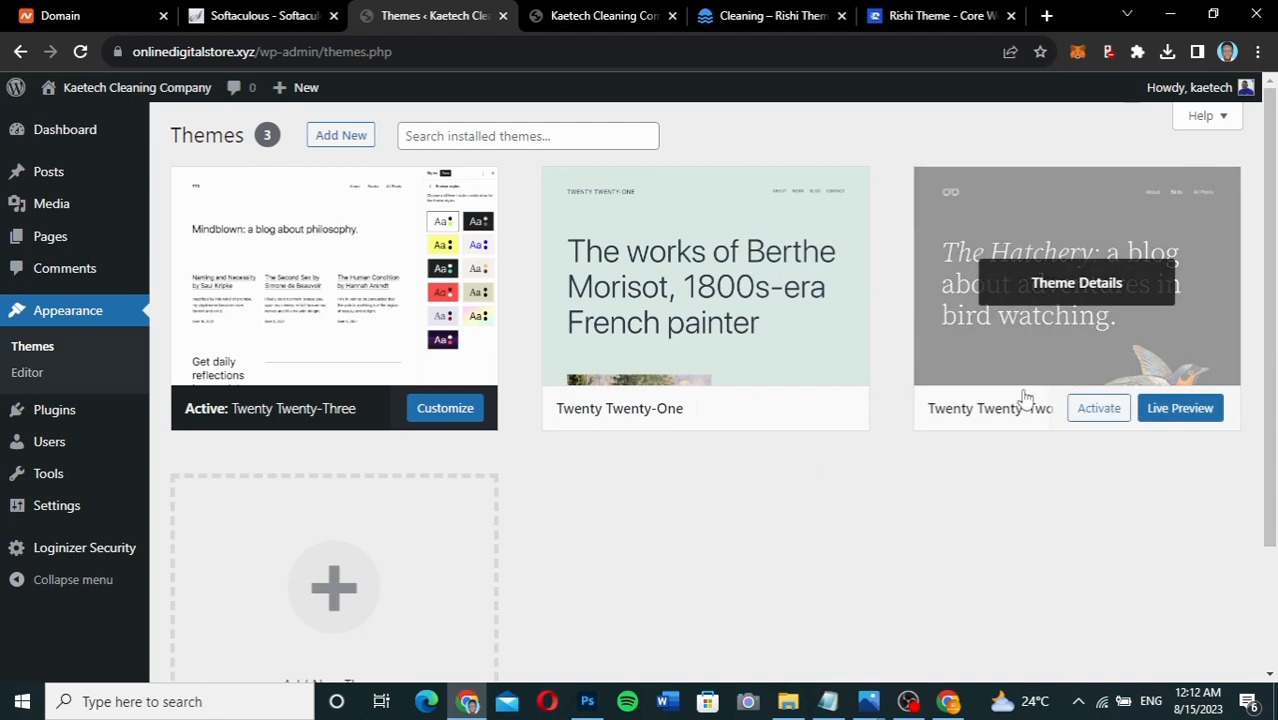
# Delete the Twenty Twenty-Two and Twenty Twenty-One themes, then go to Add New Themes.
pyautogui.click(1044, 280)
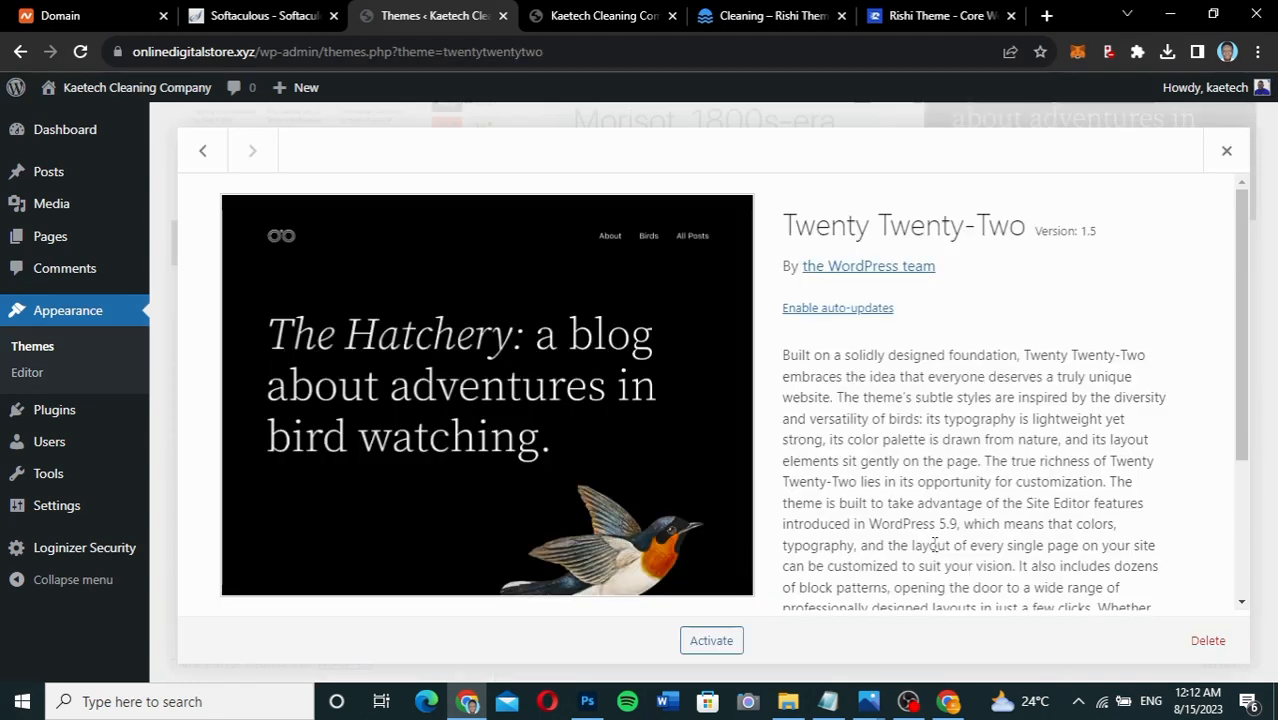
pyautogui.click(1205, 642)
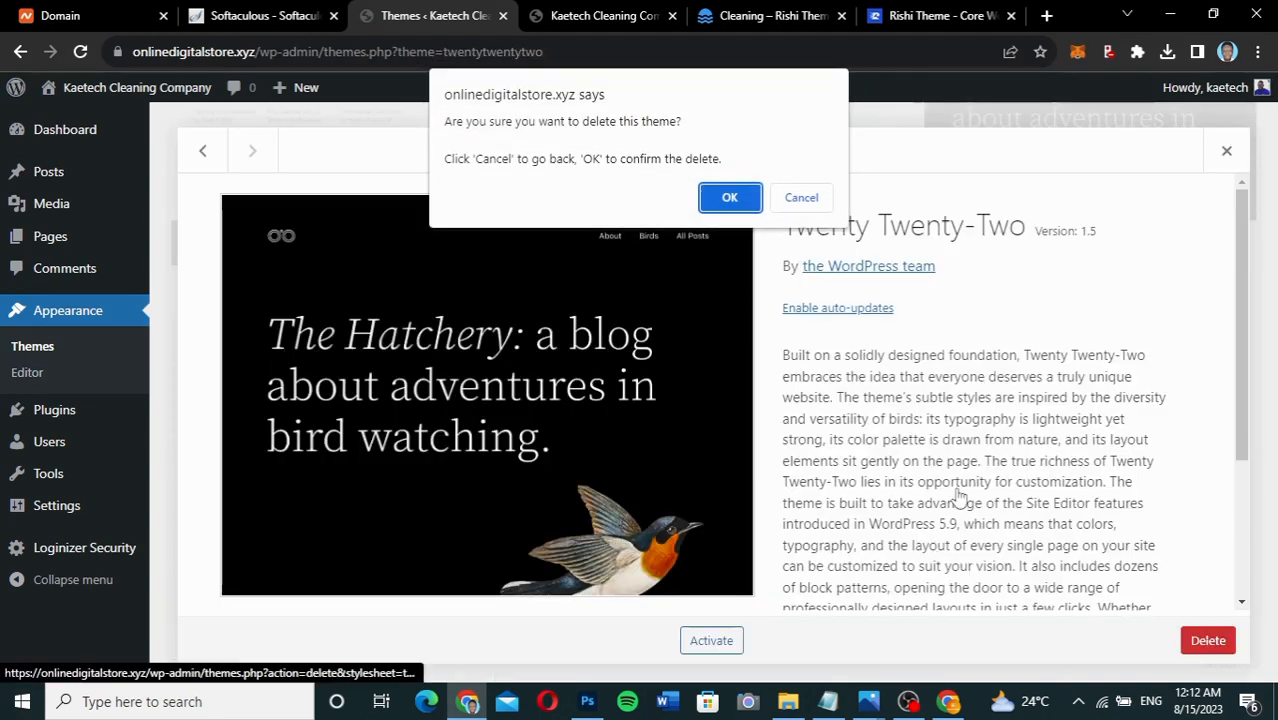
pyautogui.click(726, 186)
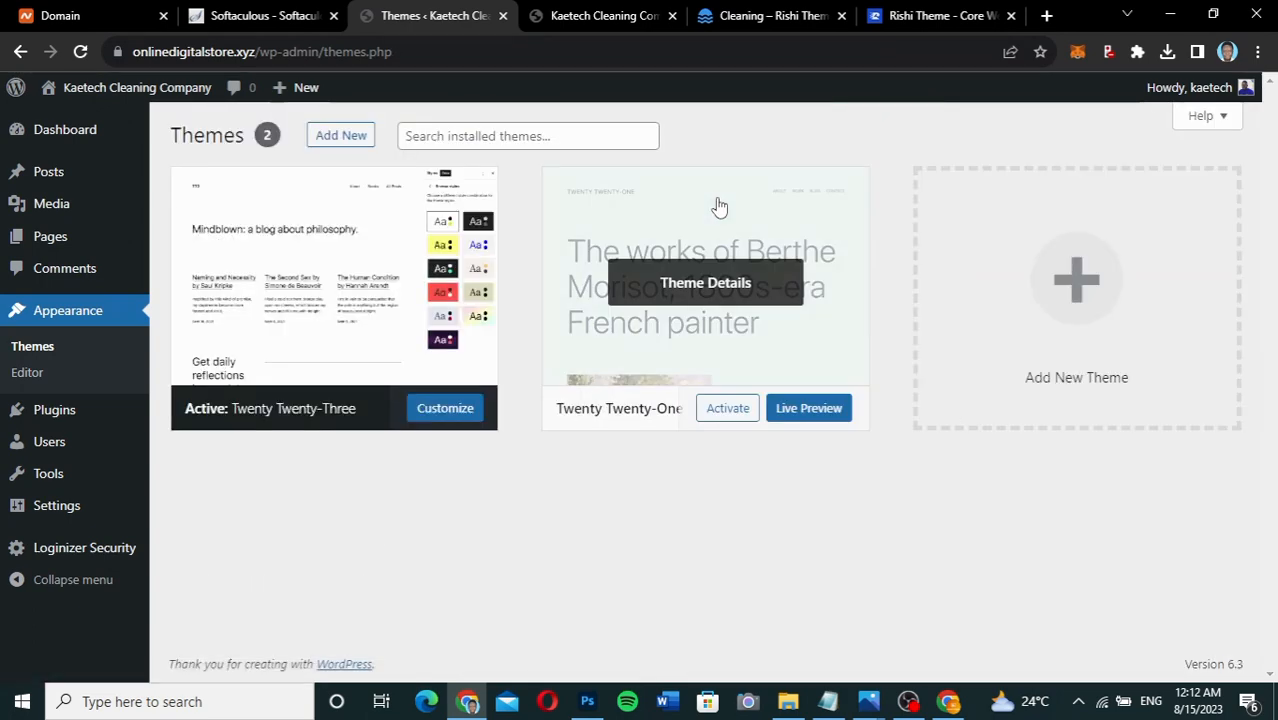
pyautogui.click(706, 284)
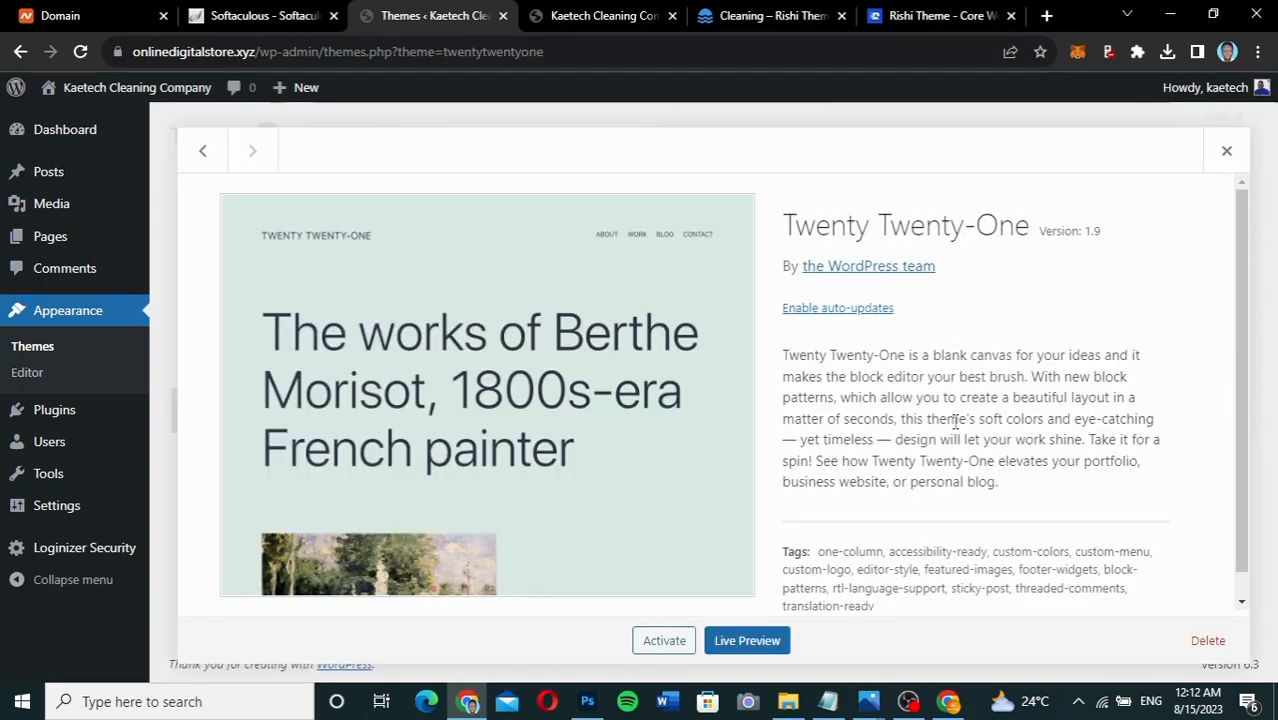
pyautogui.click(1209, 640)
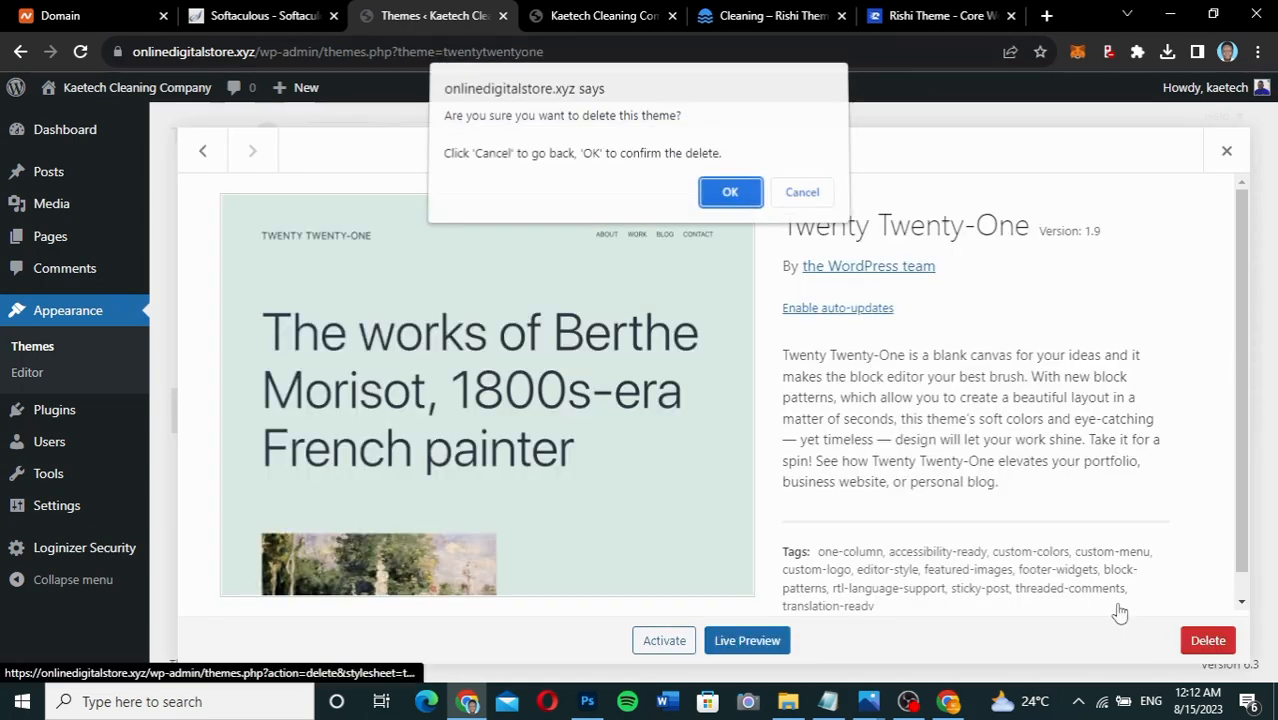
pyautogui.click(729, 198)
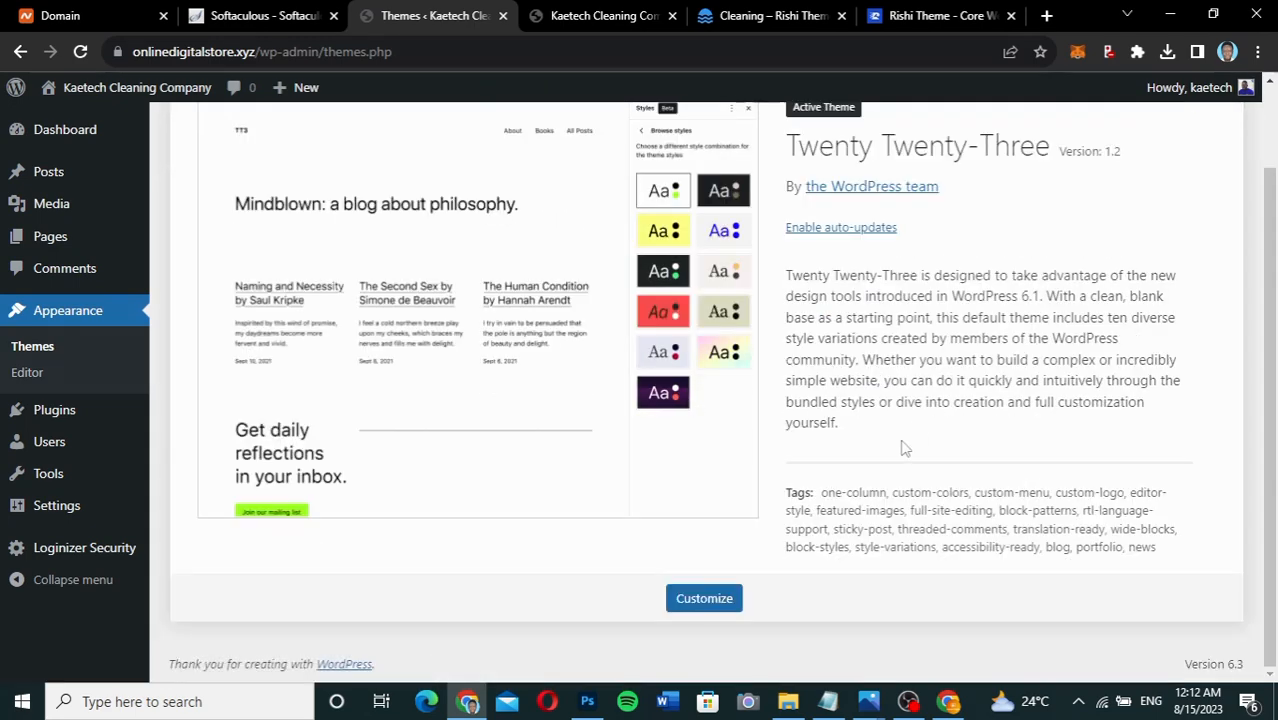
pyautogui.scroll(1, 903, 447)
pyautogui.scroll(-2, 856, 503)
pyautogui.scroll(2, 856, 503)
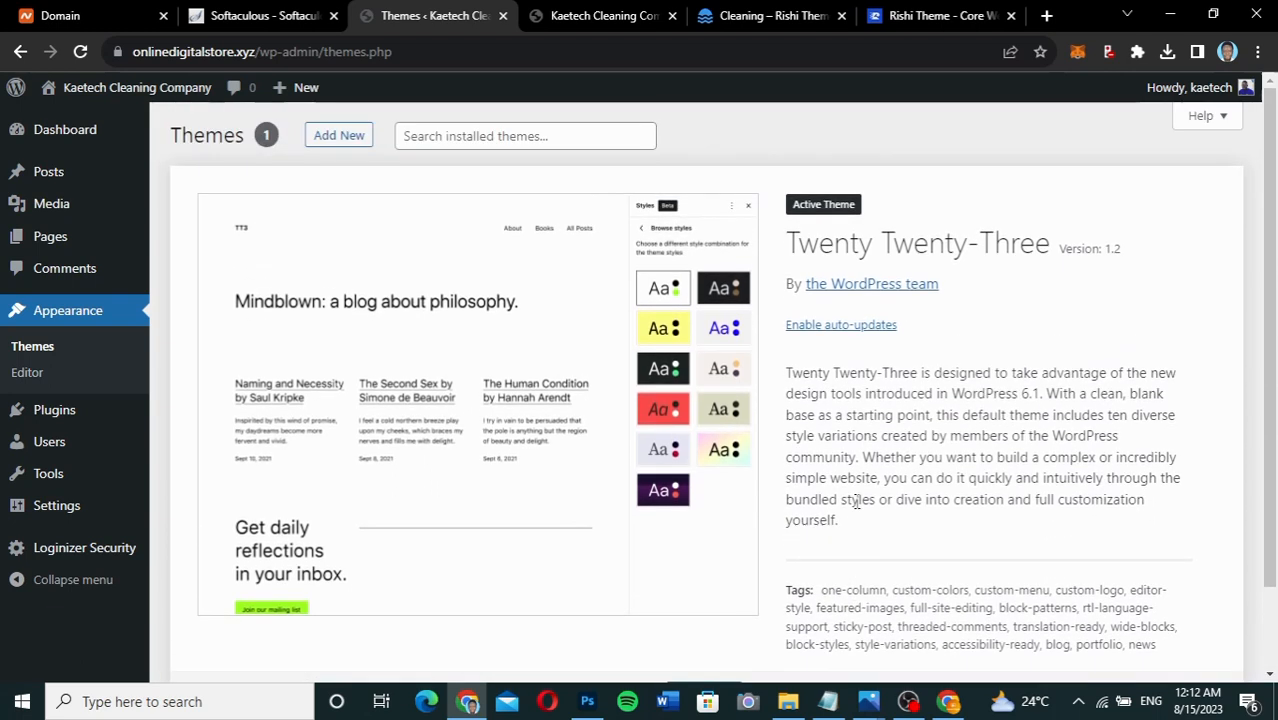
pyautogui.click(337, 136)
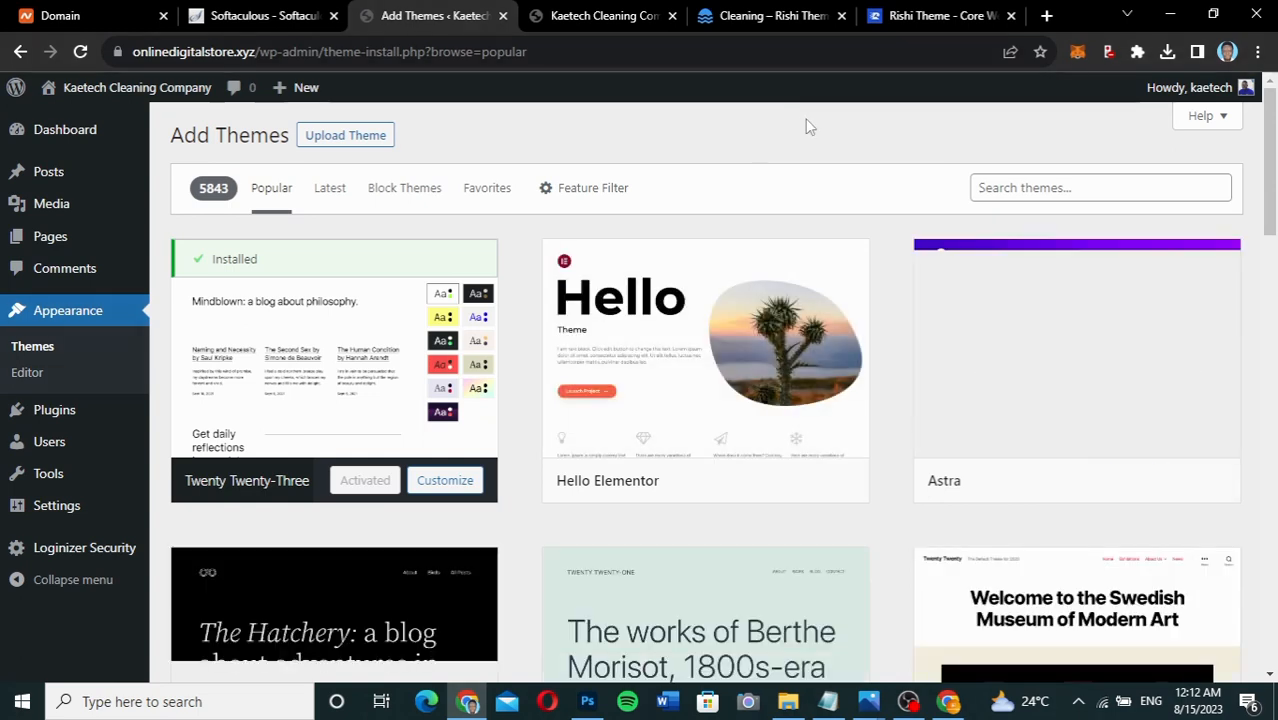
# Drop rishi_1.2.2.zip from Downloads into the Upload Theme form and install it.
pyautogui.click(368, 140)
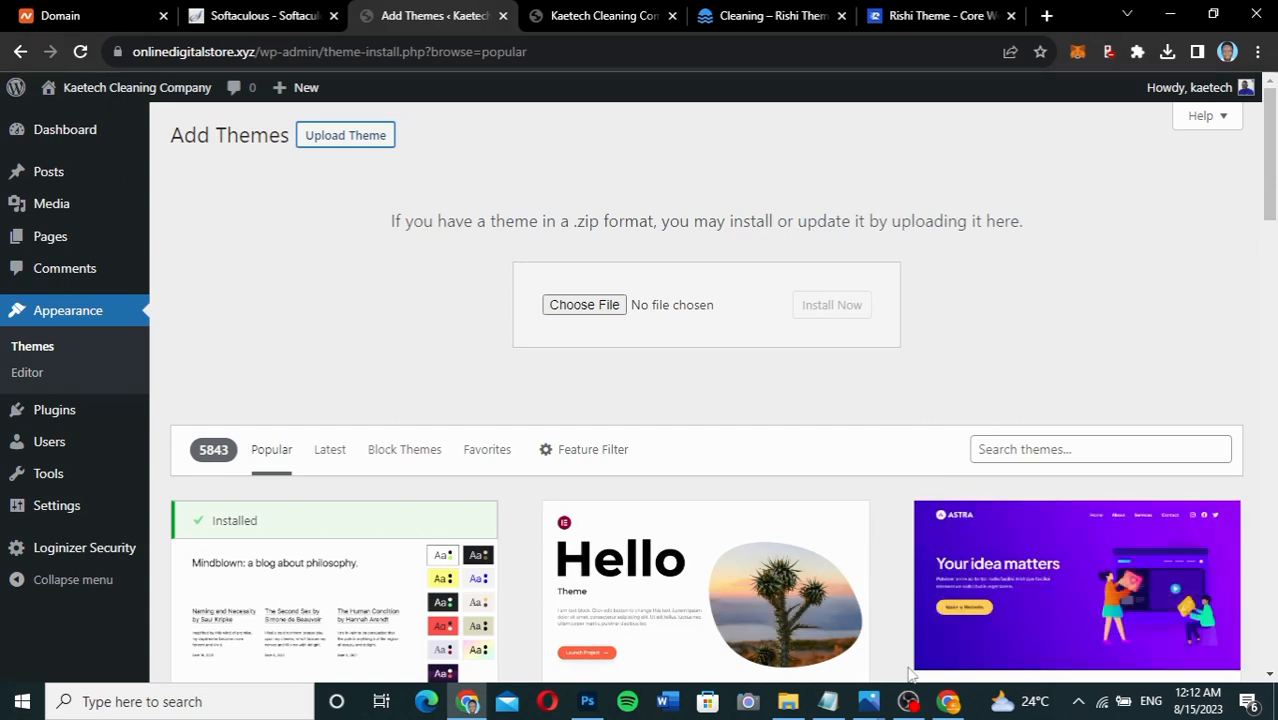
pyautogui.click(788, 704)
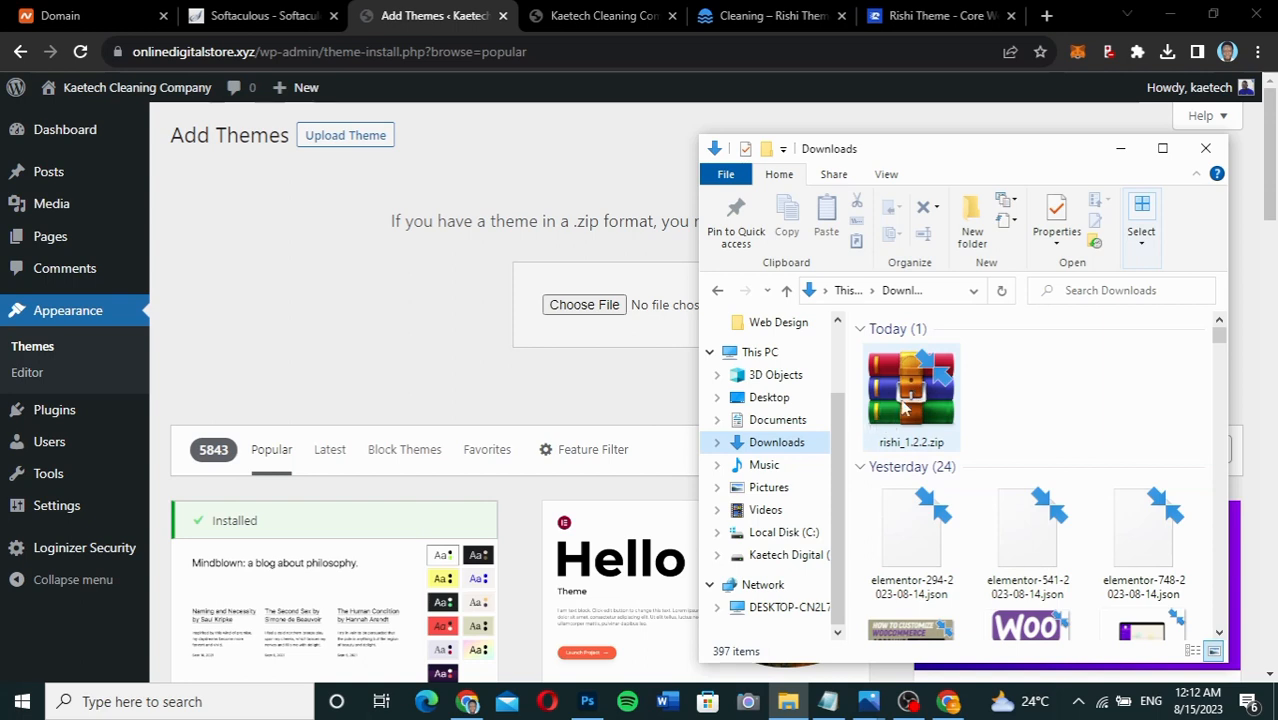
pyautogui.moveTo(965, 162); pyautogui.dragTo(1027, 258)
pyautogui.click(985, 487)
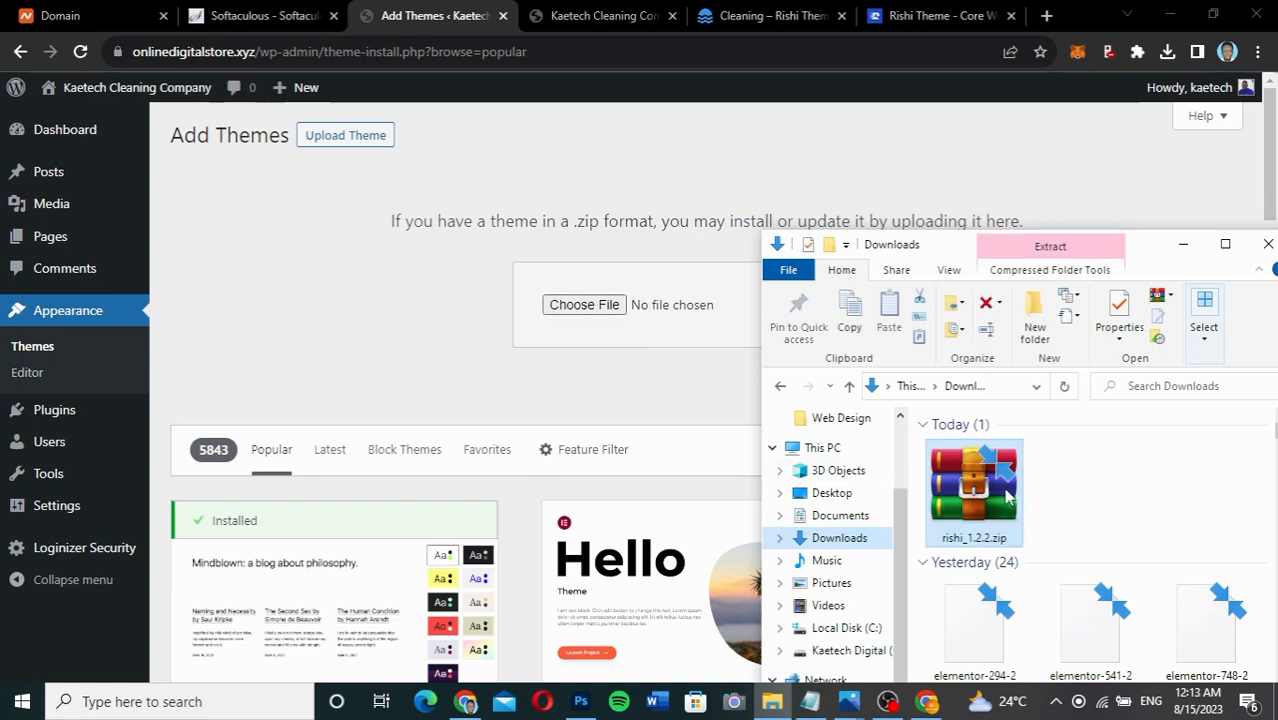
pyautogui.moveTo(1007, 497); pyautogui.dragTo(608, 310)
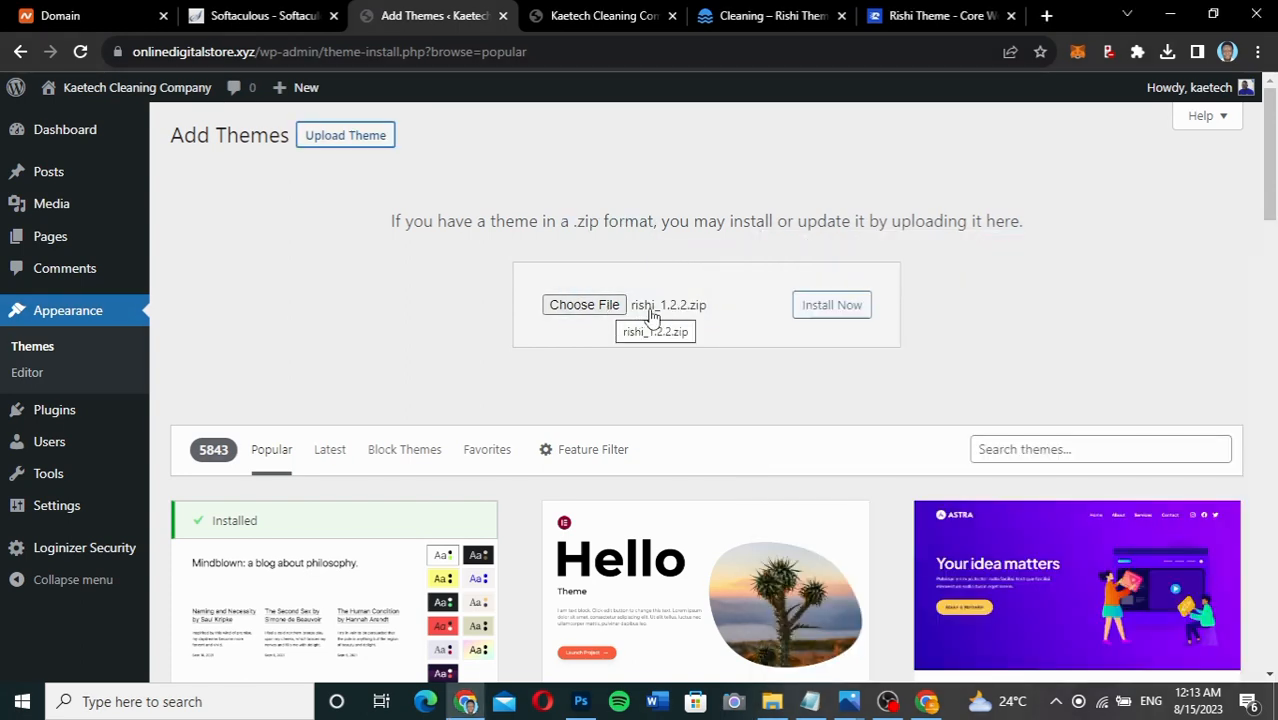
pyautogui.click(841, 313)
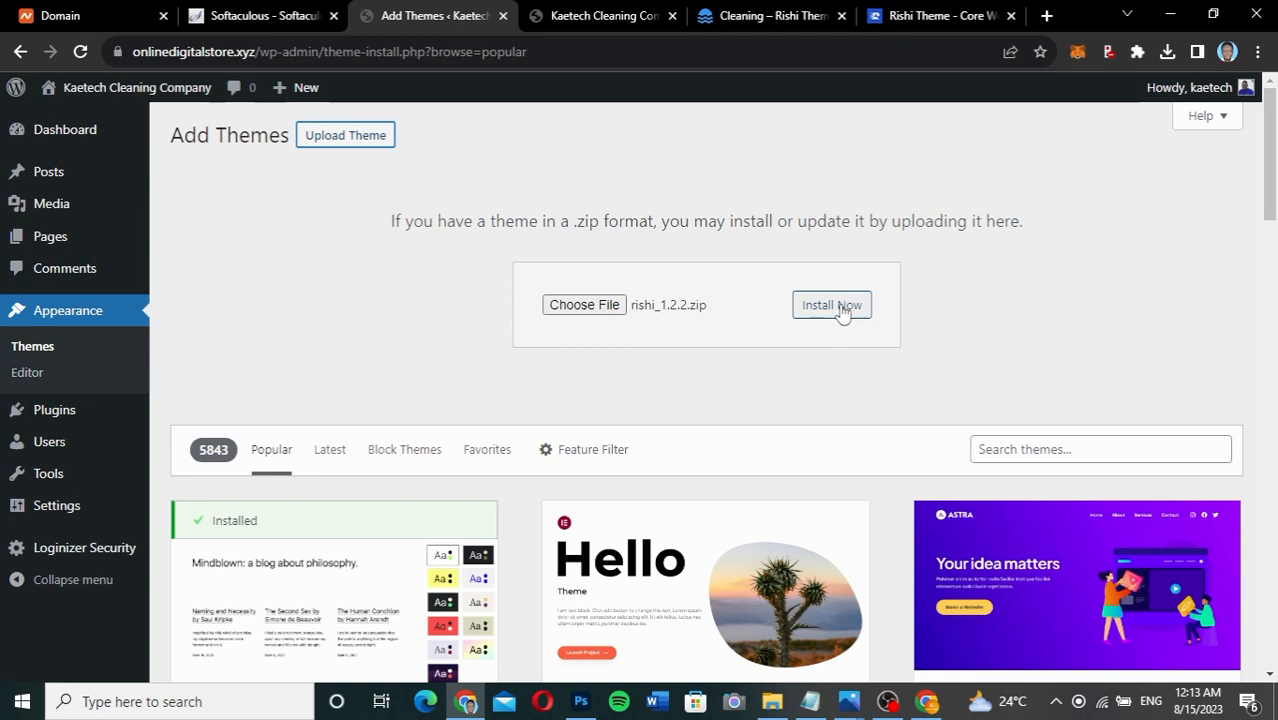
pyautogui.click(841, 312)
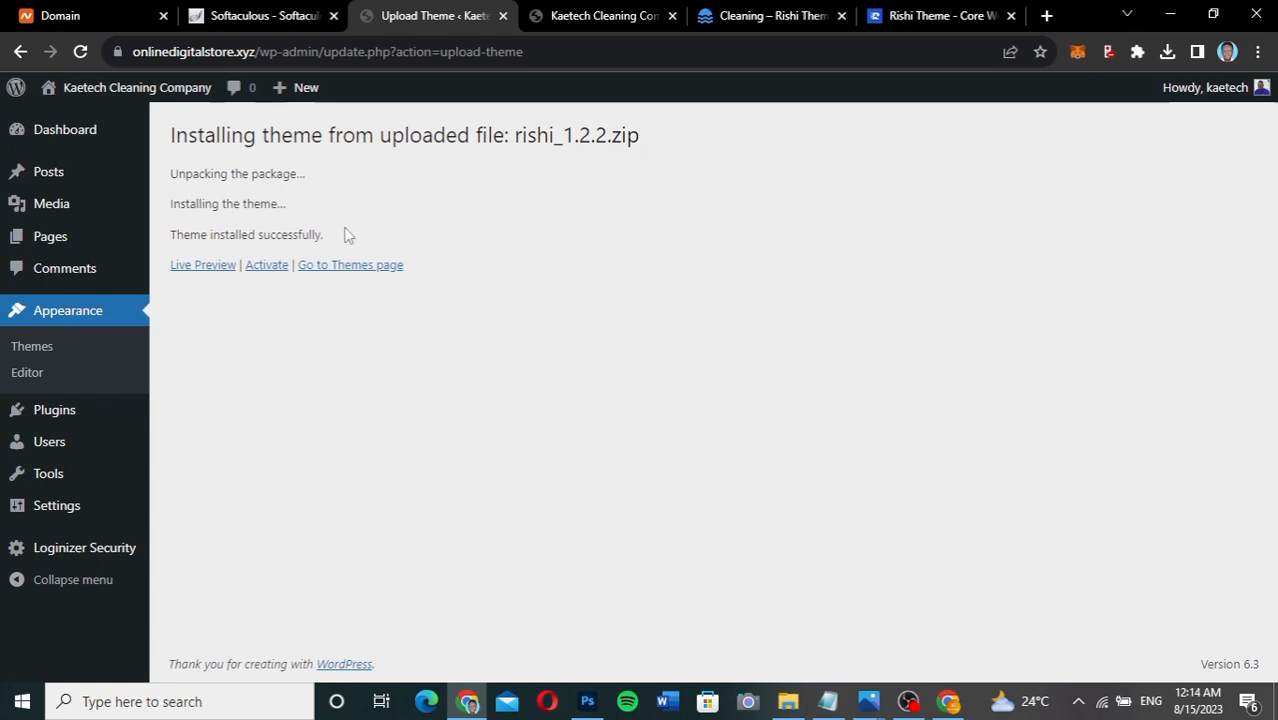
# Activate the Rishi theme, glance at the Cleaning demo site, and return to Themes.
pyautogui.click(265, 268)
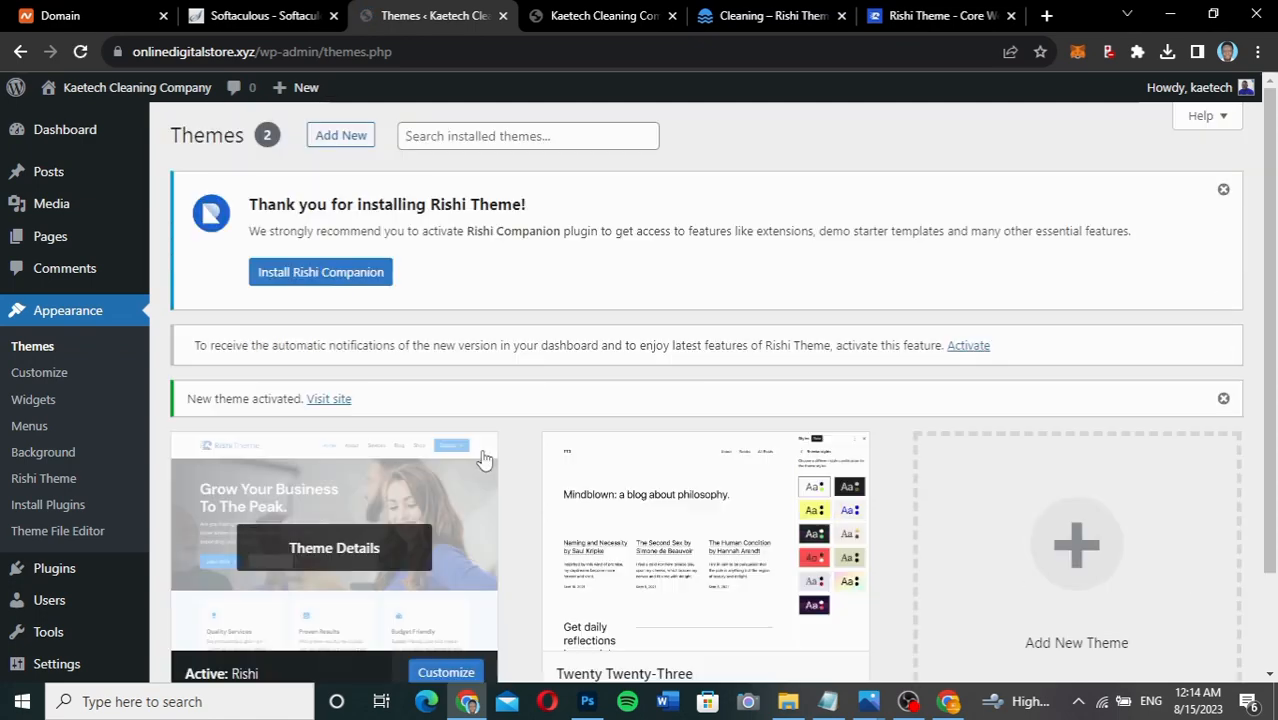
pyautogui.scroll(-2, 873, 611)
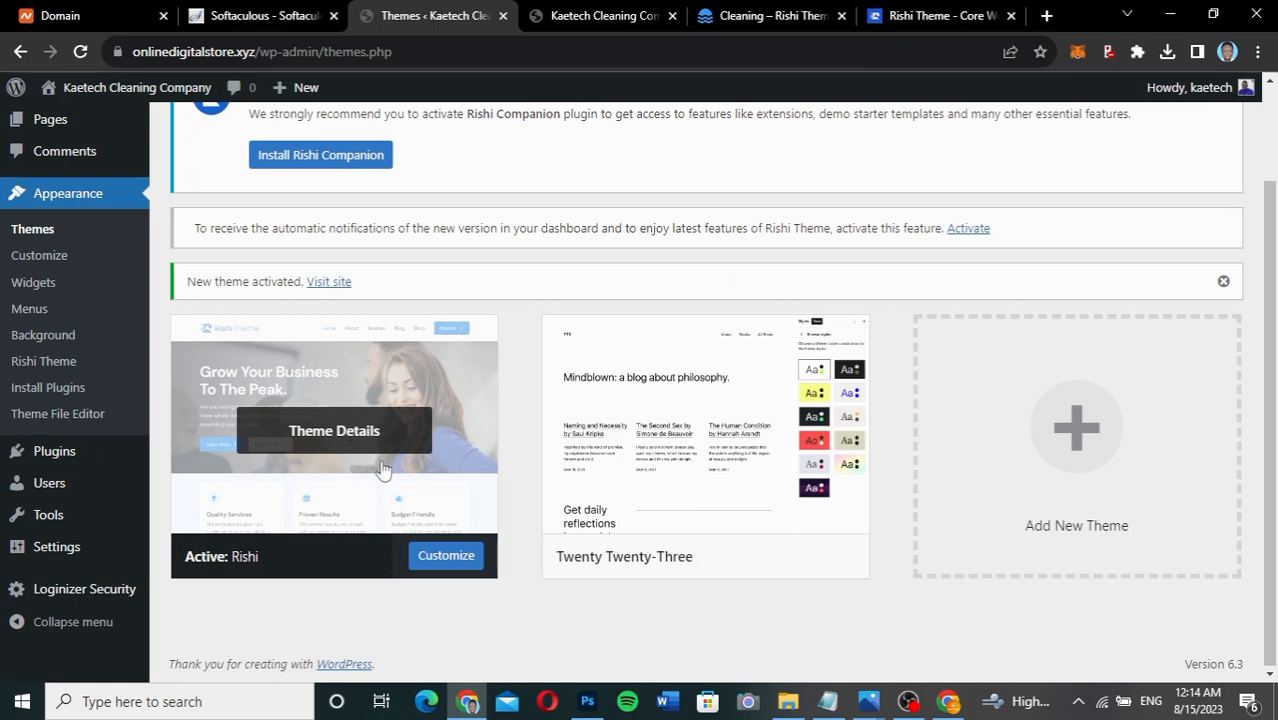
pyautogui.scroll(2, 577, 398)
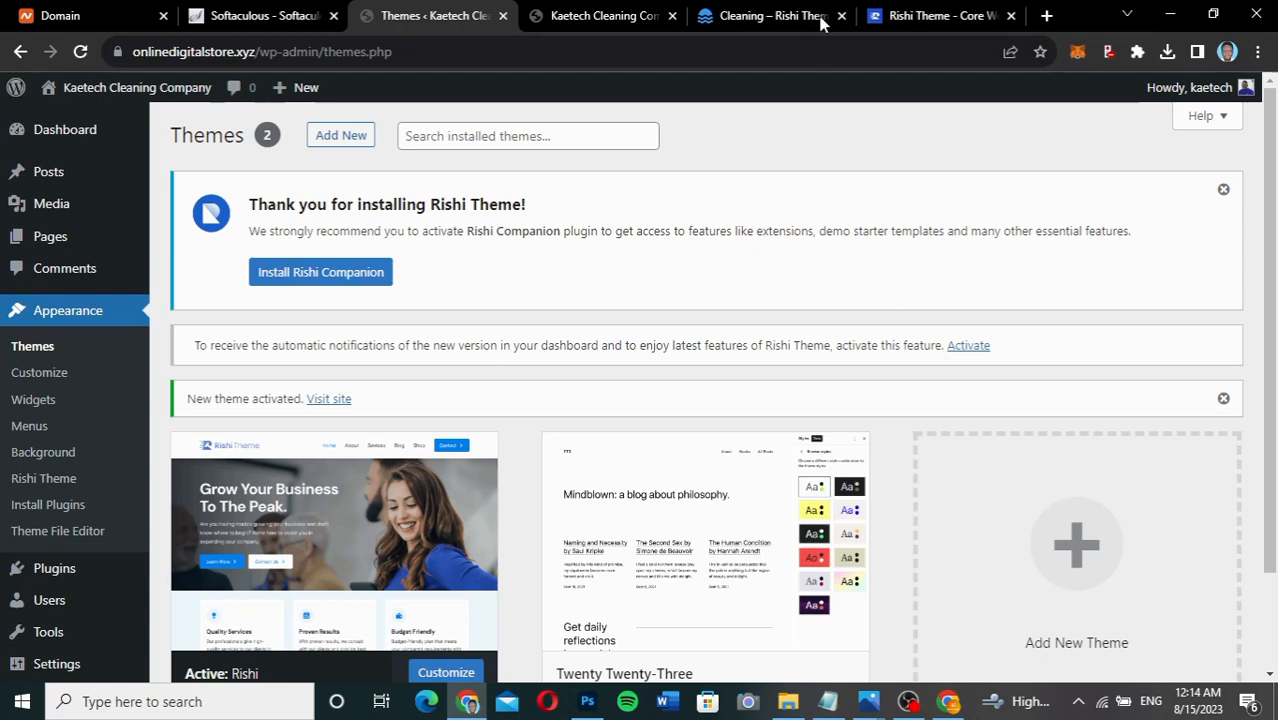
pyautogui.click(788, 18)
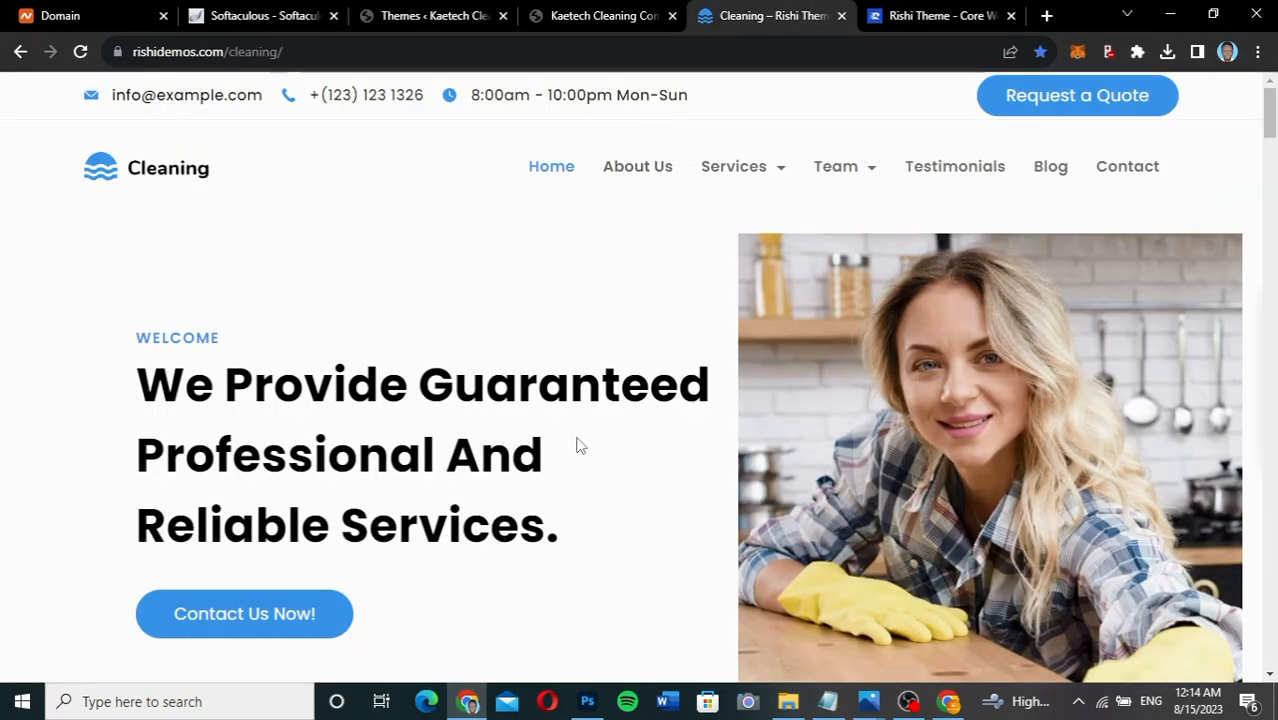
pyautogui.scroll(-2, 557, 453)
pyautogui.scroll(1, 557, 453)
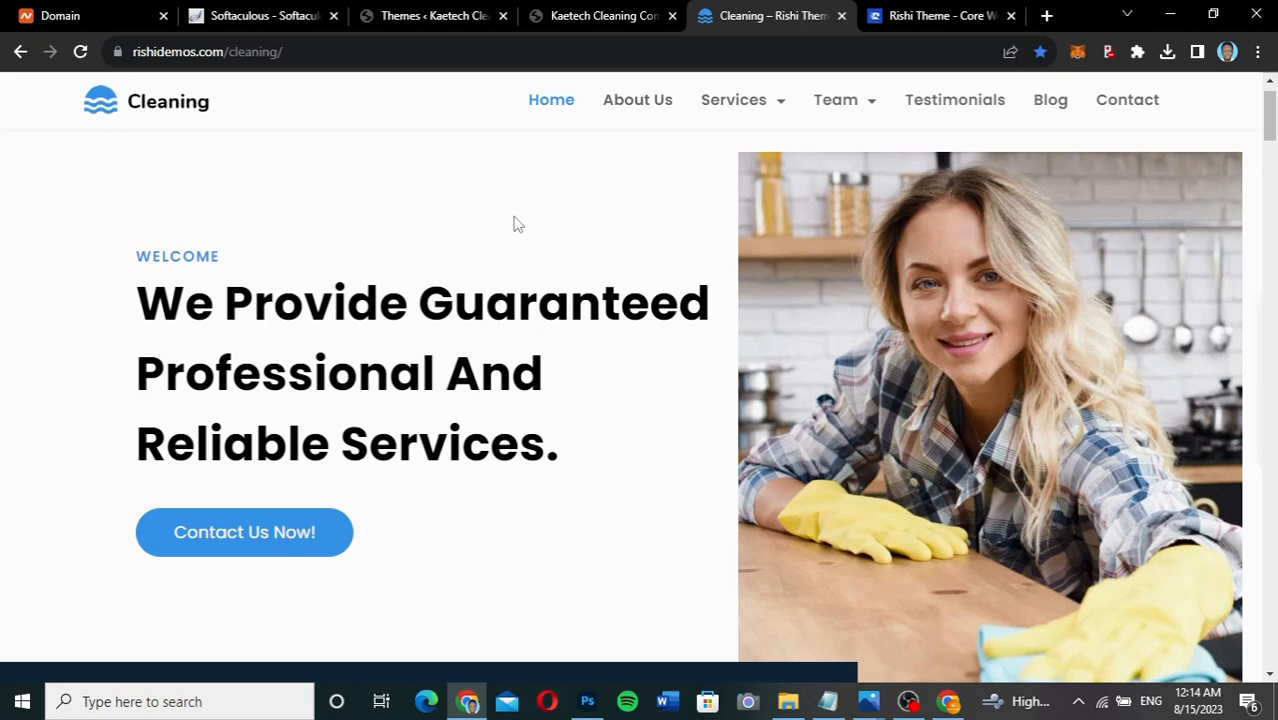
pyautogui.click(446, 20)
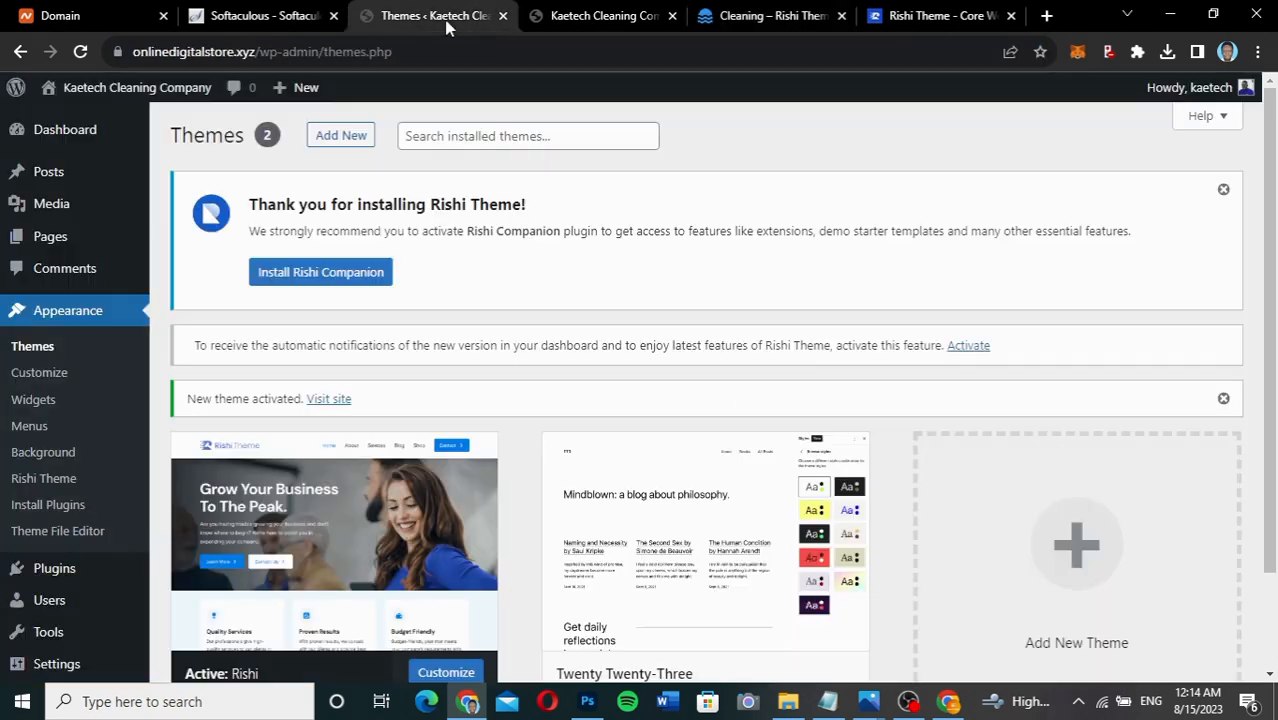
# Install Rishi Companion from the Install Required Plugins page and review the success messages.
pyautogui.click(322, 284)
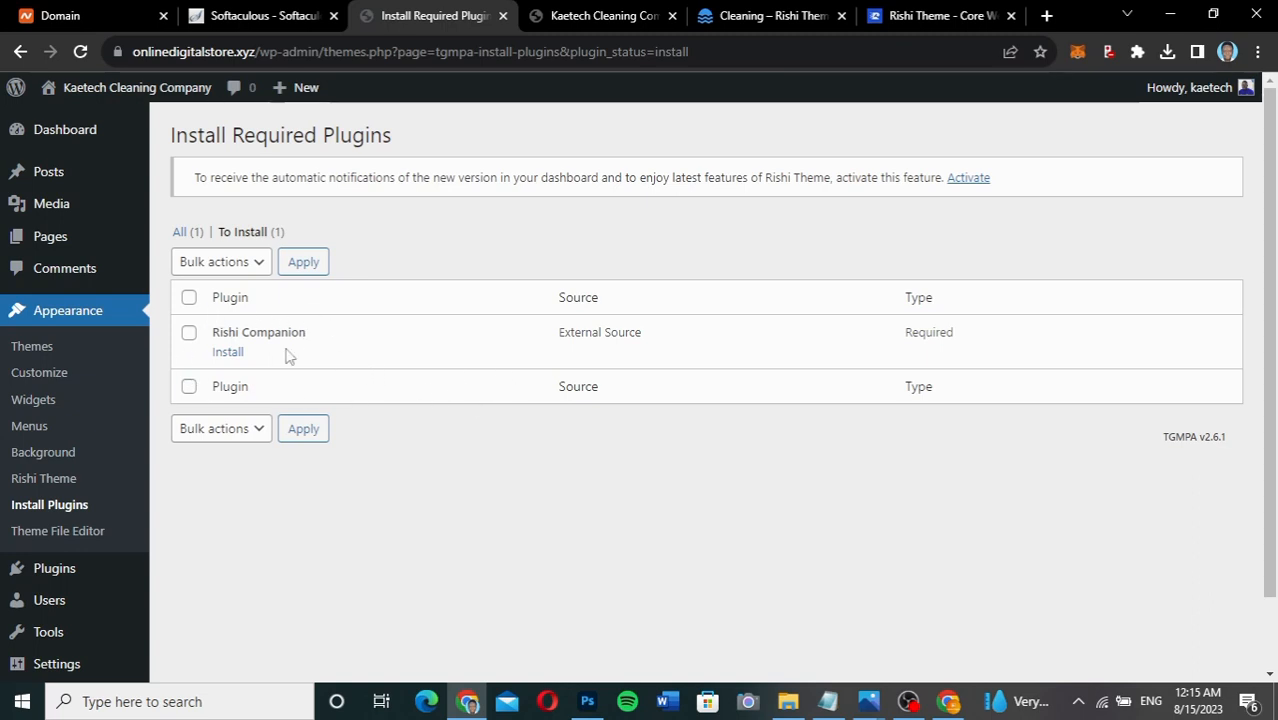
pyautogui.click(230, 354)
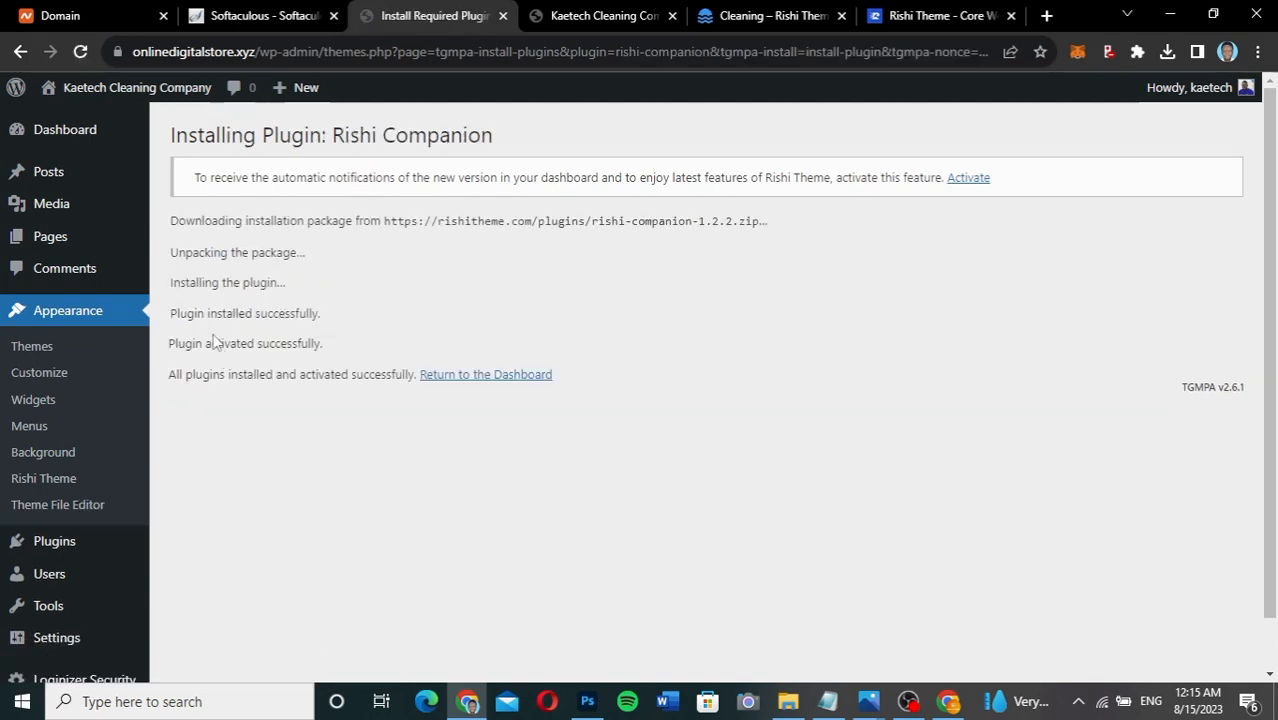
pyautogui.moveTo(313, 316); pyautogui.dragTo(219, 338)
pyautogui.moveTo(320, 345); pyautogui.dragTo(216, 350)
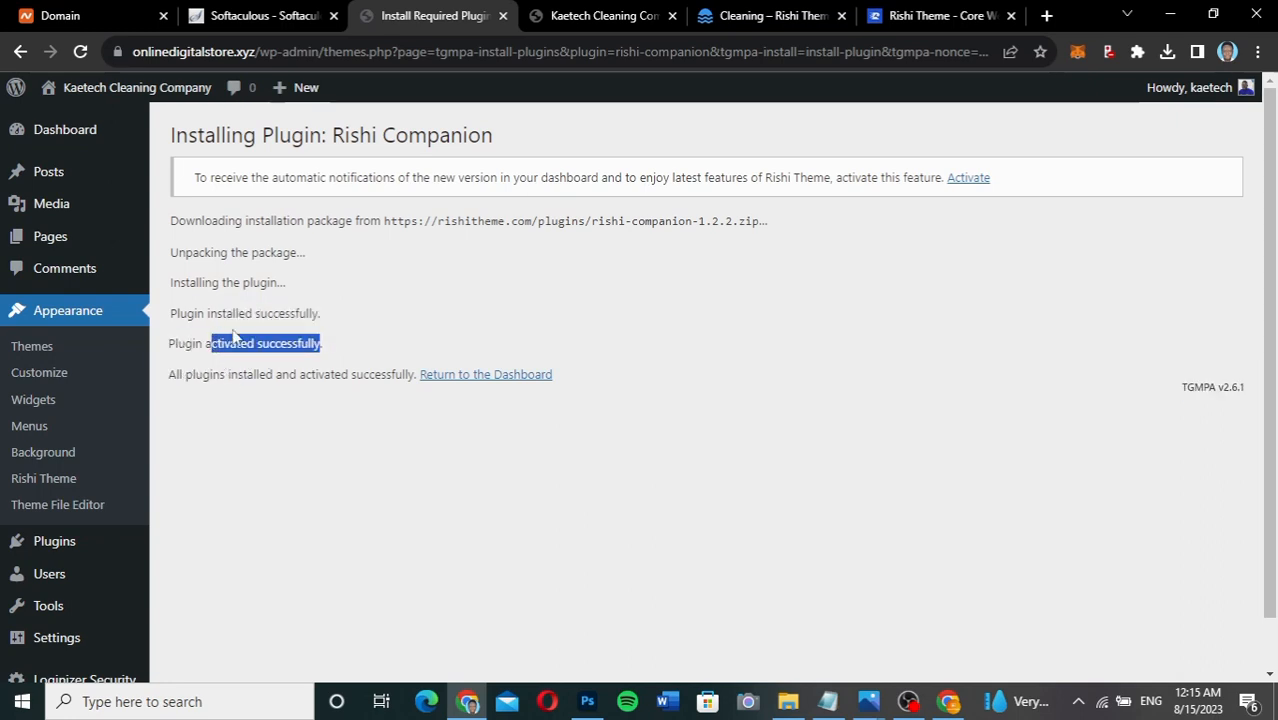
pyautogui.click(415, 331)
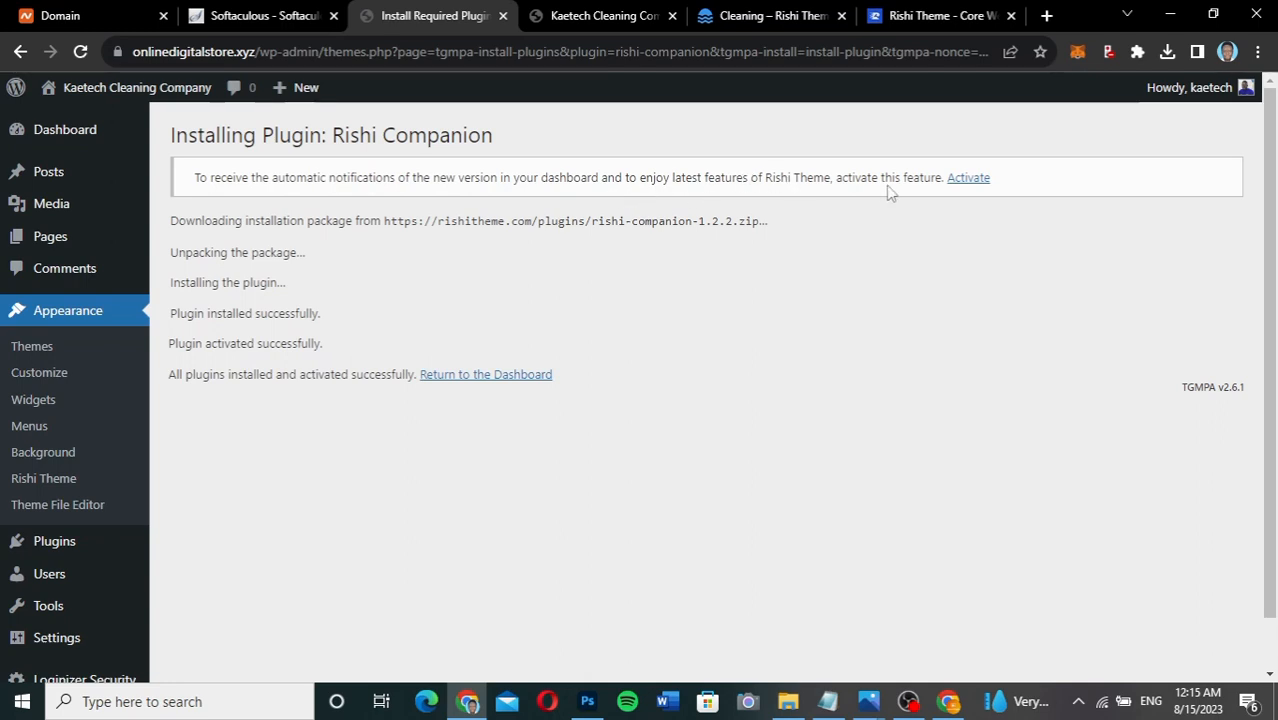
# Enable Rishi Theme update notifications, then browse the Rishi dashboard and the Cleaning demo site.
pyautogui.click(969, 178)
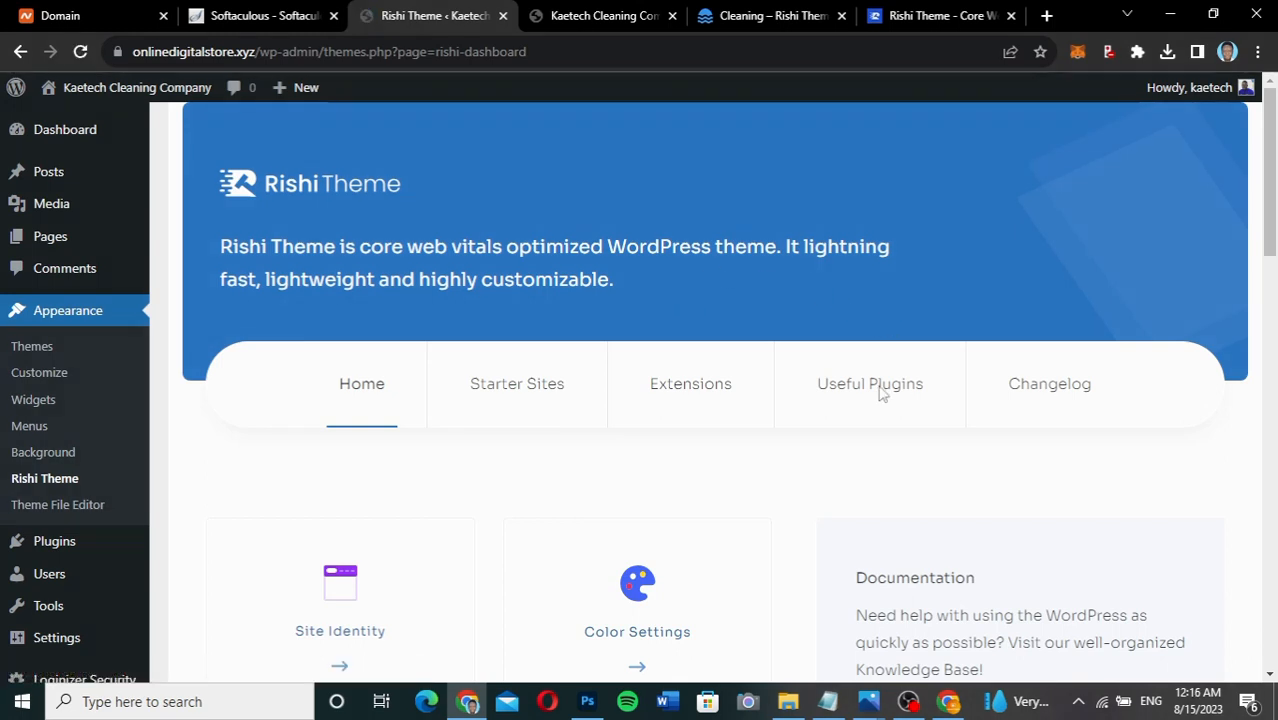
pyautogui.scroll(-8, 812, 505)
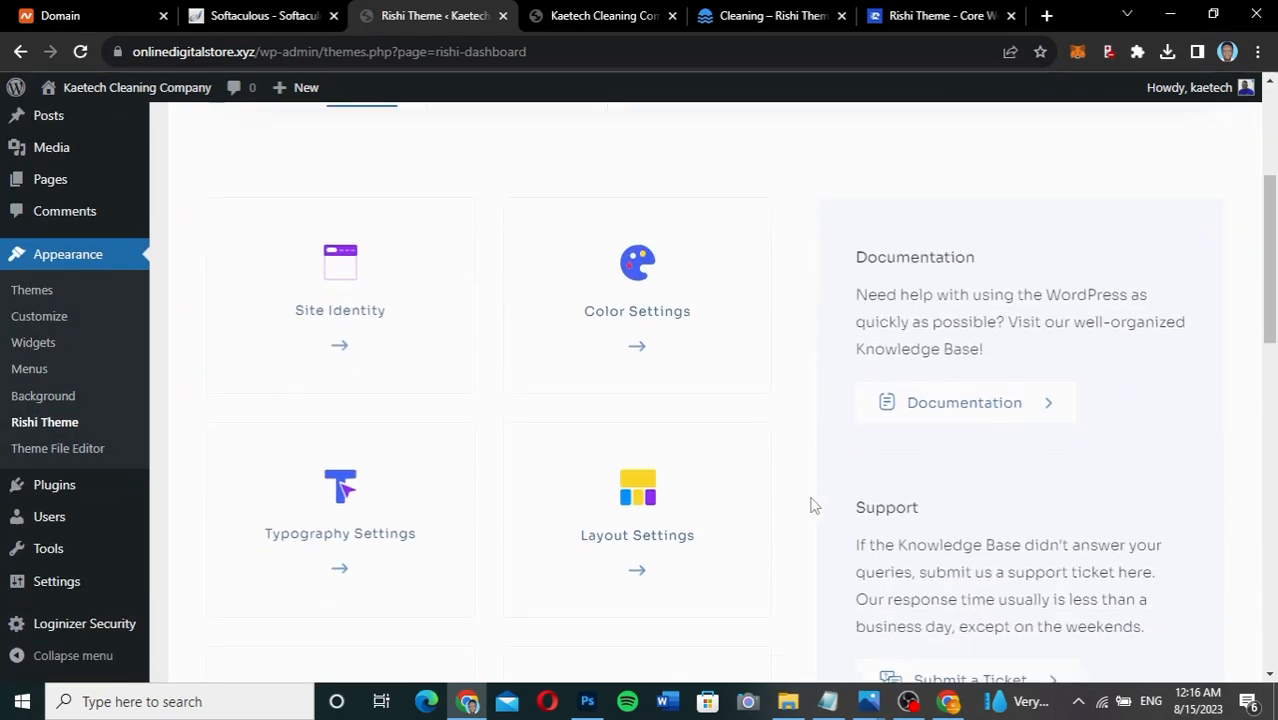
pyautogui.scroll(-5, 812, 505)
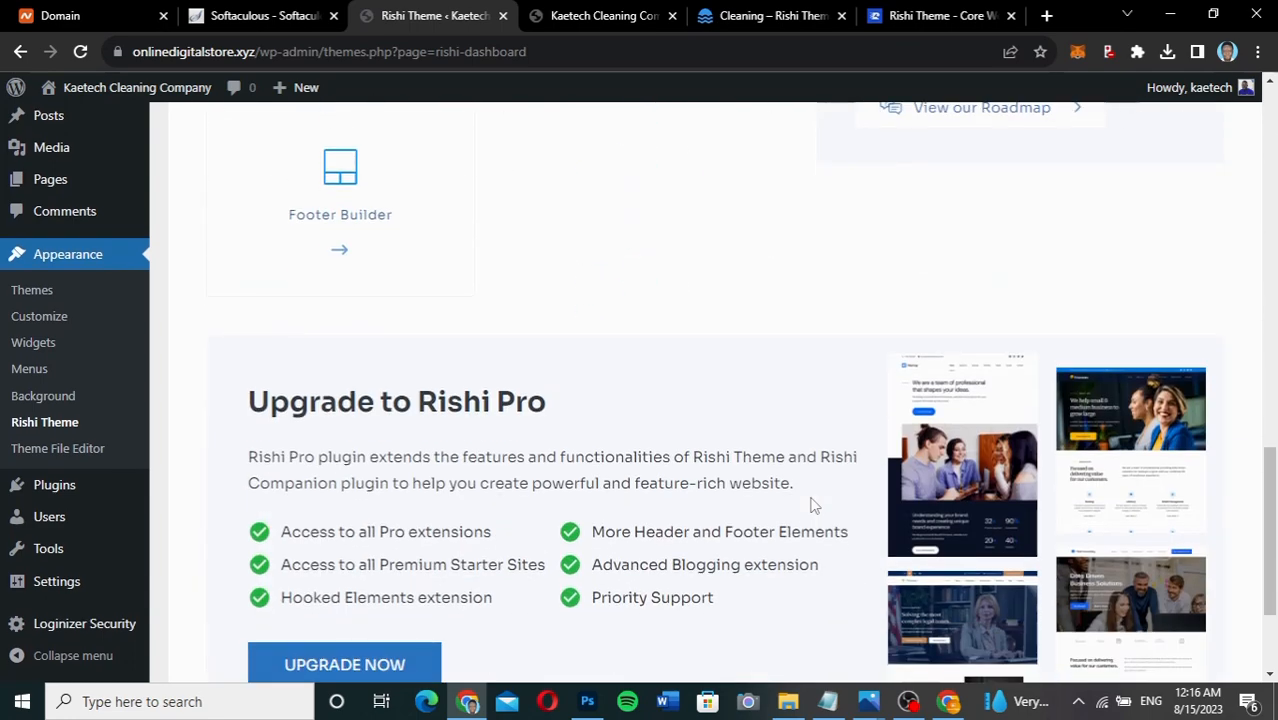
pyautogui.scroll(6, 812, 505)
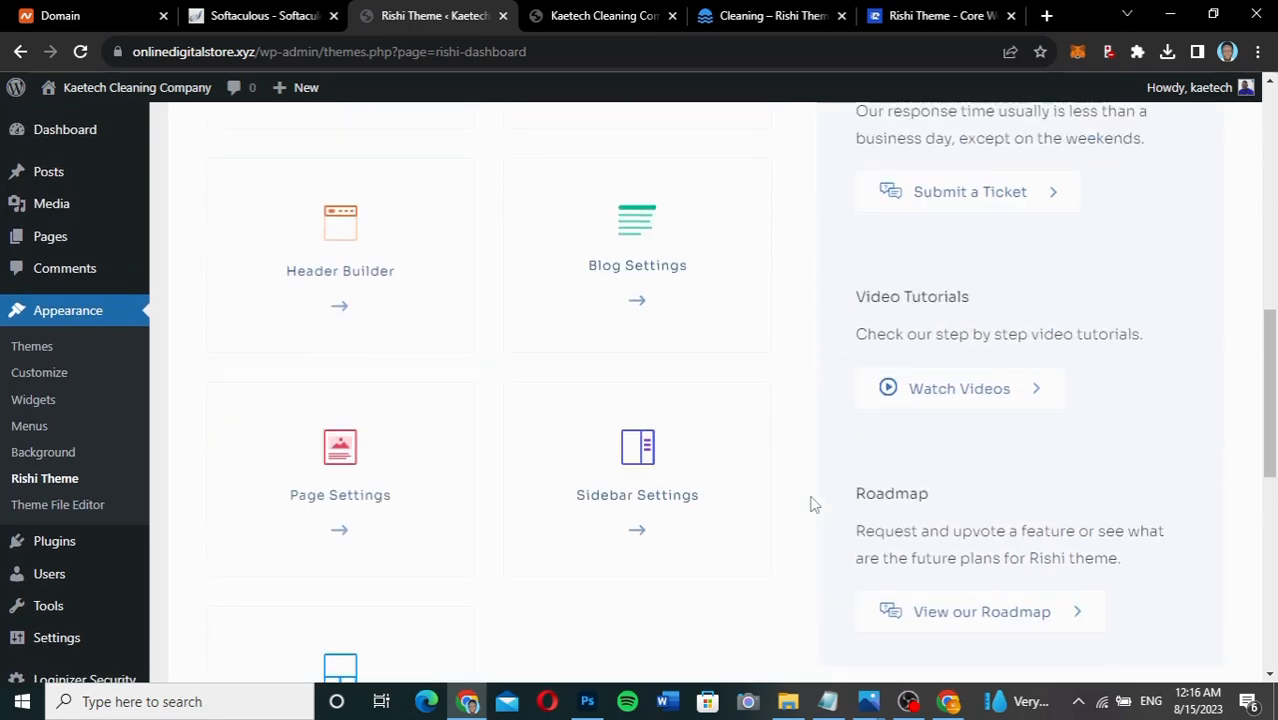
pyautogui.scroll(5, 812, 505)
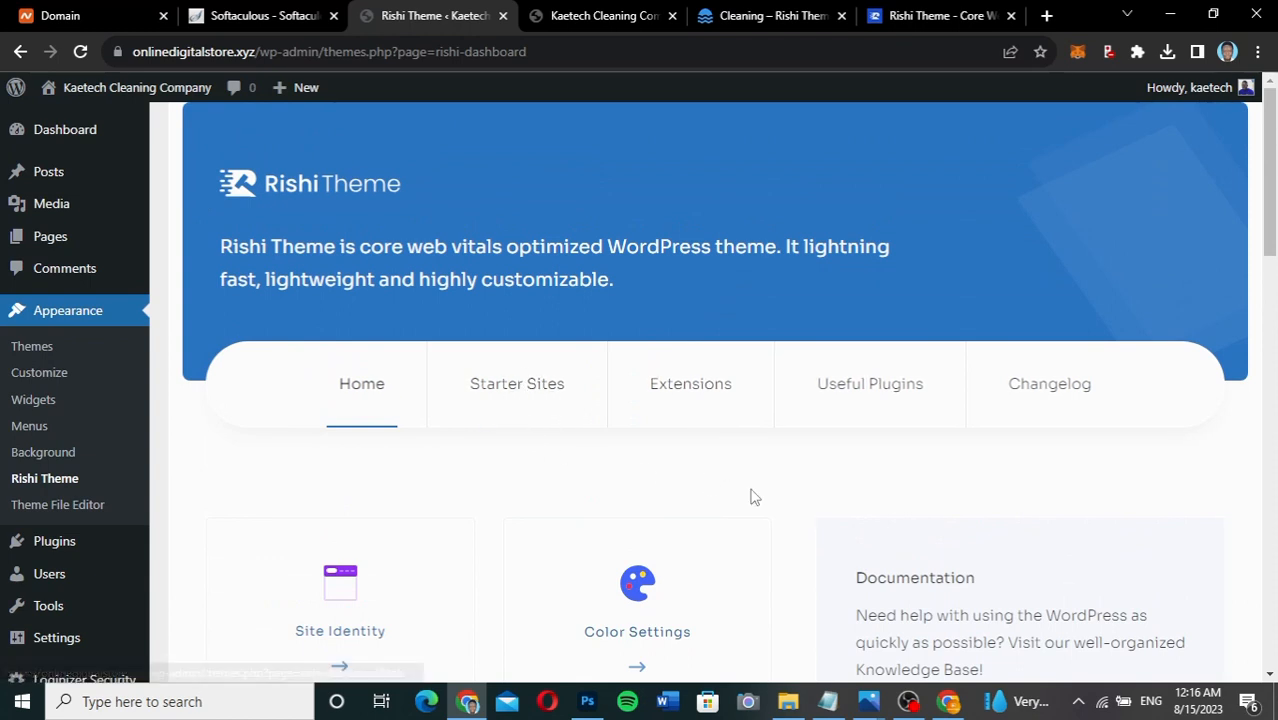
pyautogui.scroll(-2, 754, 497)
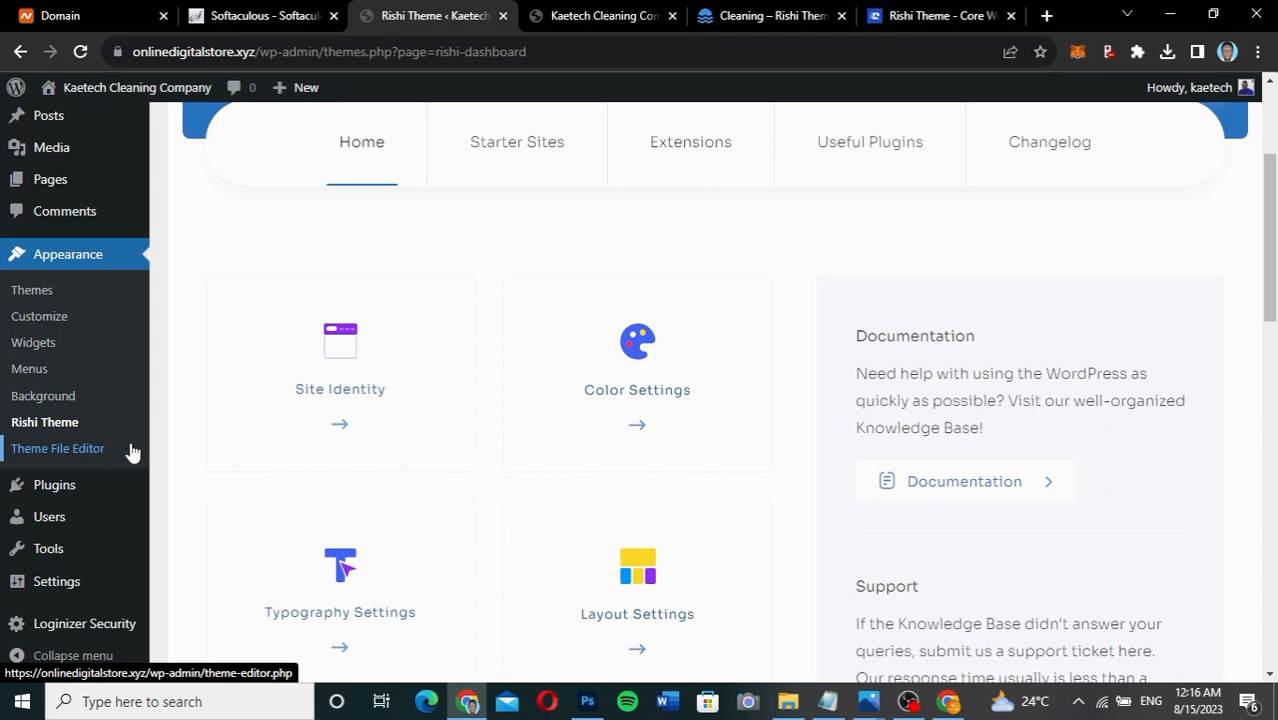
pyautogui.moveTo(64, 557)
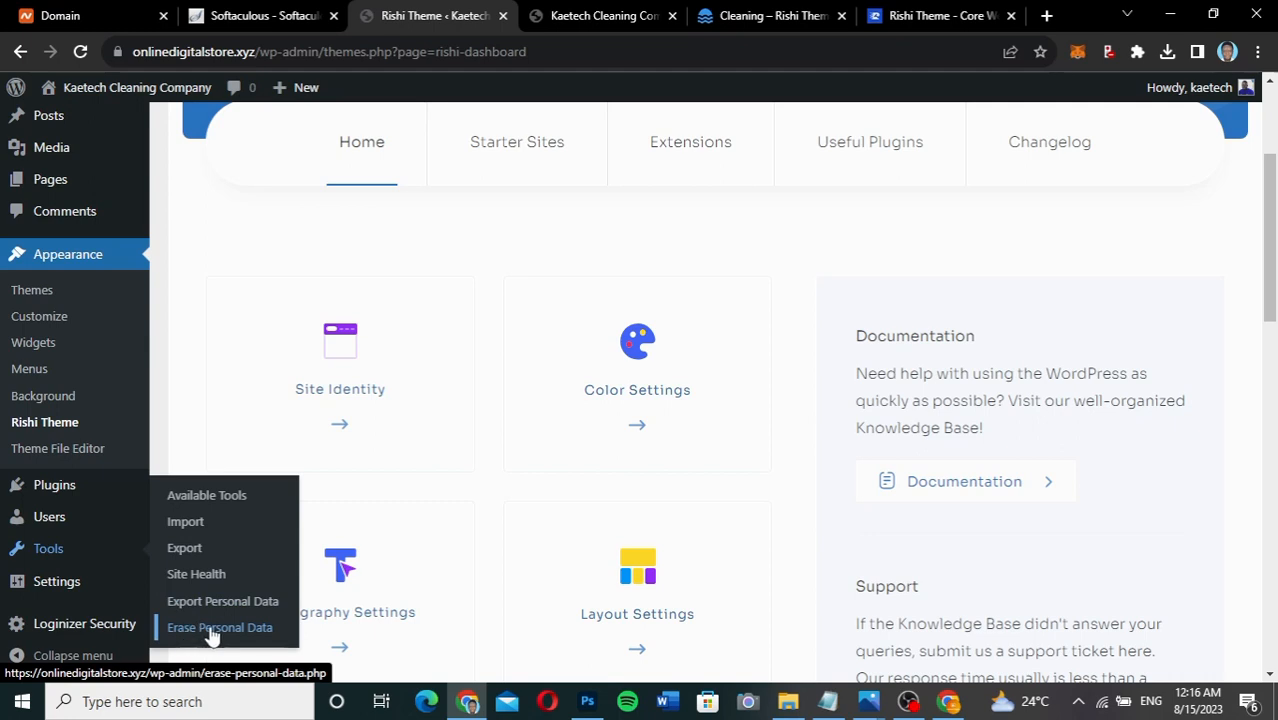
pyautogui.moveTo(54, 487)
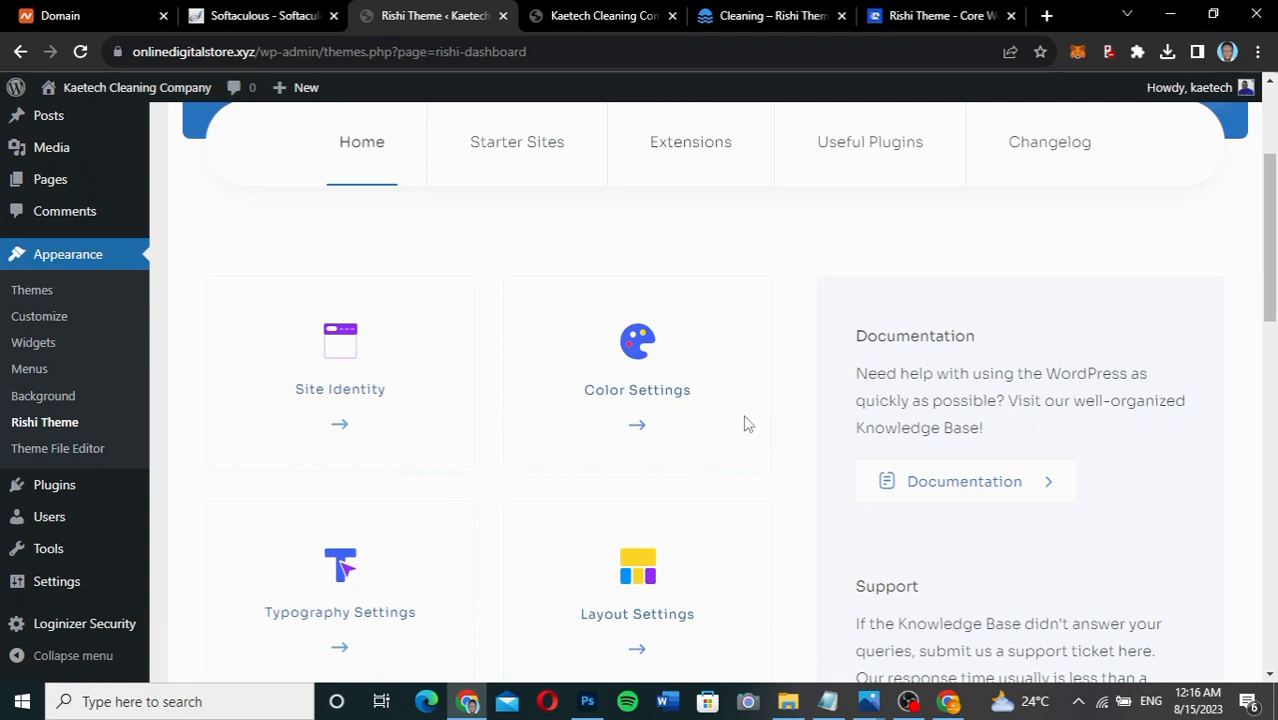
pyautogui.scroll(1, 815, 397)
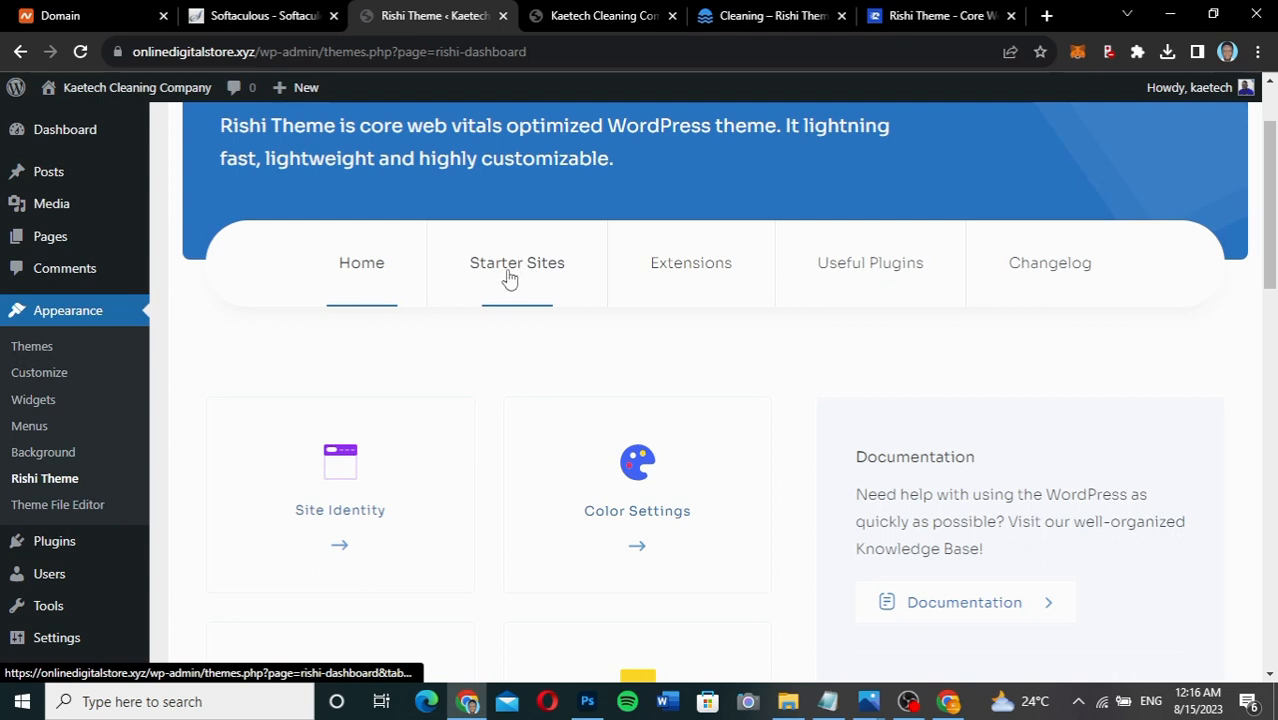
pyautogui.click(722, 24)
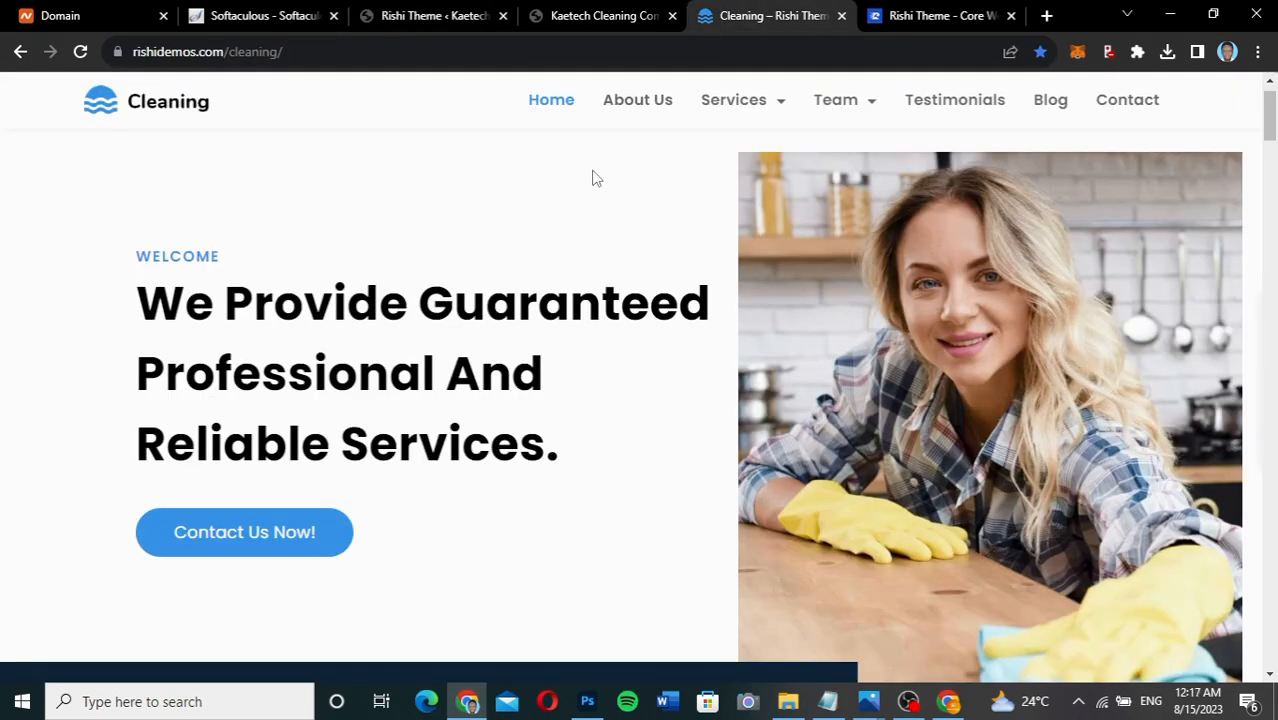
pyautogui.click(422, 15)
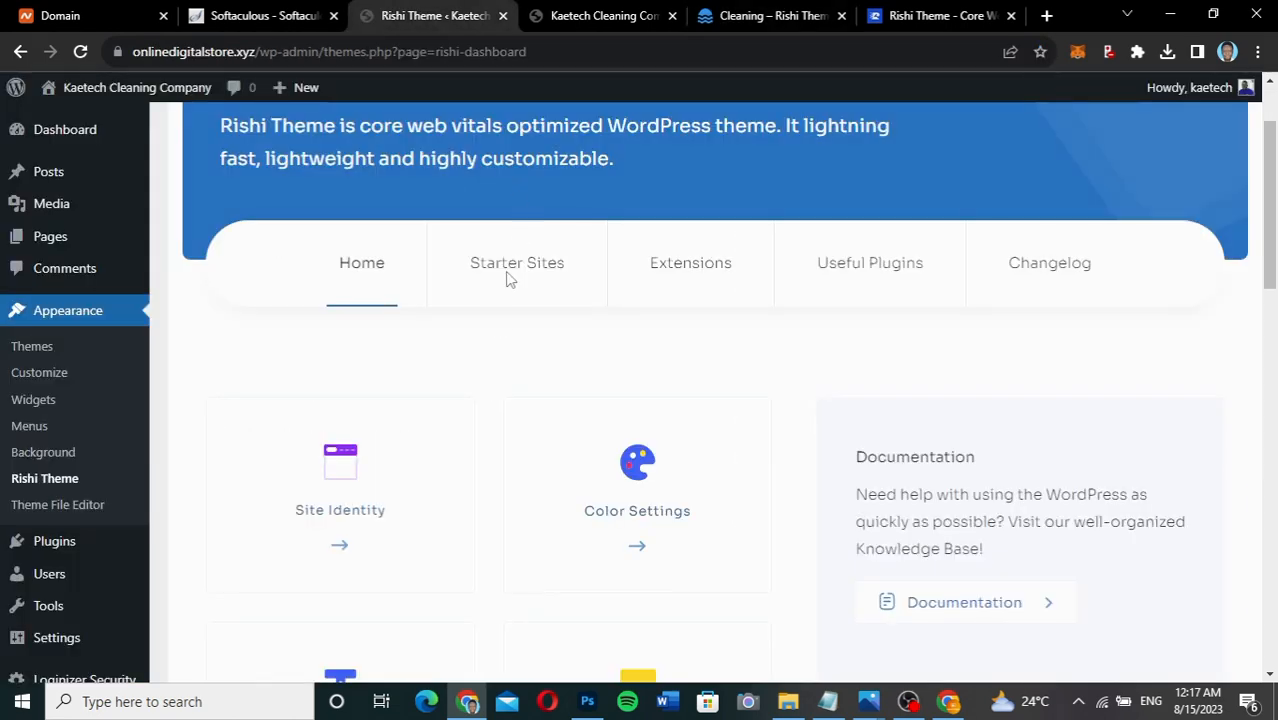
# In Starter Sites, install the Rishi Starter Templates to load Demo Importer Plus.
pyautogui.click(538, 272)
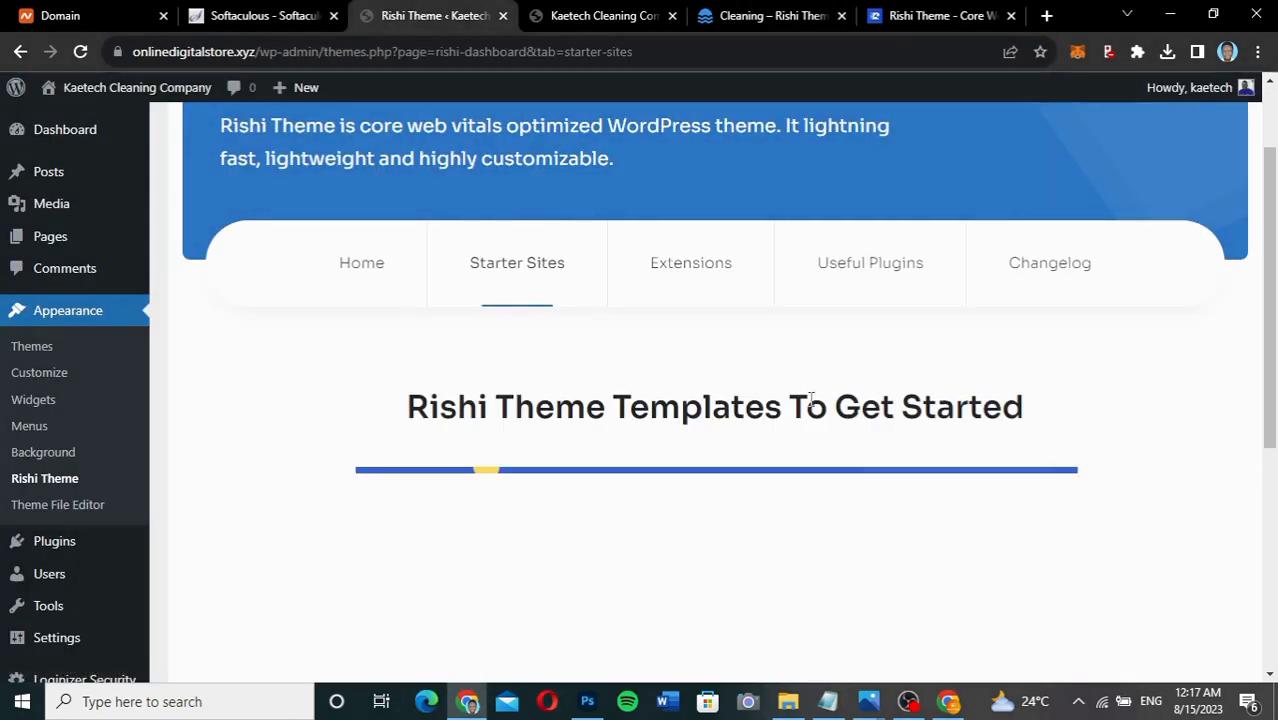
pyautogui.scroll(-4, 1133, 413)
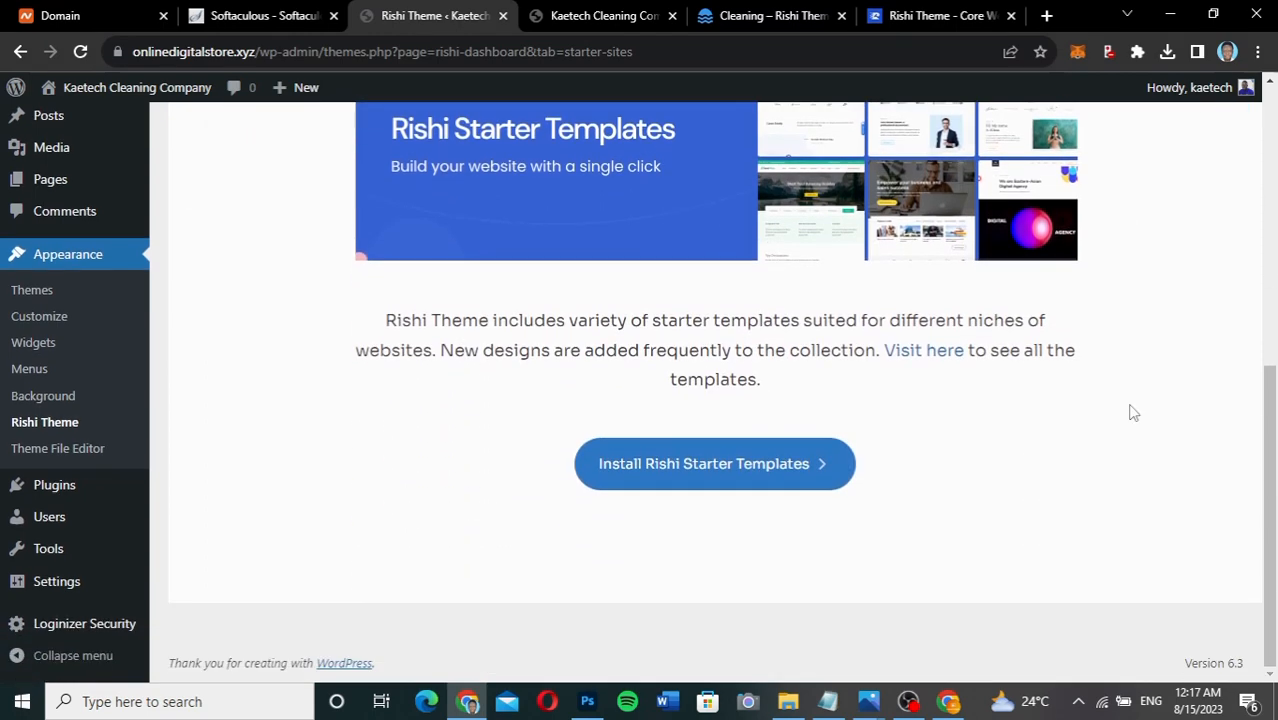
pyautogui.scroll(2, 1133, 413)
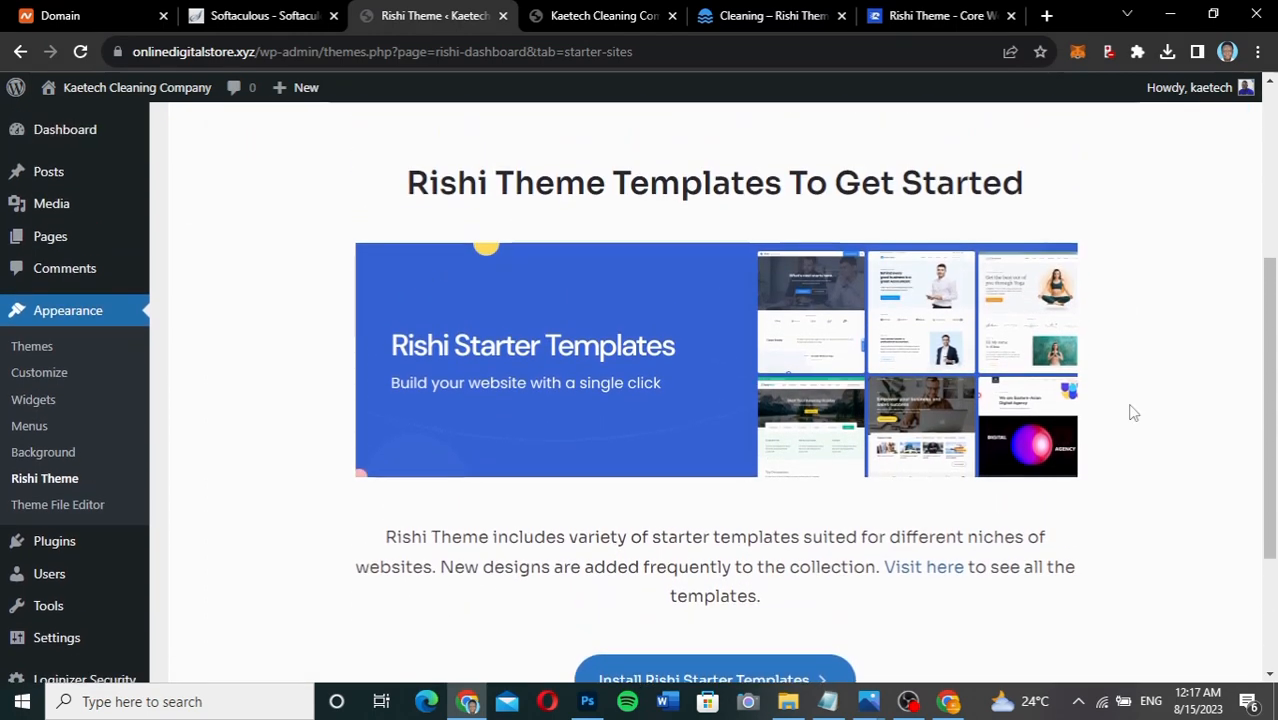
pyautogui.scroll(-2, 1133, 413)
pyautogui.scroll(2, 1130, 410)
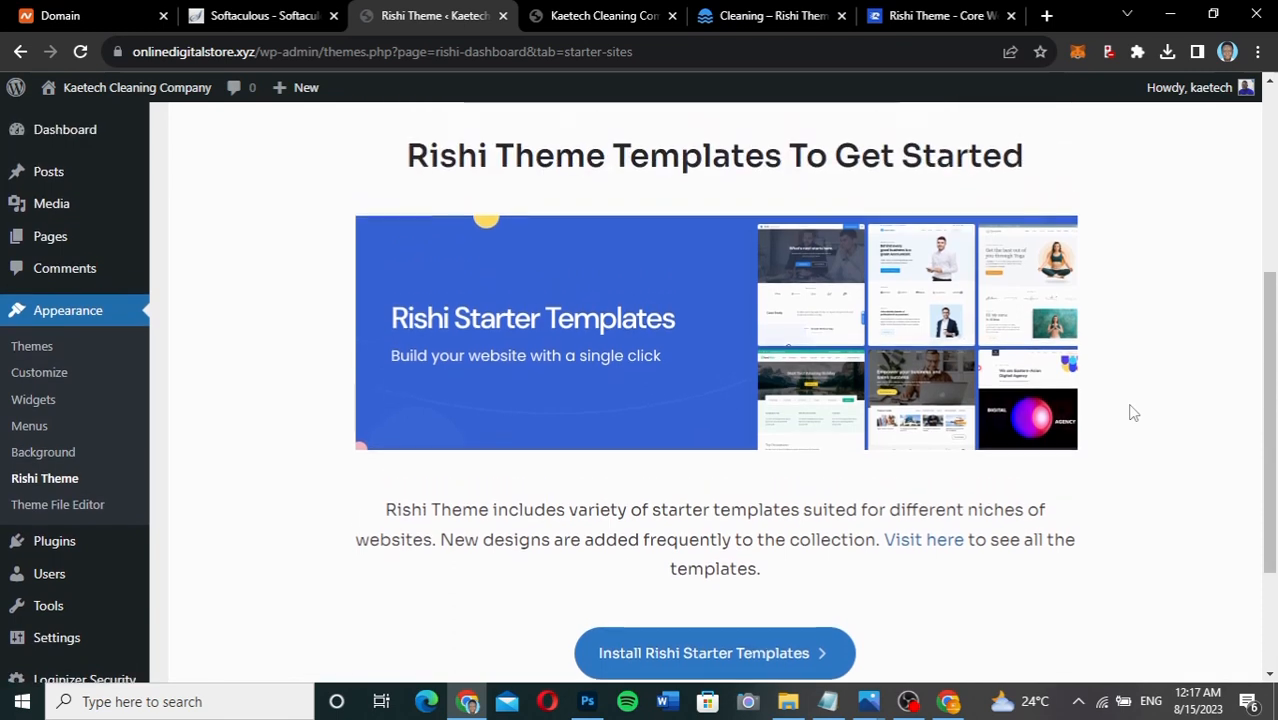
pyautogui.scroll(-2, 1129, 408)
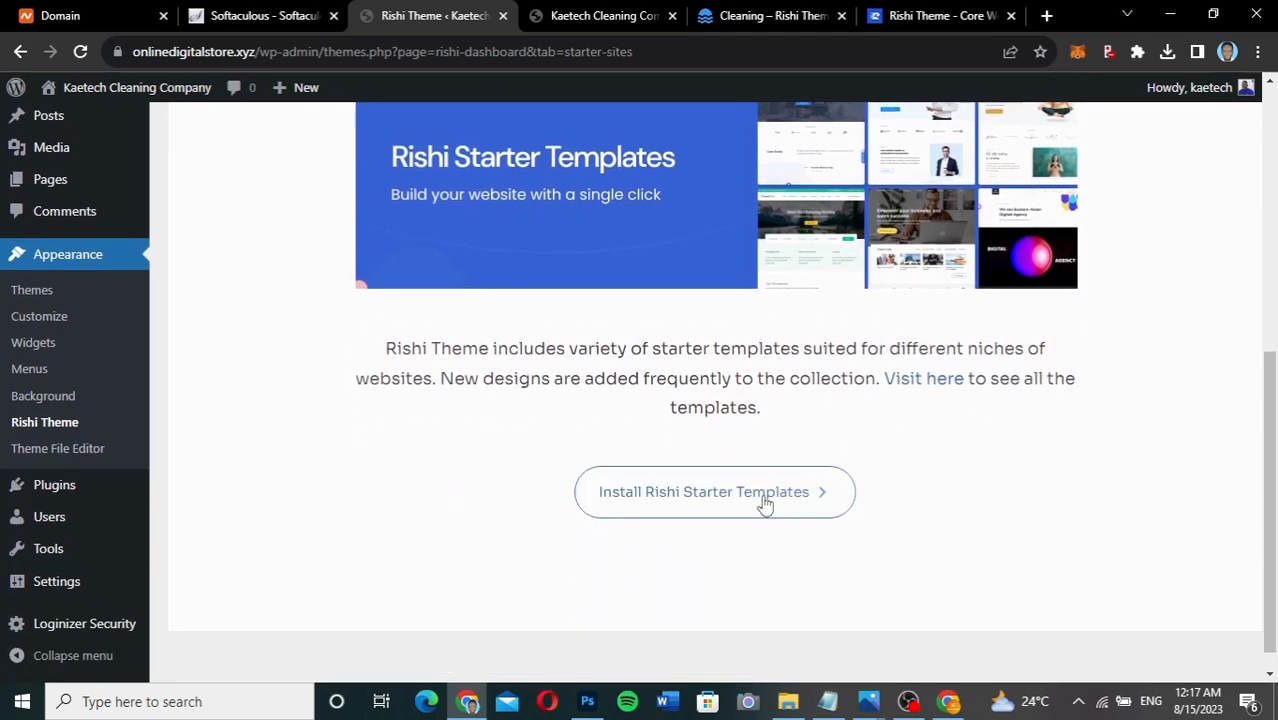
pyautogui.click(776, 496)
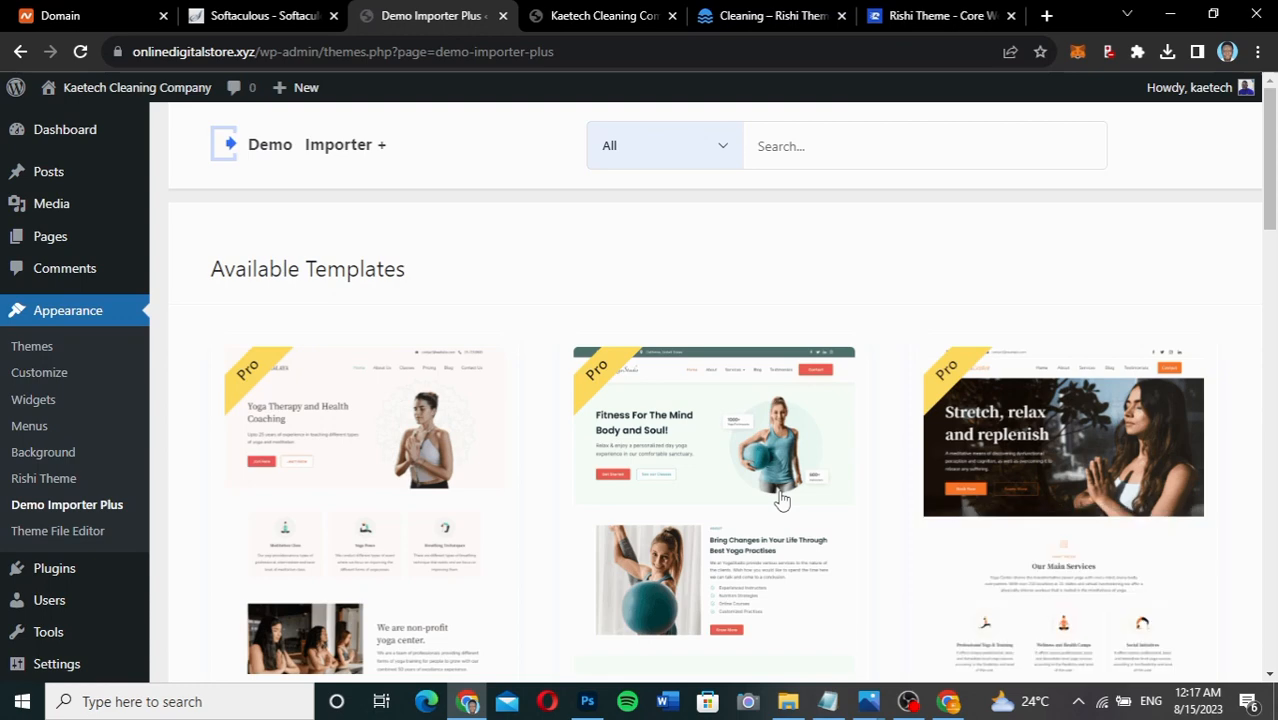
pyautogui.scroll(-9, 1238, 408)
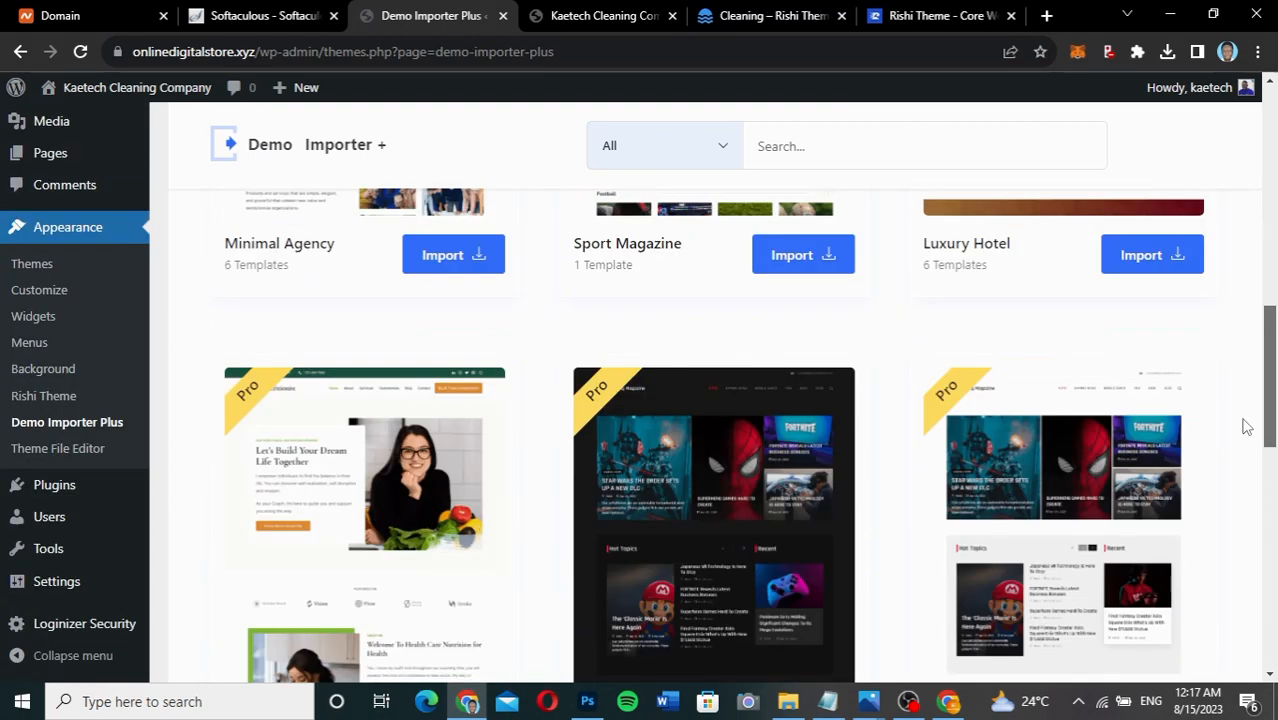
pyautogui.moveTo(1243, 419); pyautogui.dragTo(1257, 110)
pyautogui.click(942, 16)
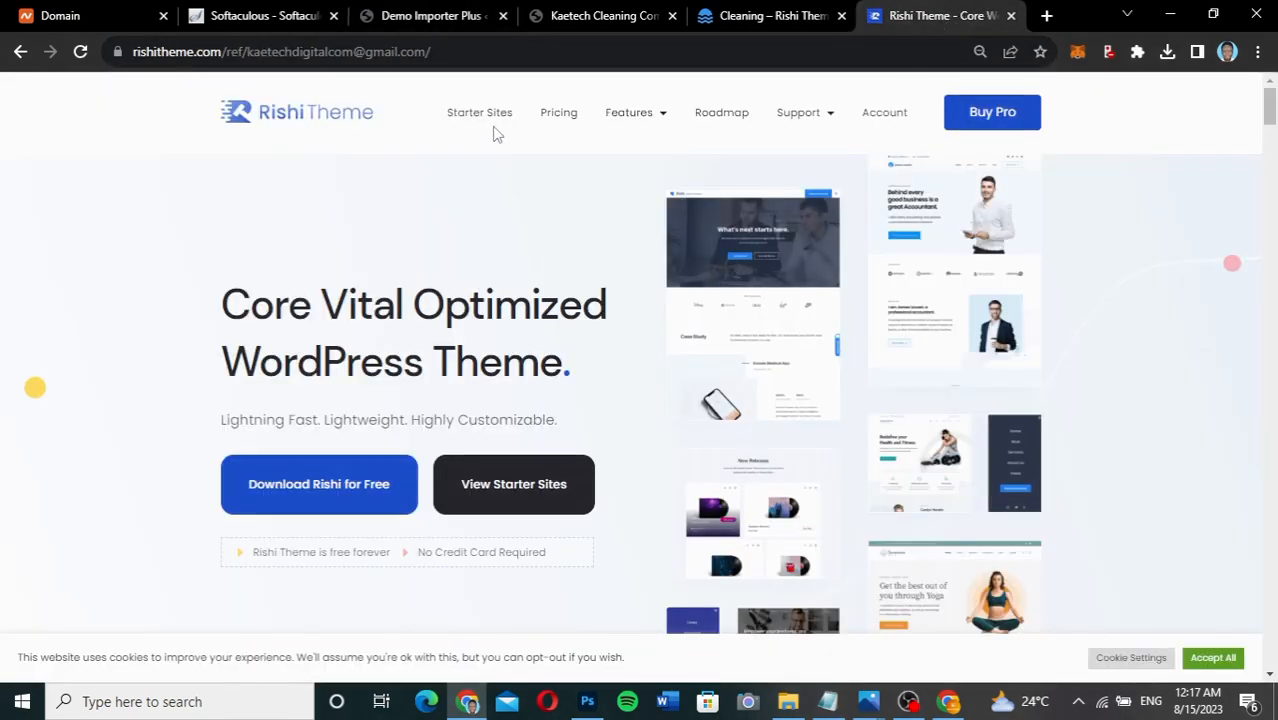
pyautogui.click(483, 118)
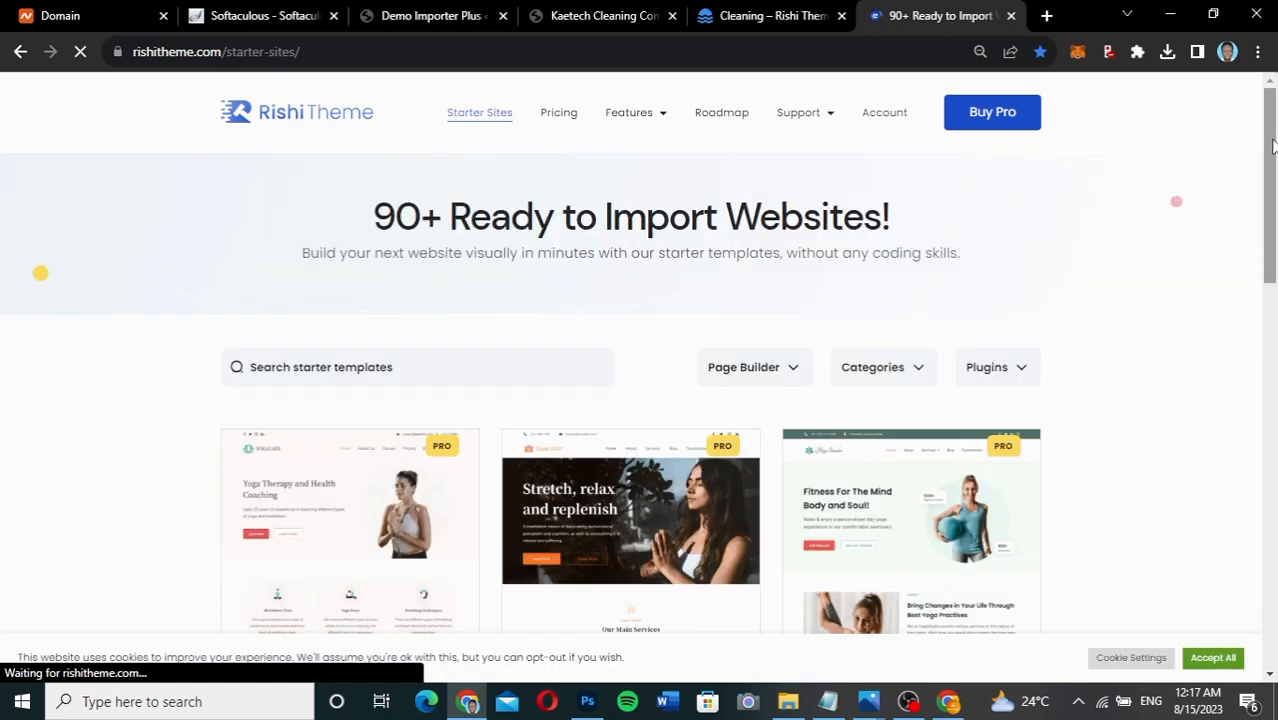
pyautogui.scroll(-1, 1272, 150)
pyautogui.moveTo(1272, 150); pyautogui.dragTo(1260, 240)
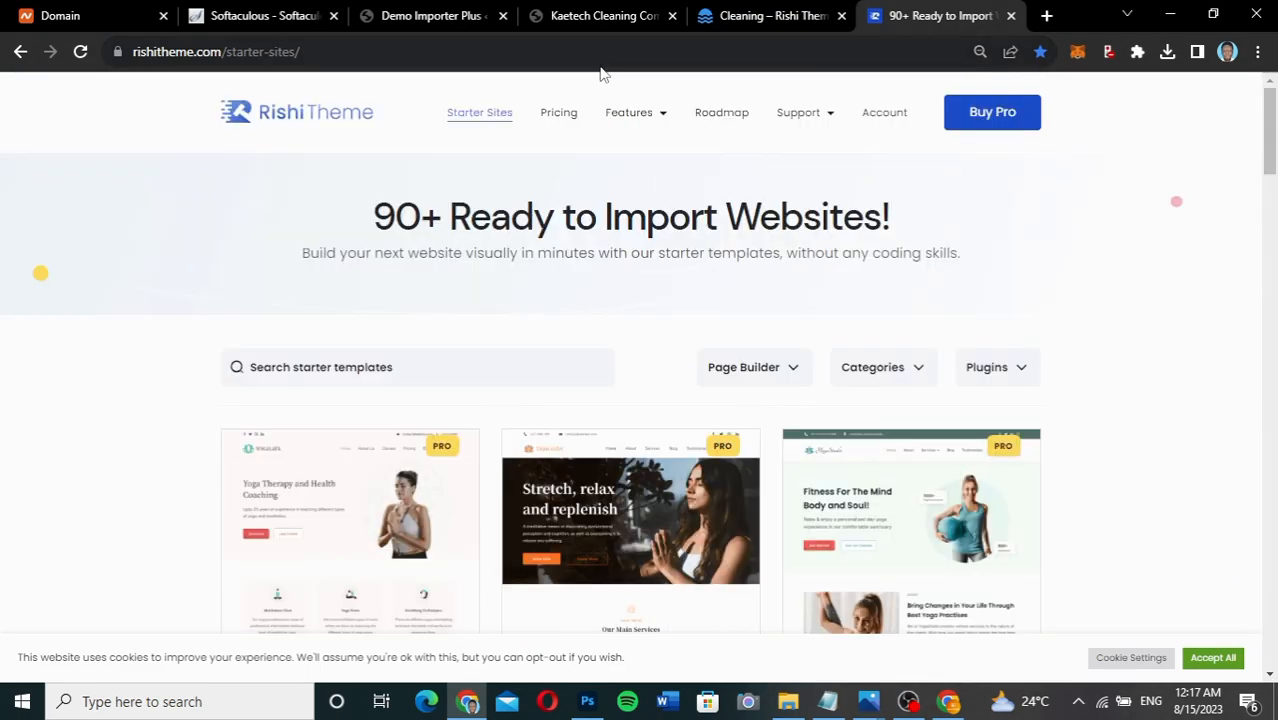
pyautogui.click(440, 16)
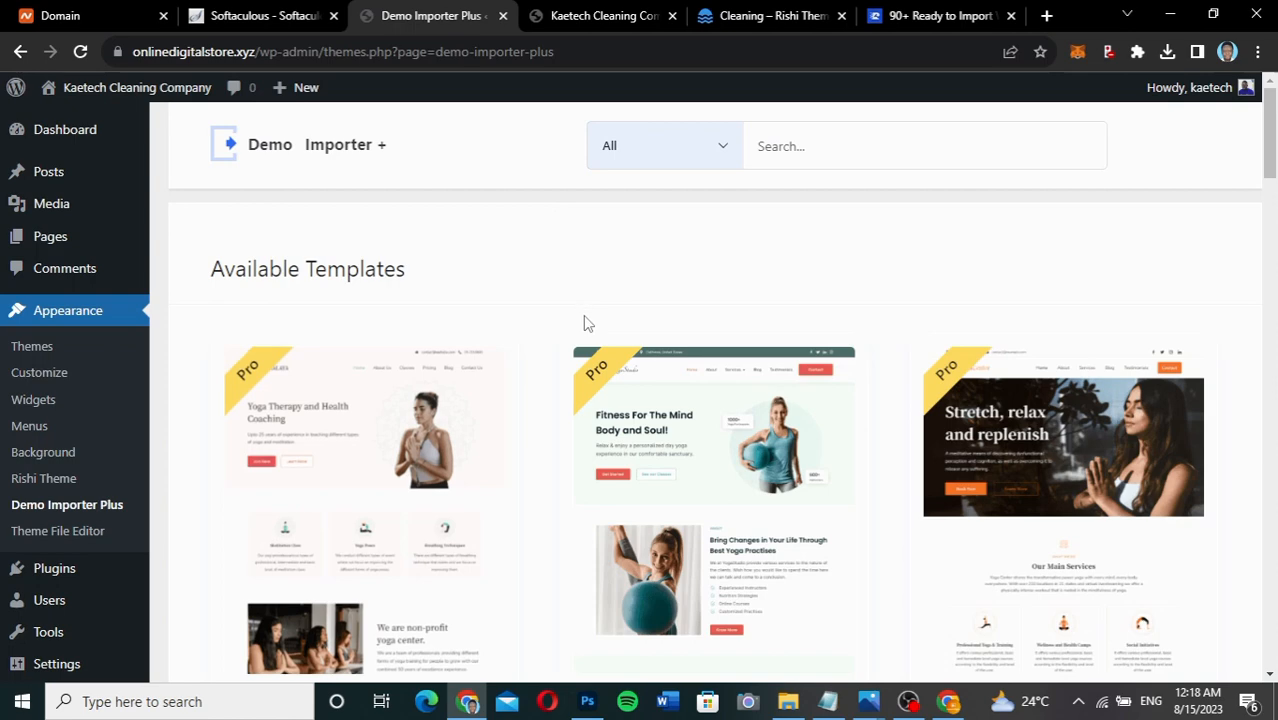
# Check the All filter without changing it, then scroll the template gallery to the Cleaning card.
pyautogui.click(665, 160)
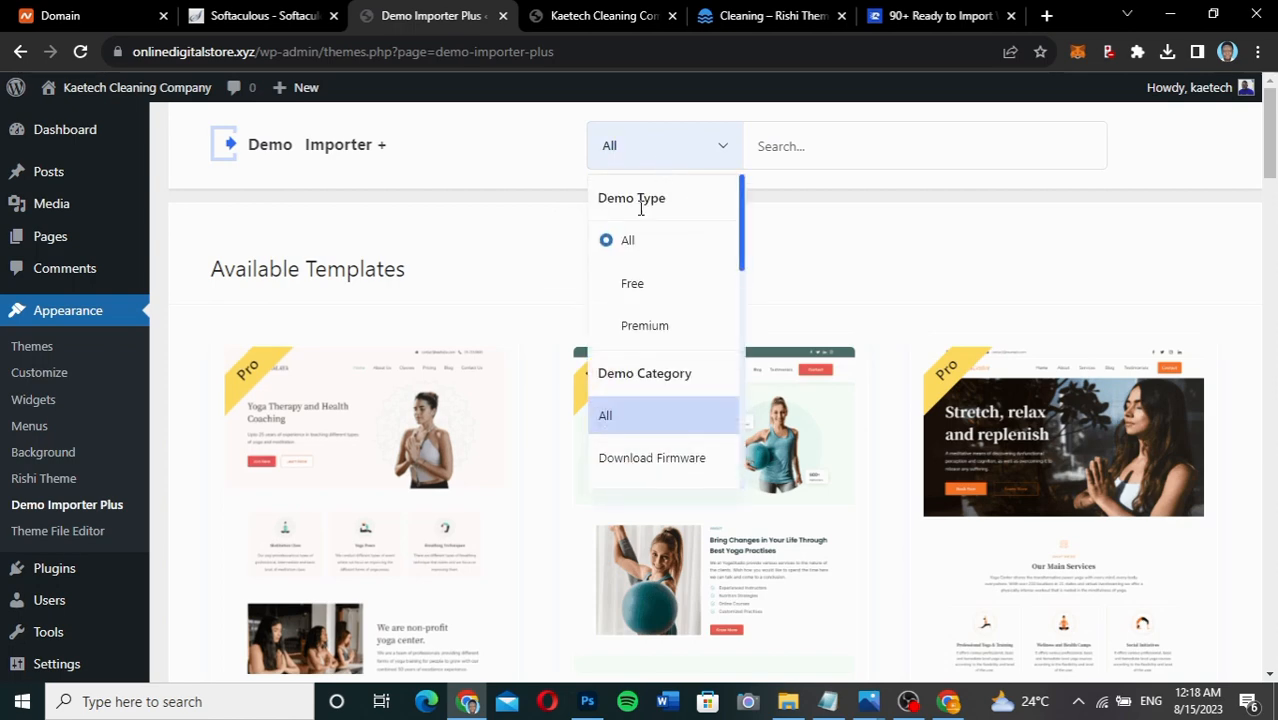
pyautogui.click(632, 284)
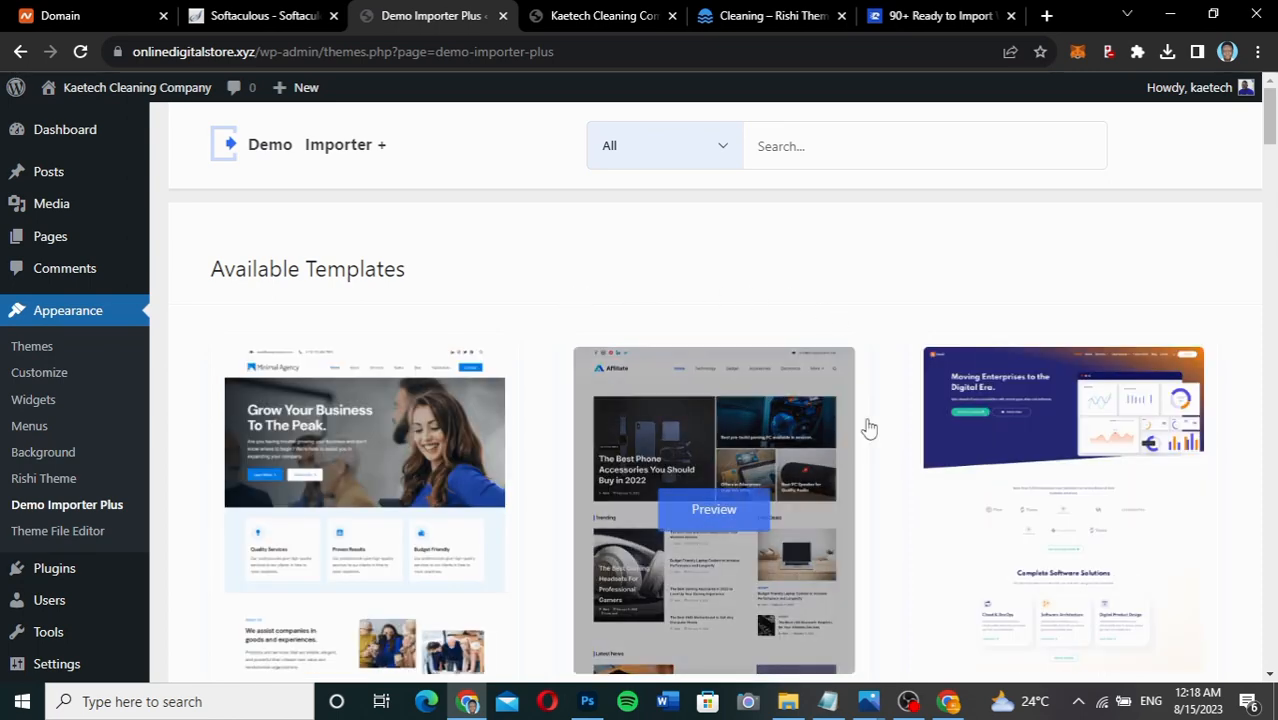
pyautogui.scroll(-2, 880, 522)
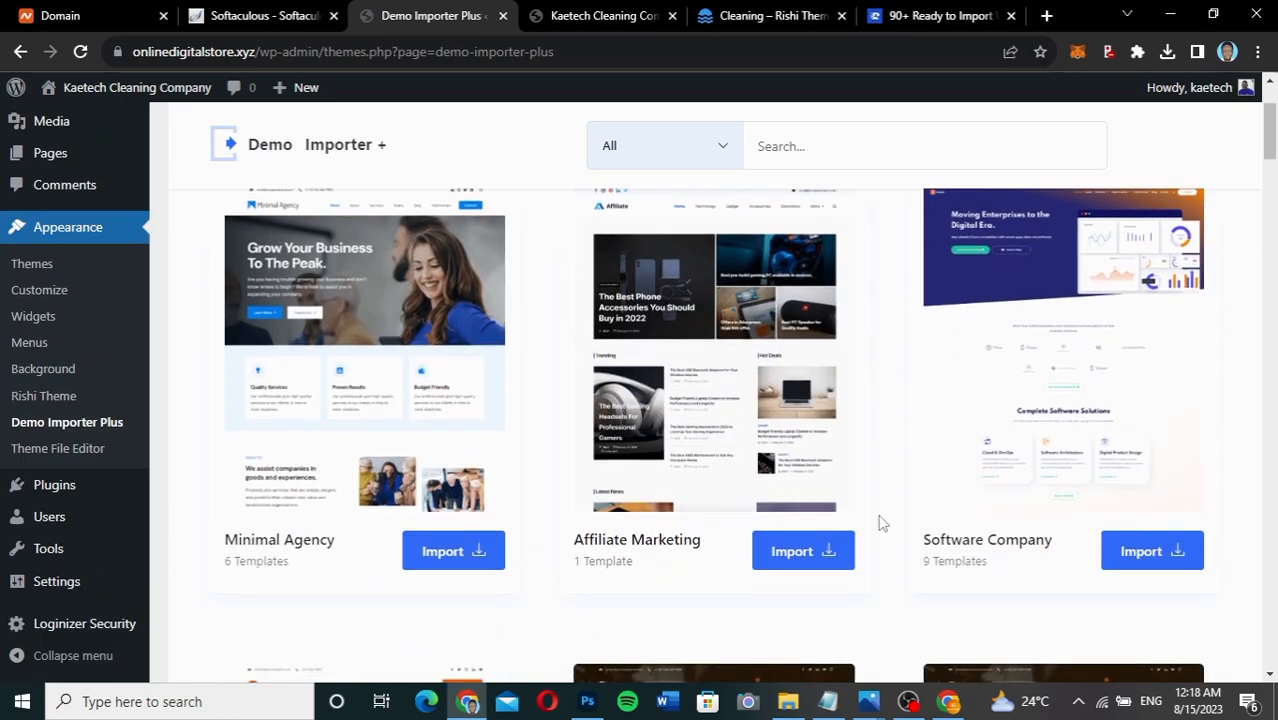
pyautogui.scroll(-6, 880, 522)
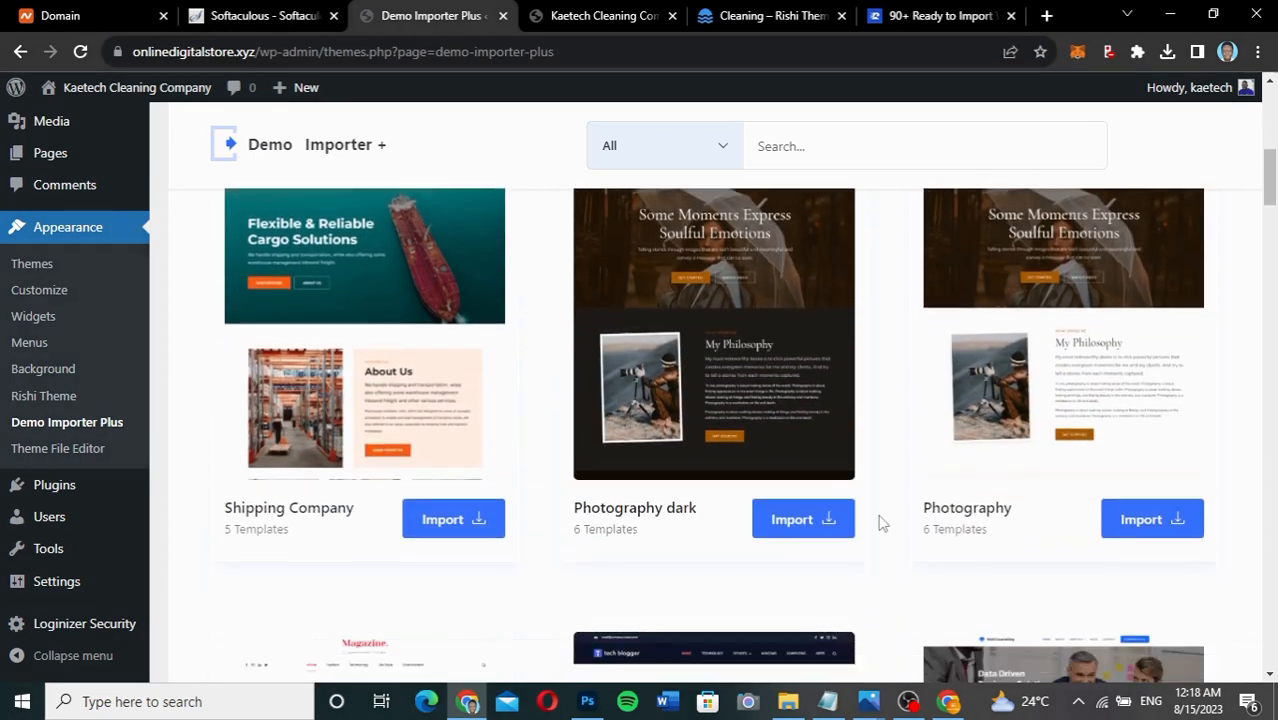
pyautogui.scroll(-5, 880, 522)
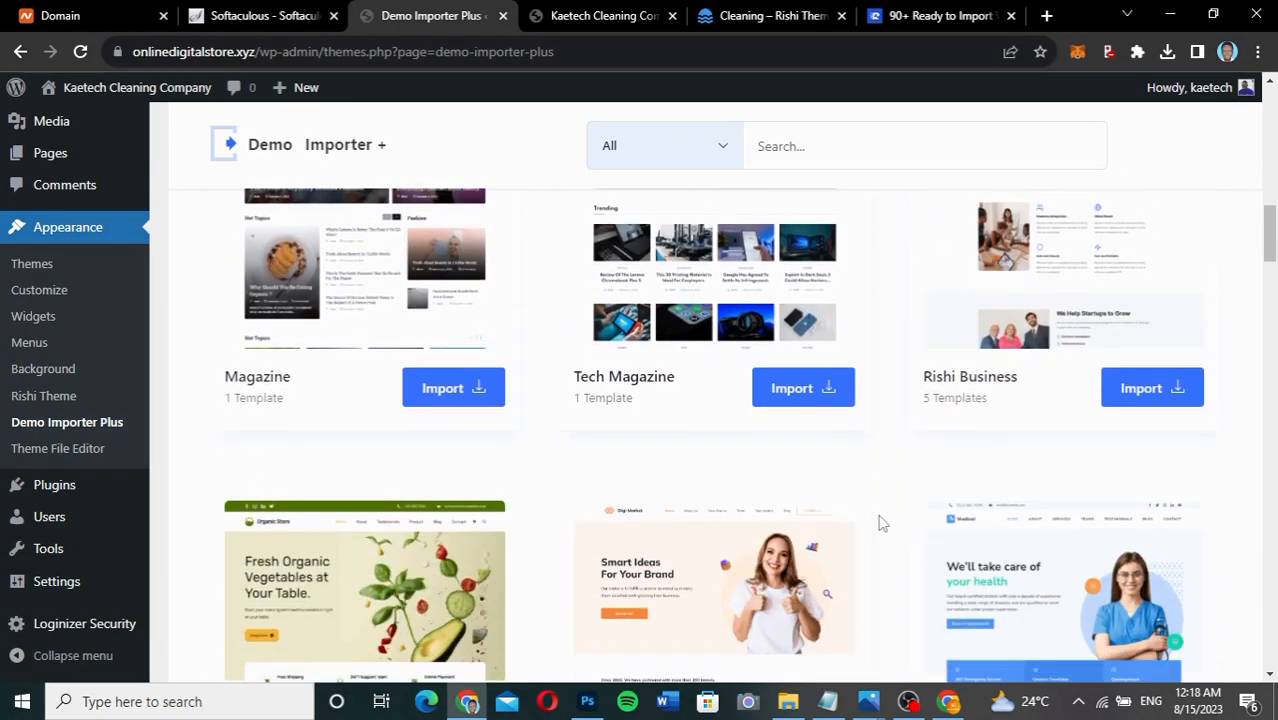
pyautogui.scroll(-2, 880, 522)
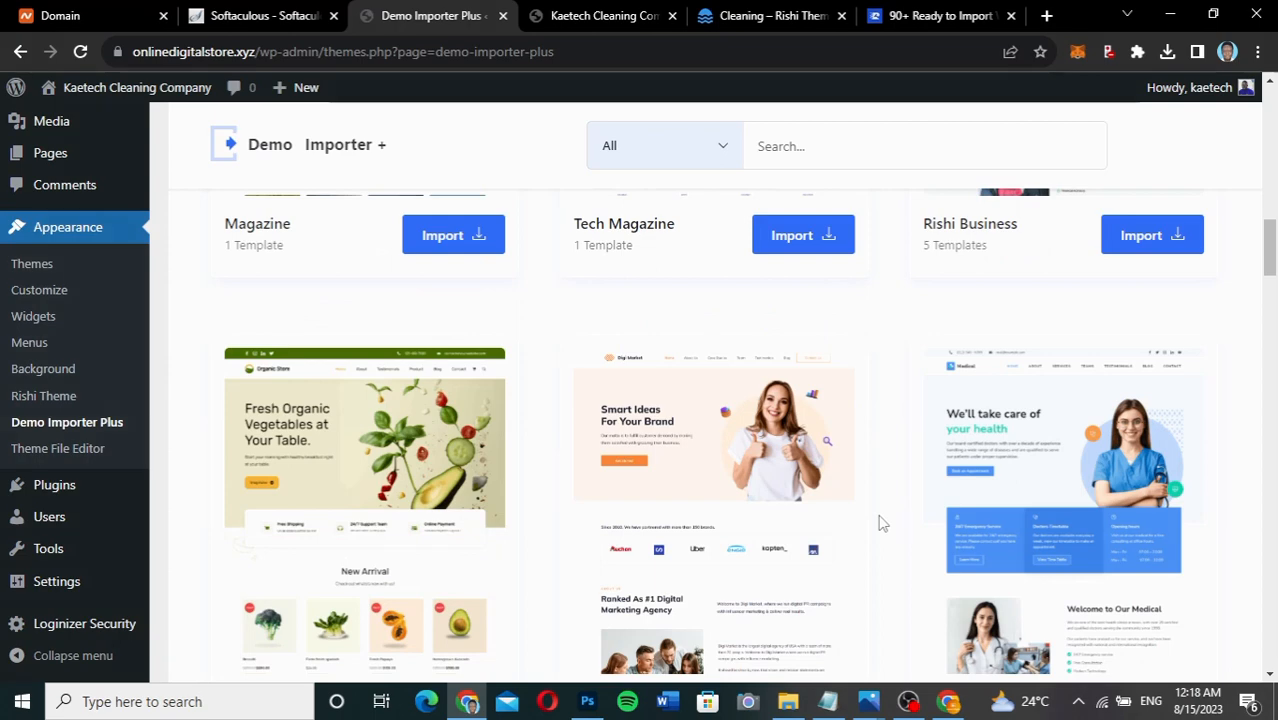
pyautogui.scroll(-7, 880, 410)
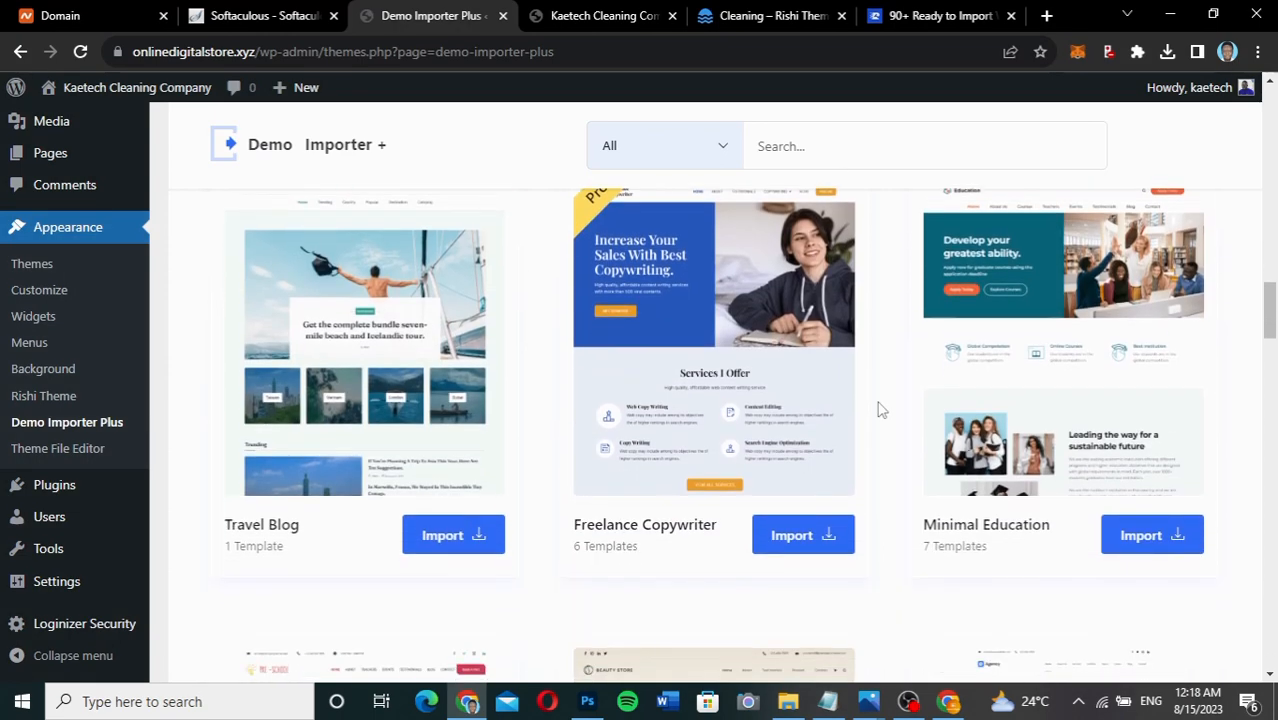
pyautogui.scroll(-5, 880, 410)
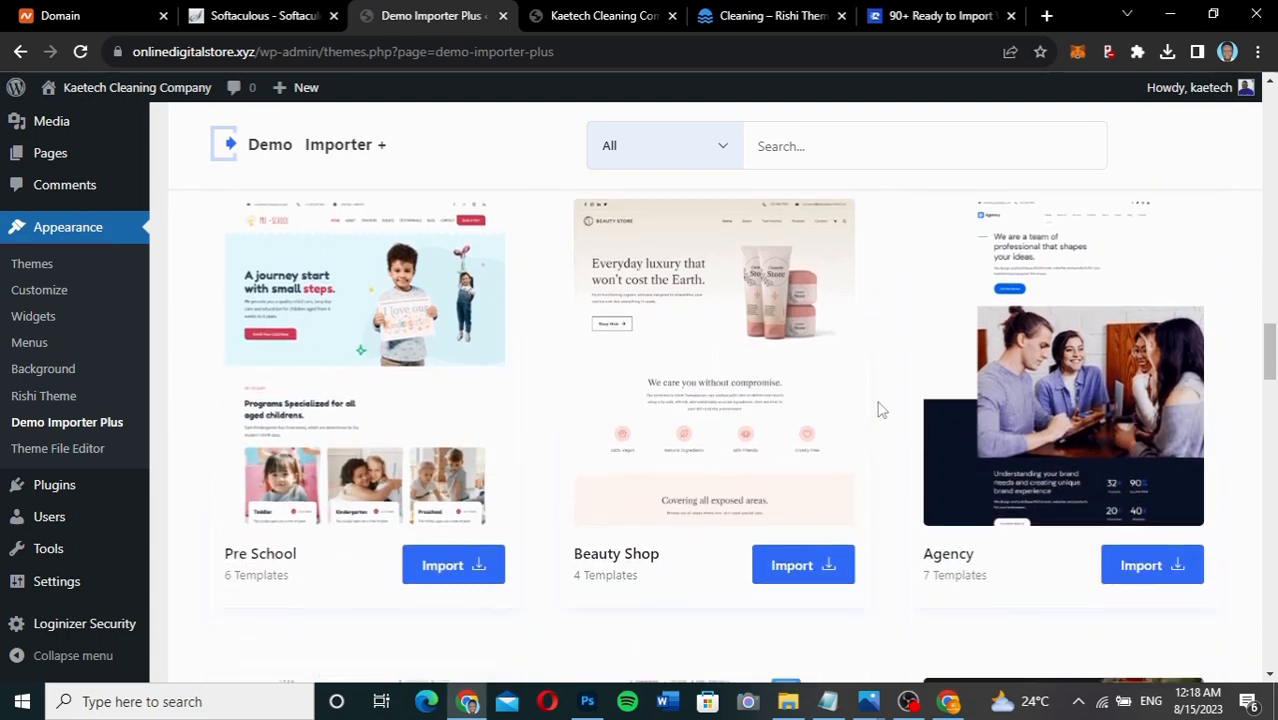
pyautogui.scroll(-5, 880, 410)
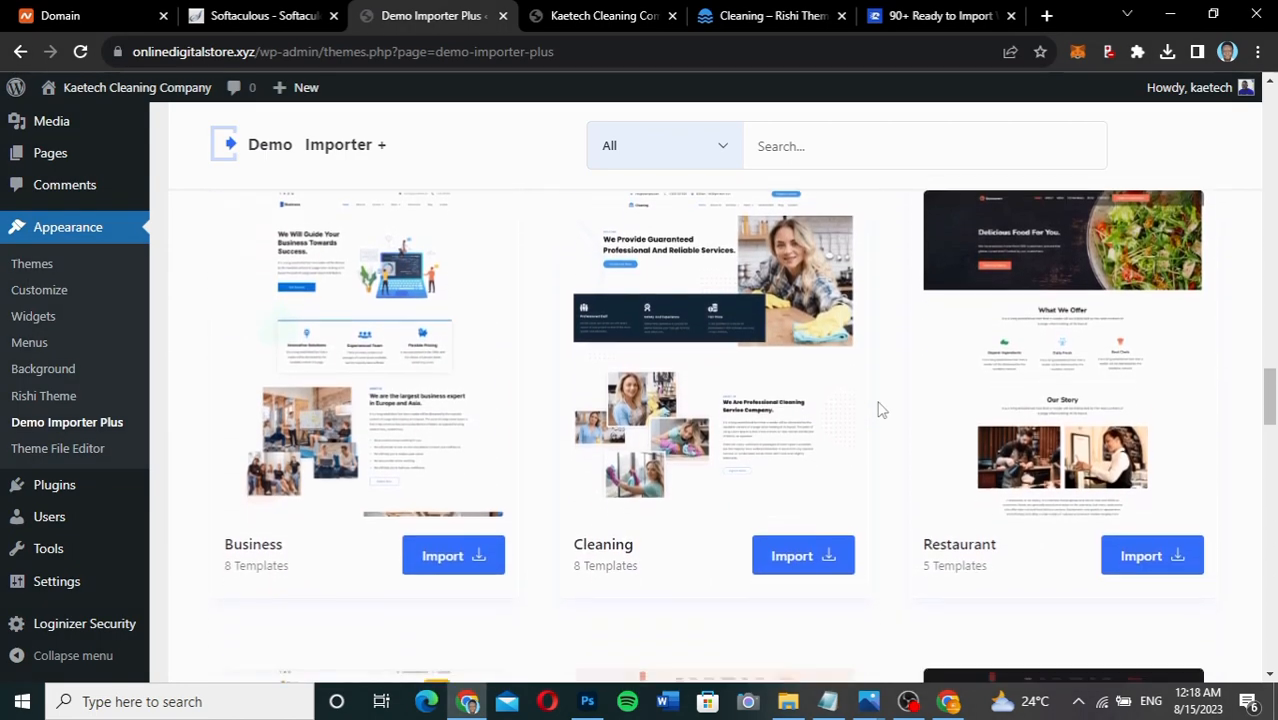
pyautogui.scroll(1, 880, 410)
# Preview the Cleaning live demo at rishidemos.com/cleaning, then return to the Demo Importer Plus gallery.
pyautogui.moveTo(719, 356)
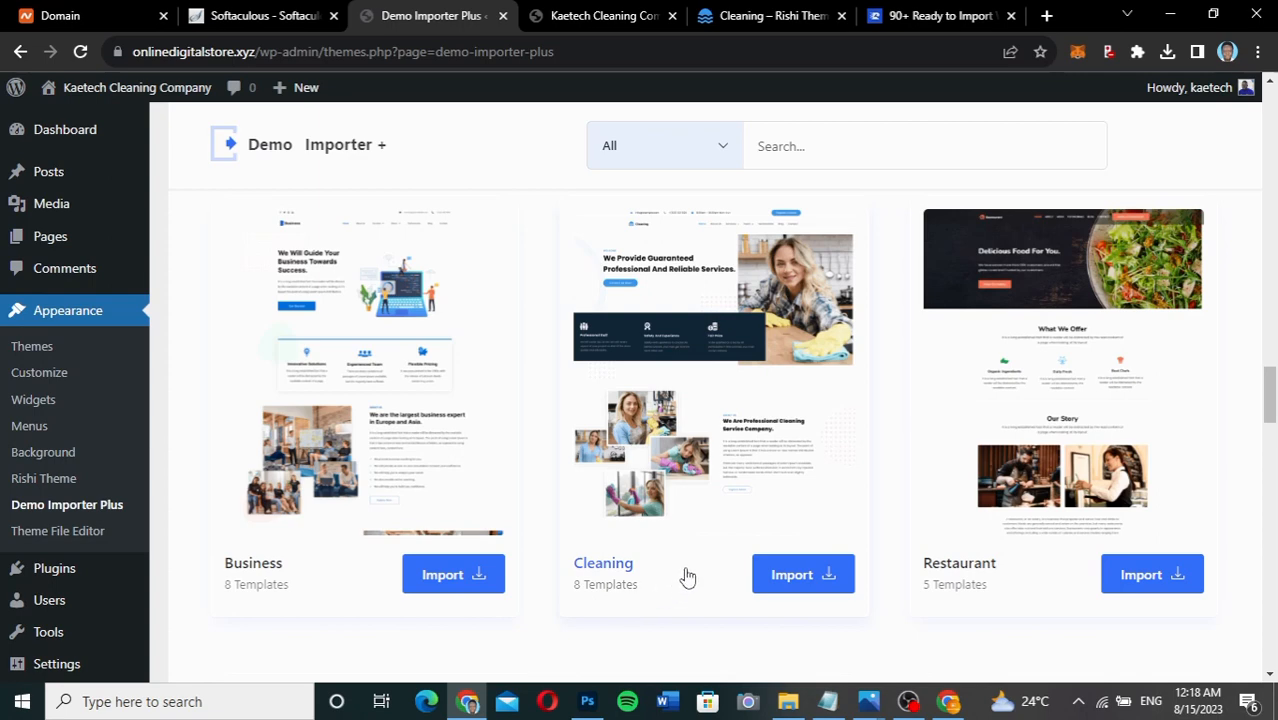
pyautogui.moveTo(710, 425)
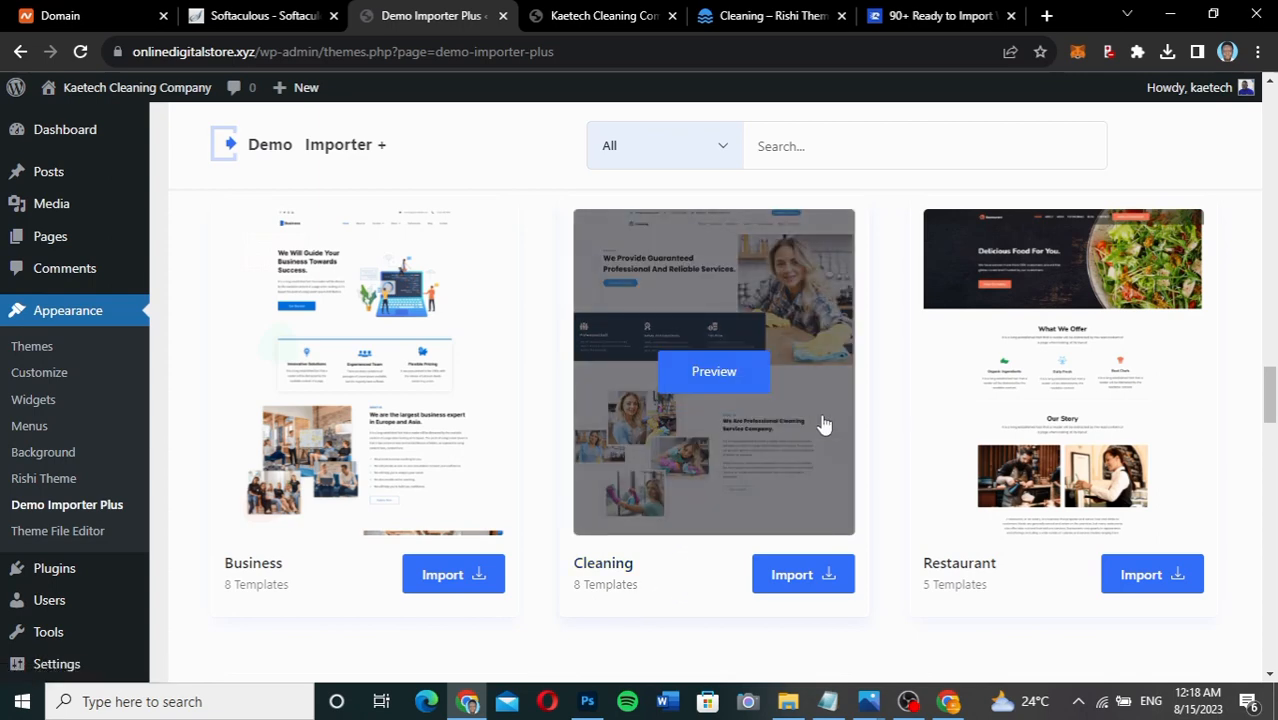
pyautogui.click(705, 25)
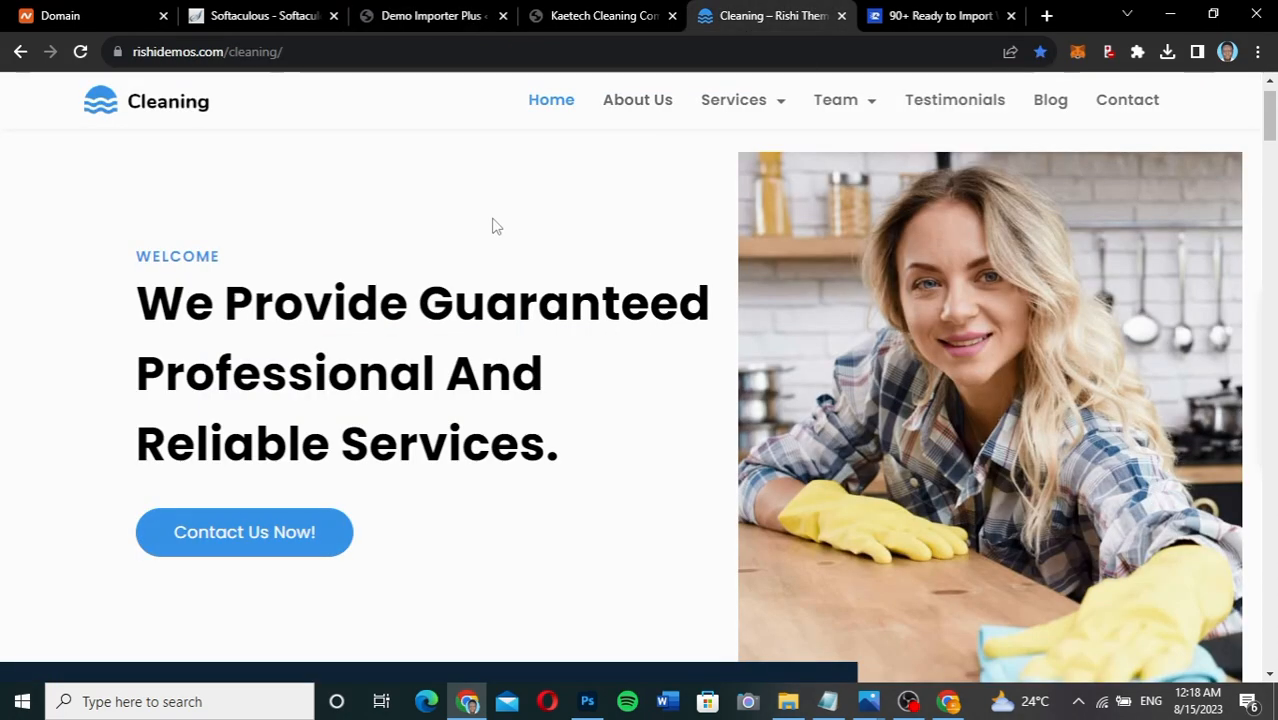
pyautogui.click(436, 14)
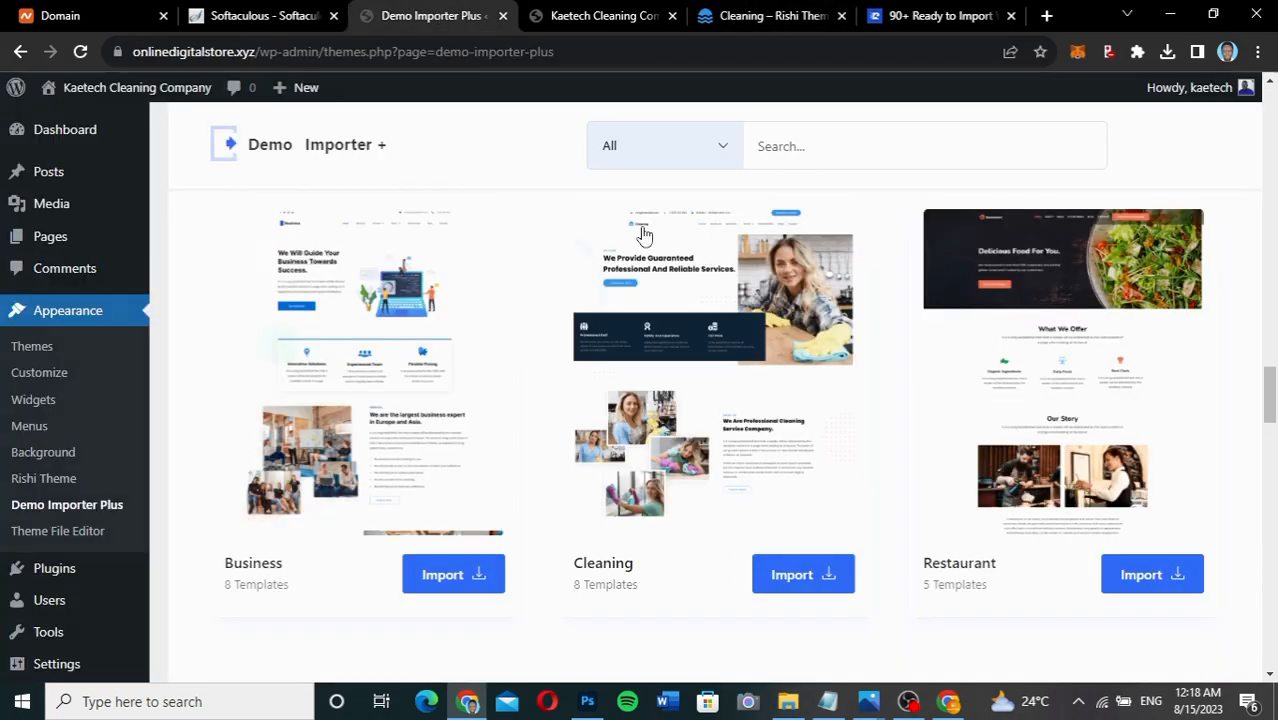
pyautogui.moveTo(722, 334)
# Review the Cleaning template's page templates and preview, then choose Import Complete Site.
pyautogui.click(805, 578)
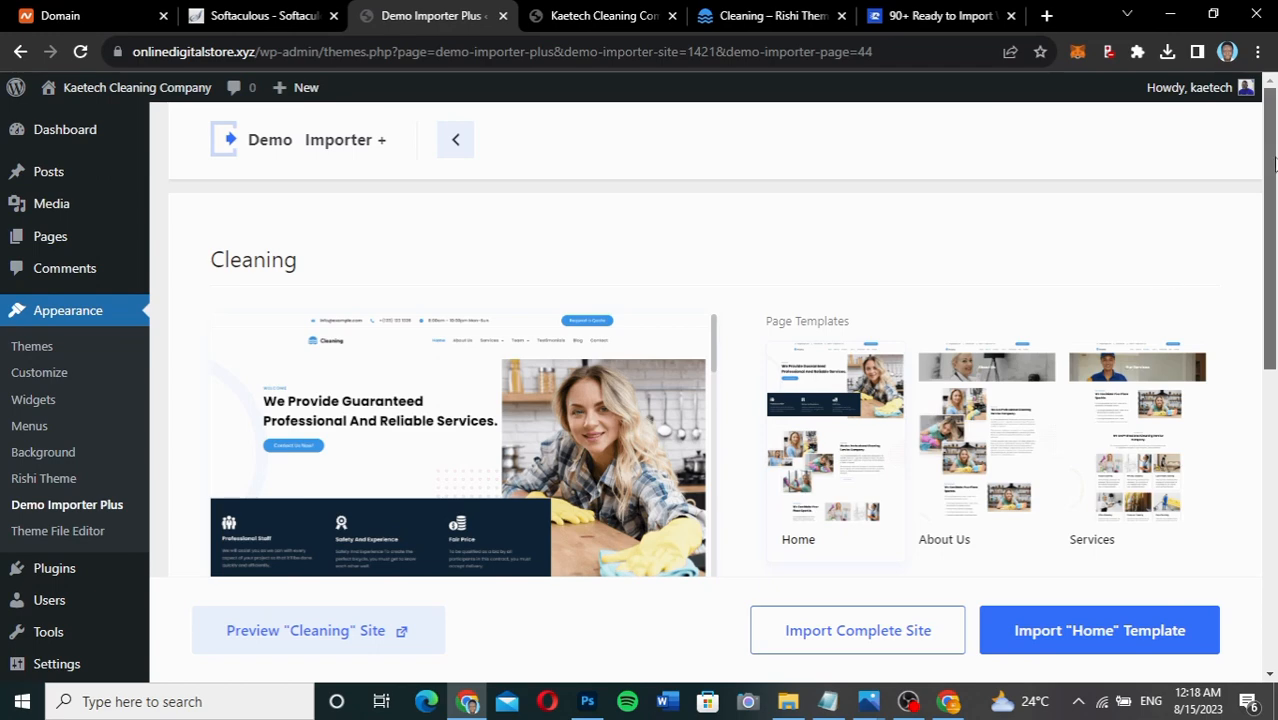
pyautogui.moveTo(1268, 164); pyautogui.dragTo(1262, 220)
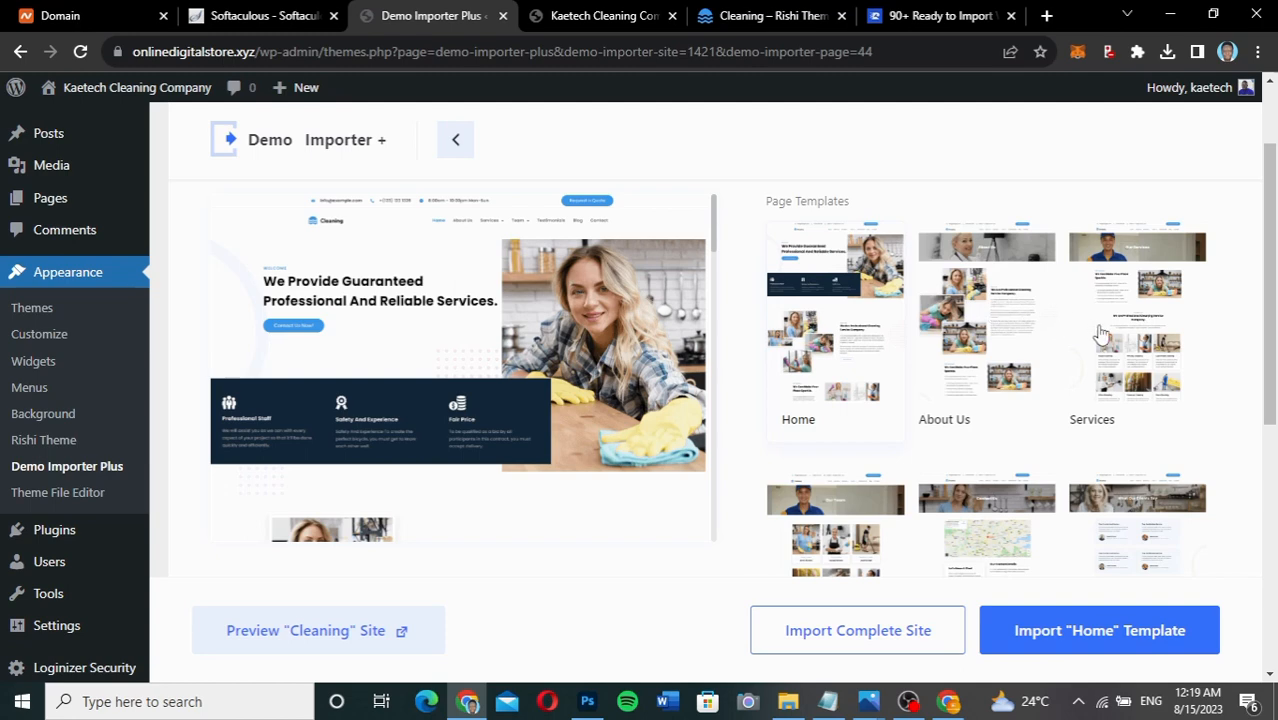
pyautogui.moveTo(1266, 298); pyautogui.dragTo(1270, 470)
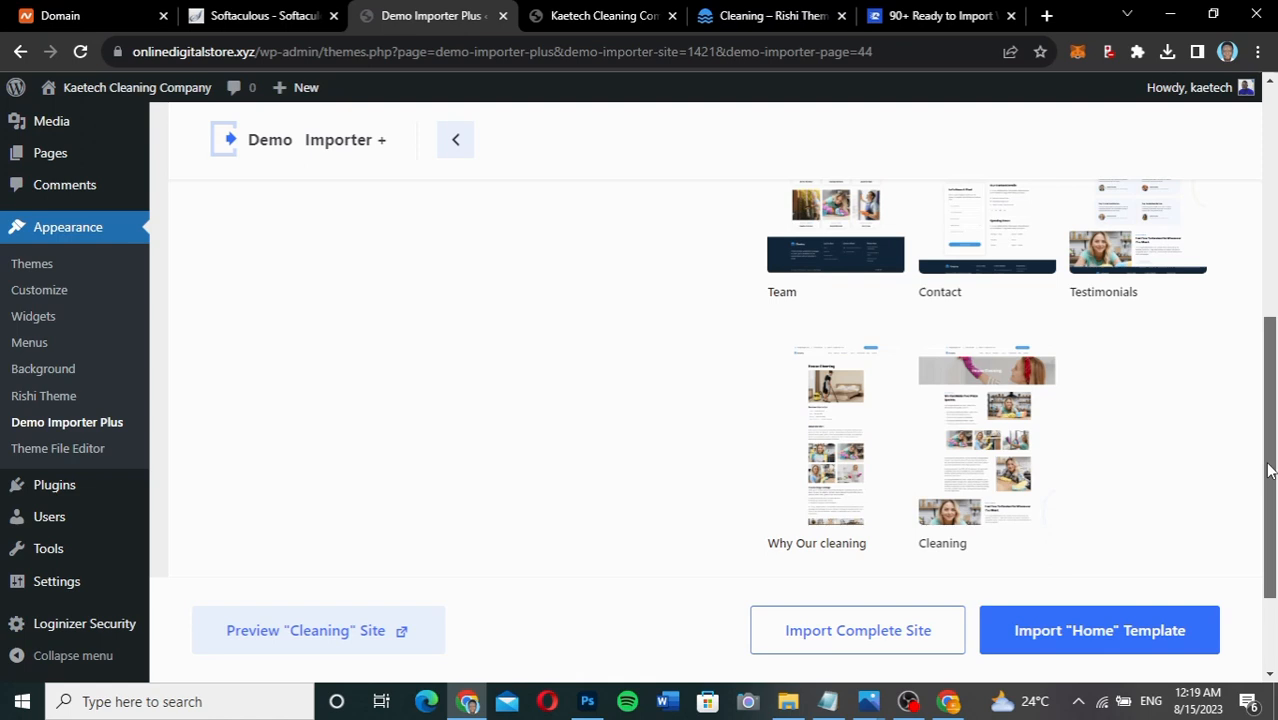
pyautogui.moveTo(1268, 470); pyautogui.dragTo(1268, 482)
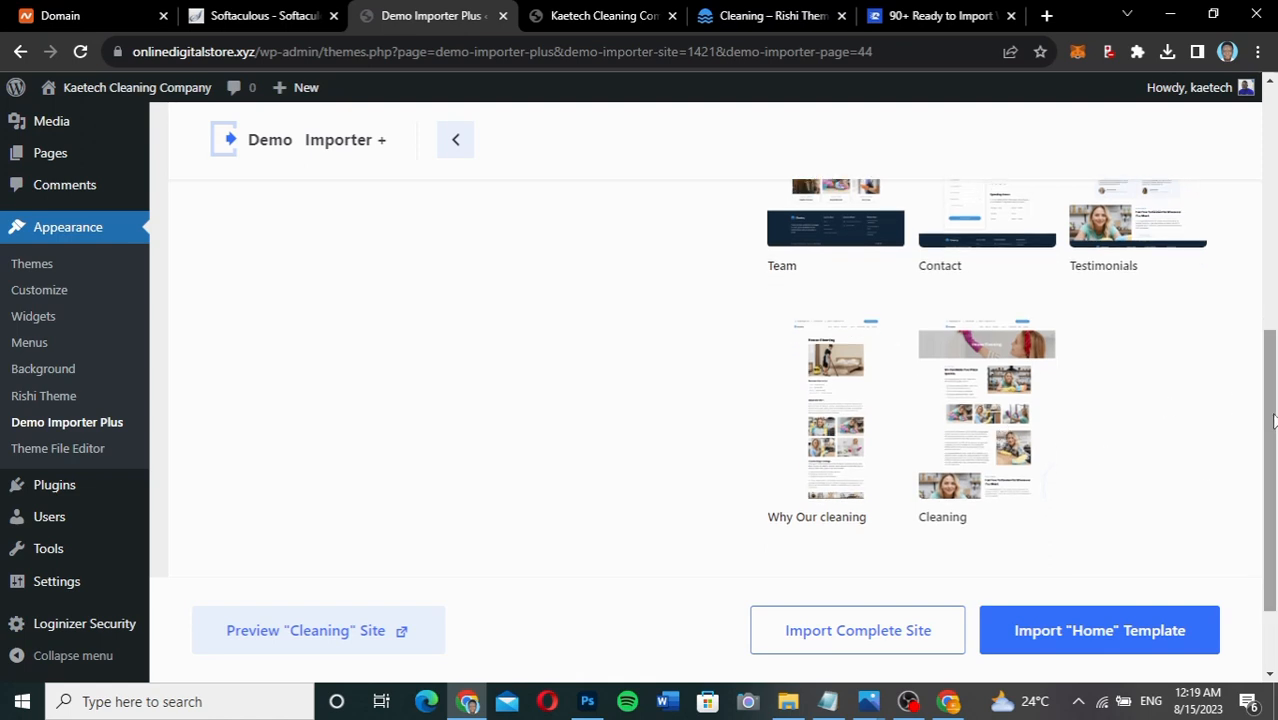
pyautogui.moveTo(1272, 420); pyautogui.dragTo(1270, 232)
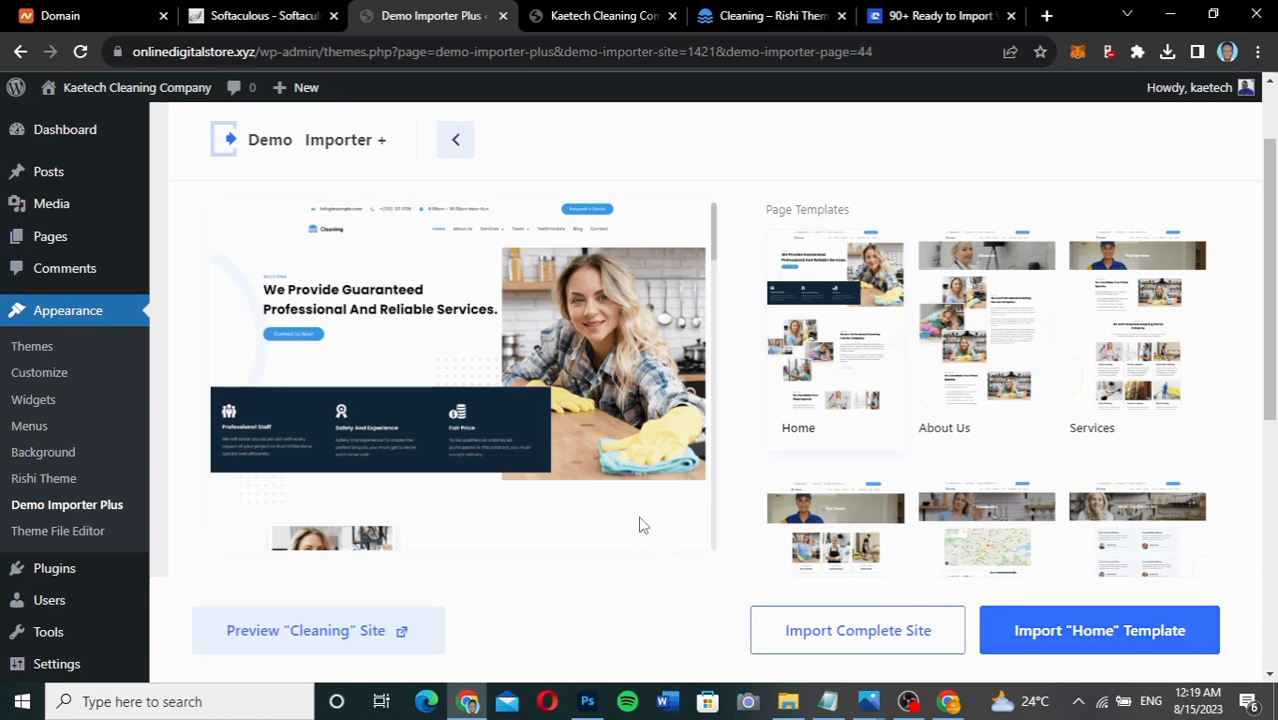
pyautogui.scroll(-5, 642, 525)
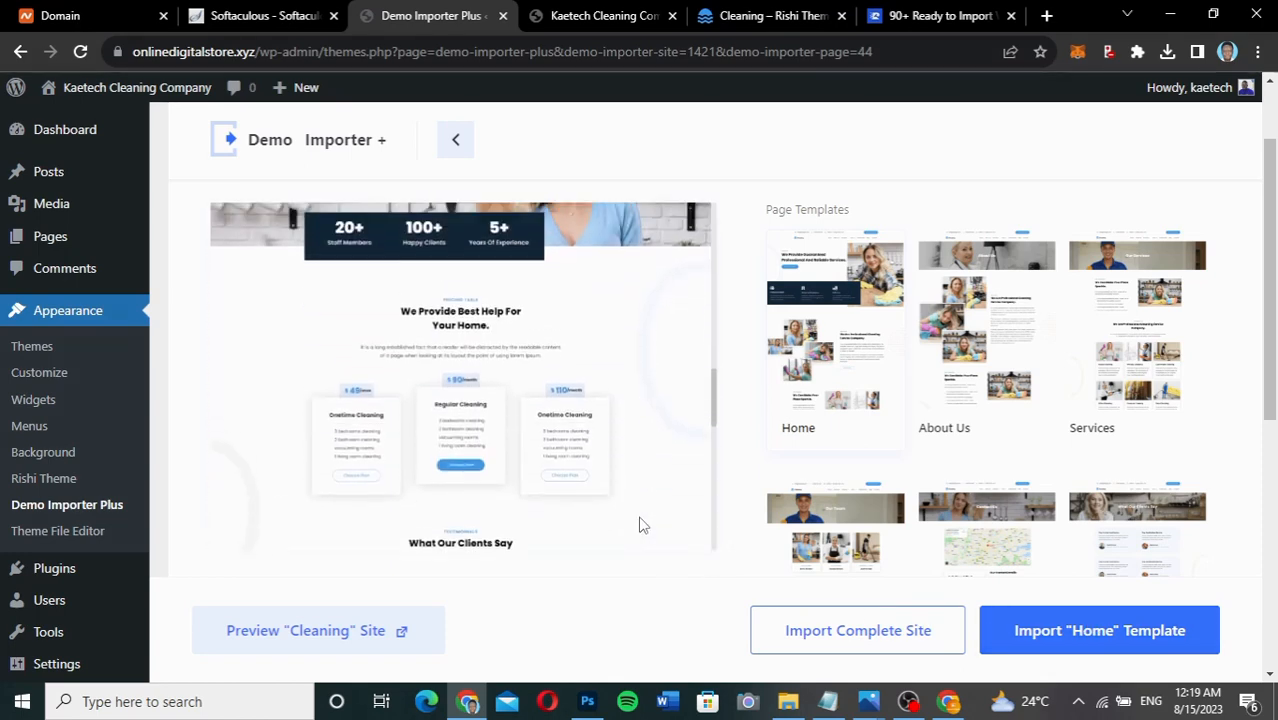
pyautogui.scroll(5, 642, 525)
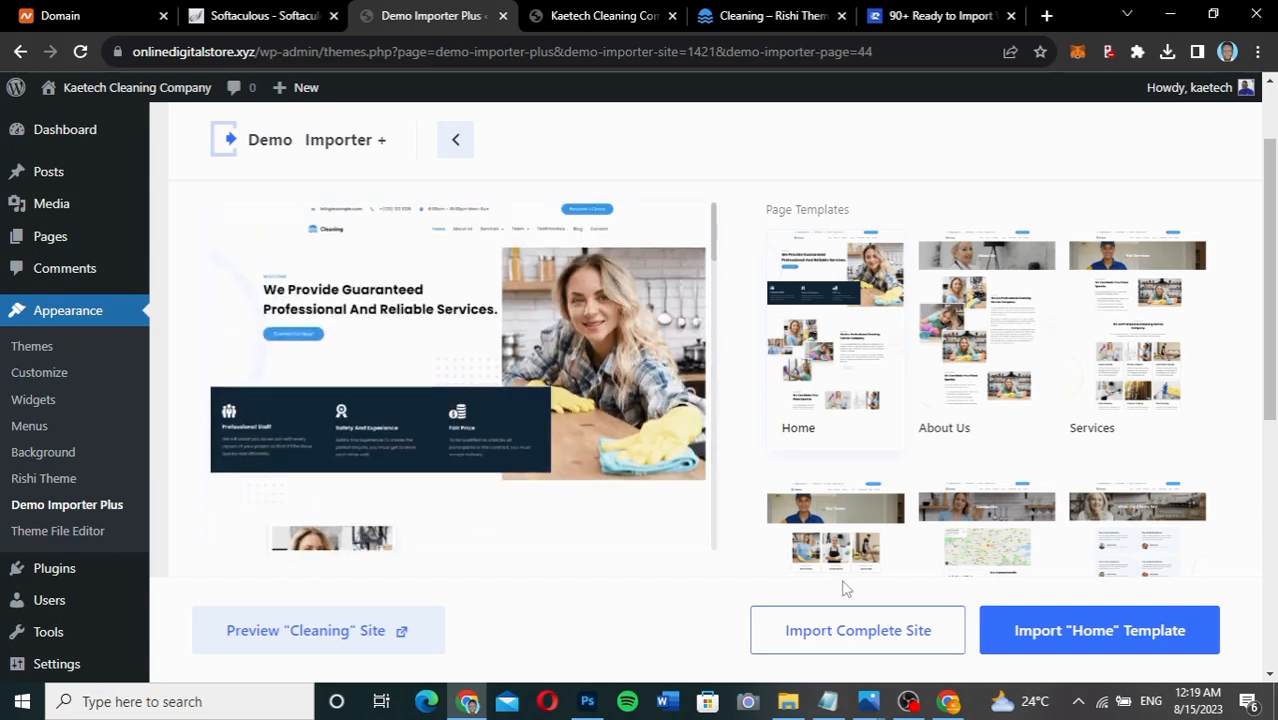
pyautogui.click(838, 632)
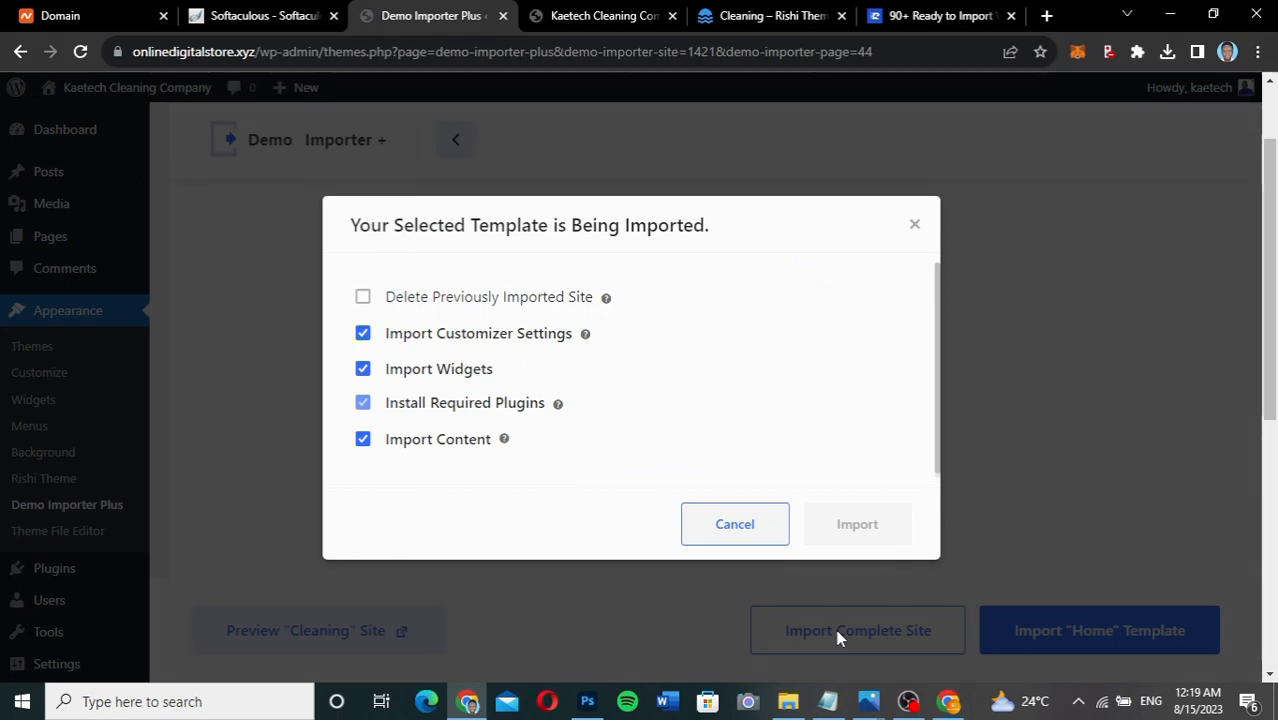
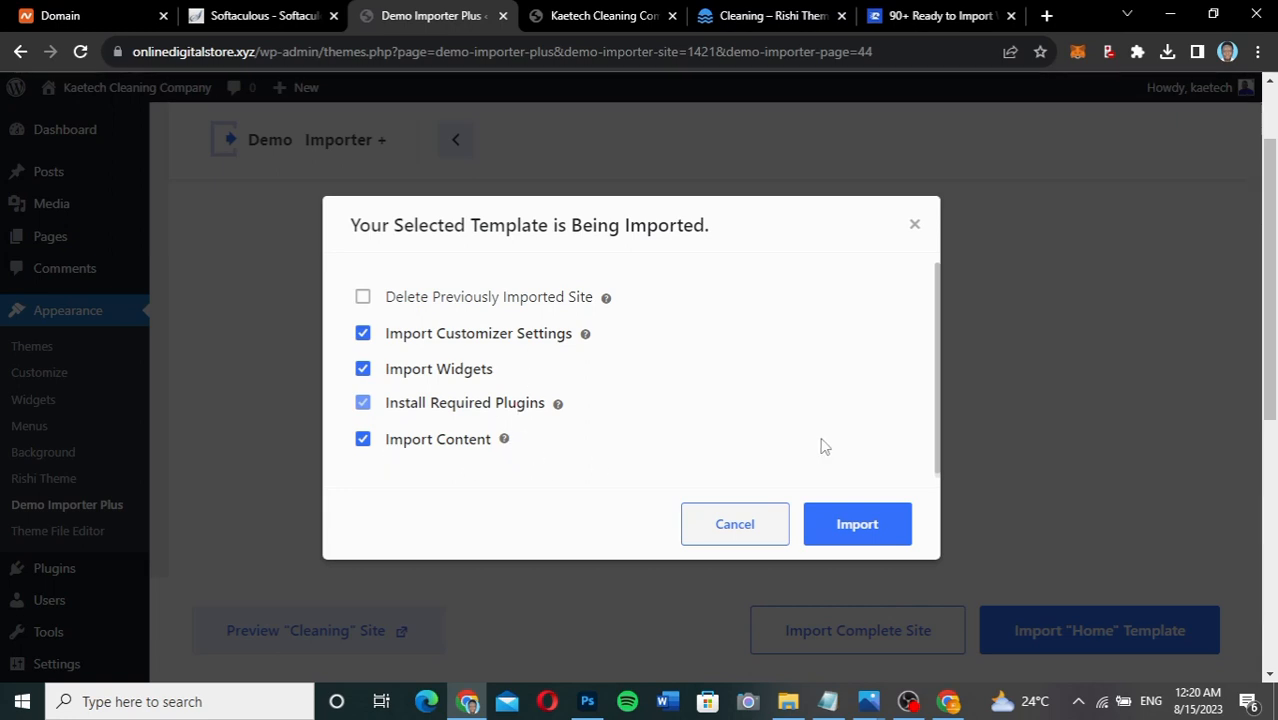
# Import the Cleaning demo site and switch to the Kaetech Cleaning Company front-page tab.
pyautogui.click(853, 526)
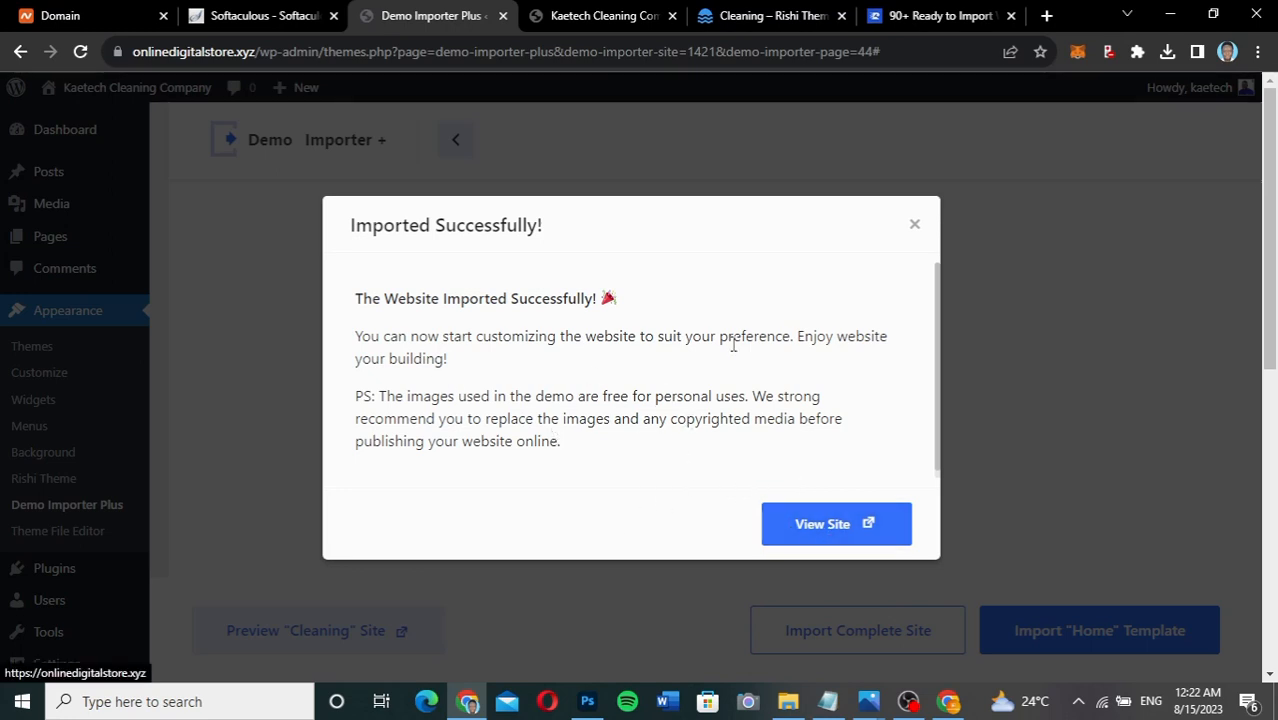
pyautogui.click(645, 12)
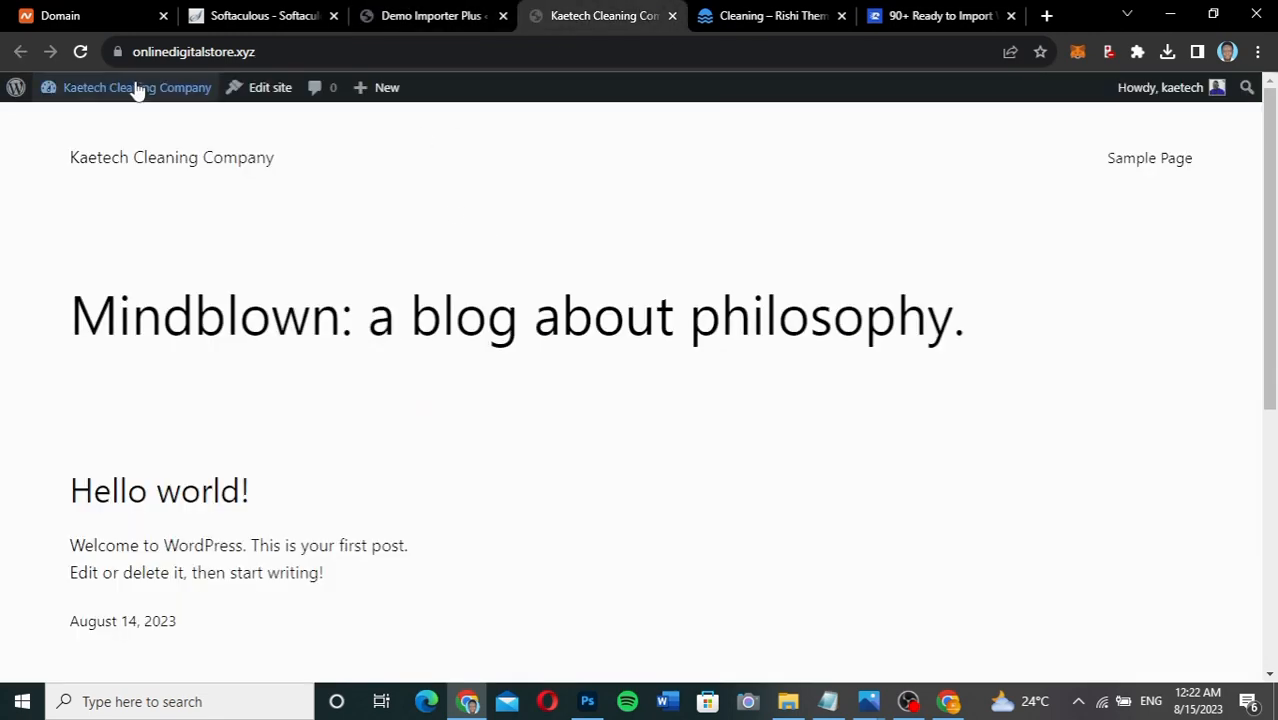
# Reload the front page to show the Cleaning design, then scroll through the homepage and back up.
pyautogui.click(90, 56)
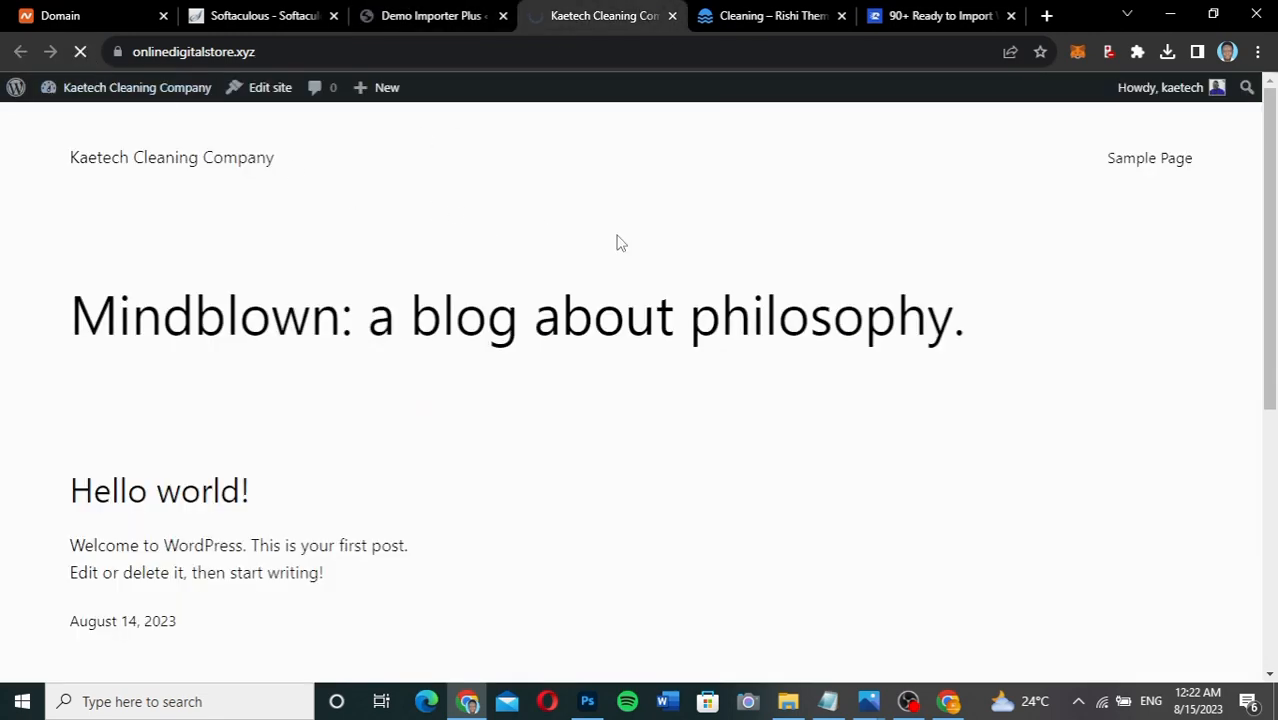
pyautogui.scroll(-3, 672, 382)
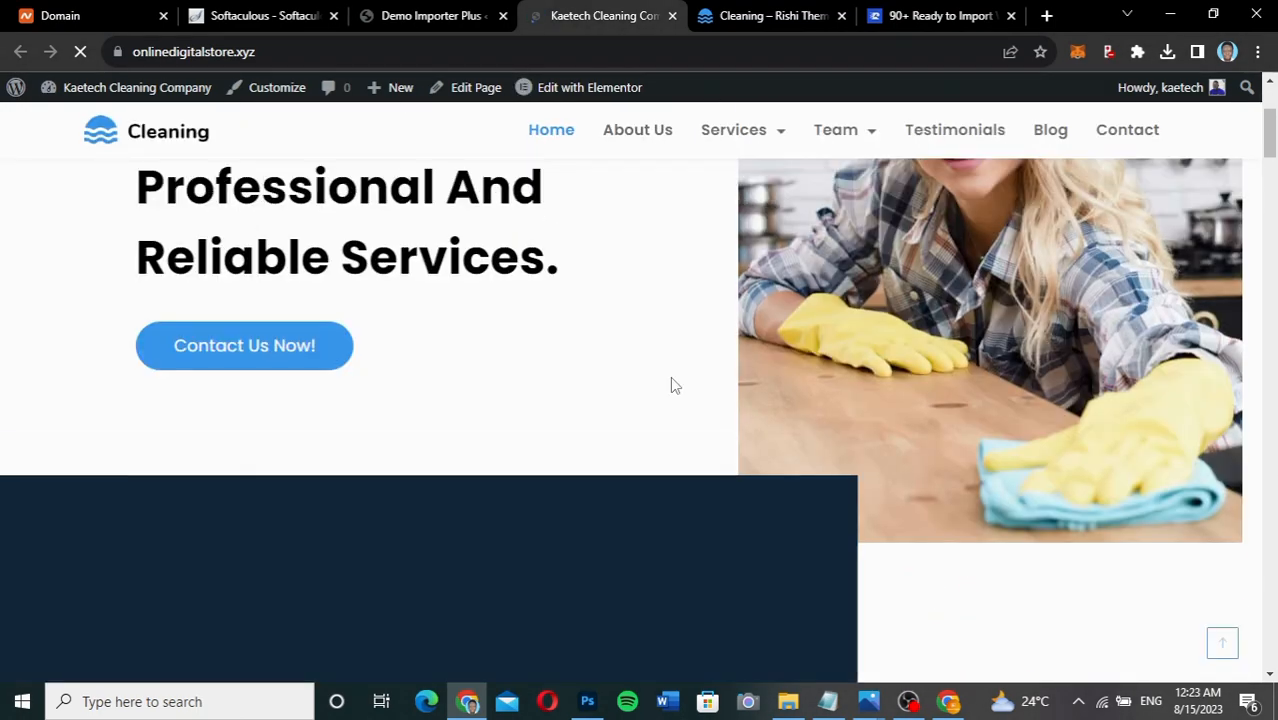
pyautogui.scroll(3, 670, 376)
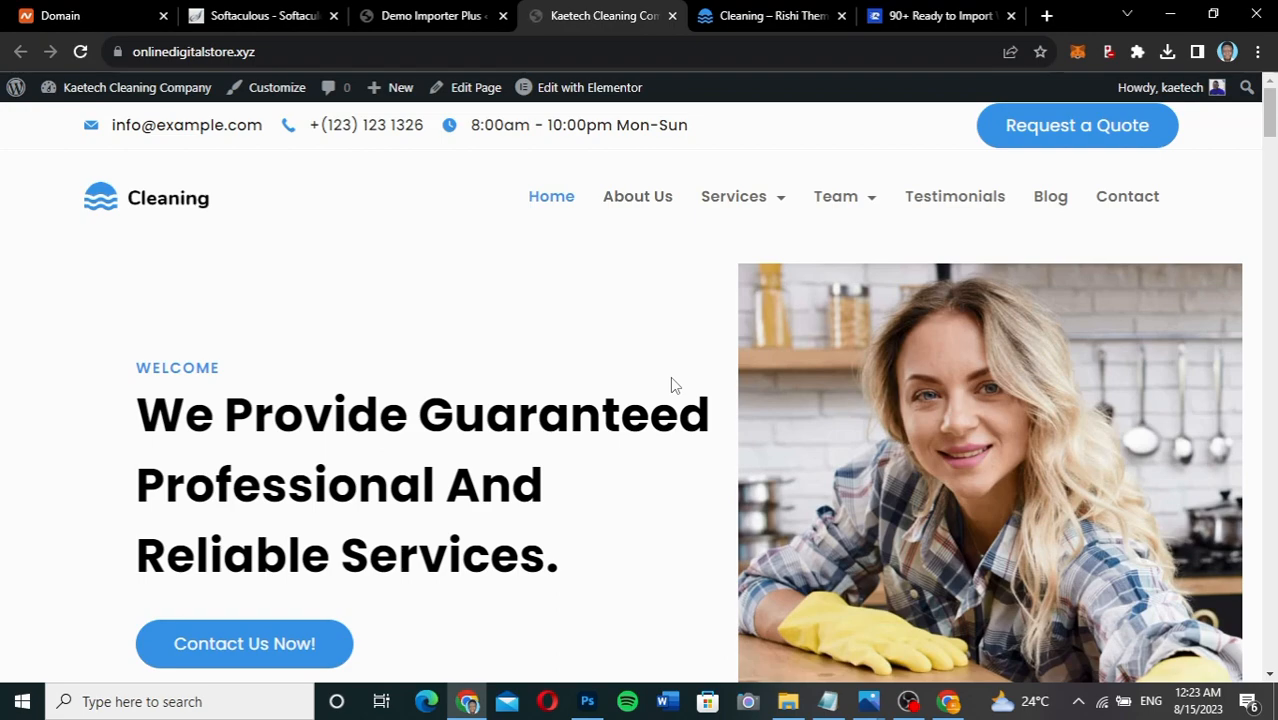
pyautogui.scroll(-4, 672, 386)
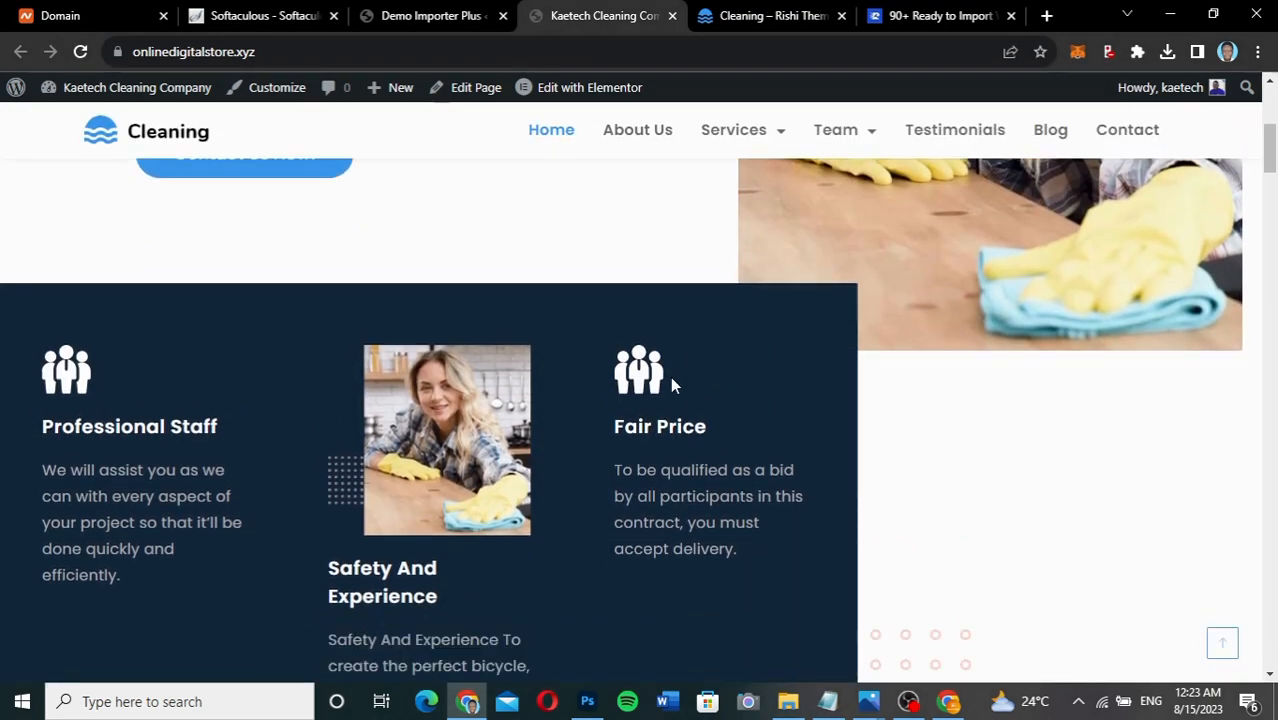
pyautogui.scroll(-4, 672, 386)
pyautogui.scroll(-8, 672, 386)
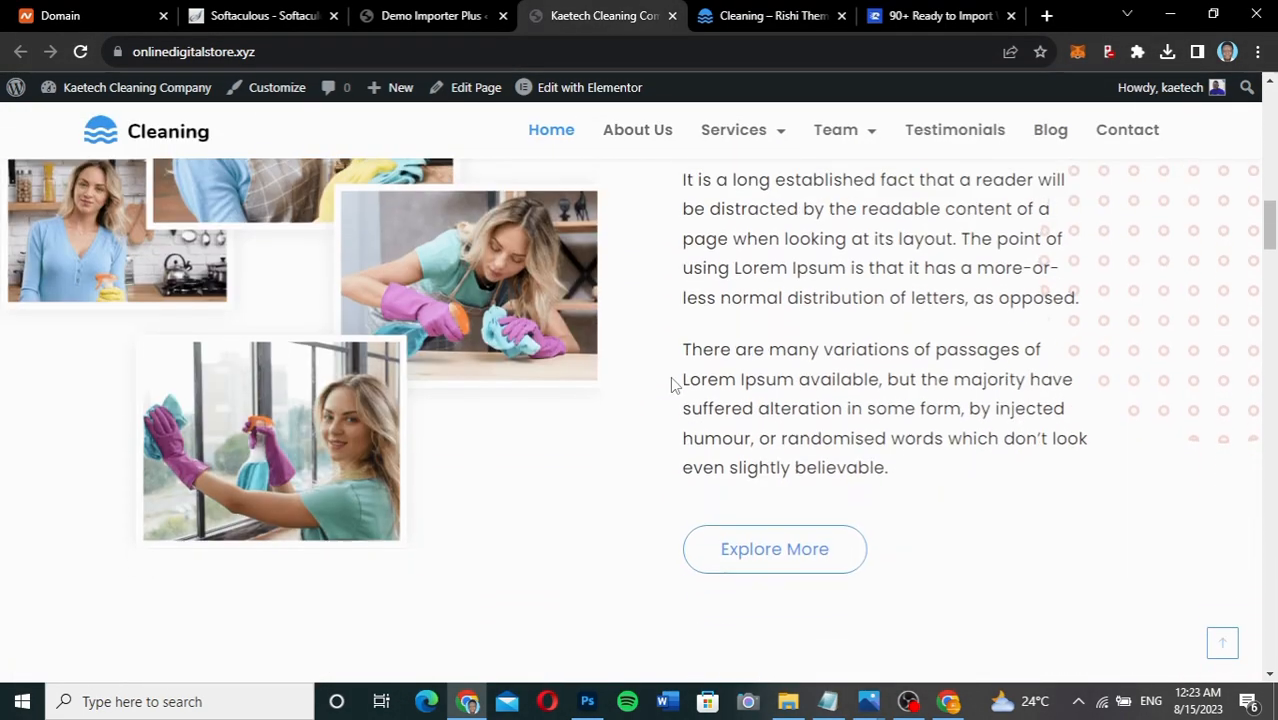
pyautogui.scroll(-8, 672, 380)
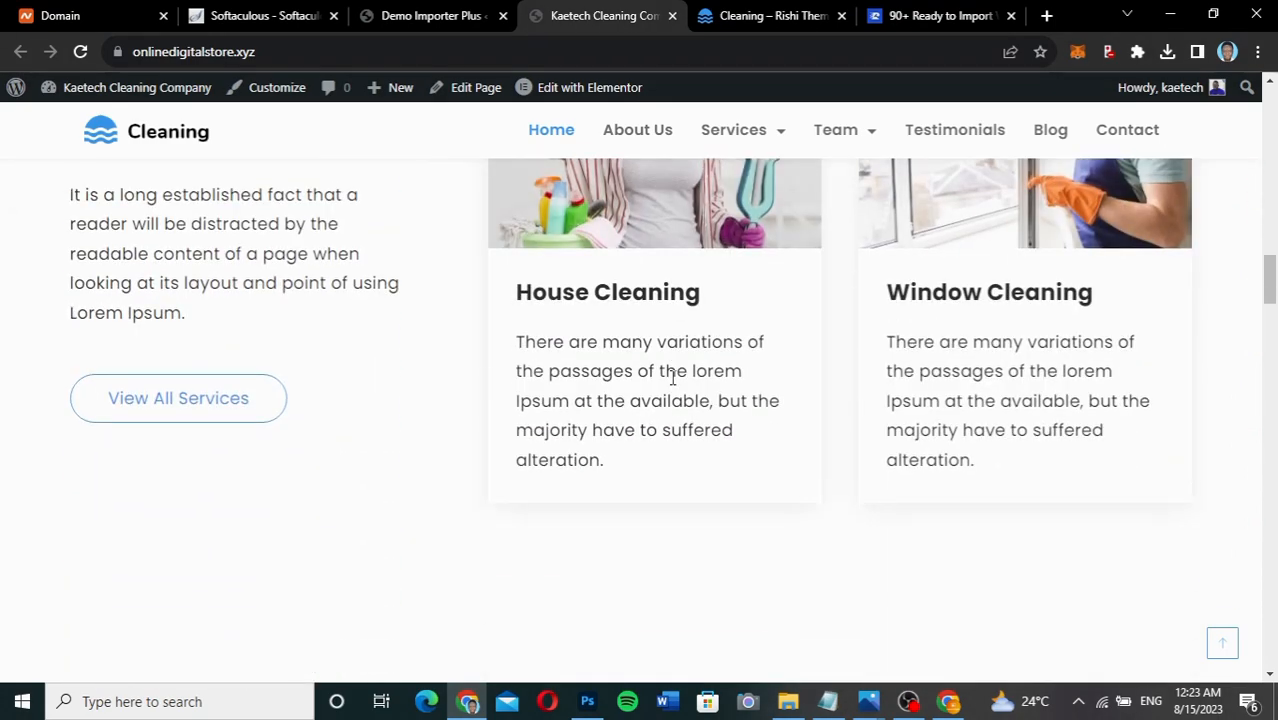
pyautogui.scroll(-4, 672, 386)
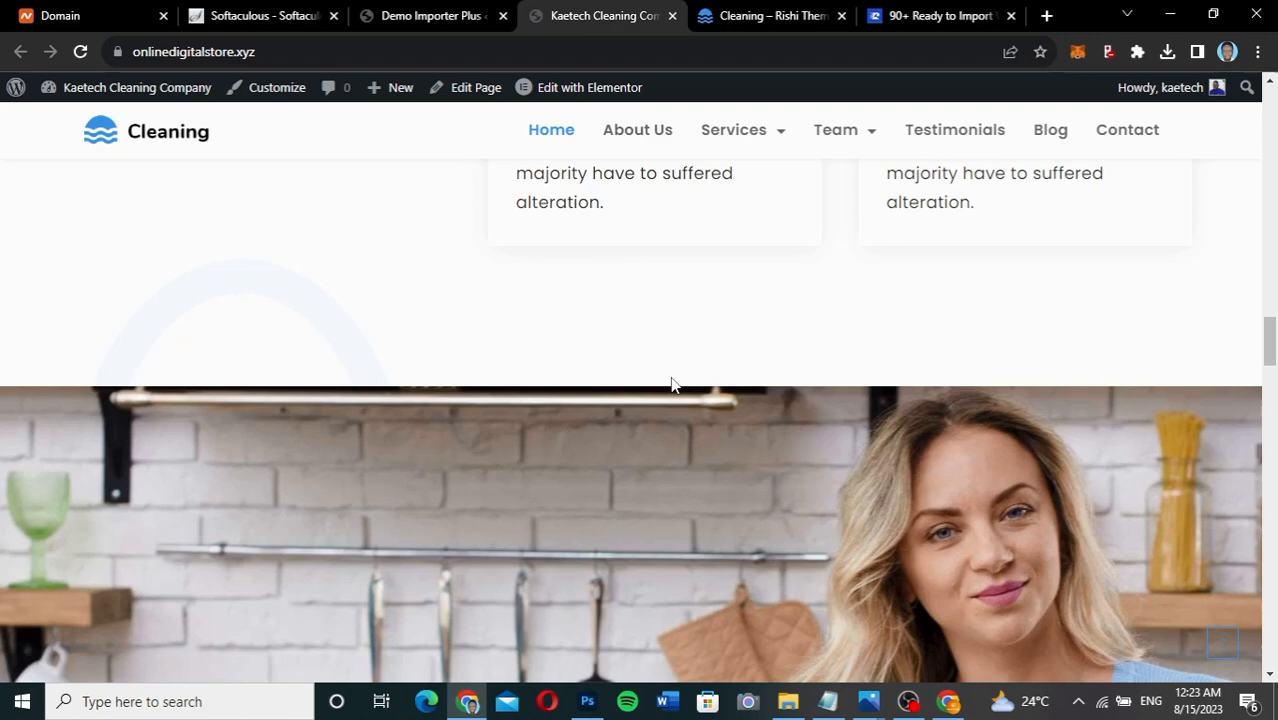
pyautogui.scroll(-4, 672, 386)
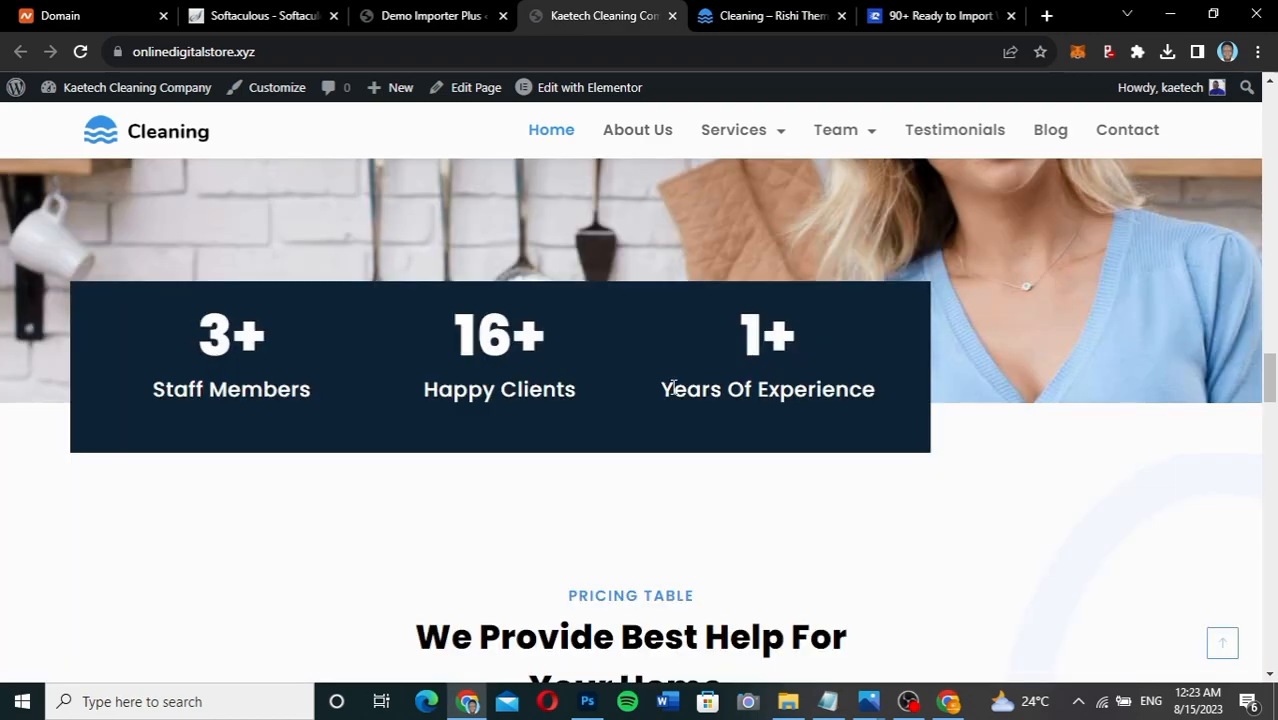
pyautogui.scroll(-10, 676, 522)
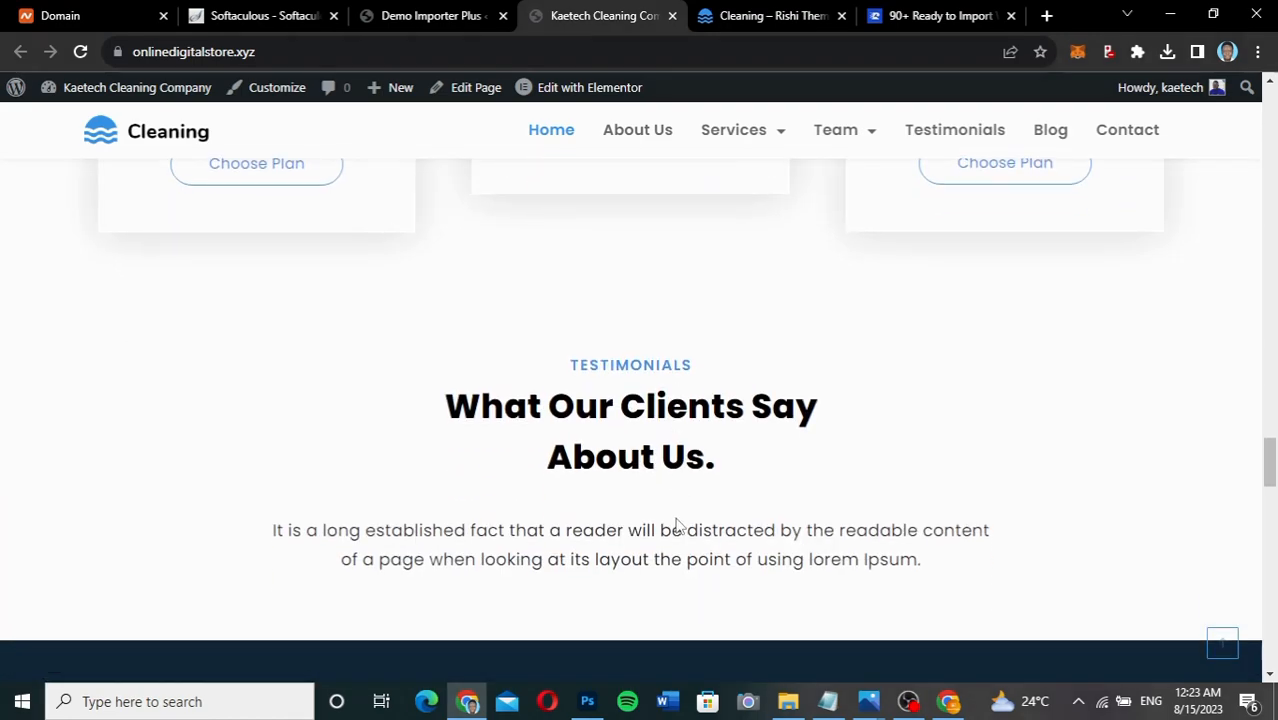
pyautogui.scroll(-5, 676, 522)
pyautogui.scroll(-6, 676, 522)
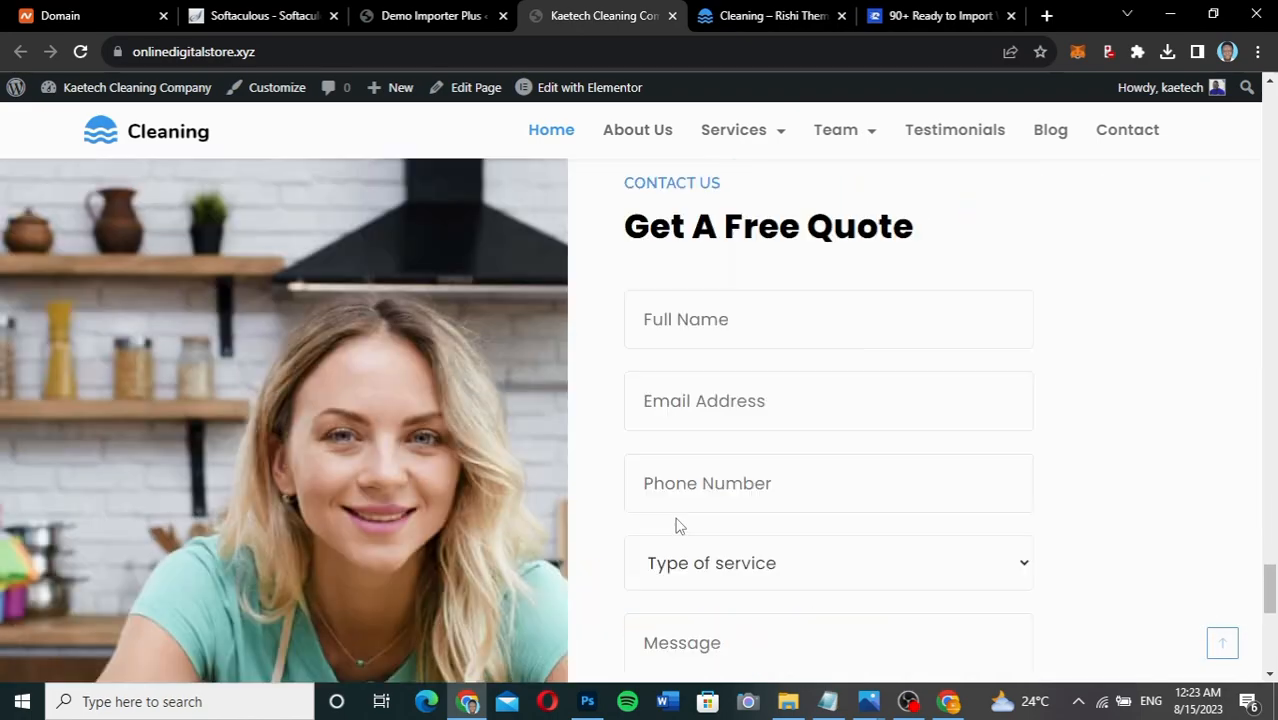
pyautogui.scroll(-4, 676, 522)
pyautogui.scroll(7, 676, 522)
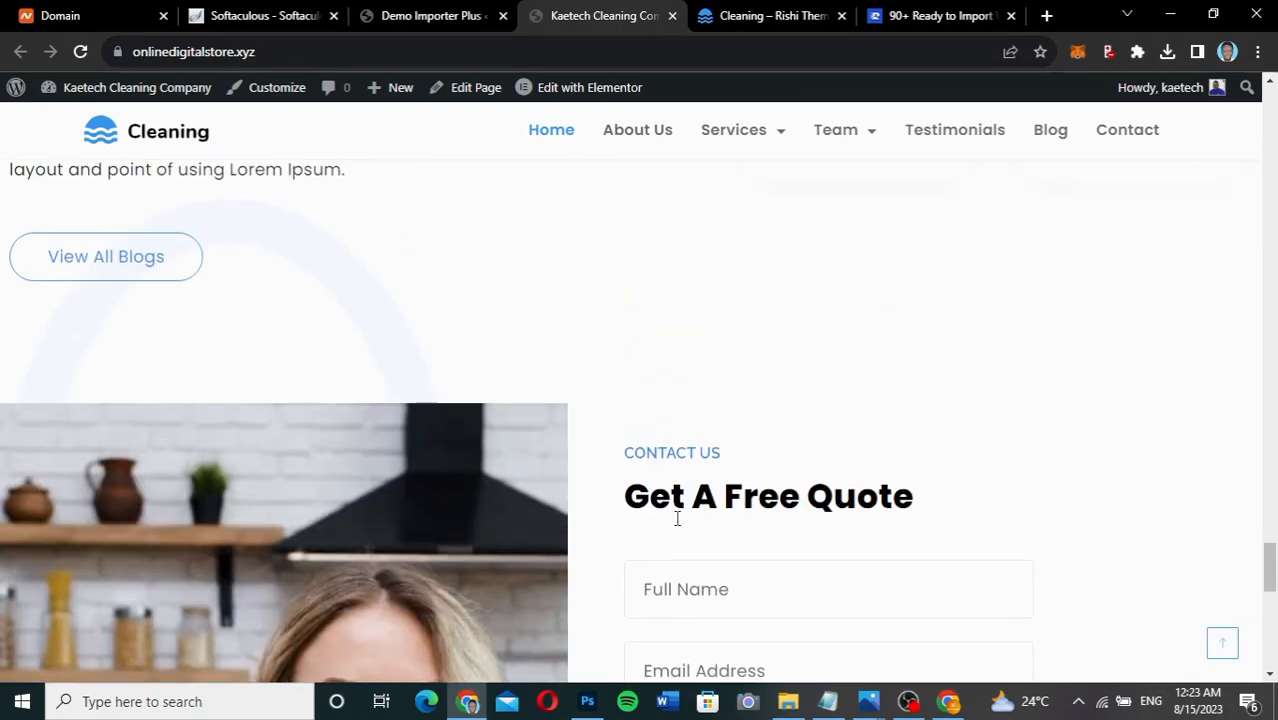
pyautogui.scroll(15, 677, 519)
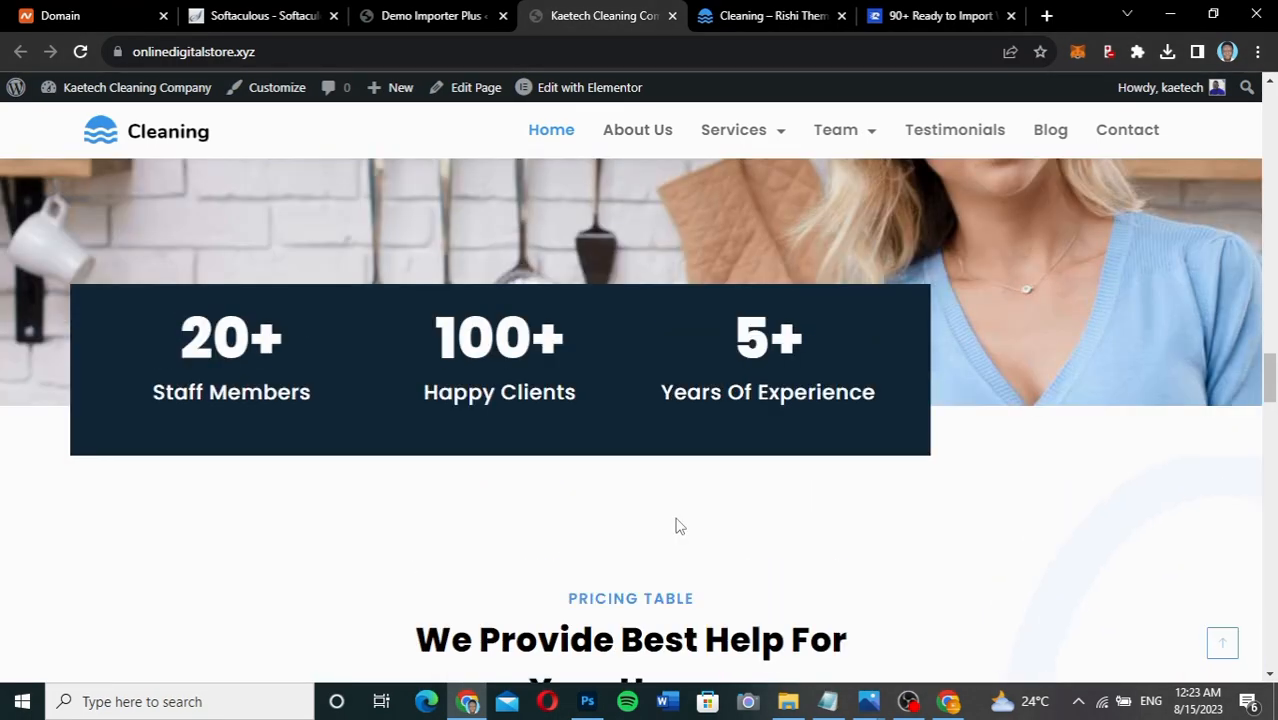
pyautogui.scroll(15, 677, 526)
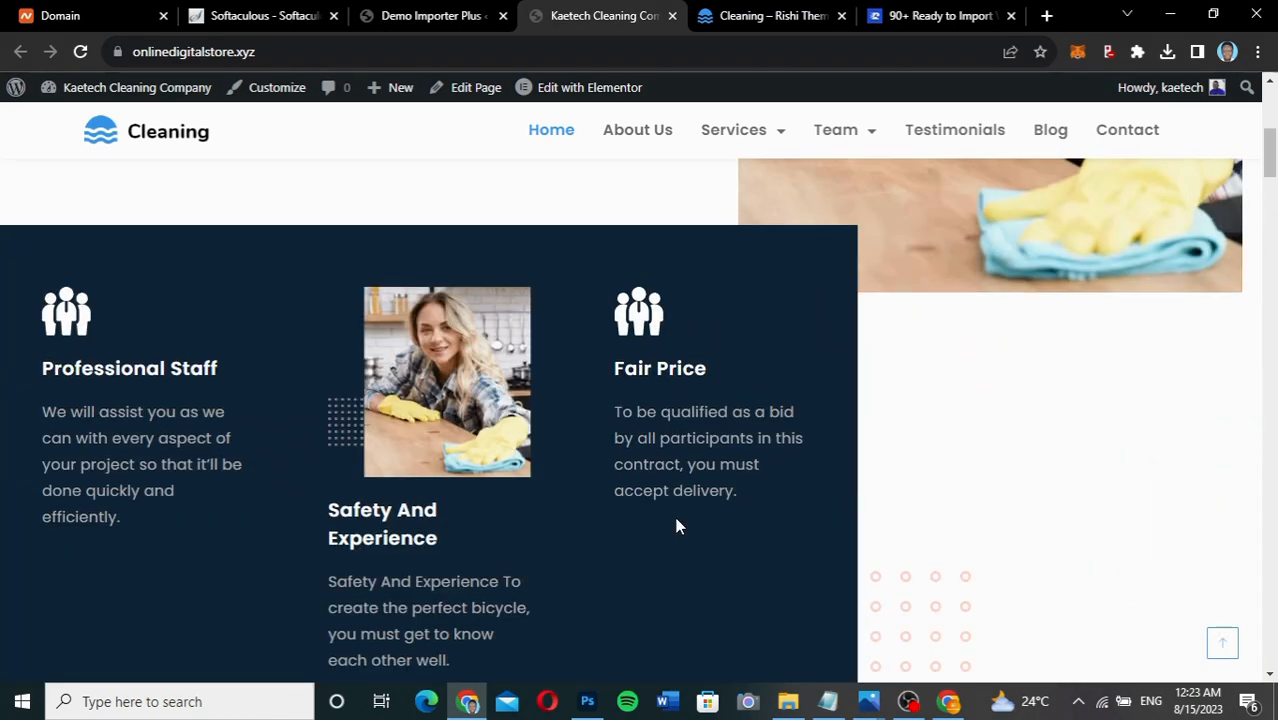
pyautogui.scroll(8, 677, 526)
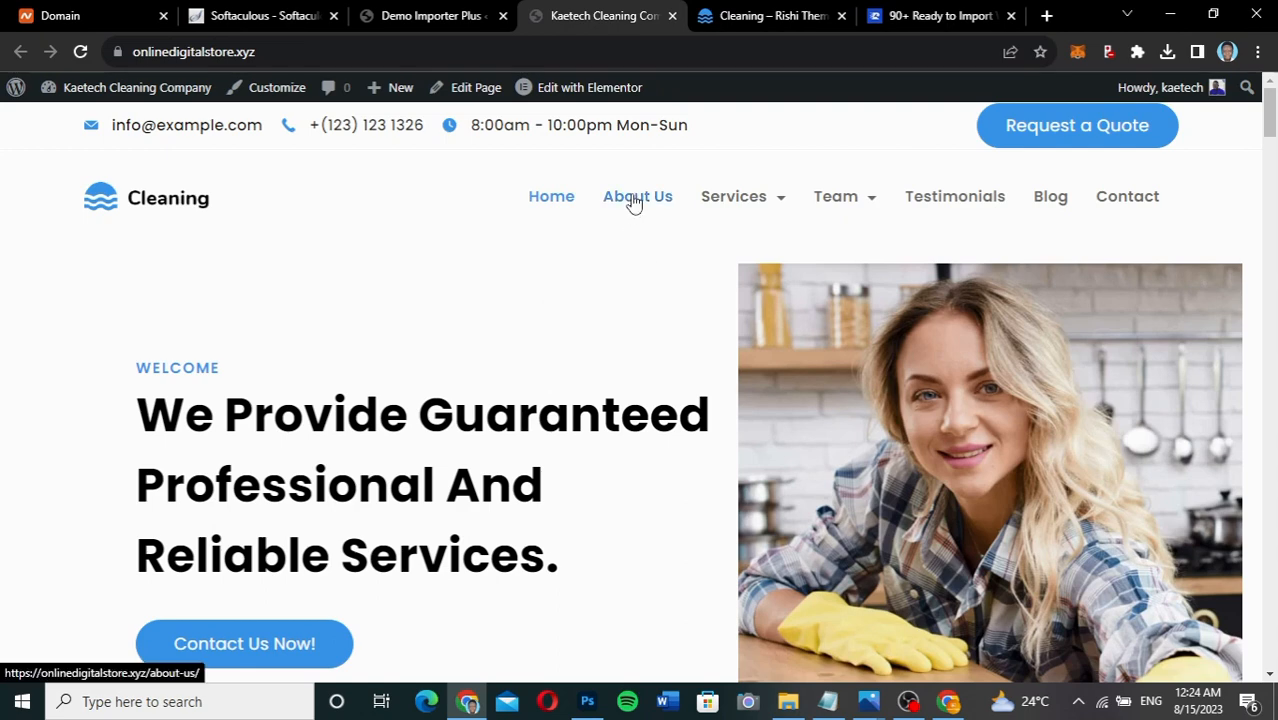
pyautogui.moveTo(833, 194)
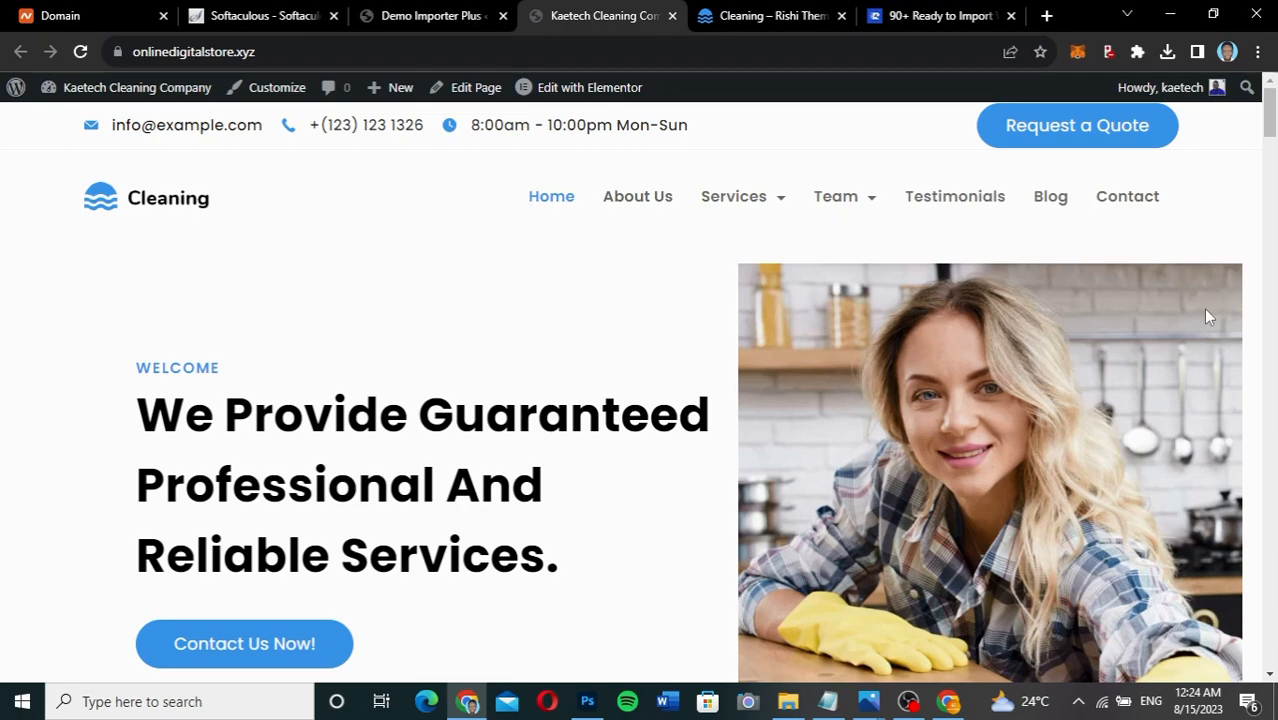
pyautogui.scroll(-10, 1270, 170)
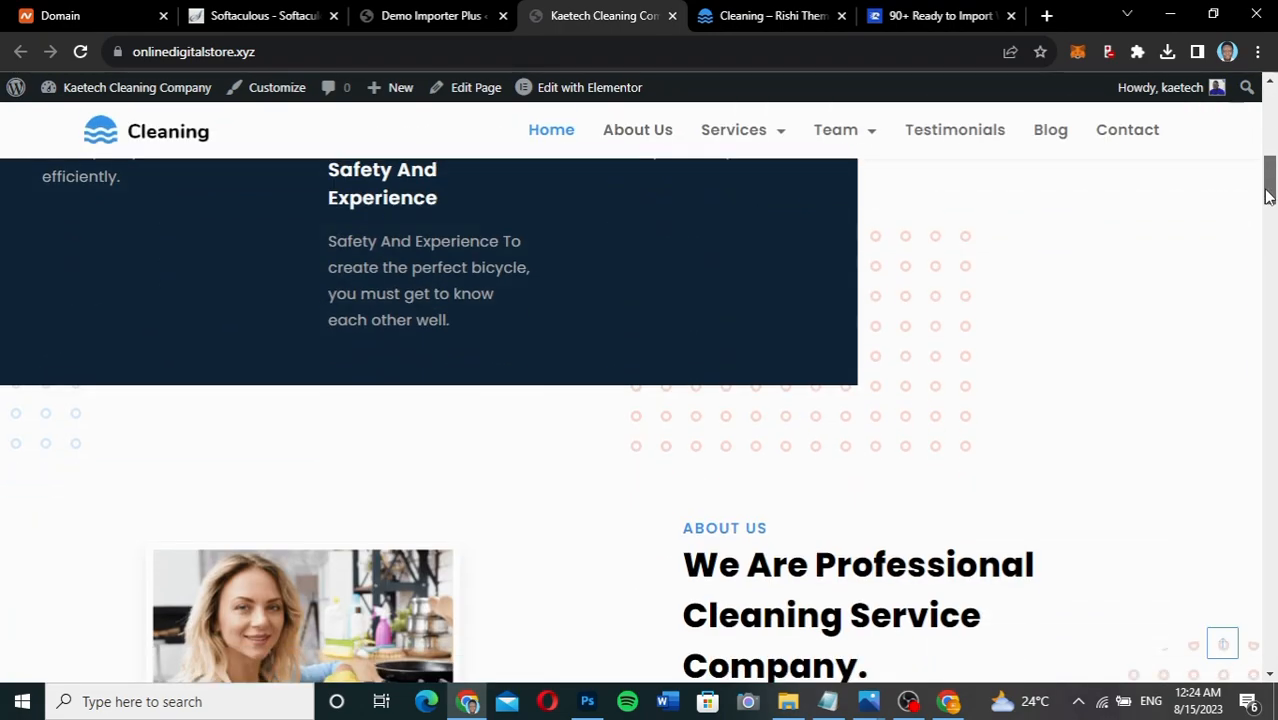
pyautogui.moveTo(1266, 178); pyautogui.dragTo(1266, 97)
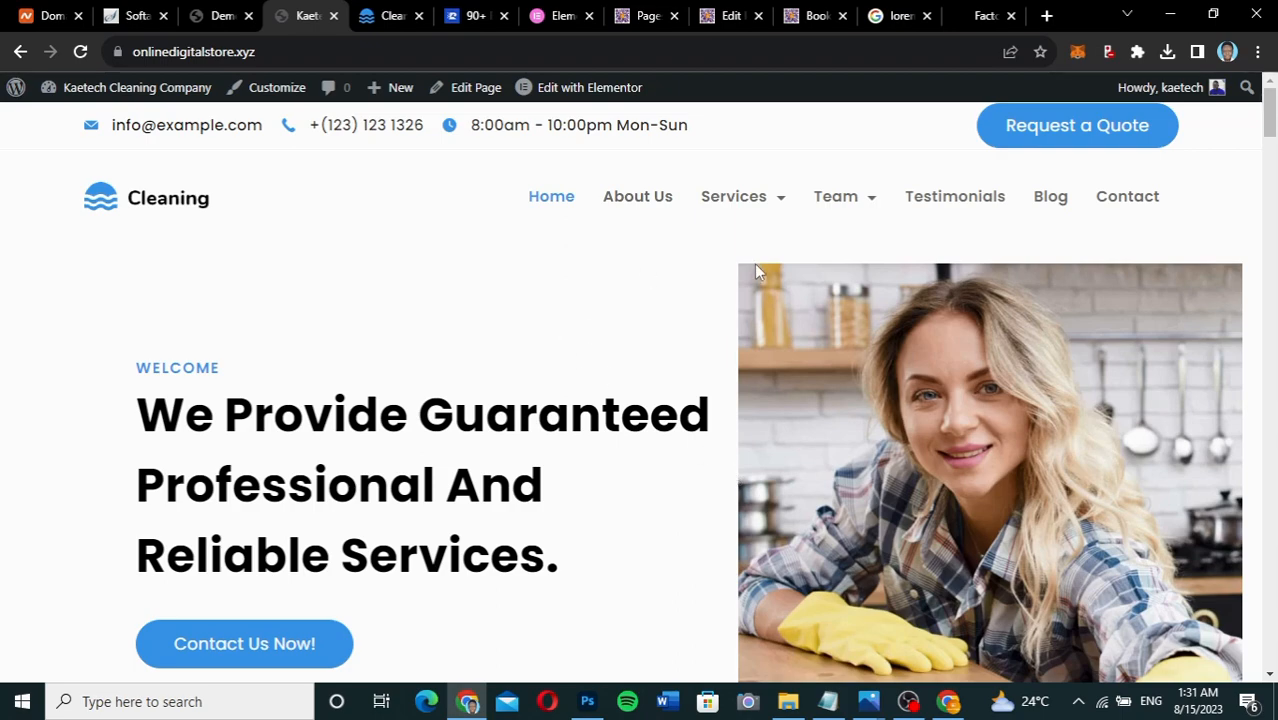
pyautogui.scroll(-15, 650, 549)
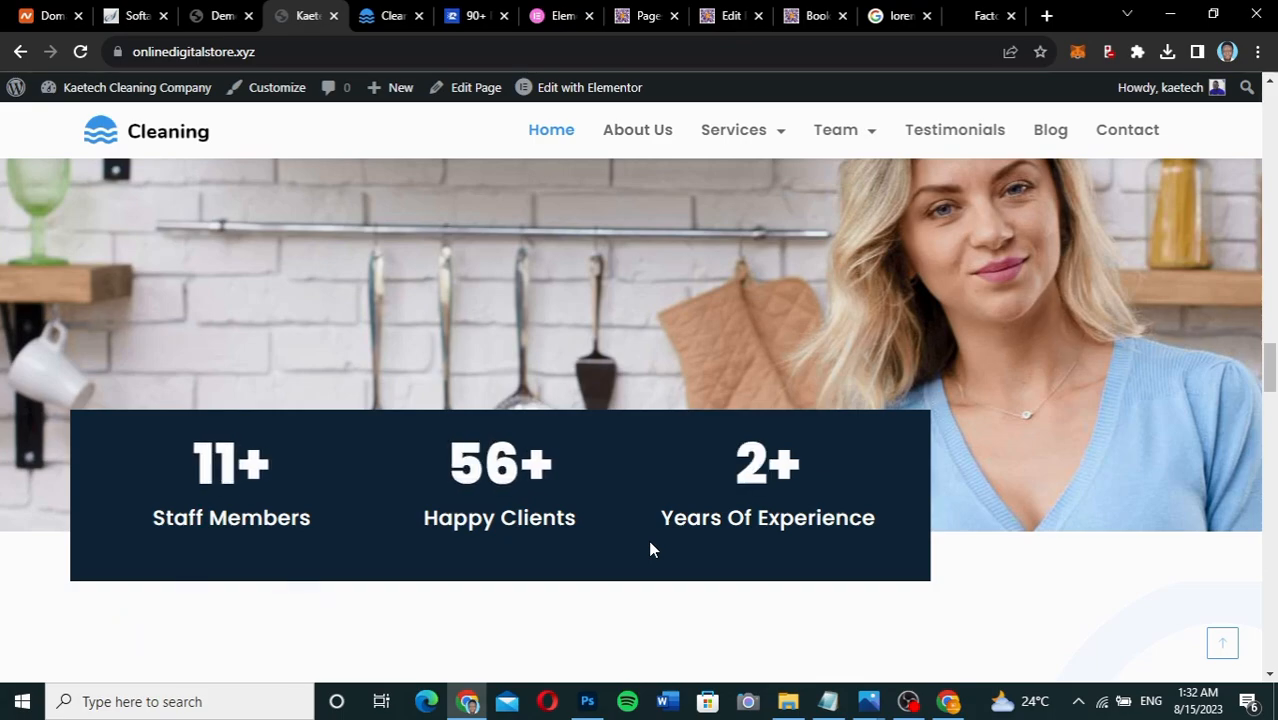
pyautogui.scroll(3, 650, 549)
pyautogui.scroll(12, 650, 443)
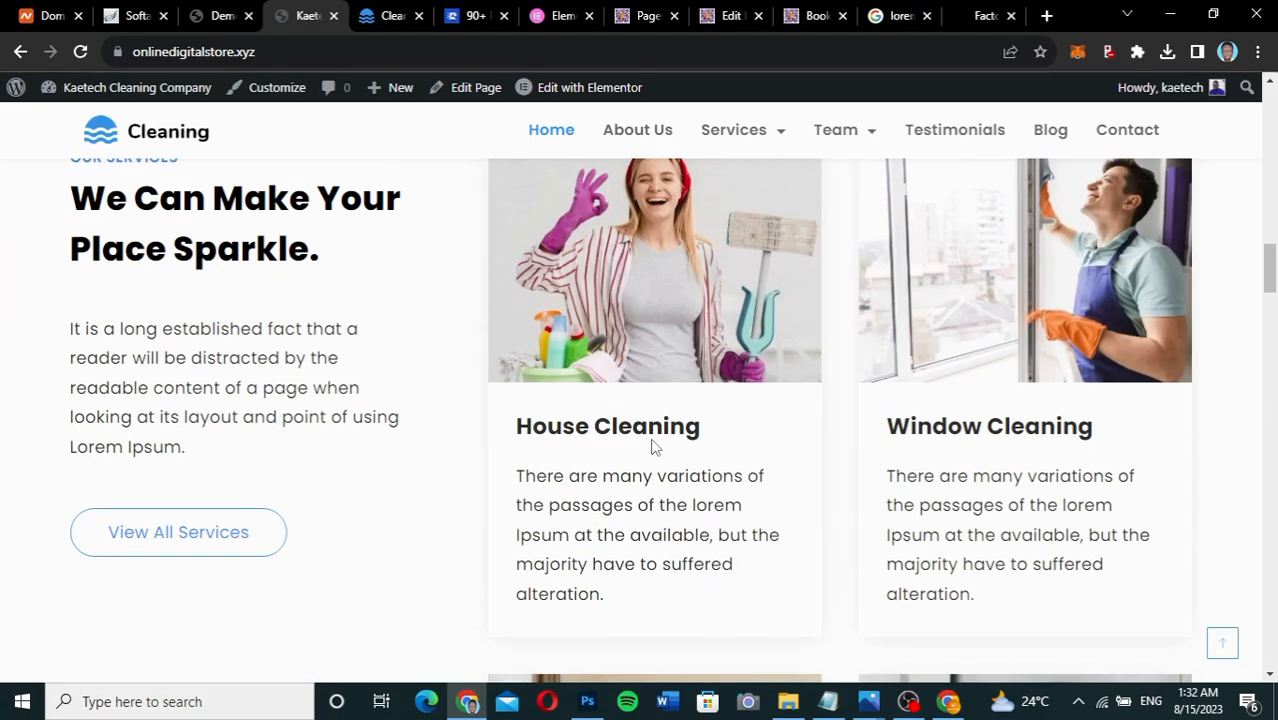
pyautogui.scroll(-8, 651, 446)
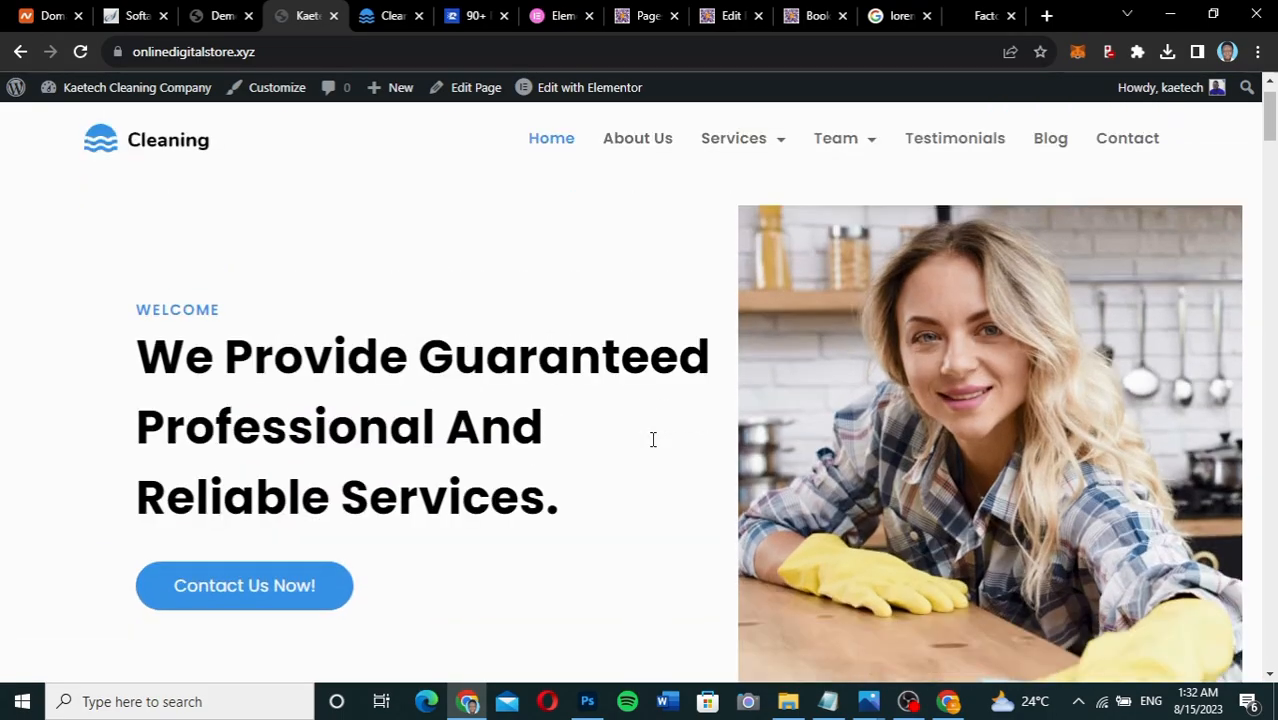
pyautogui.scroll(8, 651, 446)
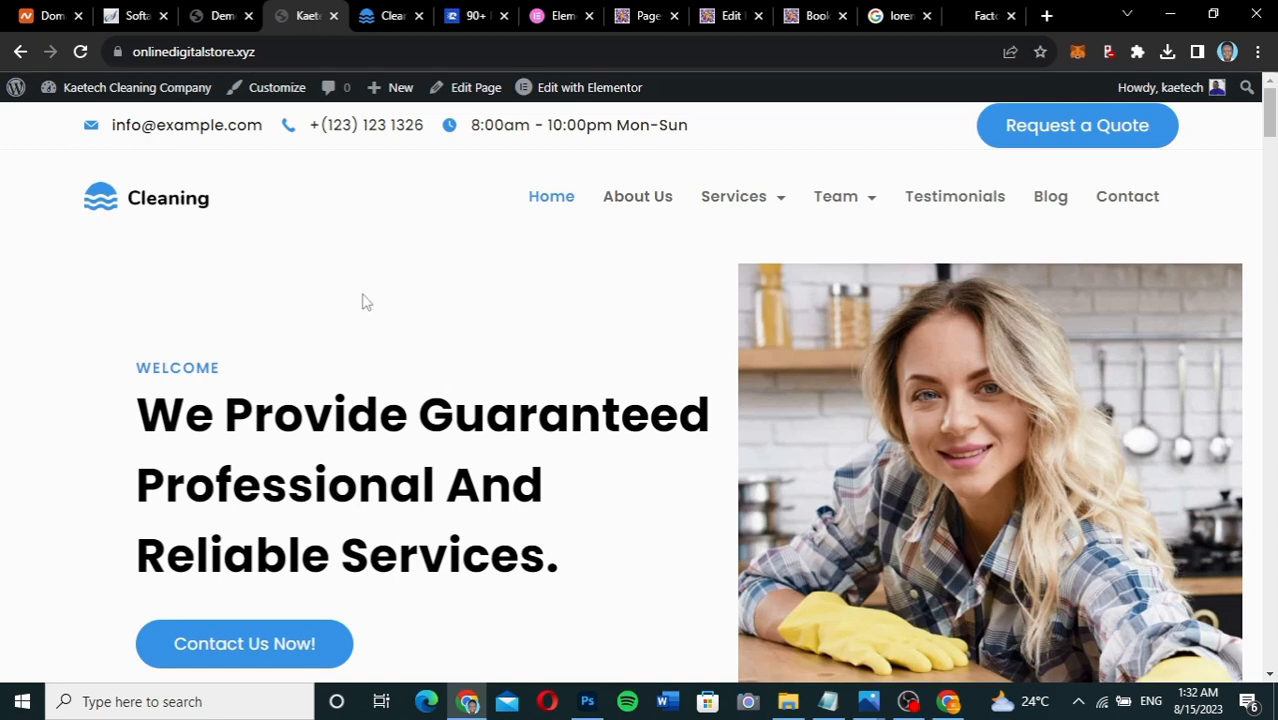
# Open the homepage in Elementor at 75% zoom and dismiss both announcement pop-ups.
pyautogui.click(588, 90)
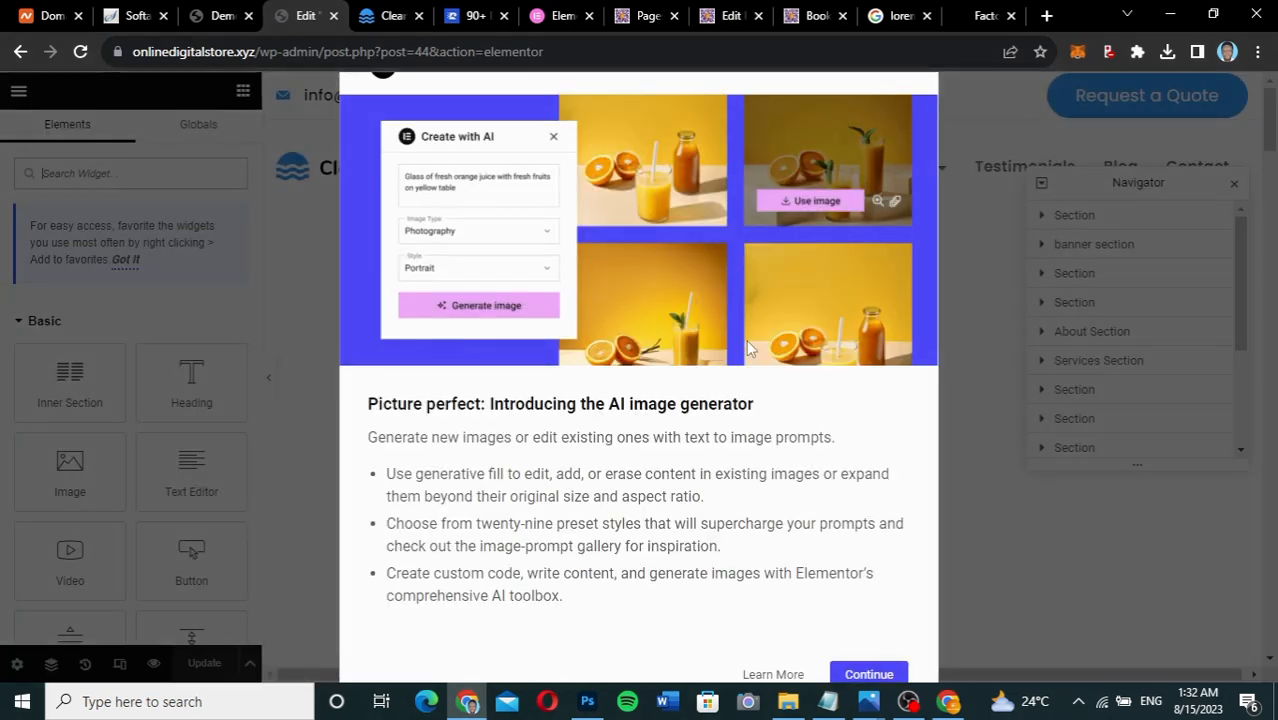
pyautogui.hotkey('ctrl', '-')
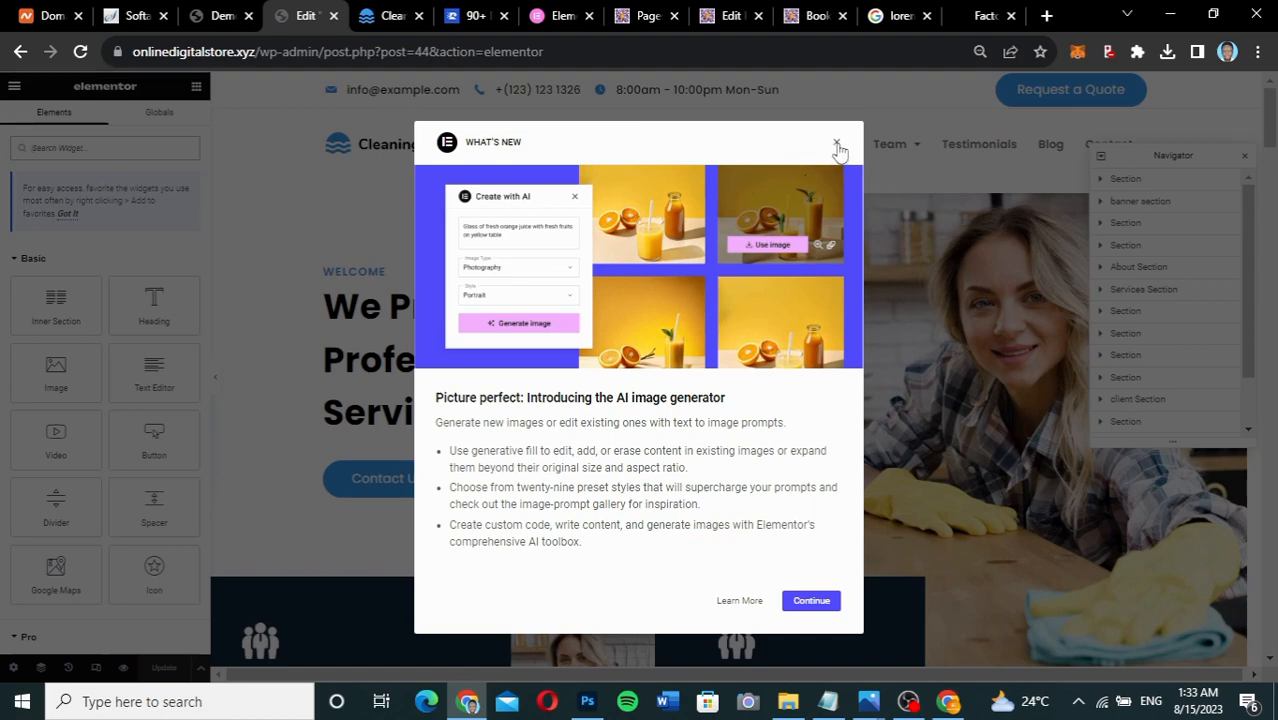
pyautogui.click(837, 145)
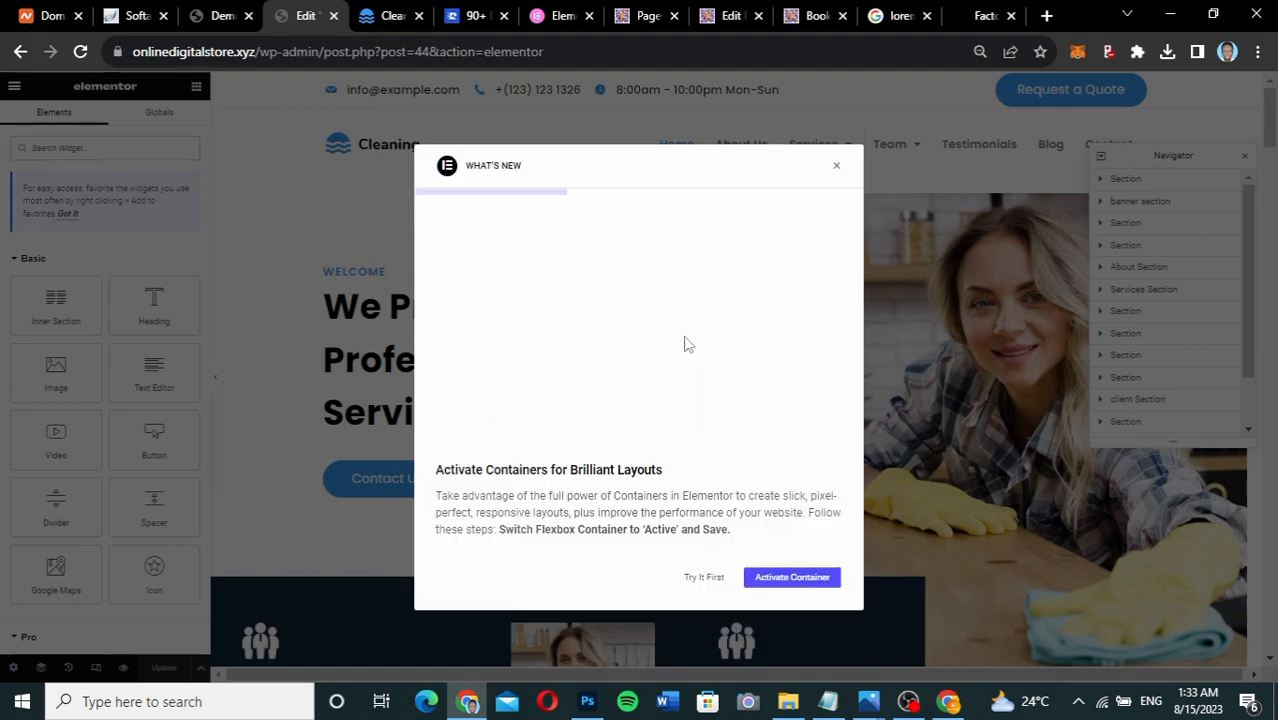
pyautogui.click(837, 170)
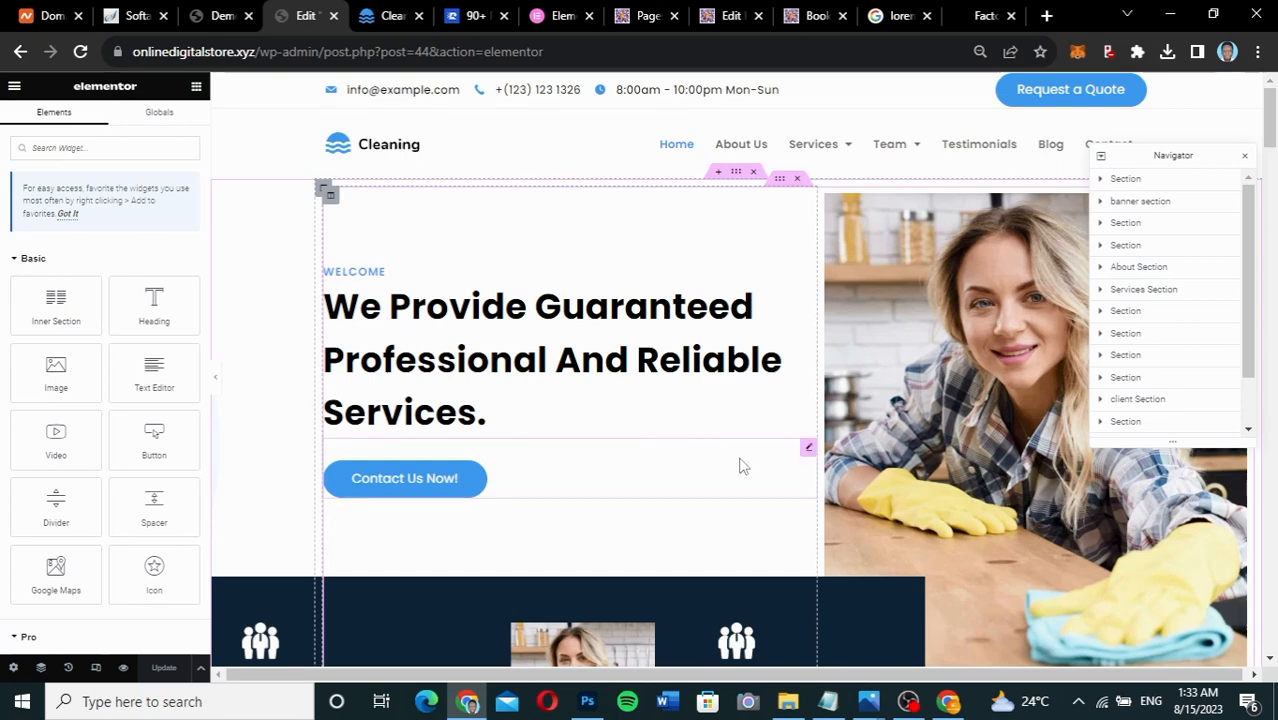
# Scroll down and back up through the homepage in the Elementor editor.
pyautogui.scroll(-3, 741, 466)
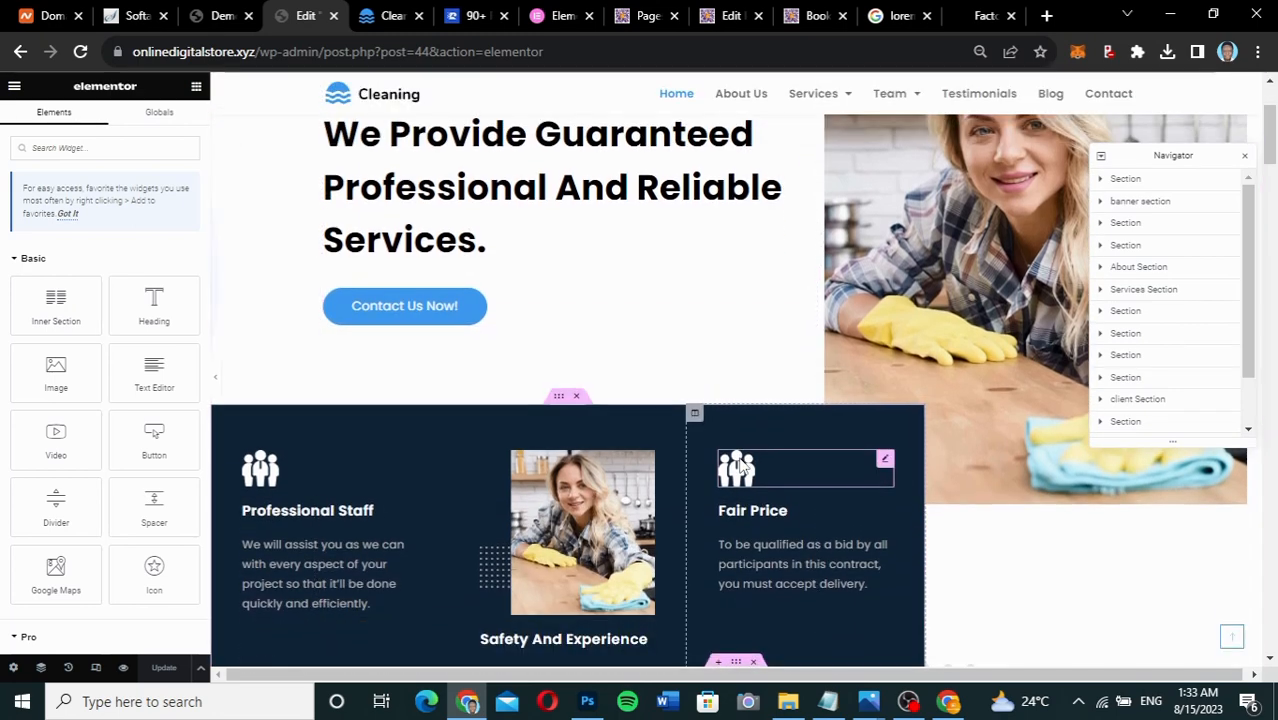
pyautogui.scroll(-1, 741, 466)
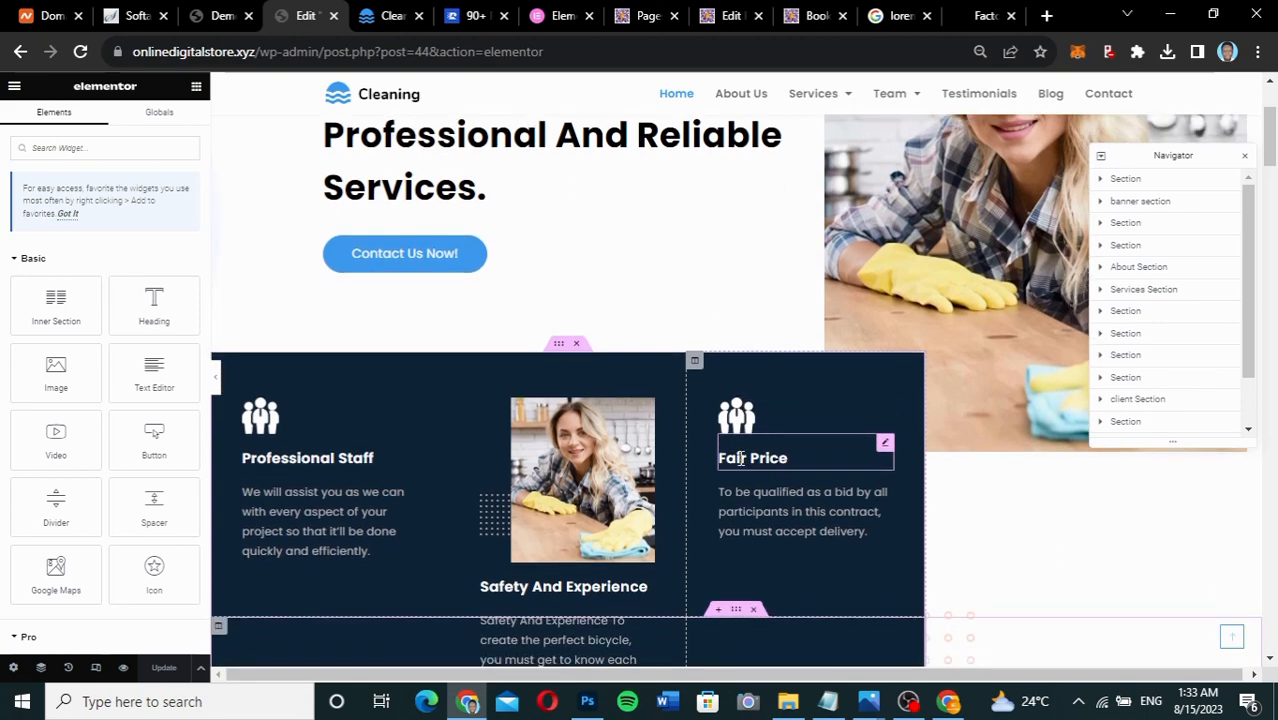
pyautogui.scroll(1, 741, 458)
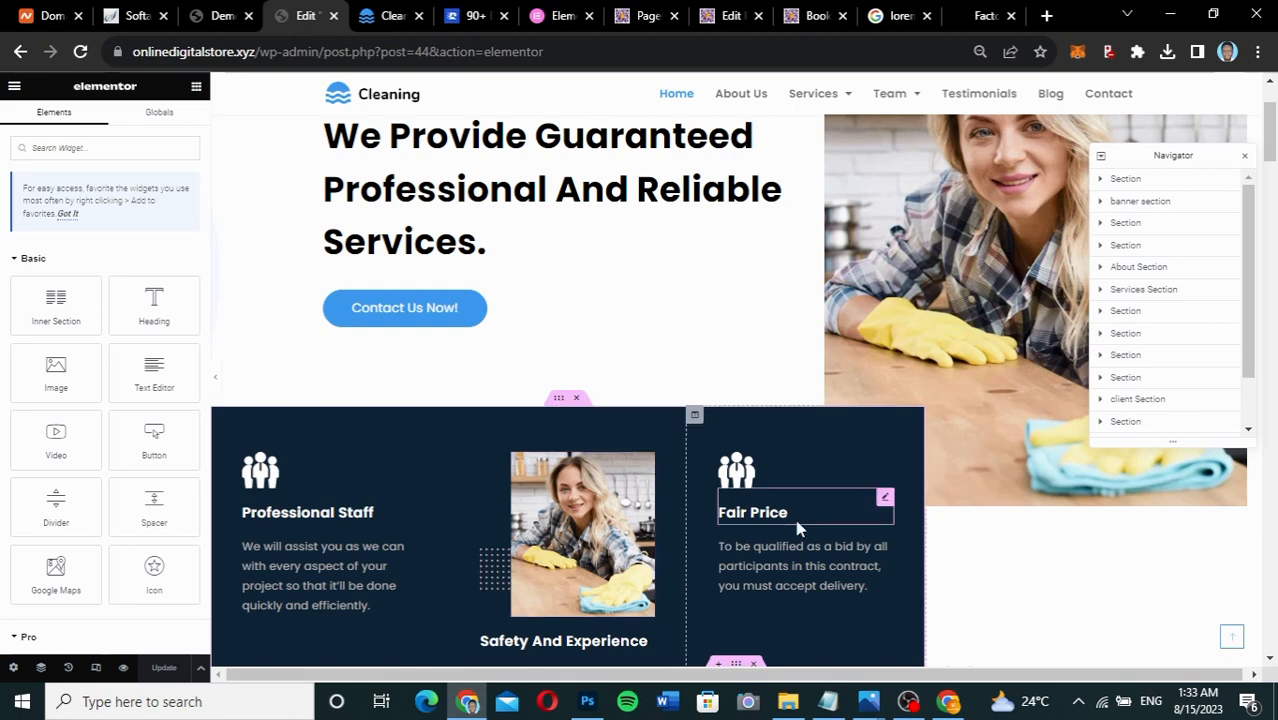
pyautogui.scroll(-2, 797, 529)
pyautogui.scroll(-5, 797, 529)
pyautogui.scroll(4, 797, 529)
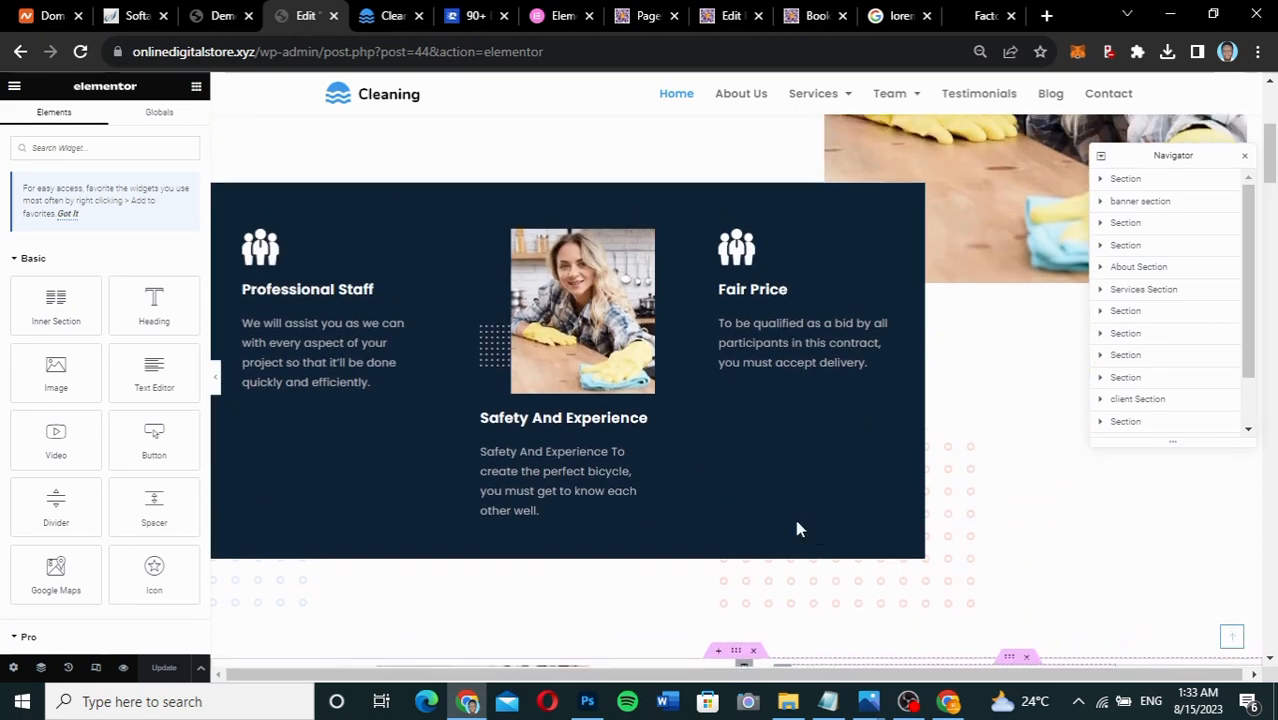
pyautogui.scroll(1, 797, 529)
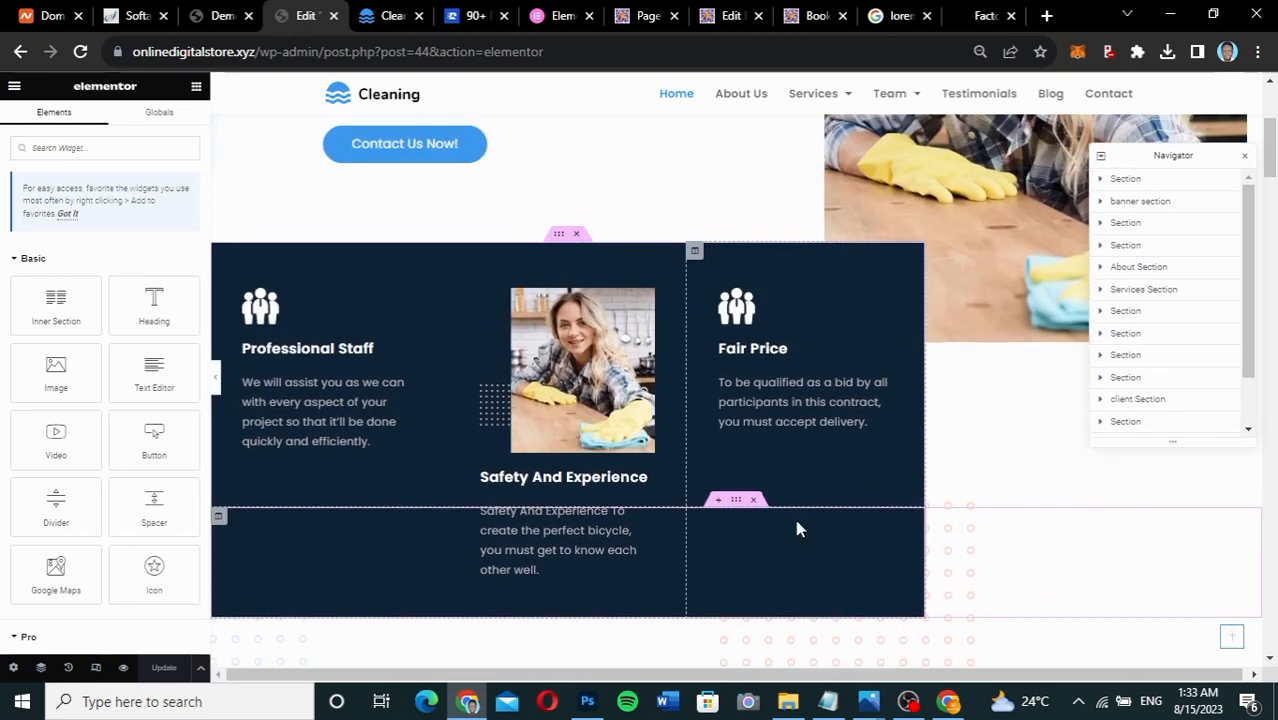
pyautogui.scroll(6, 797, 529)
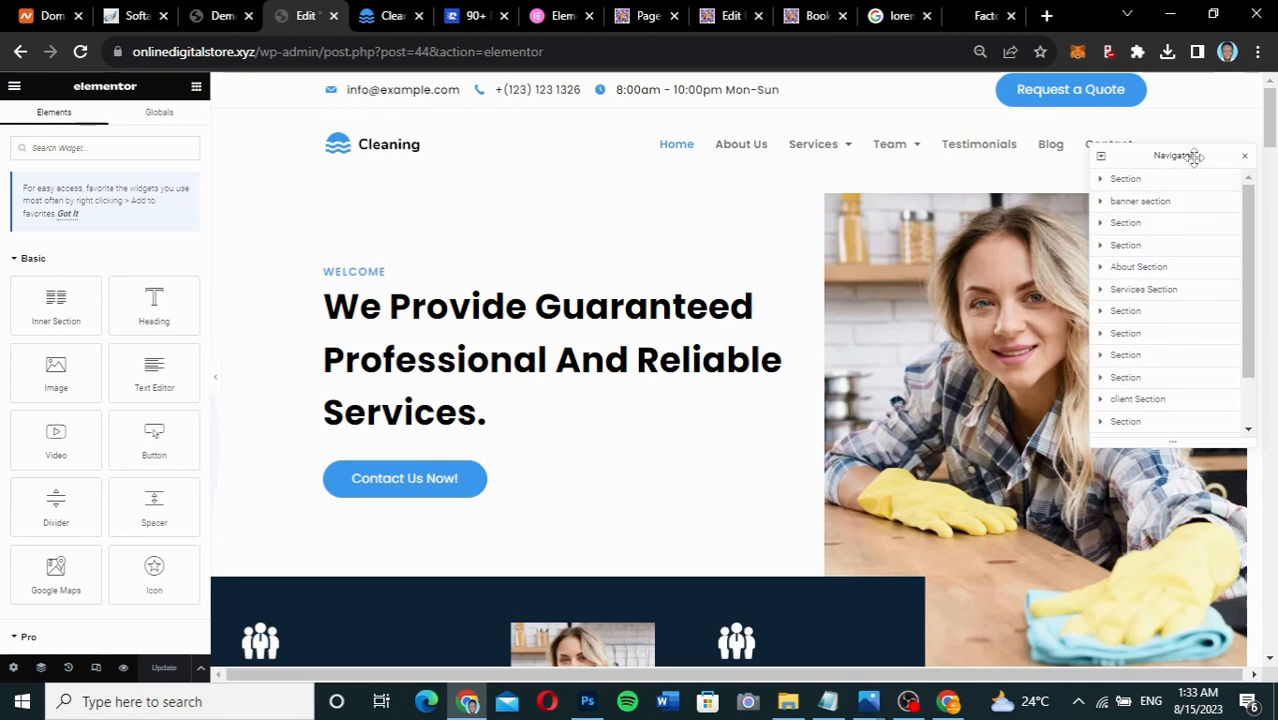
# Move the Navigator aside and select each section in turn, ending on the top hero section.
pyautogui.moveTo(1193, 157)
pyautogui.mouseDown()
pyautogui.moveTo(1076, 170)
pyautogui.moveTo(1172, 163)
pyautogui.mouseUp()
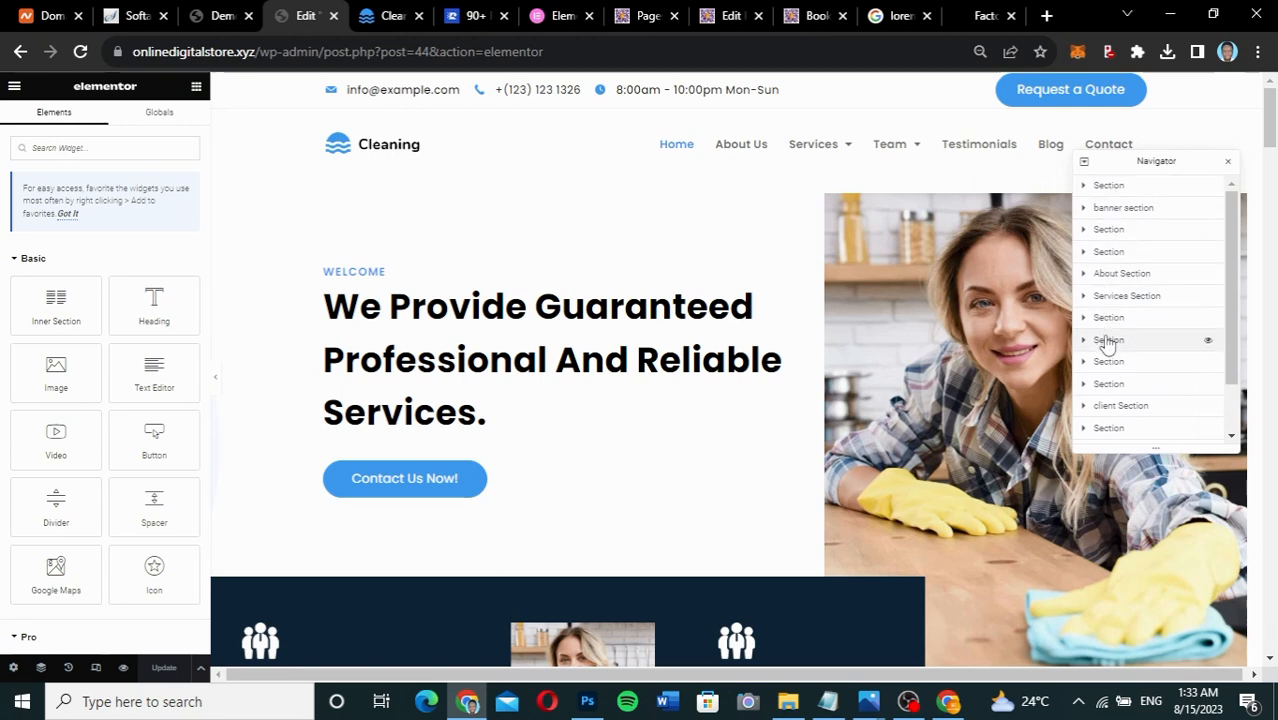
pyautogui.click(1112, 186)
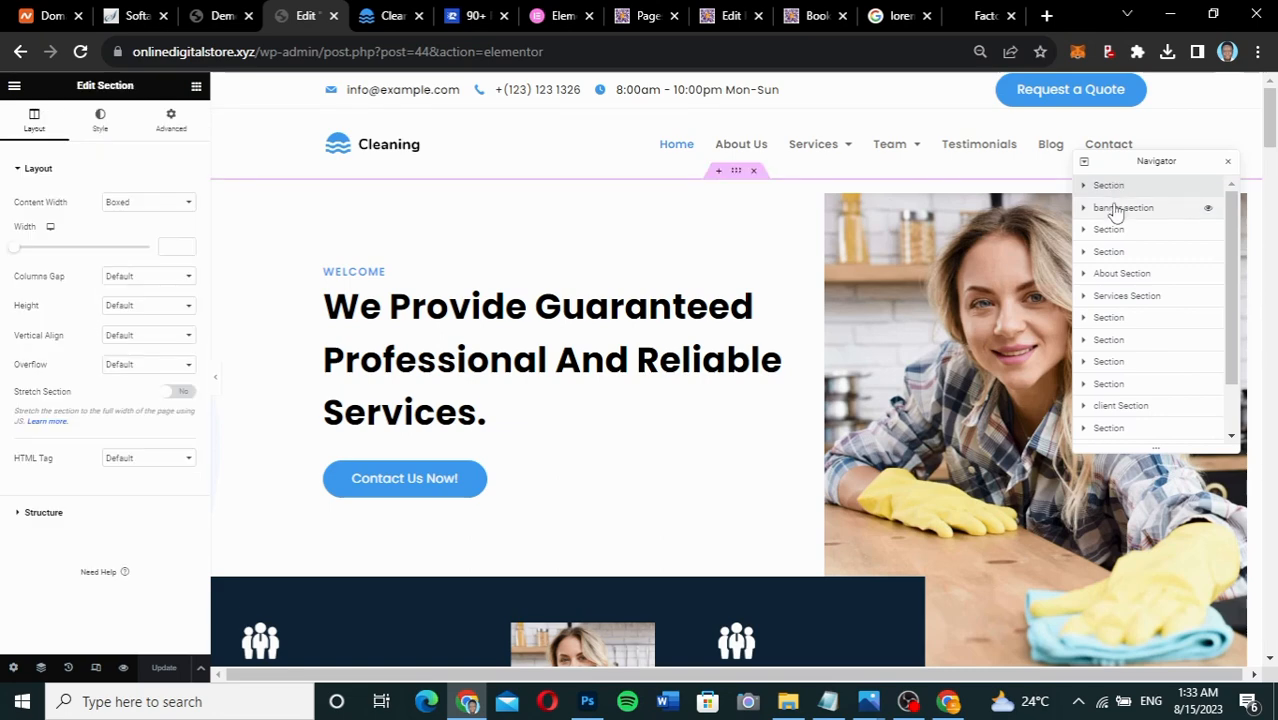
pyautogui.click(1115, 210)
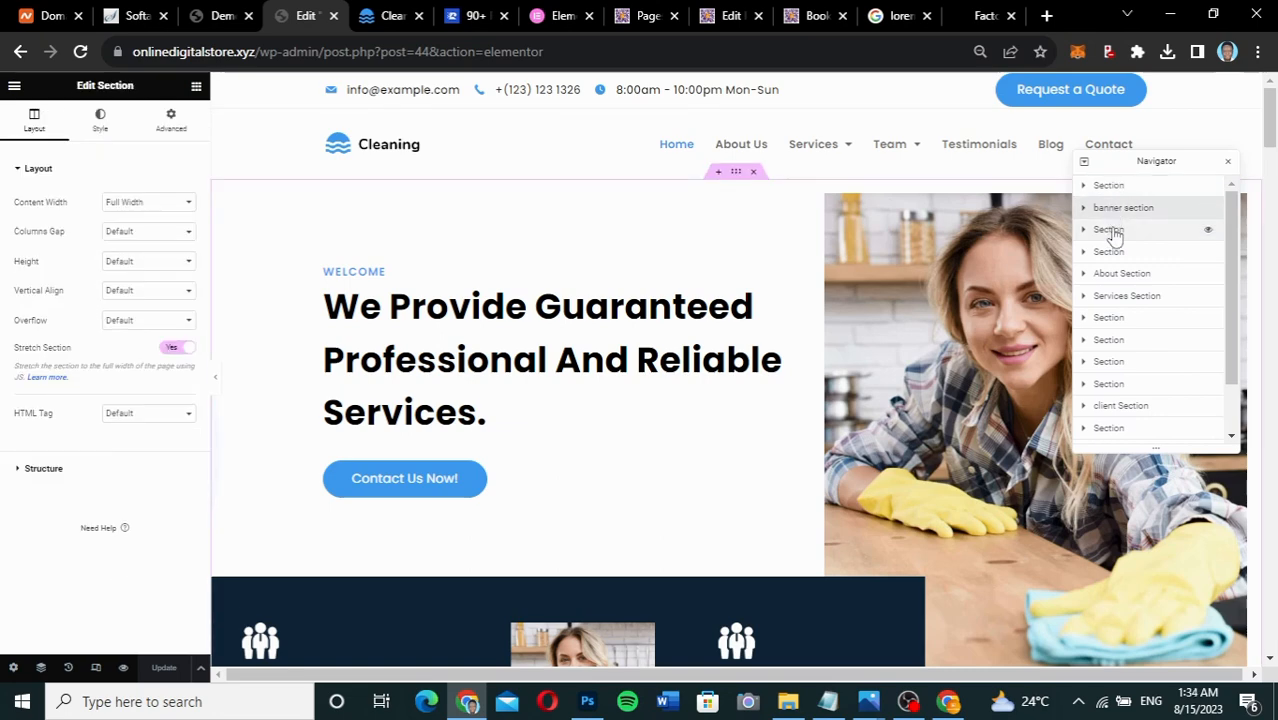
pyautogui.click(1110, 232)
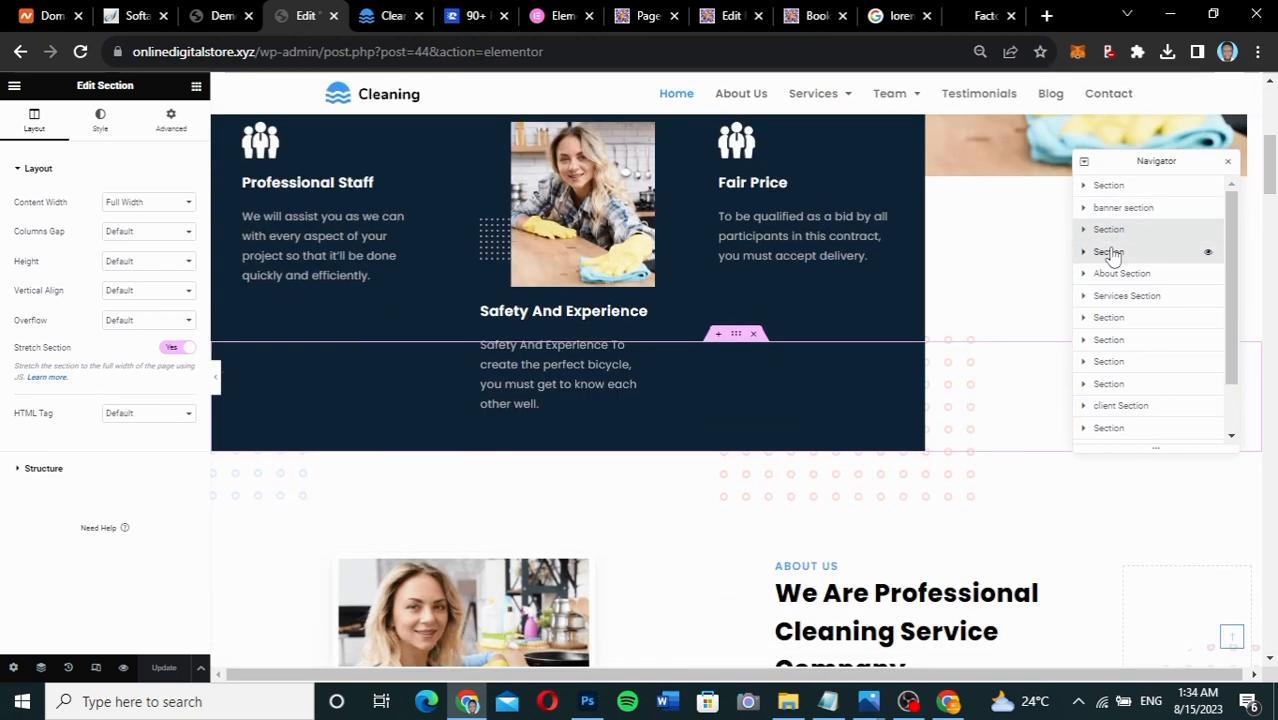
pyautogui.click(1112, 253)
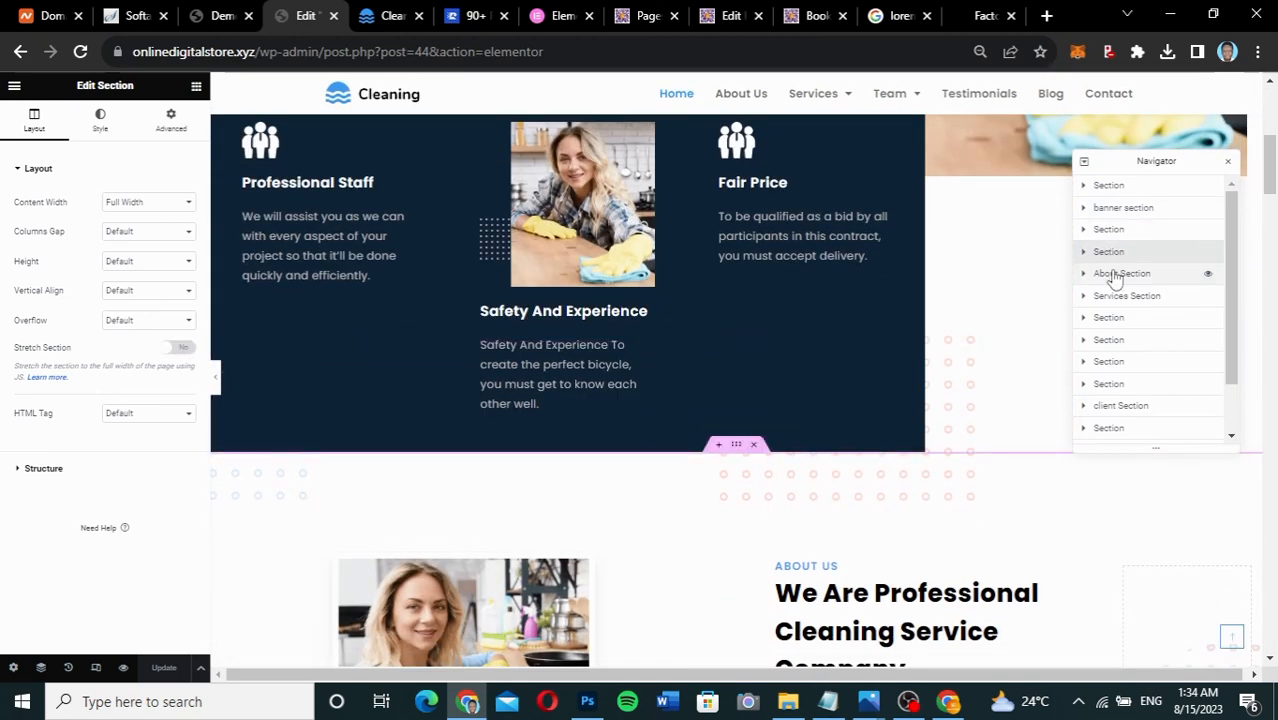
pyautogui.click(1115, 276)
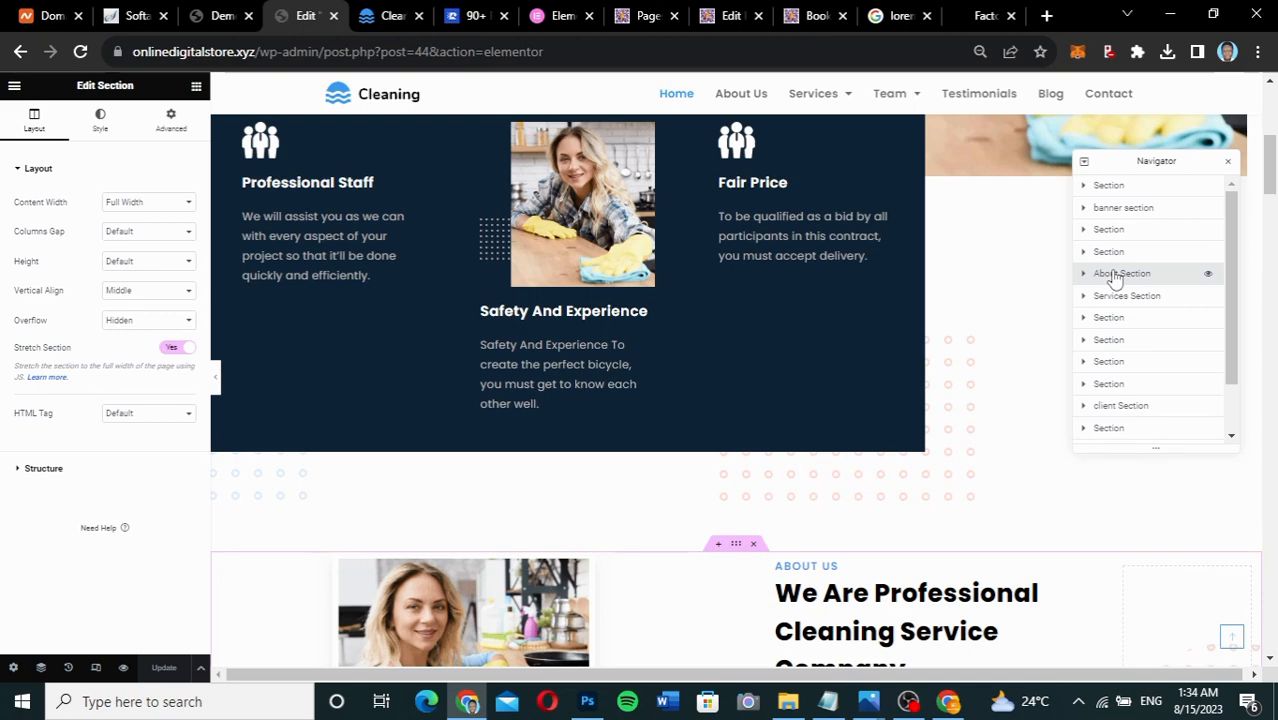
pyautogui.click(1118, 190)
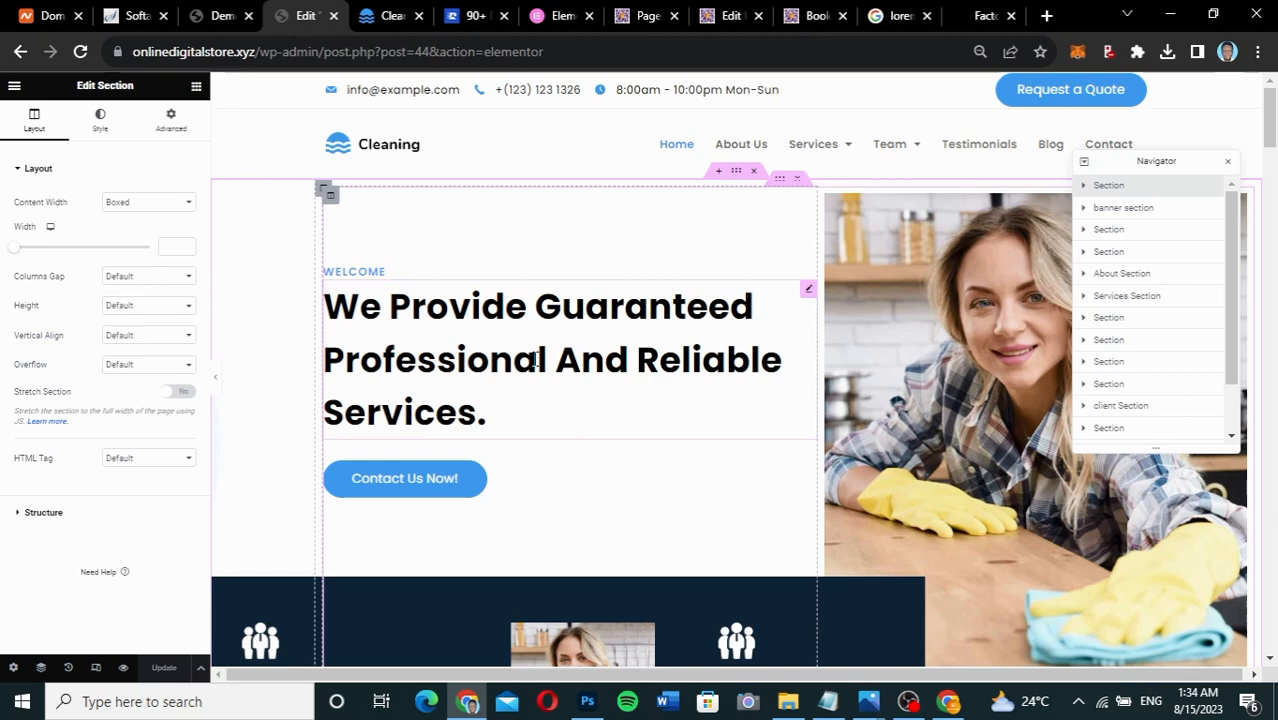
# Open the hero heading's settings and paste its text back unchanged.
pyautogui.click(809, 291)
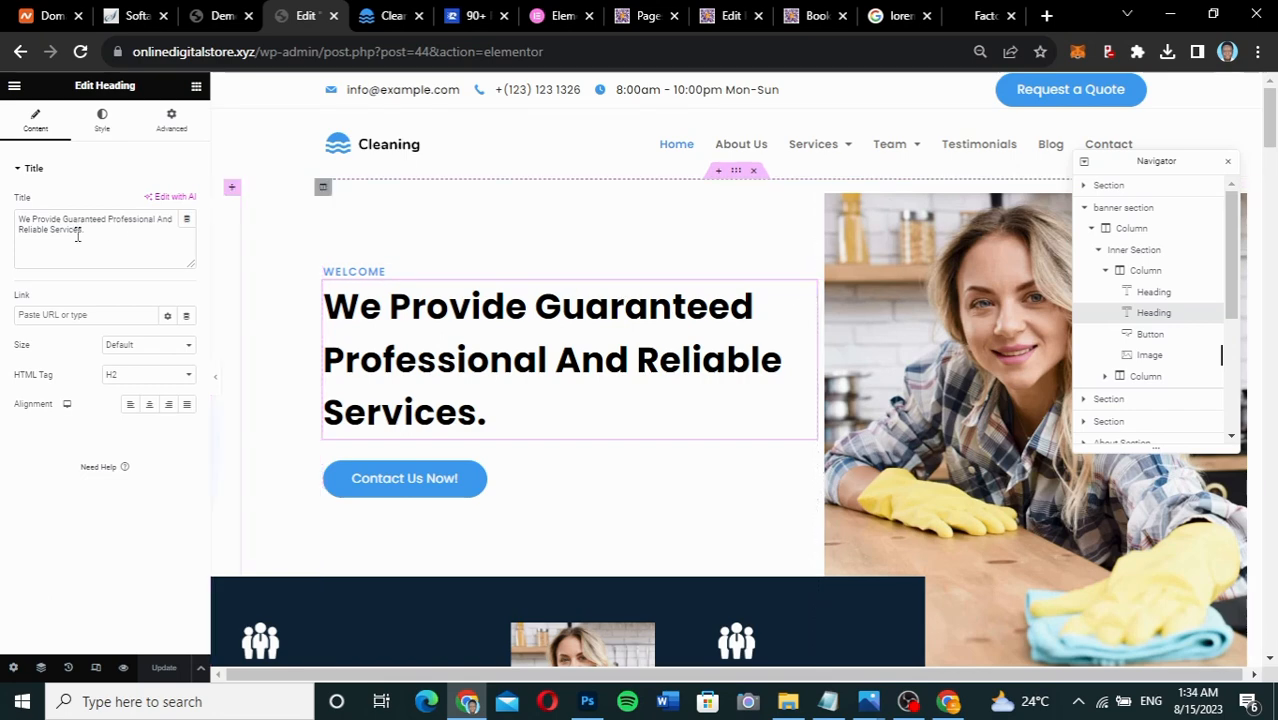
pyautogui.moveTo(94, 234); pyautogui.dragTo(4, 225)
pyautogui.hotkey('ctrl', 'c')
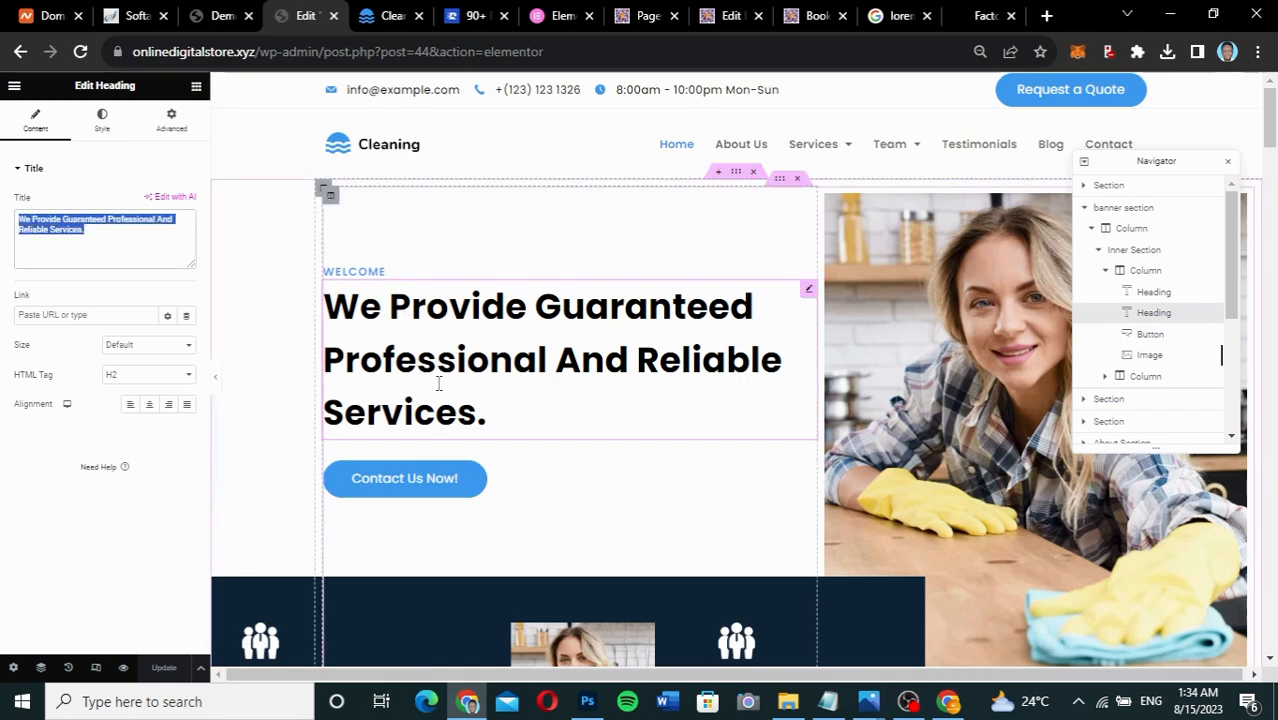
pyautogui.press('BackSpace')
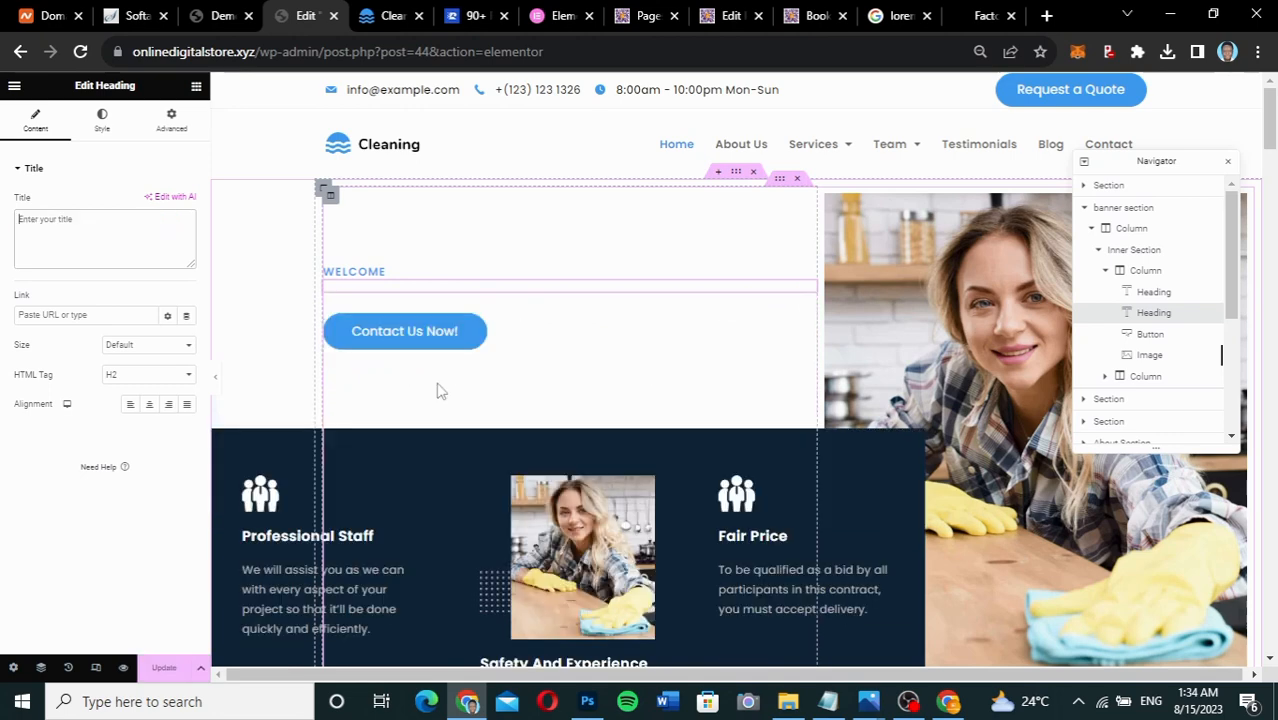
pyautogui.hotkey('ctrl', 'v')
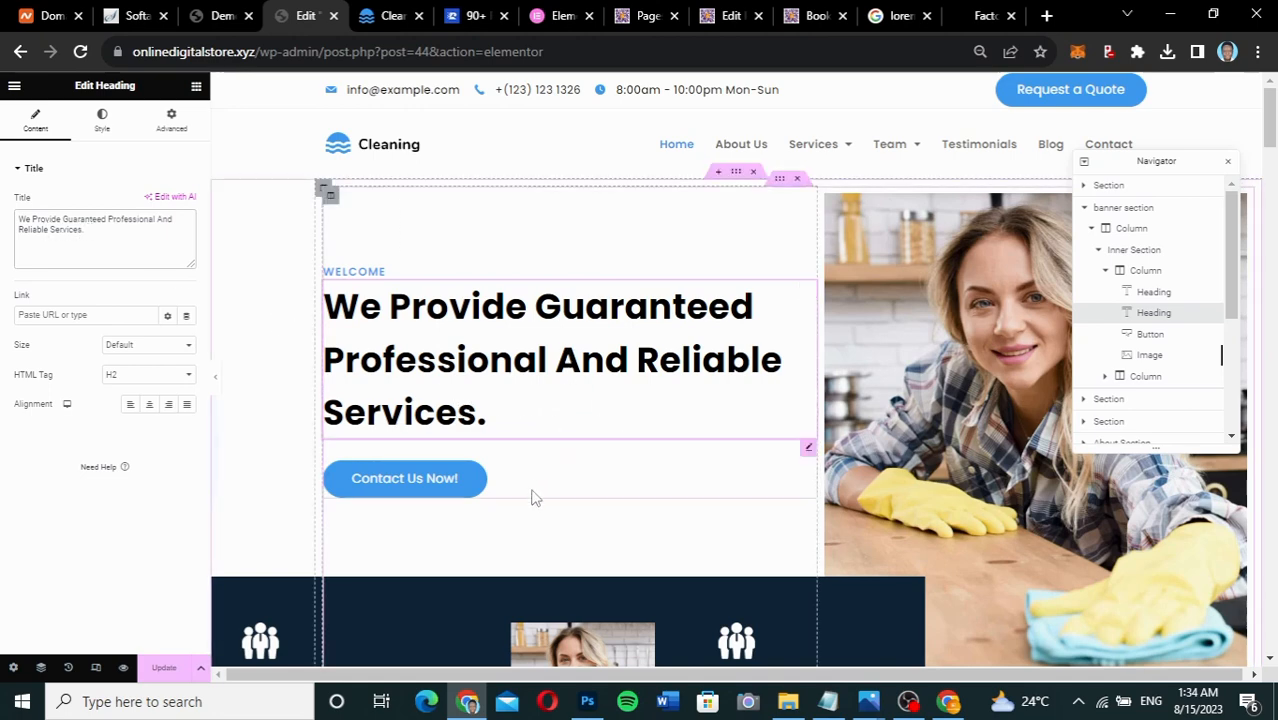
# Change the hero button label from 'Contact Us Now!' to 'Book Us Now!'.
pyautogui.click(806, 452)
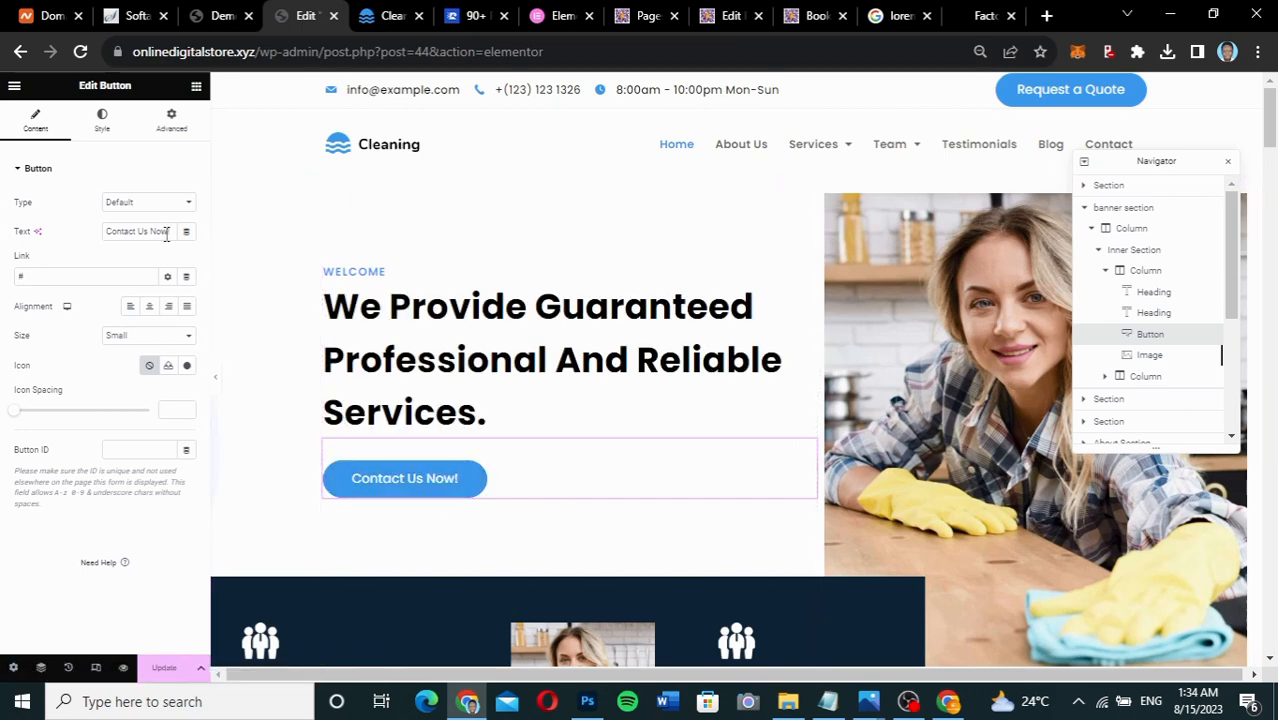
pyautogui.moveTo(168, 231); pyautogui.dragTo(100, 243)
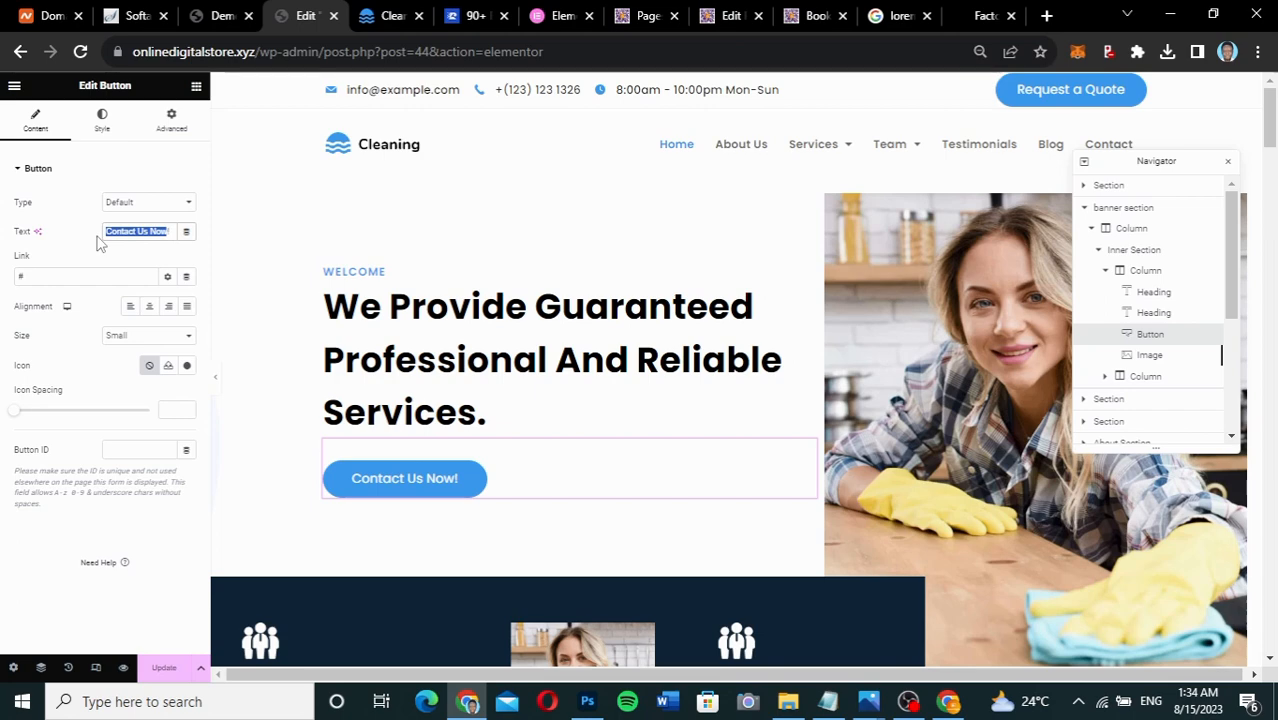
pyautogui.press('Right')
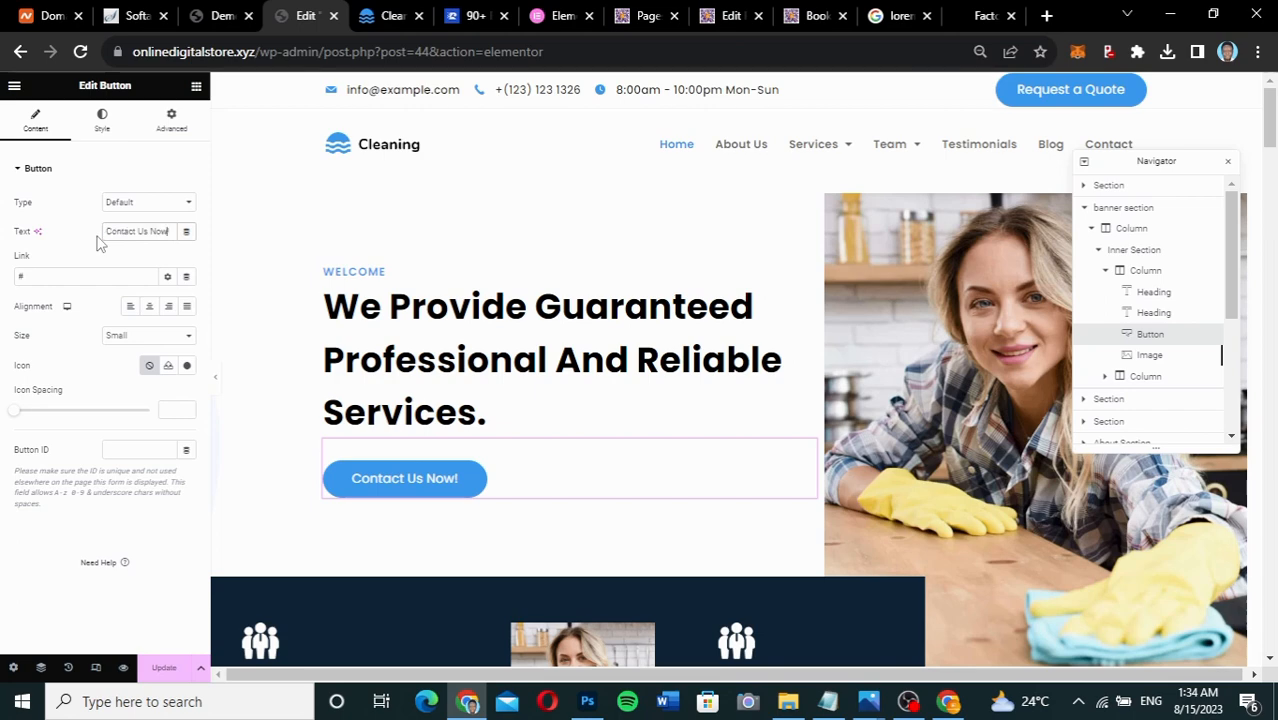
pyautogui.press('Left')
pyautogui.press('Left')
pyautogui.press('Left')
pyautogui.press('Left')
pyautogui.press('Left')
pyautogui.press('Left')
pyautogui.press('Left')
pyautogui.press('Left')
pyautogui.press('BackSpace')
pyautogui.press('BackSpace')
pyautogui.press('BackSpace')
pyautogui.press('BackSpace')
pyautogui.press('BackSpace')
pyautogui.press('BackSpace')
pyautogui.press('BackSpace')
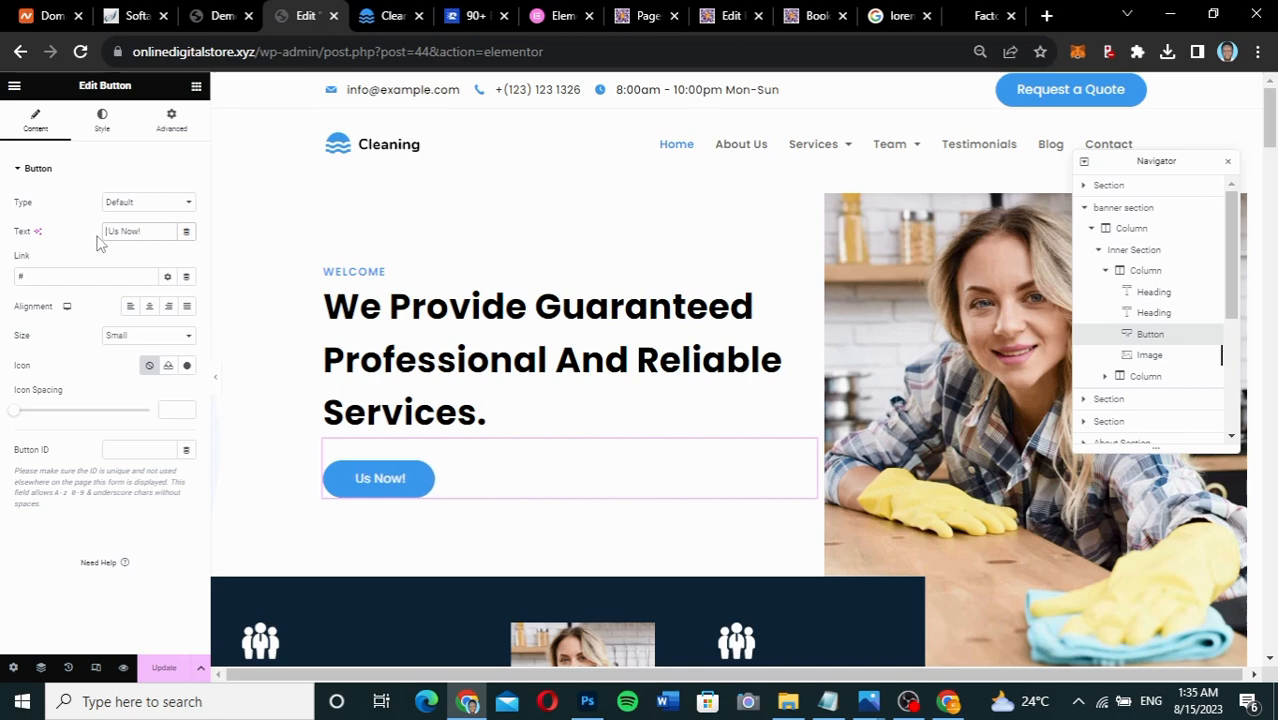
pyautogui.write('Book')
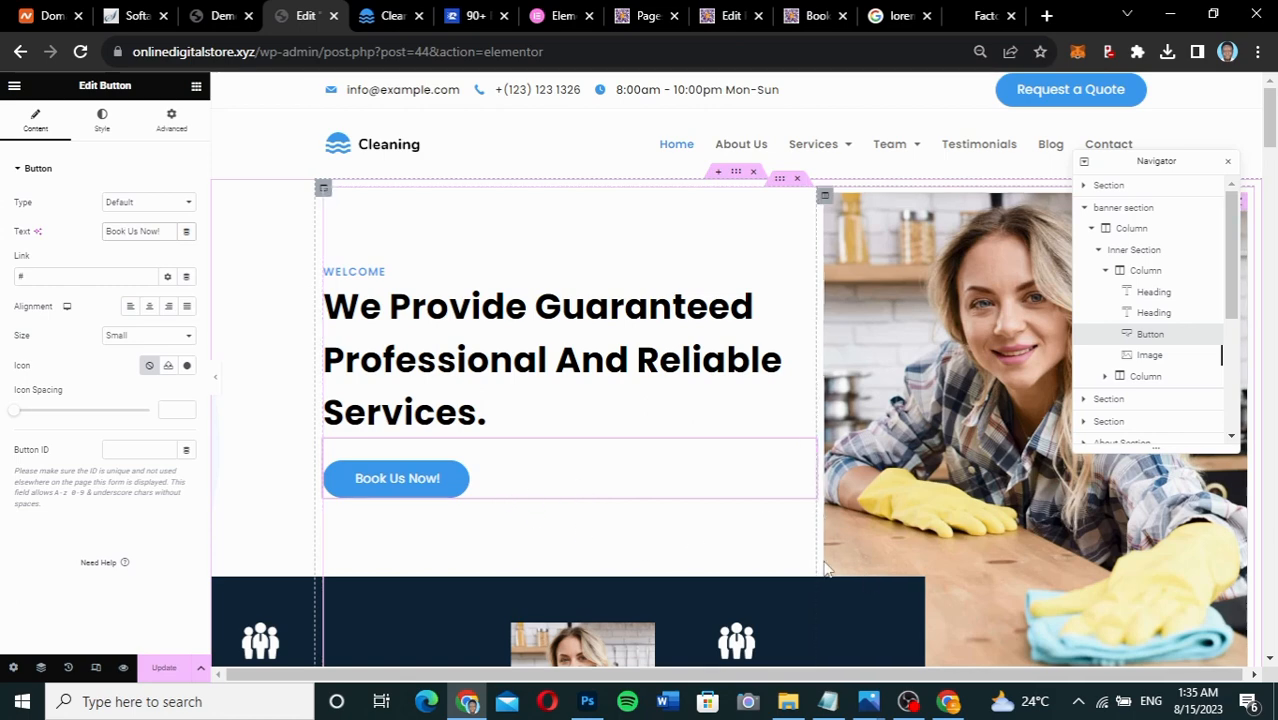
pyautogui.moveTo(60, 277); pyautogui.dragTo(3, 277)
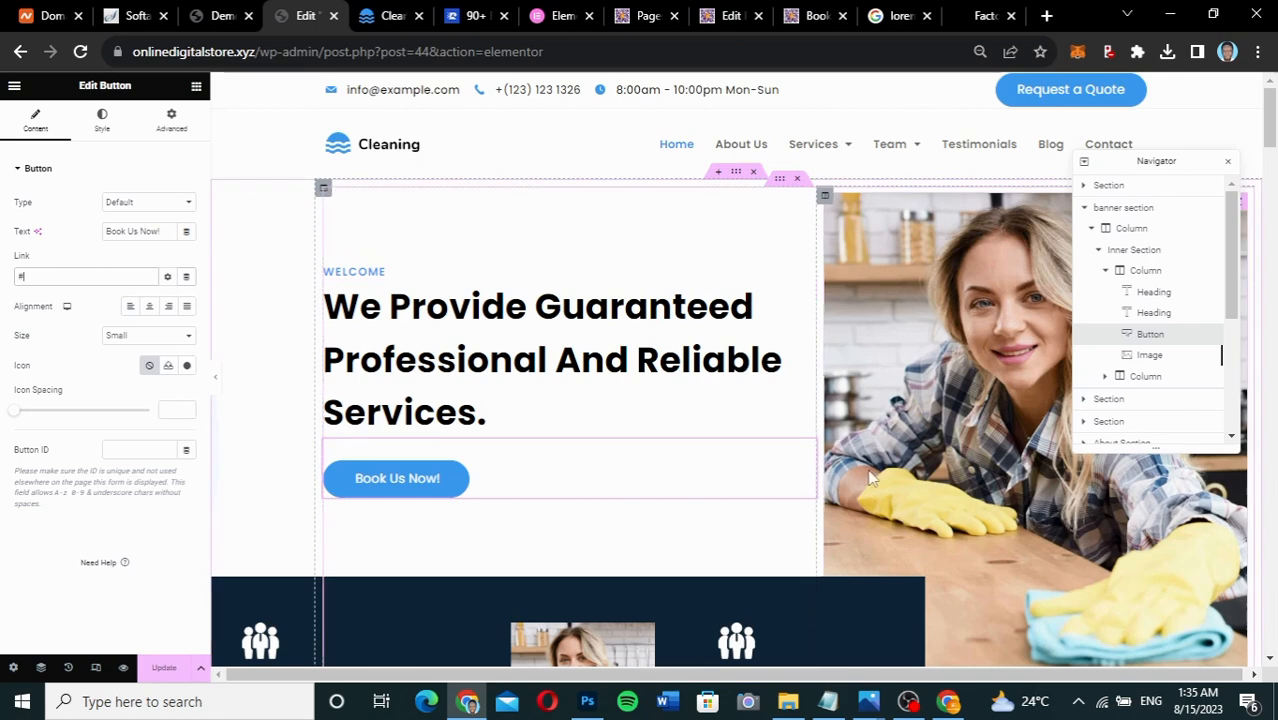
# Show the button's Style settings and close the Navigator panel.
pyautogui.click(102, 121)
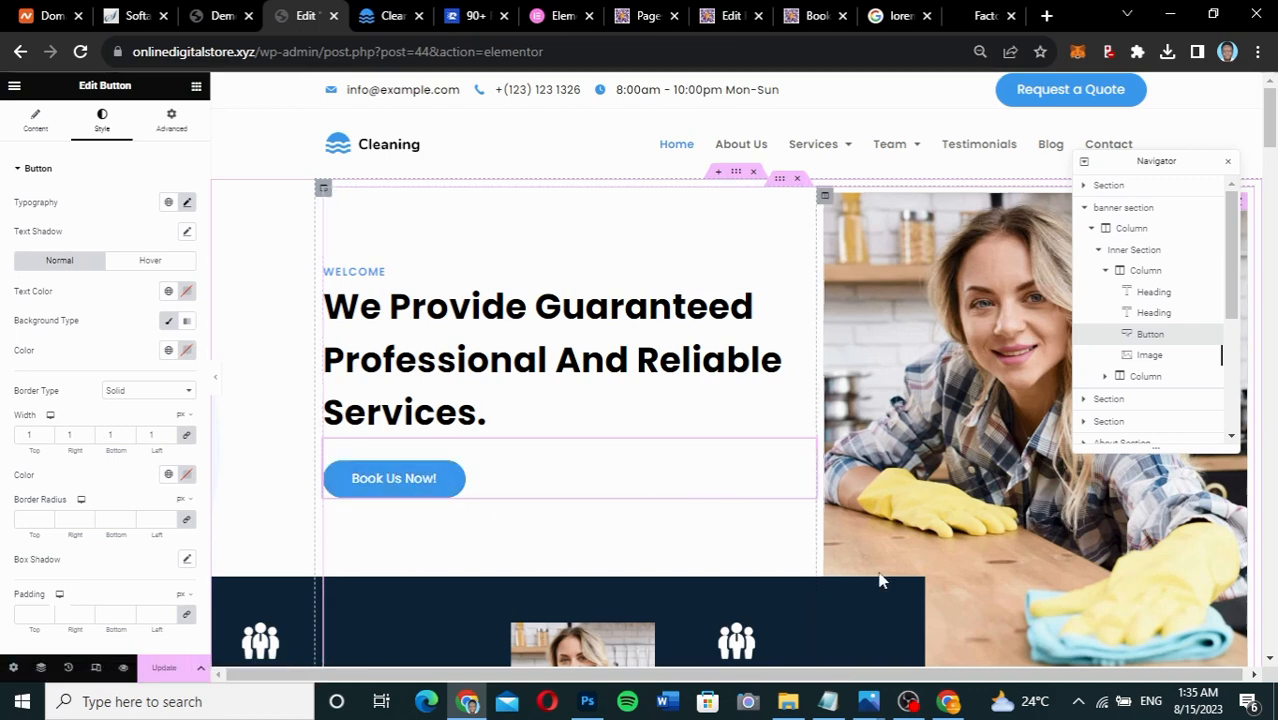
pyautogui.scroll(-3, 880, 580)
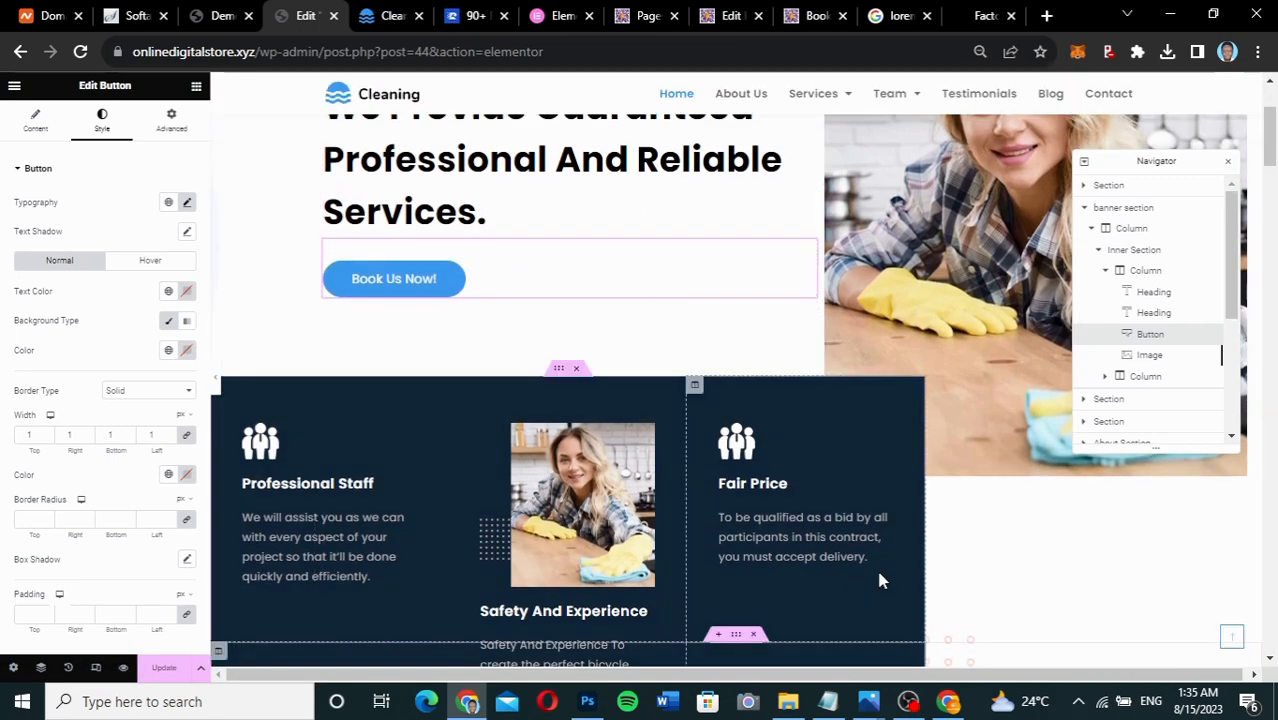
pyautogui.scroll(1, 880, 580)
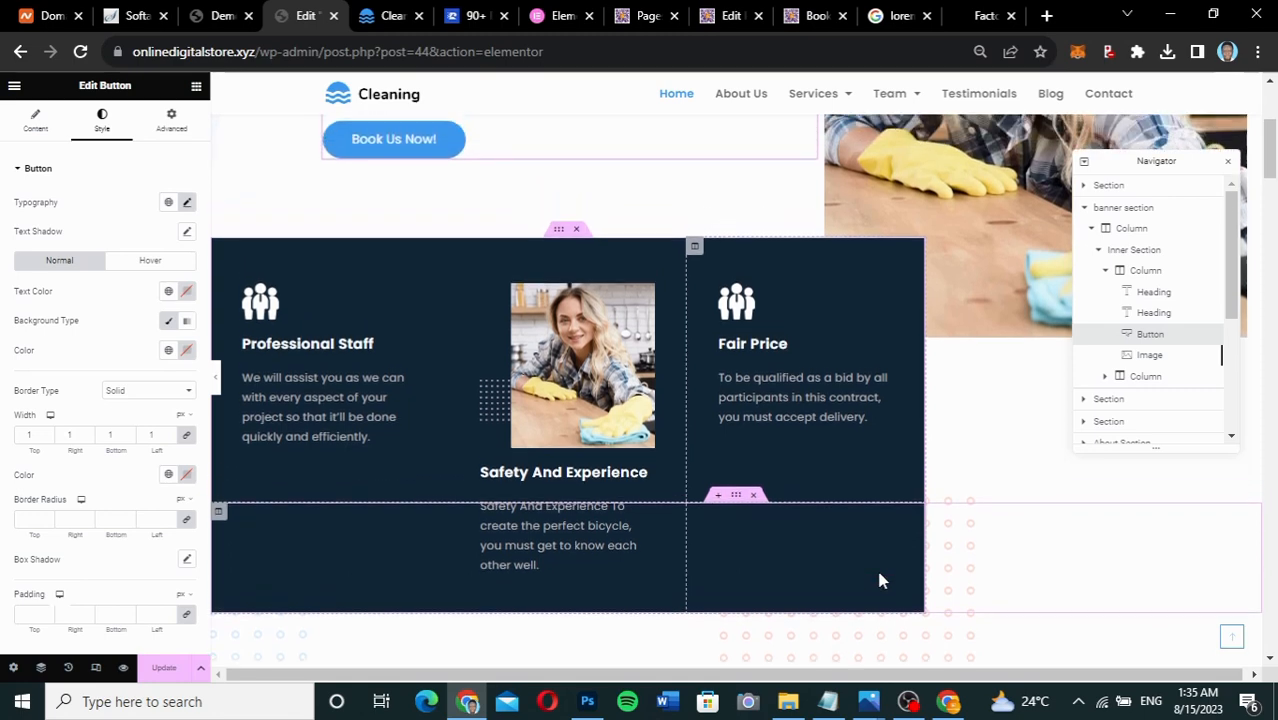
pyautogui.scroll(2, 880, 580)
pyautogui.scroll(1, 879, 580)
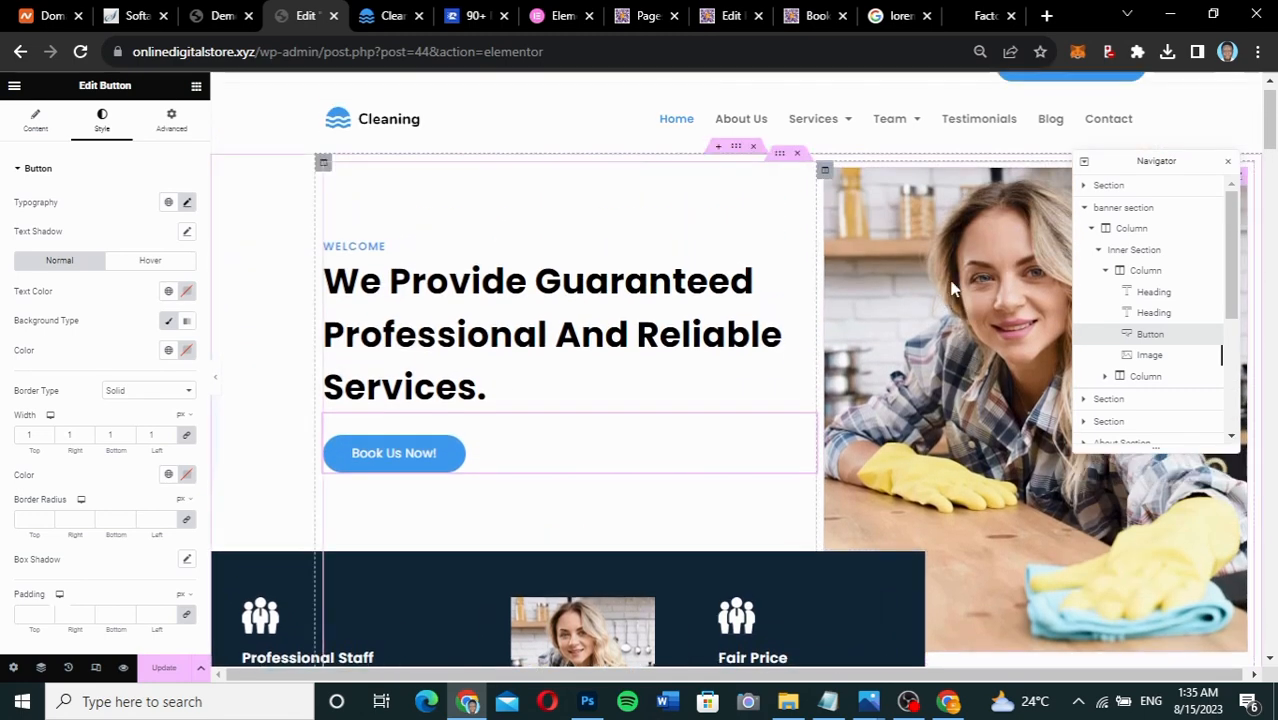
pyautogui.moveTo(1171, 152); pyautogui.dragTo(693, 195)
pyautogui.click(749, 204)
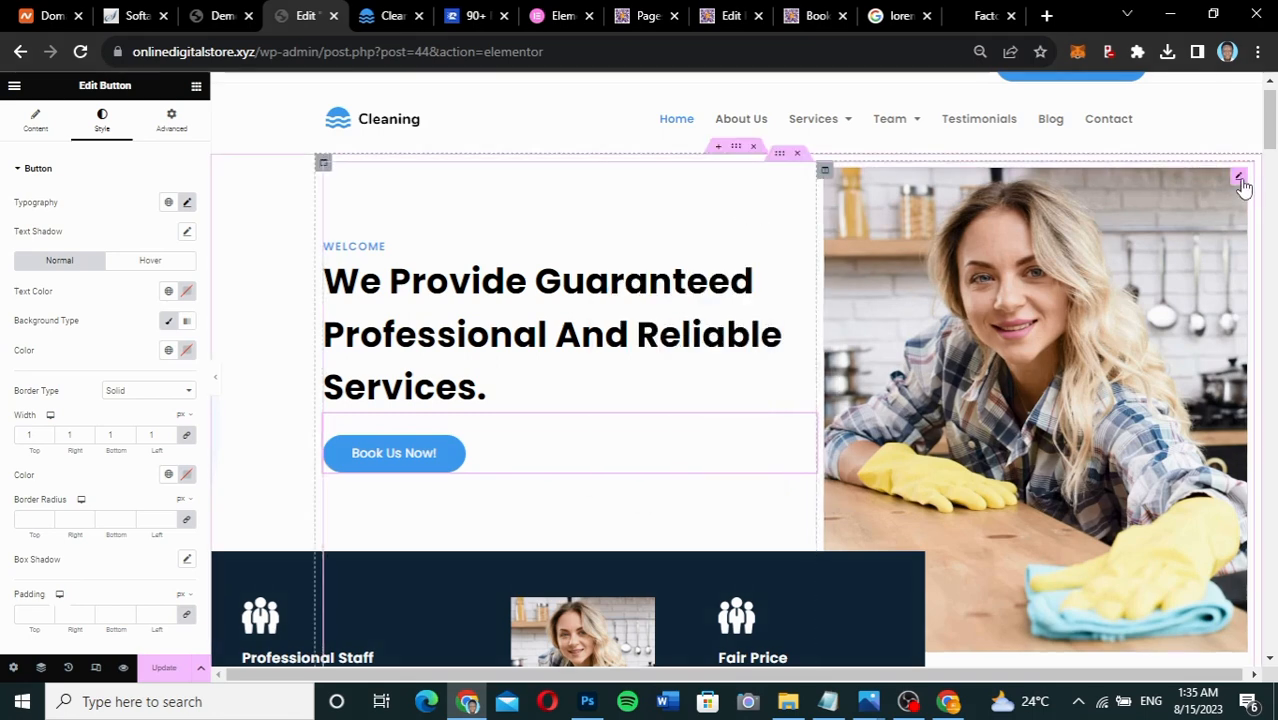
# Open the hero photo's settings, then select the woman photo in the features section below.
pyautogui.click(1240, 180)
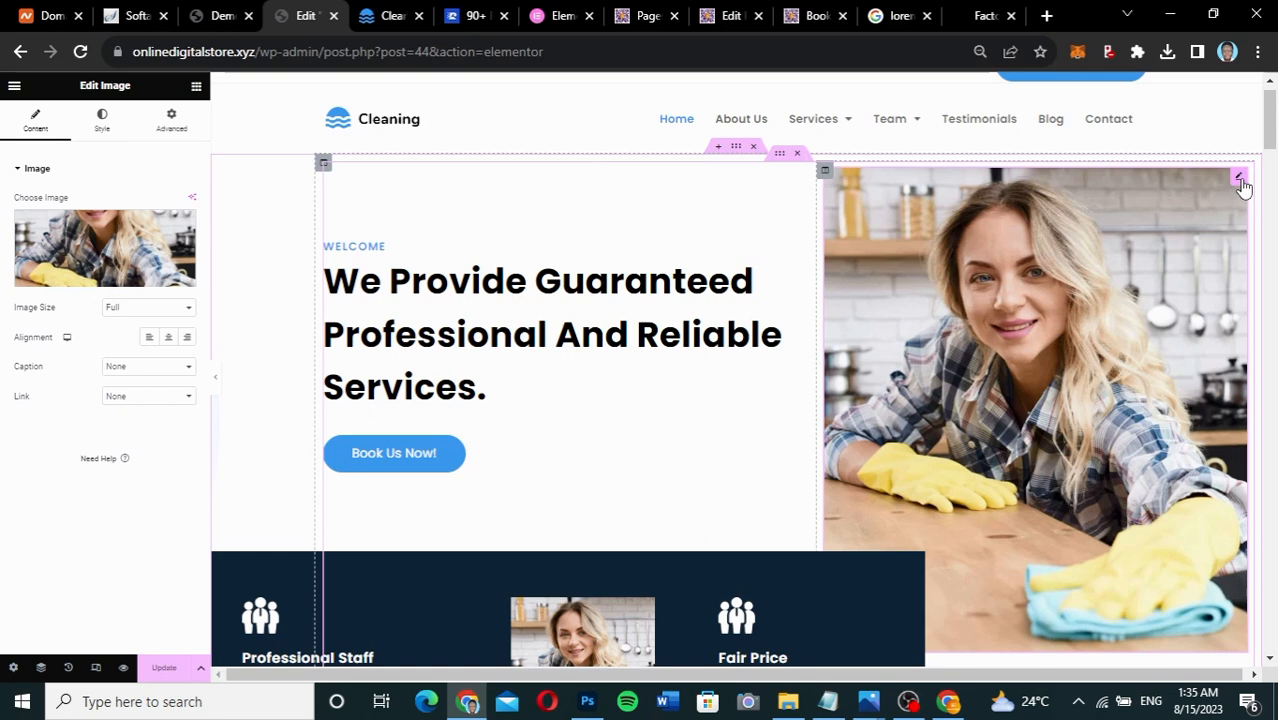
pyautogui.moveTo(110, 237)
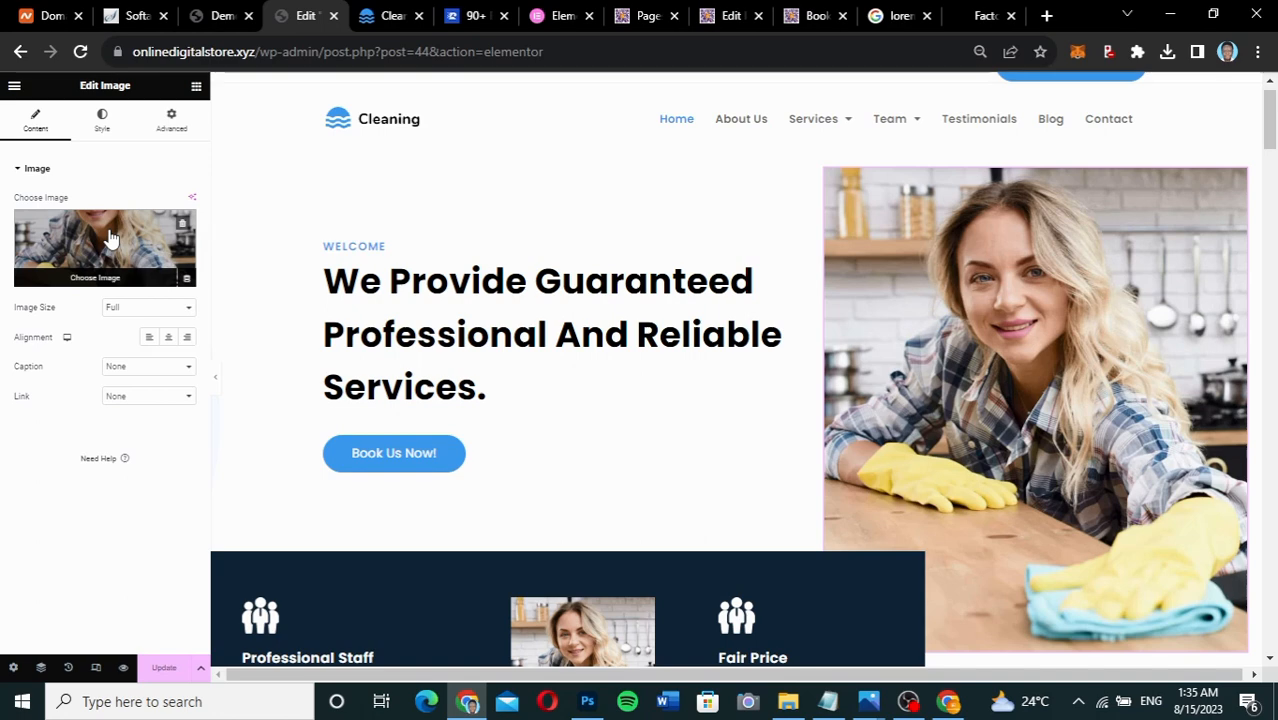
pyautogui.scroll(-1, 785, 445)
pyautogui.scroll(-3, 785, 445)
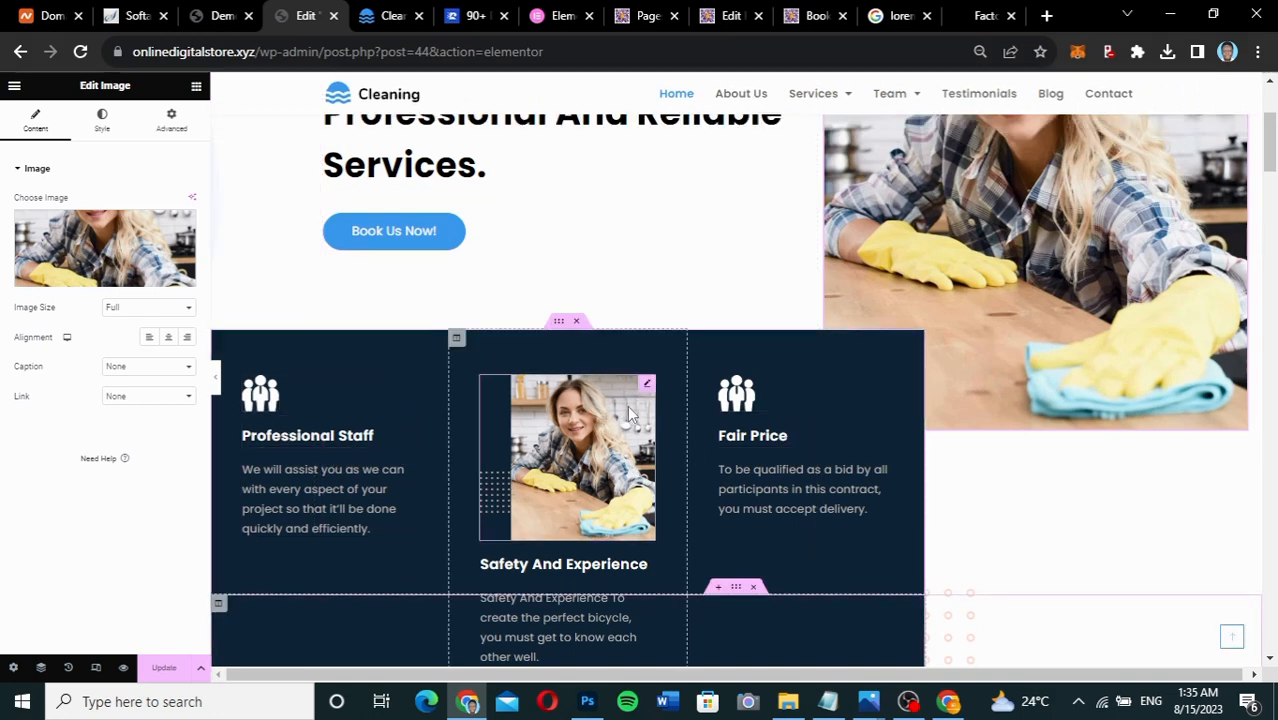
pyautogui.scroll(-2, 612, 522)
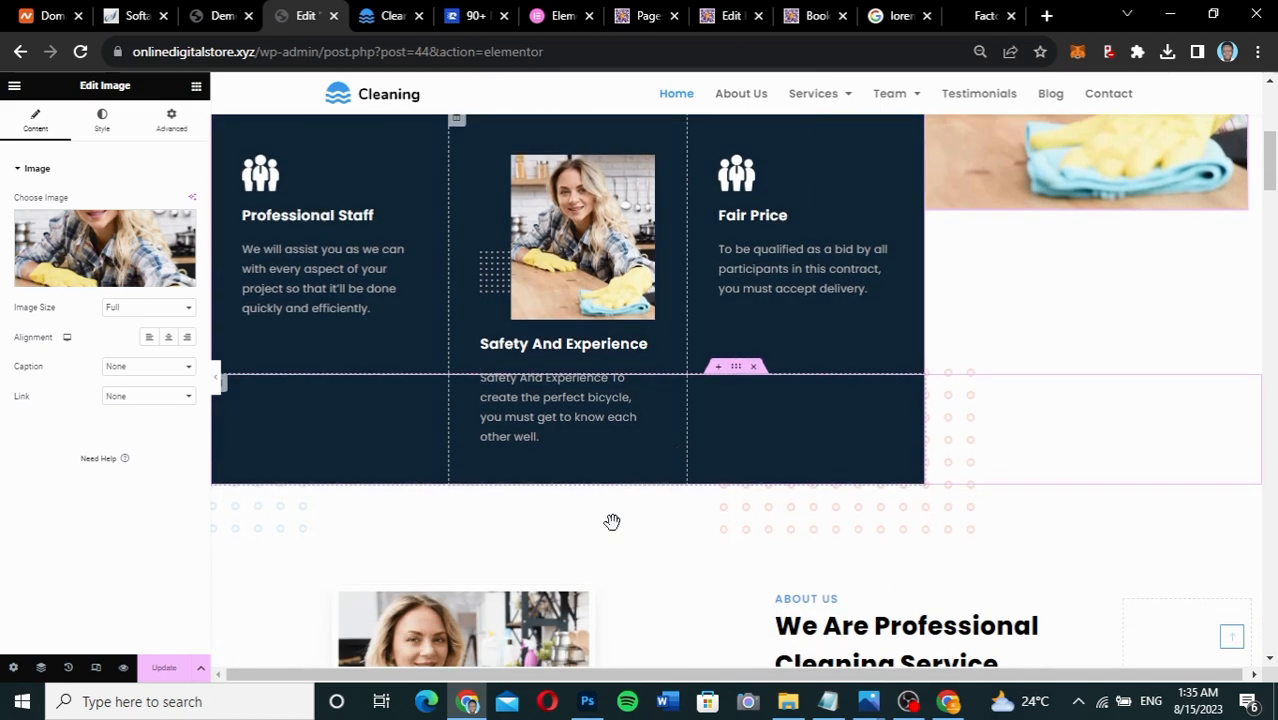
pyautogui.scroll(1, 612, 525)
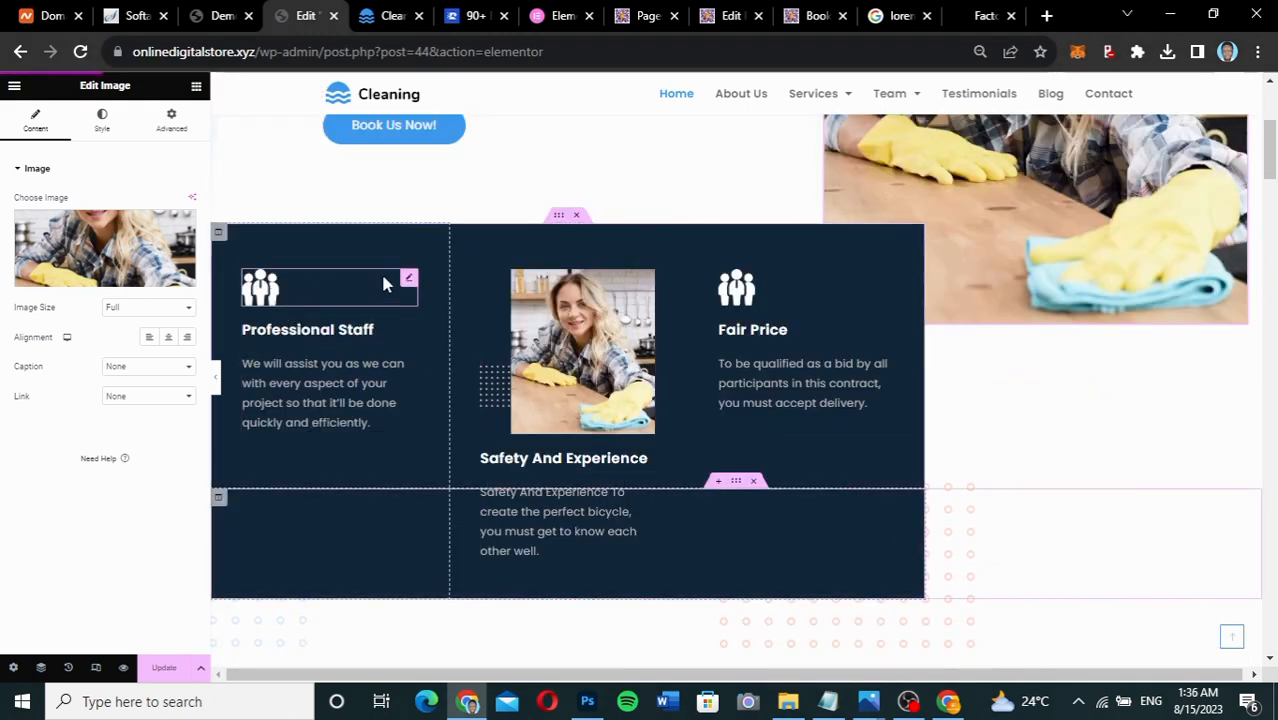
pyautogui.click(406, 281)
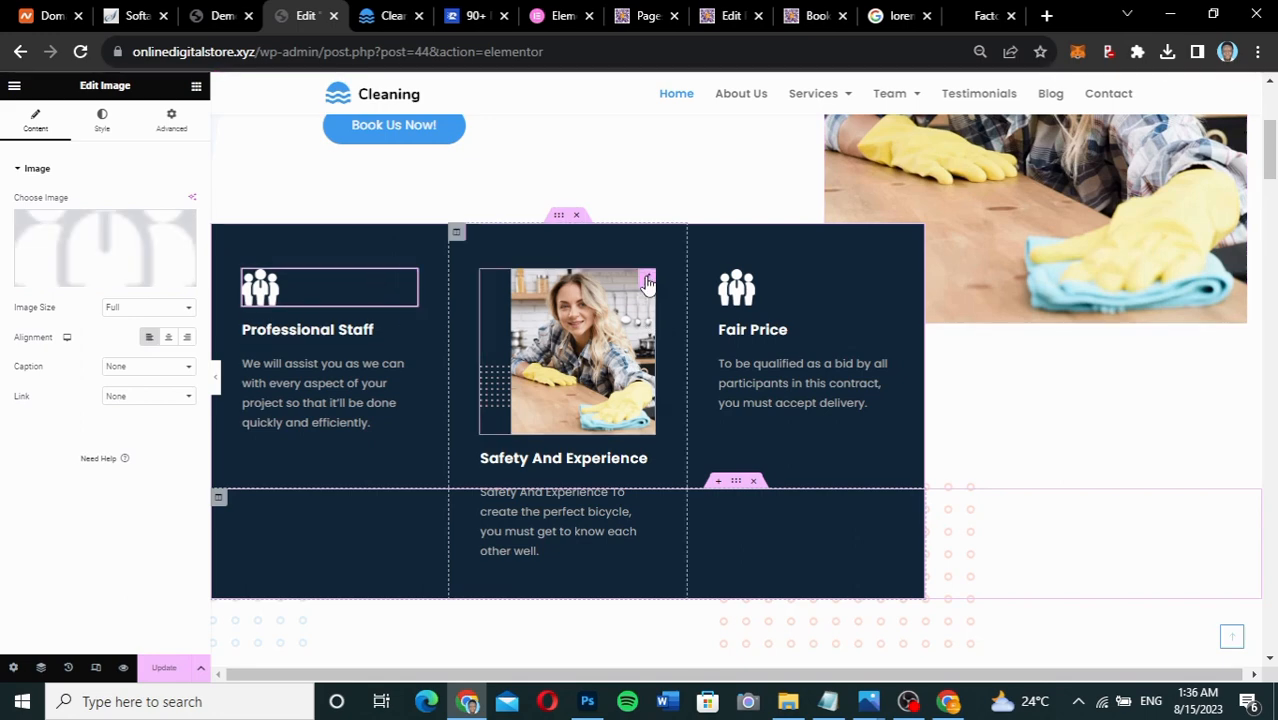
pyautogui.click(647, 281)
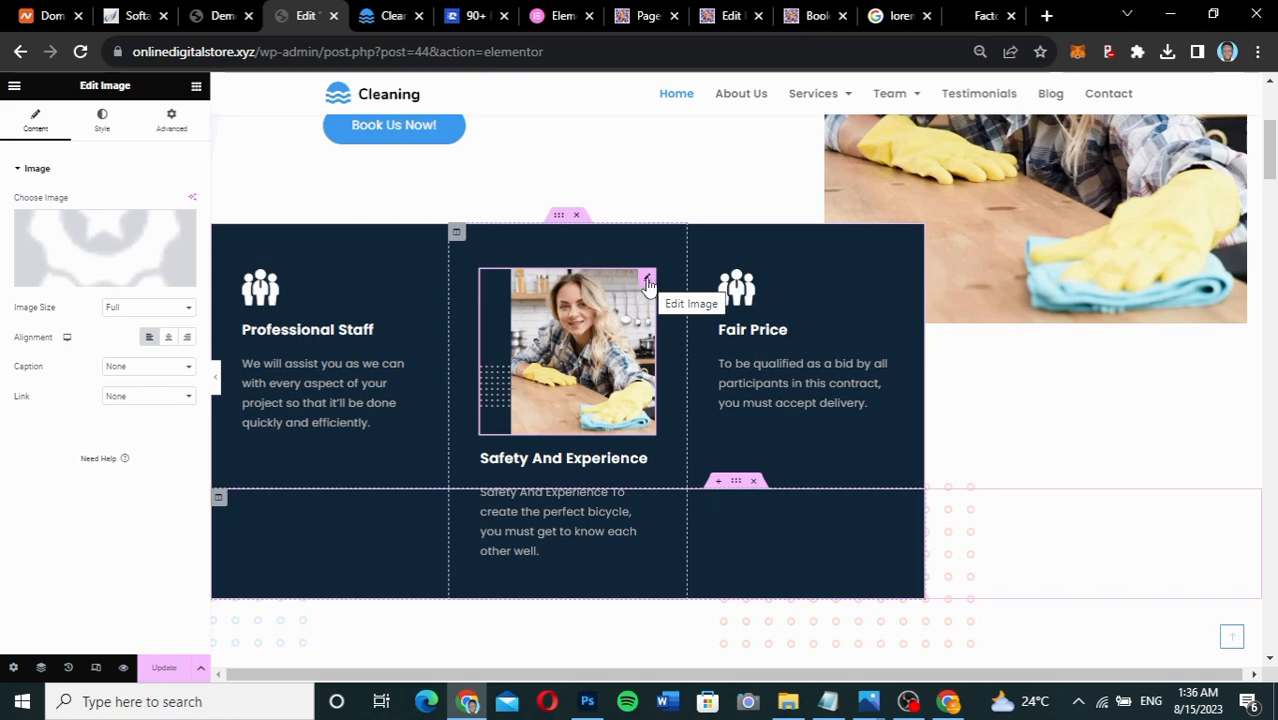
# Replace the Safety And Experience image with prize-badge-with-star-and-ribbon.png from the Media Library.
pyautogui.click(94, 233)
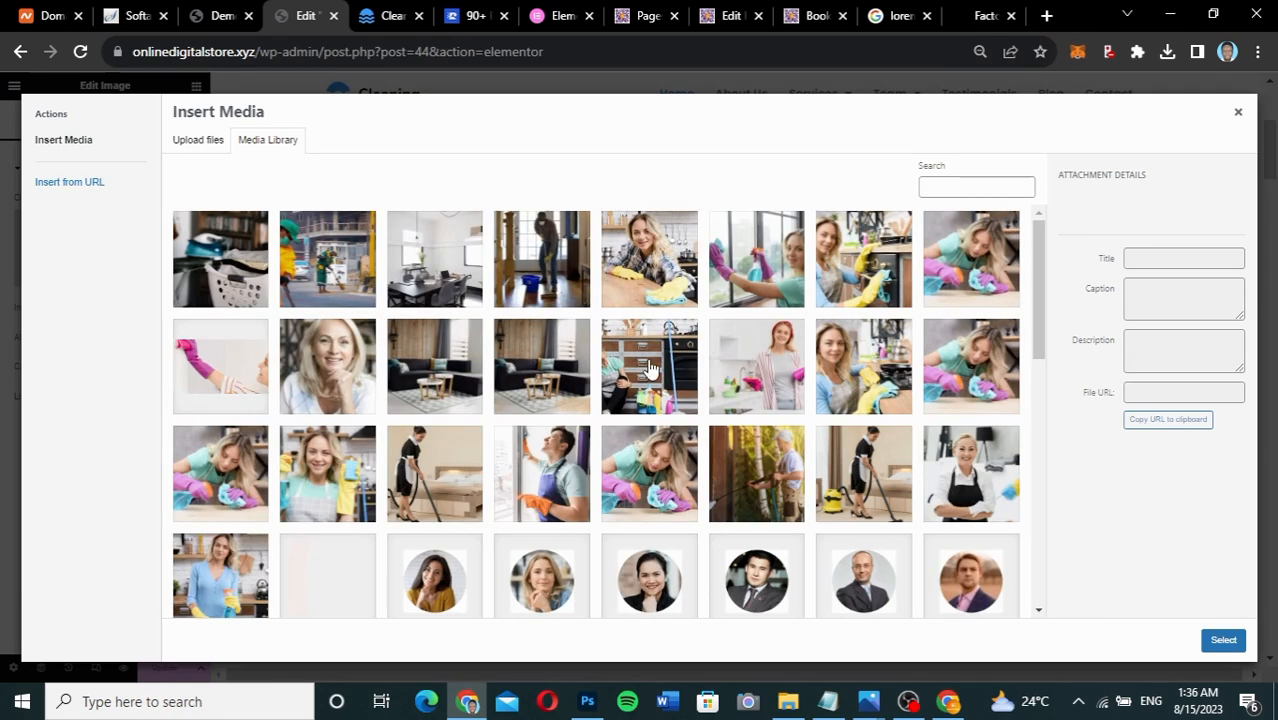
pyautogui.moveTo(1040, 290); pyautogui.dragTo(1036, 575)
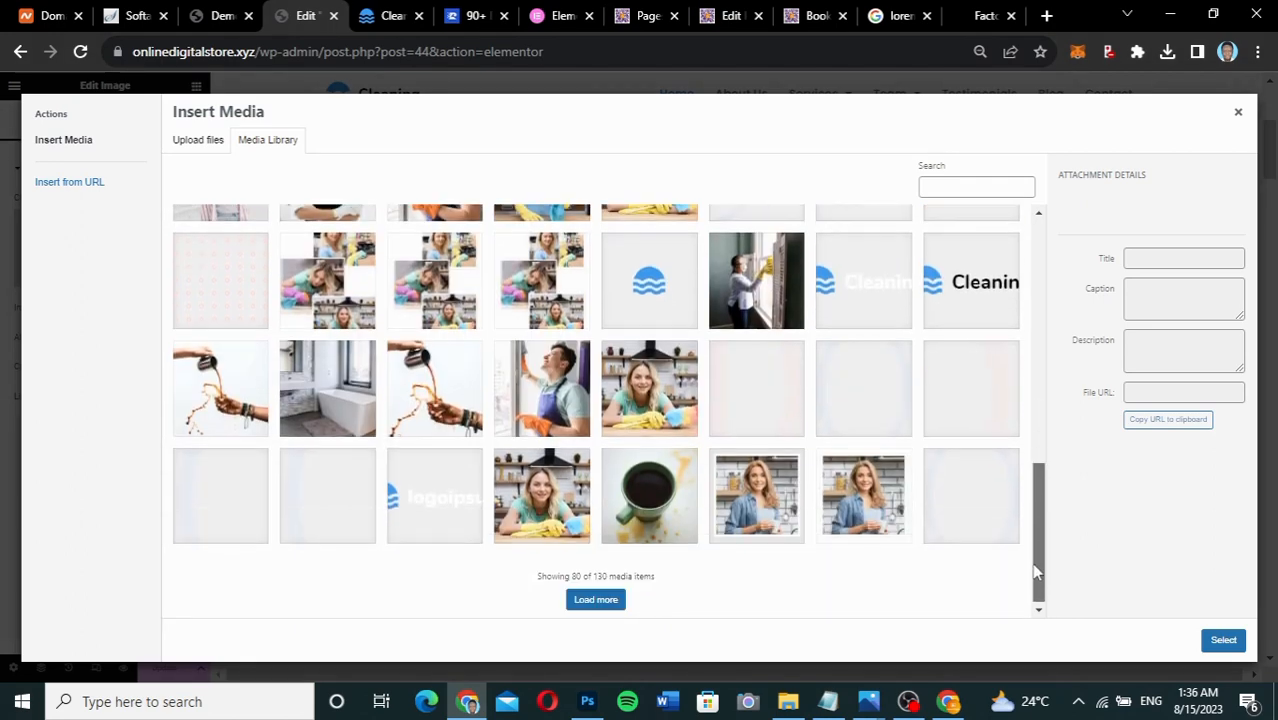
pyautogui.click(596, 599)
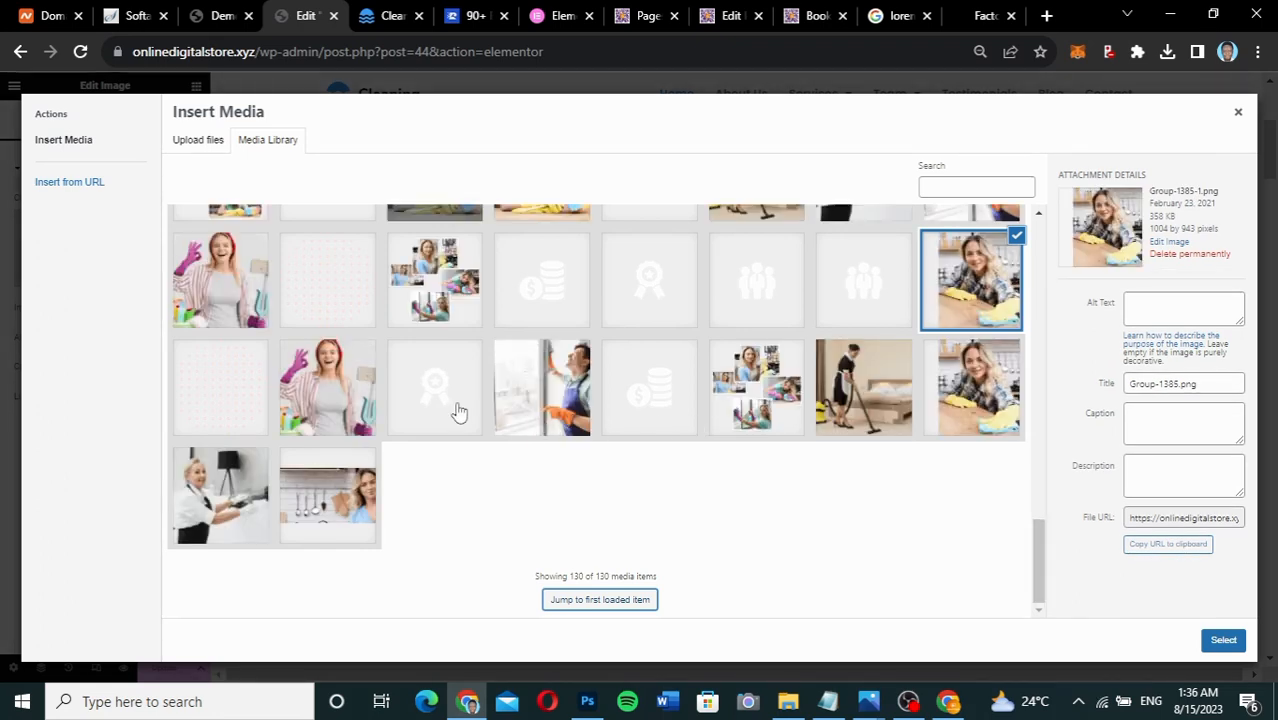
pyautogui.click(443, 401)
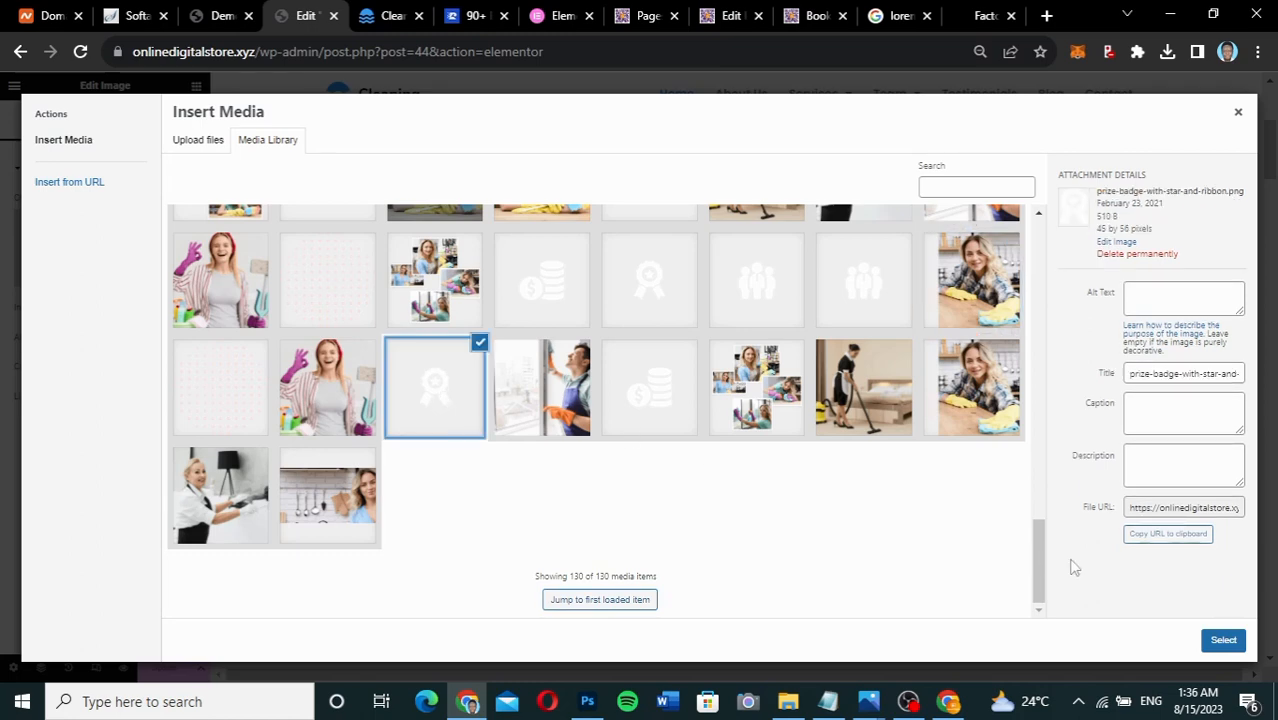
pyautogui.click(1224, 639)
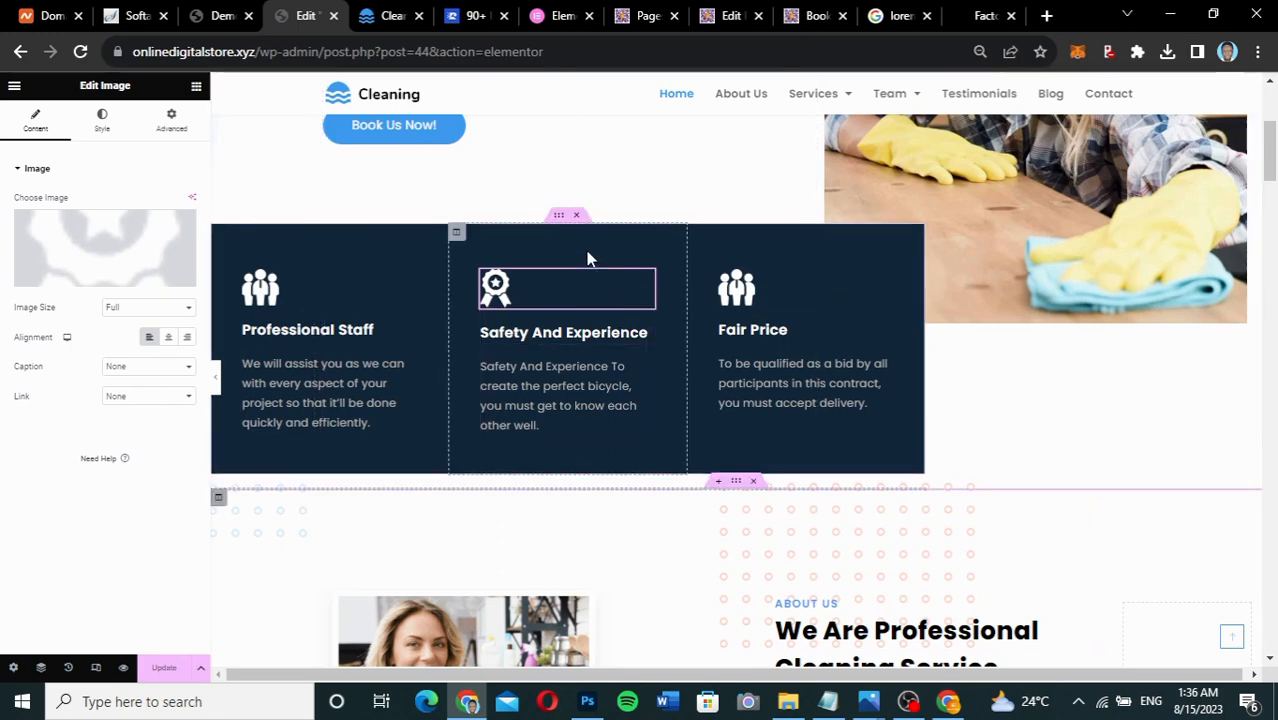
pyautogui.scroll(-3, 1036, 405)
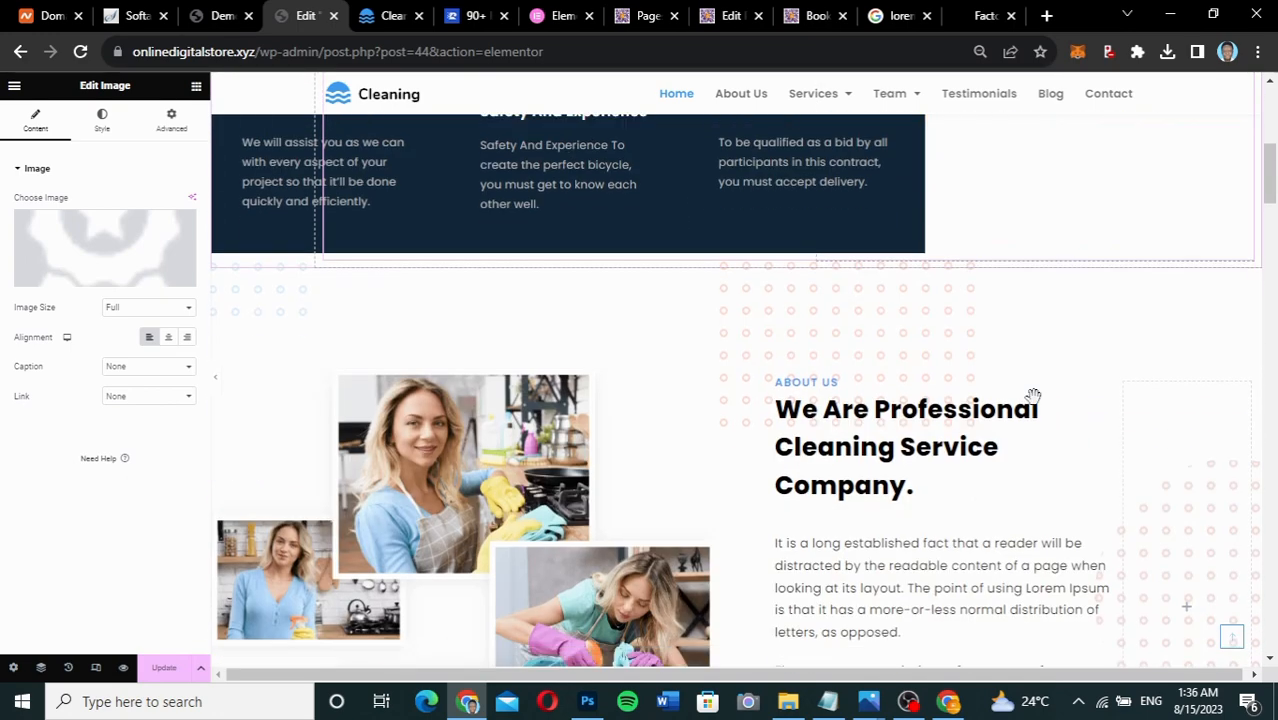
pyautogui.scroll(1, 1036, 405)
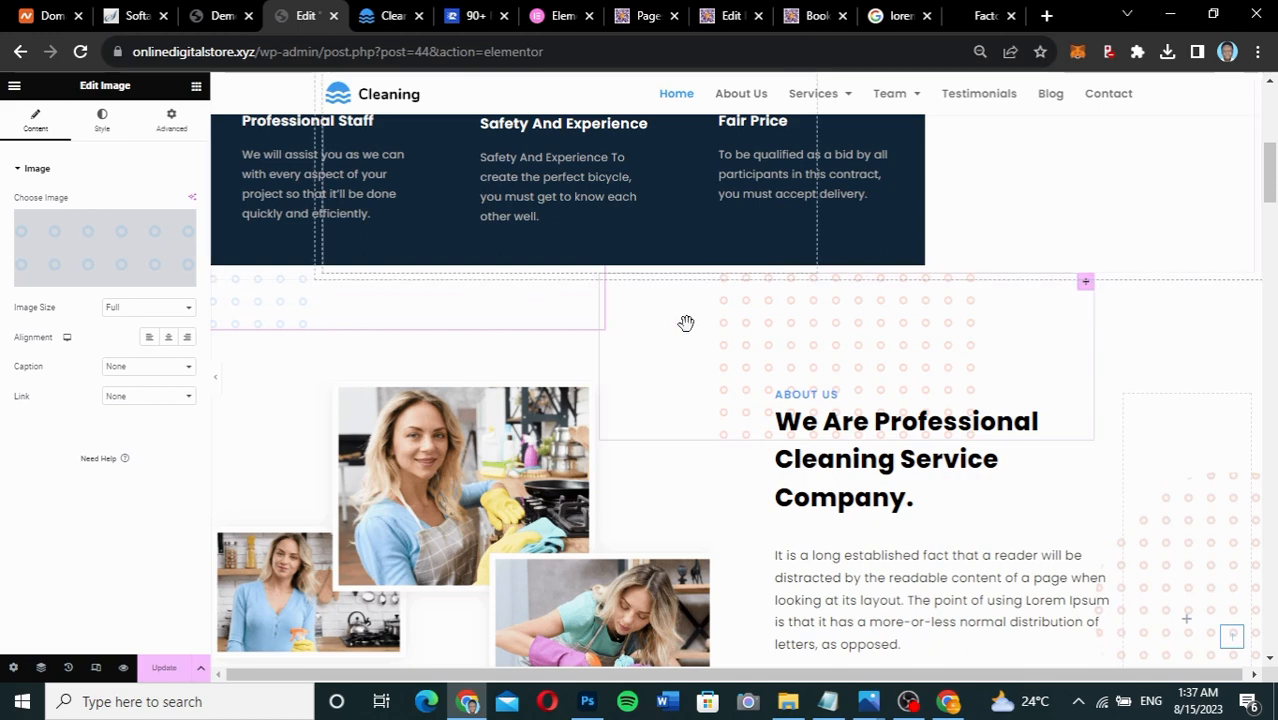
pyautogui.scroll(-2, 900, 499)
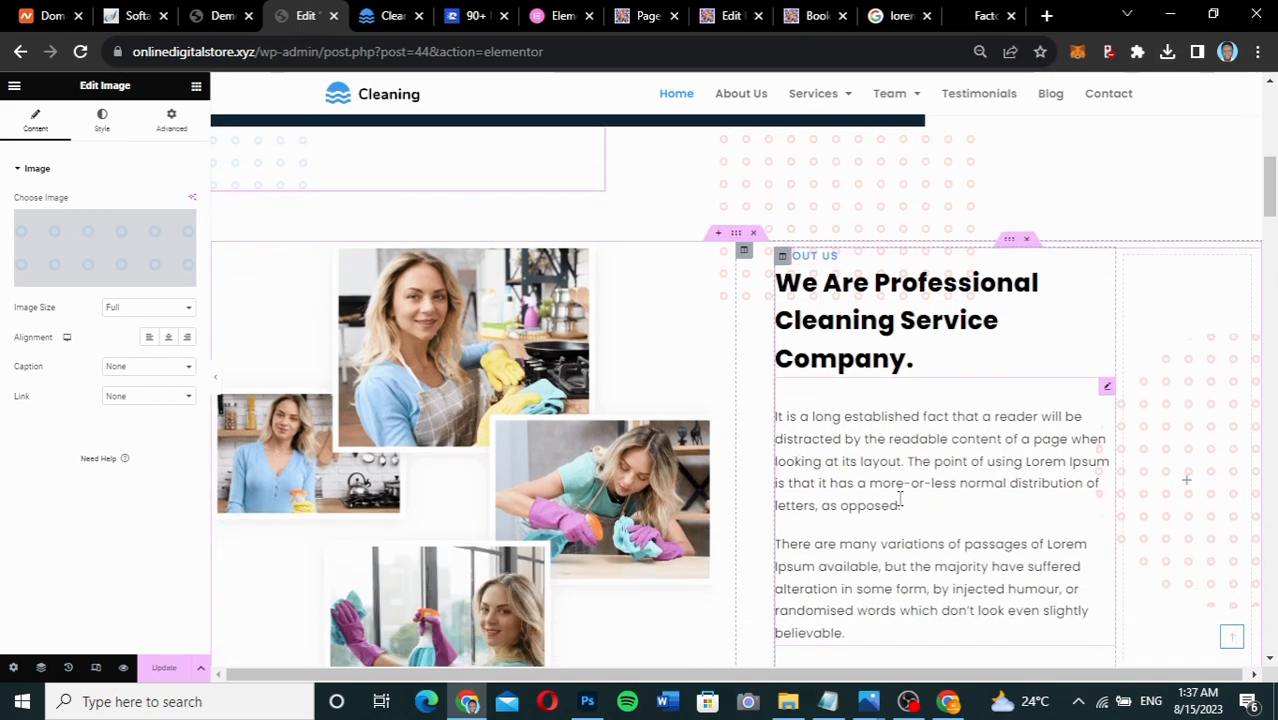
pyautogui.scroll(1, 900, 499)
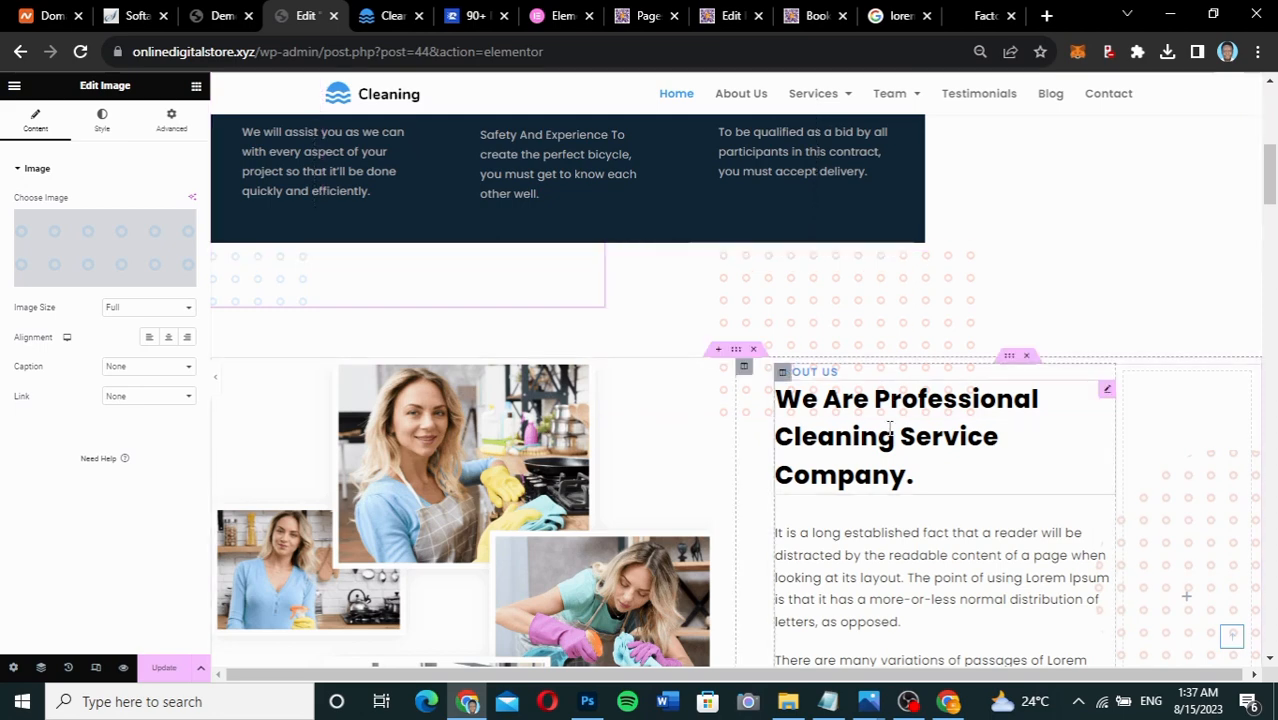
pyautogui.scroll(-2, 880, 300)
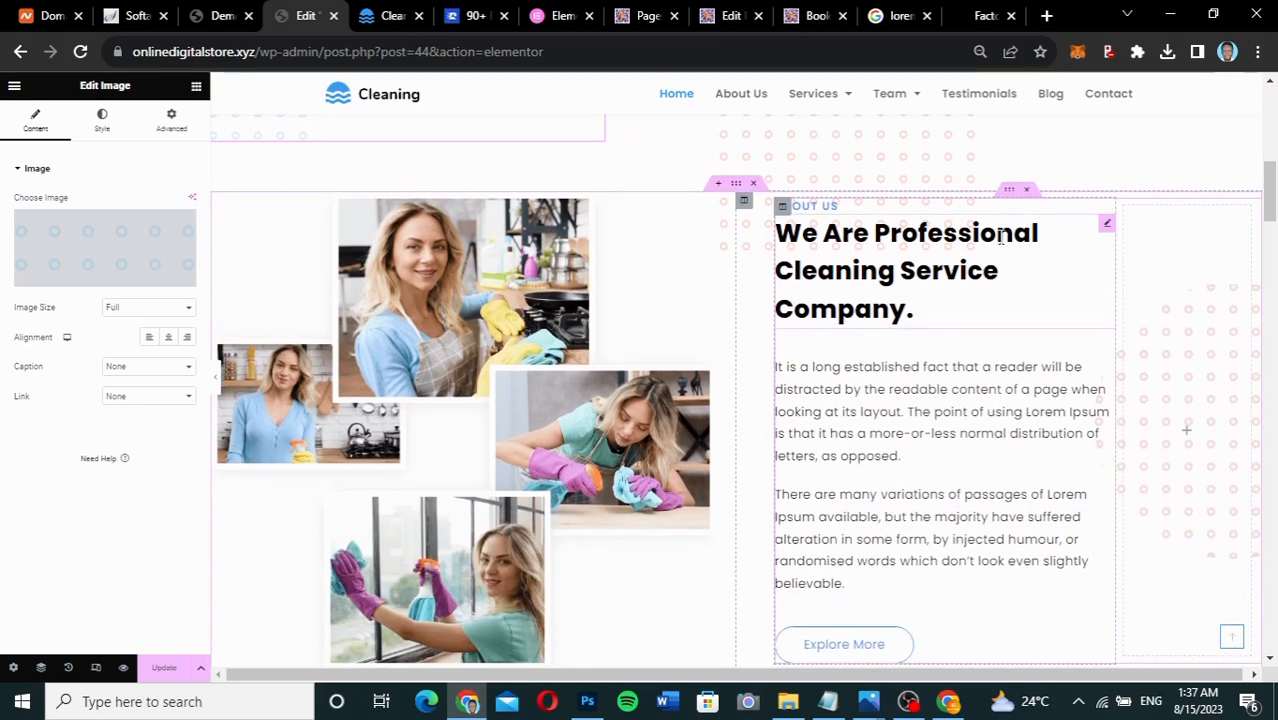
pyautogui.click(1107, 224)
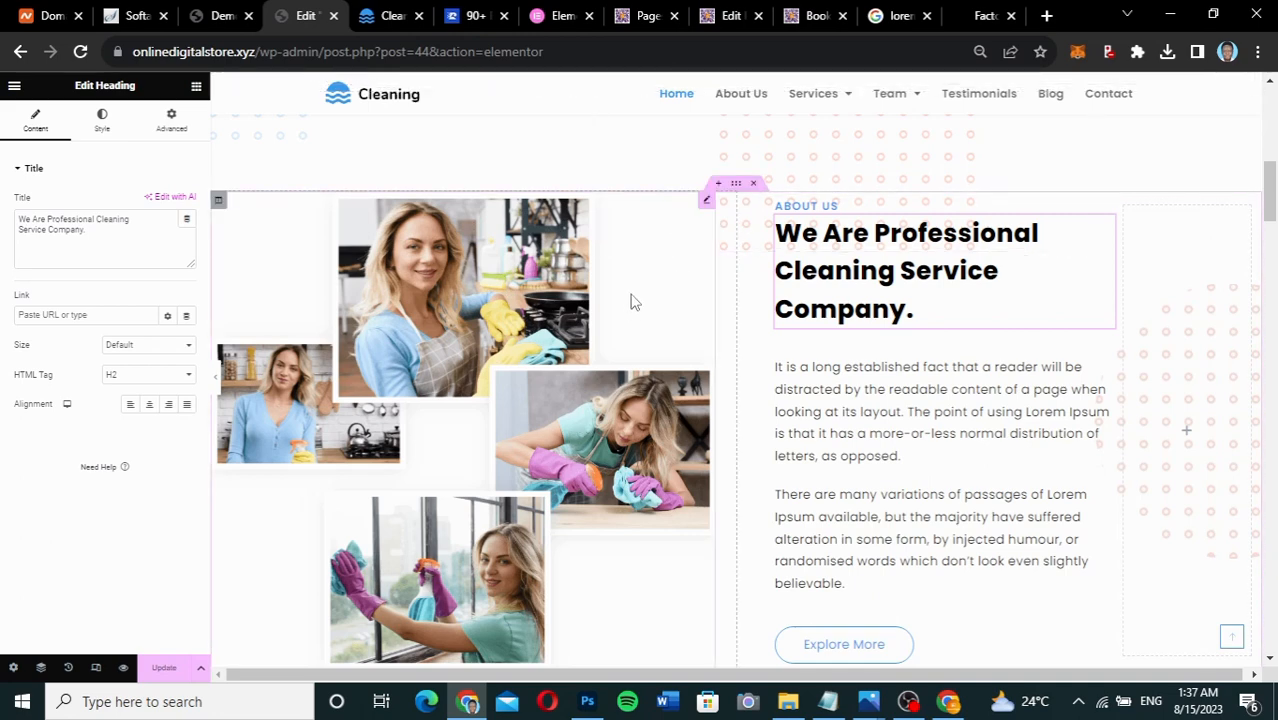
pyautogui.click(631, 301)
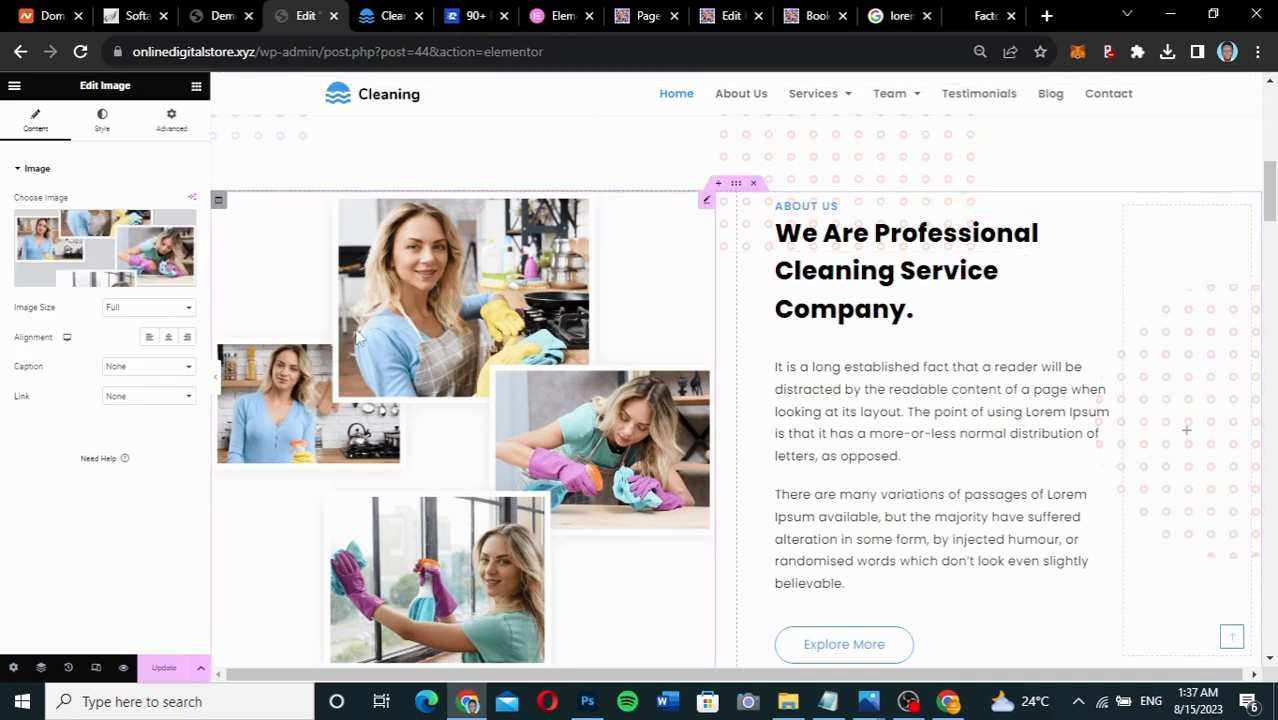
pyautogui.scroll(-2, 322, 525)
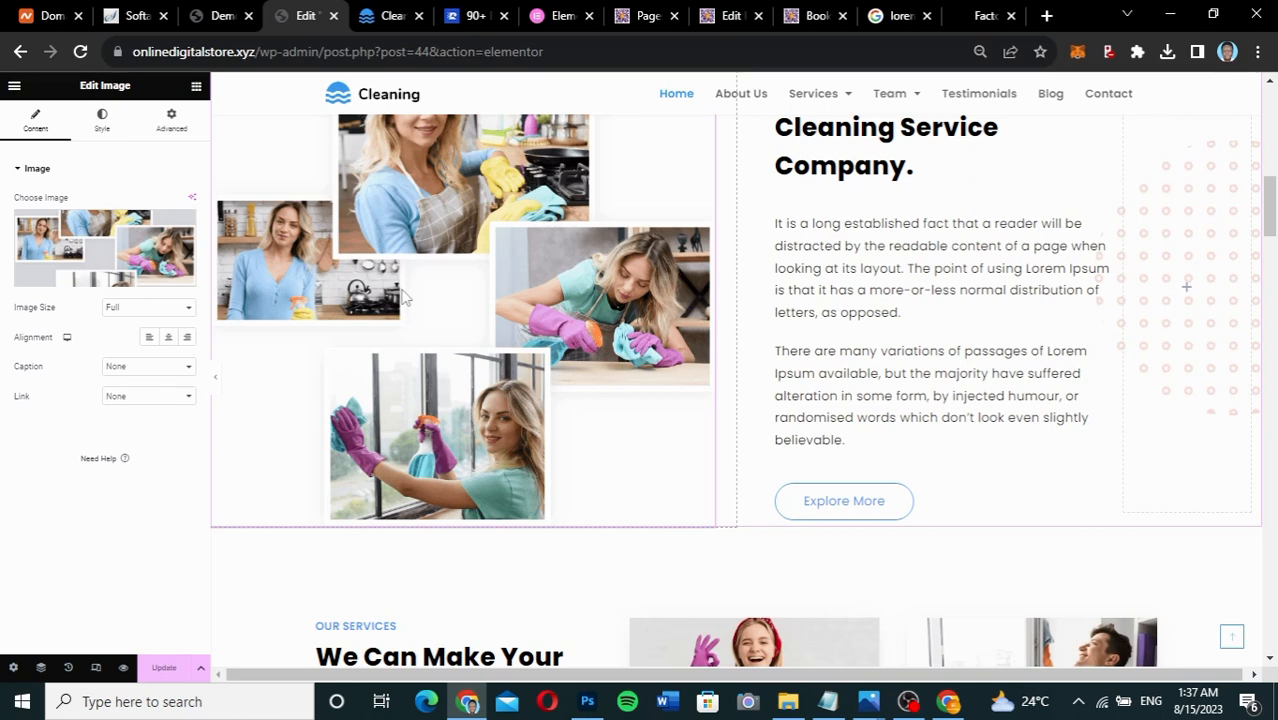
pyautogui.scroll(2, 476, 312)
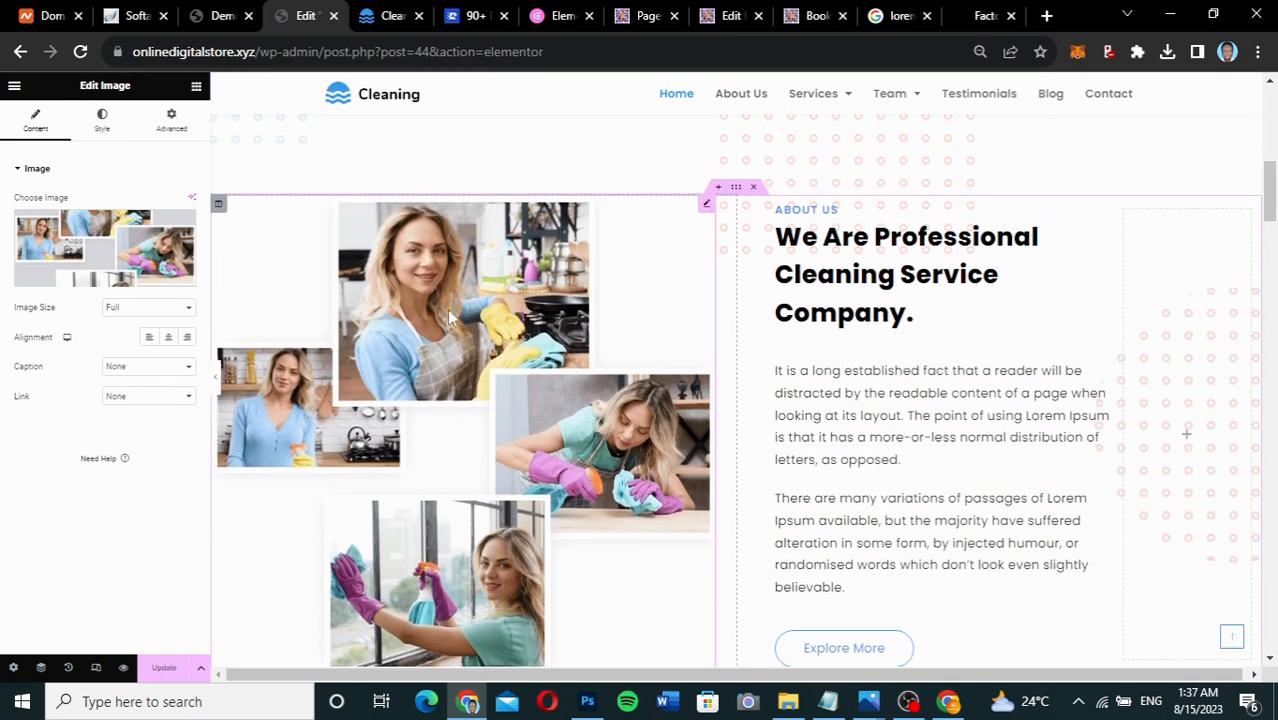
pyautogui.scroll(-5, 978, 455)
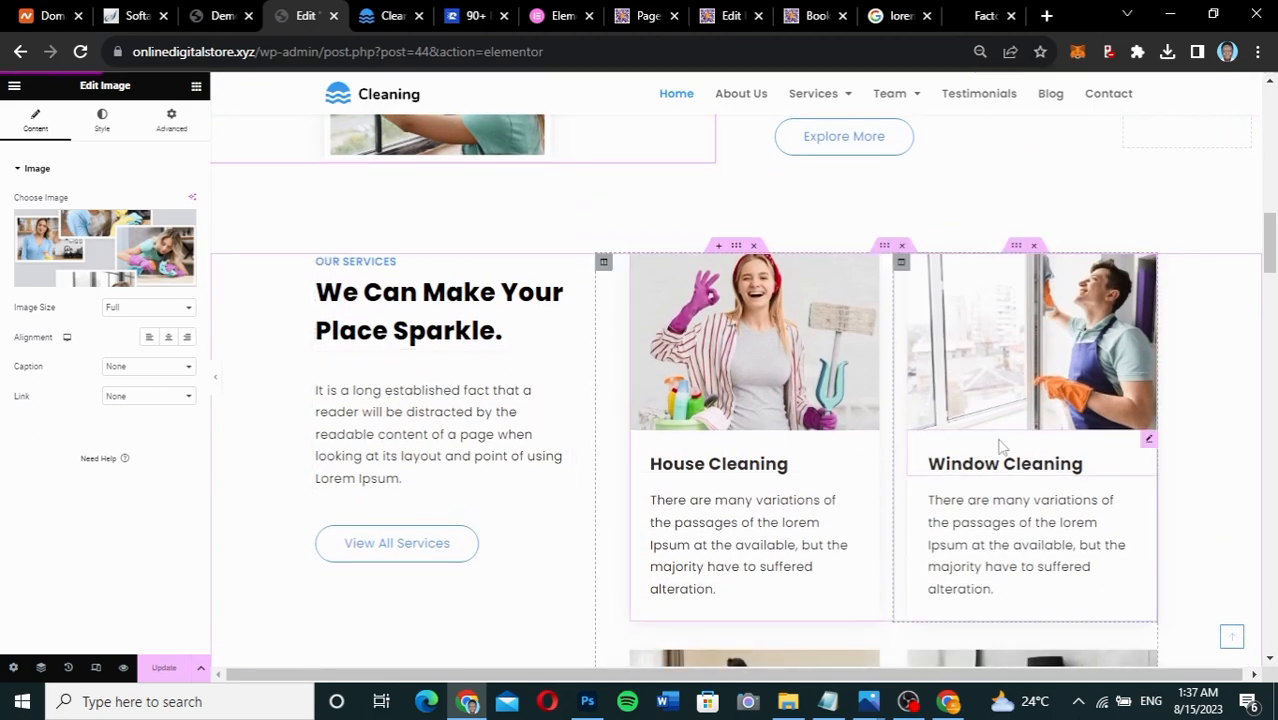
pyautogui.scroll(-2, 1000, 447)
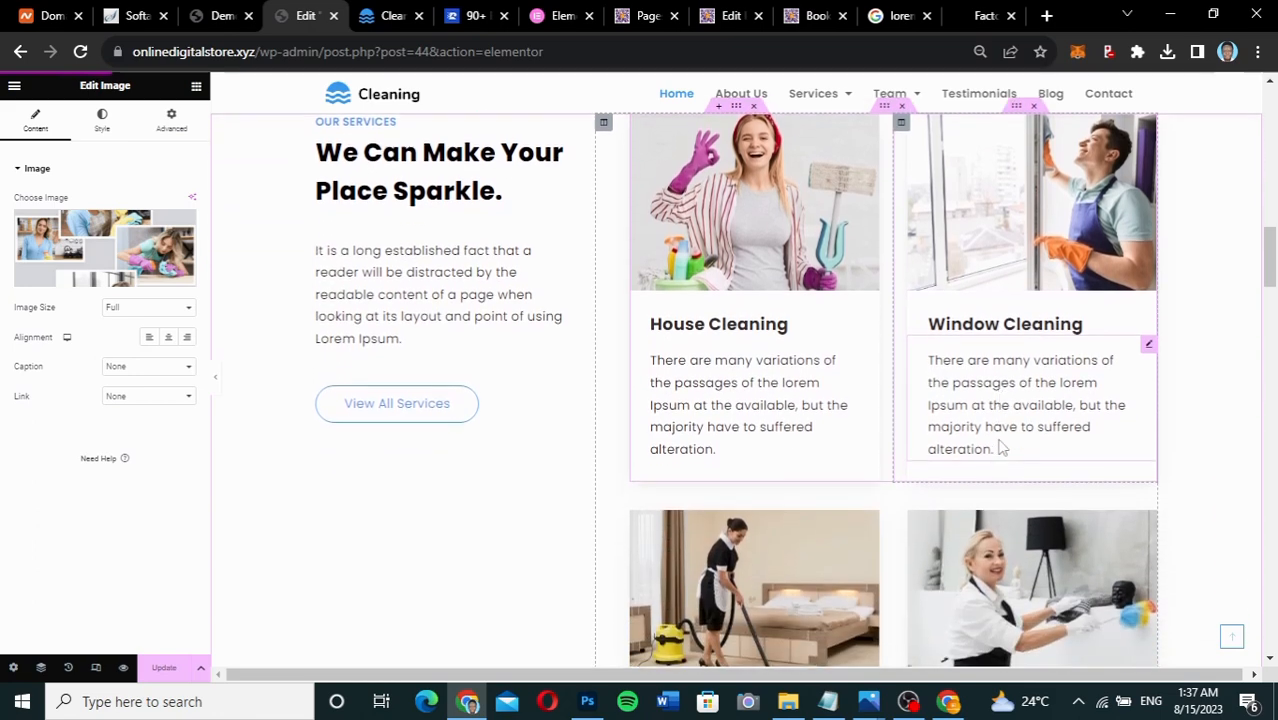
pyautogui.scroll(-3, 1000, 447)
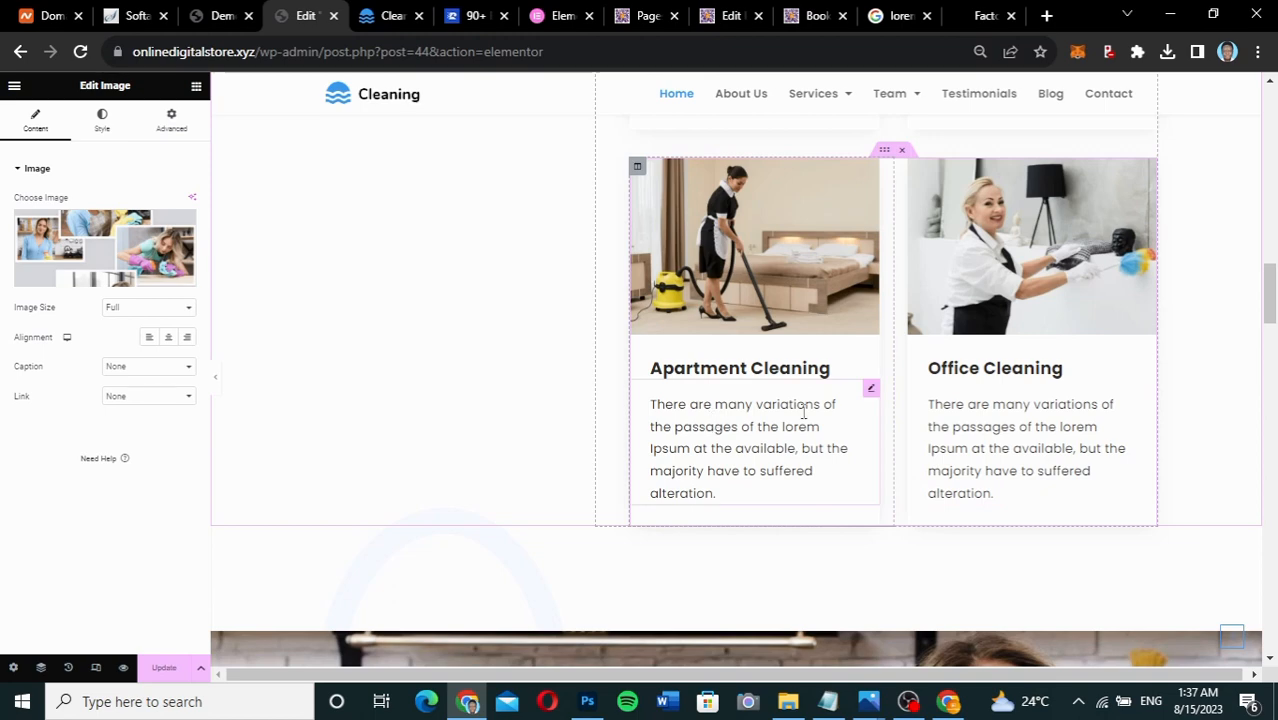
pyautogui.scroll(-3, 803, 411)
pyautogui.scroll(-2, 803, 411)
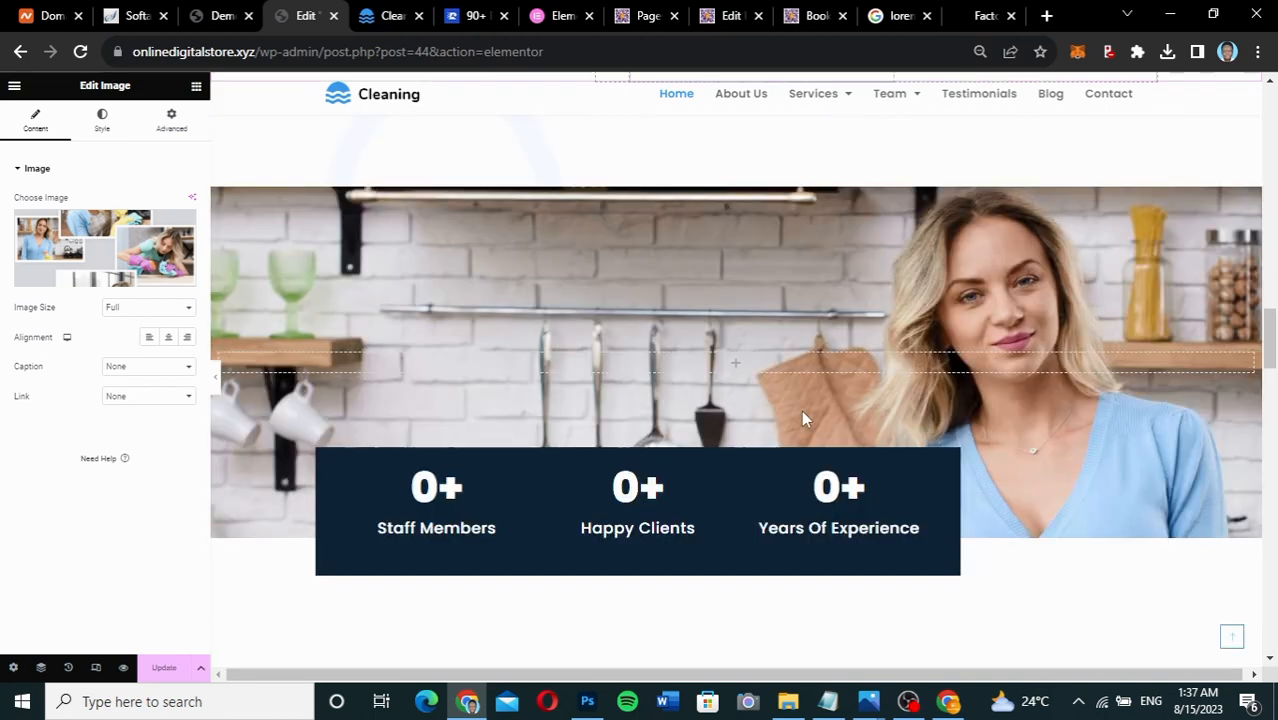
pyautogui.scroll(-1, 801, 410)
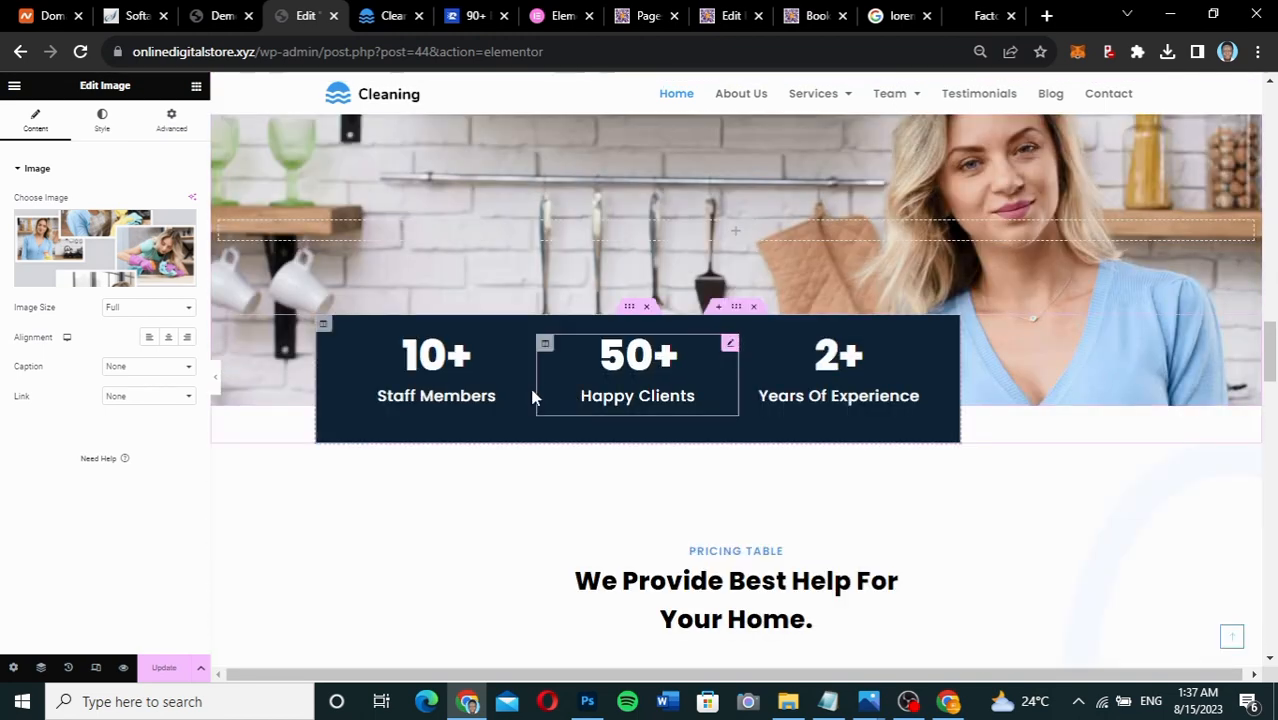
# Change the Staff Members counter's ending number from 20 to 50.
pyautogui.click(529, 345)
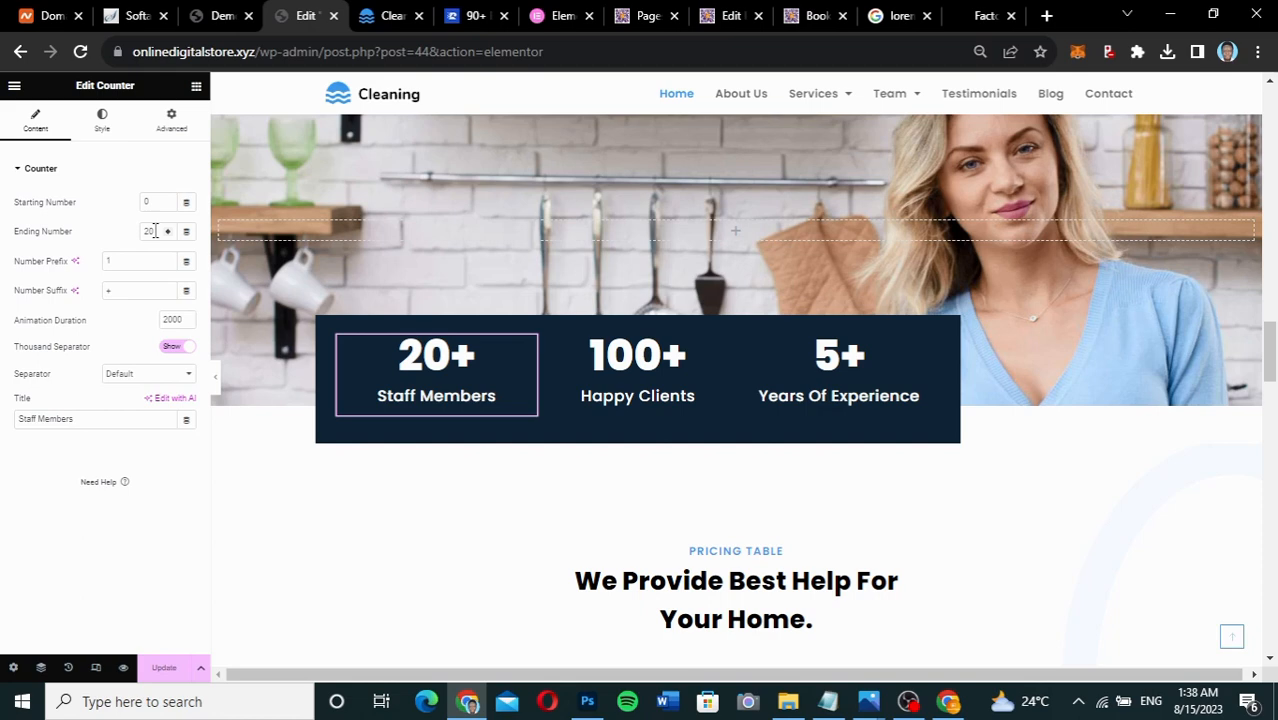
pyautogui.moveTo(155, 231); pyautogui.dragTo(127, 240)
pyautogui.write('50')
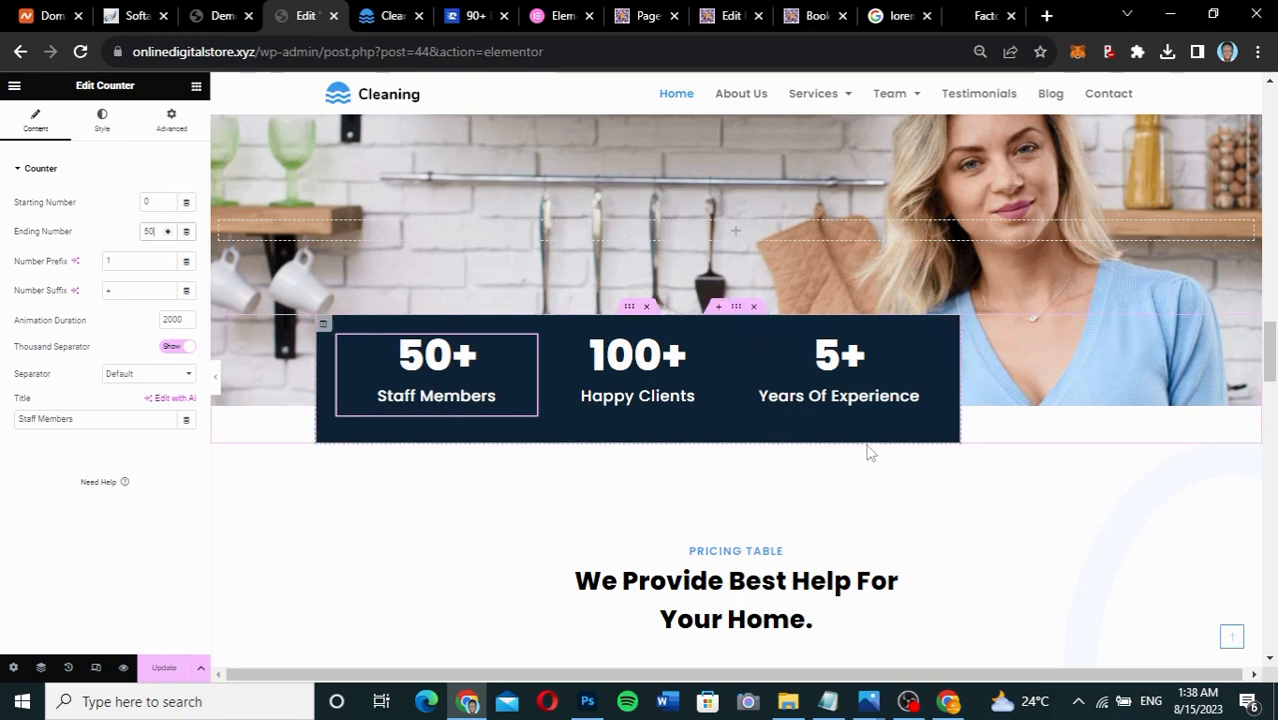
pyautogui.scroll(-3, 944, 456)
pyautogui.scroll(-9, 948, 457)
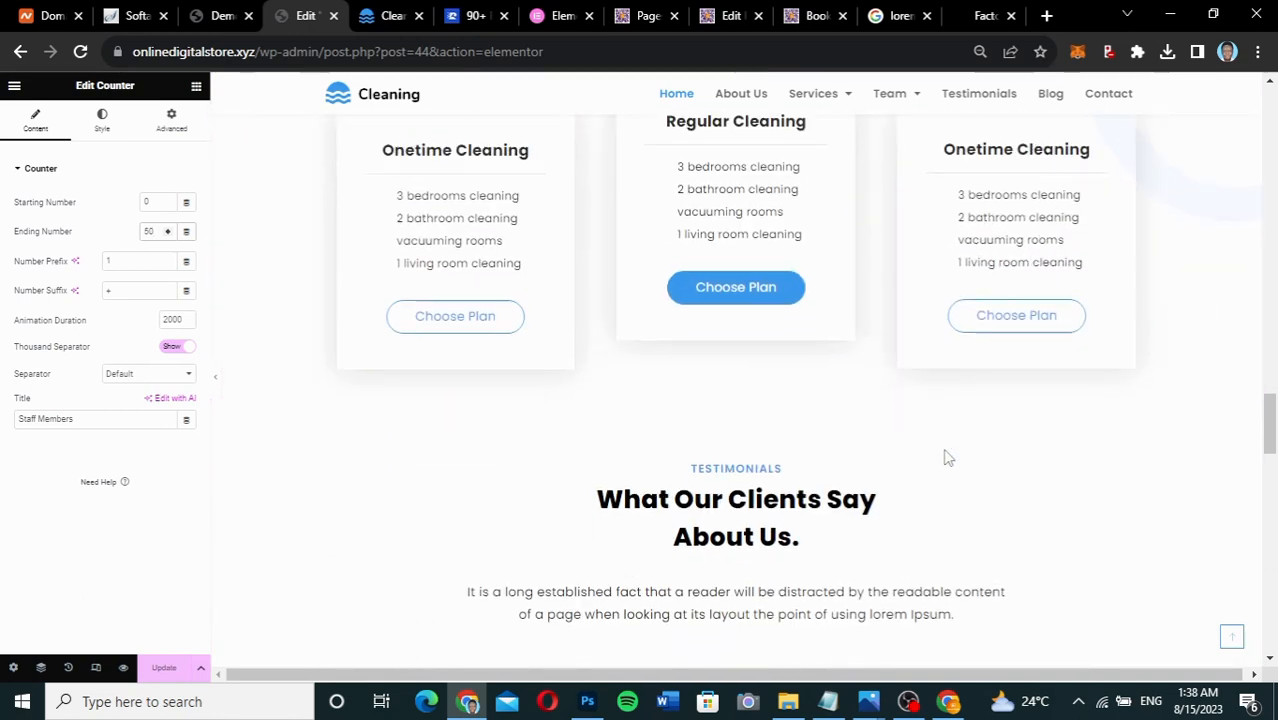
# Retitle the first pricing card to Home Cleaning.
pyautogui.scroll(1, 948, 457)
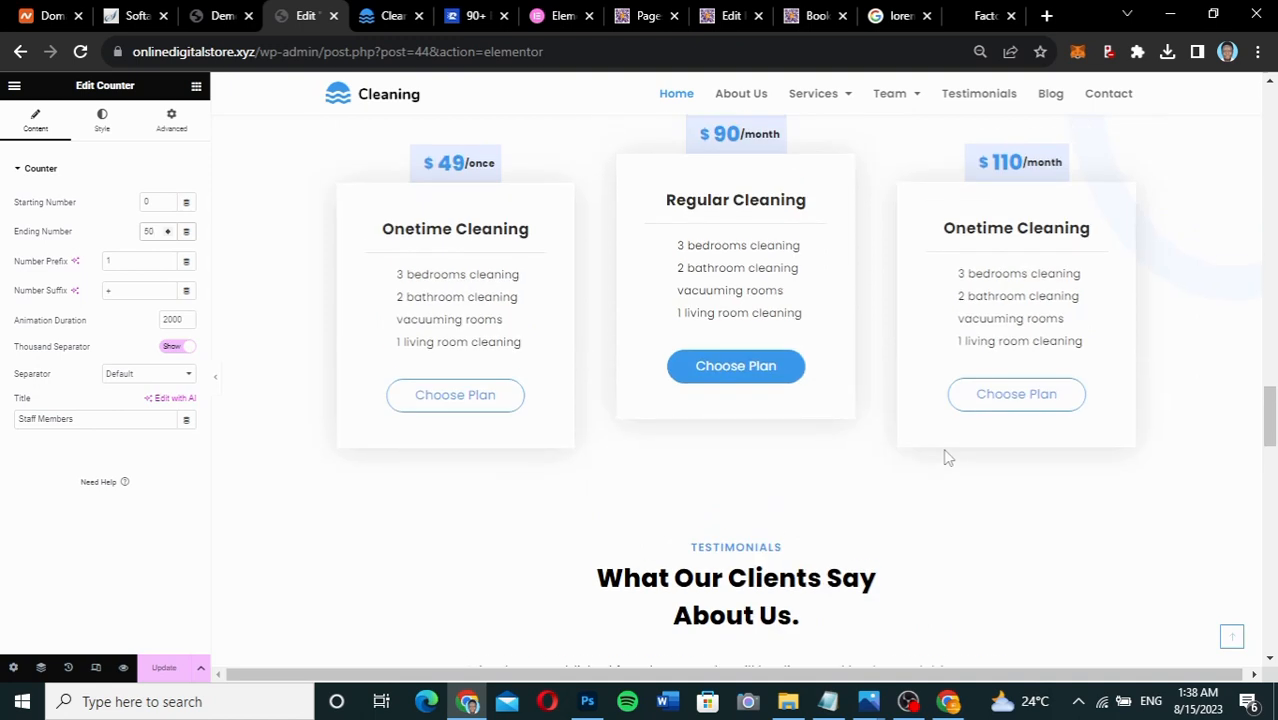
pyautogui.scroll(2, 948, 457)
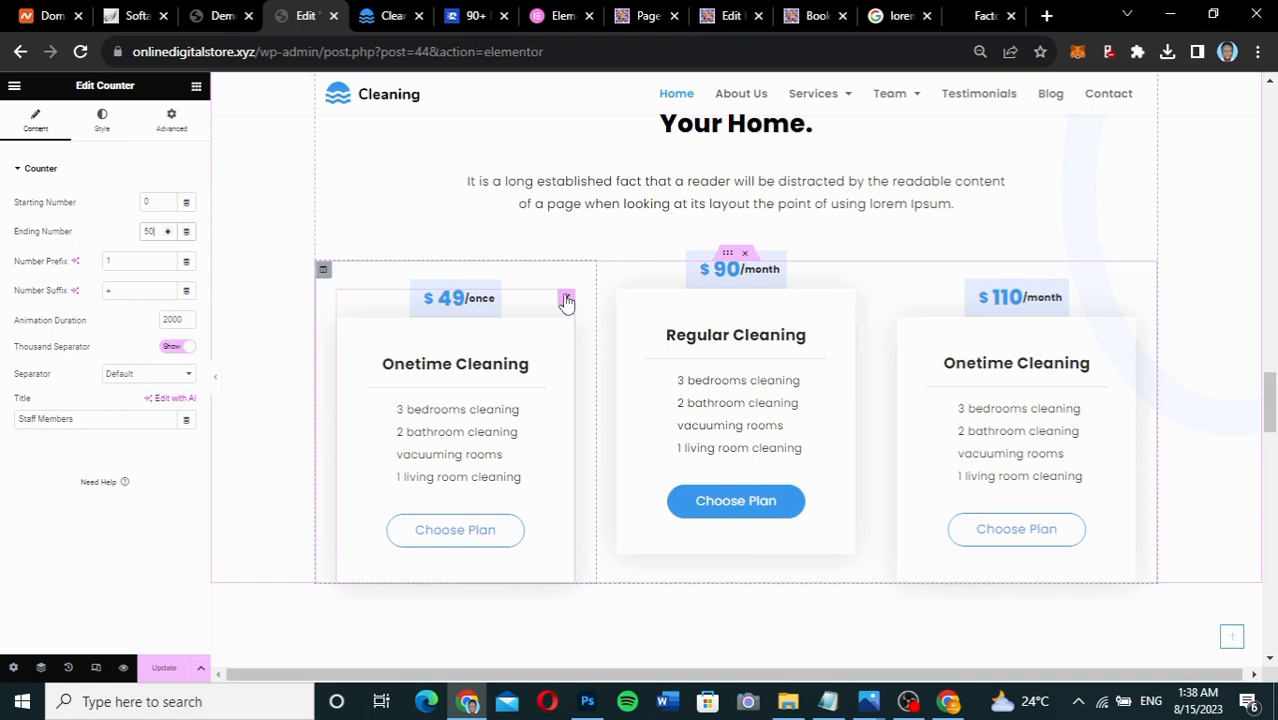
pyautogui.click(566, 301)
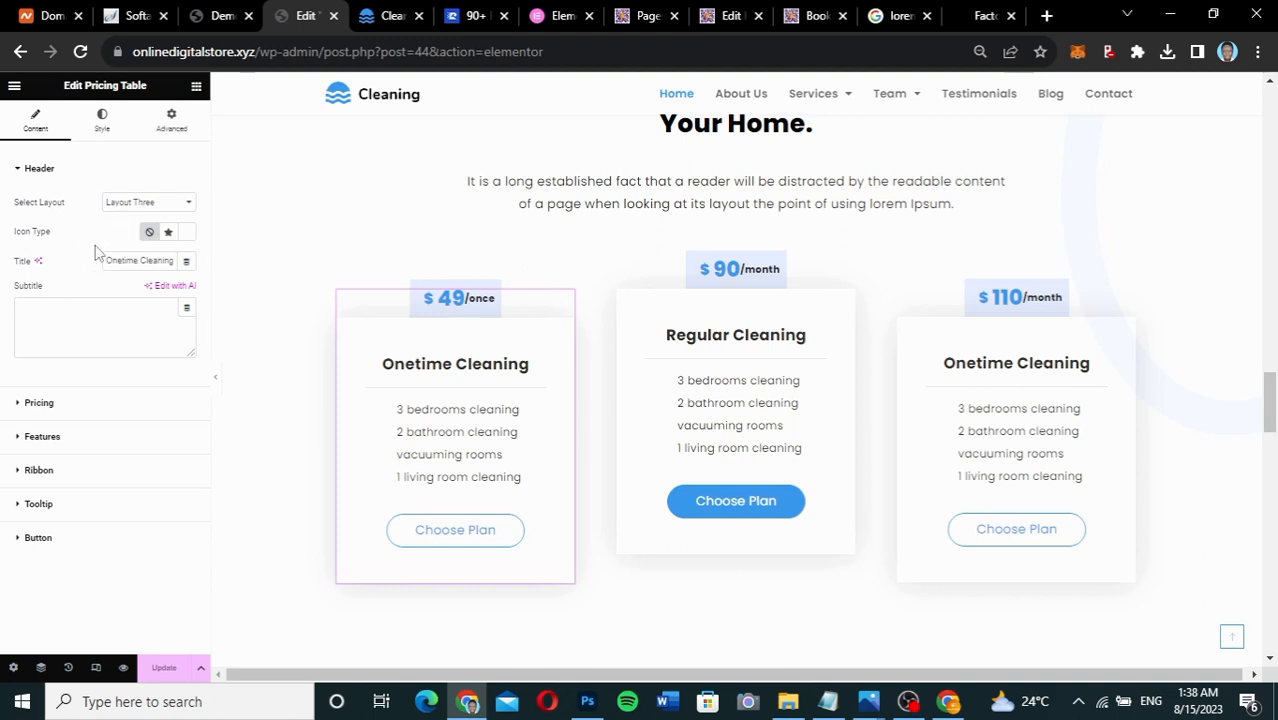
pyautogui.click(82, 405)
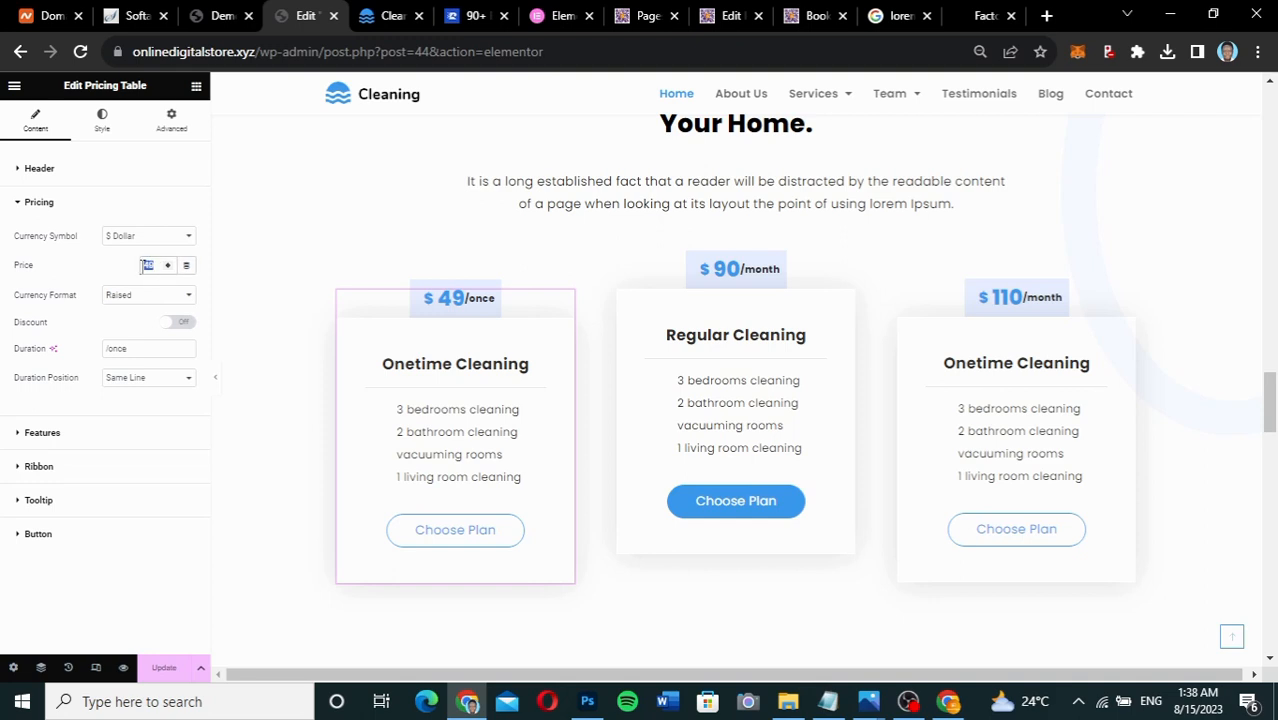
pyautogui.click(120, 178)
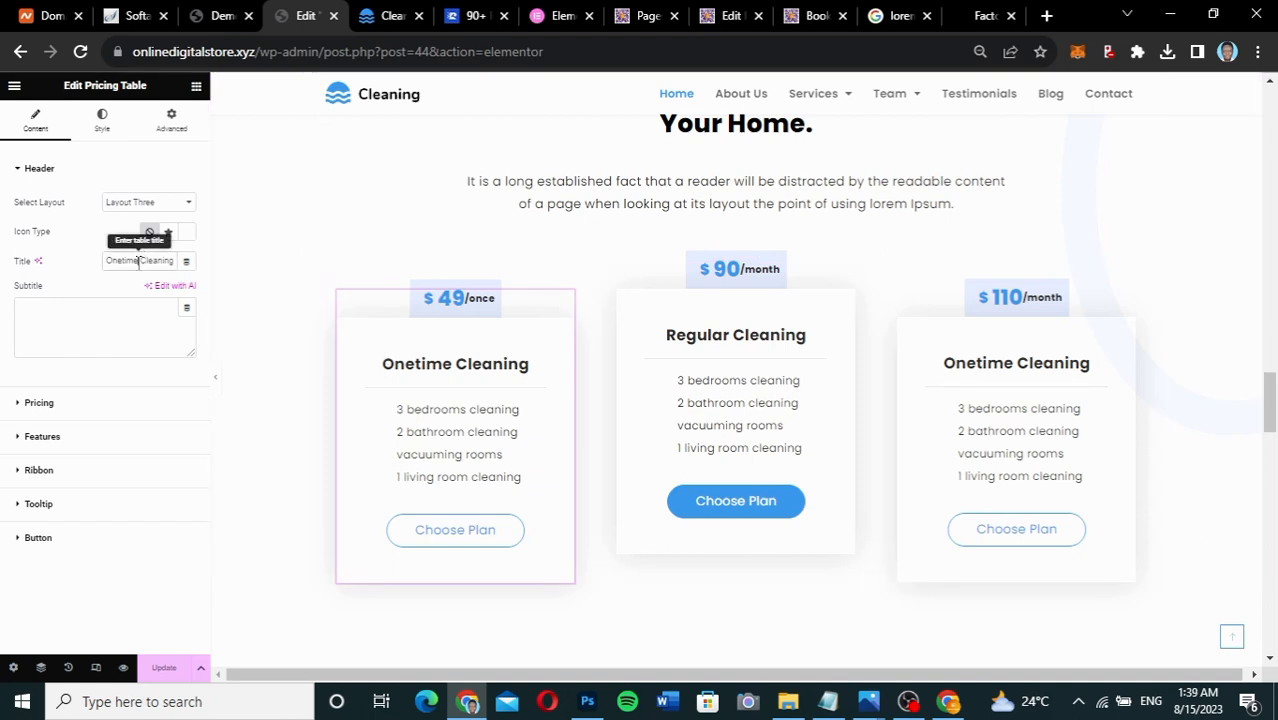
pyautogui.moveTo(138, 261); pyautogui.dragTo(78, 262)
pyautogui.write('Home')
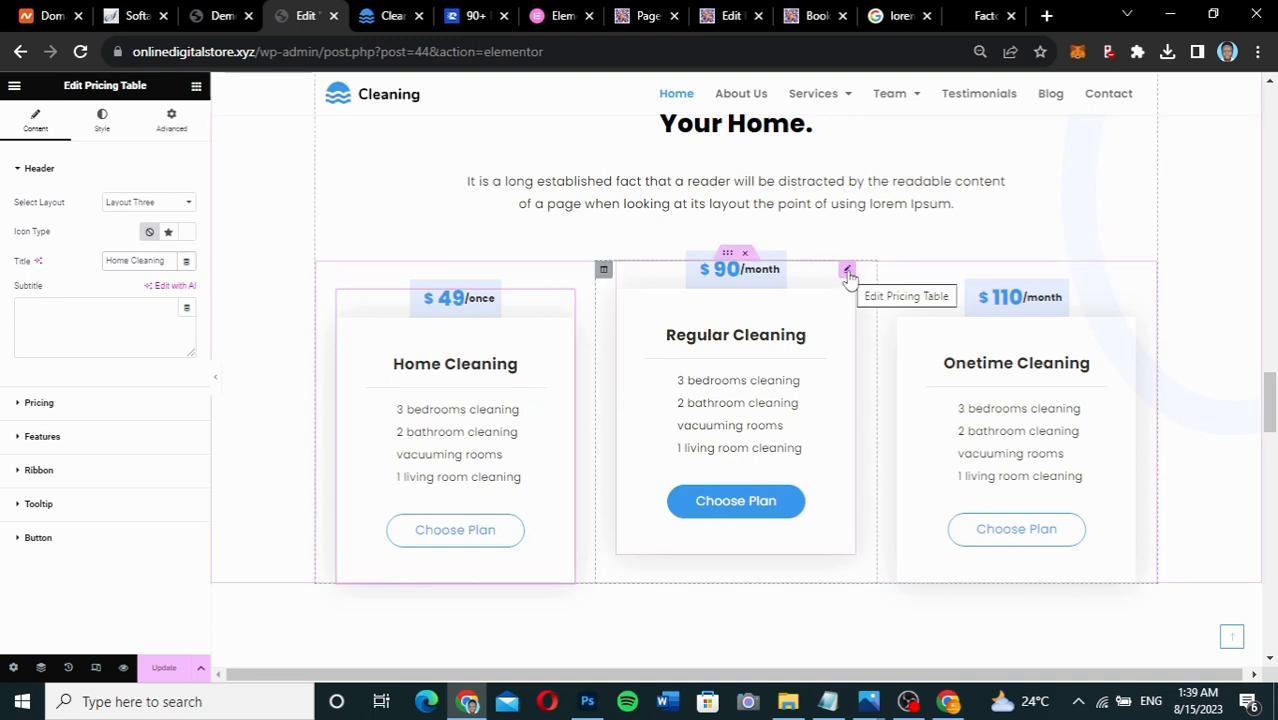
# Rename the Regular Cleaning card to Office Cleaning.
pyautogui.click(848, 272)
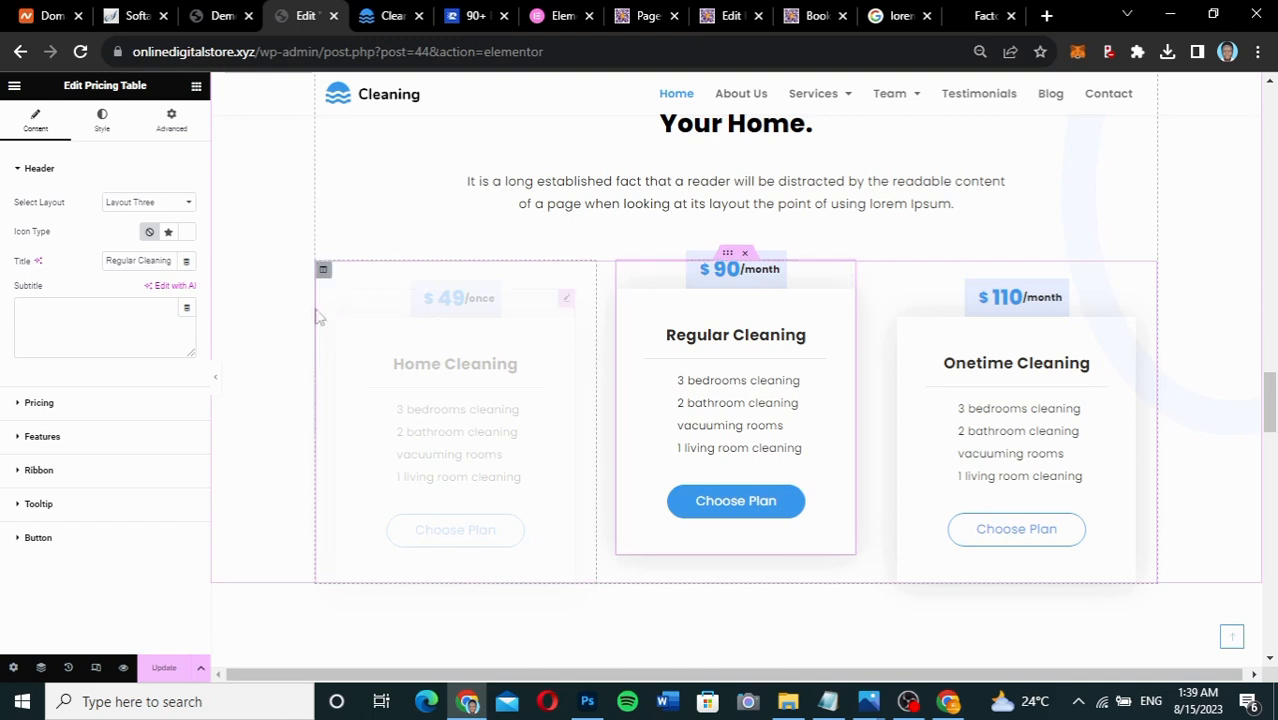
pyautogui.moveTo(136, 261); pyautogui.dragTo(67, 268)
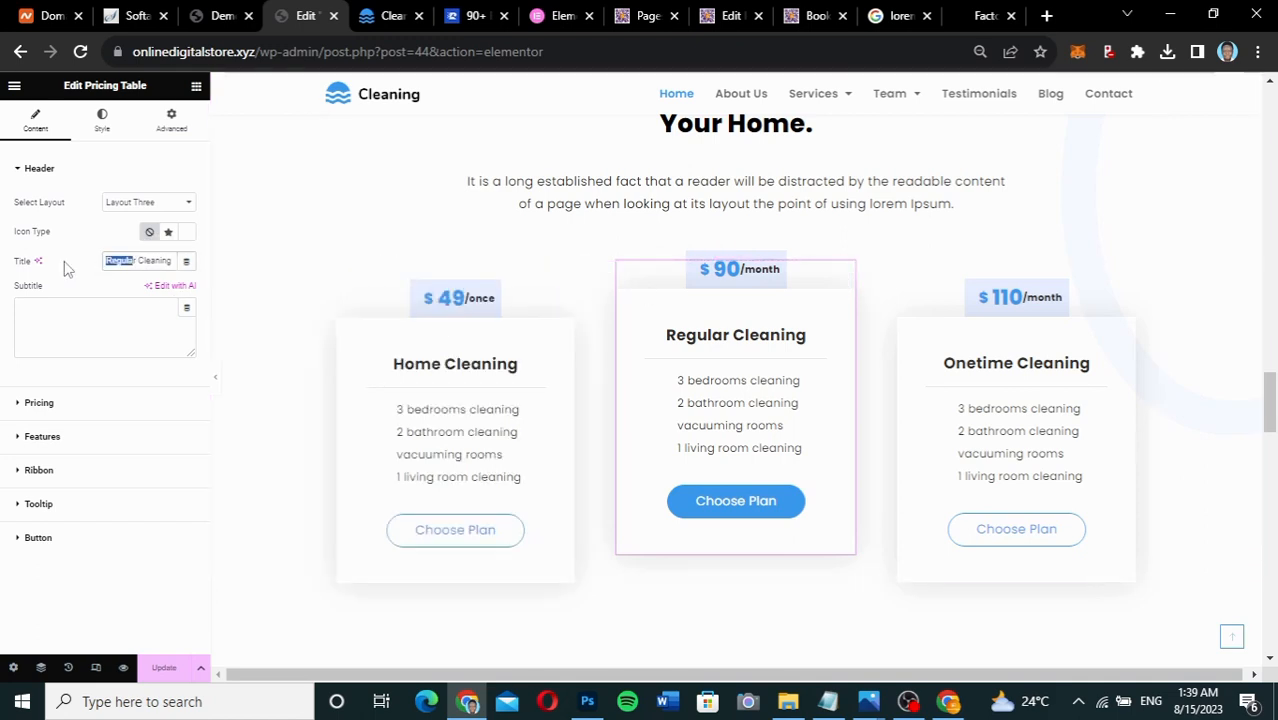
pyautogui.press('Right')
pyautogui.press('BackSpace')
pyautogui.press('BackSpace')
pyautogui.press('BackSpace')
pyautogui.press('BackSpace')
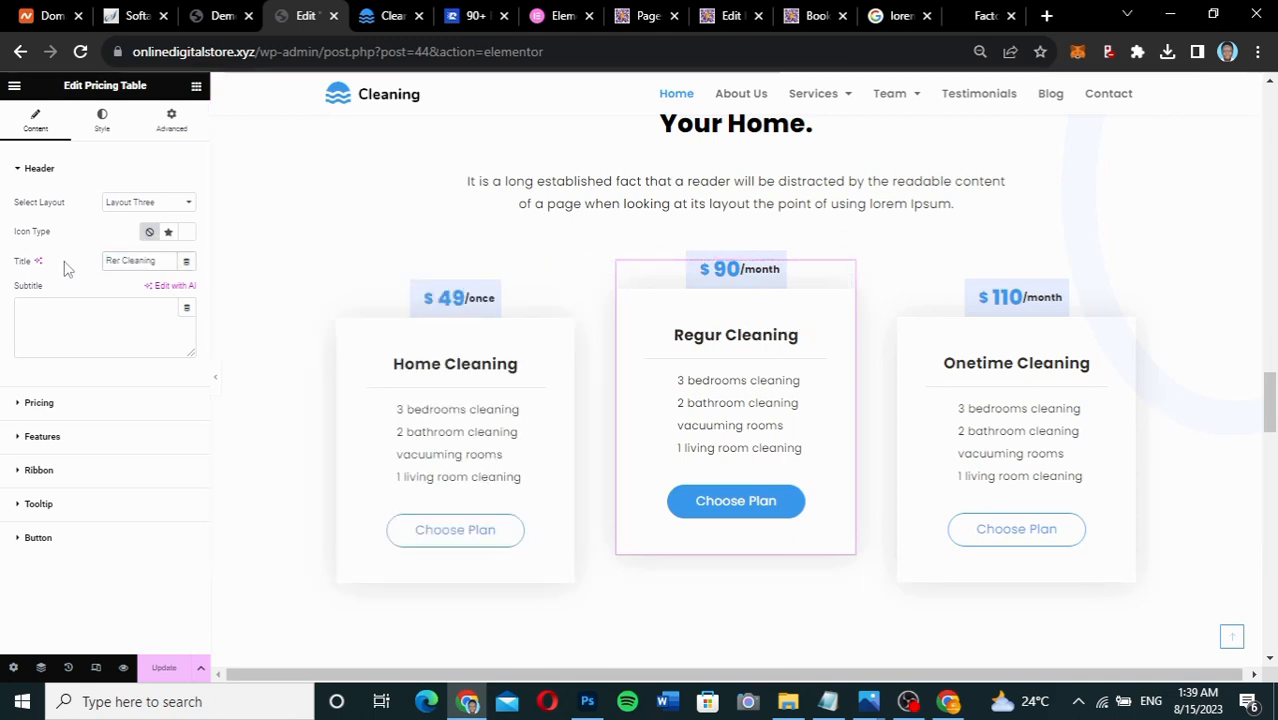
pyautogui.press('BackSpace')
pyautogui.press('BackSpace')
pyautogui.press('BackSpace')
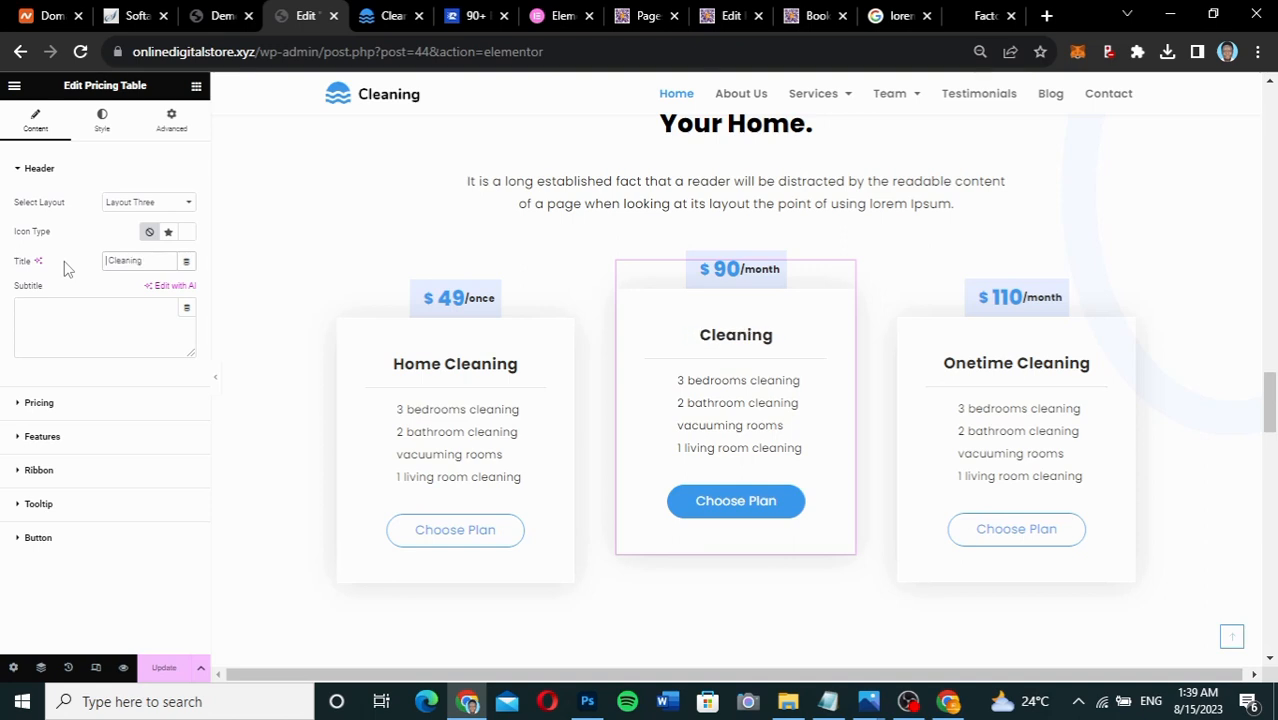
pyautogui.write('Office')
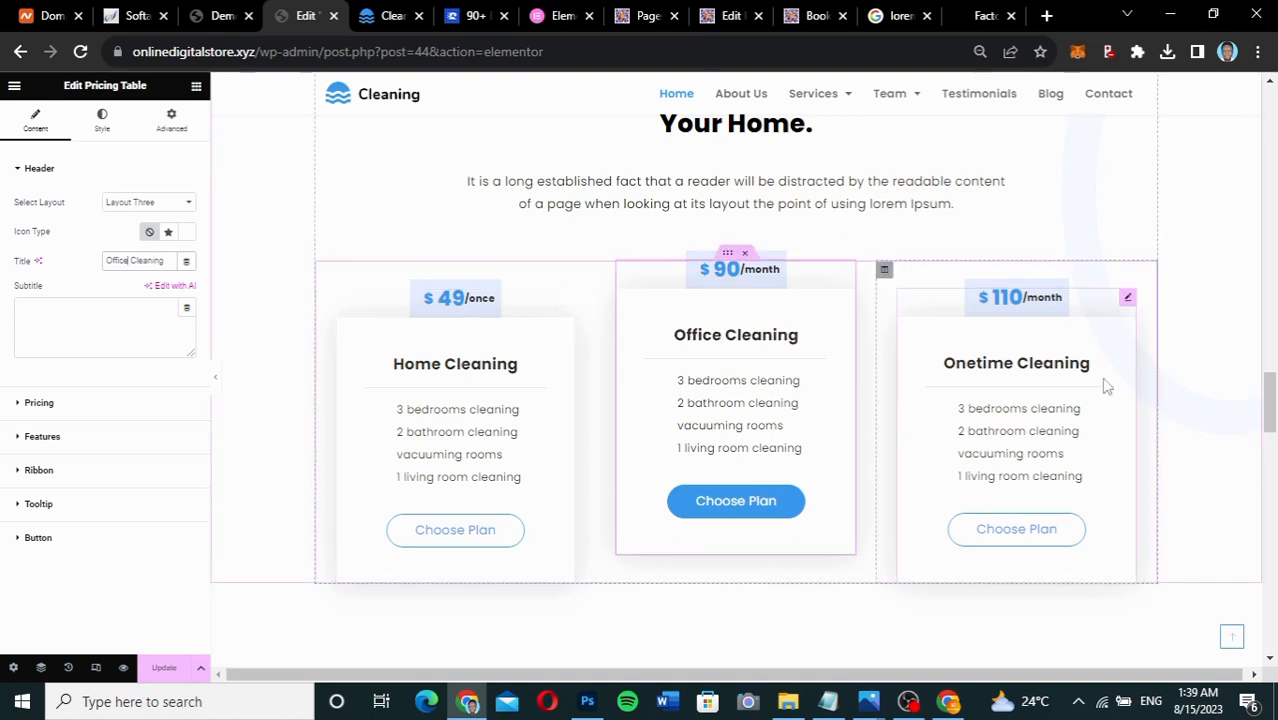
# Rename the third card from Onetime Cleaning to Factory Cleaning, then reselect the Home Cleaning card.
pyautogui.click(1126, 300)
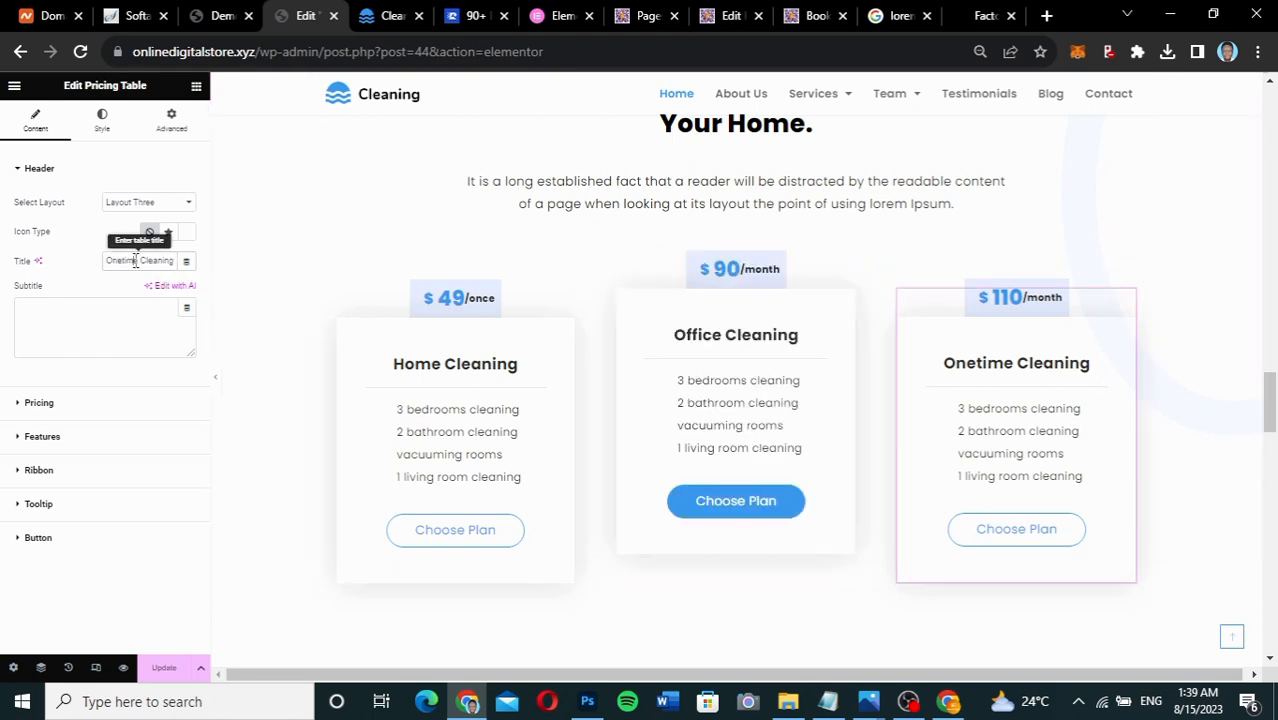
pyautogui.moveTo(135, 260); pyautogui.dragTo(119, 260)
pyautogui.press('BackSpace')
pyautogui.press('BackSpace')
pyautogui.press('BackSpace')
pyautogui.press('BackSpace')
pyautogui.press('BackSpace')
pyautogui.press('BackSpace')
pyautogui.press('BackSpace')
pyautogui.press('BackSpace')
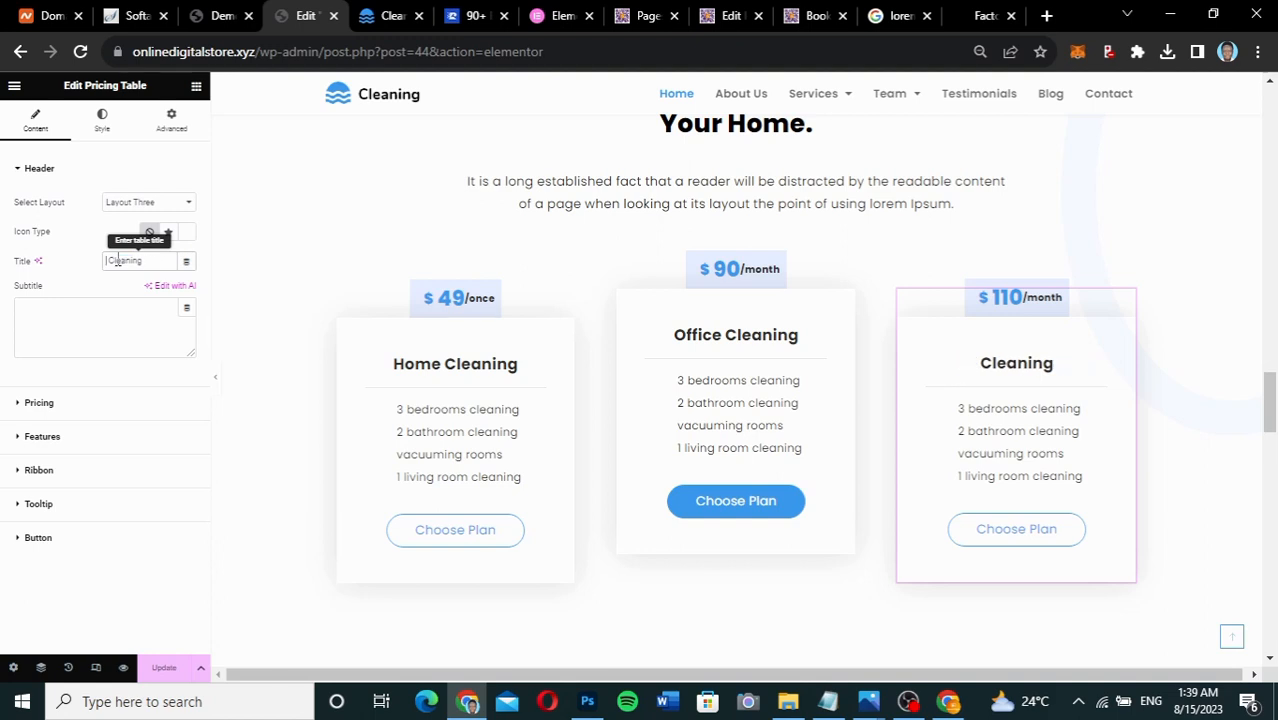
pyautogui.write('Factory')
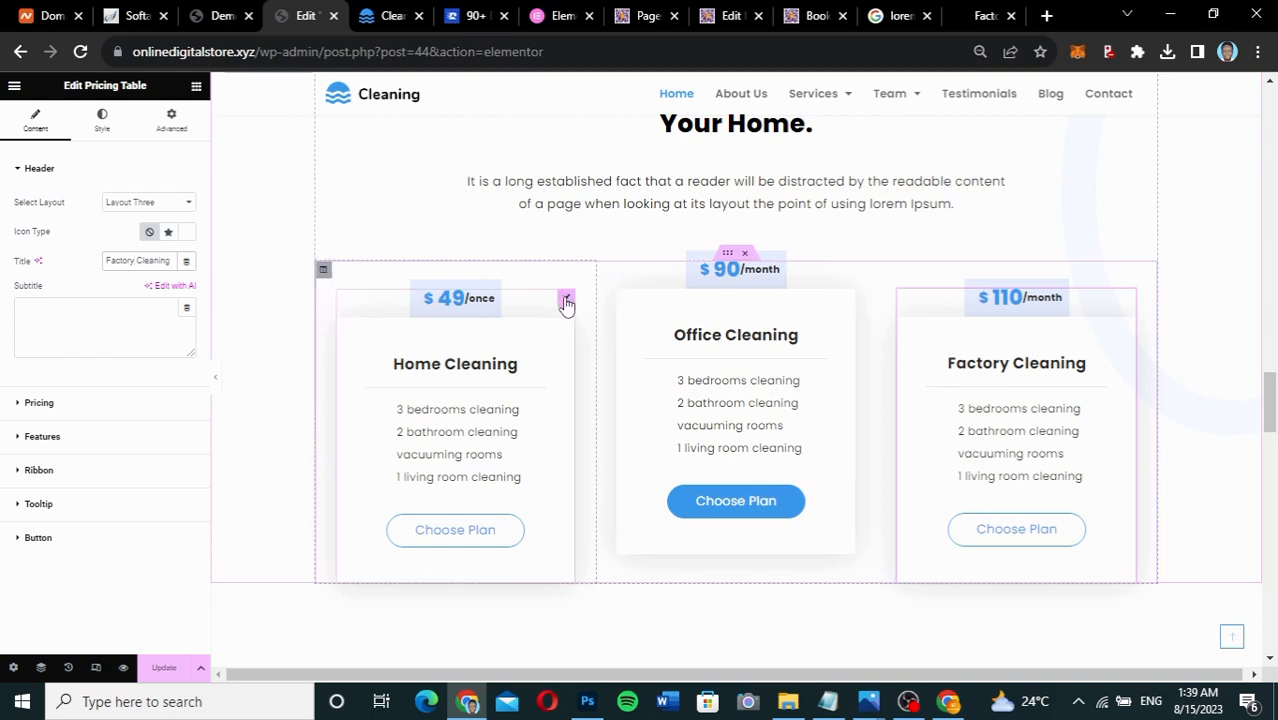
pyautogui.click(566, 302)
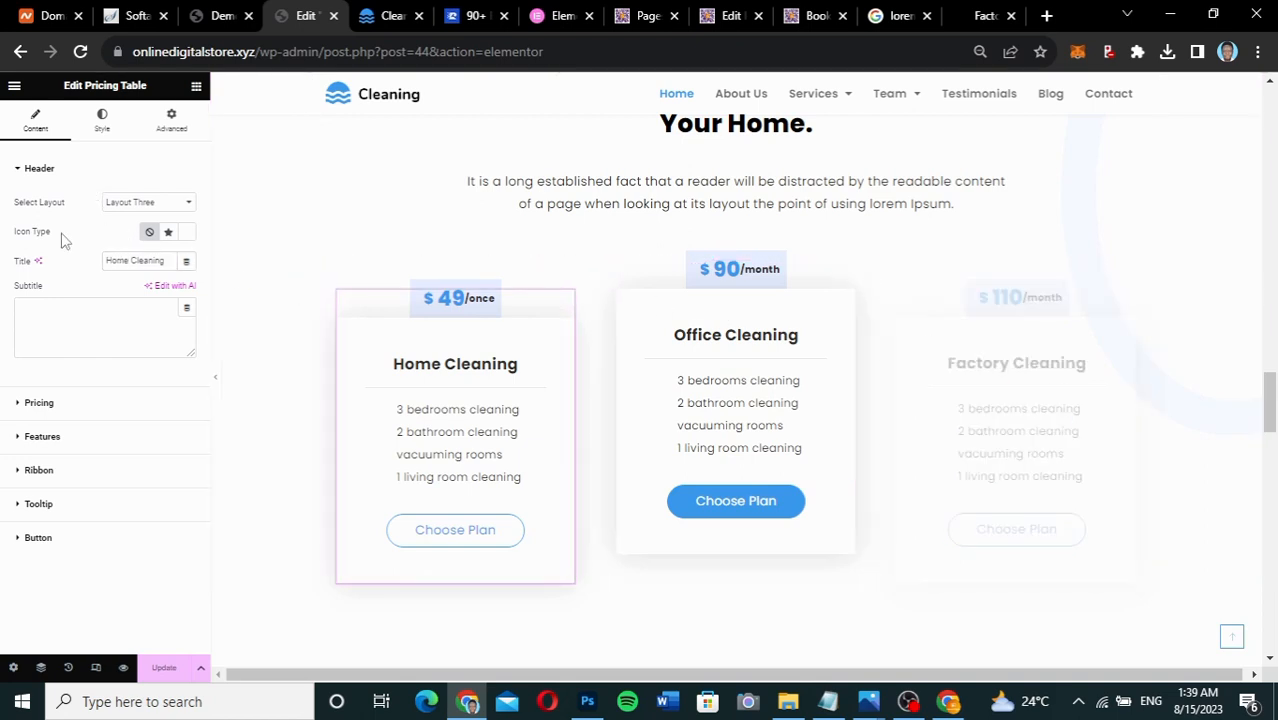
# Set the Home Cleaning card's currency symbol to Custom, dropping the dollar sign.
pyautogui.click(62, 406)
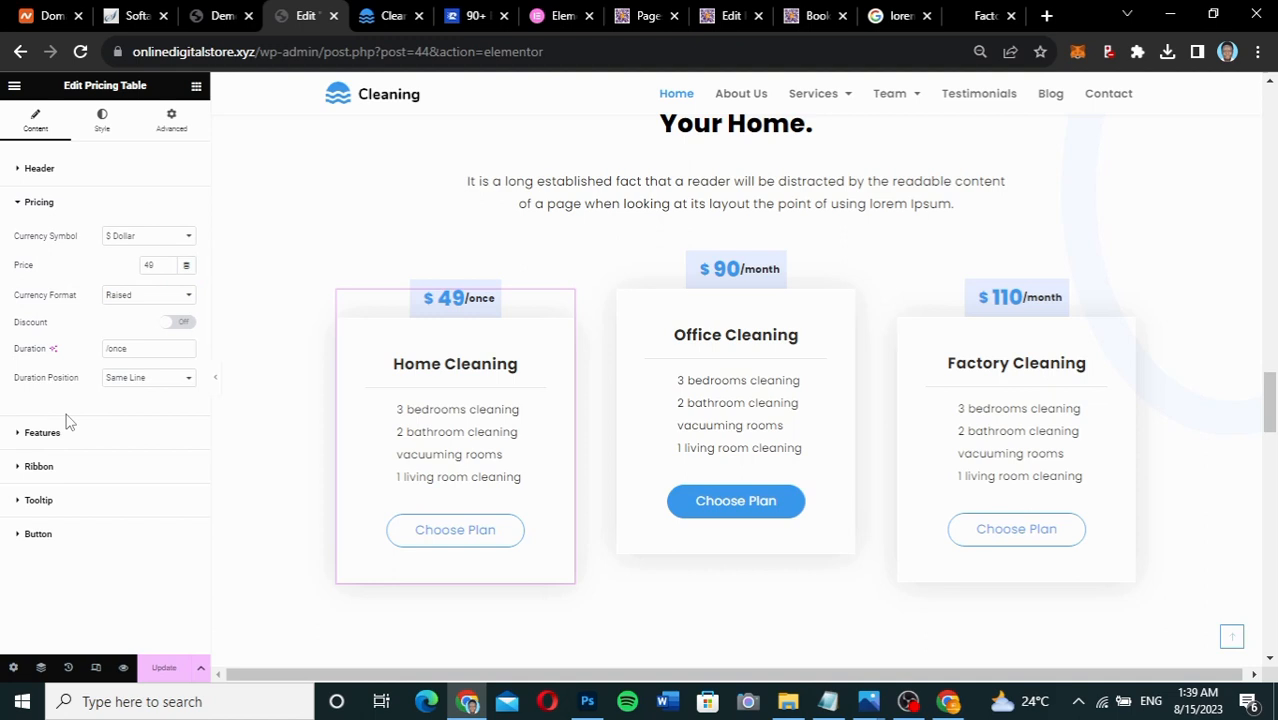
pyautogui.click(152, 235)
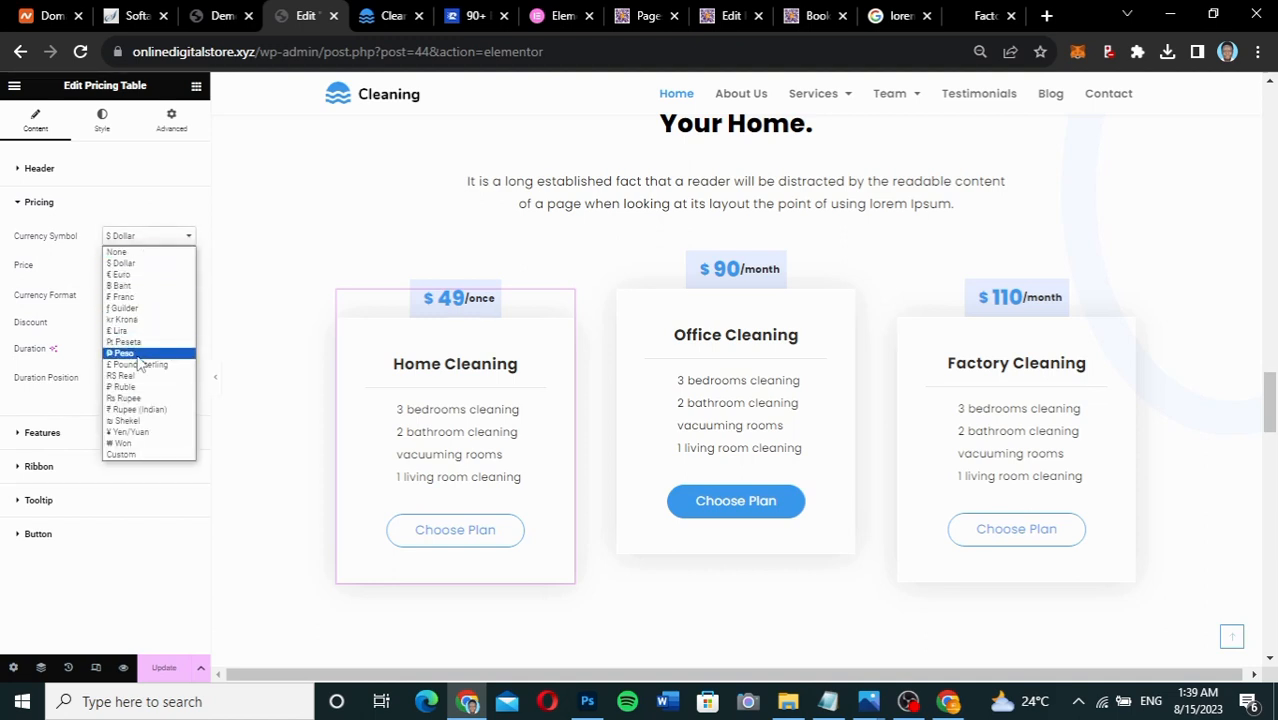
pyautogui.click(121, 455)
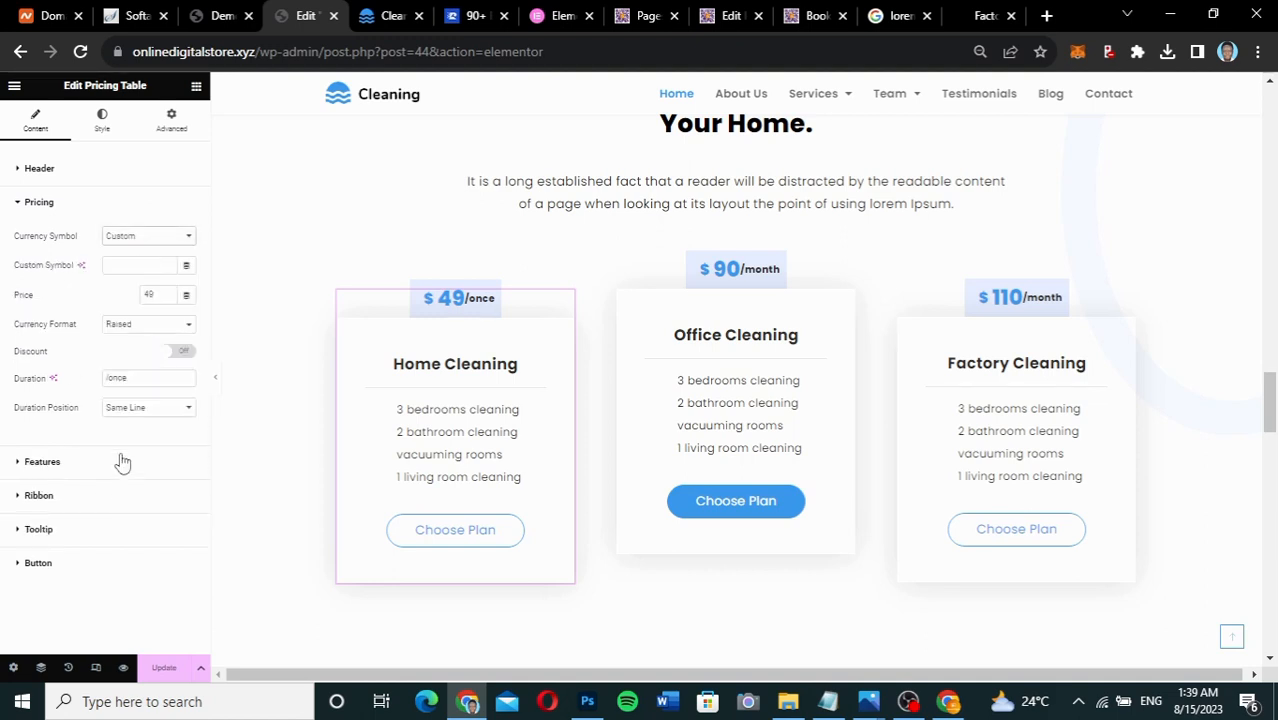
pyautogui.click(112, 266)
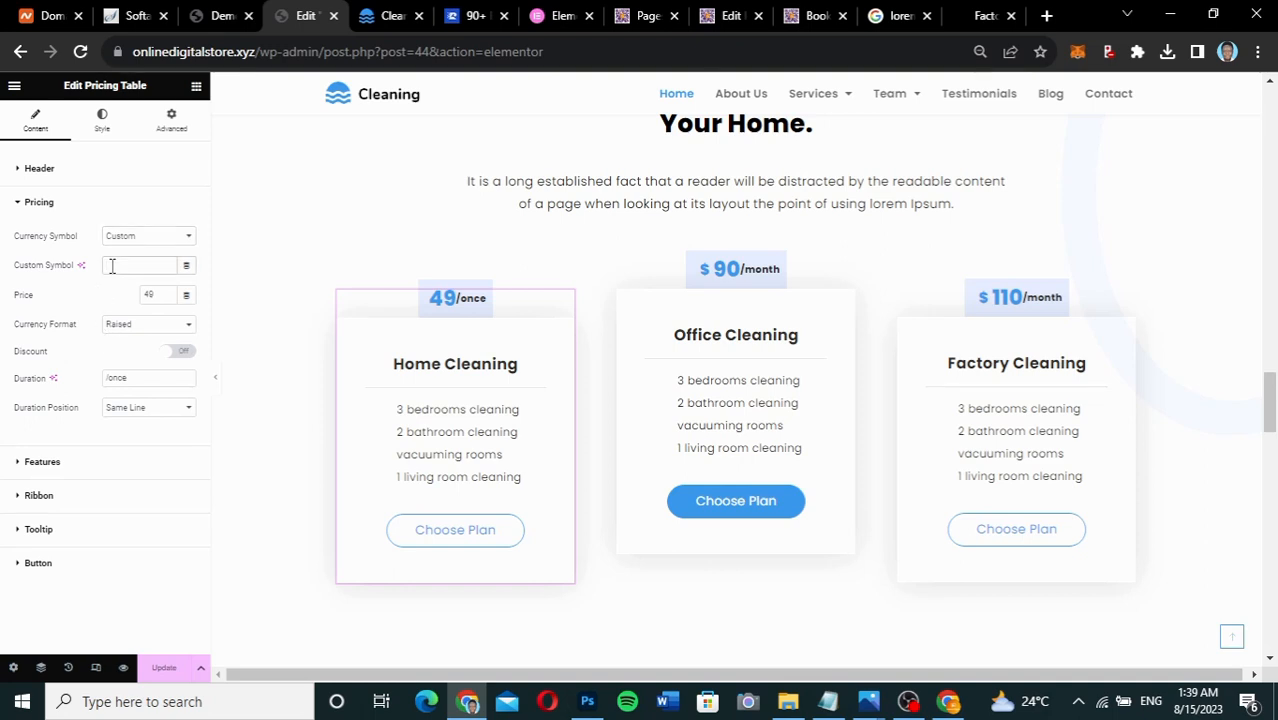
pyautogui.click(900, 17)
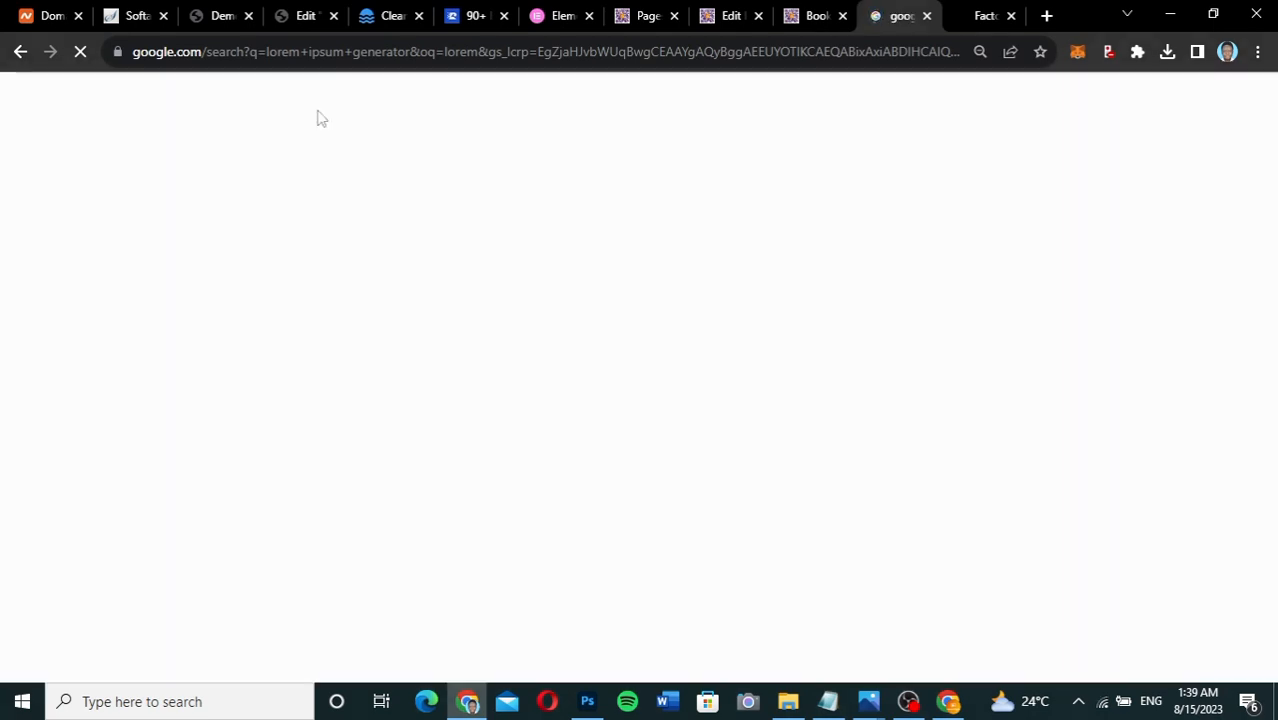
# Search Google for 'ghana cedis' to find the ₵ symbol, then go back to the Elementor editor.
pyautogui.moveTo(297, 112); pyautogui.dragTo(108, 120)
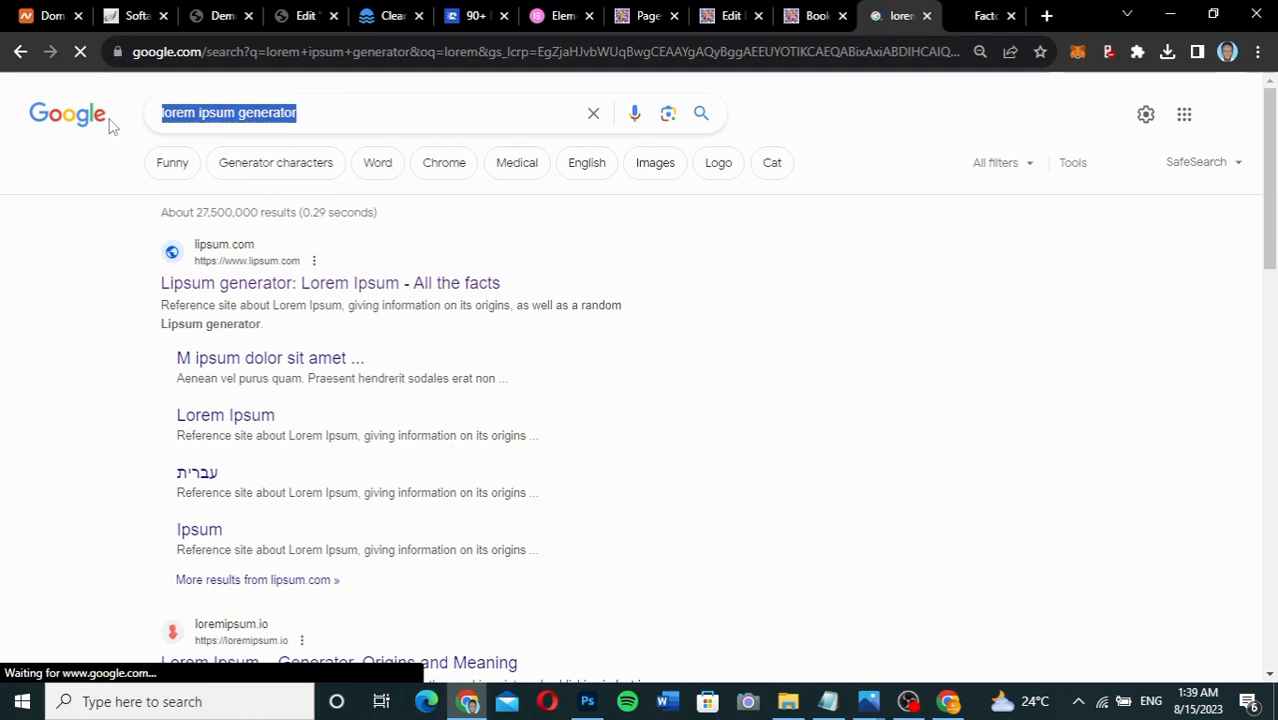
pyautogui.write('ghana cedis')
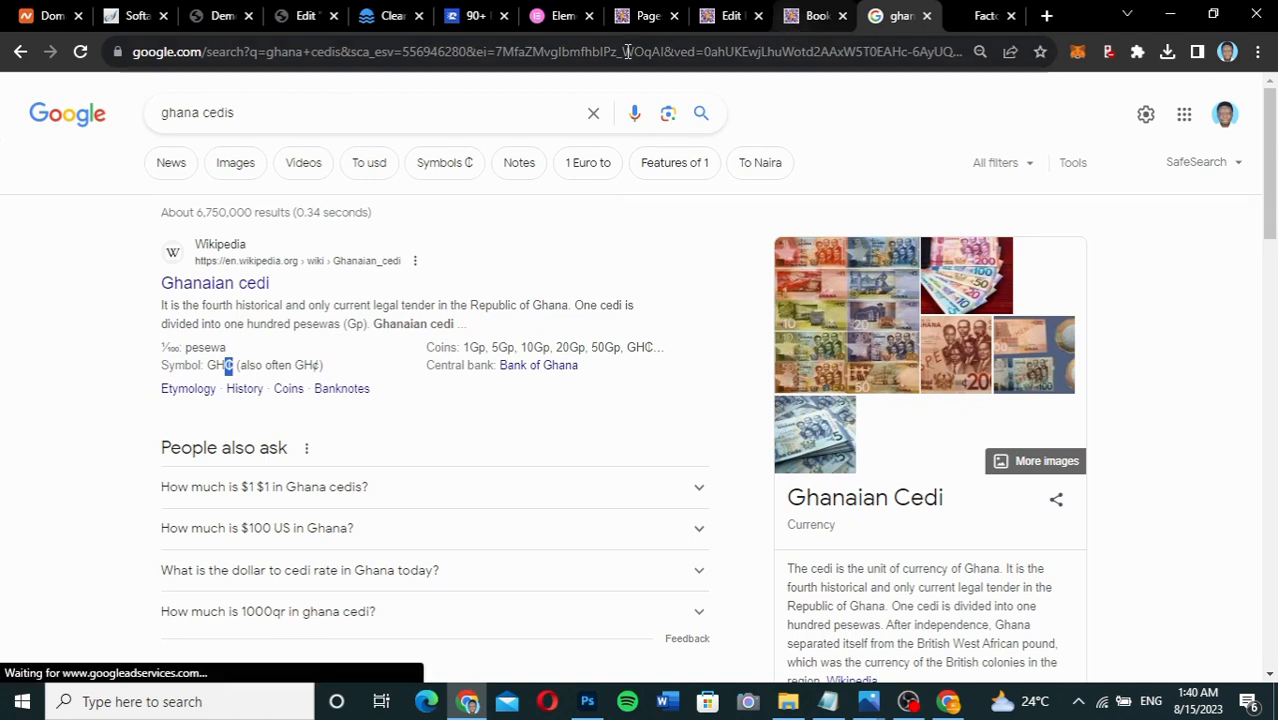
pyautogui.click(298, 17)
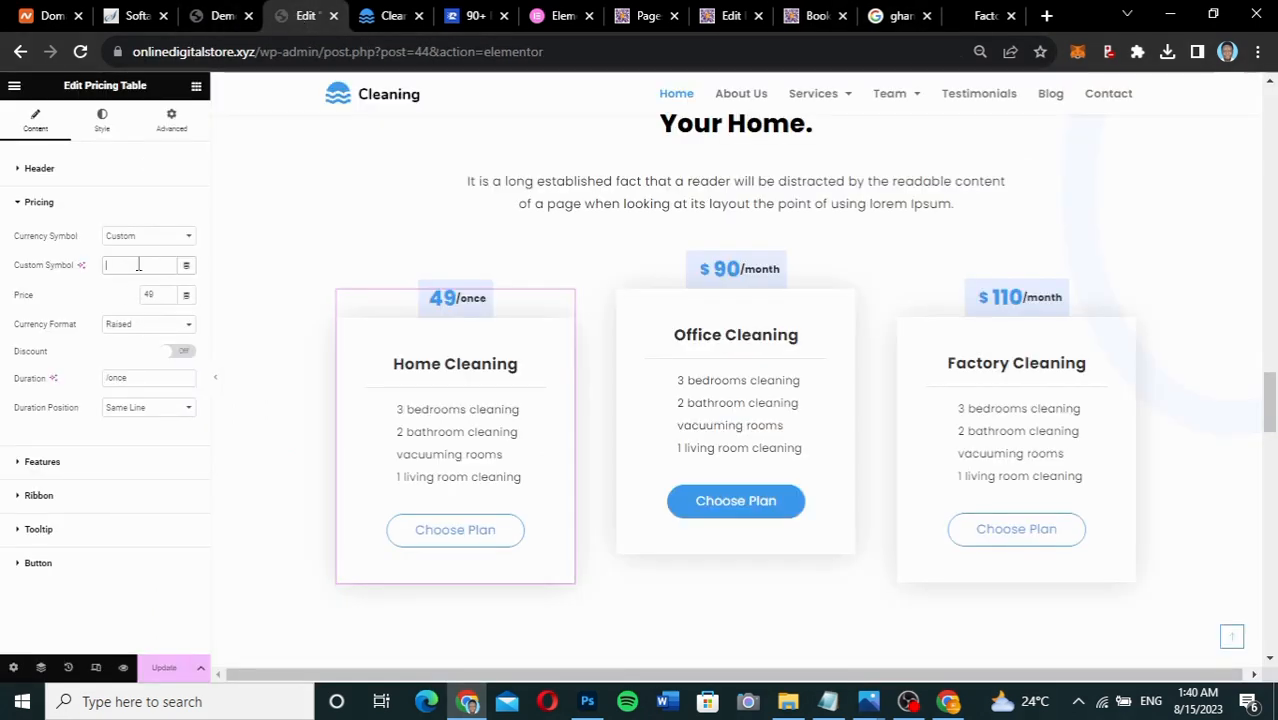
# Give Home Cleaning the custom ₵ currency symbol and a price of 500.
pyautogui.write('₵')
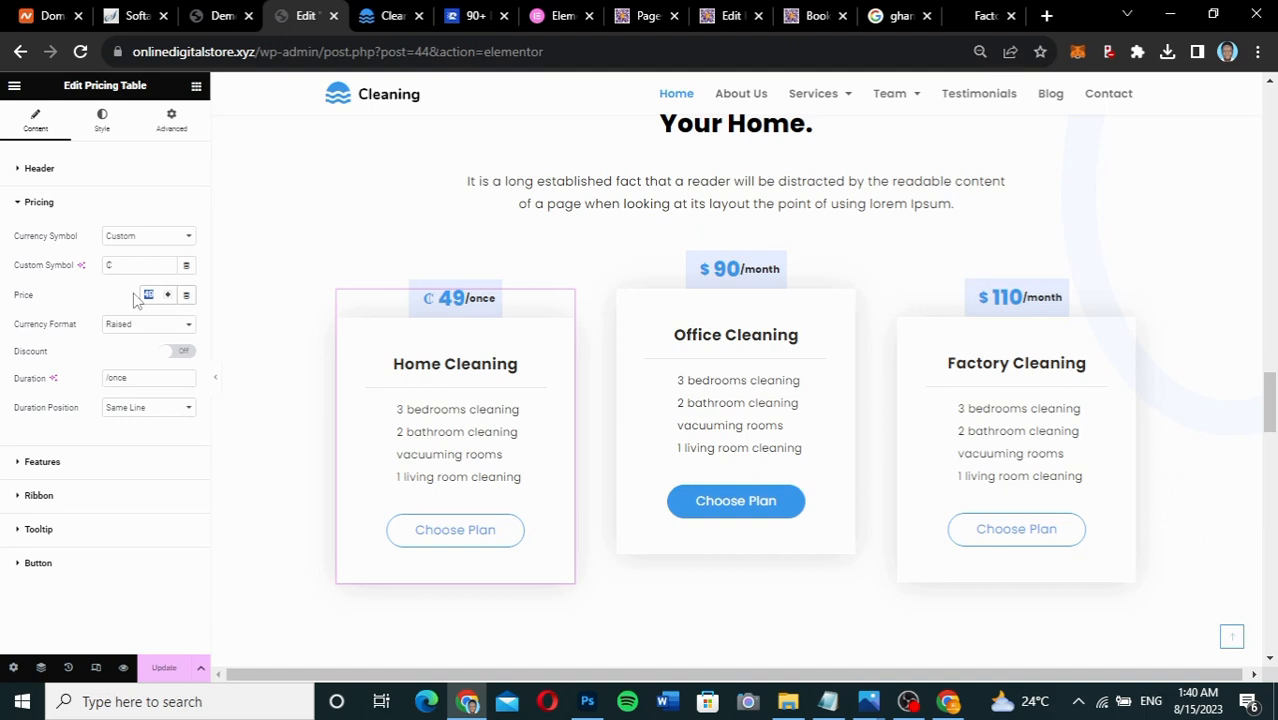
pyautogui.write('400')
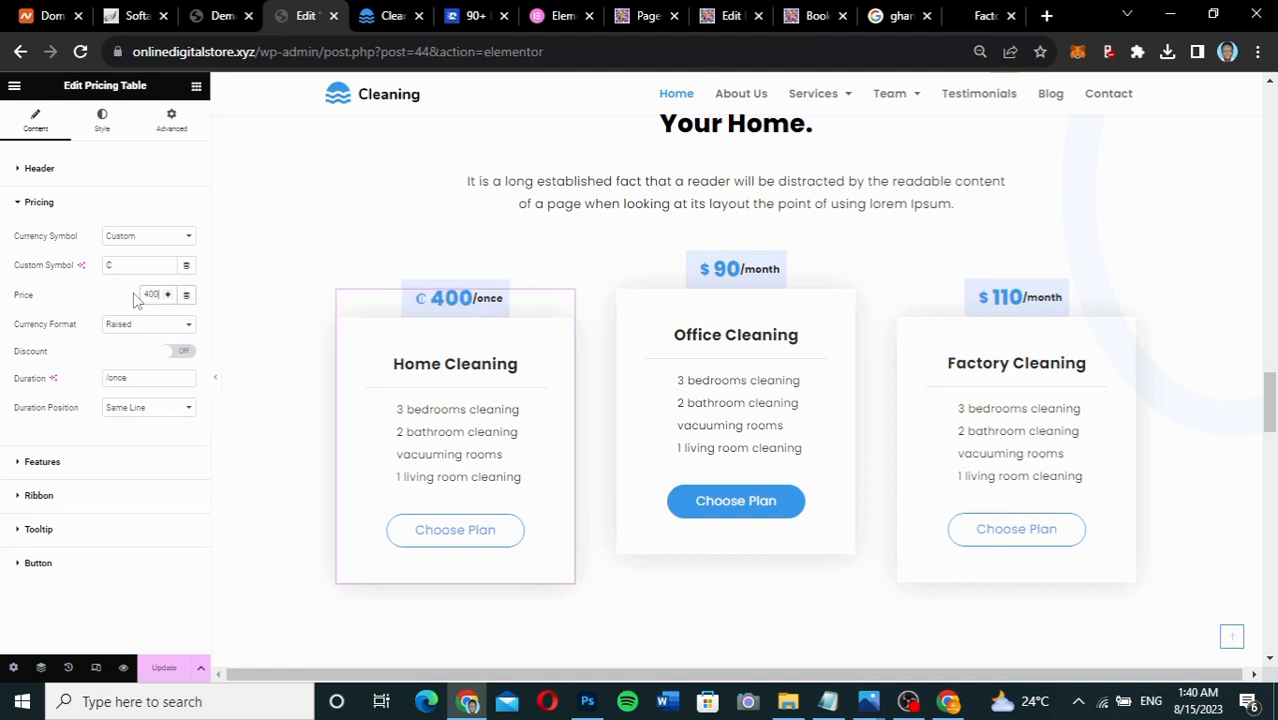
pyautogui.press('BackSpace')
pyautogui.write('5')
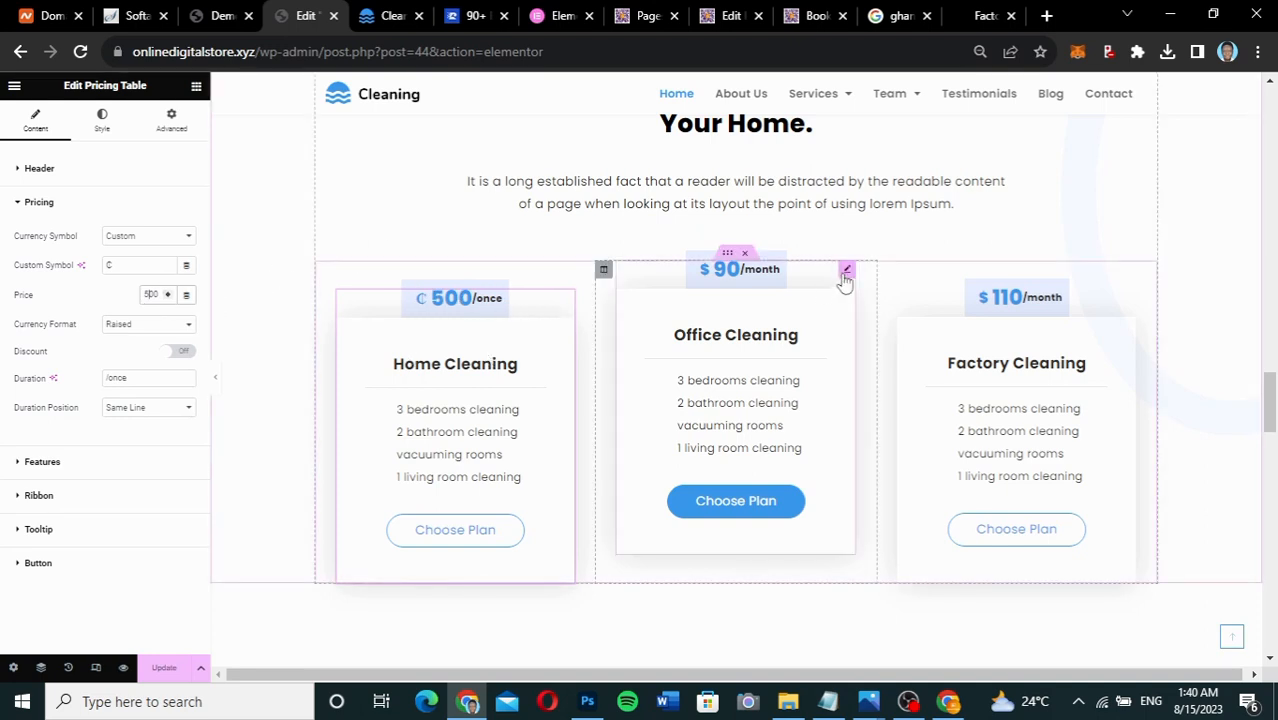
# Price Office Cleaning at 800 with a custom ₵ currency symbol.
pyautogui.click(846, 271)
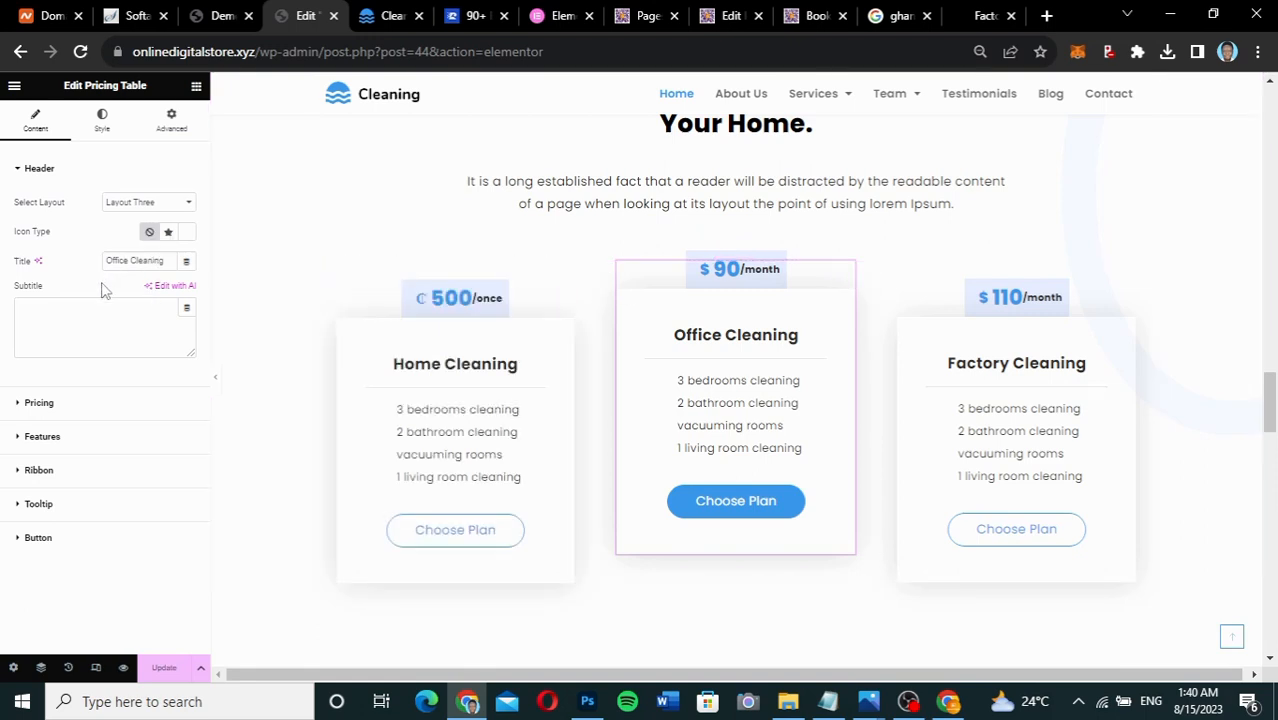
pyautogui.click(62, 405)
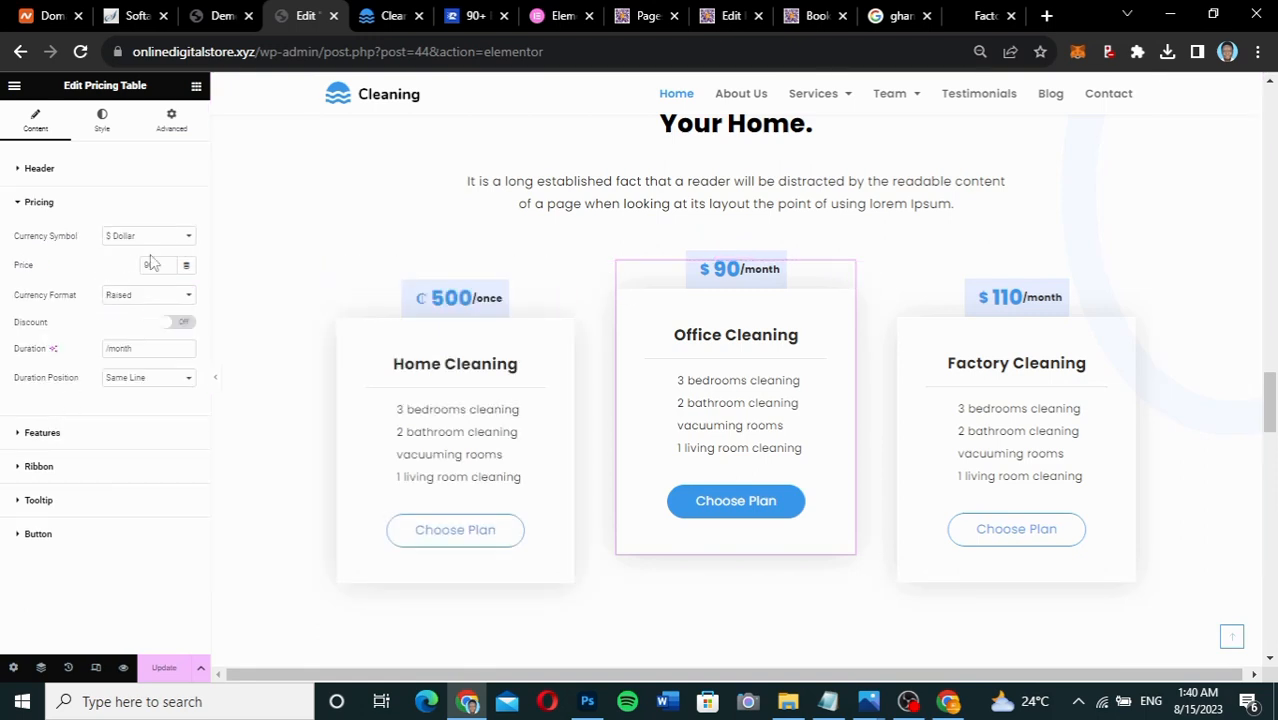
pyautogui.write('800')
pyautogui.click(143, 238)
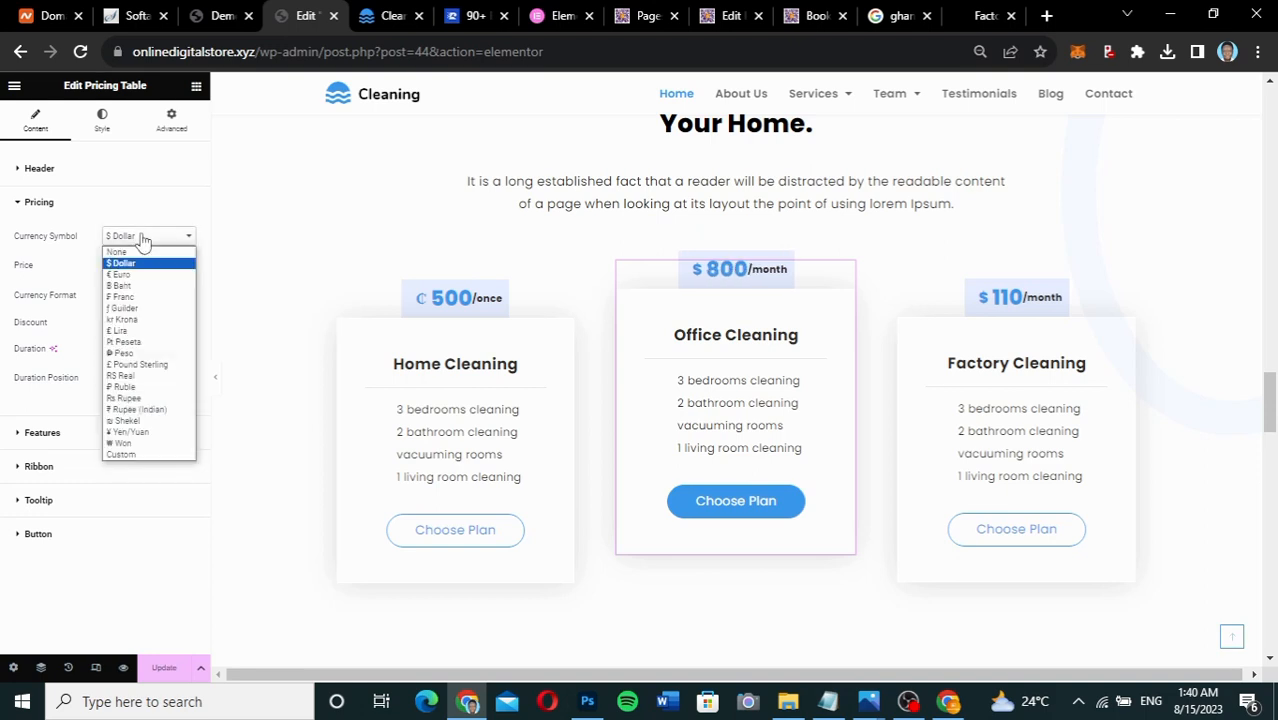
pyautogui.click(128, 455)
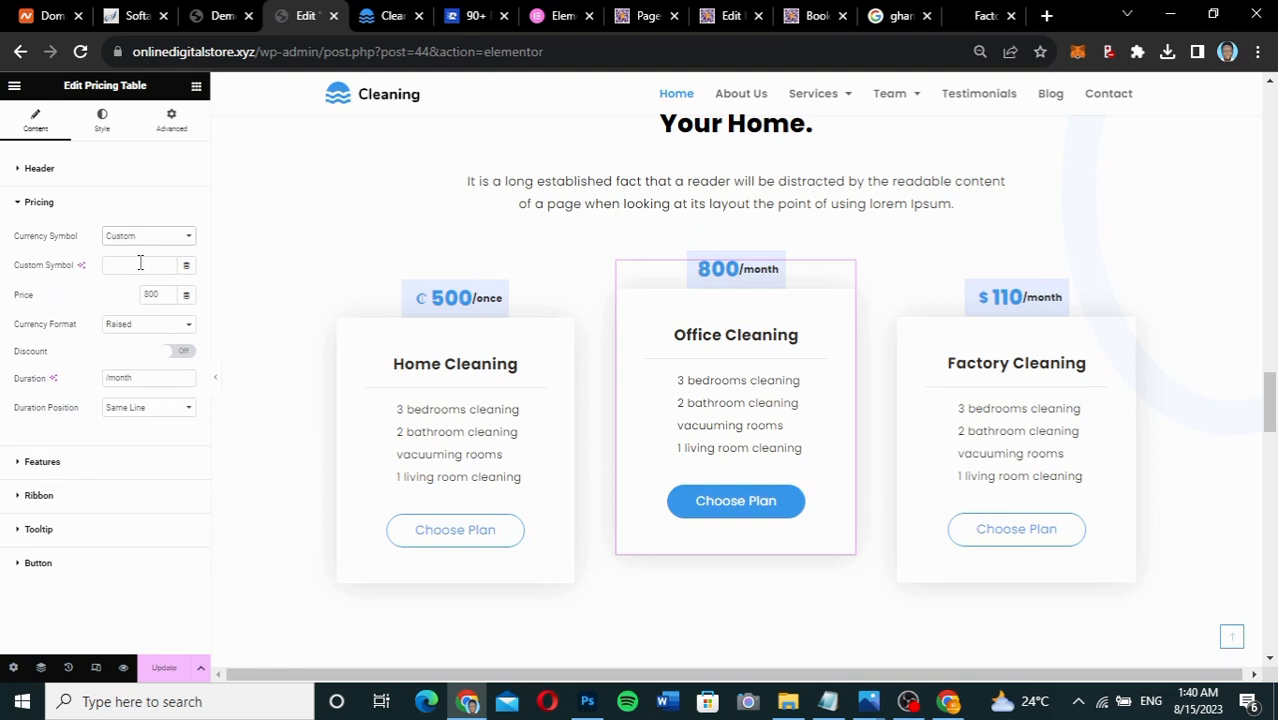
pyautogui.click(140, 263)
pyautogui.write('₵')
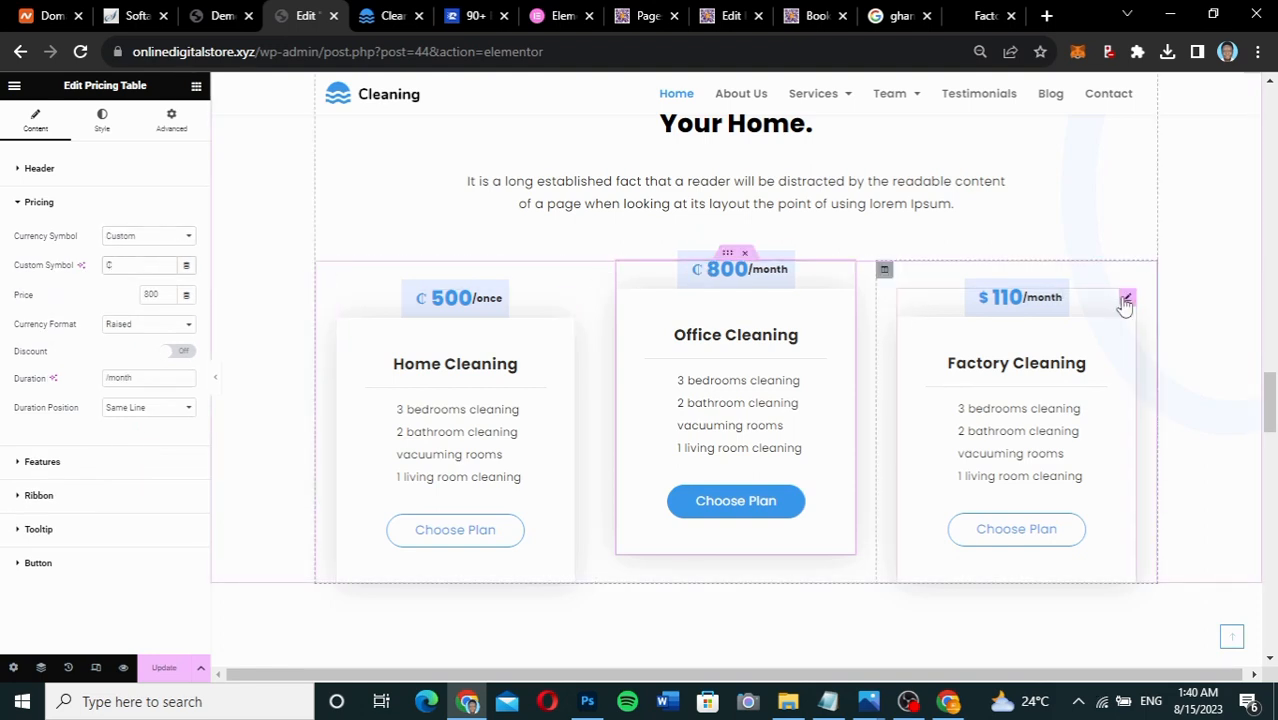
# Set the Factory Cleaning price to 1500 with a custom ₵ currency symbol.
pyautogui.click(1127, 300)
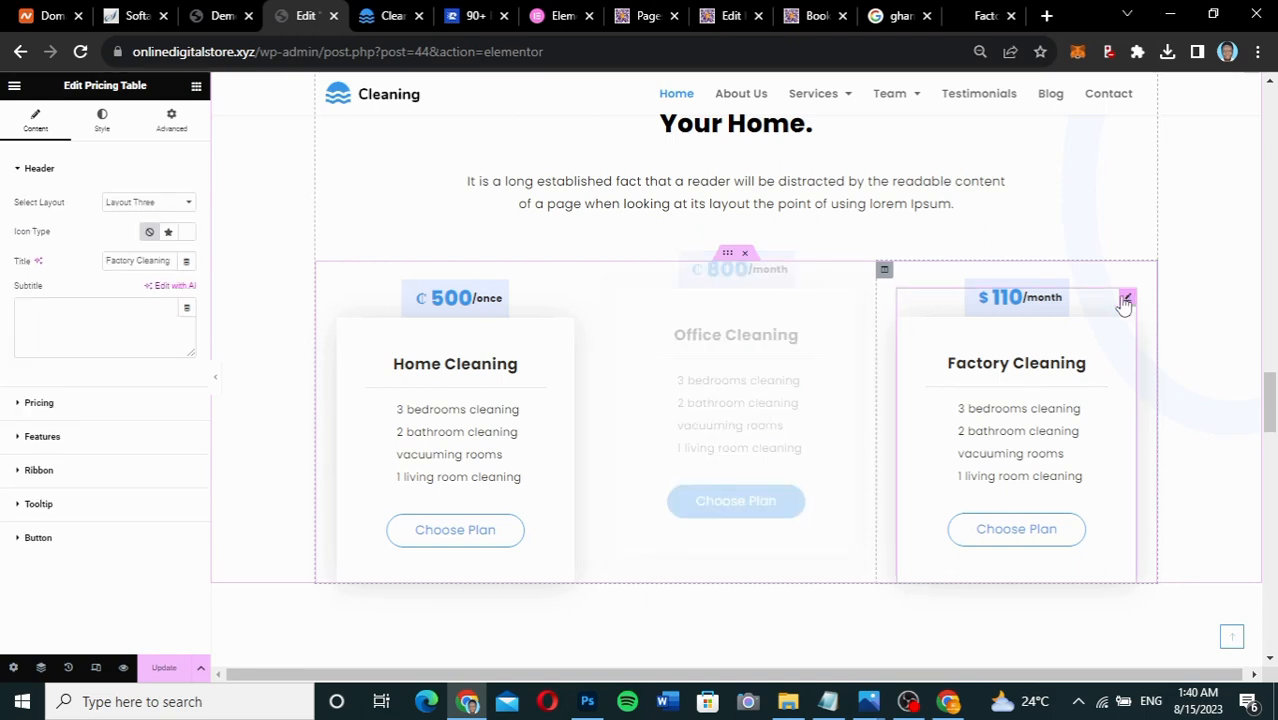
pyautogui.click(55, 403)
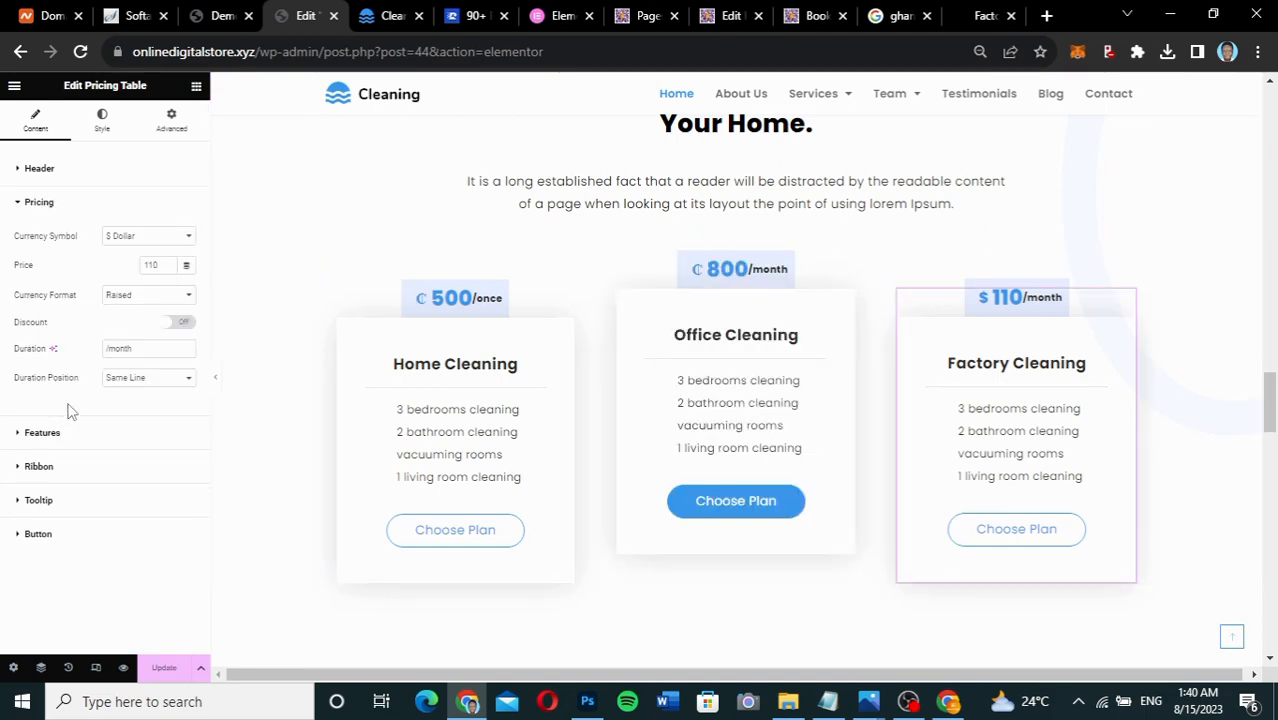
pyautogui.doubleClick(159, 264)
pyautogui.write('1500')
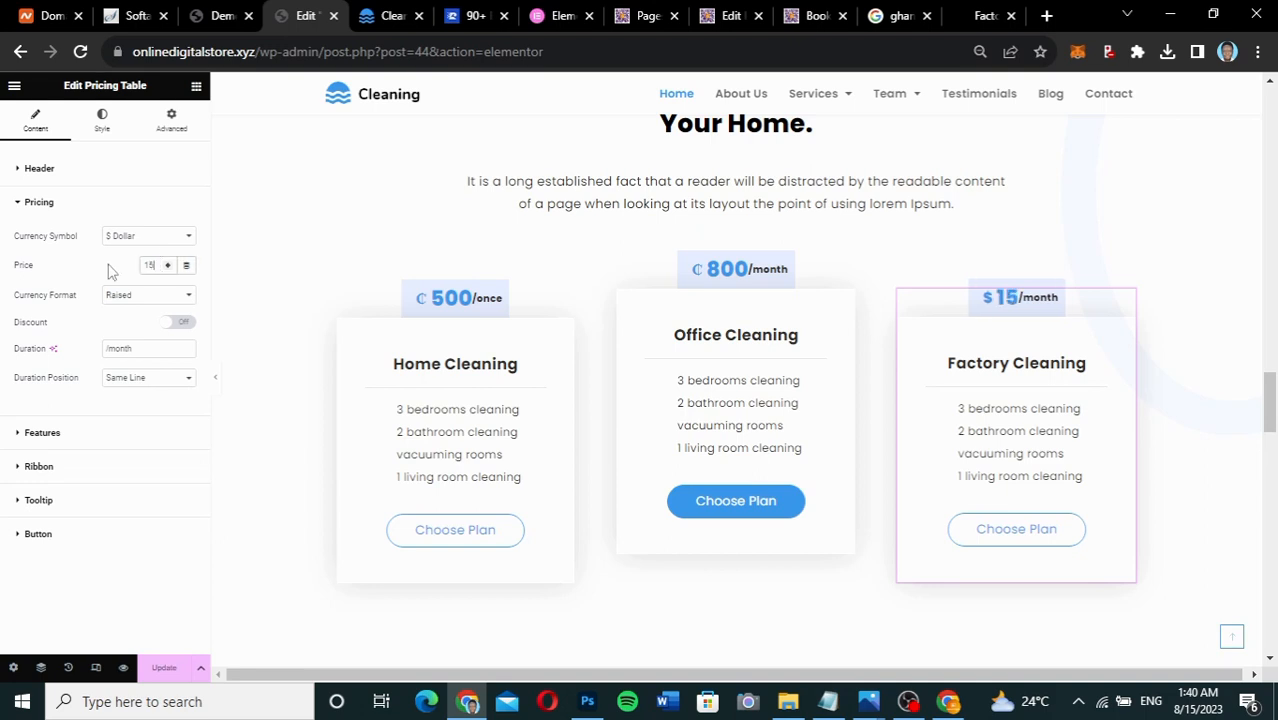
pyautogui.click(143, 238)
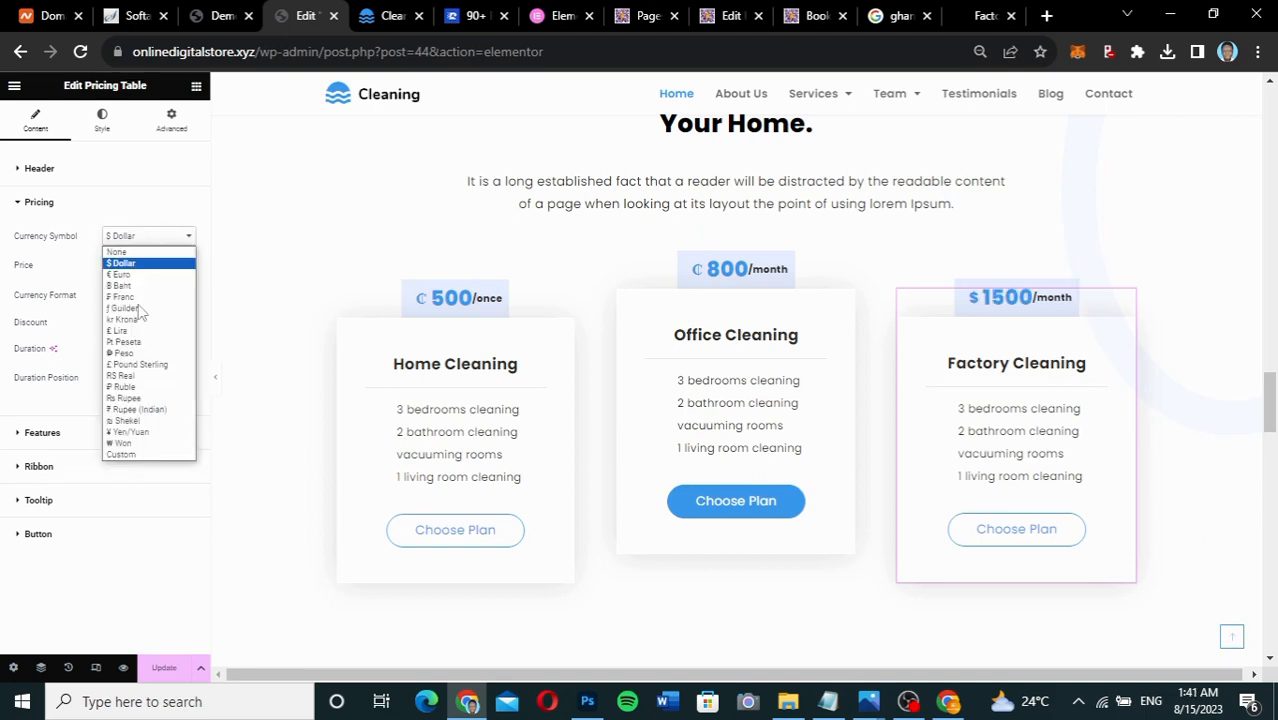
pyautogui.click(143, 456)
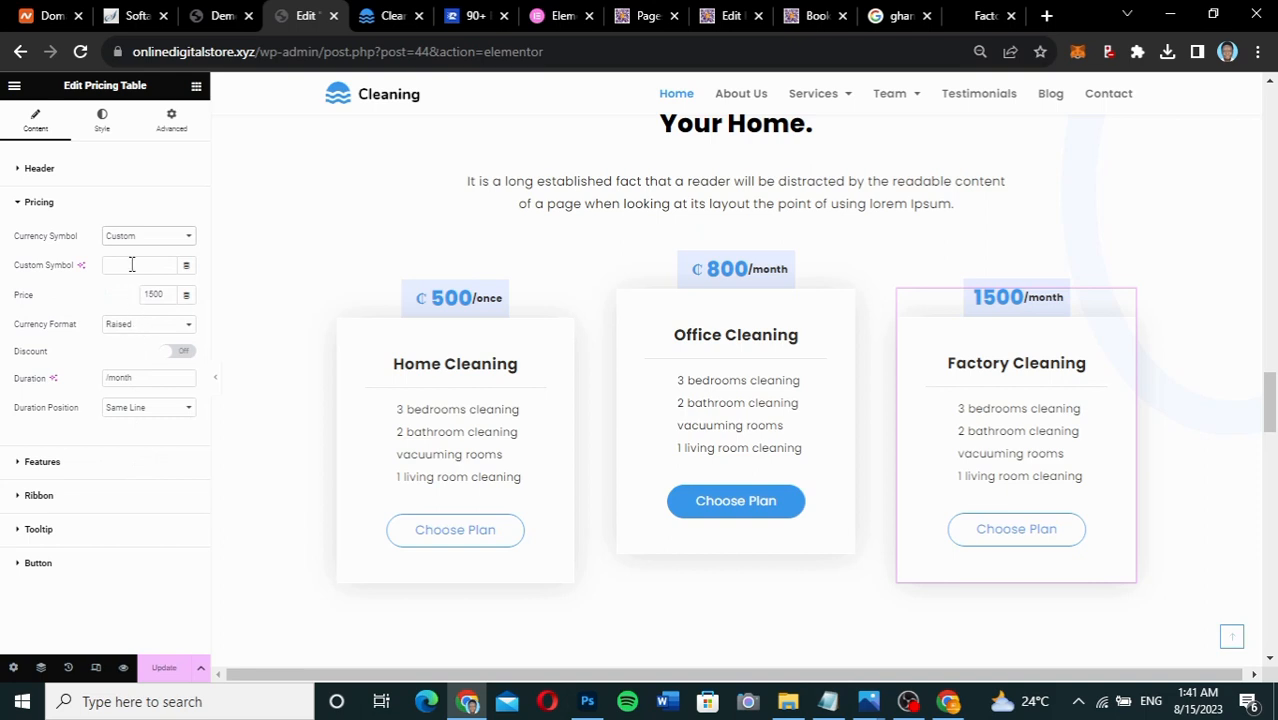
pyautogui.click(131, 264)
pyautogui.write('₵')
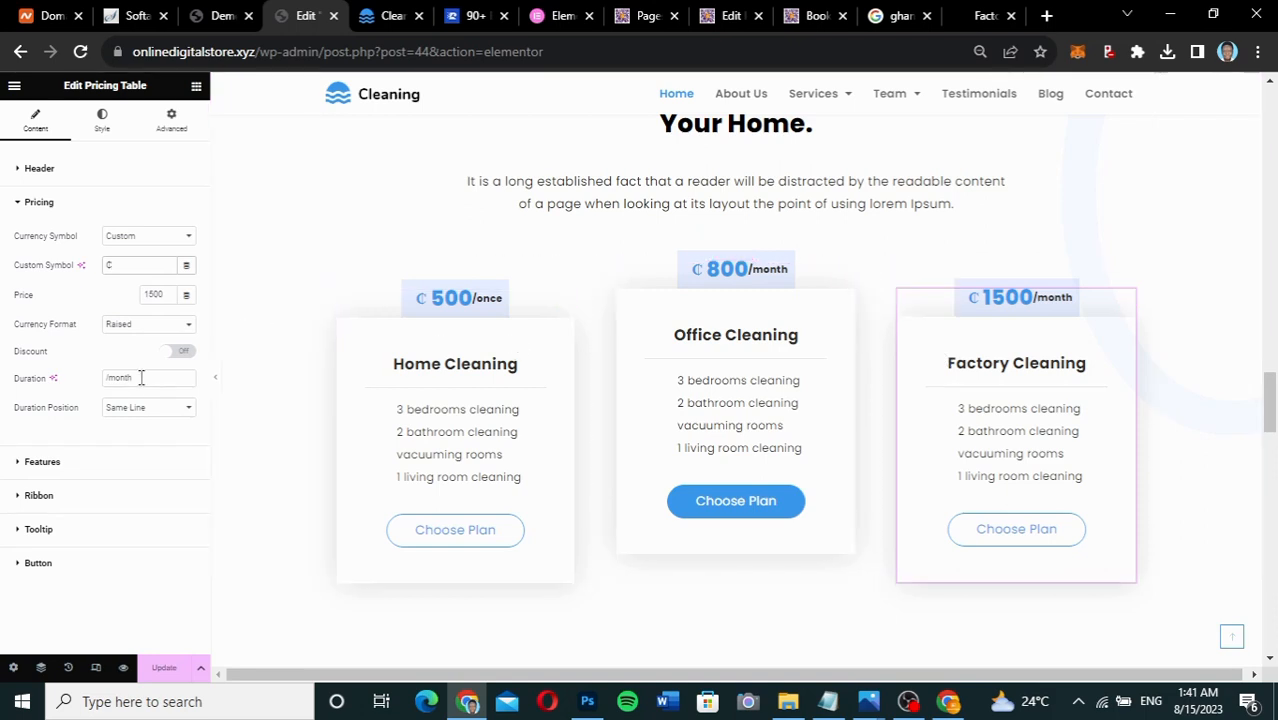
# Change the Factory Cleaning duration suffix from month to week.
pyautogui.moveTo(140, 377); pyautogui.dragTo(121, 377)
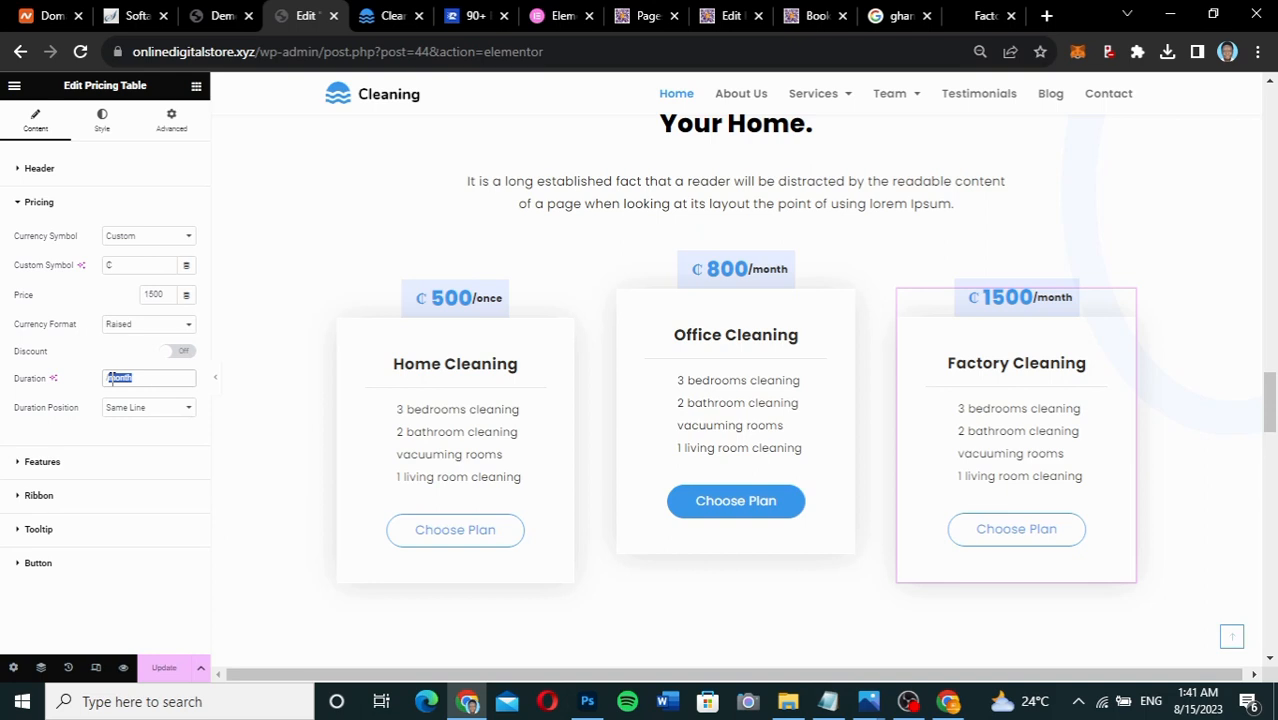
pyautogui.write('ww')
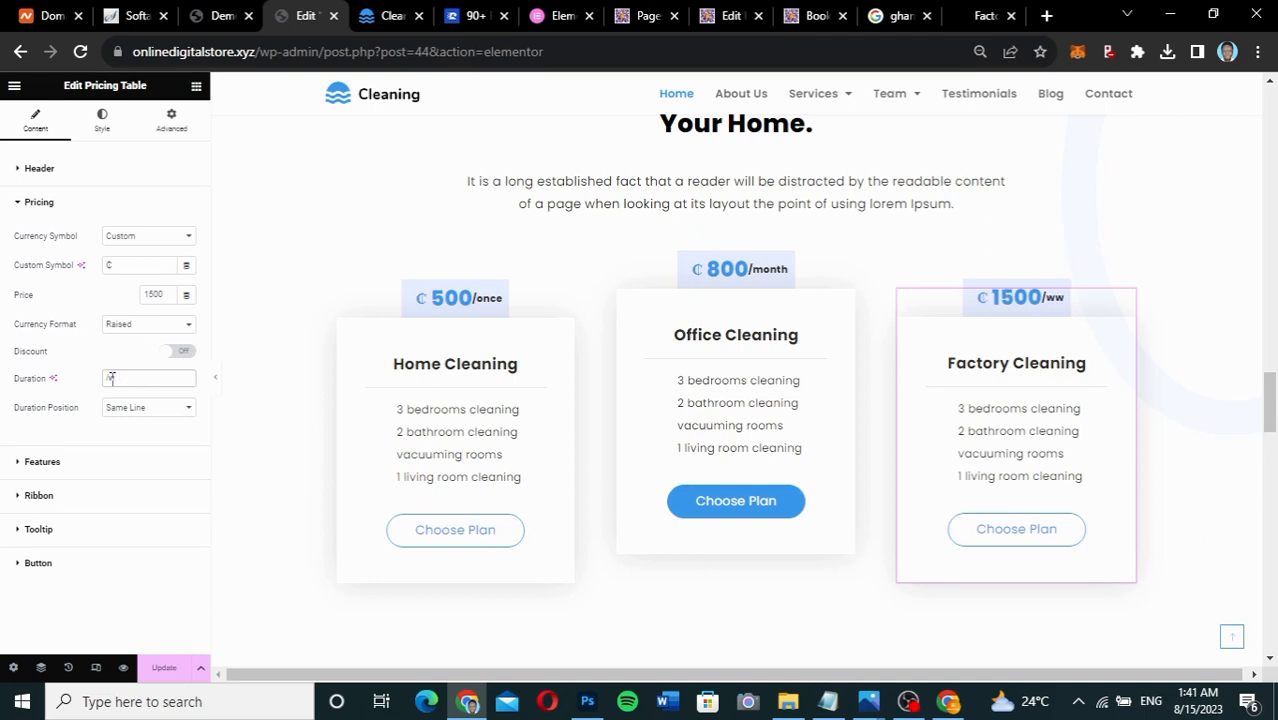
pyautogui.press('BackSpace')
pyautogui.press('BackSpace')
pyautogui.write('week')
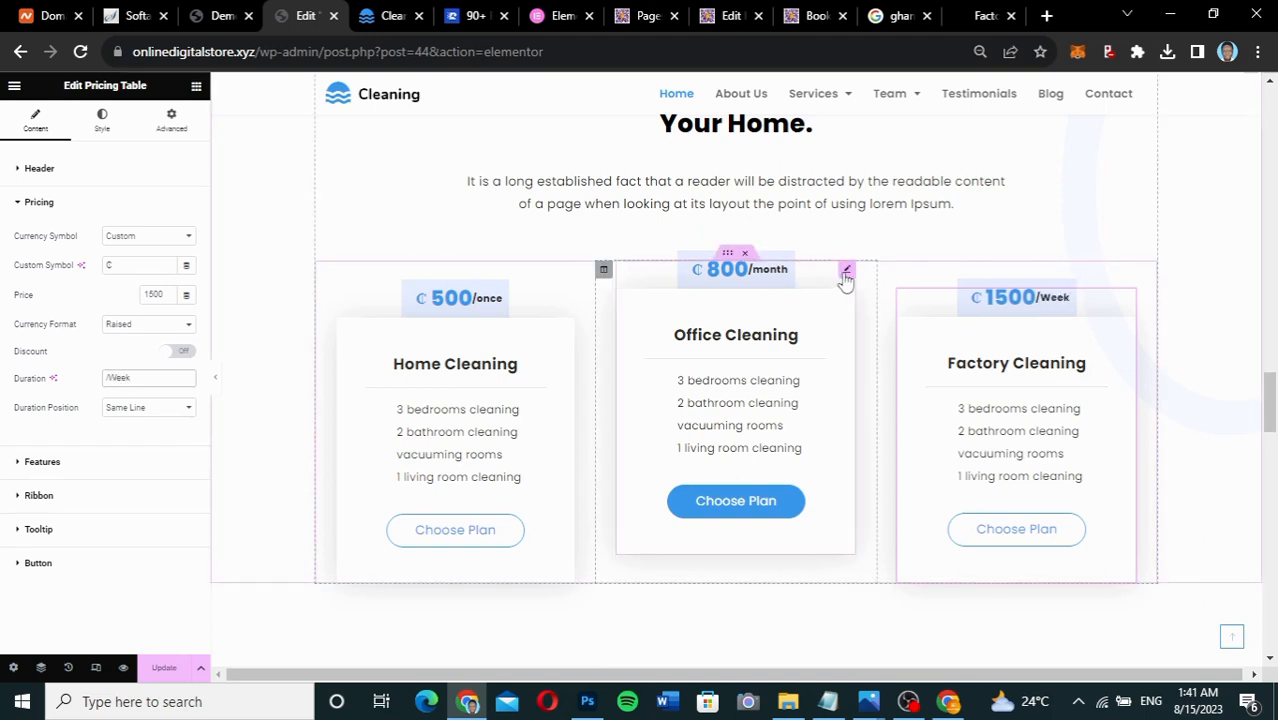
# Set the Office Cleaning card's Duration field to '/once' so it reads ₵800/once.
pyautogui.click(847, 271)
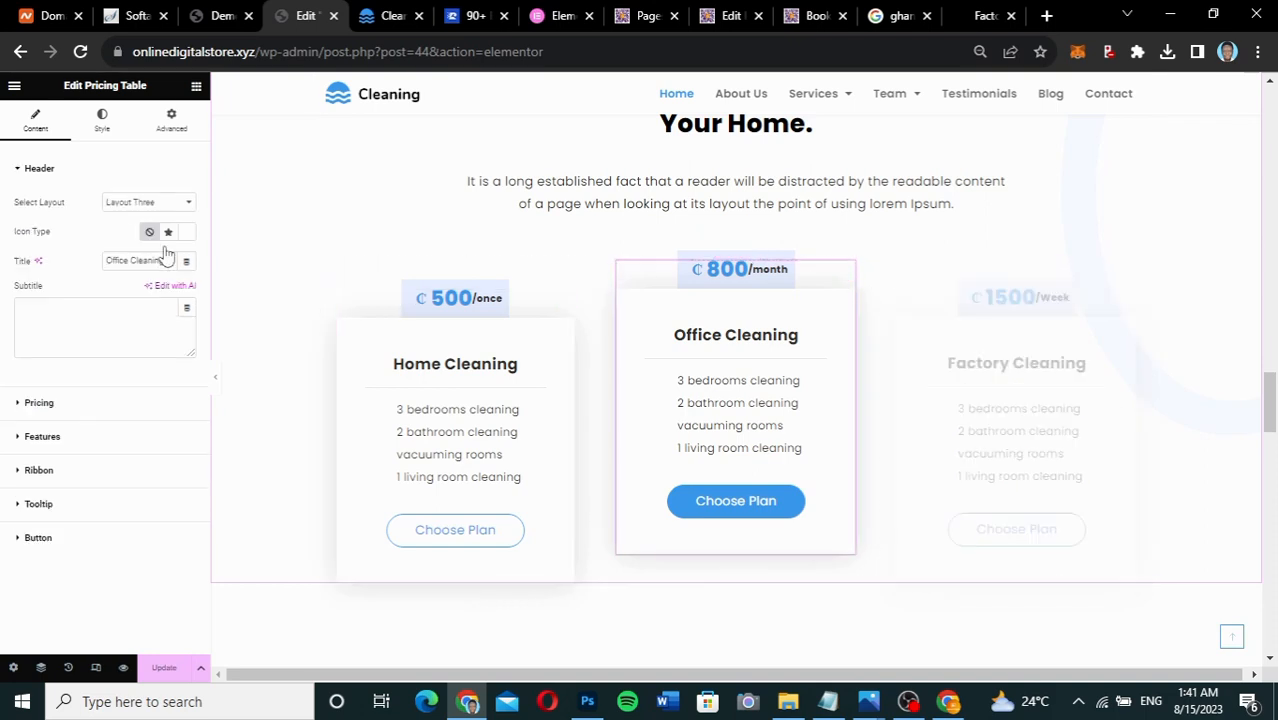
pyautogui.click(94, 402)
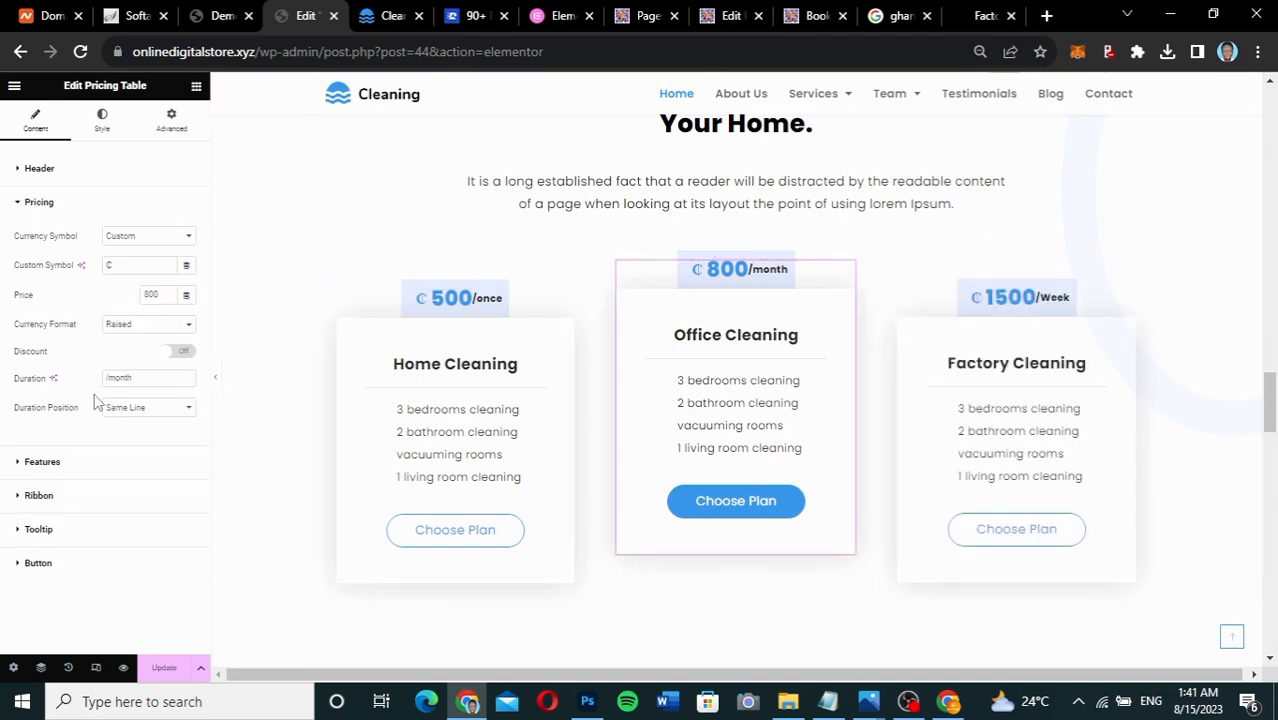
pyautogui.click(136, 378)
pyautogui.write('/once')
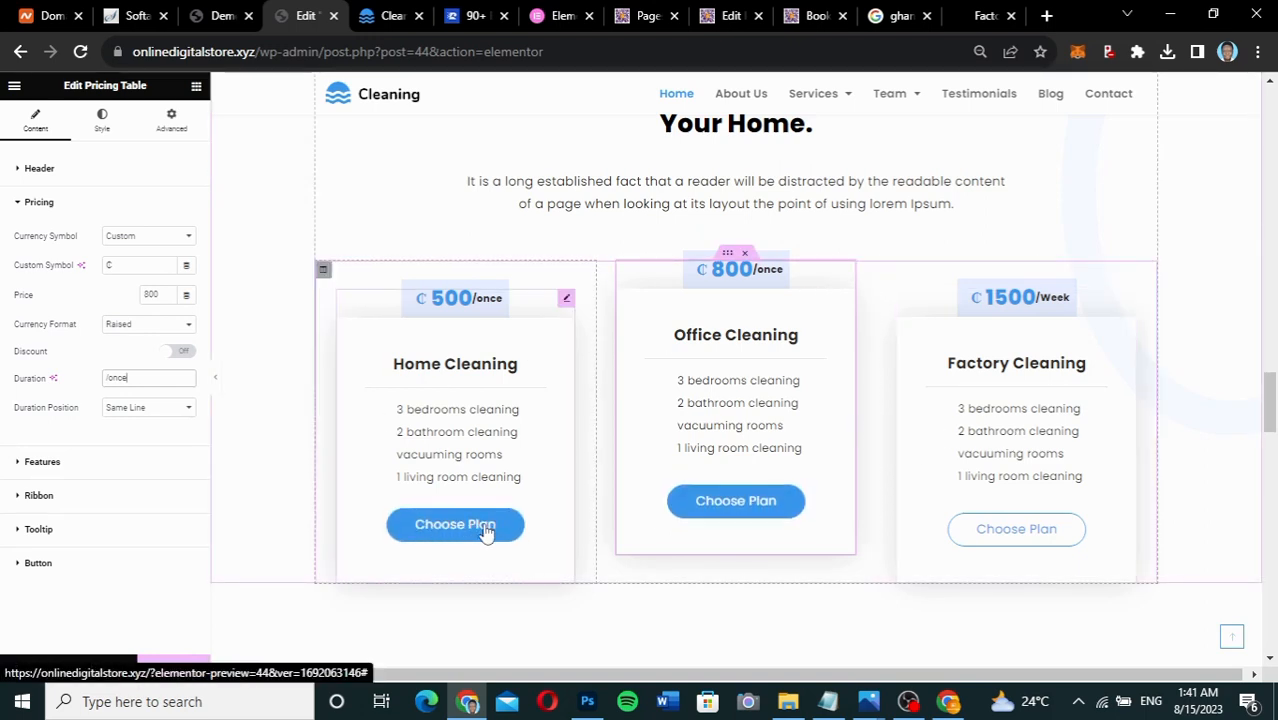
# Change the Office Cleaning button text from 'Choose Plan' to 'Book Now'.
pyautogui.click(120, 562)
pyautogui.moveTo(165, 396); pyautogui.dragTo(59, 399)
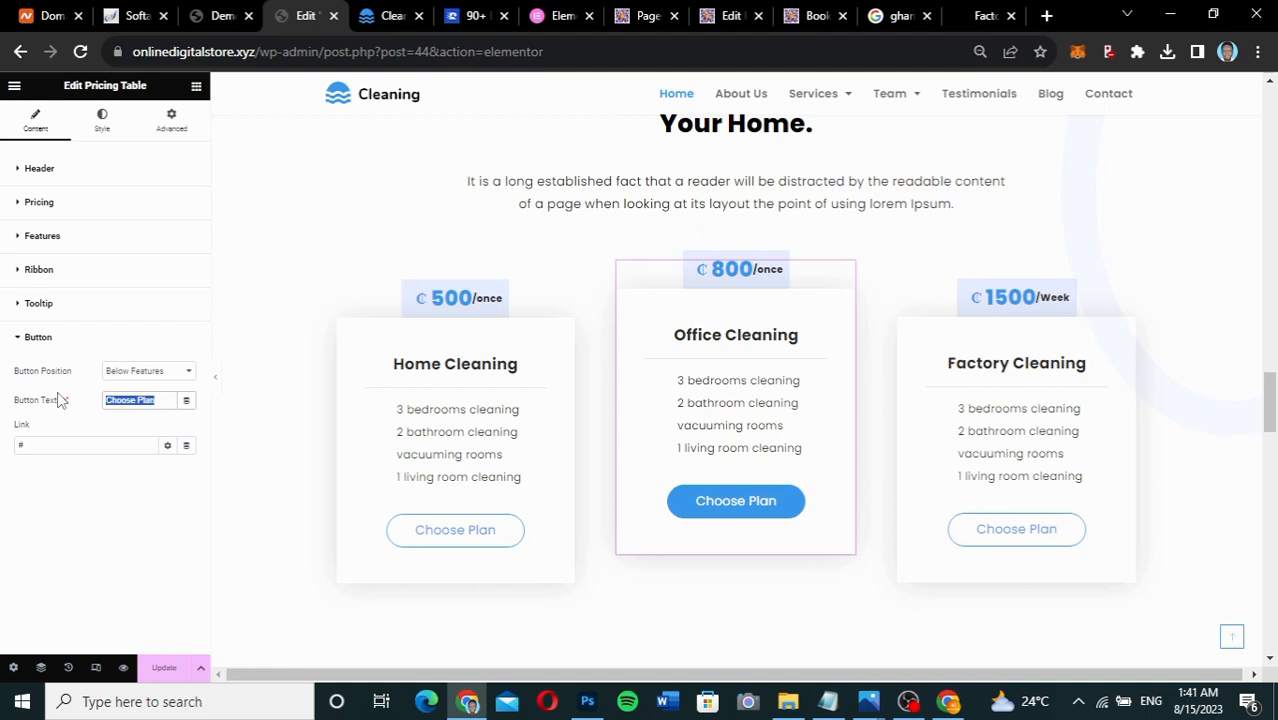
pyautogui.write('BOOk')
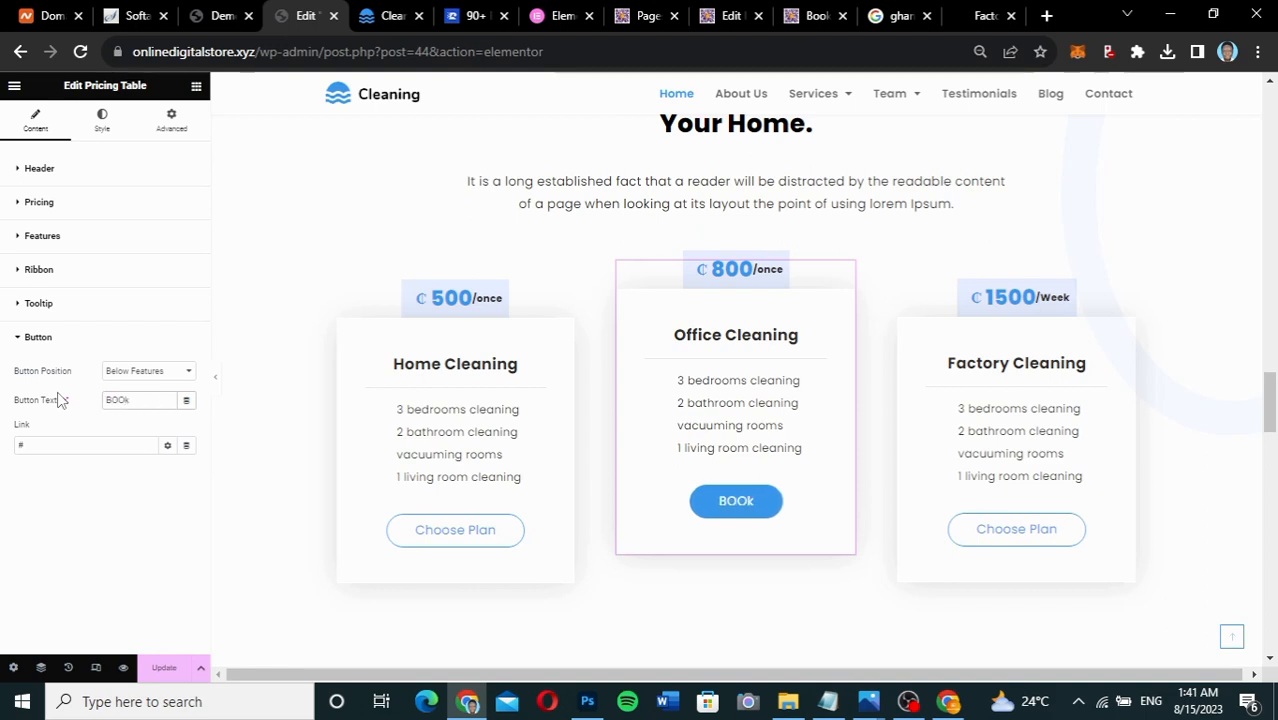
pyautogui.press('BackSpace')
pyautogui.press('BackSpace')
pyautogui.press('BackSpace')
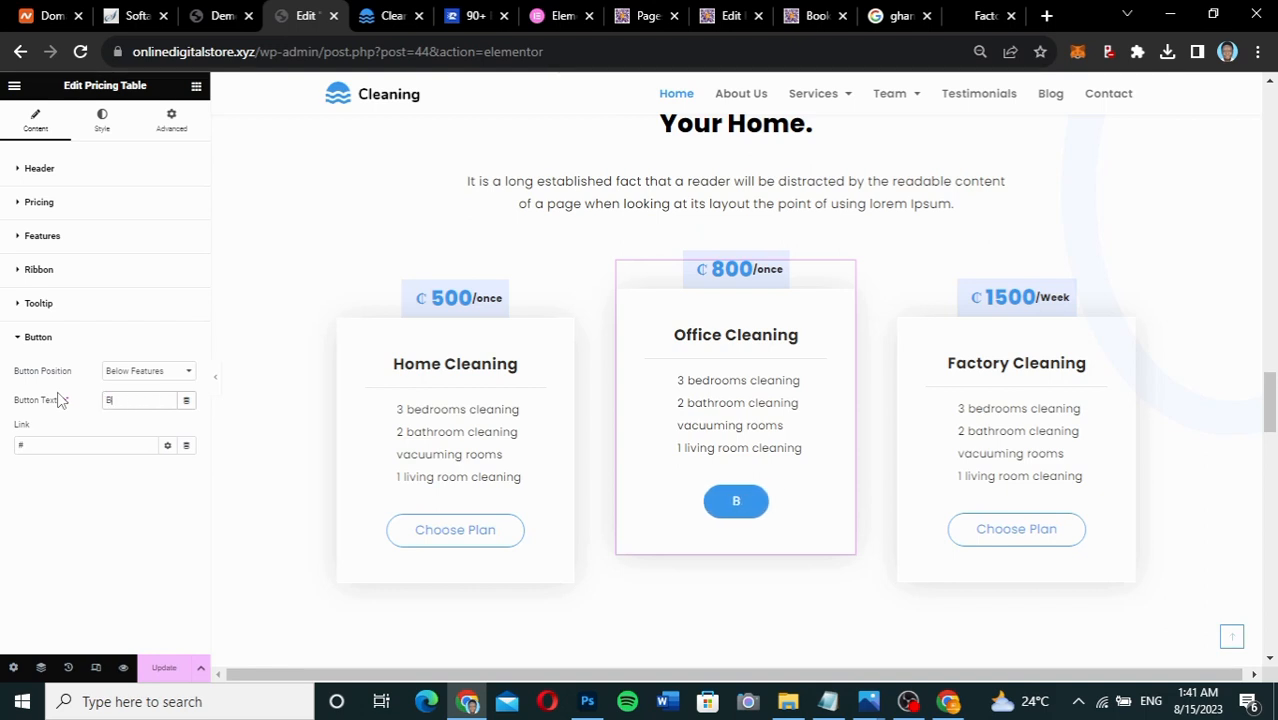
pyautogui.write('ook Now')
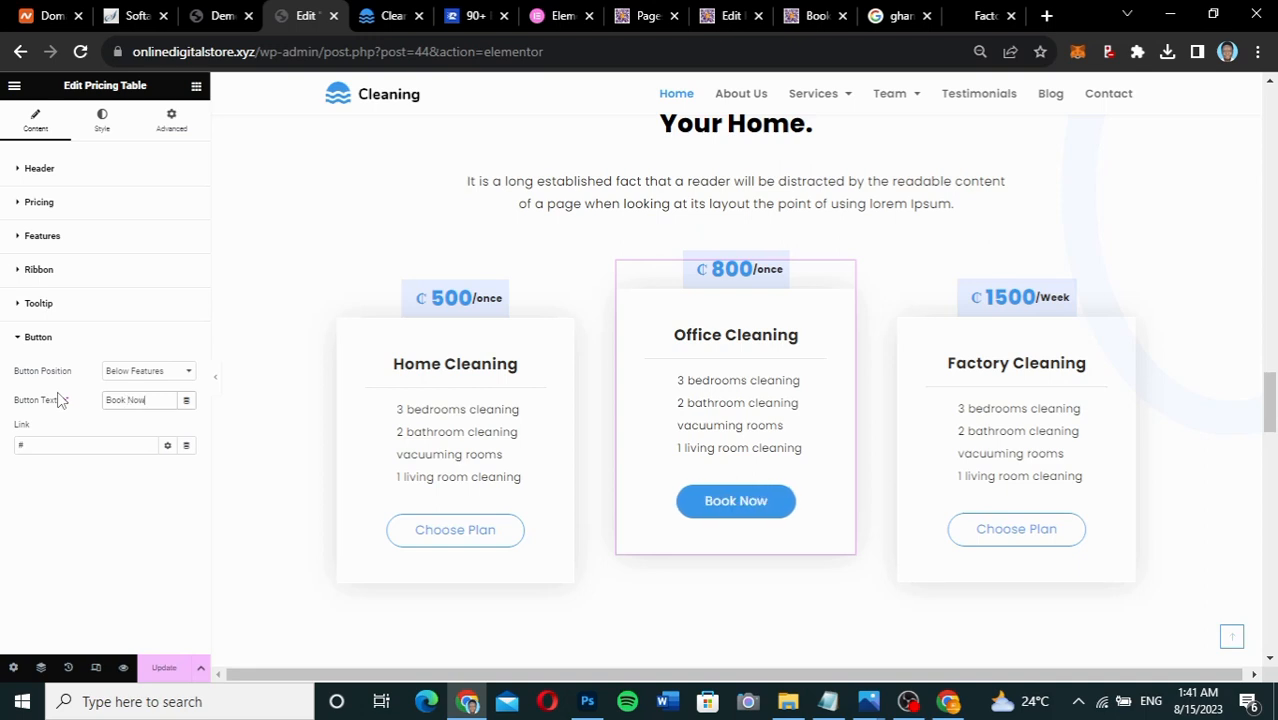
pyautogui.moveTo(156, 400); pyautogui.dragTo(42, 401)
pyautogui.hotkey('ctrl', 'c')
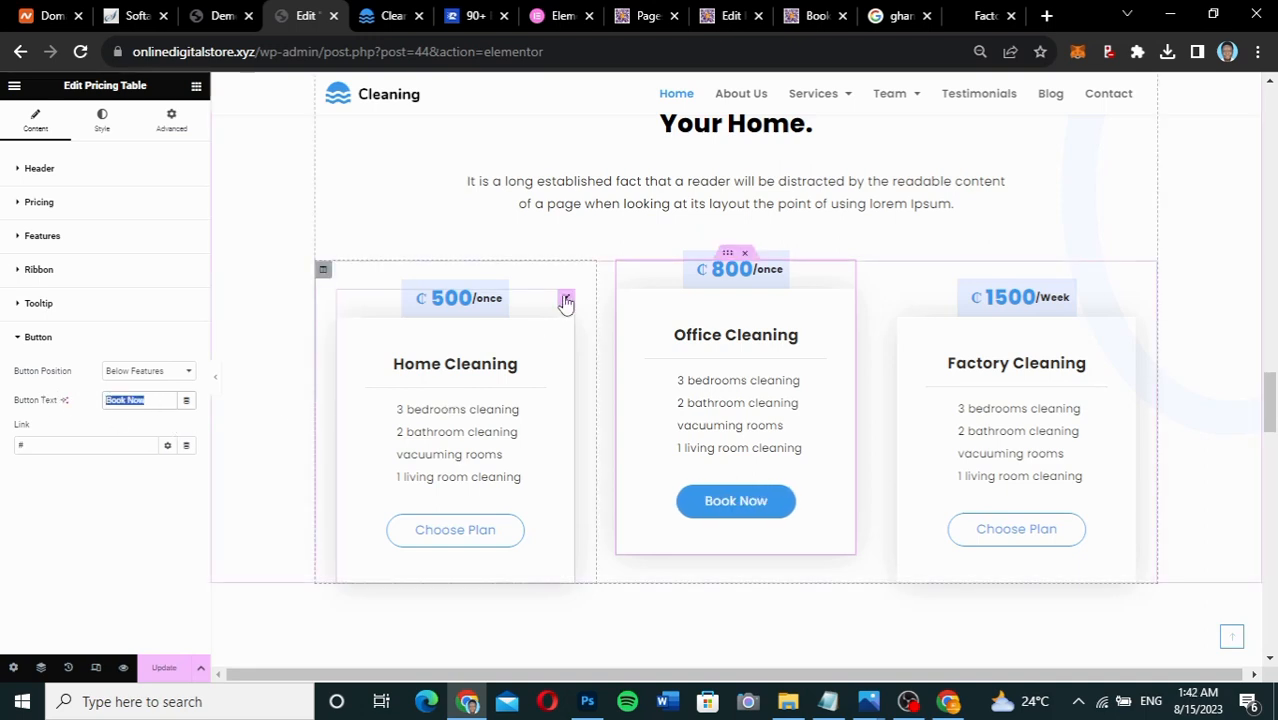
# Replace 'Choose Plan' with 'Book Now' on the Home and Factory Cleaning buttons.
pyautogui.click(566, 300)
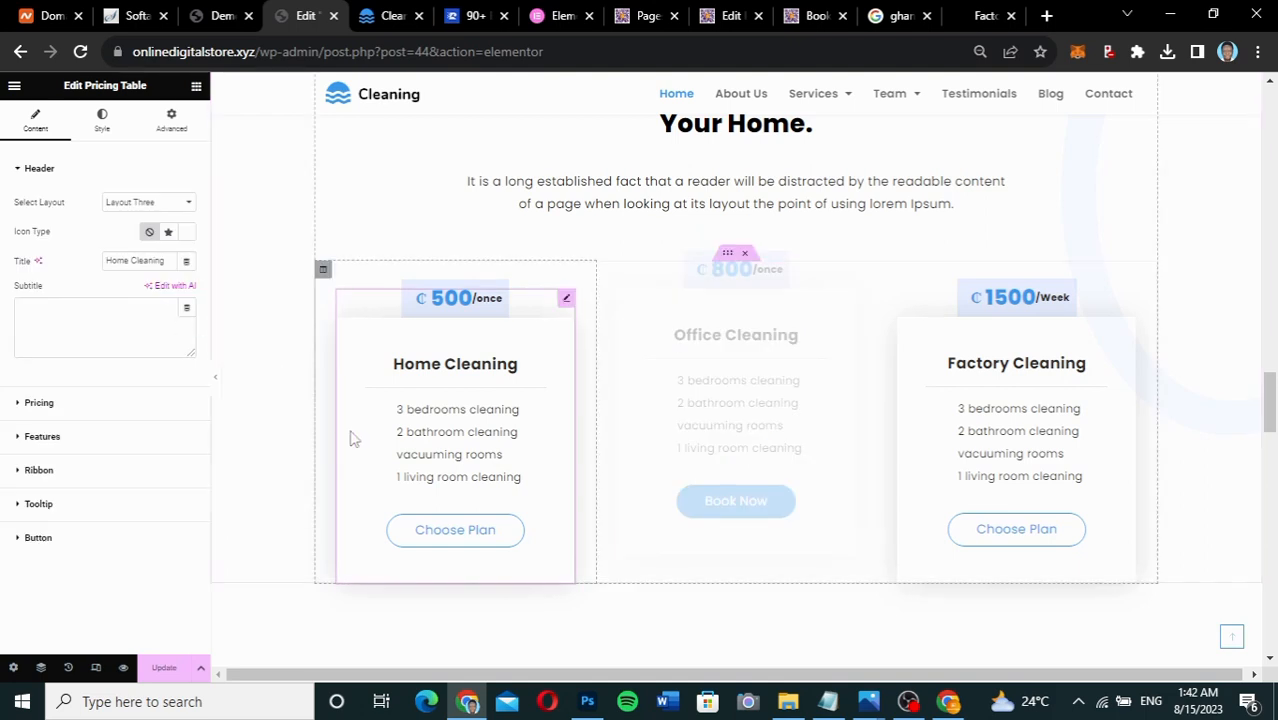
pyautogui.click(77, 539)
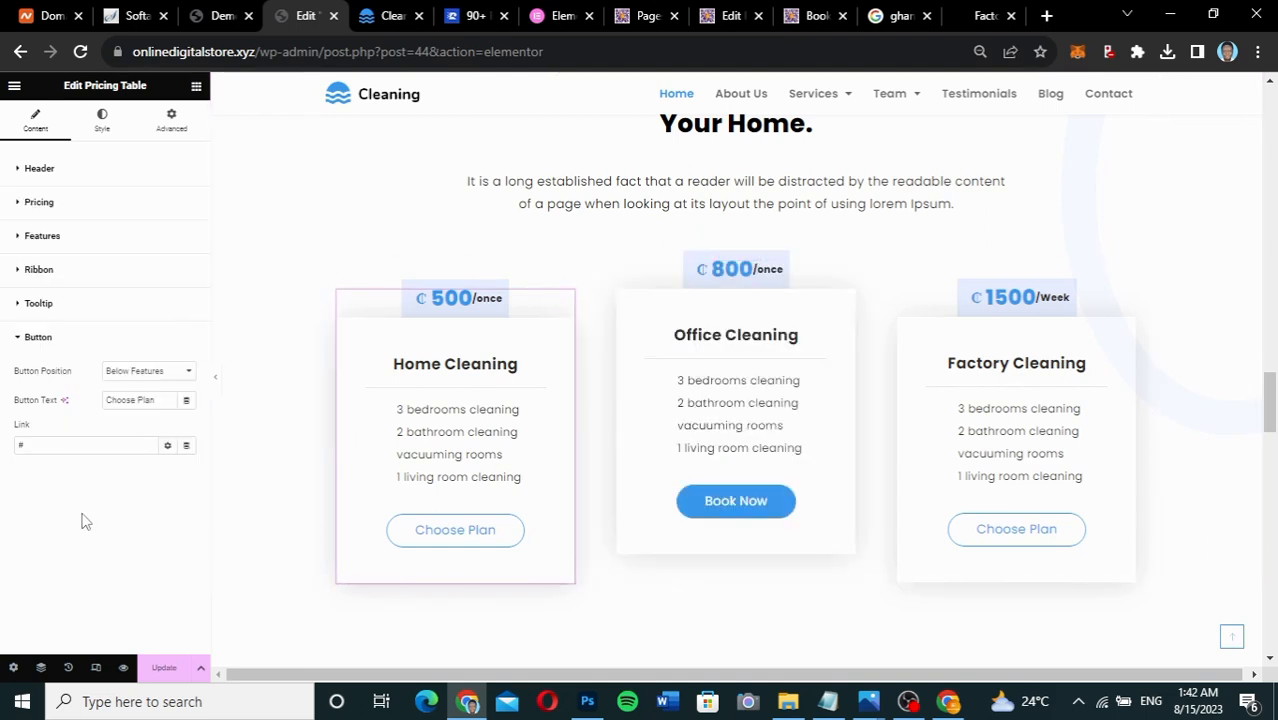
pyautogui.moveTo(156, 403); pyautogui.dragTo(89, 403)
pyautogui.write('Book Now')
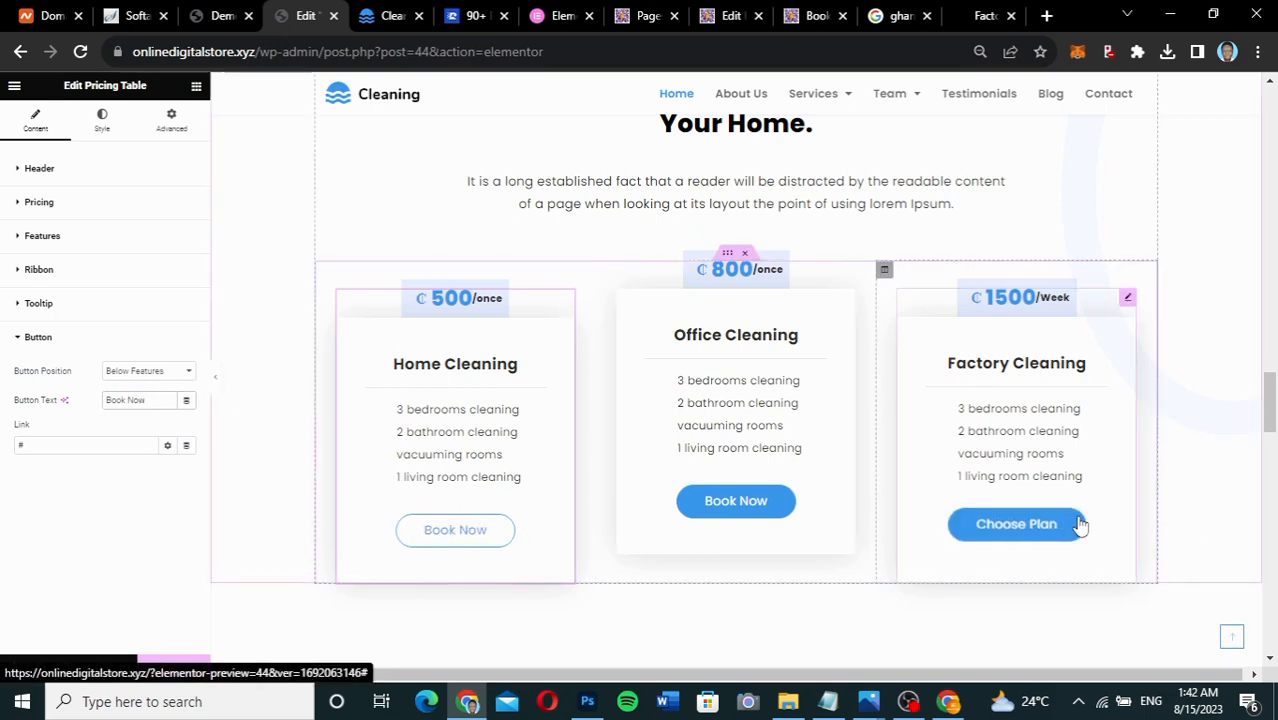
pyautogui.click(1126, 300)
pyautogui.click(77, 537)
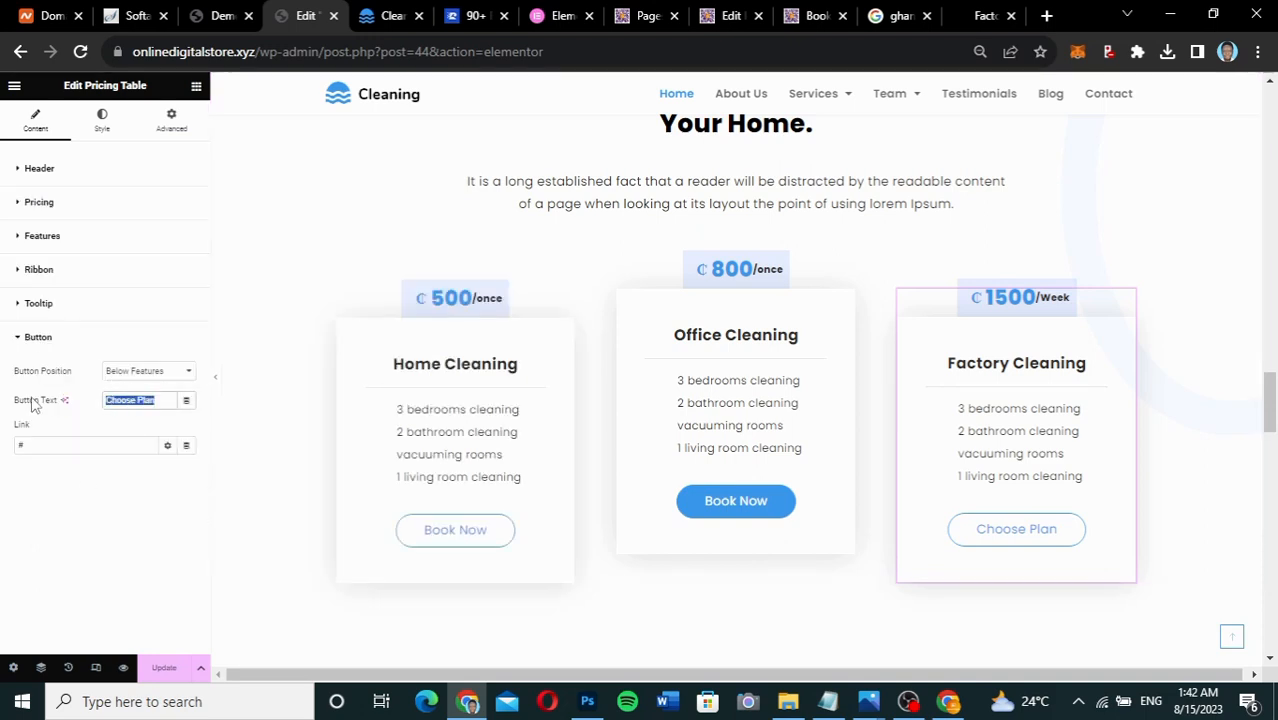
pyautogui.hotkey('ctrl', 'v')
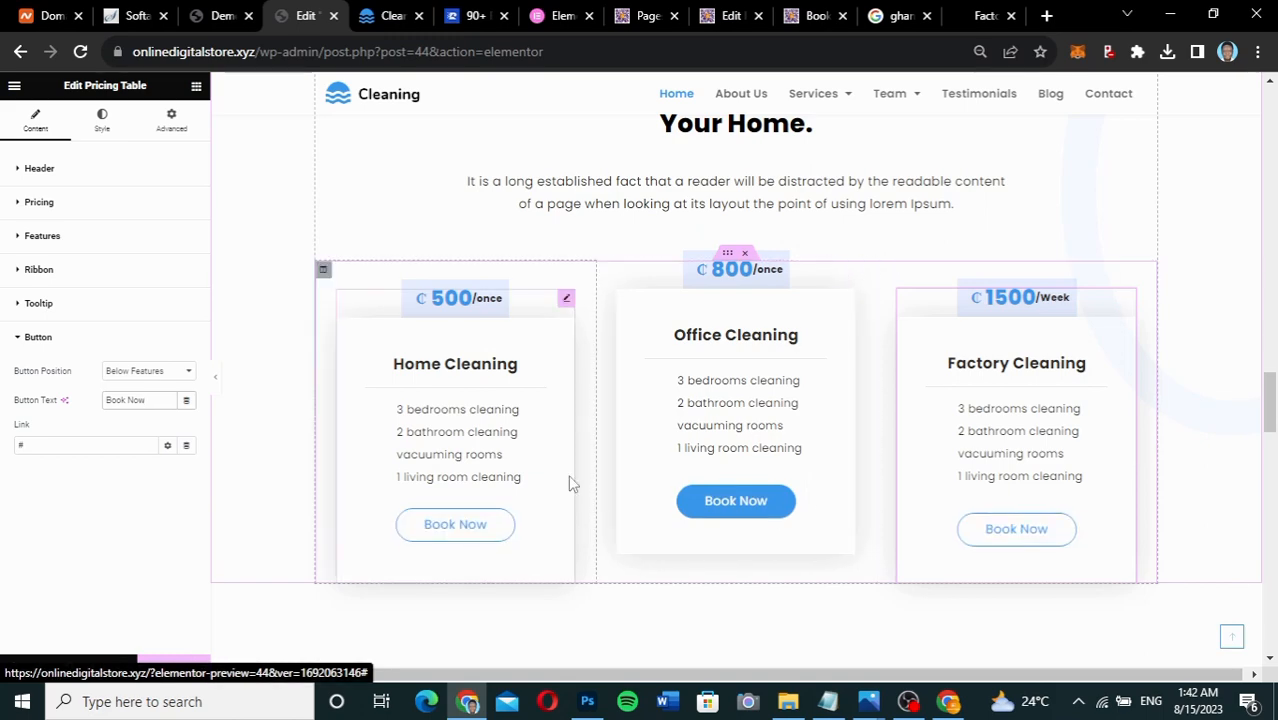
# Save the pricing table changes with Update.
pyautogui.scroll(4, 851, 373)
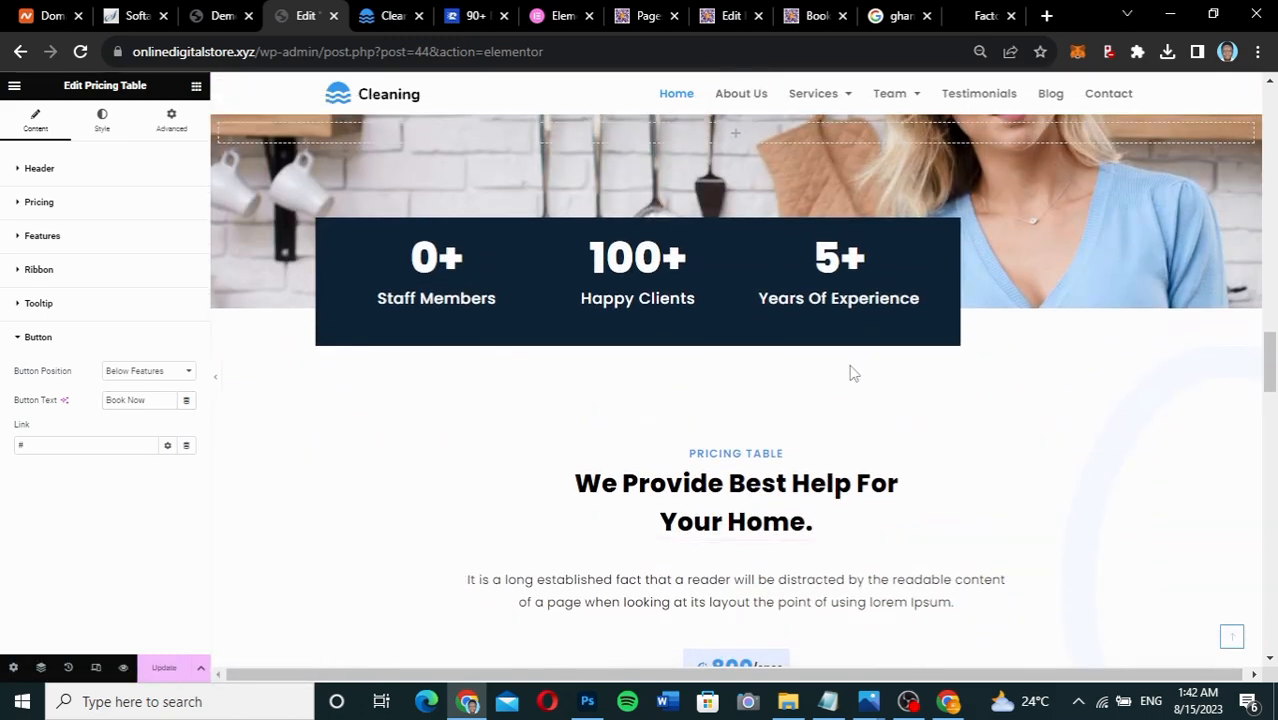
pyautogui.scroll(10, 851, 373)
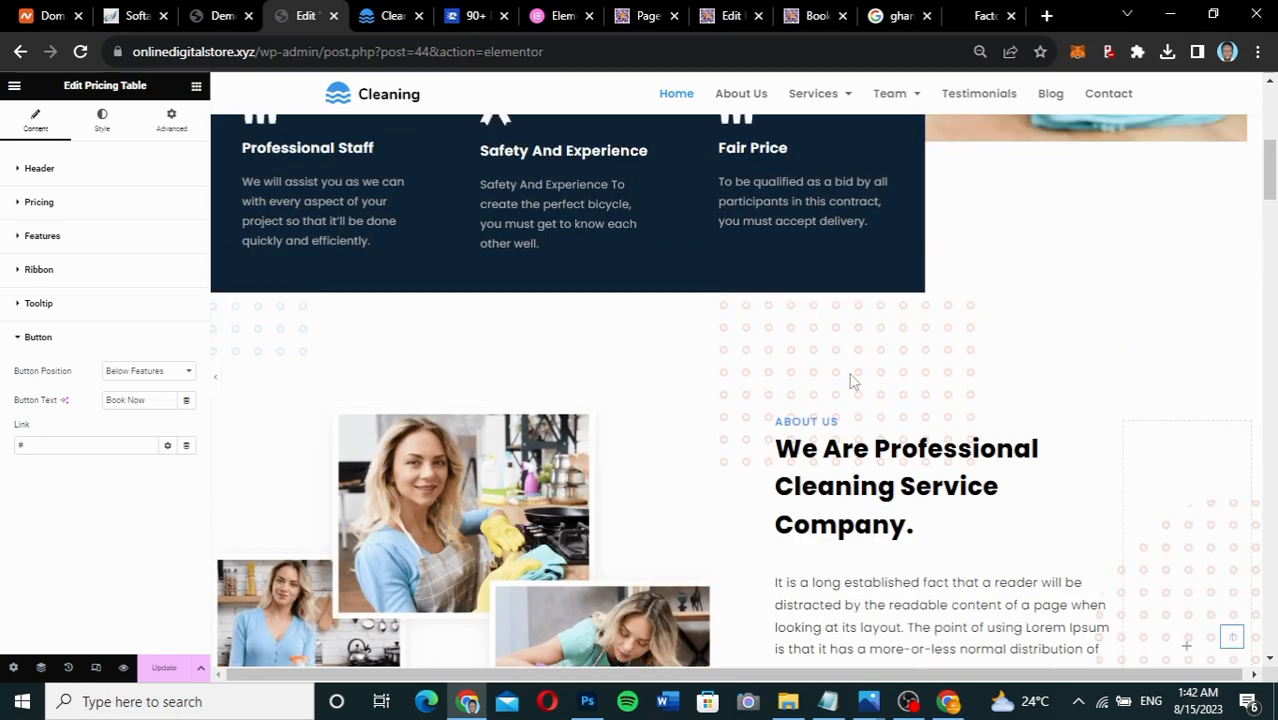
pyautogui.scroll(4, 851, 380)
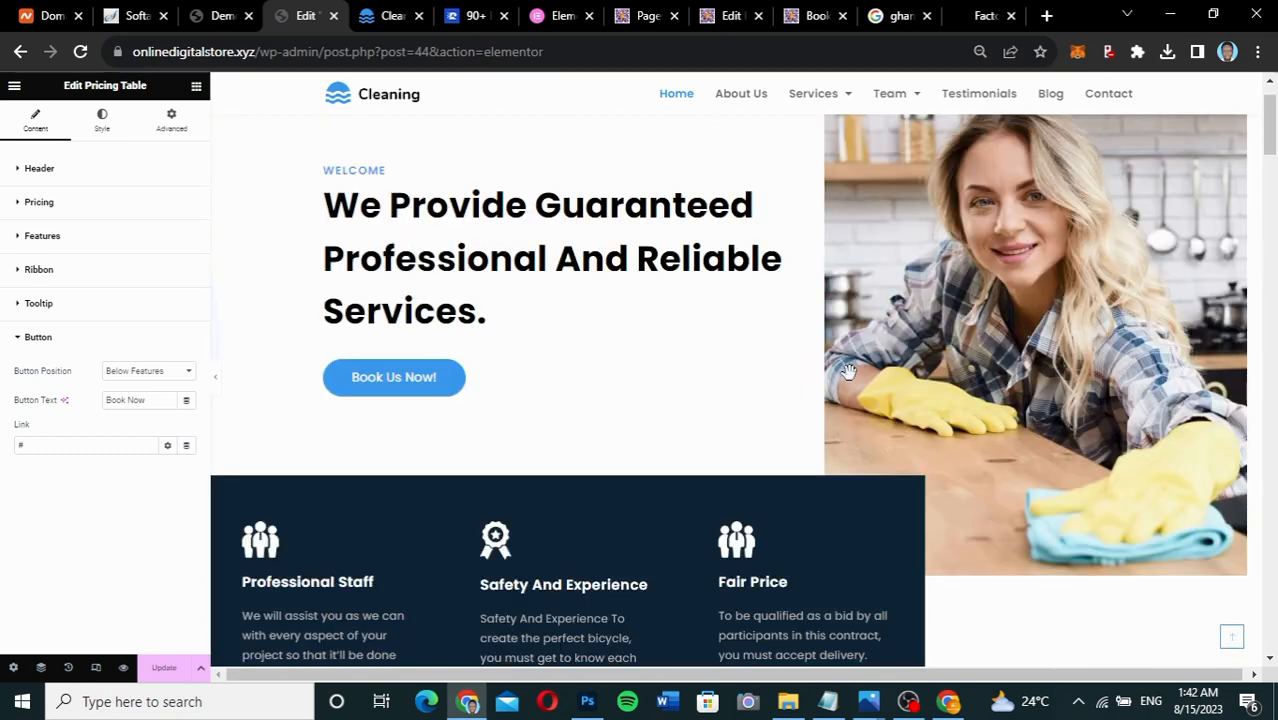
pyautogui.scroll(1, 848, 372)
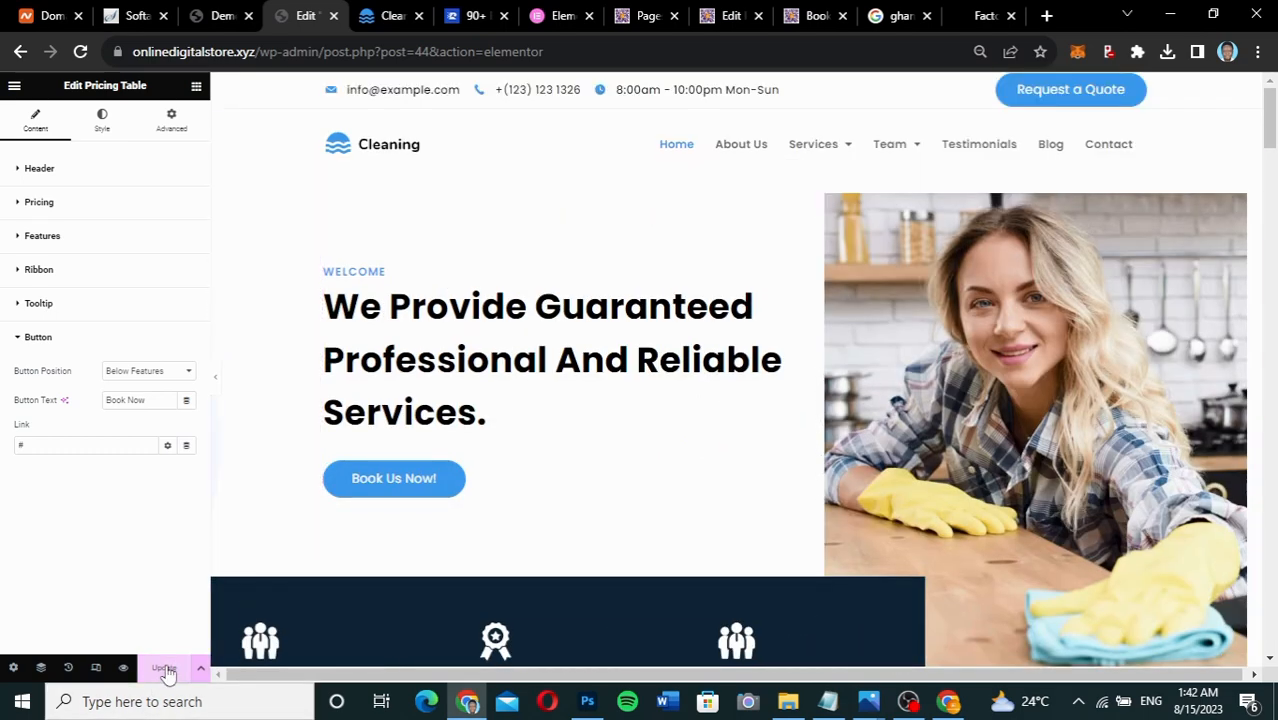
pyautogui.click(166, 670)
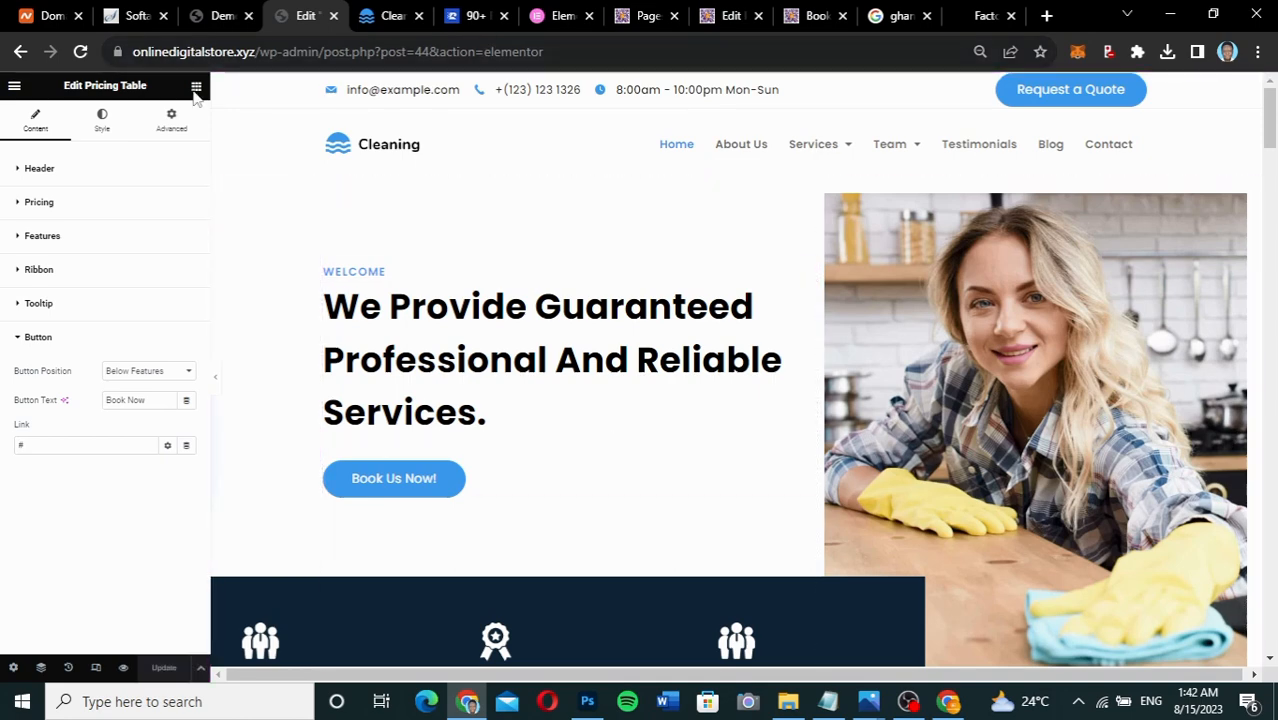
# Open the live page from Elementor's View Page in a new browser tab.
pyautogui.click(14, 88)
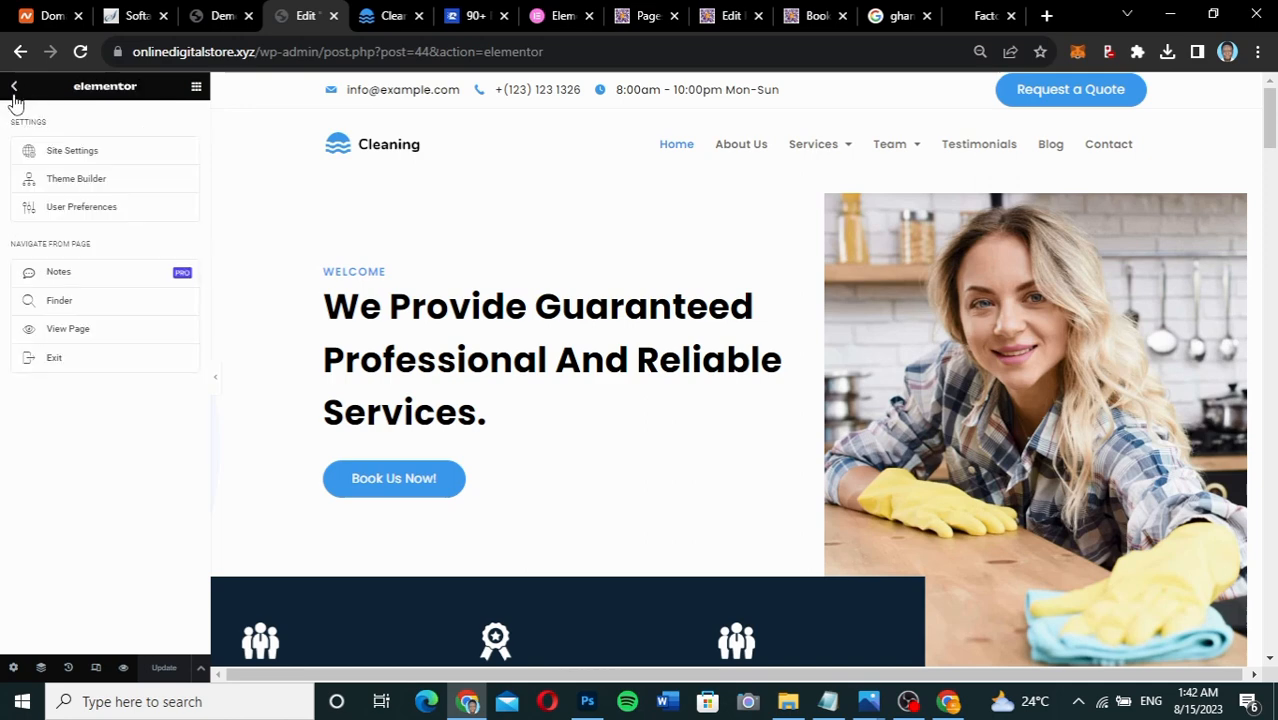
pyautogui.hotkey('ctrl', '+')
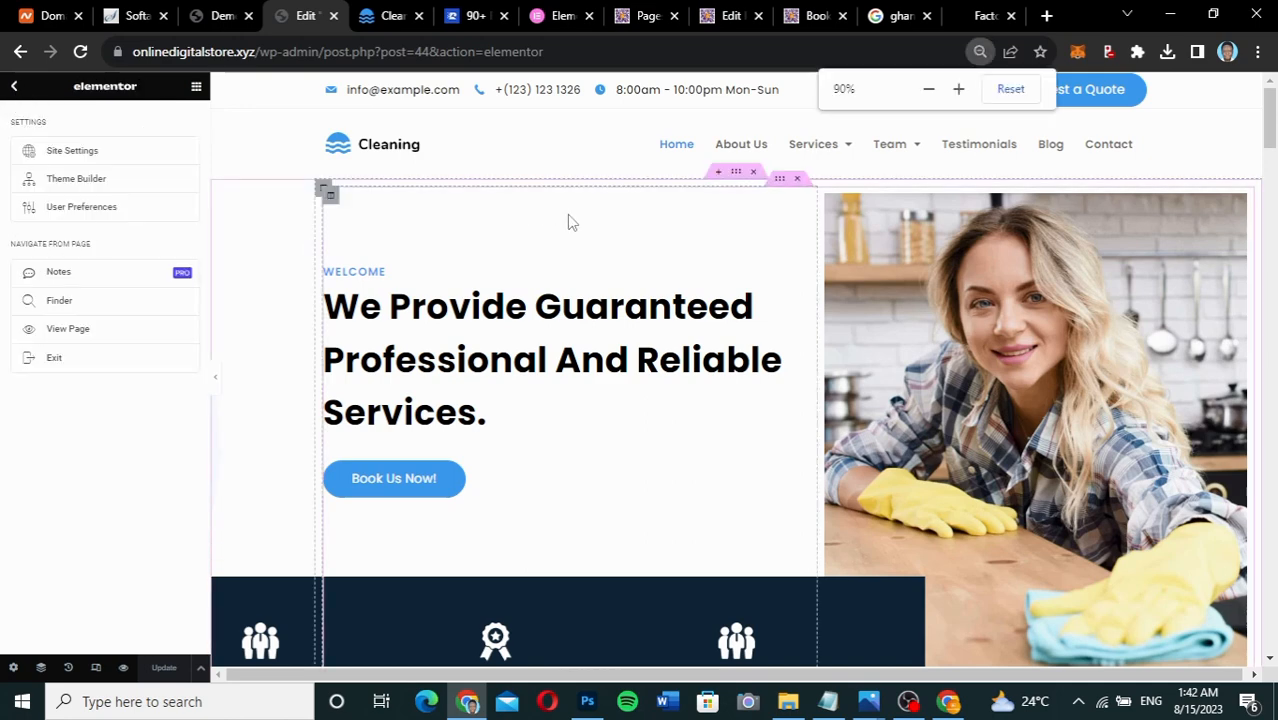
pyautogui.hotkey('ctrl', '+')
pyautogui.hotkey('ctrl', '+')
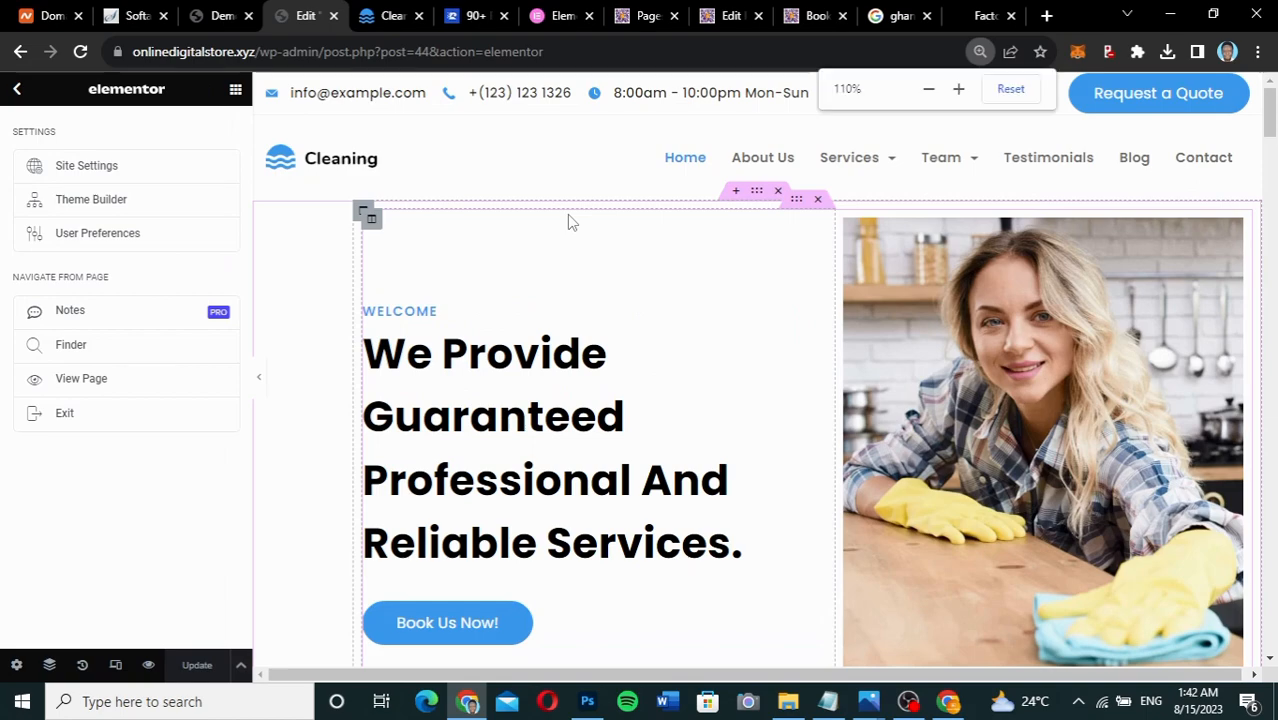
pyautogui.hotkey('ctrl', '-')
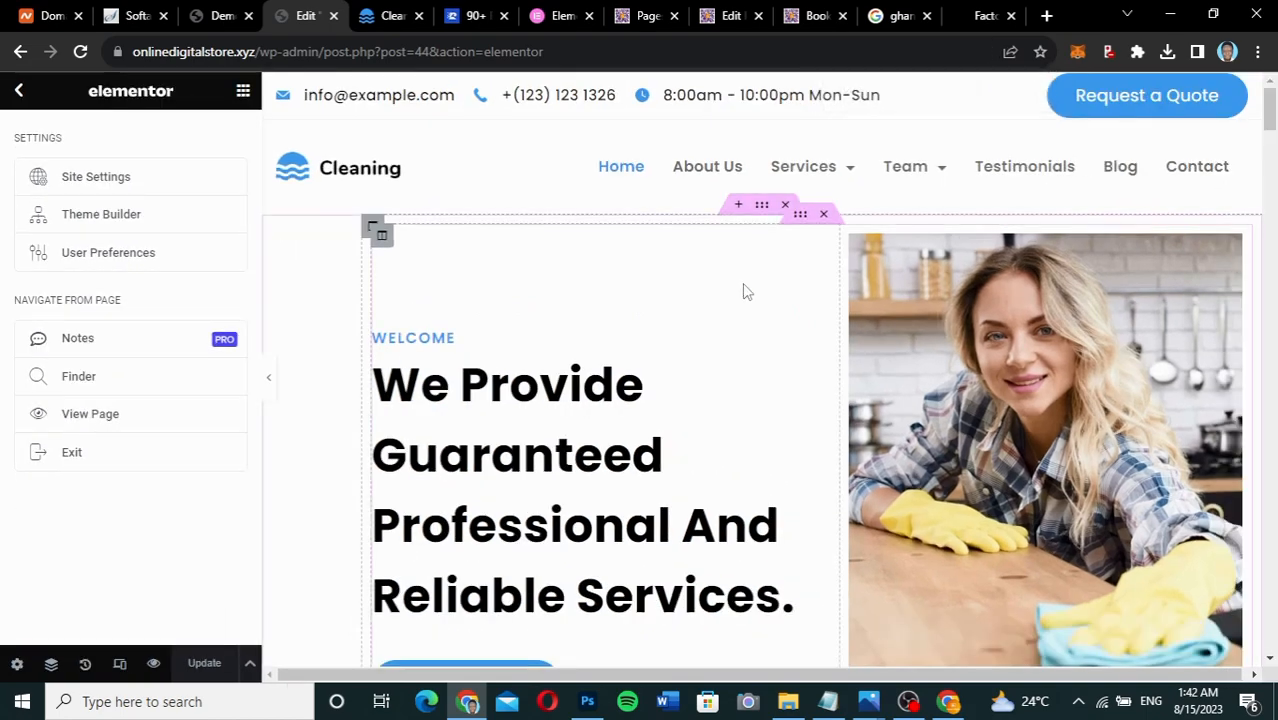
pyautogui.scroll(-3, 745, 288)
pyautogui.scroll(2, 745, 288)
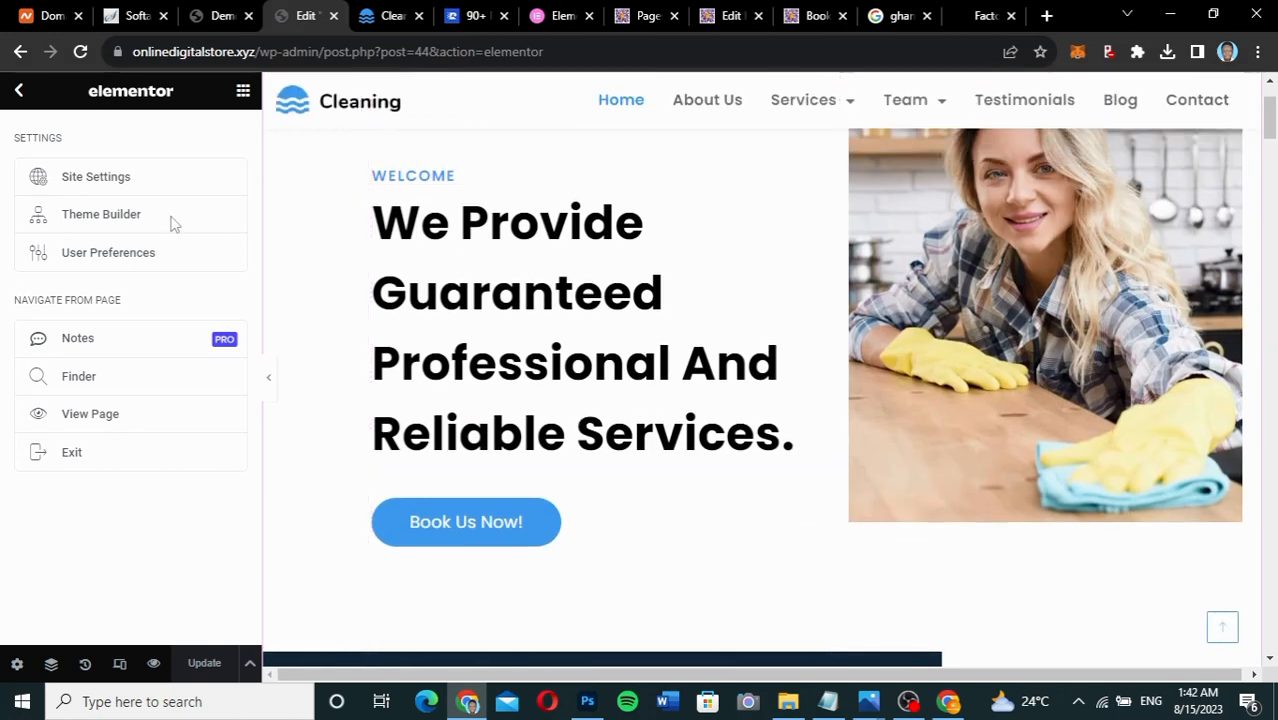
pyautogui.rightClick(81, 421)
pyautogui.click(128, 428)
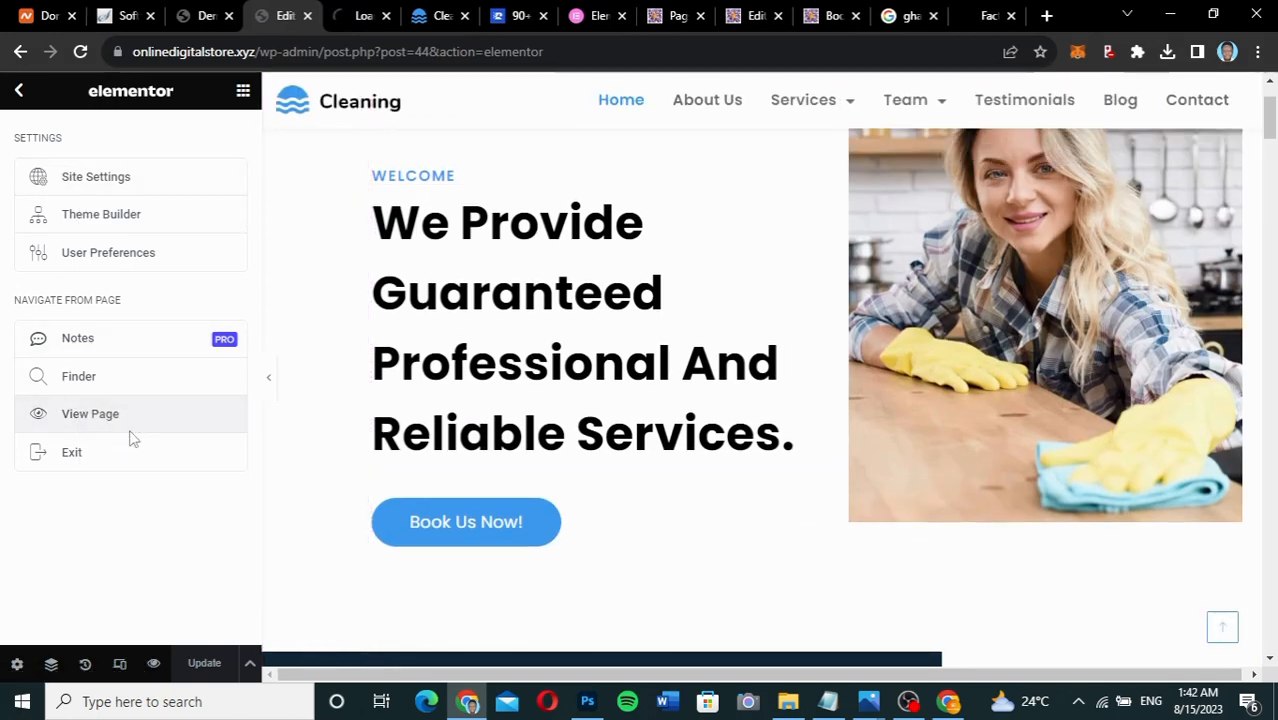
# Close the older, unneeded browser tabs.
pyautogui.click(464, 16)
pyautogui.click(464, 16)
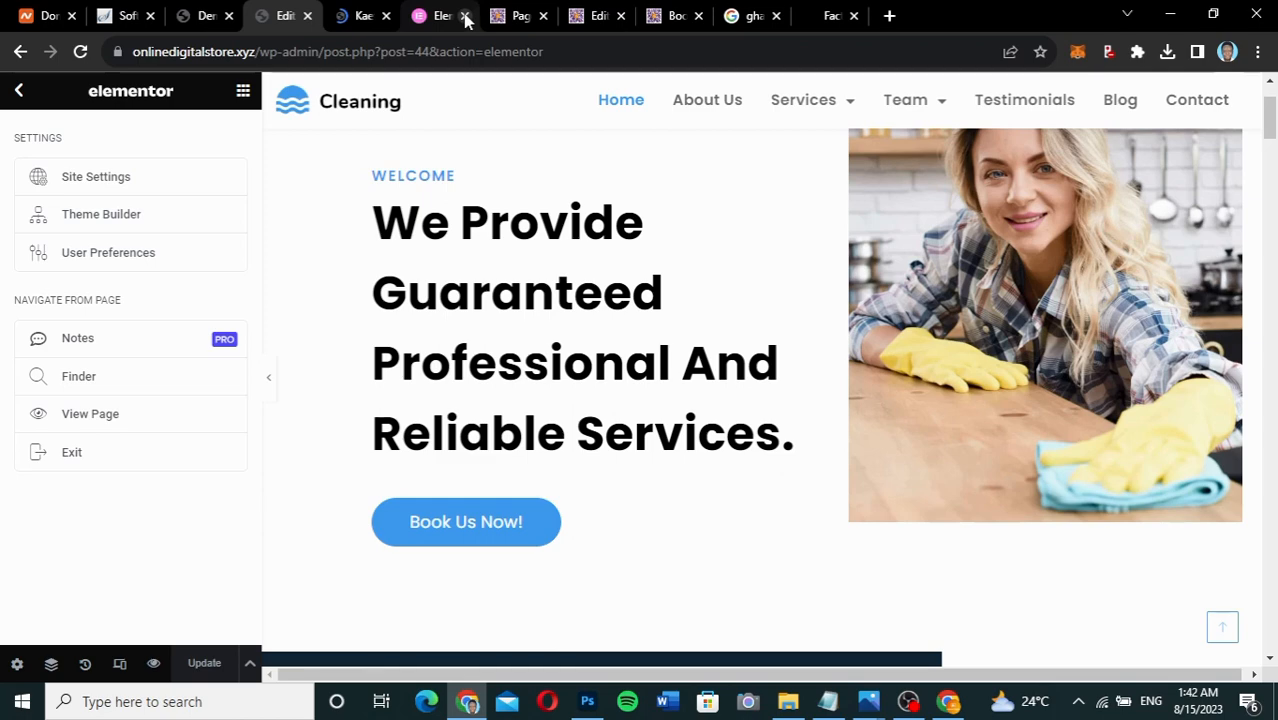
pyautogui.click(464, 16)
pyautogui.click(464, 16)
pyautogui.click(464, 16)
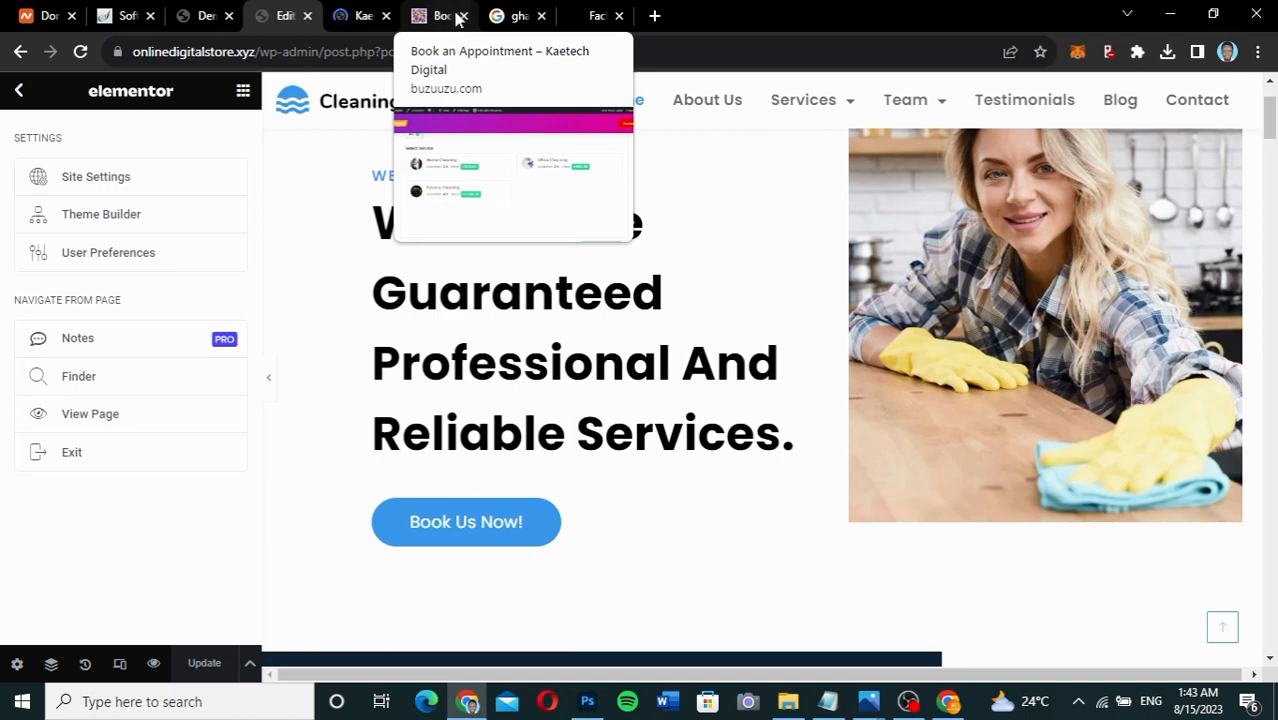
pyautogui.click(441, 17)
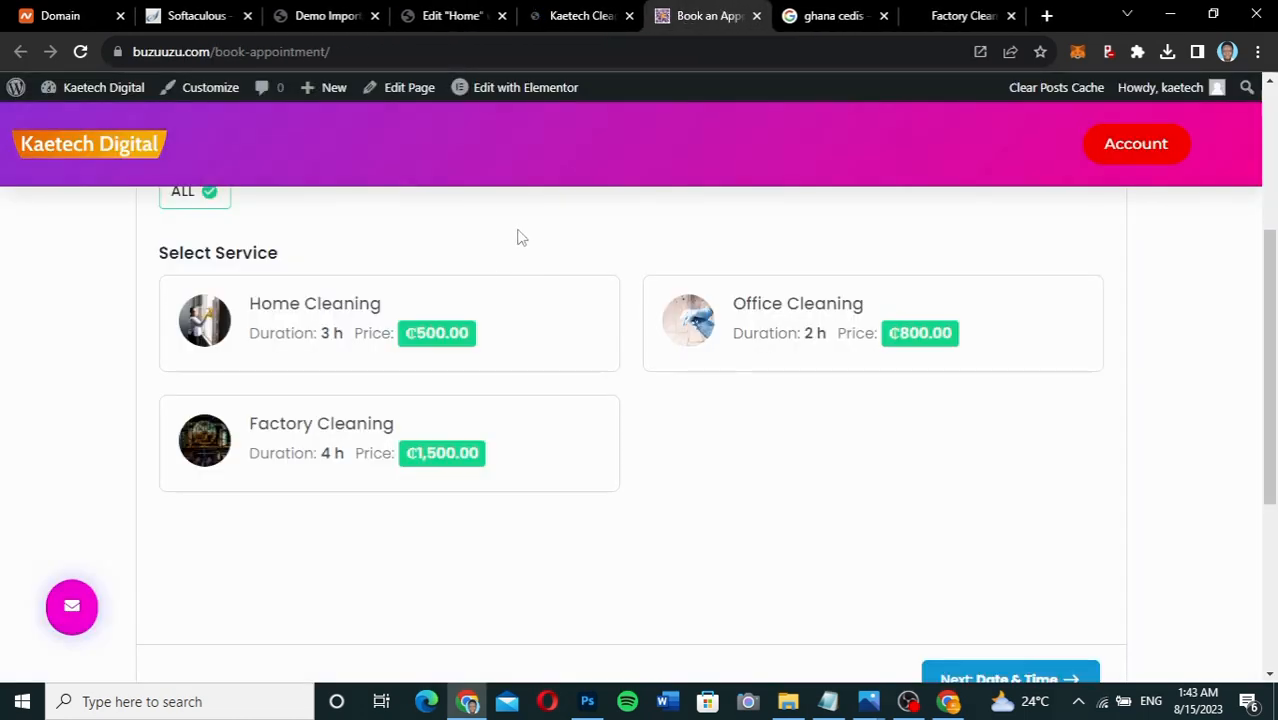
pyautogui.scroll(3, 509, 372)
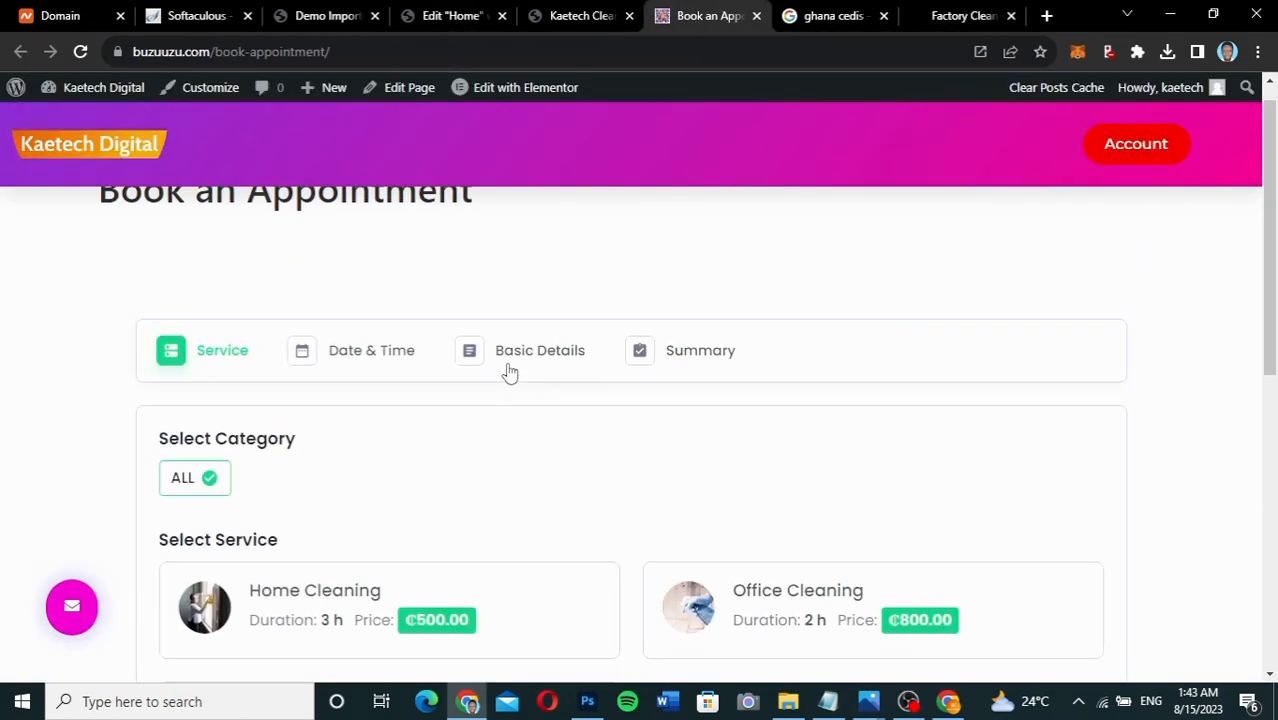
pyautogui.scroll(-1, 509, 372)
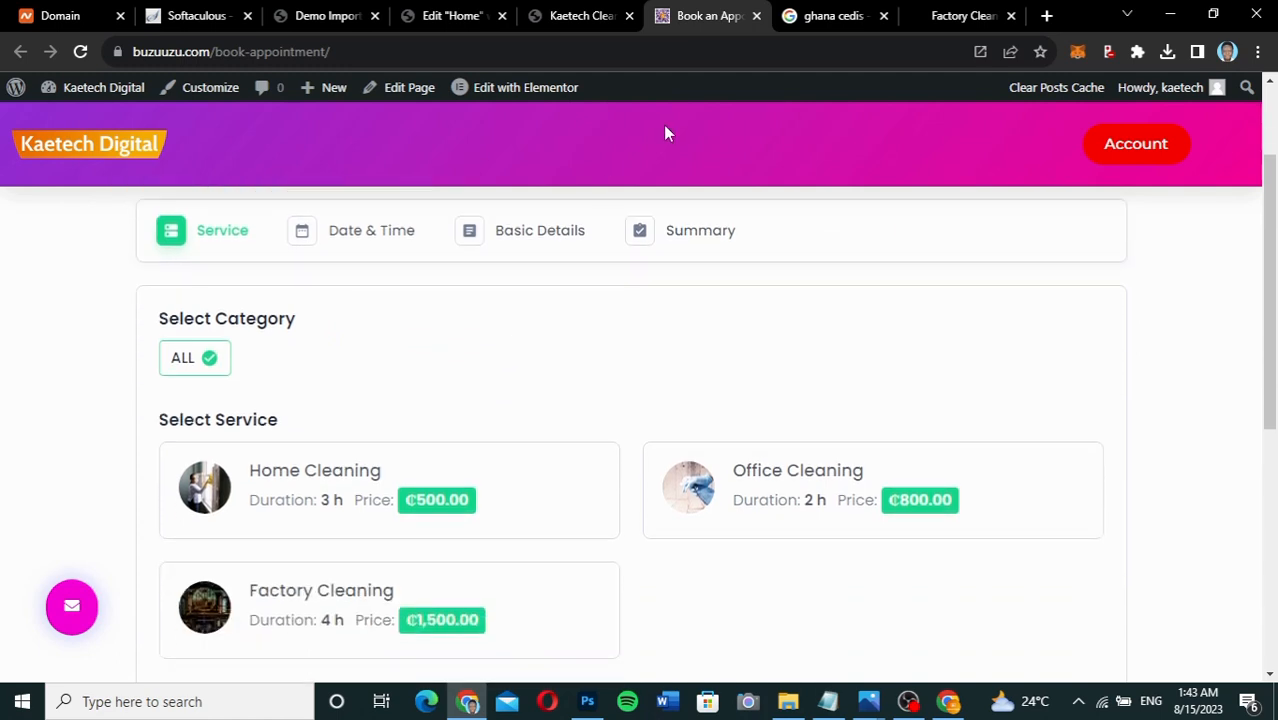
pyautogui.click(563, 18)
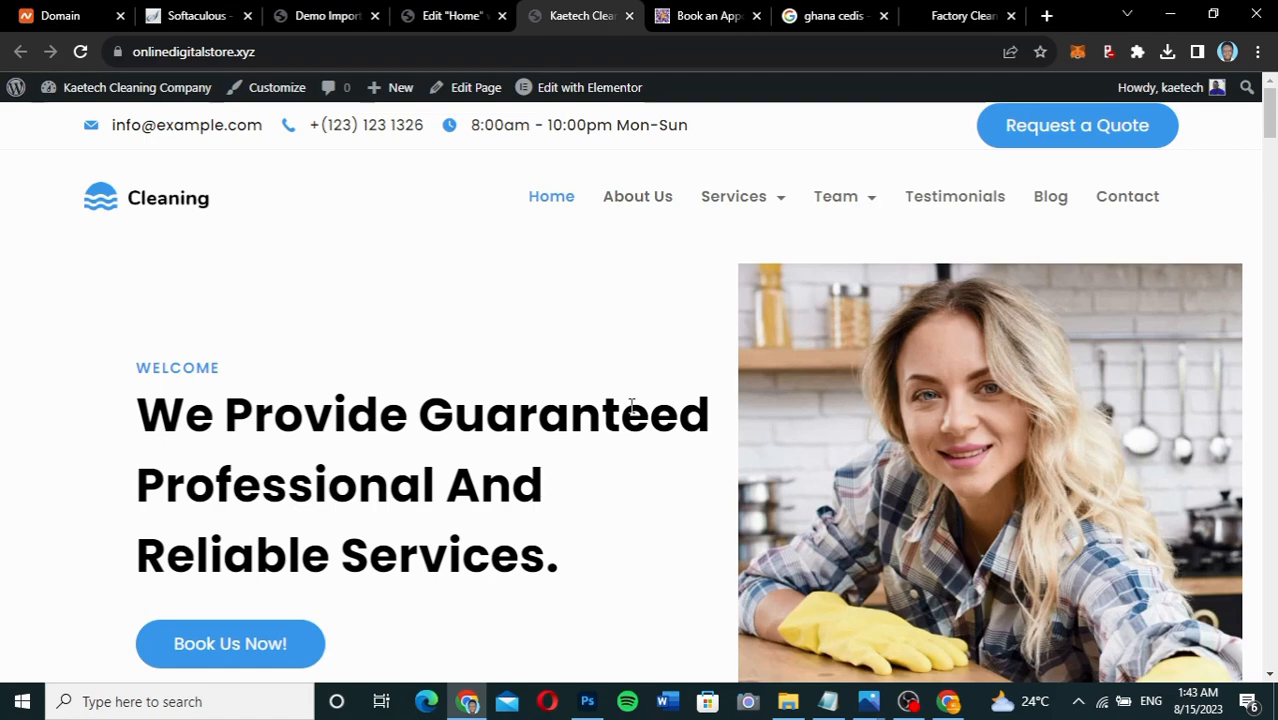
pyautogui.scroll(-3, 630, 408)
pyautogui.scroll(-8, 630, 413)
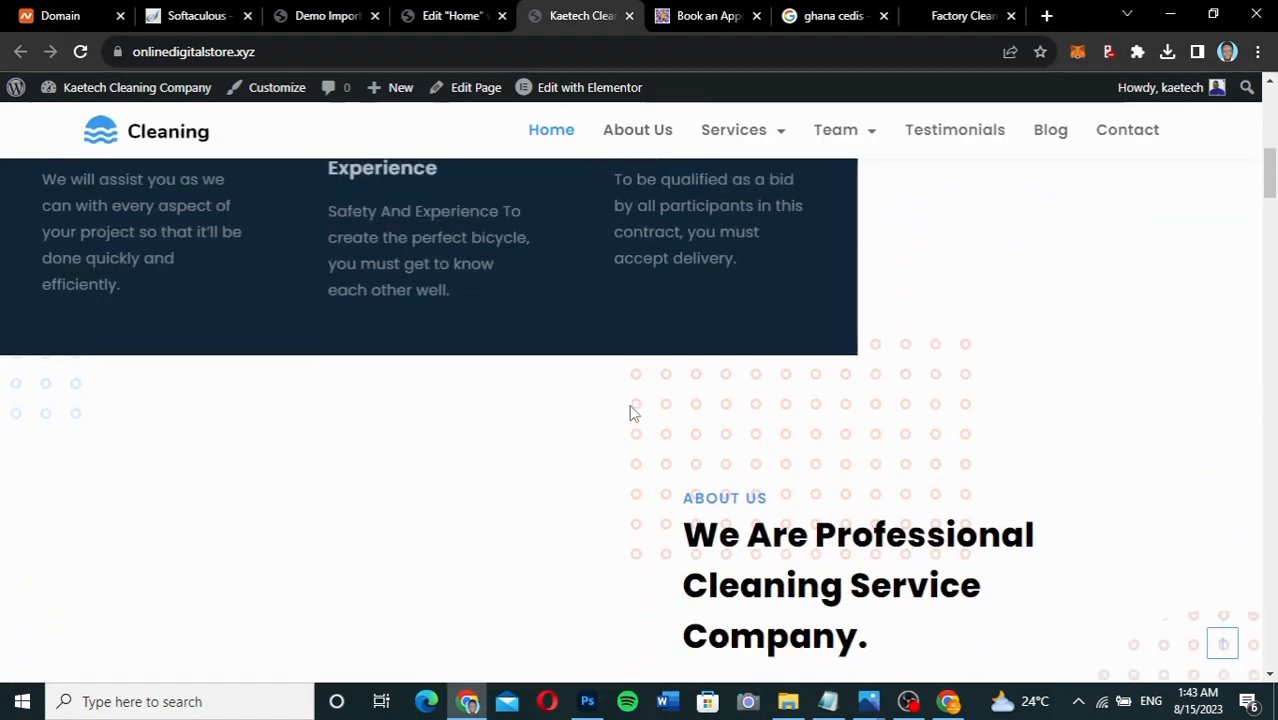
pyautogui.scroll(4, 630, 413)
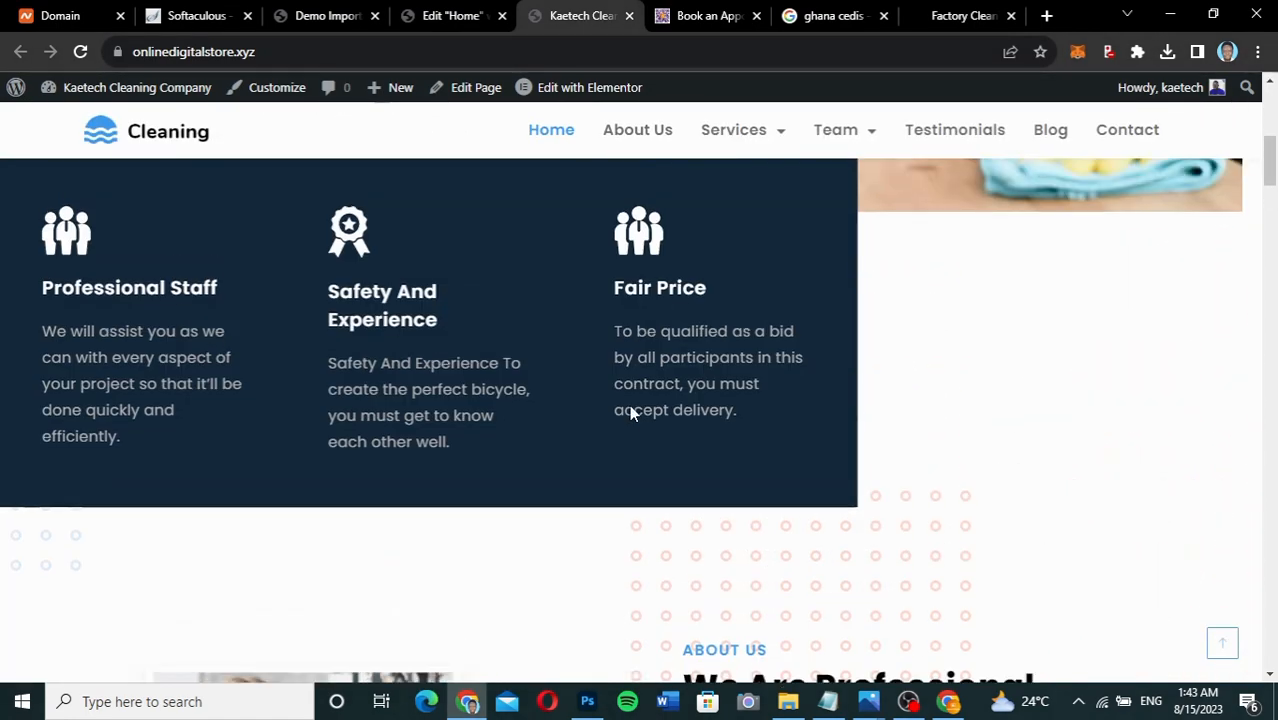
pyautogui.scroll(3, 280, 379)
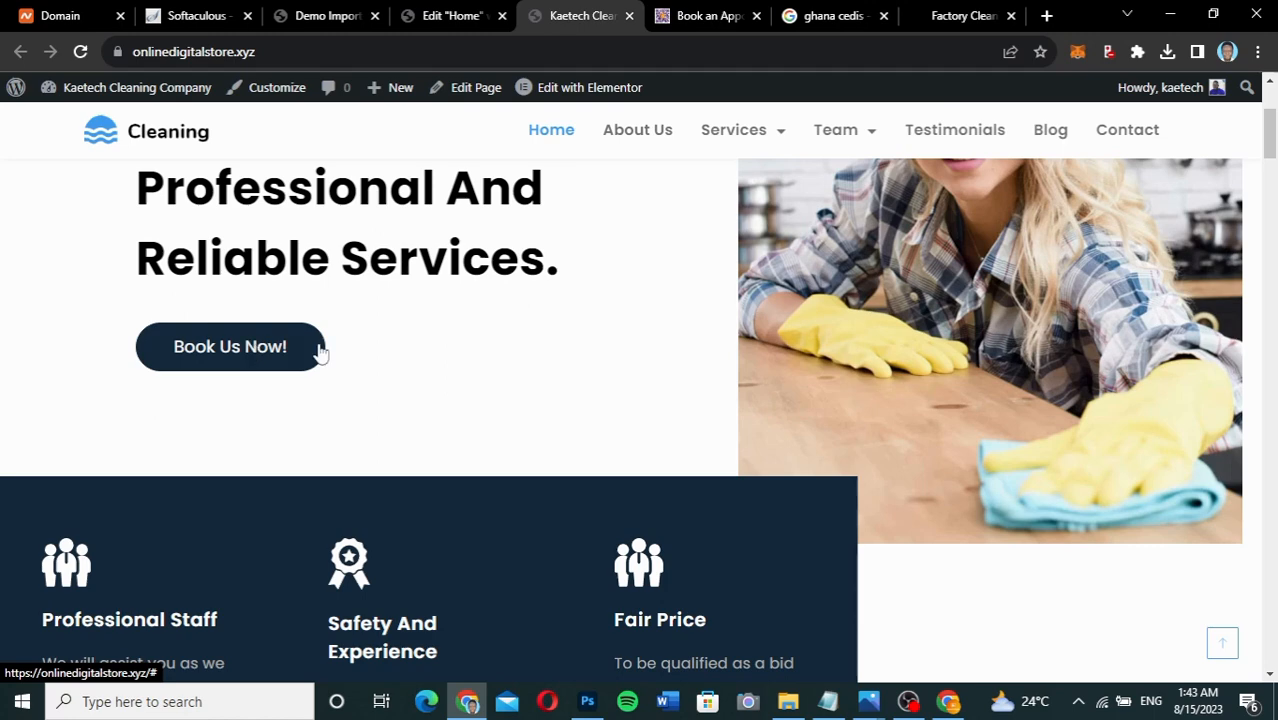
pyautogui.scroll(-1, 533, 396)
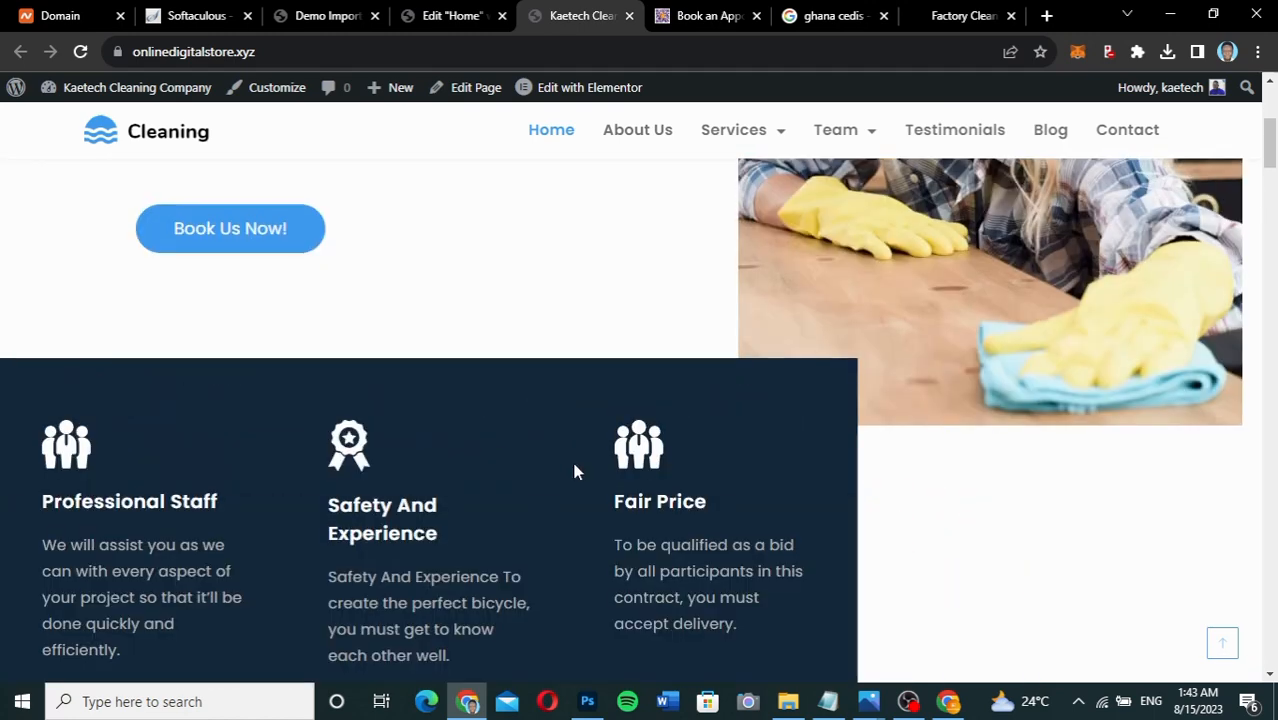
pyautogui.scroll(-5, 574, 471)
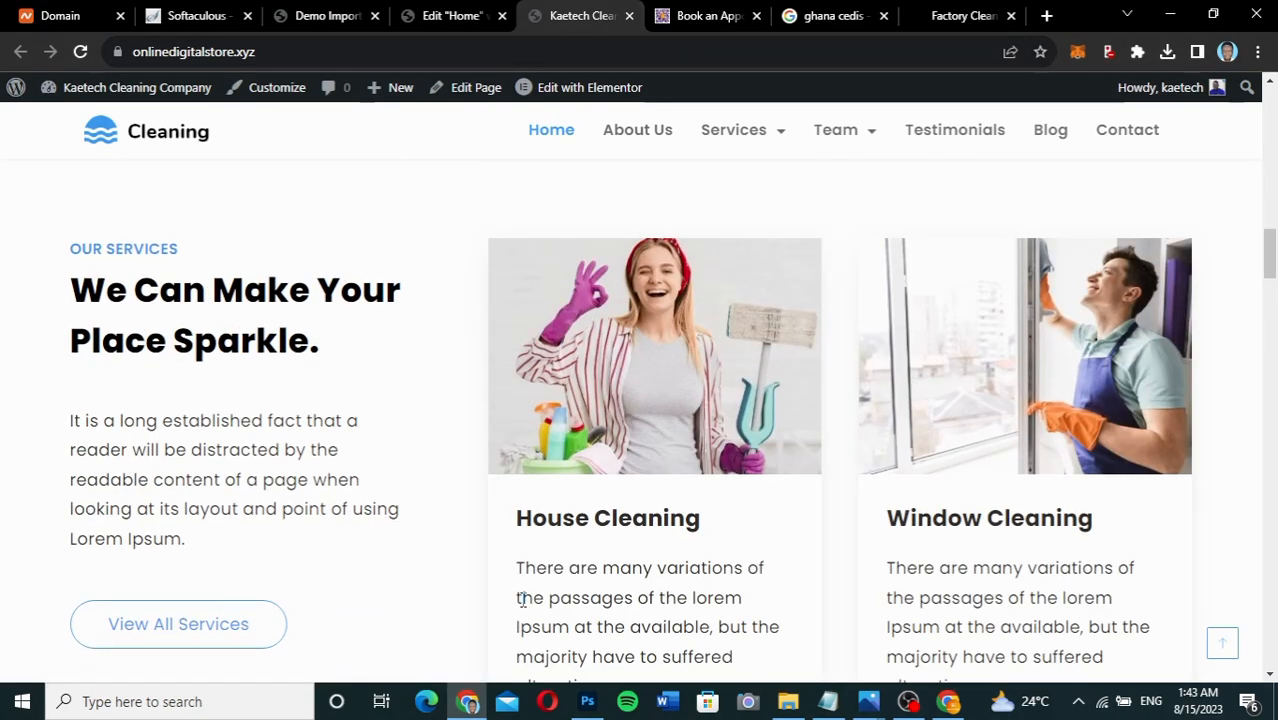
pyautogui.scroll(-10, 520, 598)
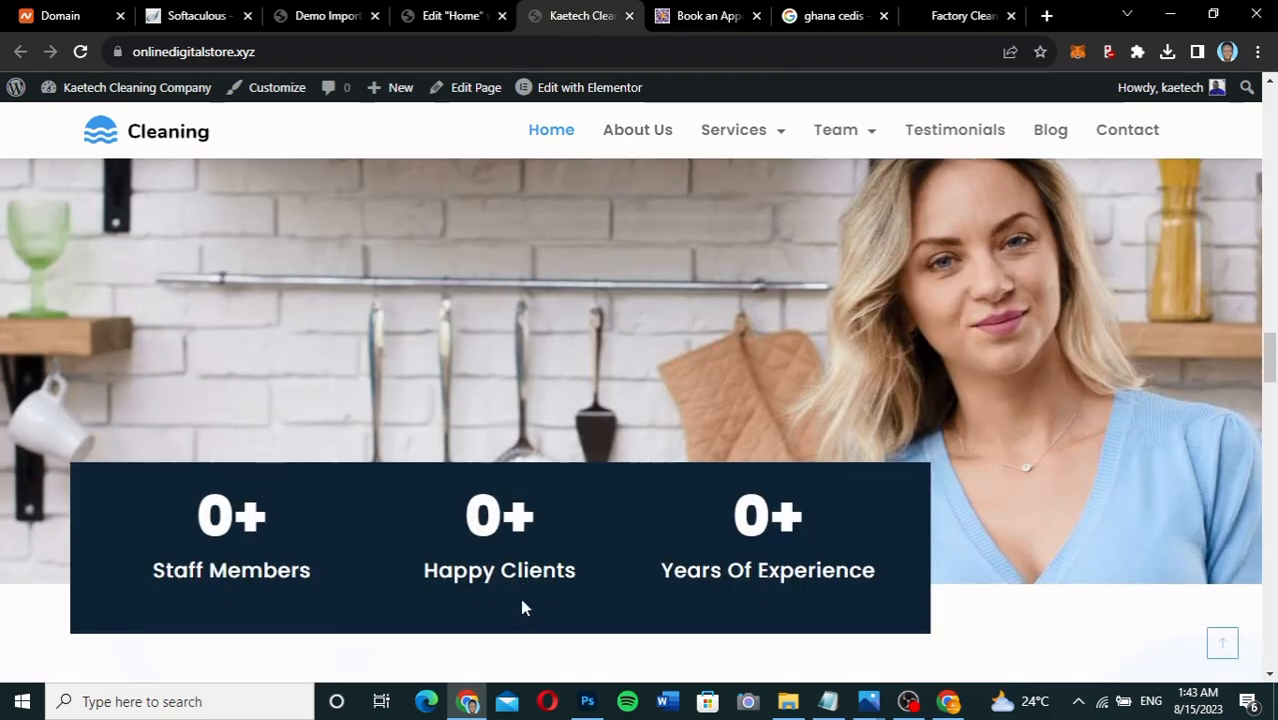
pyautogui.scroll(-5, 522, 600)
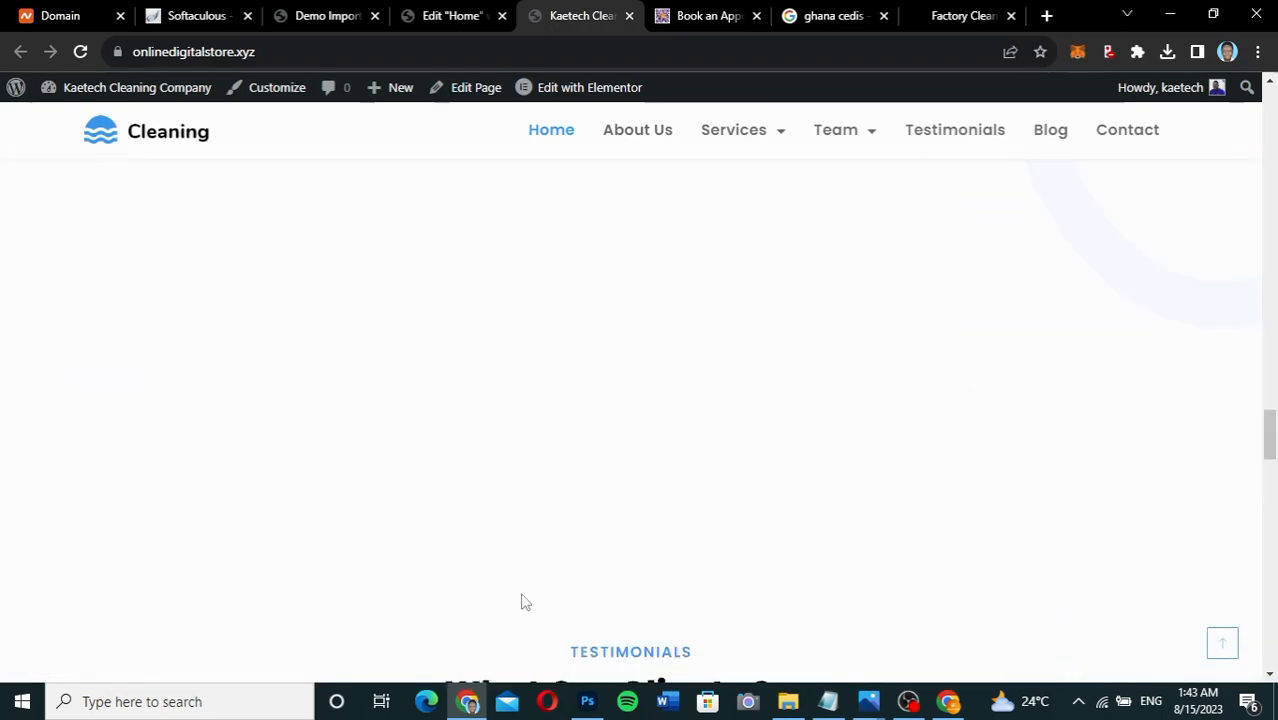
pyautogui.scroll(-10, 522, 600)
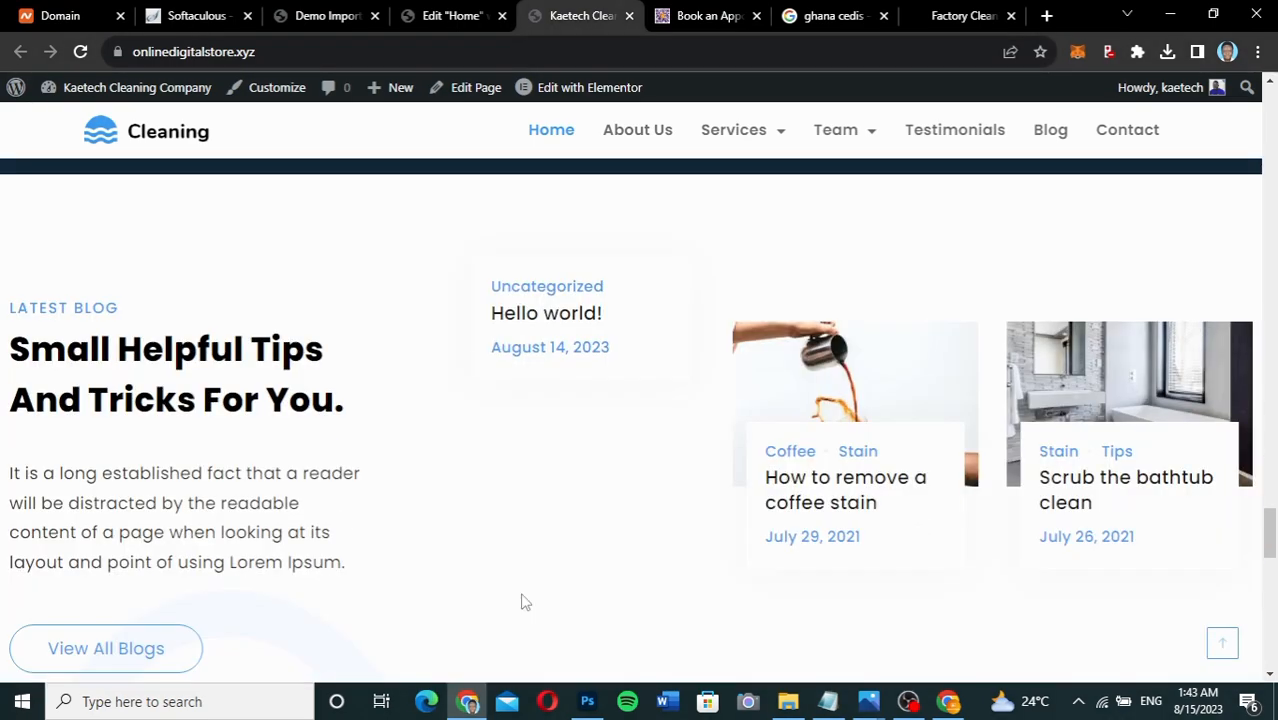
pyautogui.scroll(-6, 520, 600)
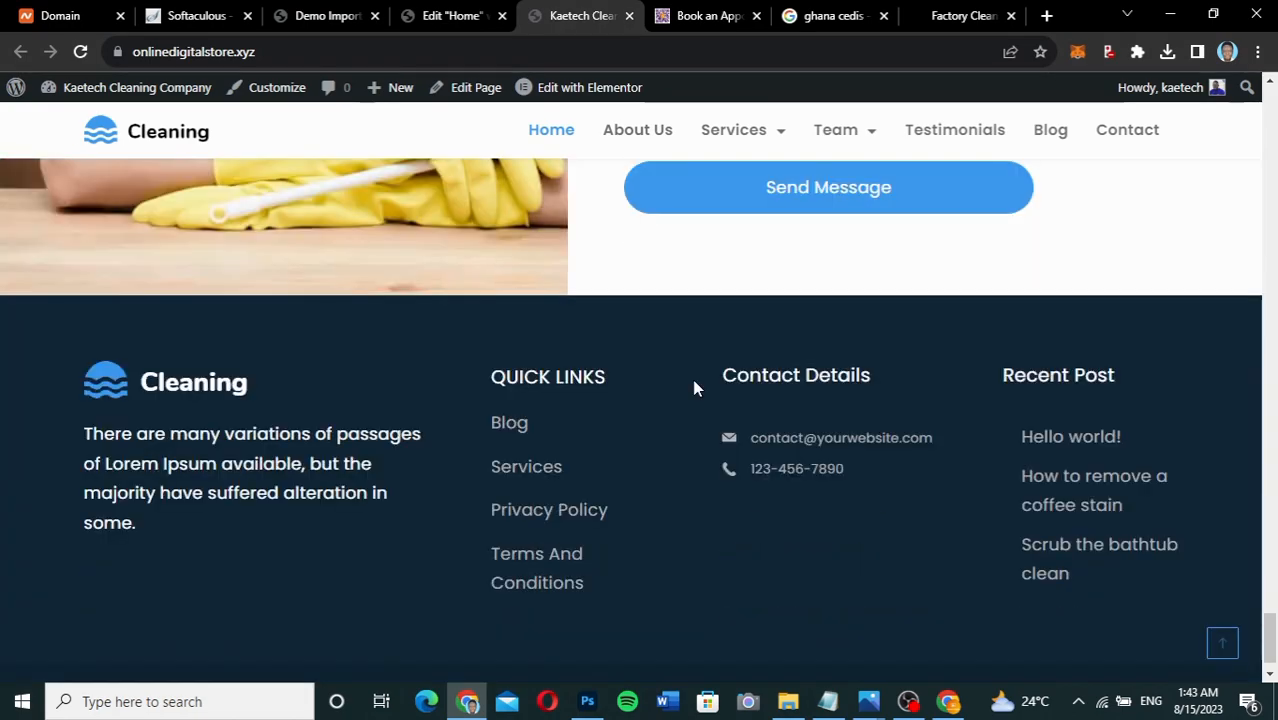
pyautogui.scroll(6, 695, 385)
pyautogui.scroll(20, 697, 388)
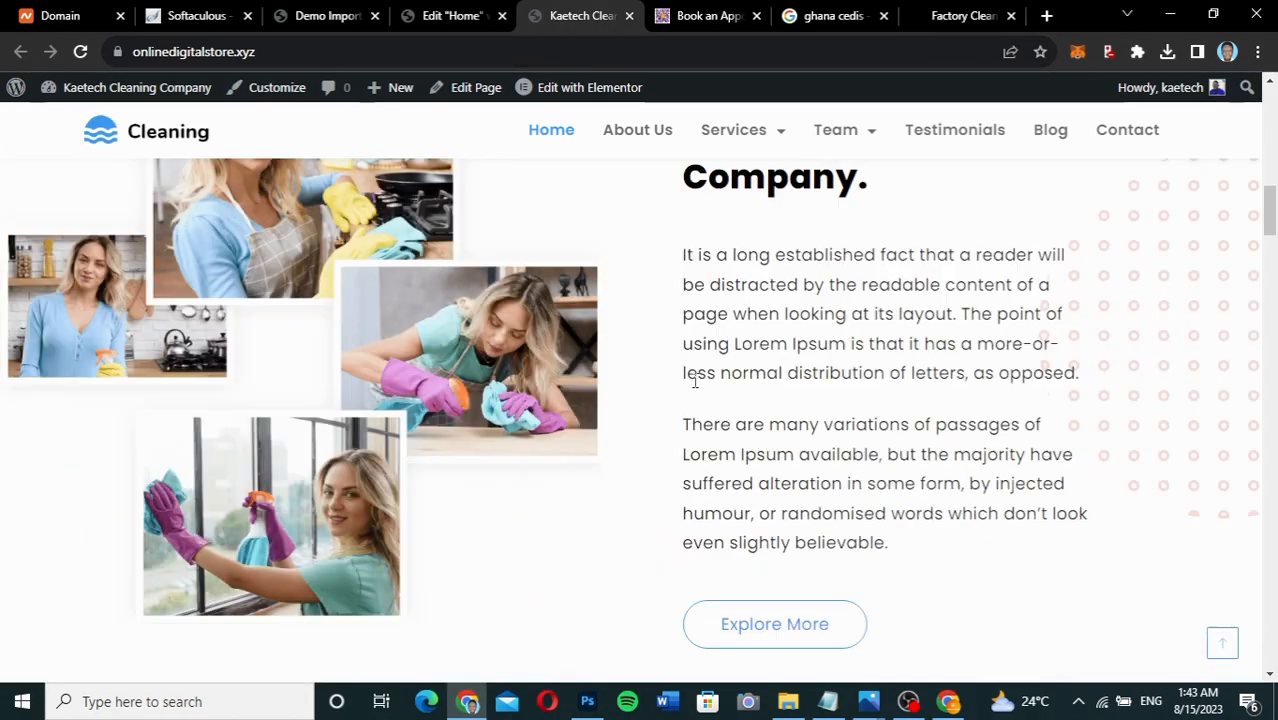
pyautogui.scroll(1, 697, 385)
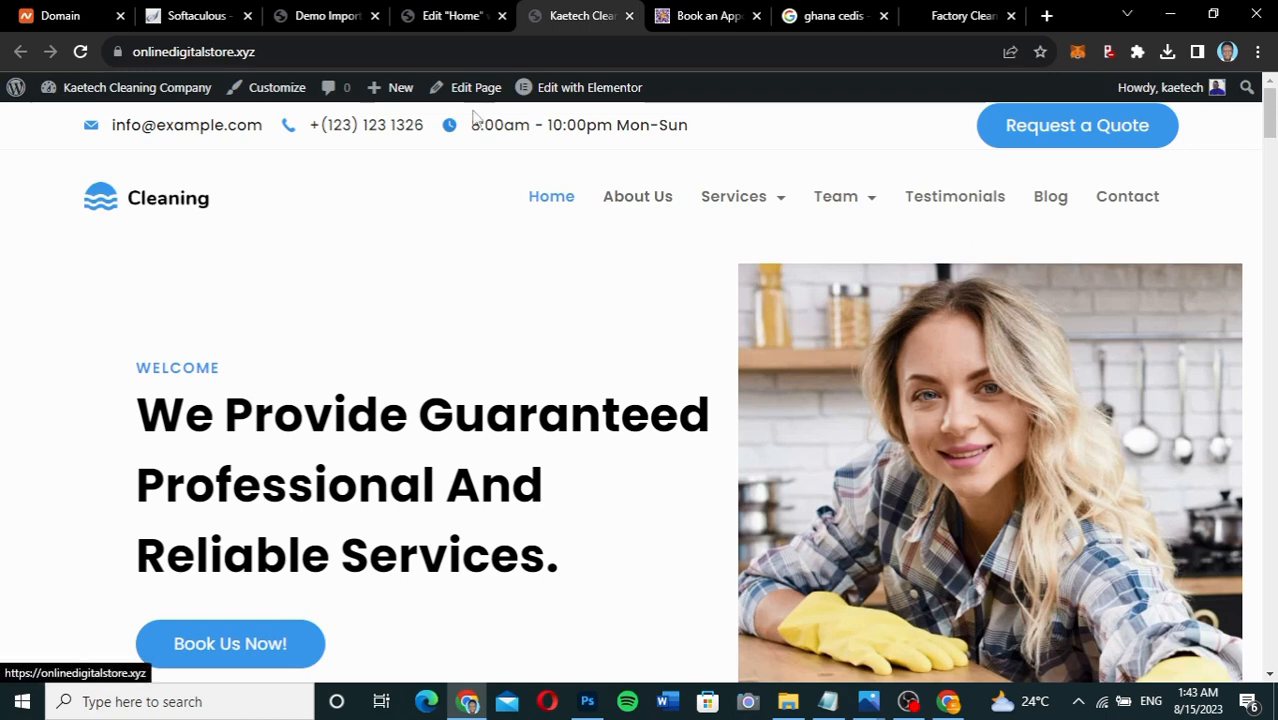
# Close the Softaculous and Domain browser tabs.
pyautogui.click(330, 16)
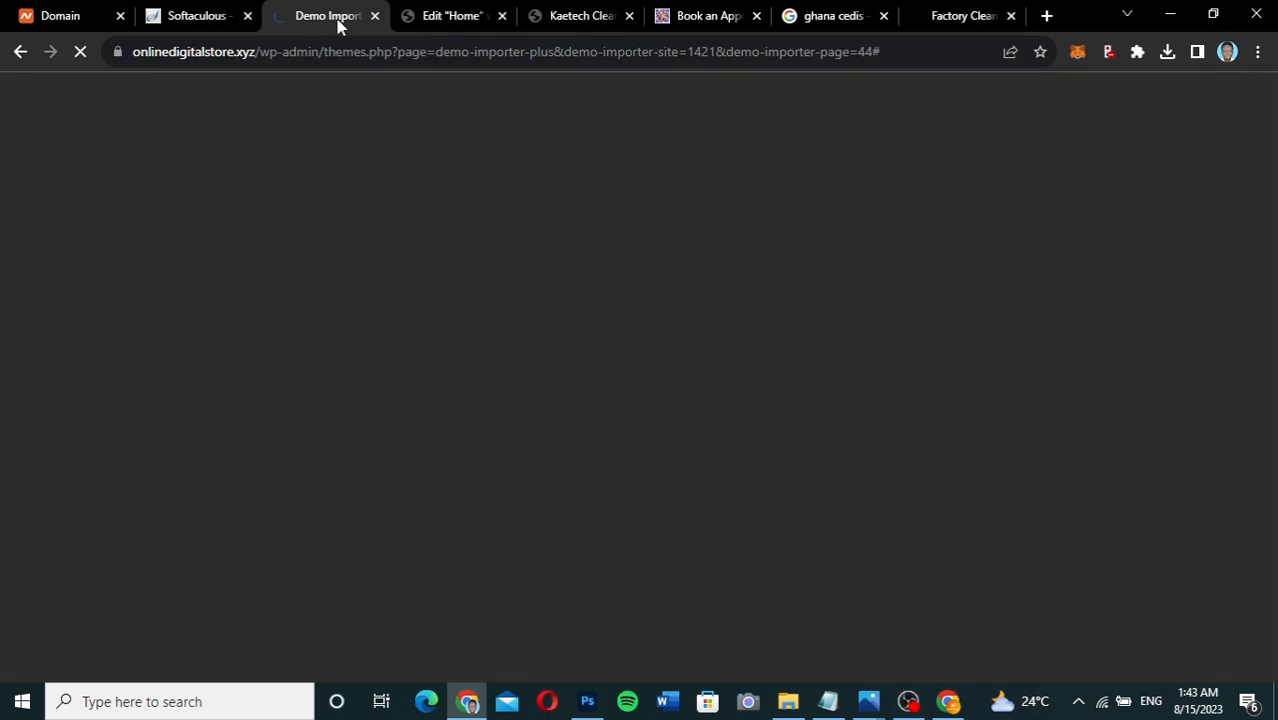
pyautogui.click(247, 16)
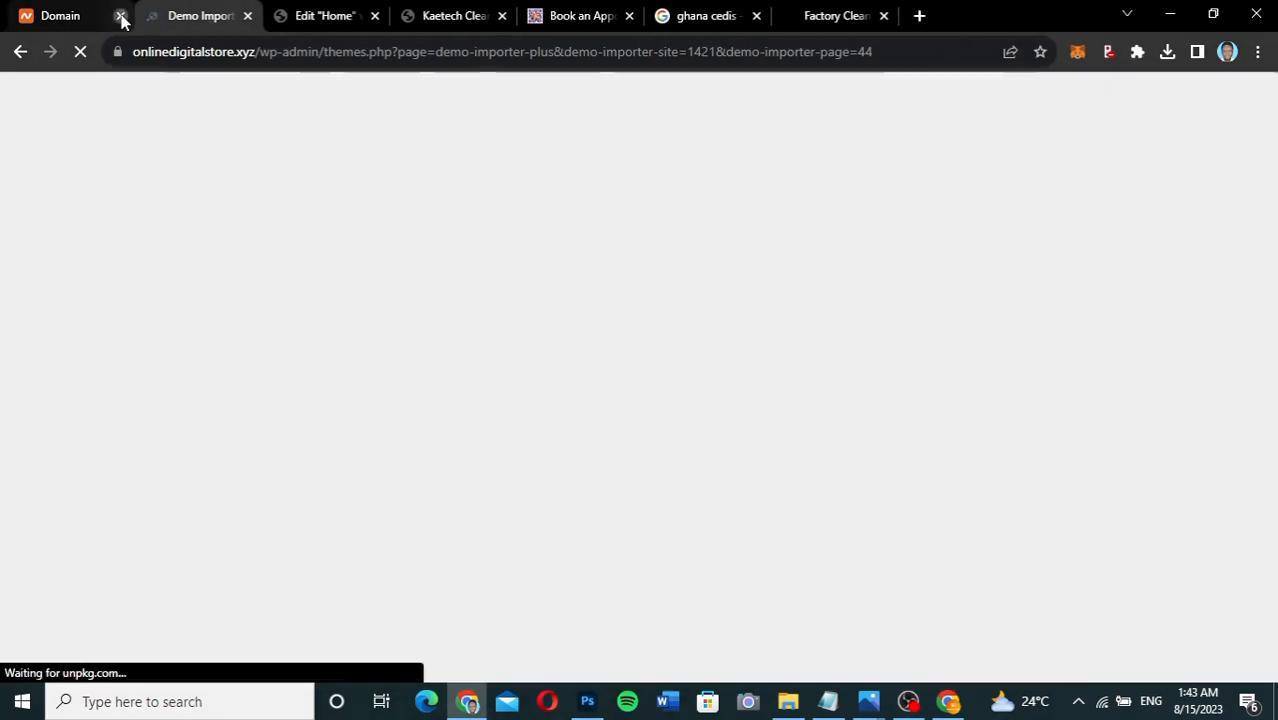
pyautogui.click(121, 17)
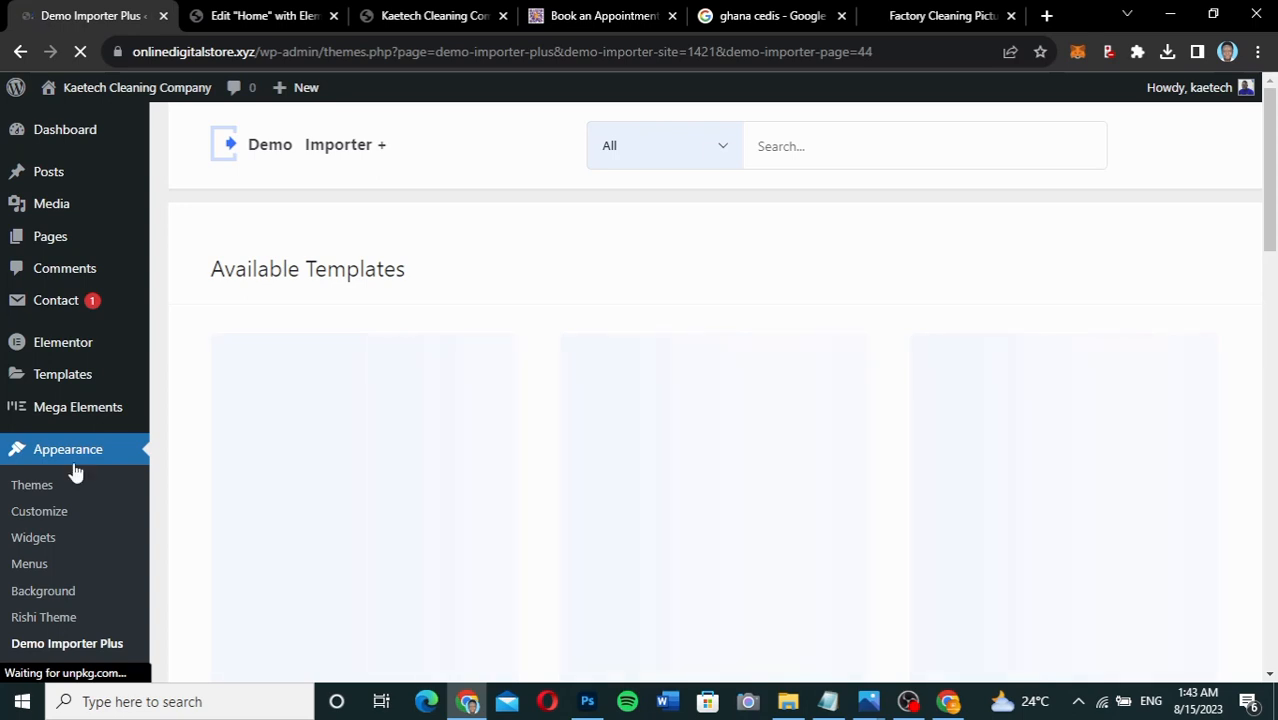
pyautogui.scroll(-2, 63, 410)
pyautogui.scroll(-2, 63, 414)
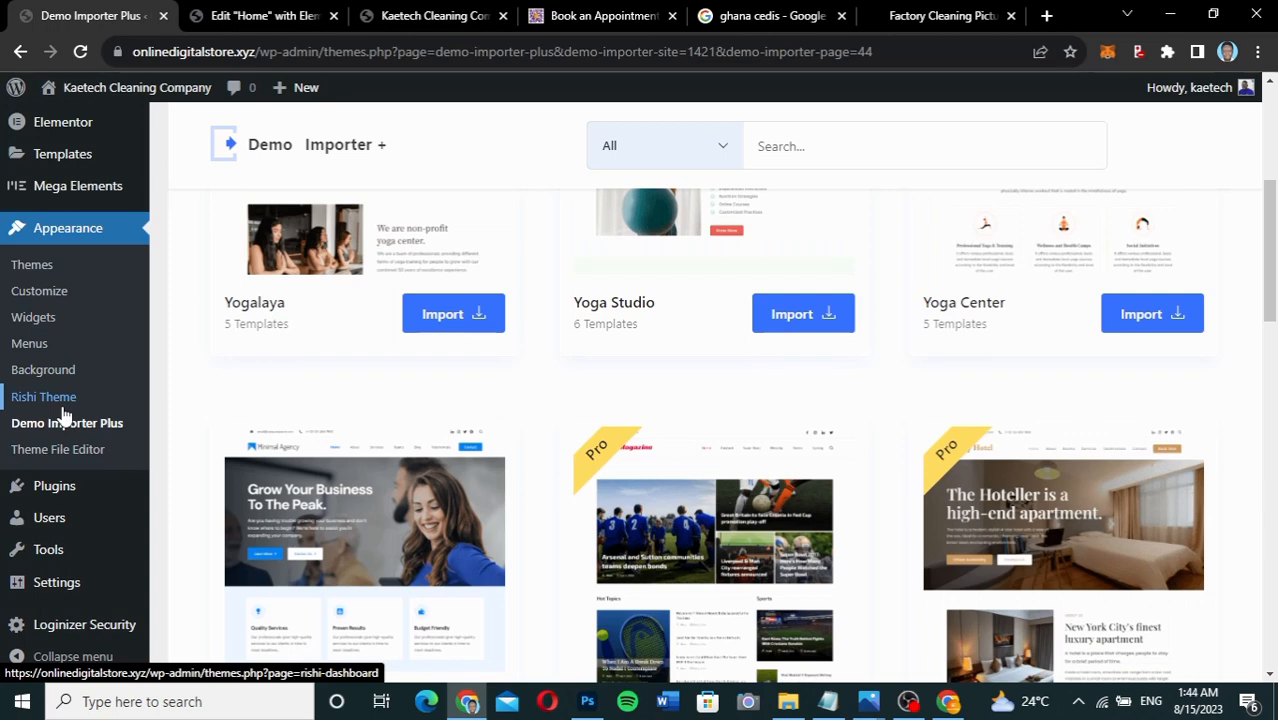
# Review the live homepage down to its footer, then return to Demo Importer Plus.
pyautogui.click(414, 15)
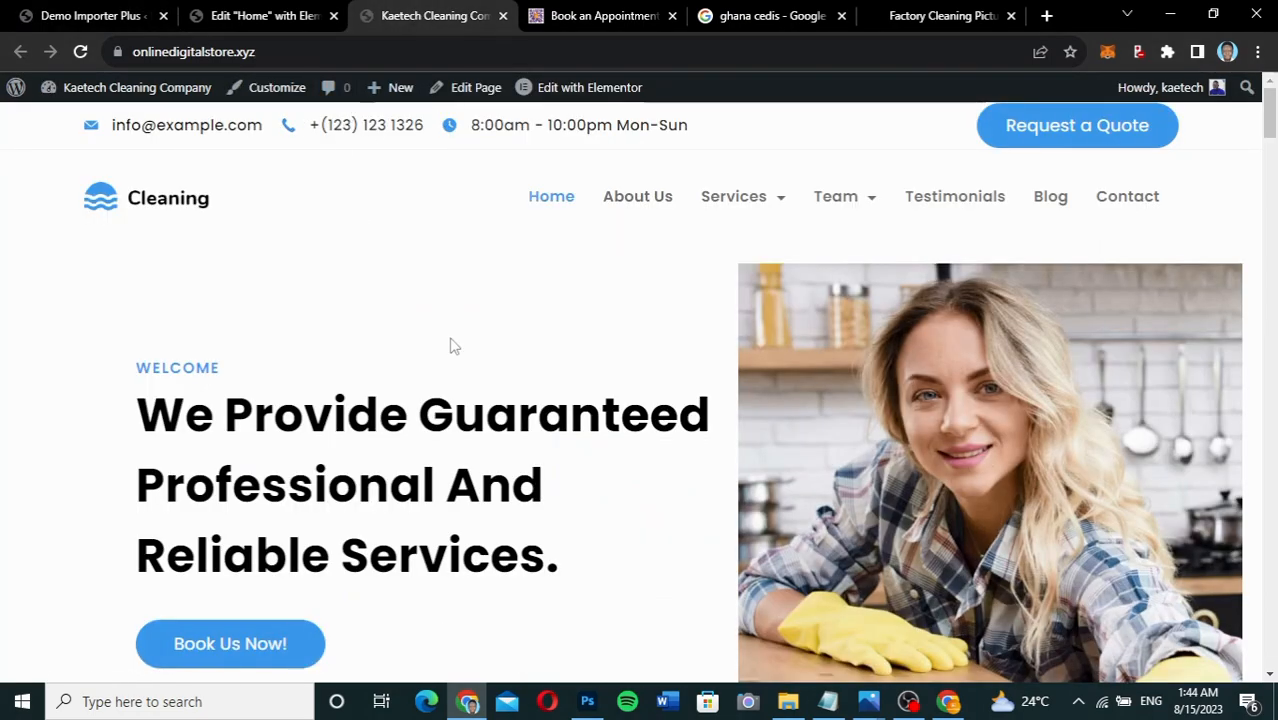
pyautogui.scroll(-10, 450, 346)
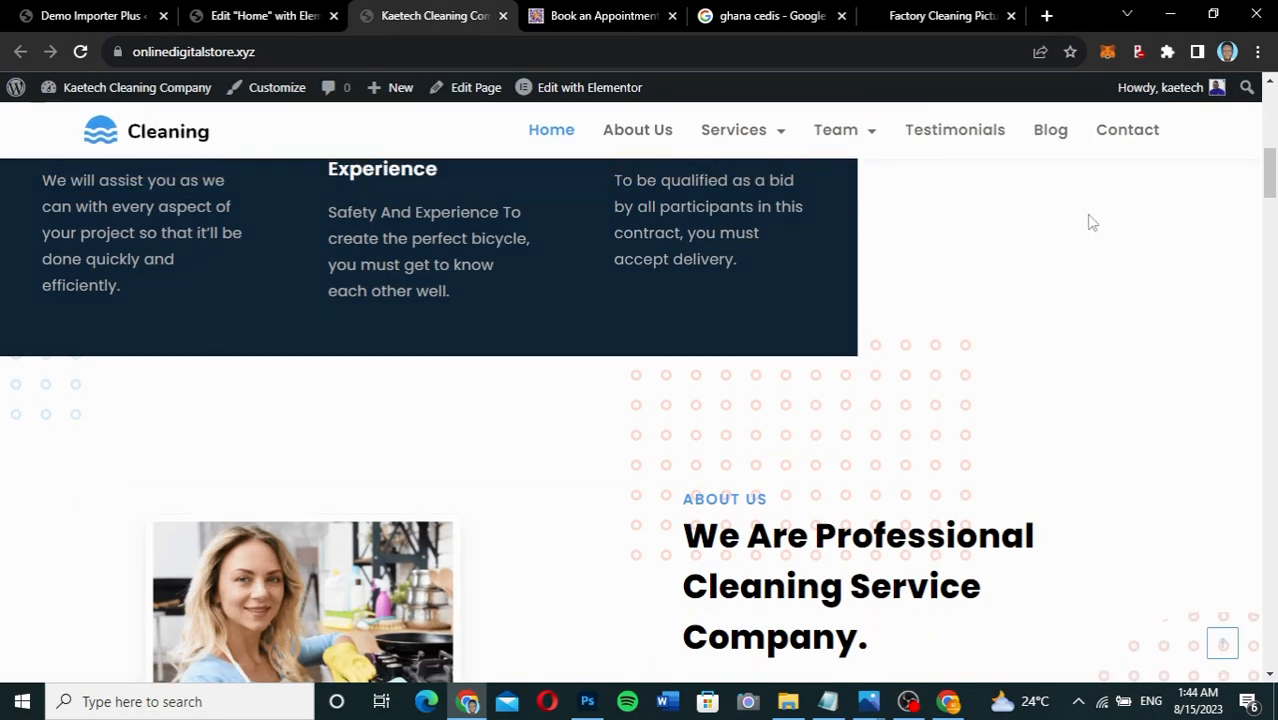
pyautogui.moveTo(1272, 185); pyautogui.dragTo(1270, 625)
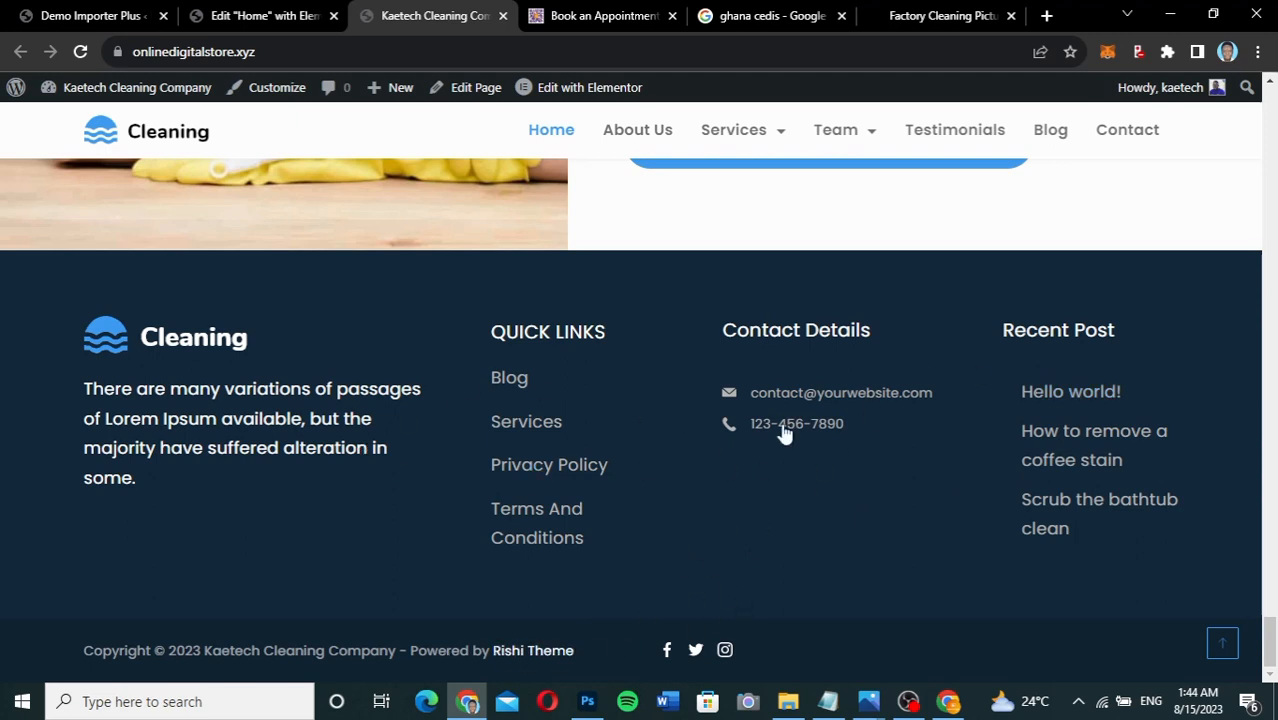
pyautogui.click(1222, 643)
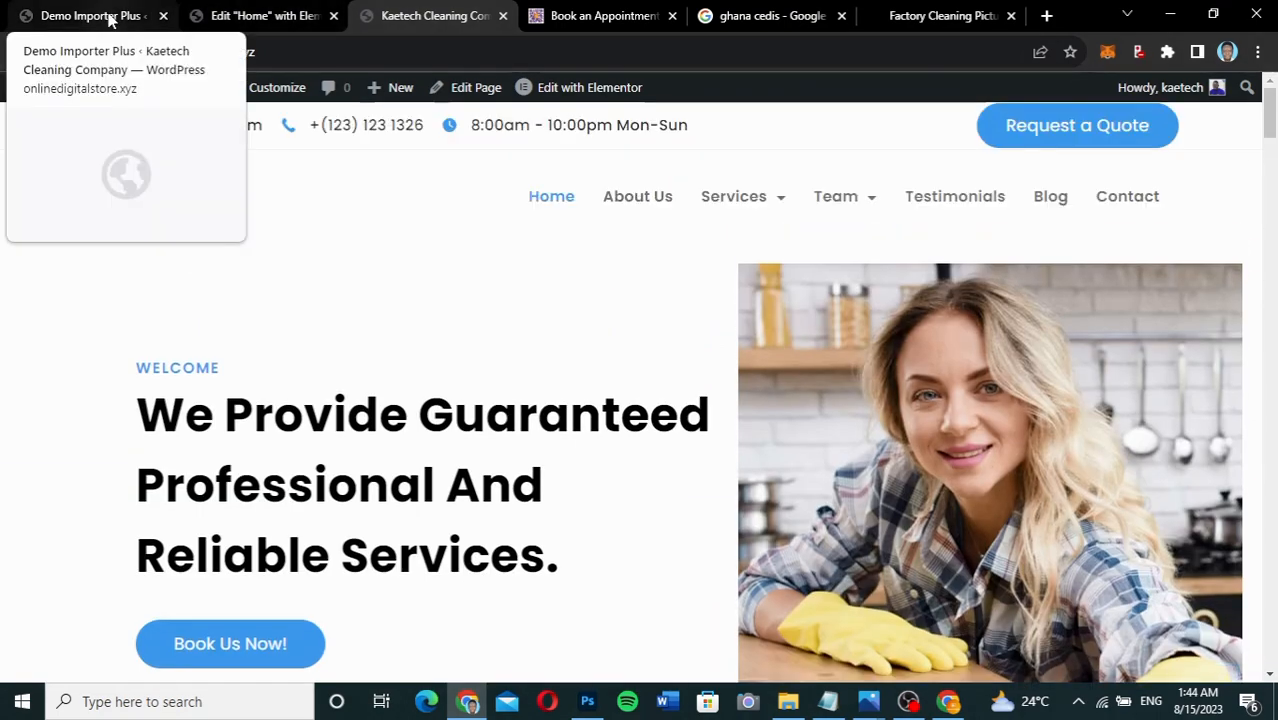
pyautogui.click(110, 20)
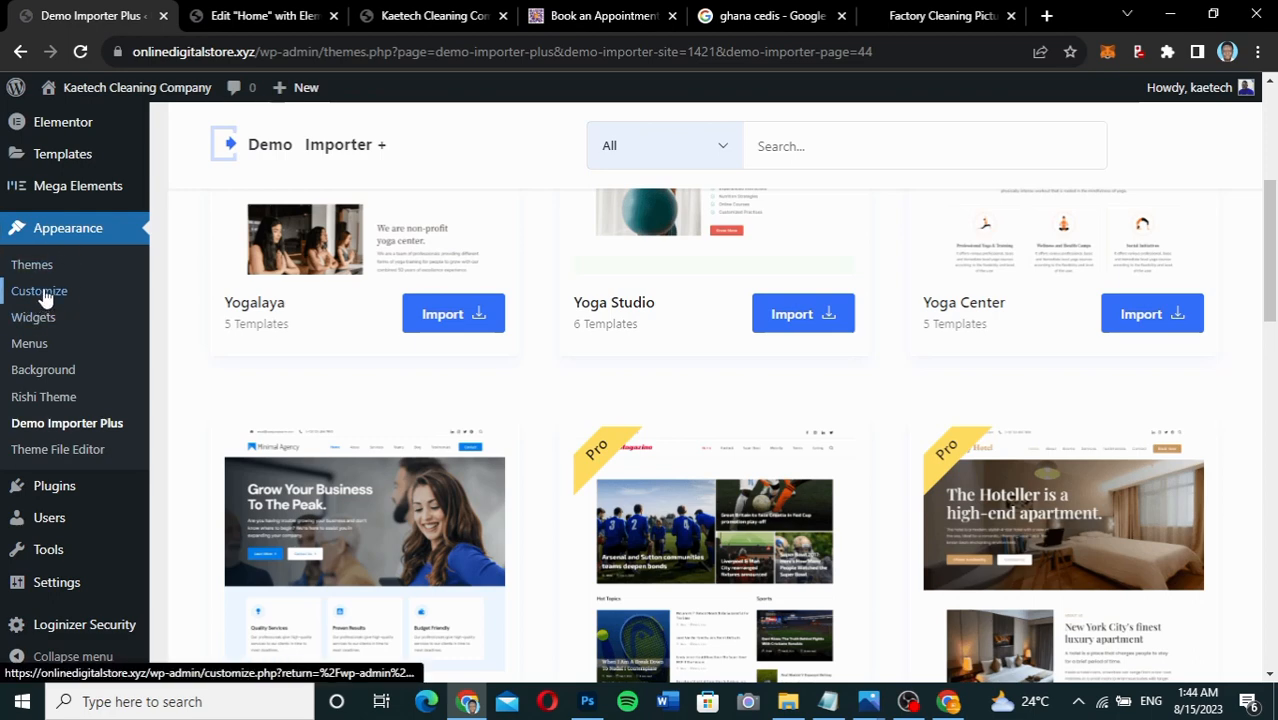
pyautogui.rightClick(44, 297)
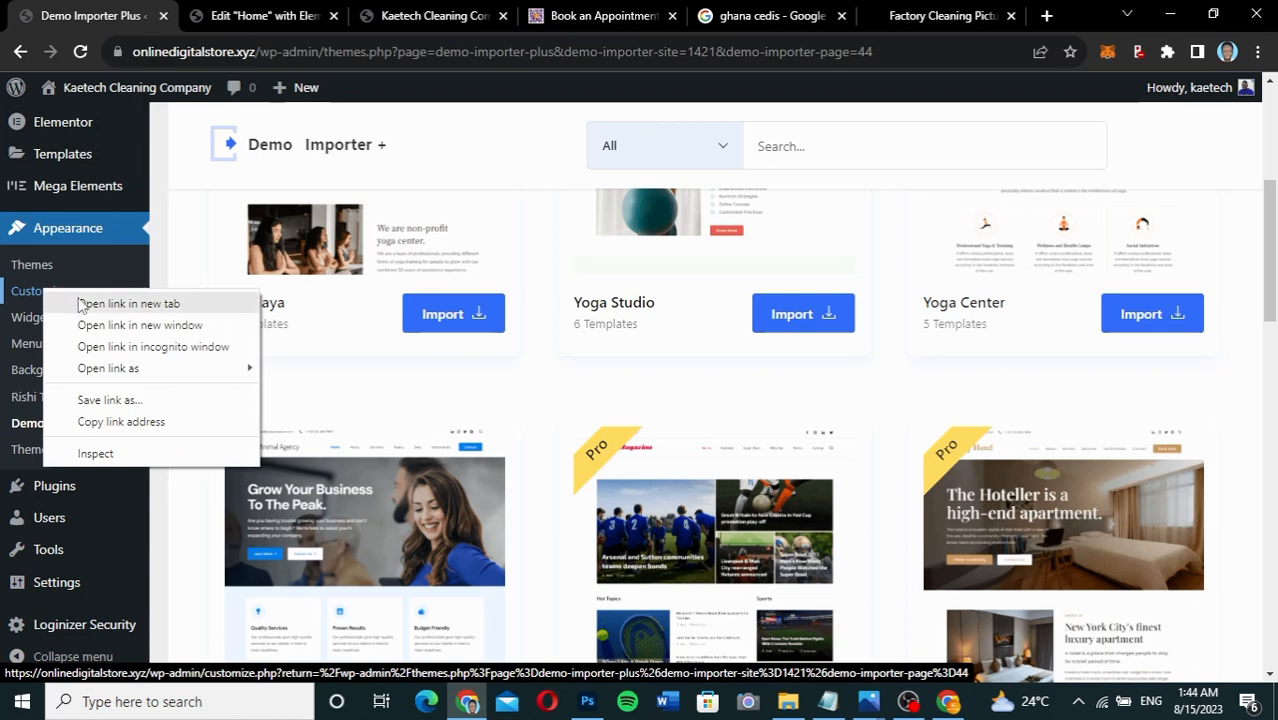
# Open the Cleaning site's Customizer in a new tab and go to General Options > Layouts.
pyautogui.click(128, 301)
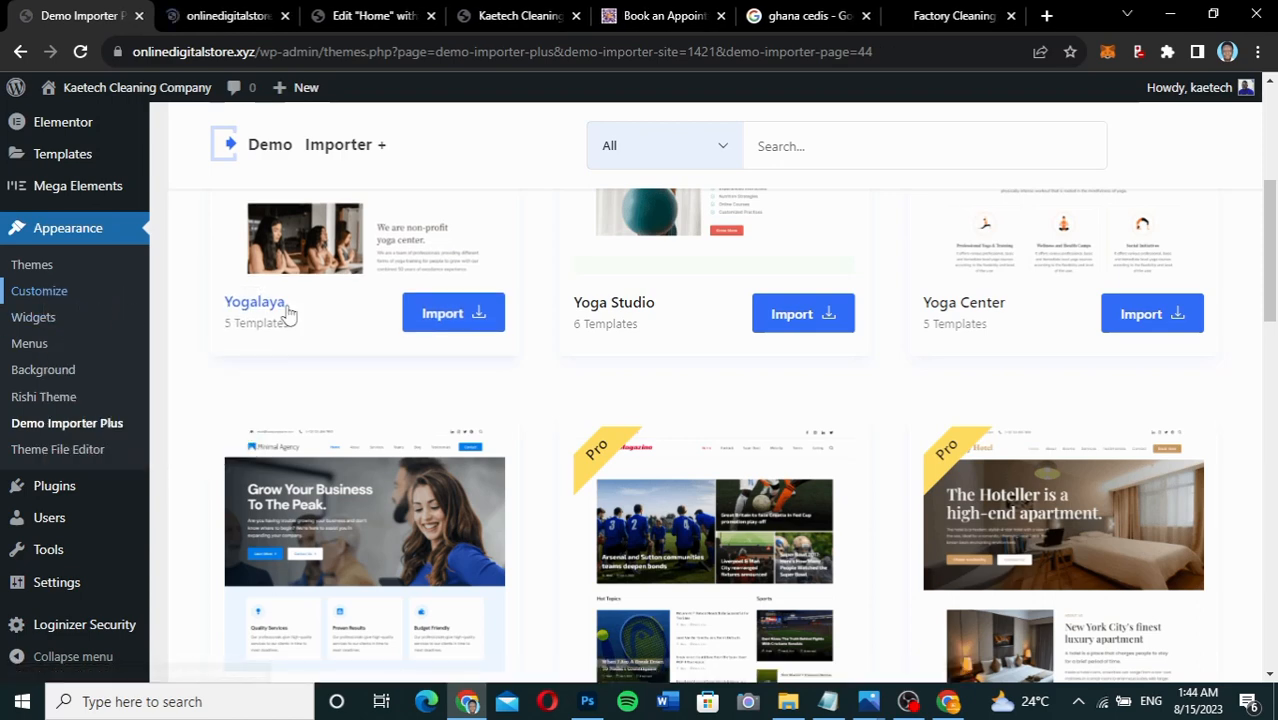
pyautogui.click(283, 311)
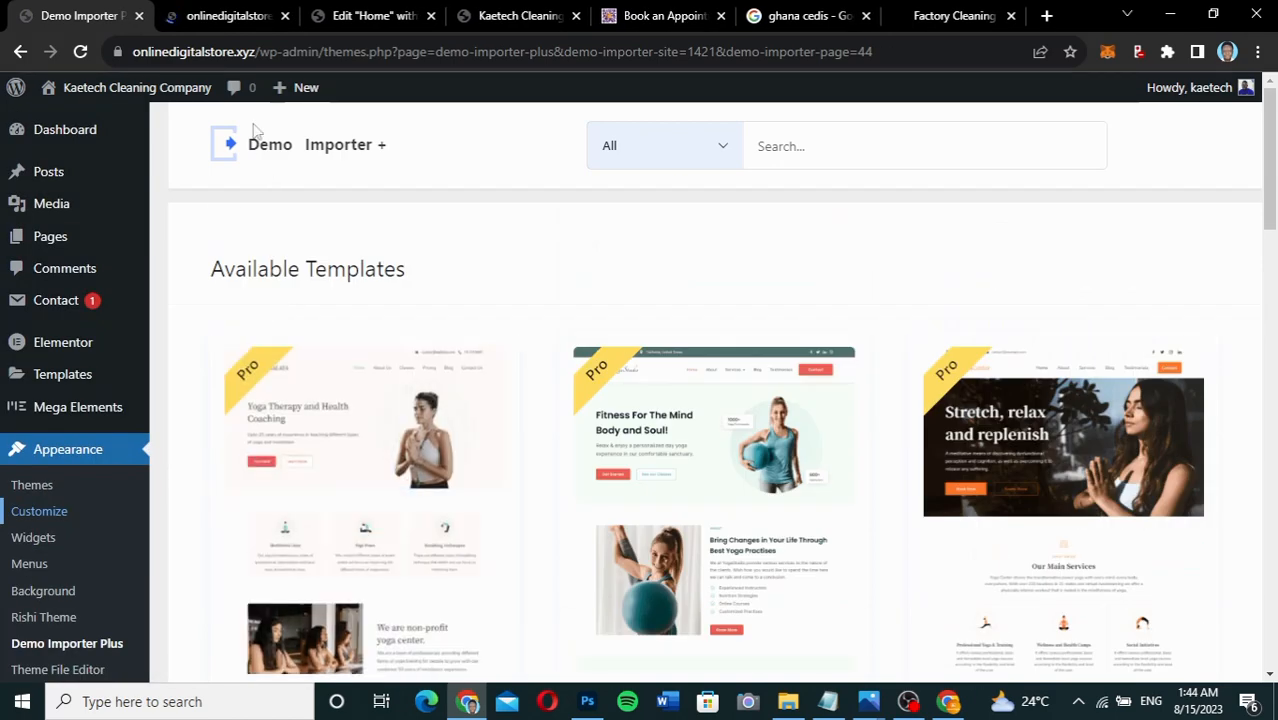
pyautogui.click(230, 16)
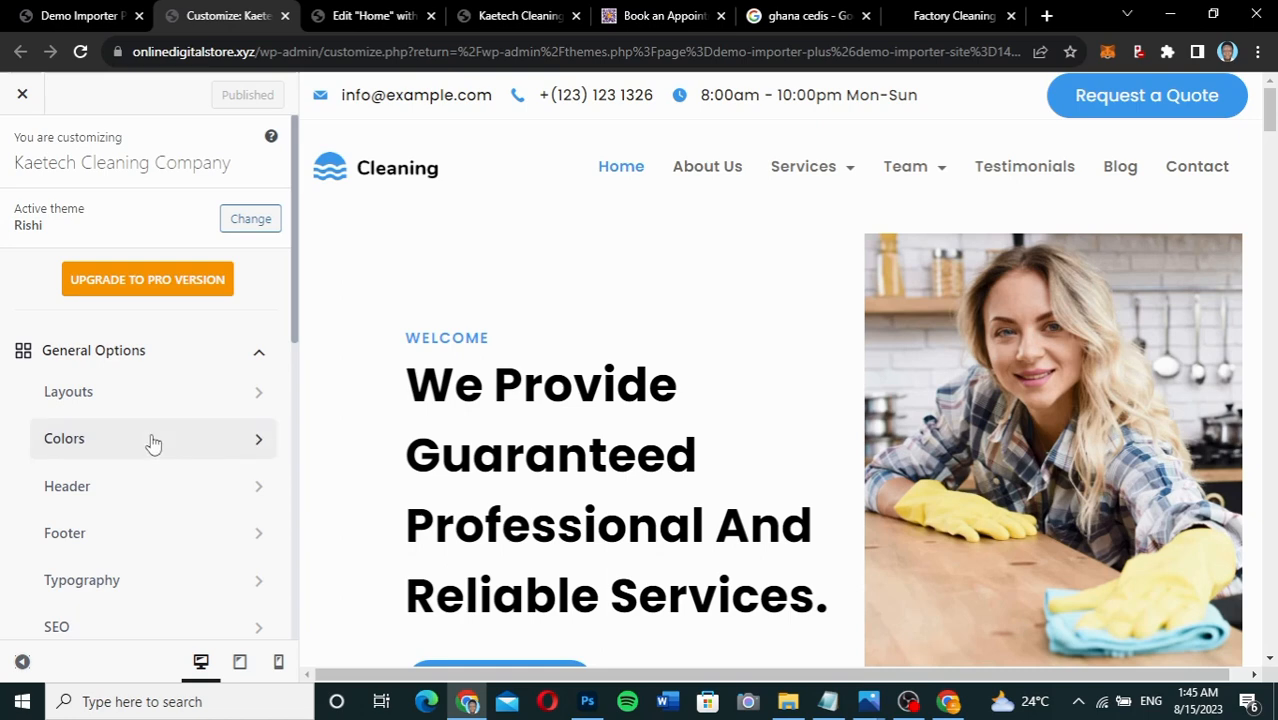
pyautogui.scroll(-2, 152, 442)
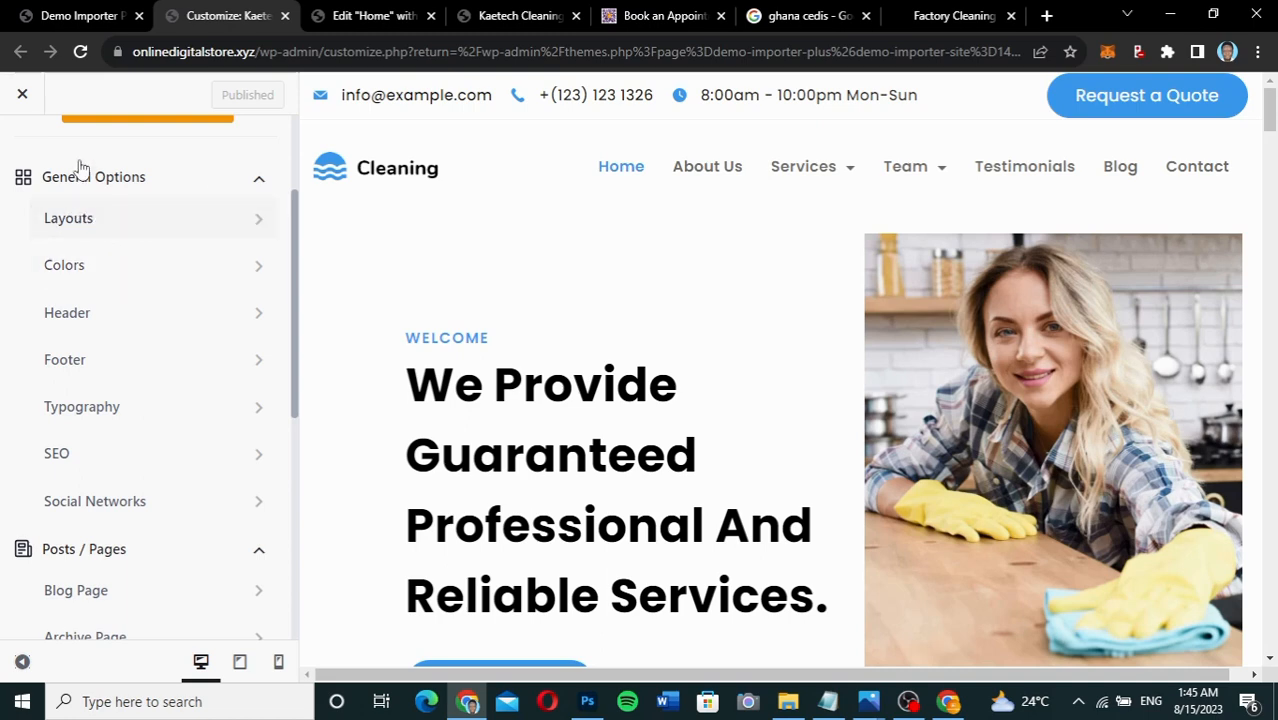
pyautogui.click(155, 219)
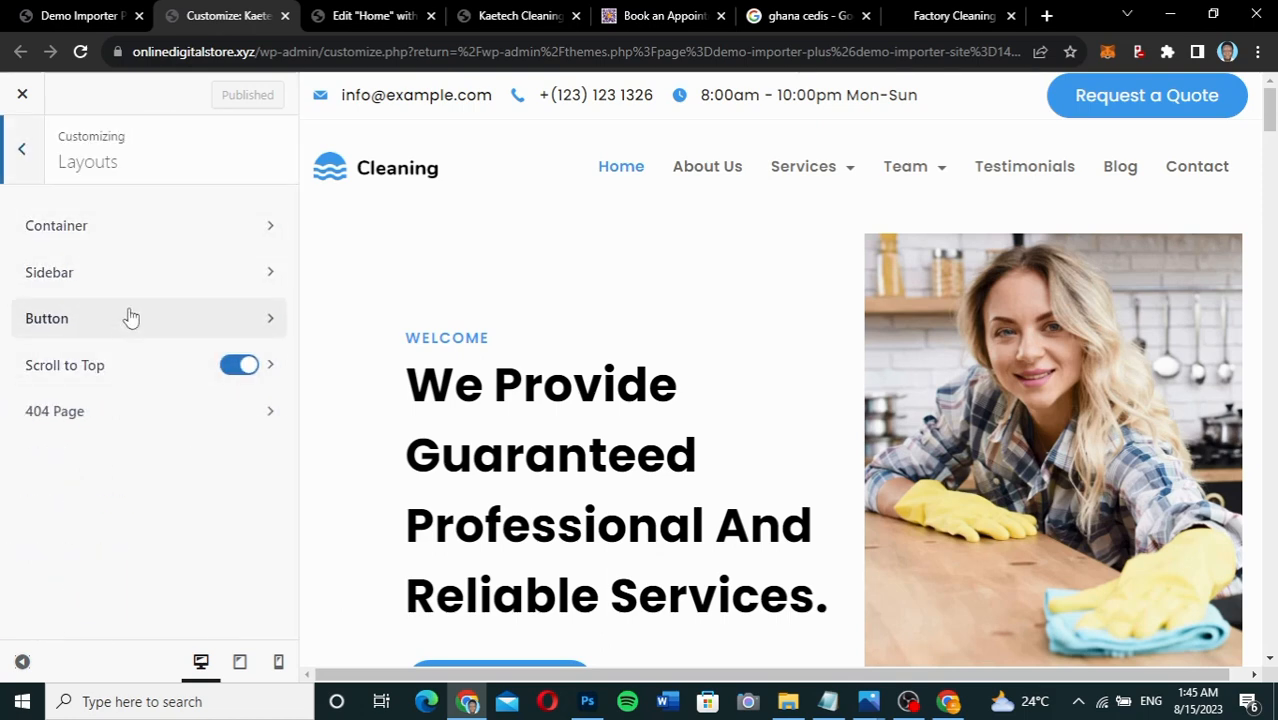
# Look over the Container layout settings, then return to the Layouts list.
pyautogui.click(157, 243)
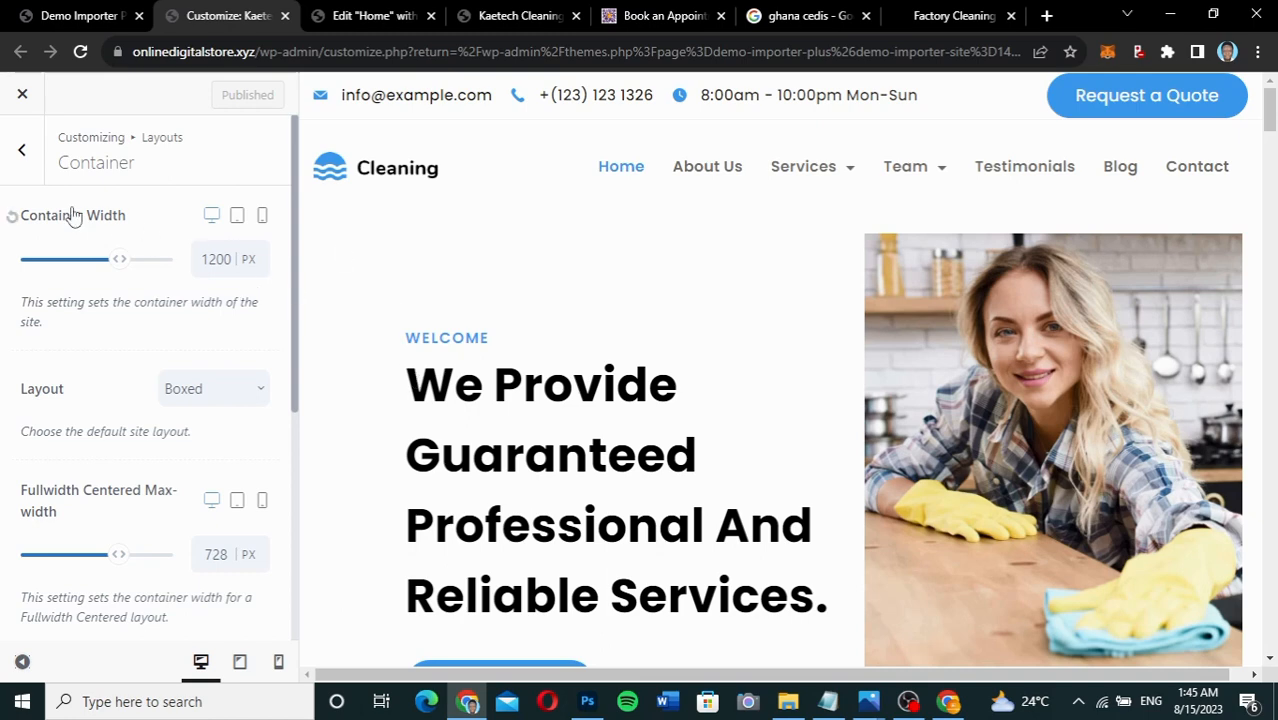
pyautogui.scroll(-3, 63, 400)
pyautogui.scroll(3, 63, 400)
pyautogui.click(23, 152)
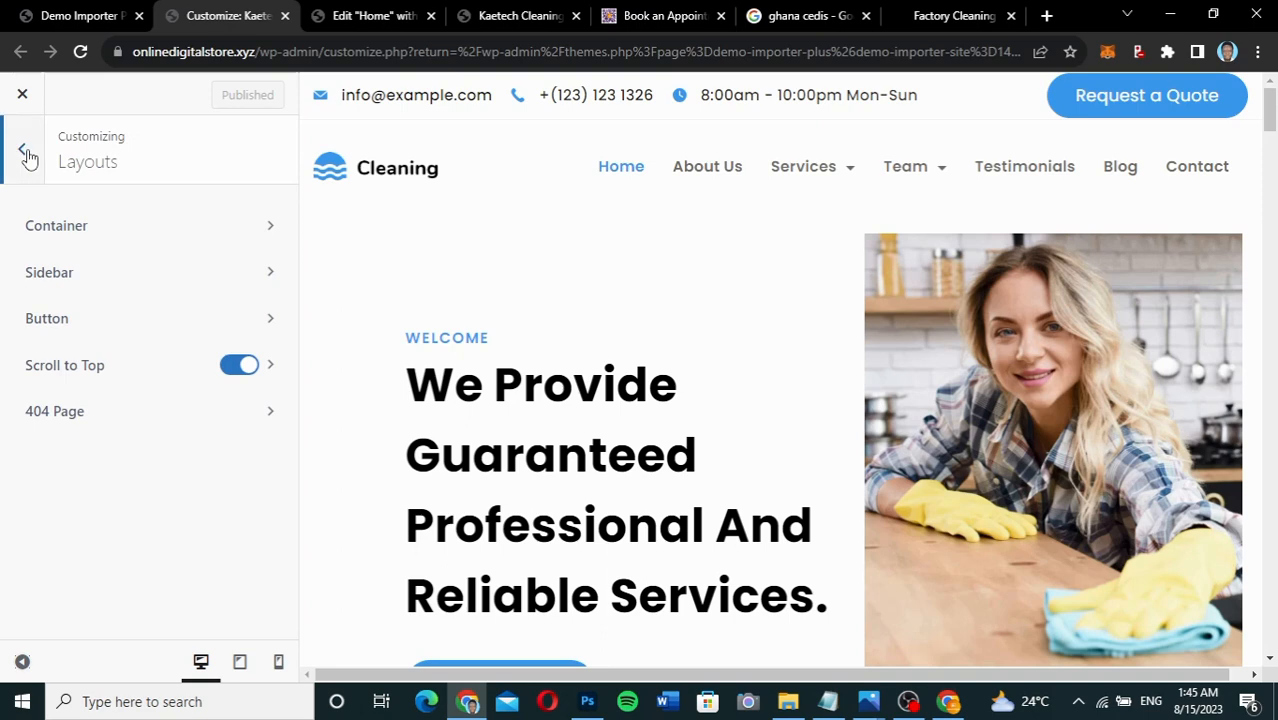
# Show the Button layout's Design tab with its text, background and border colours.
pyautogui.click(71, 317)
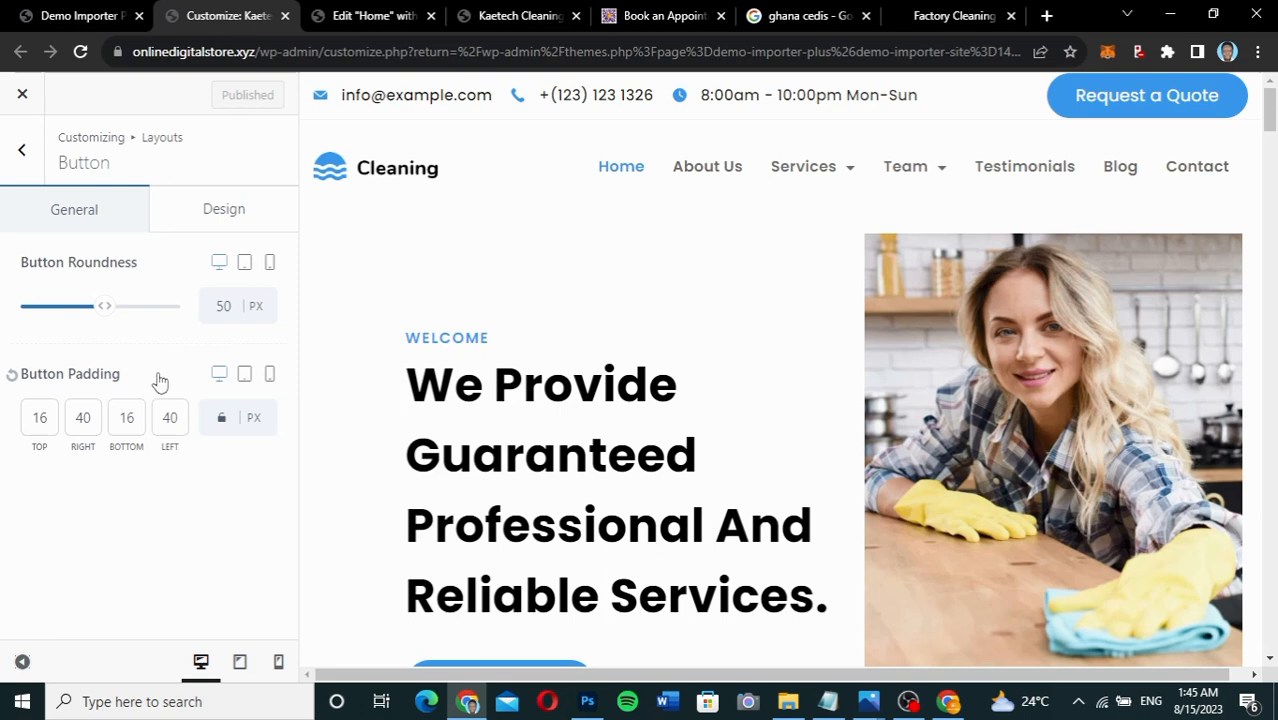
pyautogui.click(214, 215)
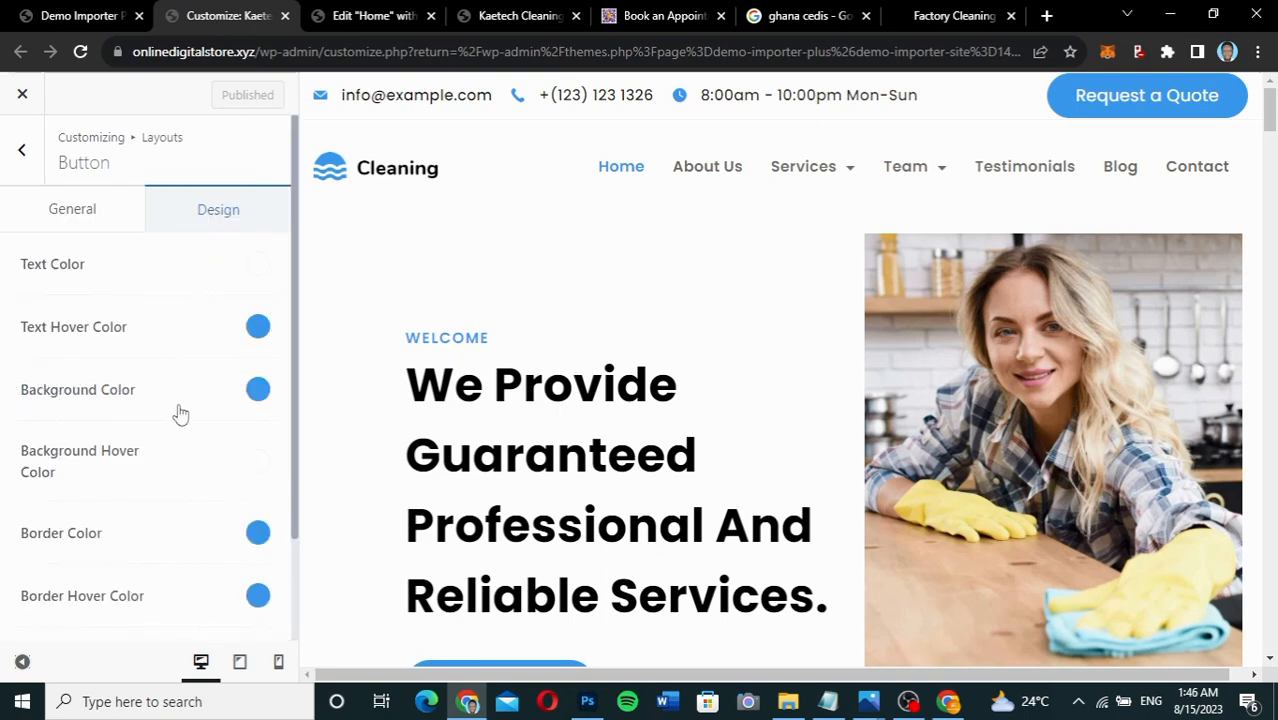
pyautogui.scroll(-1, 177, 414)
pyautogui.scroll(1, 177, 414)
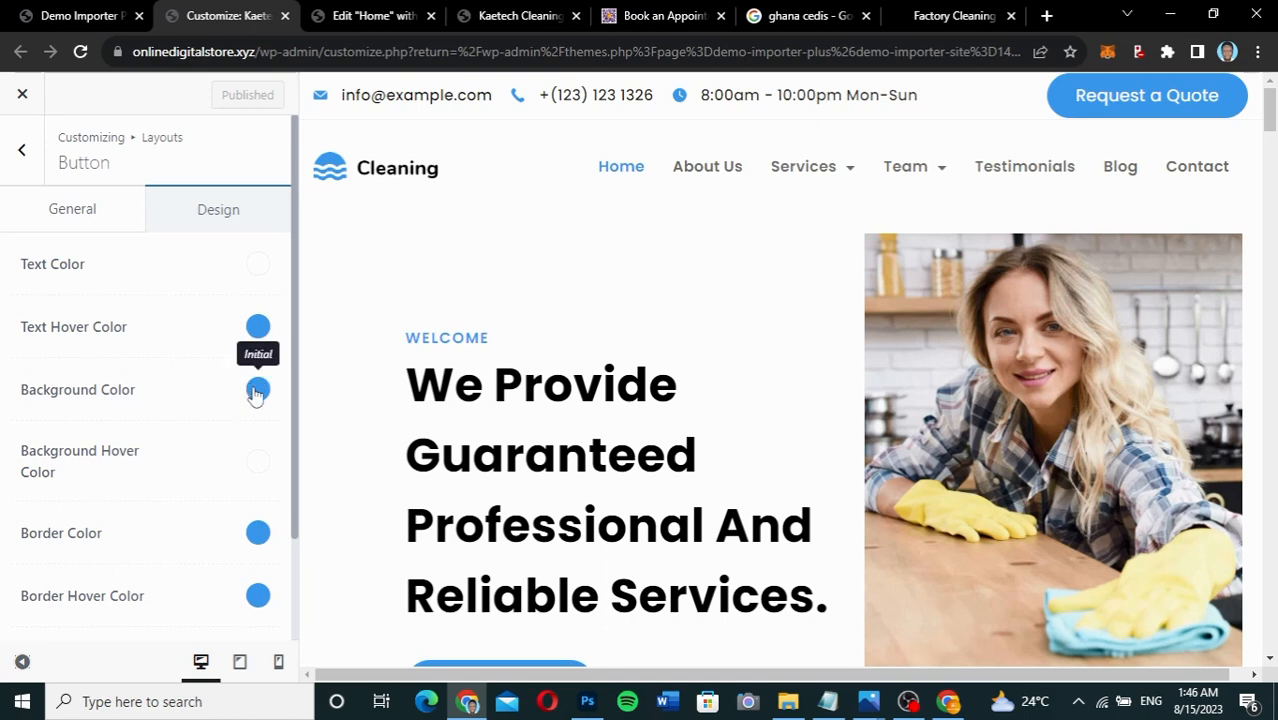
pyautogui.click(257, 391)
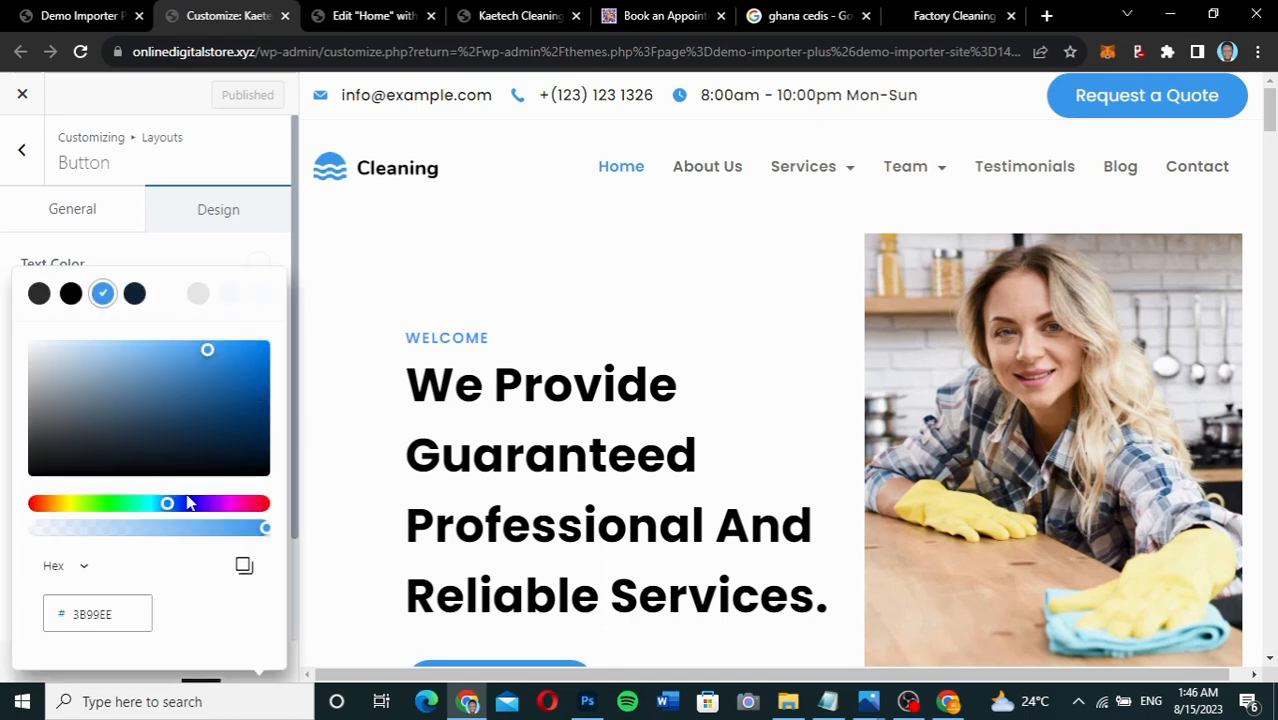
pyautogui.click(244, 566)
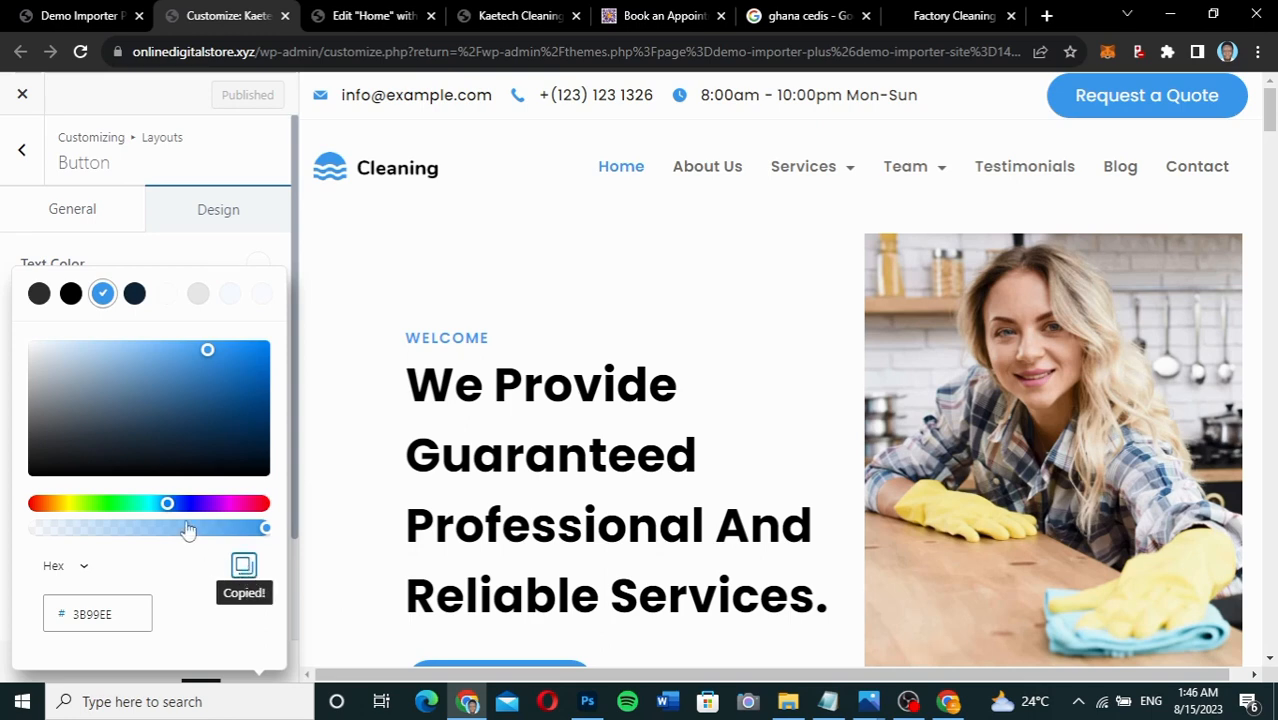
pyautogui.click(209, 355)
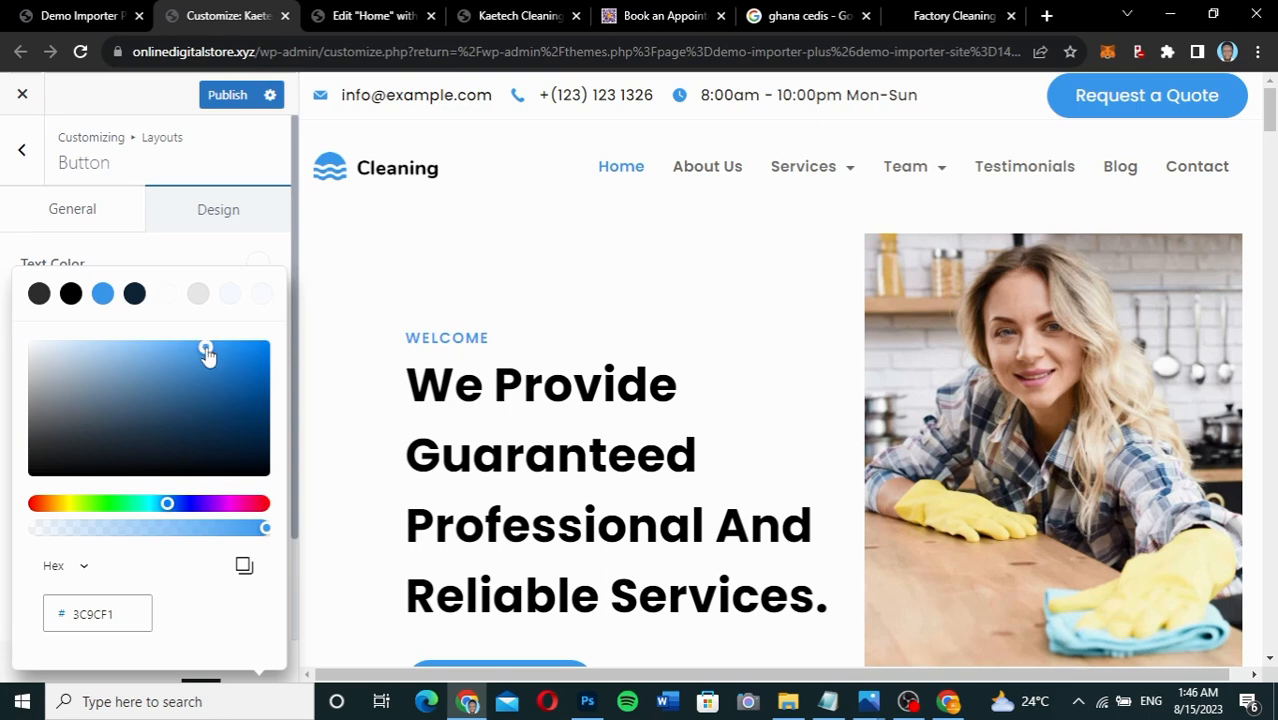
pyautogui.moveTo(206, 350); pyautogui.dragTo(219, 423)
pyautogui.click(236, 506)
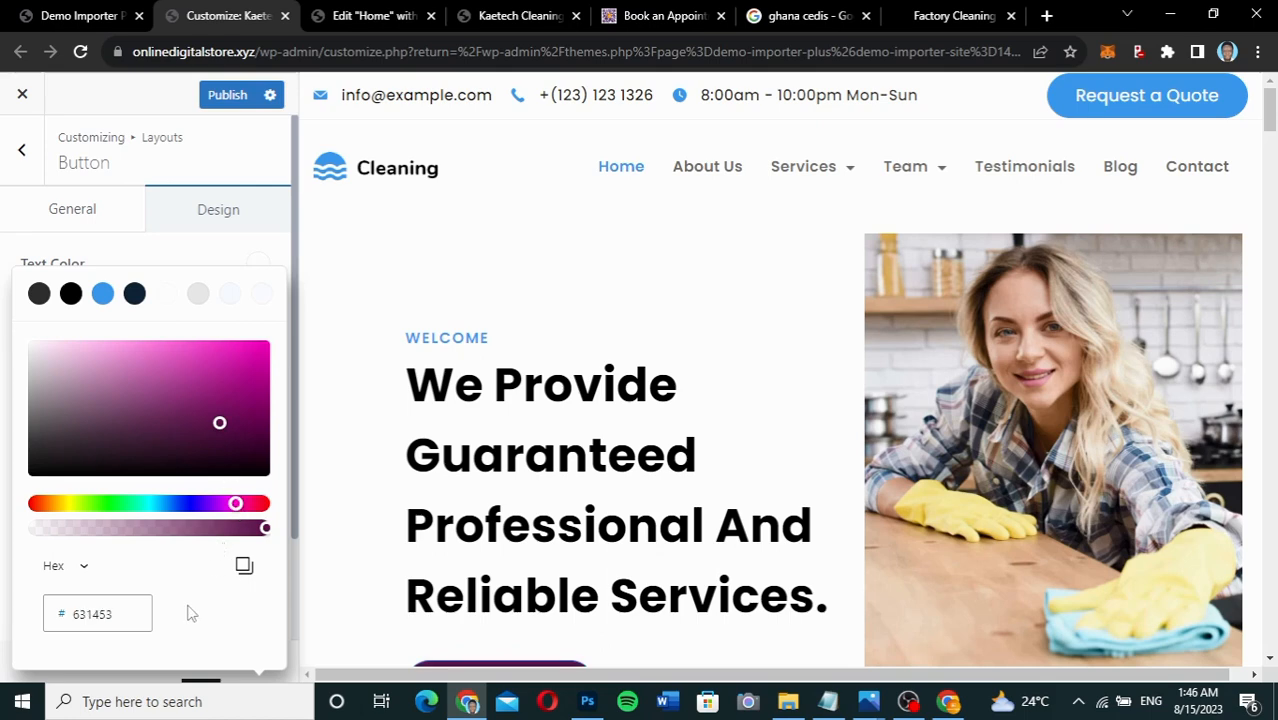
pyautogui.click(200, 263)
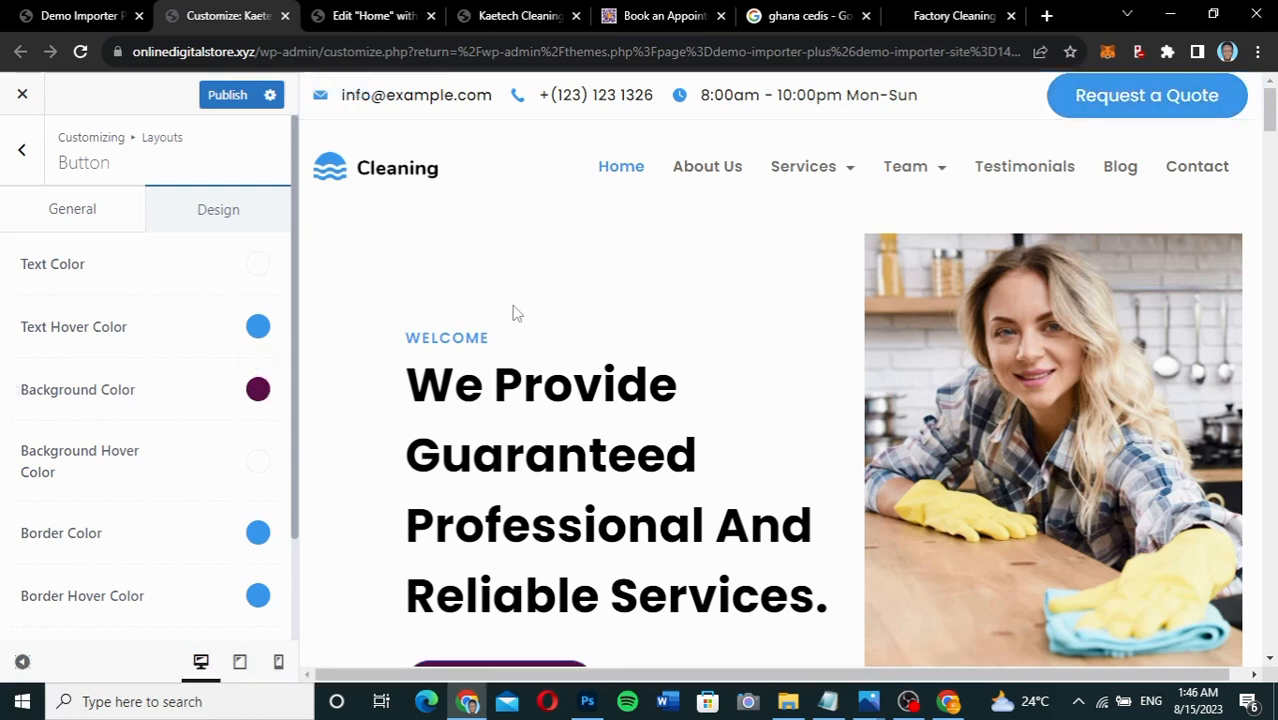
pyautogui.scroll(-2, 730, 342)
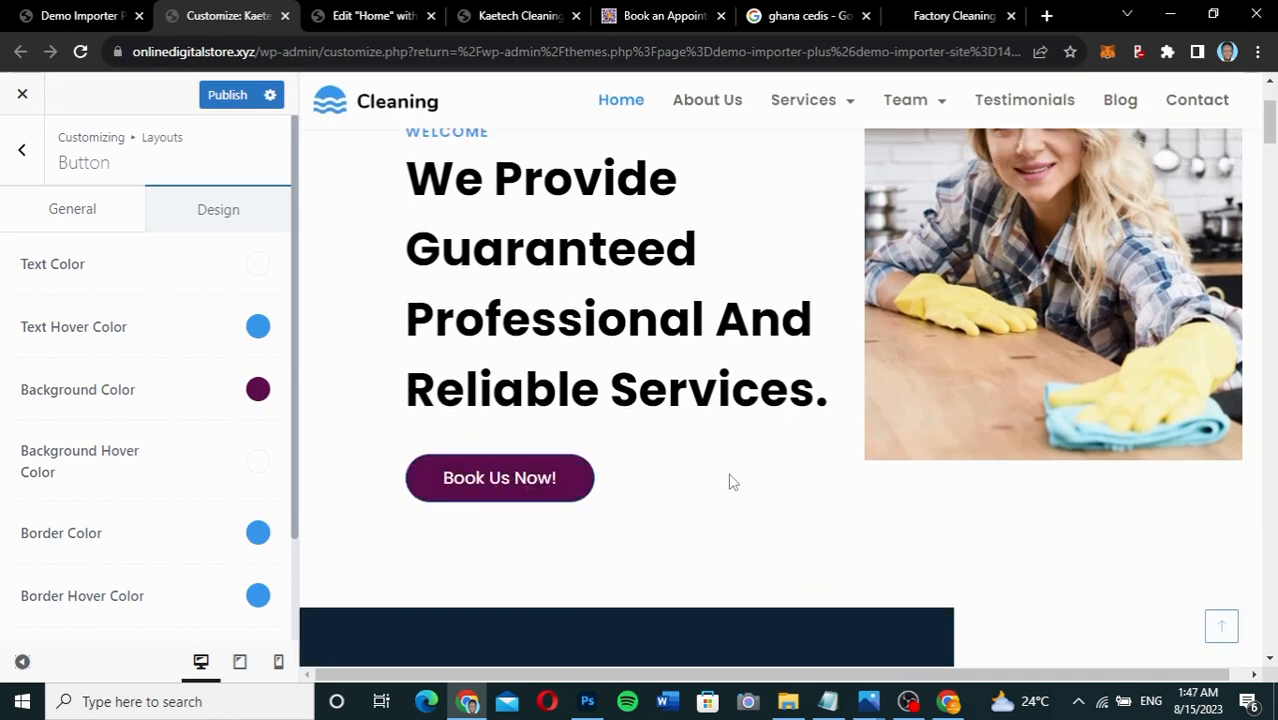
pyautogui.scroll(-8, 730, 482)
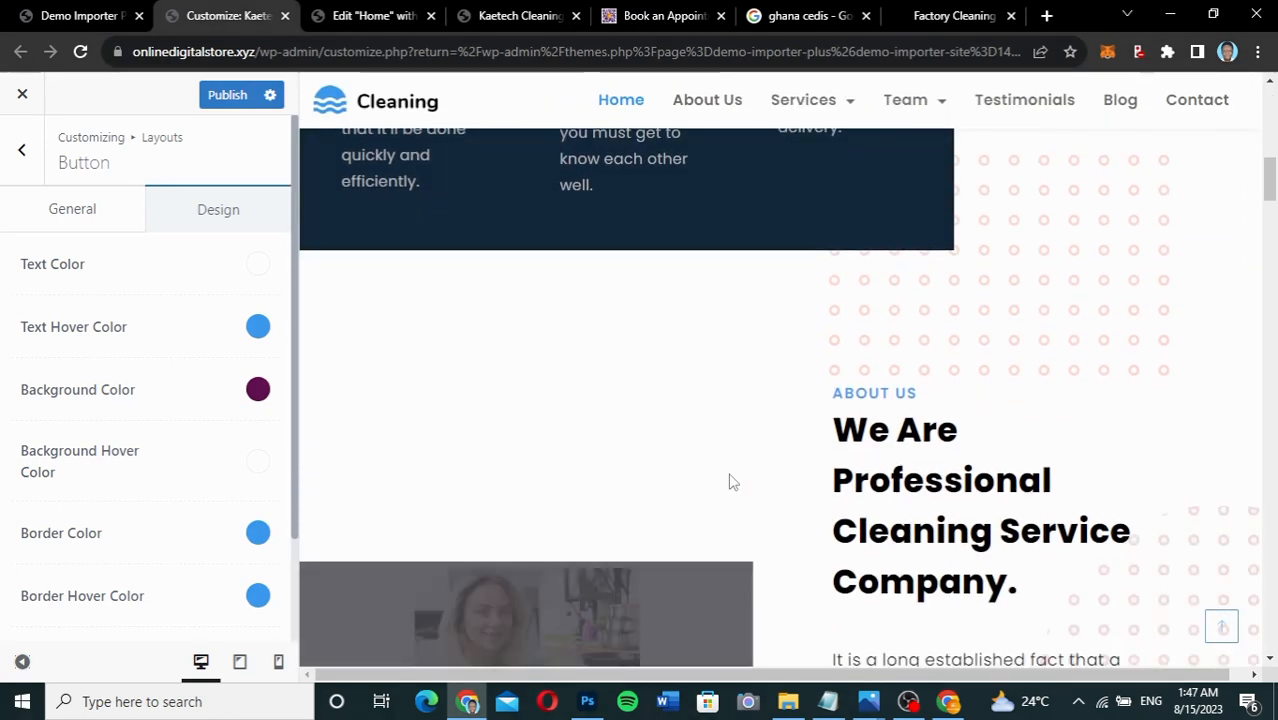
pyautogui.scroll(-6, 730, 482)
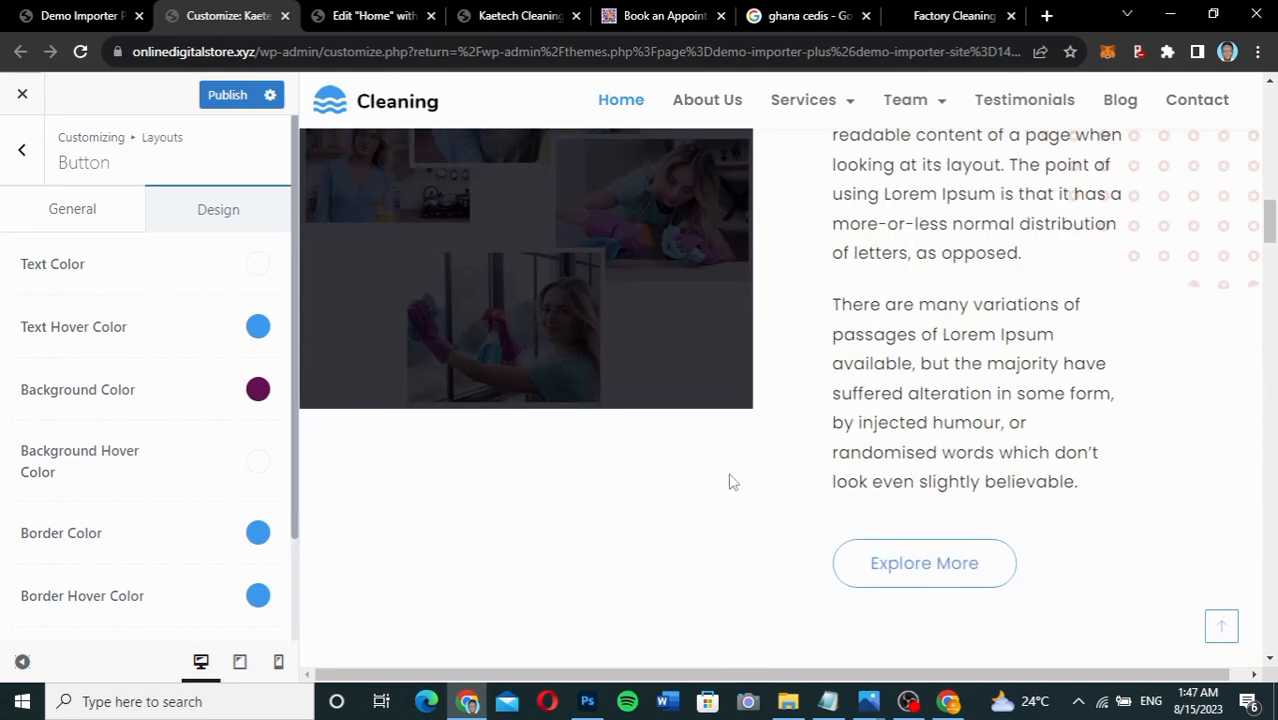
pyautogui.scroll(-5, 730, 482)
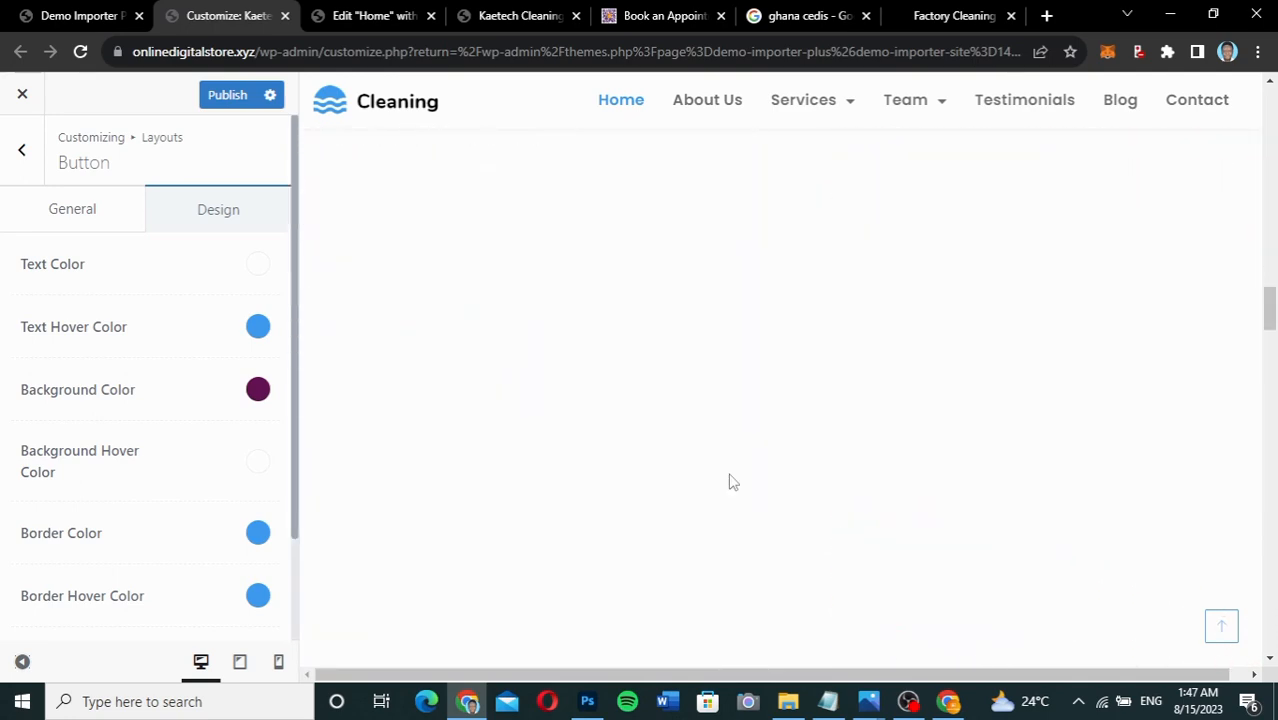
pyautogui.scroll(-4, 730, 482)
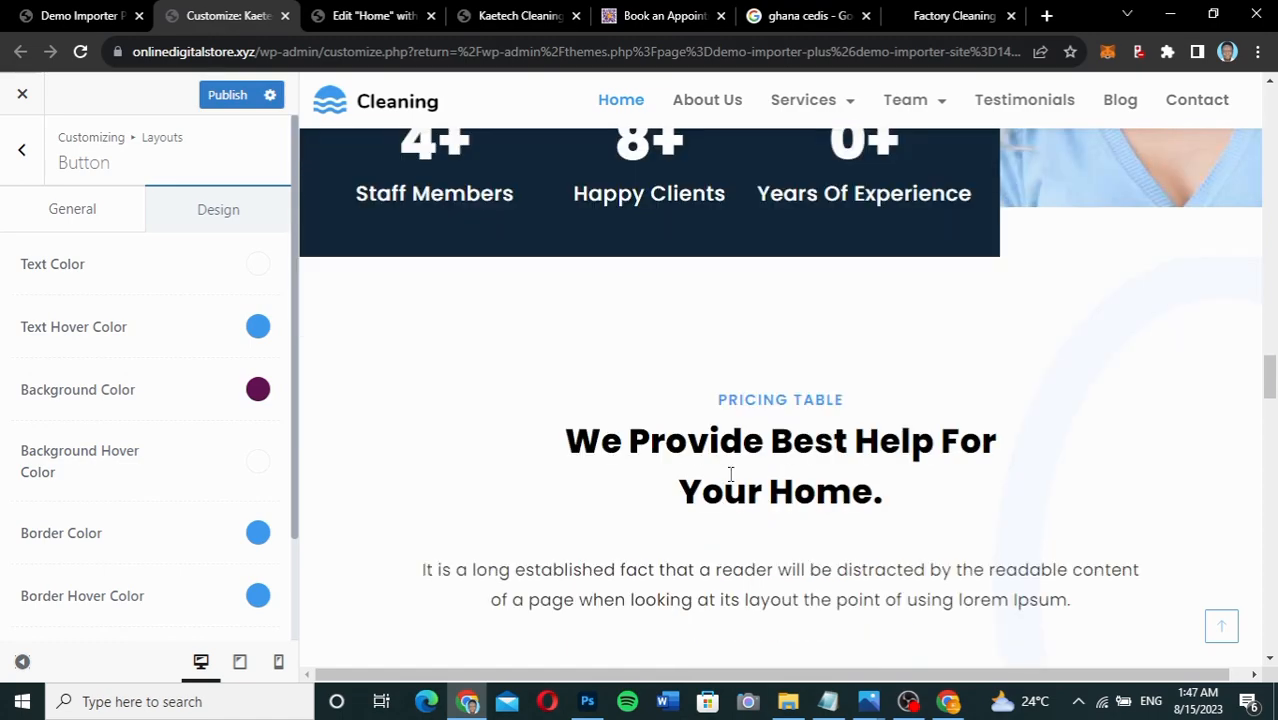
pyautogui.scroll(-10, 730, 475)
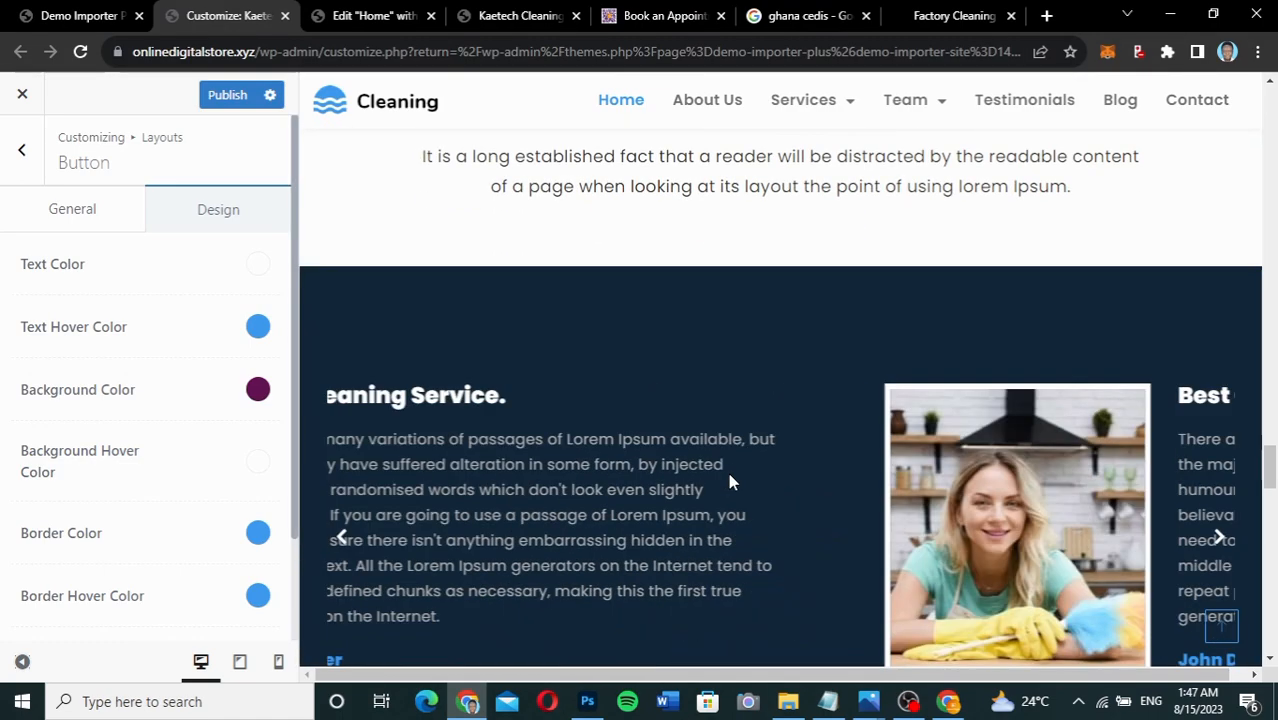
pyautogui.scroll(-8, 730, 482)
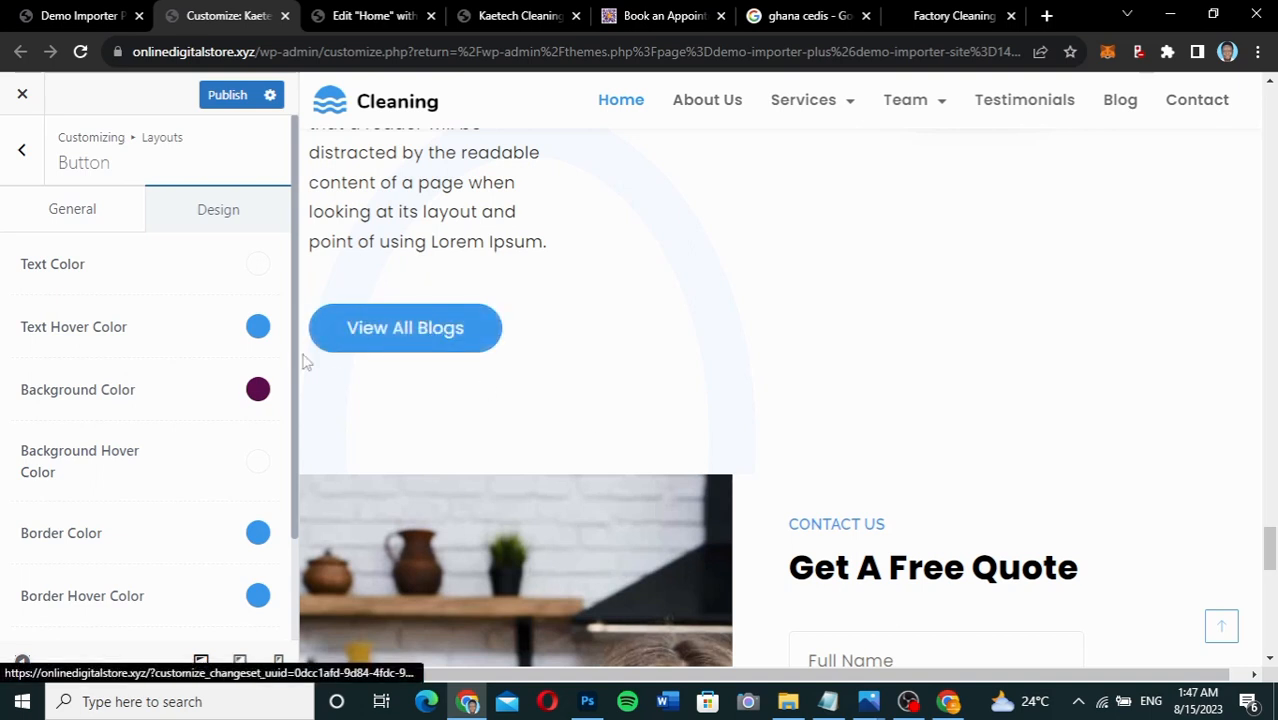
# Change the button background colour to hex 3B99EE.
pyautogui.click(257, 396)
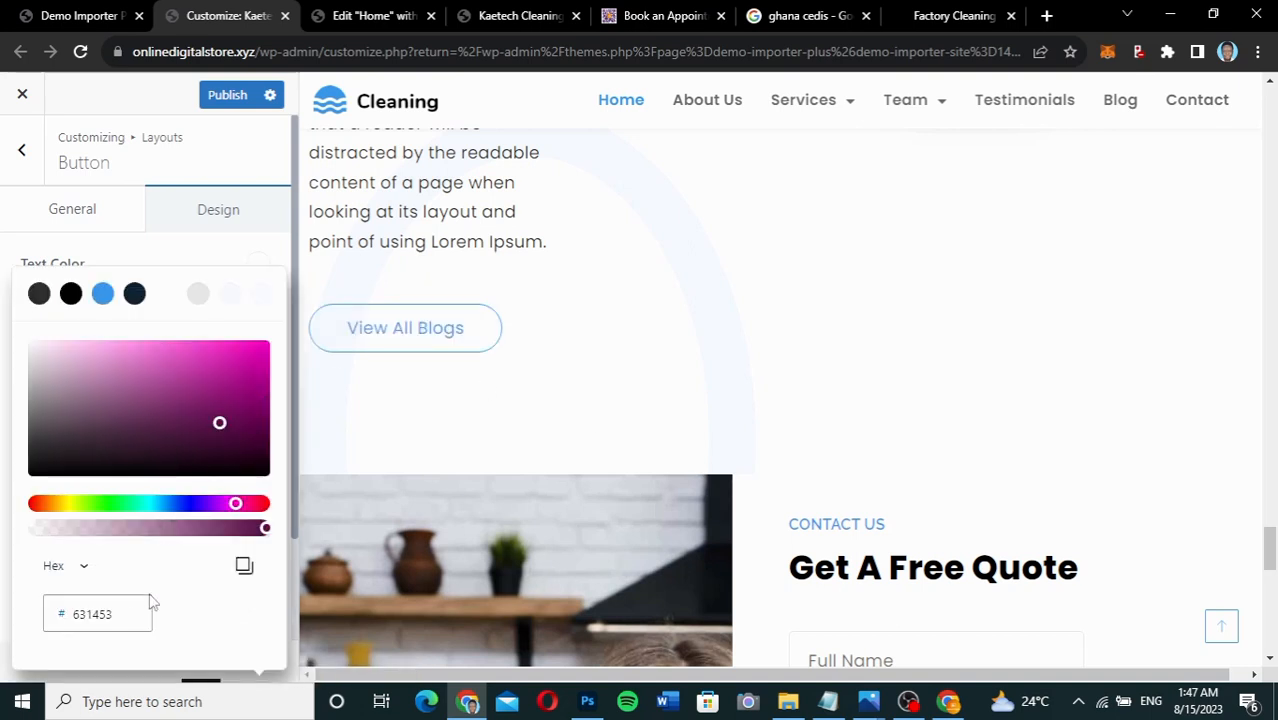
pyautogui.moveTo(128, 619); pyautogui.dragTo(74, 620)
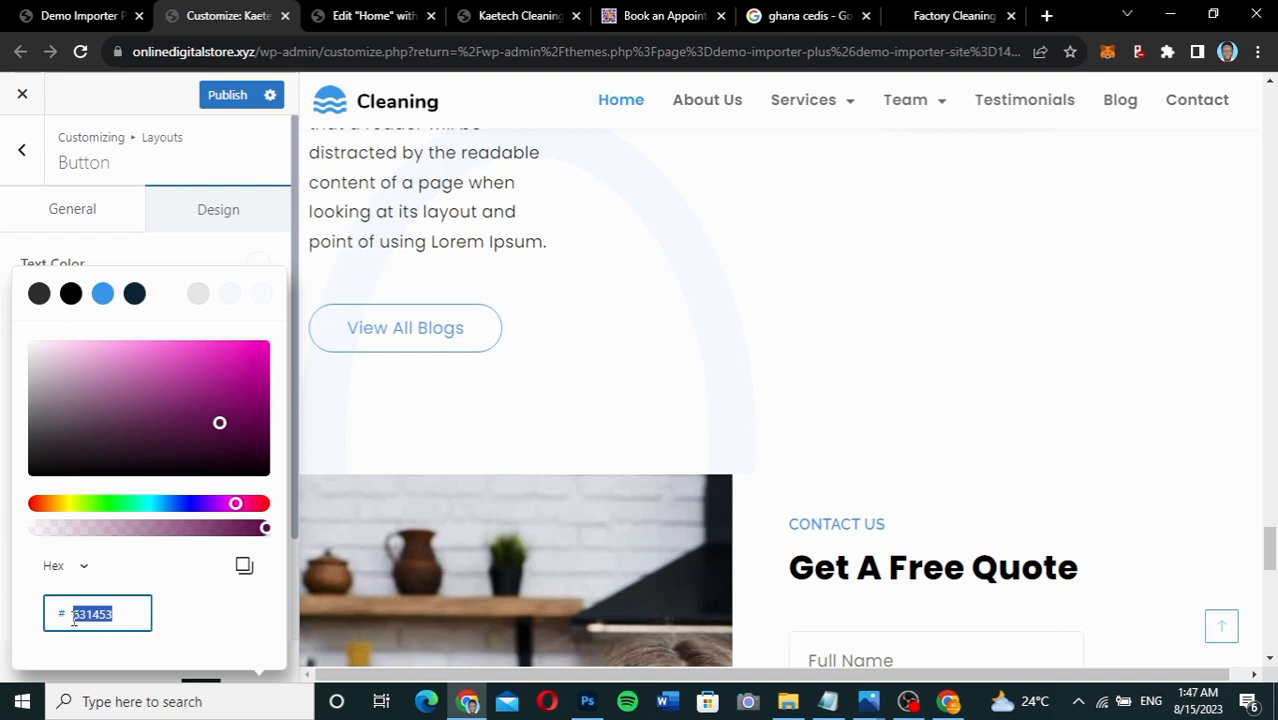
pyautogui.hotkey('ctrl', 'v')
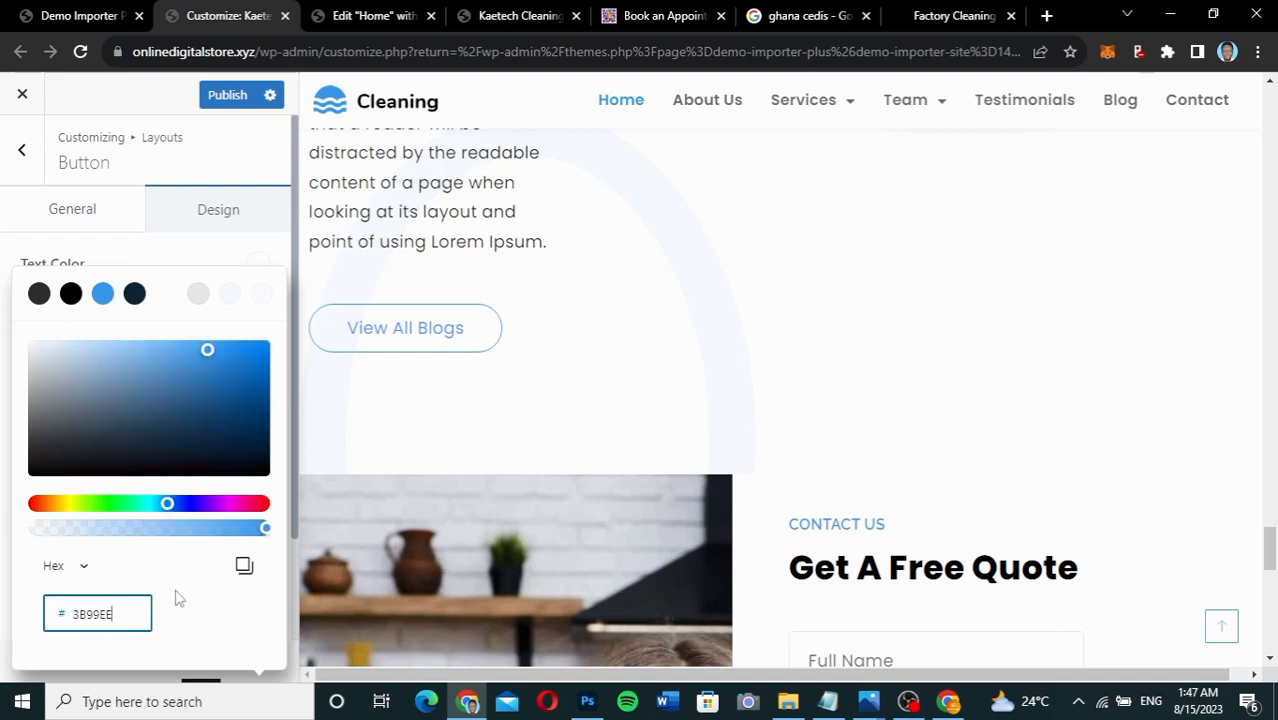
pyautogui.click(165, 262)
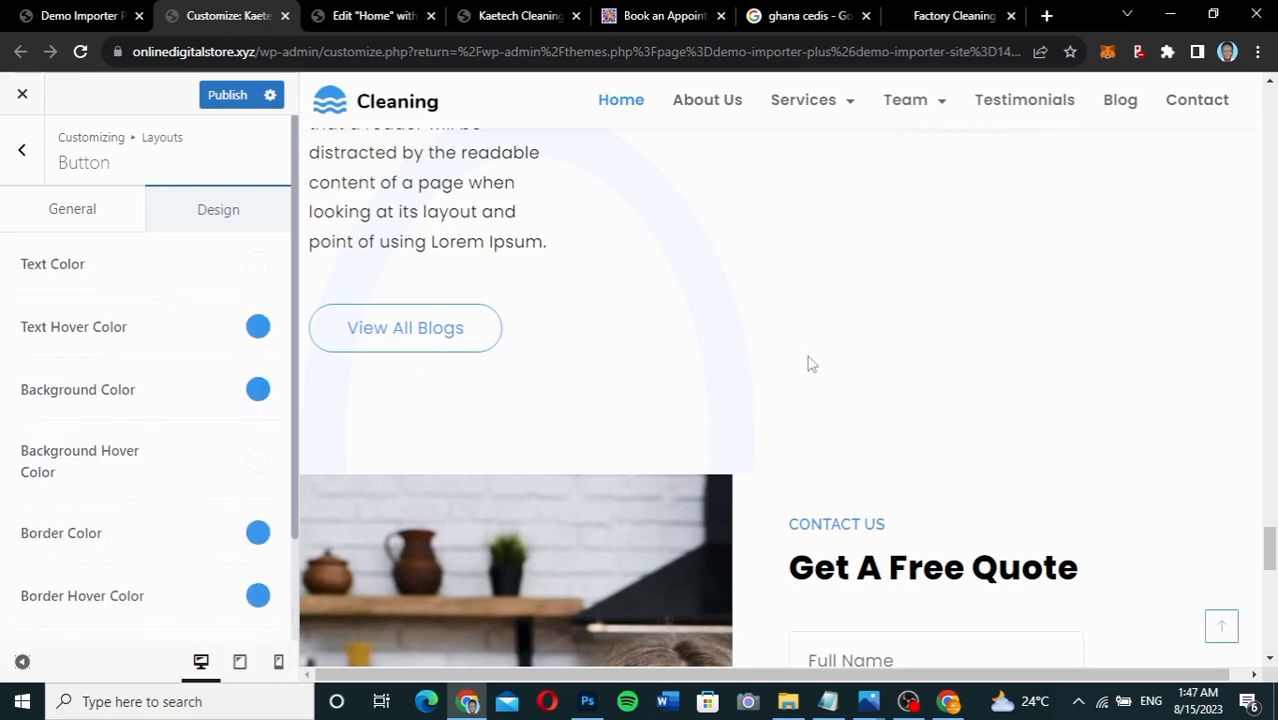
# Publish the button colour change and return to the Layouts list.
pyautogui.scroll(10, 810, 363)
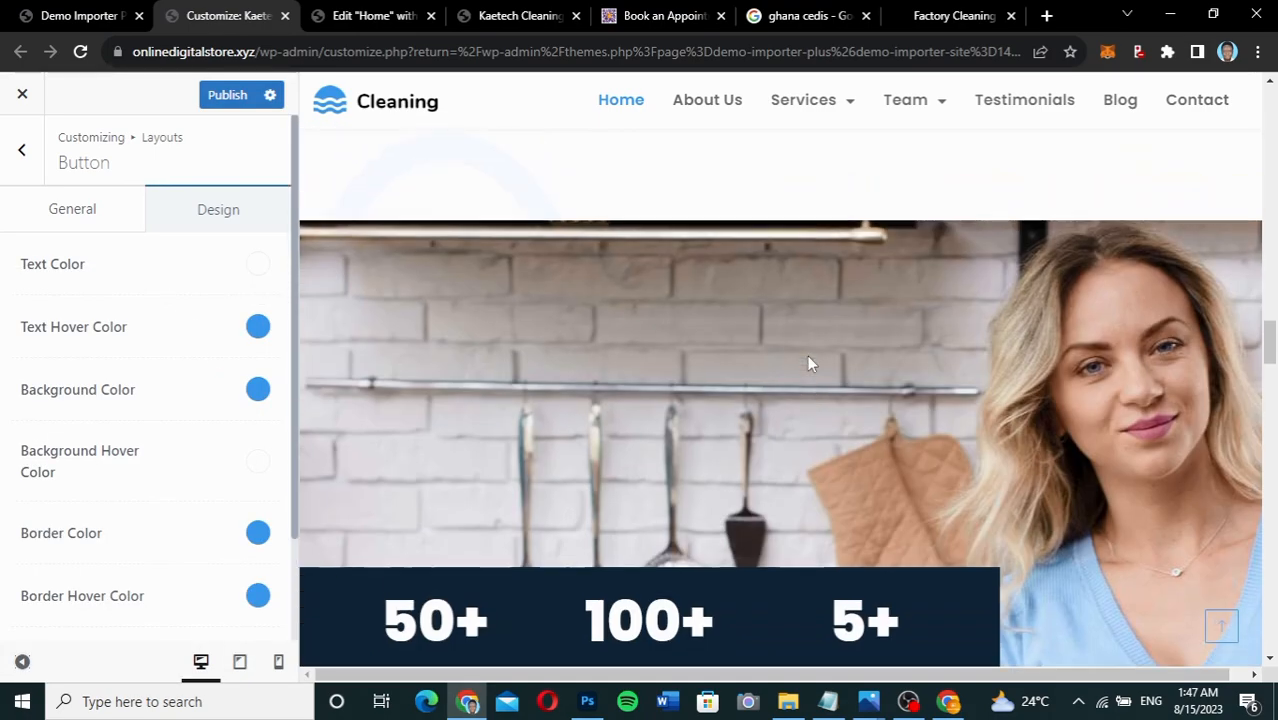
pyautogui.scroll(5, 810, 363)
pyautogui.scroll(5, 810, 357)
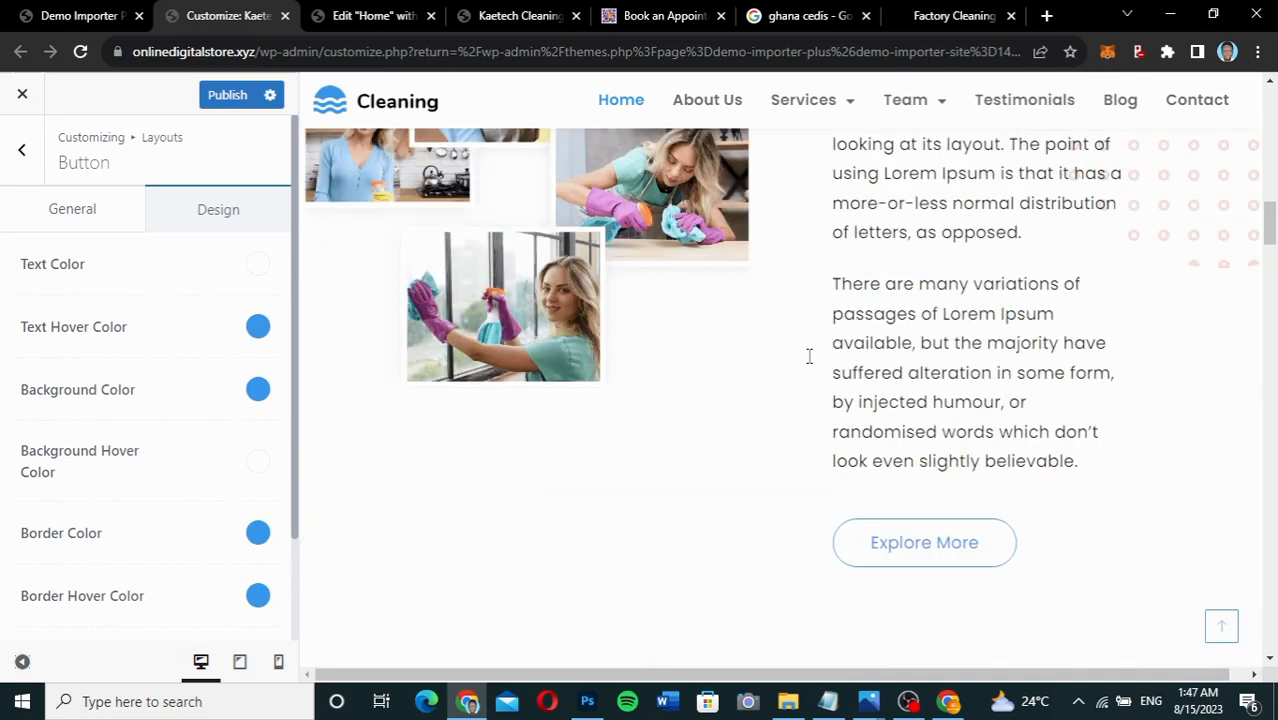
pyautogui.scroll(5, 810, 357)
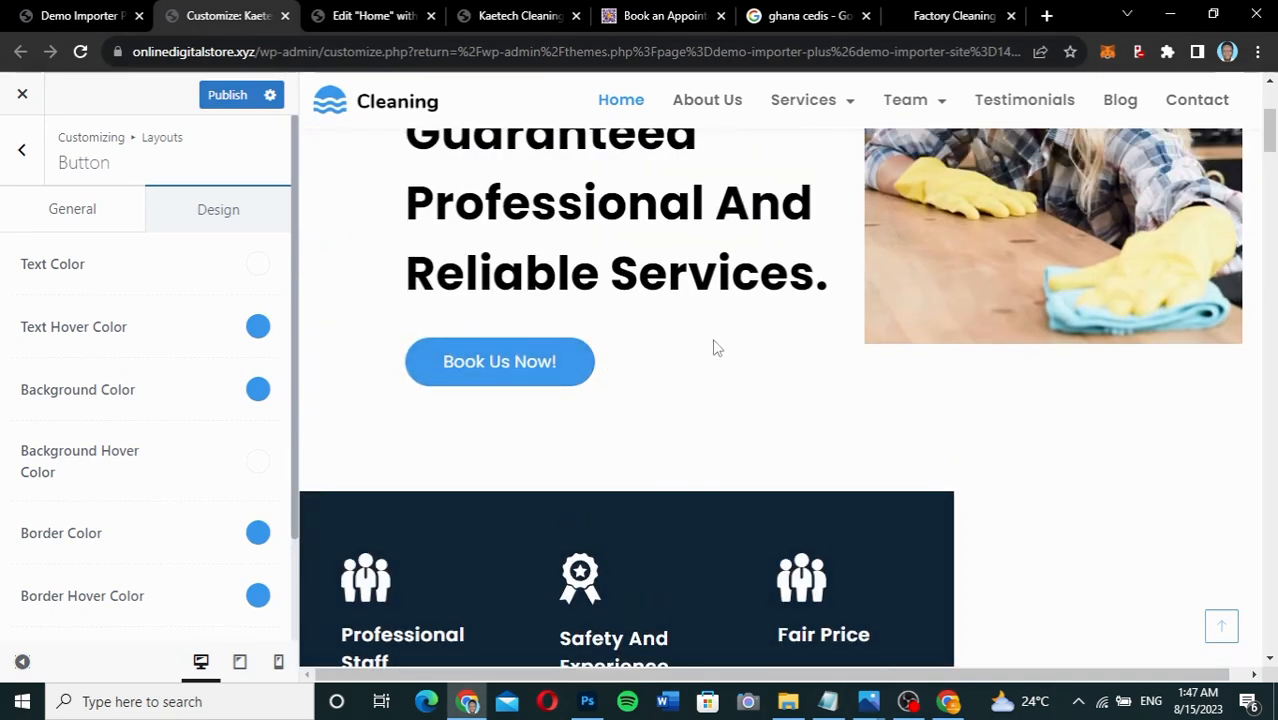
pyautogui.scroll(3, 713, 347)
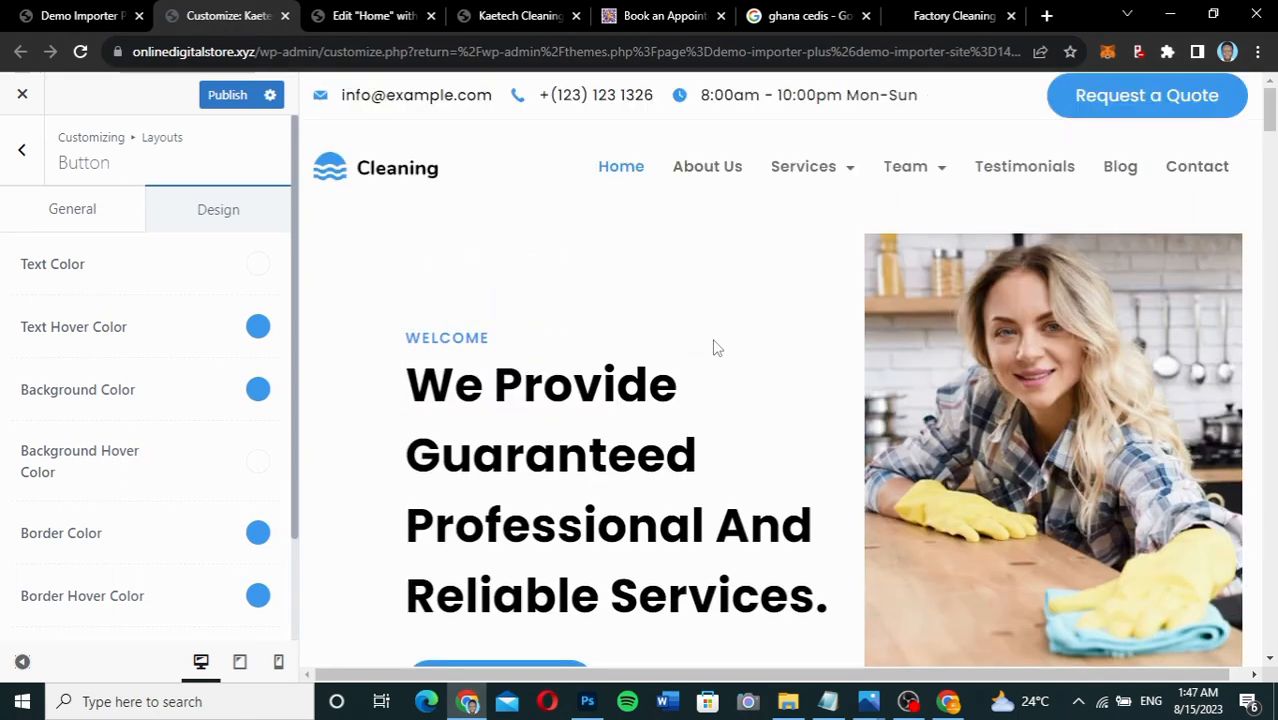
pyautogui.click(213, 100)
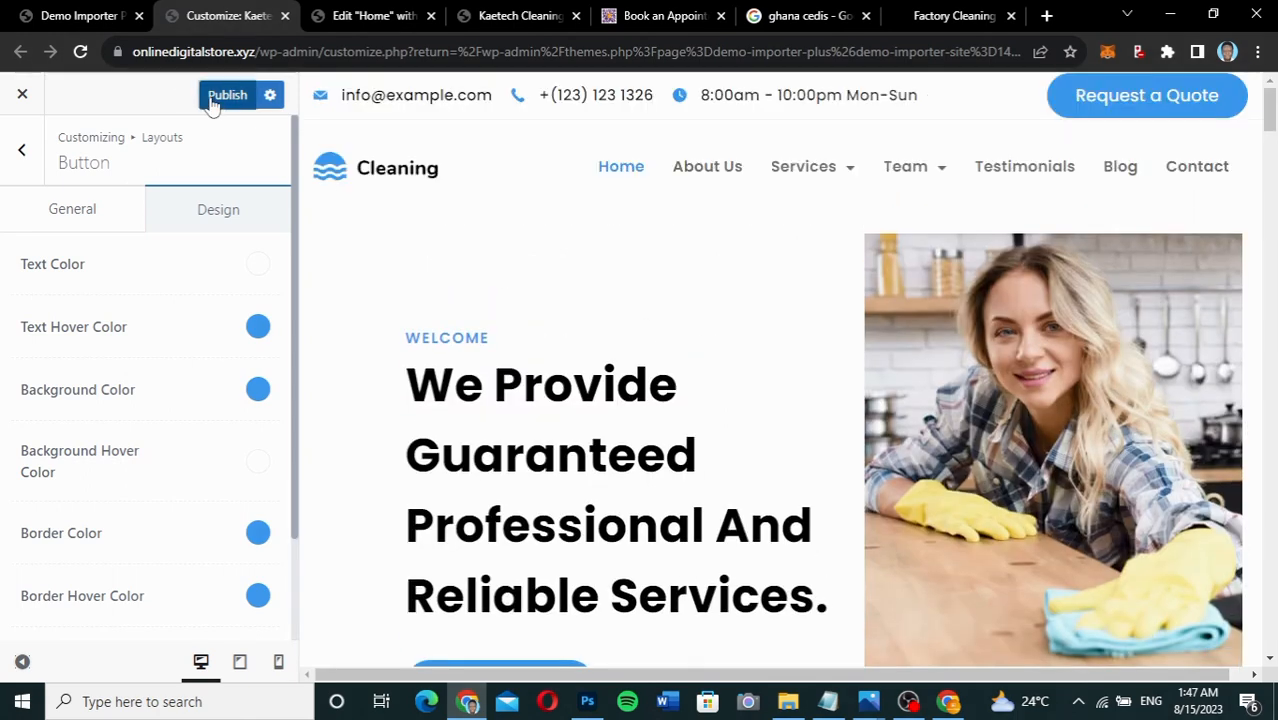
pyautogui.click(22, 157)
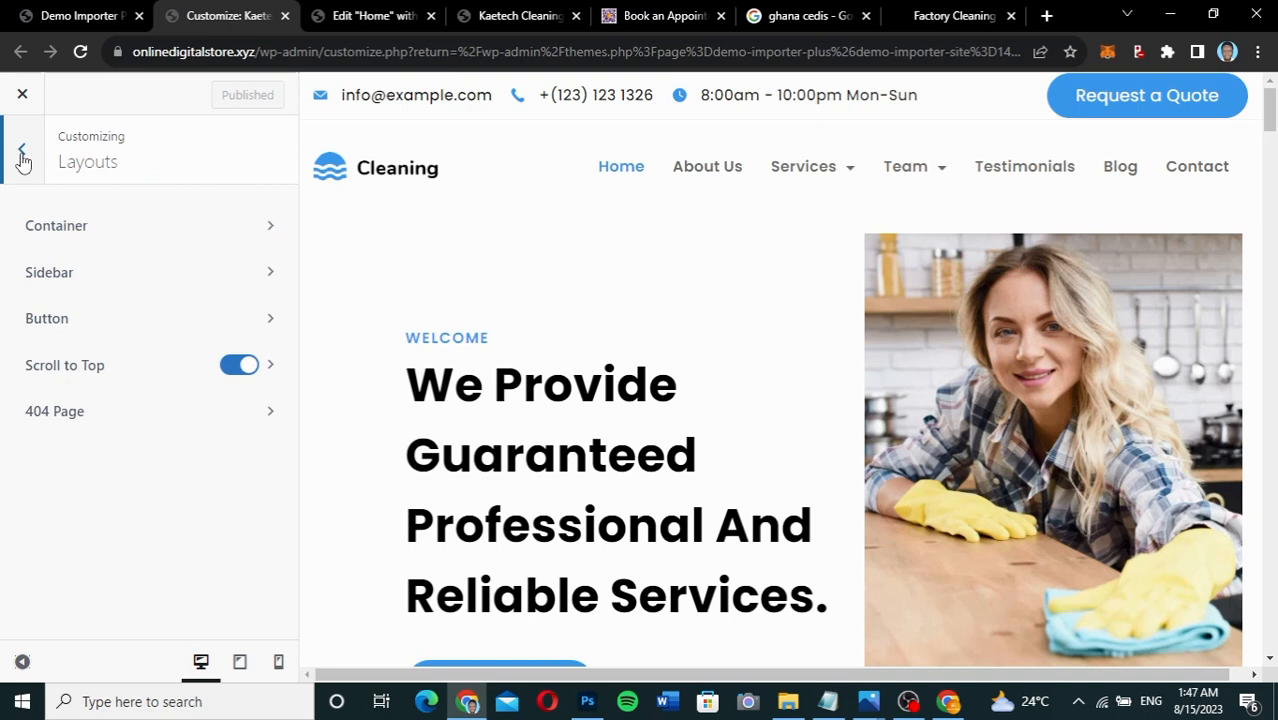
# Look over the site Colors settings, then open the Header builder with its top, main and bottom rows.
pyautogui.click(22, 157)
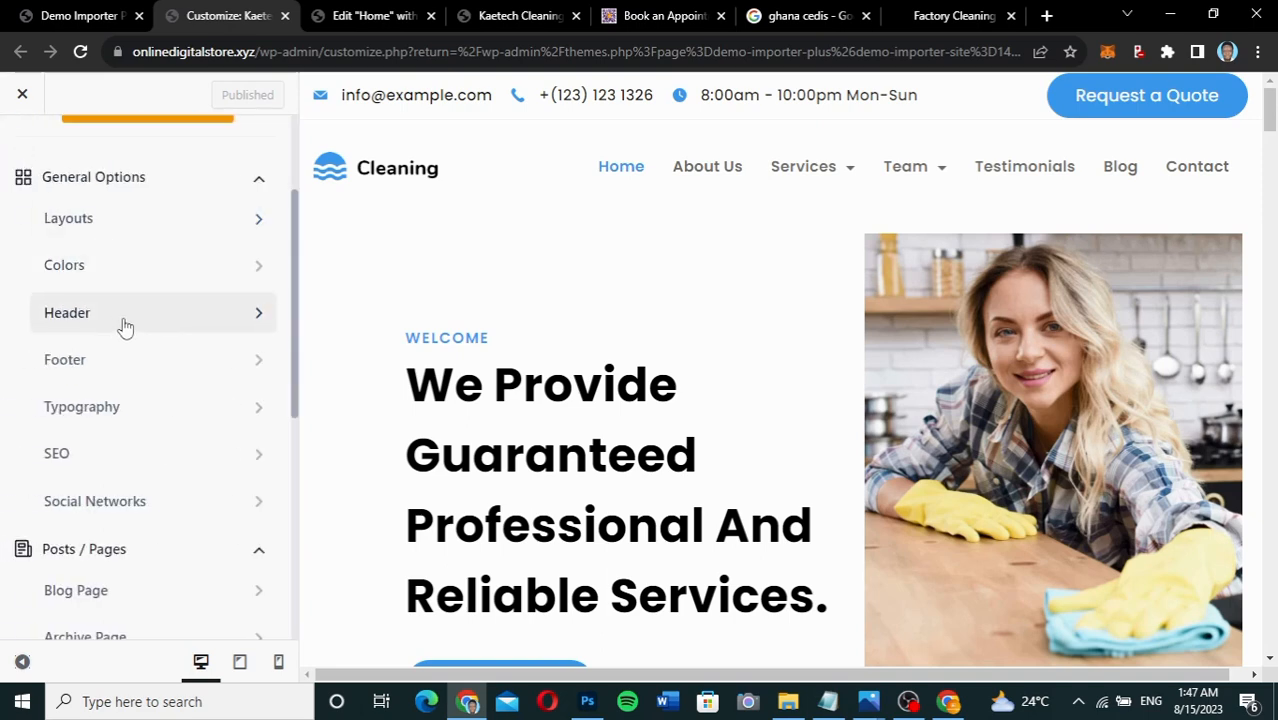
pyautogui.click(148, 268)
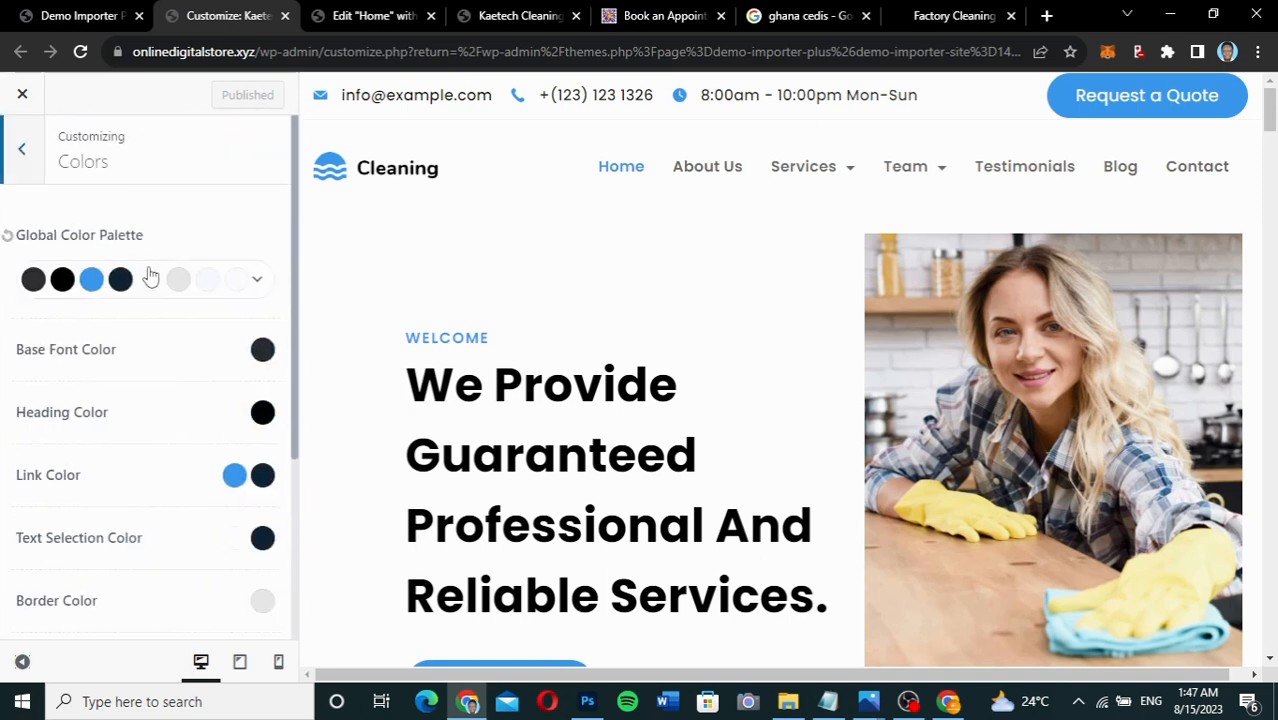
pyautogui.scroll(-5, 136, 434)
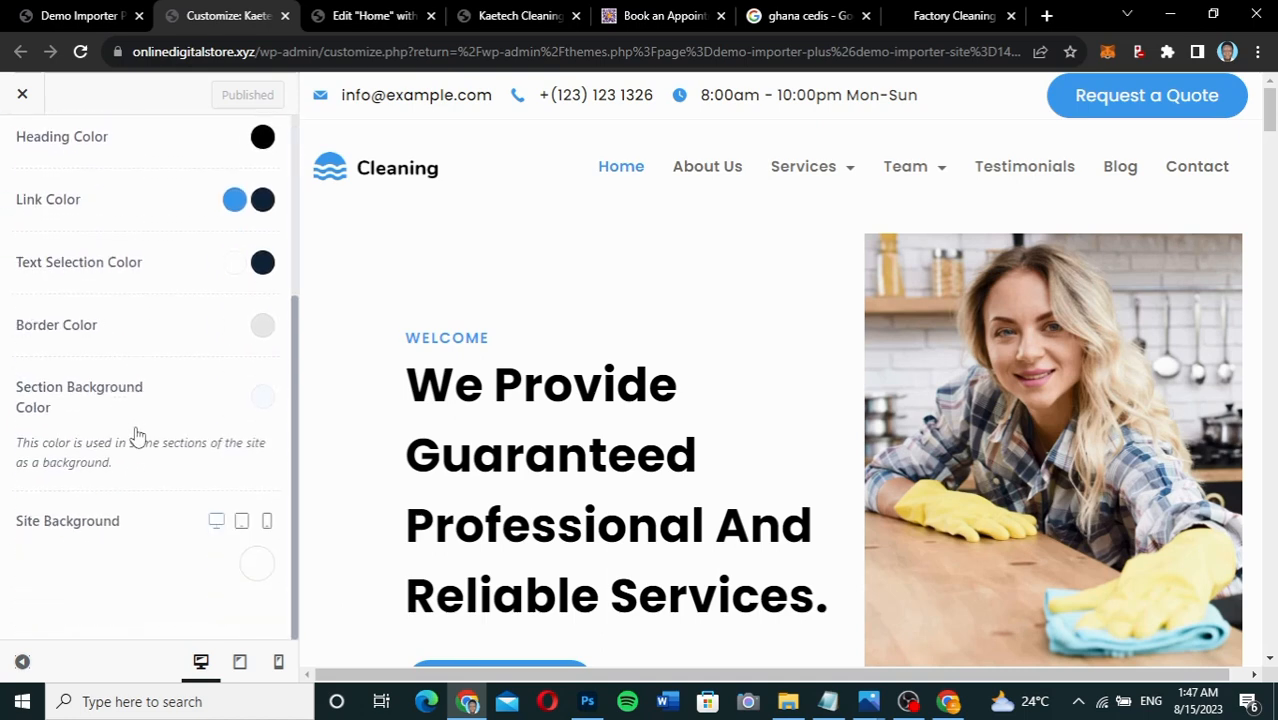
pyautogui.scroll(5, 137, 434)
pyautogui.scroll(-5, 137, 434)
pyautogui.scroll(5, 137, 434)
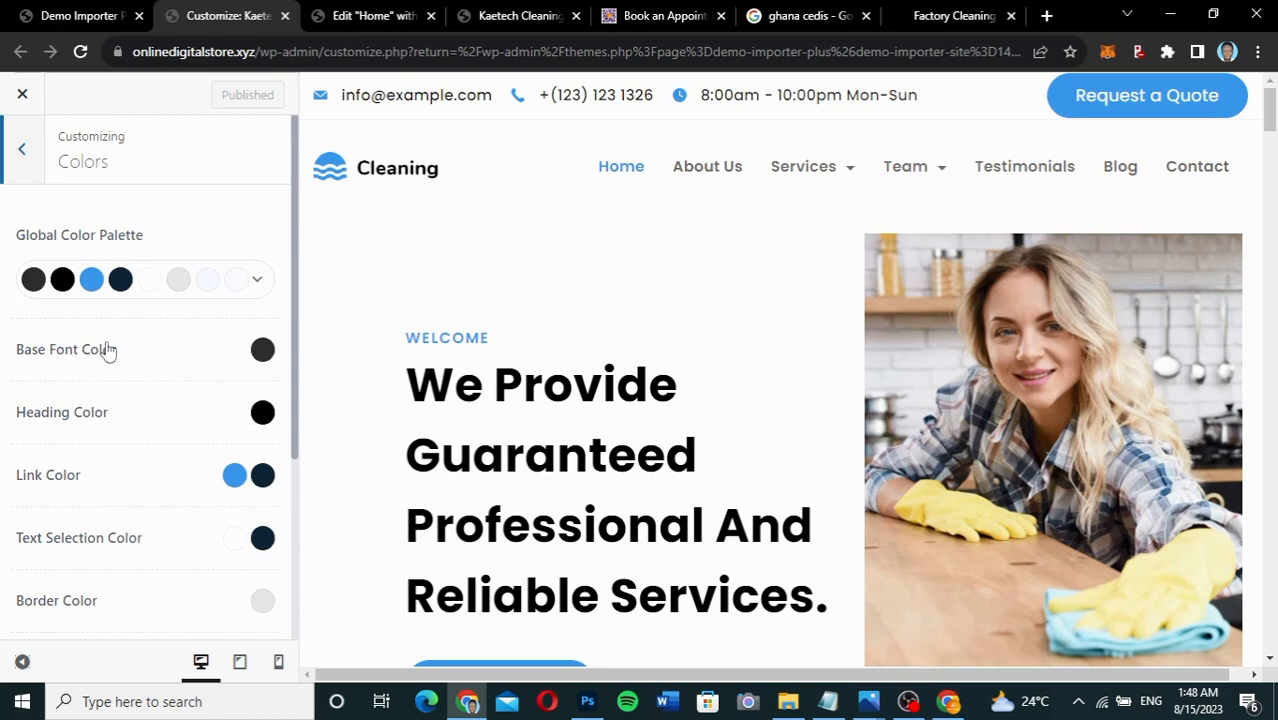
pyautogui.scroll(-2, 118, 521)
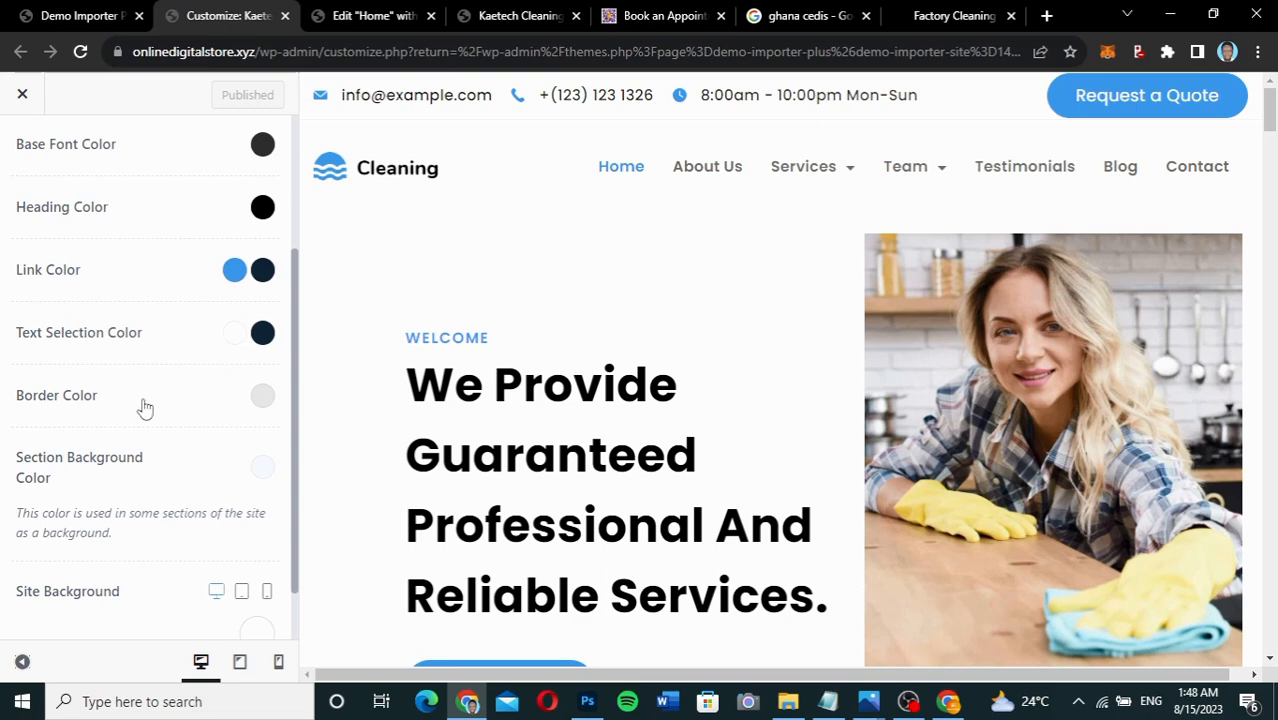
pyautogui.scroll(5, 155, 398)
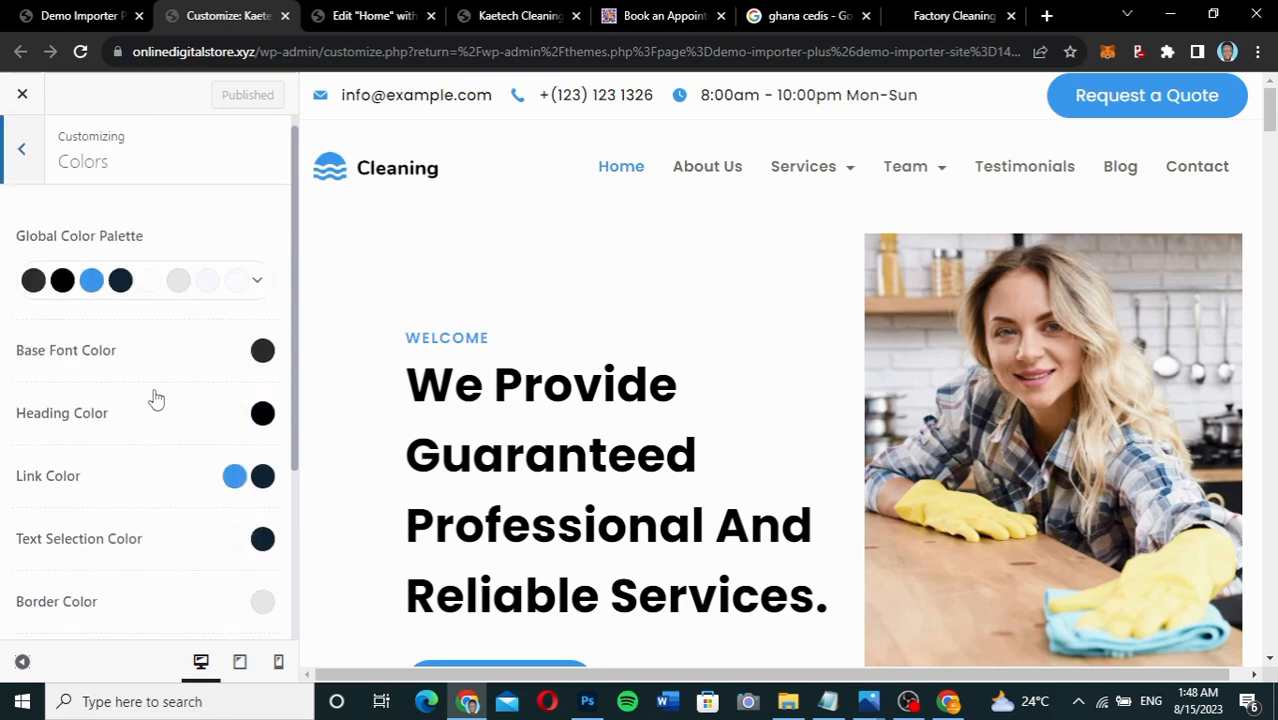
pyautogui.click(24, 153)
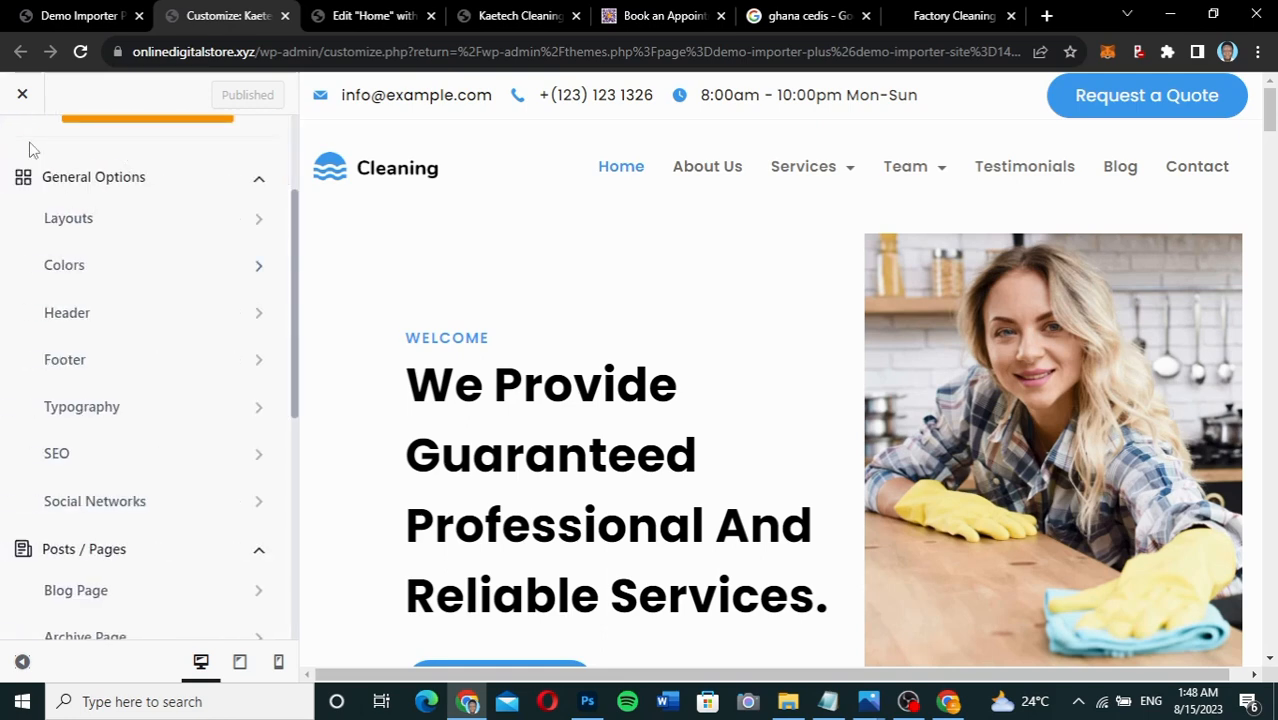
pyautogui.click(145, 318)
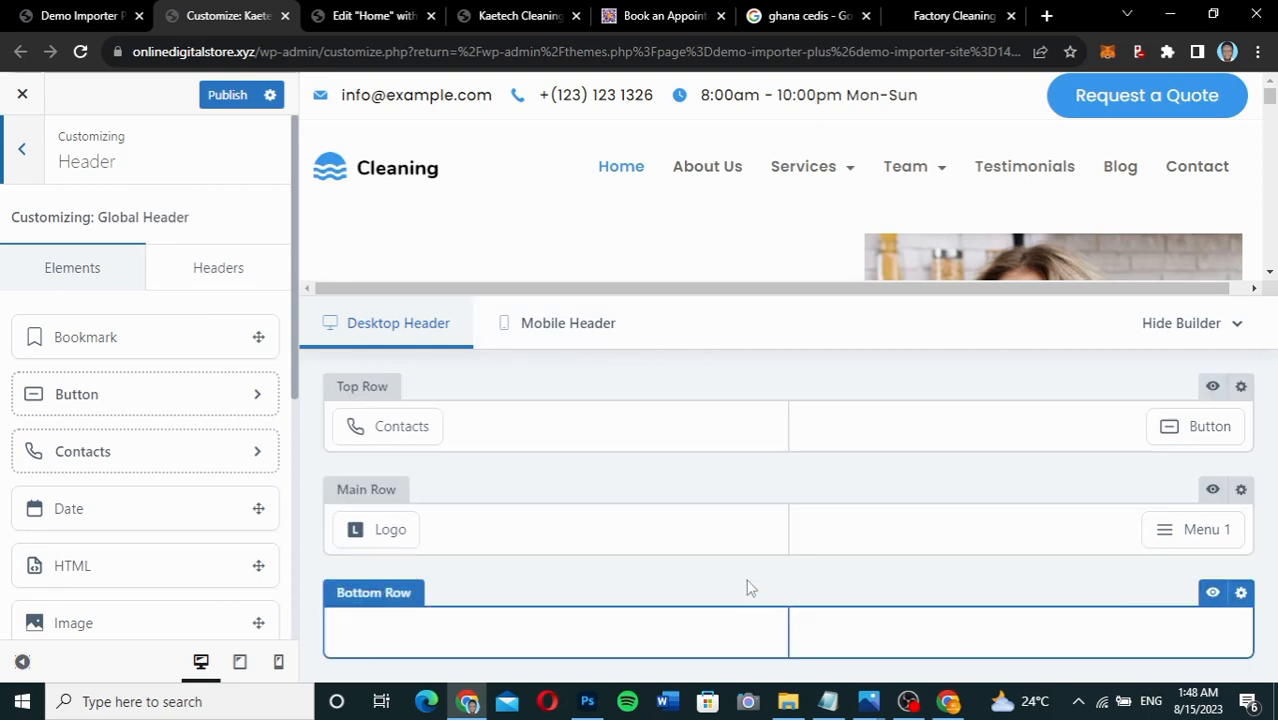
# Relabel the header Button 'Book Us Now' and show its Design button and border colours.
pyautogui.moveTo(401, 430)
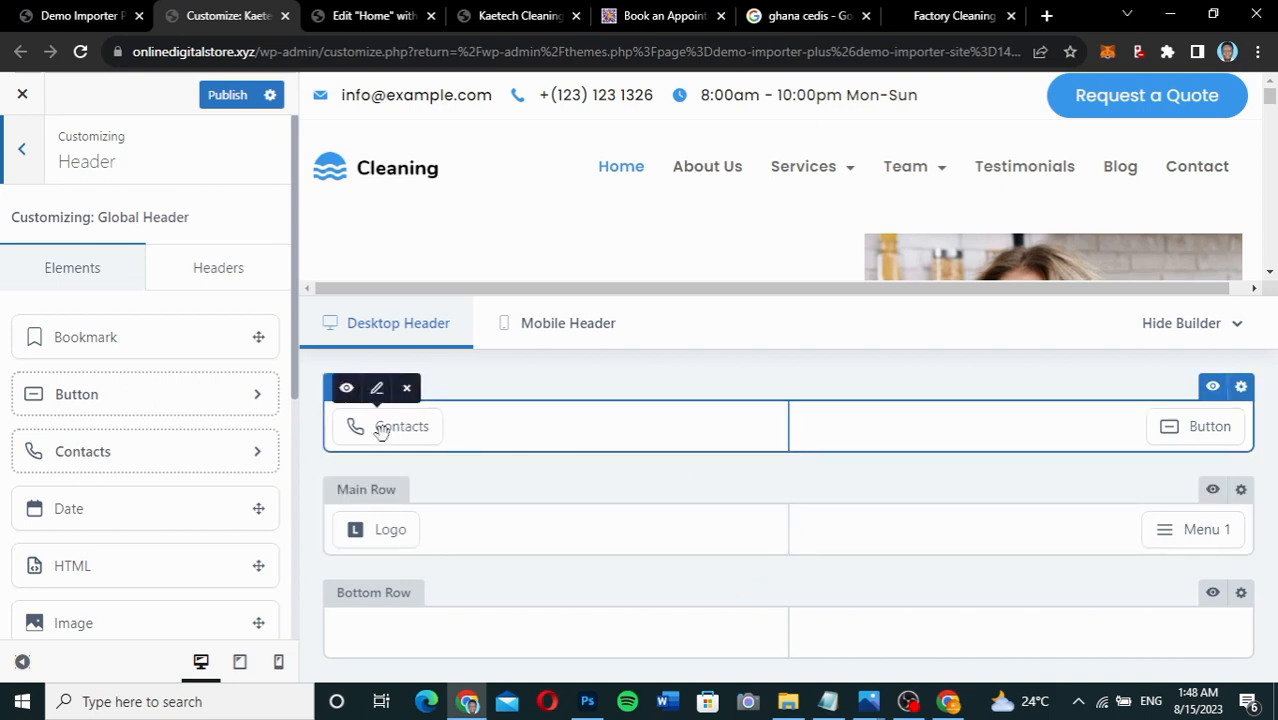
pyautogui.moveTo(1187, 418)
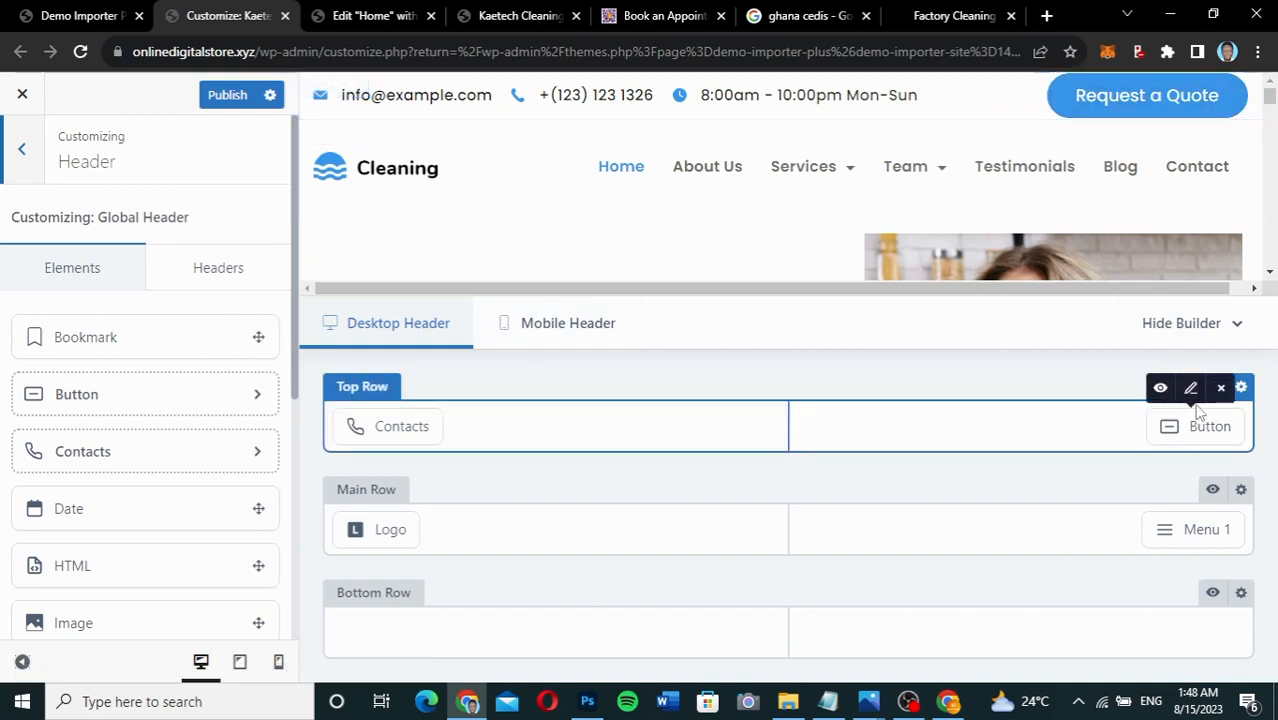
pyautogui.moveTo(1192, 420); pyautogui.dragTo(1191, 399)
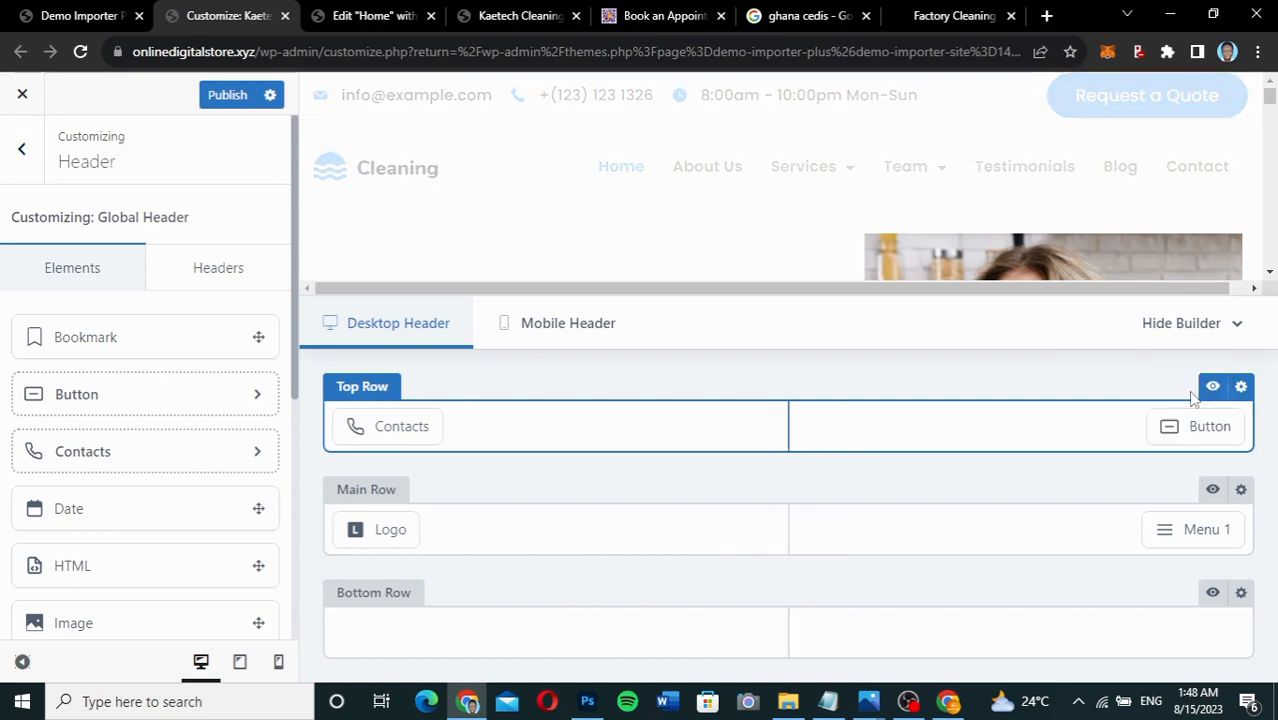
pyautogui.moveTo(1193, 403)
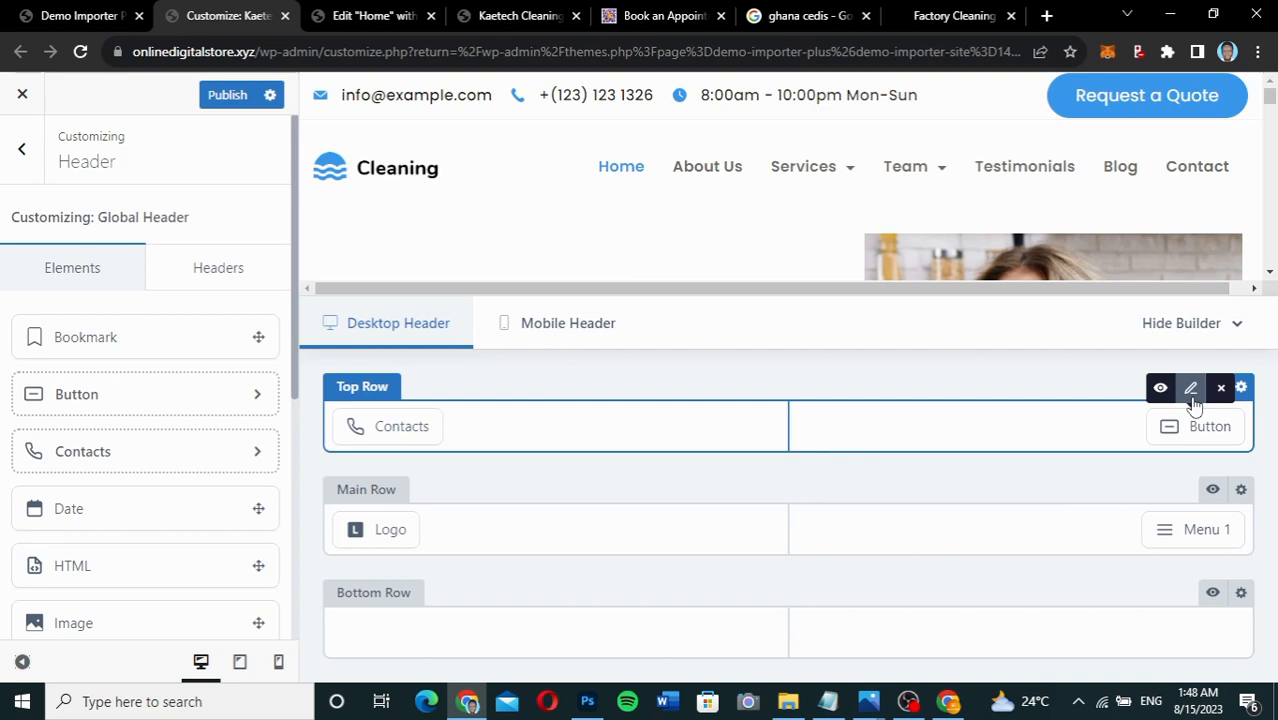
pyautogui.click(1191, 390)
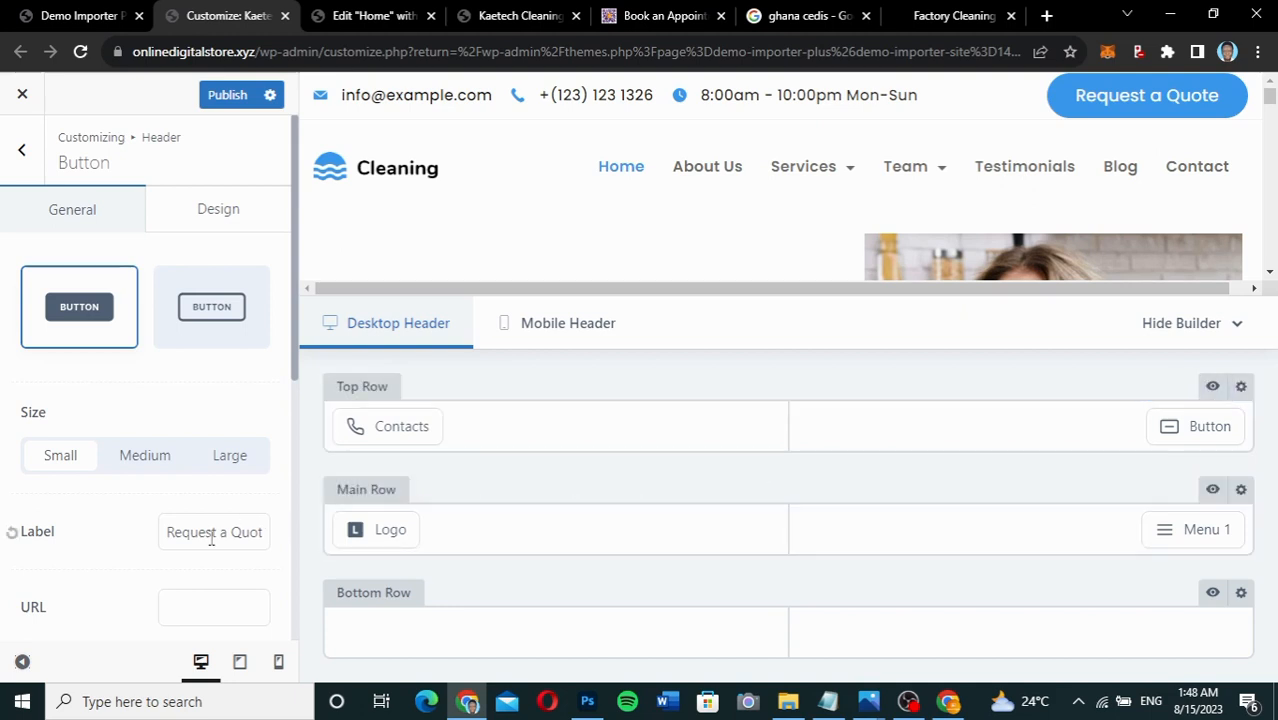
pyautogui.moveTo(168, 531); pyautogui.dragTo(283, 543)
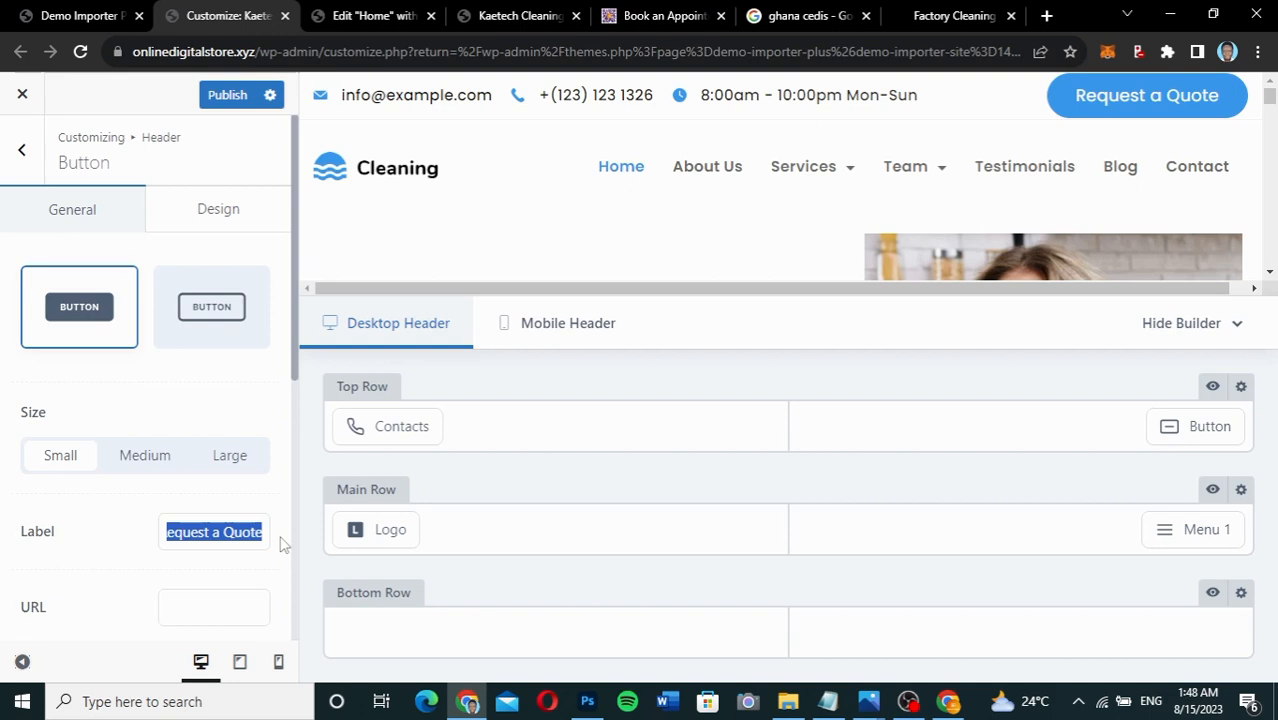
pyautogui.write('Book')
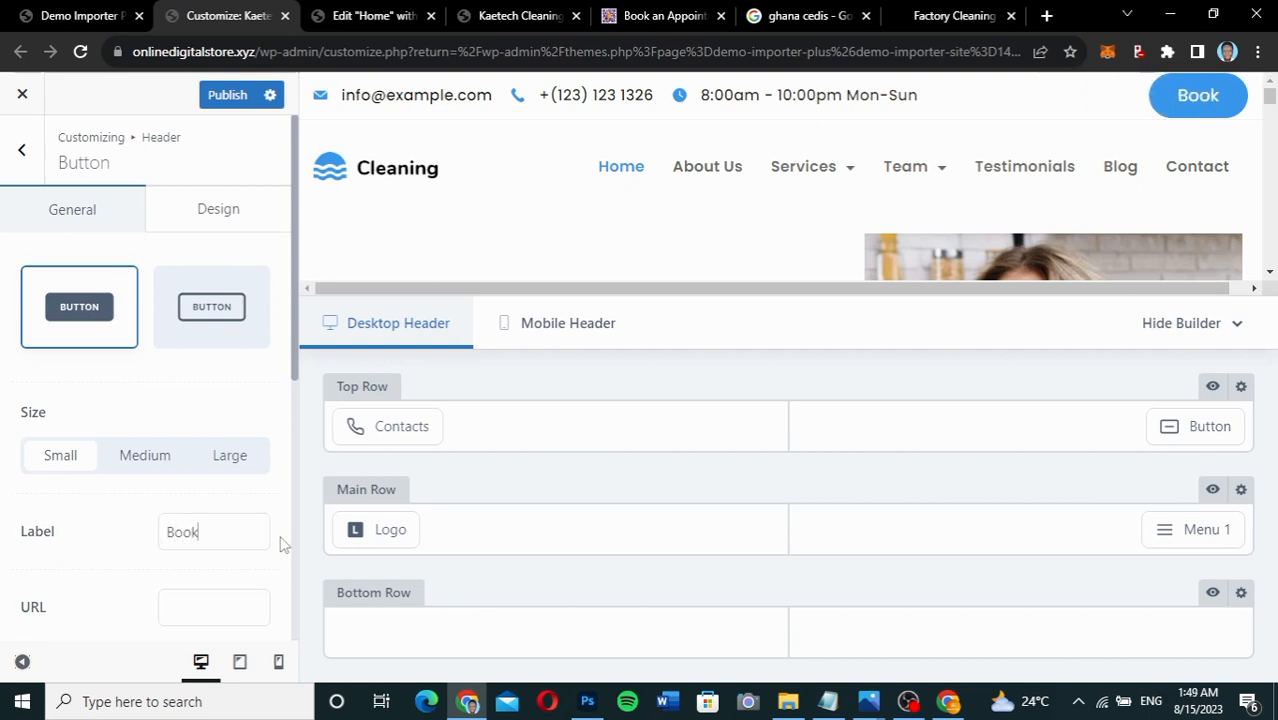
pyautogui.write(' Us')
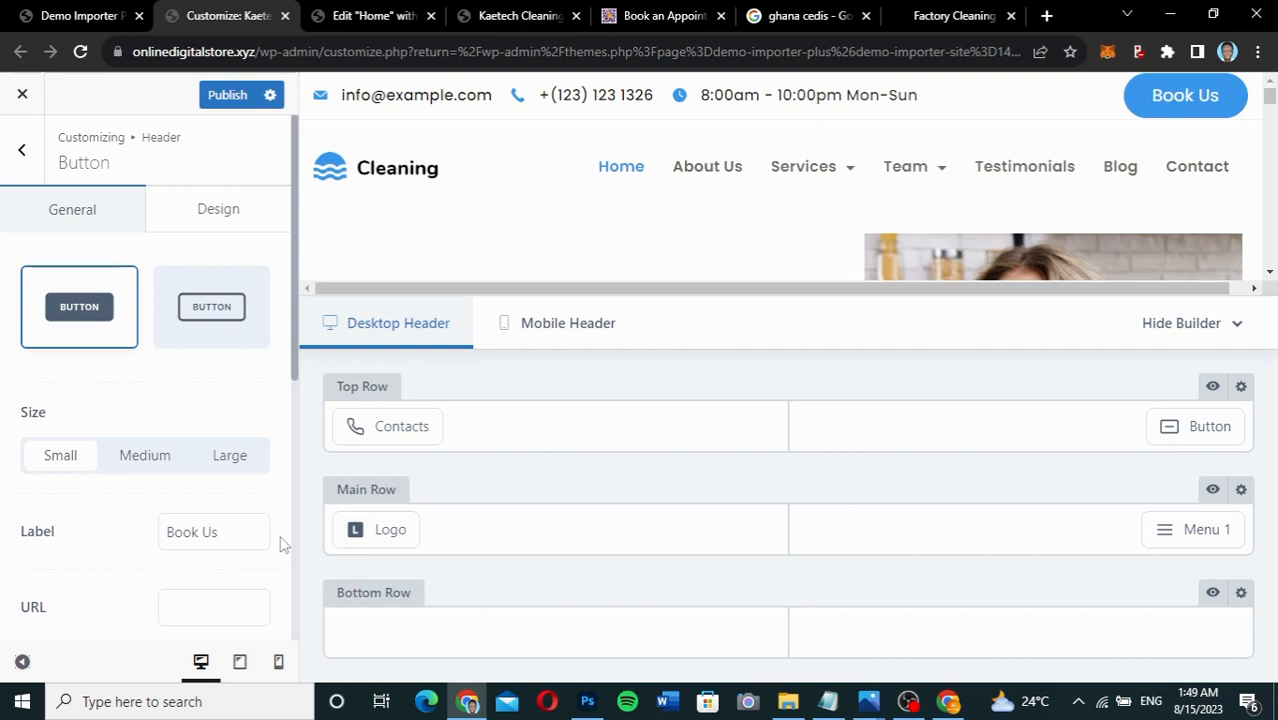
pyautogui.write(' Now')
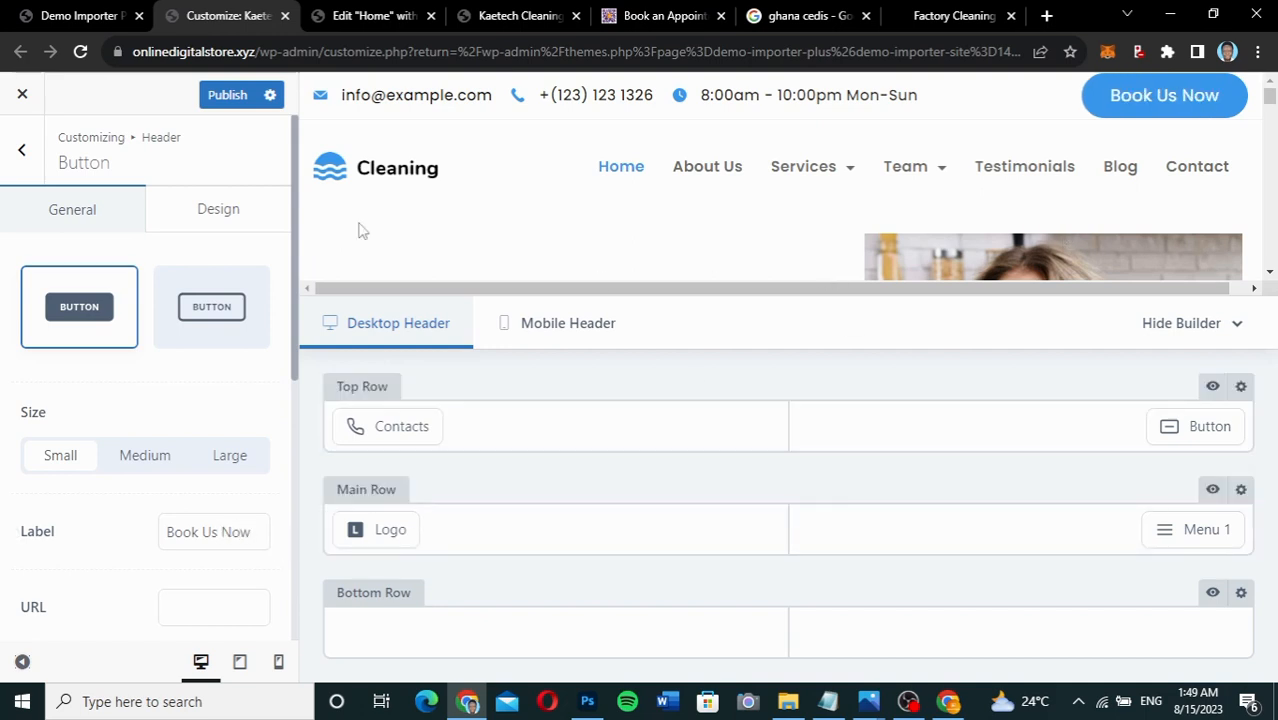
pyautogui.click(226, 230)
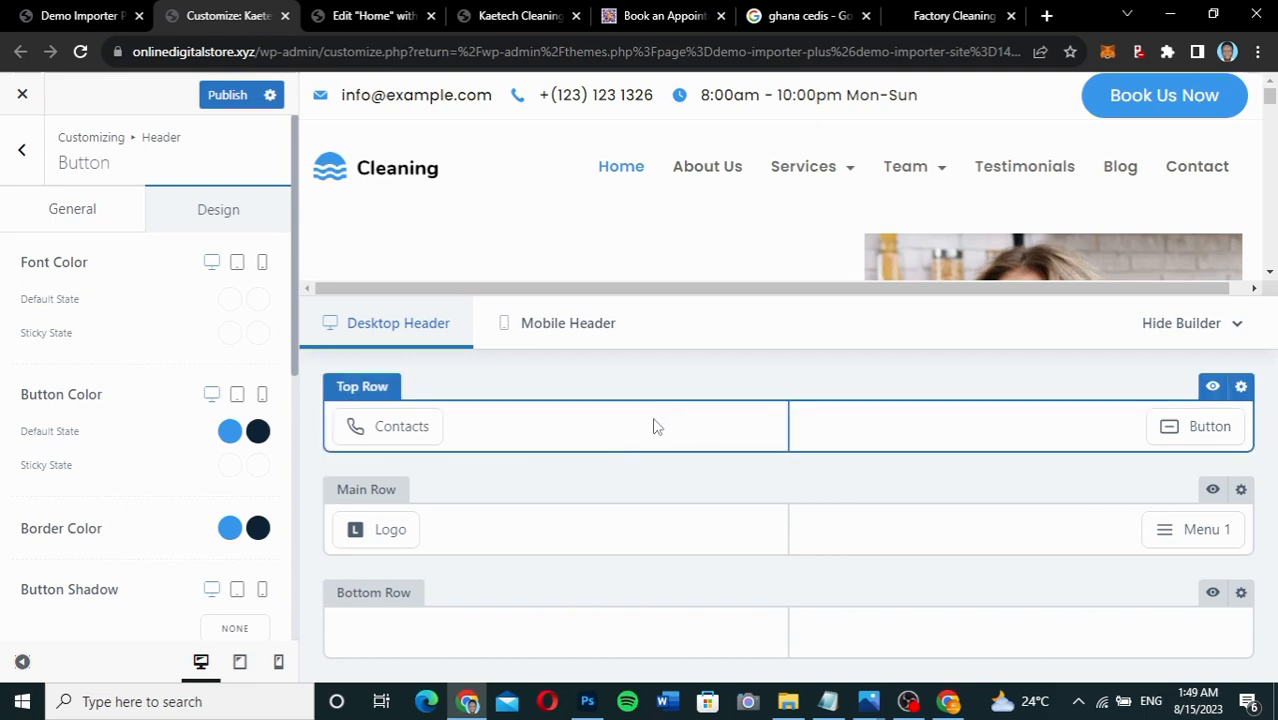
pyautogui.moveTo(392, 410)
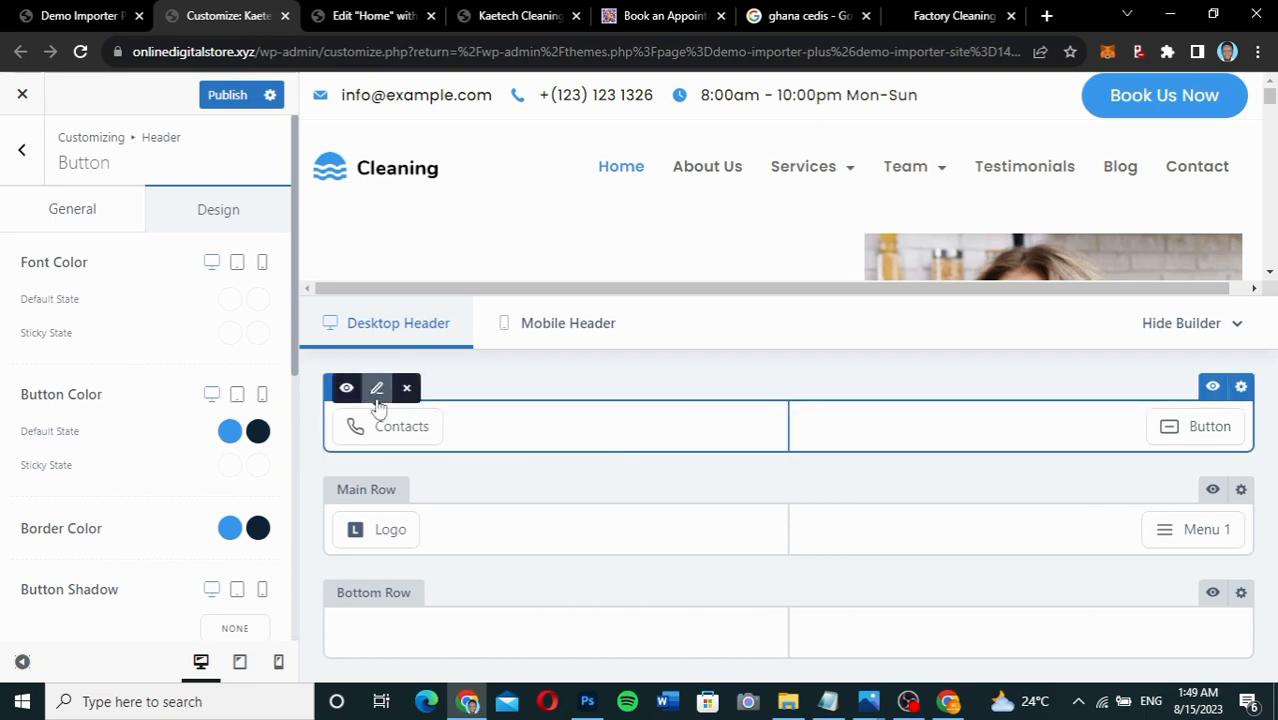
pyautogui.click(377, 389)
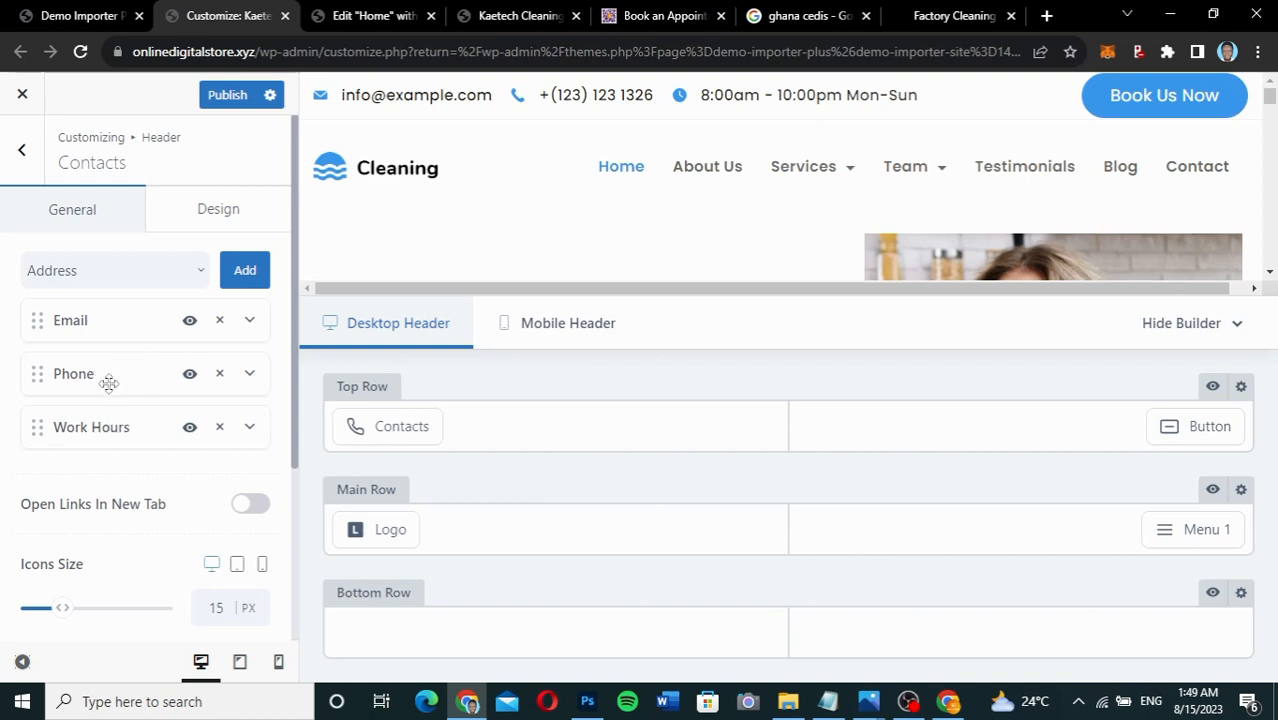
pyautogui.click(250, 376)
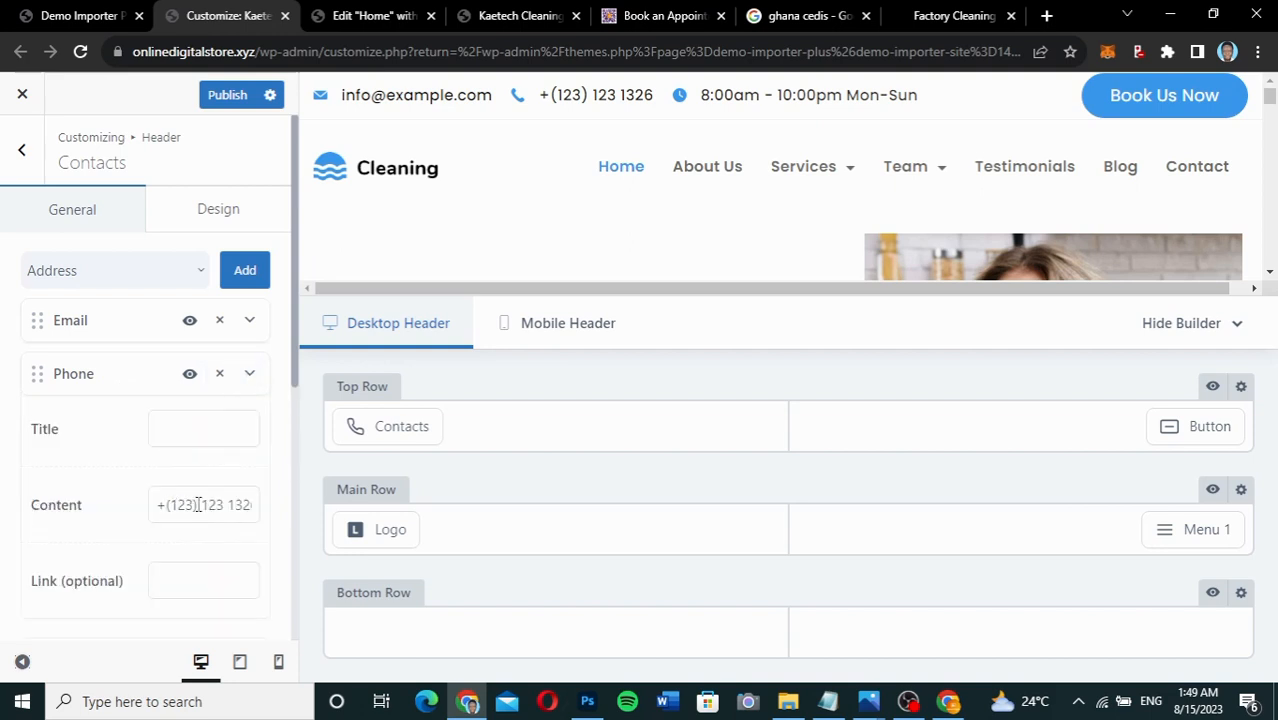
pyautogui.doubleClick(190, 504)
pyautogui.click(184, 504)
pyautogui.write('23')
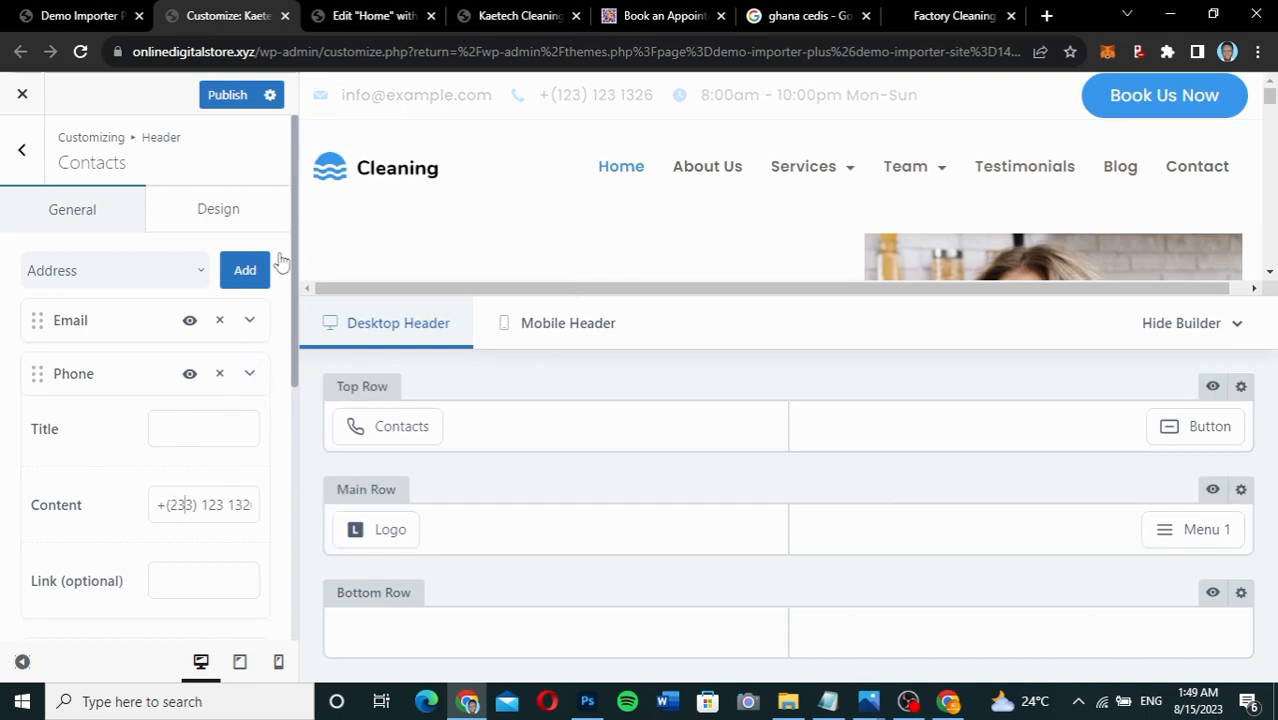
pyautogui.click(229, 97)
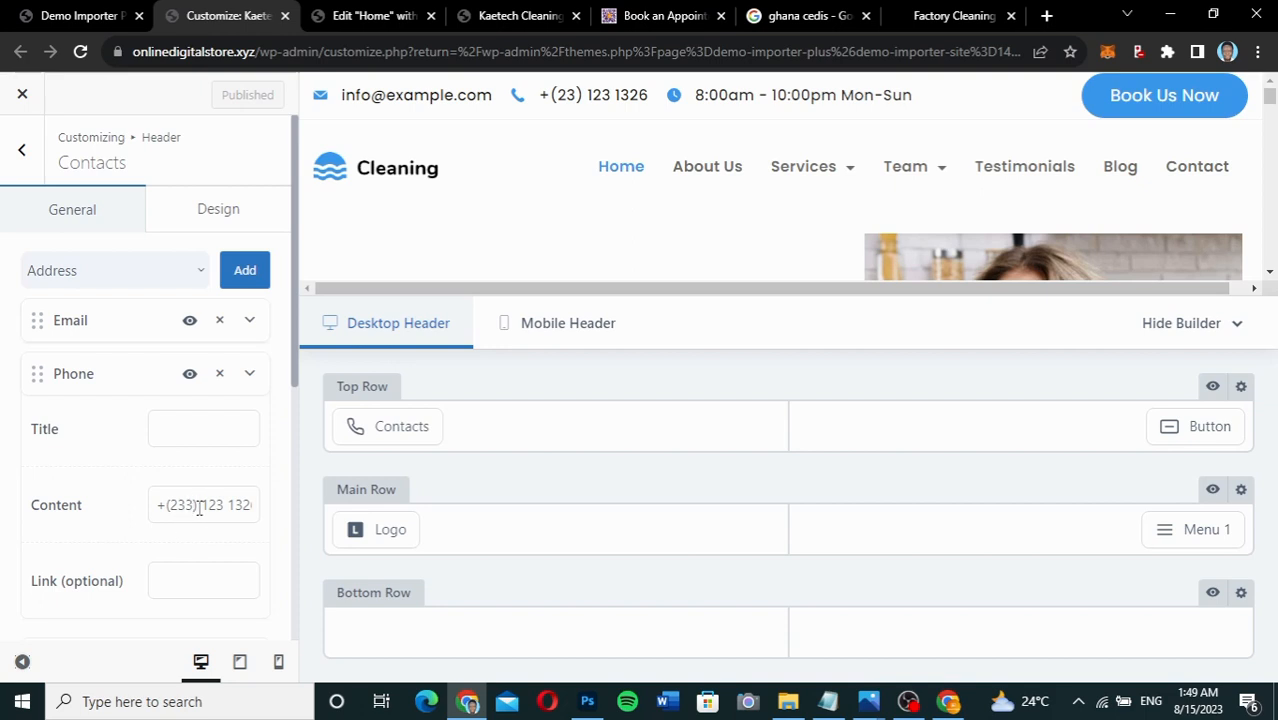
pyautogui.press('BackSpace')
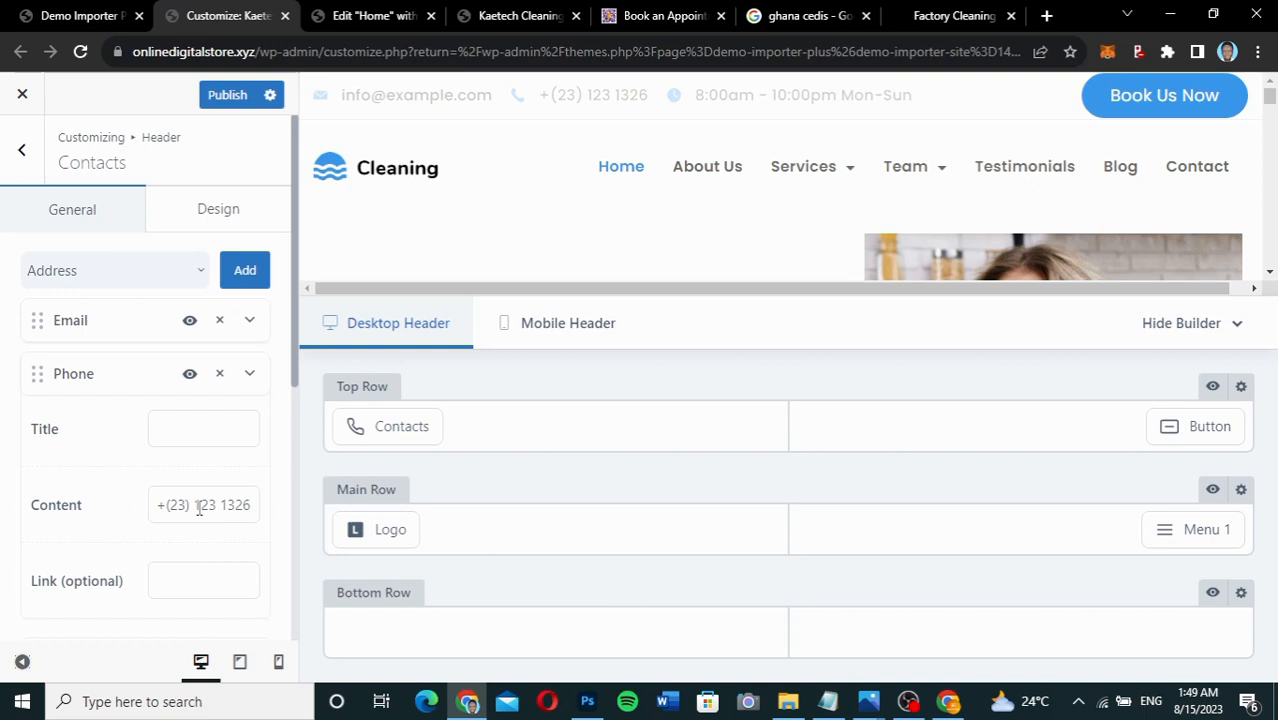
pyautogui.write('3')
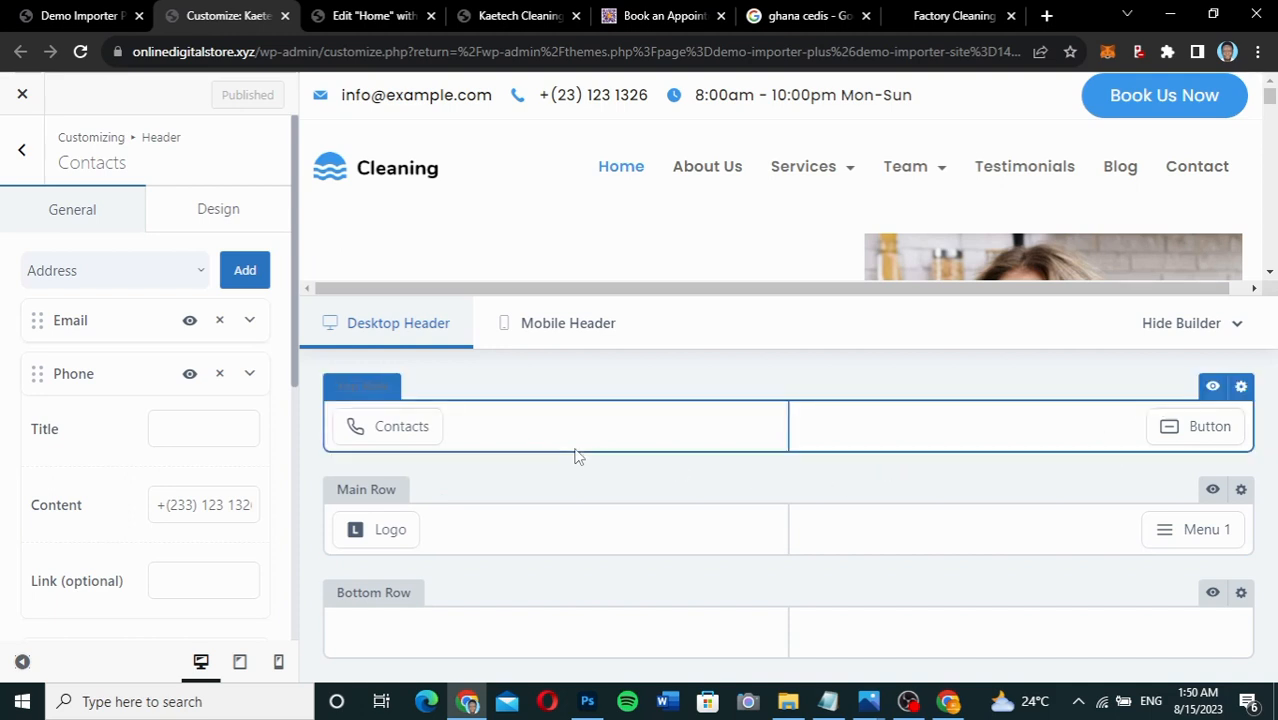
pyautogui.moveTo(366, 416)
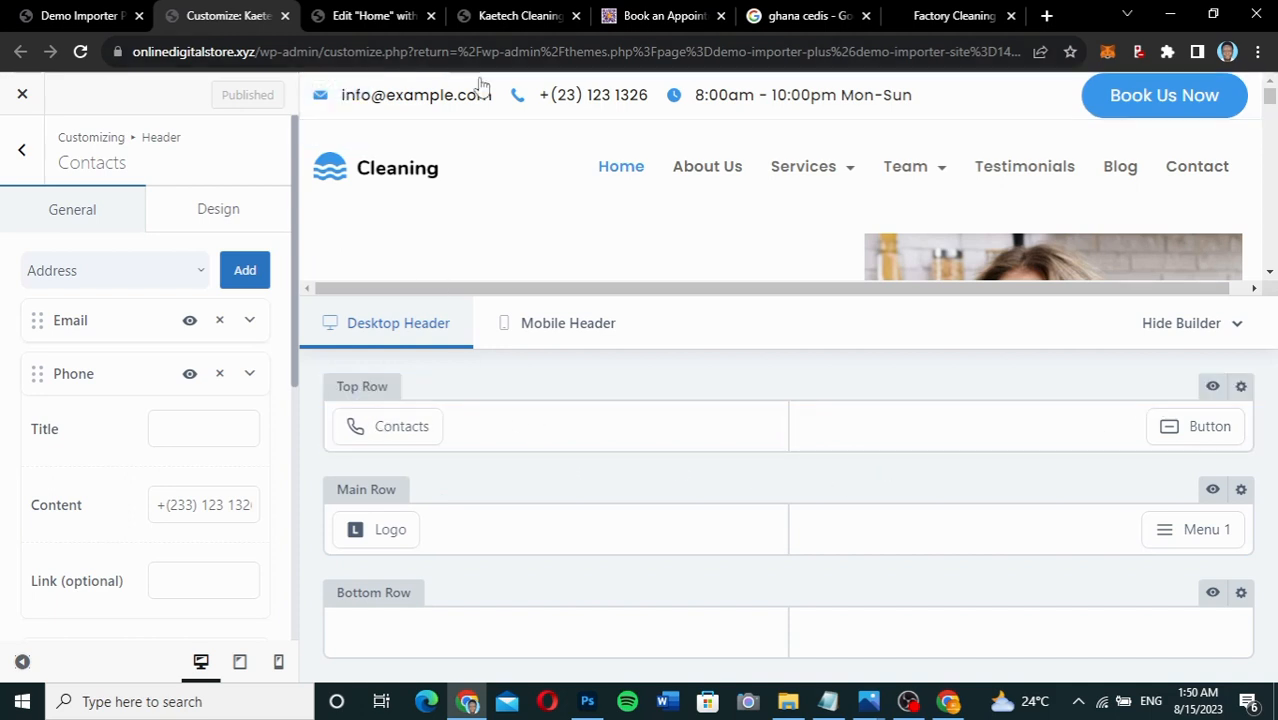
pyautogui.moveTo(362, 392)
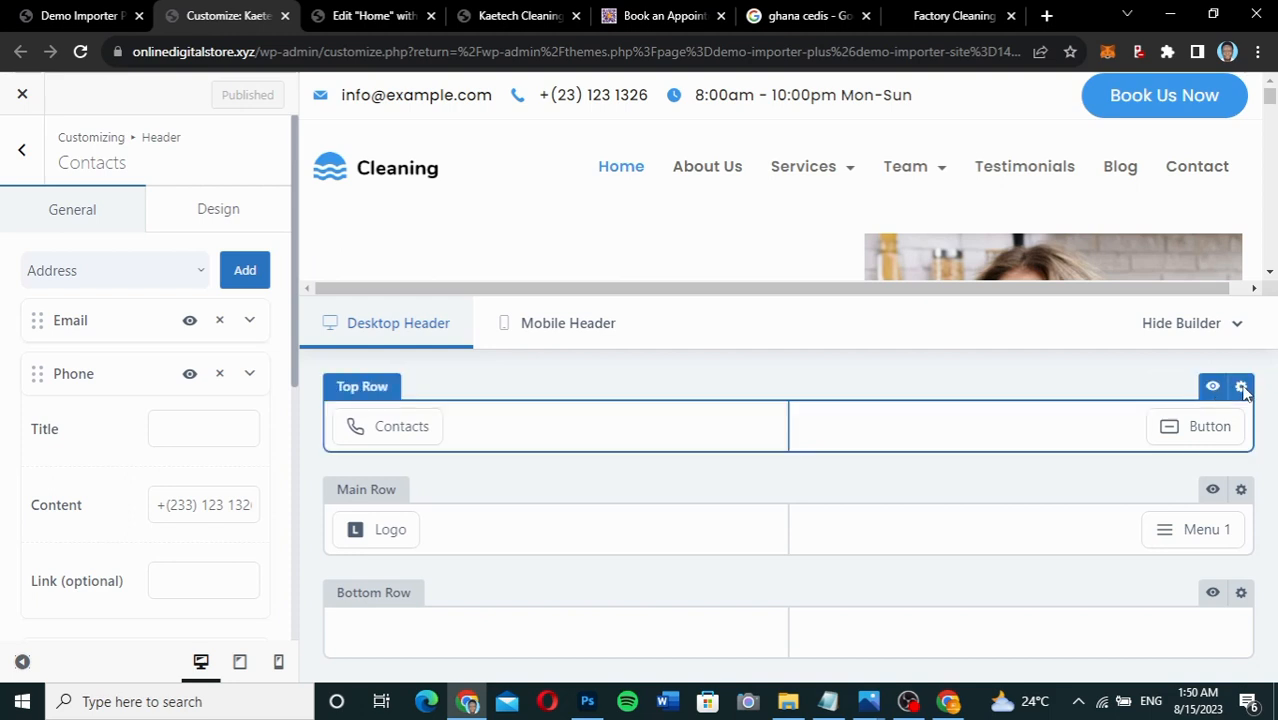
# Try 3B99EE blue and near-black for the top row background, settle on white FFFFFF, and publish.
pyautogui.click(1241, 388)
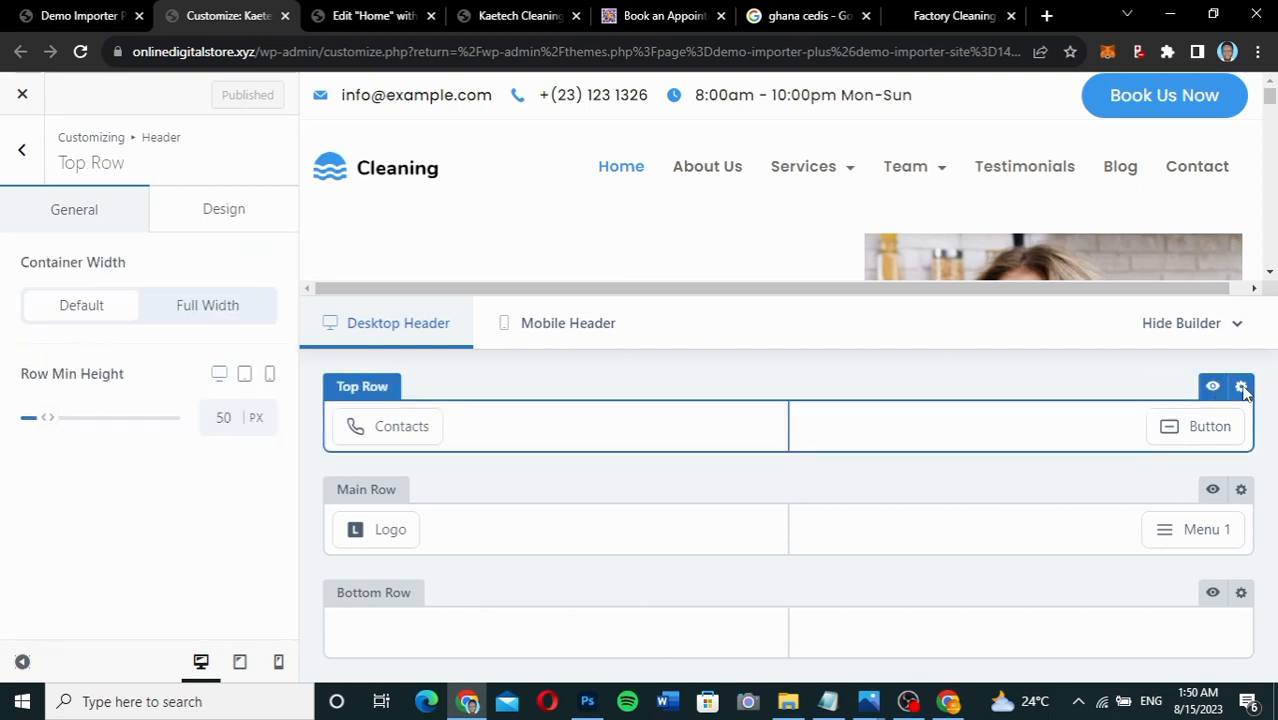
pyautogui.click(249, 222)
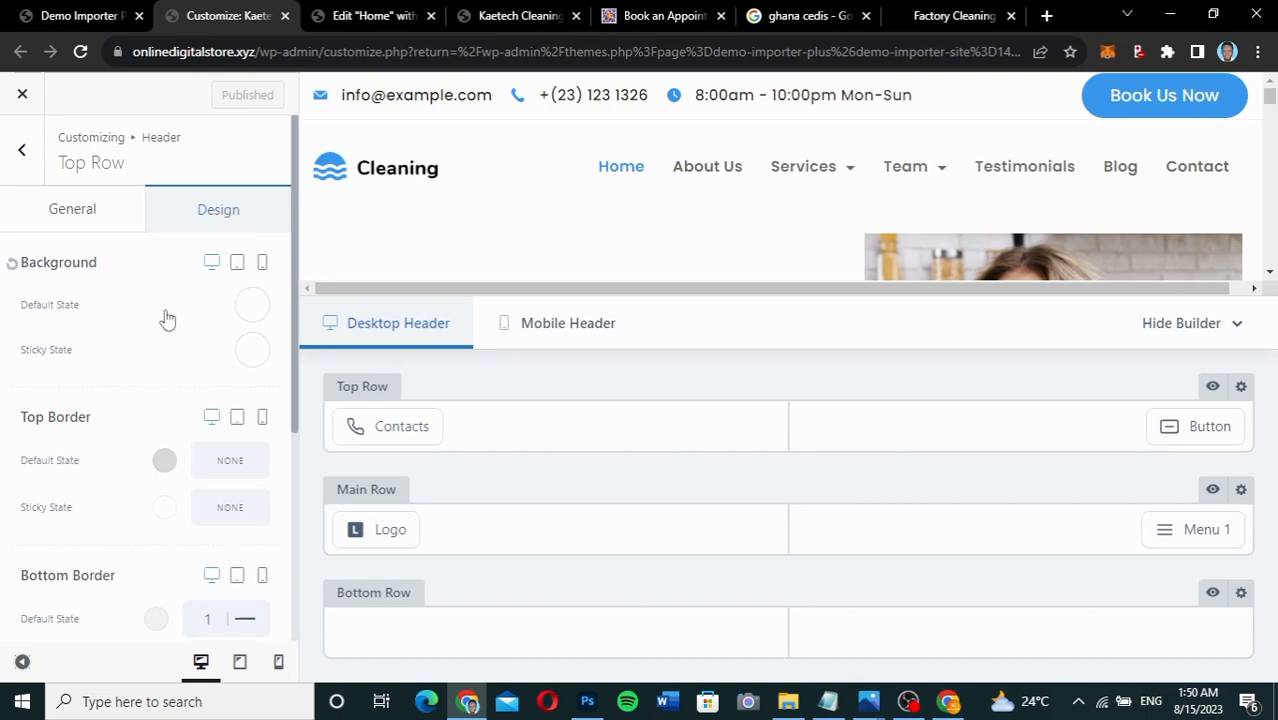
pyautogui.click(252, 306)
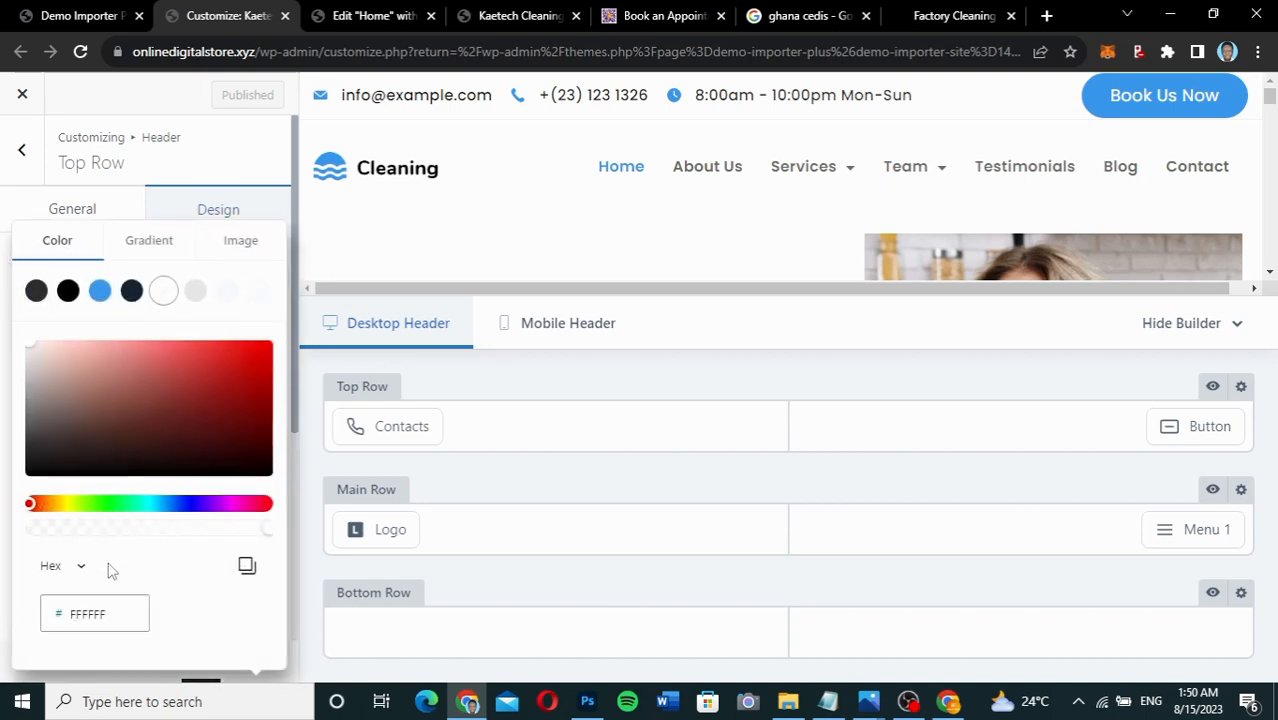
pyautogui.moveTo(116, 614); pyautogui.dragTo(69, 616)
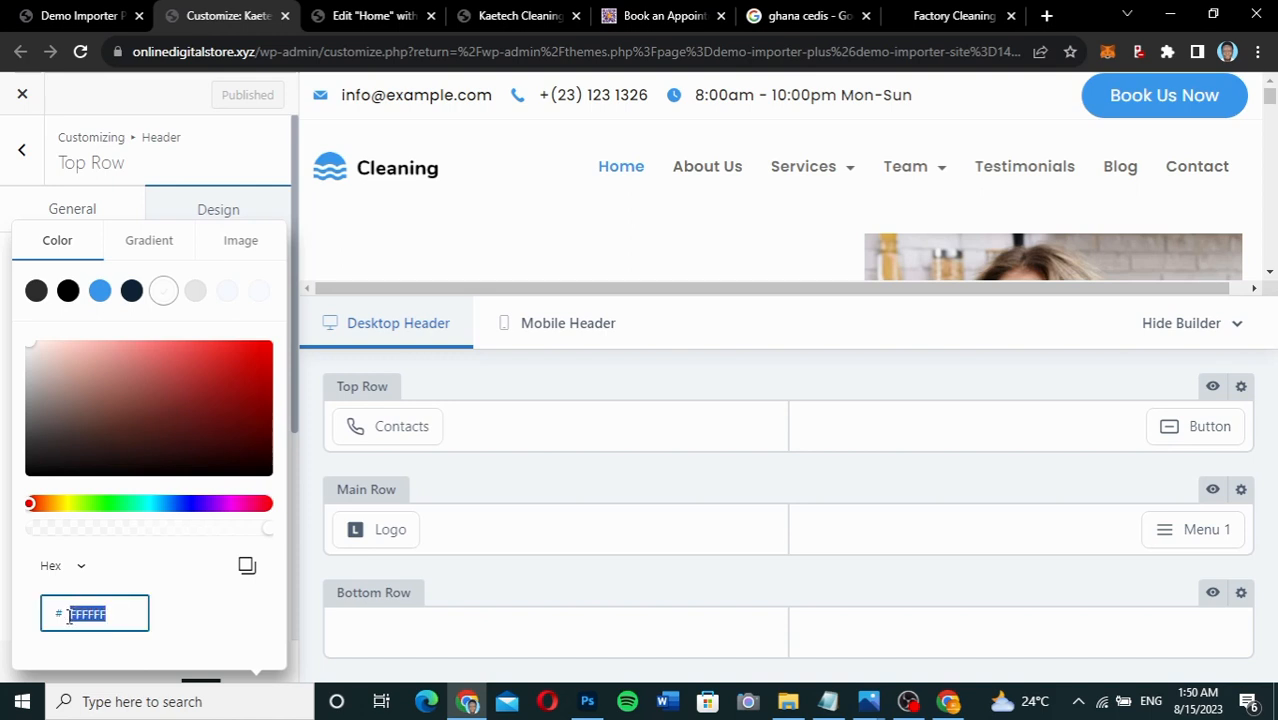
pyautogui.write('3B99EE')
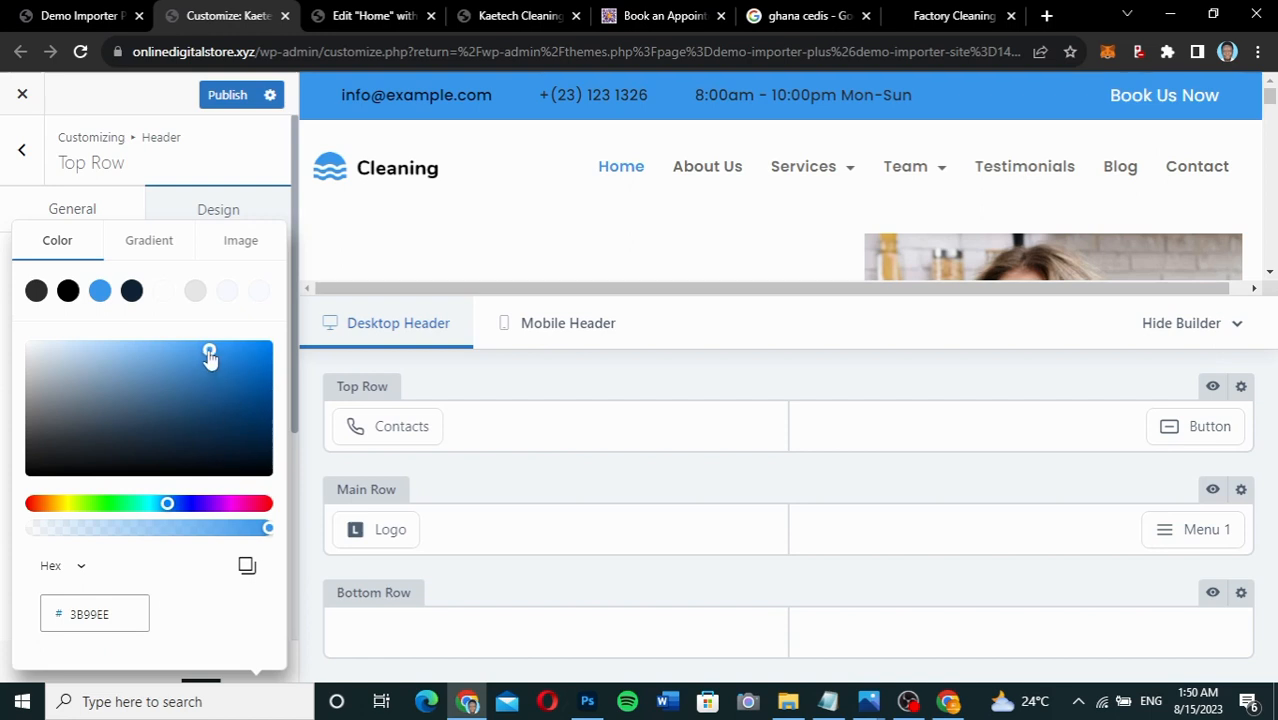
pyautogui.moveTo(209, 355); pyautogui.dragTo(268, 471)
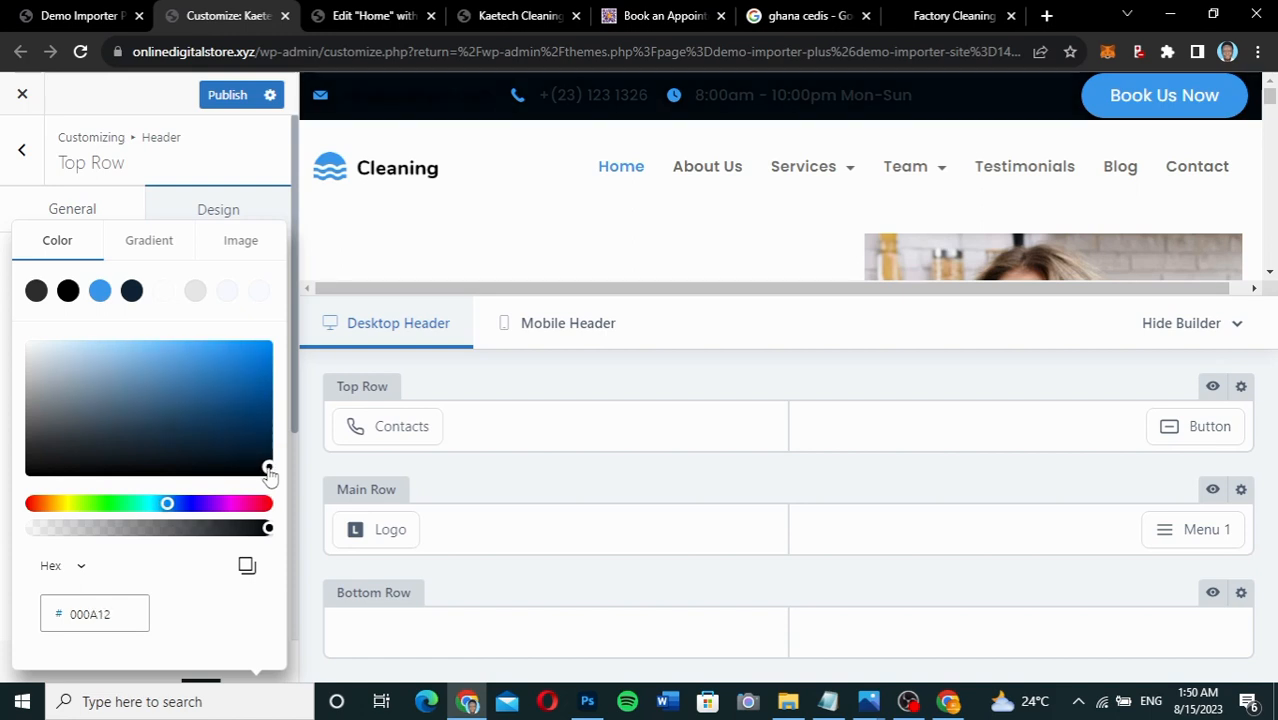
pyautogui.moveTo(268, 472); pyautogui.dragTo(5, 322)
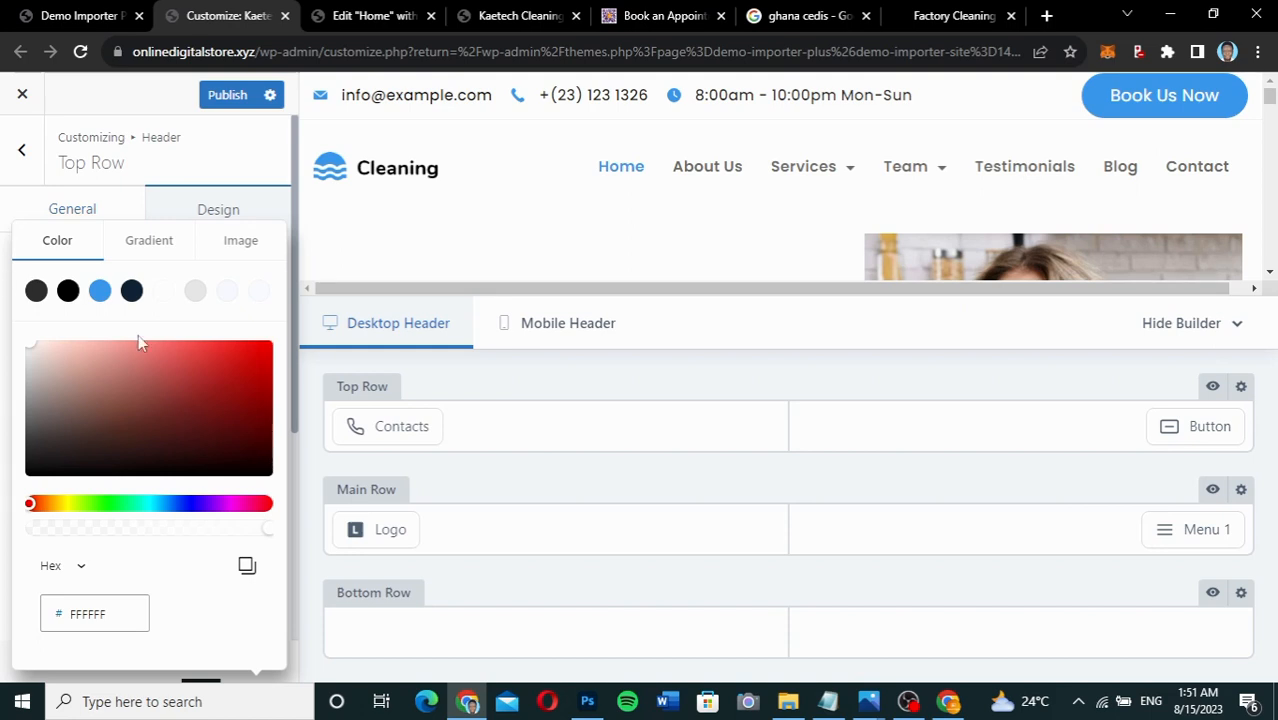
pyautogui.click(507, 373)
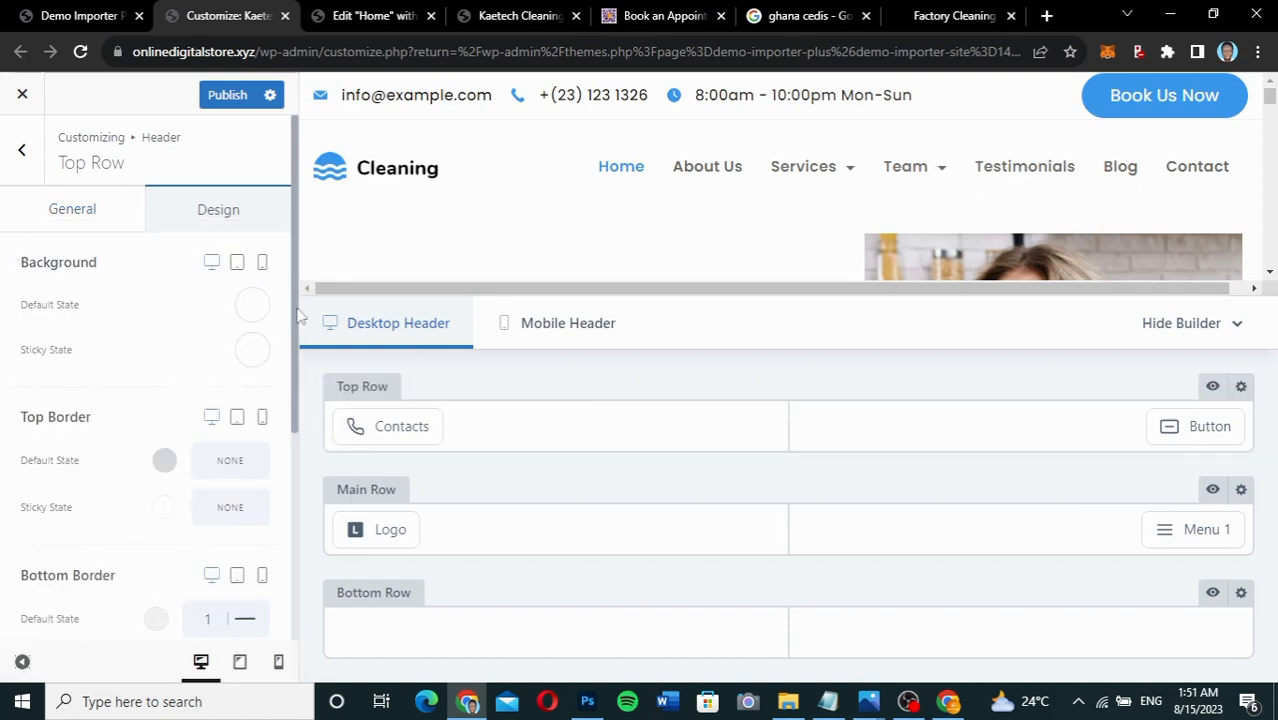
pyautogui.click(220, 94)
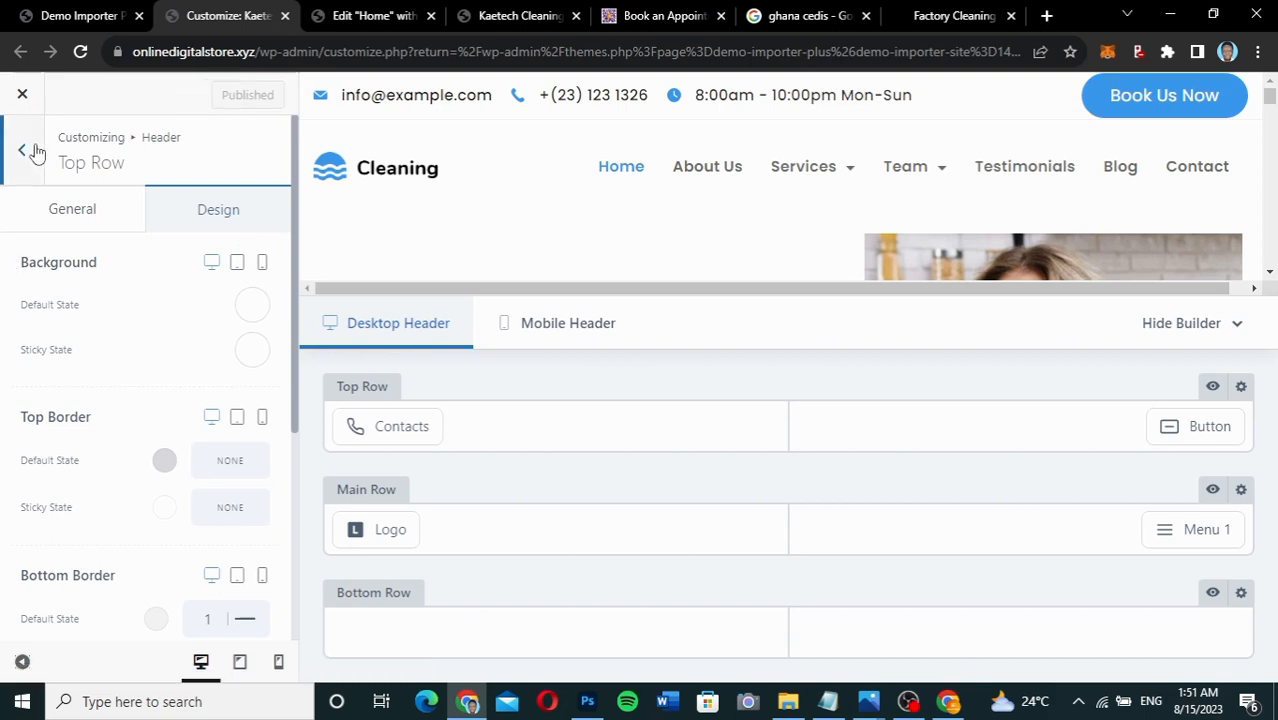
# Open the Menu 1 element's settings, glancing at the Logo settings along the way.
pyautogui.click(23, 150)
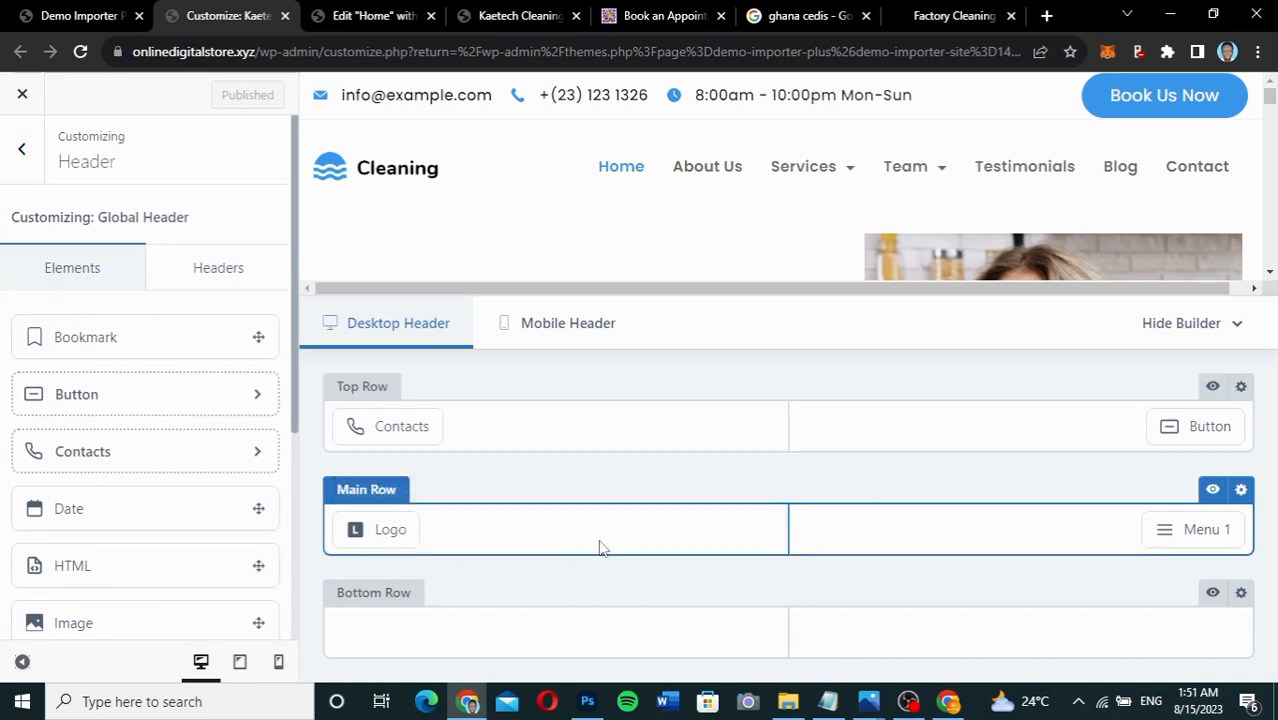
pyautogui.moveTo(350, 530)
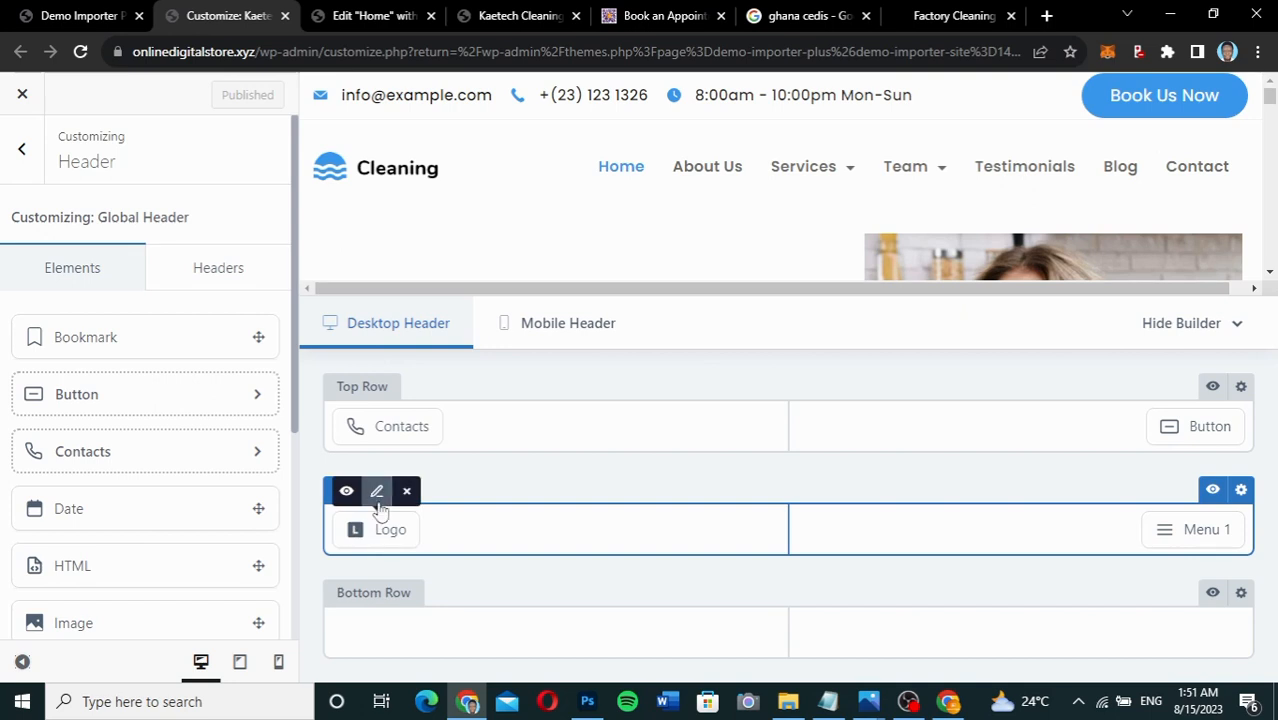
pyautogui.click(377, 493)
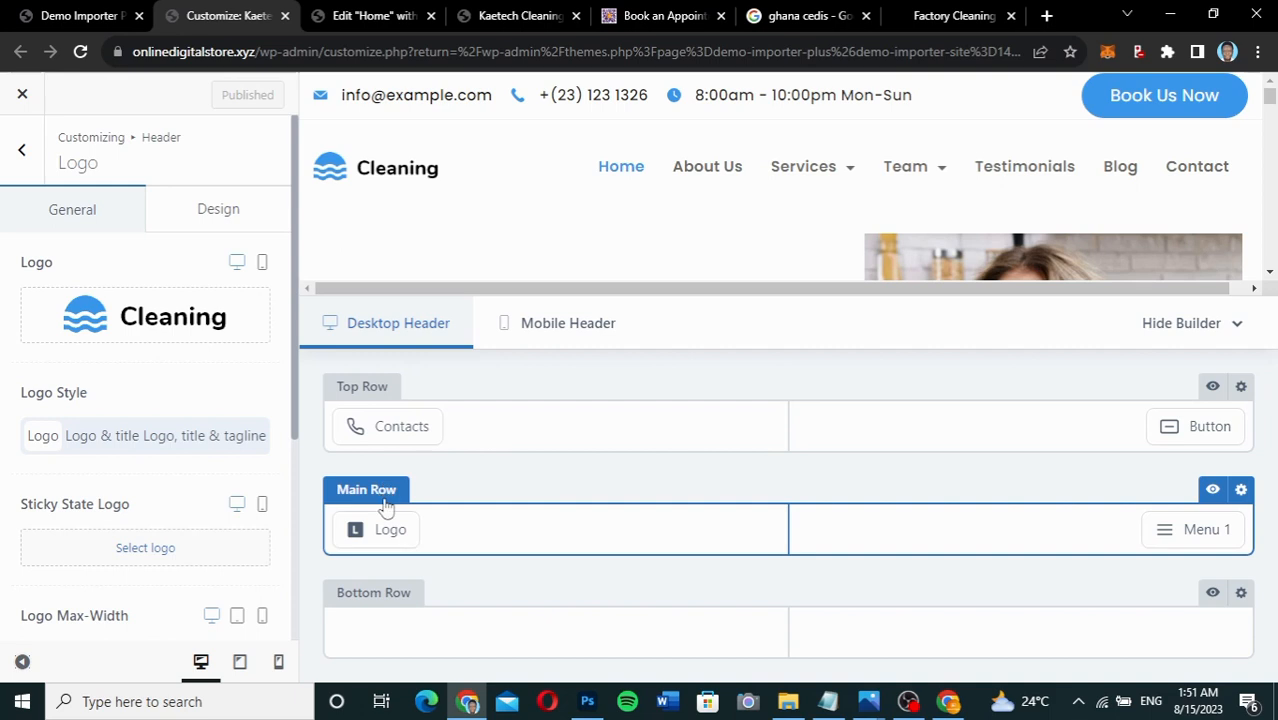
pyautogui.moveTo(1188, 533)
pyautogui.click(1187, 492)
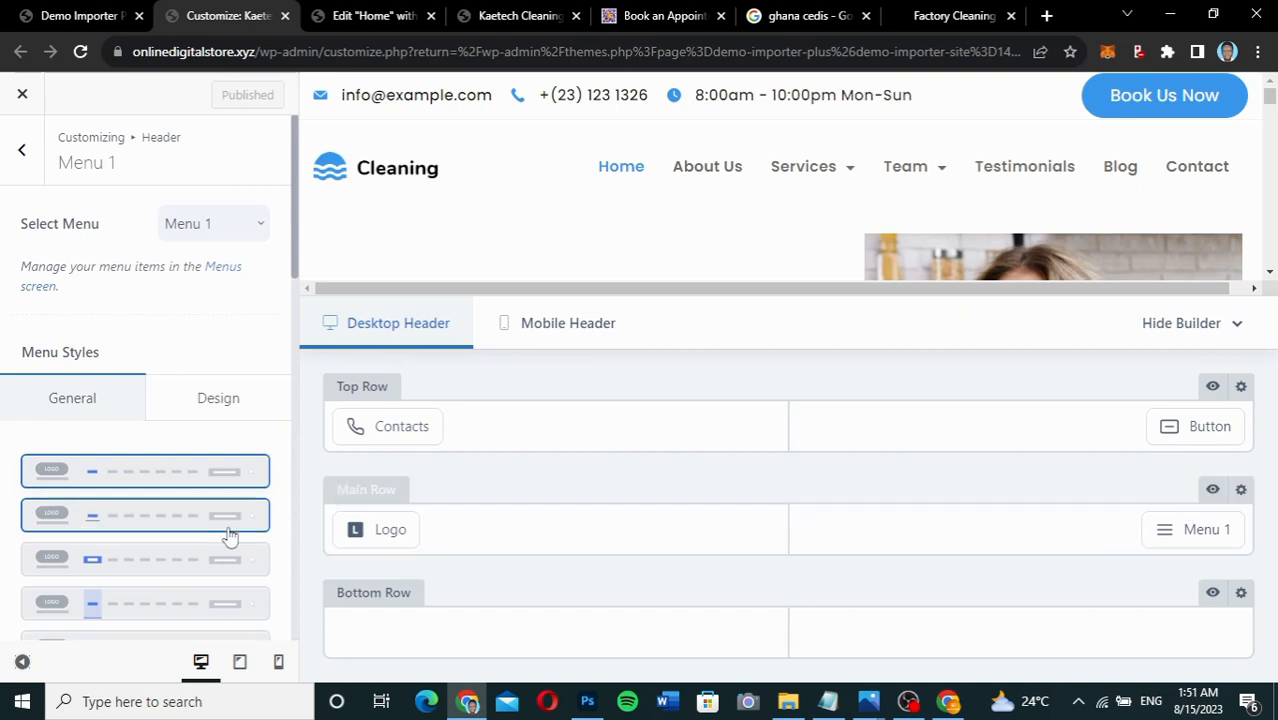
pyautogui.scroll(-3, 60, 513)
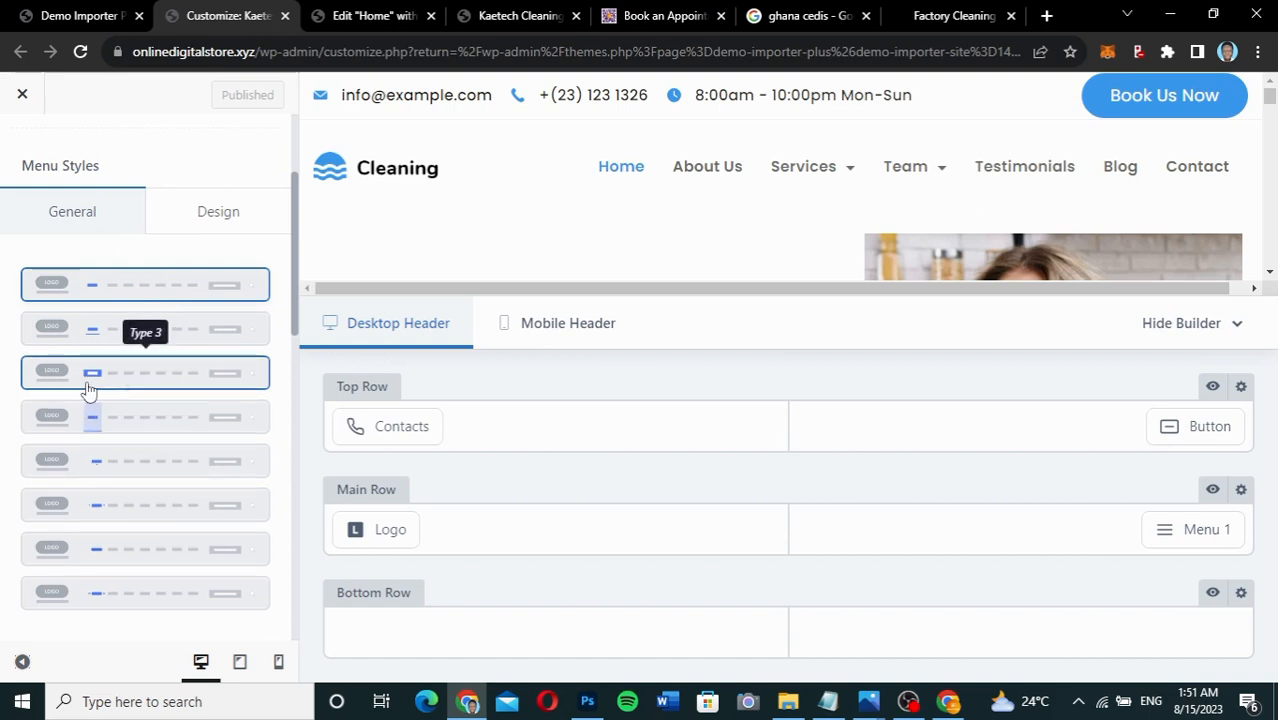
pyautogui.scroll(-3, 86, 385)
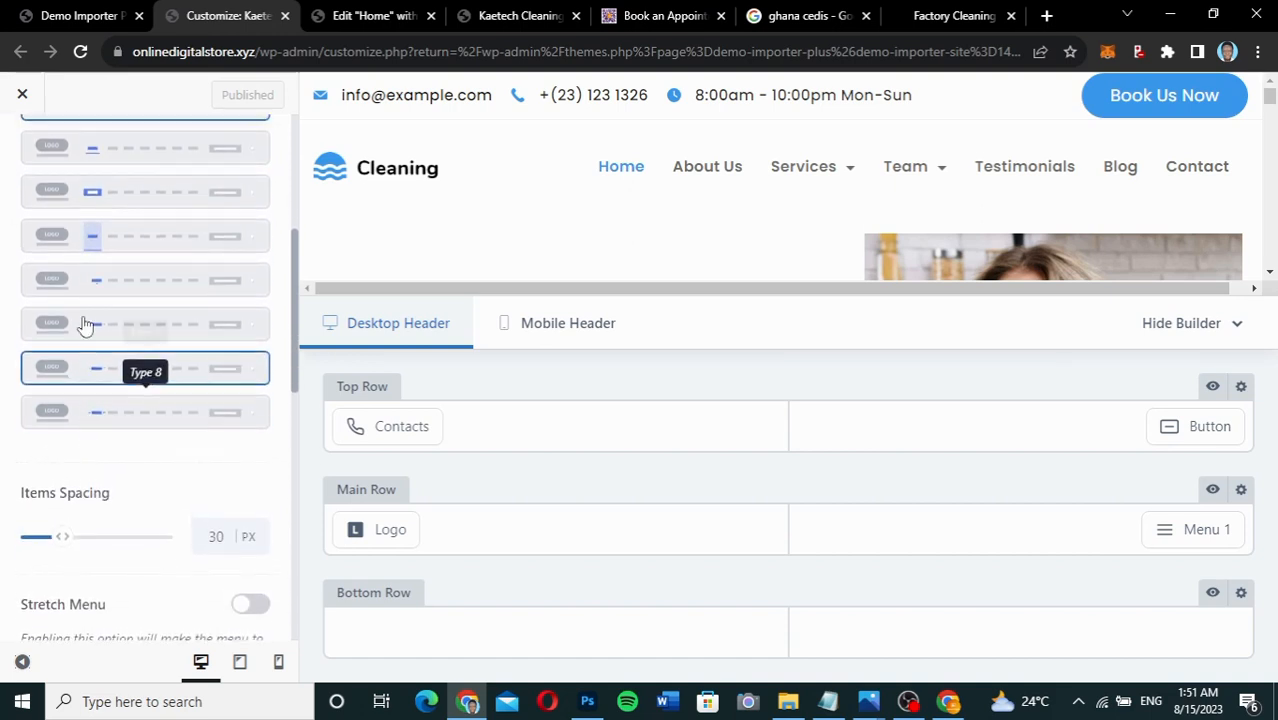
pyautogui.scroll(5, 84, 368)
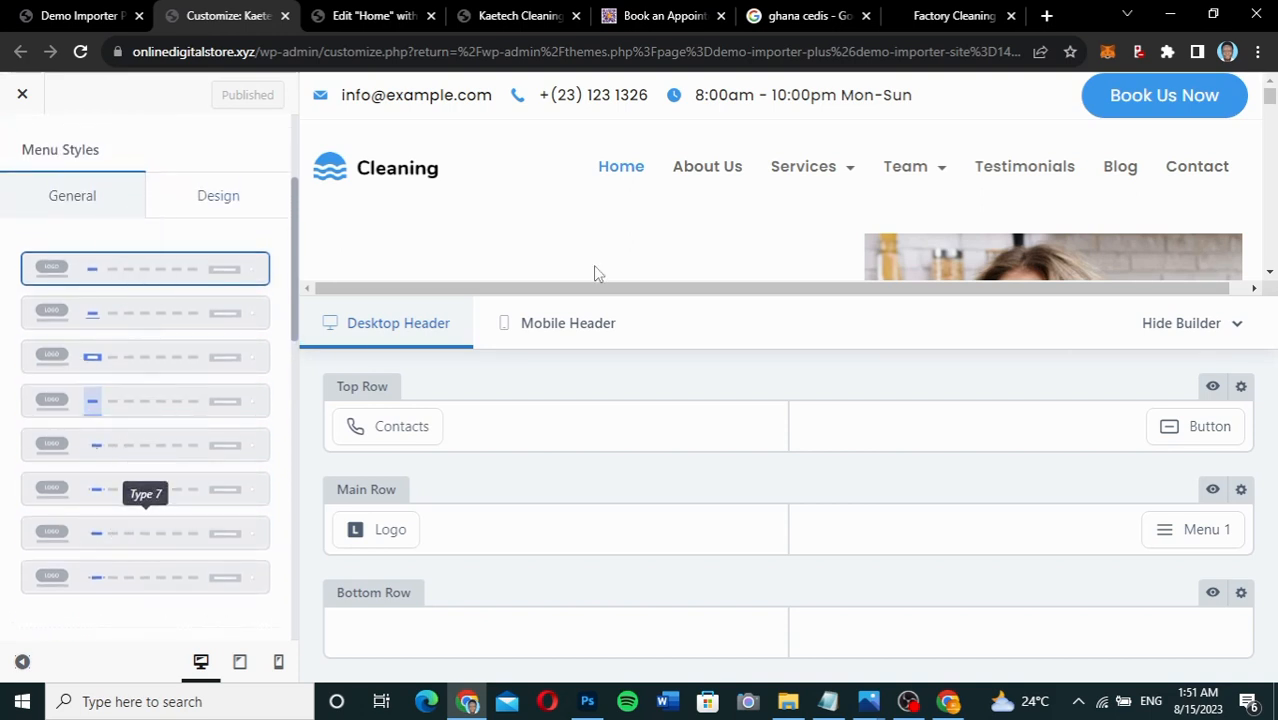
pyautogui.moveTo(848, 174)
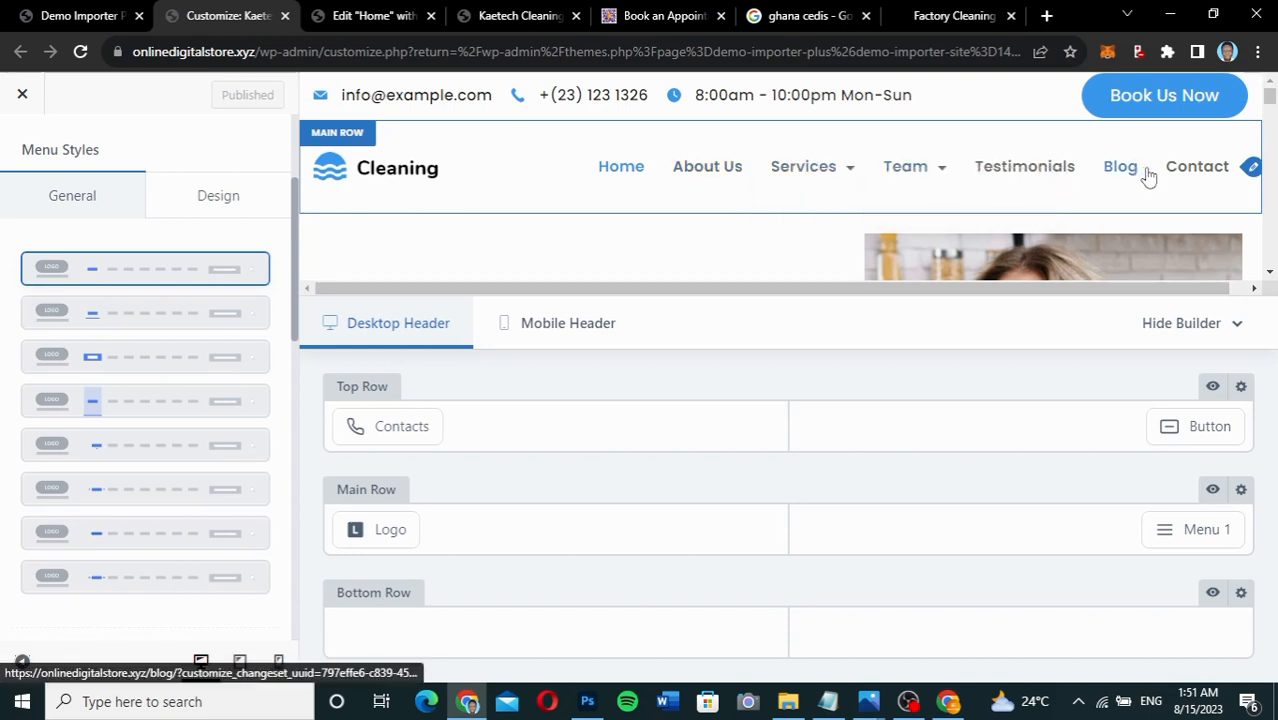
# Preview menu styles Type 2, 3, 5, 6 and the last one, then choose Type 1 and publish.
pyautogui.click(160, 320)
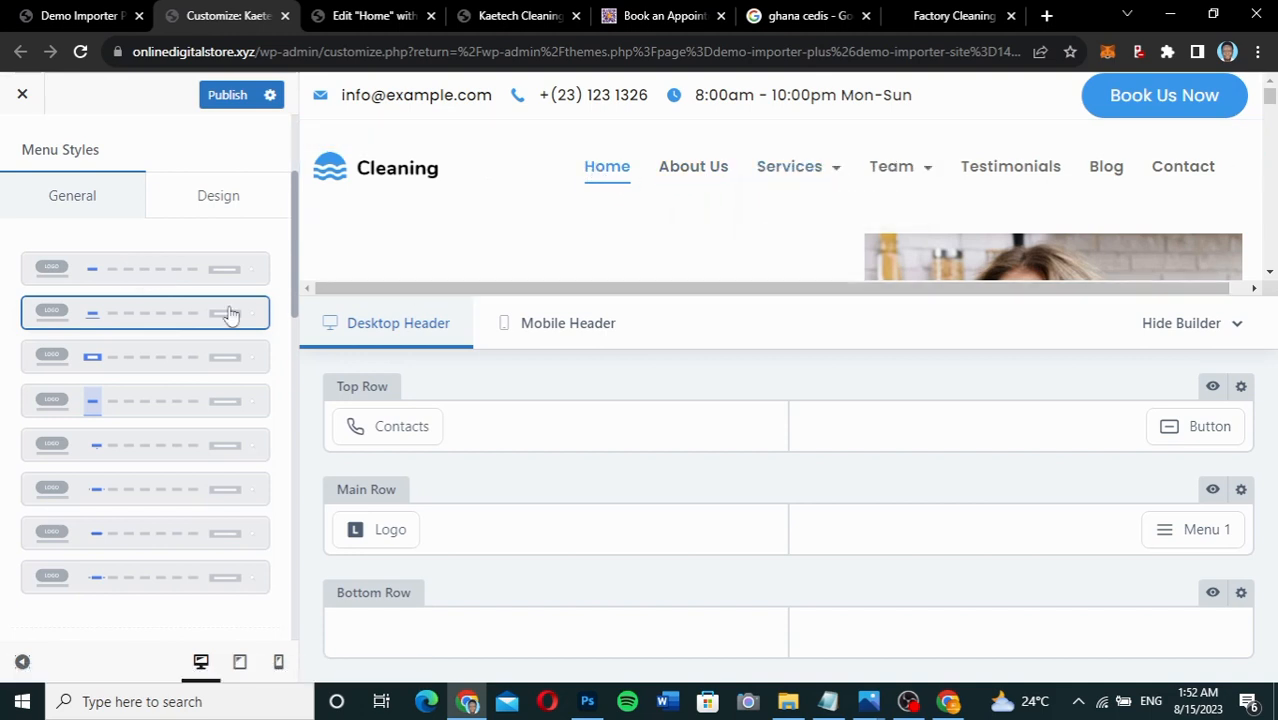
pyautogui.click(150, 362)
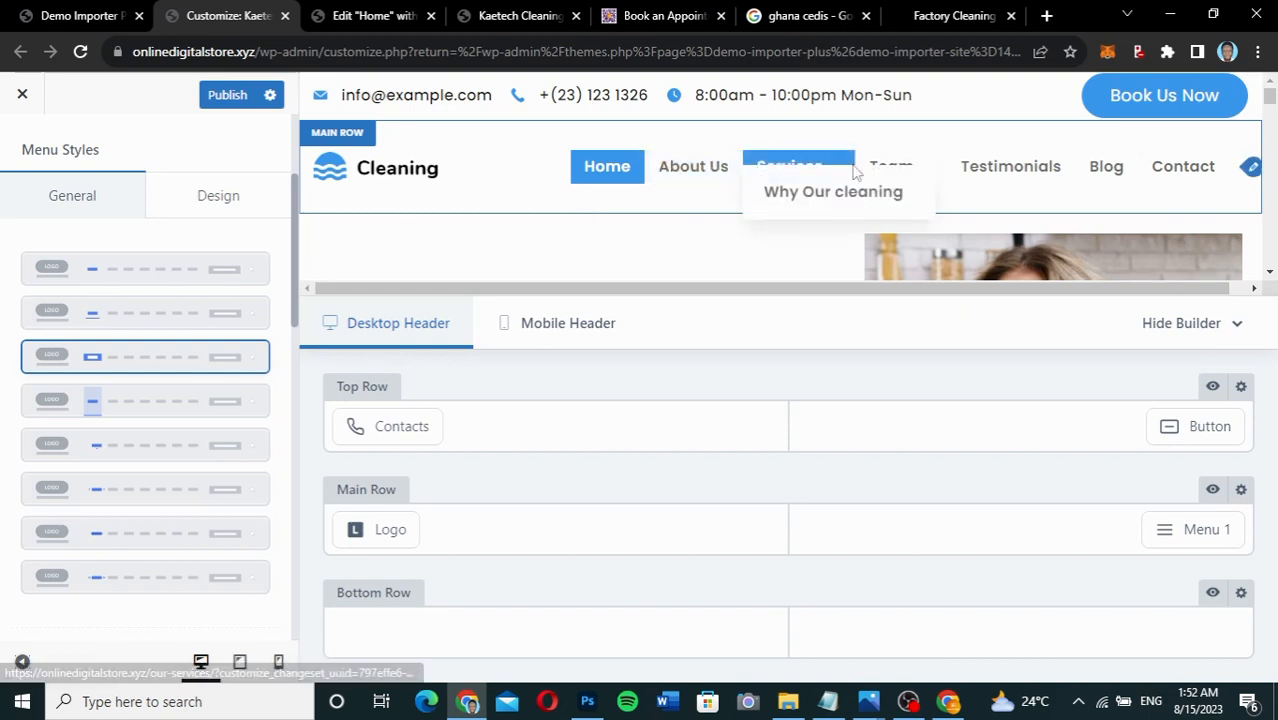
pyautogui.click(163, 449)
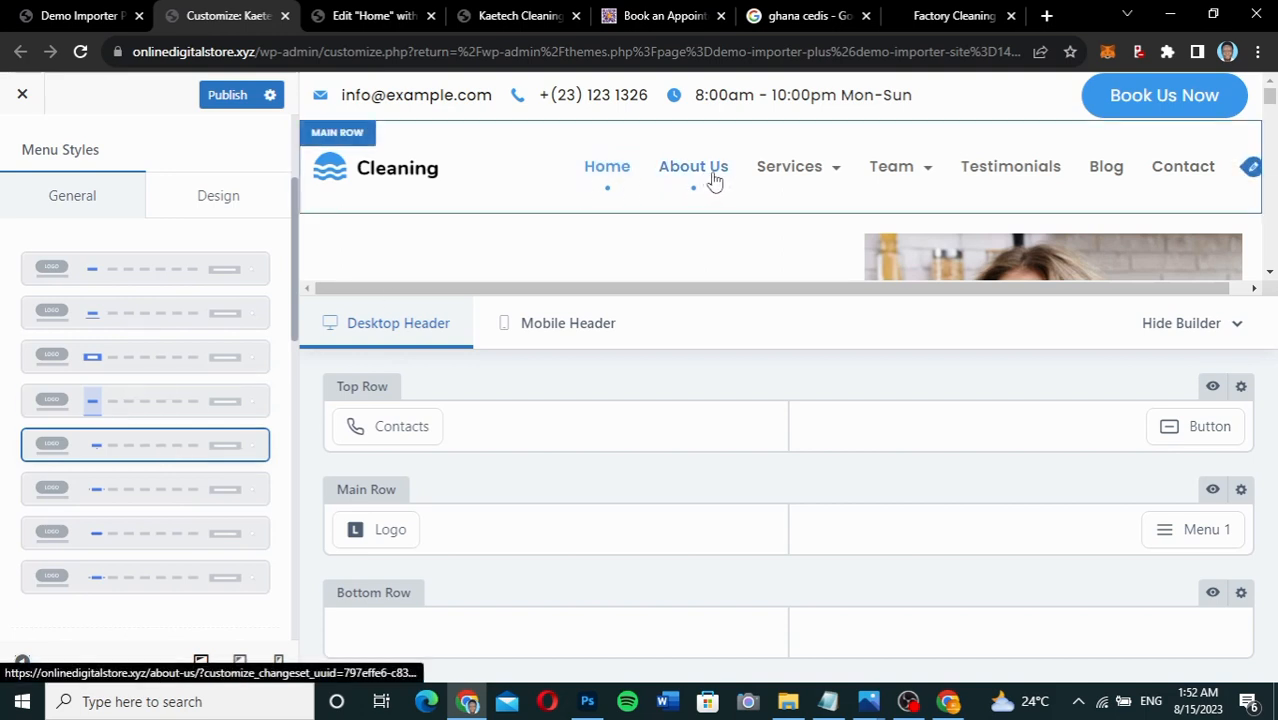
pyautogui.click(170, 484)
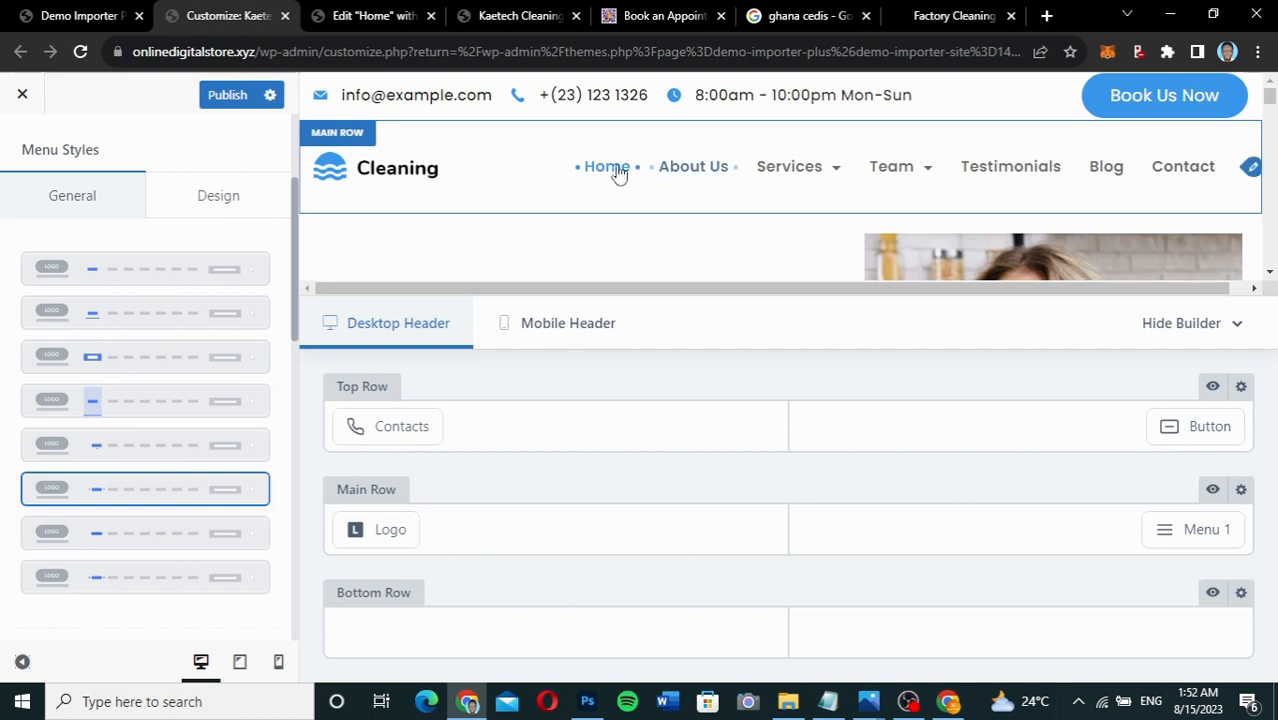
pyautogui.moveTo(800, 168)
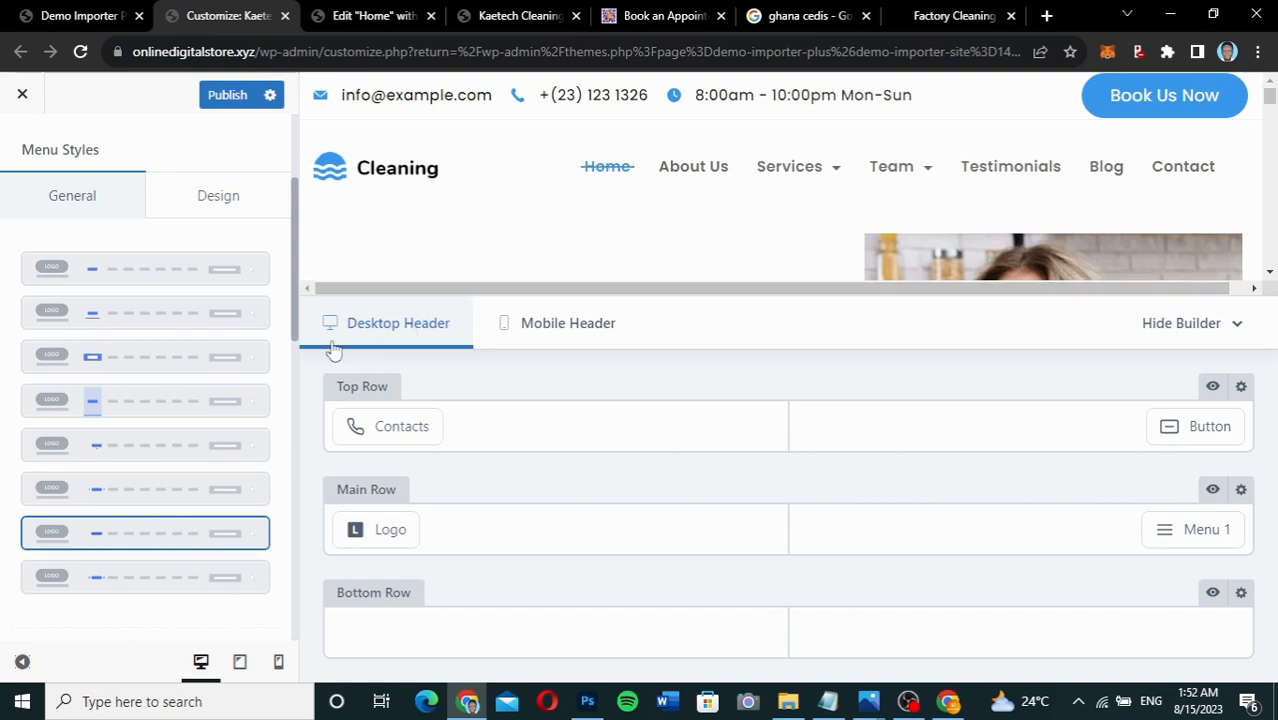
pyautogui.click(123, 578)
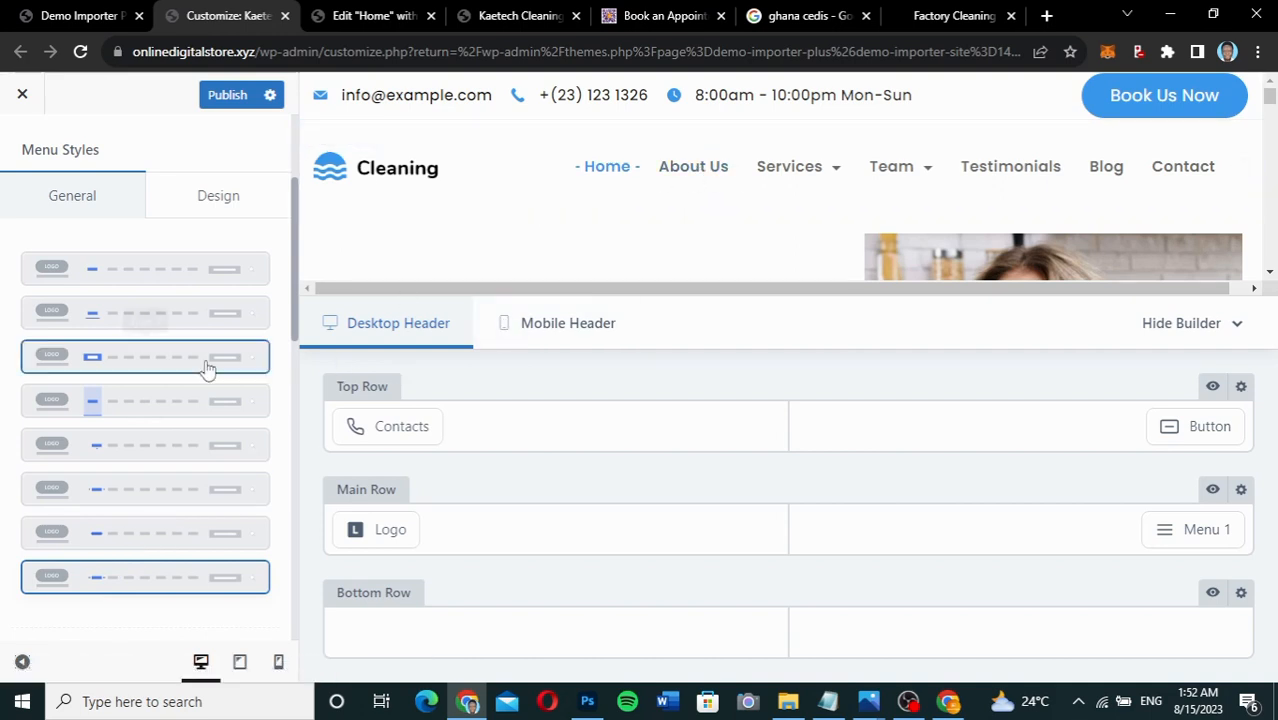
pyautogui.click(178, 271)
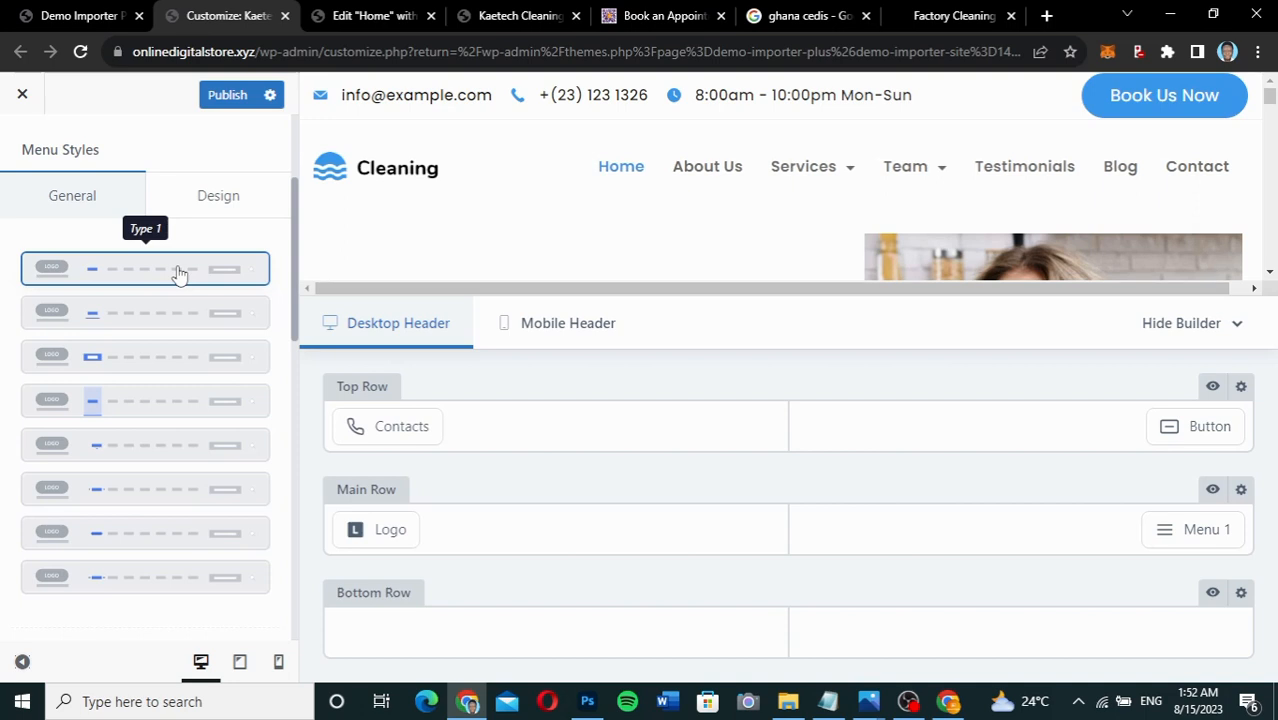
pyautogui.click(229, 95)
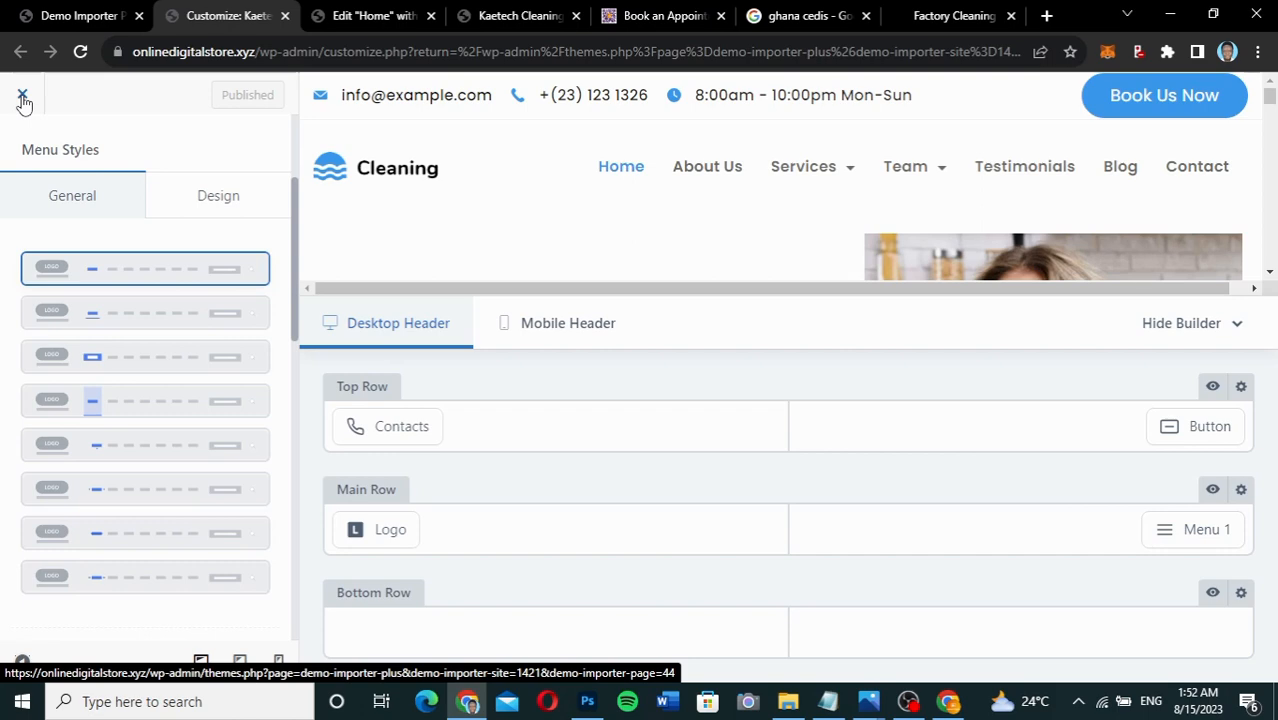
# Back out to General Options and open the Footer builder with Widgets, Contacts, Copyright and Socials.
pyautogui.scroll(3, 143, 197)
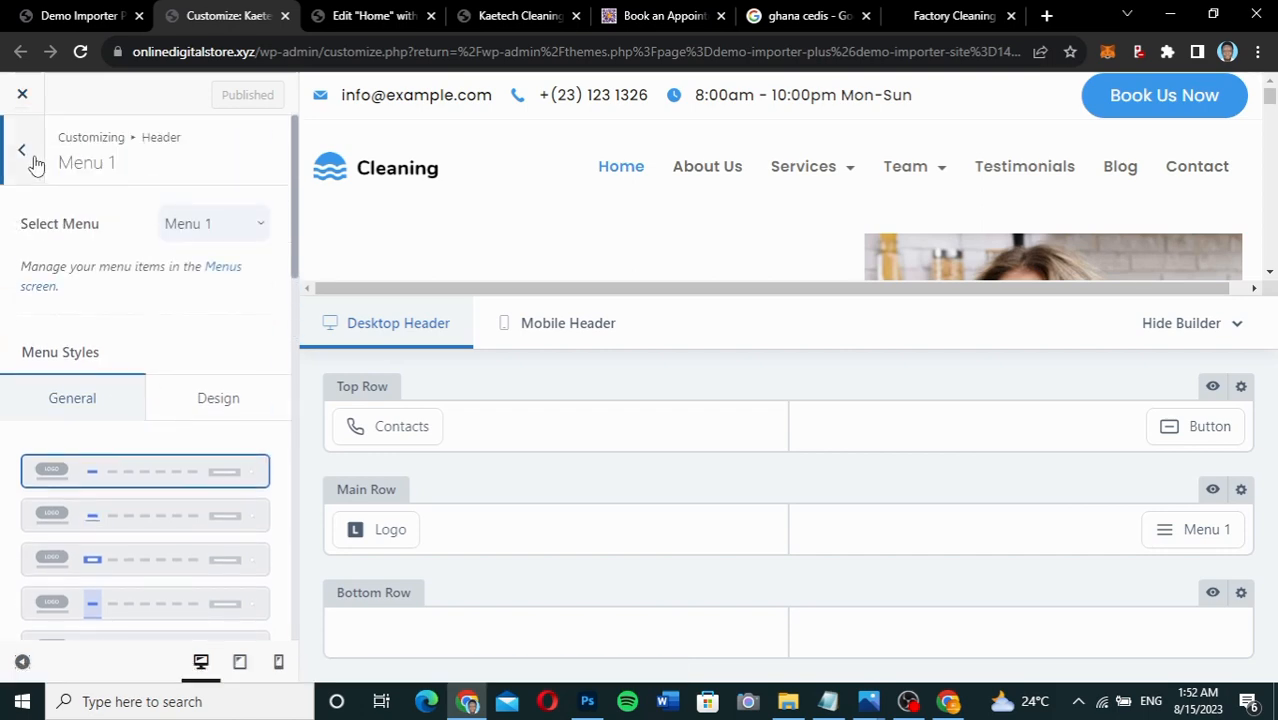
pyautogui.click(35, 163)
pyautogui.click(35, 163)
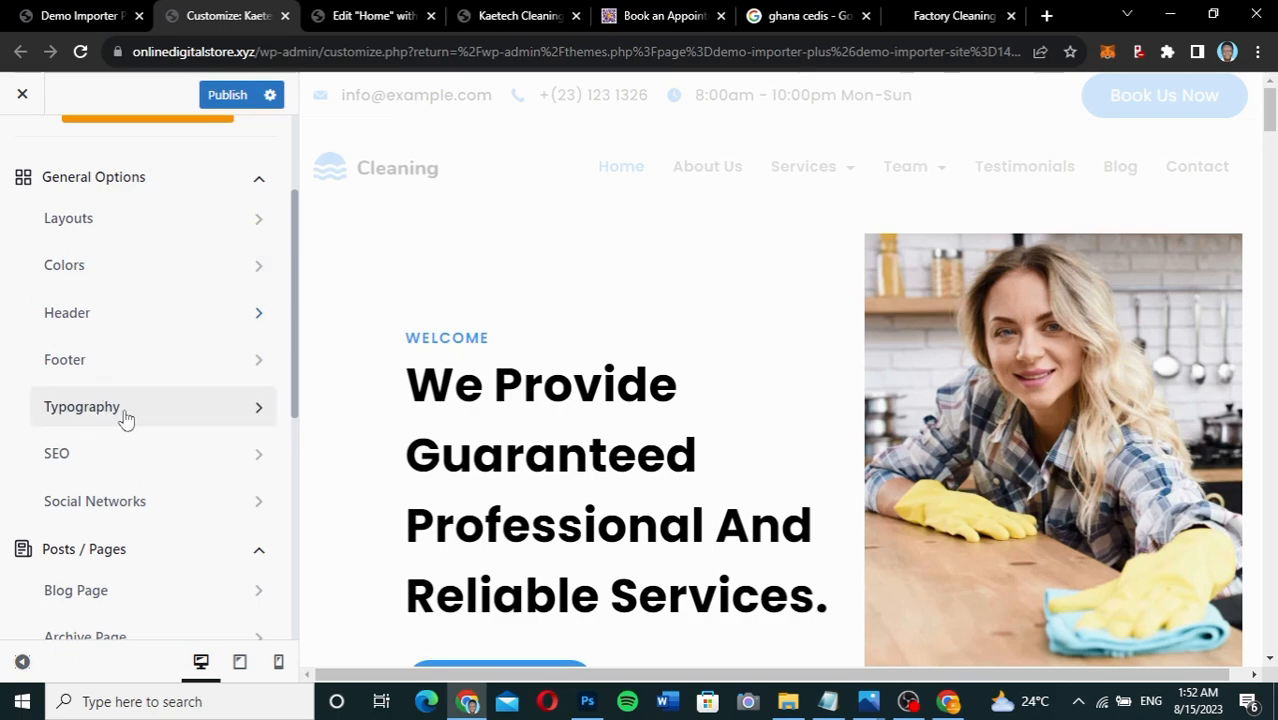
pyautogui.click(130, 360)
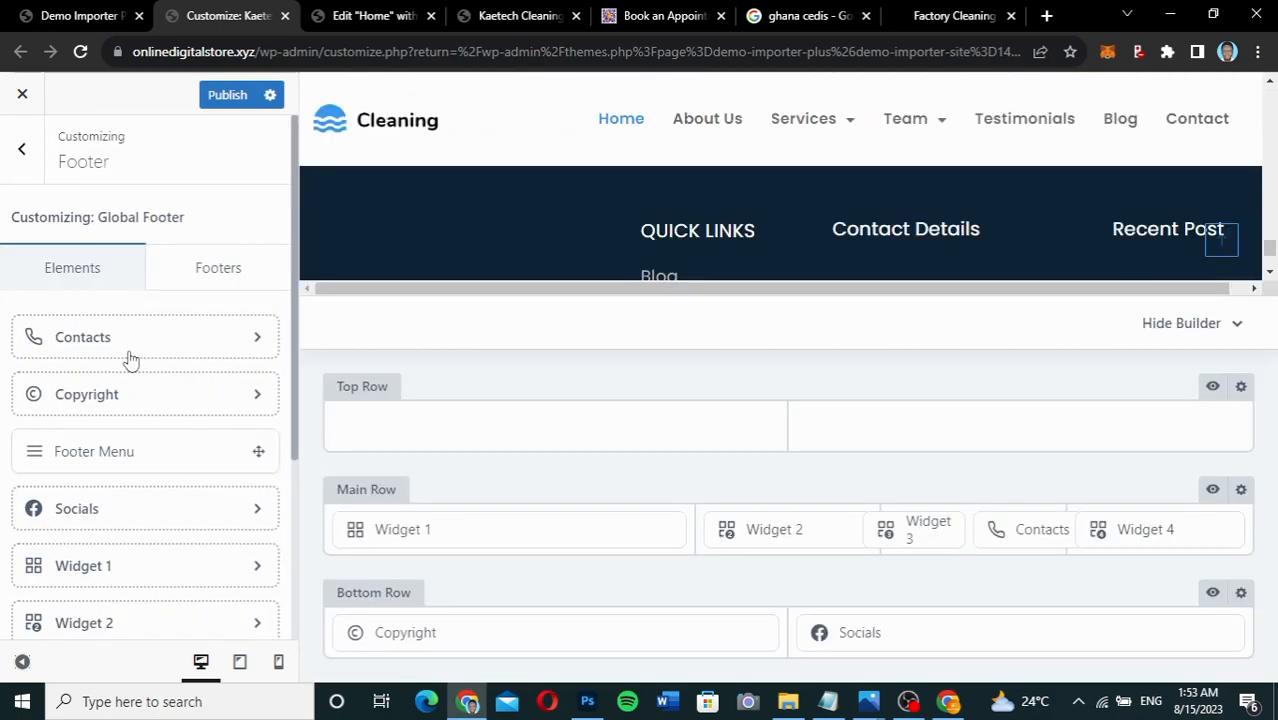
pyautogui.scroll(-2, 738, 219)
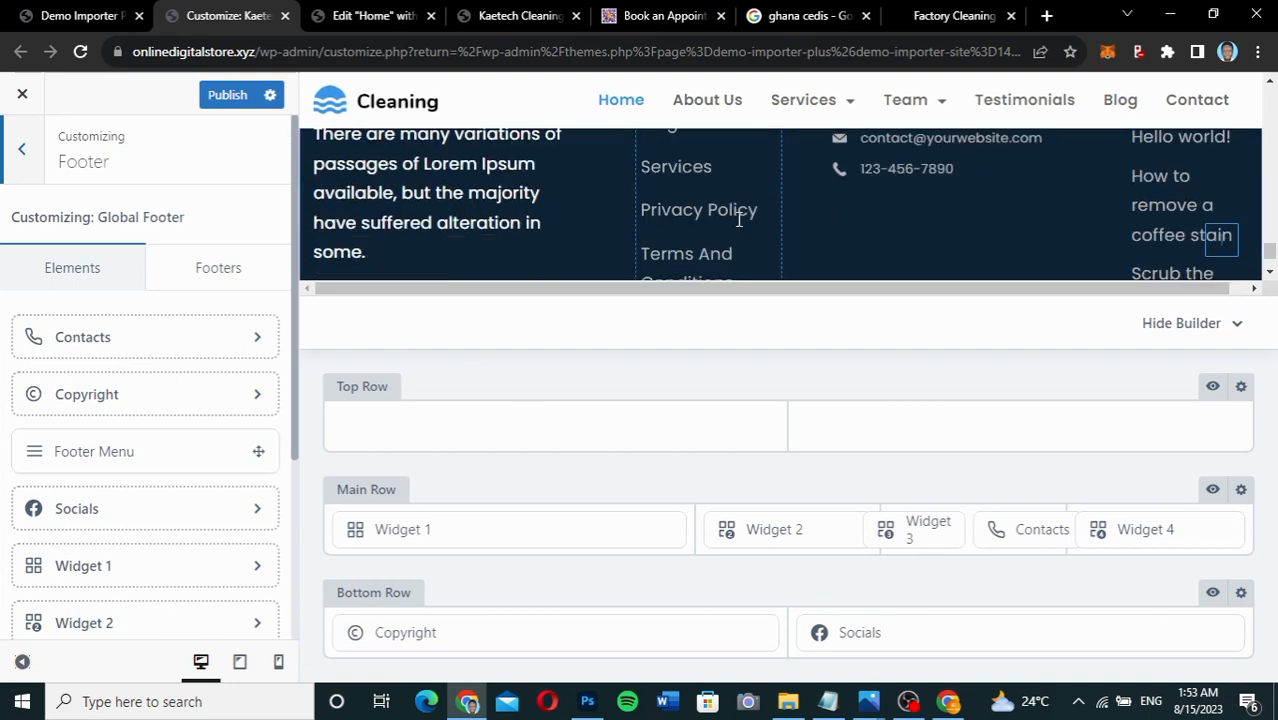
pyautogui.scroll(-1, 738, 219)
pyautogui.rightClick(737, 600)
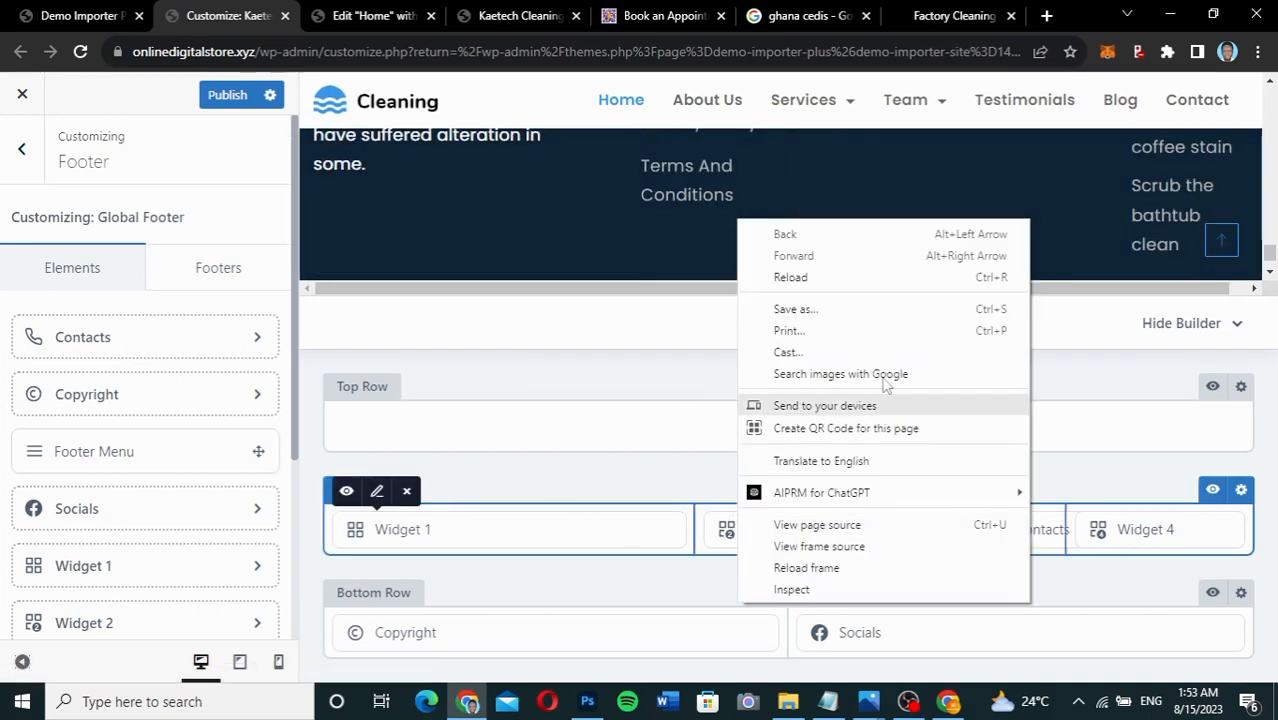
pyautogui.click(640, 375)
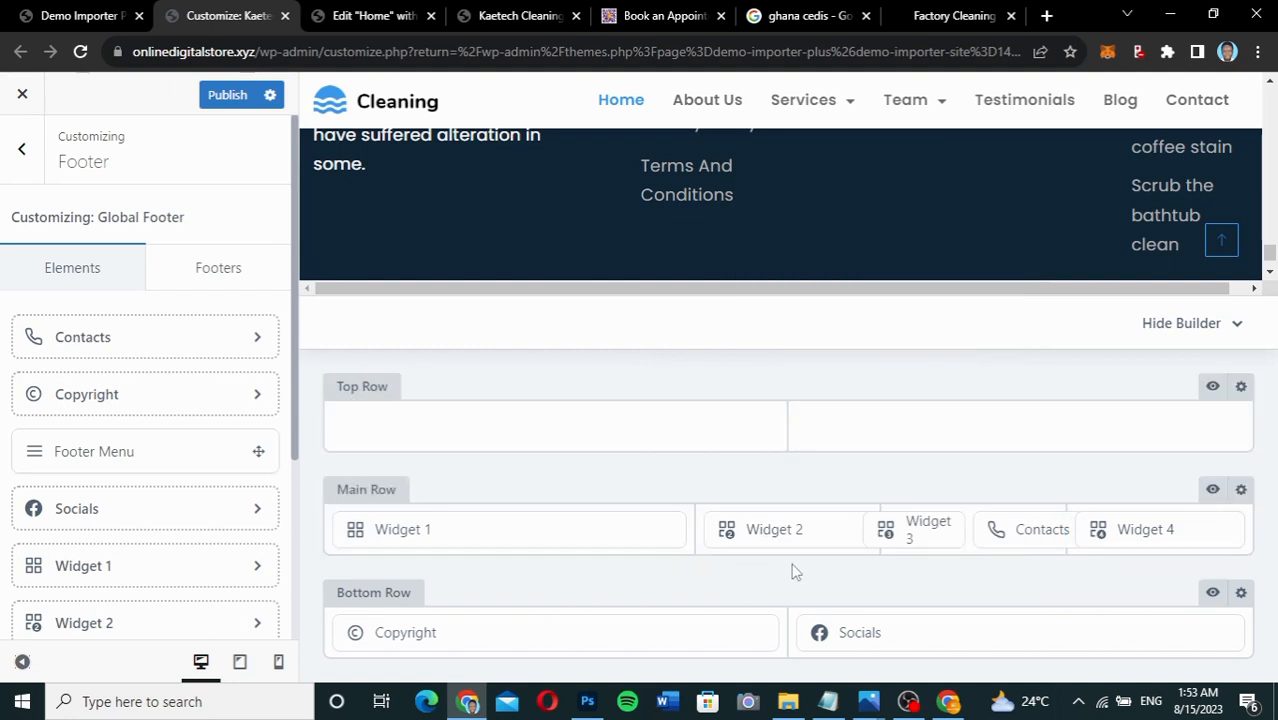
pyautogui.moveTo(553, 636)
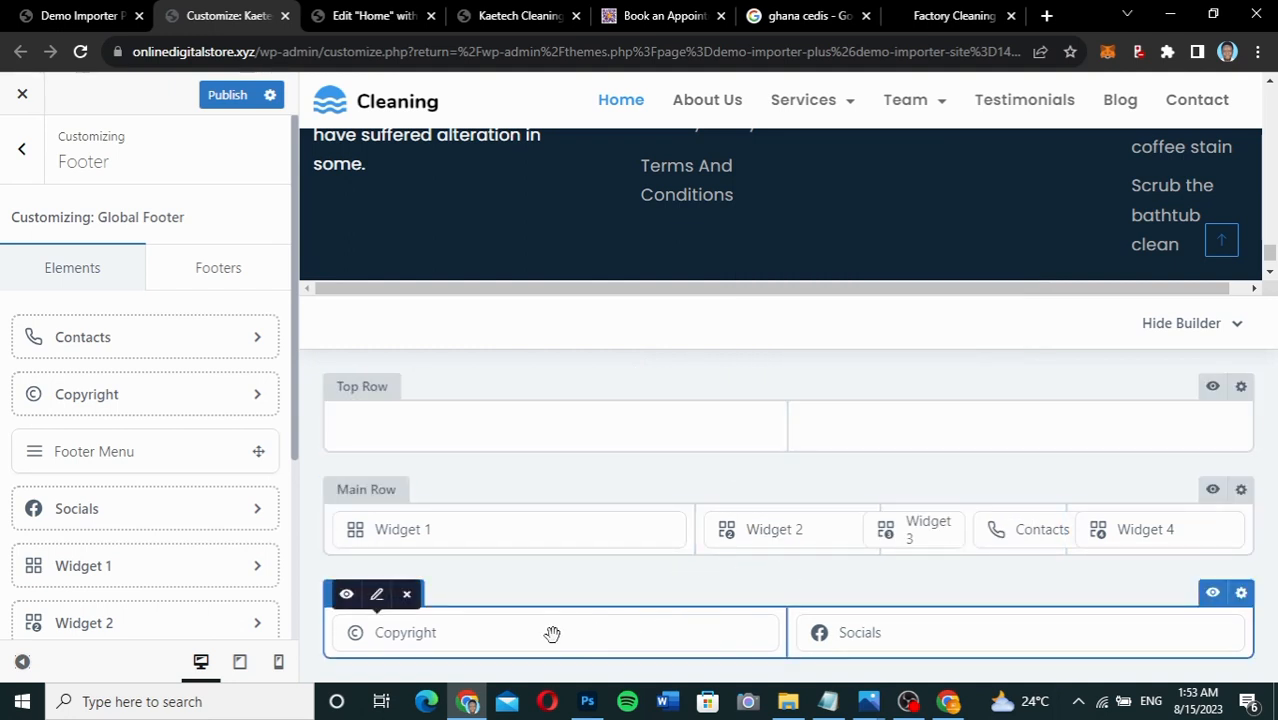
# Replace {theme_author} in the footer Copyright text with 'Kaetech Digital'.
pyautogui.click(377, 598)
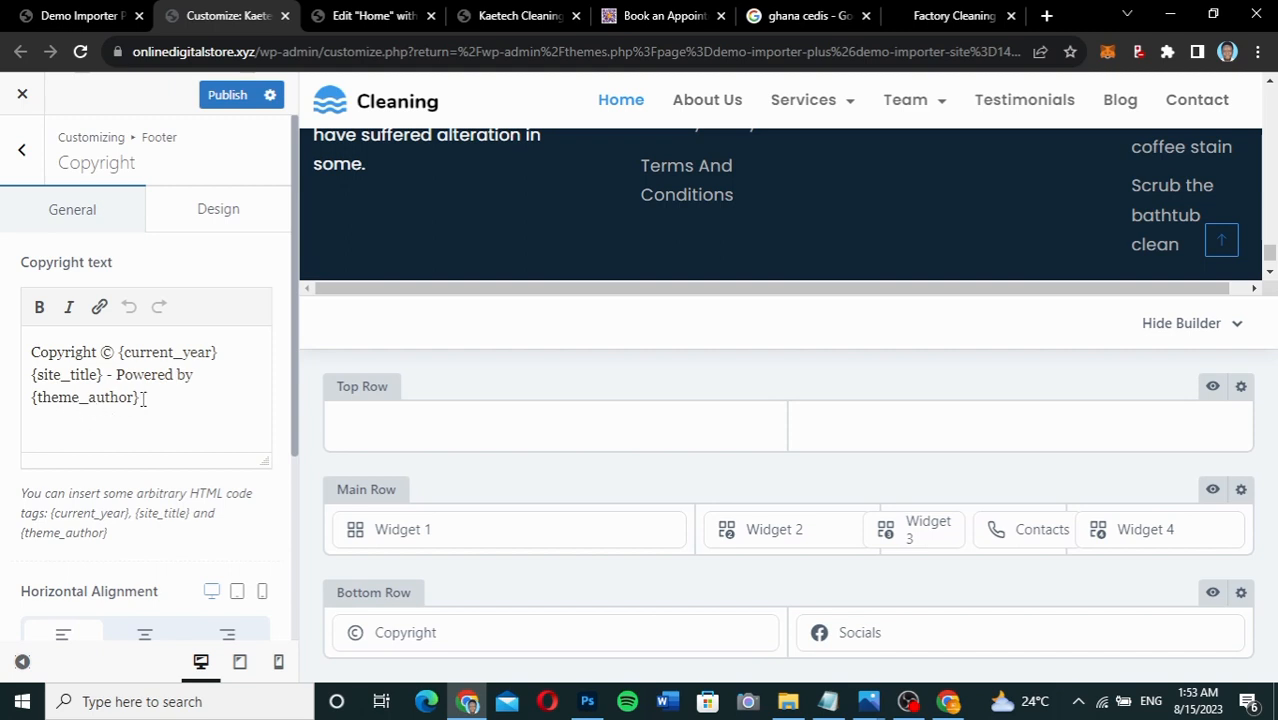
pyautogui.moveTo(143, 398); pyautogui.dragTo(32, 397)
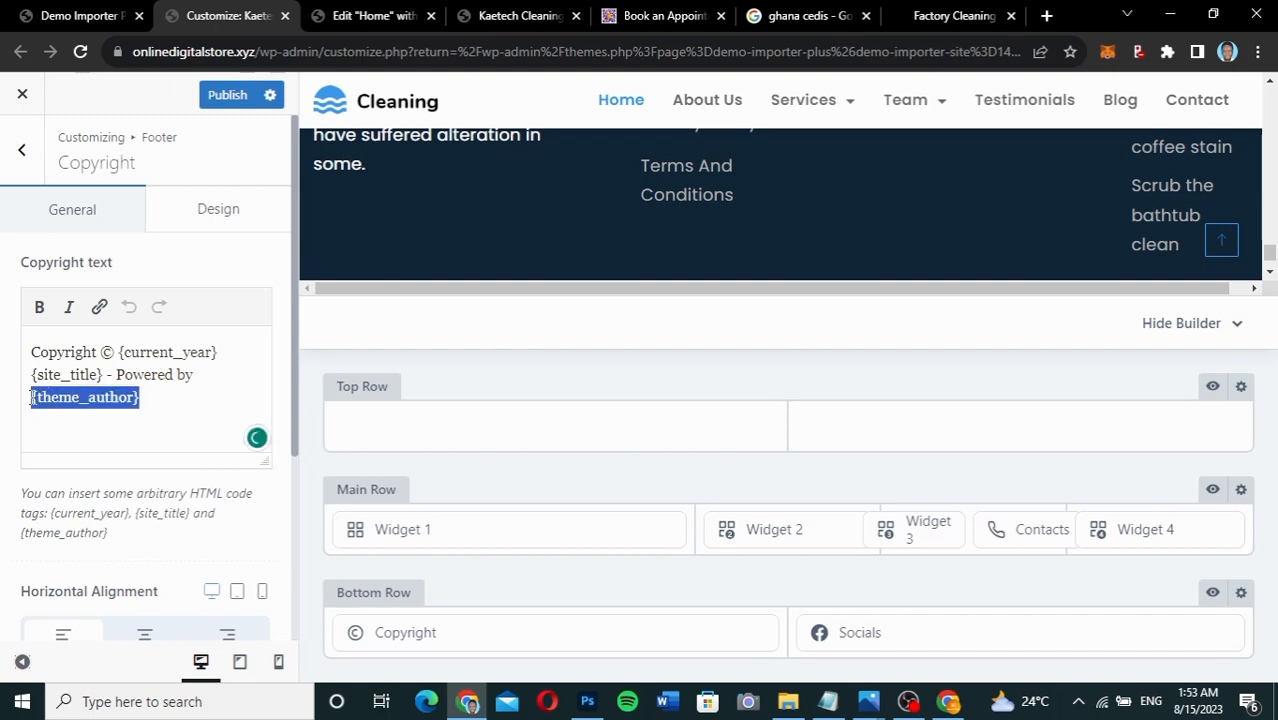
pyautogui.press('BackSpace')
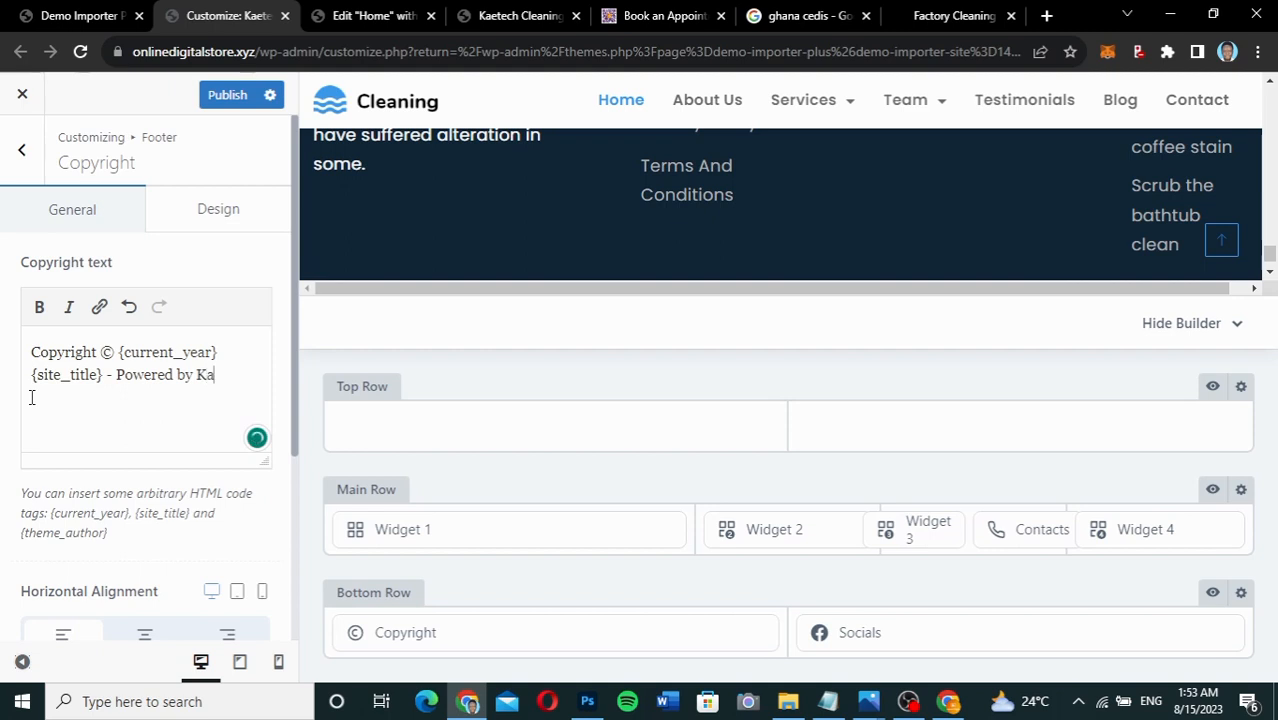
pyautogui.write('Kaetech Digital')
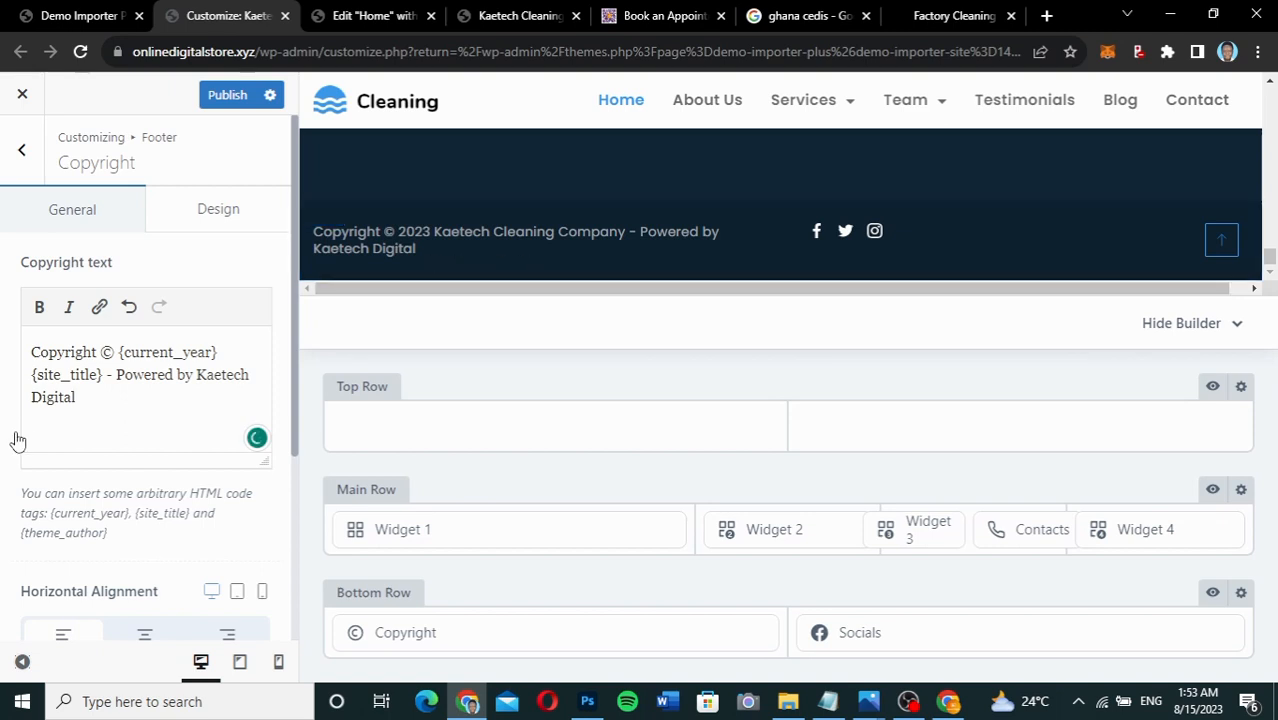
pyautogui.moveTo(198, 374); pyautogui.dragTo(241, 392)
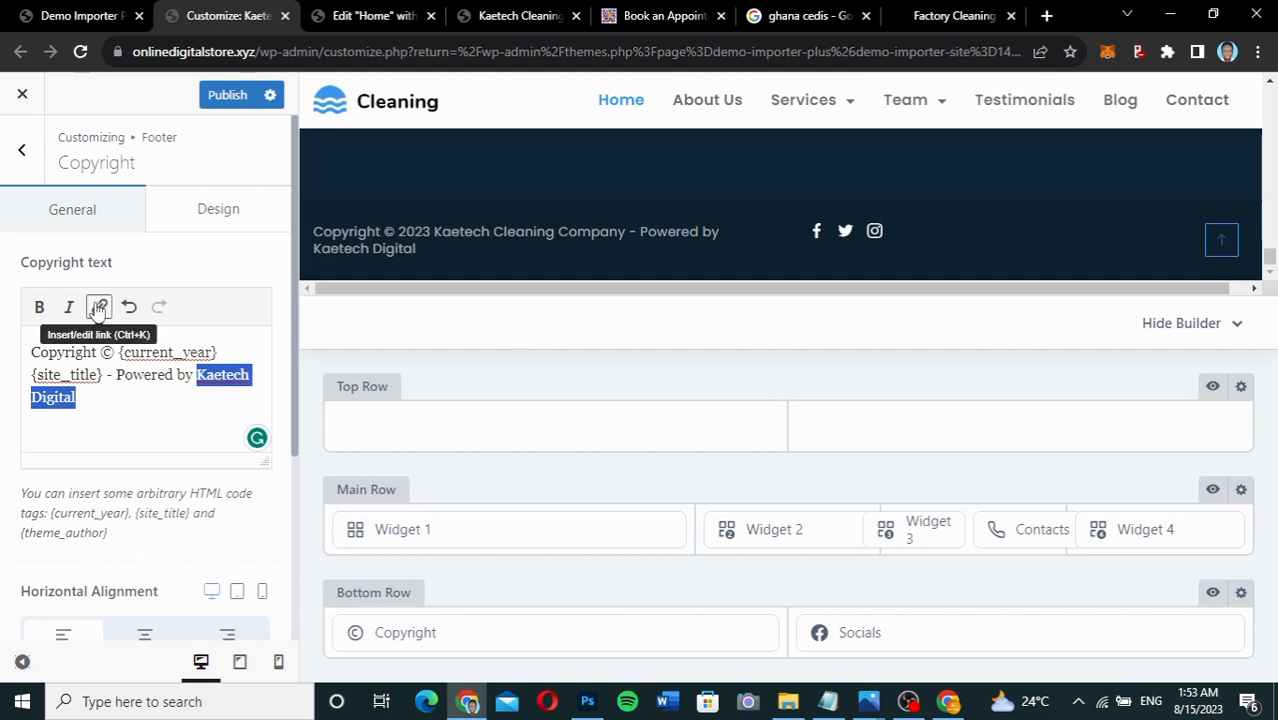
pyautogui.click(87, 403)
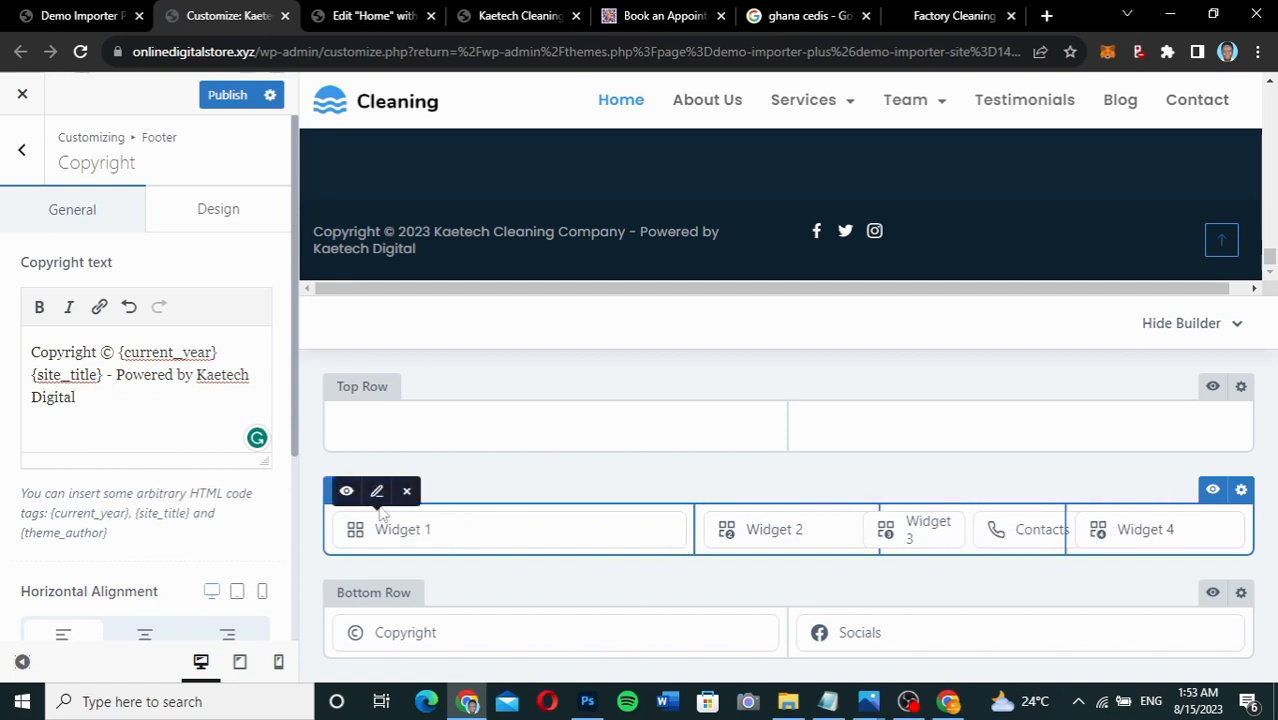
# Glance over the Widget 1 settings, then back out to the main customizer options.
pyautogui.click(377, 494)
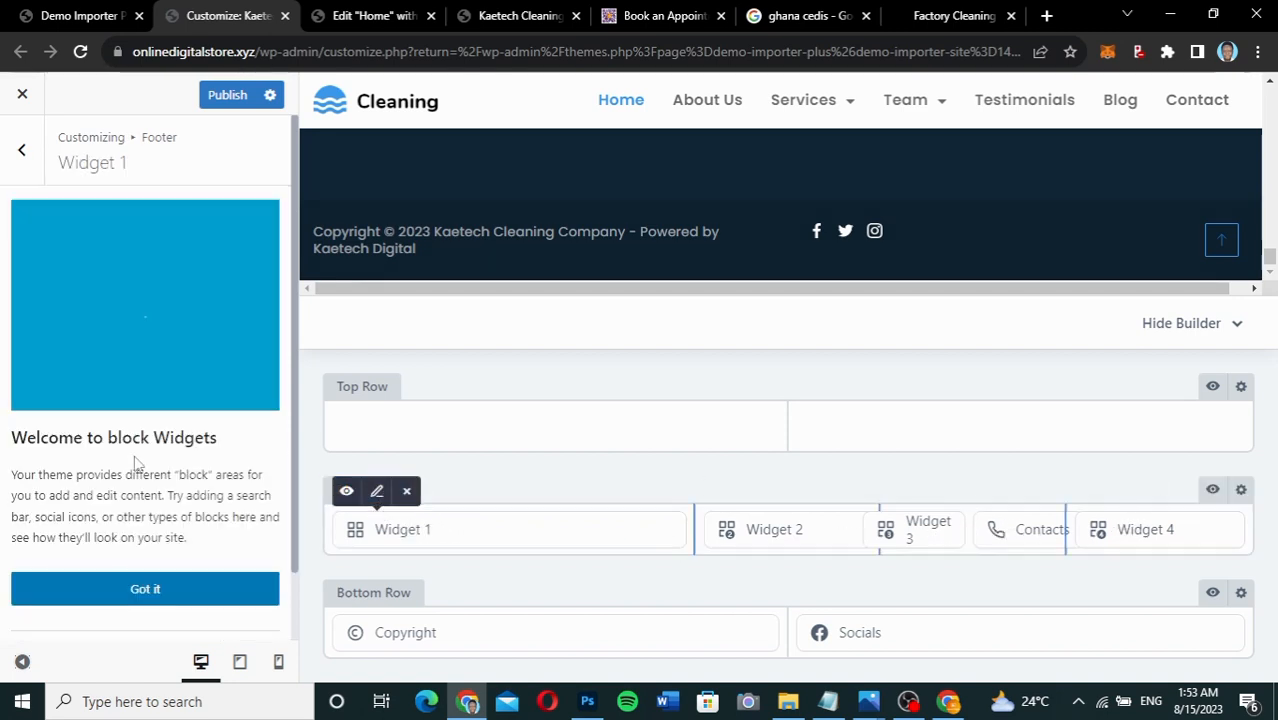
pyautogui.scroll(-1, 130, 460)
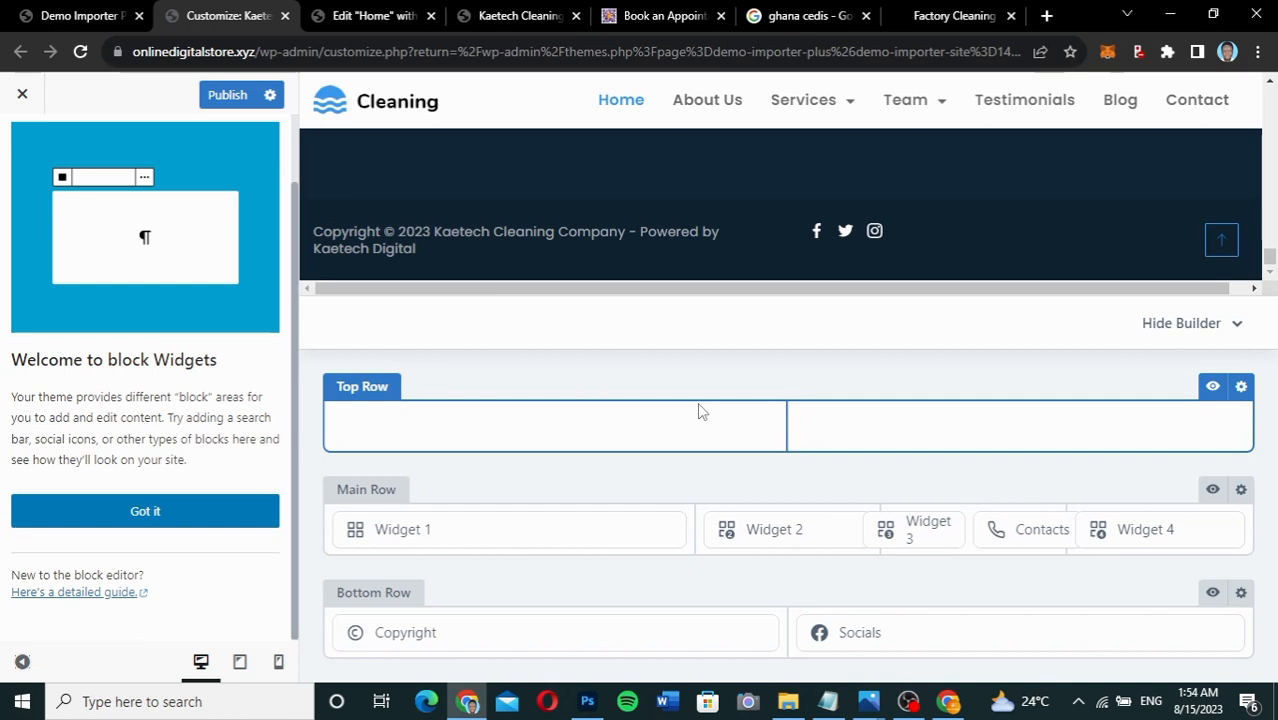
pyautogui.scroll(3, 712, 238)
pyautogui.scroll(-1, 712, 238)
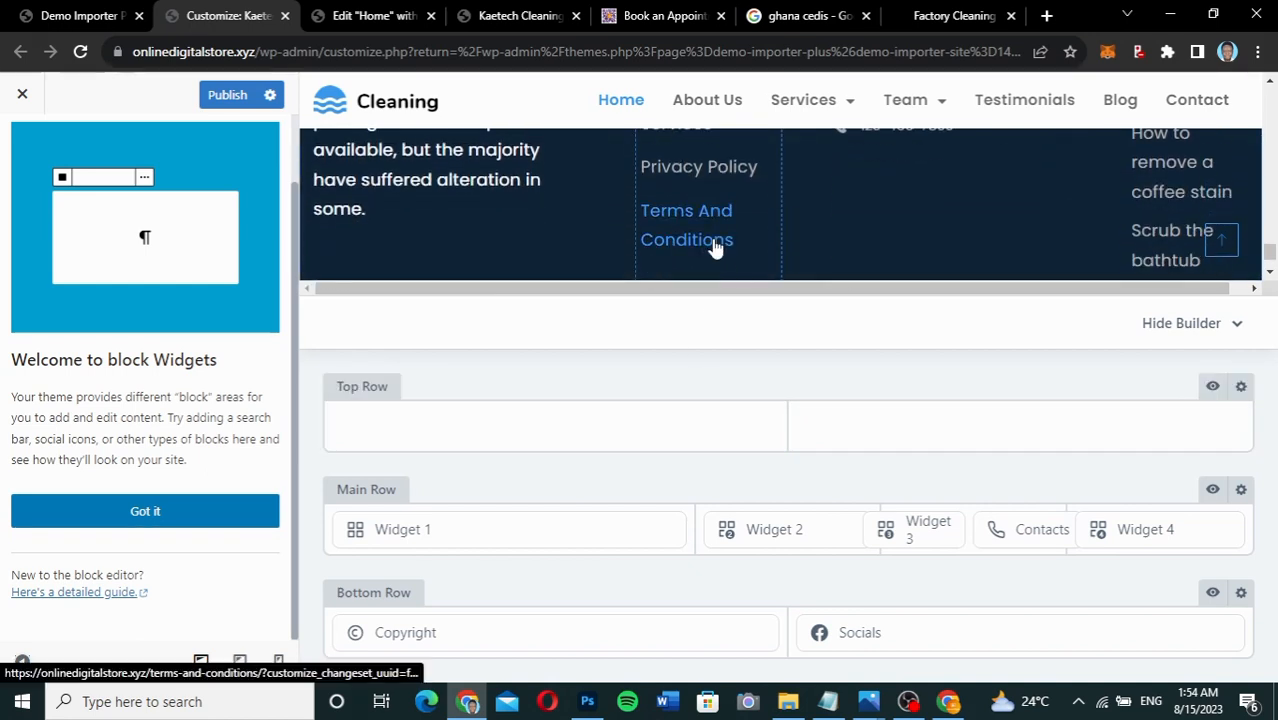
pyautogui.scroll(2, 191, 273)
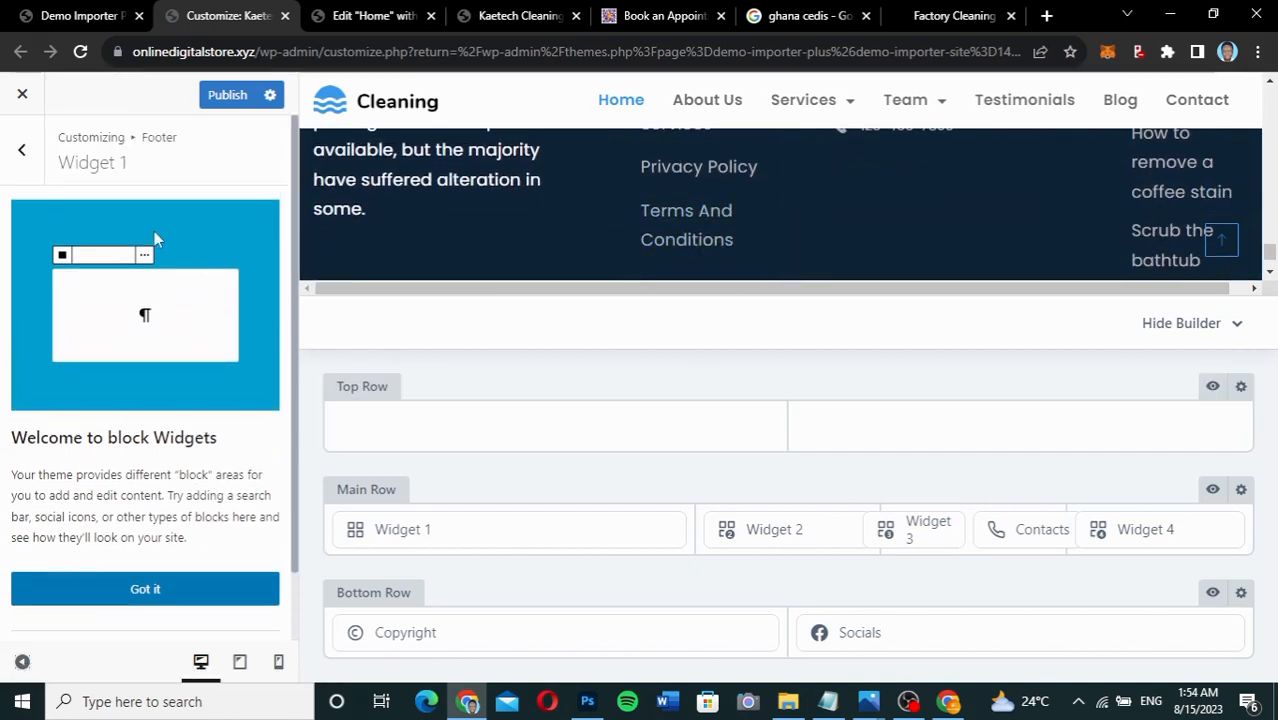
pyautogui.click(24, 152)
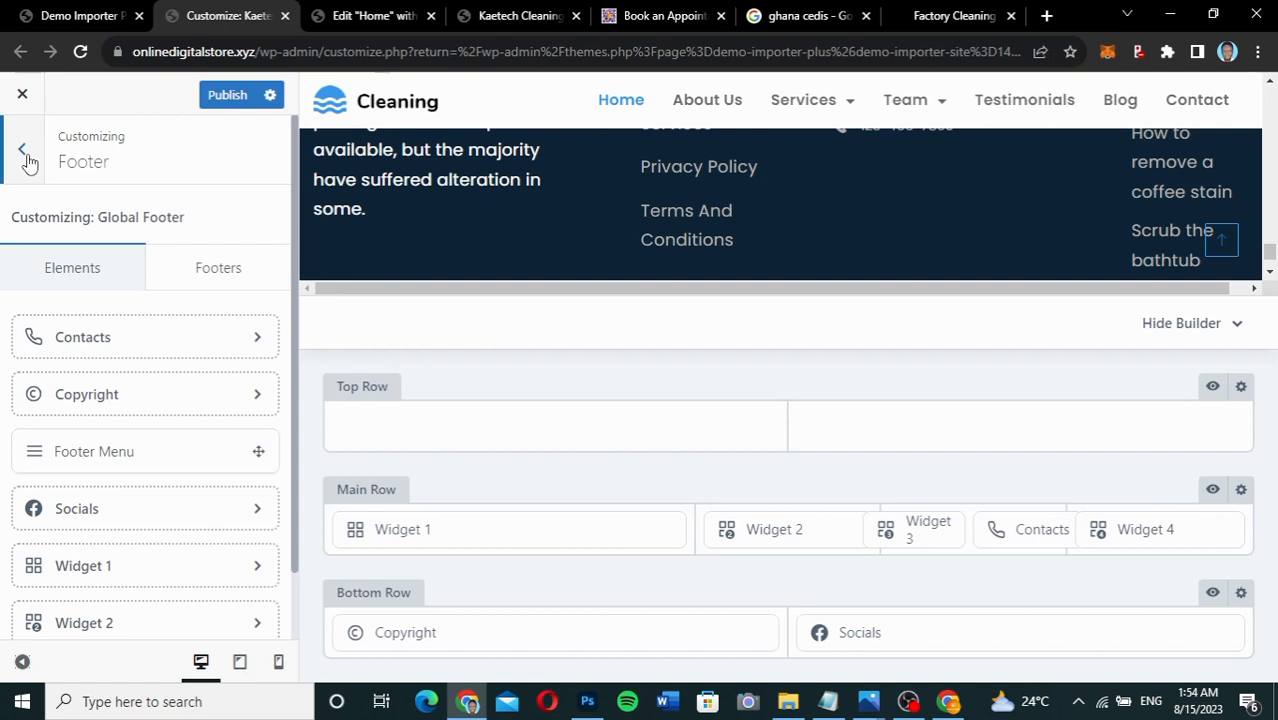
pyautogui.click(26, 158)
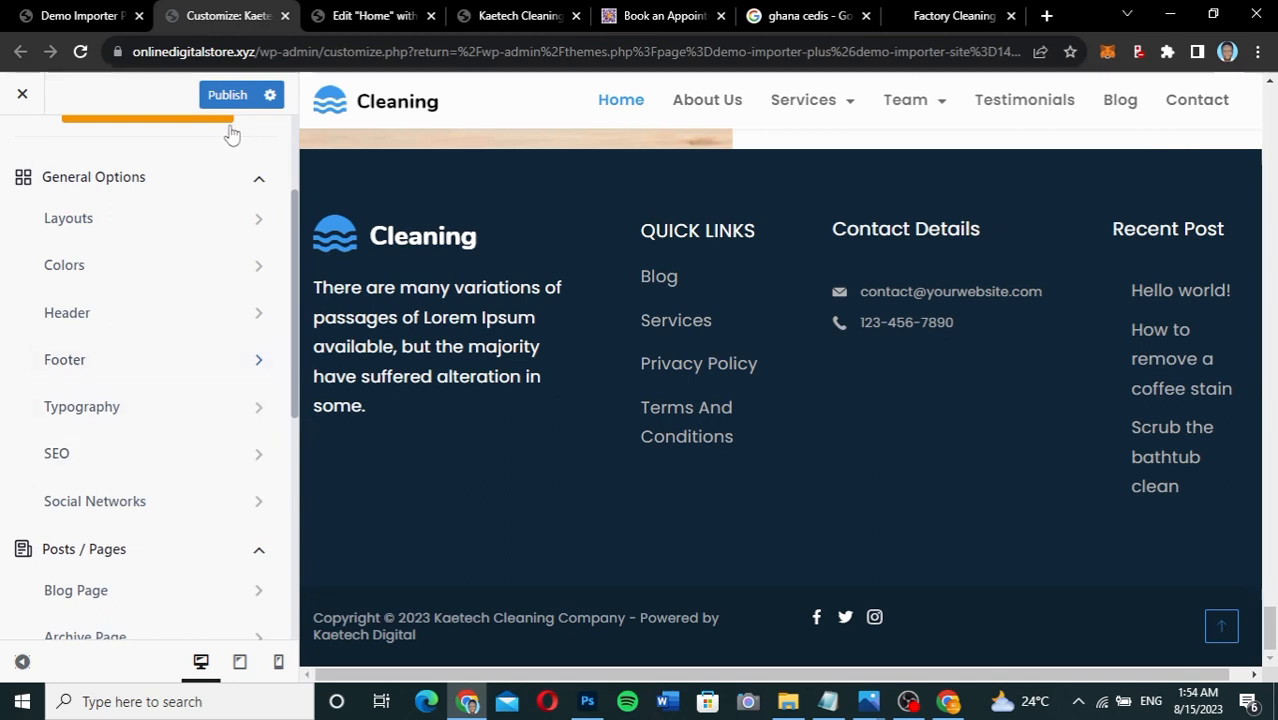
# Publish the '{site_title} - Powered by Kaetech Digital' copyright change.
pyautogui.click(224, 94)
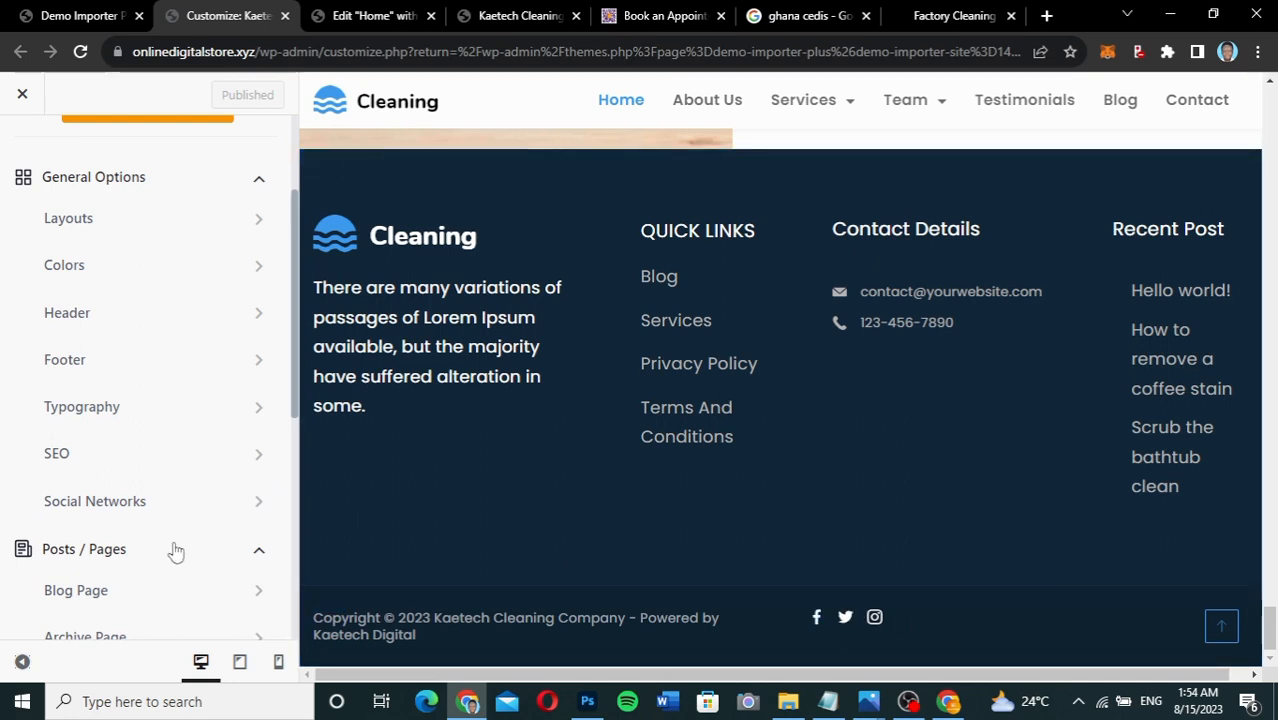
pyautogui.scroll(-3, 175, 550)
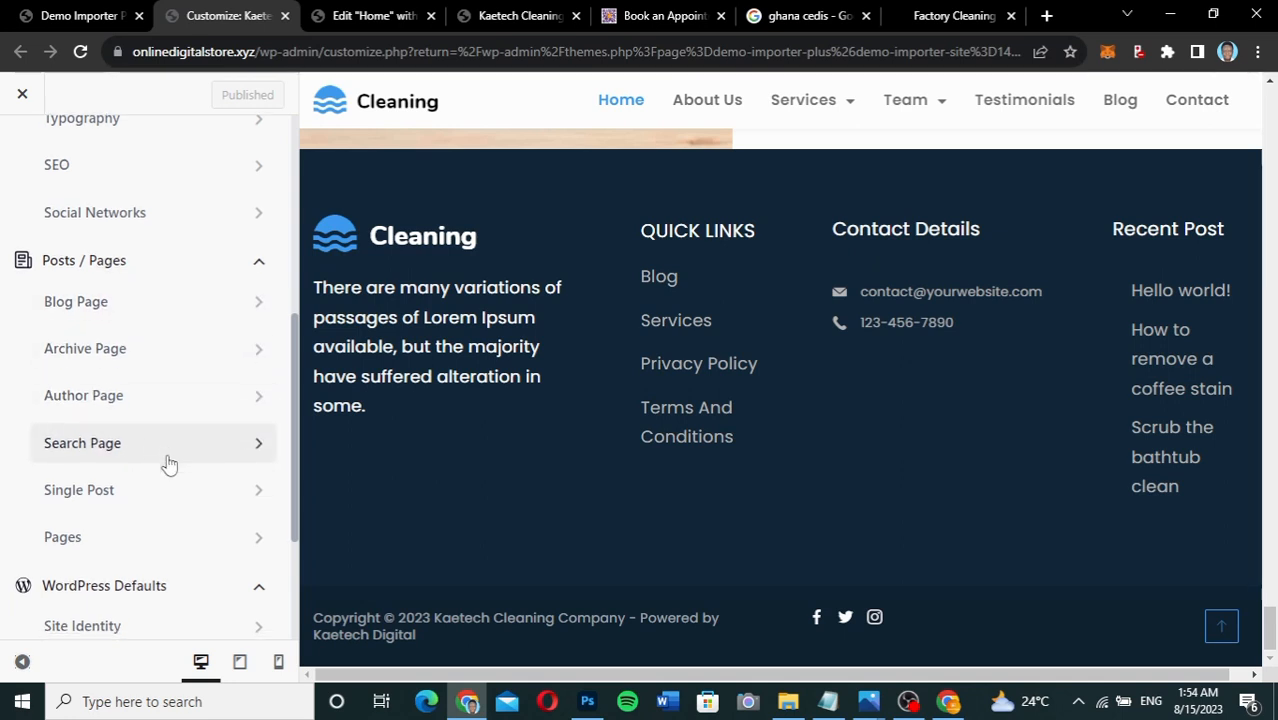
pyautogui.scroll(-2, 165, 462)
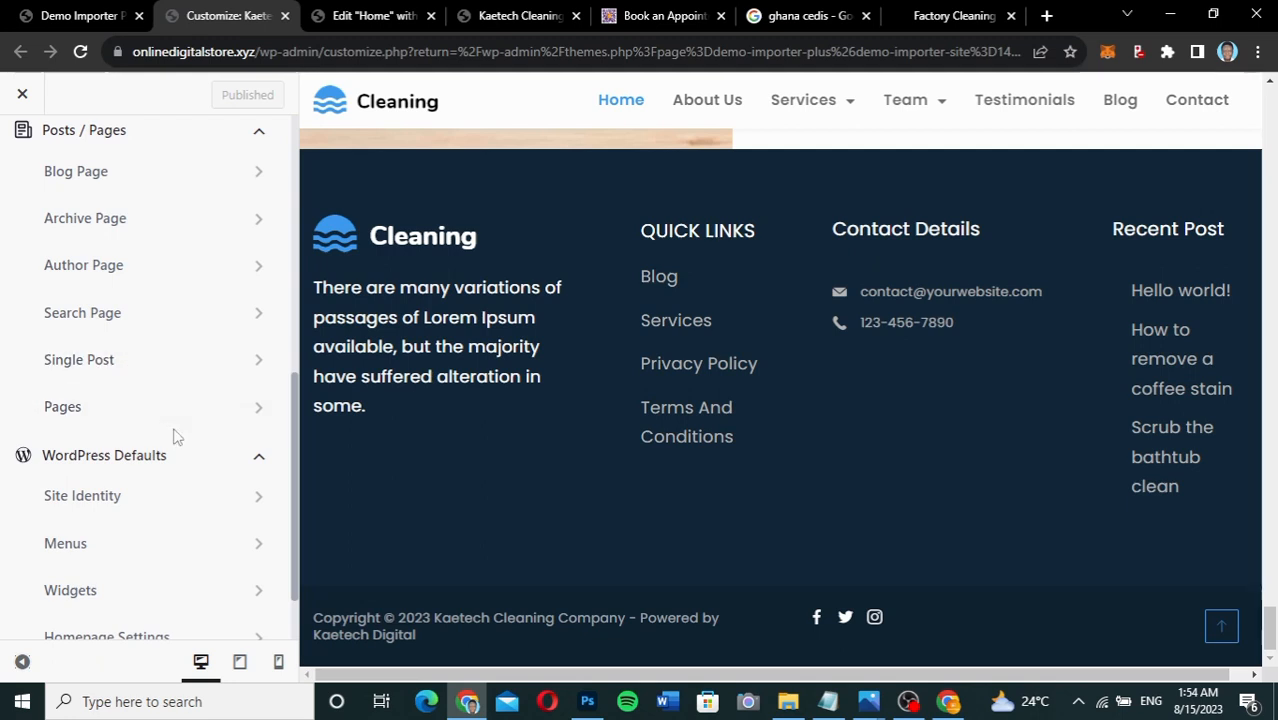
pyautogui.scroll(-1, 140, 508)
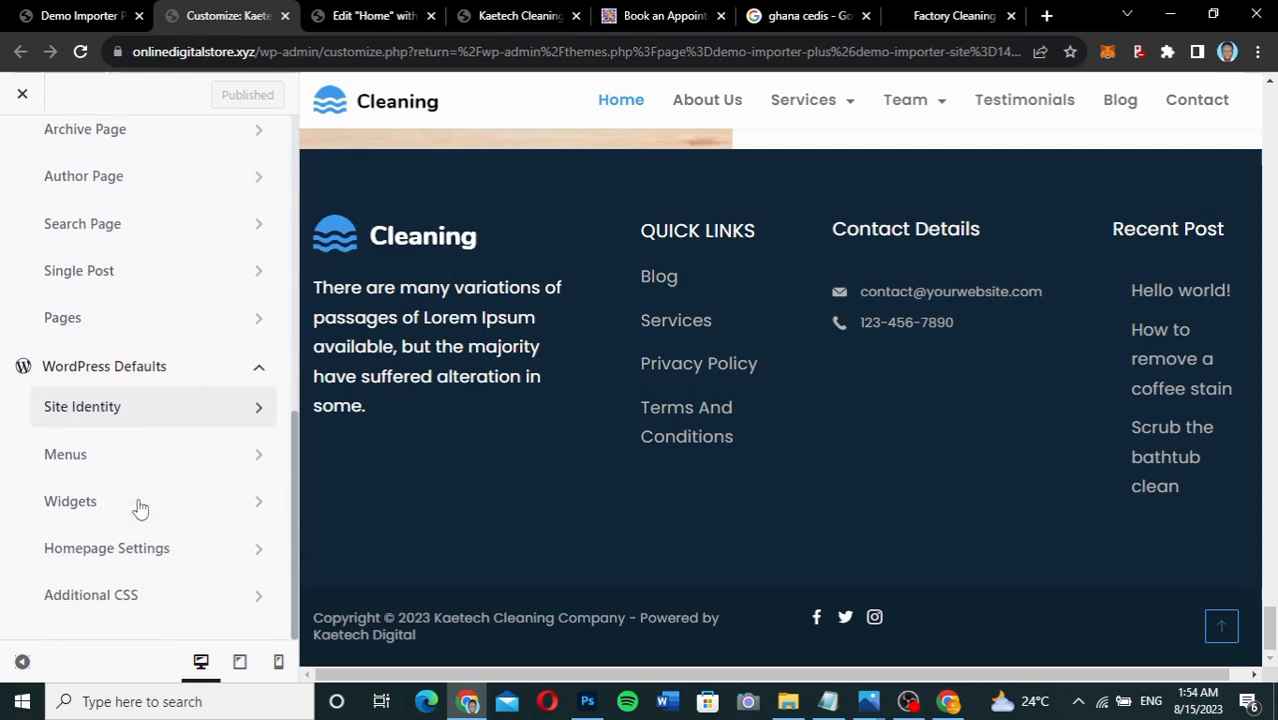
# Briefly check Site Identity, return to the section list, and close the Customizer.
pyautogui.click(171, 408)
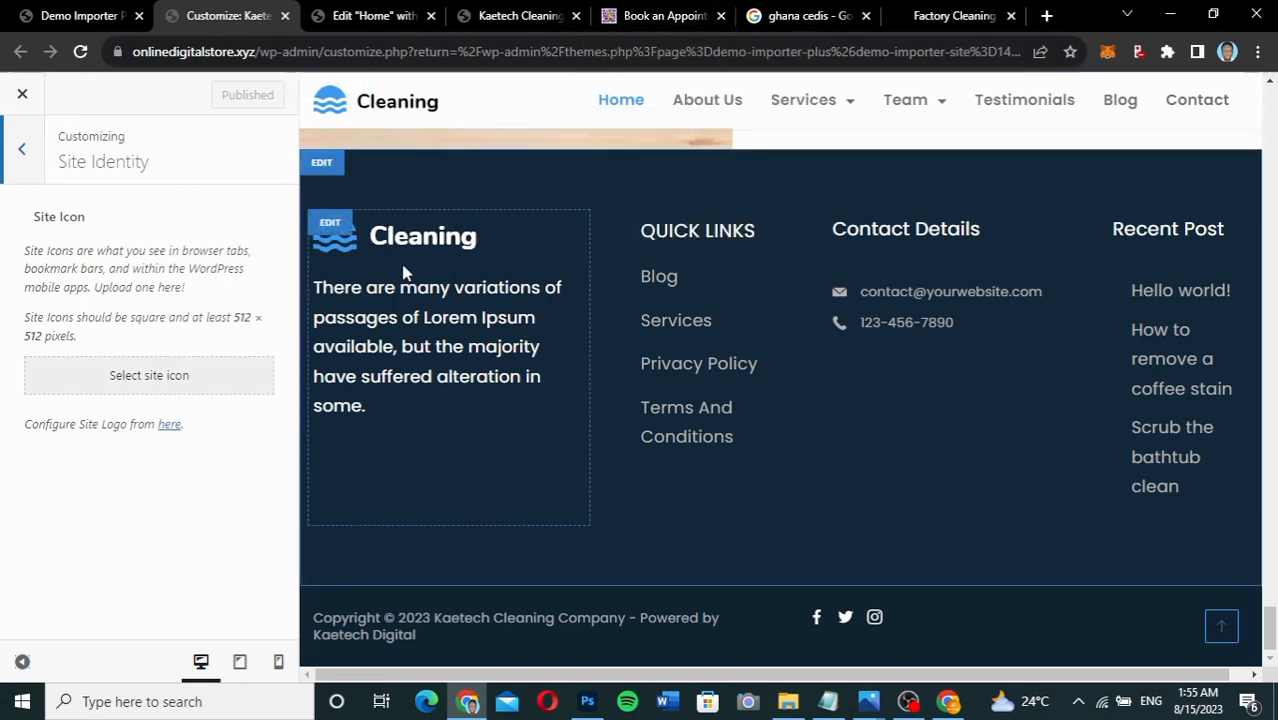
pyautogui.click(30, 163)
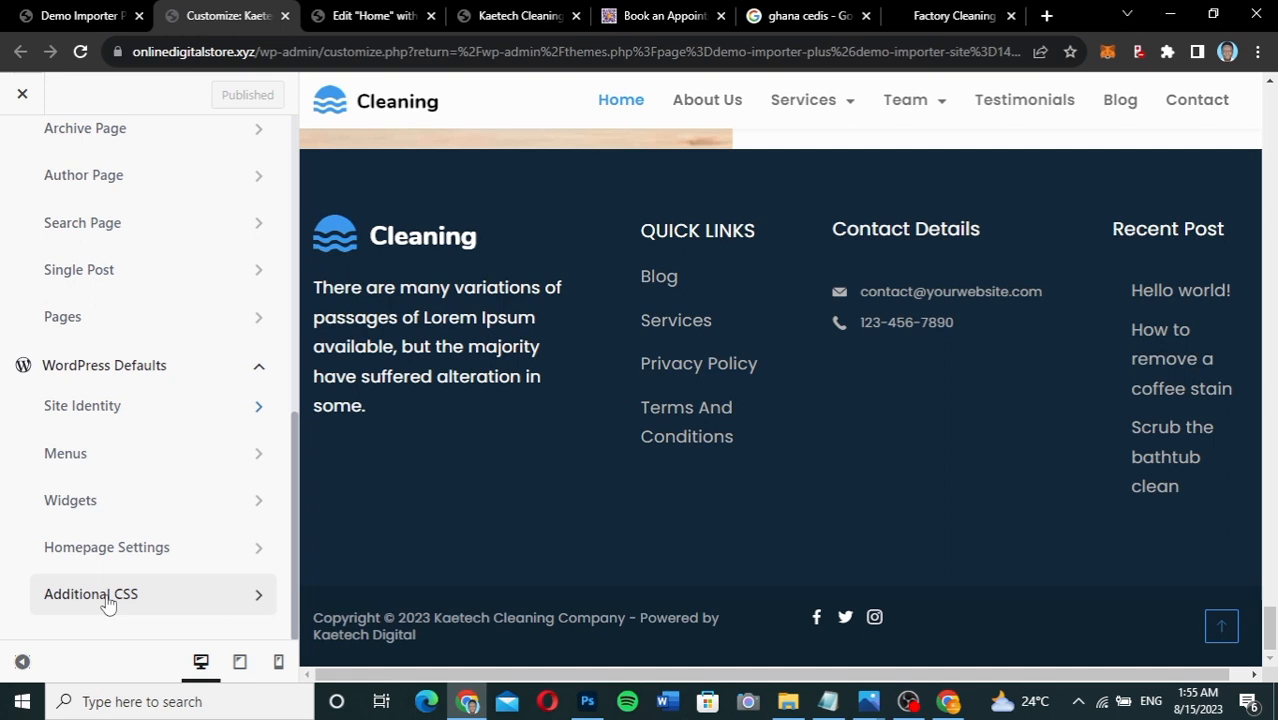
pyautogui.scroll(7, 108, 602)
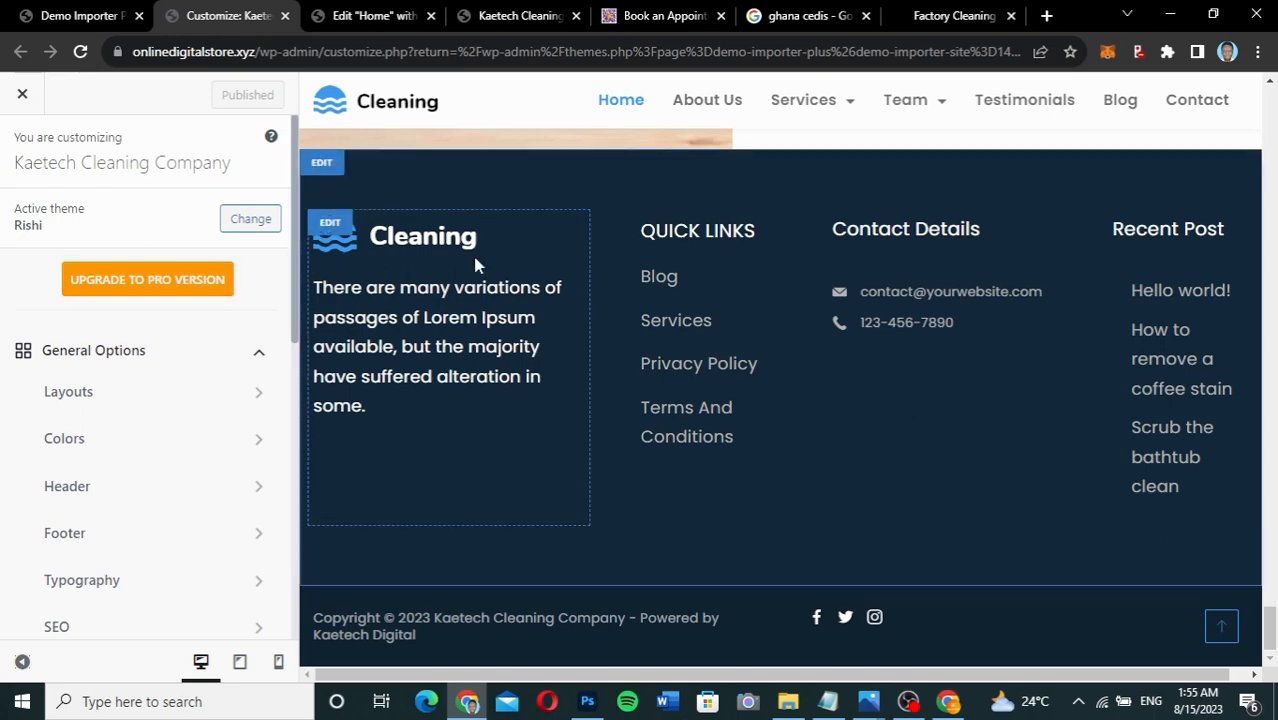
pyautogui.scroll(4, 475, 262)
pyautogui.scroll(5, 473, 257)
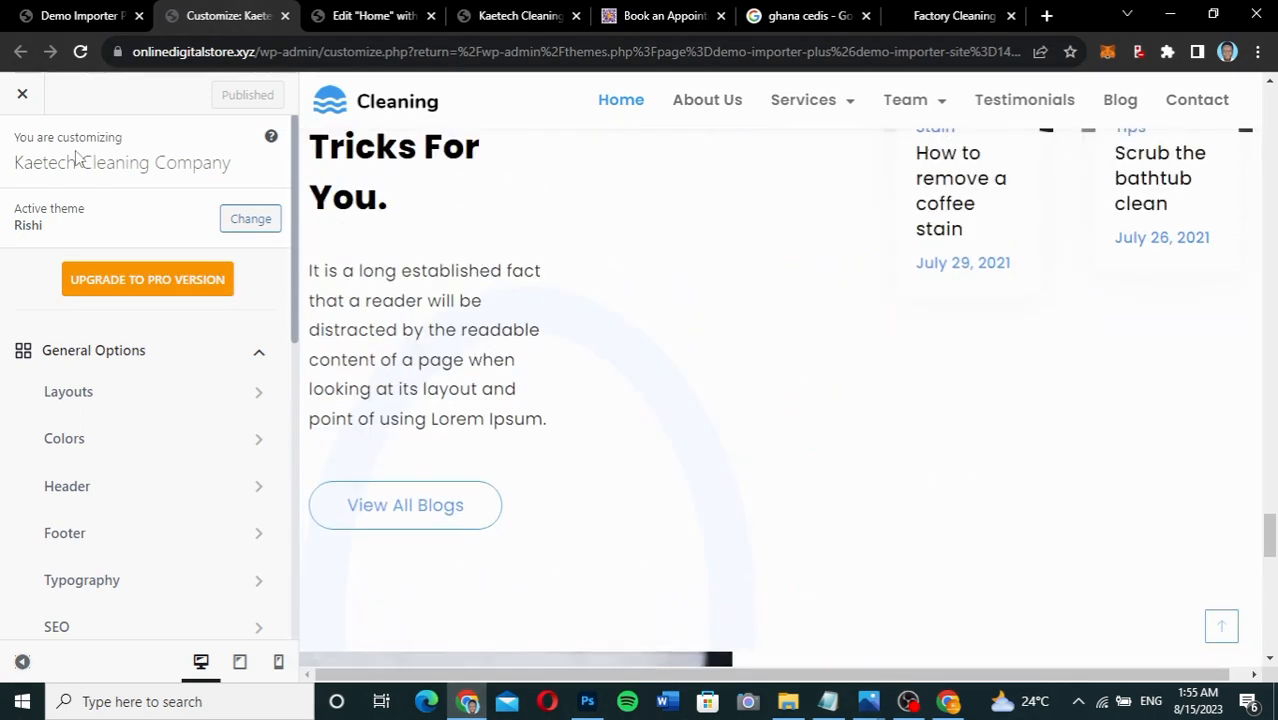
pyautogui.click(22, 94)
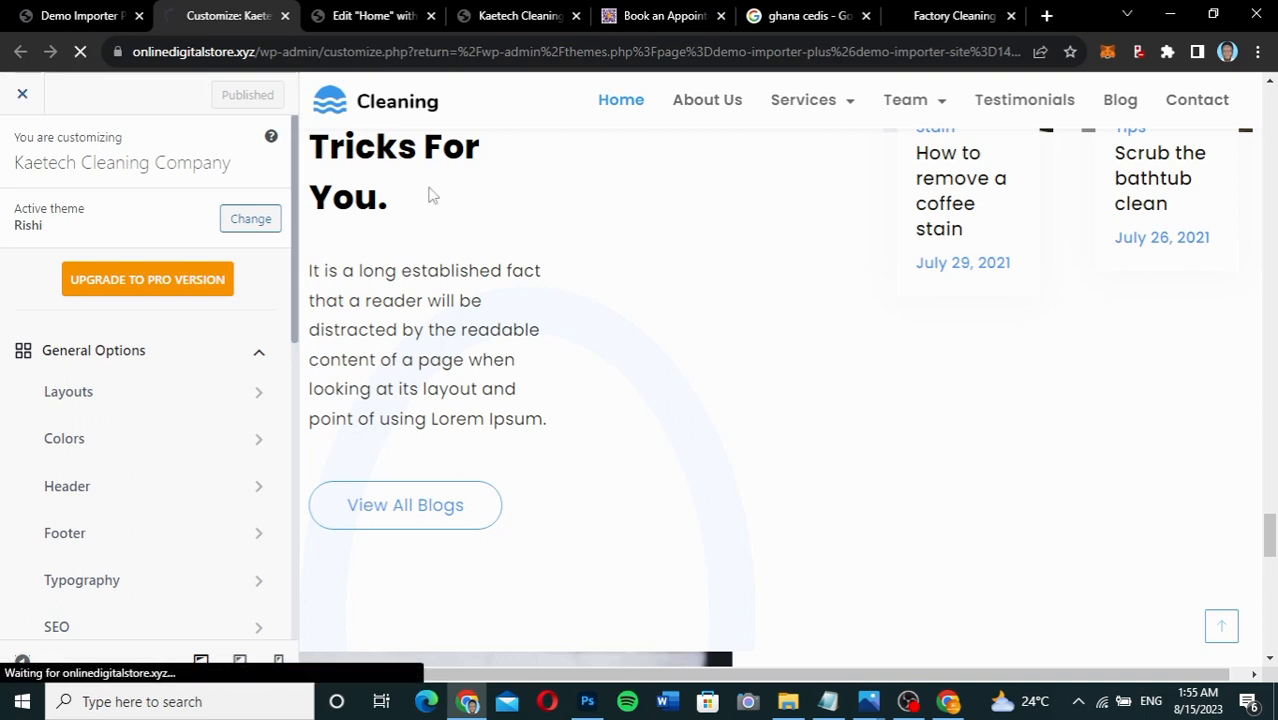
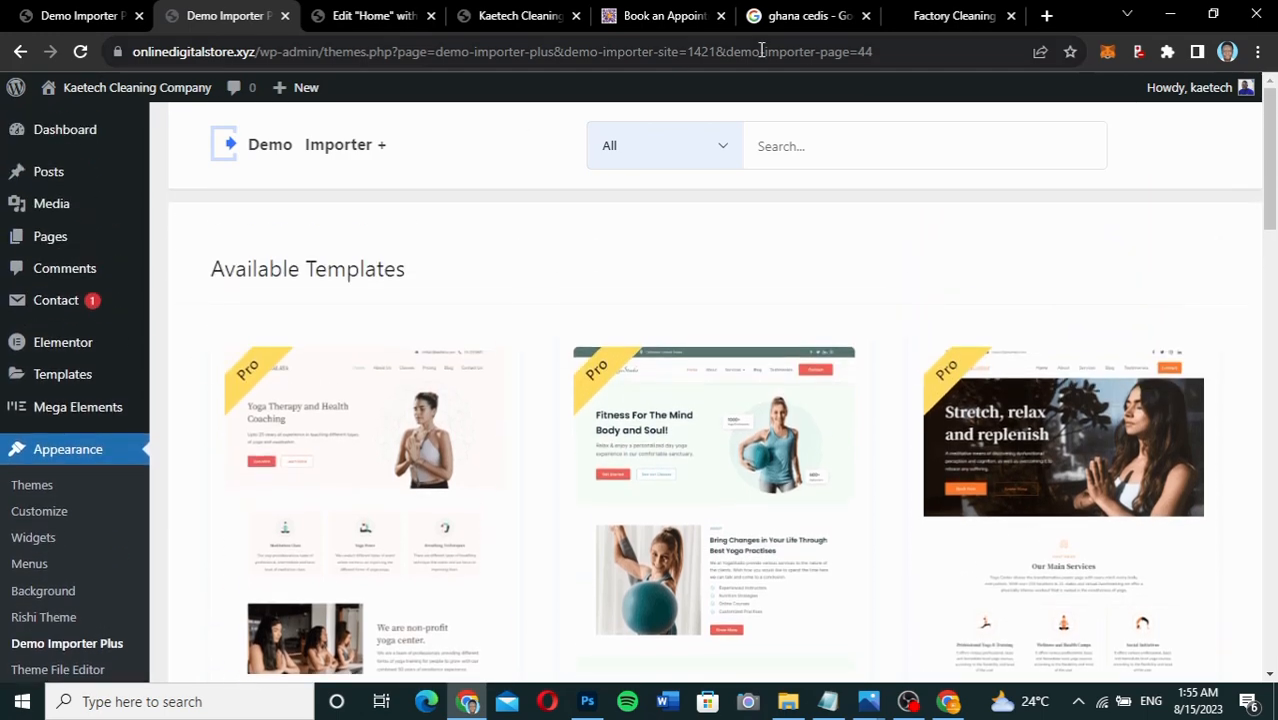
# Open a new Chrome tab and enter kaetechdigital.com/bookingpress in the address bar.
pyautogui.click(1048, 15)
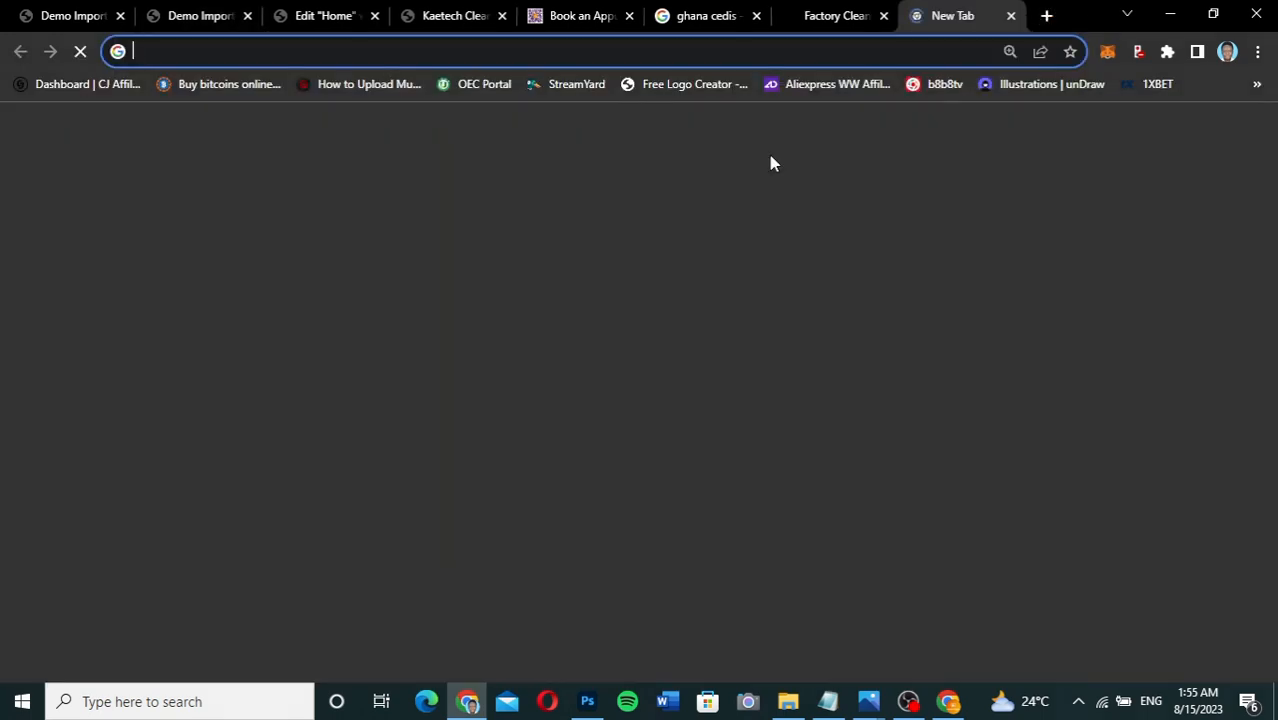
pyautogui.write('kaetechd')
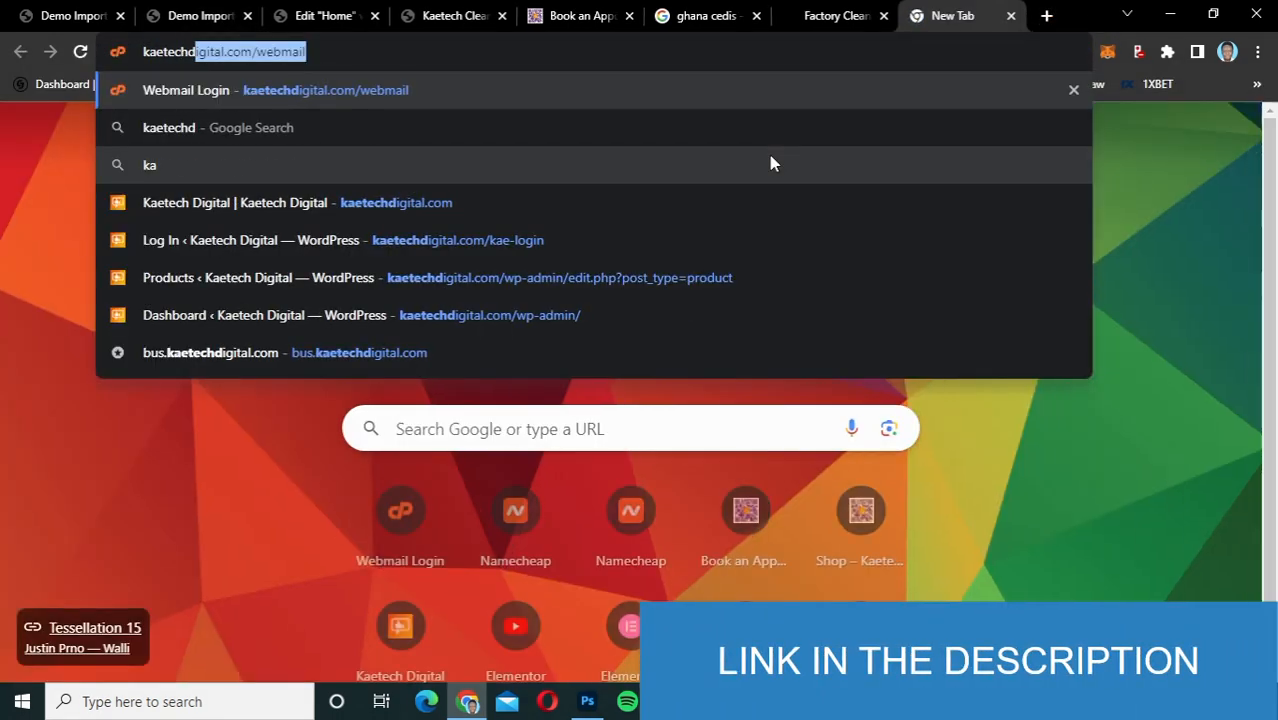
pyautogui.write('igital.c')
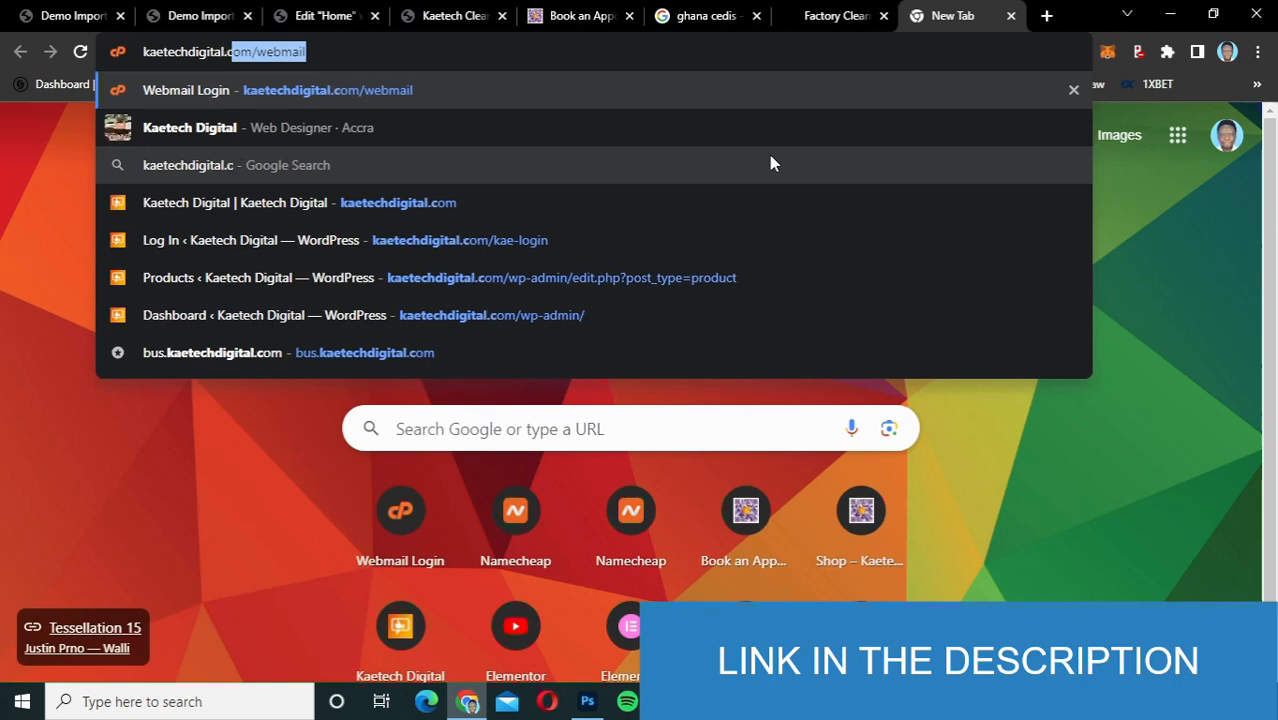
pyautogui.write('om/bo')
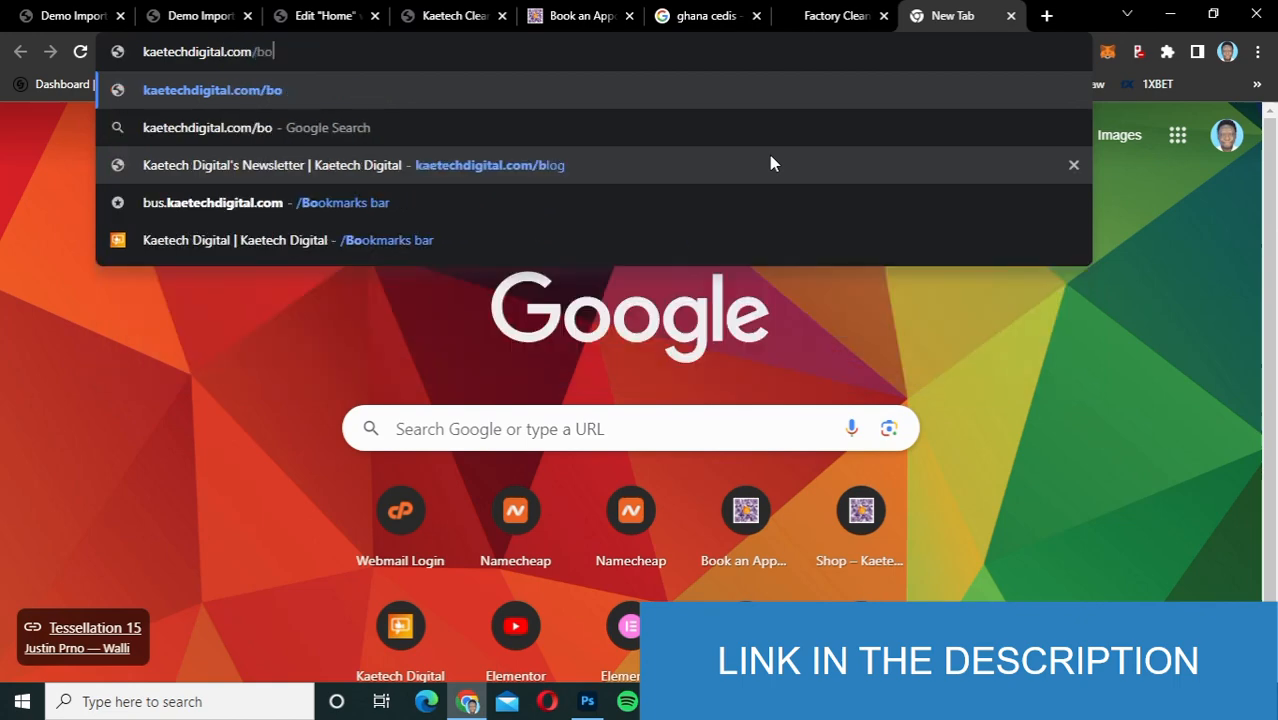
pyautogui.write('okingp')
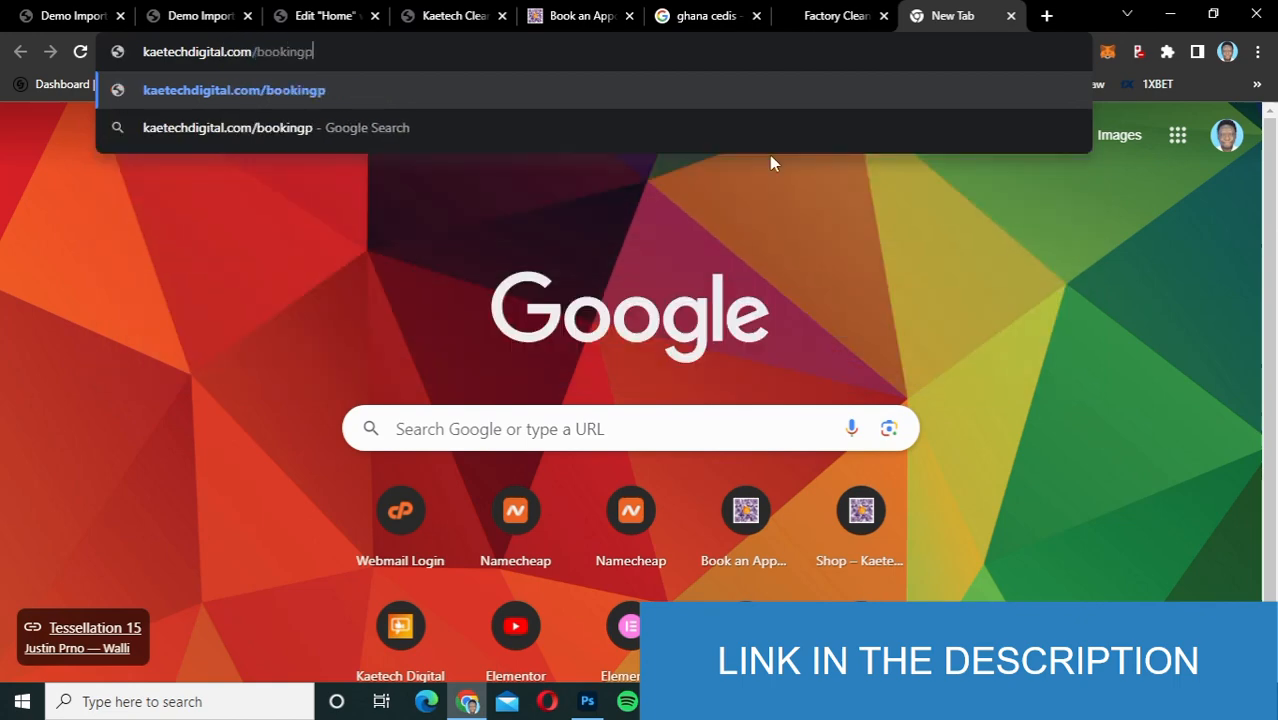
pyautogui.write('ress')
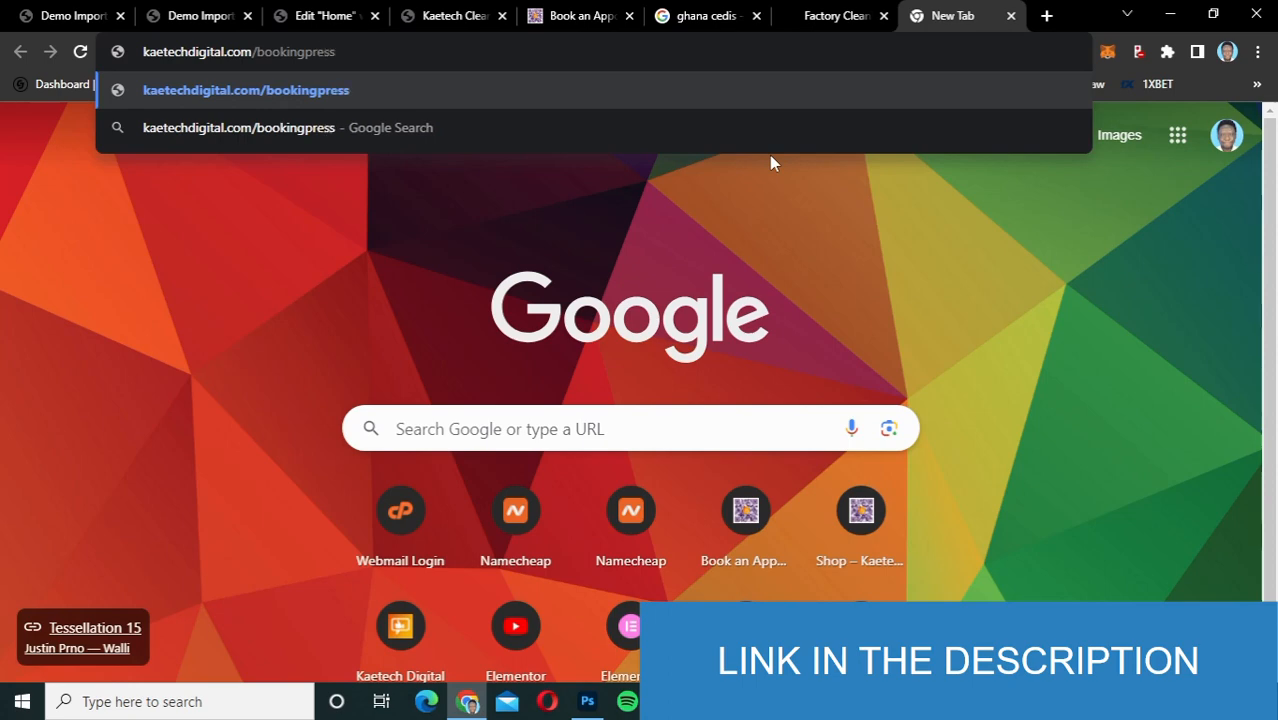
pyautogui.press('Return')
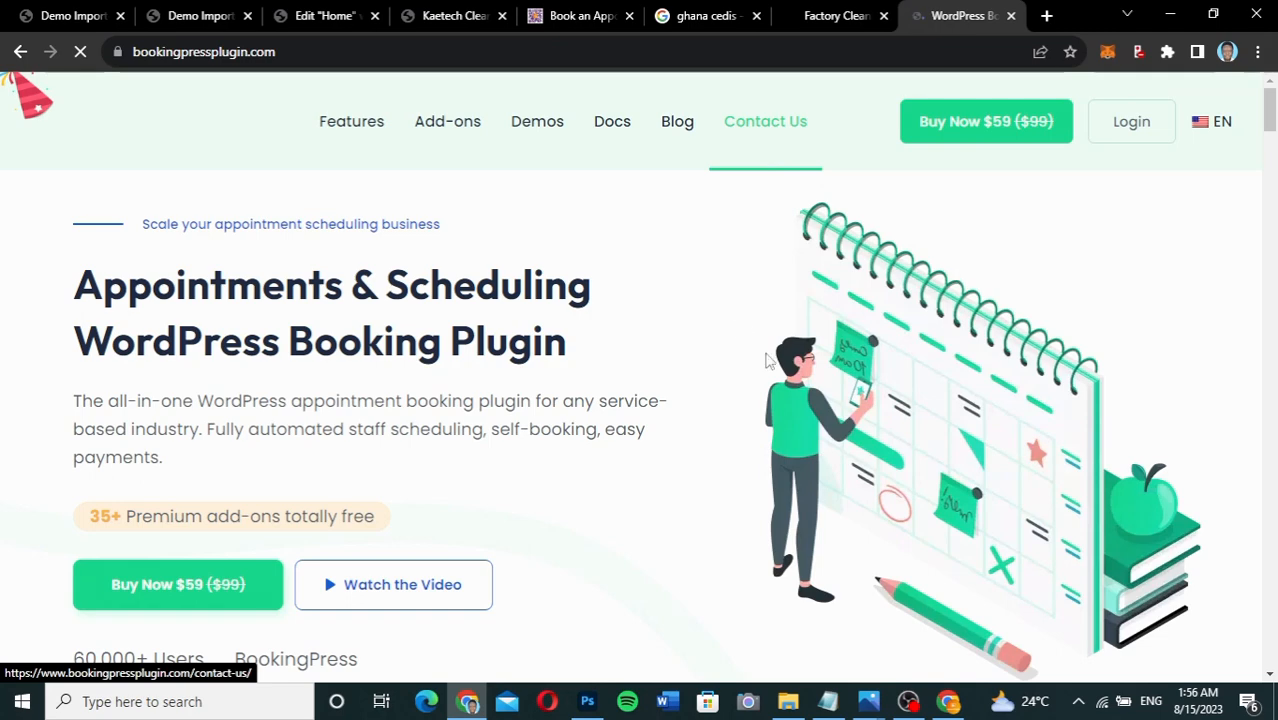
pyautogui.scroll(-3, 768, 361)
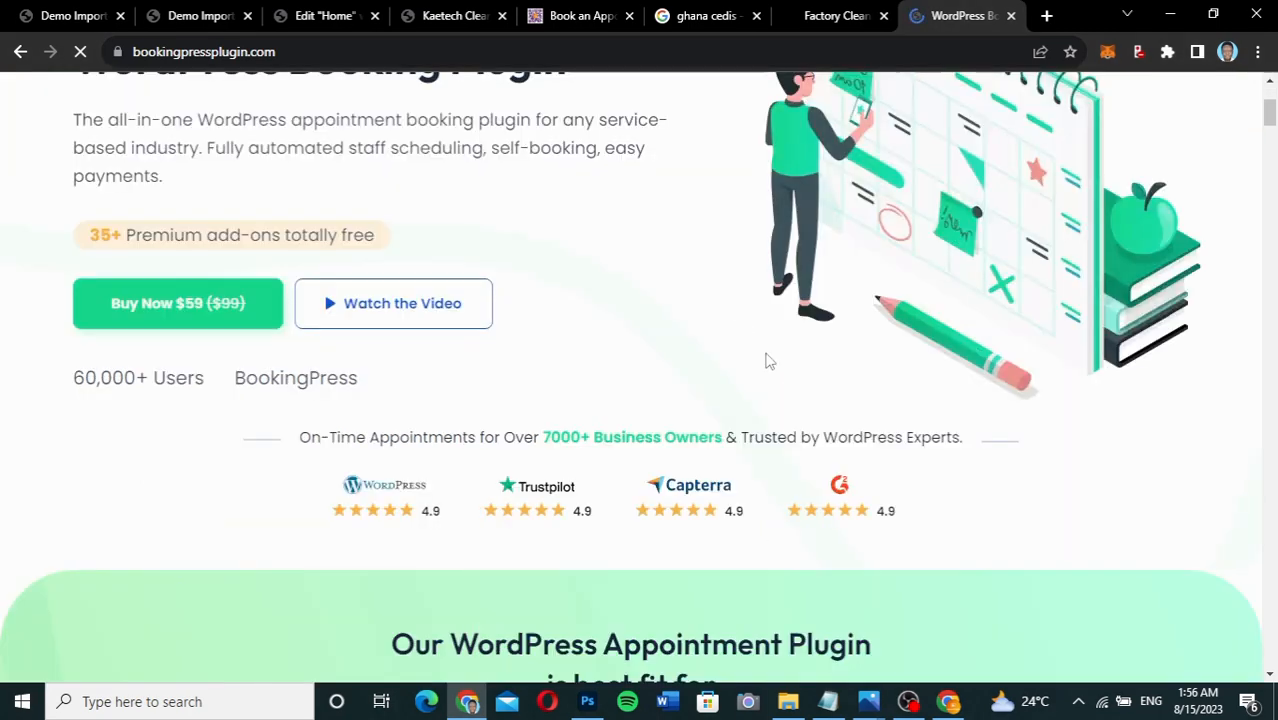
pyautogui.scroll(3, 768, 361)
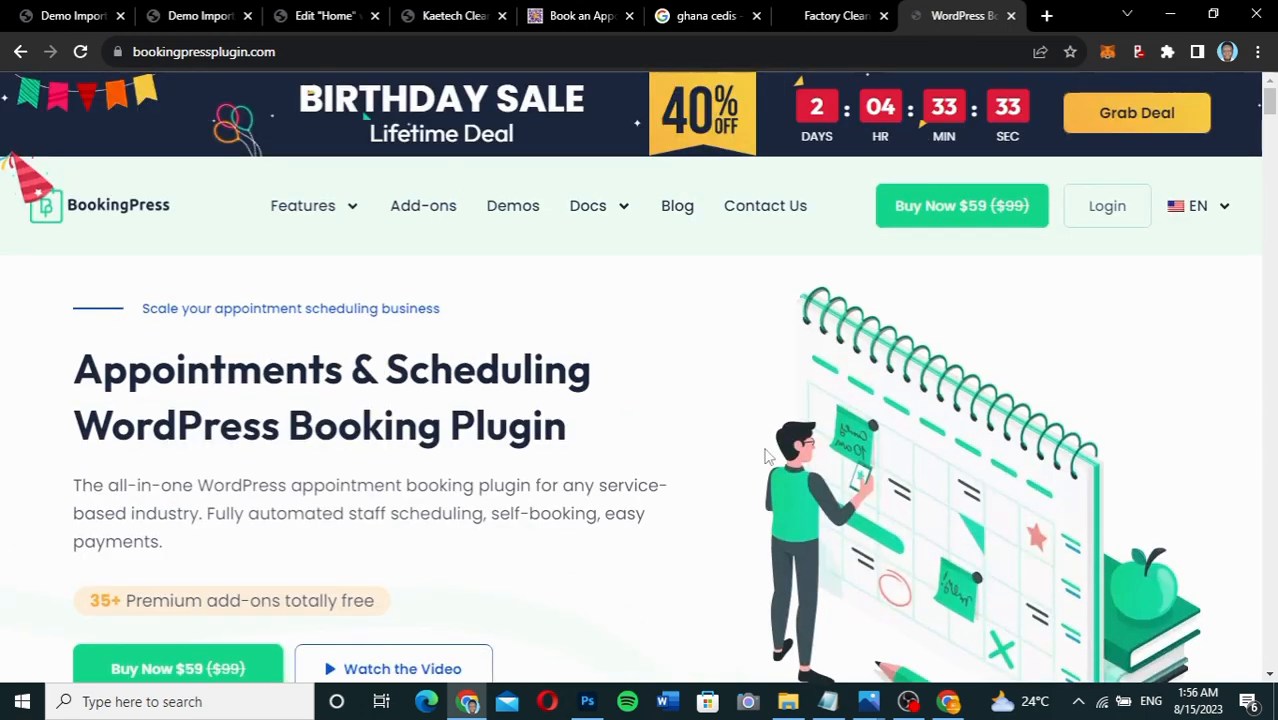
pyautogui.scroll(-3, 766, 455)
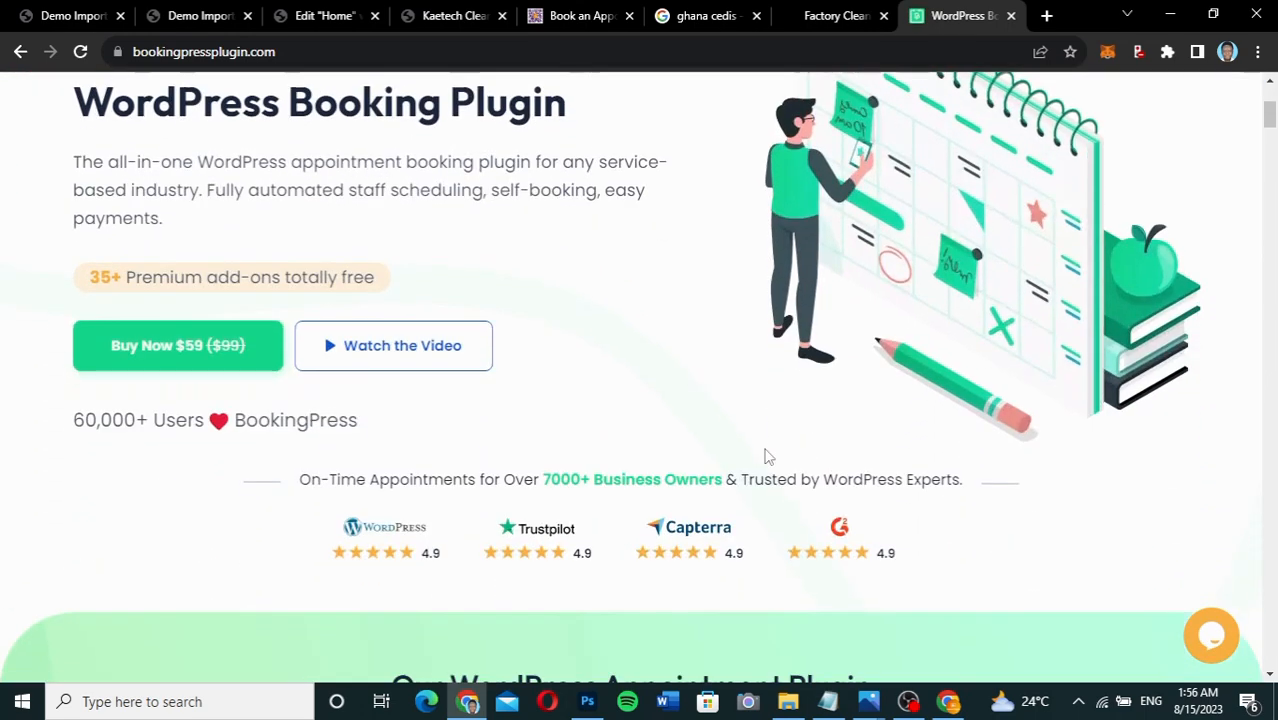
pyautogui.scroll(-2, 766, 456)
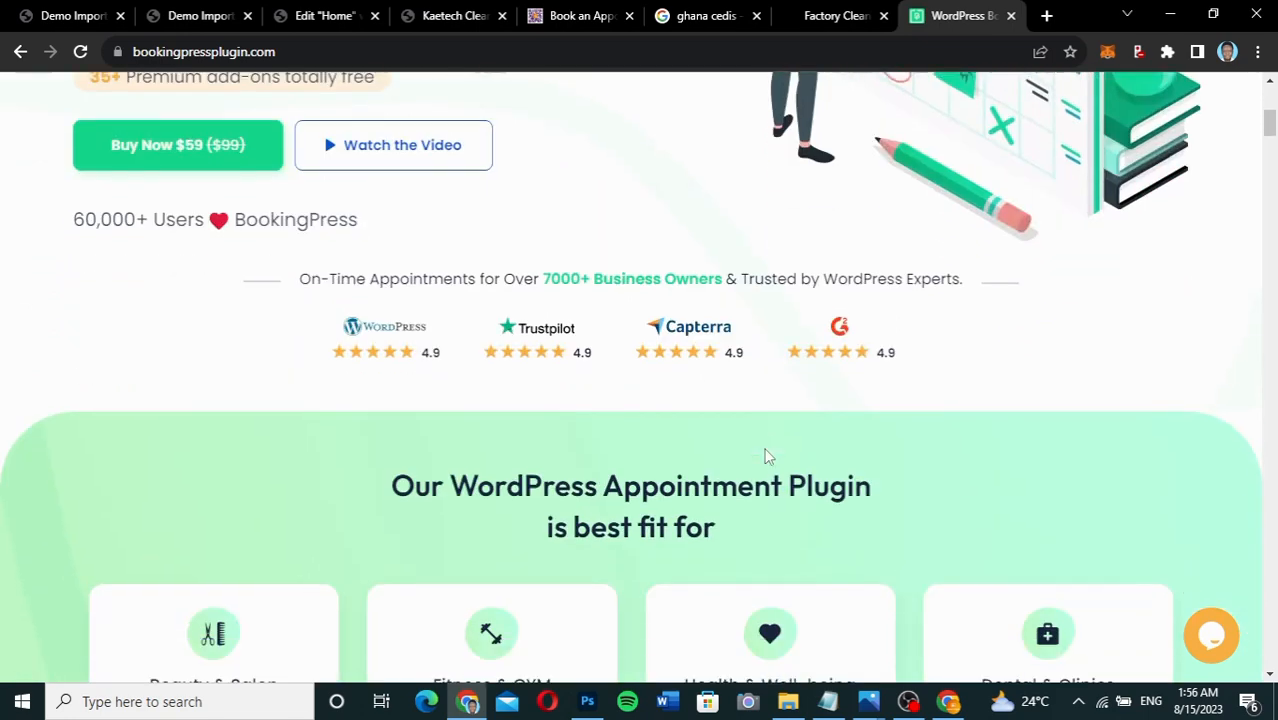
pyautogui.scroll(-2, 766, 456)
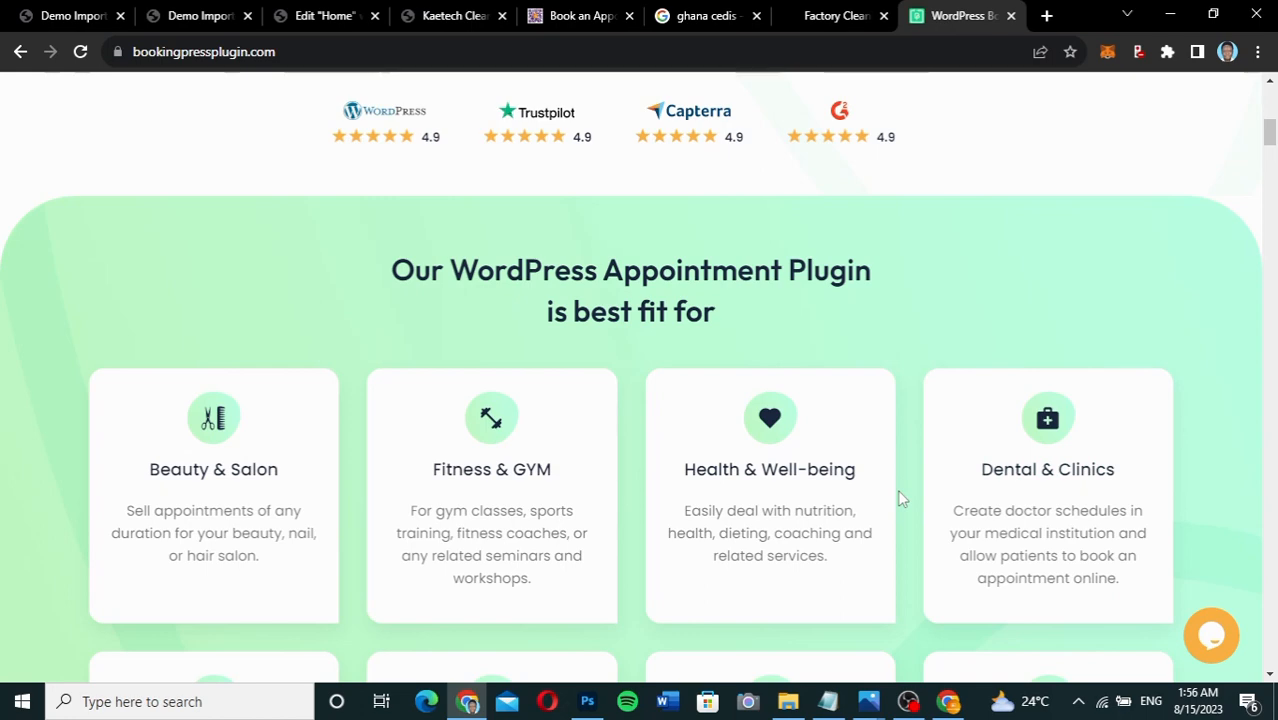
pyautogui.scroll(-2, 898, 491)
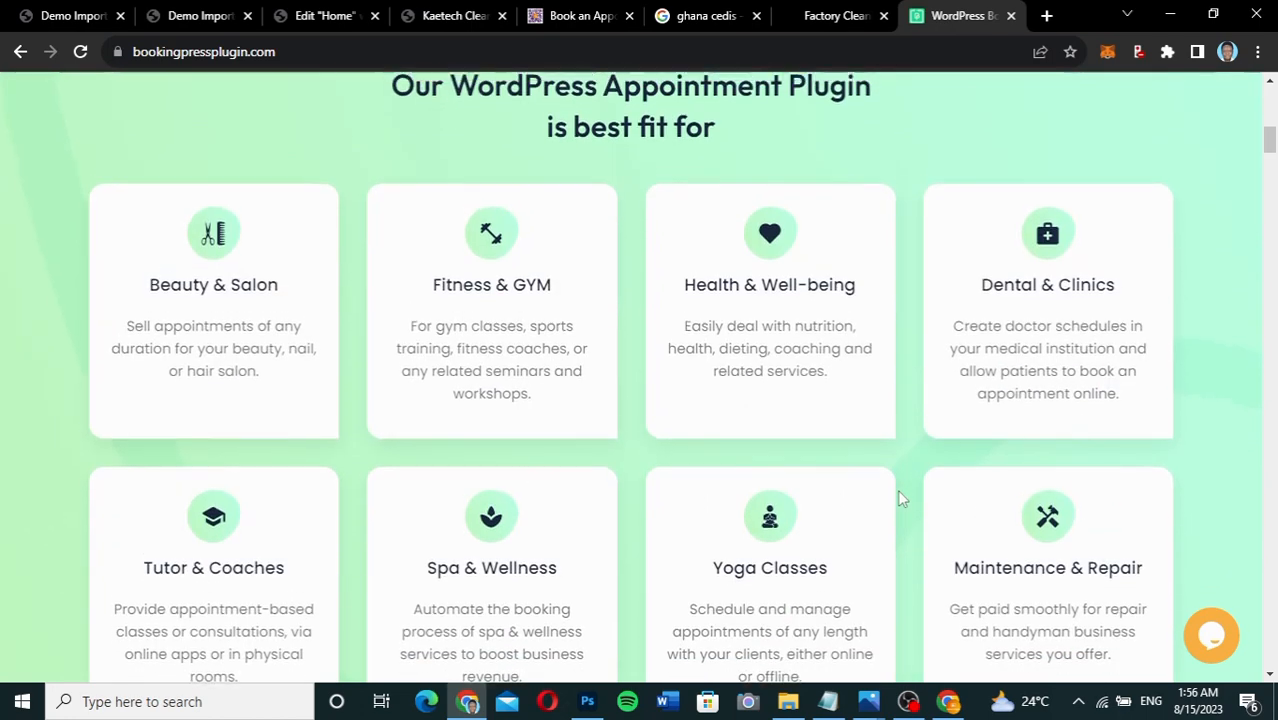
pyautogui.scroll(1, 898, 492)
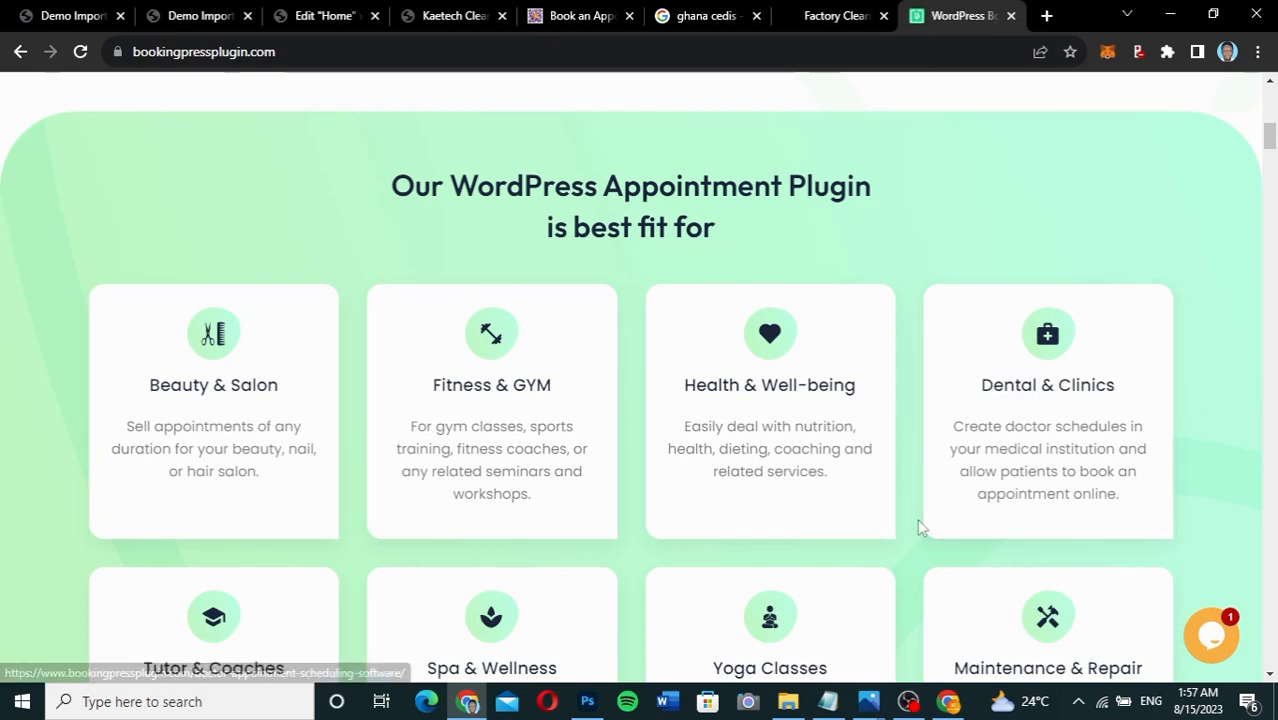
pyautogui.scroll(-3, 921, 529)
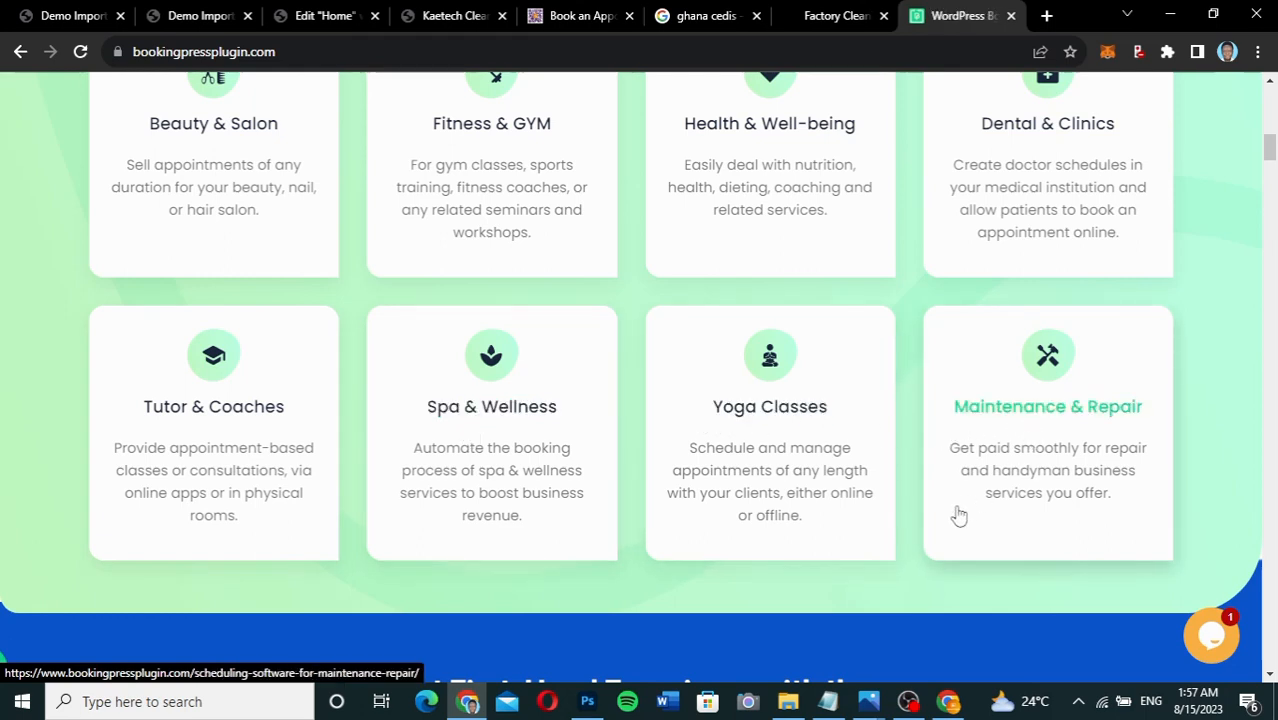
pyautogui.scroll(-2, 957, 513)
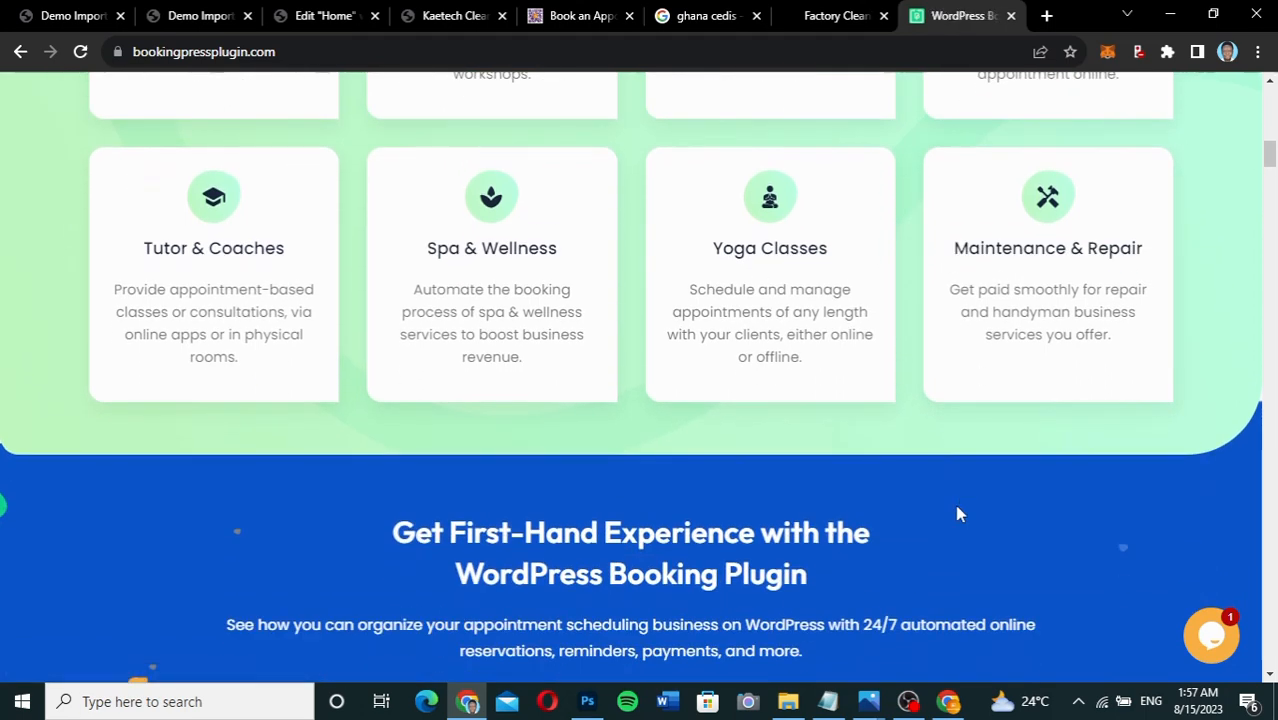
pyautogui.scroll(-3, 957, 514)
pyautogui.scroll(-1, 957, 514)
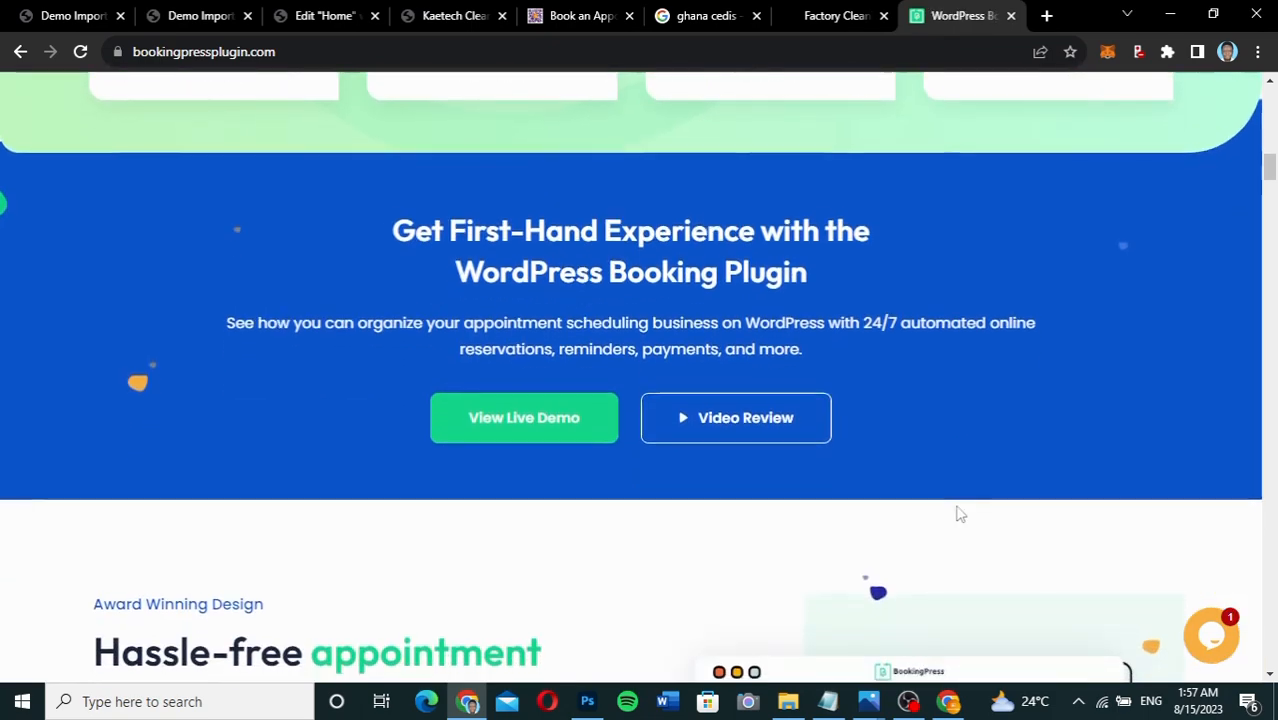
pyautogui.scroll(-2, 957, 514)
pyautogui.scroll(-2, 957, 513)
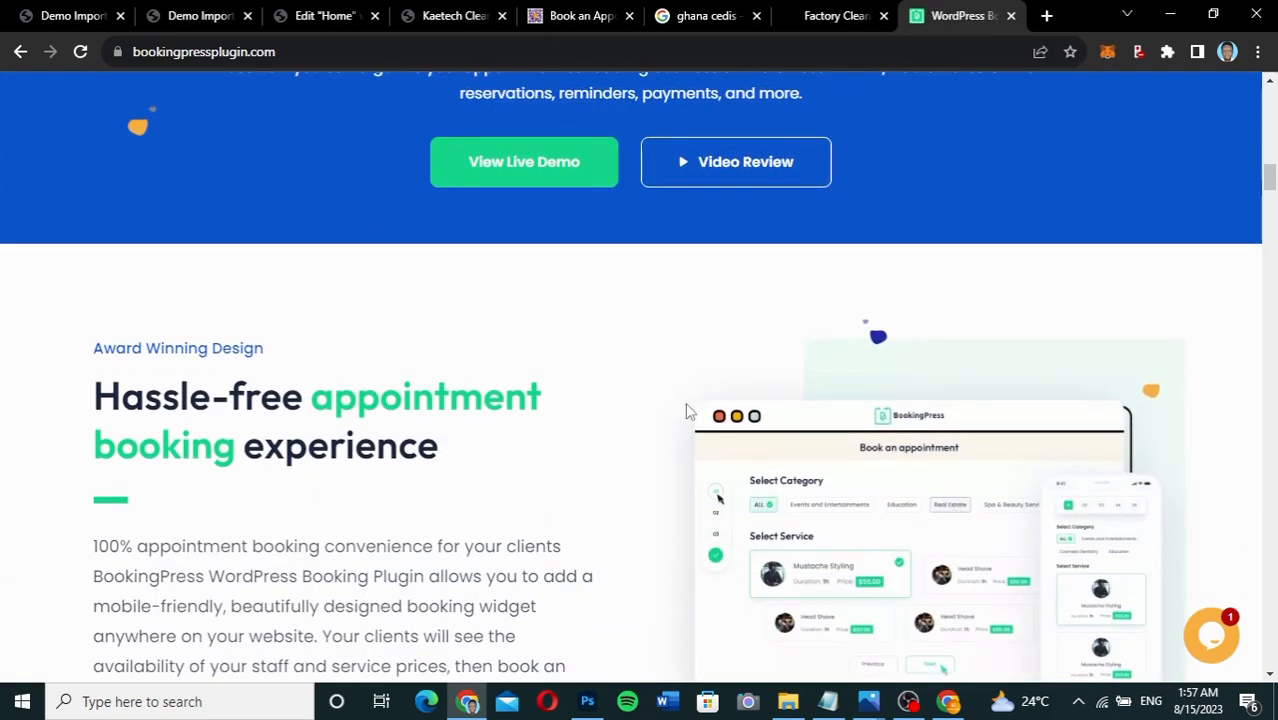
pyautogui.scroll(-3, 675, 428)
pyautogui.scroll(15, 675, 428)
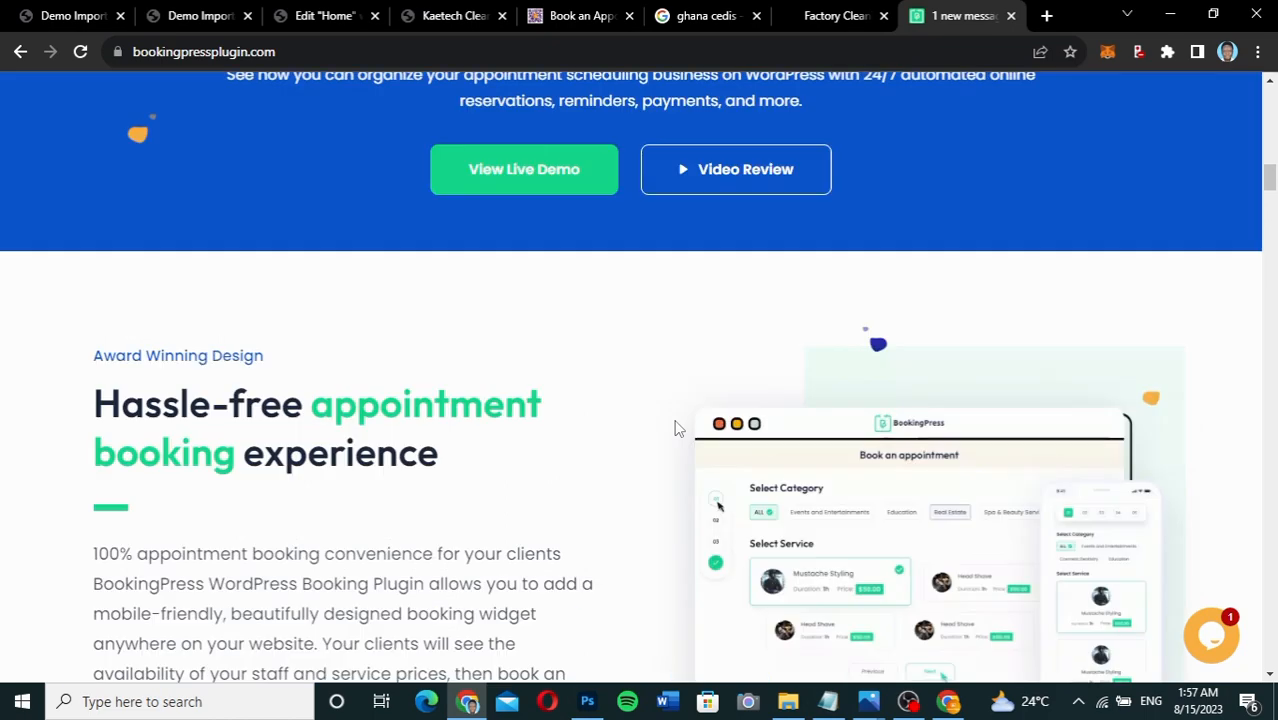
pyautogui.scroll(1, 675, 428)
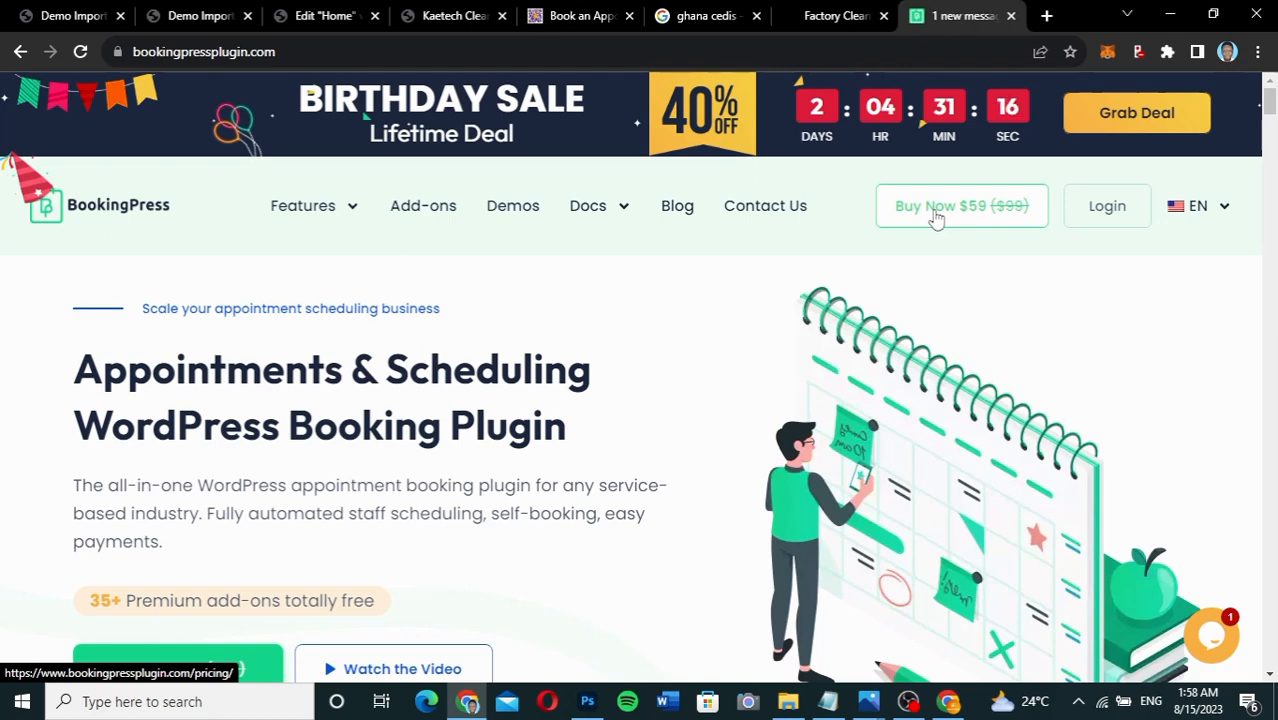
# Open the Buy Now $59 pricing page and review the Standard, Professional and Enterprise plans.
pyautogui.click(935, 212)
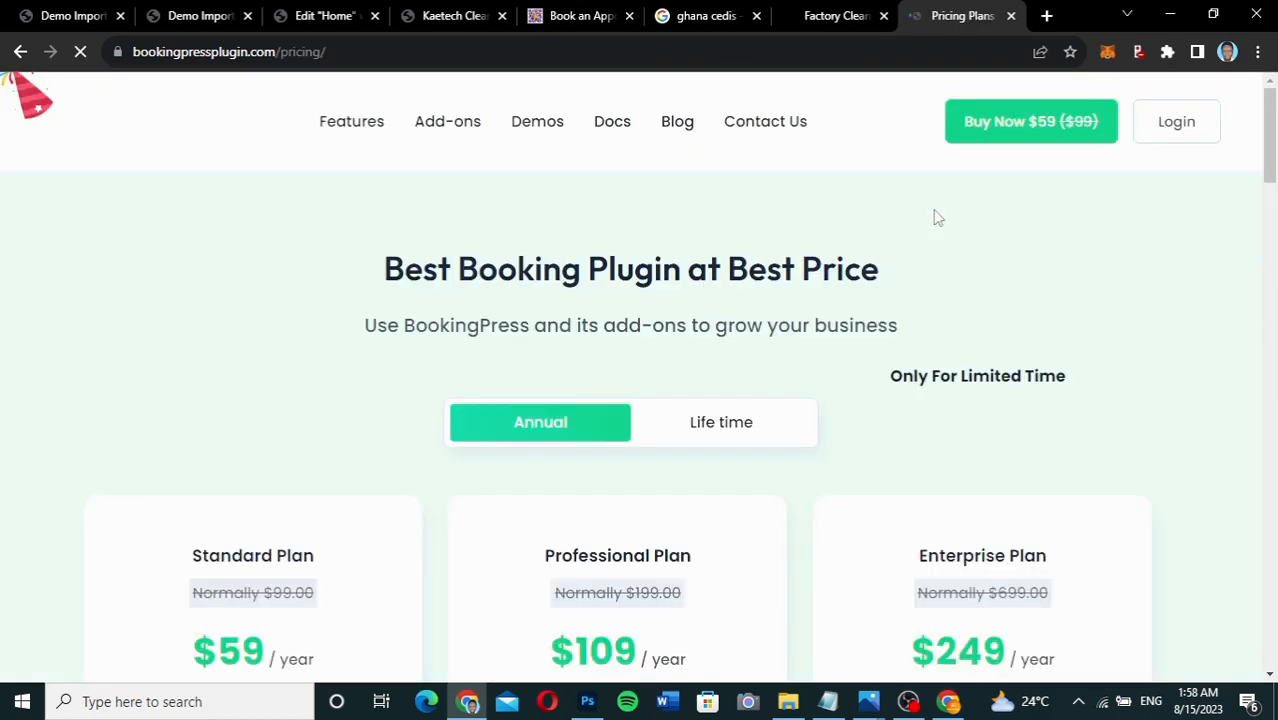
pyautogui.scroll(-3, 842, 391)
pyautogui.scroll(-5, 842, 391)
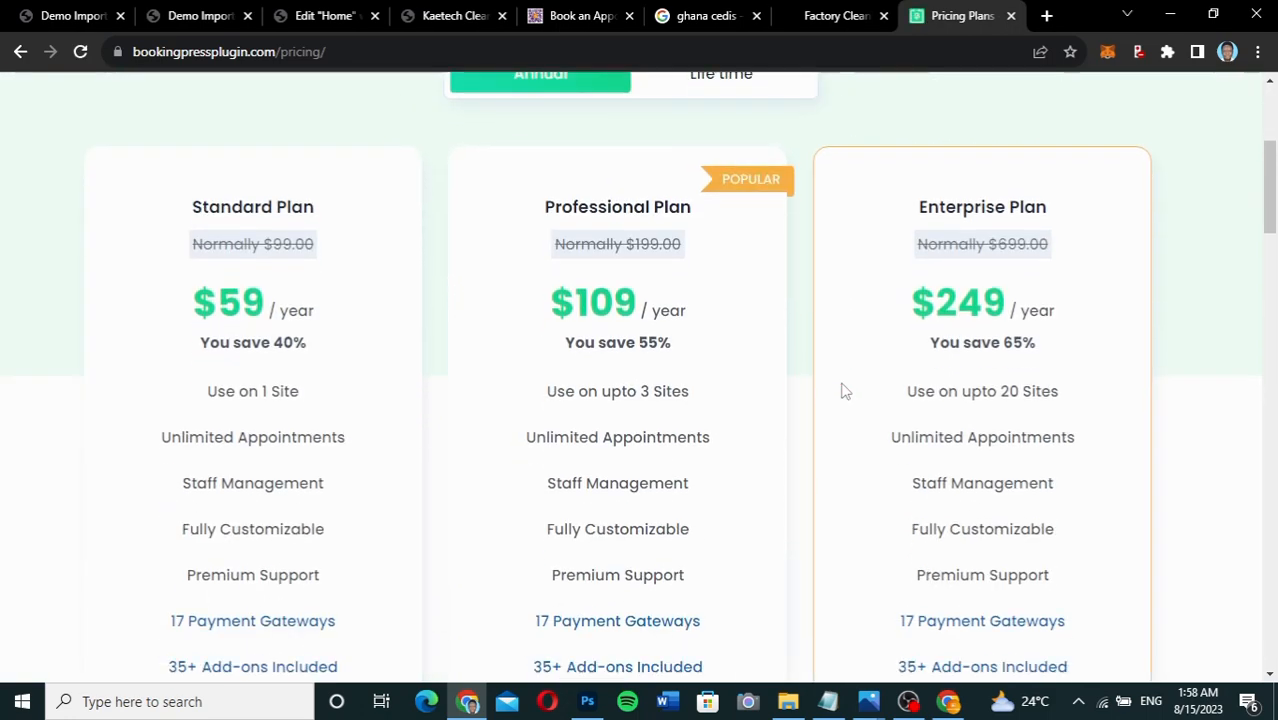
pyautogui.scroll(-1, 842, 391)
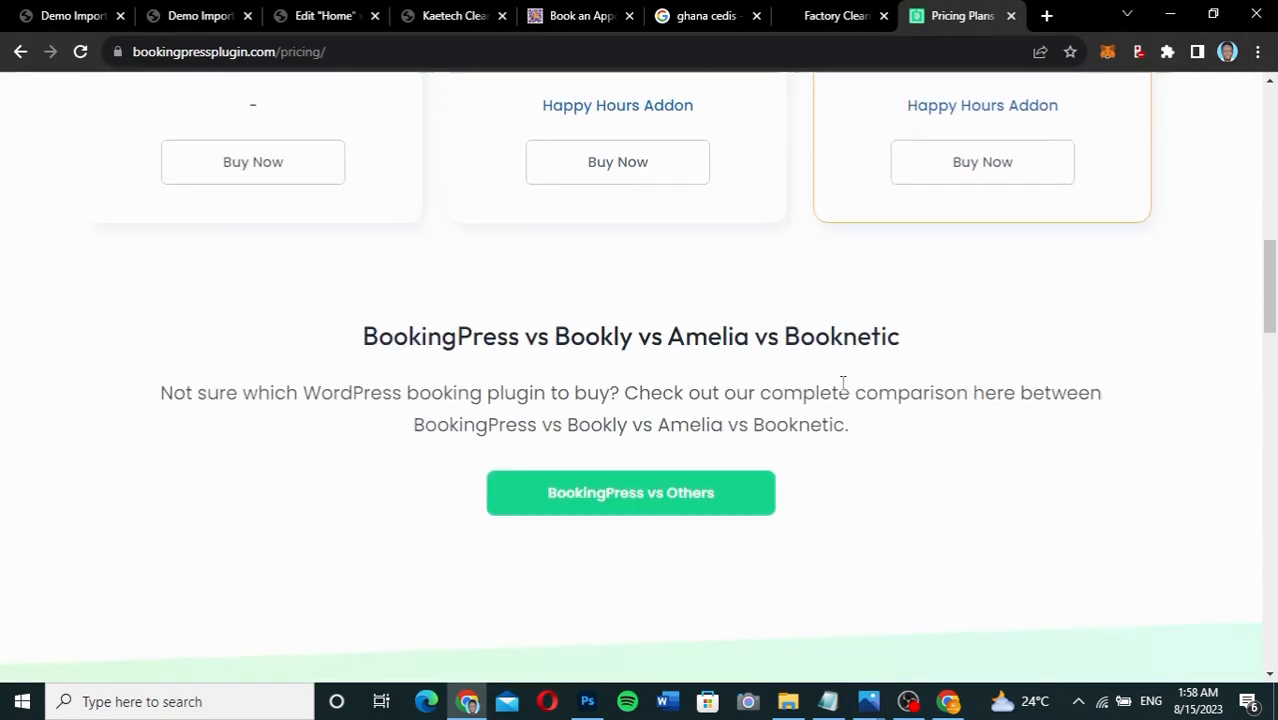
pyautogui.scroll(3, 842, 383)
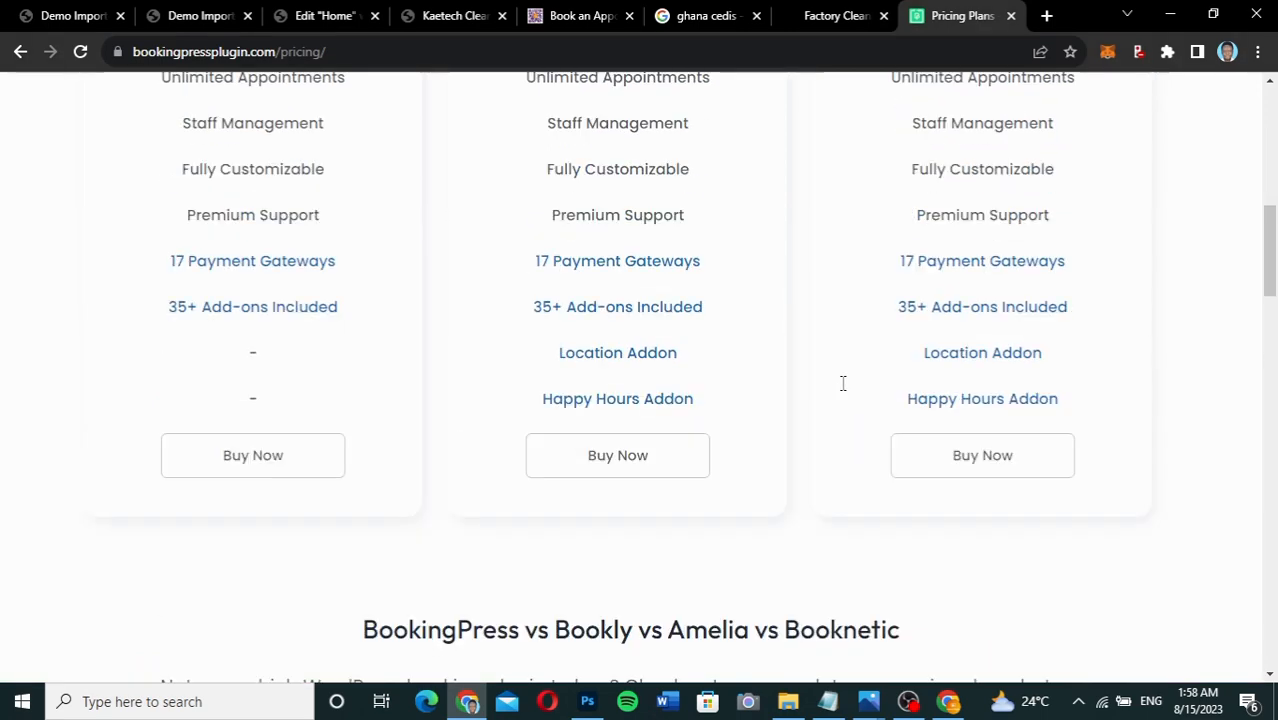
pyautogui.scroll(7, 843, 383)
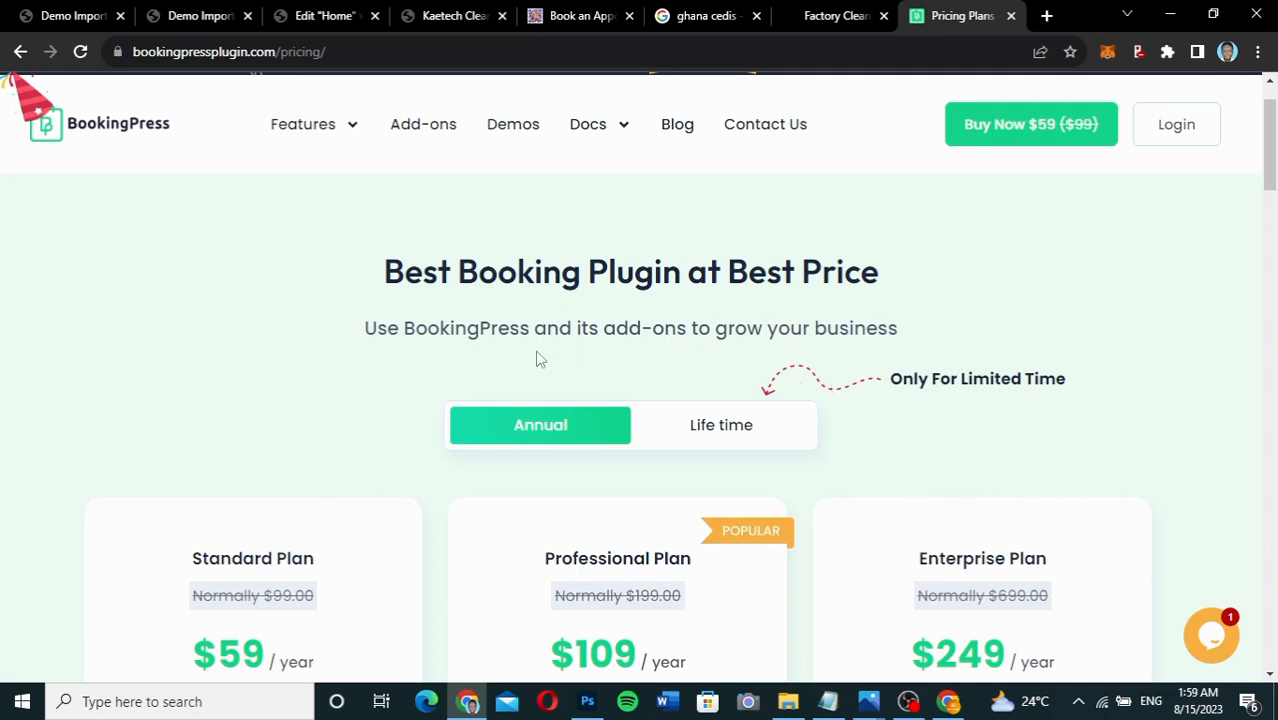
# In the WordPress admin, go to Plugins > Add New and search for 'bookingpress'.
pyautogui.click(197, 18)
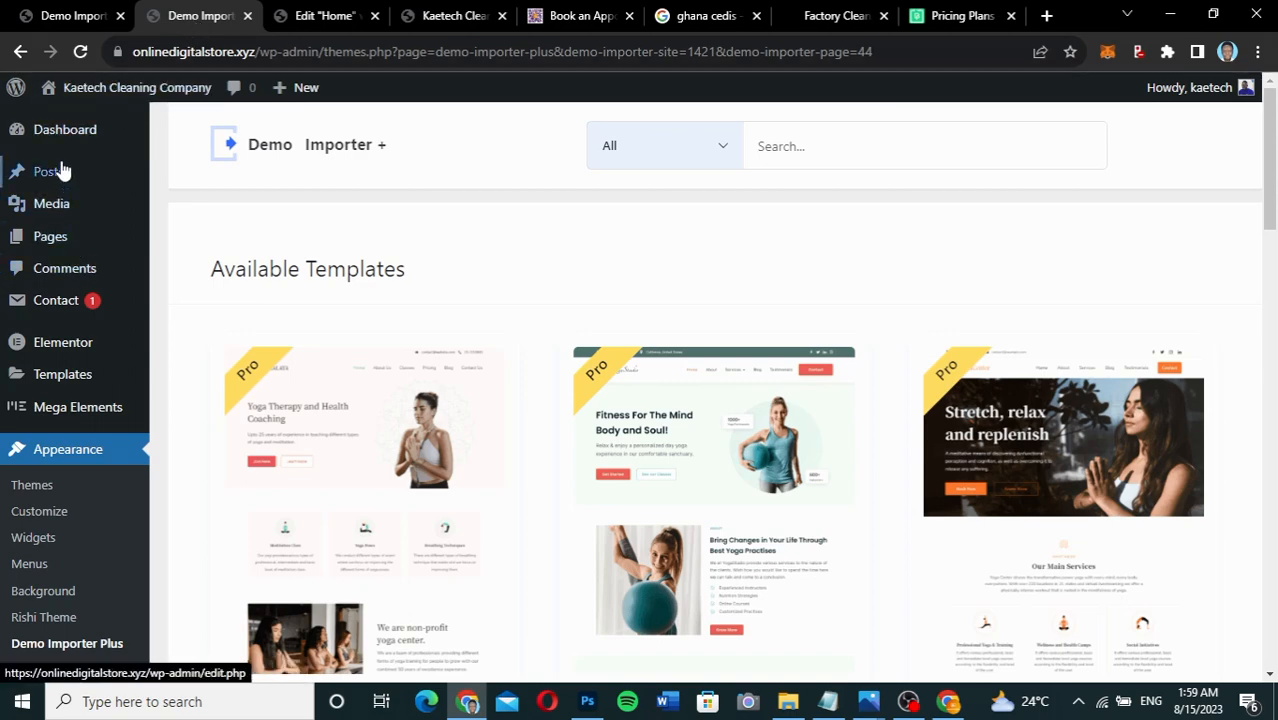
pyautogui.moveTo(55, 413)
pyautogui.scroll(-4, 55, 413)
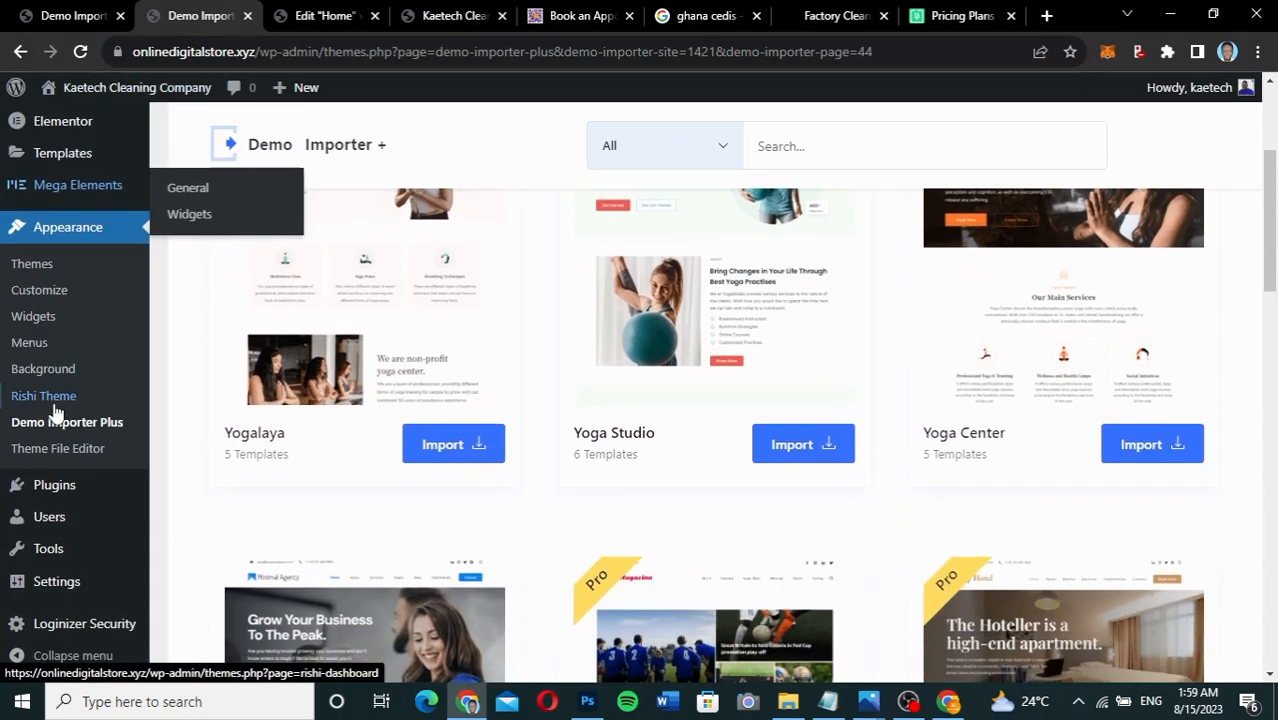
pyautogui.moveTo(45, 497)
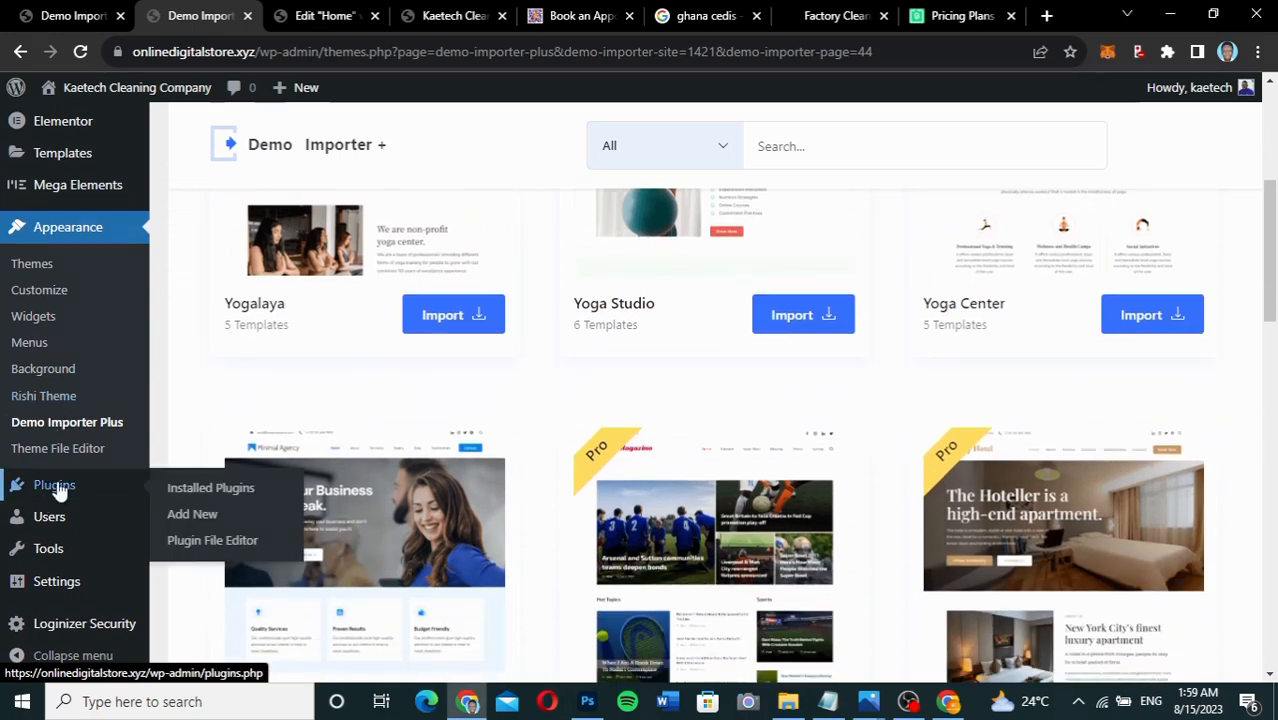
pyautogui.click(195, 513)
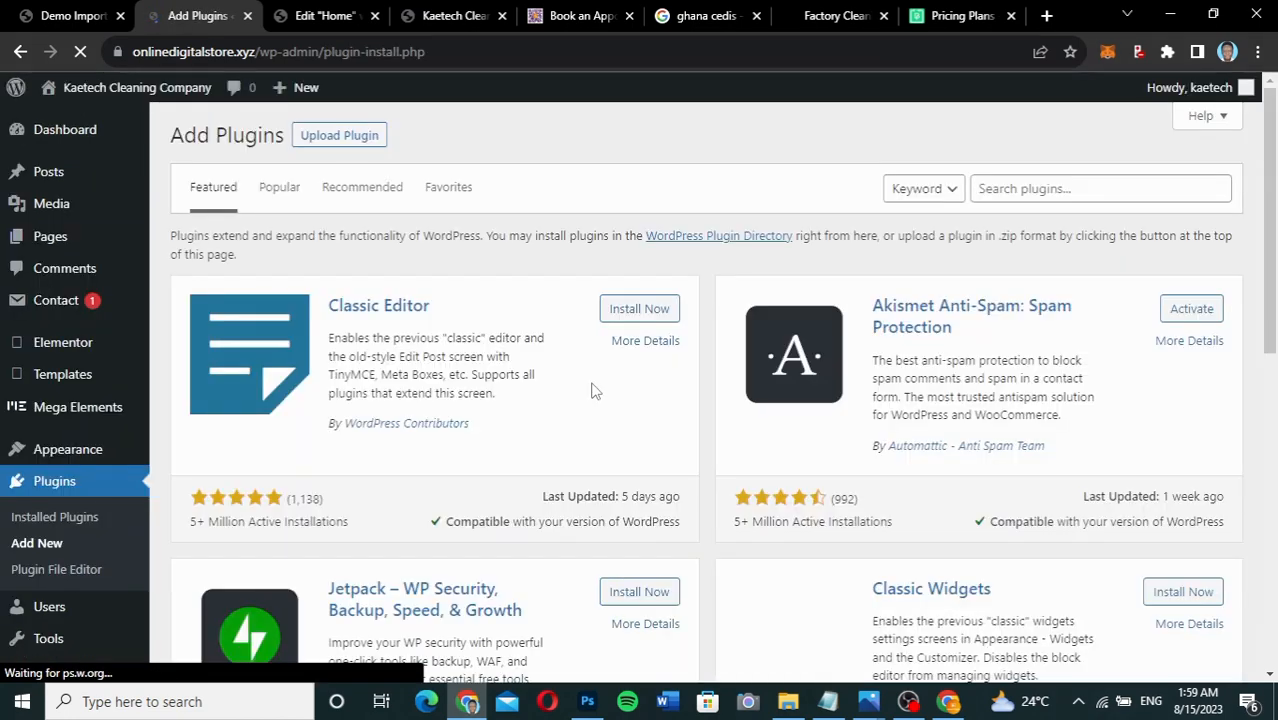
pyautogui.click(1027, 188)
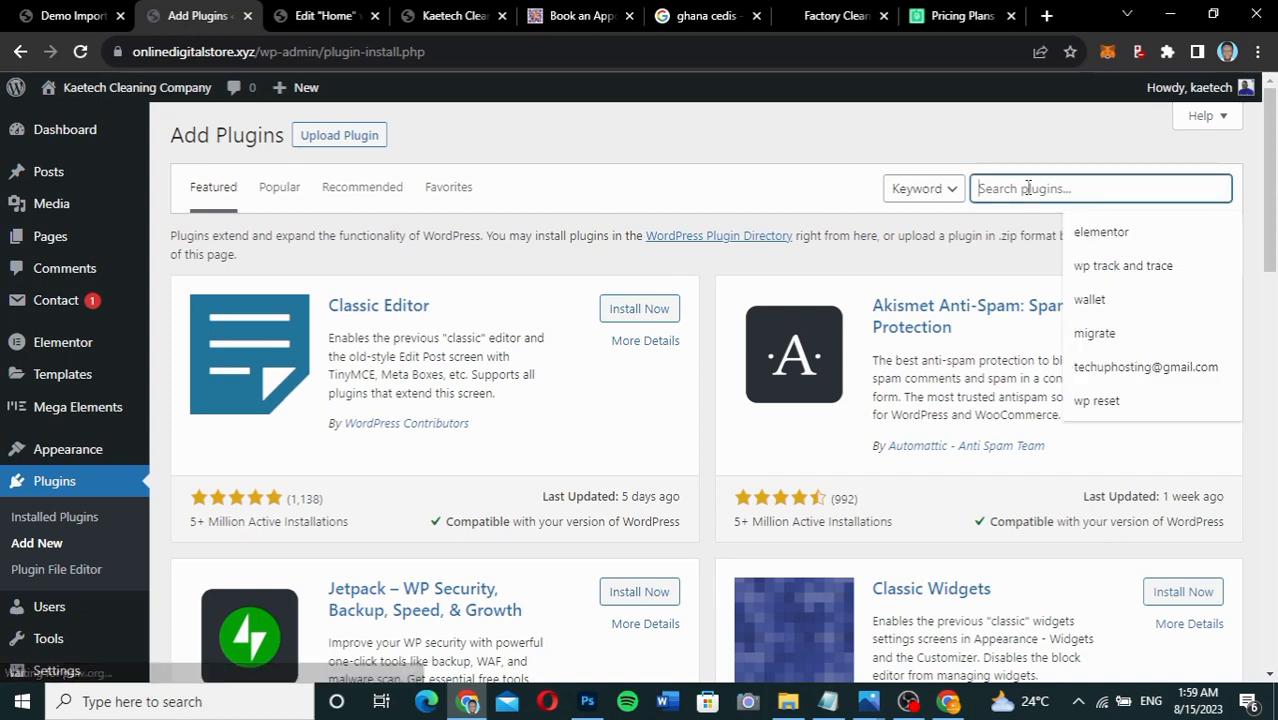
pyautogui.write('bookingpress')
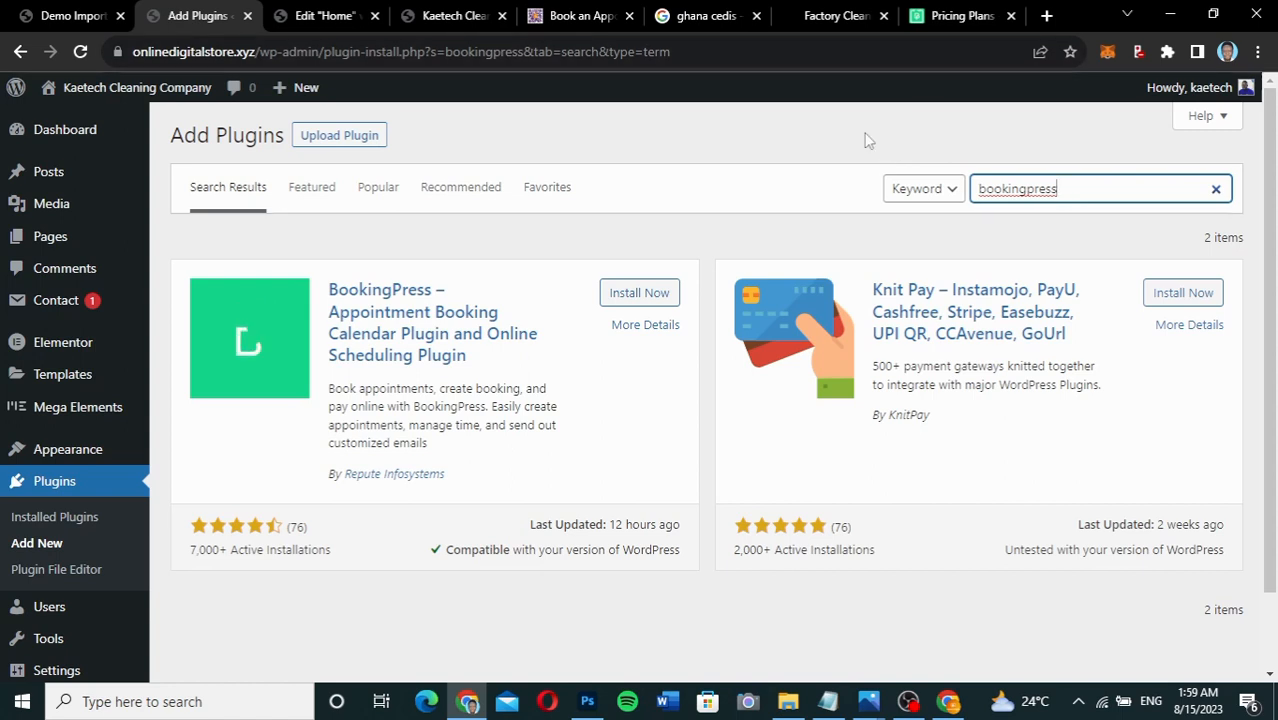
# Switch from the pricing tab back to the WordPress 'bookingpress' plugin search results.
pyautogui.click(950, 15)
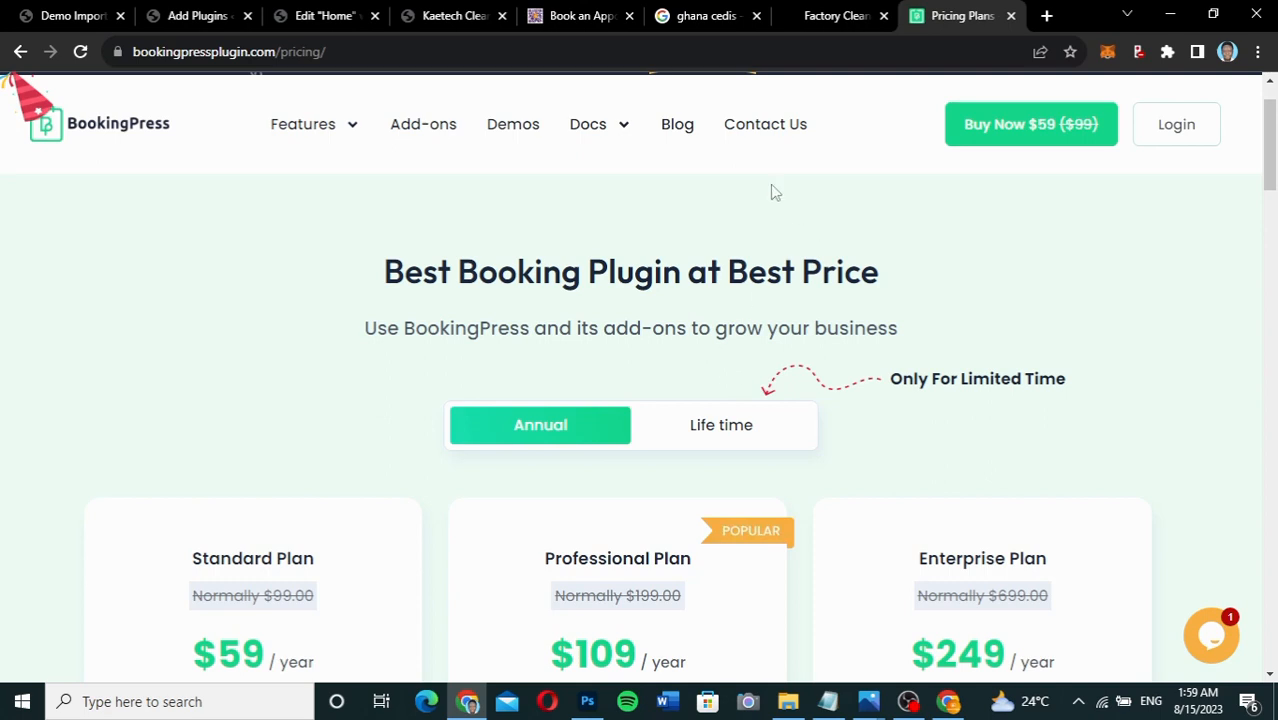
pyautogui.click(197, 17)
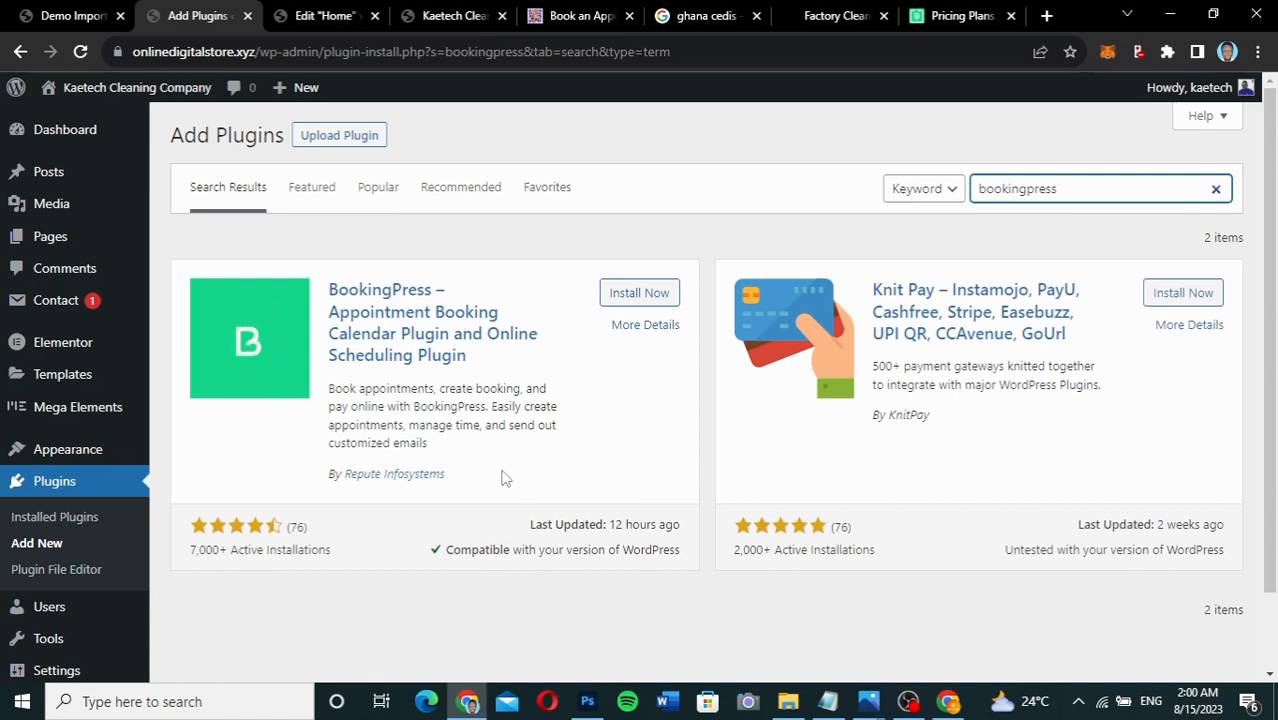
# Install and activate BookingPress Appointment Booking 1.0.70, then check it in the Plugins list.
pyautogui.click(647, 302)
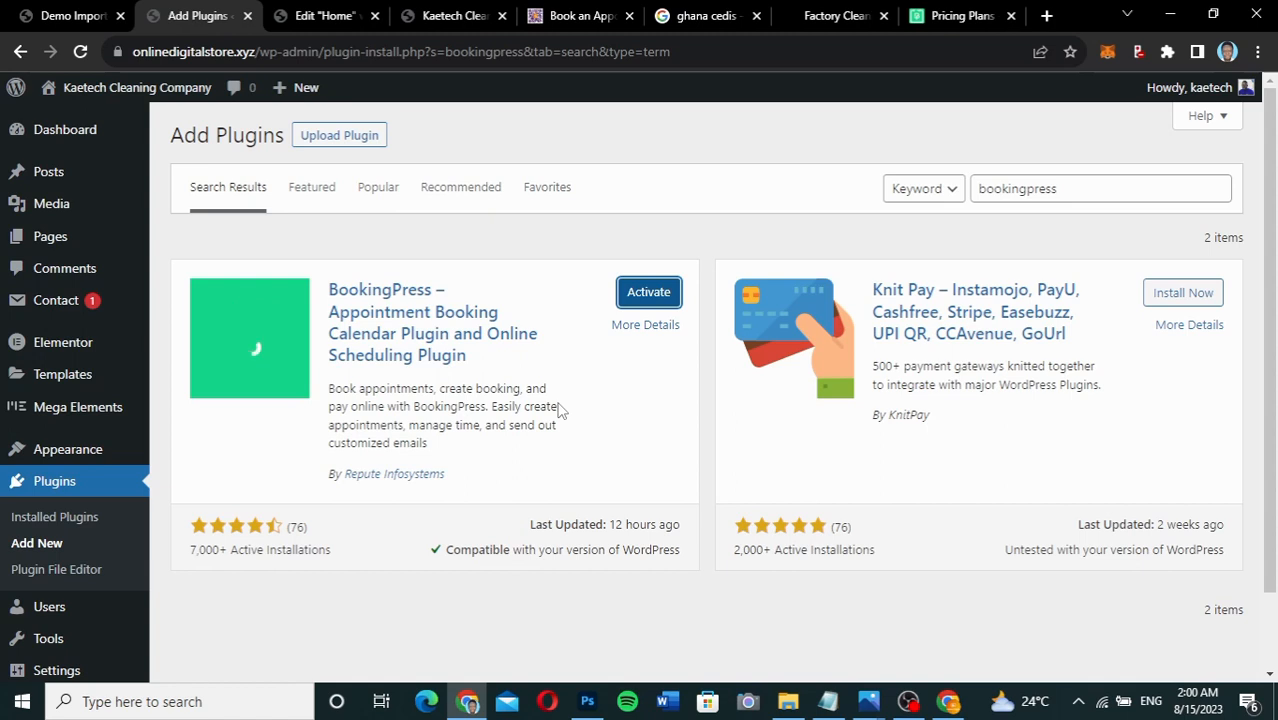
pyautogui.click(660, 299)
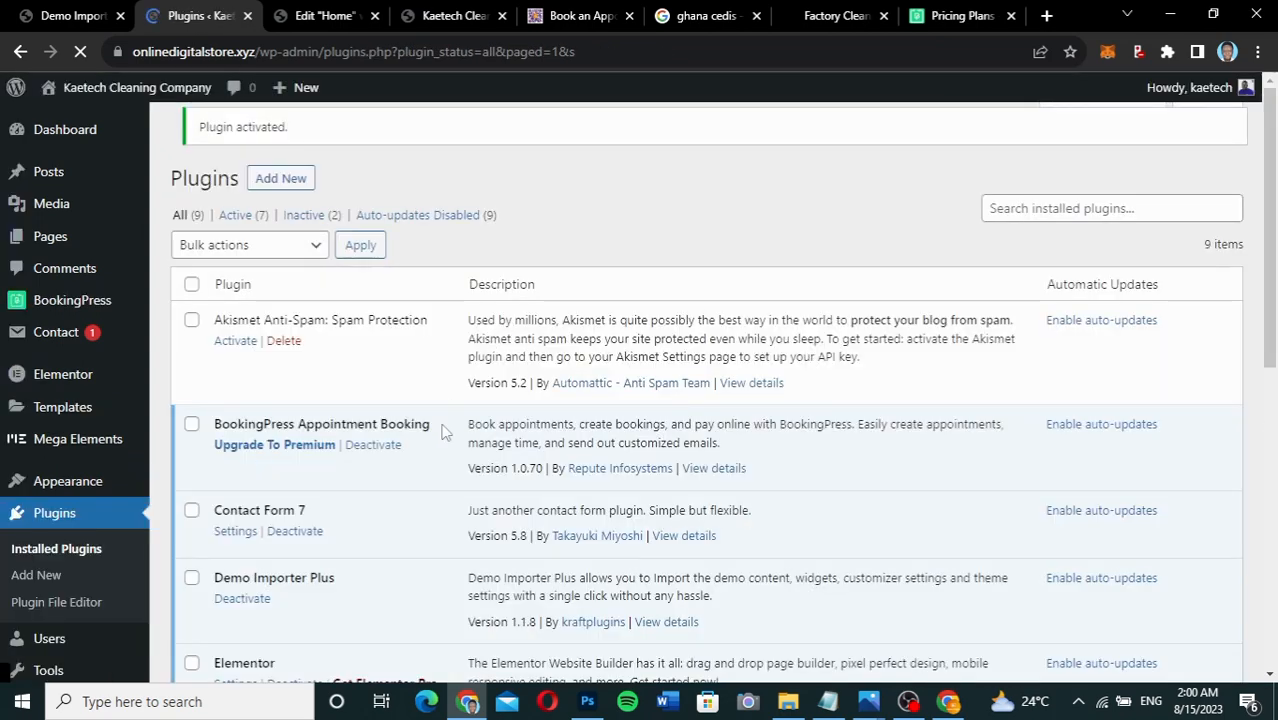
pyautogui.scroll(-4, 430, 457)
pyautogui.scroll(-2, 430, 457)
pyautogui.scroll(1, 430, 457)
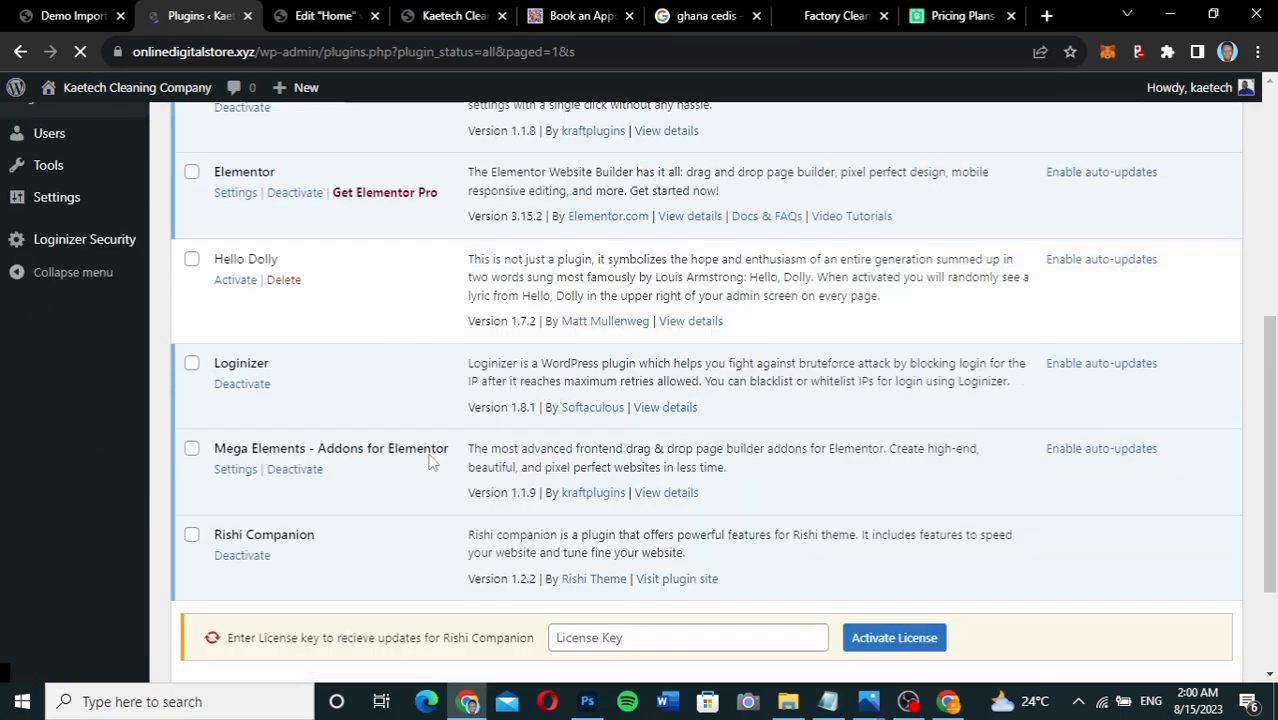
pyautogui.scroll(-2, 432, 460)
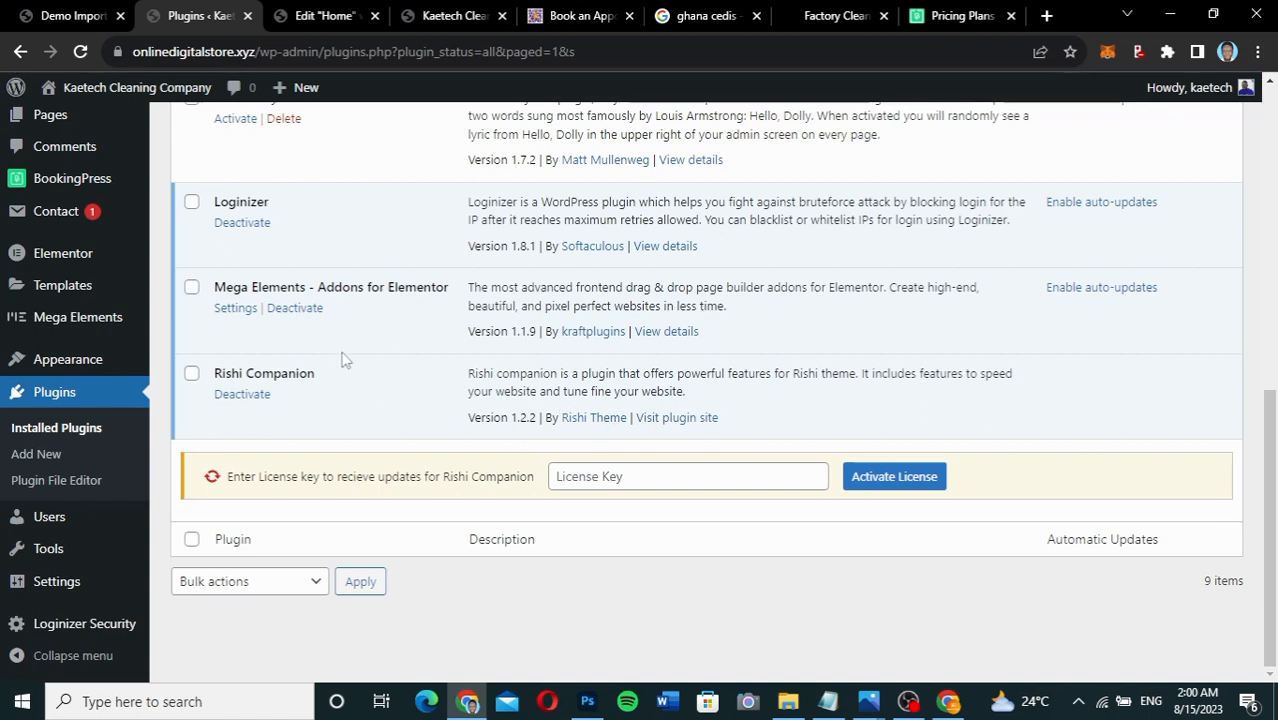
pyautogui.scroll(2, 341, 358)
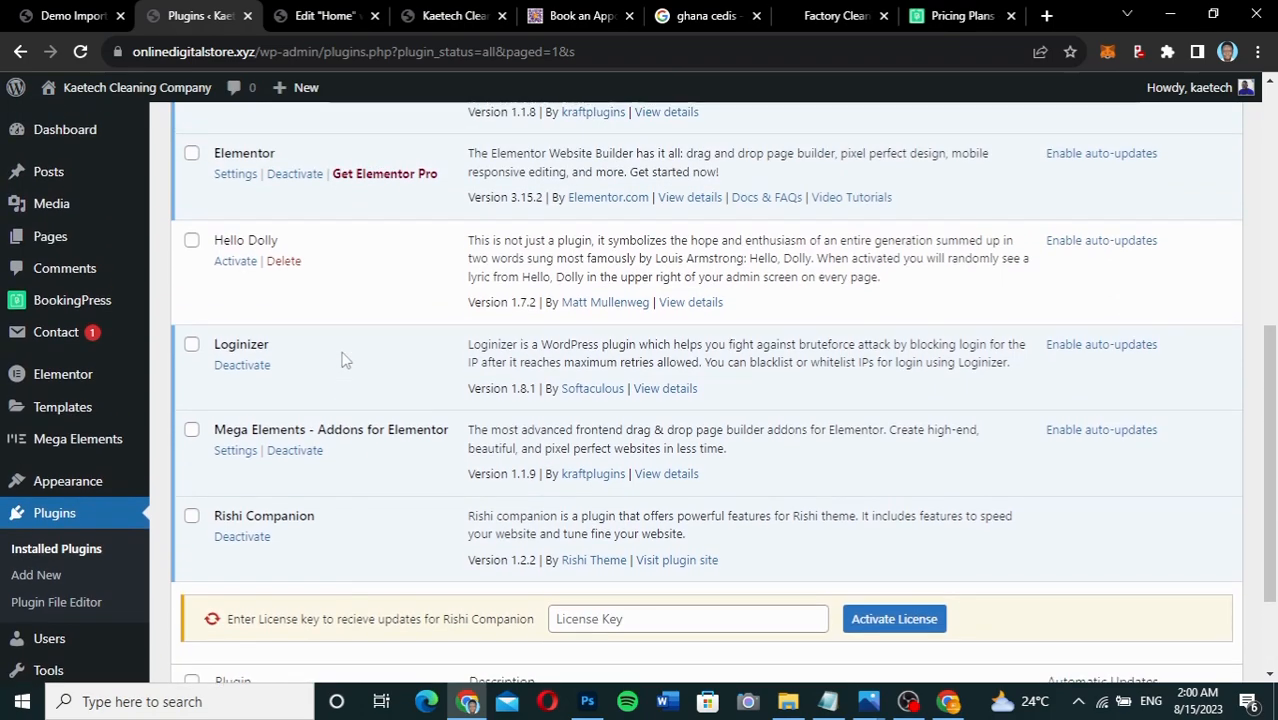
pyautogui.scroll(3, 341, 358)
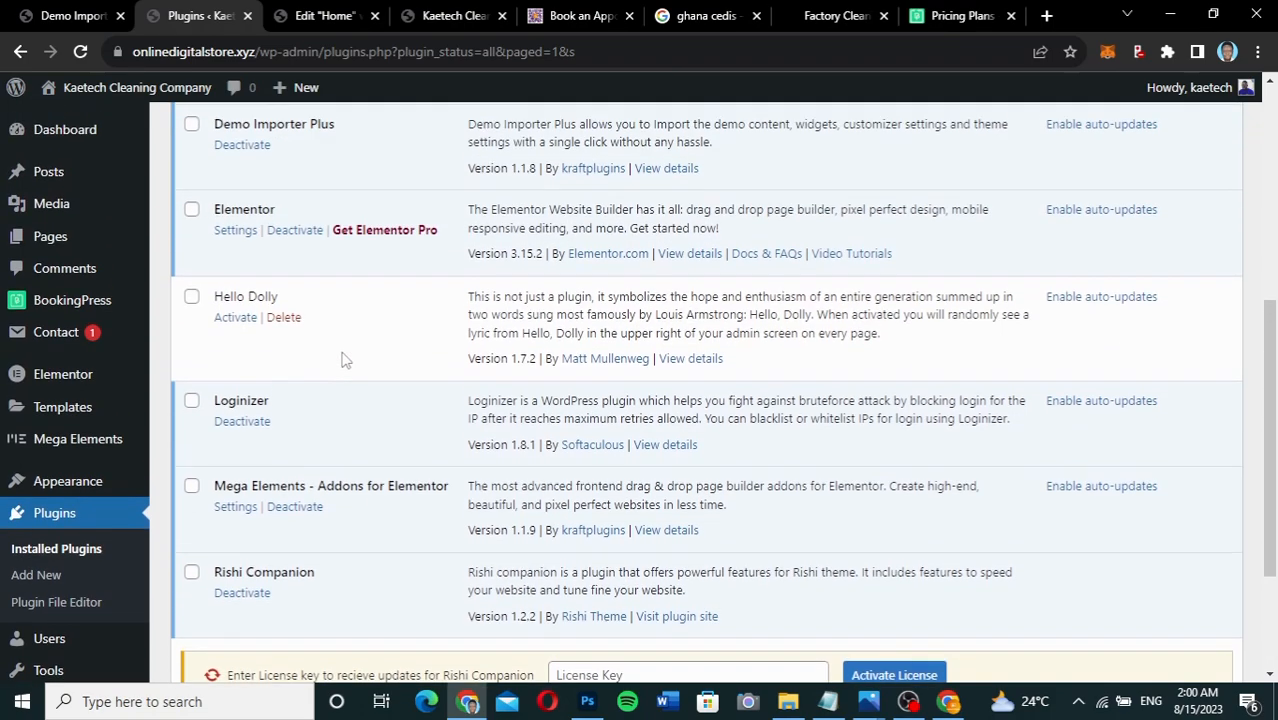
pyautogui.scroll(2, 341, 358)
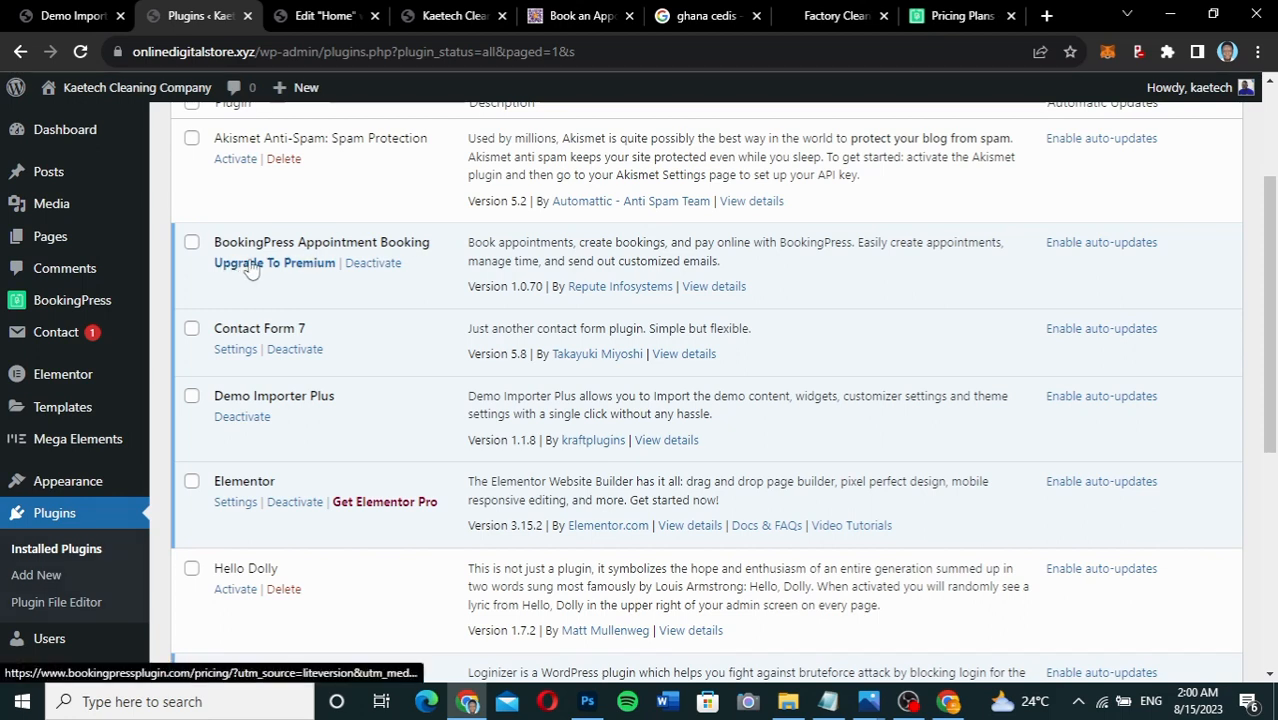
# Launch the BookingPress lite setup wizard from the admin sidebar.
pyautogui.click(68, 302)
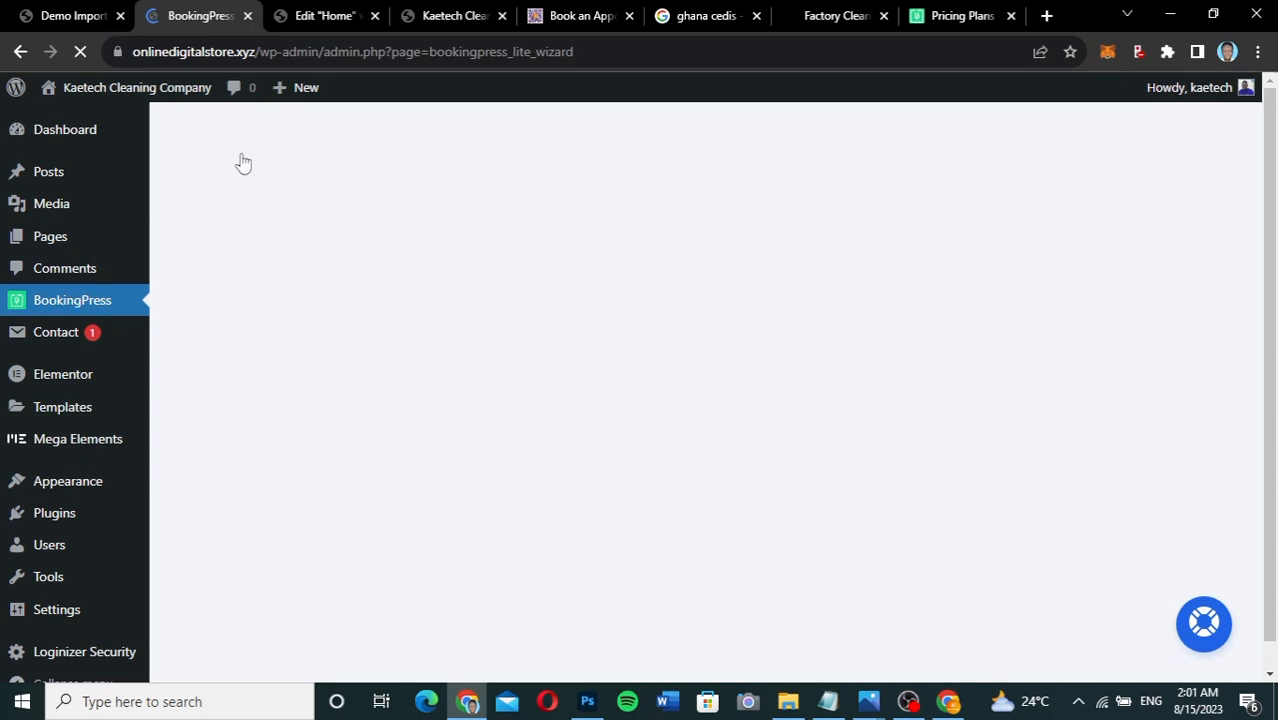
pyautogui.click(565, 15)
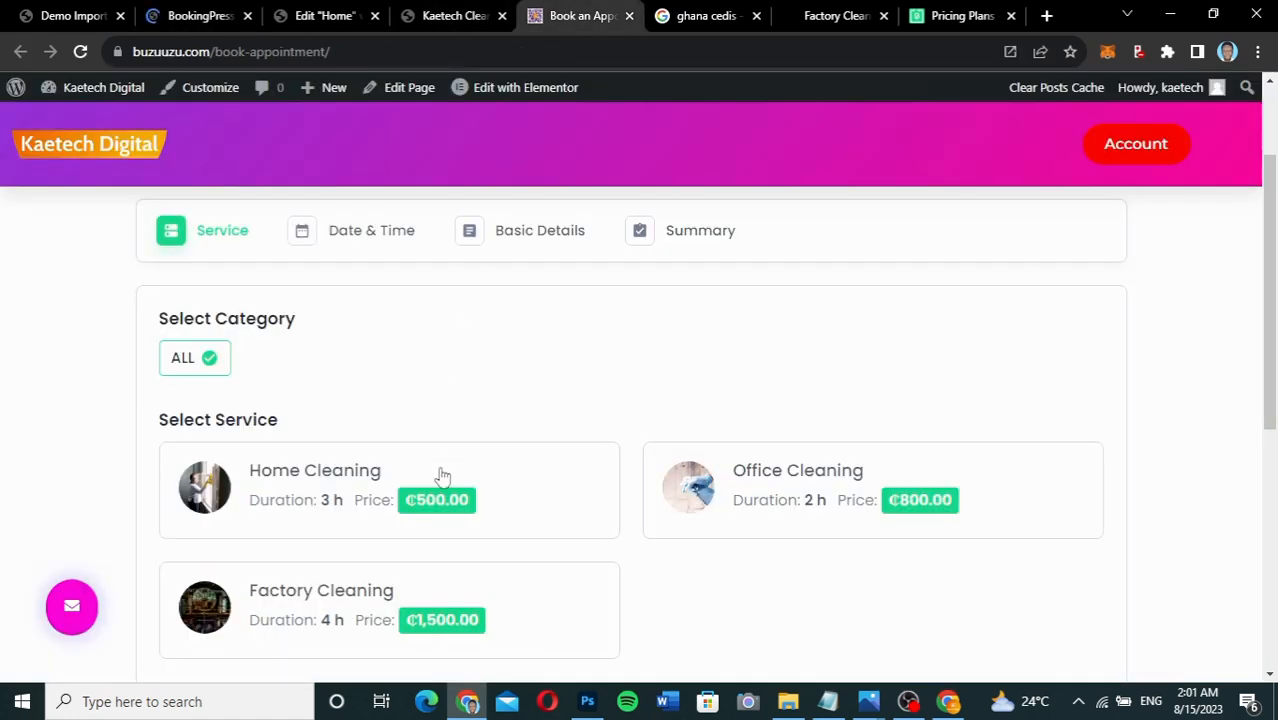
pyautogui.scroll(-3, 442, 476)
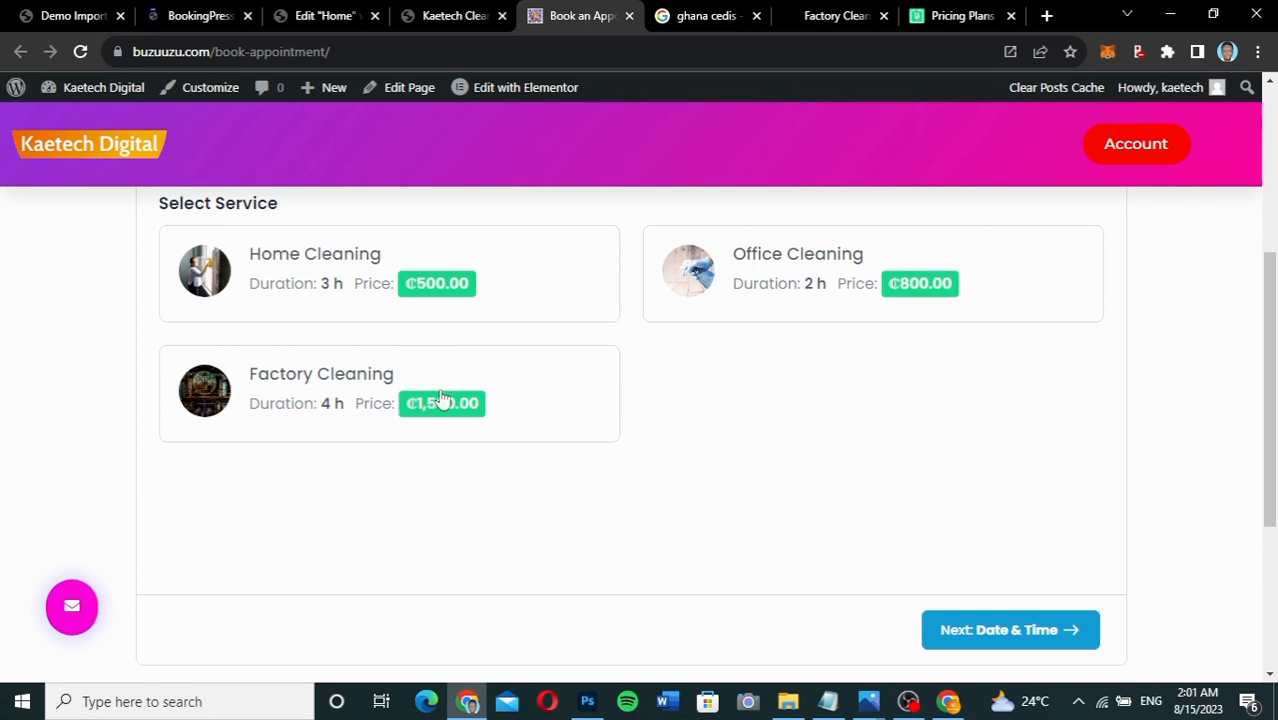
pyautogui.click(197, 20)
pyautogui.scroll(-2, 455, 425)
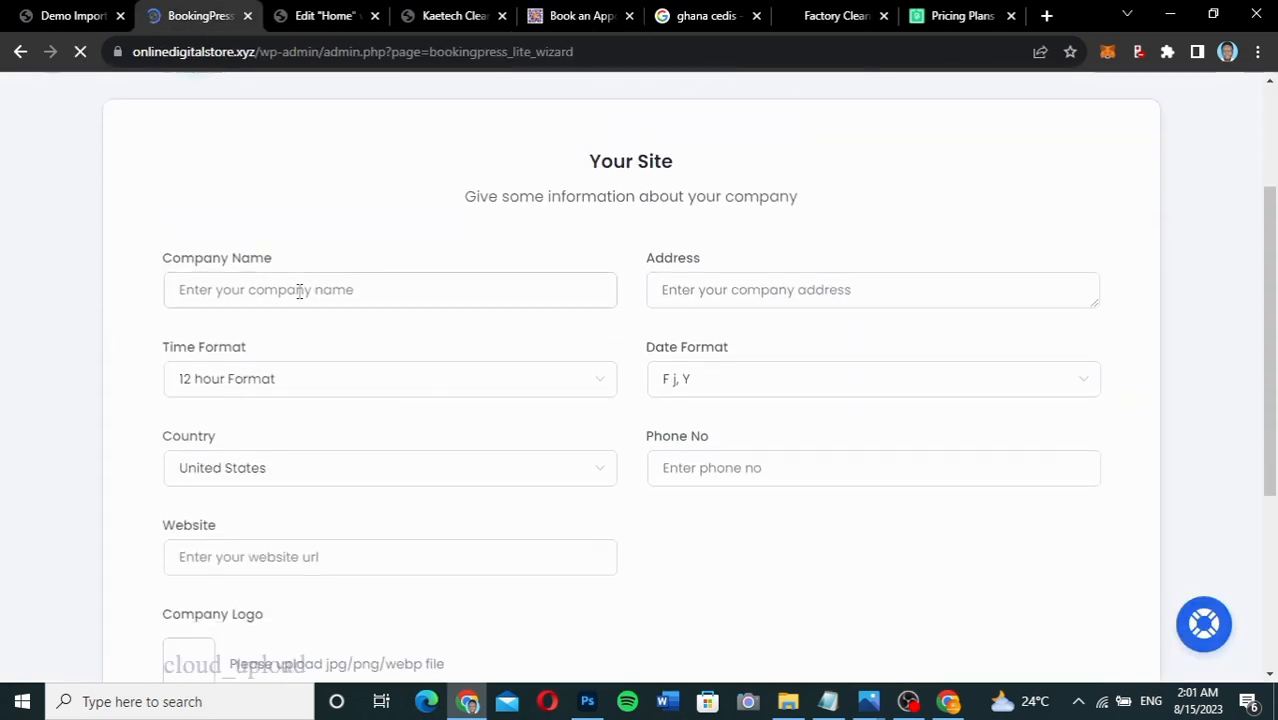
# Autofill company name Kaetech Digital with its address and phone, and set country to Ghana.
pyautogui.click(299, 291)
pyautogui.click(299, 291)
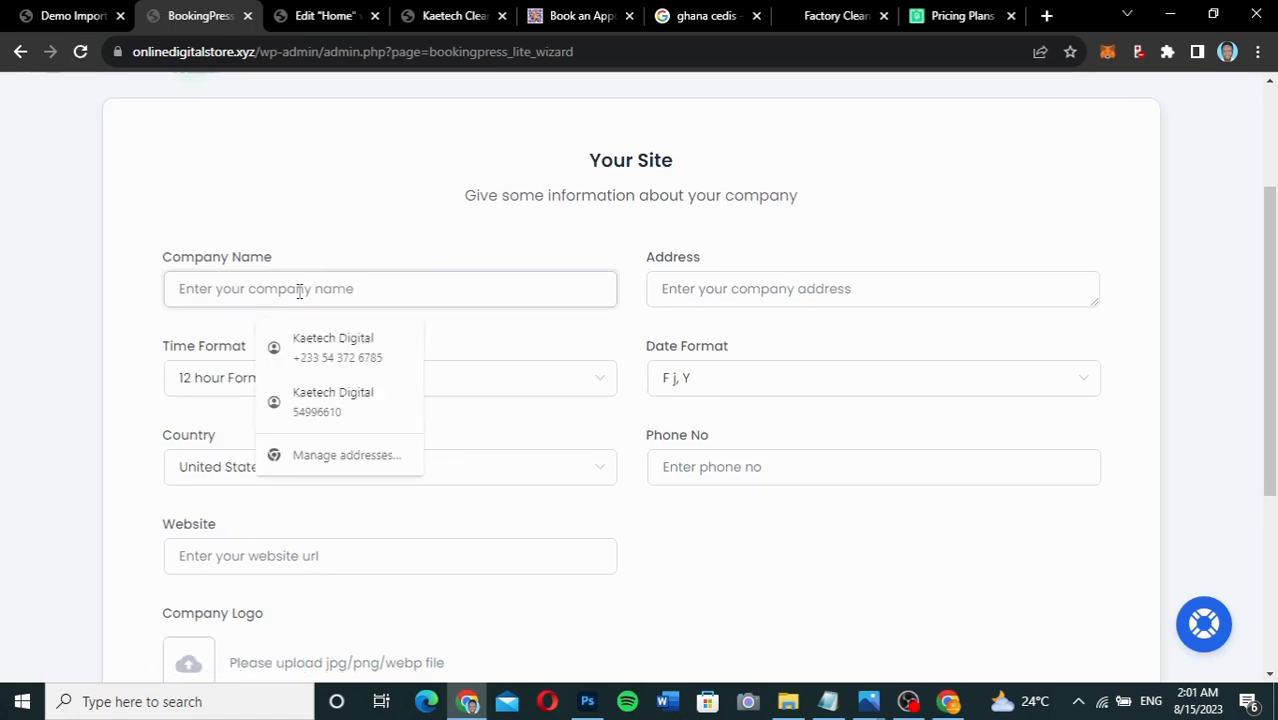
pyautogui.click(337, 352)
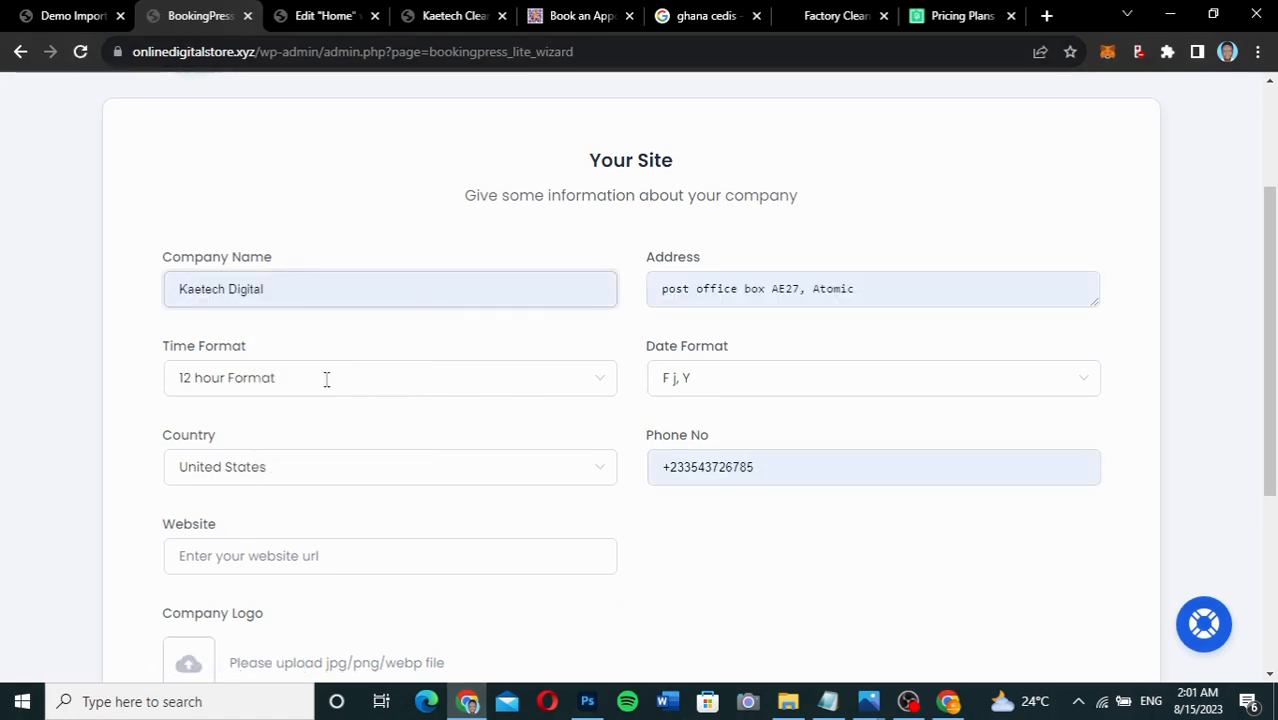
pyautogui.click(319, 482)
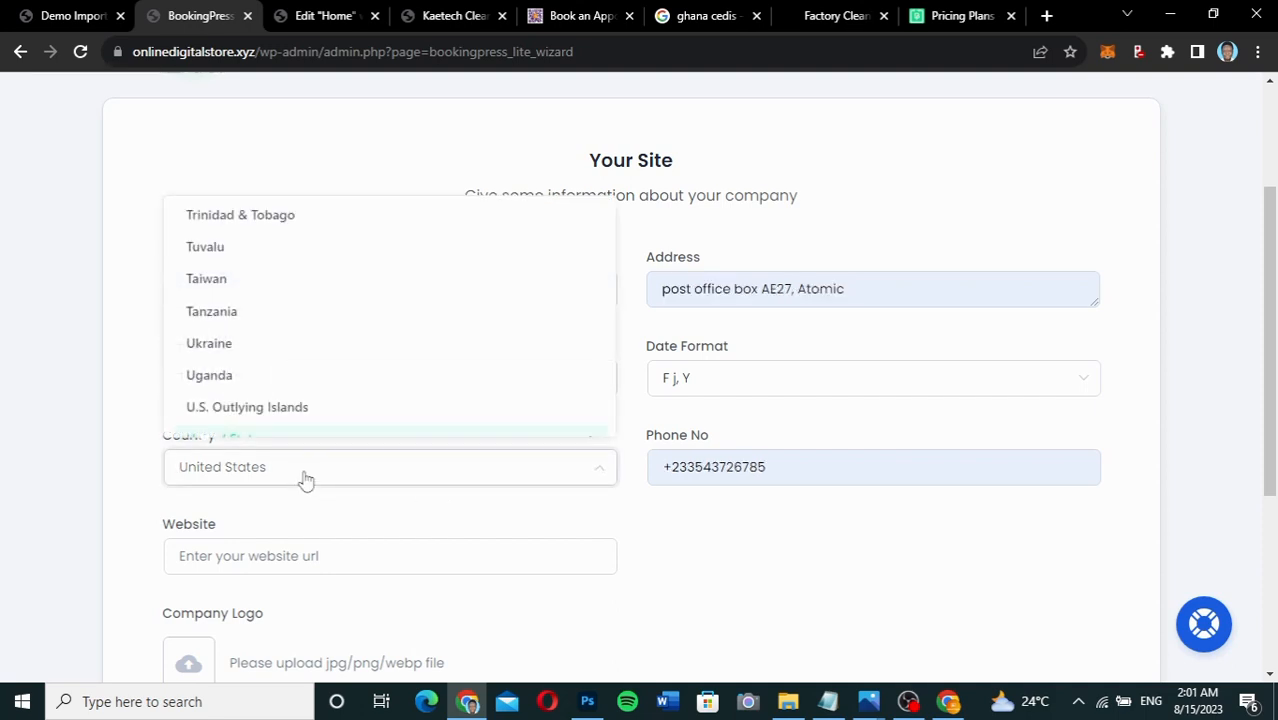
pyautogui.write('gha')
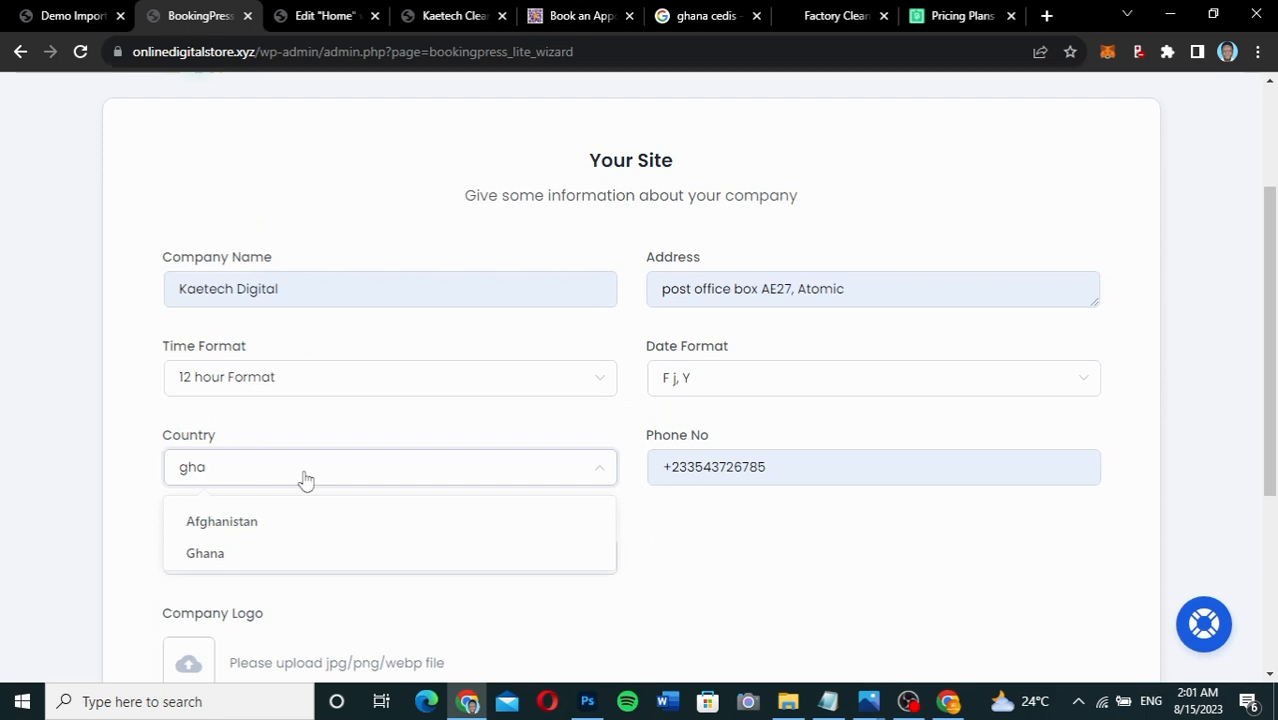
pyautogui.click(234, 558)
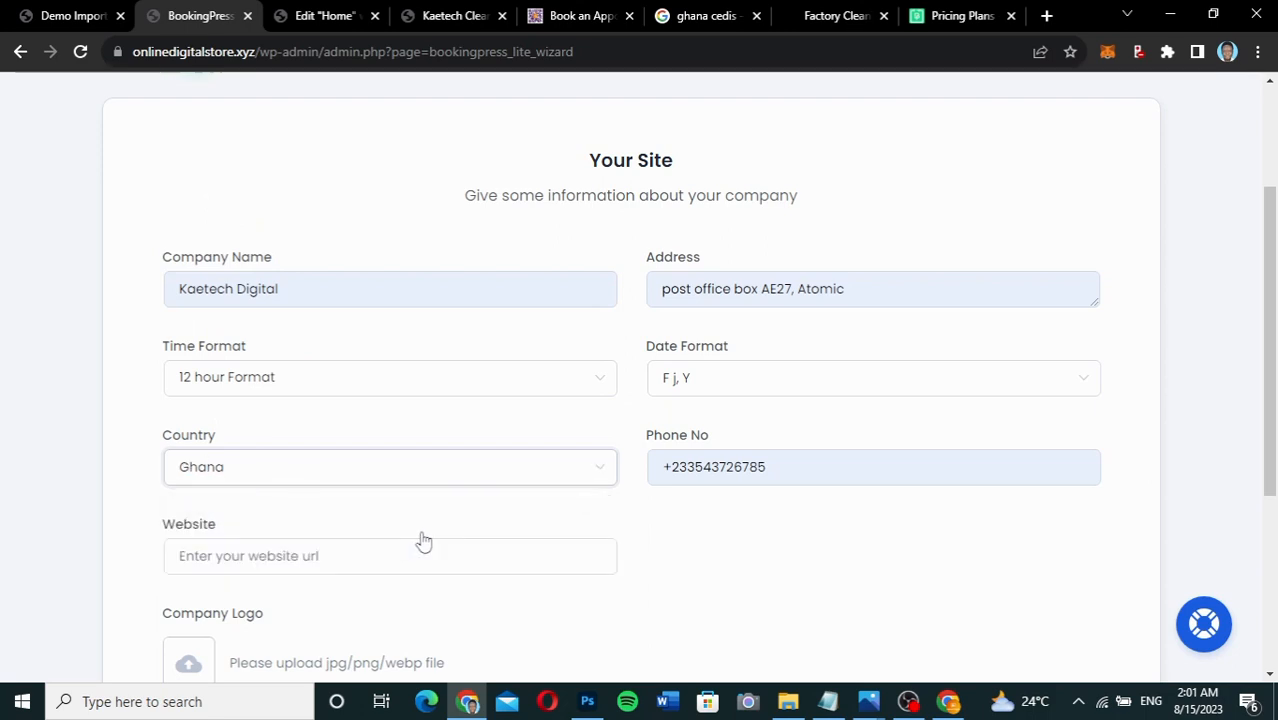
# Enter website onlinedigitalstore.xyz and start choosing a company logo file.
pyautogui.scroll(-2, 423, 540)
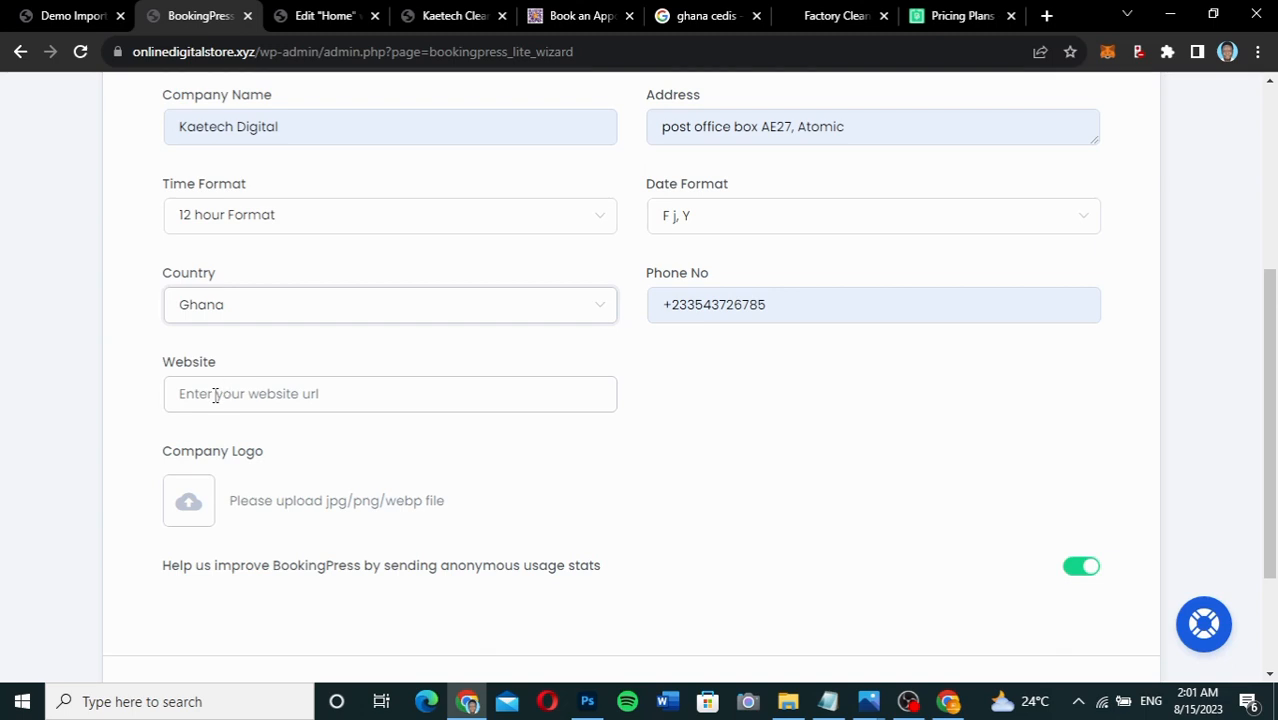
pyautogui.click(215, 395)
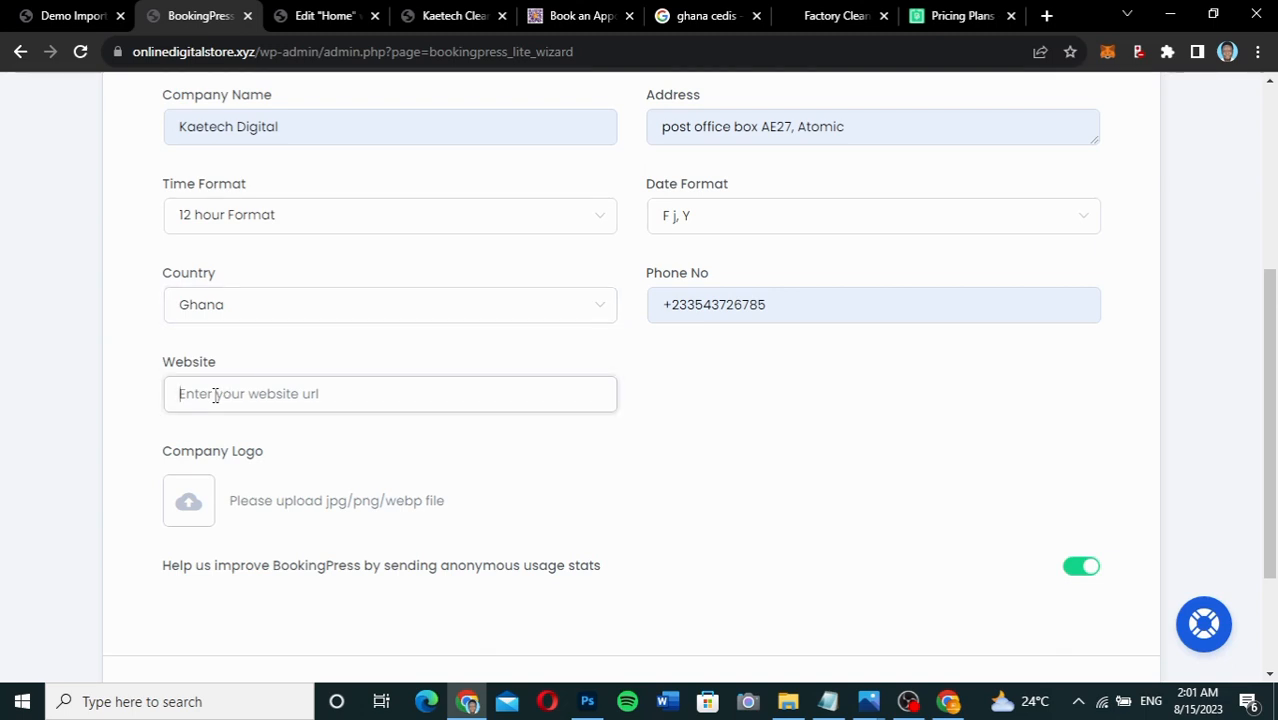
pyautogui.write('online')
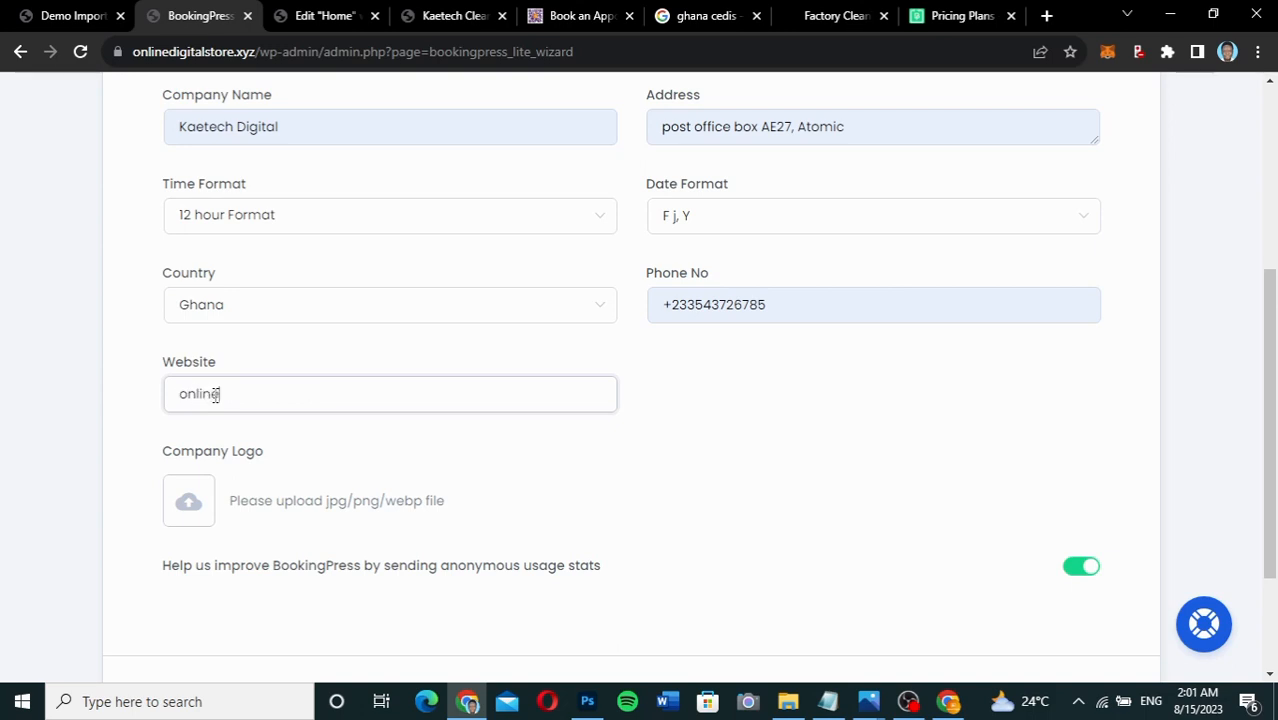
pyautogui.write('digitalstore.xyz')
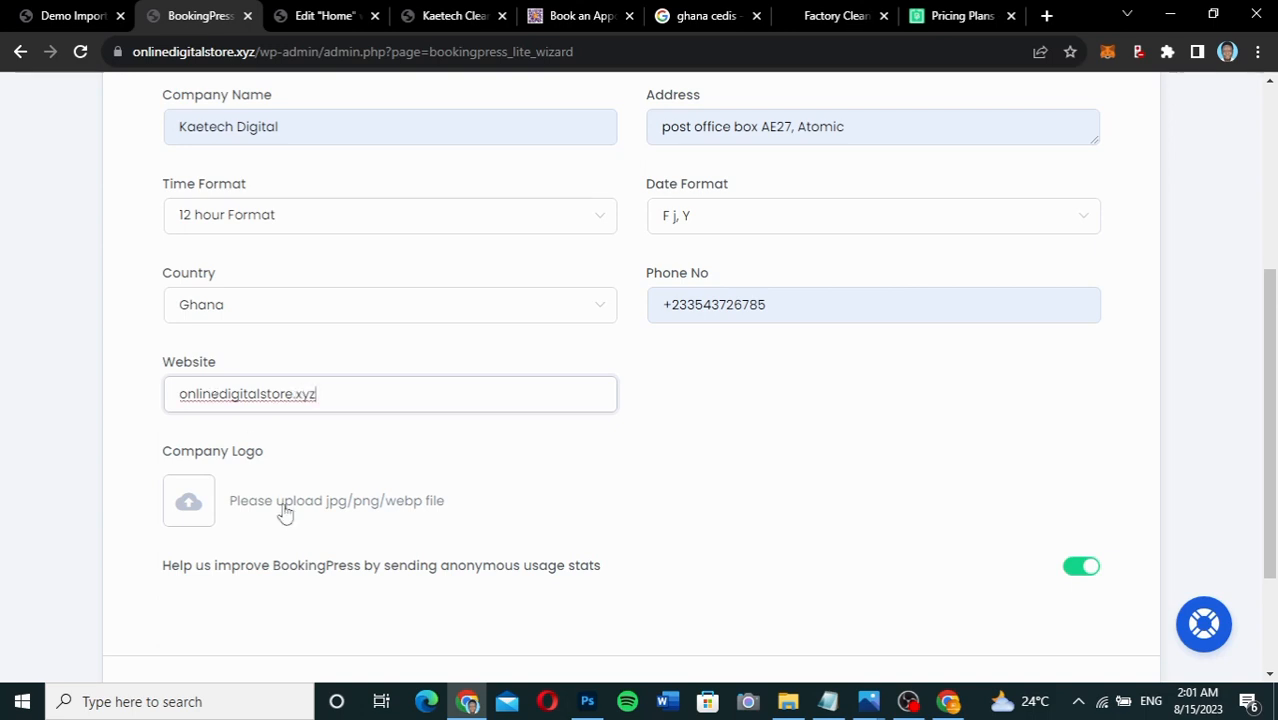
pyautogui.scroll(-1, 285, 512)
pyautogui.scroll(-1, 285, 512)
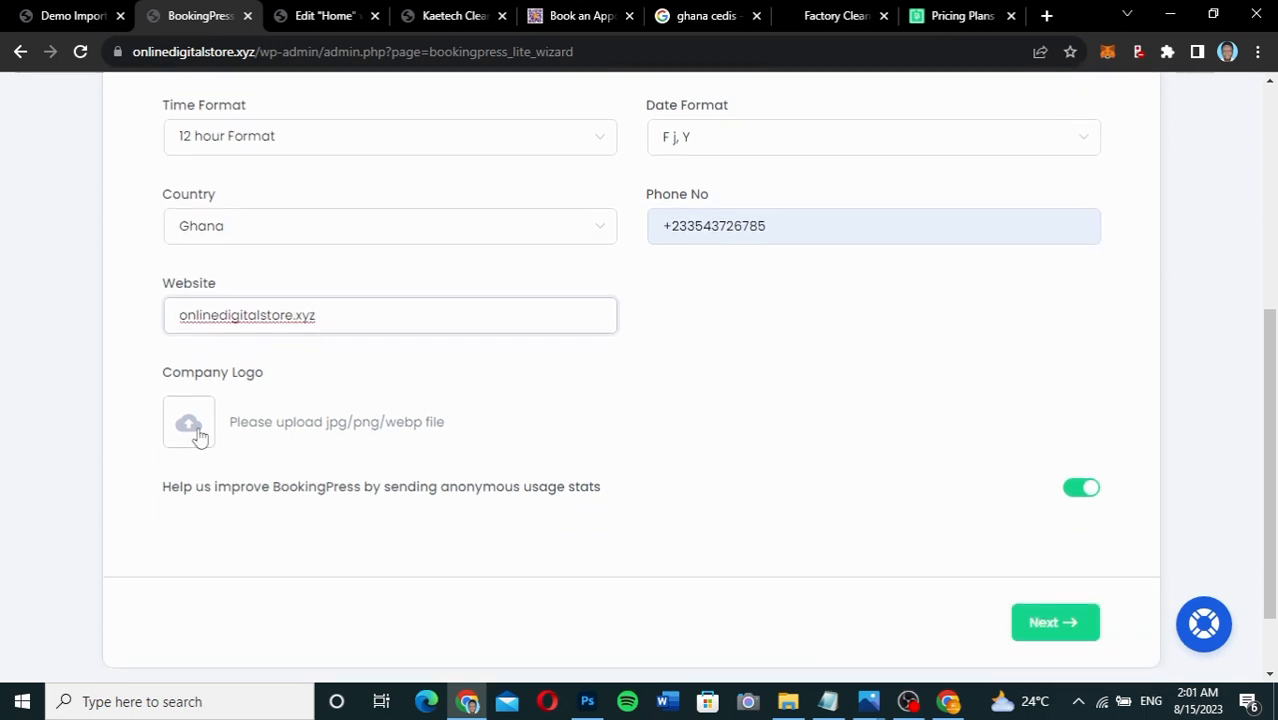
pyautogui.click(199, 436)
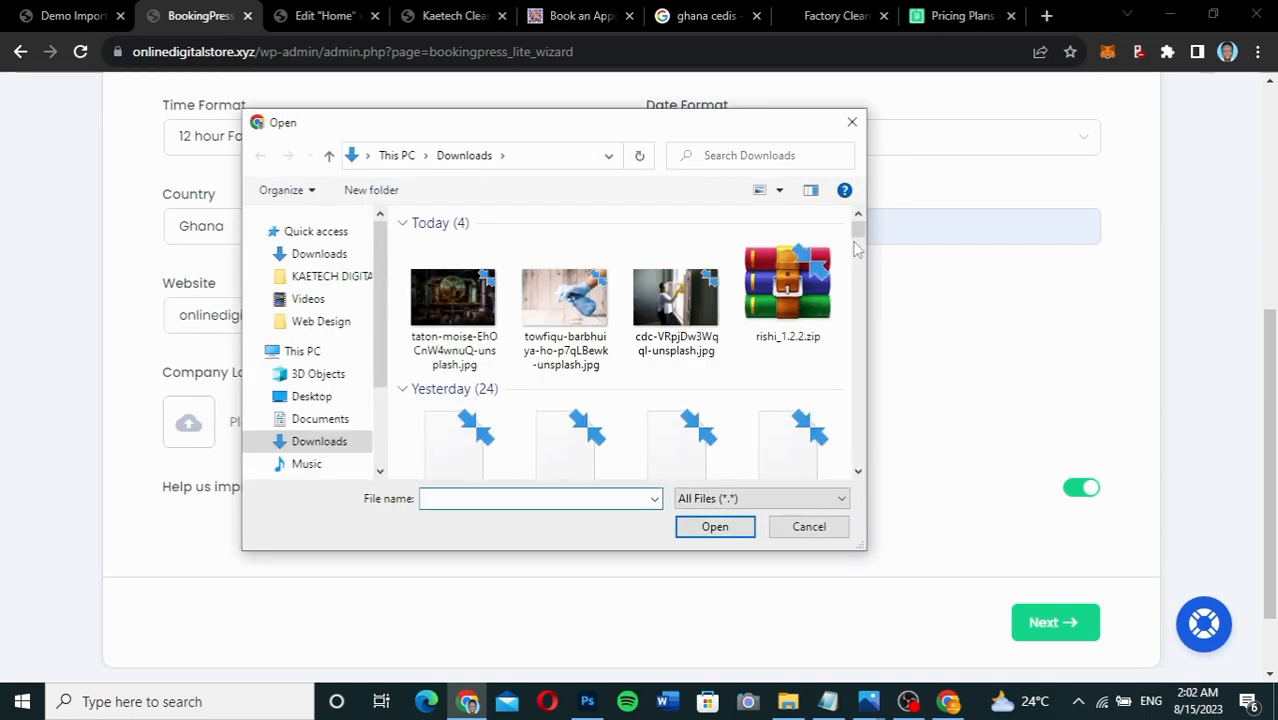
# Upload KAeteech logo.png as the company logo and turn off anonymous usage stats.
pyautogui.moveTo(858, 229); pyautogui.dragTo(842, 438)
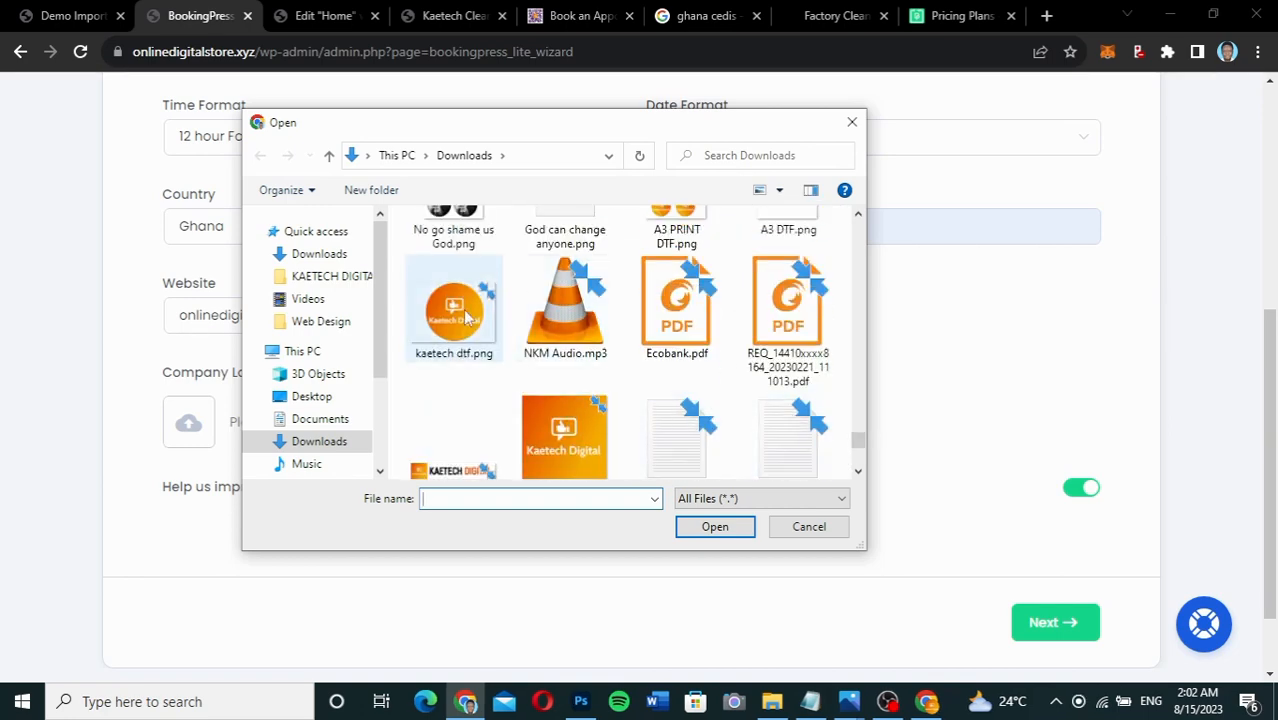
pyautogui.click(548, 432)
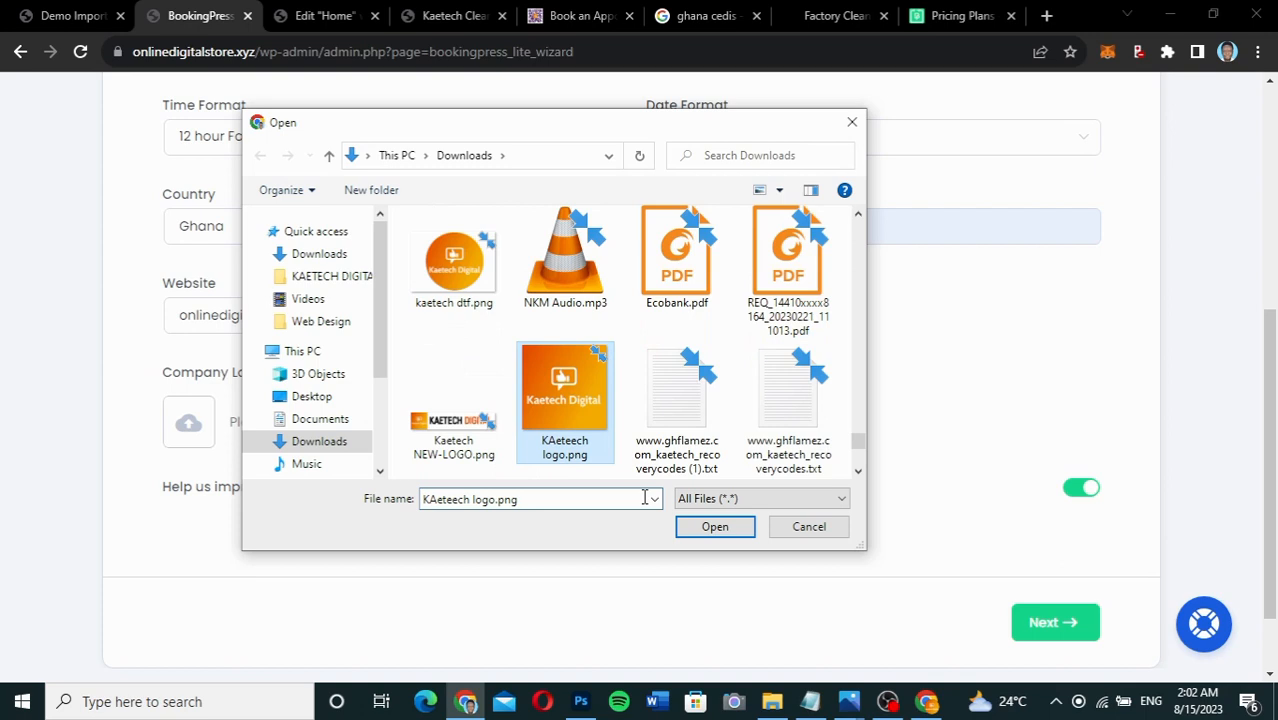
pyautogui.click(727, 529)
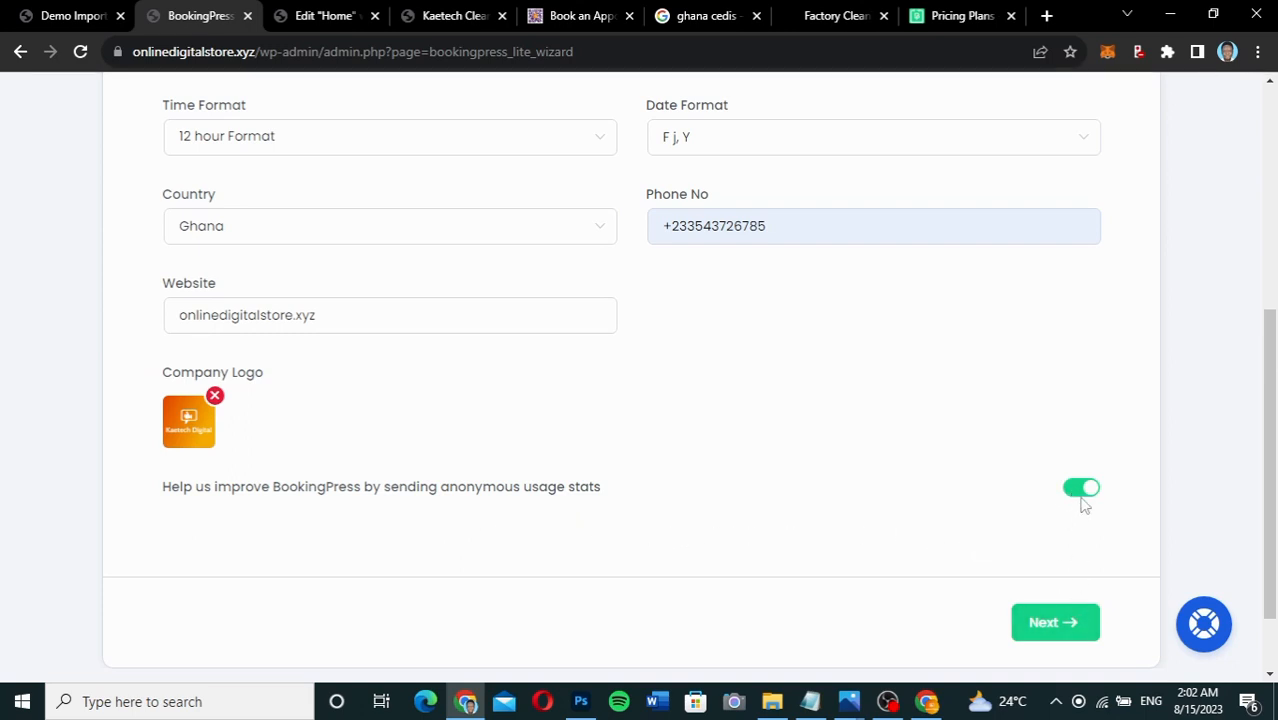
pyautogui.click(1085, 489)
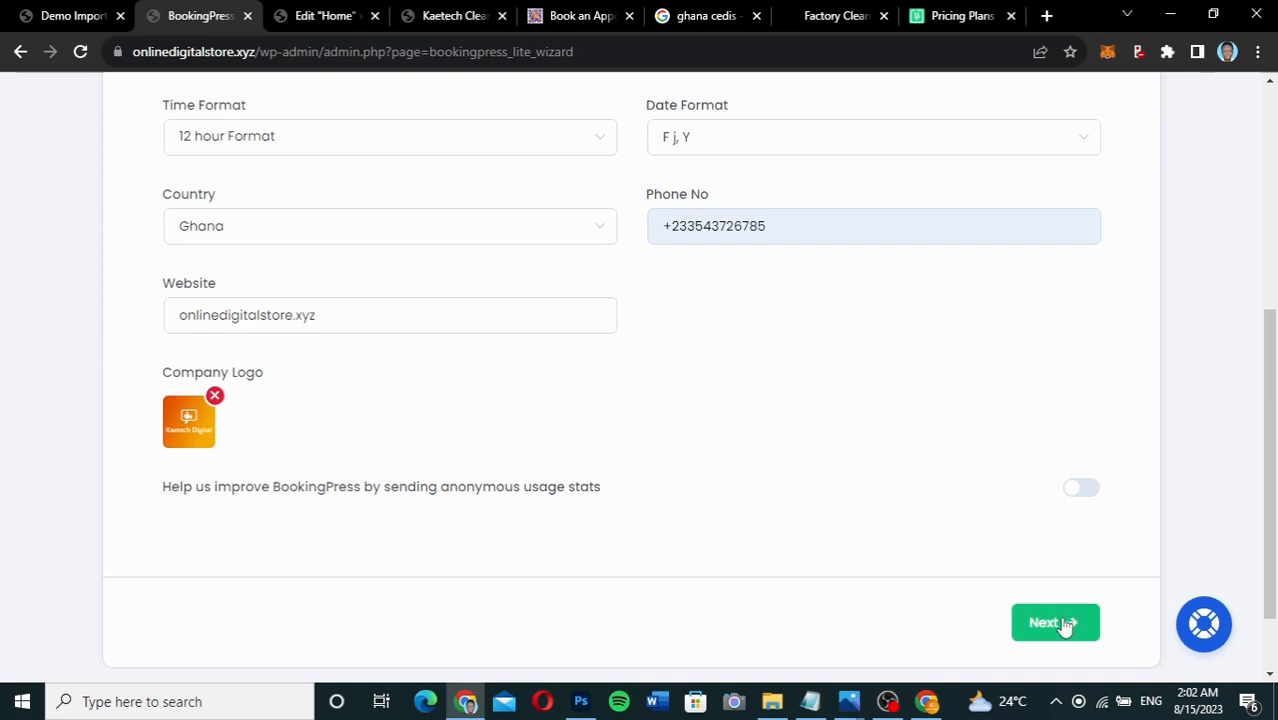
# Advance to the booking options step and set Saturday's start time to 9:00 am.
pyautogui.click(1066, 625)
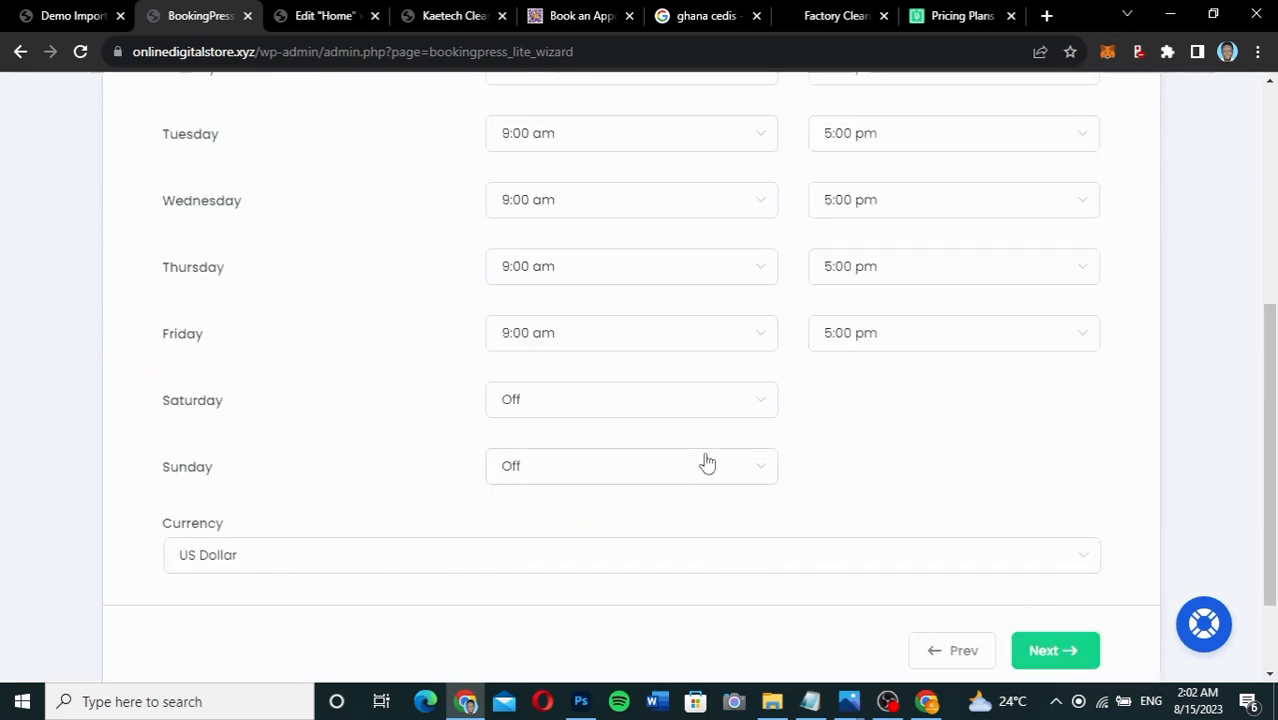
pyautogui.scroll(3, 707, 462)
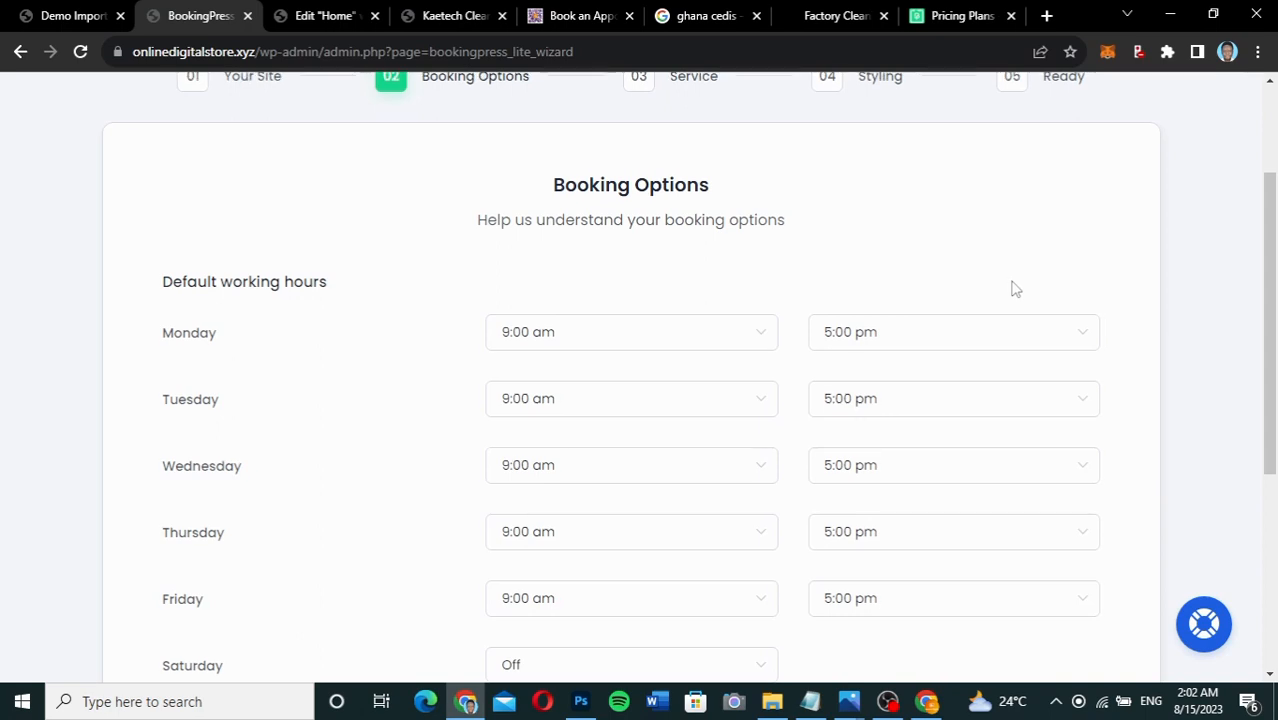
pyautogui.scroll(2, 1015, 289)
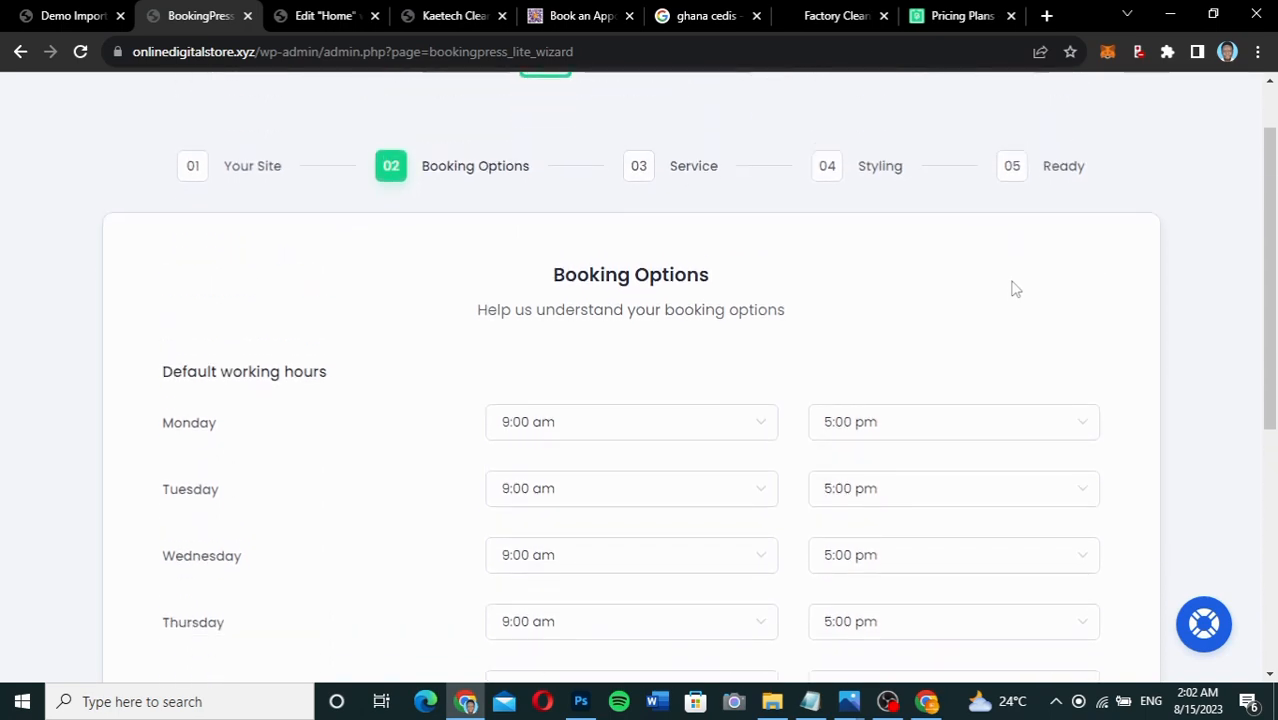
pyautogui.scroll(-2, 1015, 289)
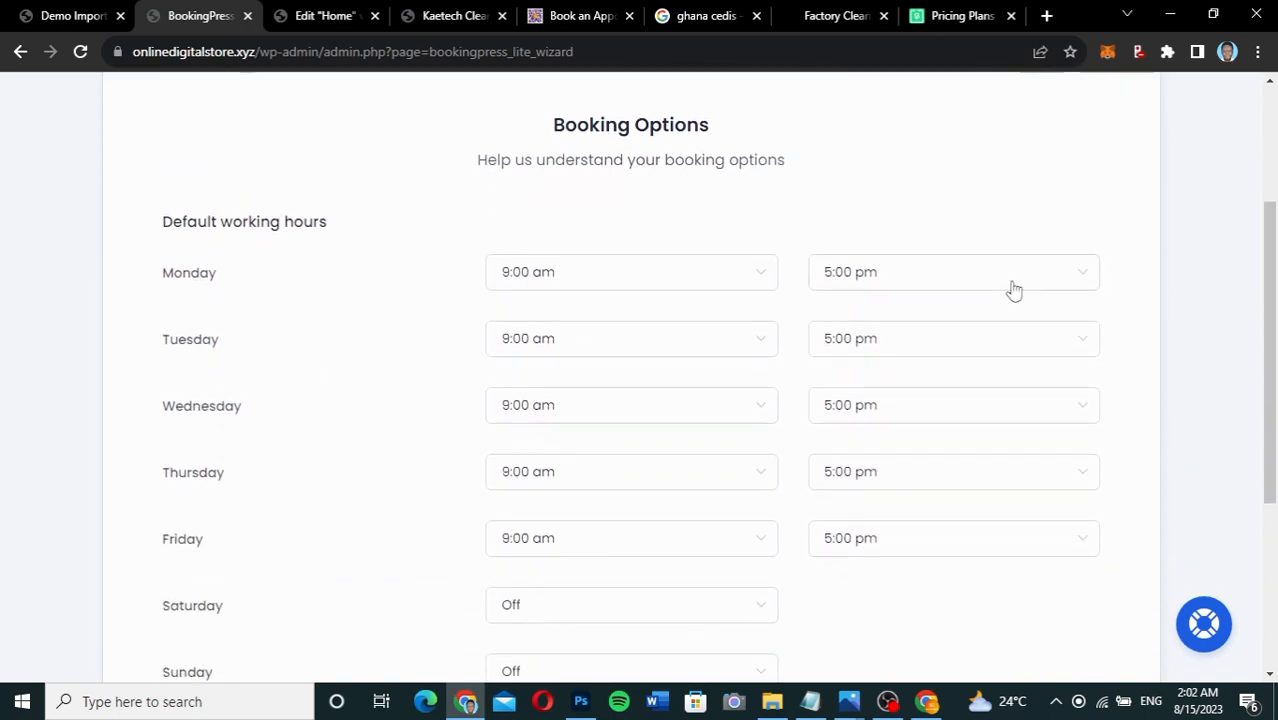
pyautogui.scroll(-1, 1136, 354)
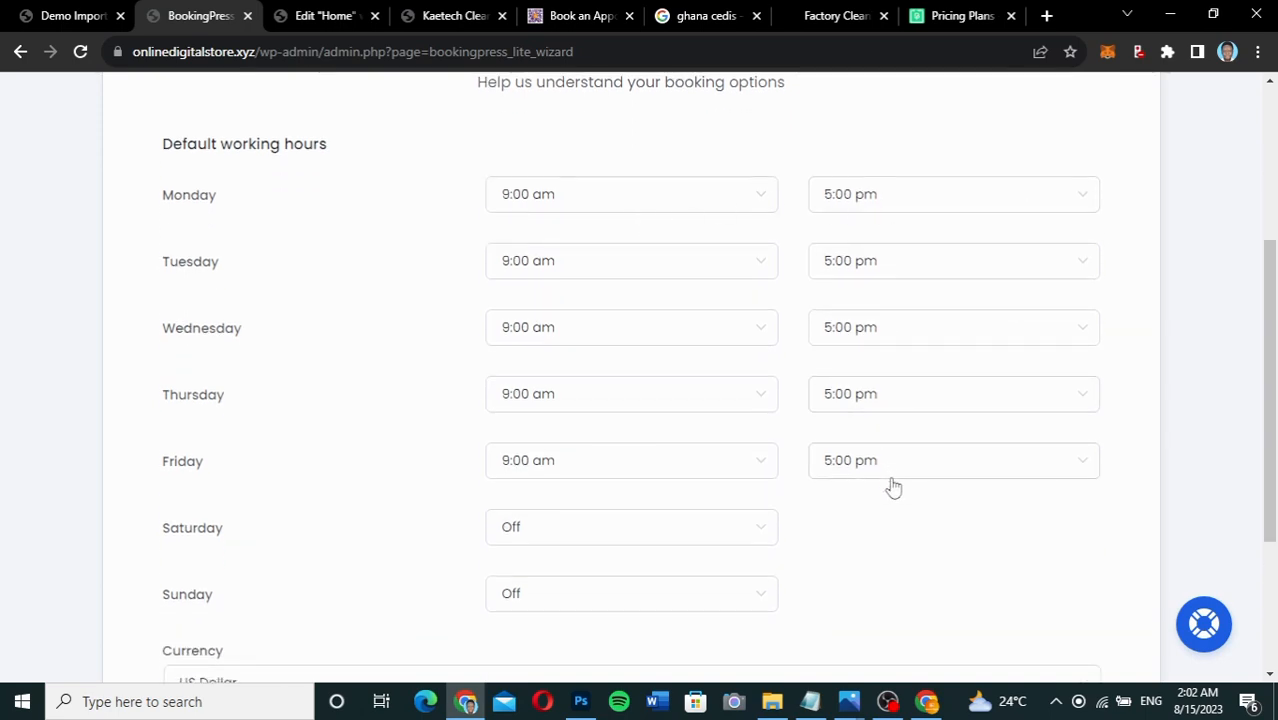
pyautogui.scroll(-2, 893, 487)
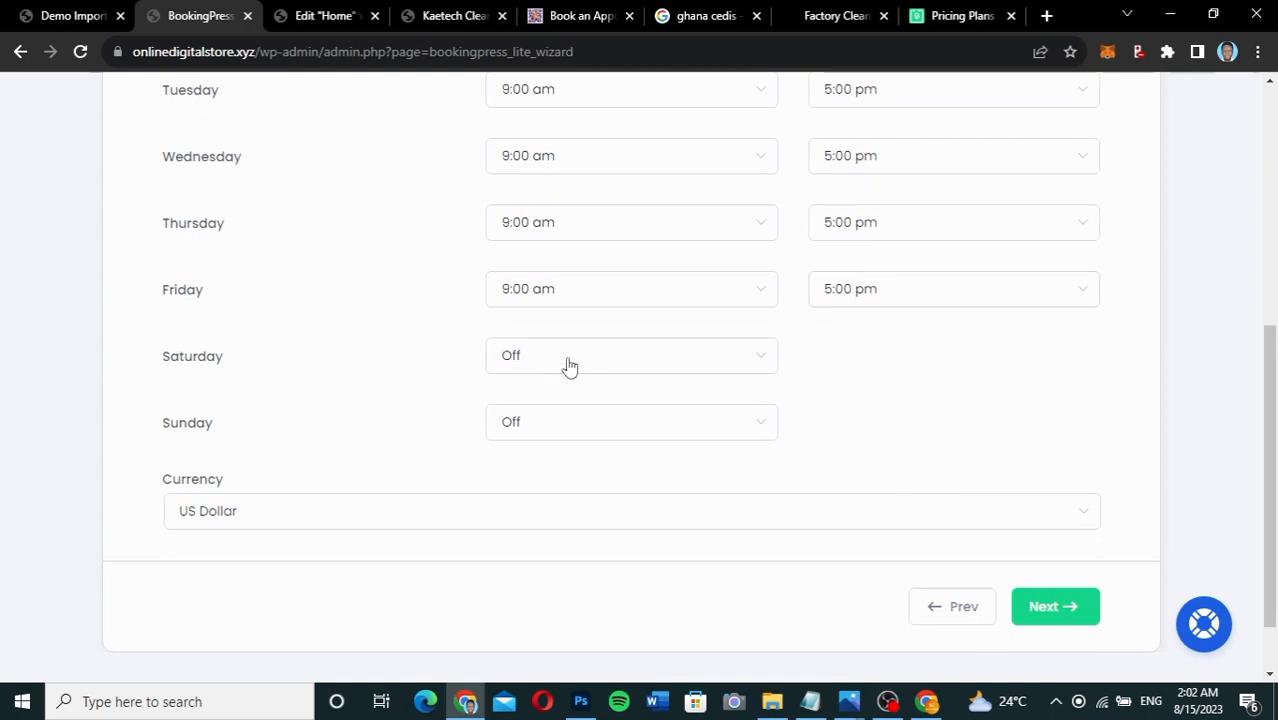
pyautogui.click(627, 370)
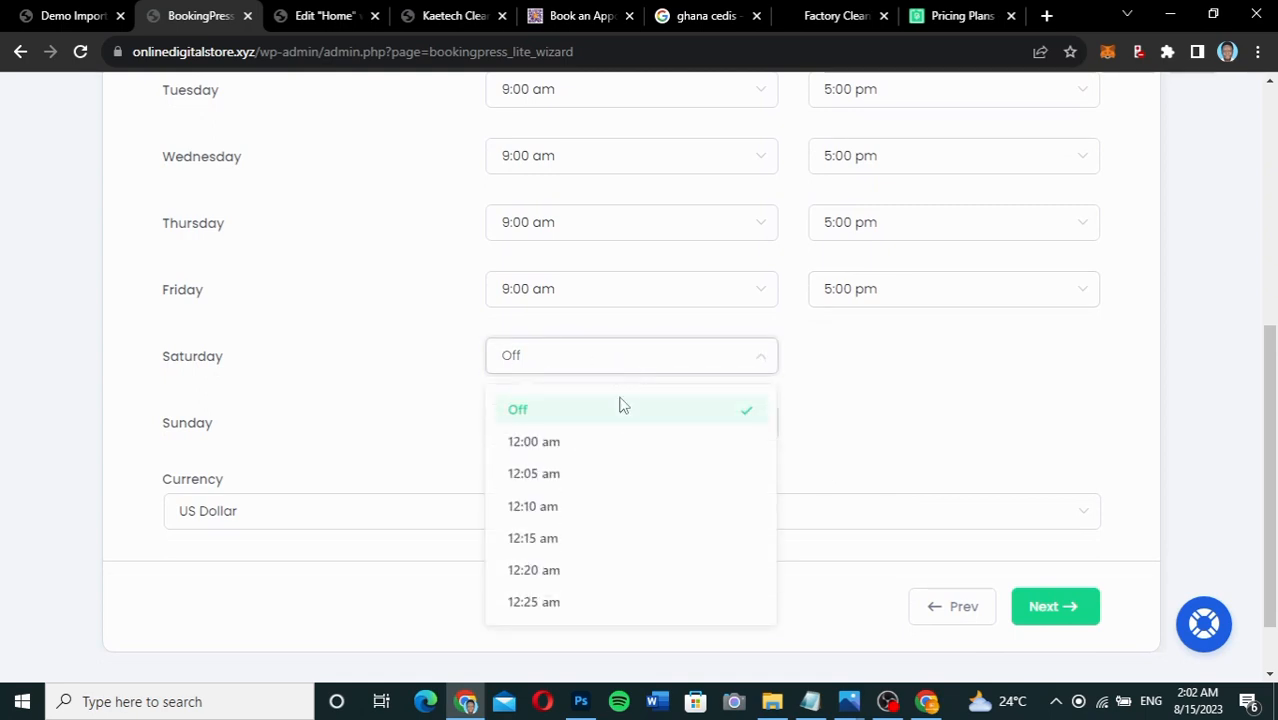
pyautogui.scroll(-10, 614, 420)
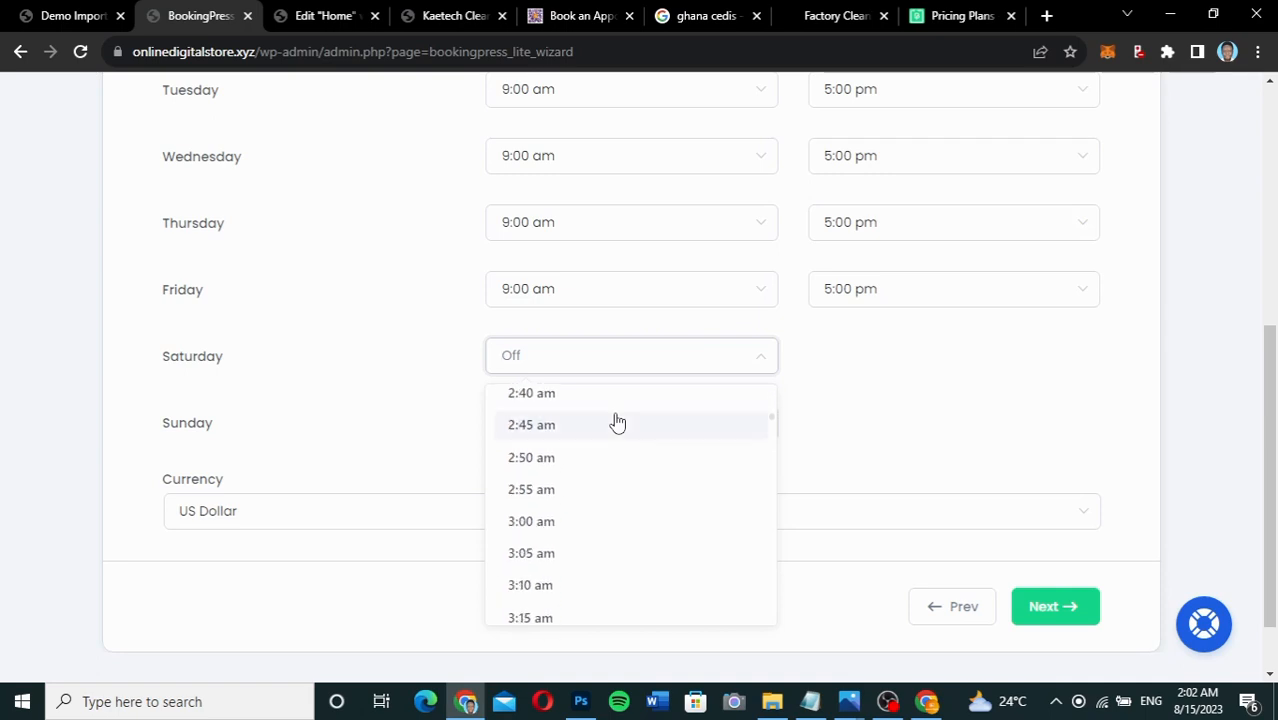
pyautogui.scroll(-9, 617, 422)
pyautogui.scroll(-6, 617, 422)
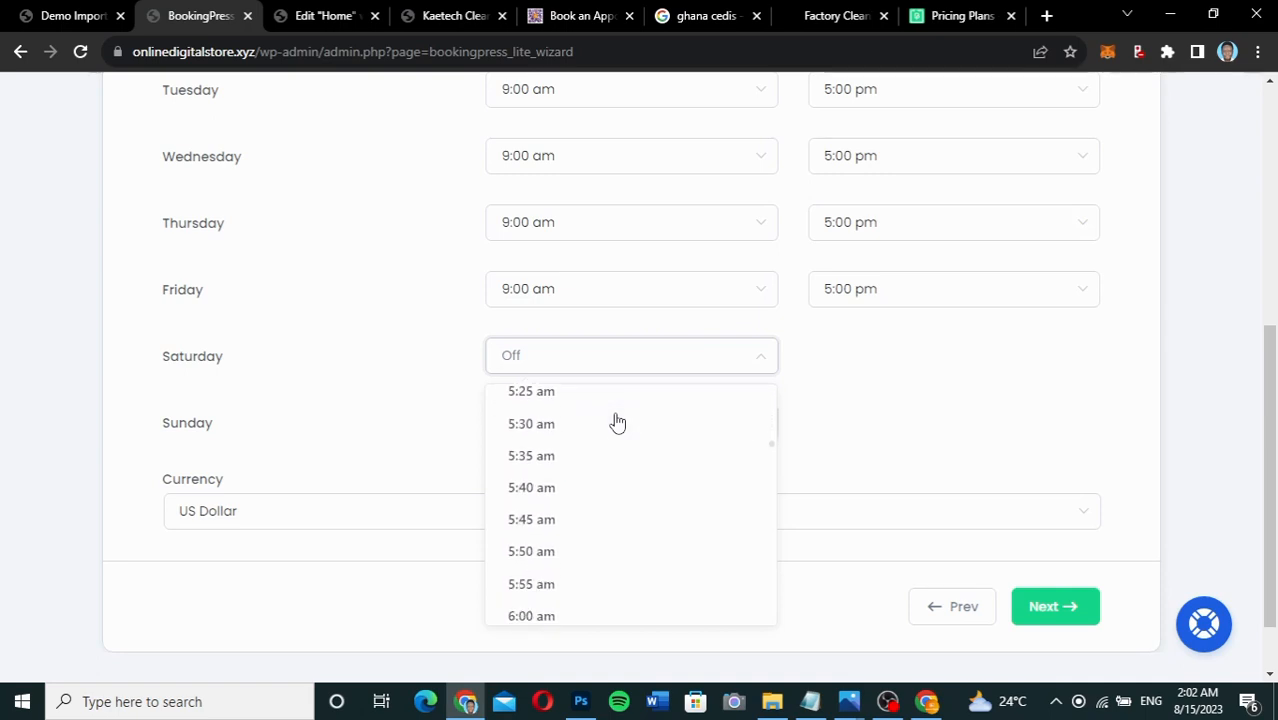
pyautogui.scroll(-10, 616, 421)
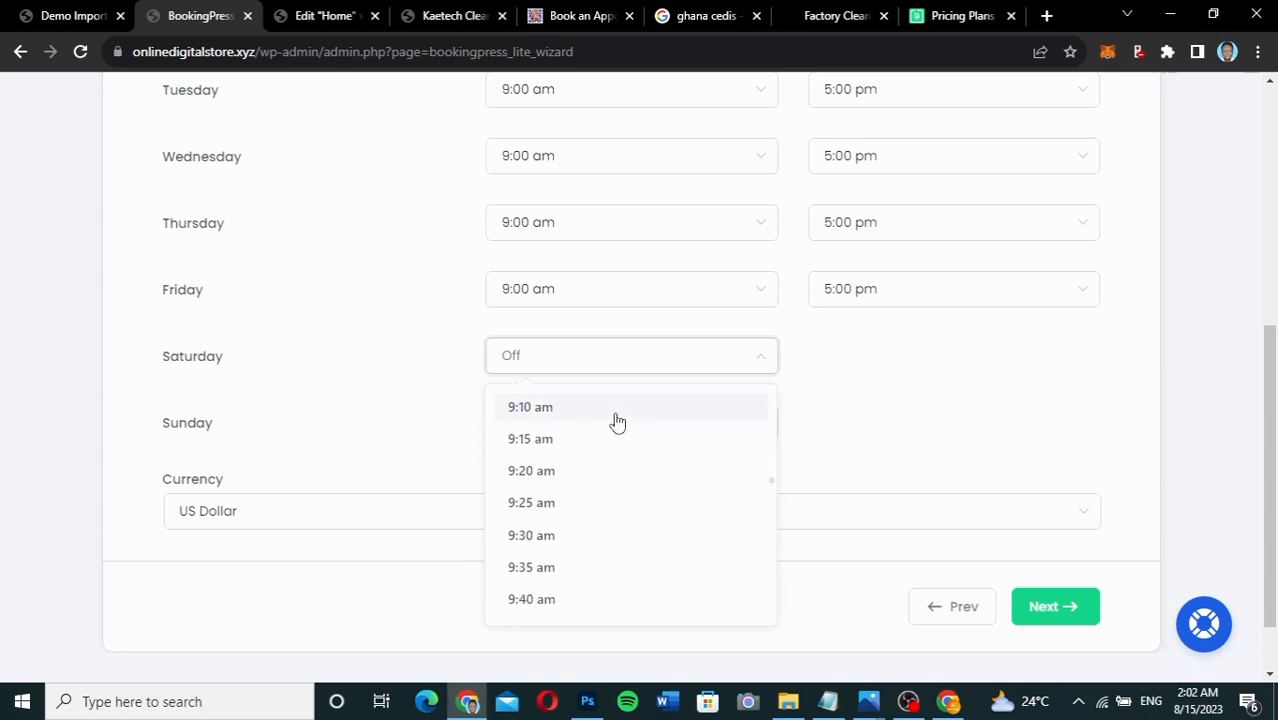
pyautogui.scroll(1, 612, 422)
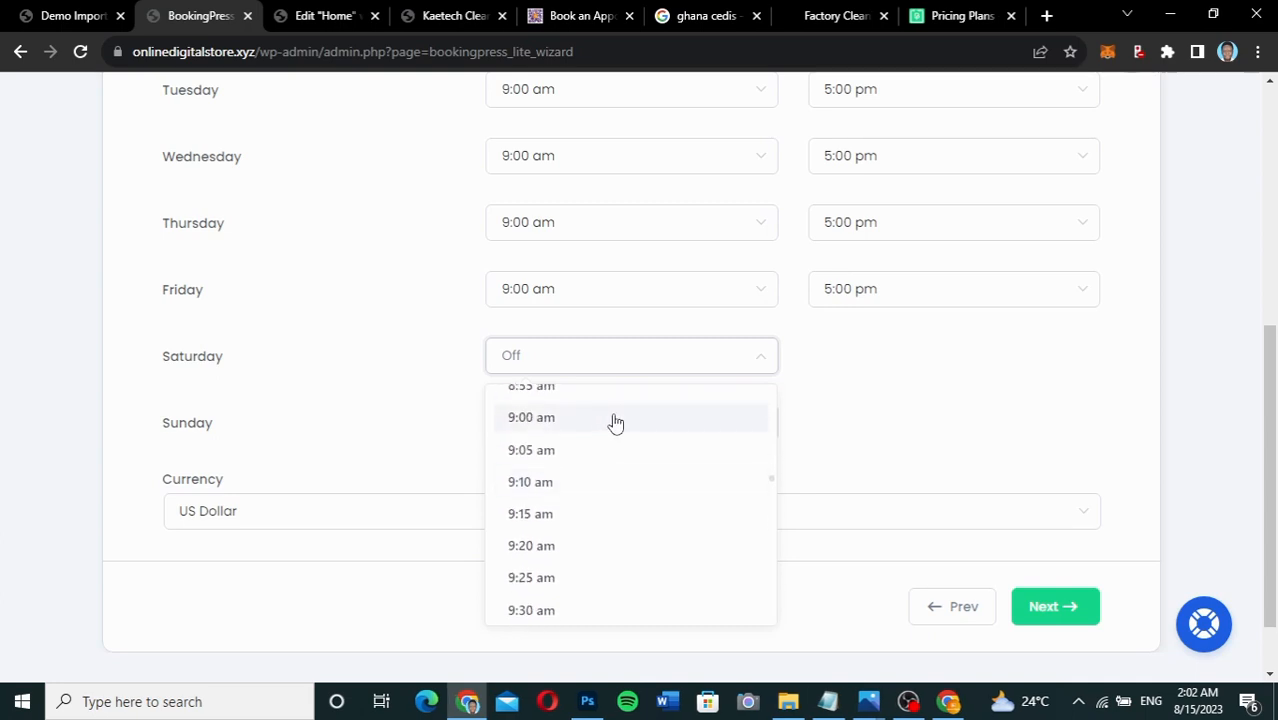
pyautogui.click(610, 419)
# Set Saturday's closing time to 5:00 pm, correcting an accidental 10:05 pm choice.
pyautogui.click(880, 368)
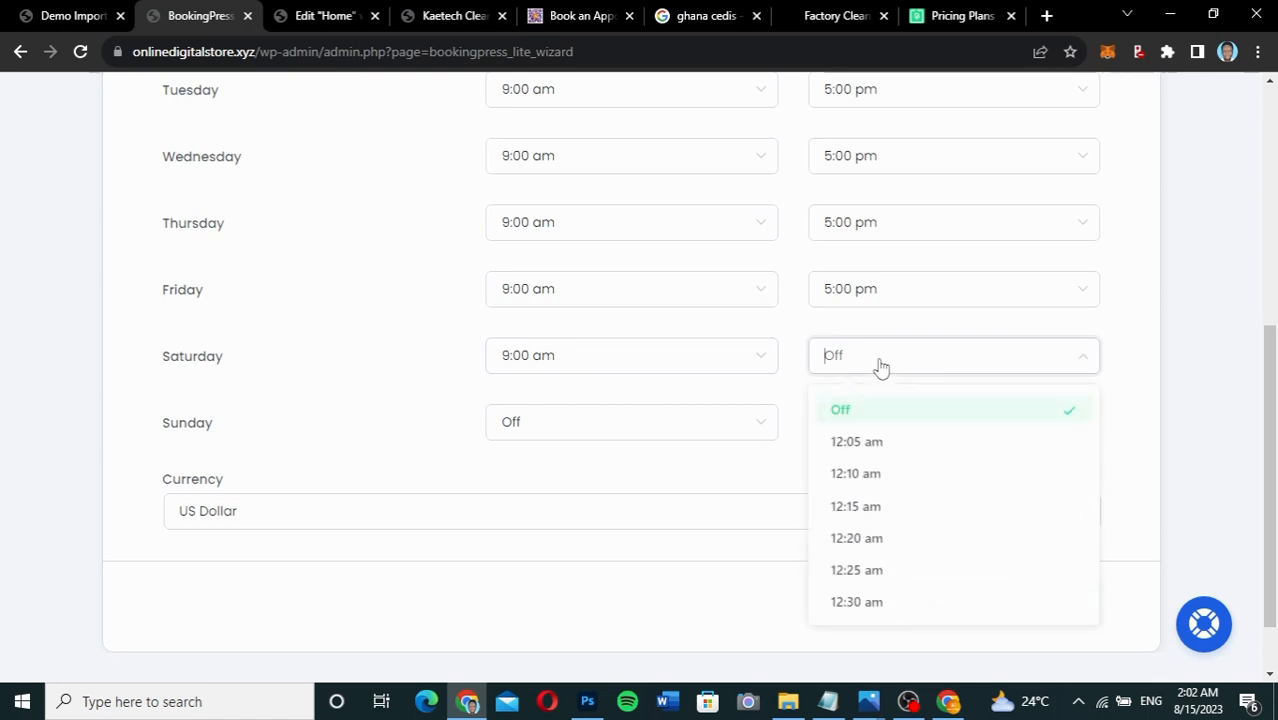
pyautogui.scroll(-11, 901, 479)
pyautogui.scroll(-17, 901, 479)
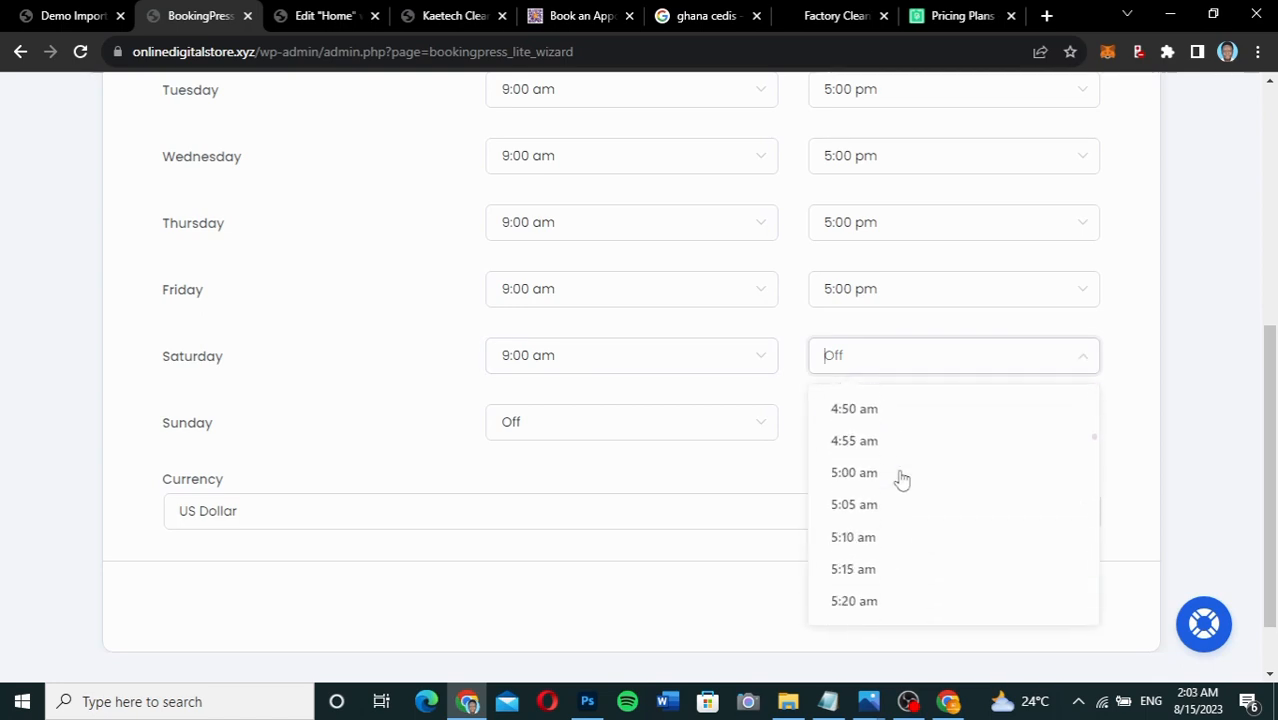
pyautogui.scroll(-20, 901, 479)
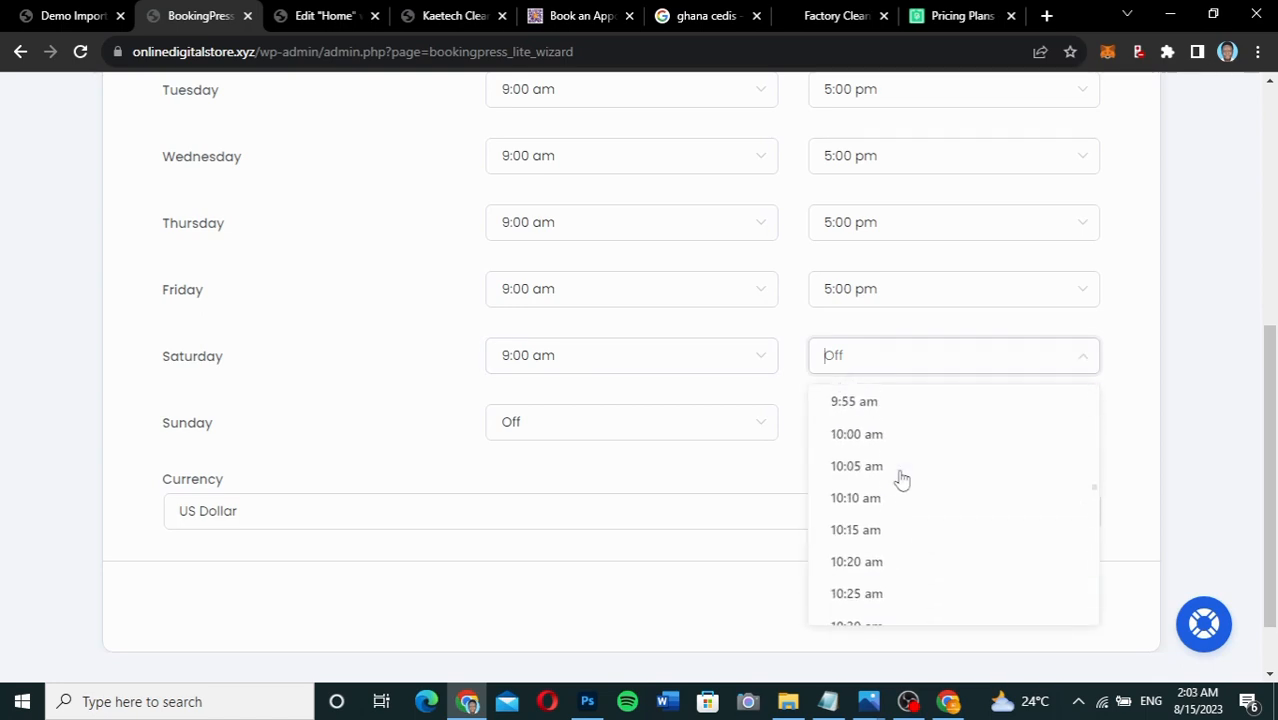
pyautogui.scroll(-8, 901, 479)
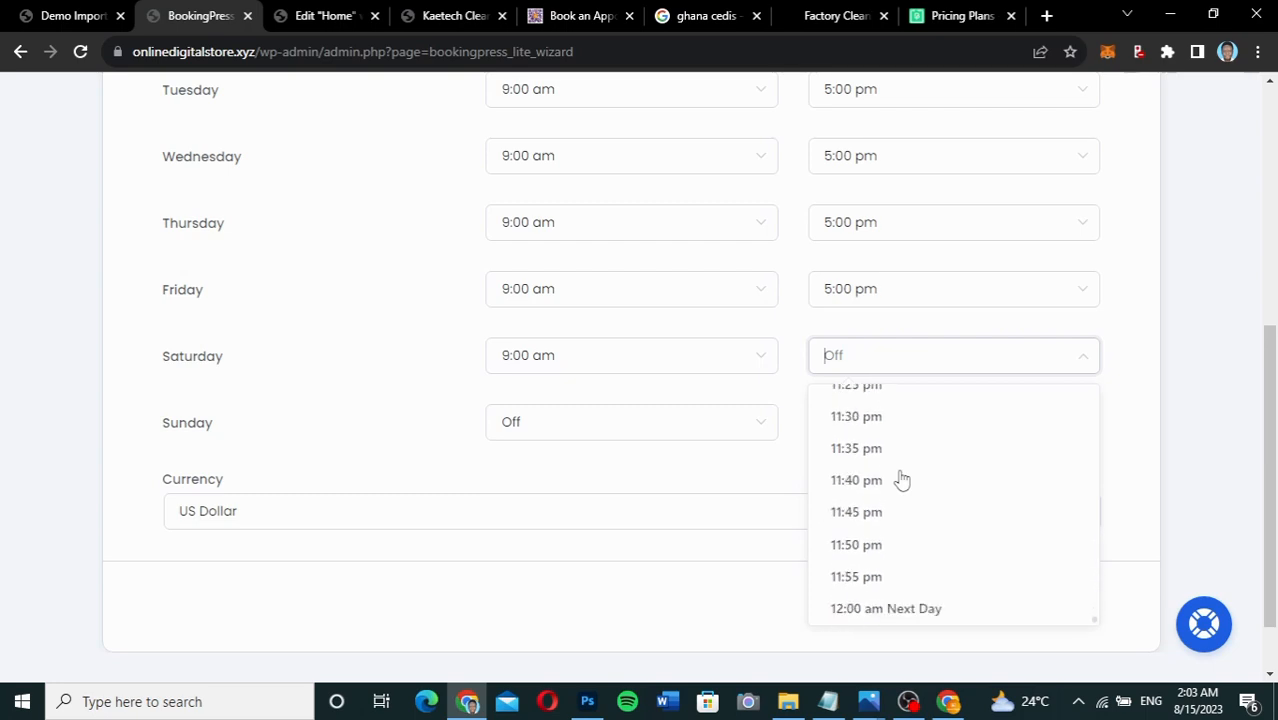
pyautogui.scroll(4, 901, 479)
pyautogui.scroll(3, 901, 477)
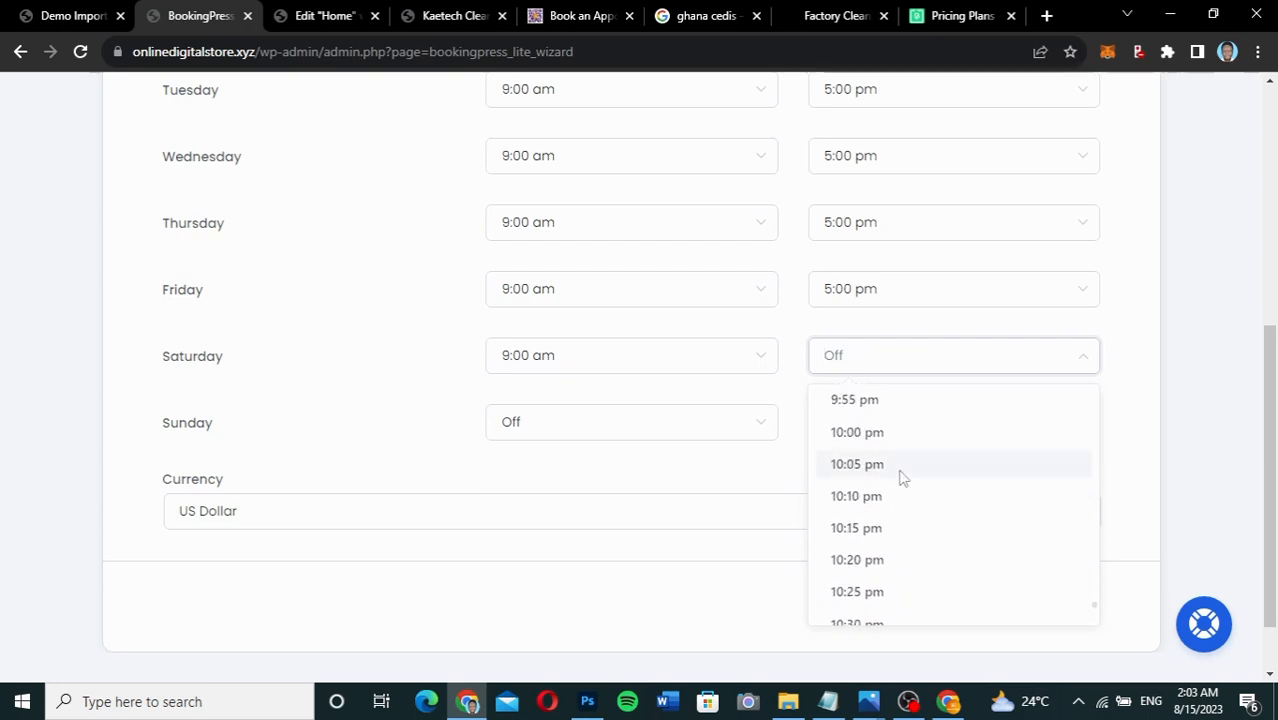
pyautogui.click(901, 470)
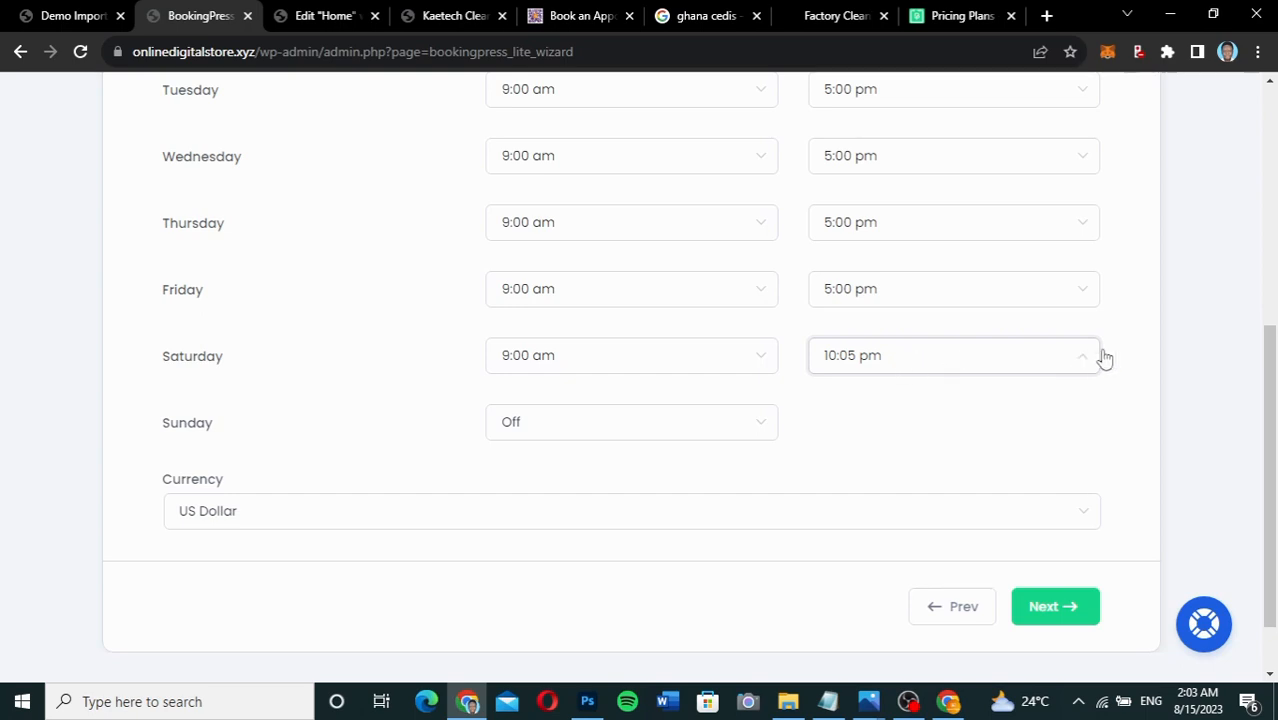
pyautogui.click(958, 363)
pyautogui.scroll(6, 907, 452)
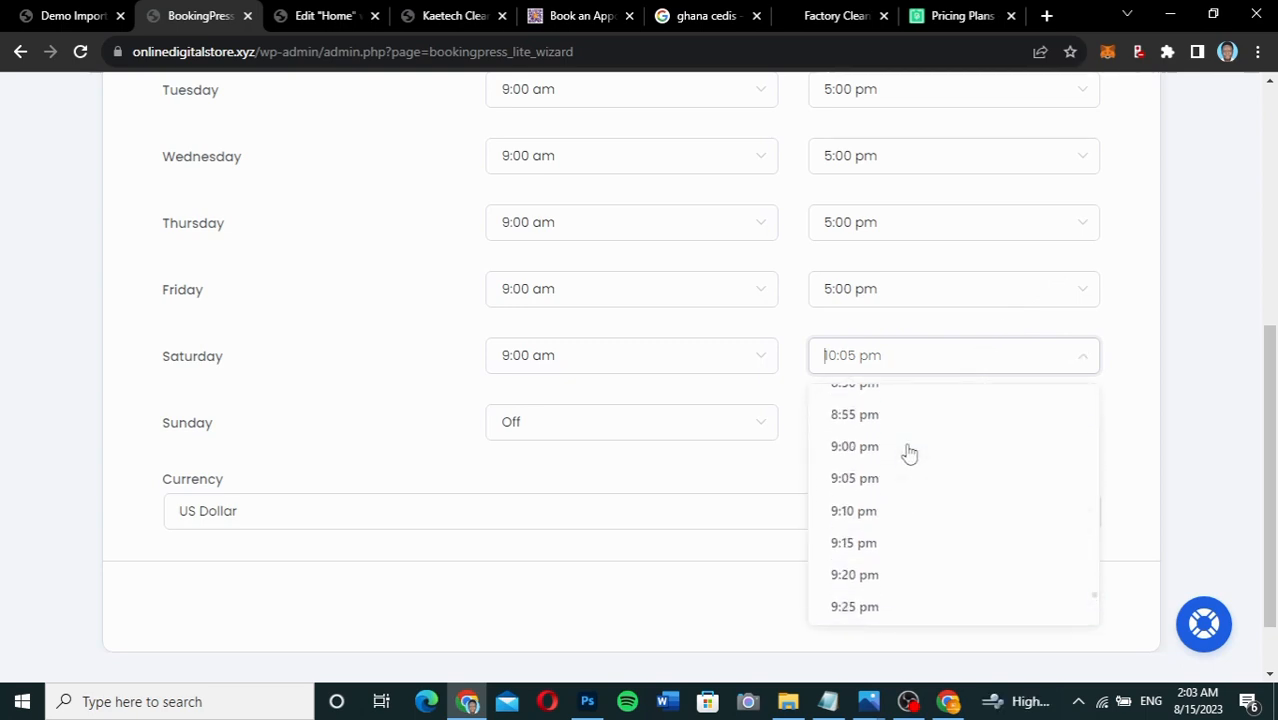
pyautogui.scroll(10, 909, 453)
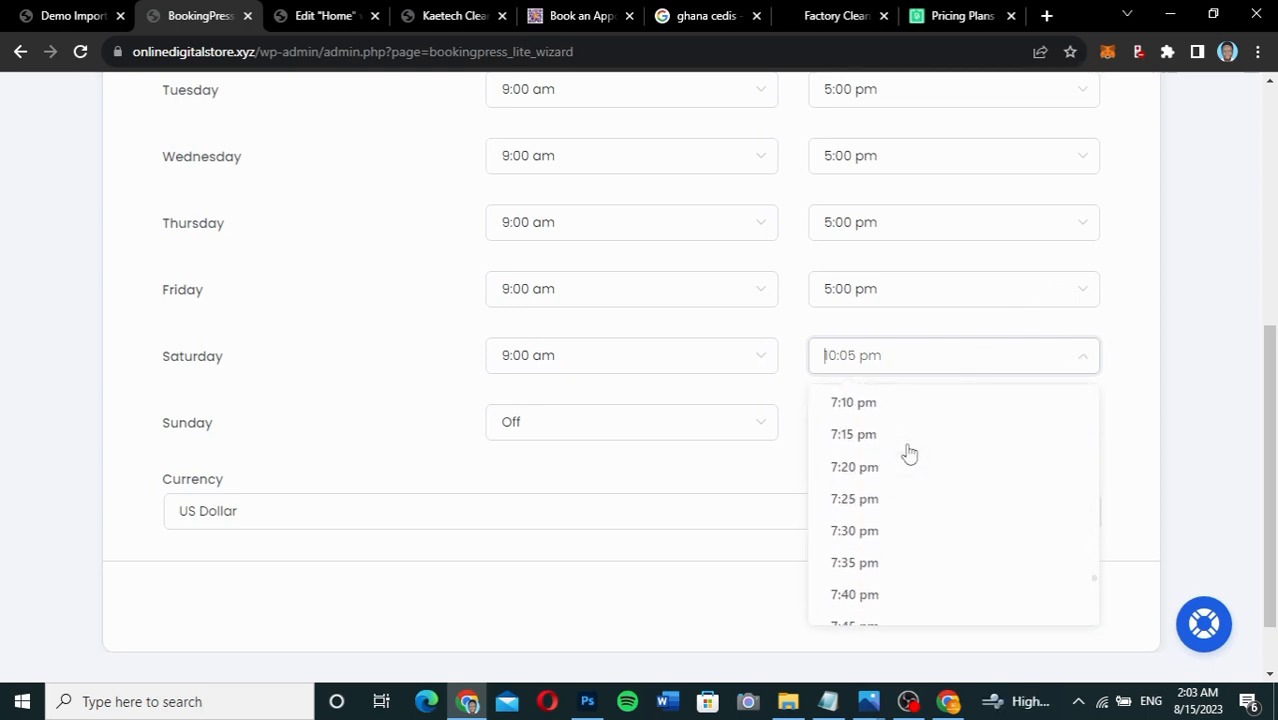
pyautogui.scroll(3, 909, 453)
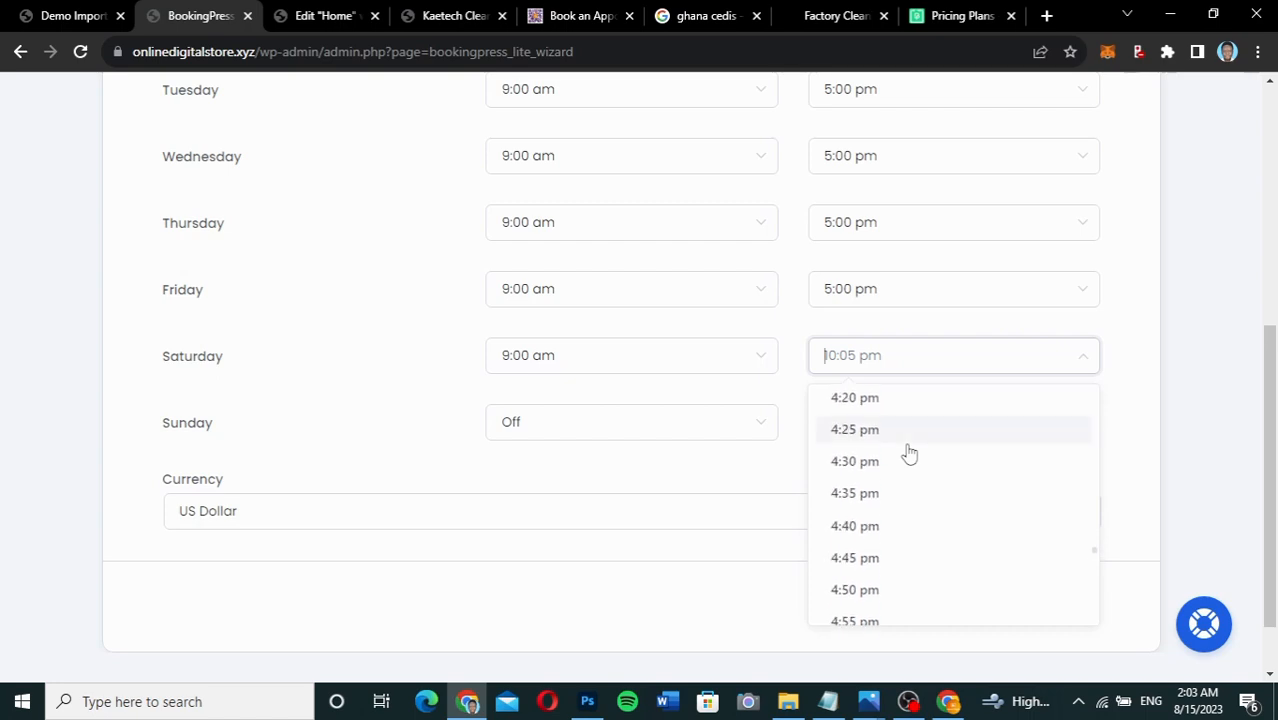
pyautogui.scroll(-3, 909, 453)
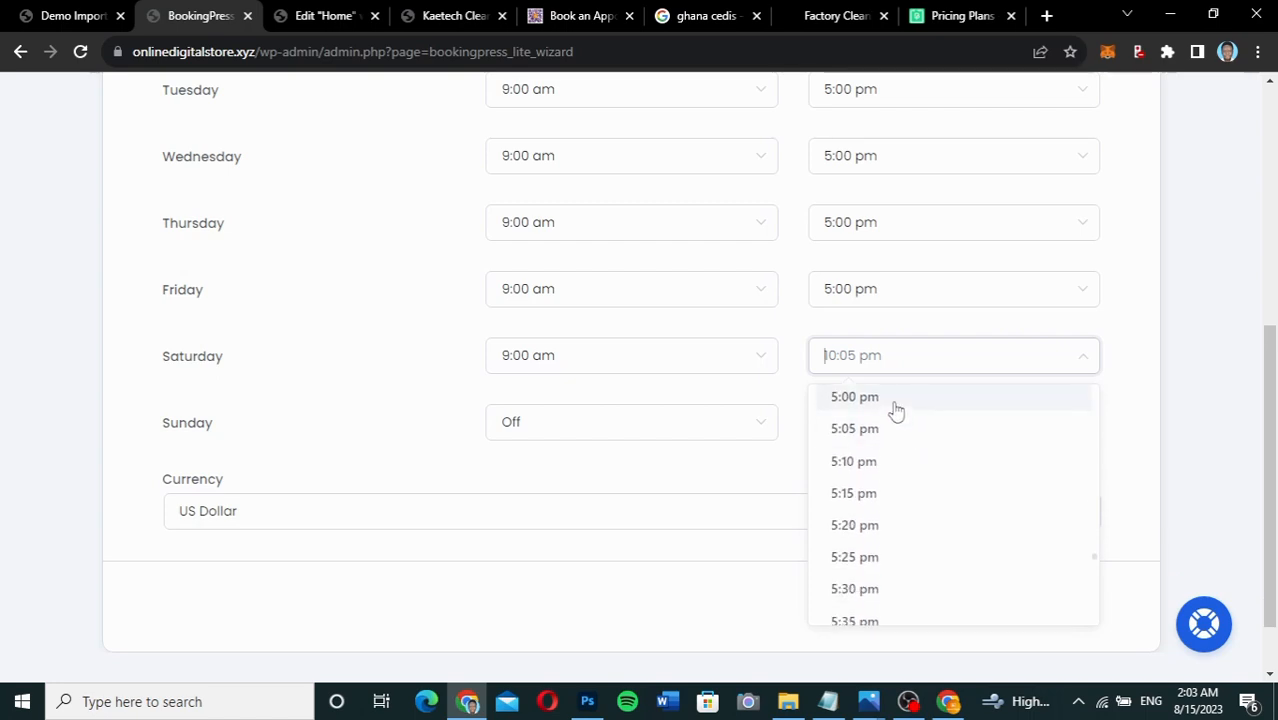
pyautogui.click(894, 406)
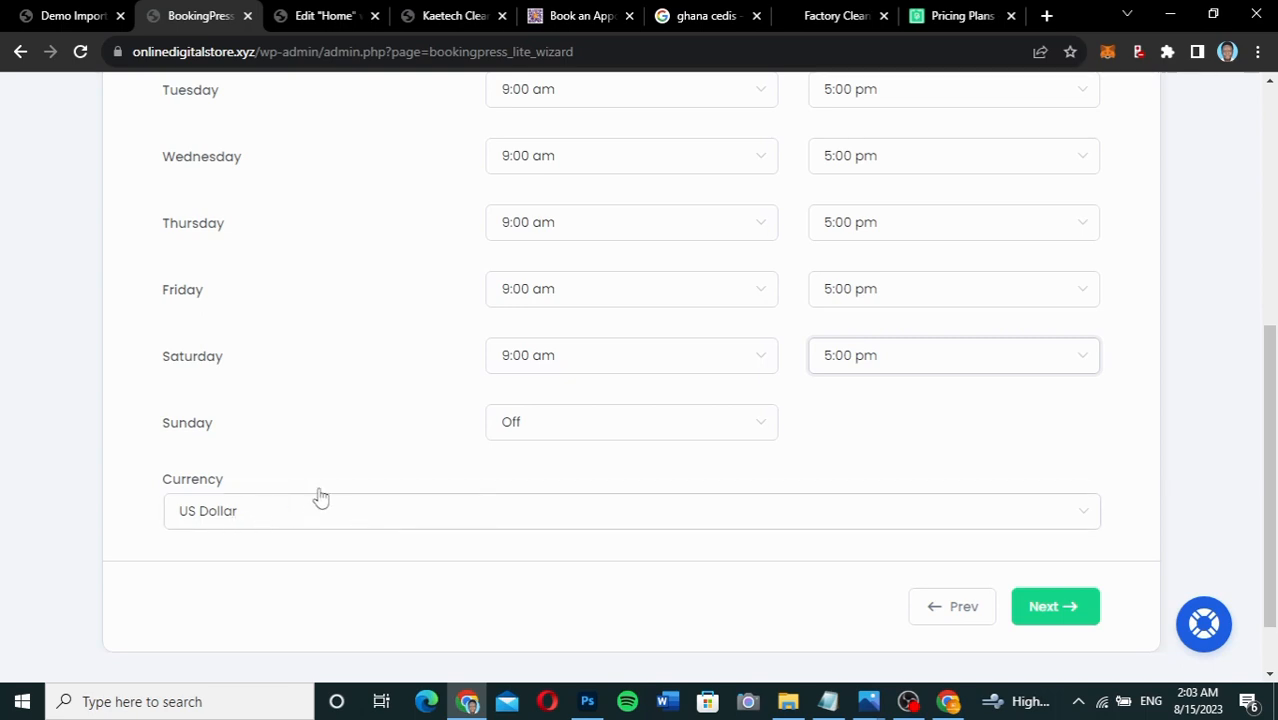
pyautogui.scroll(-2, 320, 497)
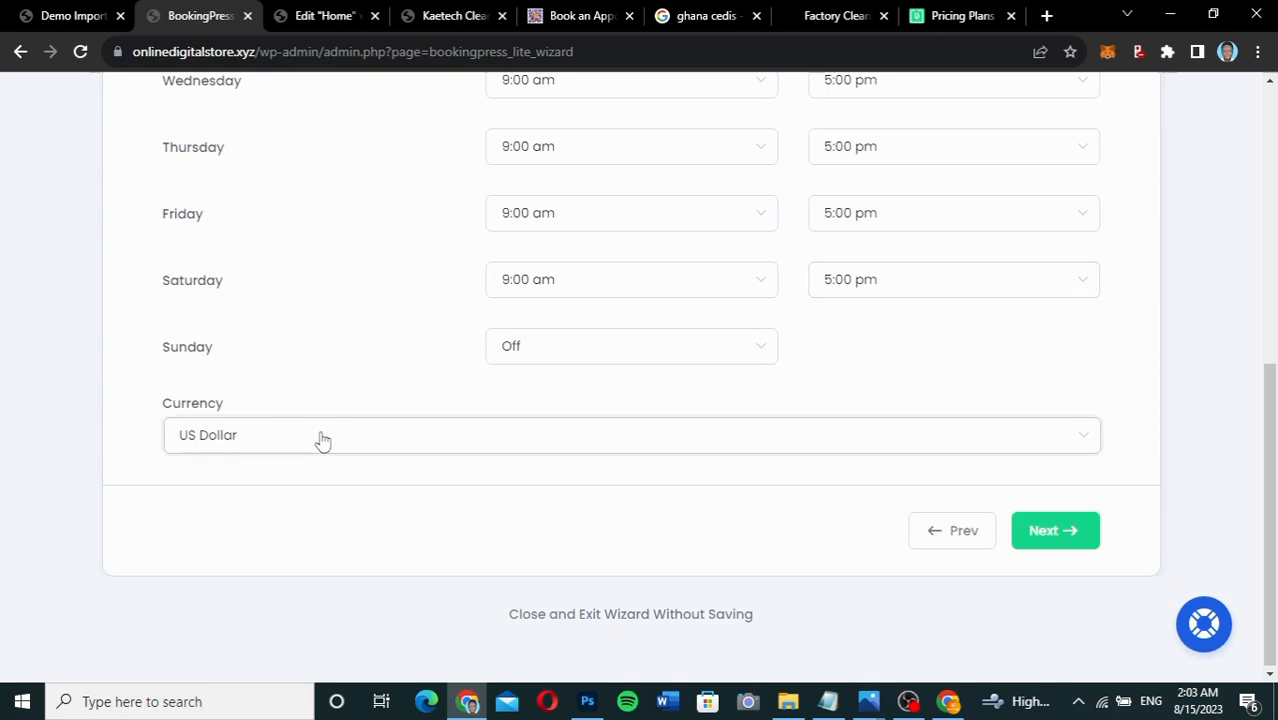
# Change the booking currency to Ghanaian Cedi and continue to Service Options.
pyautogui.click(320, 439)
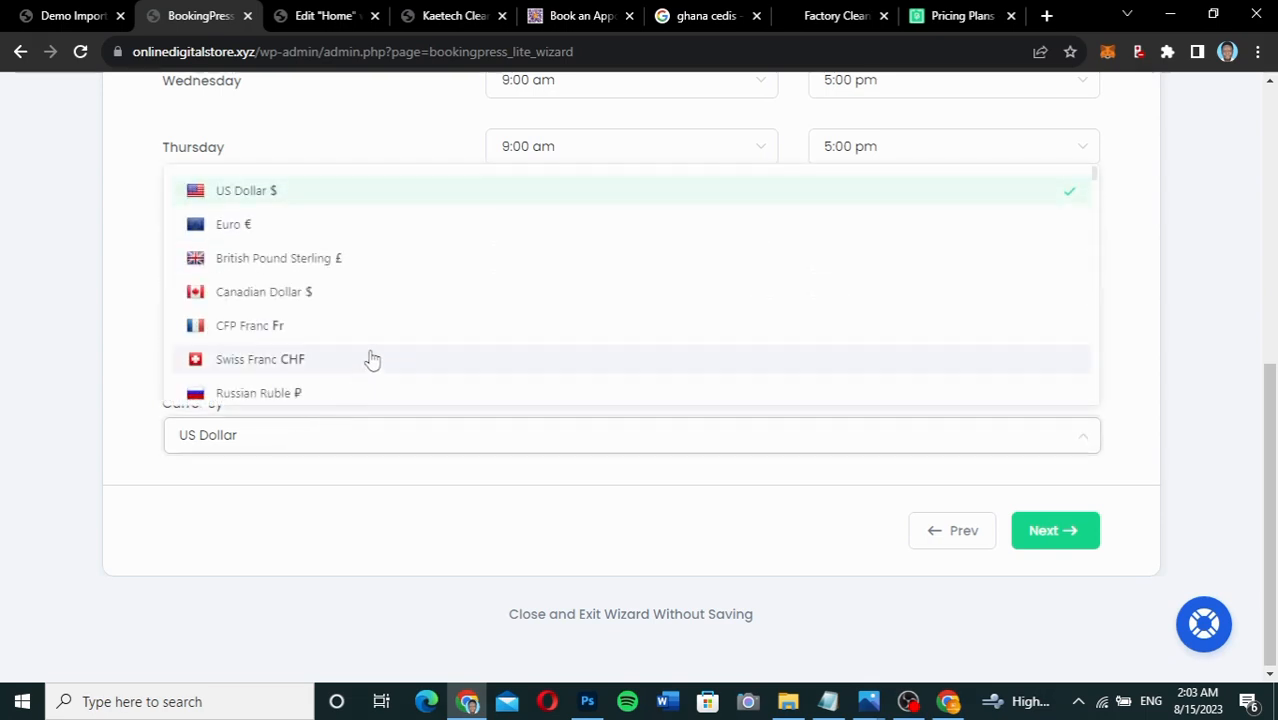
pyautogui.scroll(-18, 368, 360)
pyautogui.scroll(-15, 372, 360)
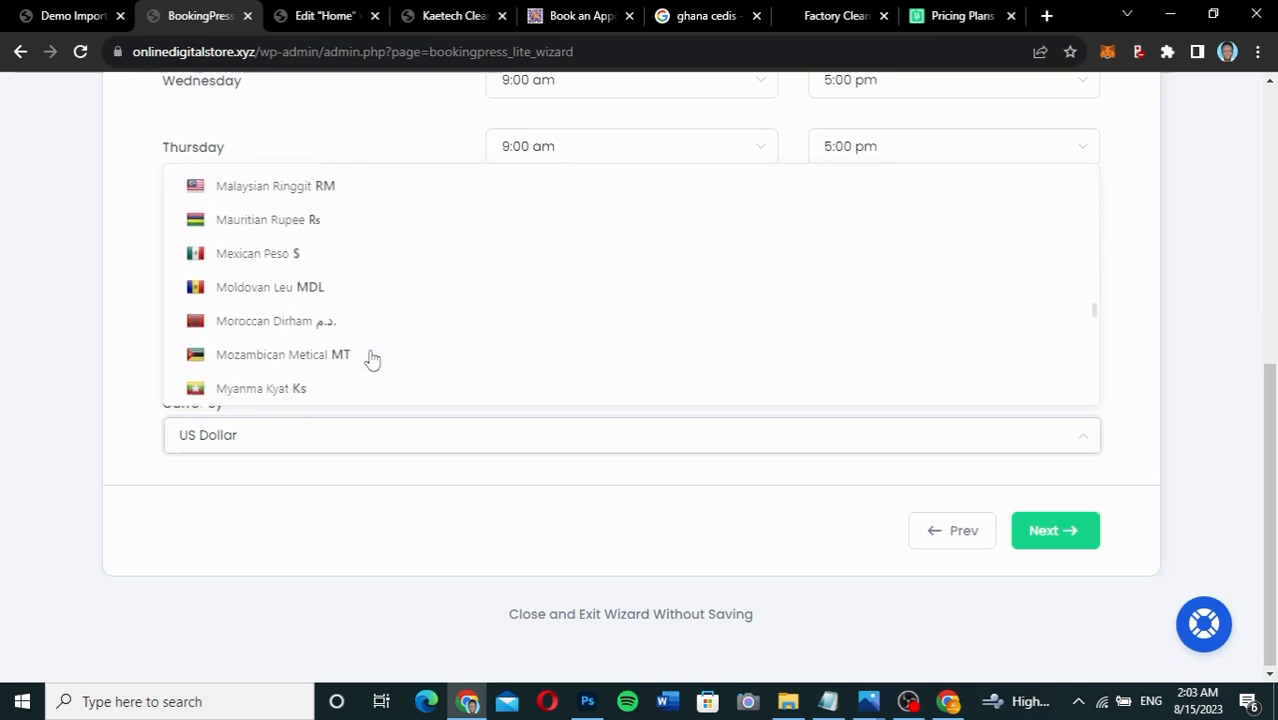
pyautogui.scroll(-8, 372, 360)
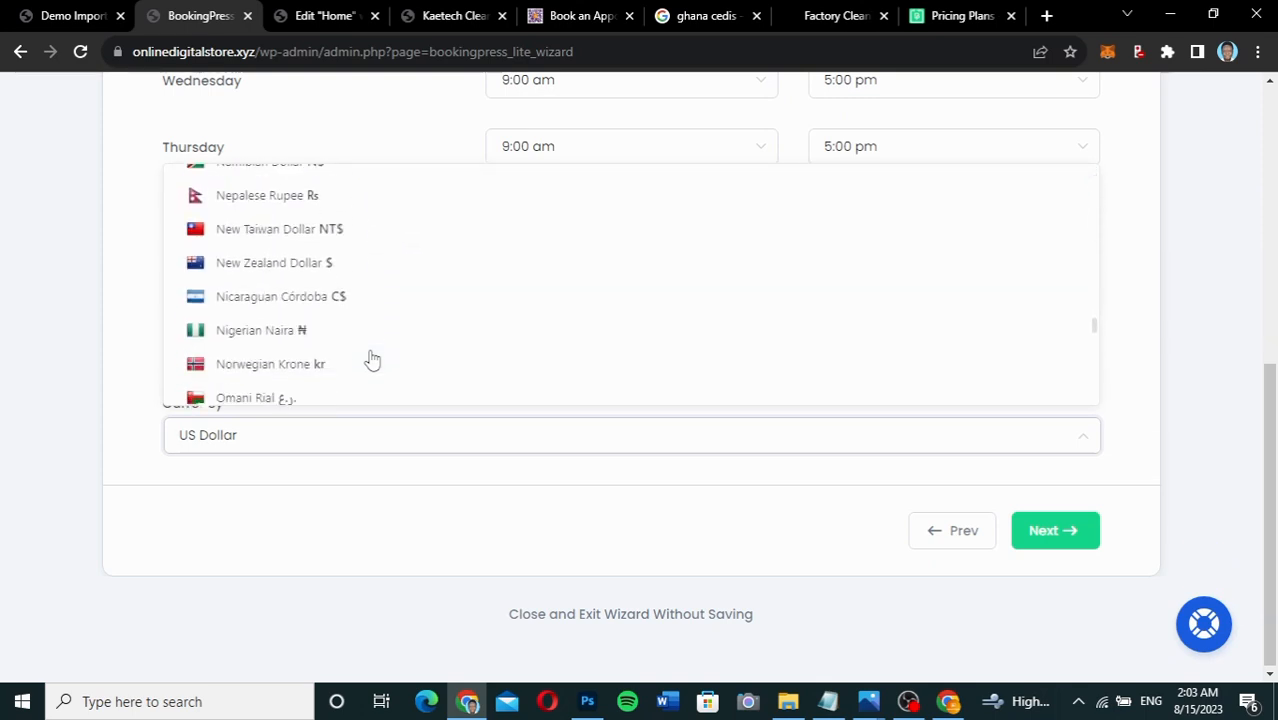
pyautogui.scroll(3, 372, 360)
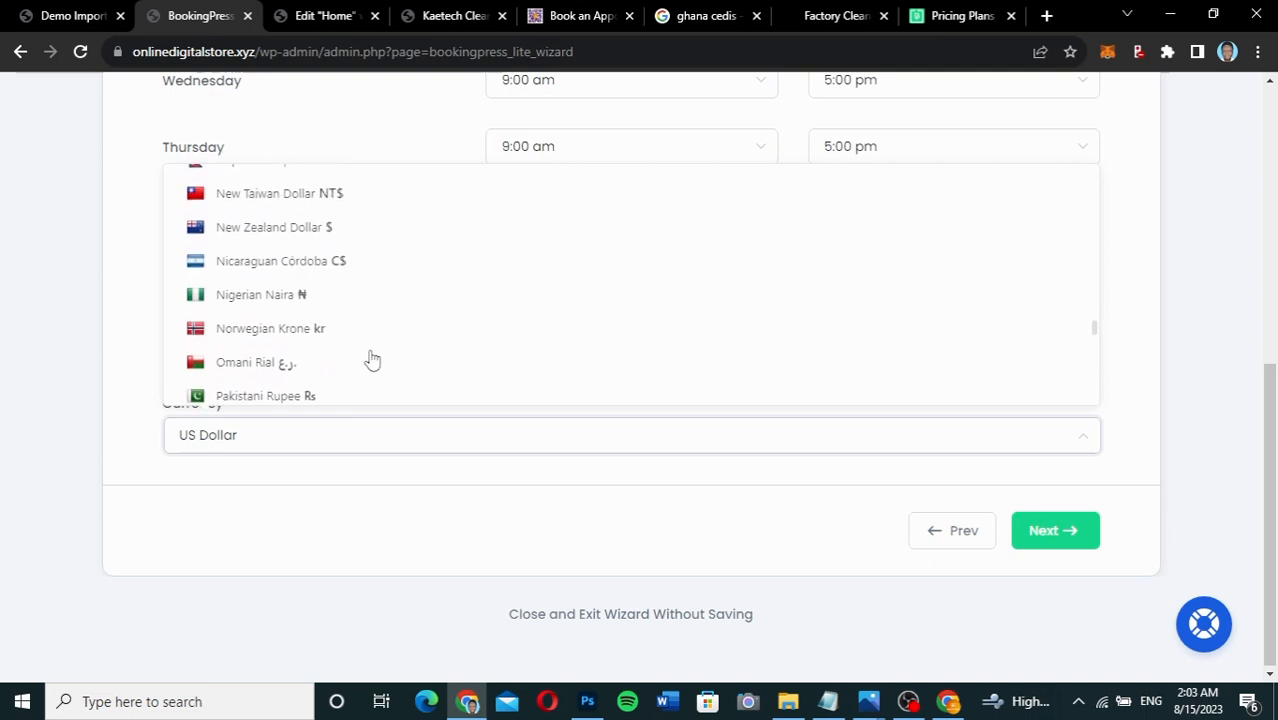
pyautogui.scroll(-2, 372, 360)
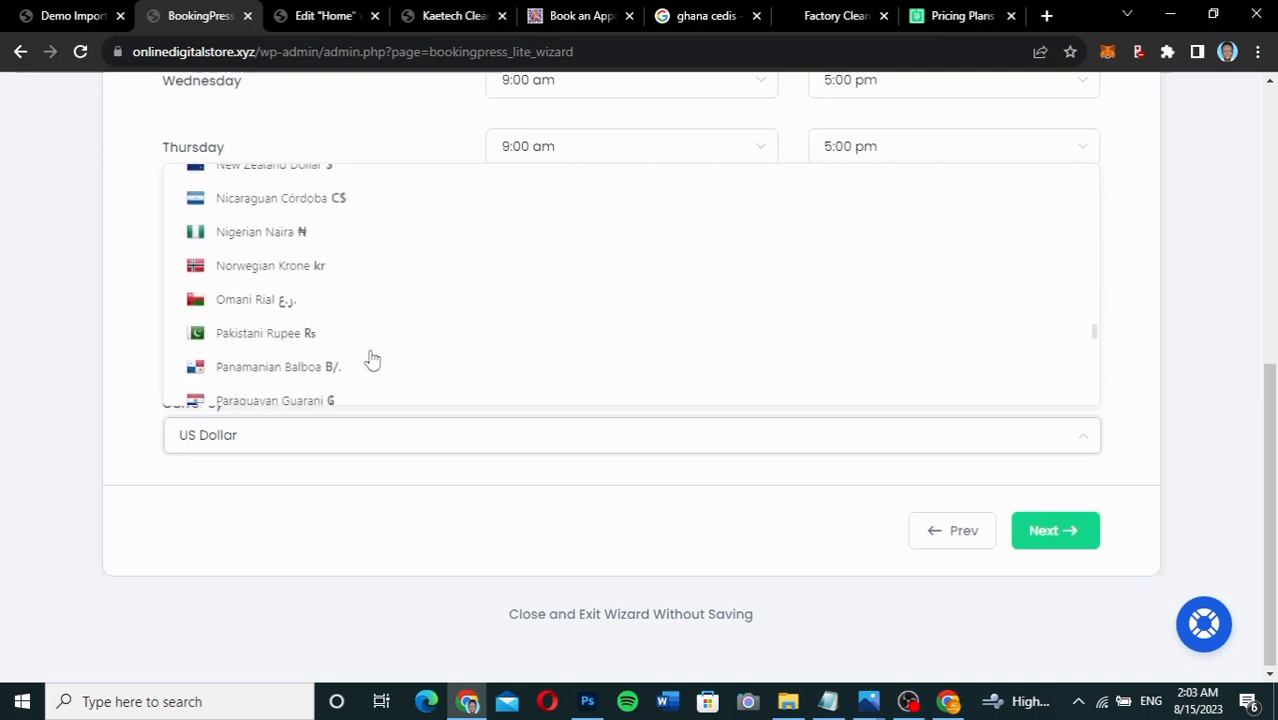
pyautogui.scroll(5, 372, 360)
pyautogui.scroll(10, 372, 360)
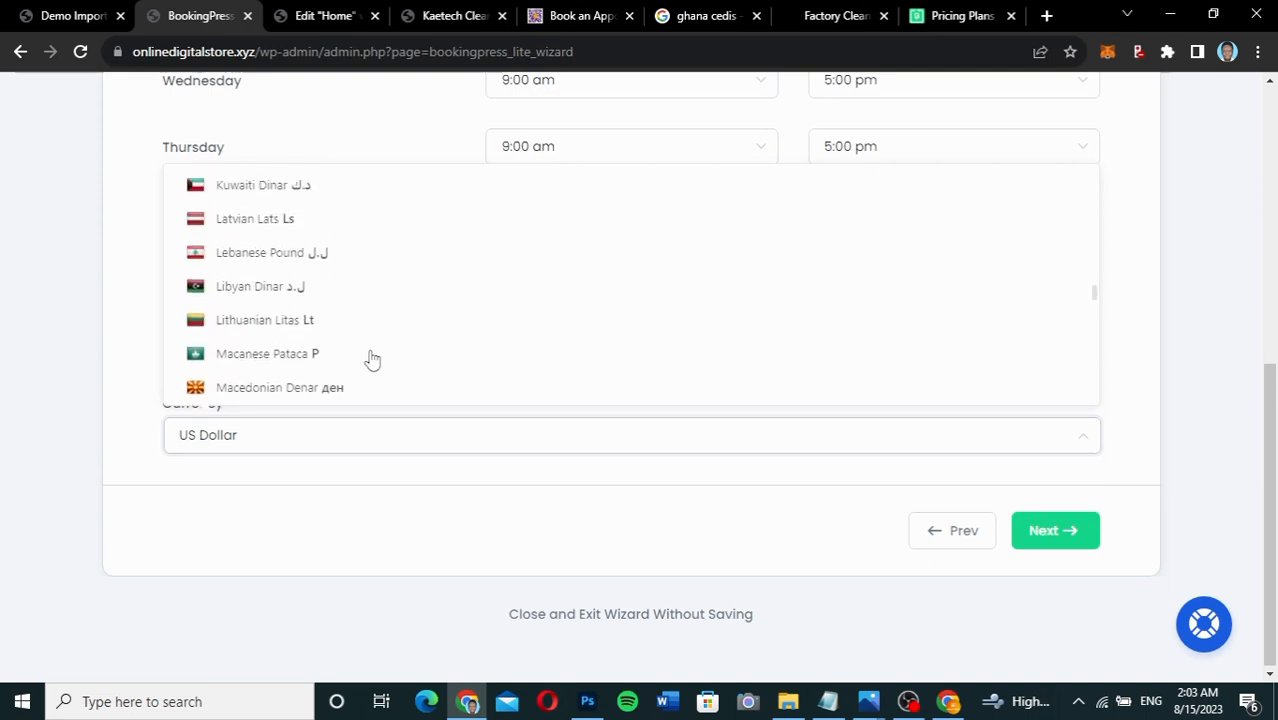
pyautogui.scroll(3, 372, 360)
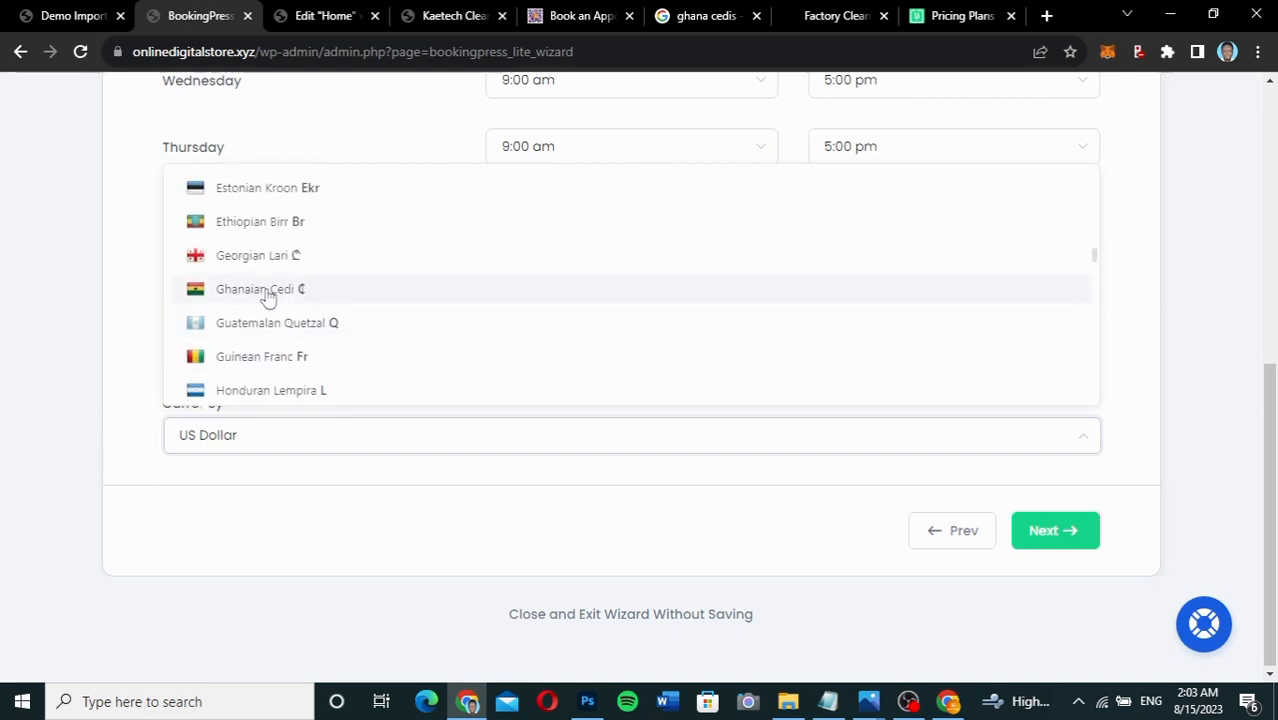
pyautogui.click(268, 292)
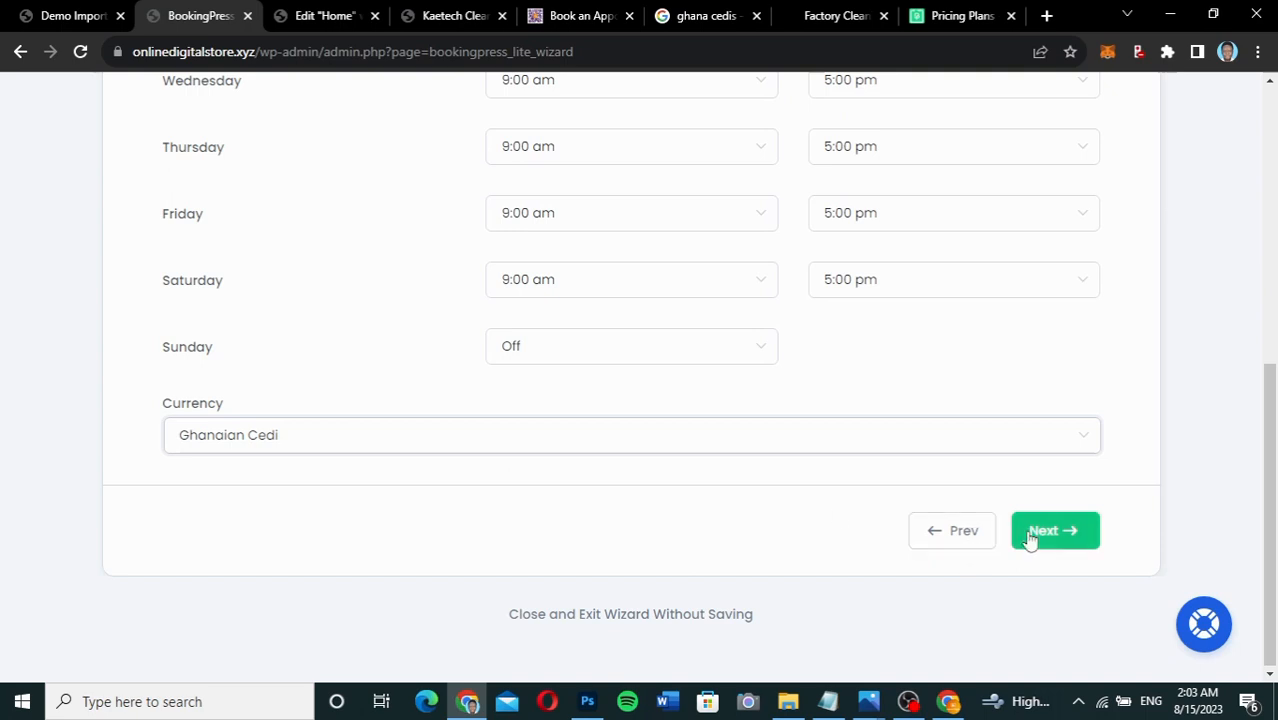
pyautogui.click(1078, 548)
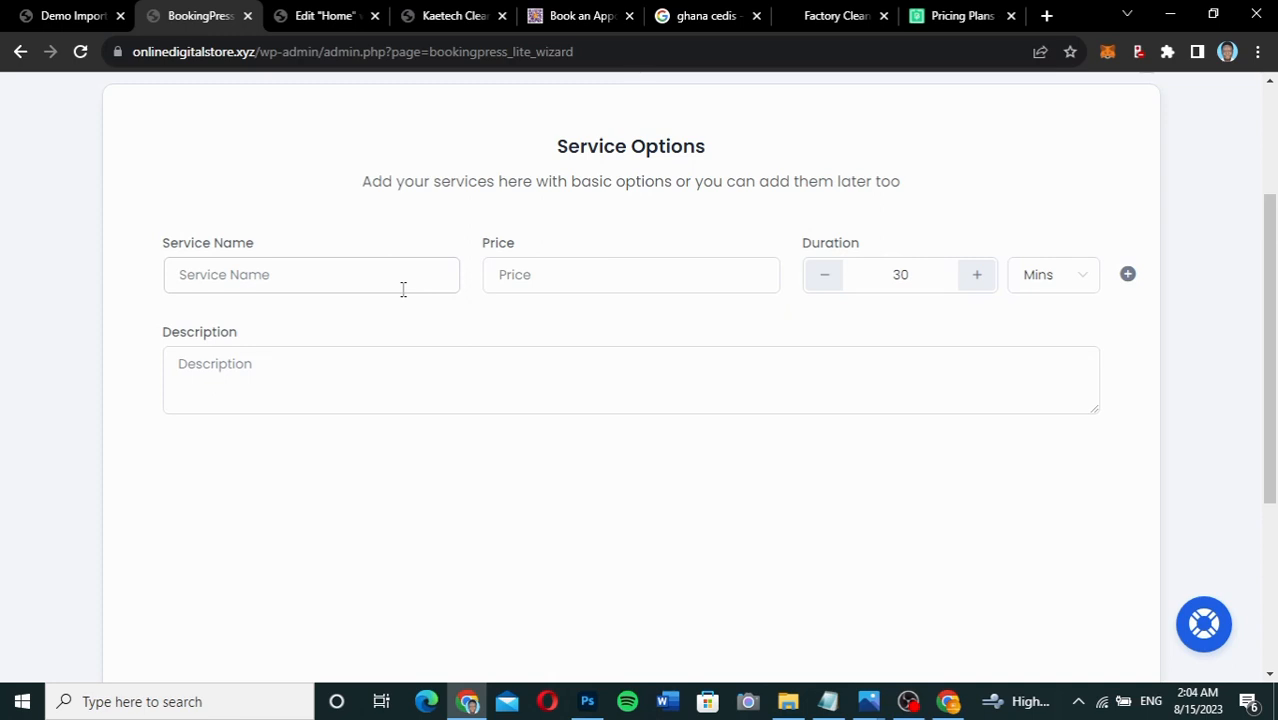
# Add a Home Cleaning service priced 500 with a 3-hour duration.
pyautogui.click(293, 275)
pyautogui.write('Home Cle')
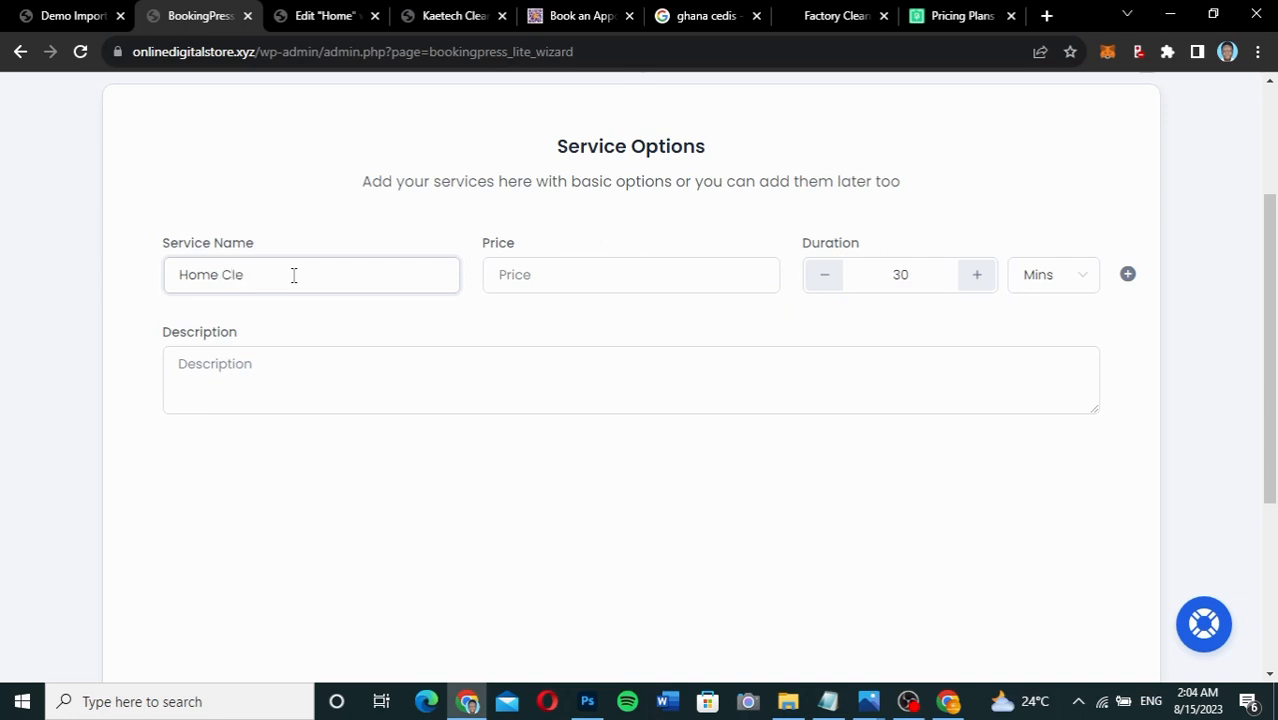
pyautogui.write('aning')
pyautogui.click(505, 286)
pyautogui.write('500')
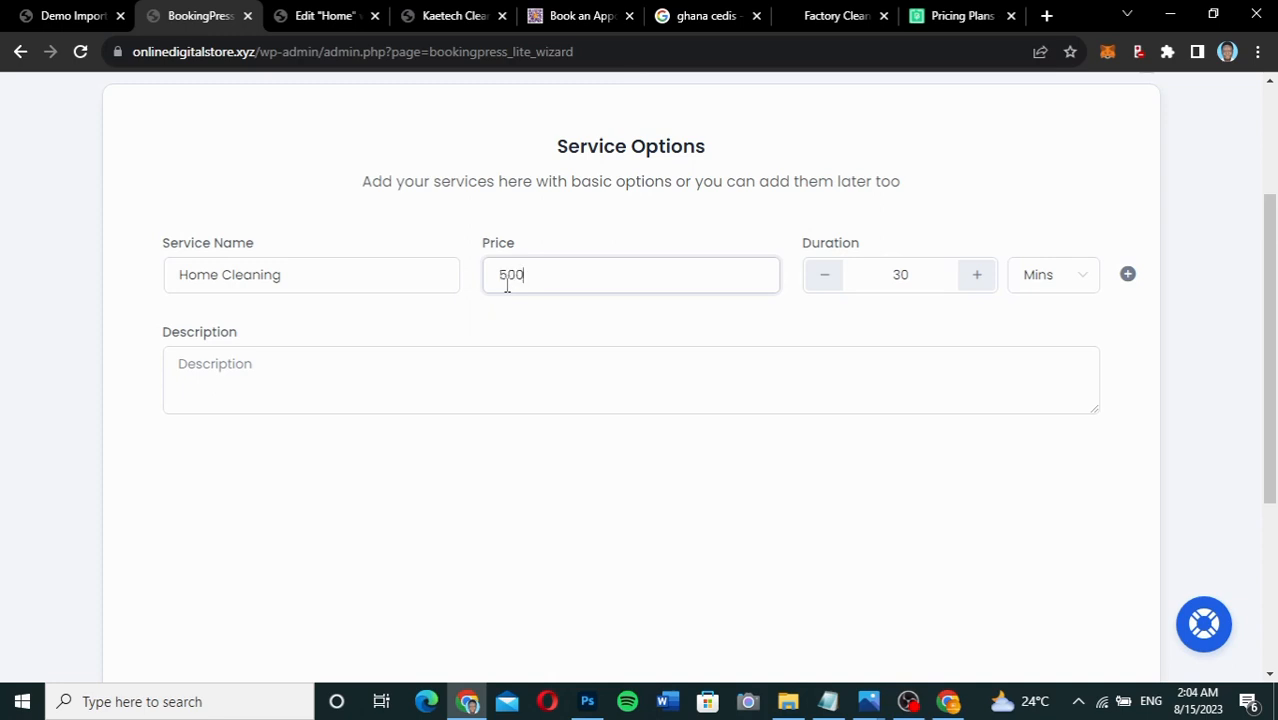
pyautogui.moveTo(919, 283); pyautogui.dragTo(855, 274)
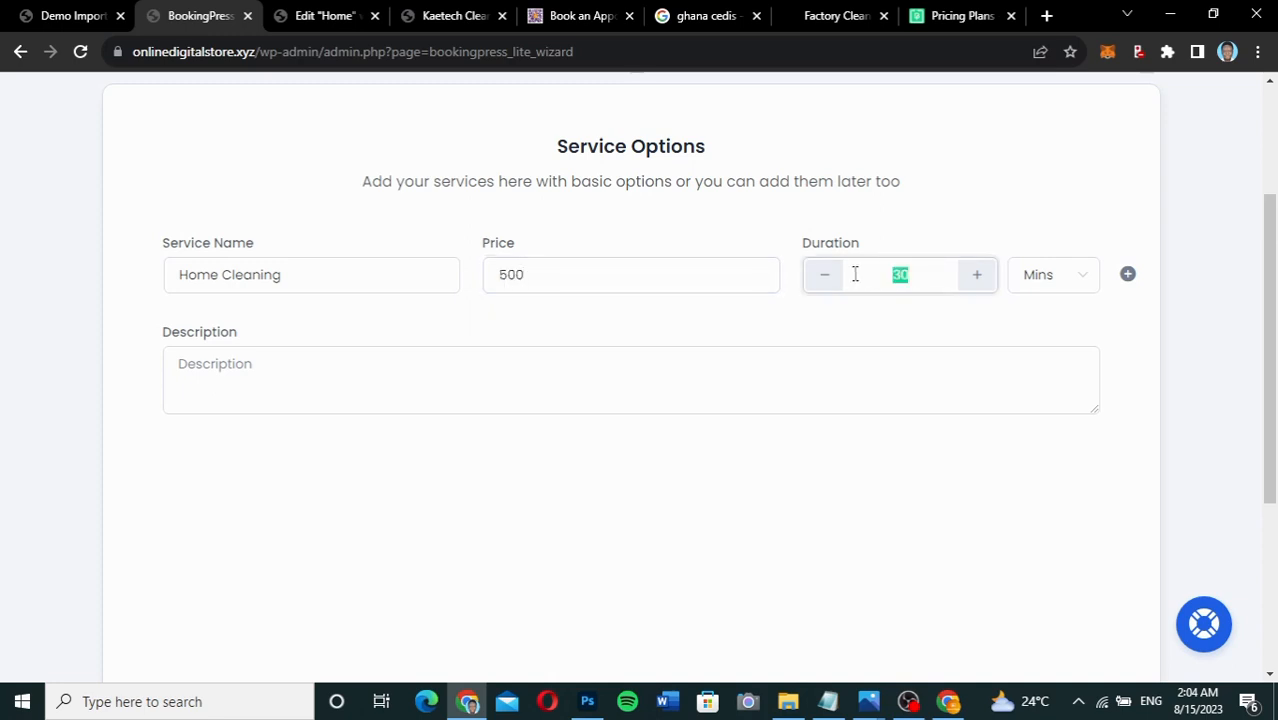
pyautogui.write('3')
pyautogui.click(1072, 281)
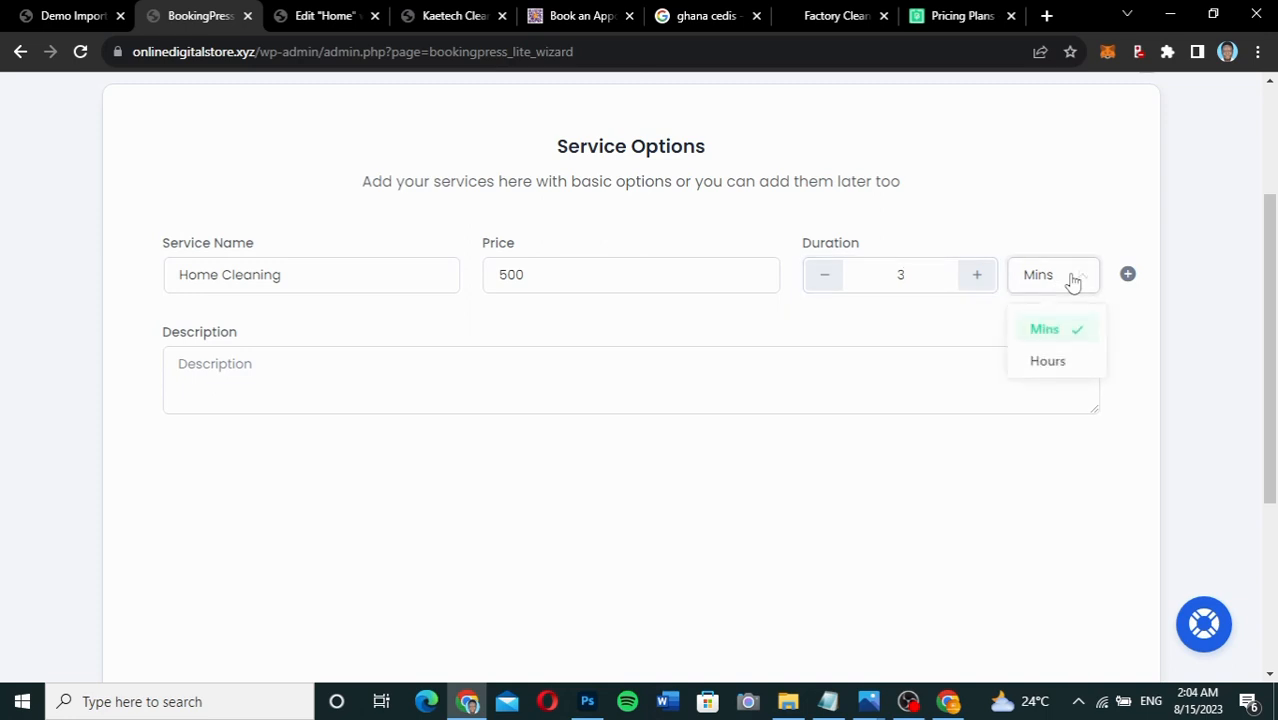
pyautogui.click(1055, 363)
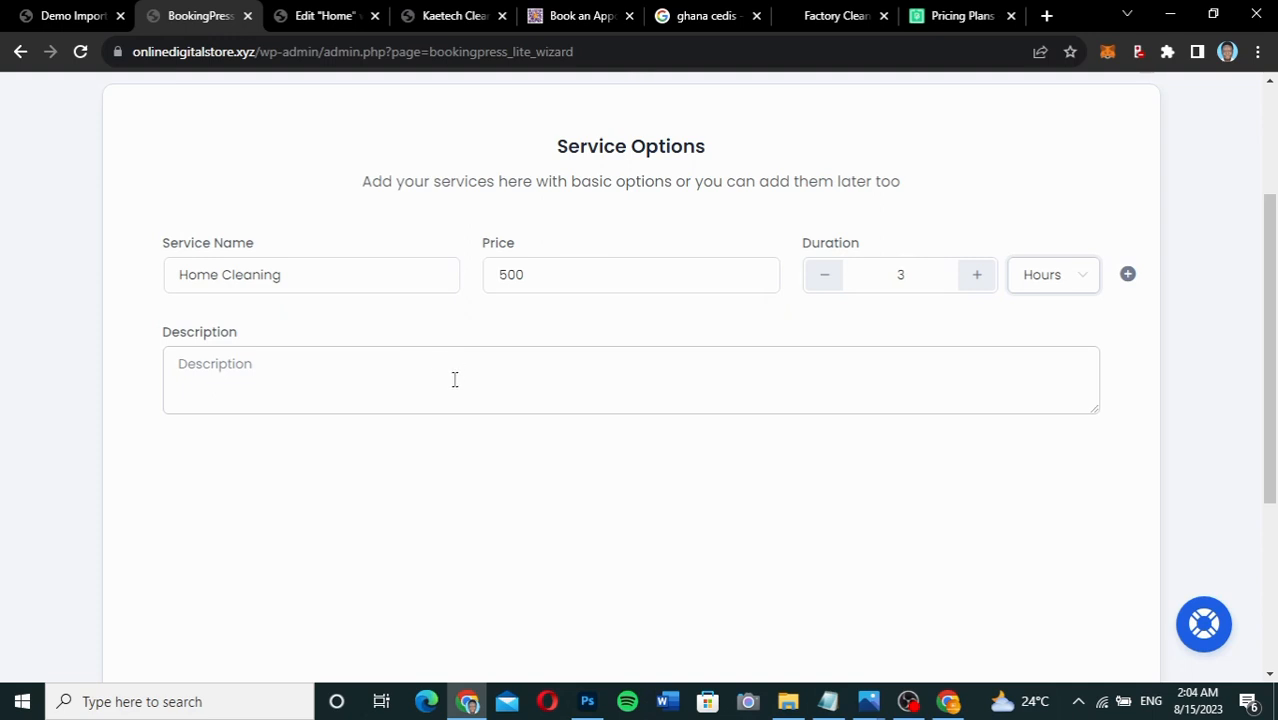
# Keep hours as Home Cleaning's duration unit and add a second, empty service row.
pyautogui.scroll(-3, 698, 466)
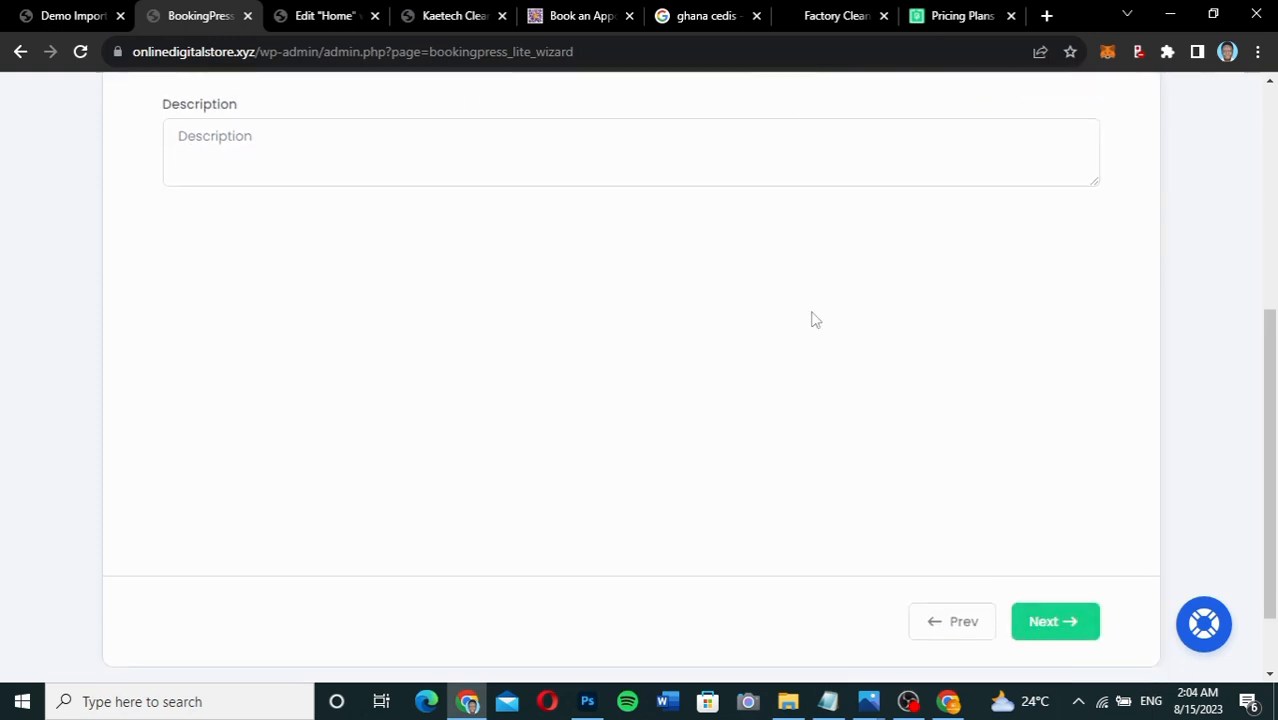
pyautogui.scroll(3, 813, 320)
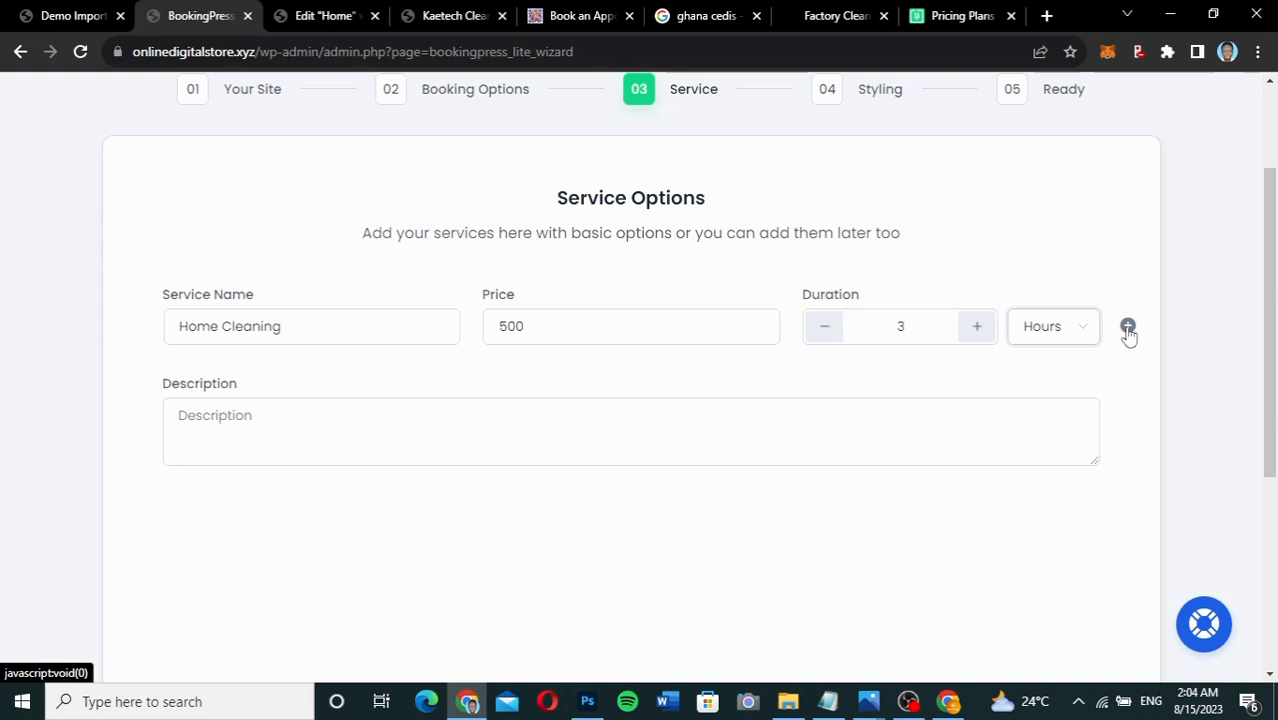
pyautogui.click(1072, 334)
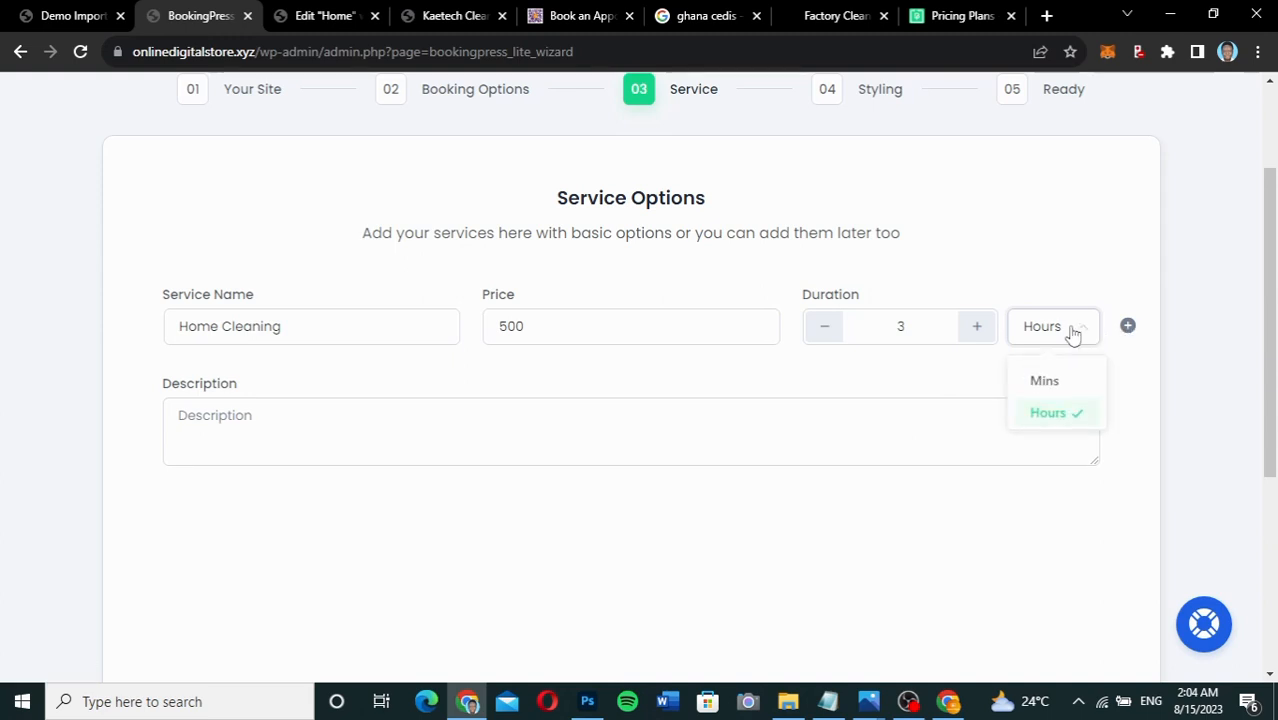
pyautogui.click(1072, 334)
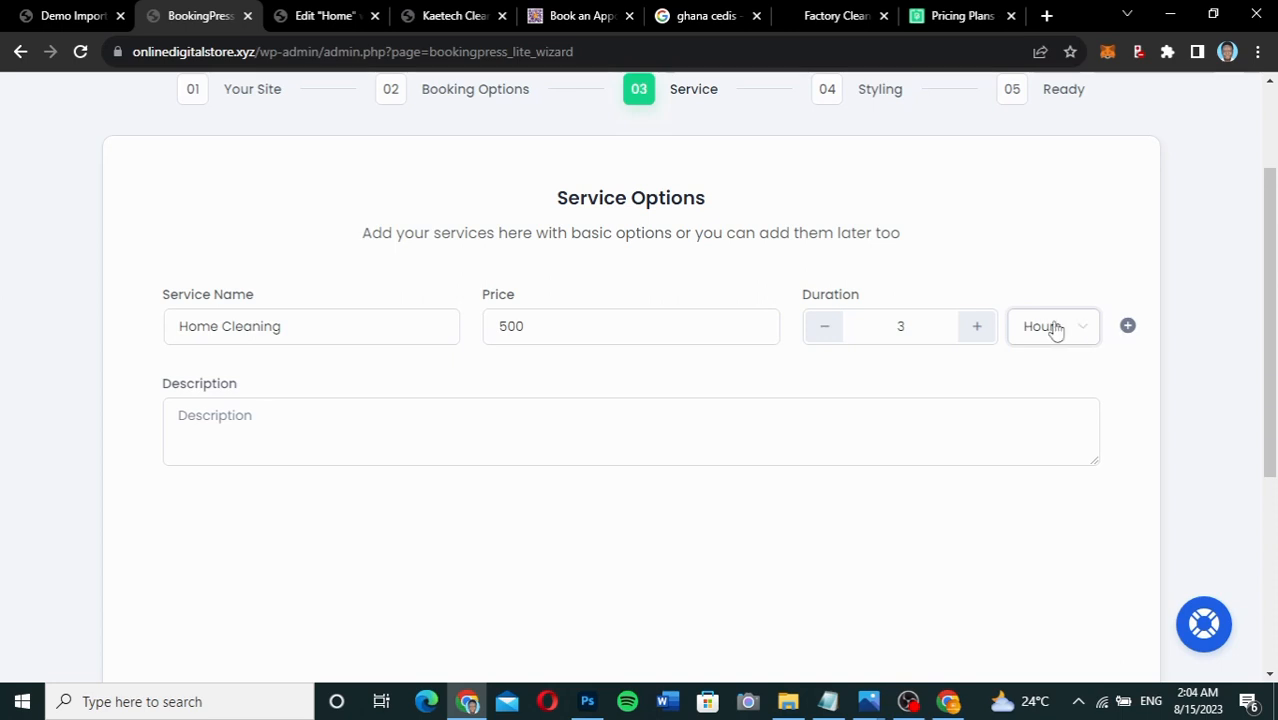
pyautogui.click(1128, 327)
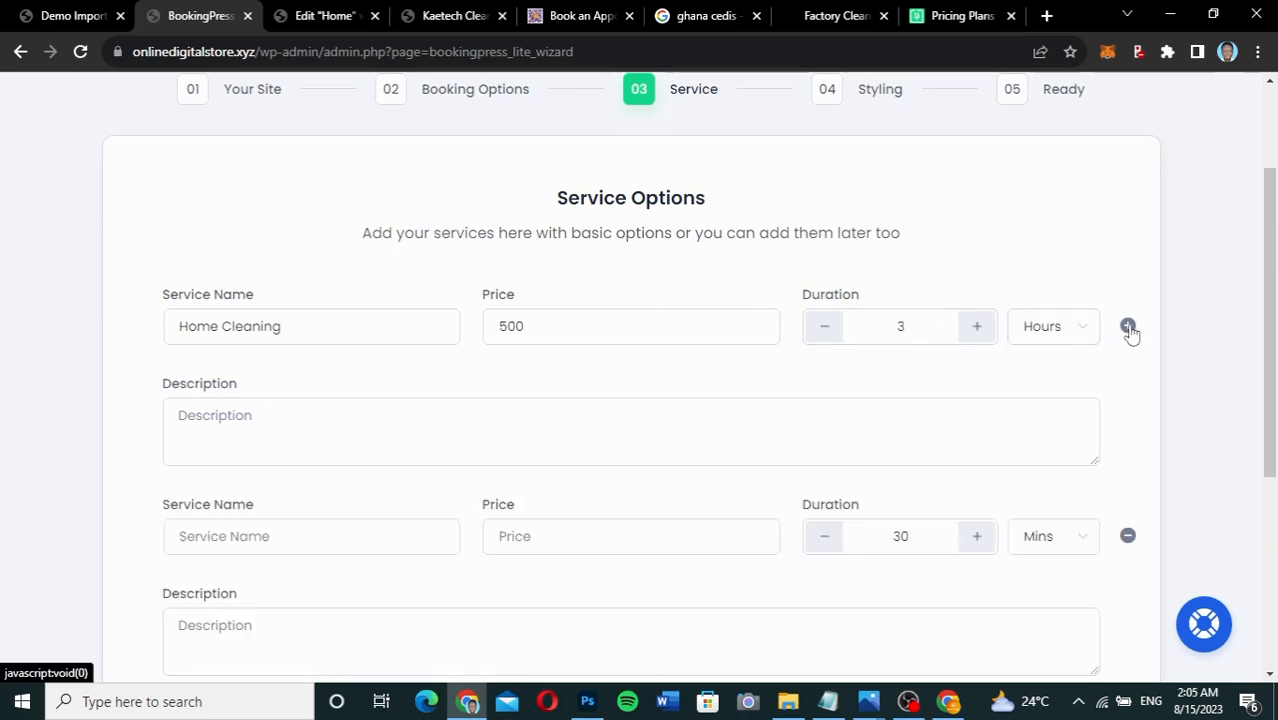
# Enter Office Cleaning as the second service, priced 800 and lasting 3 hours.
pyautogui.scroll(-1, 426, 453)
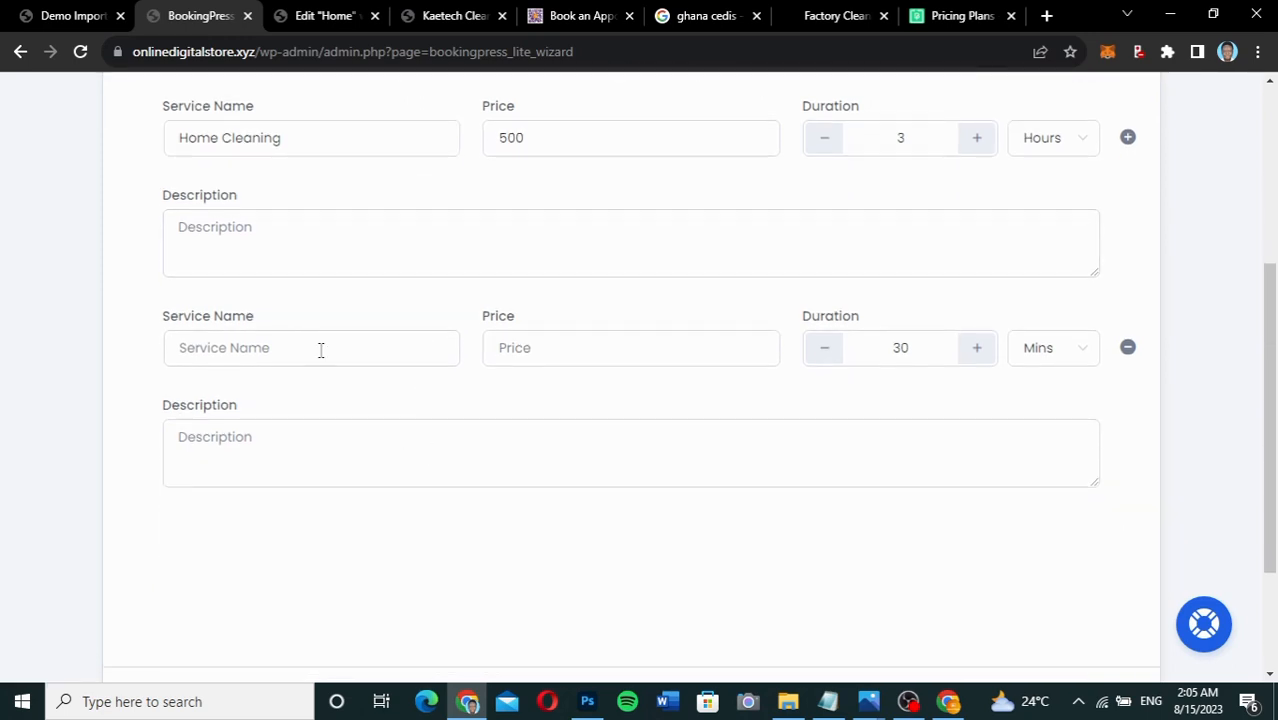
pyautogui.click(320, 349)
pyautogui.write('O')
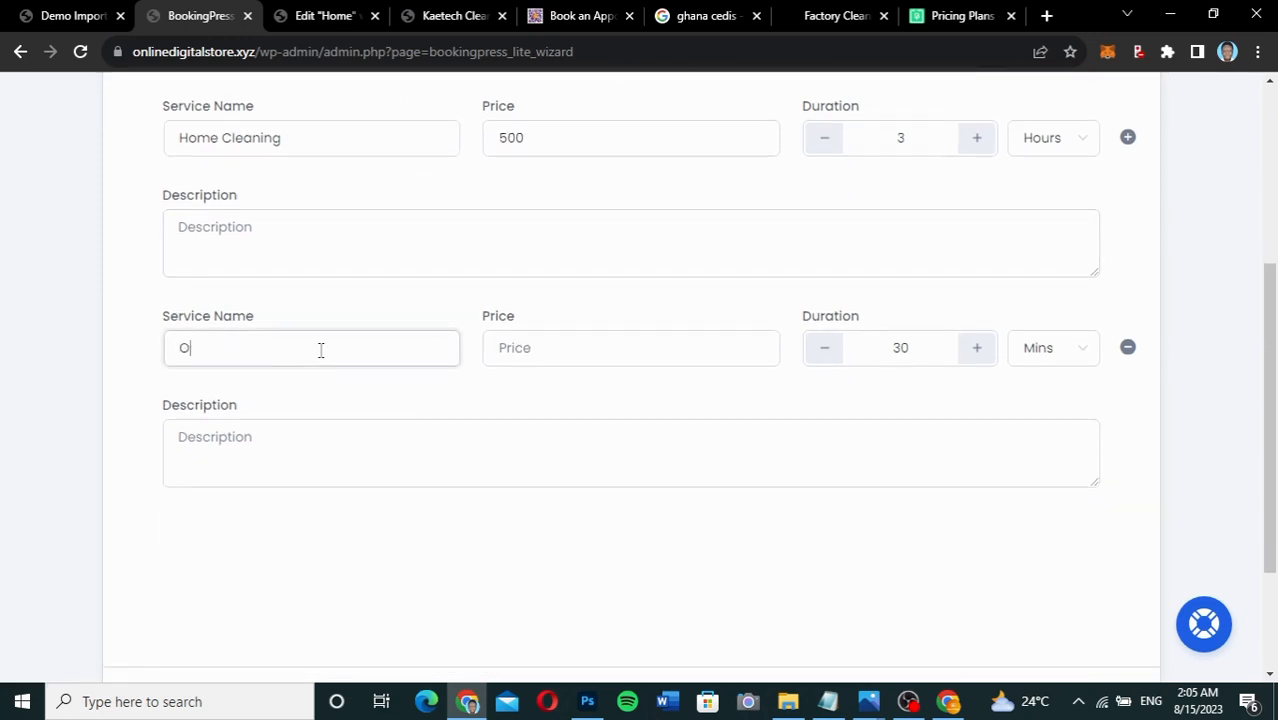
pyautogui.write('ffice ')
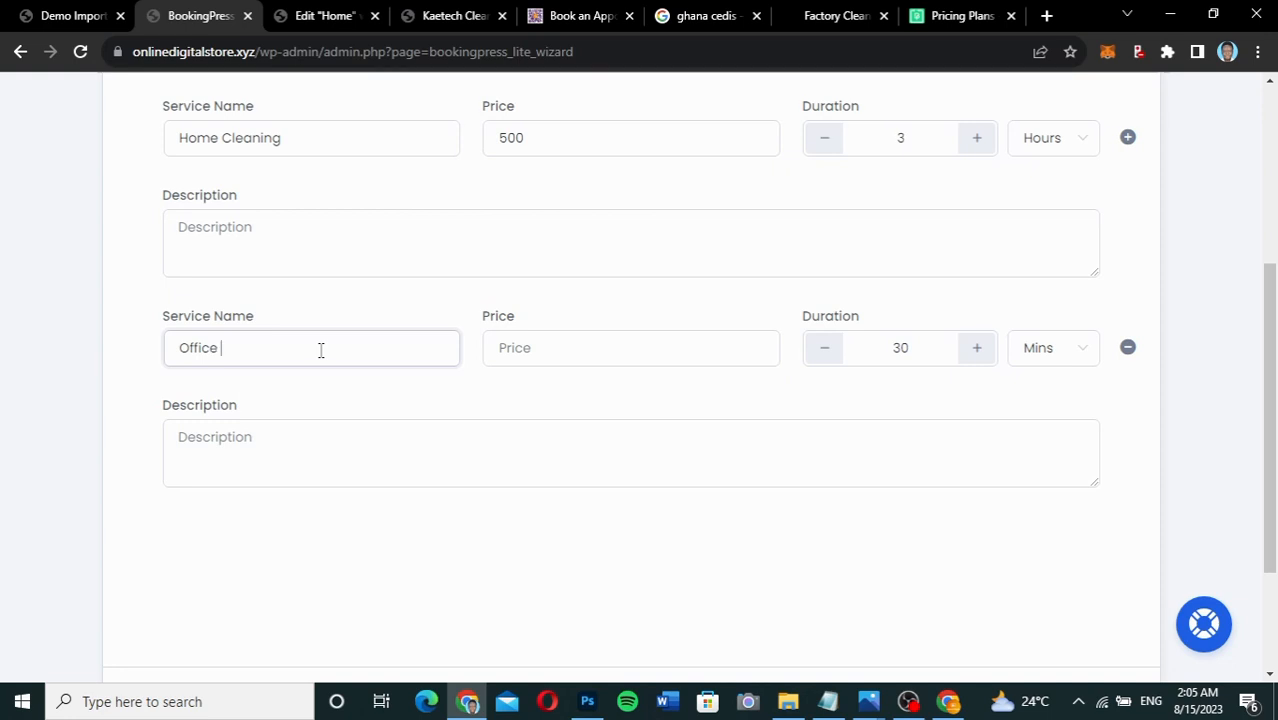
pyautogui.write('Cleaning')
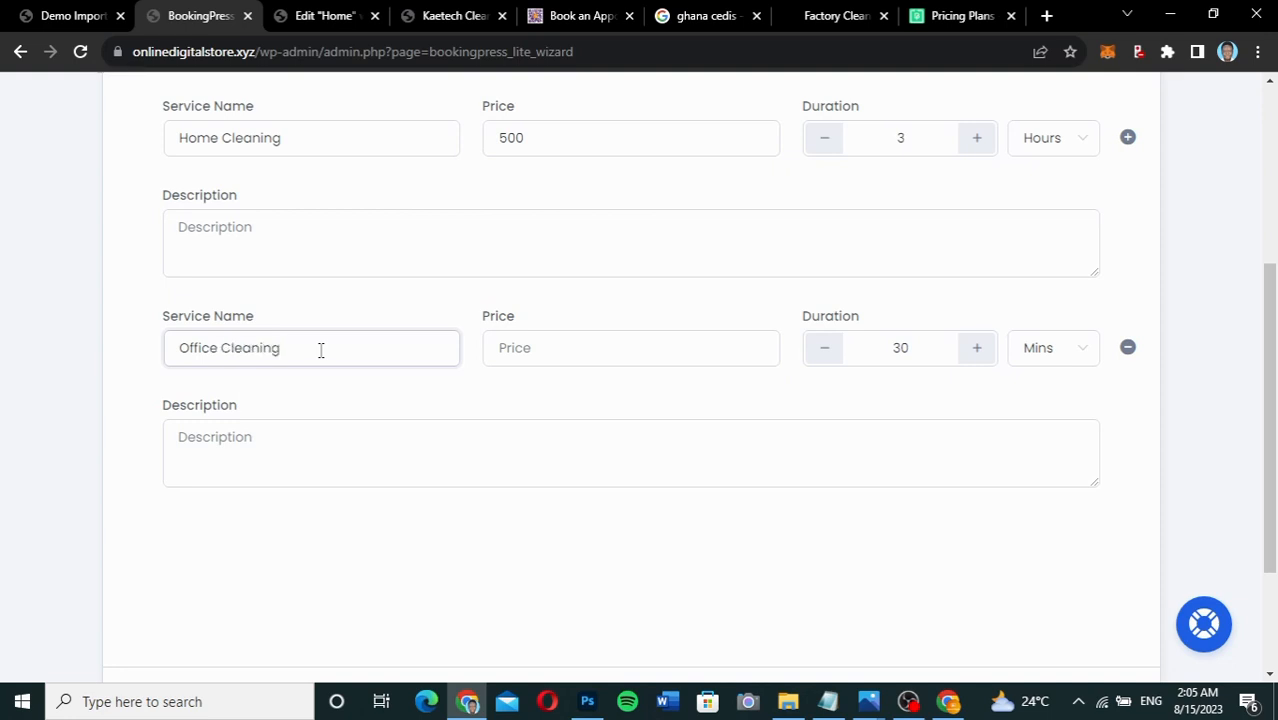
pyautogui.click(576, 343)
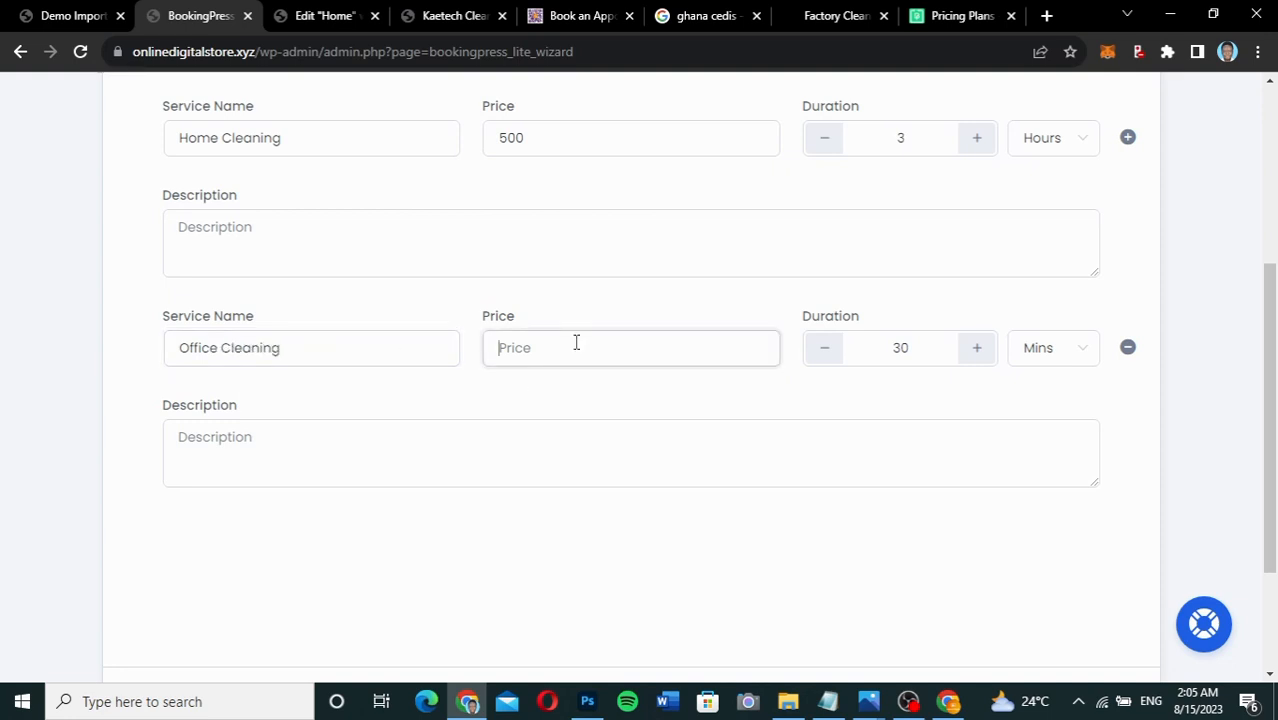
pyautogui.write('800')
pyautogui.click(1037, 349)
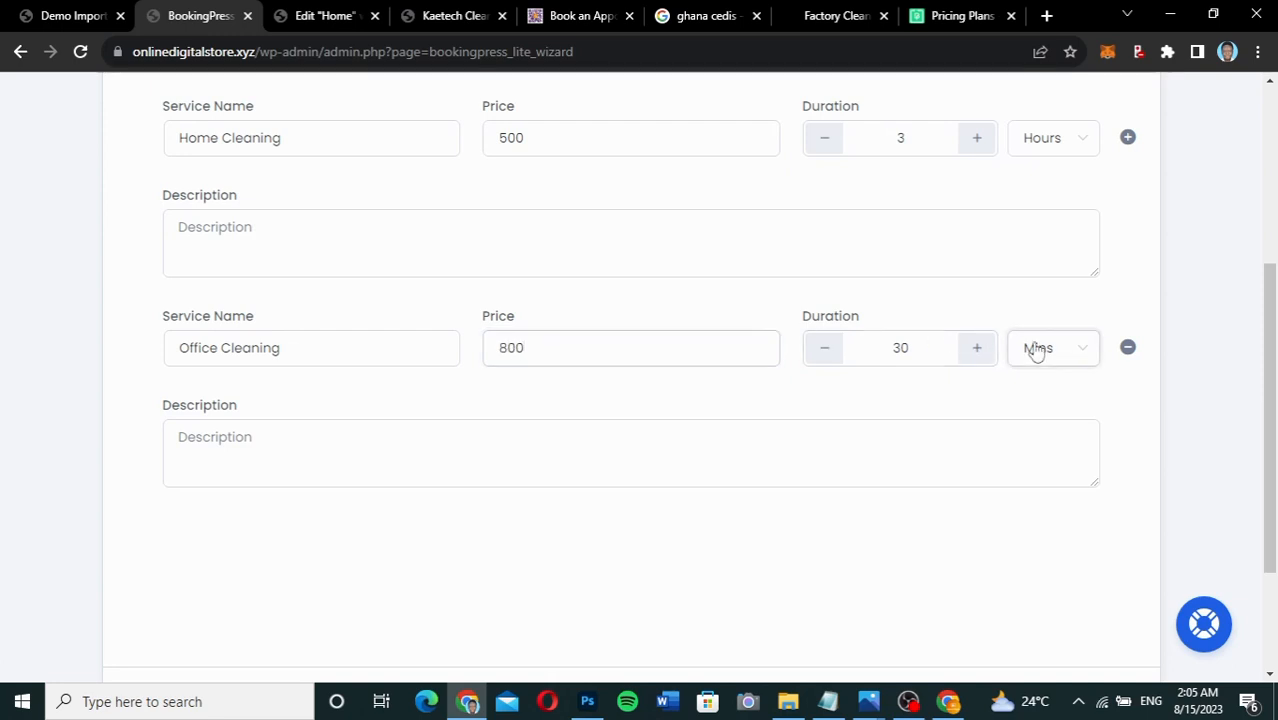
pyautogui.click(1044, 436)
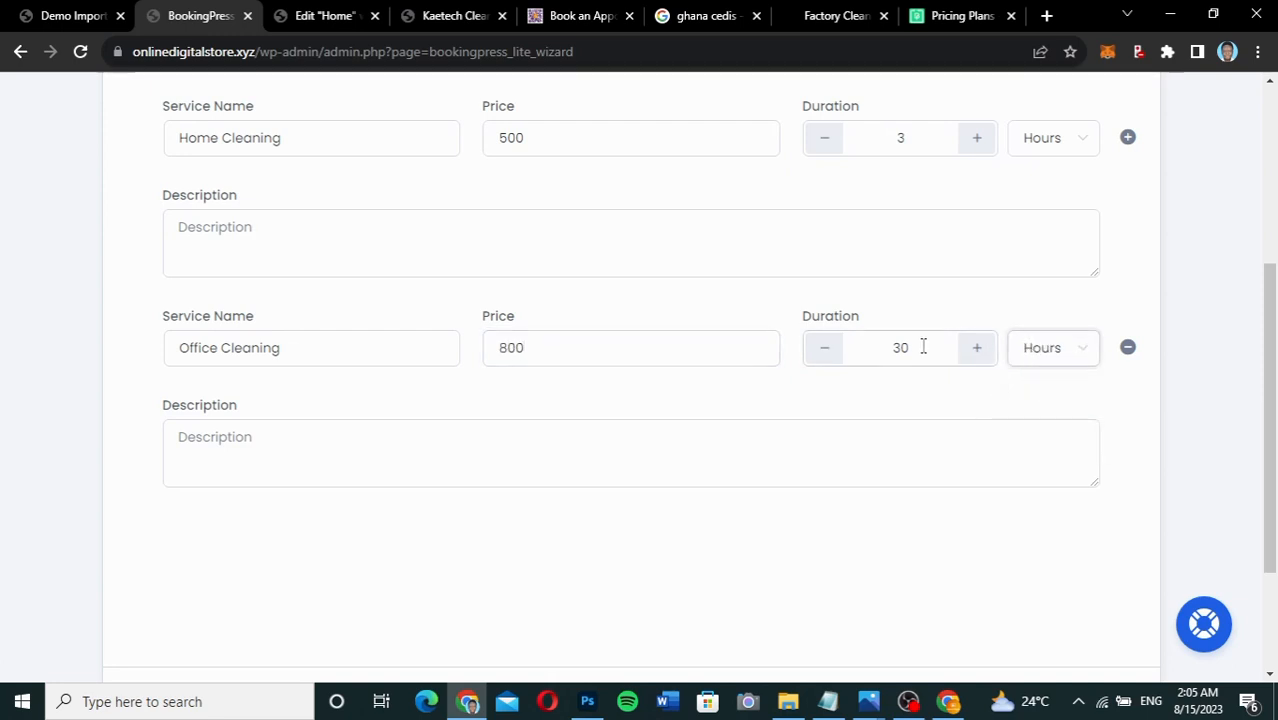
pyautogui.moveTo(923, 347); pyautogui.dragTo(881, 348)
pyautogui.write('3')
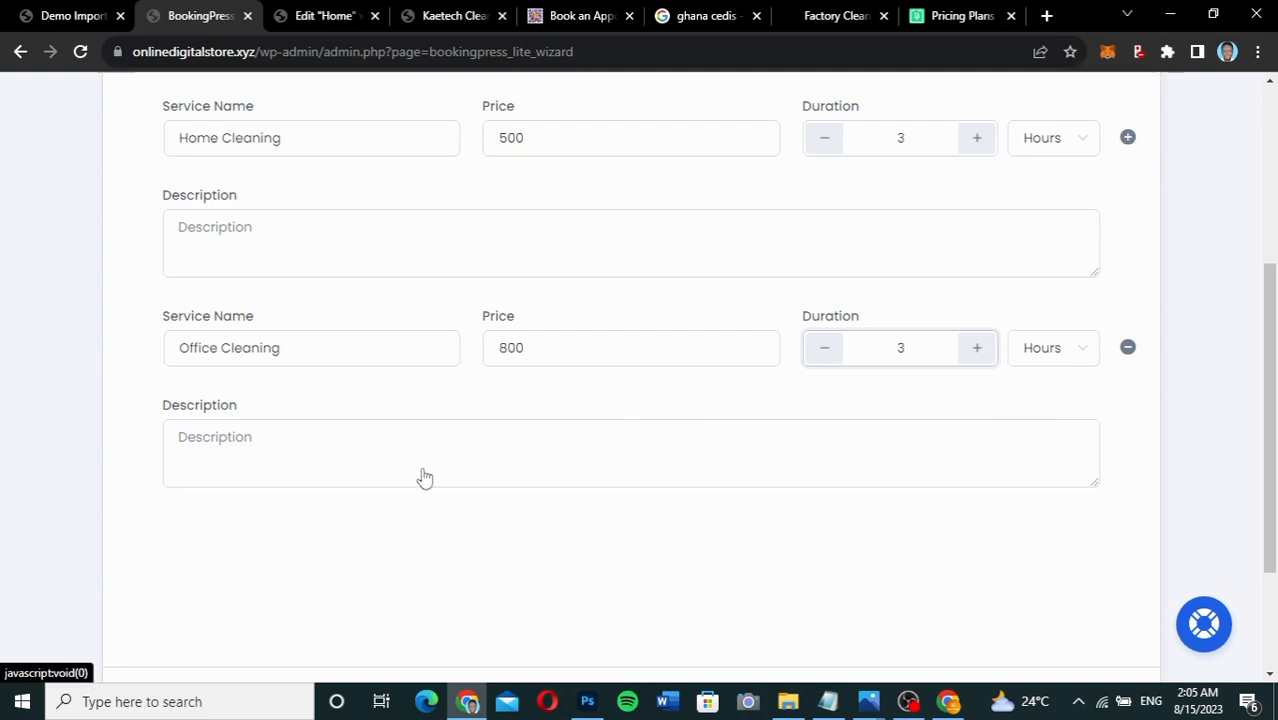
# Add Factory Cleaning as the third service, priced 1500 and lasting 3 hours.
pyautogui.scroll(2, 422, 480)
pyautogui.scroll(-2, 485, 380)
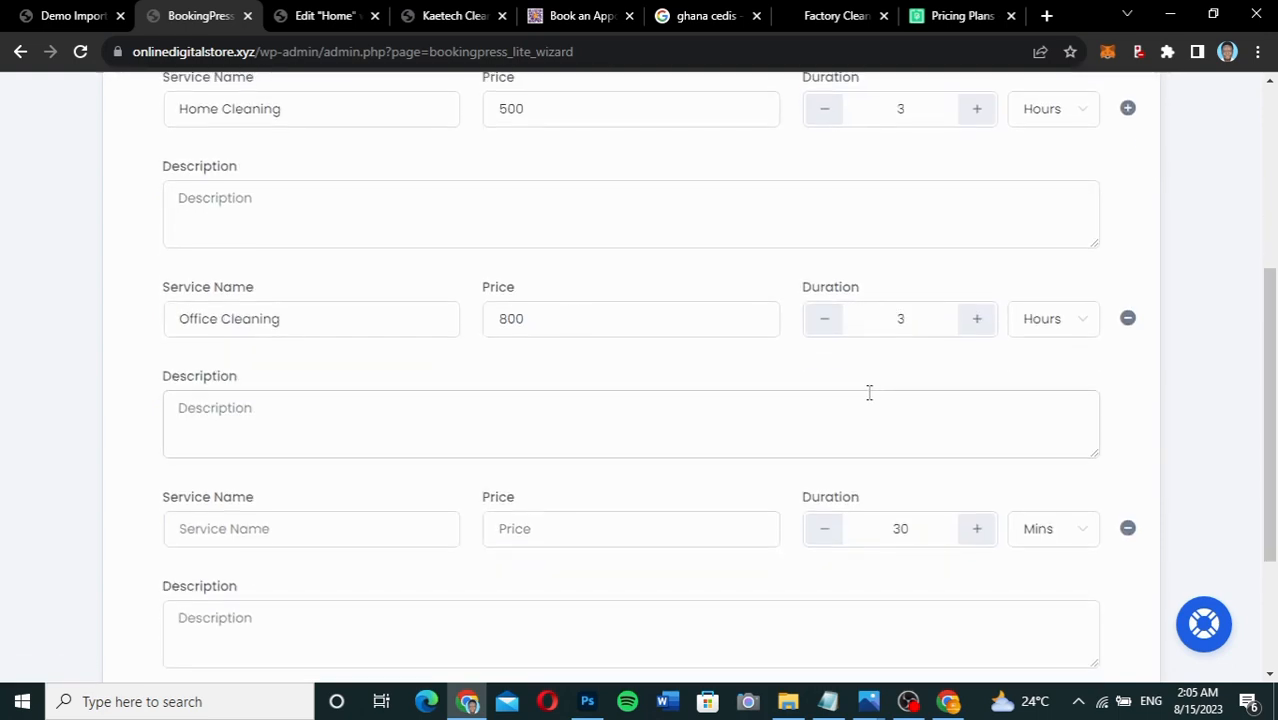
pyautogui.scroll(-2, 682, 457)
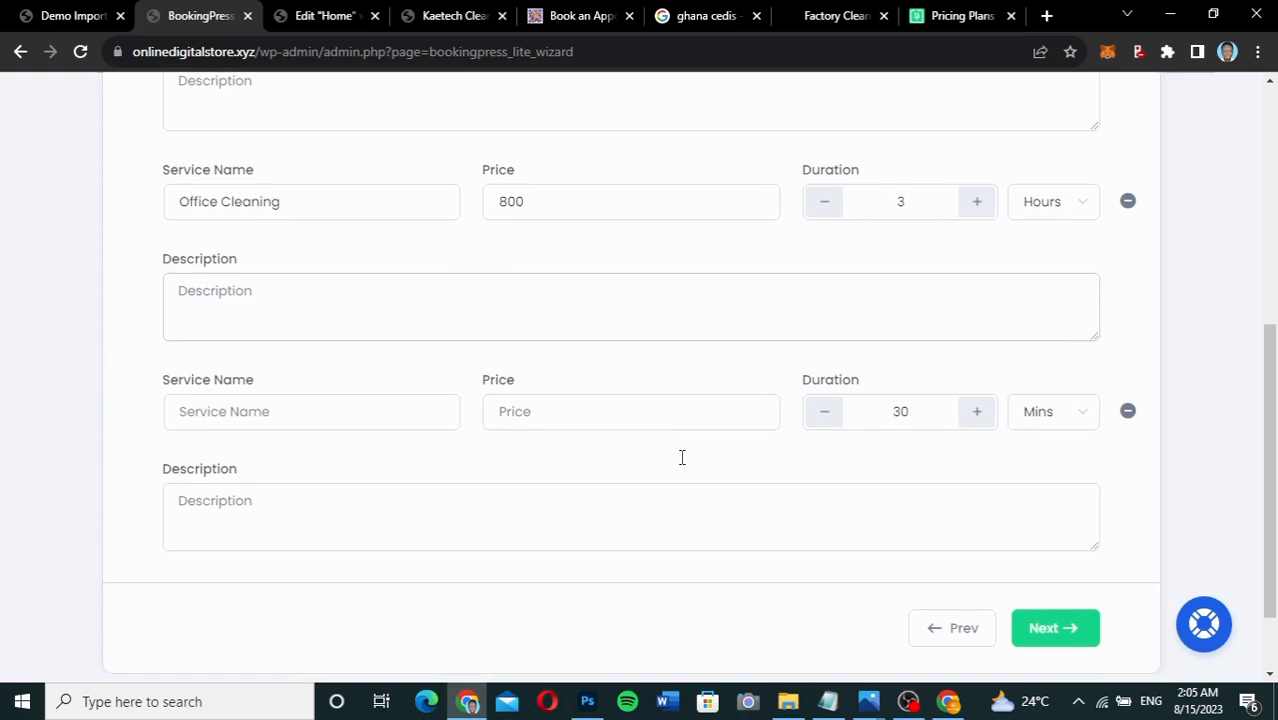
pyautogui.click(291, 419)
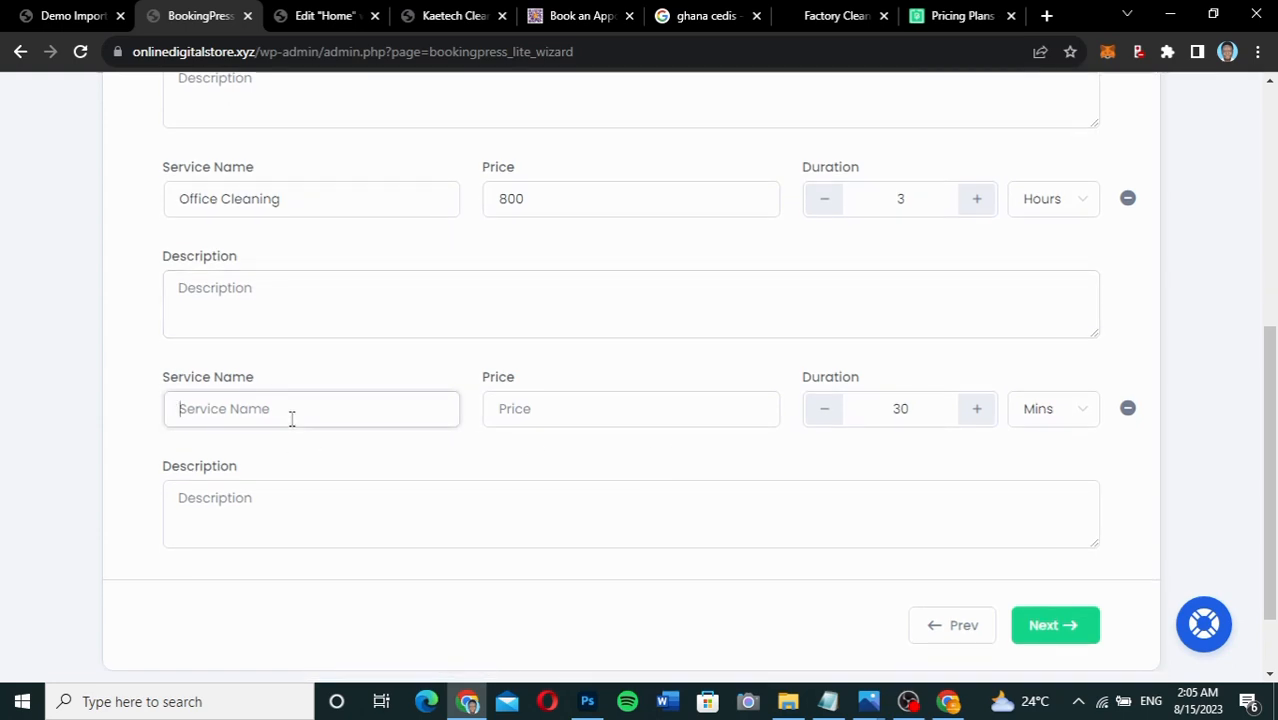
pyautogui.write('Factory ')
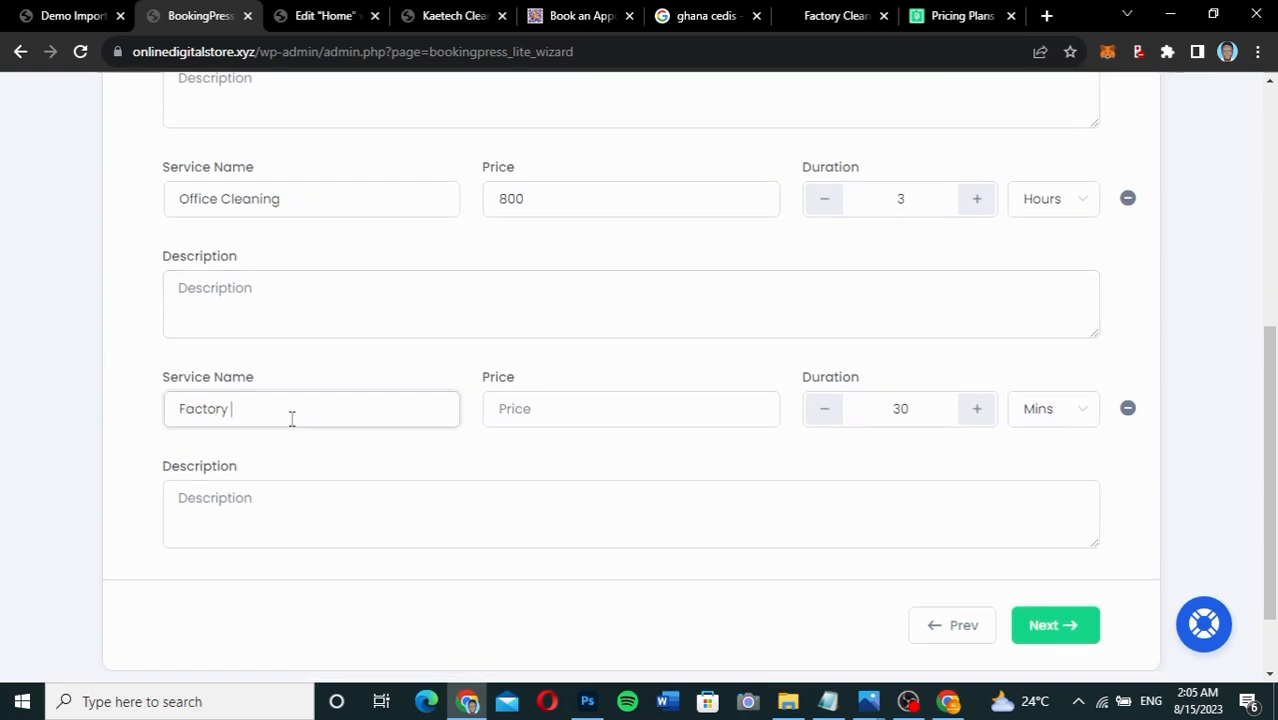
pyautogui.write('Cleaning')
pyautogui.click(562, 408)
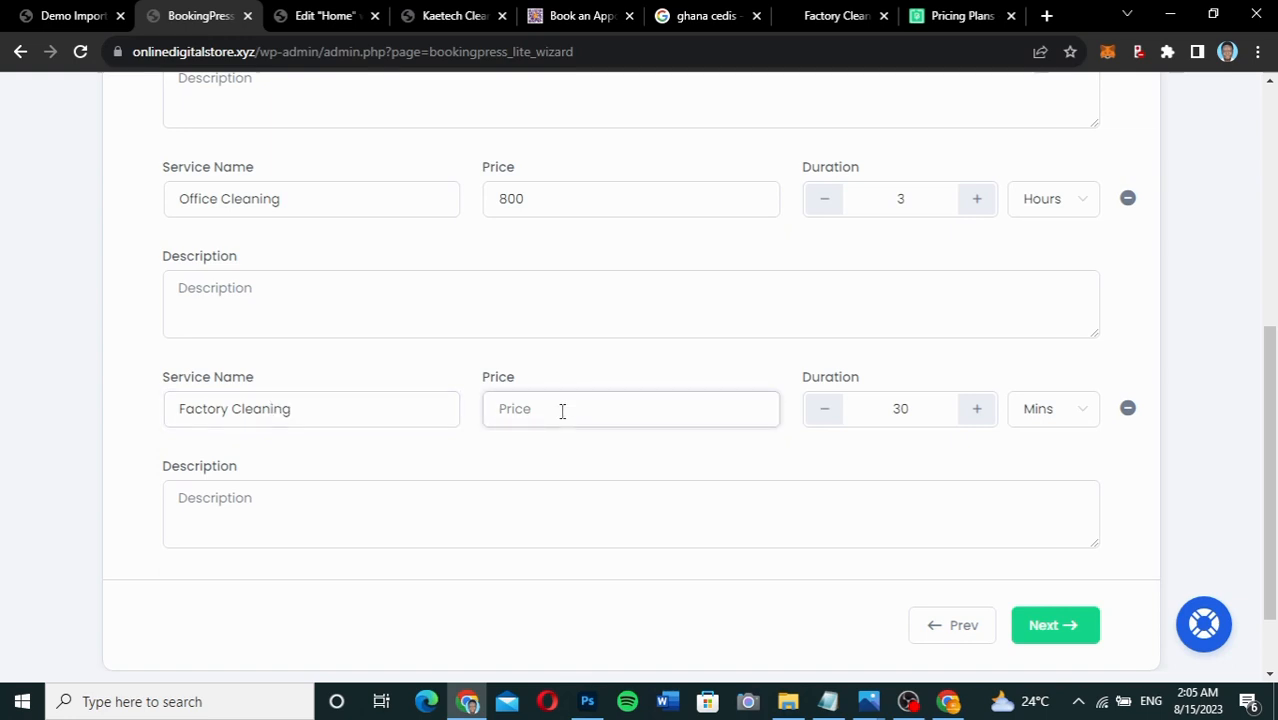
pyautogui.write('1500')
pyautogui.moveTo(923, 414); pyautogui.dragTo(869, 418)
pyautogui.write('3')
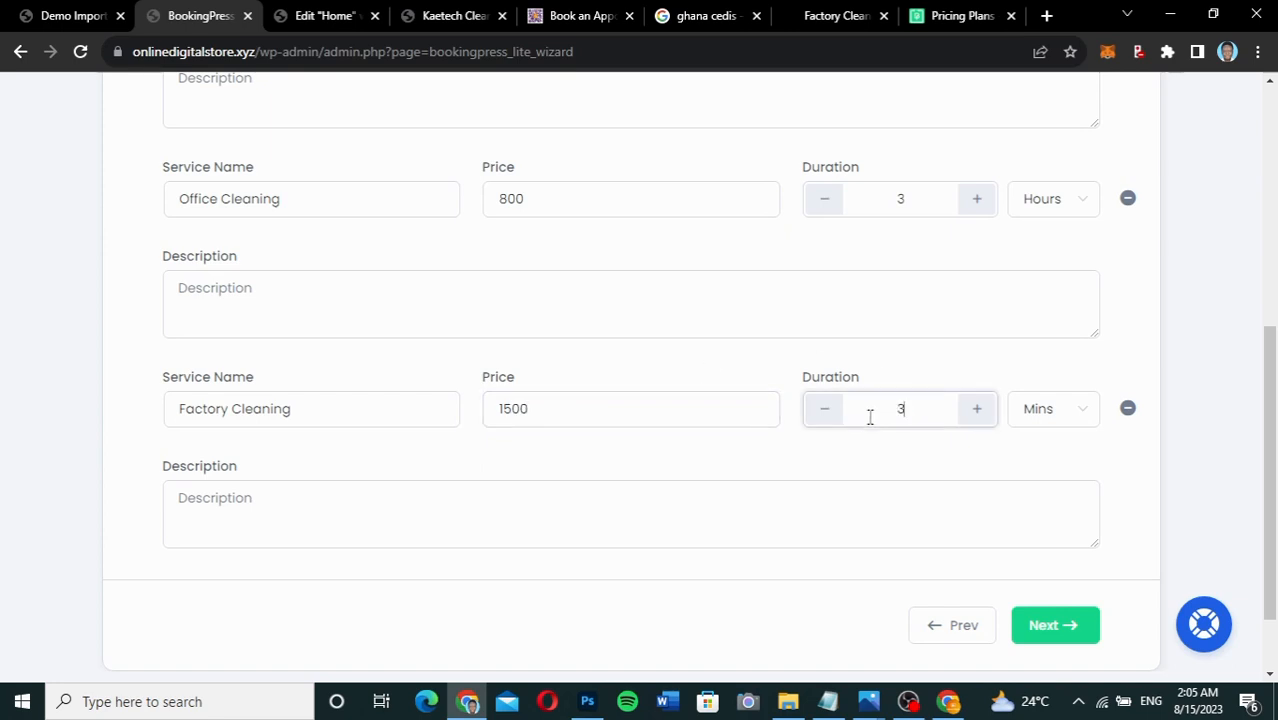
pyautogui.click(1073, 423)
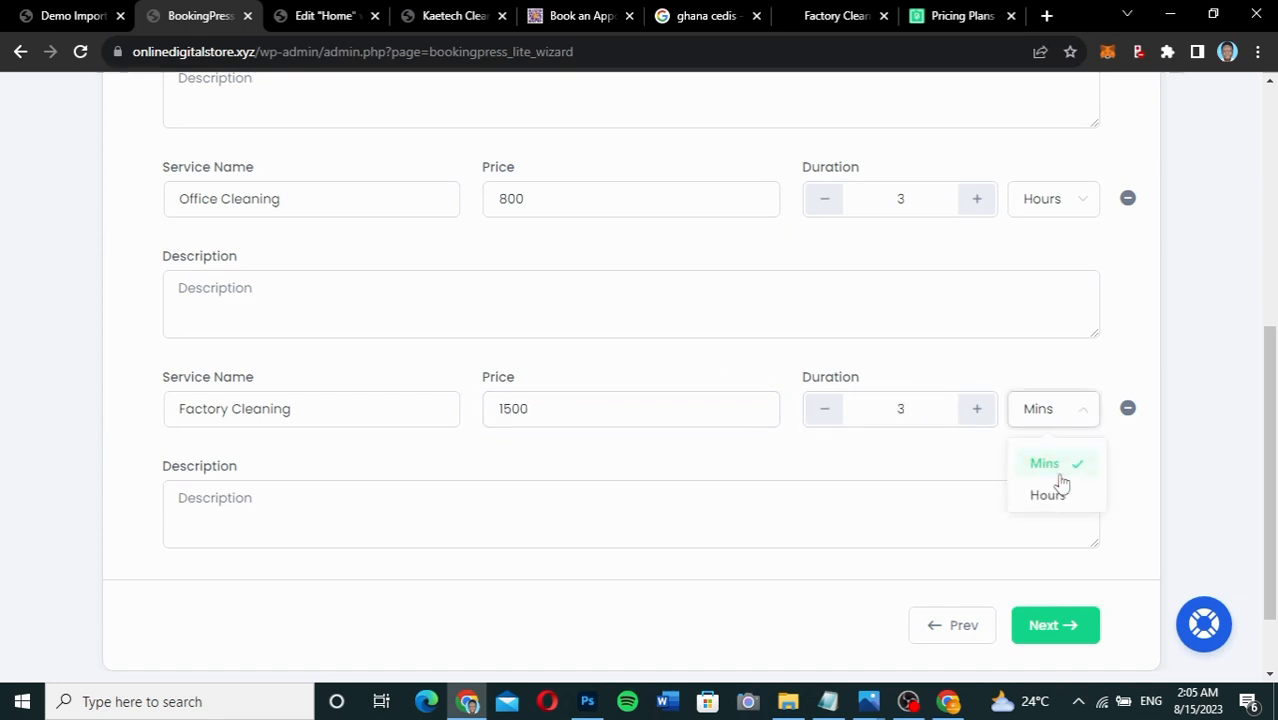
pyautogui.click(1049, 496)
# Advance past the Styling step and finish the BookingPress setup wizard.
pyautogui.click(1049, 626)
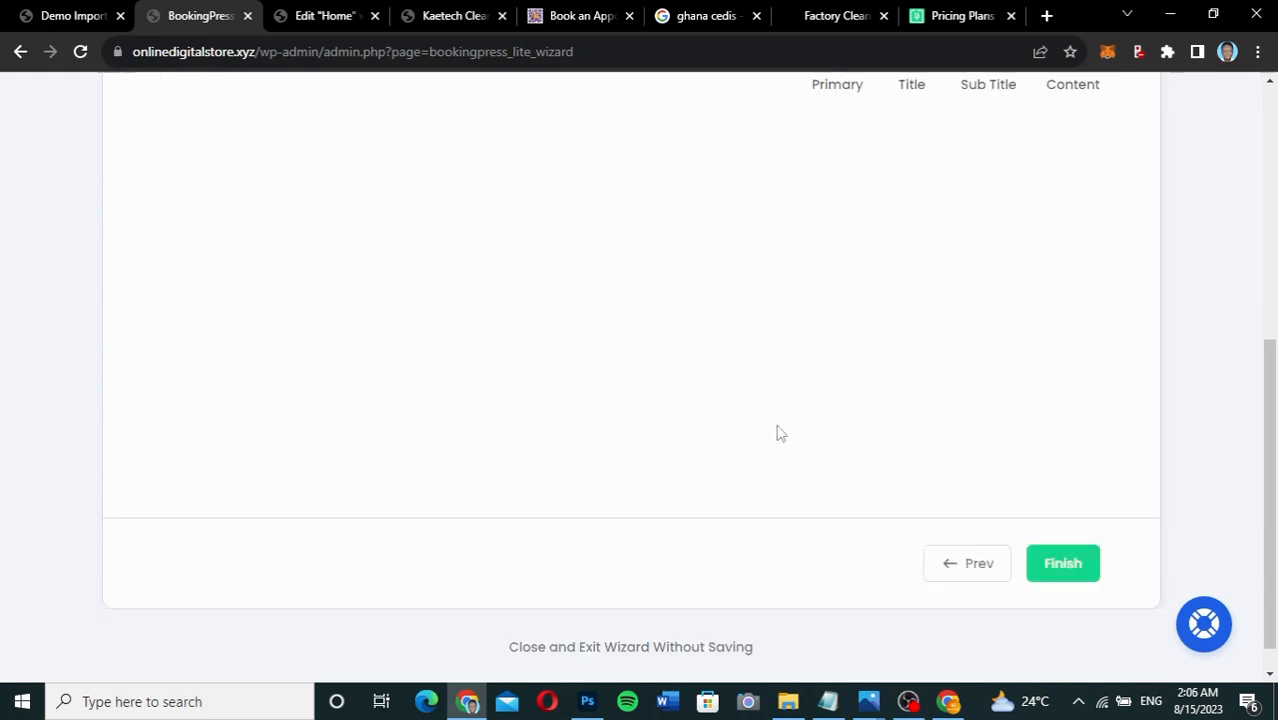
pyautogui.scroll(3, 779, 415)
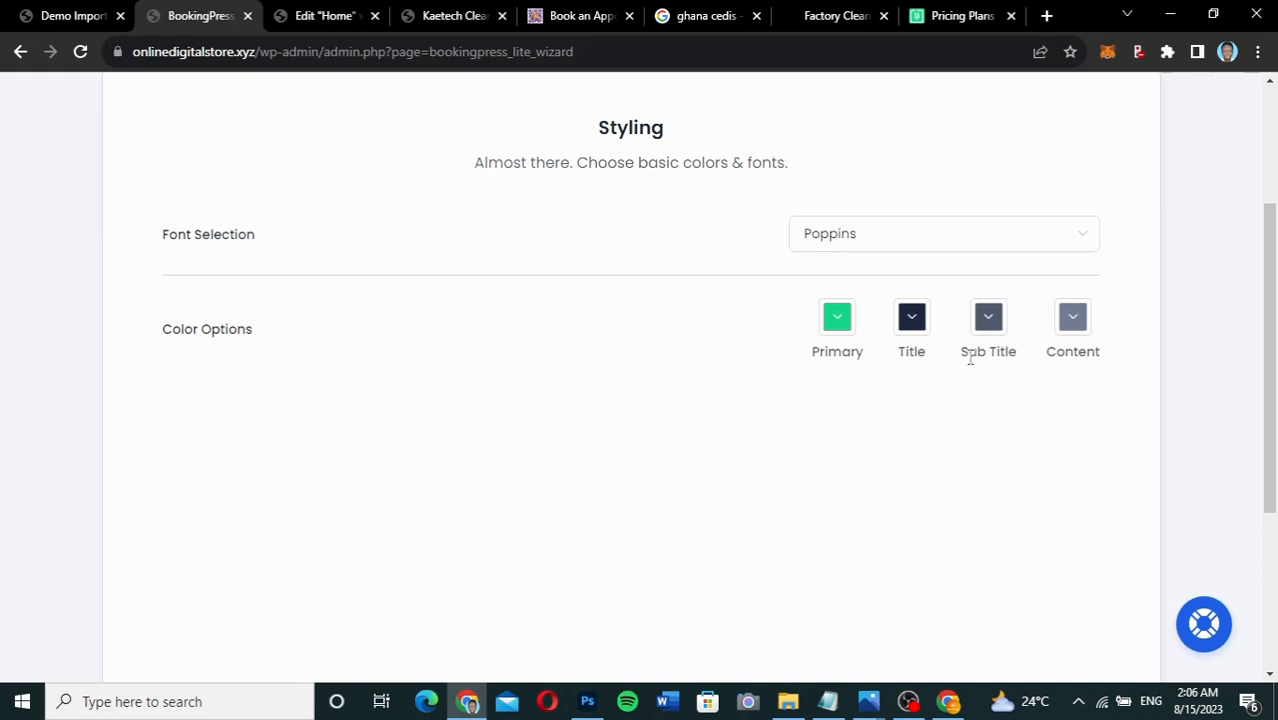
pyautogui.scroll(-2, 931, 551)
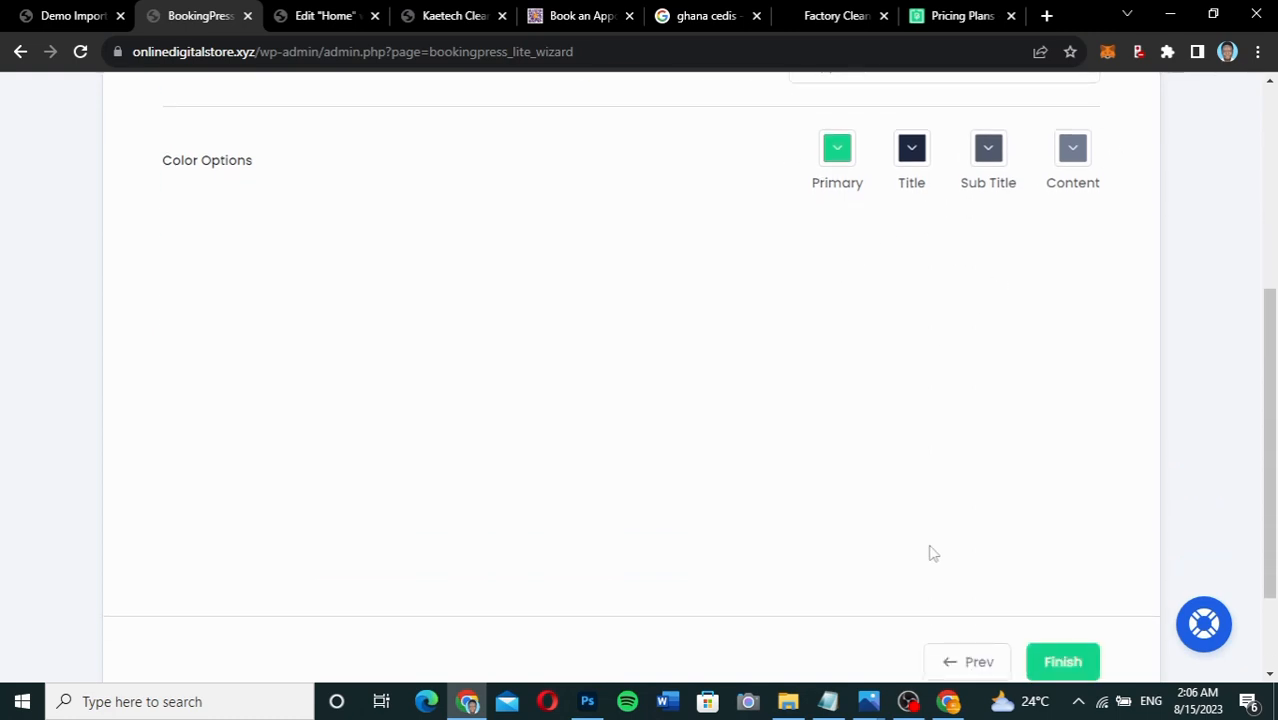
pyautogui.scroll(-1, 931, 551)
pyautogui.click(1074, 573)
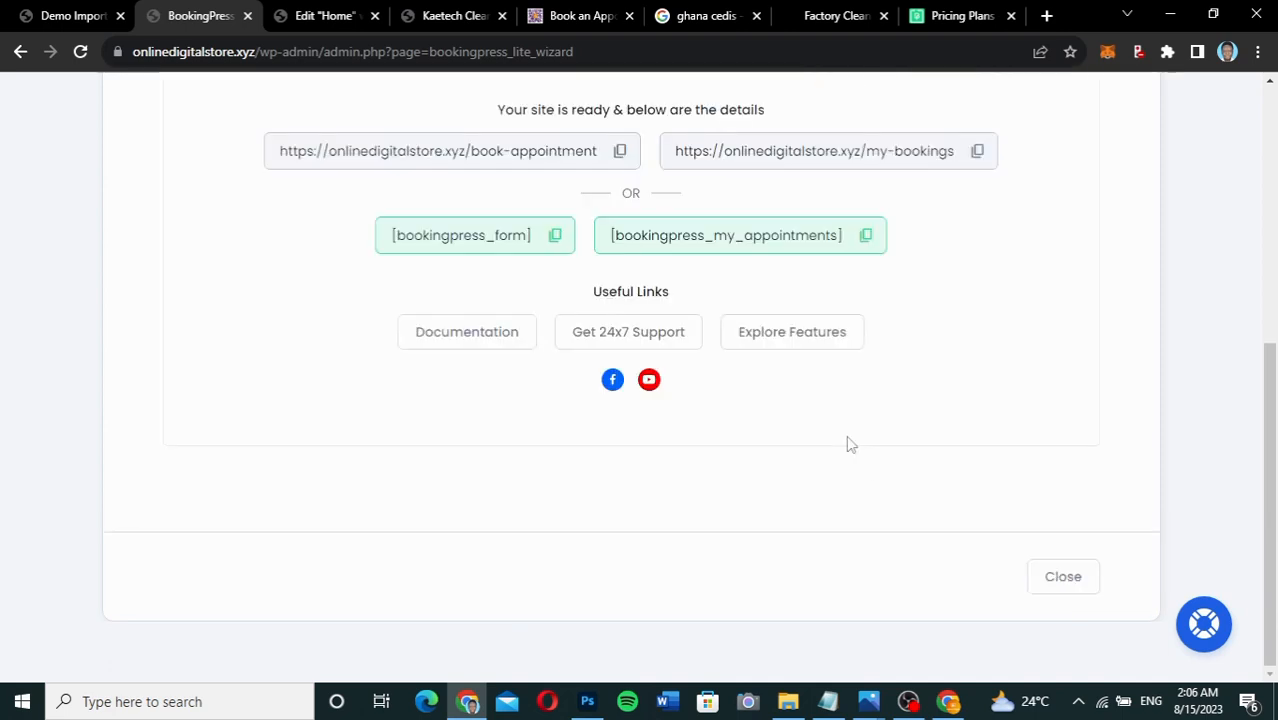
# Copy the book-appointment URL and close the Pricing Plans, Factory Cleaning and ghana cedis tabs.
pyautogui.scroll(1, 847, 444)
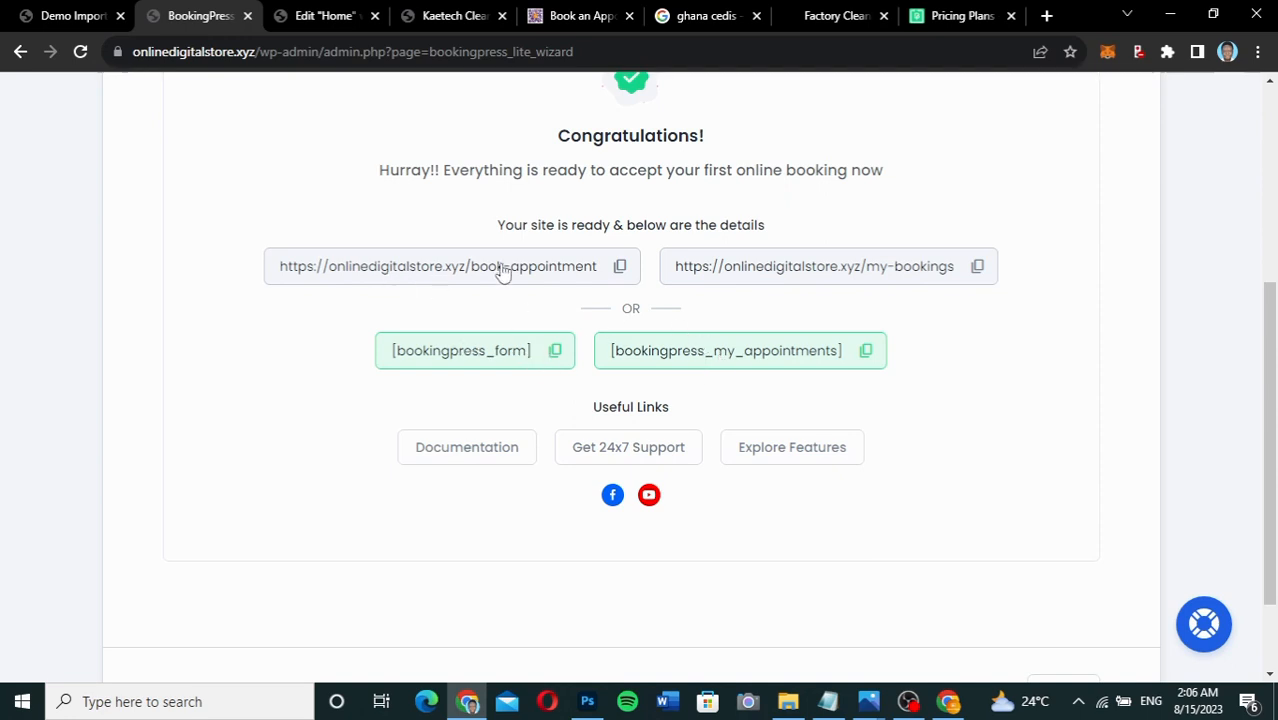
pyautogui.click(620, 268)
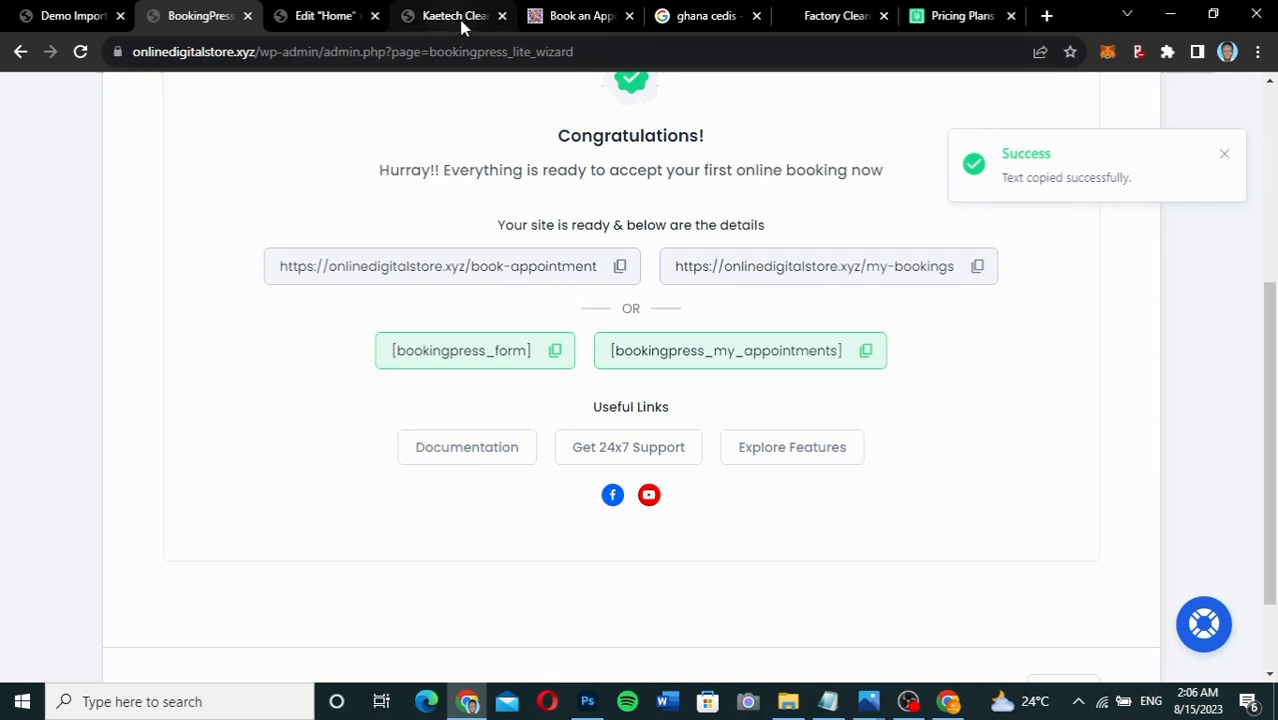
pyautogui.click(1011, 16)
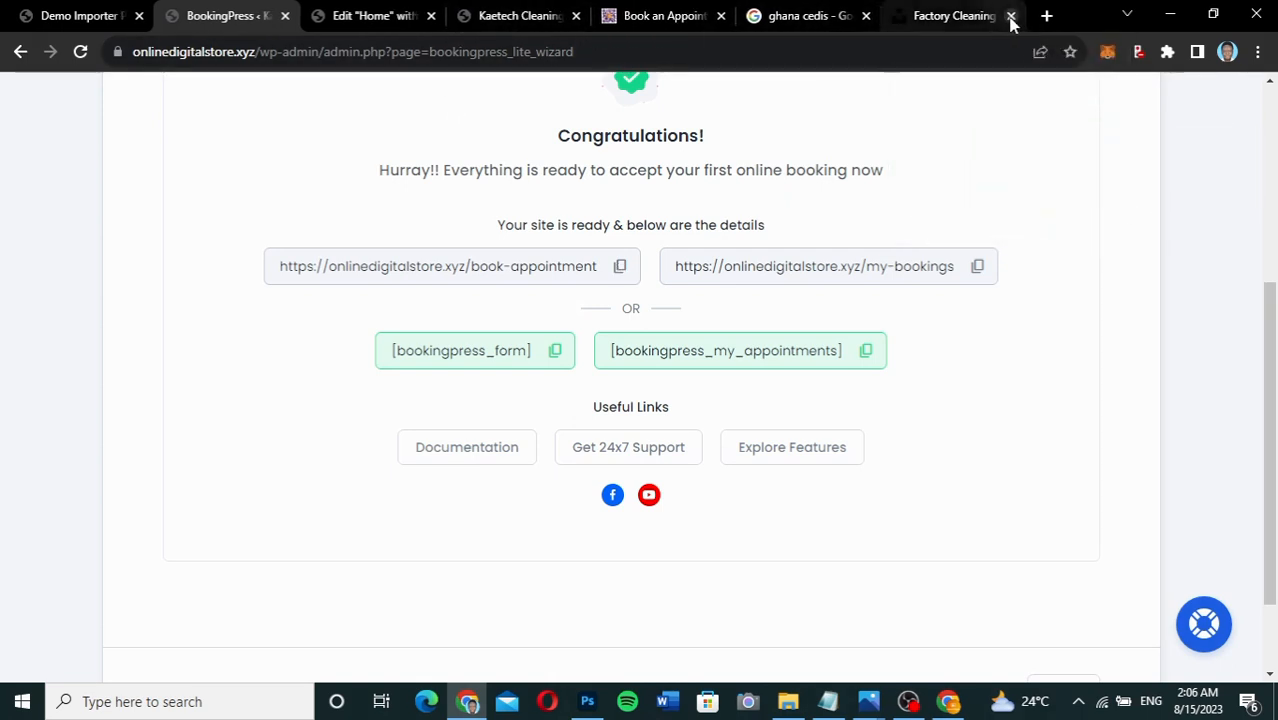
pyautogui.click(1011, 16)
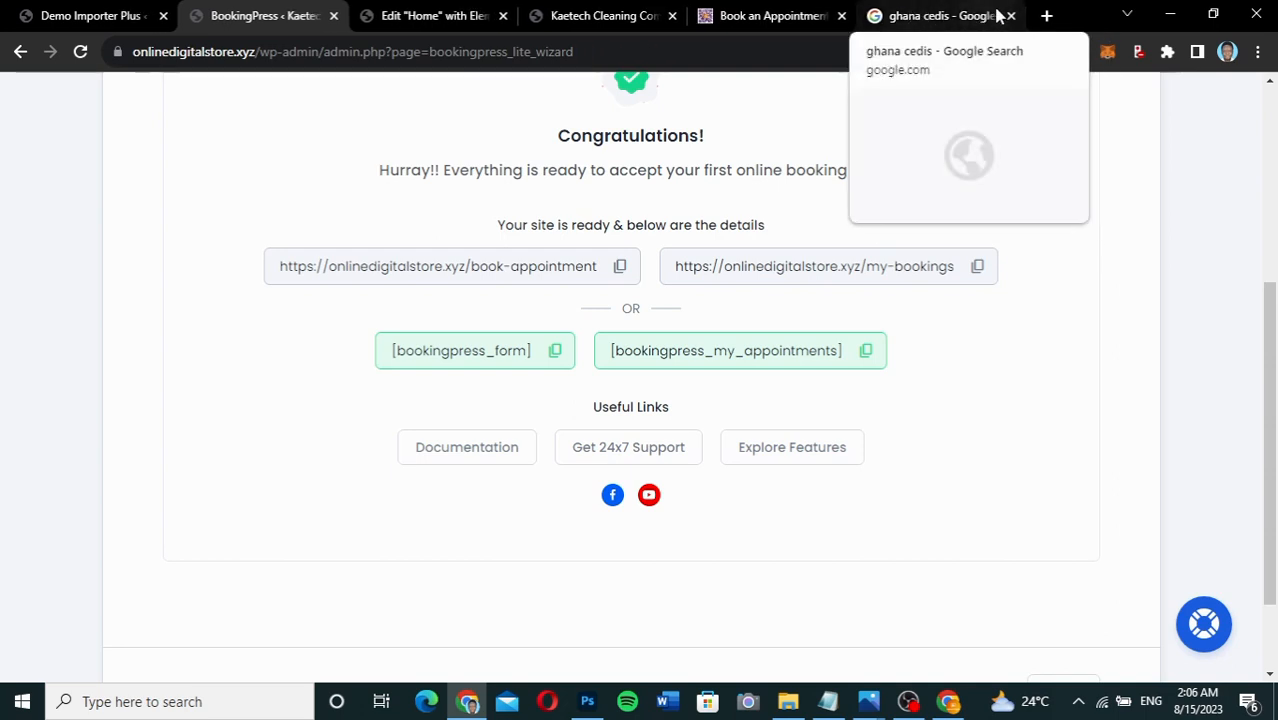
pyautogui.click(1011, 16)
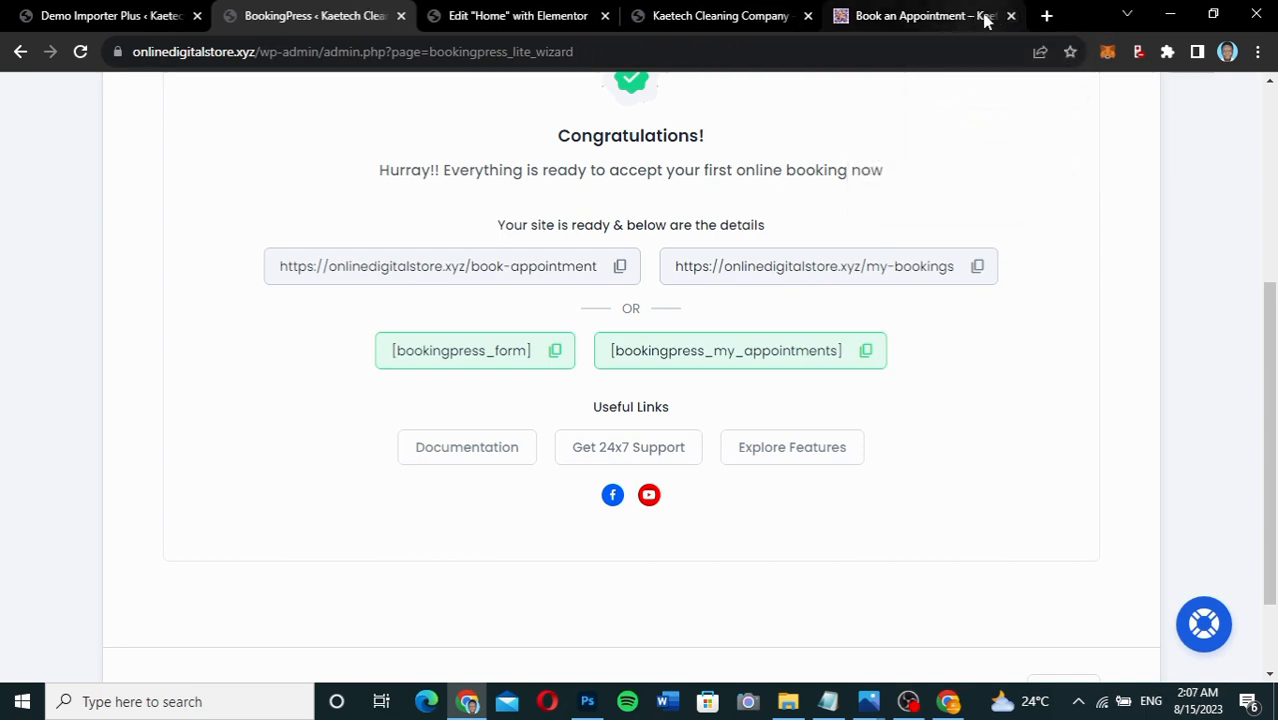
# Load the copied book-appointment address in a fresh browser tab.
pyautogui.click(1011, 16)
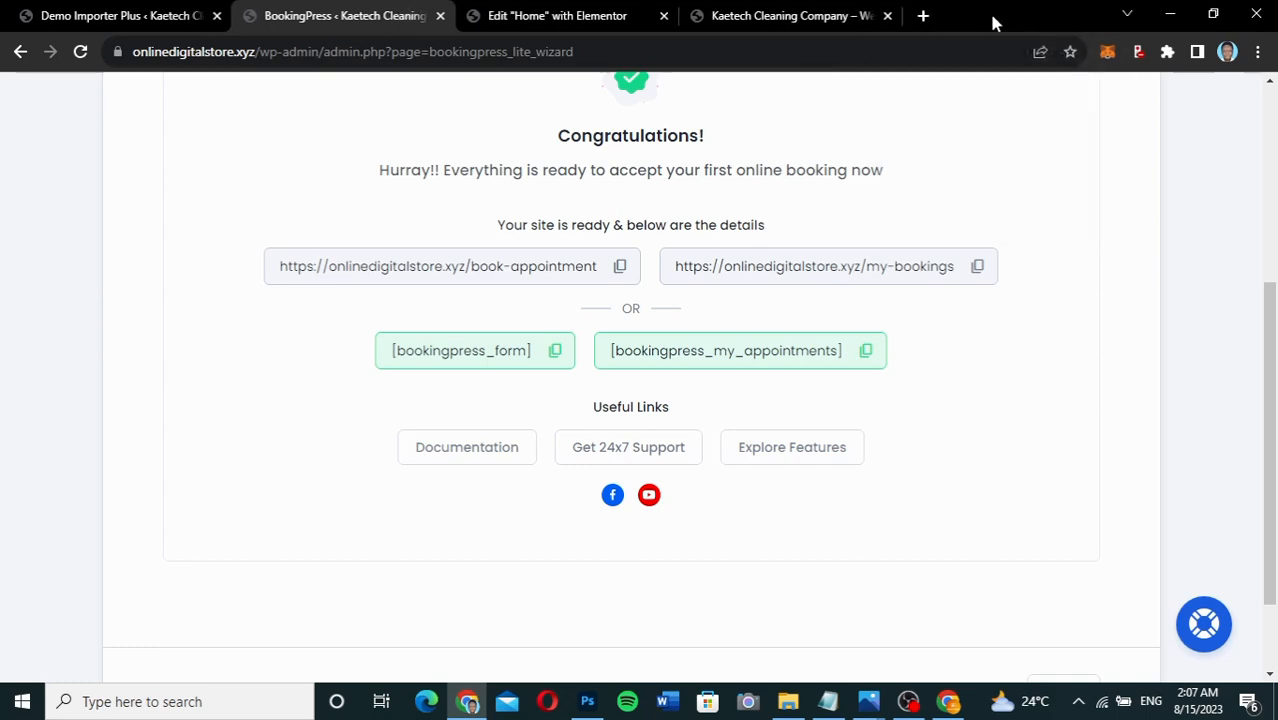
pyautogui.click(920, 15)
pyautogui.hotkey('ctrl', 'v')
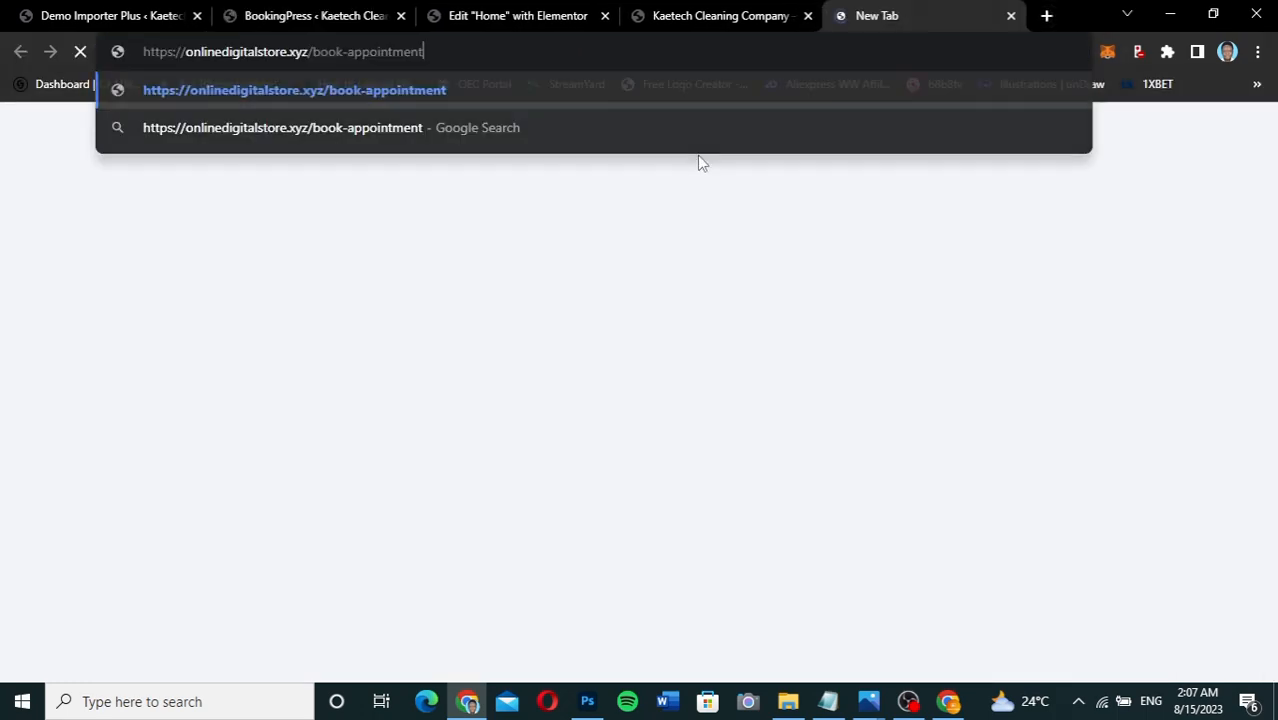
pyautogui.press('Return')
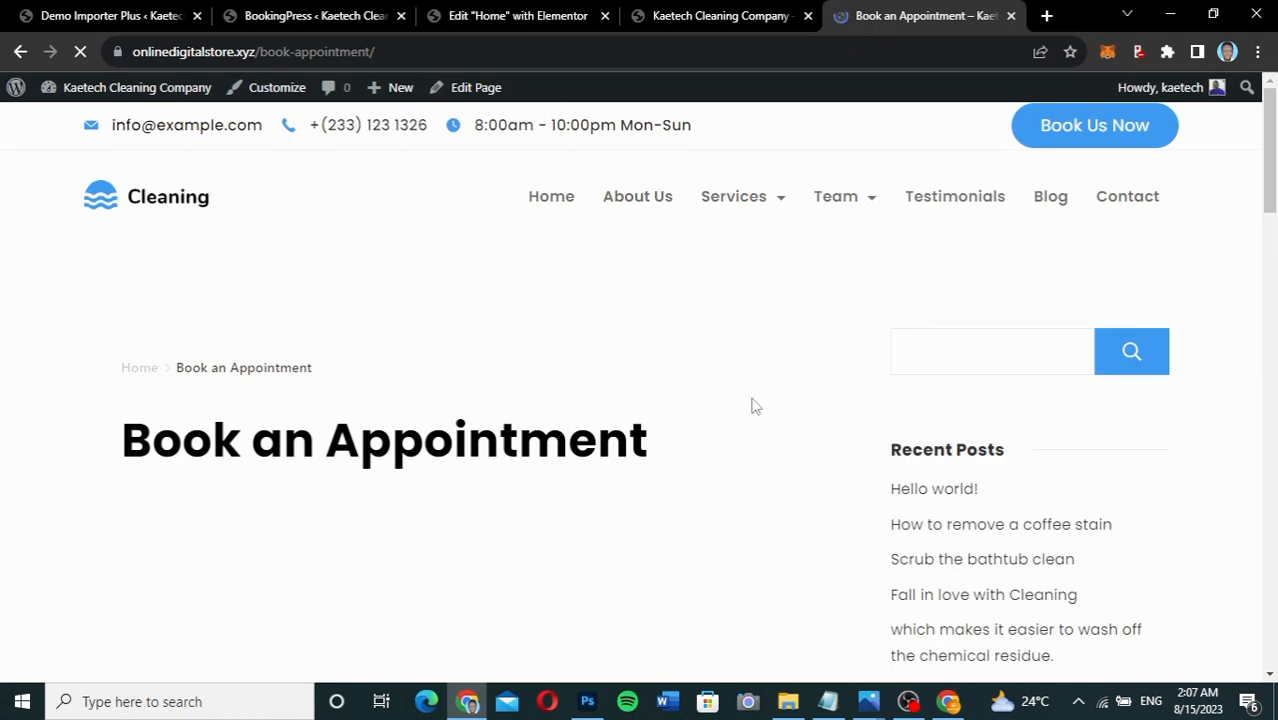
# Scroll the booking form to check Home, Office and Factory Cleaning at ₵500, ₵800 and ₵1,500.
pyautogui.scroll(-3, 755, 405)
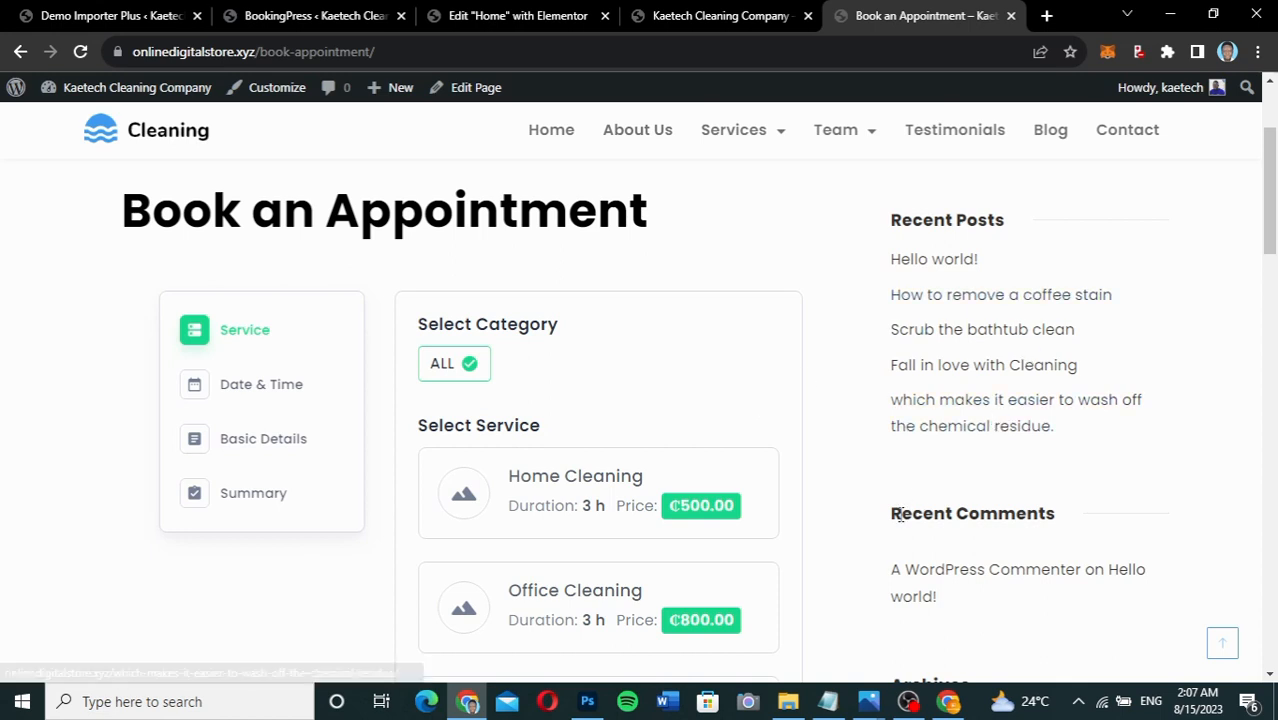
pyautogui.scroll(-3, 898, 518)
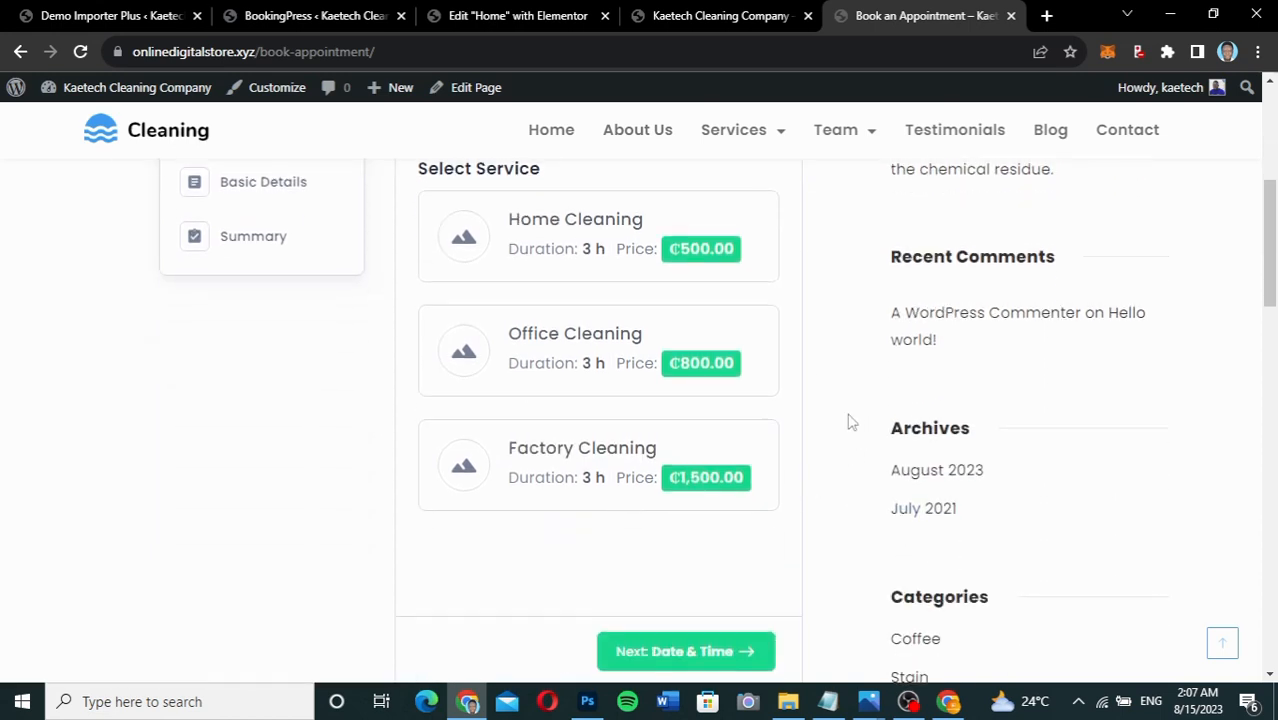
pyautogui.scroll(3, 848, 422)
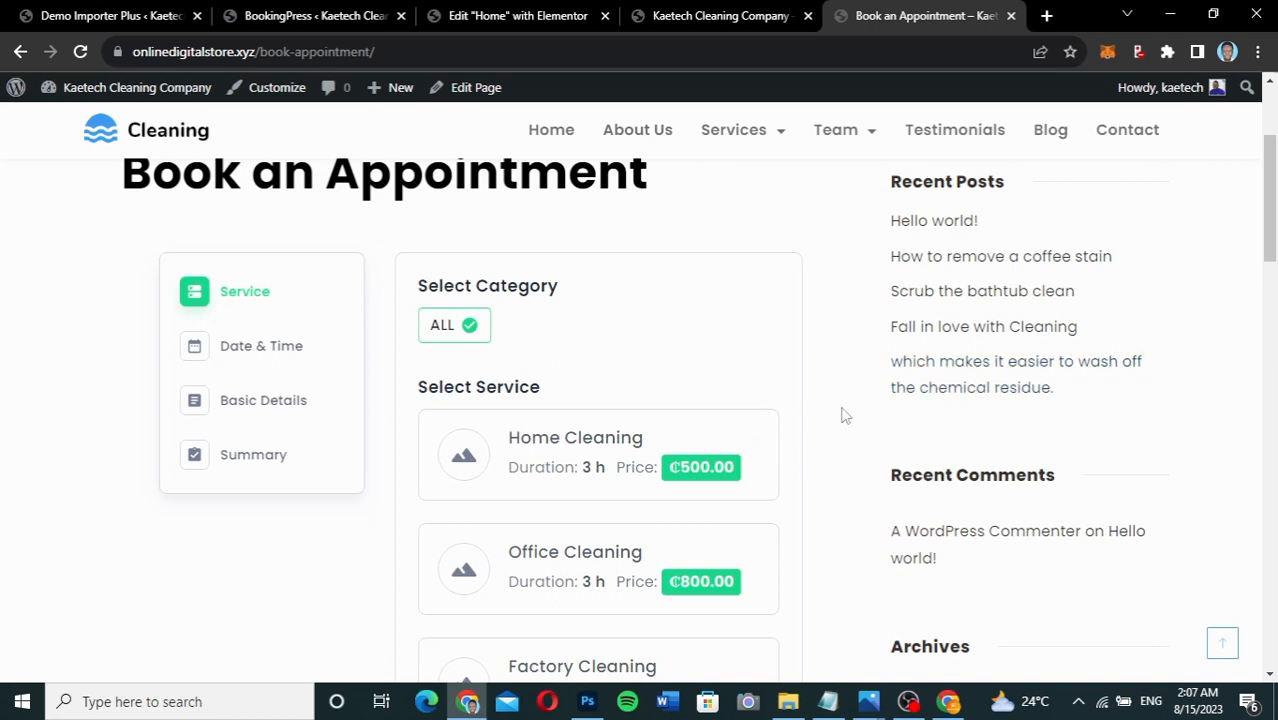
pyautogui.scroll(3, 843, 415)
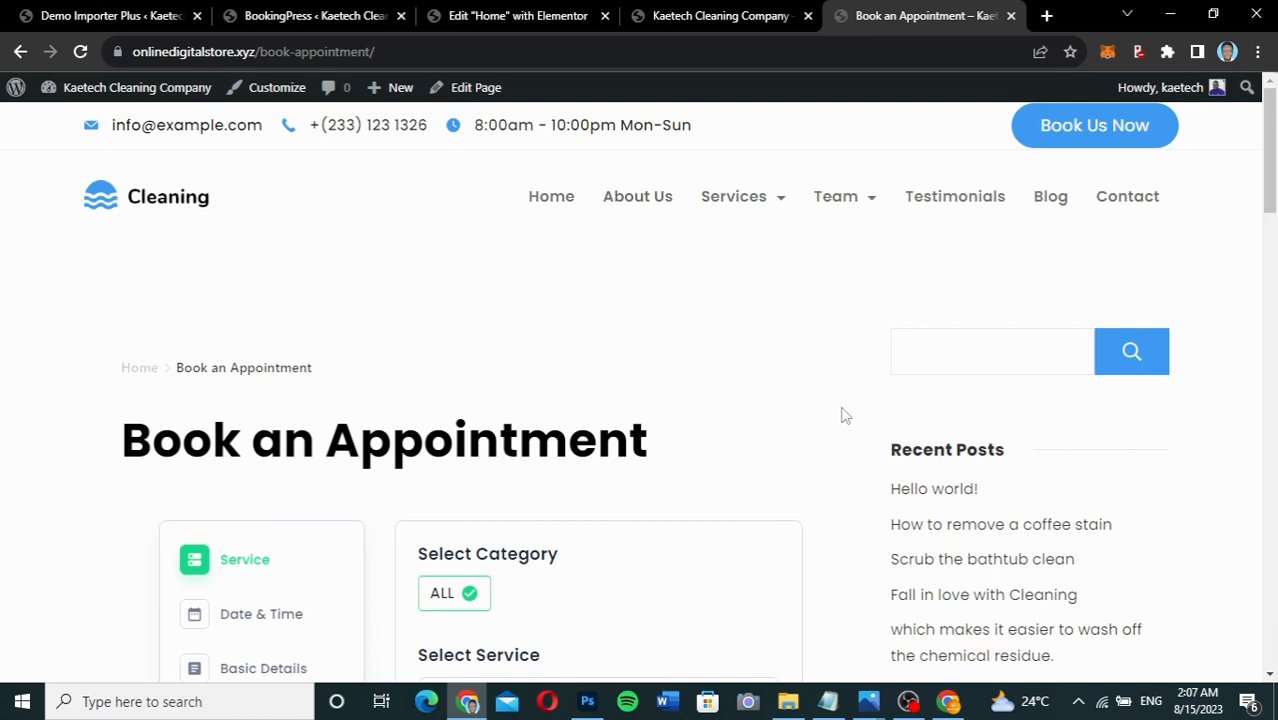
pyautogui.scroll(-3, 843, 415)
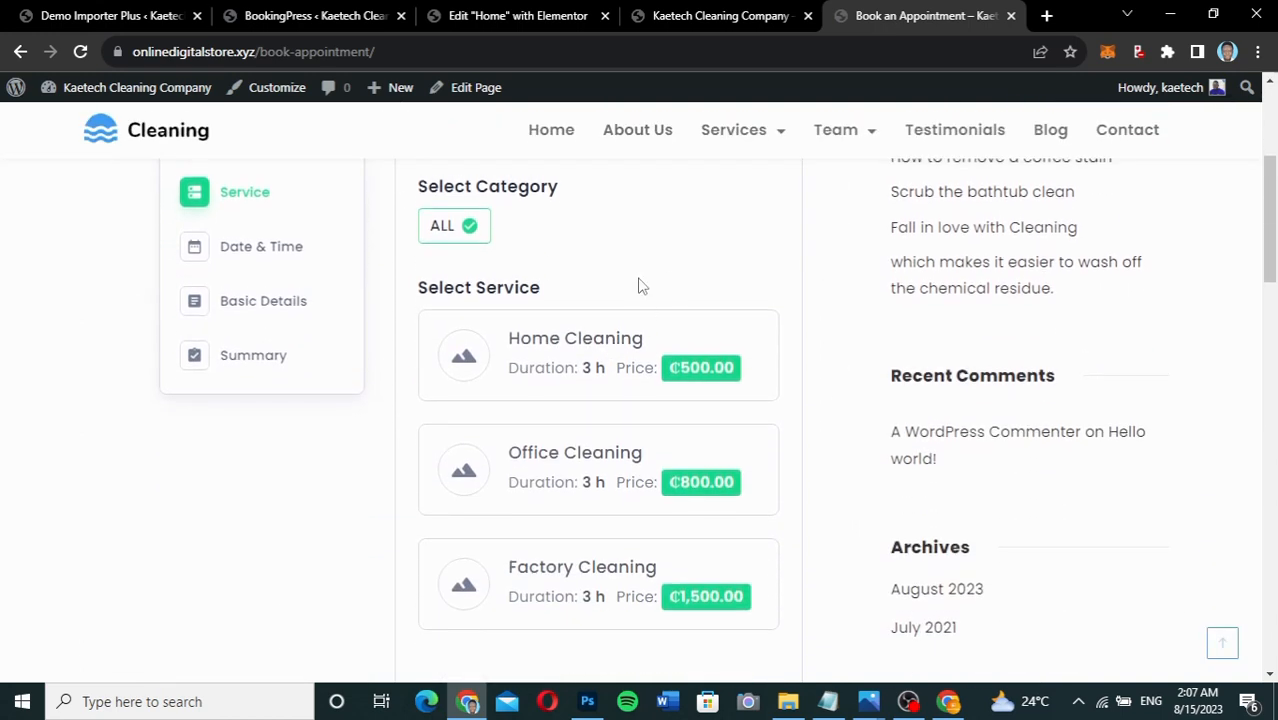
pyautogui.scroll(1, 812, 399)
pyautogui.scroll(2, 812, 399)
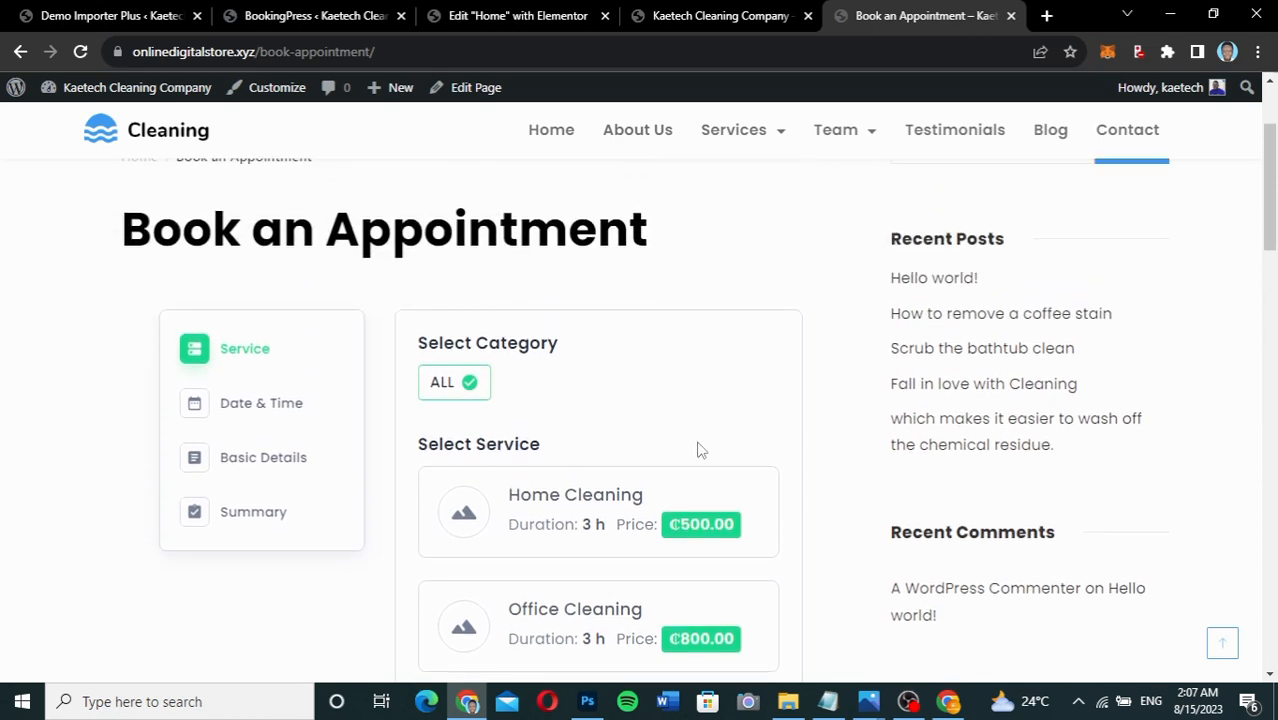
pyautogui.scroll(-2, 800, 479)
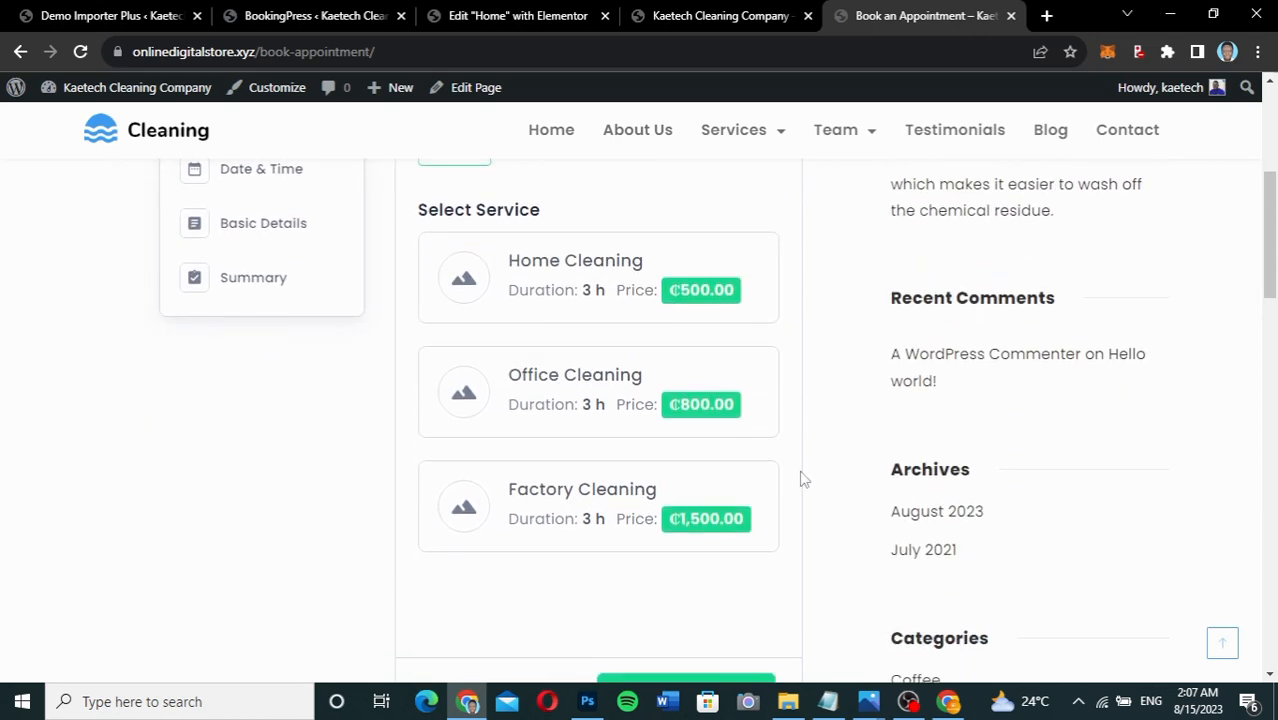
pyautogui.scroll(-2, 800, 479)
pyautogui.scroll(2, 803, 480)
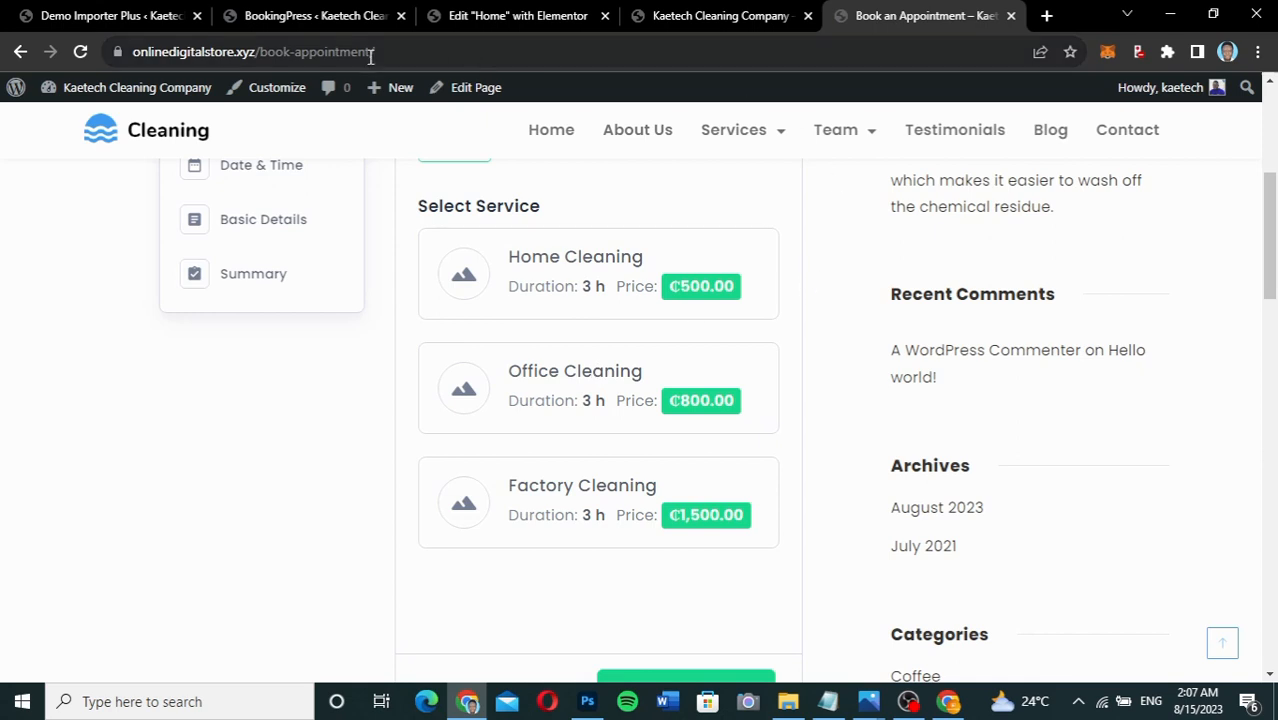
# Return to the BookingPress tab, look over the completed setup page, and go to Services.
pyautogui.click(293, 20)
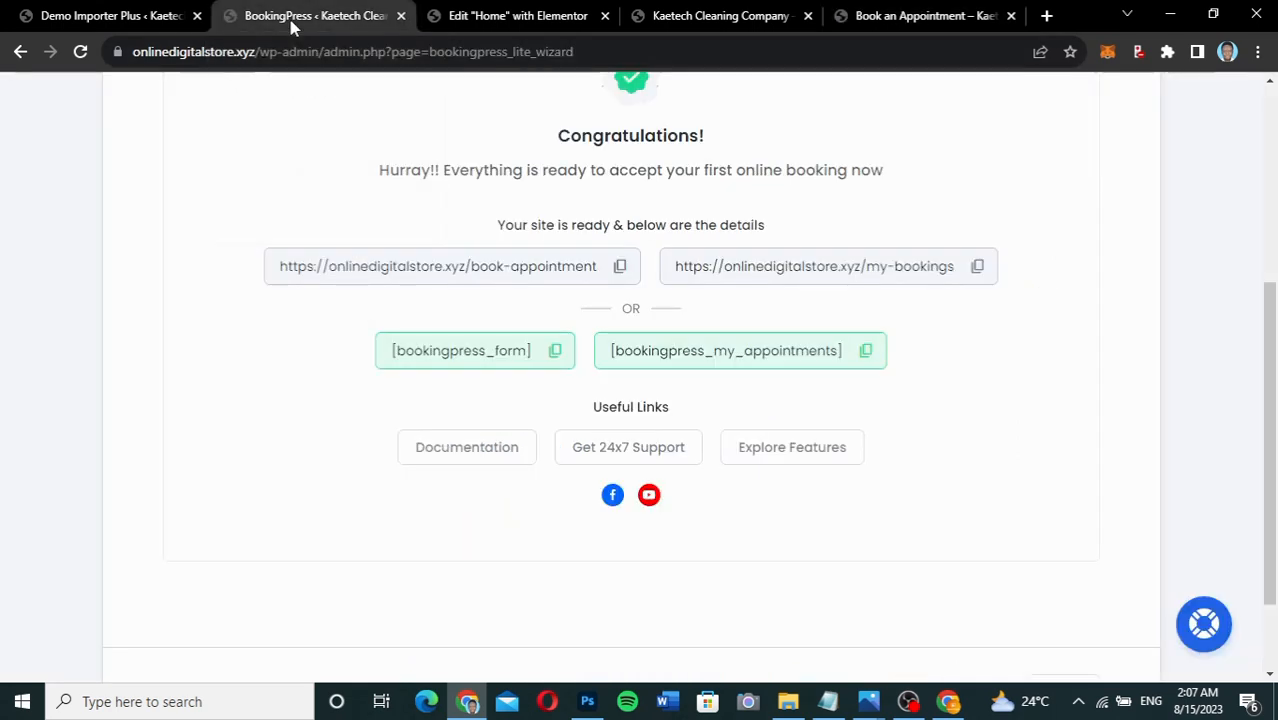
pyautogui.scroll(4, 966, 457)
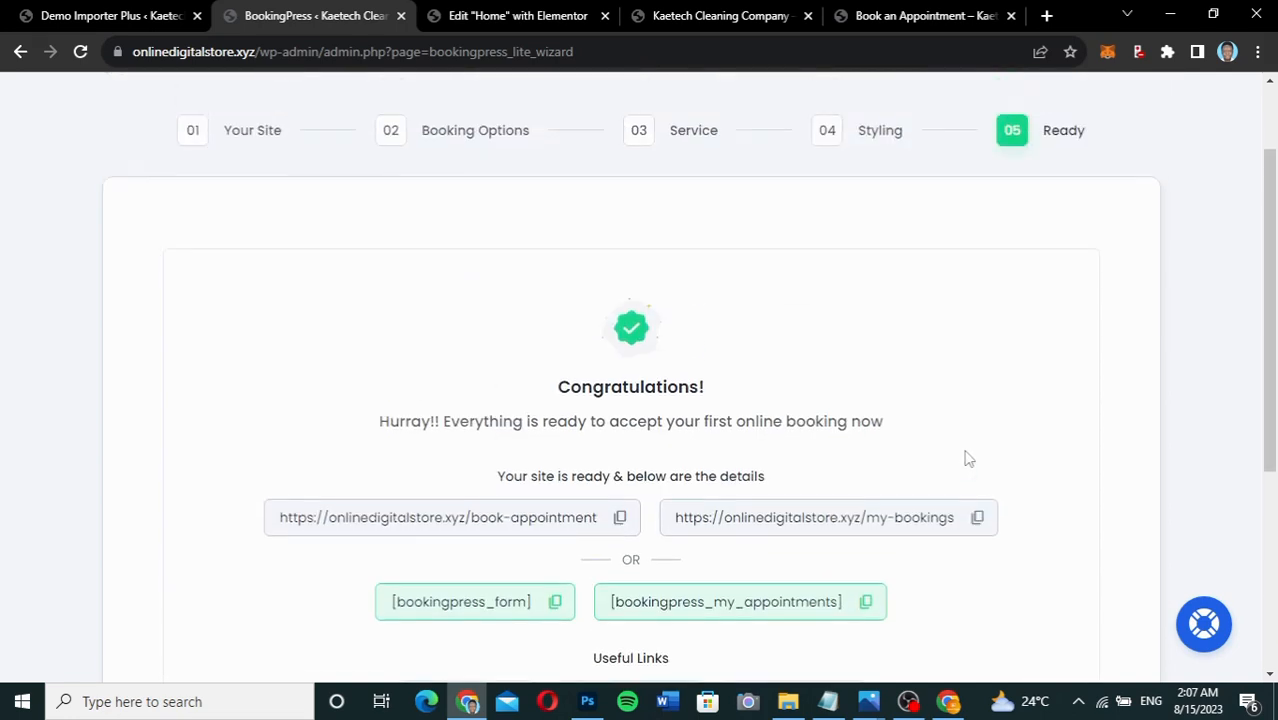
pyautogui.scroll(-4, 997, 358)
pyautogui.scroll(-1, 997, 358)
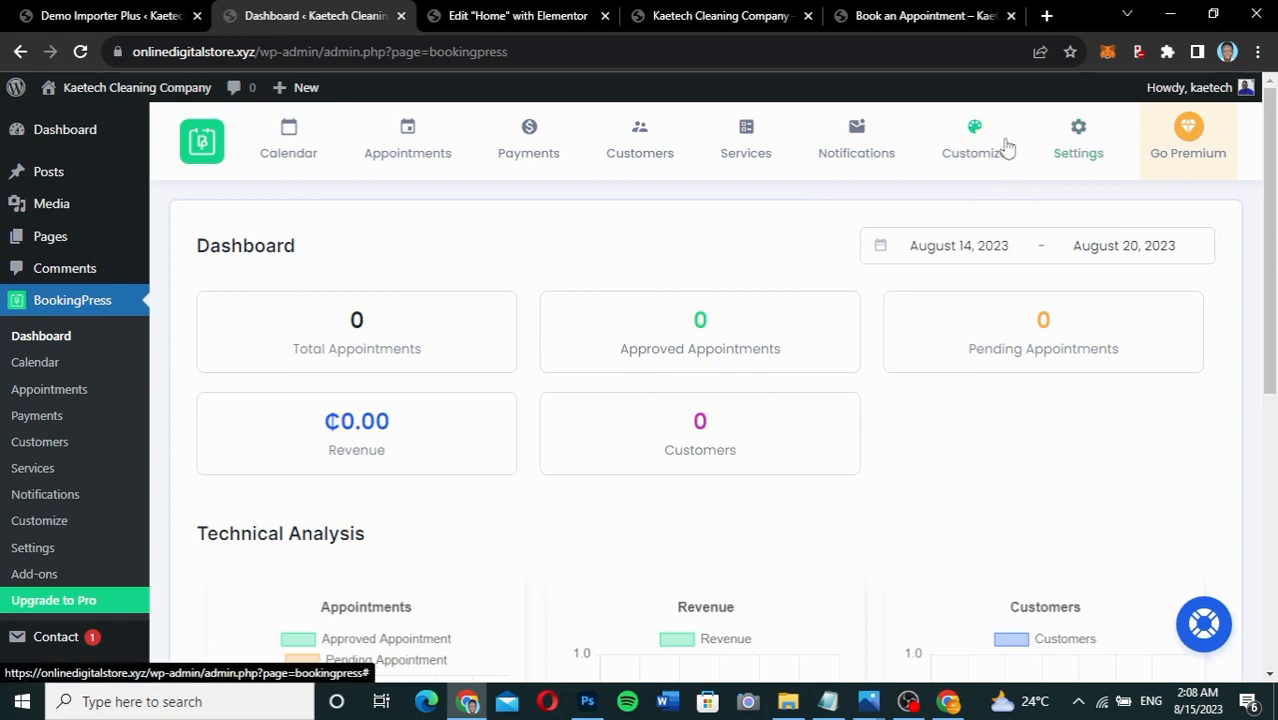
pyautogui.moveTo(988, 145)
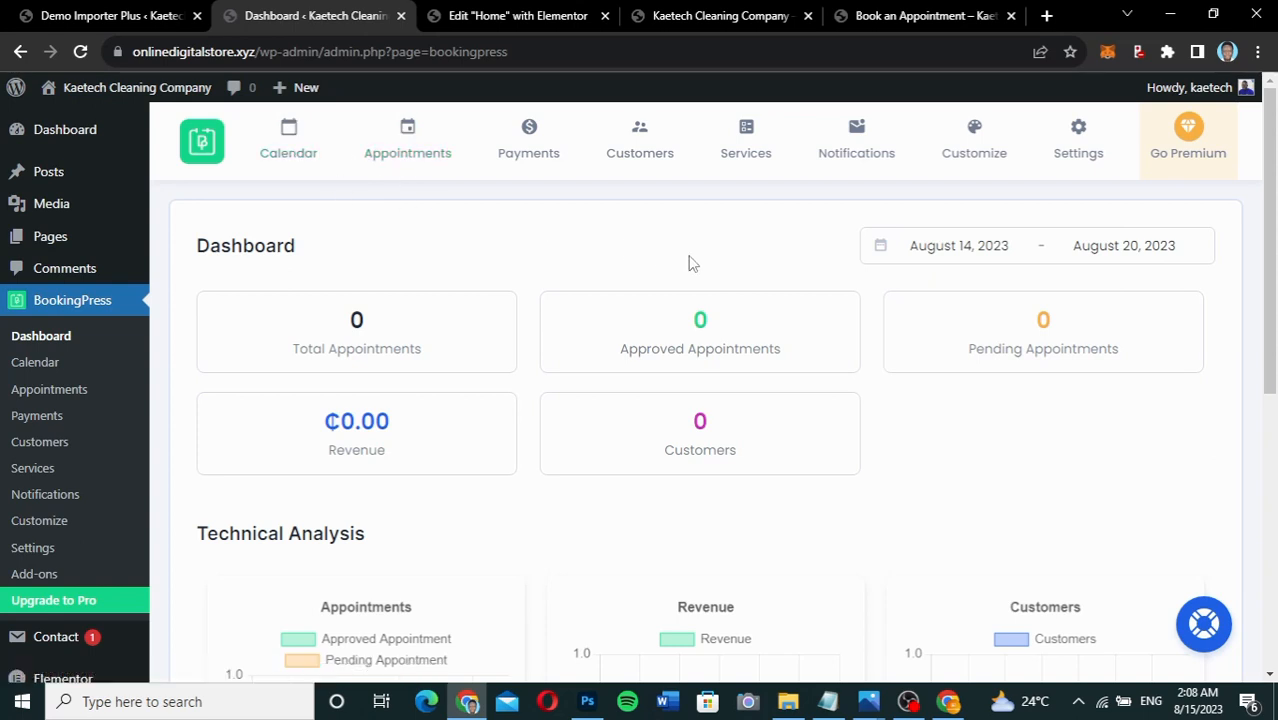
pyautogui.scroll(-2, 690, 262)
pyautogui.scroll(2, 690, 262)
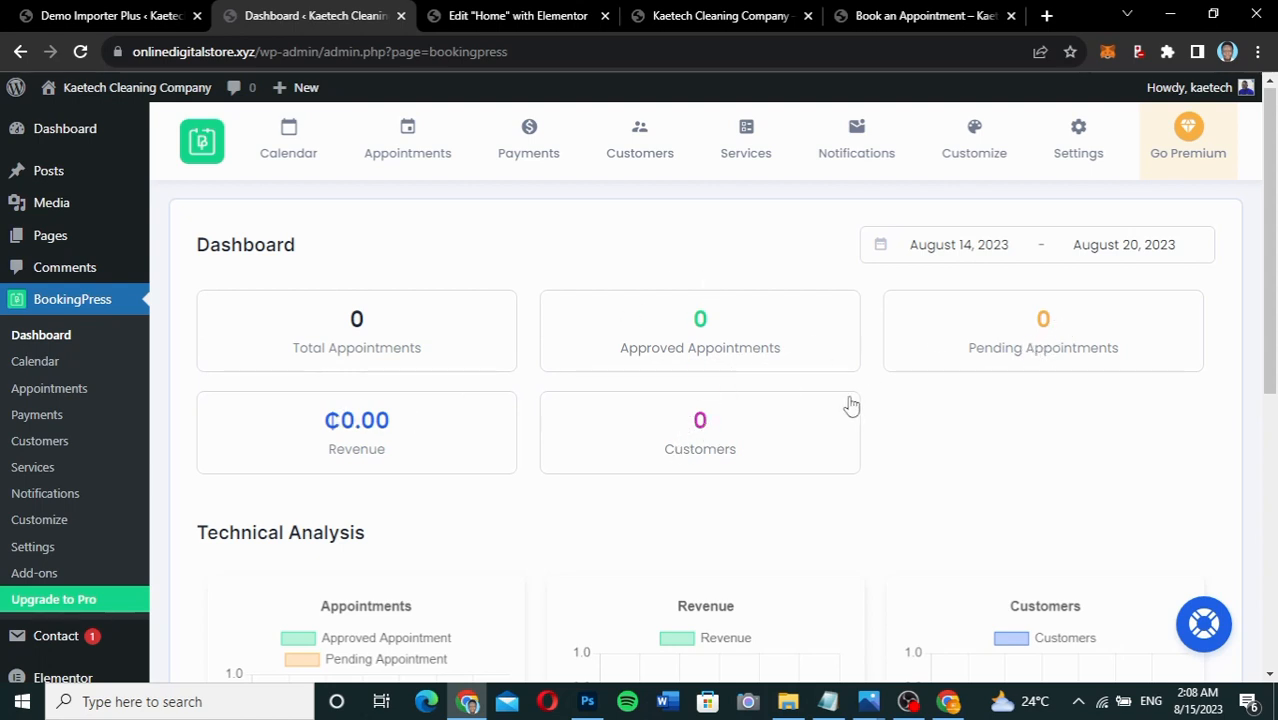
pyautogui.scroll(-3, 850, 404)
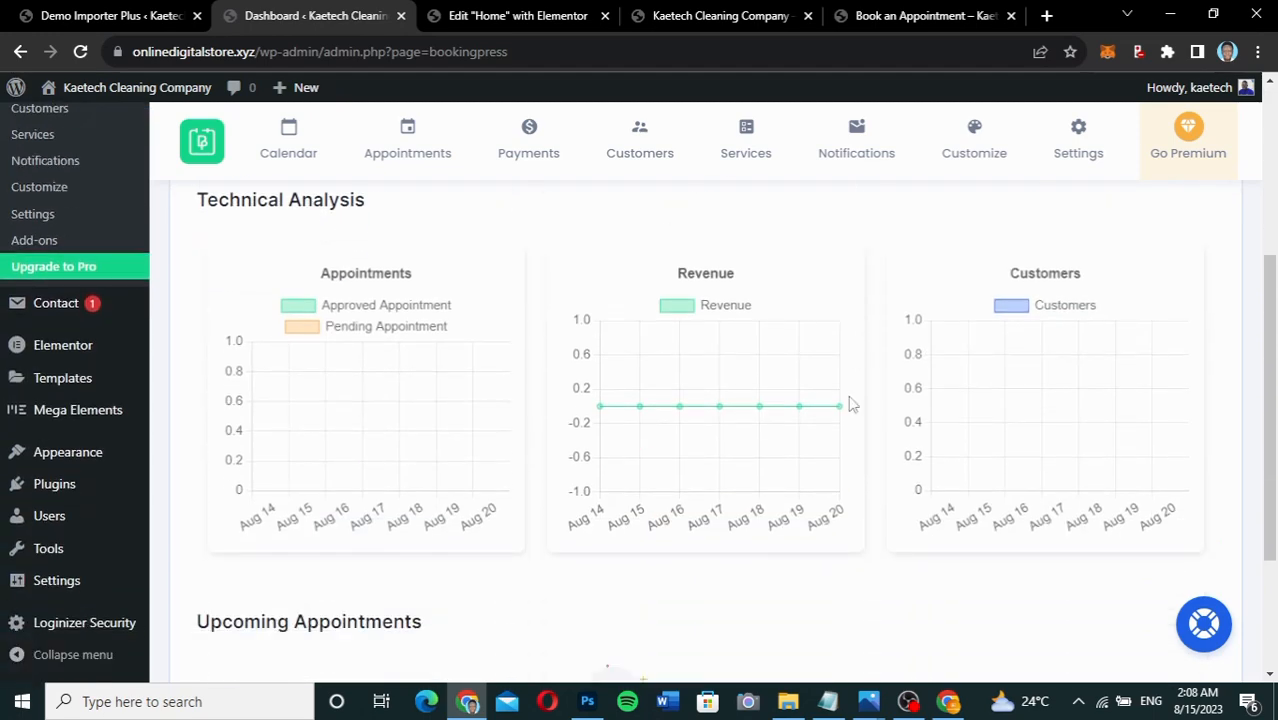
pyautogui.scroll(-2, 850, 404)
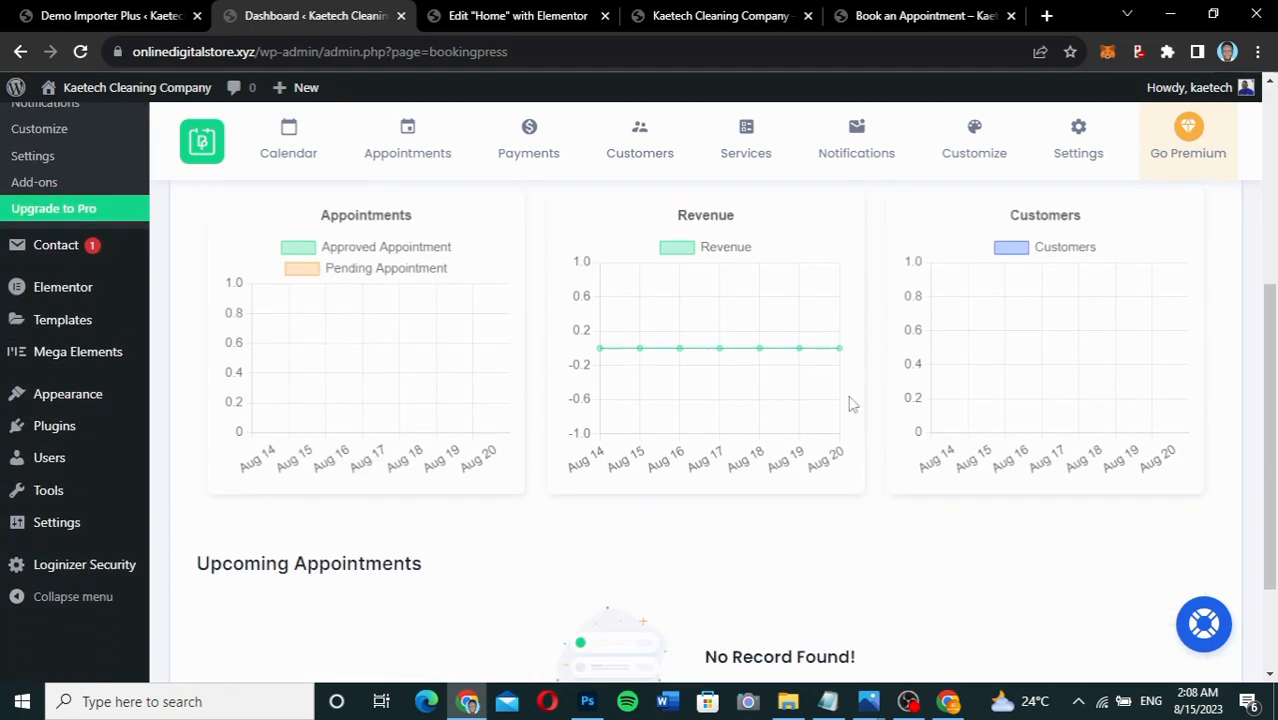
pyautogui.scroll(2, 850, 404)
pyautogui.scroll(3, 850, 404)
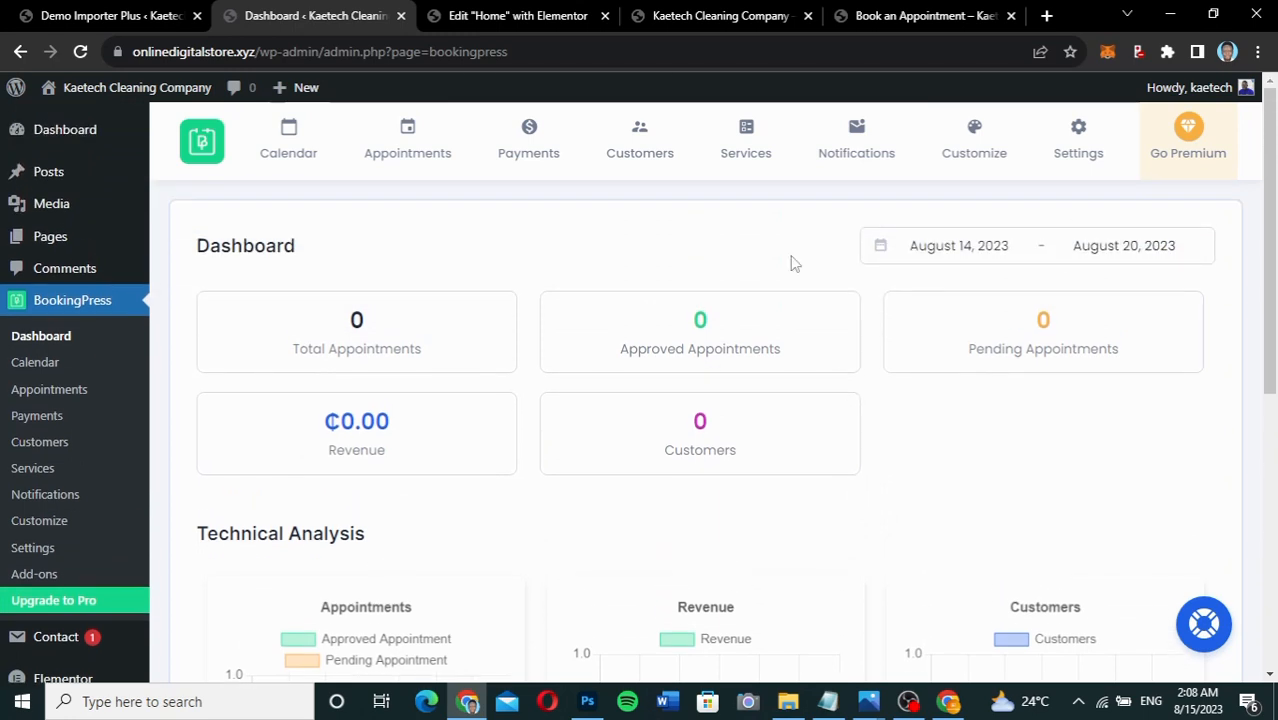
pyautogui.click(755, 146)
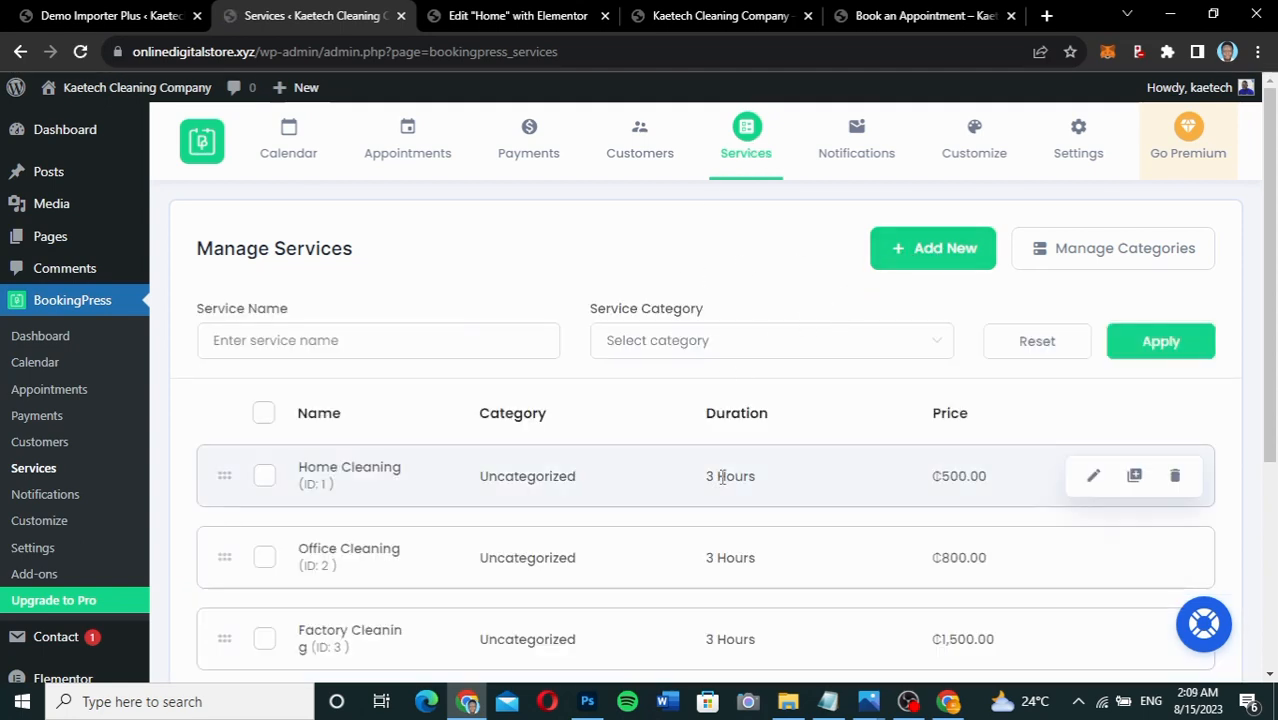
# Scroll Manage Services to check Home ₵500, Office ₵800 and Factory ₵1,500, each 3 hours.
pyautogui.scroll(-3, 723, 480)
pyautogui.scroll(2, 723, 484)
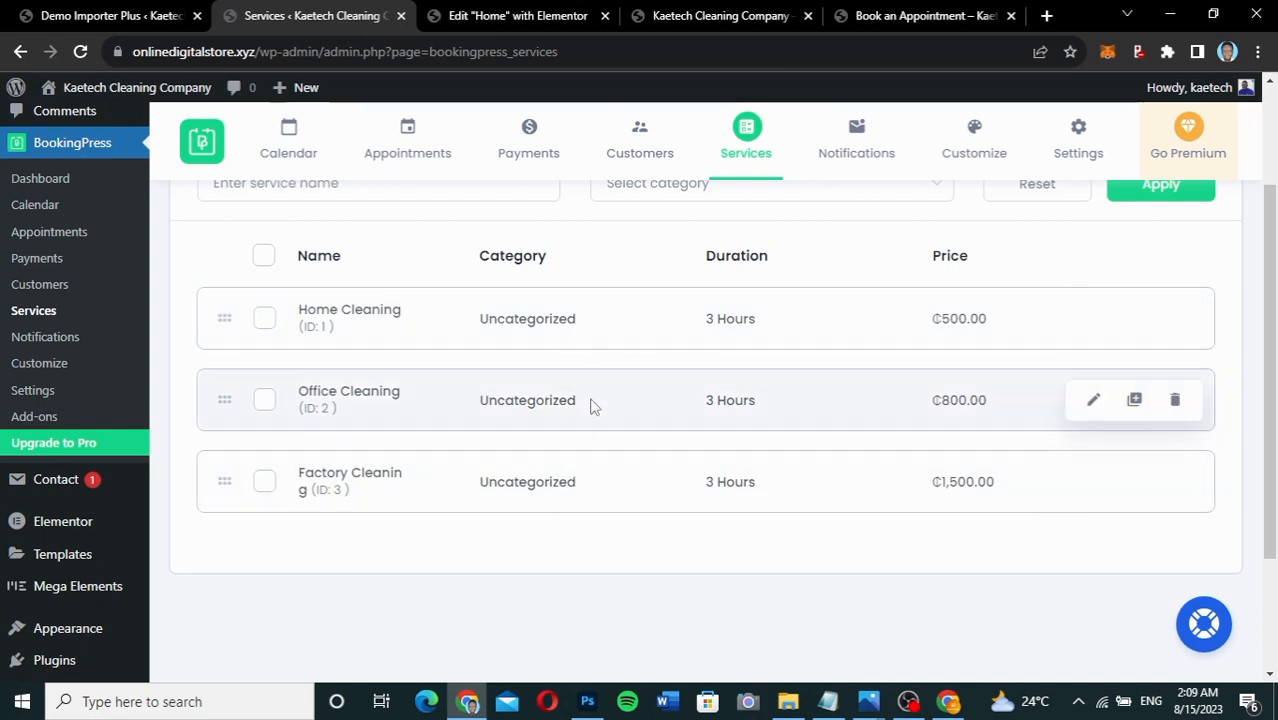
pyautogui.scroll(3, 624, 329)
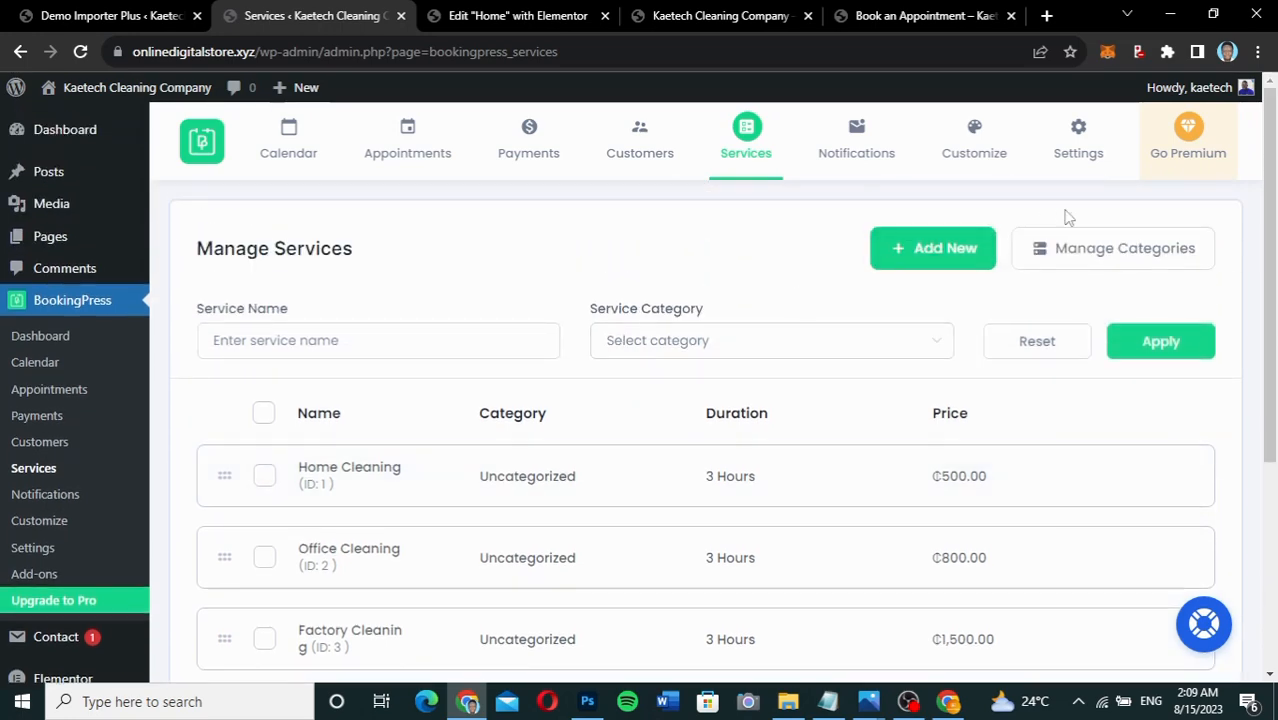
# Add the Home and Office service categories in Manage Categories.
pyautogui.click(1073, 251)
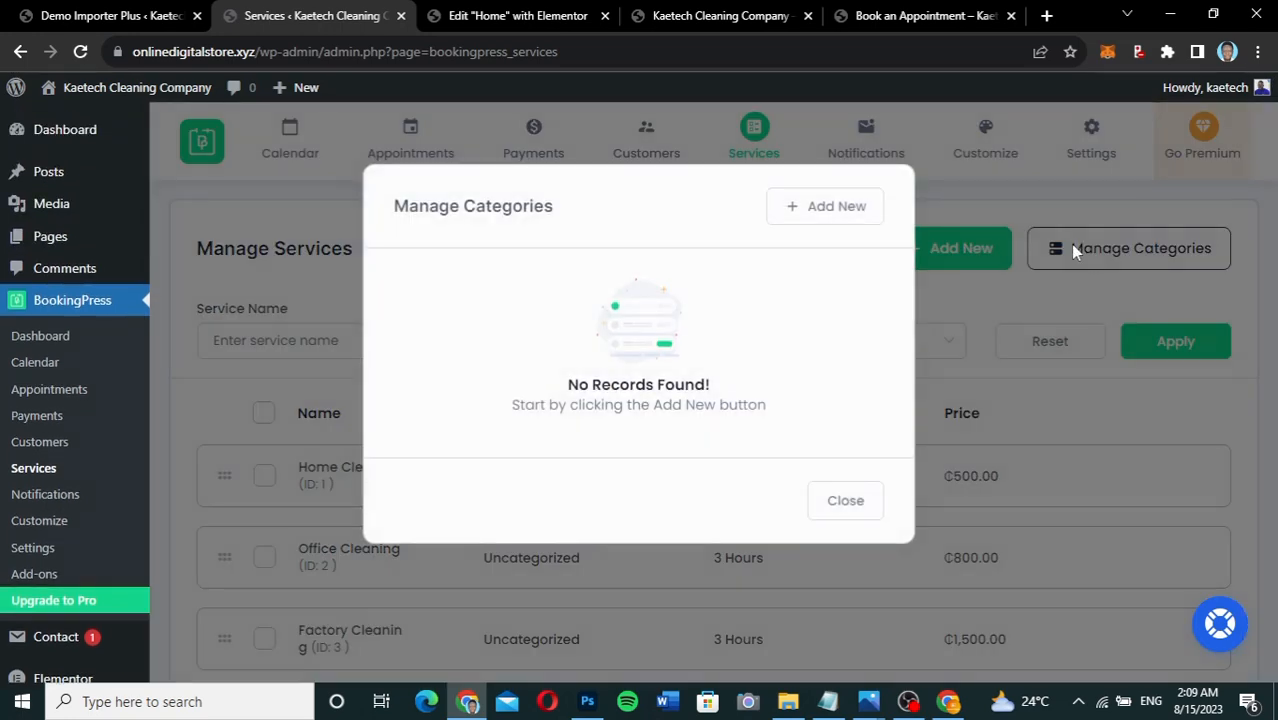
pyautogui.click(829, 207)
pyautogui.click(658, 366)
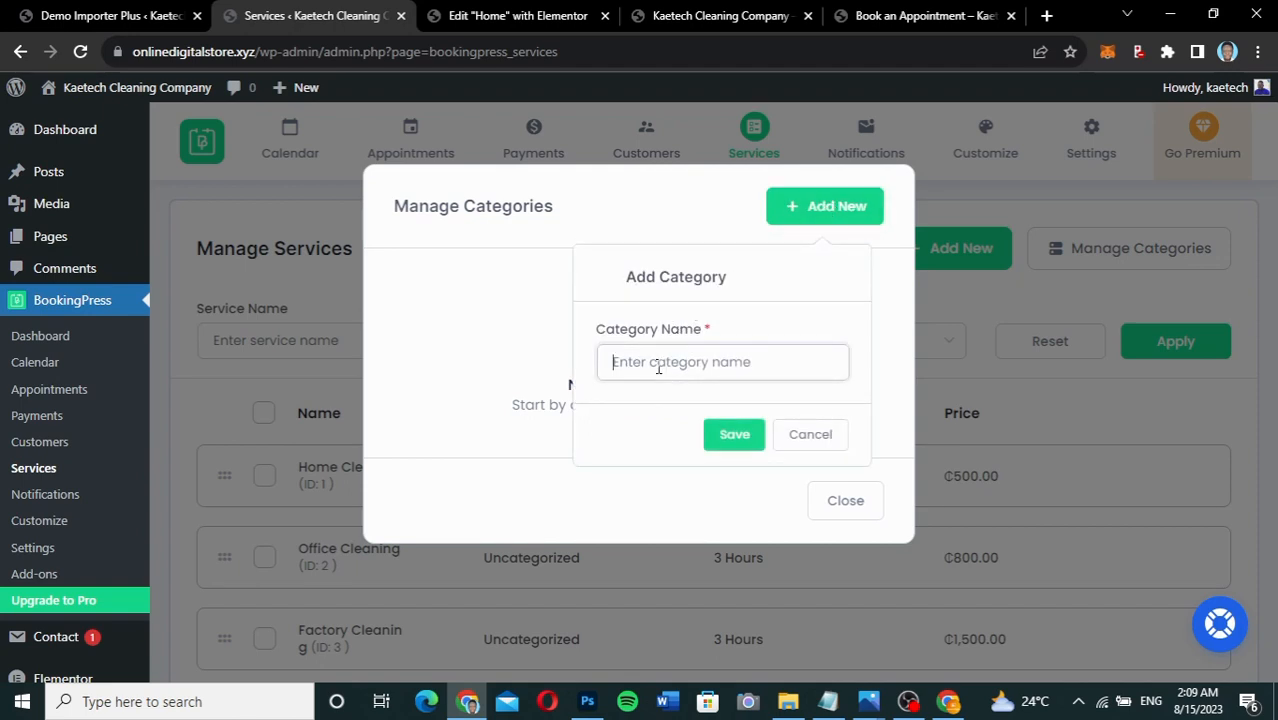
pyautogui.write('Home')
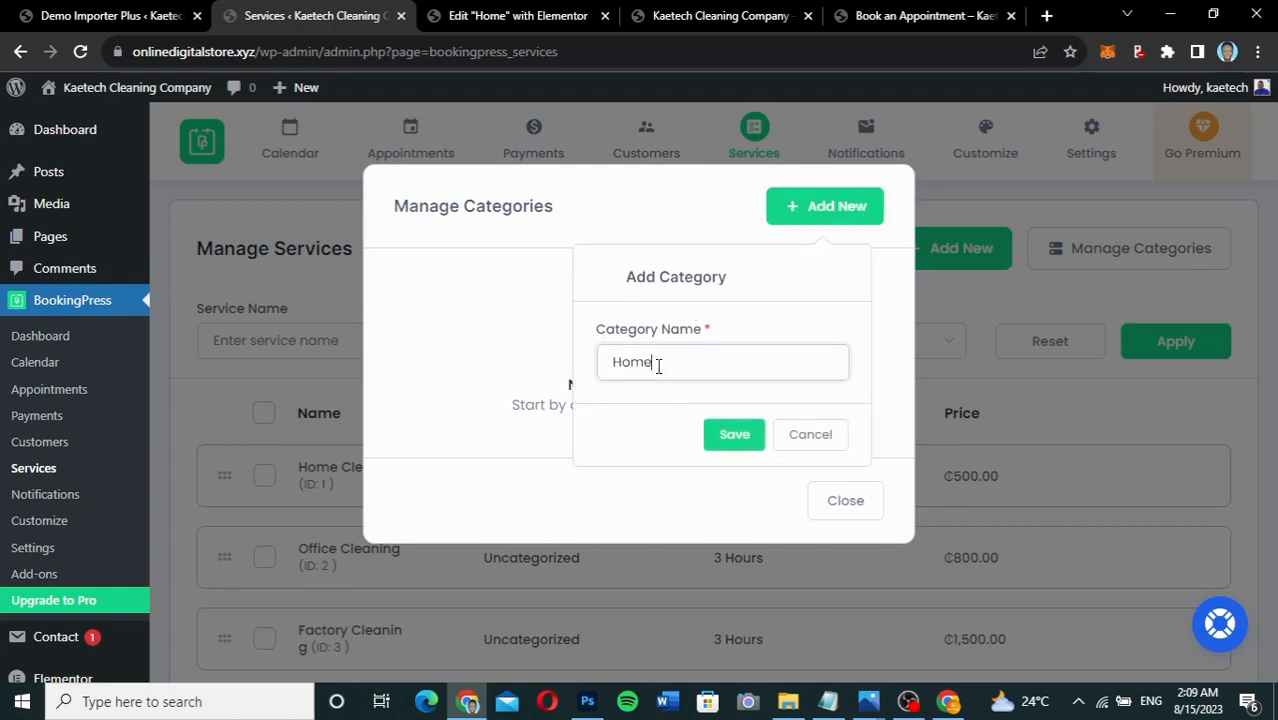
pyautogui.click(728, 446)
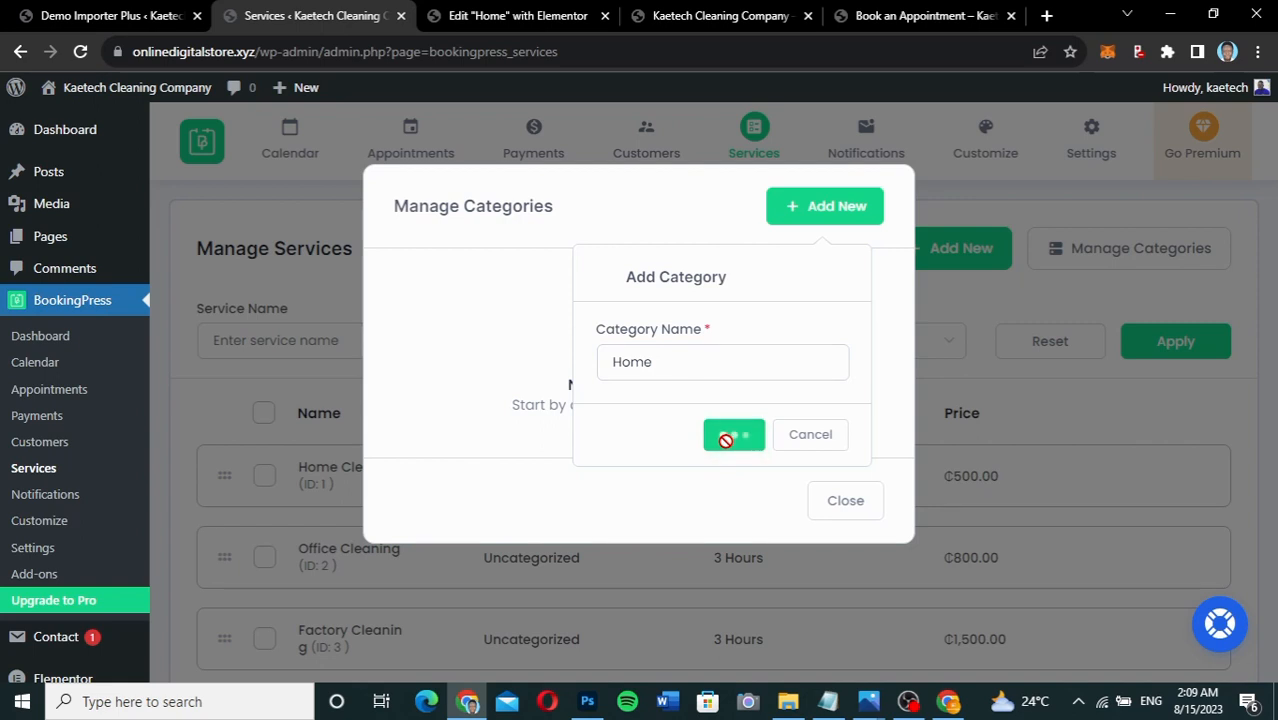
pyautogui.click(824, 210)
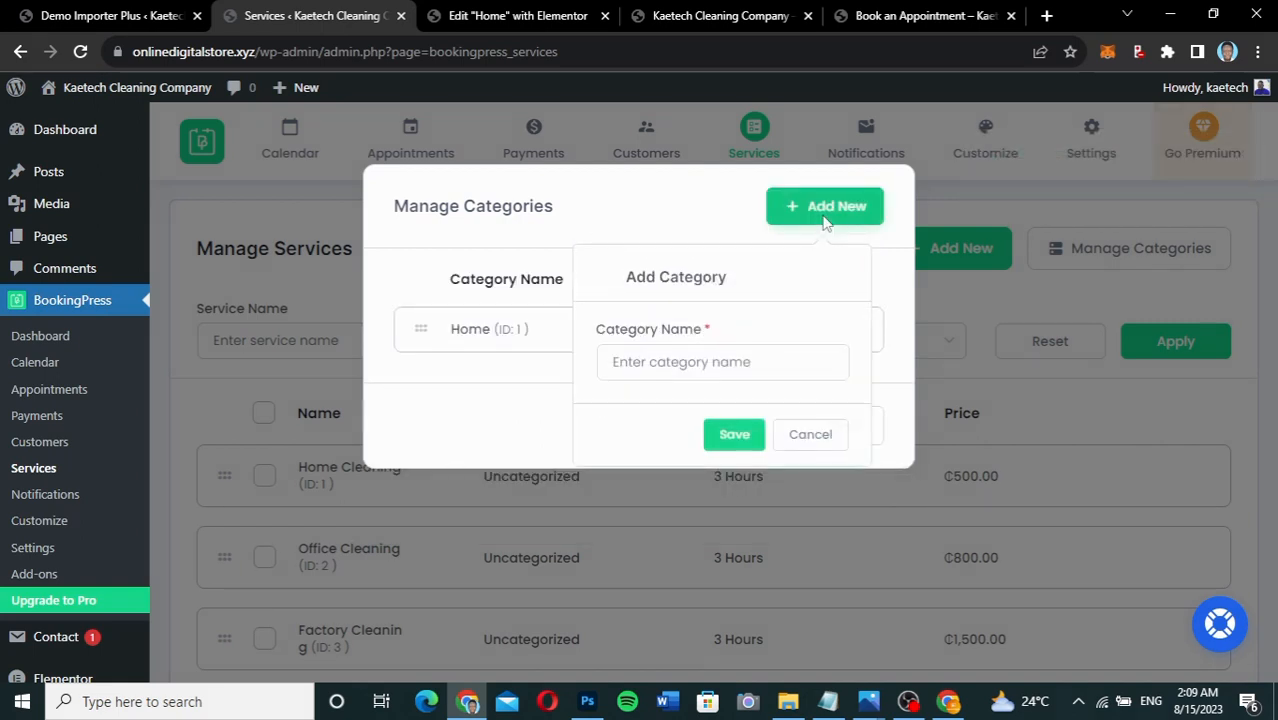
pyautogui.click(691, 365)
pyautogui.write('Office')
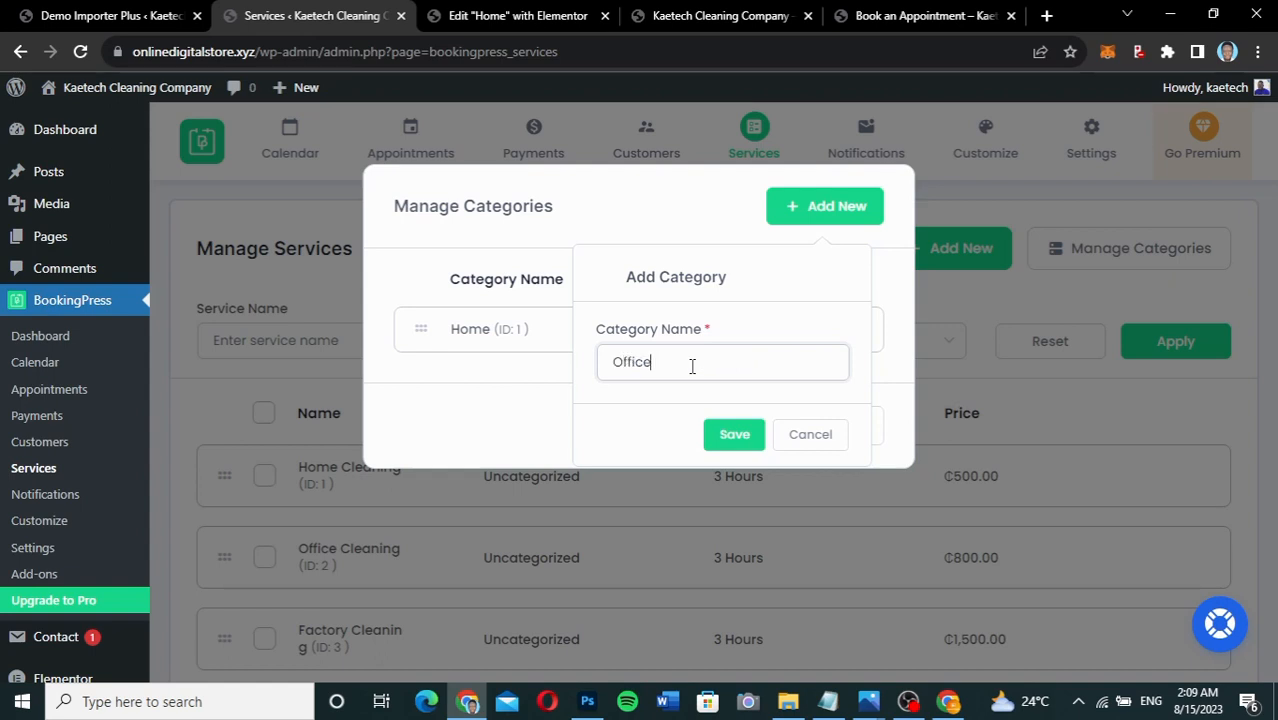
pyautogui.click(727, 433)
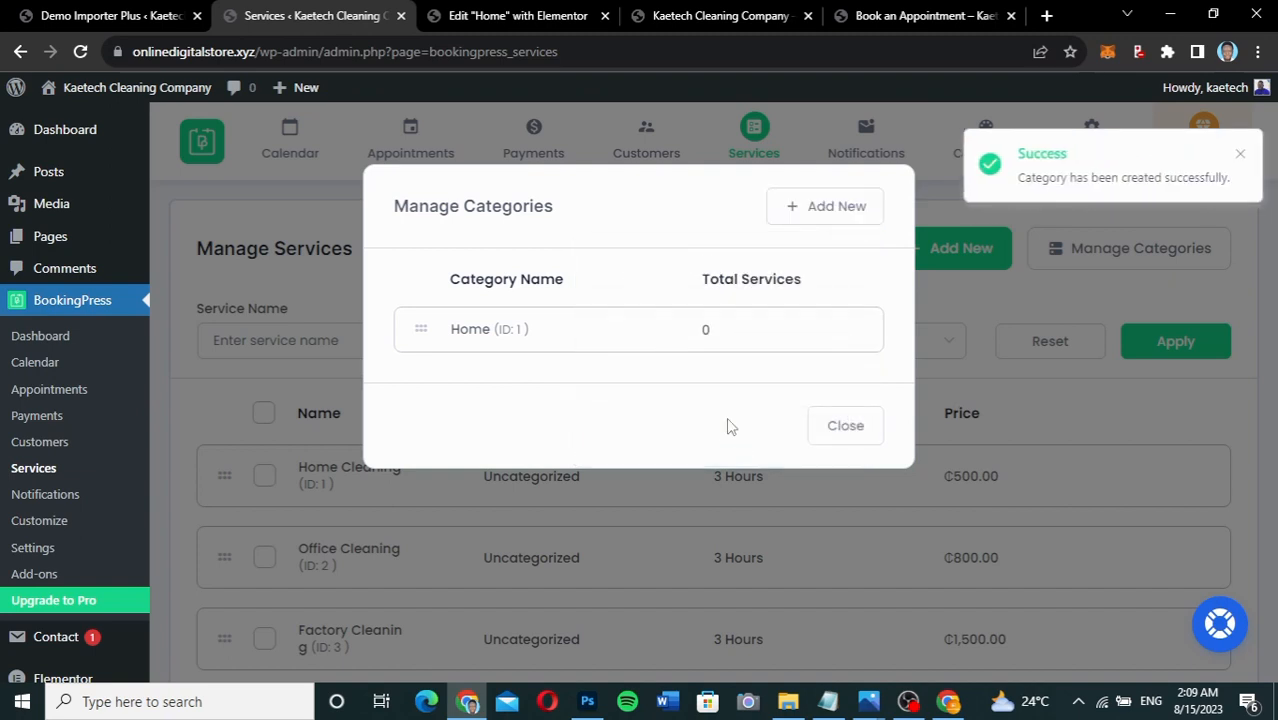
# Add the Factory category, then close the categories manager without further changes.
pyautogui.click(818, 206)
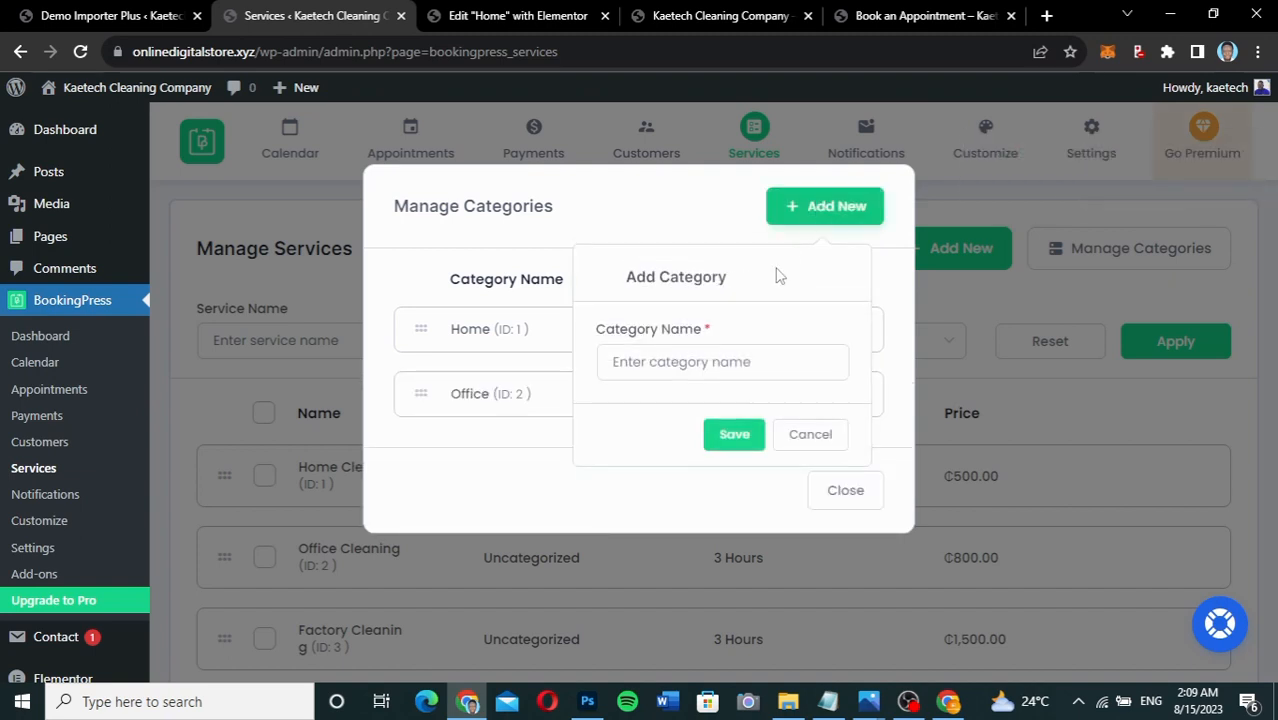
pyautogui.click(740, 361)
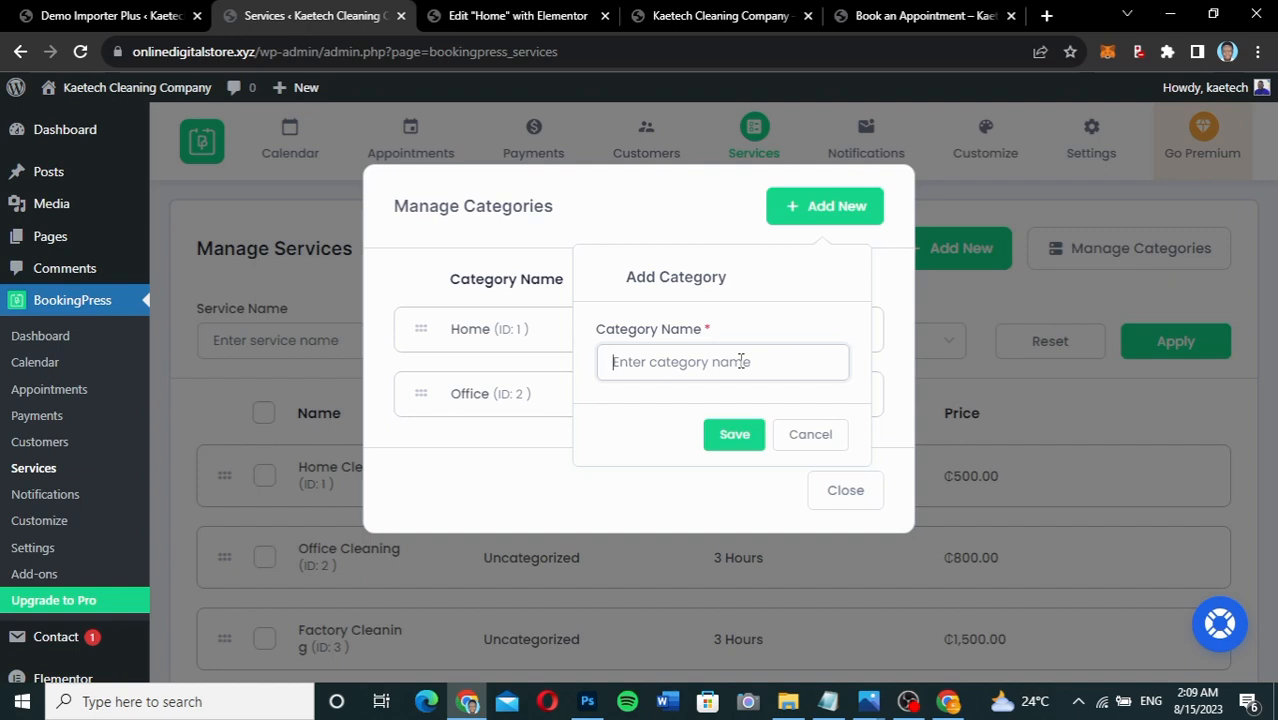
pyautogui.write('Factory')
pyautogui.click(742, 436)
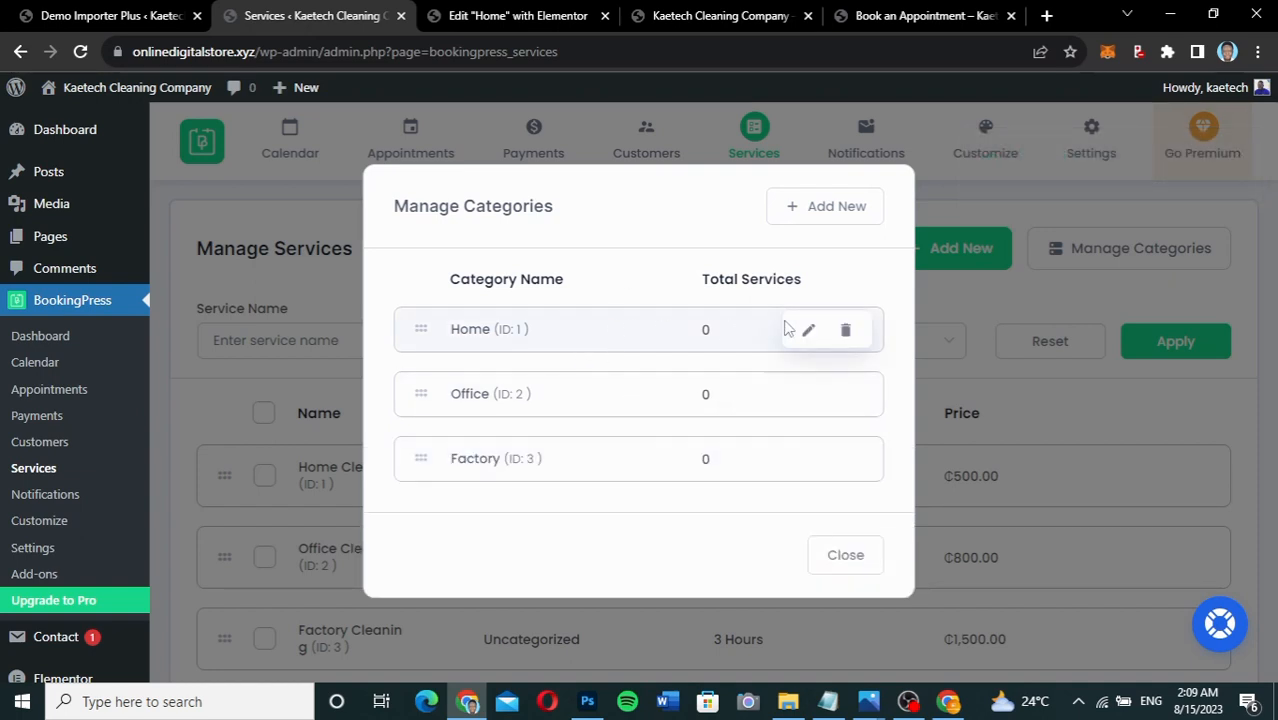
pyautogui.click(806, 331)
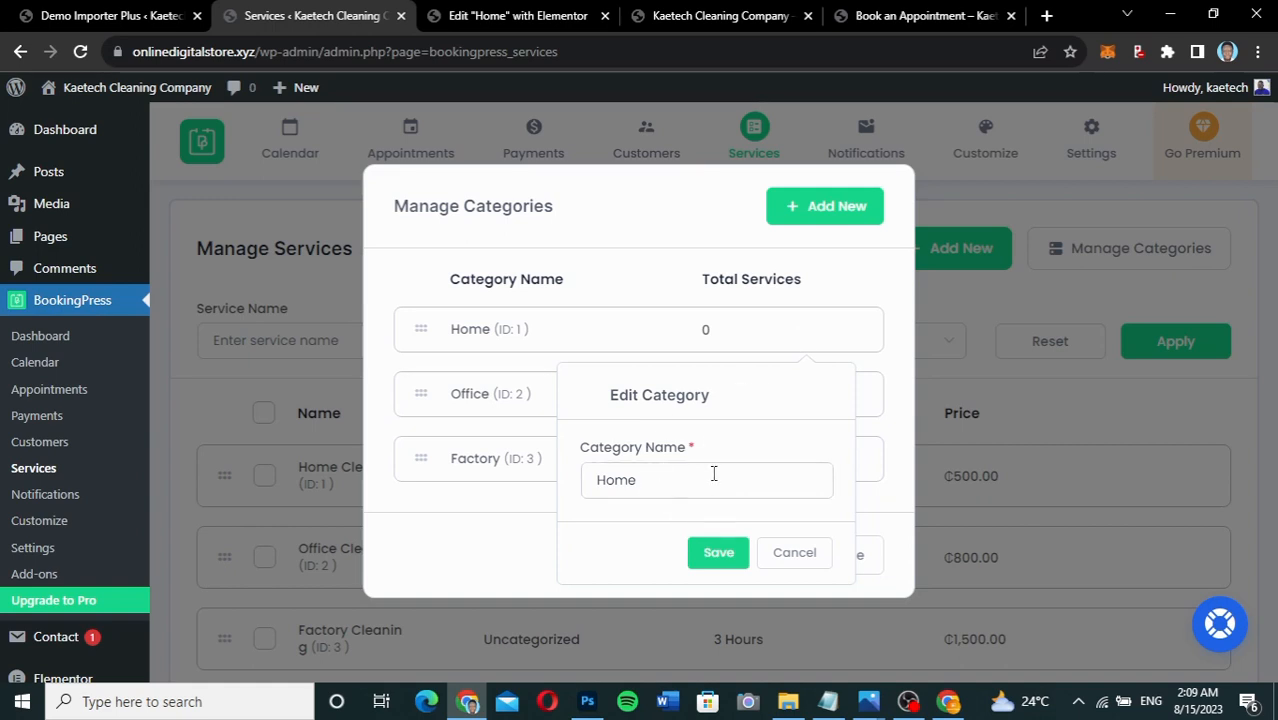
pyautogui.click(808, 558)
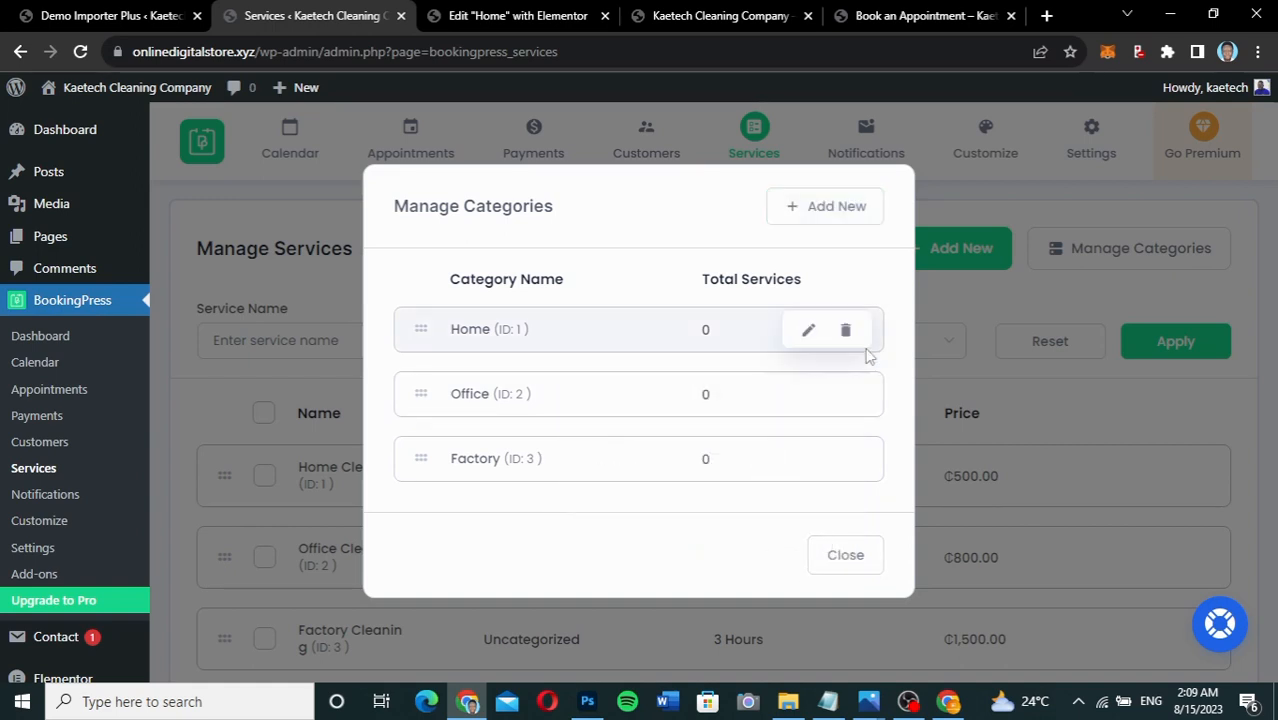
pyautogui.click(855, 570)
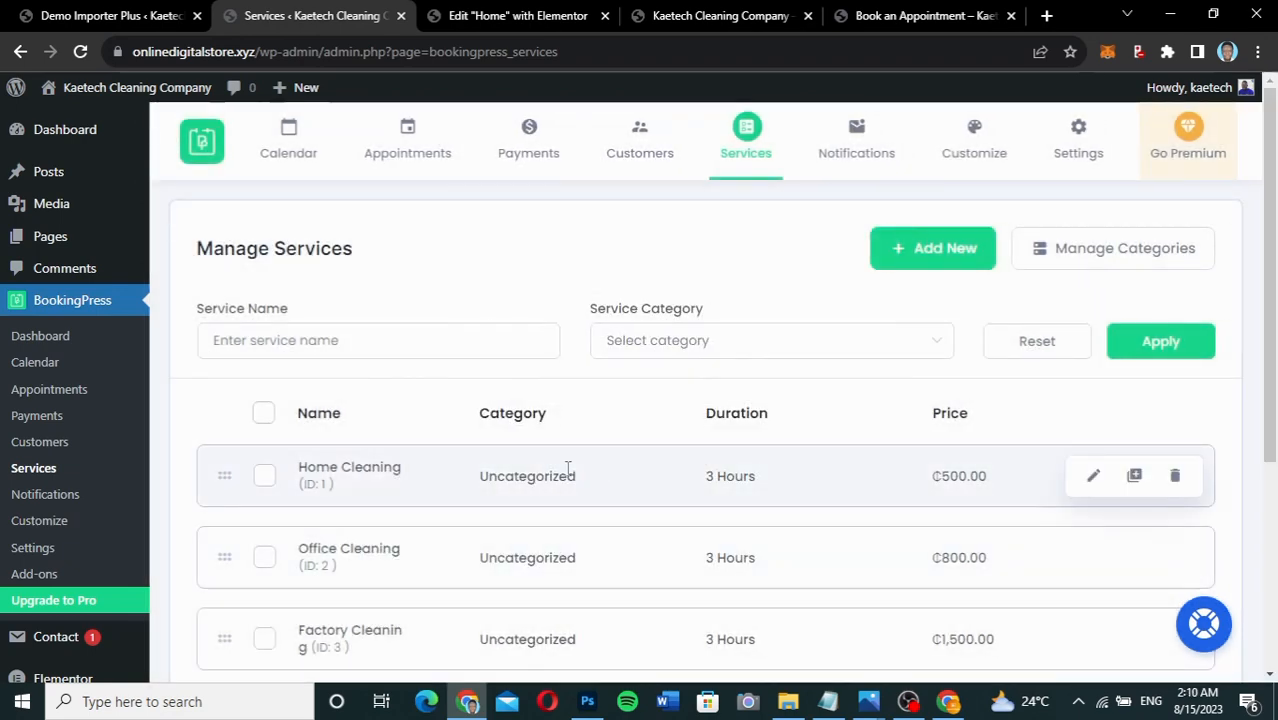
# Assign Home Cleaning to the Home category, attach cdc-VRpjDw3Wqql-unsplash.jpg as its image, and save.
pyautogui.scroll(-2, 567, 469)
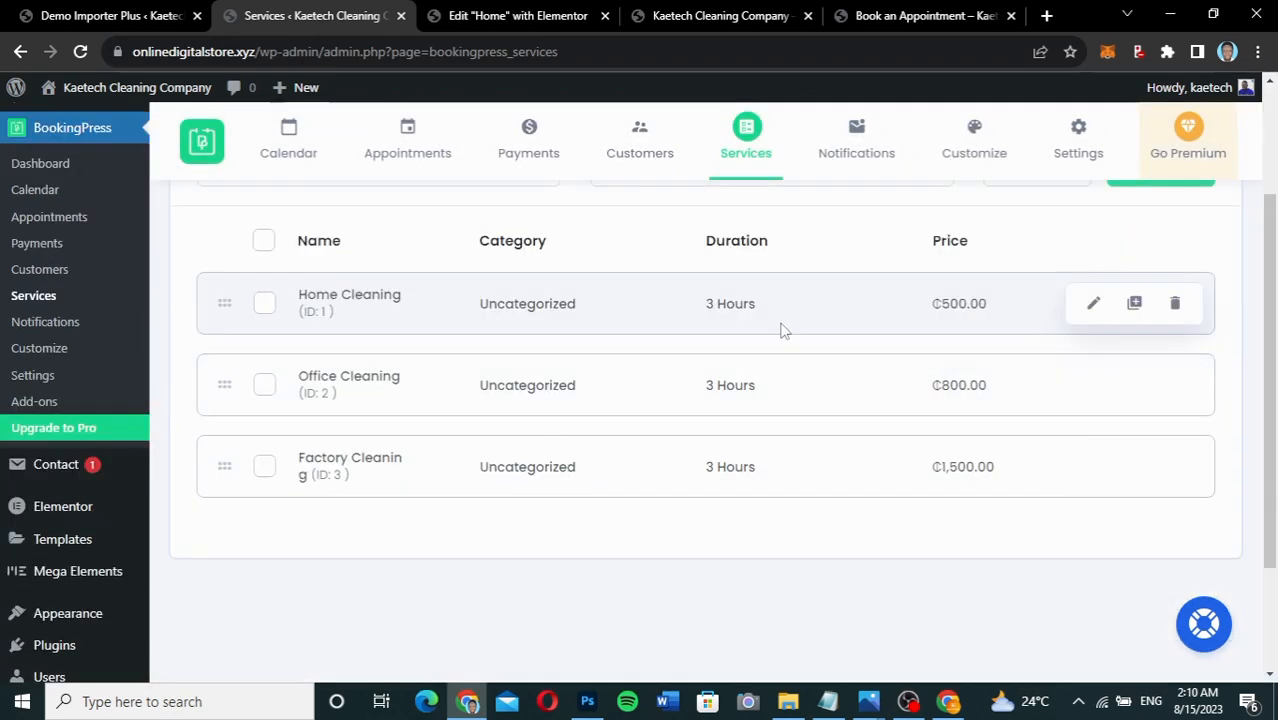
pyautogui.scroll(1, 783, 330)
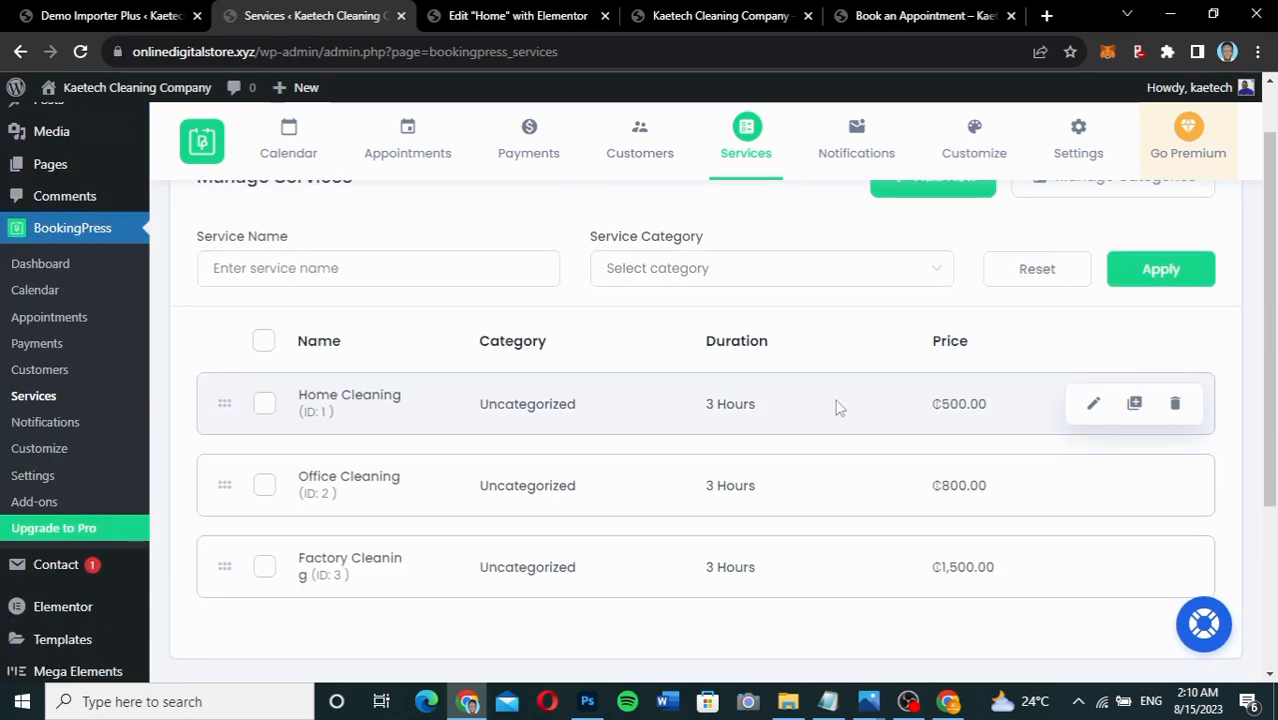
pyautogui.click(1094, 404)
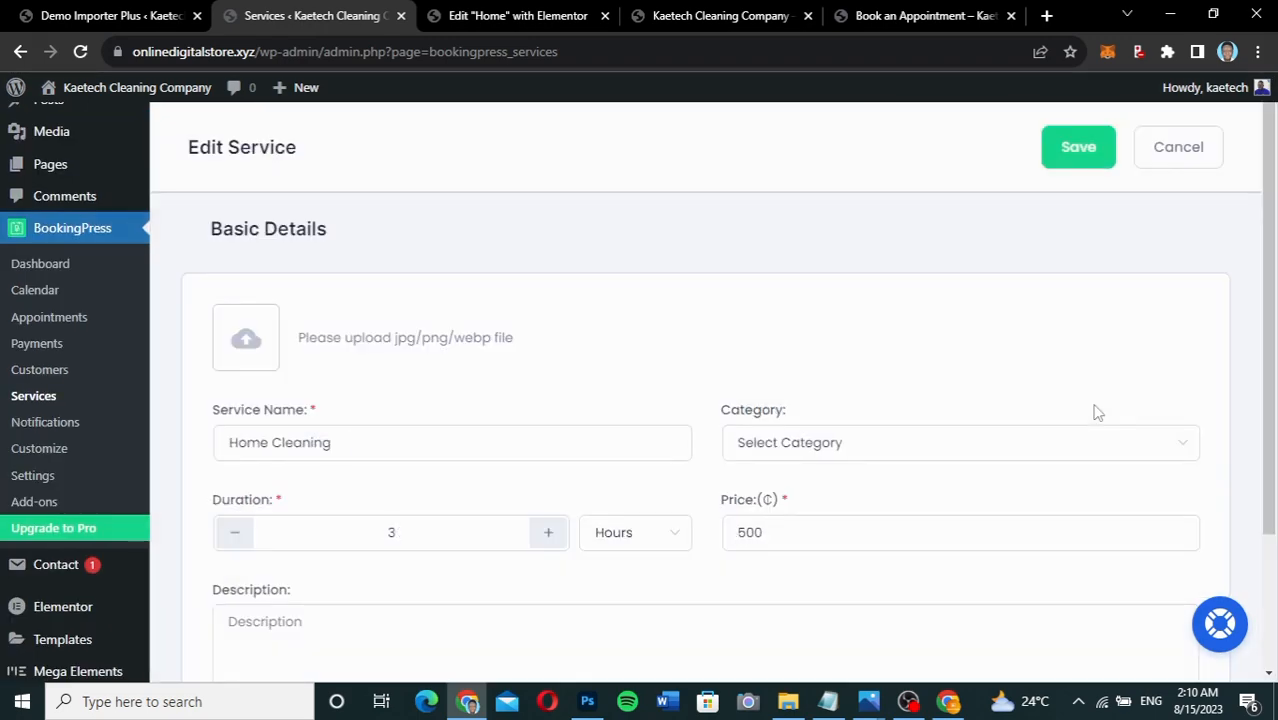
pyautogui.click(903, 443)
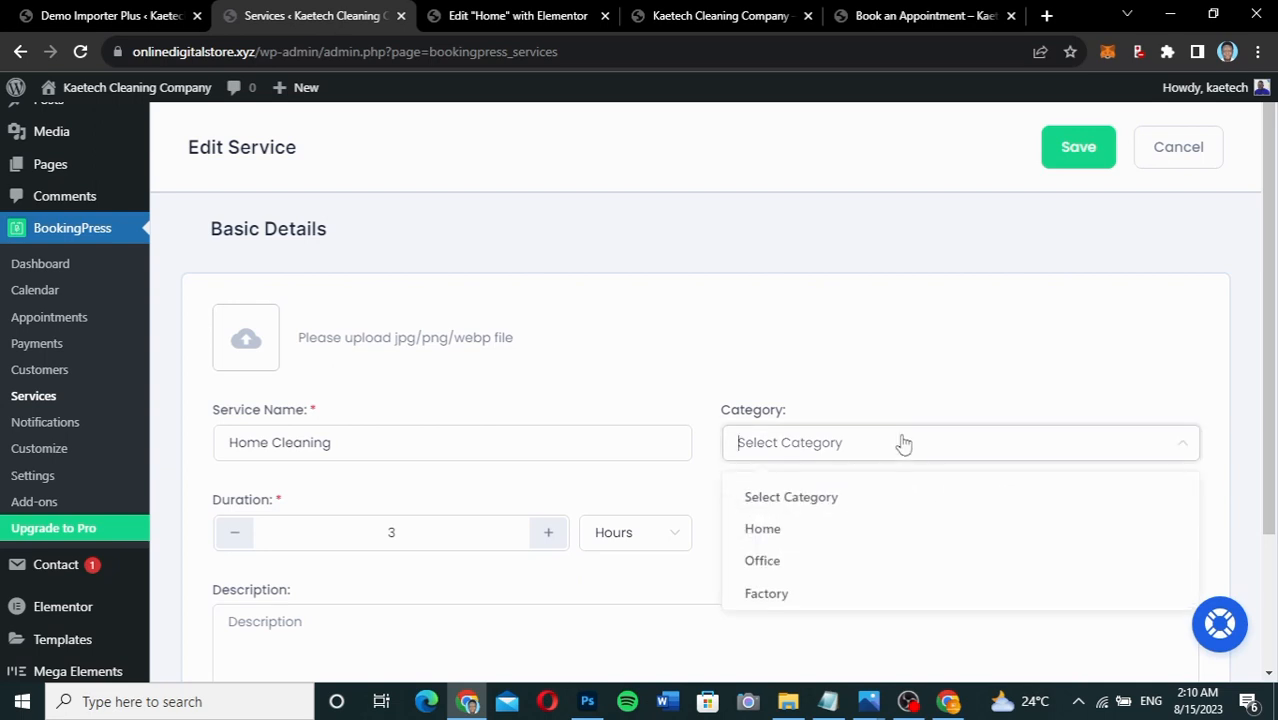
pyautogui.click(779, 537)
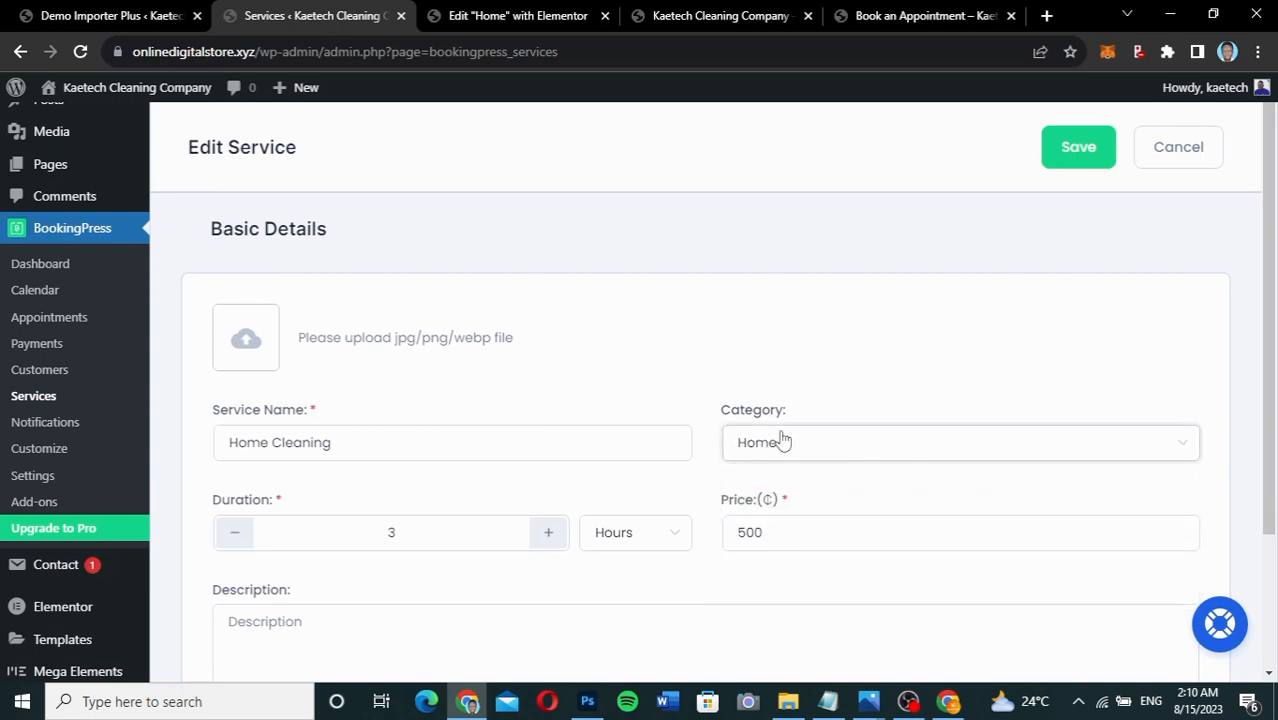
pyautogui.click(248, 345)
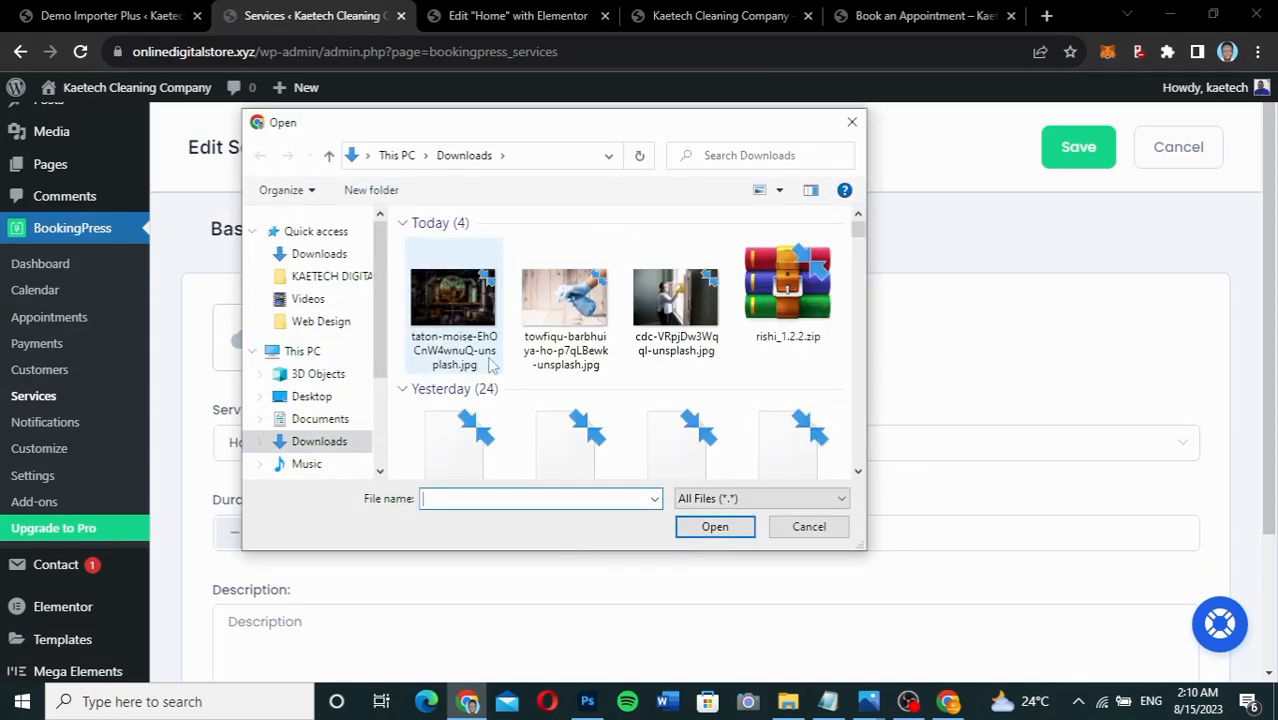
pyautogui.click(667, 305)
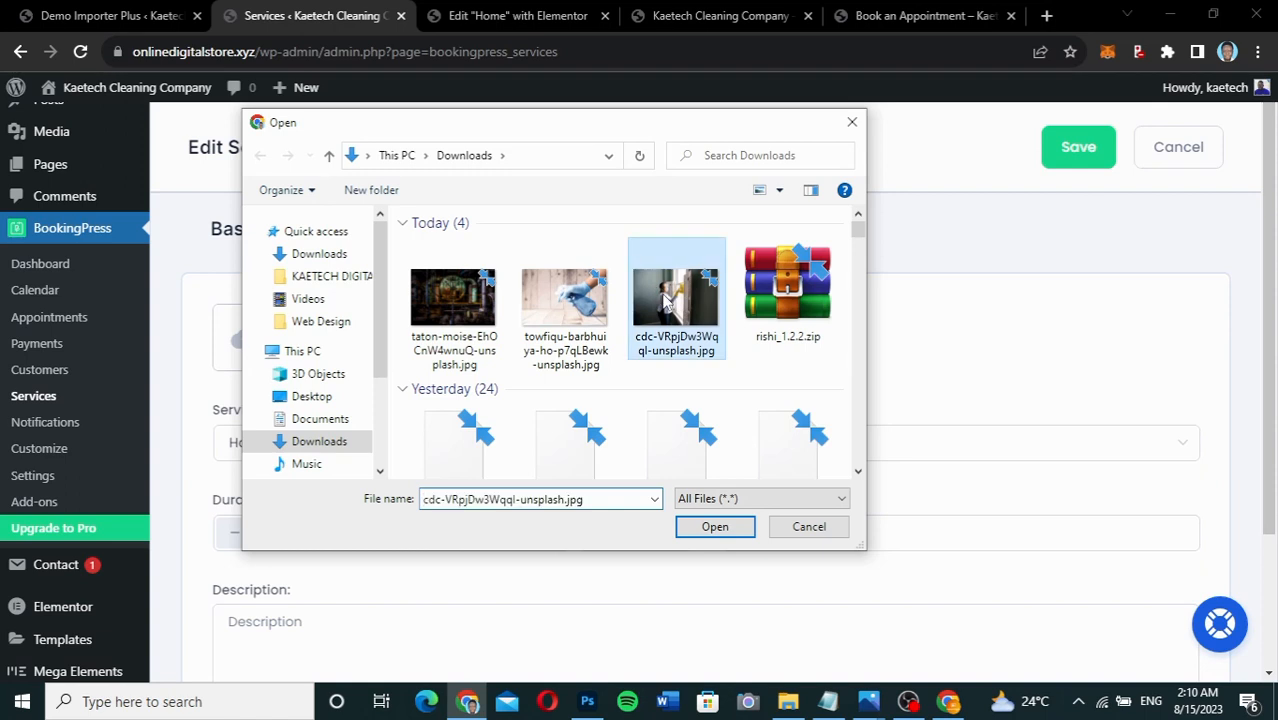
pyautogui.click(712, 527)
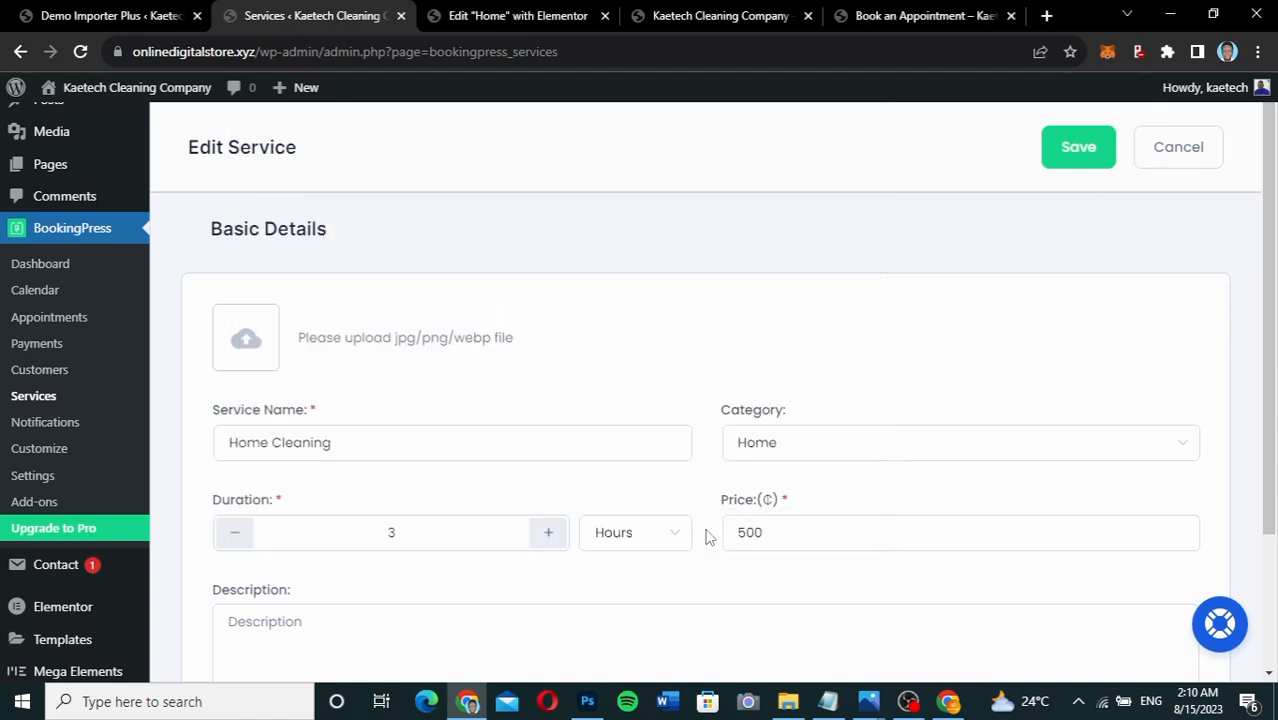
pyautogui.scroll(-2, 707, 537)
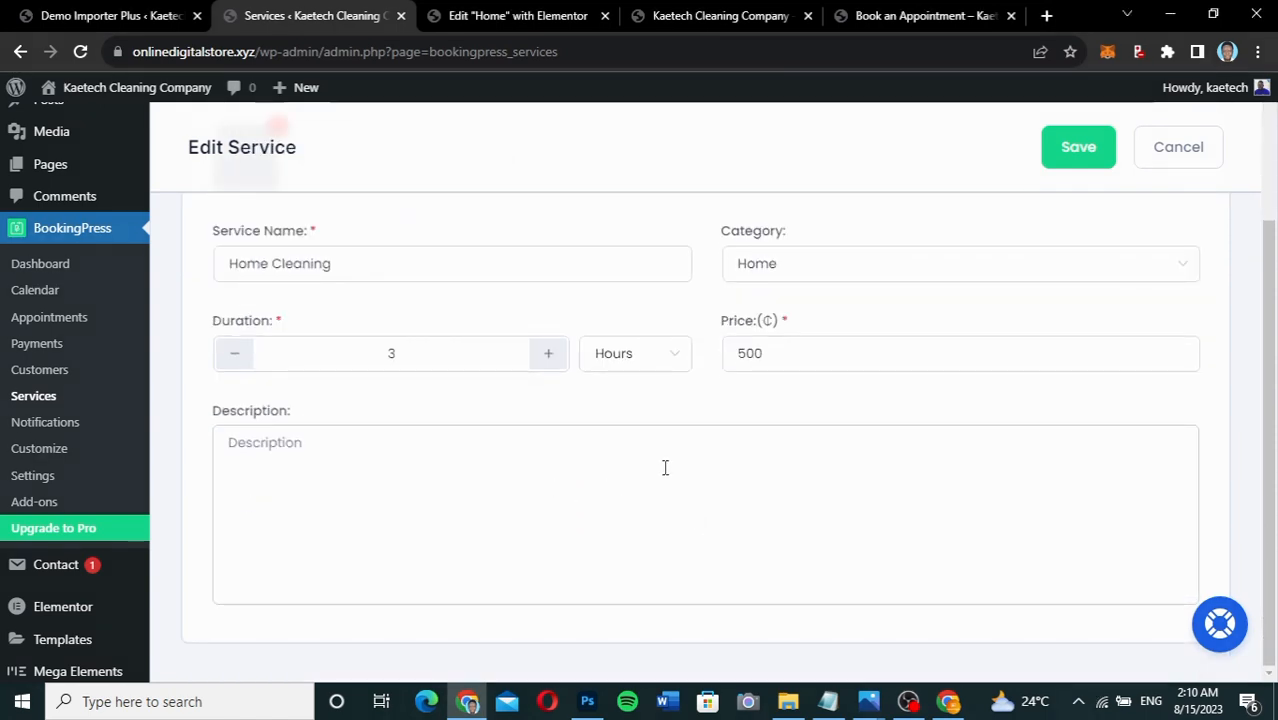
pyautogui.scroll(2, 847, 476)
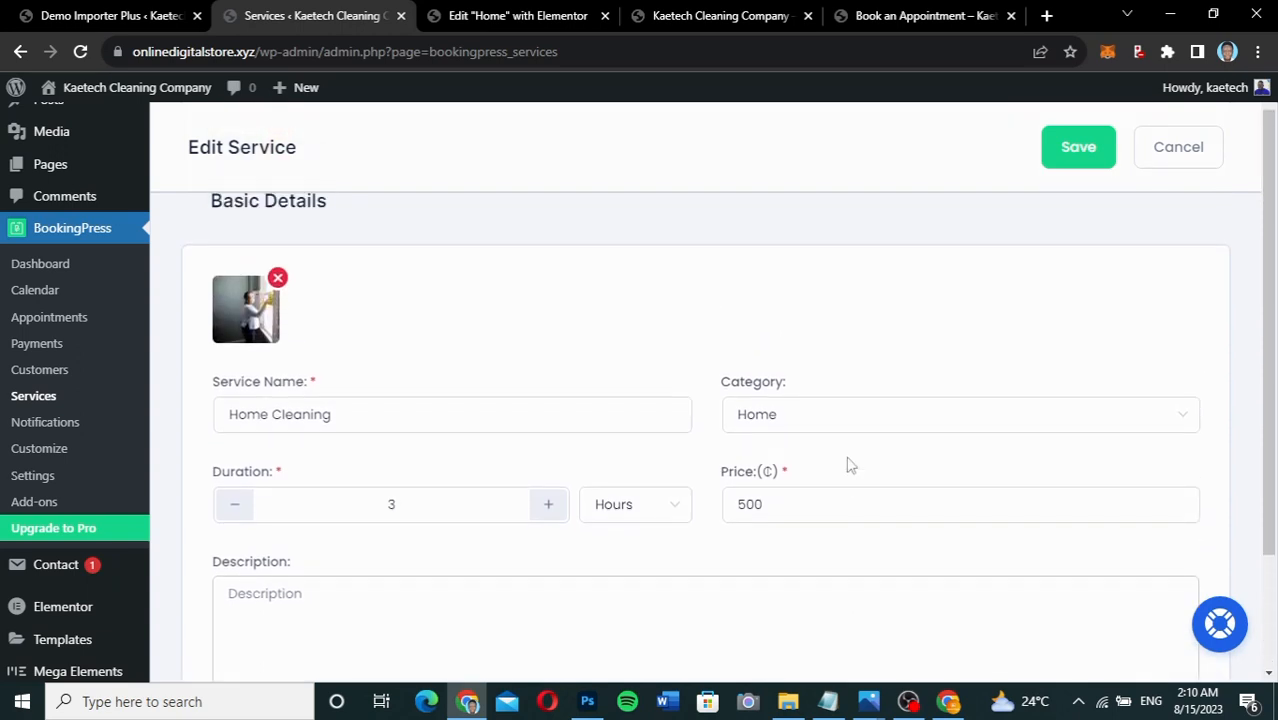
pyautogui.click(1078, 150)
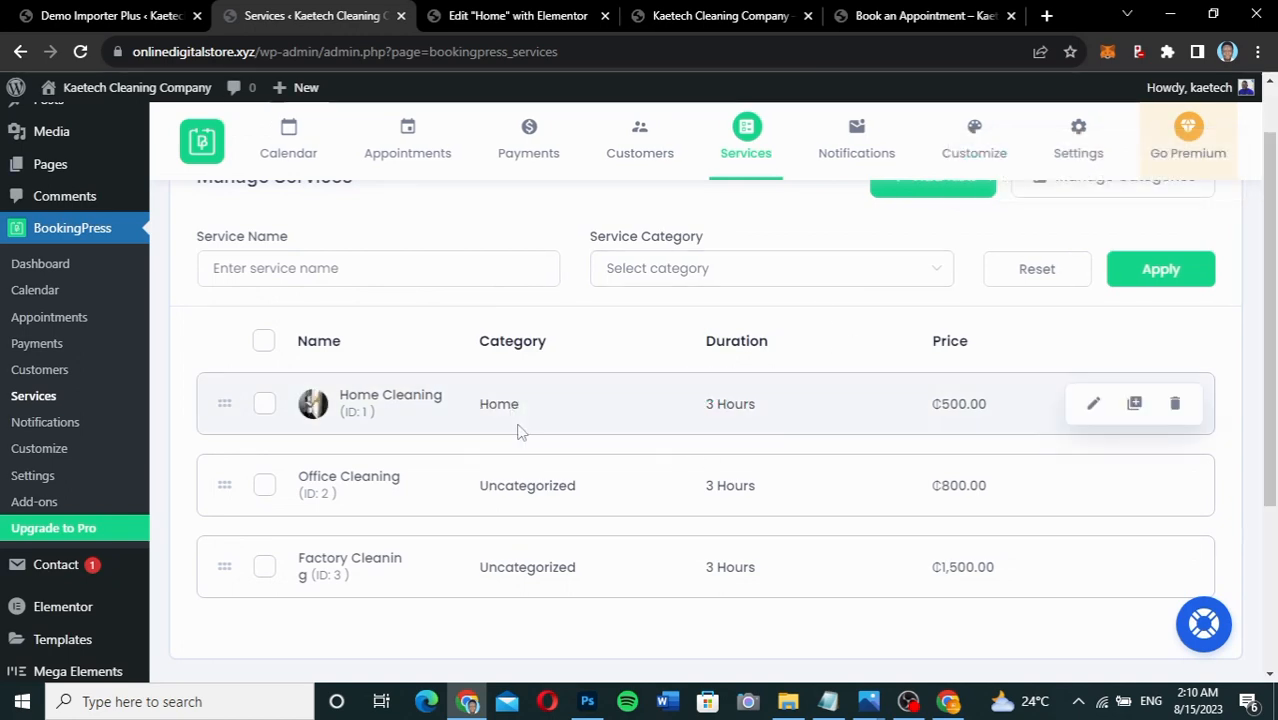
# Attach towfiqu-barbhuiya-ho-p7qLBewk-unsplash.jpg to Office Cleaning, set its category to Office, and save.
pyautogui.moveTo(806, 515)
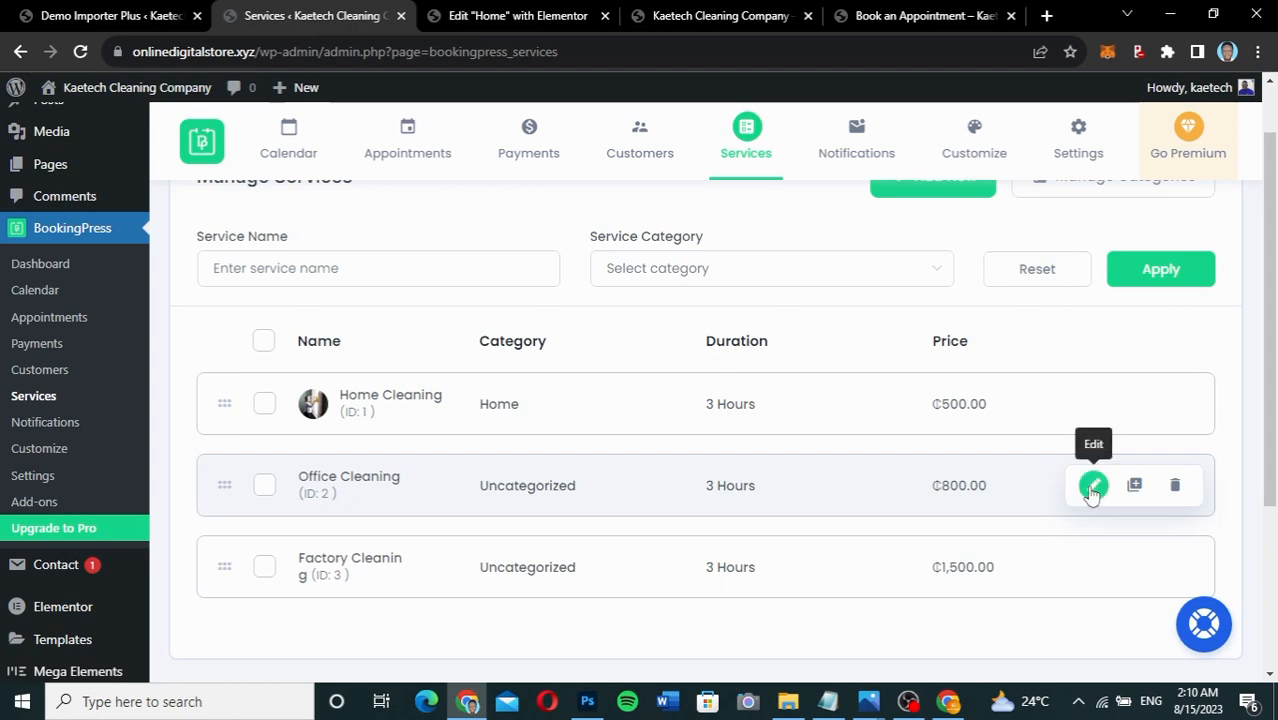
pyautogui.click(1093, 485)
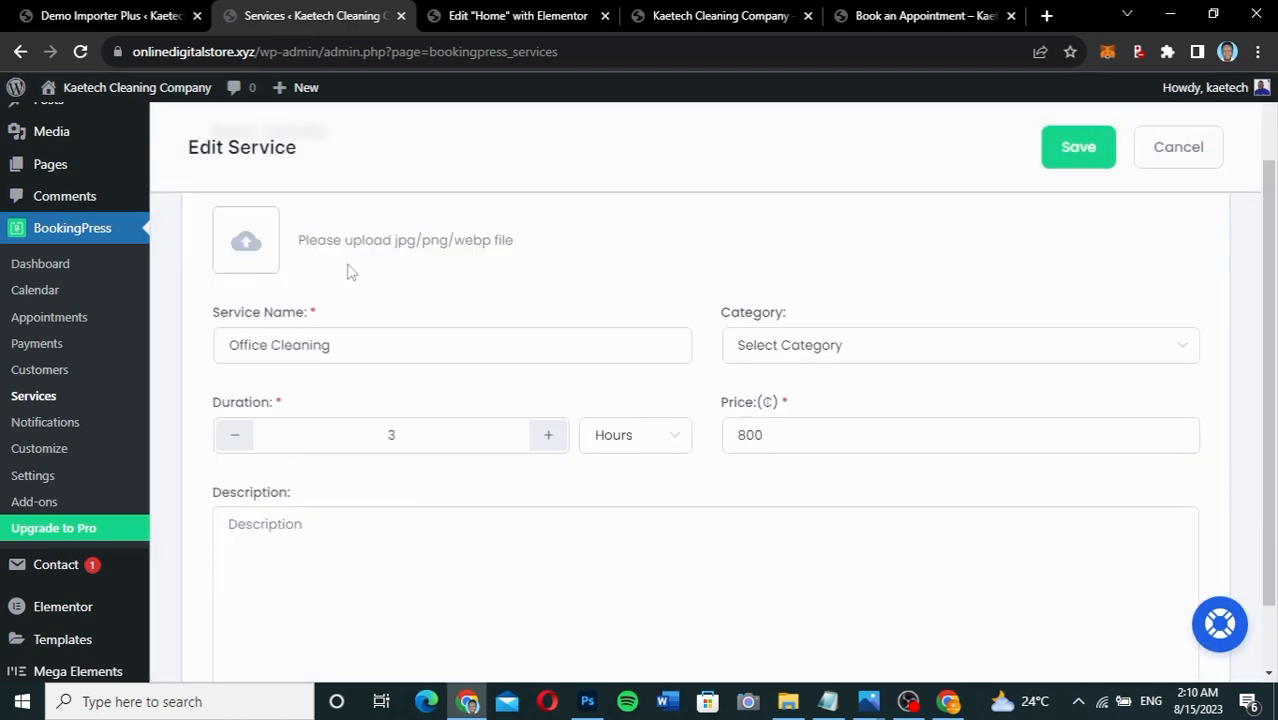
pyautogui.click(285, 248)
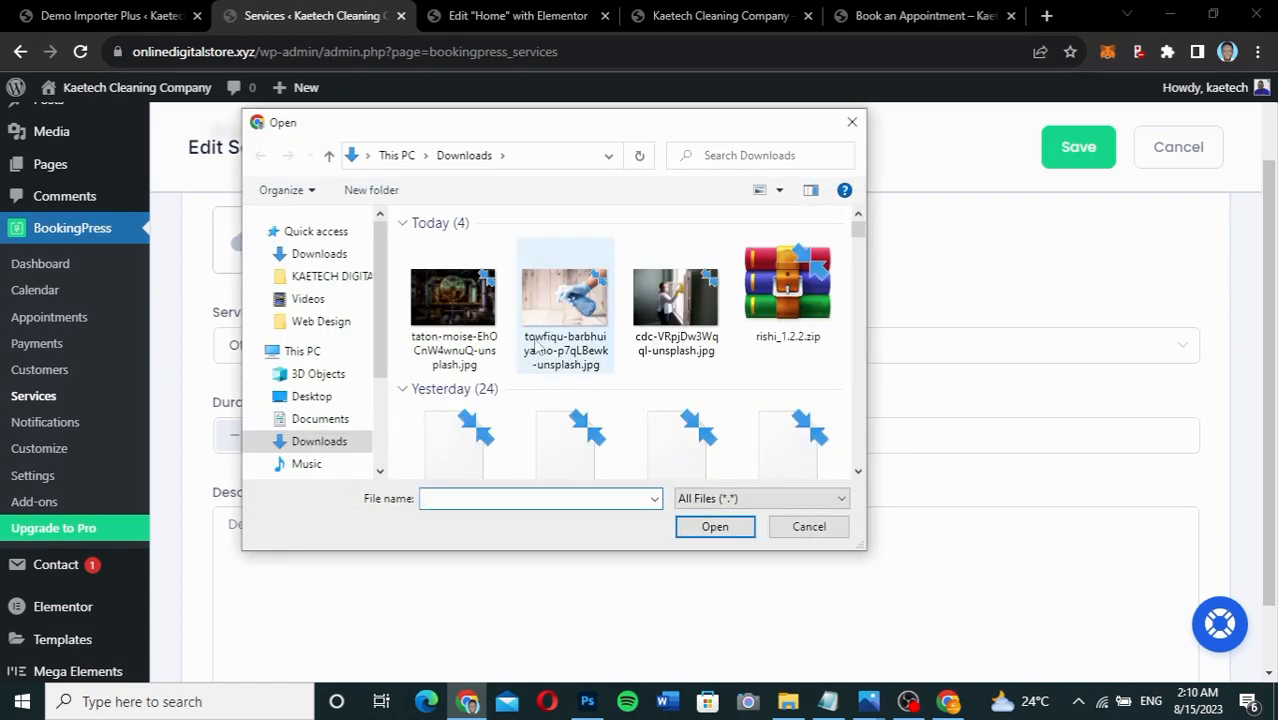
pyautogui.click(537, 345)
pyautogui.click(711, 533)
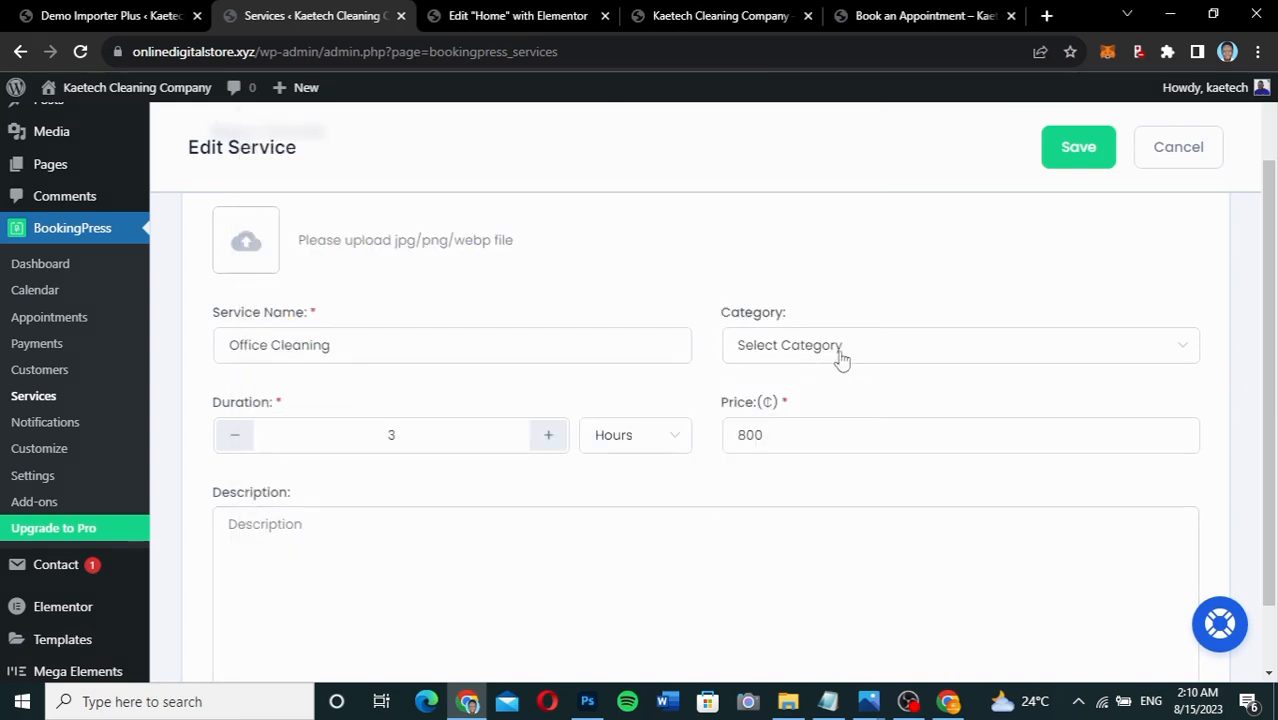
pyautogui.click(840, 355)
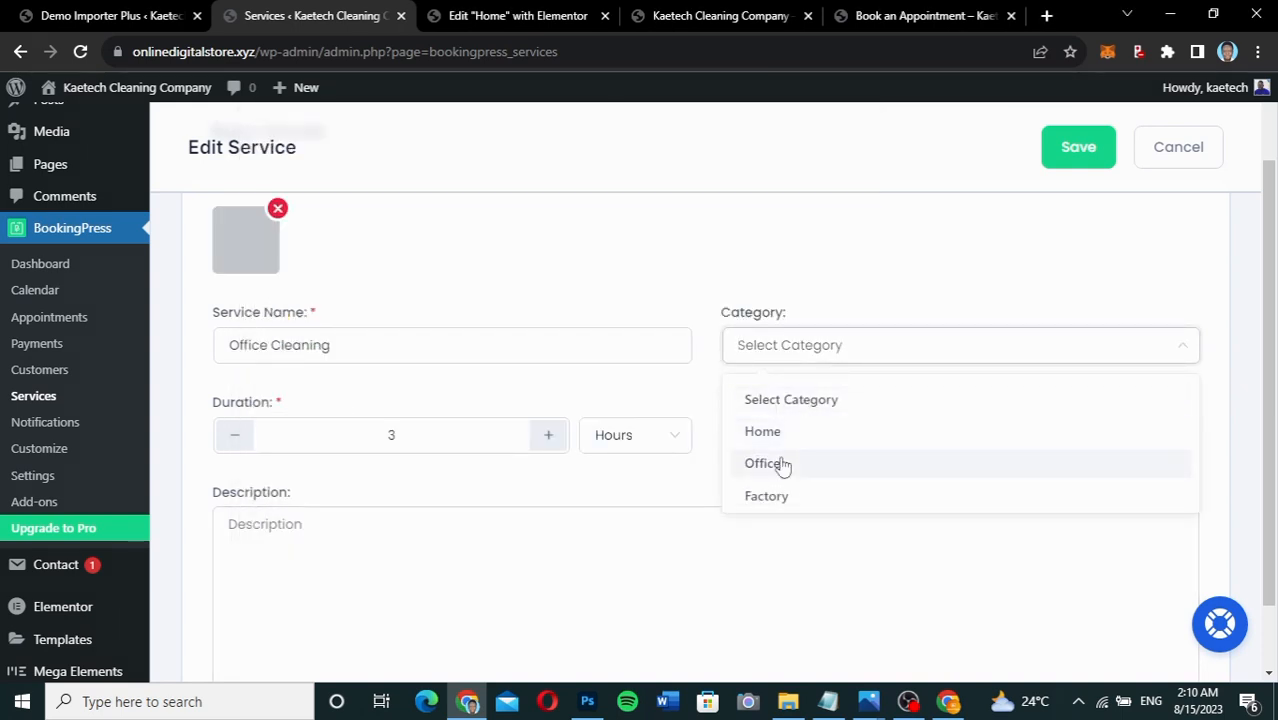
pyautogui.click(783, 465)
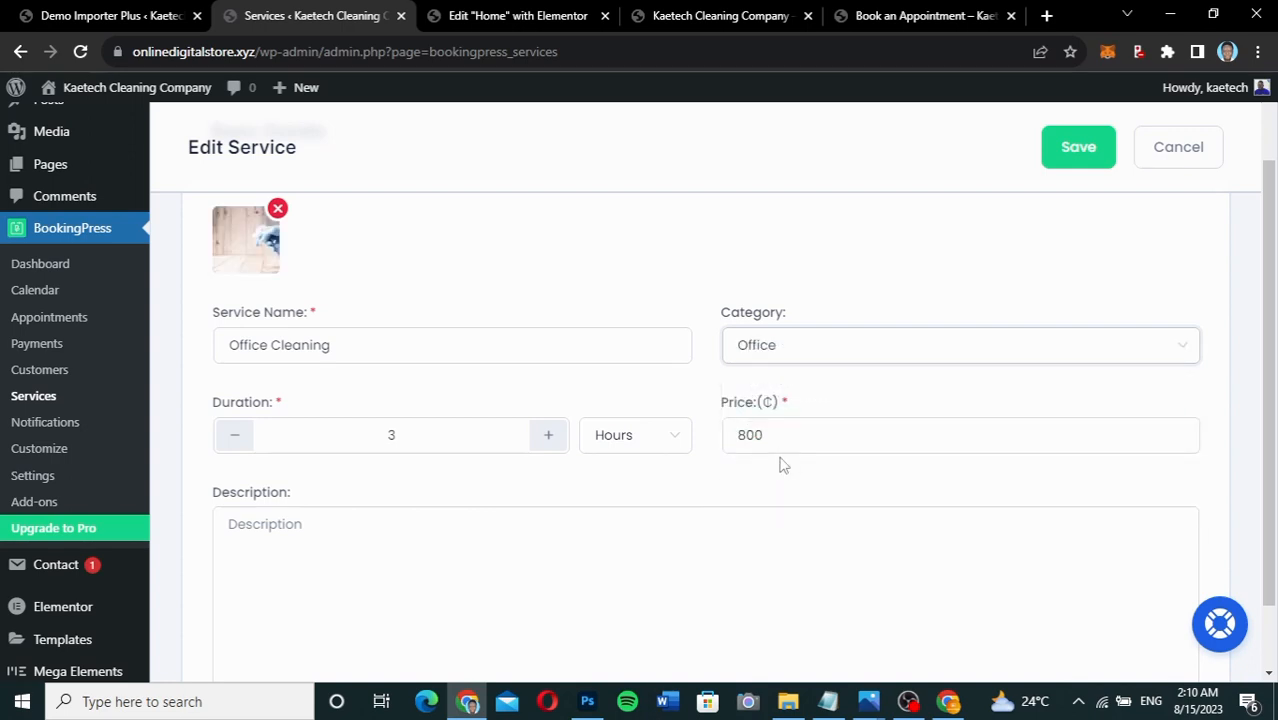
pyautogui.click(1085, 155)
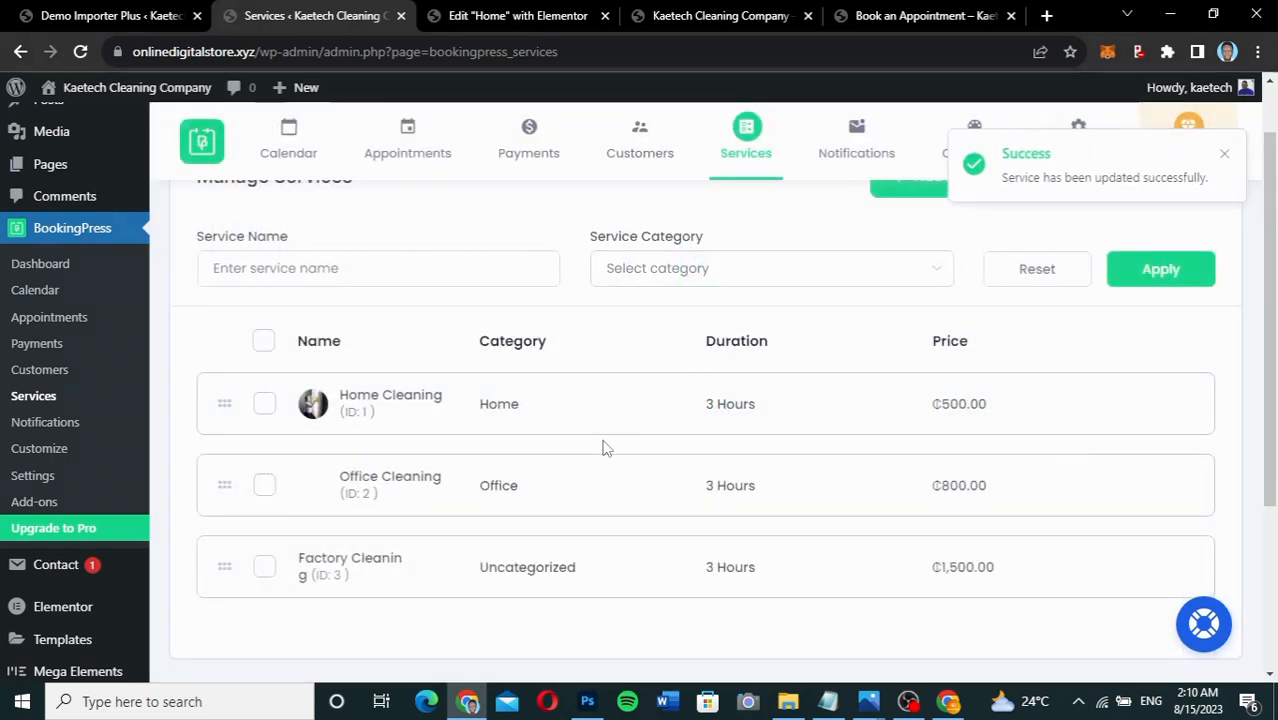
pyautogui.scroll(-2, 603, 449)
pyautogui.scroll(-1, 603, 449)
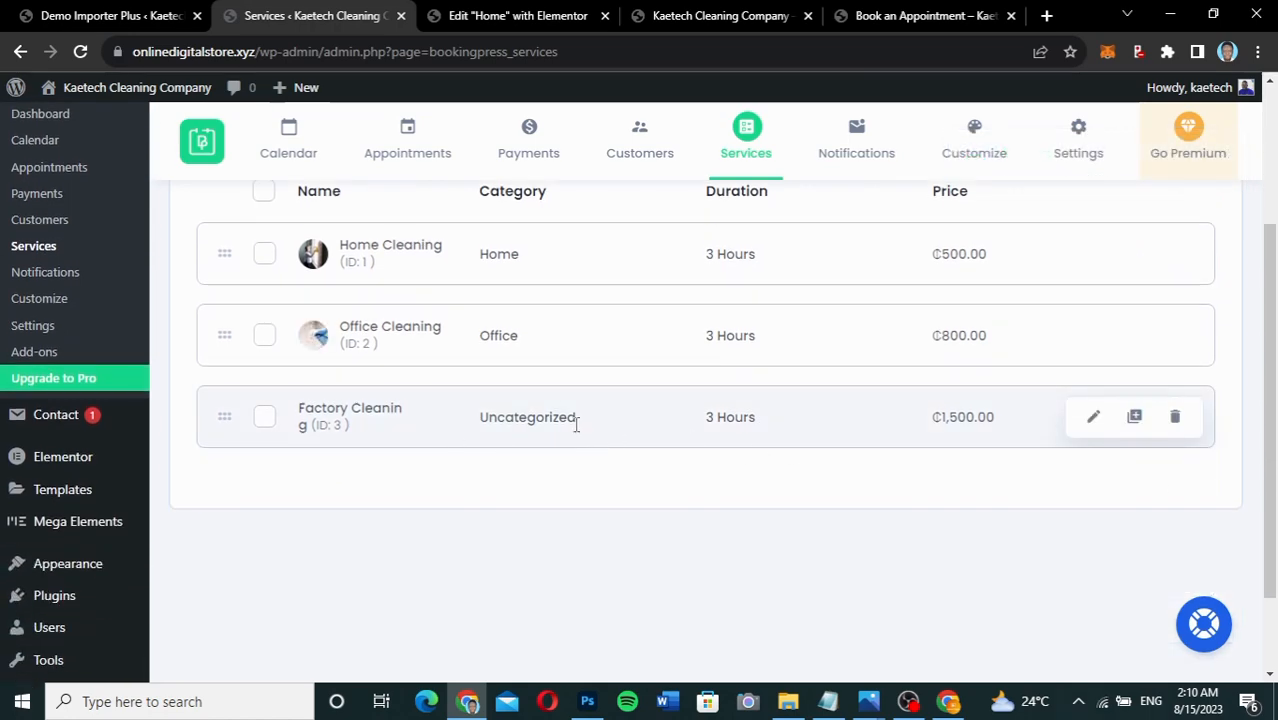
# Set Factory Cleaning's category to Factory, attach cdc-VRpjDw3Wqql-unsplash.jpg, and save.
pyautogui.click(1092, 418)
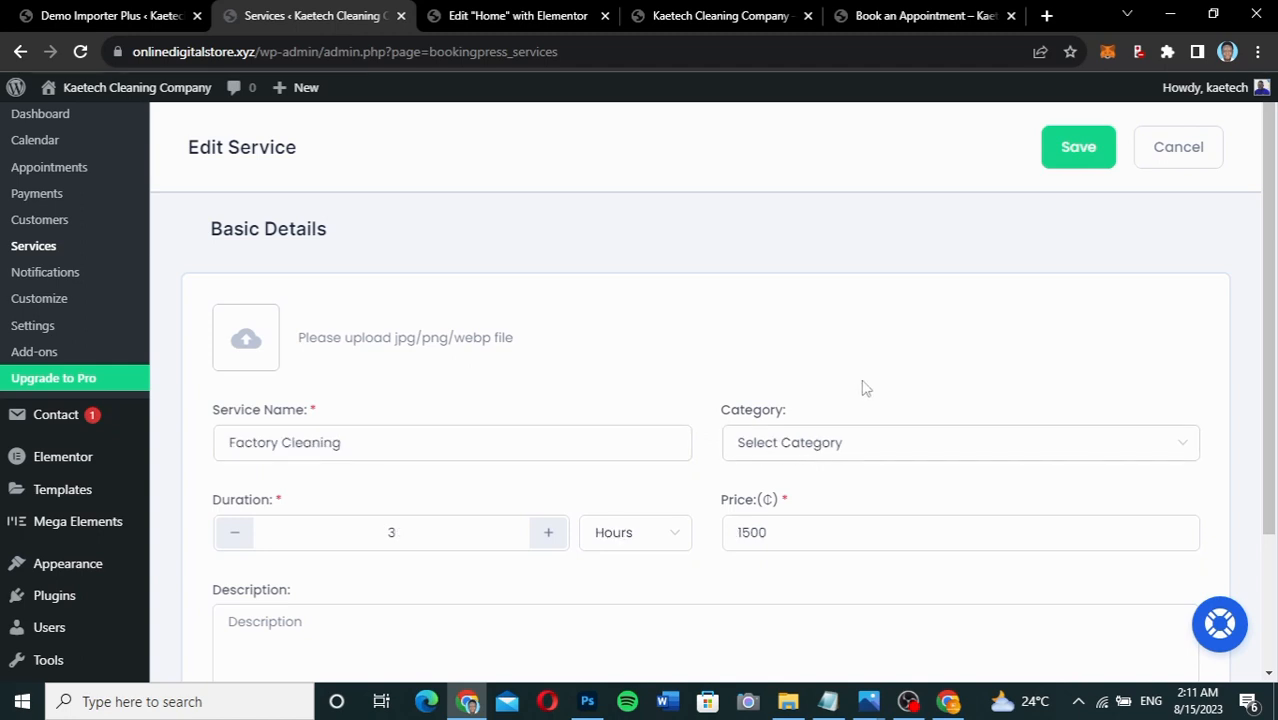
pyautogui.click(847, 430)
pyautogui.click(765, 595)
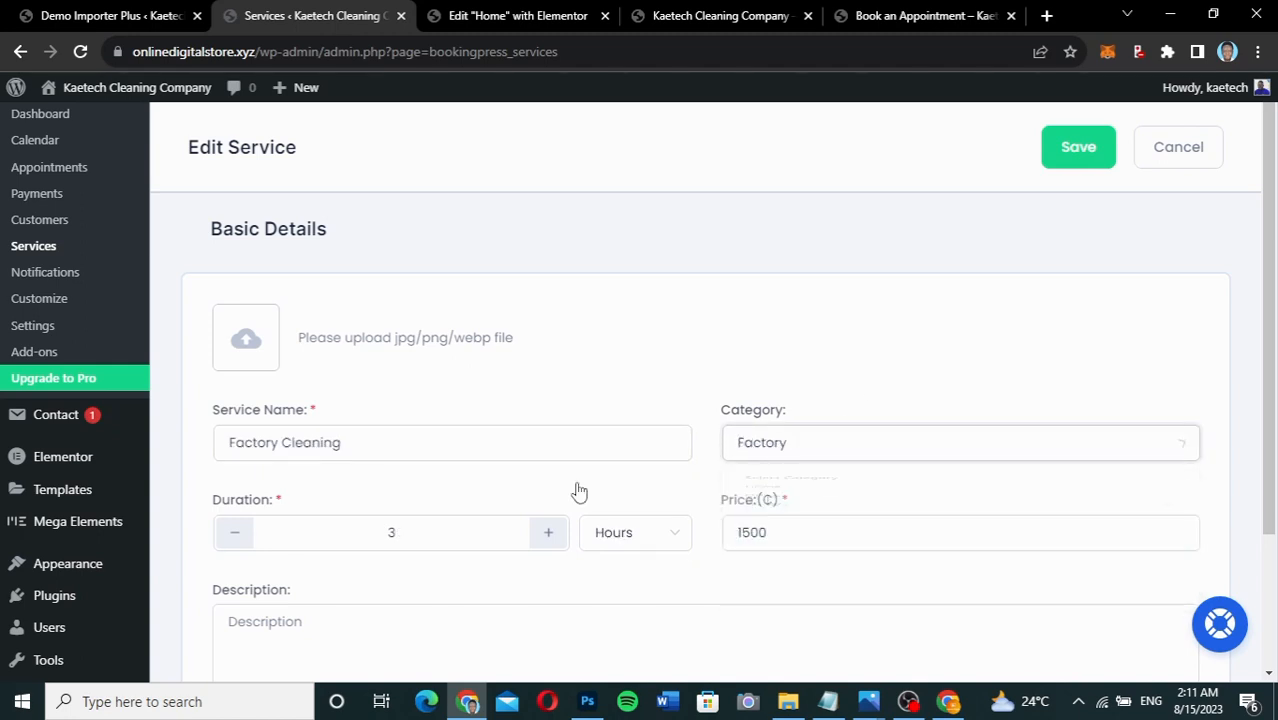
pyautogui.click(238, 345)
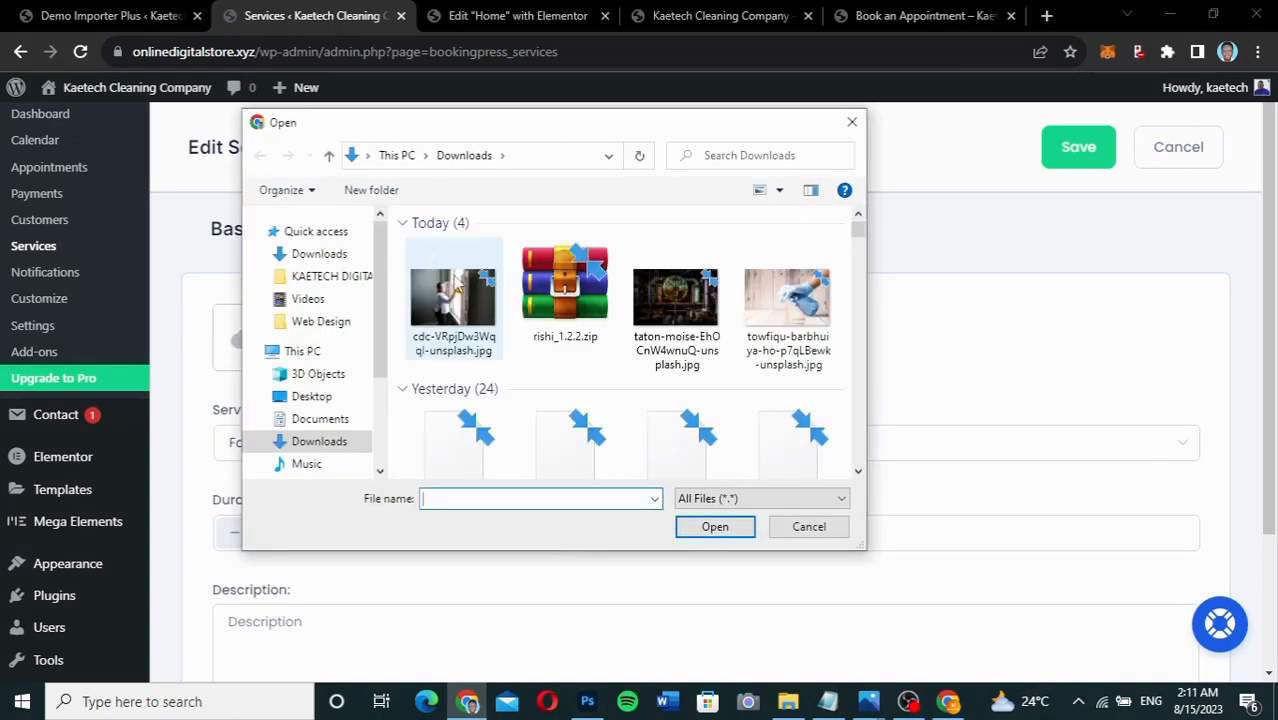
pyautogui.click(446, 292)
pyautogui.click(714, 526)
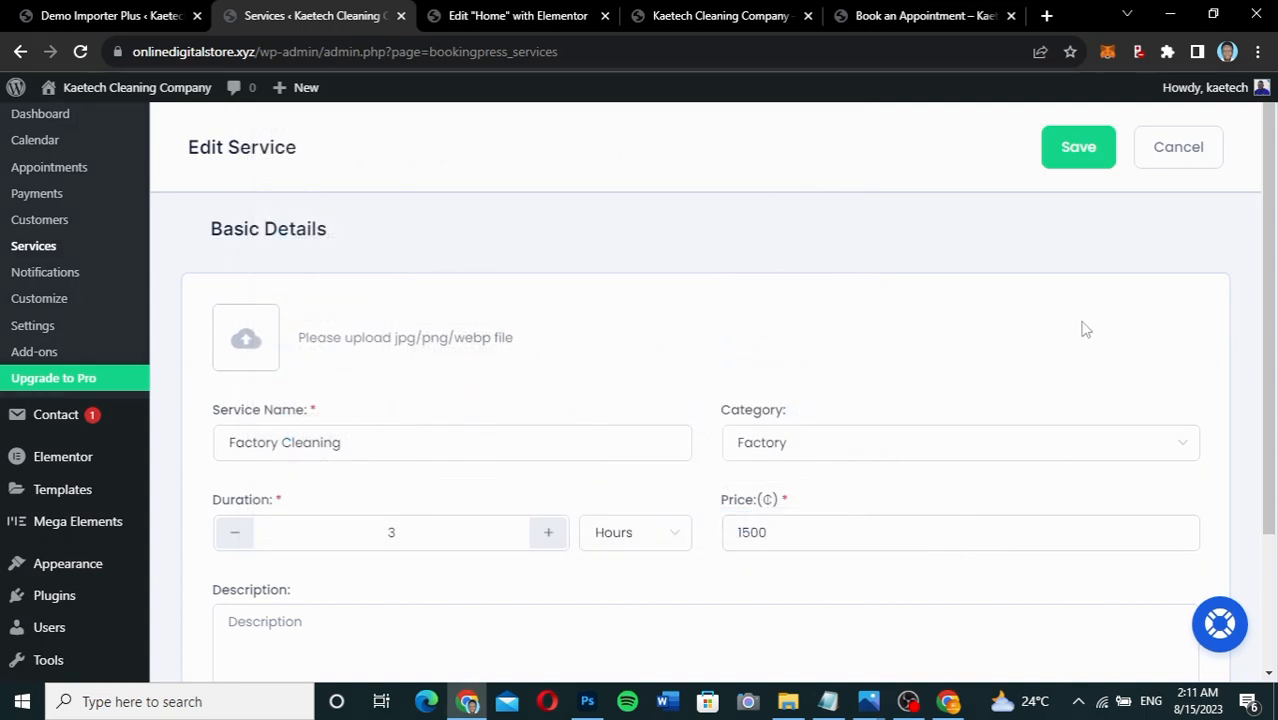
pyautogui.click(1088, 147)
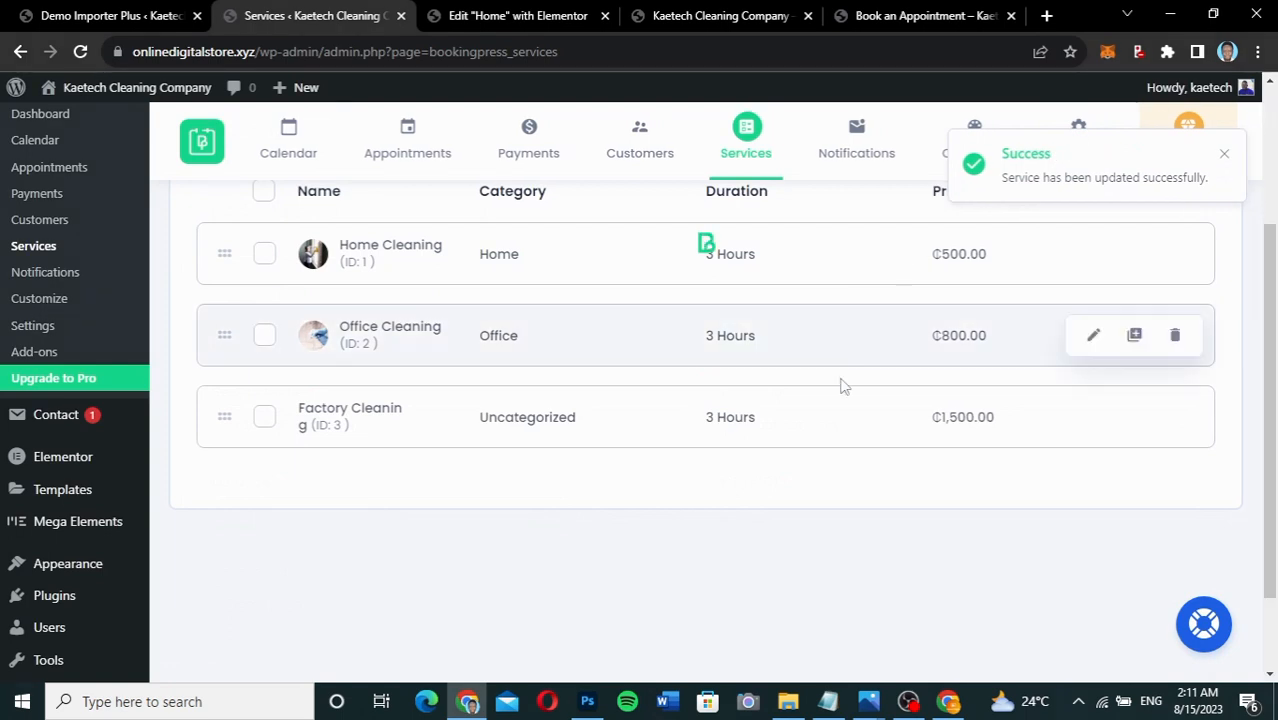
pyautogui.scroll(-2, 843, 386)
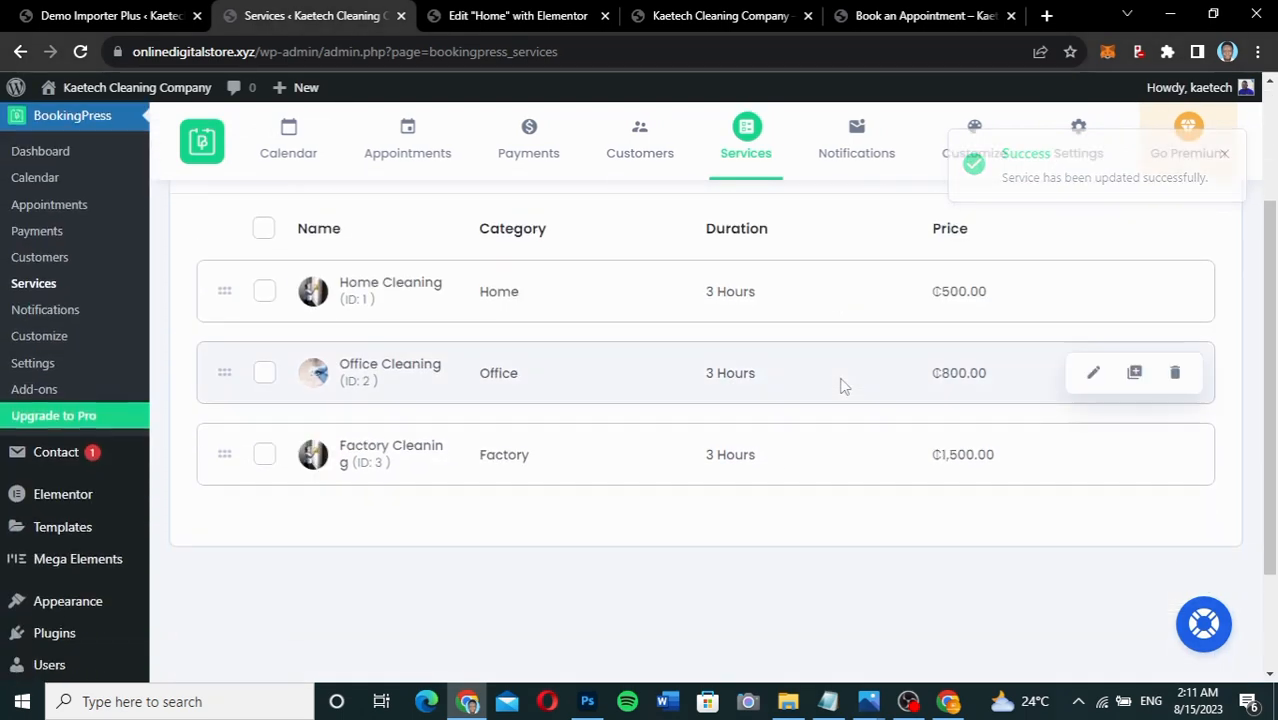
# Scroll back to the top of the updated Manage Services list, then go to BookingPress Settings.
pyautogui.scroll(1, 843, 386)
pyautogui.scroll(2, 843, 386)
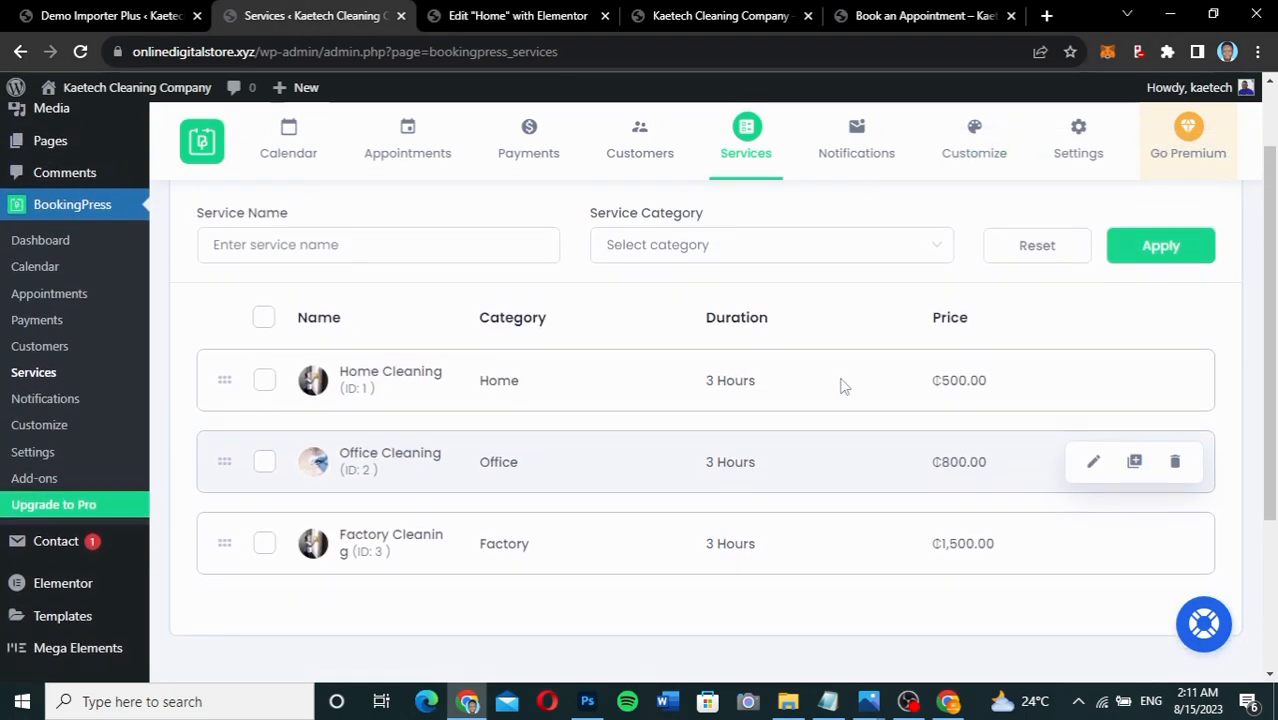
pyautogui.scroll(1, 843, 386)
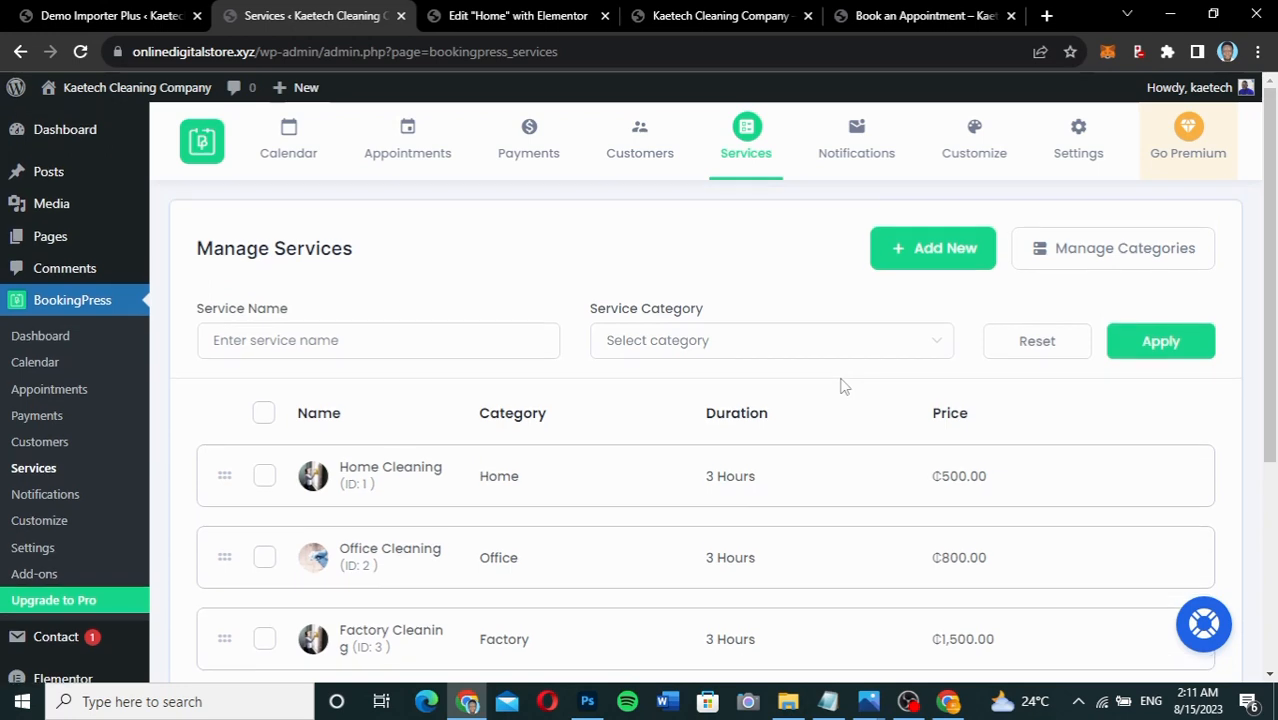
pyautogui.rightClick(796, 518)
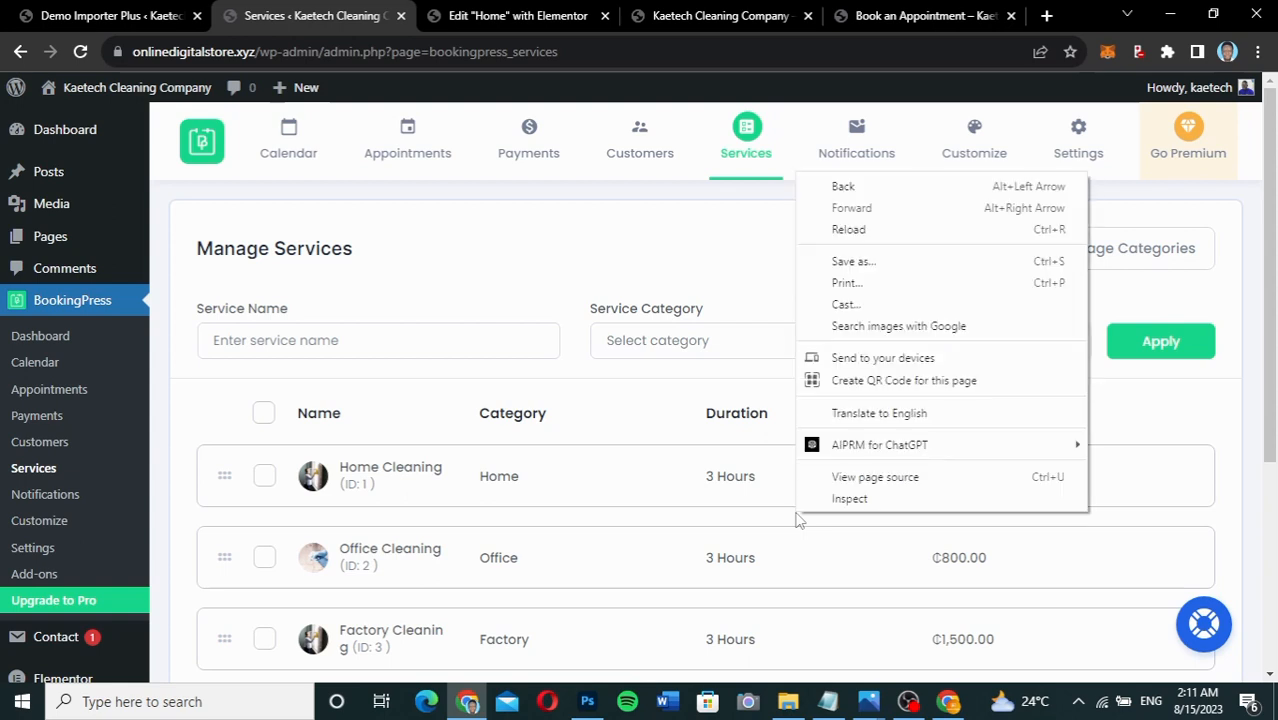
pyautogui.click(730, 300)
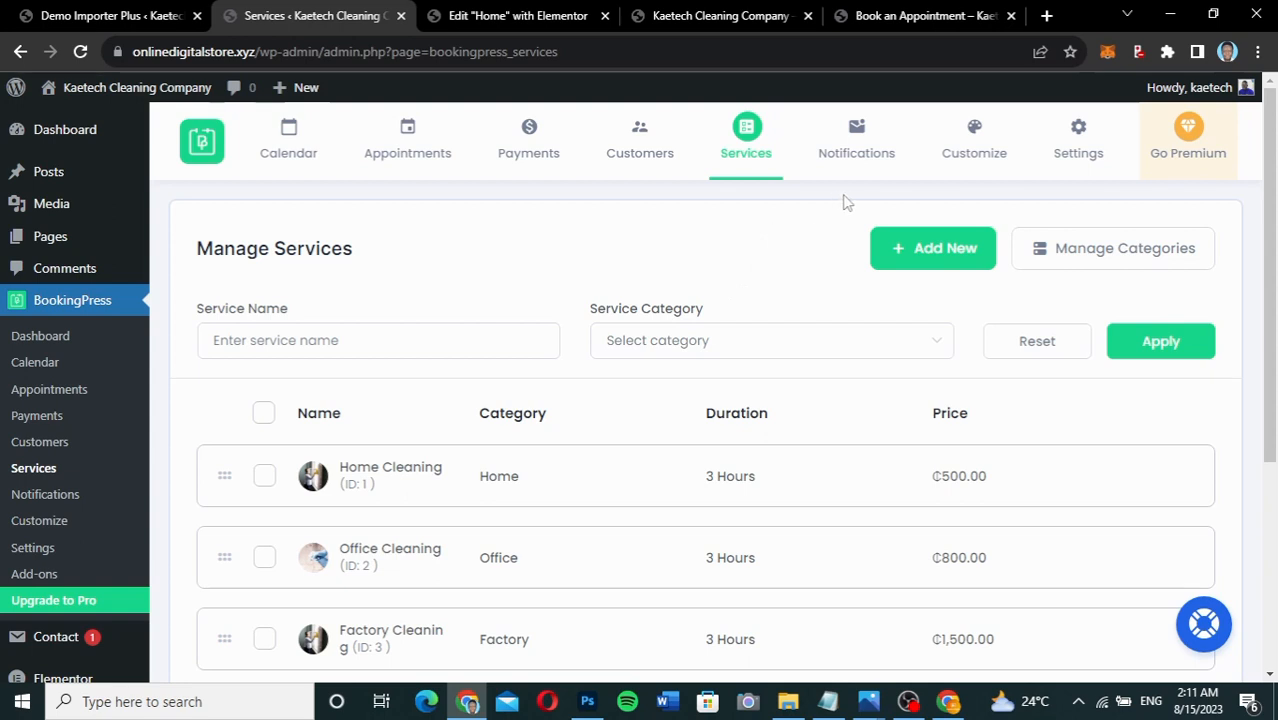
pyautogui.click(1082, 160)
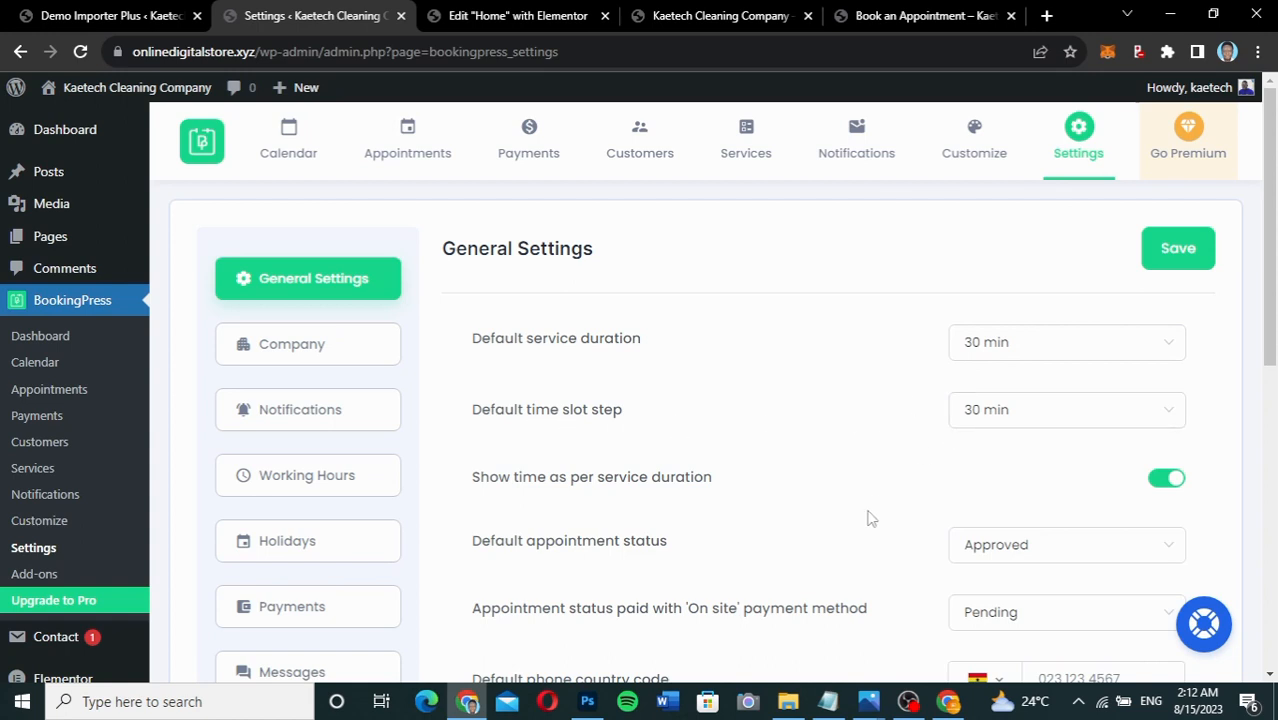
# Keep Approved as the default appointment status and Pending for on-site paid appointments.
pyautogui.scroll(-3, 868, 518)
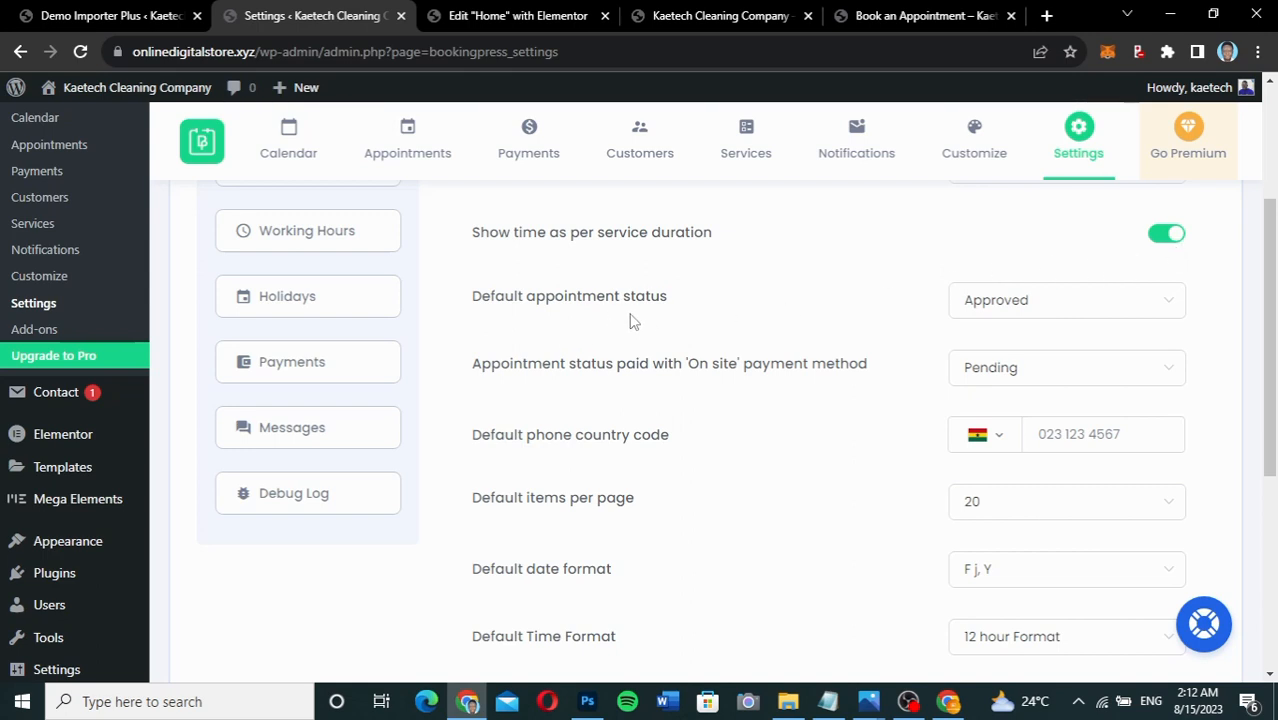
pyautogui.click(1040, 312)
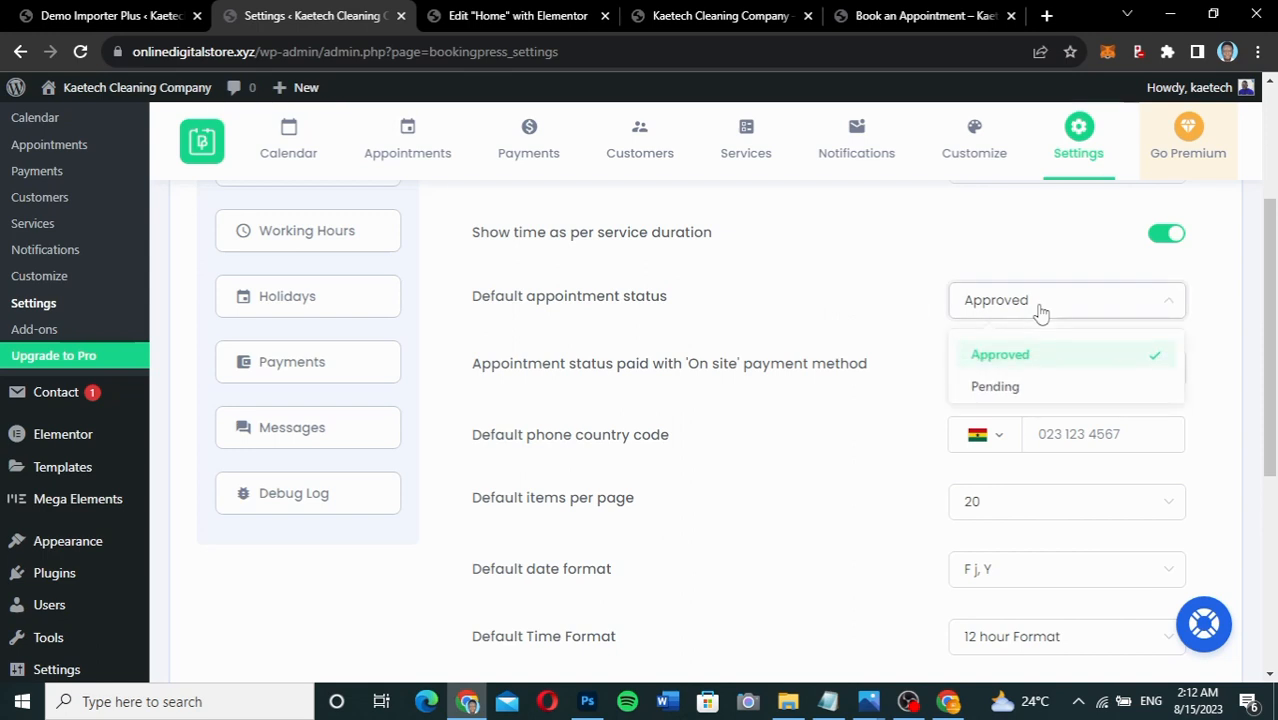
pyautogui.click(1040, 312)
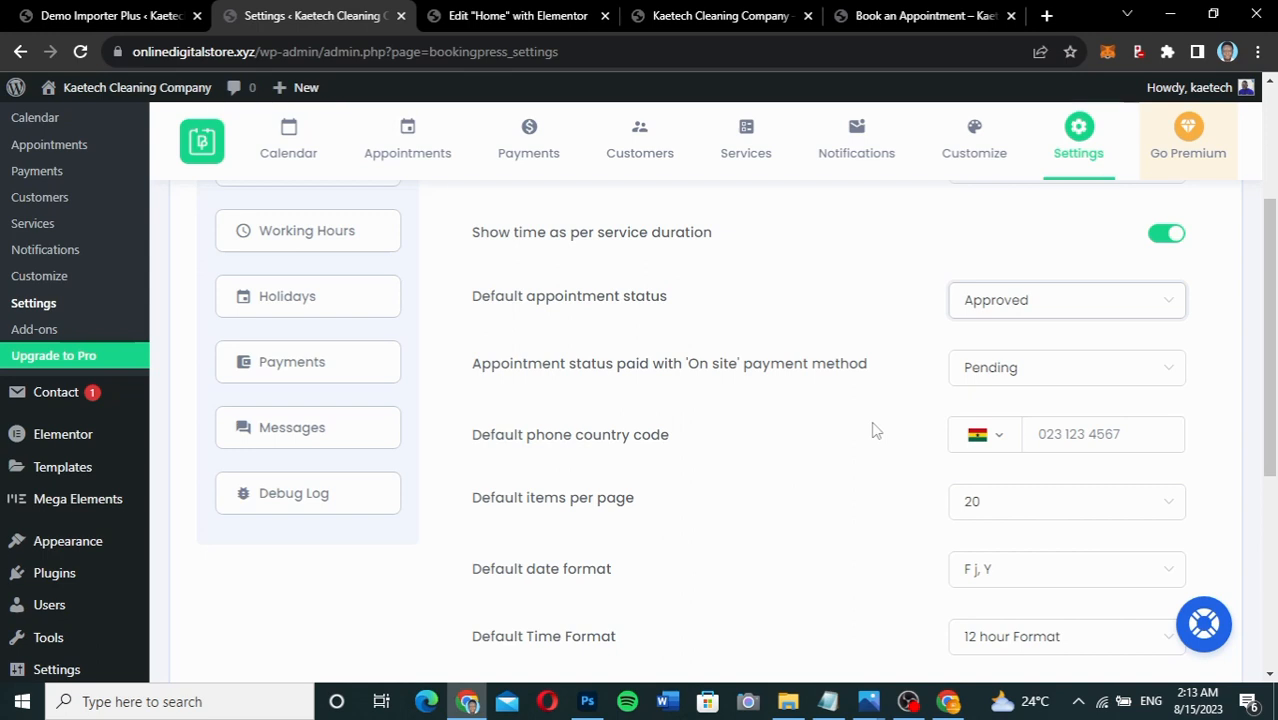
pyautogui.click(1005, 368)
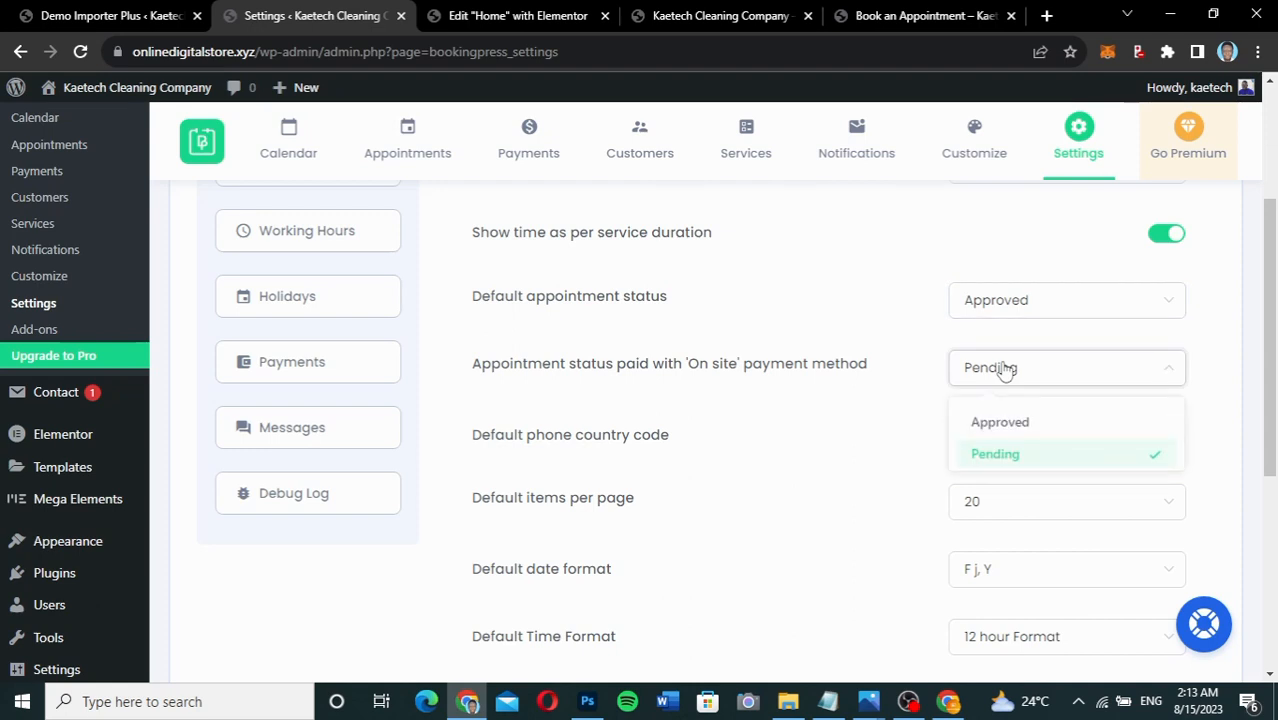
pyautogui.click(1005, 368)
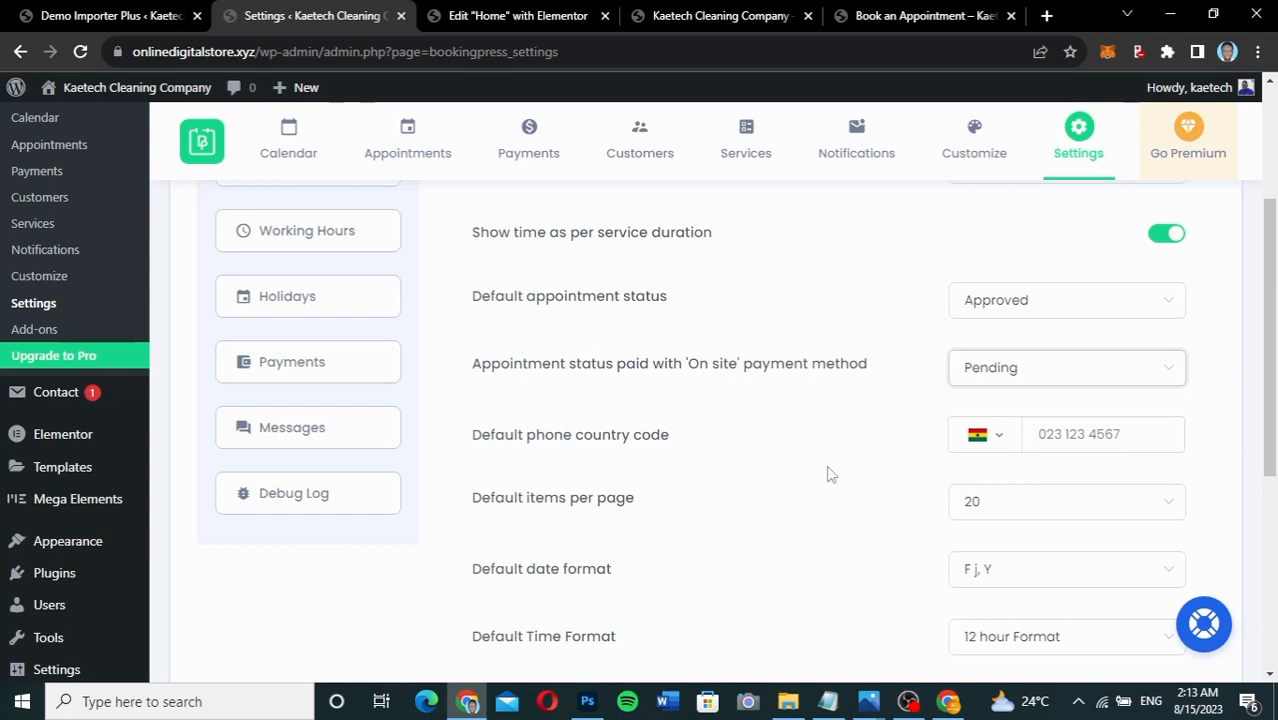
pyautogui.scroll(-1, 827, 474)
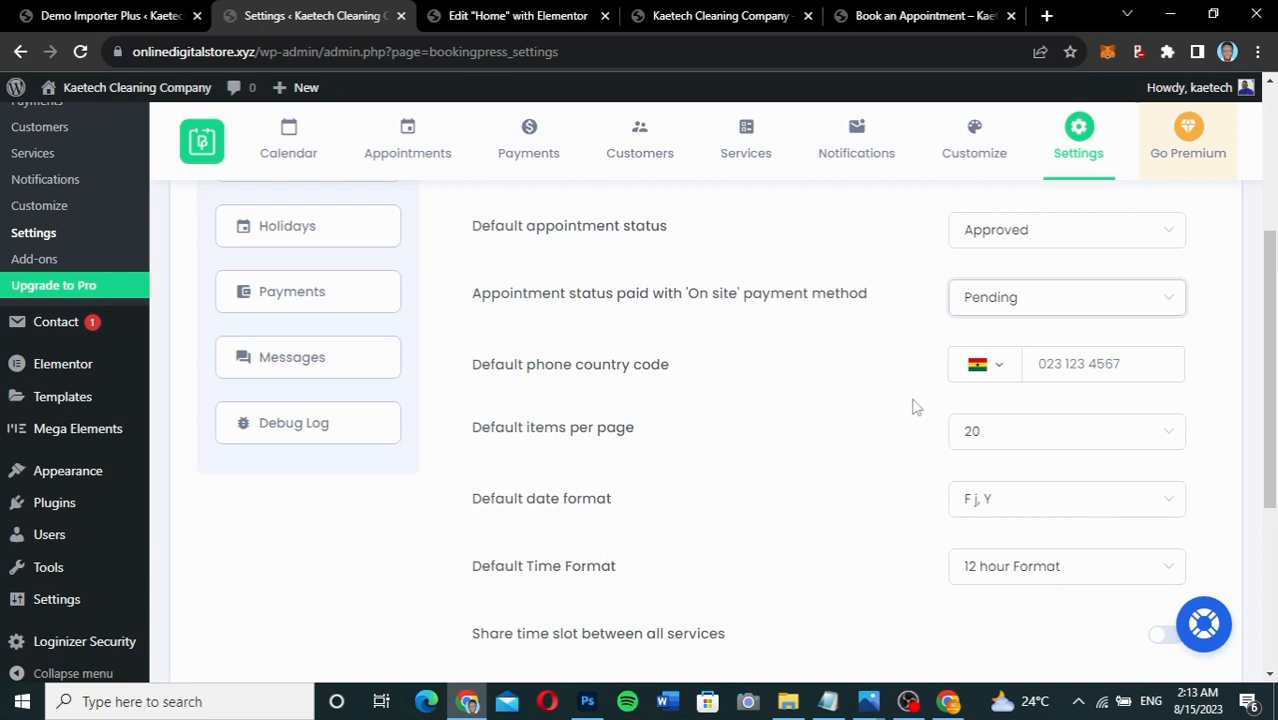
# Enter the business's default phone number in the phone country code field.
pyautogui.click(1146, 362)
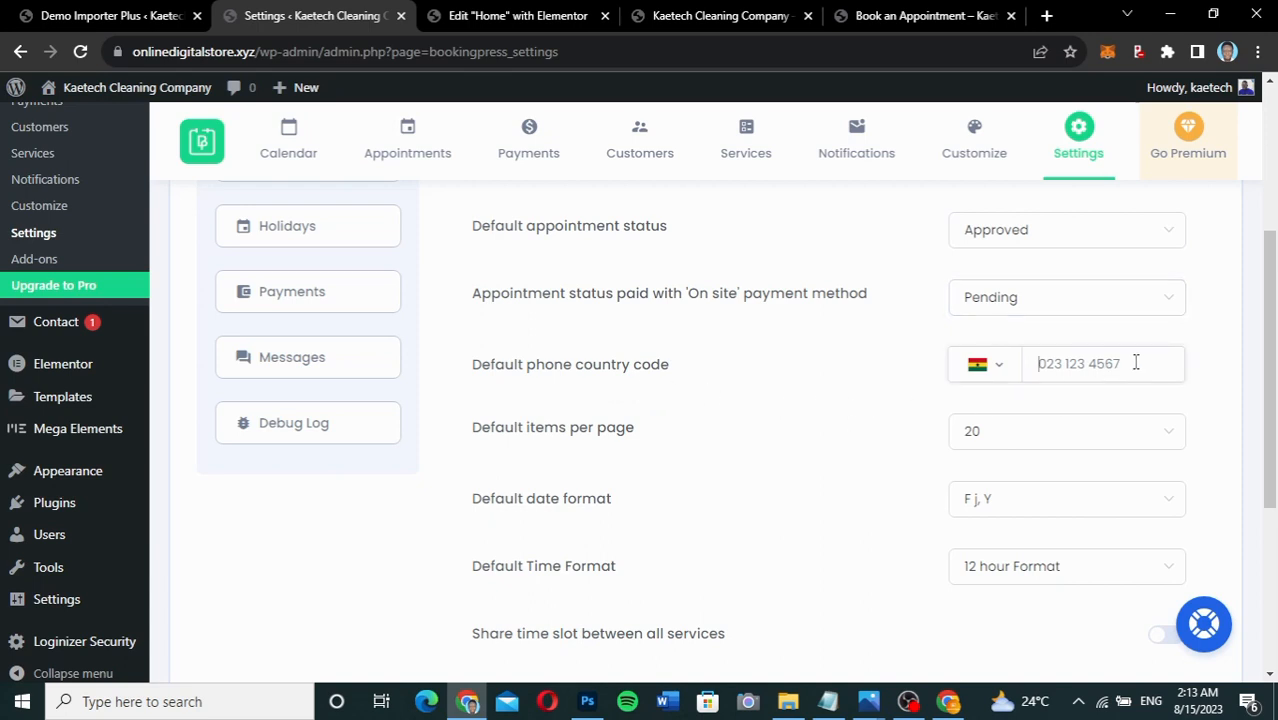
pyautogui.scroll(-1, 893, 456)
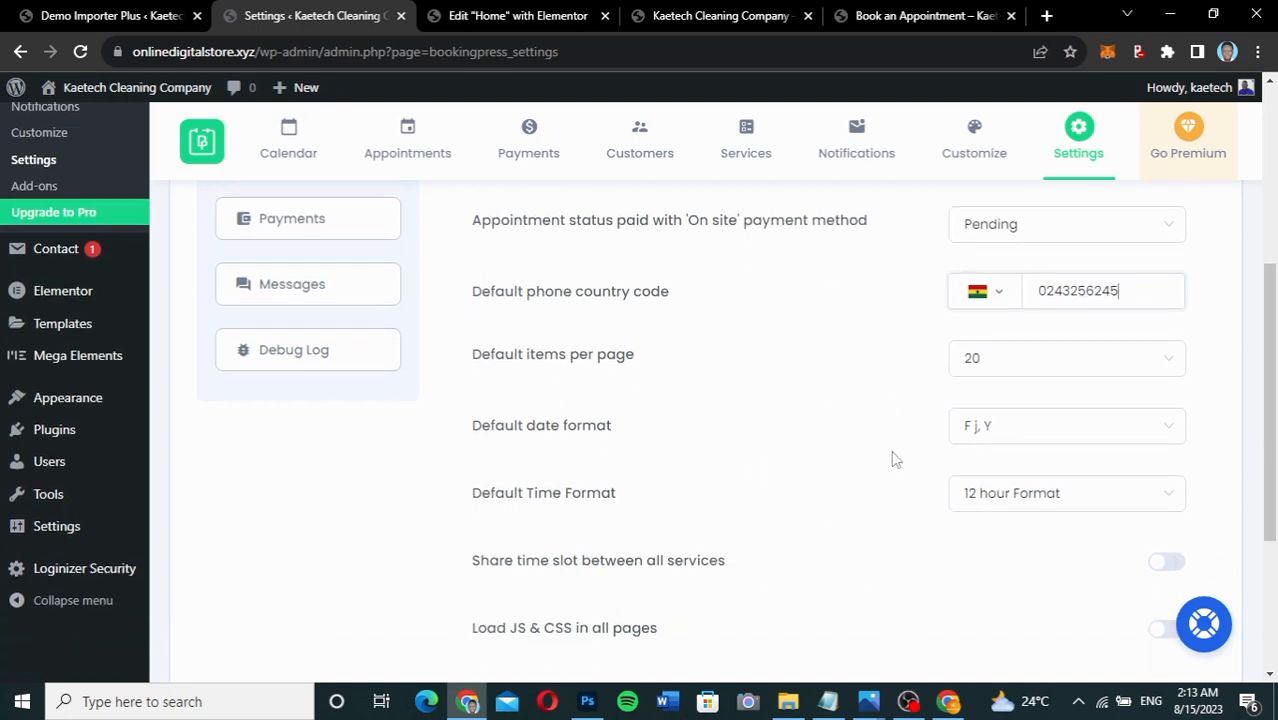
pyautogui.scroll(-1, 893, 458)
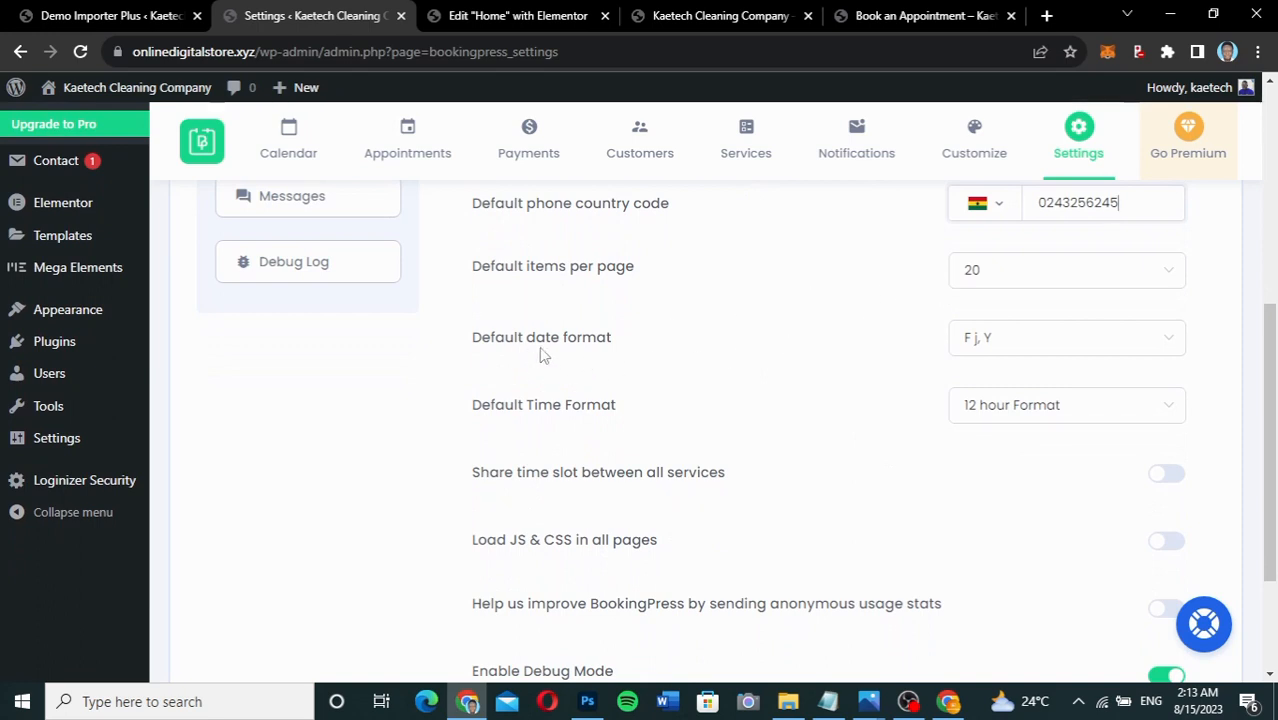
pyautogui.scroll(-2, 652, 440)
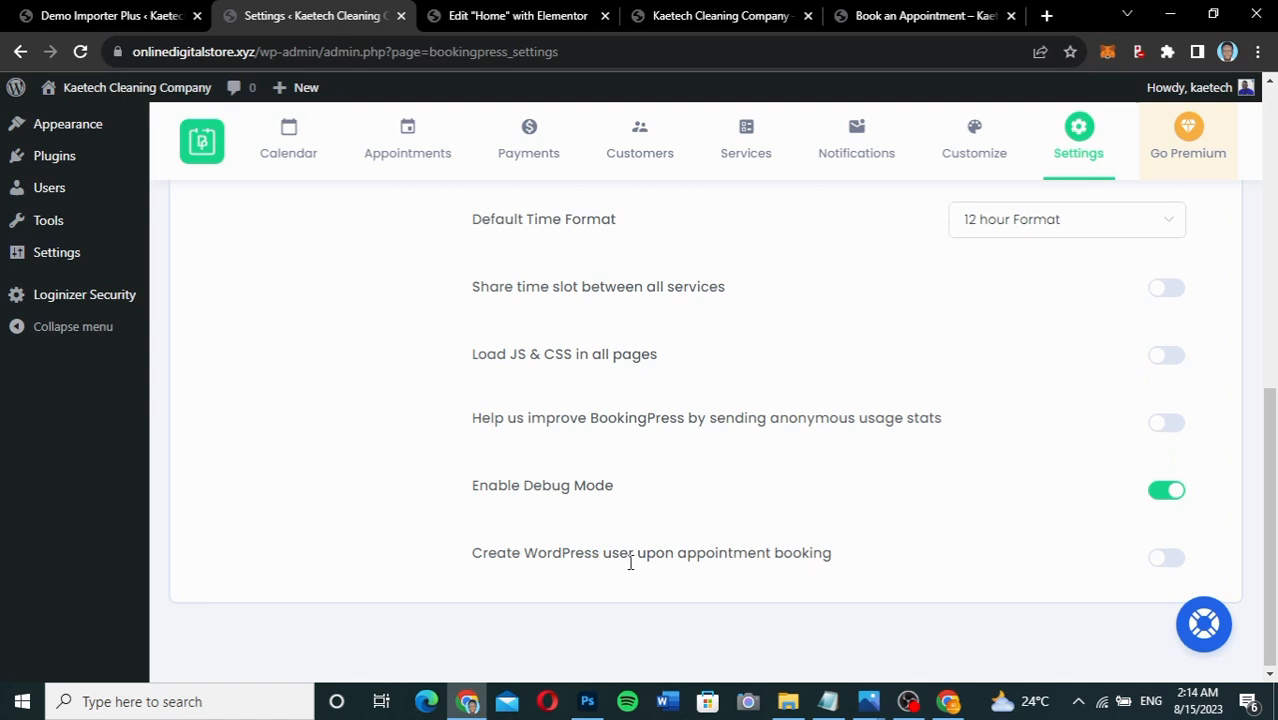
# Switch on 'Create WordPress user upon appointment booking'.
pyautogui.click(1166, 560)
pyautogui.scroll(5, 1020, 434)
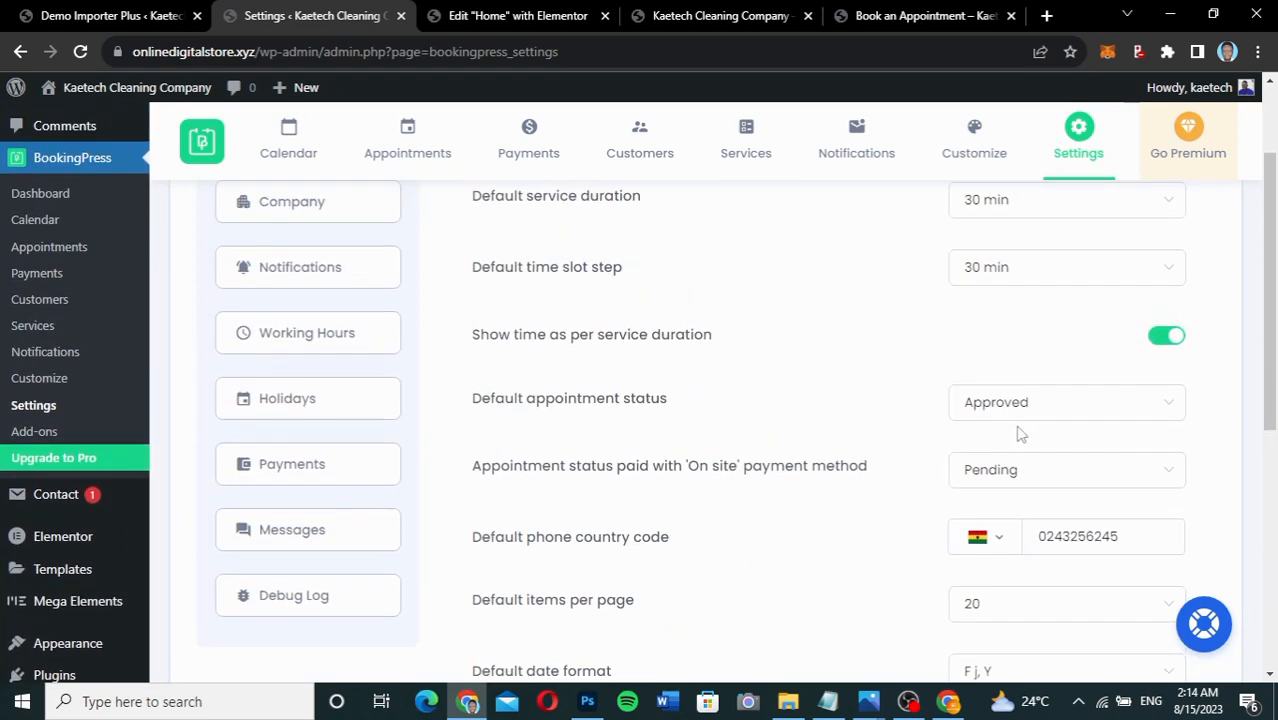
pyautogui.scroll(2, 1020, 434)
# Save the general settings and look through the Company, Notifications and Working Hours pages.
pyautogui.click(1190, 247)
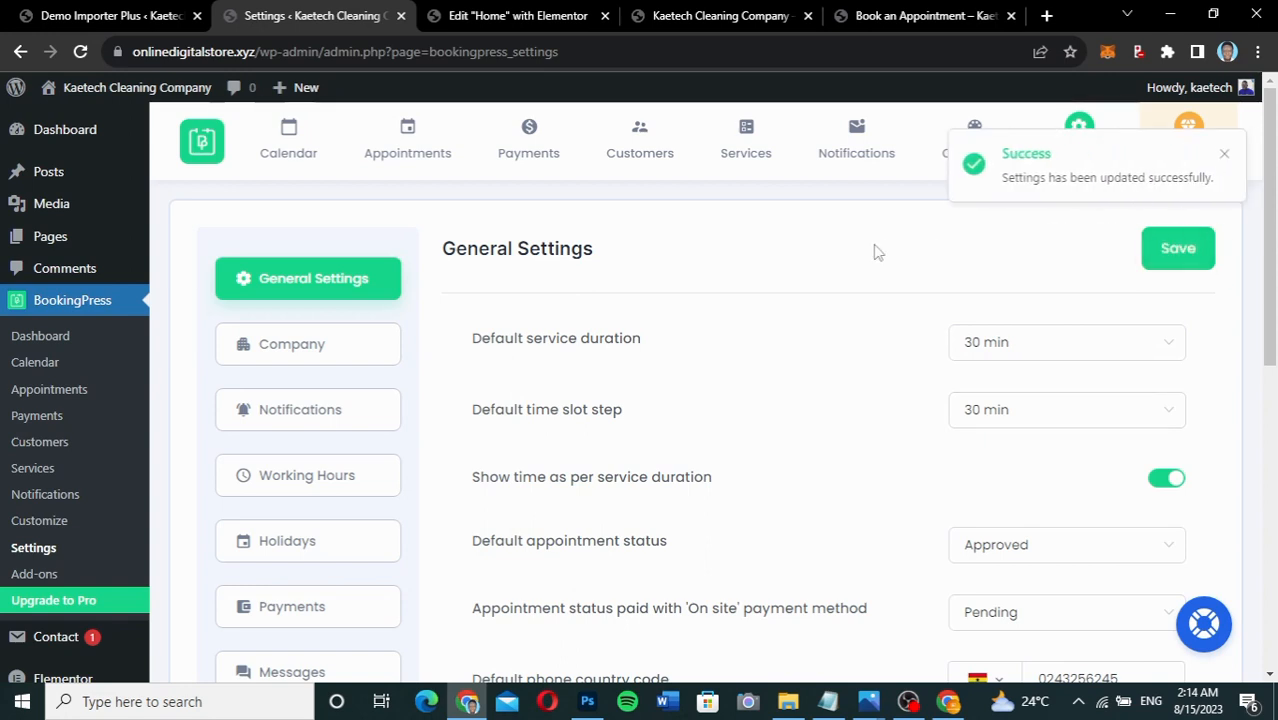
pyautogui.click(310, 350)
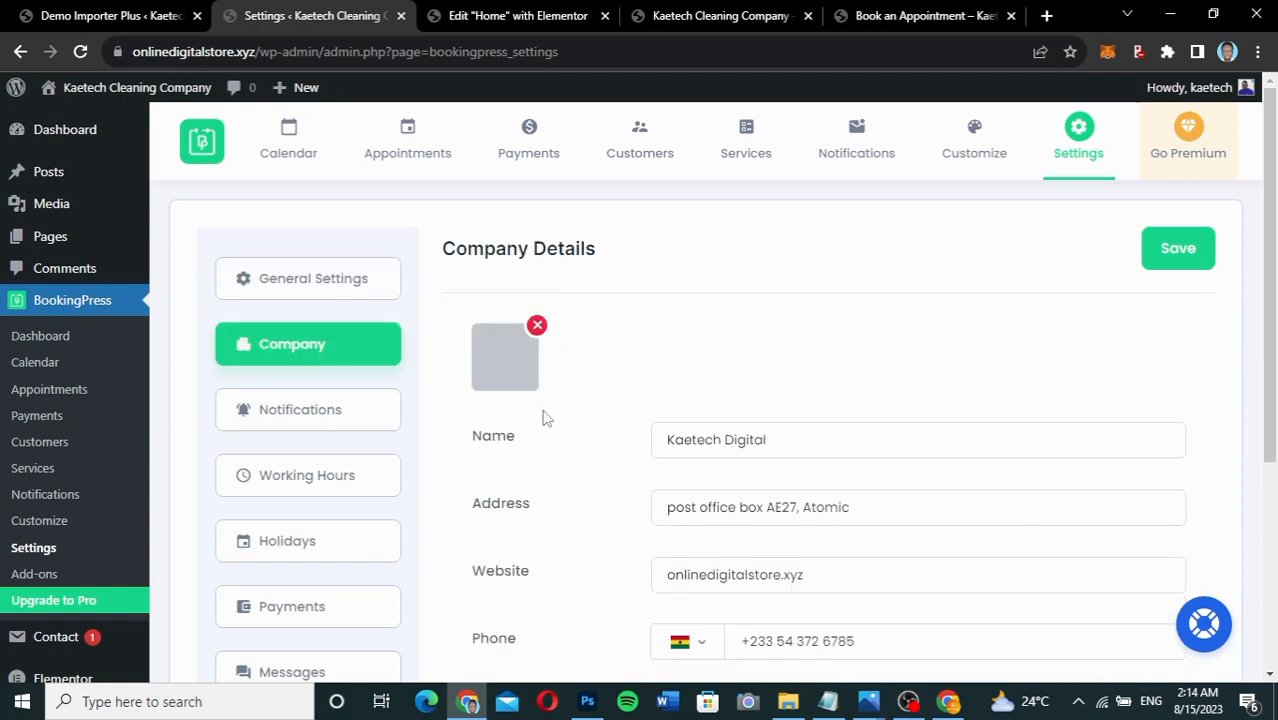
pyautogui.scroll(-3, 582, 462)
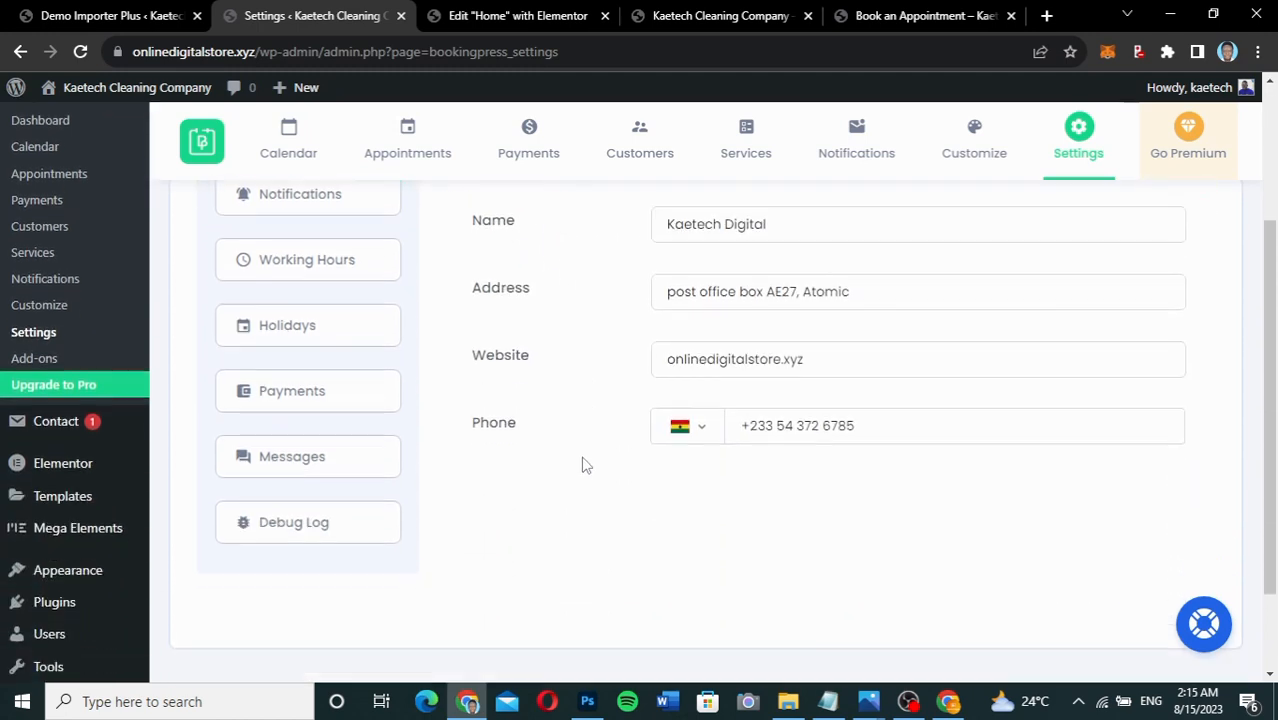
pyautogui.scroll(1, 585, 465)
pyautogui.scroll(1, 585, 465)
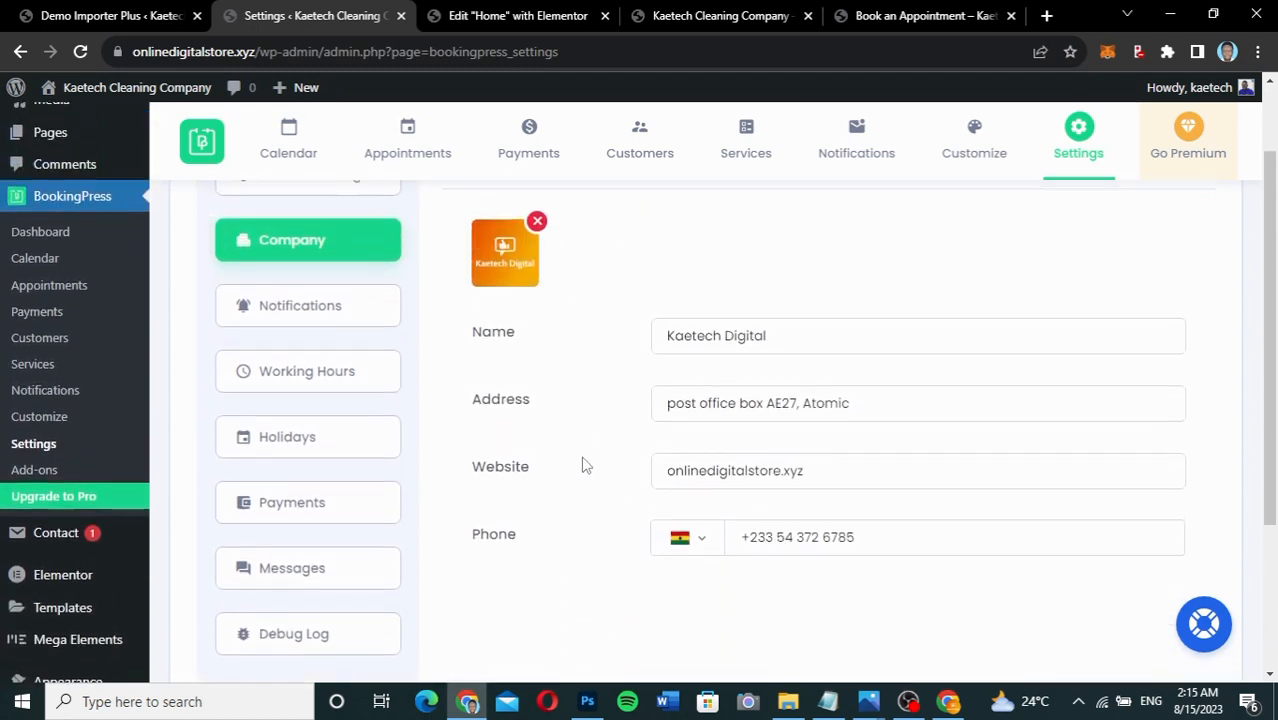
pyautogui.click(343, 317)
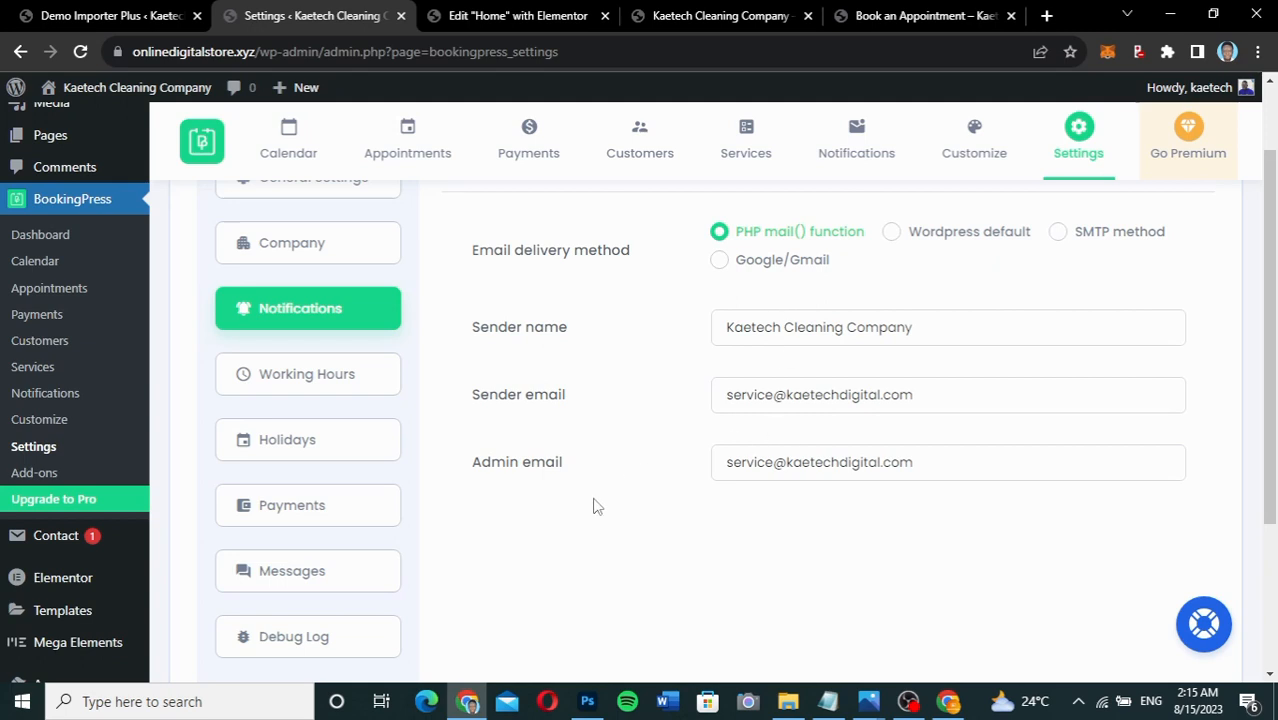
pyautogui.click(340, 384)
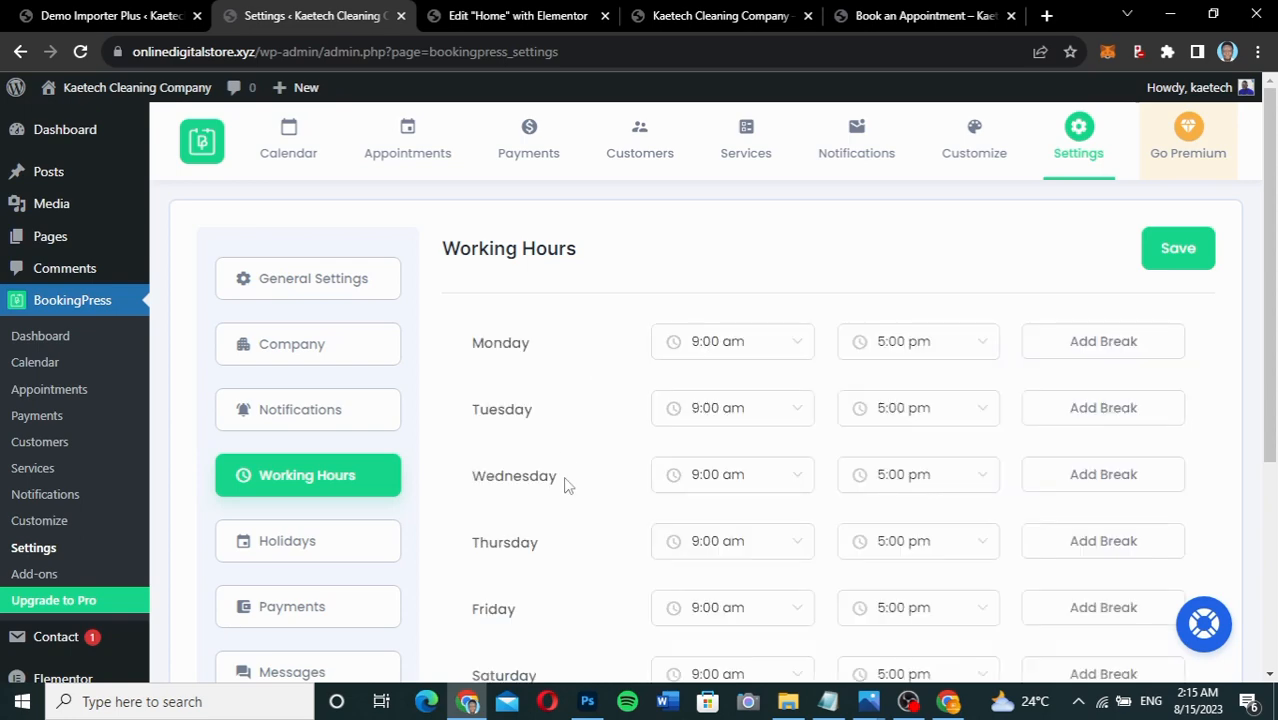
pyautogui.scroll(-3, 576, 502)
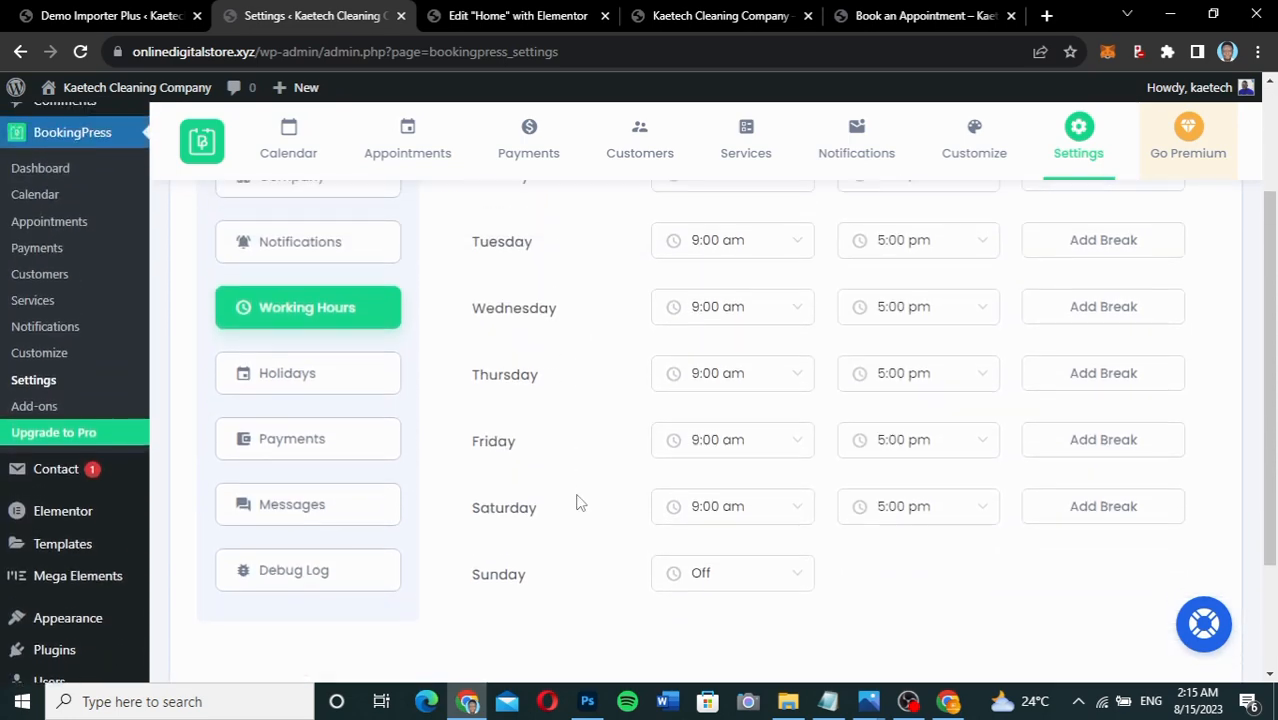
pyautogui.scroll(1, 578, 500)
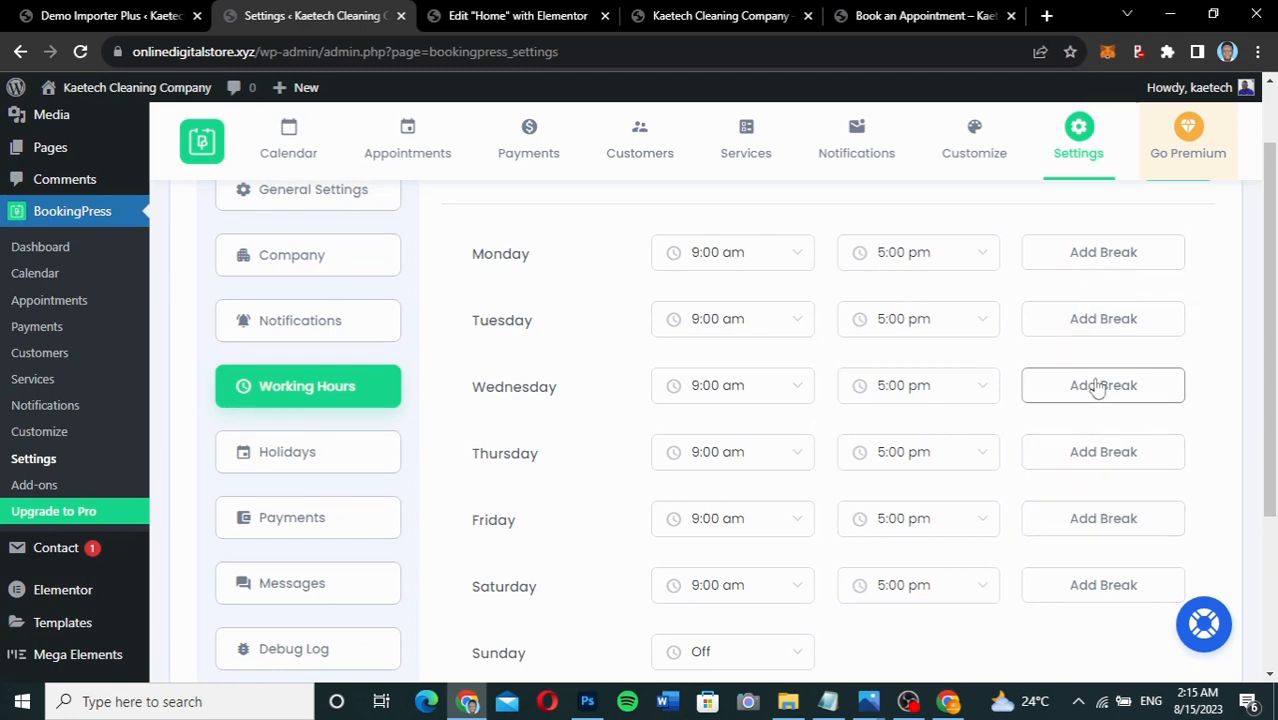
# Open Holidays and scroll through the 2023 calendar months.
pyautogui.click(309, 457)
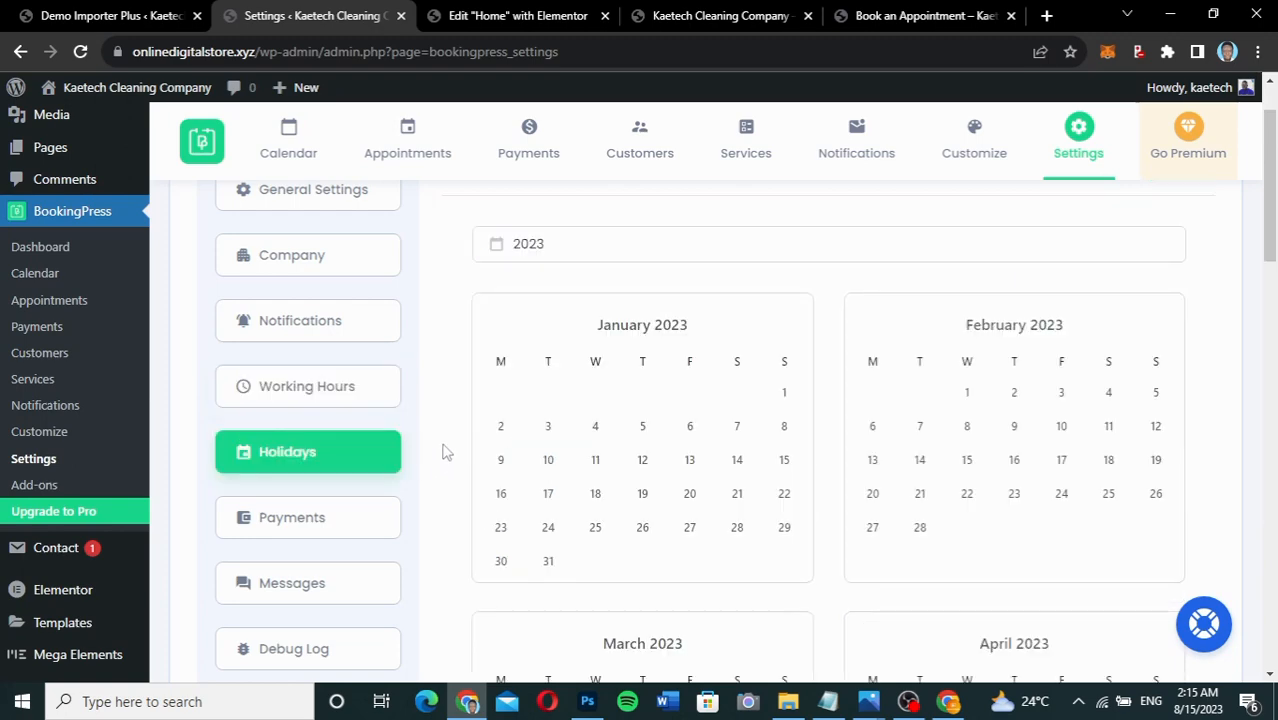
pyautogui.scroll(-2, 443, 462)
pyautogui.scroll(-2, 445, 473)
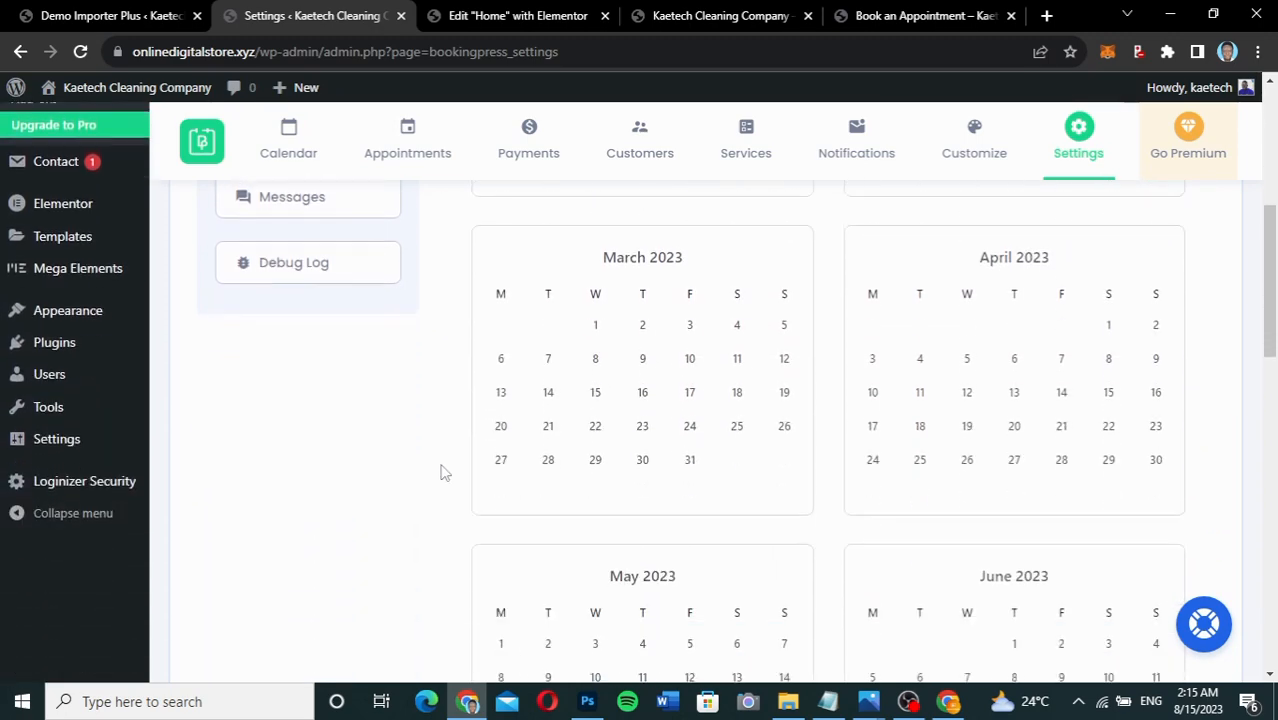
pyautogui.scroll(3, 445, 473)
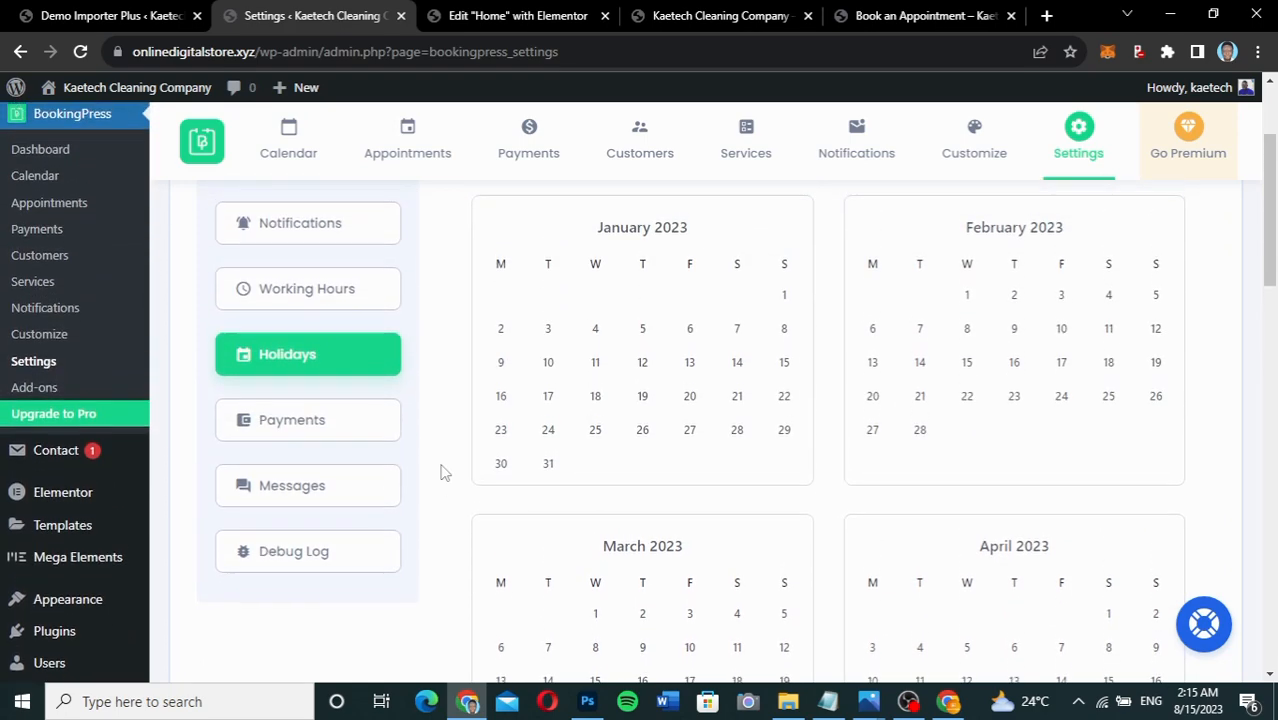
pyautogui.scroll(1, 443, 471)
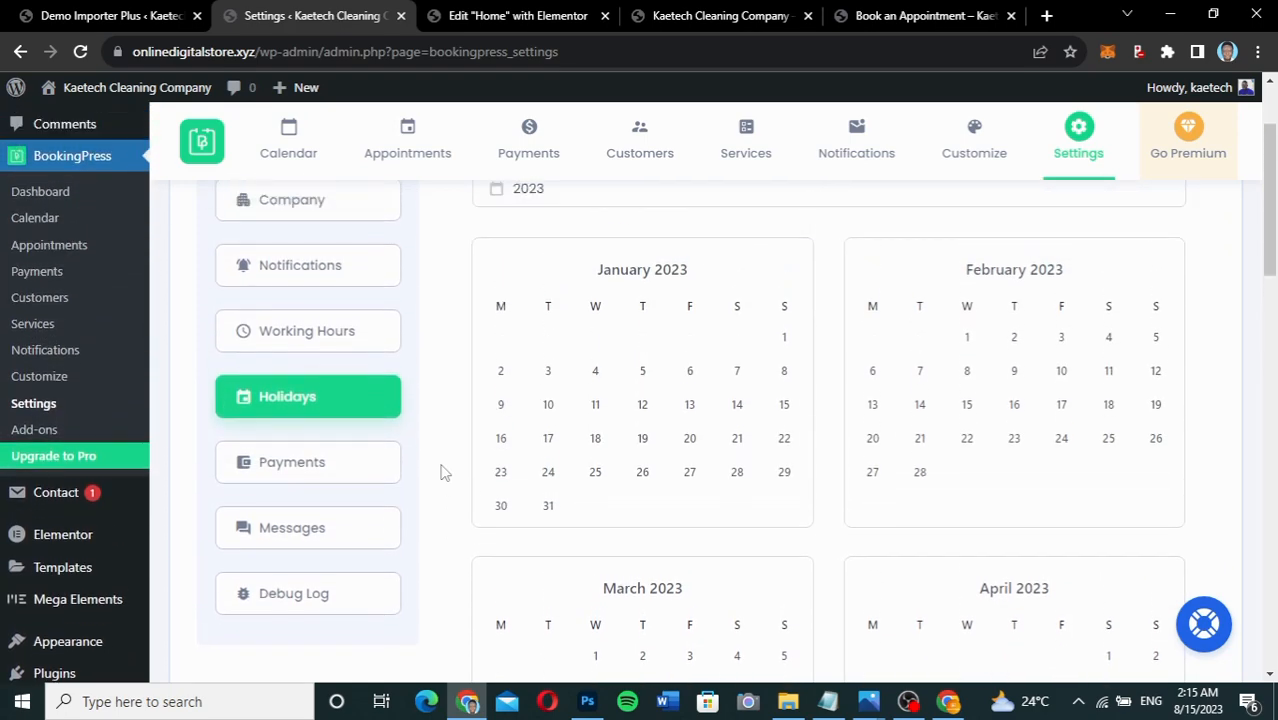
# Check Payments: Ghanaian Cedi, Comma-Dot separator, 2 decimals, On Site on, PayPal off.
pyautogui.click(331, 468)
pyautogui.scroll(2, 601, 335)
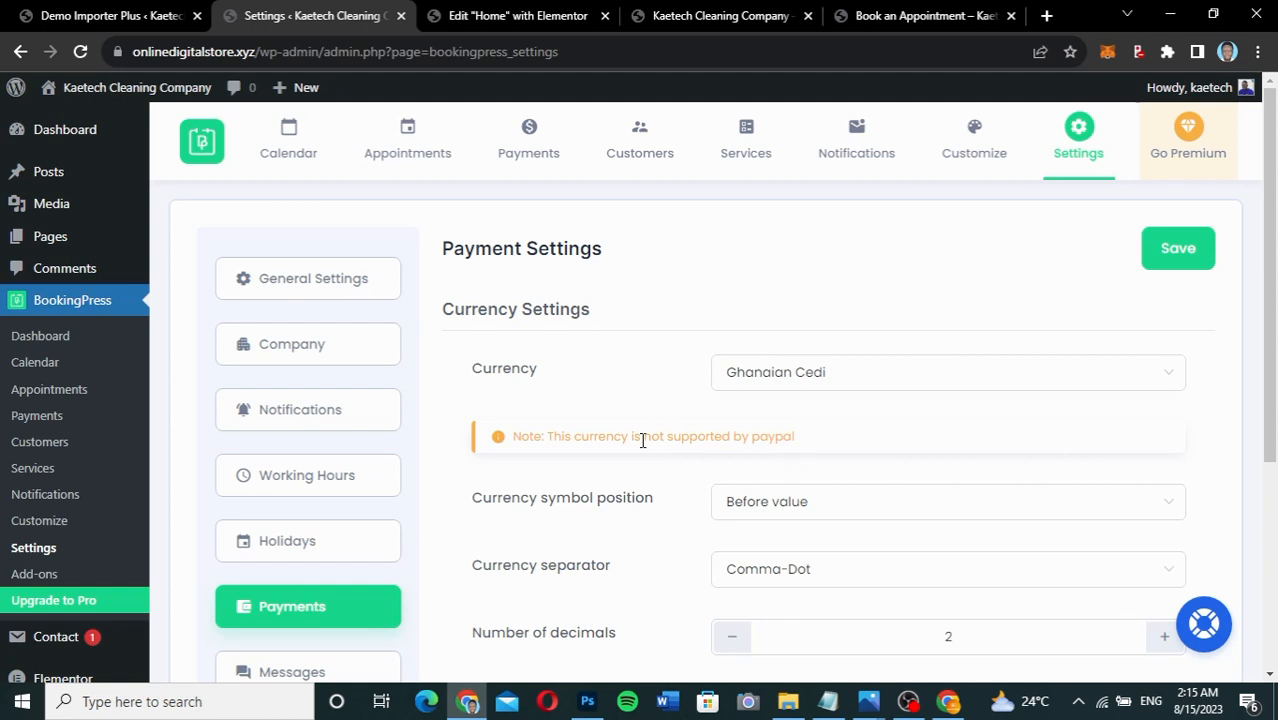
pyautogui.scroll(-3, 643, 440)
pyautogui.scroll(-2, 643, 448)
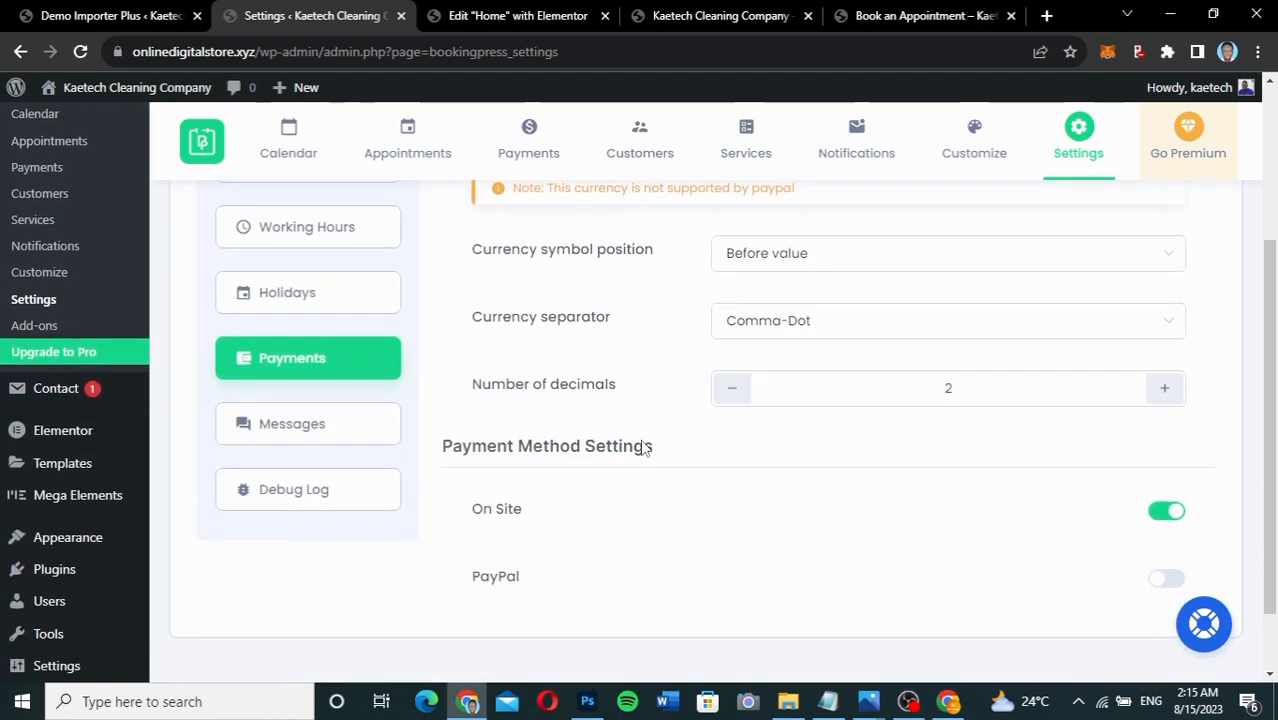
pyautogui.scroll(-2, 641, 440)
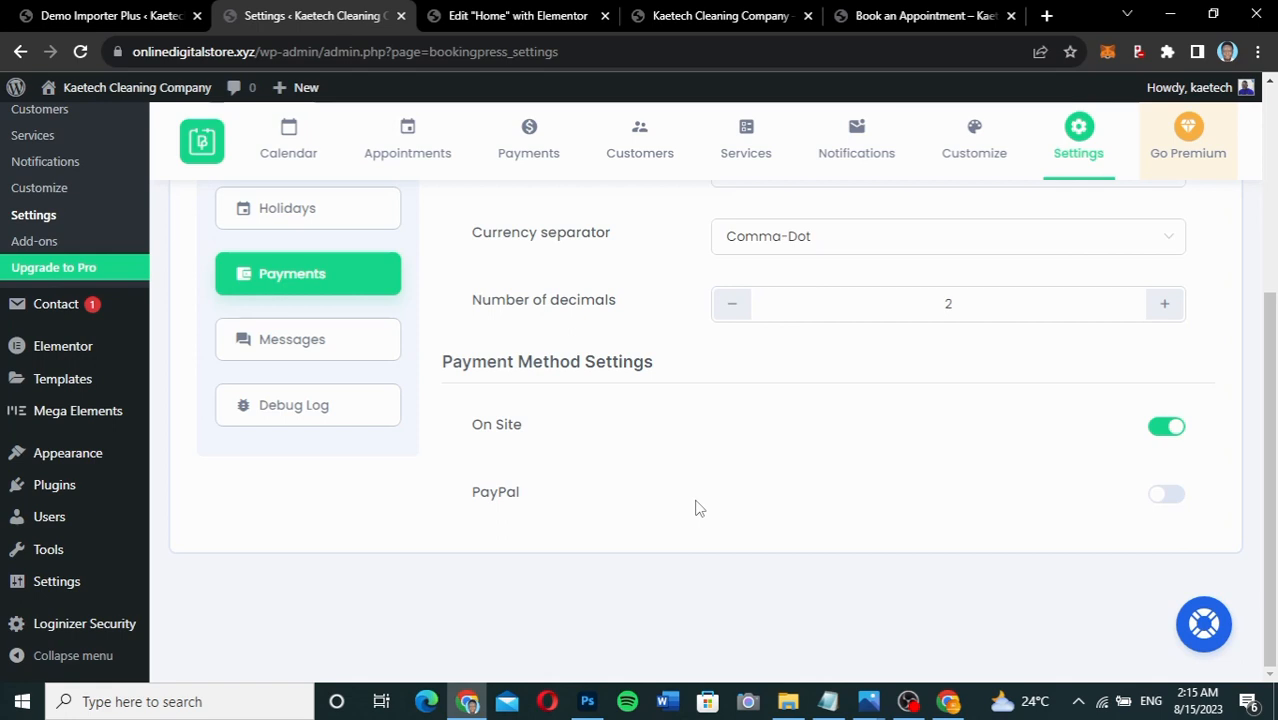
pyautogui.scroll(7, 695, 505)
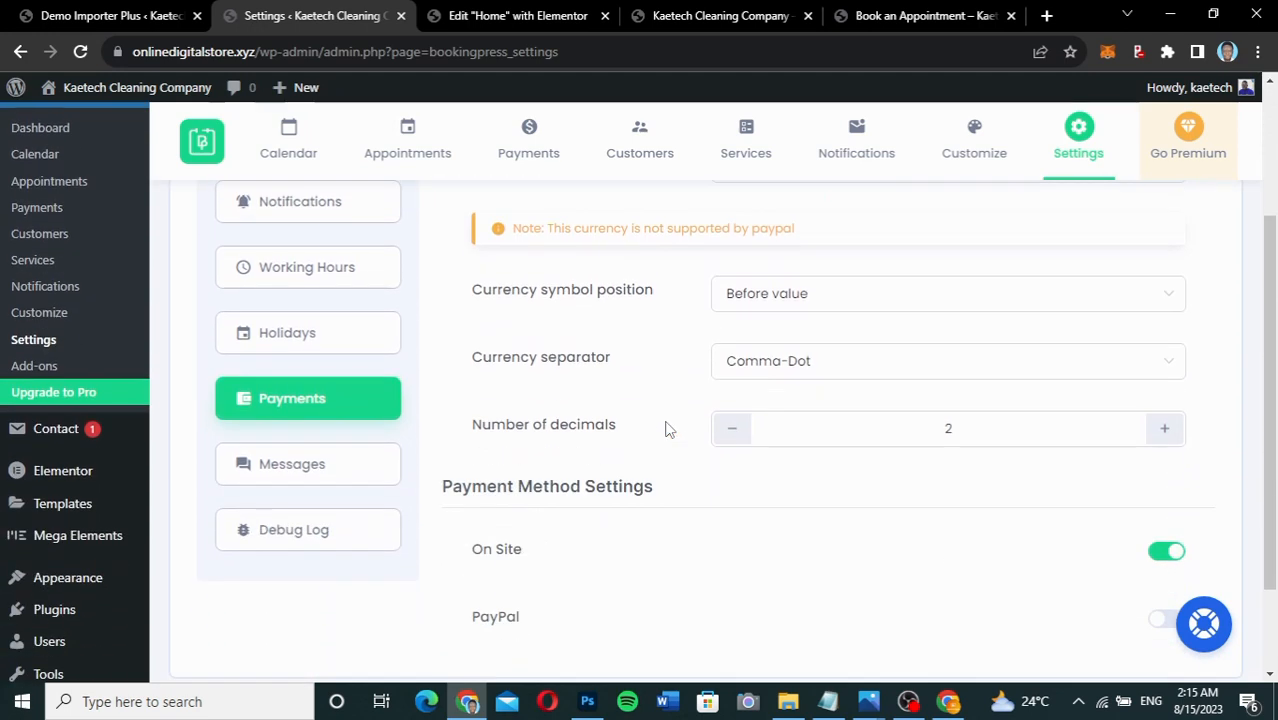
pyautogui.scroll(1, 668, 428)
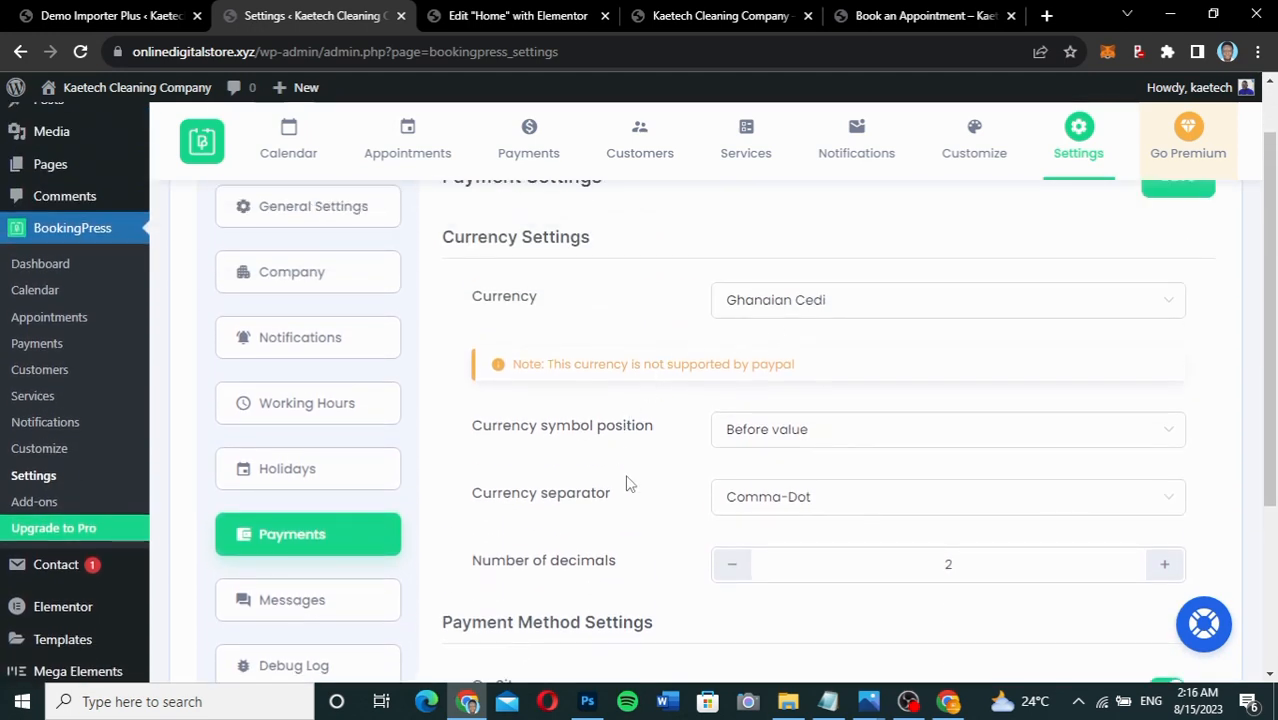
pyautogui.scroll(-1, 628, 484)
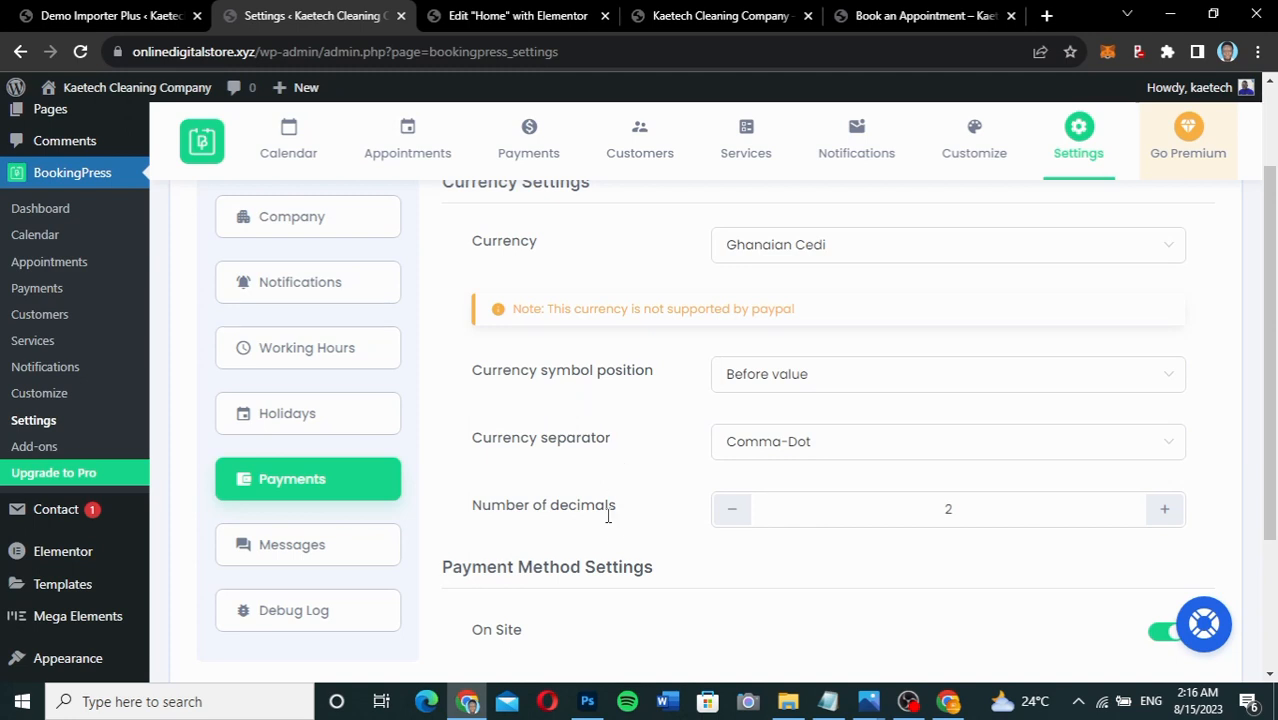
pyautogui.scroll(-2, 618, 544)
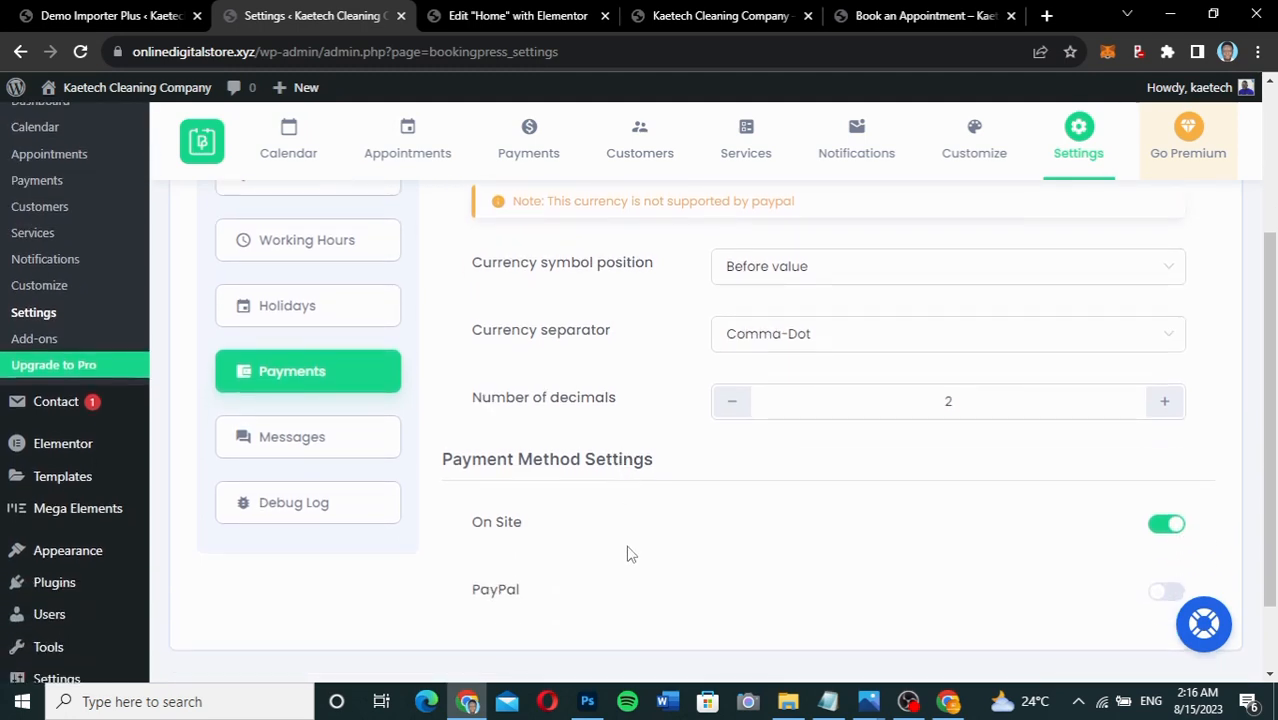
pyautogui.scroll(-2, 628, 551)
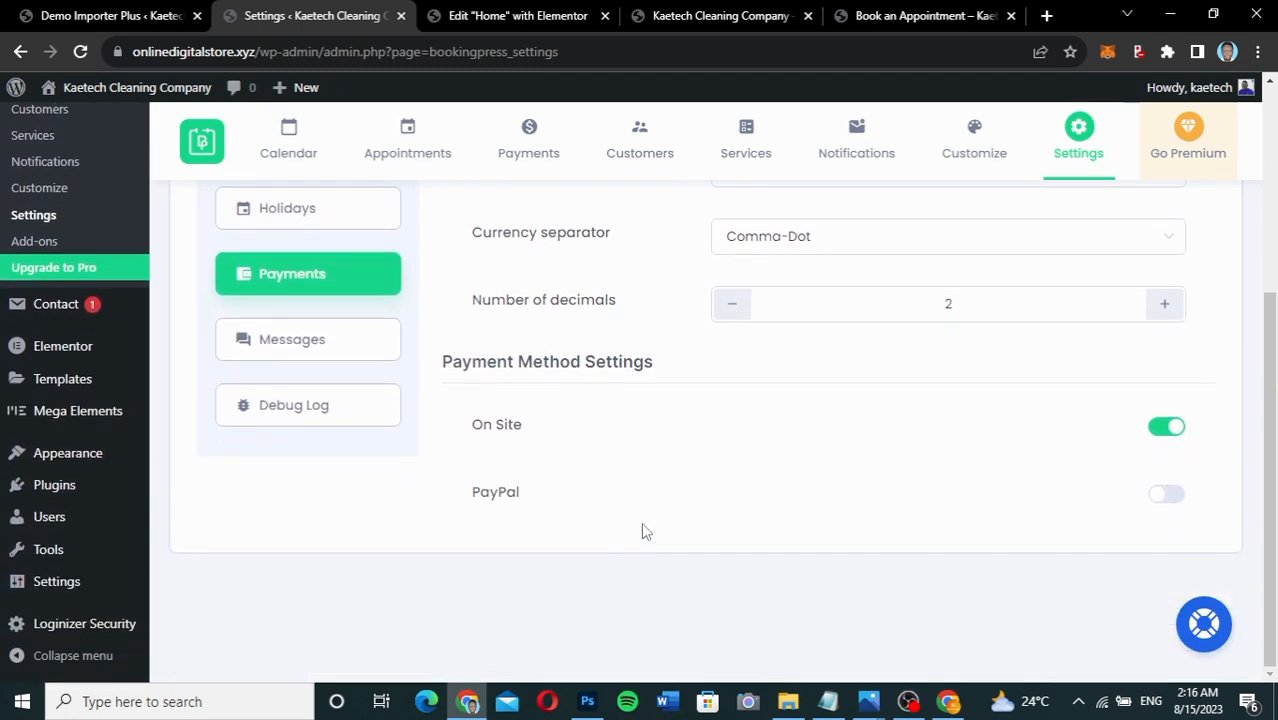
pyautogui.scroll(3, 641, 522)
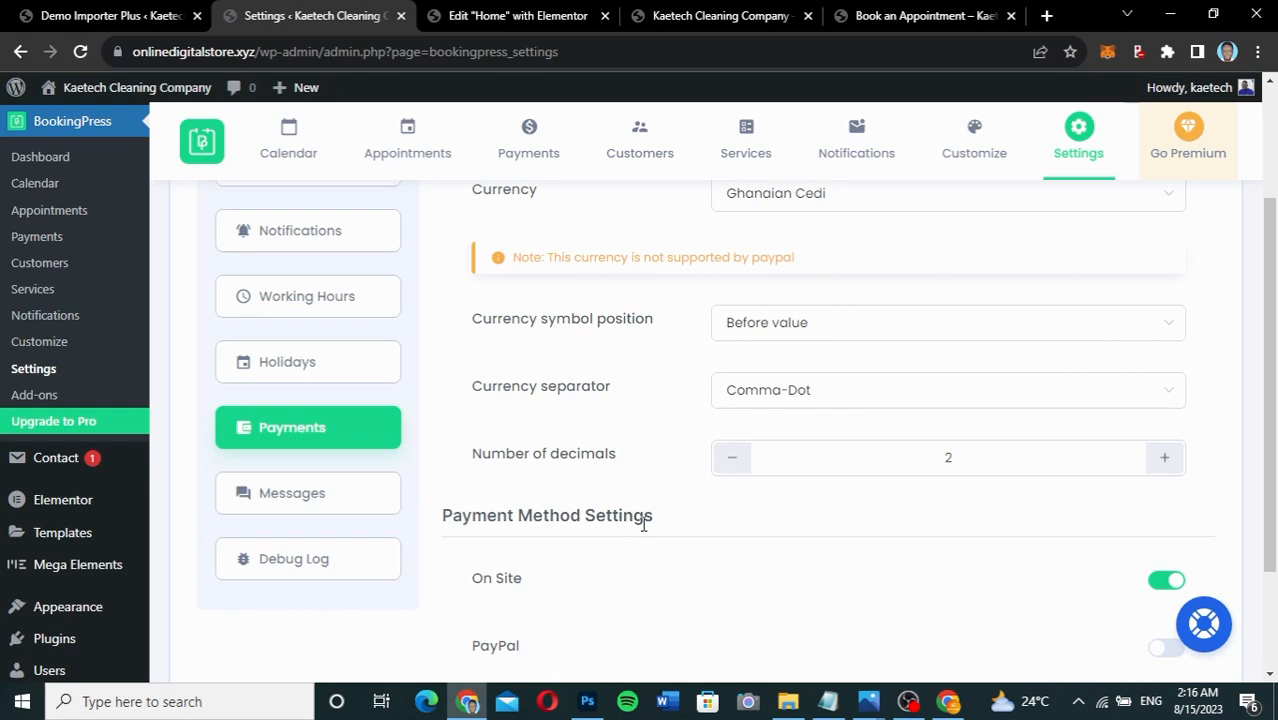
pyautogui.scroll(-2, 643, 522)
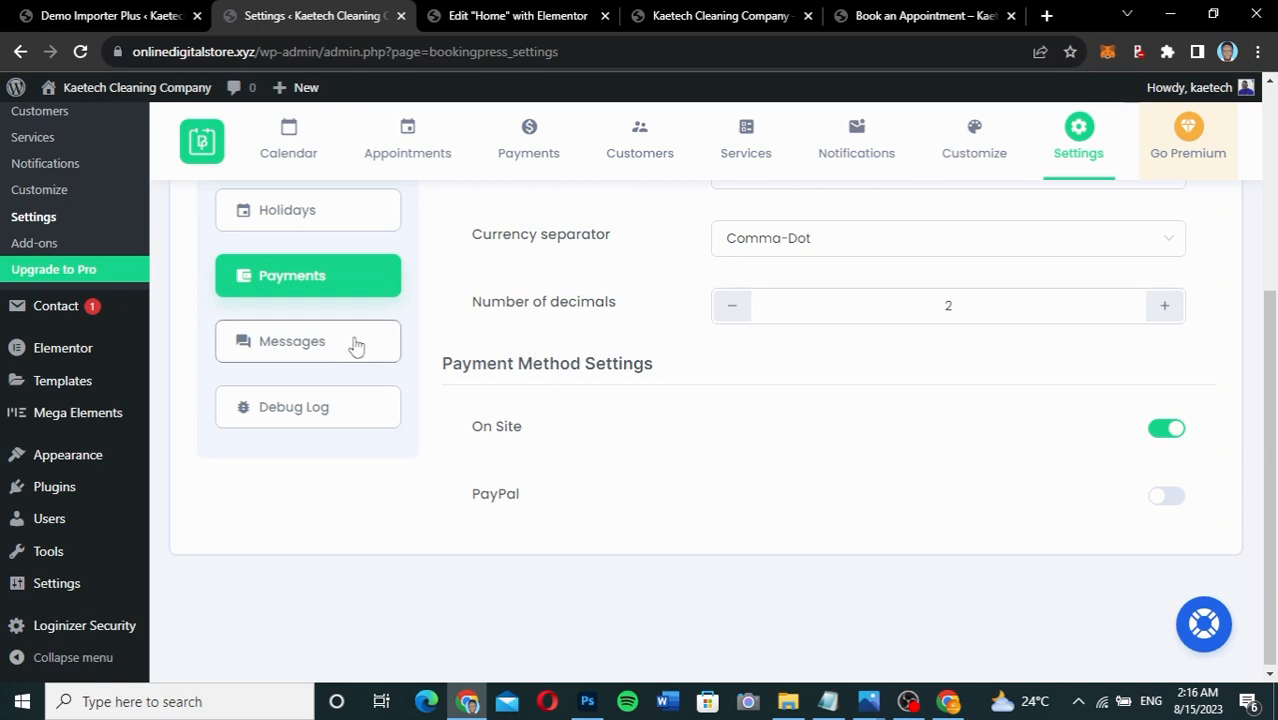
pyautogui.scroll(2, 510, 306)
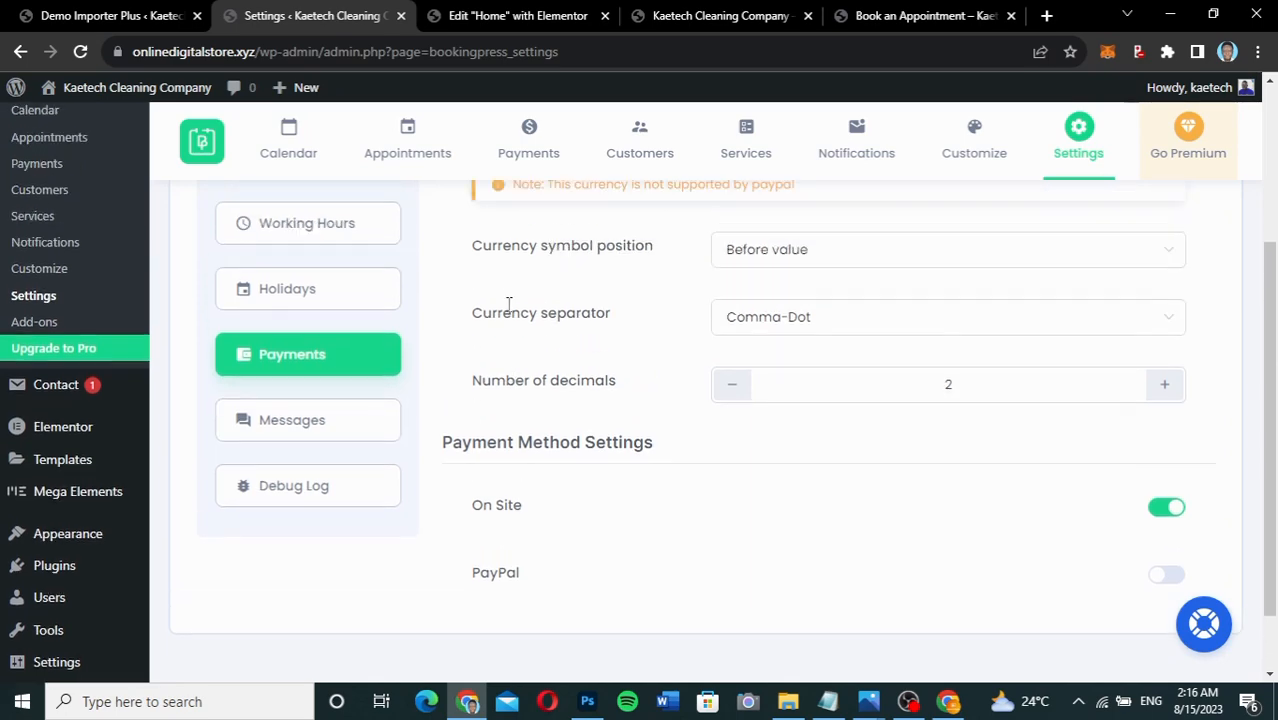
pyautogui.scroll(-1, 510, 306)
# Scroll through every customer-facing booking error message in Message Settings.
pyautogui.click(345, 418)
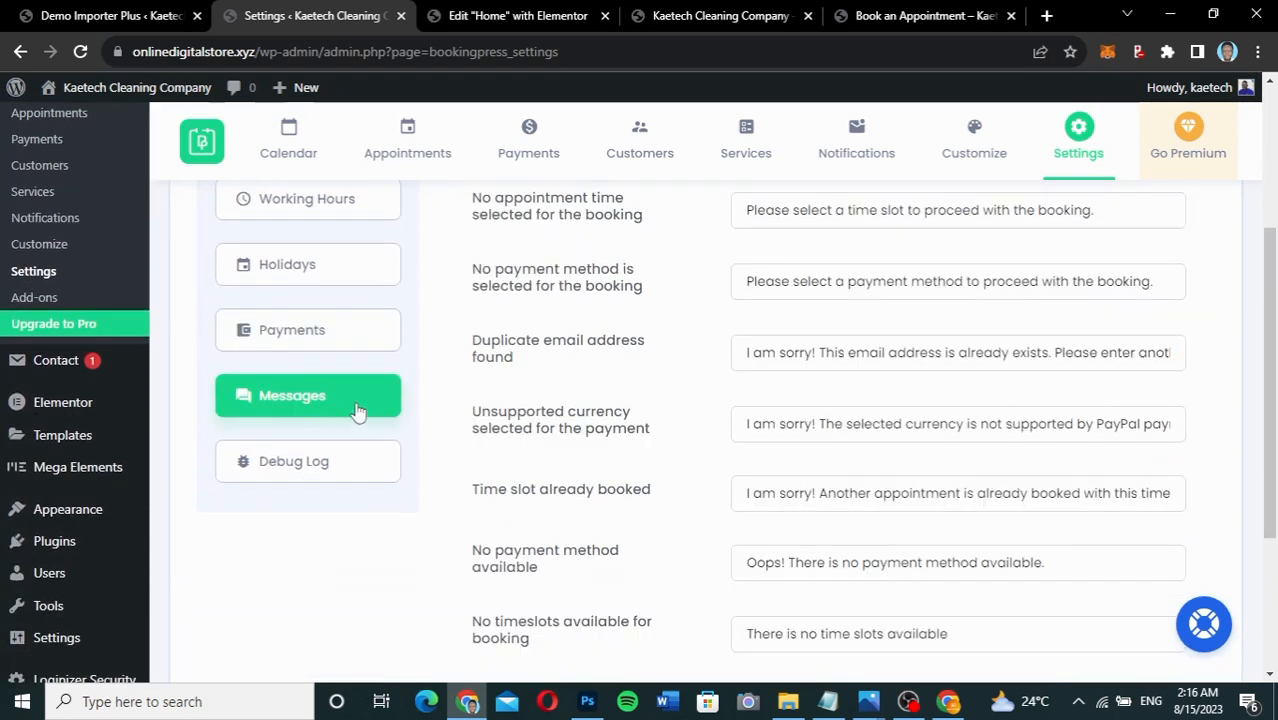
pyautogui.scroll(2, 596, 385)
pyautogui.scroll(1, 595, 385)
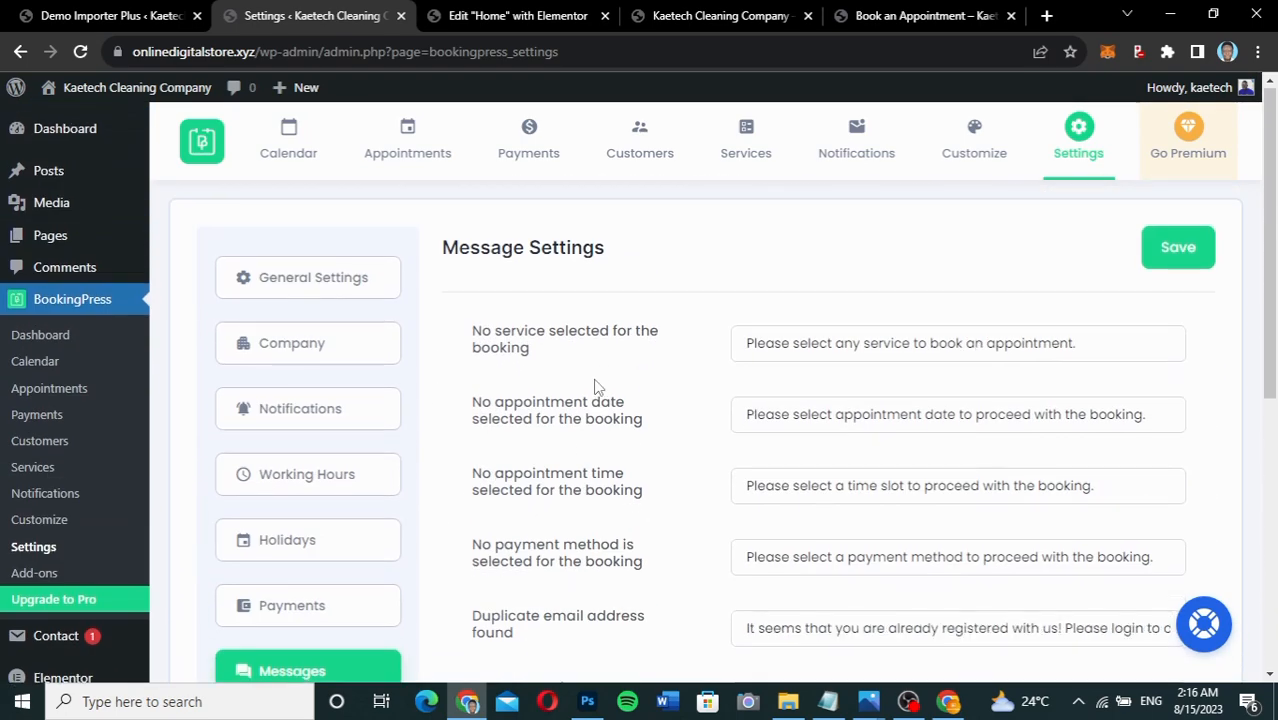
pyautogui.scroll(-5, 595, 385)
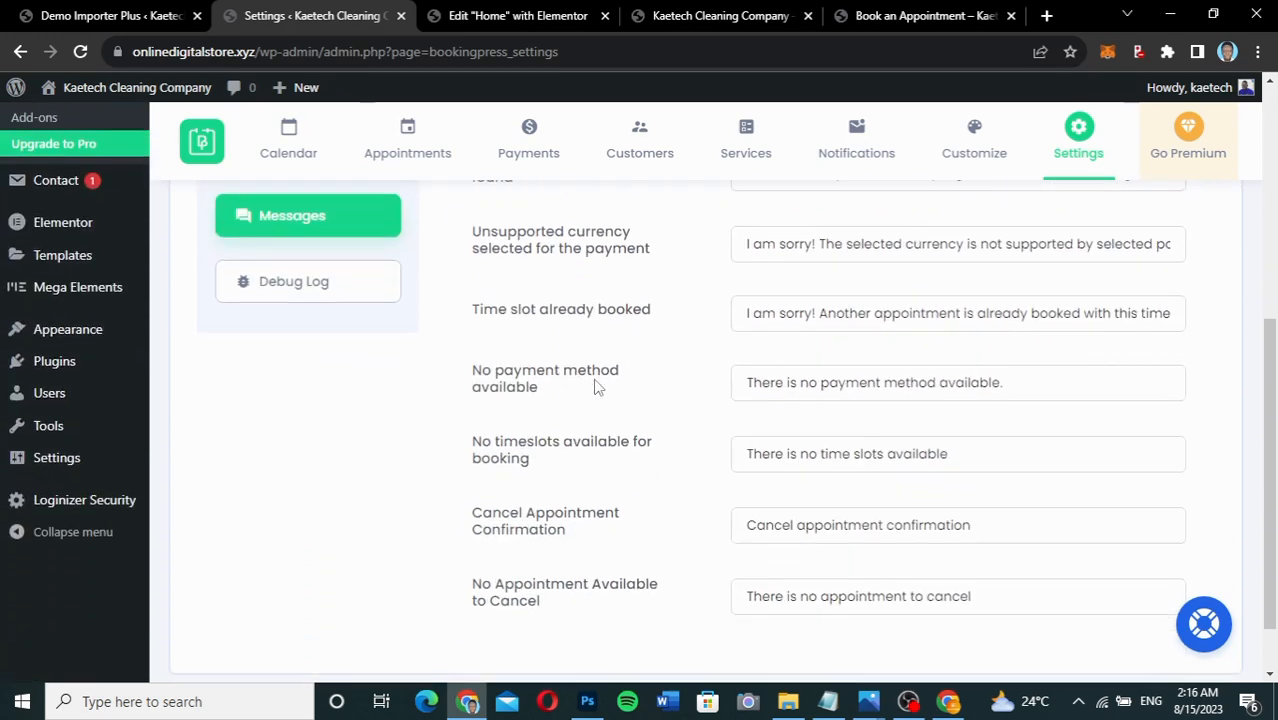
pyautogui.scroll(6, 595, 385)
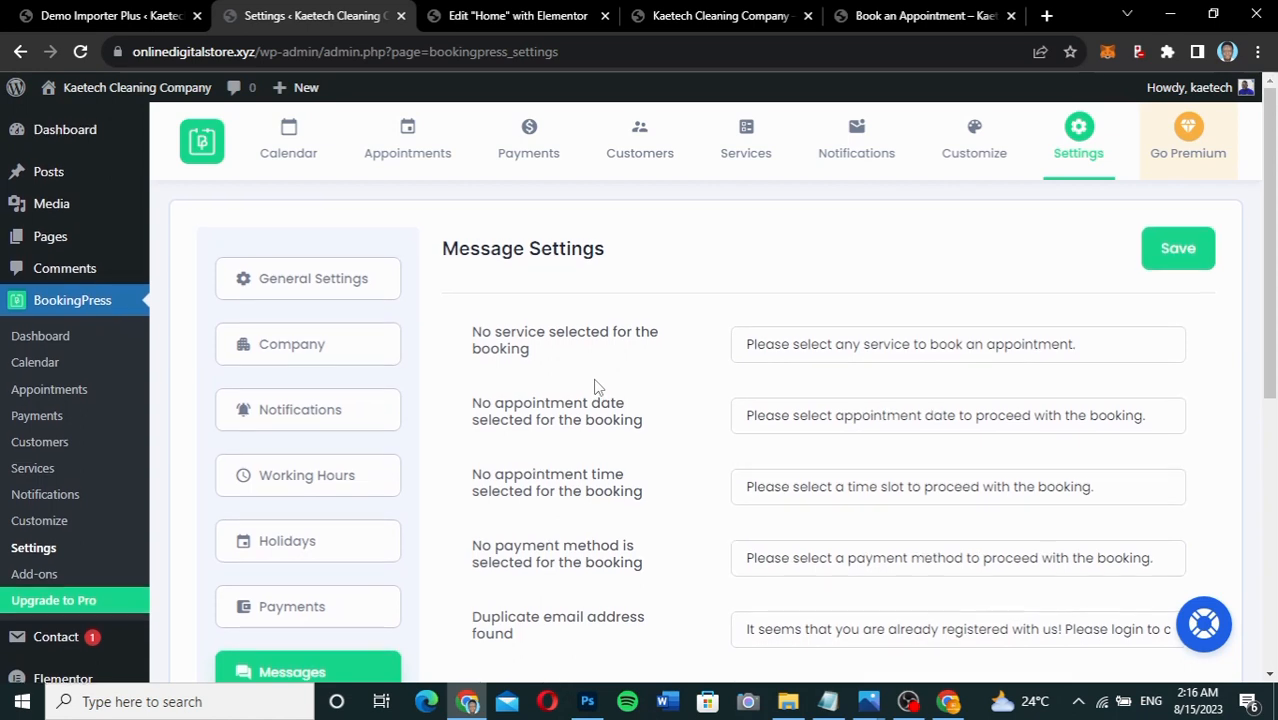
pyautogui.scroll(-1, 595, 385)
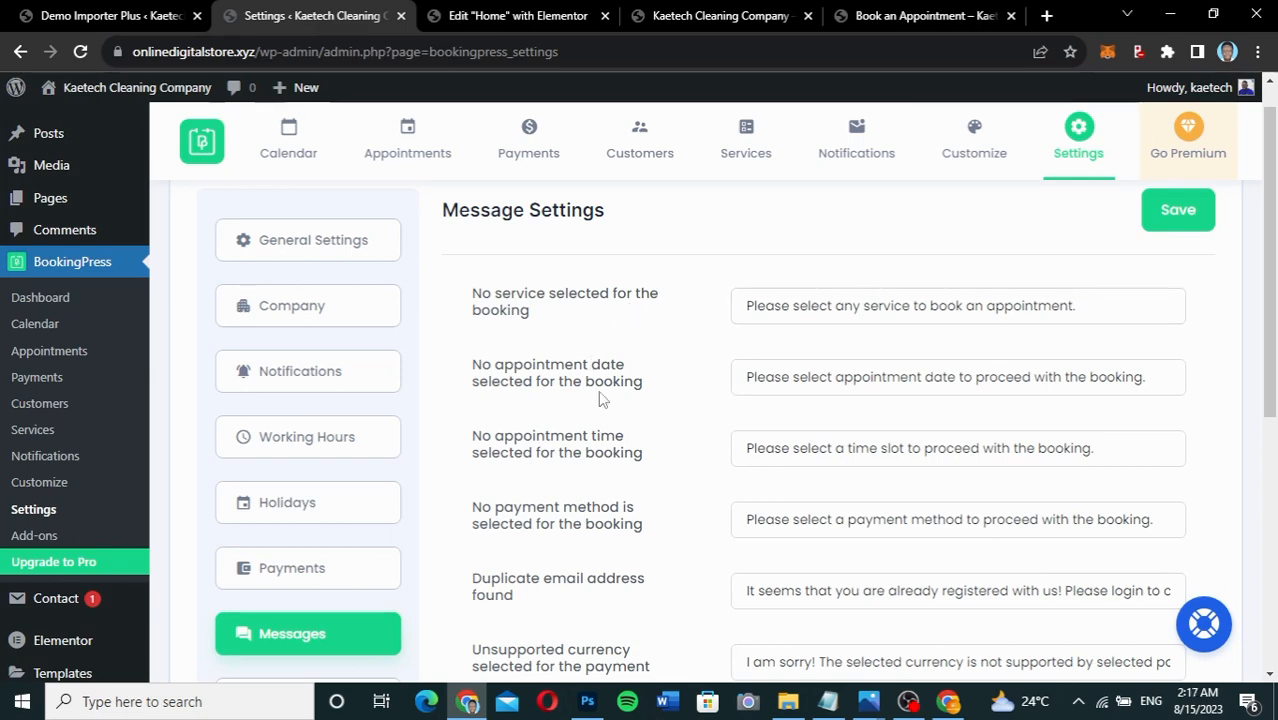
pyautogui.scroll(-3, 600, 397)
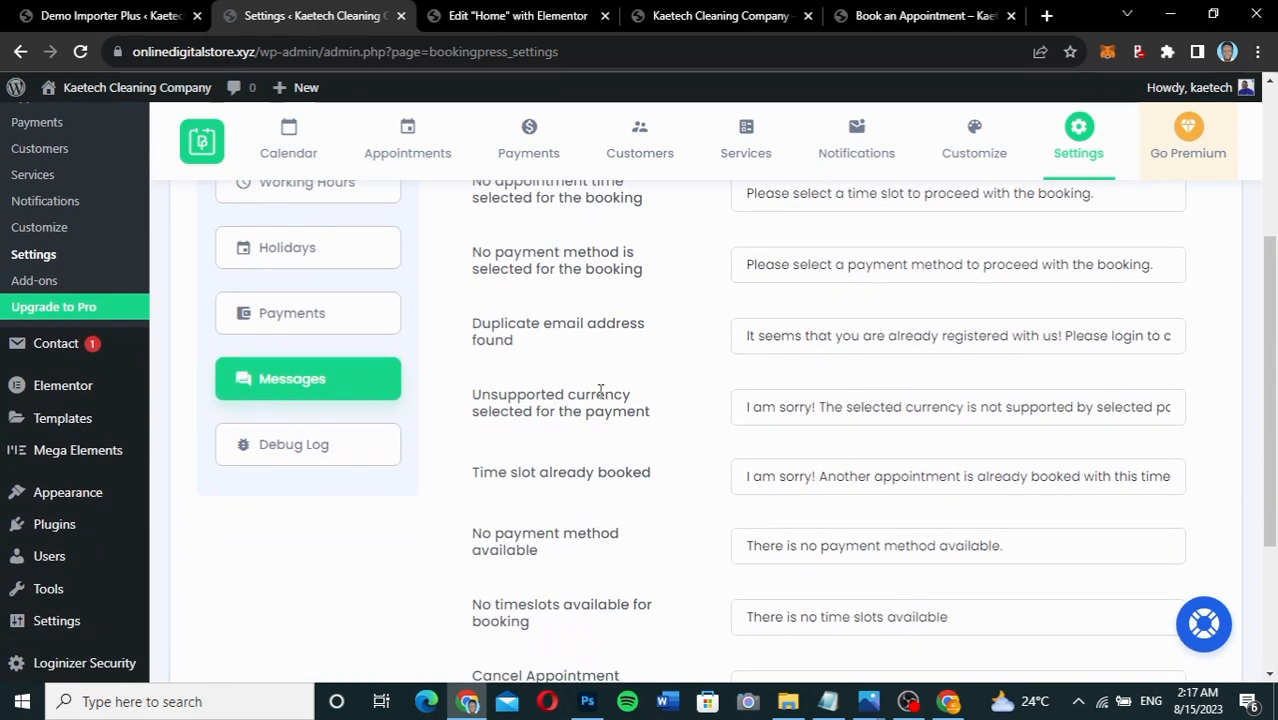
pyautogui.scroll(-2, 600, 390)
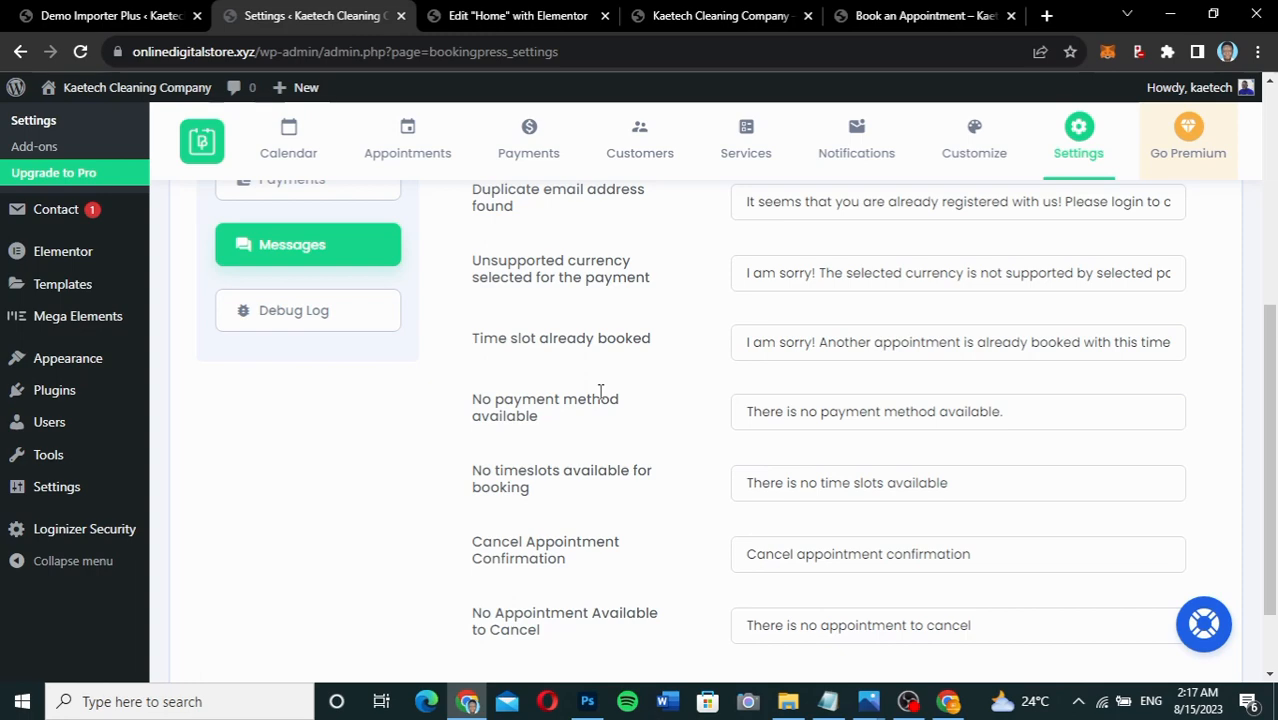
pyautogui.scroll(-1, 600, 391)
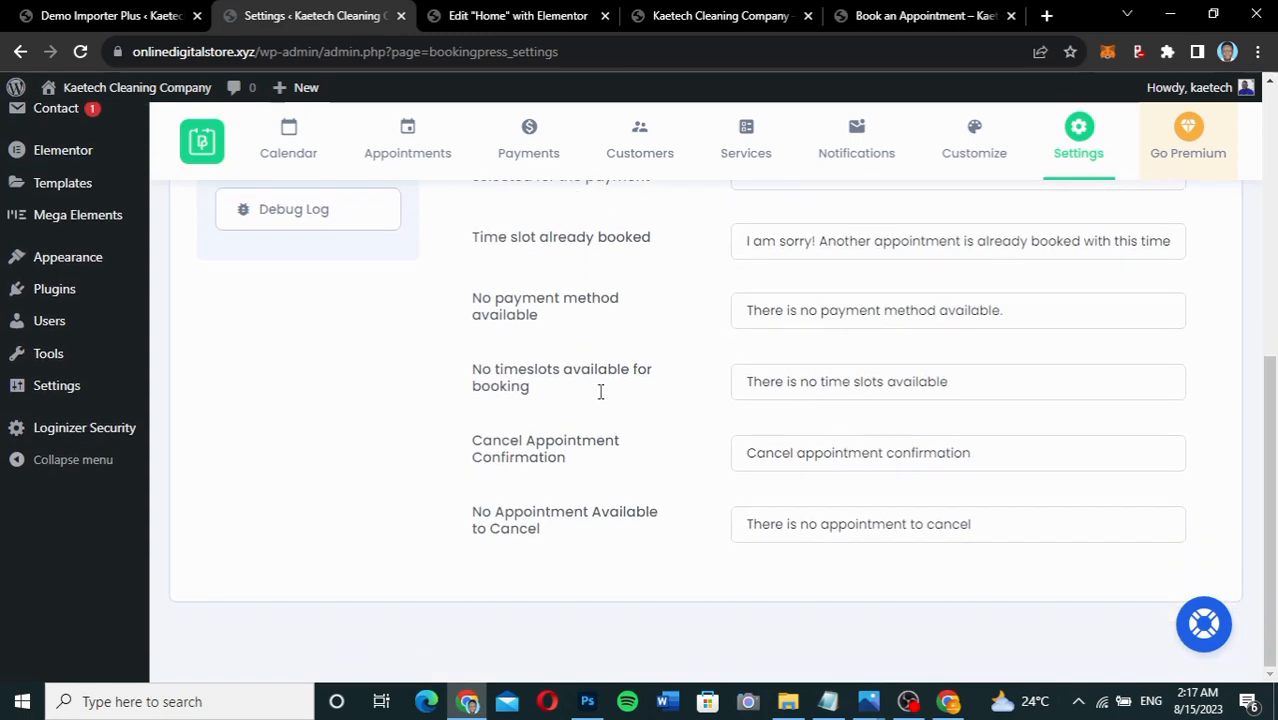
pyautogui.scroll(2, 600, 391)
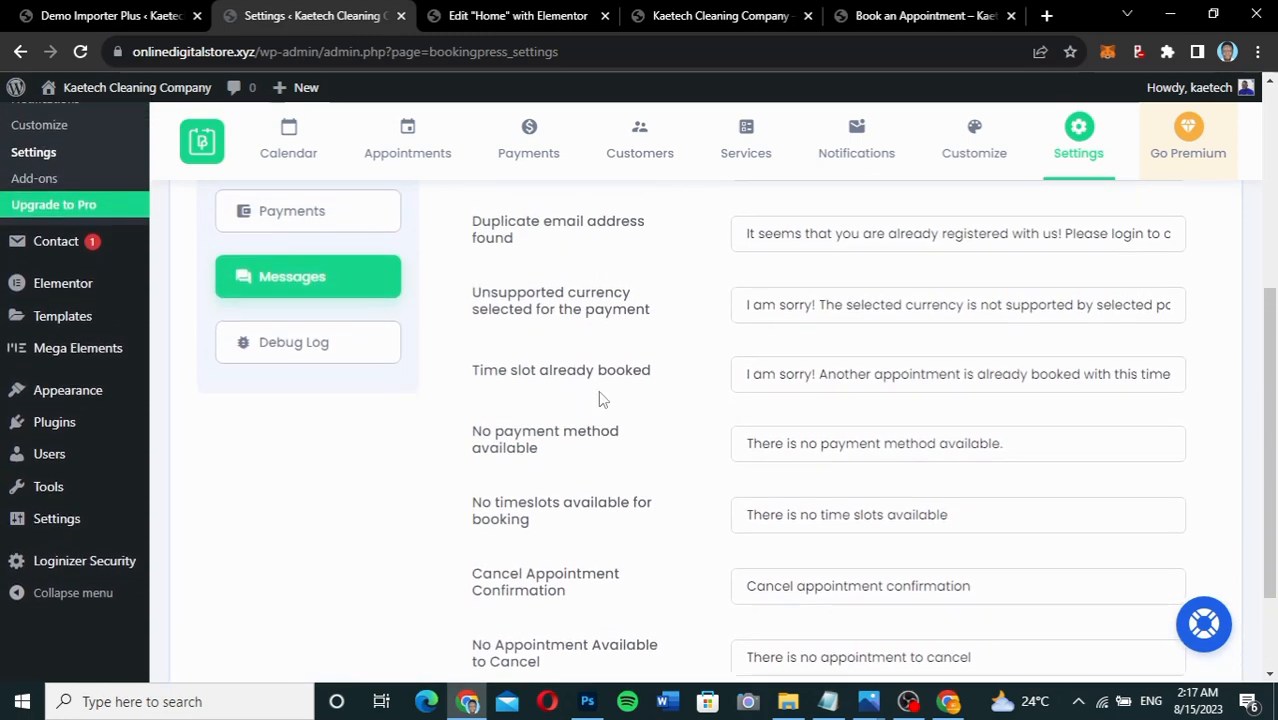
pyautogui.scroll(1, 600, 391)
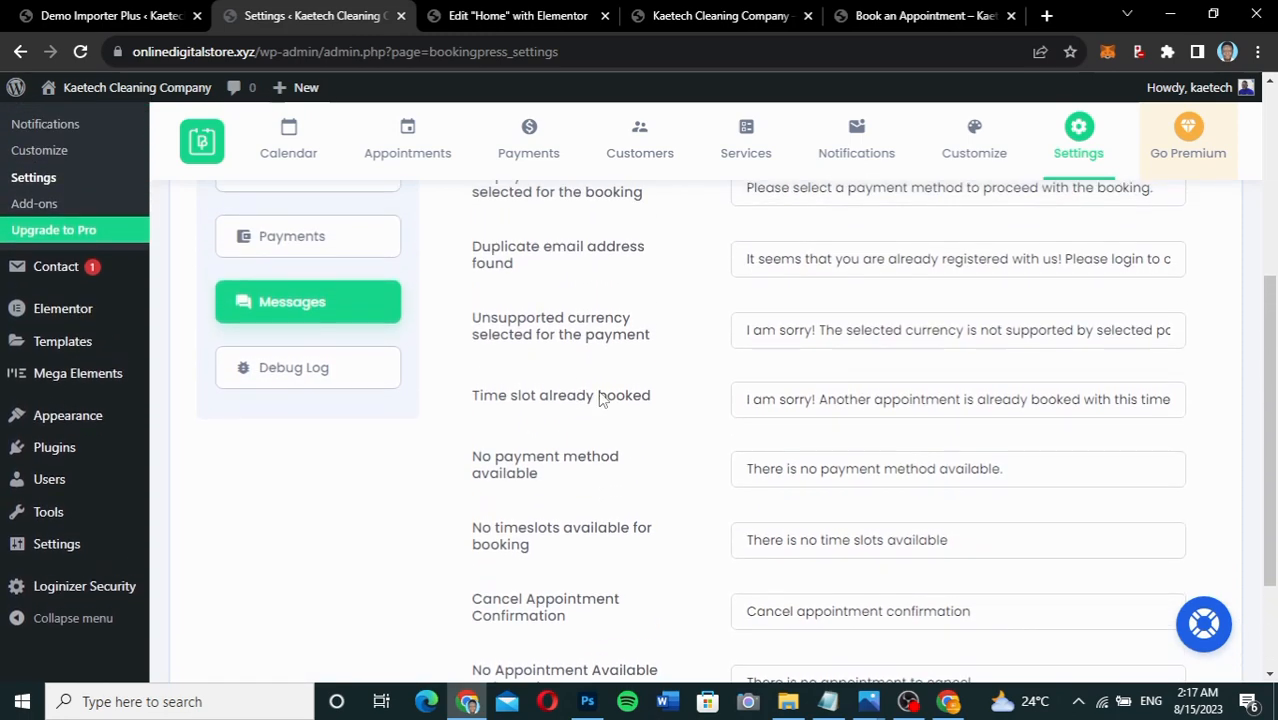
pyautogui.click(357, 388)
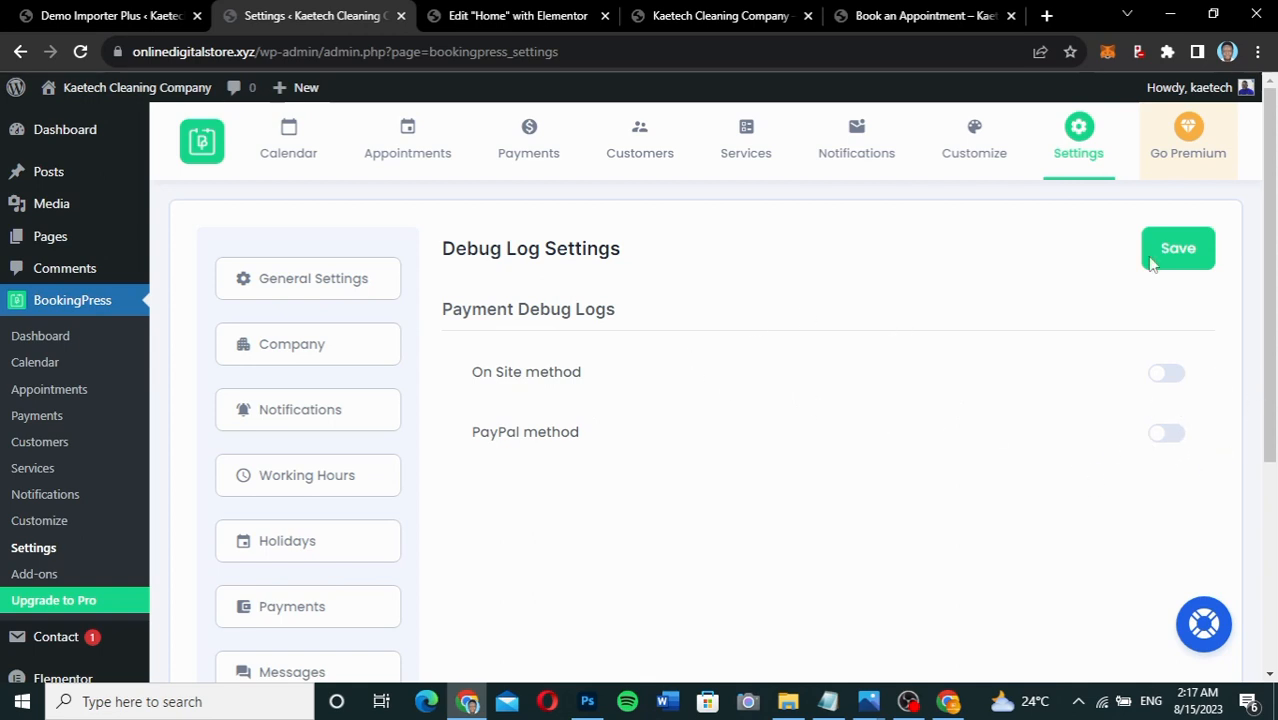
# Save the Debug Log settings with On Site and PayPal debug logs left off.
pyautogui.click(1183, 263)
# Open the email Notifications and read the default On Approval template.
pyautogui.click(860, 131)
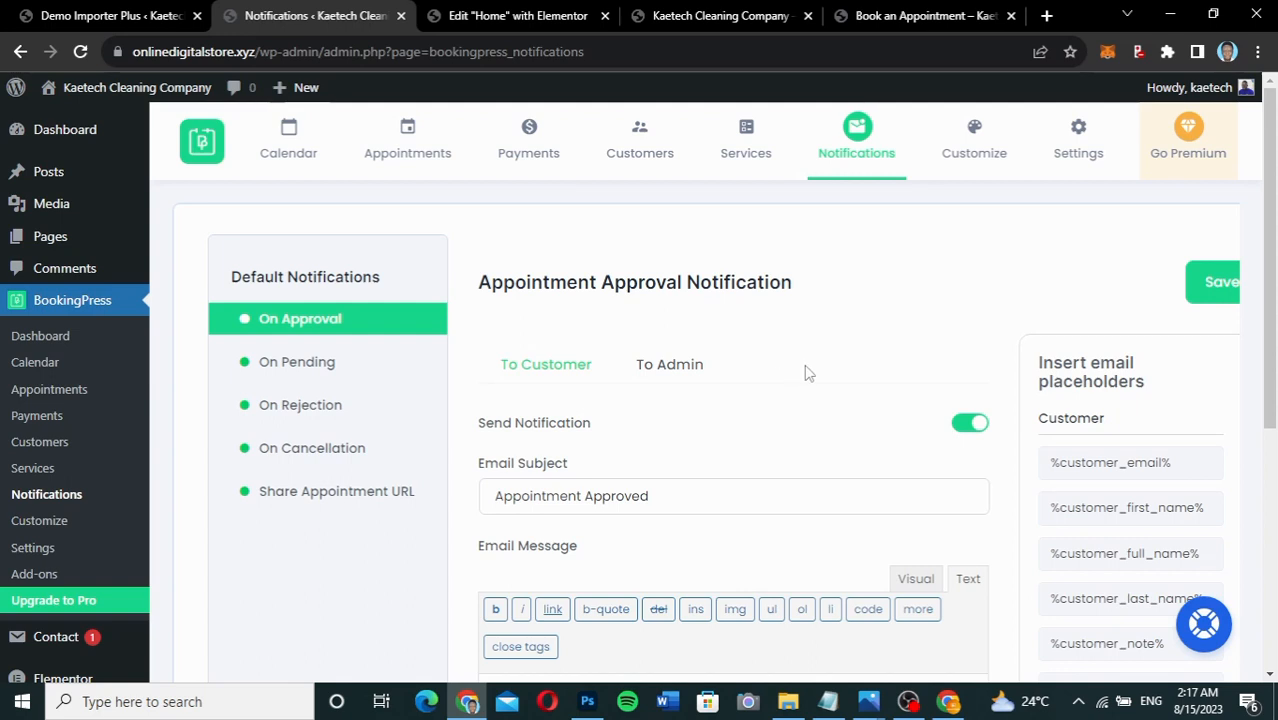
pyautogui.scroll(-2, 808, 373)
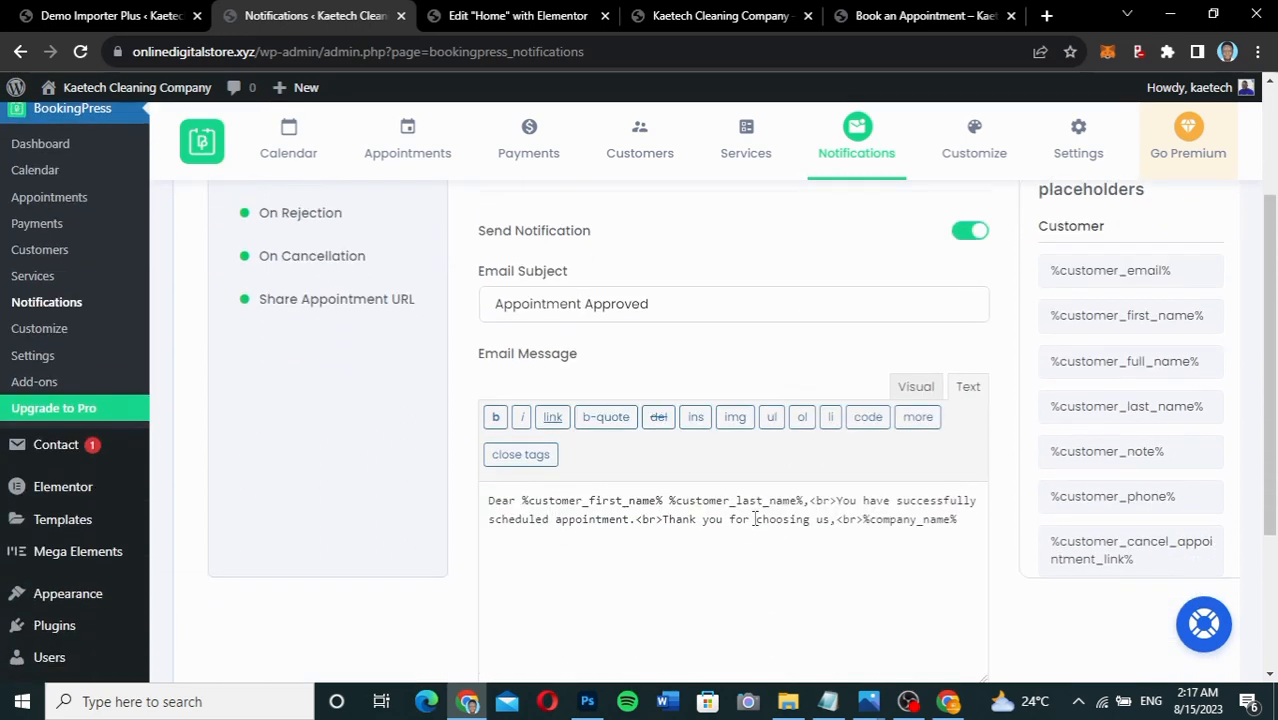
pyautogui.scroll(2, 754, 519)
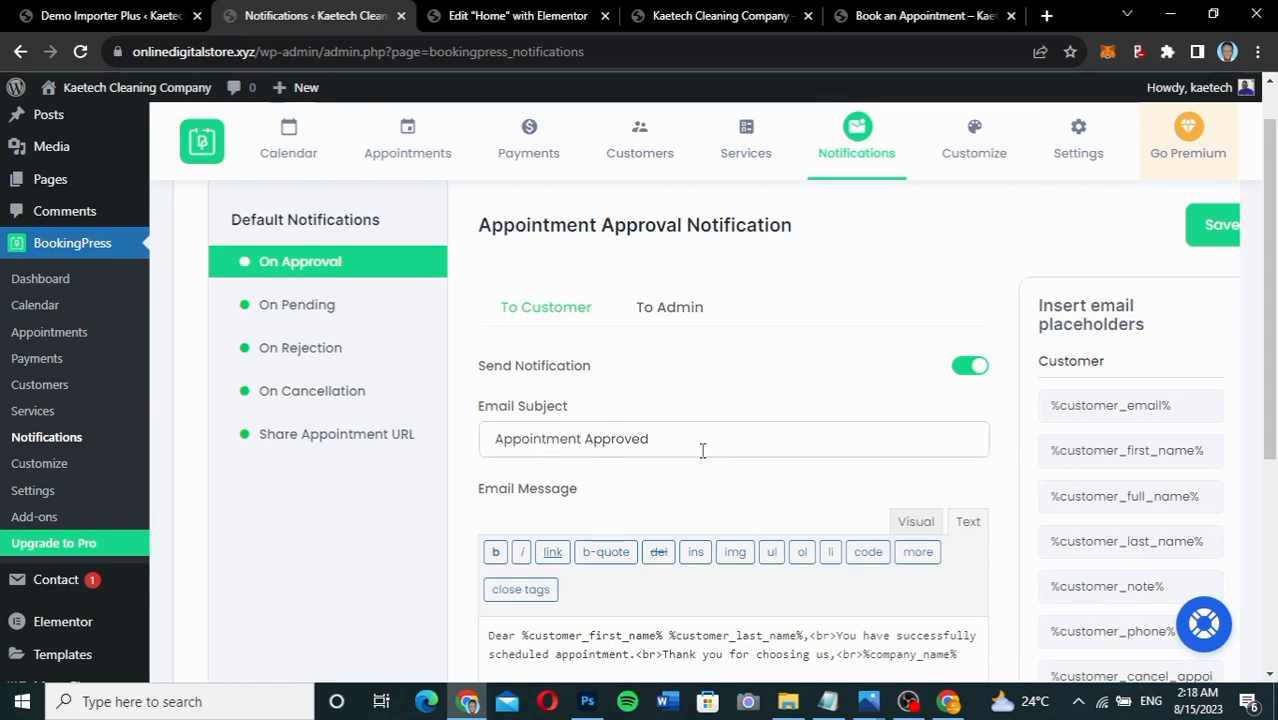
pyautogui.scroll(-2, 600, 505)
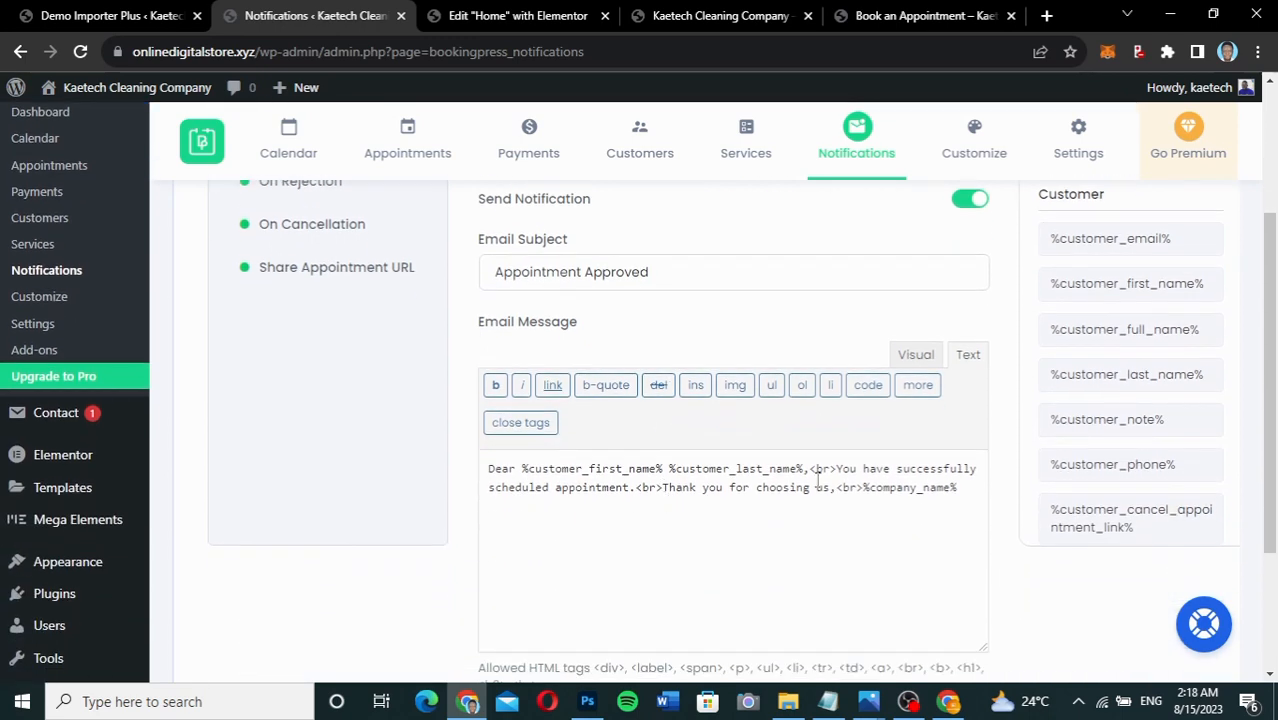
pyautogui.scroll(3, 700, 448)
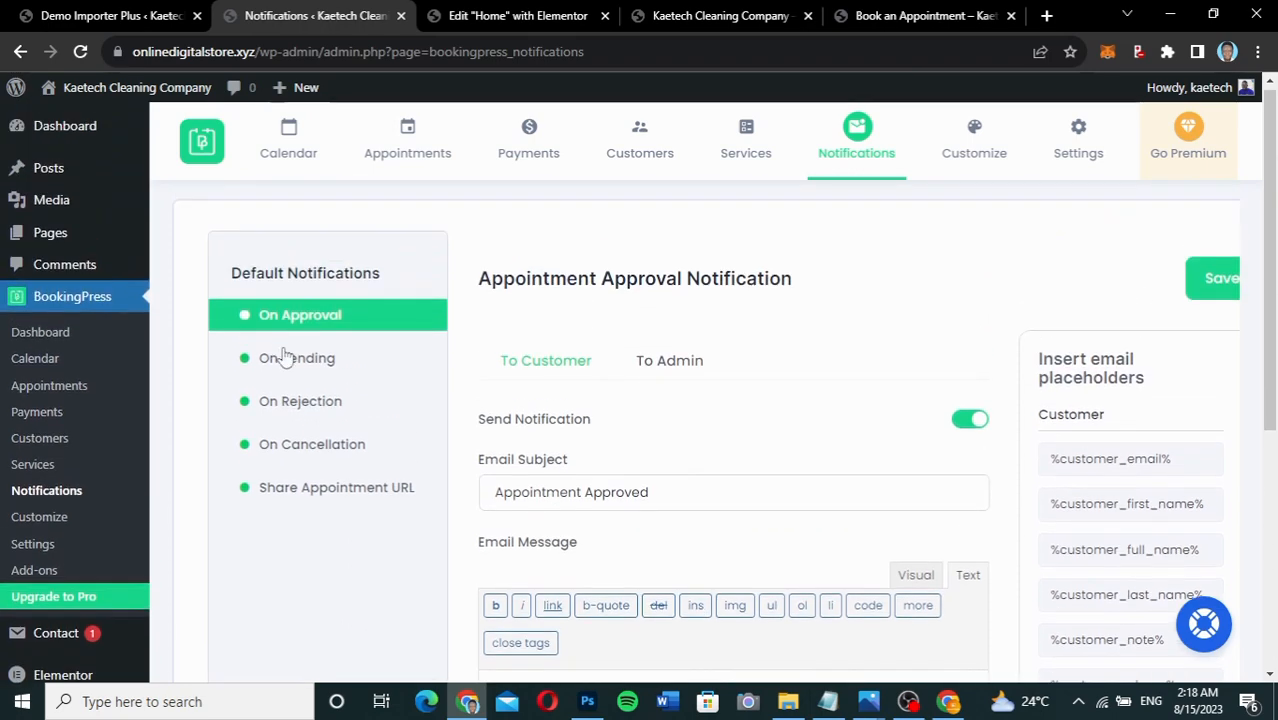
# Review the Pending, Rejection, Cancellation and Share Appointment URL emails, ending on Appointment Pending.
pyautogui.click(295, 360)
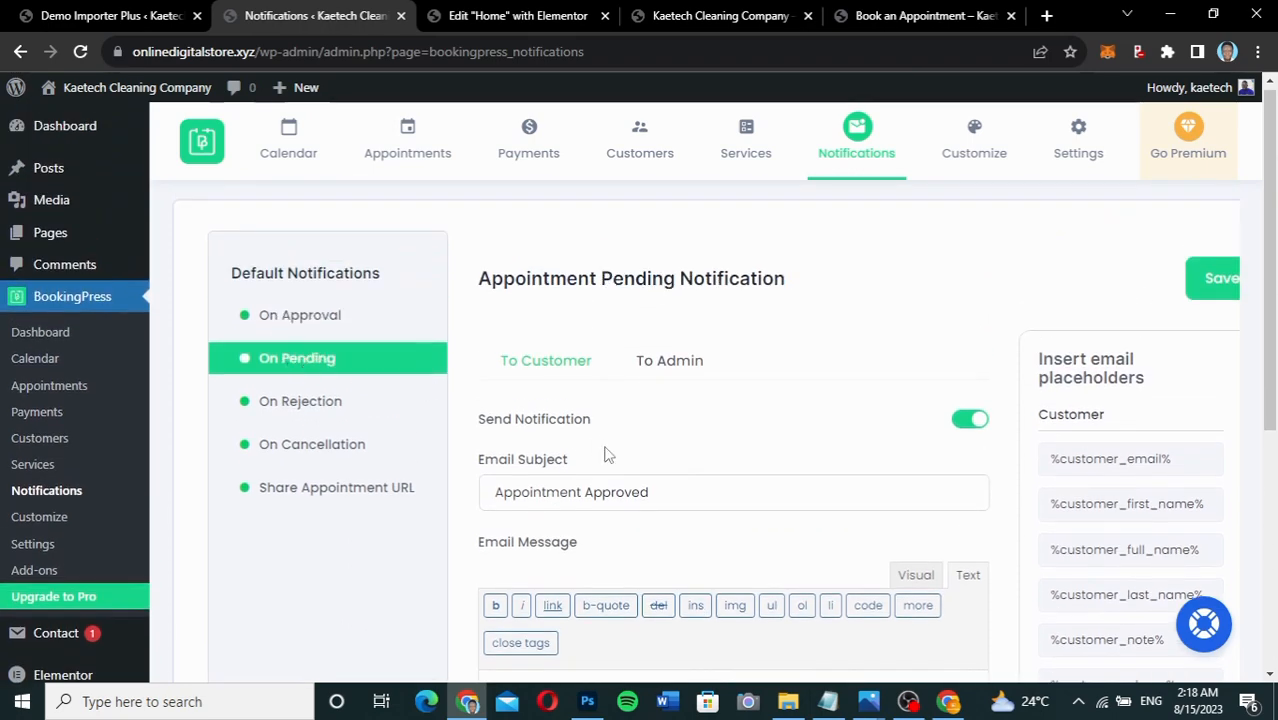
pyautogui.scroll(-1, 605, 450)
pyautogui.scroll(-1, 605, 455)
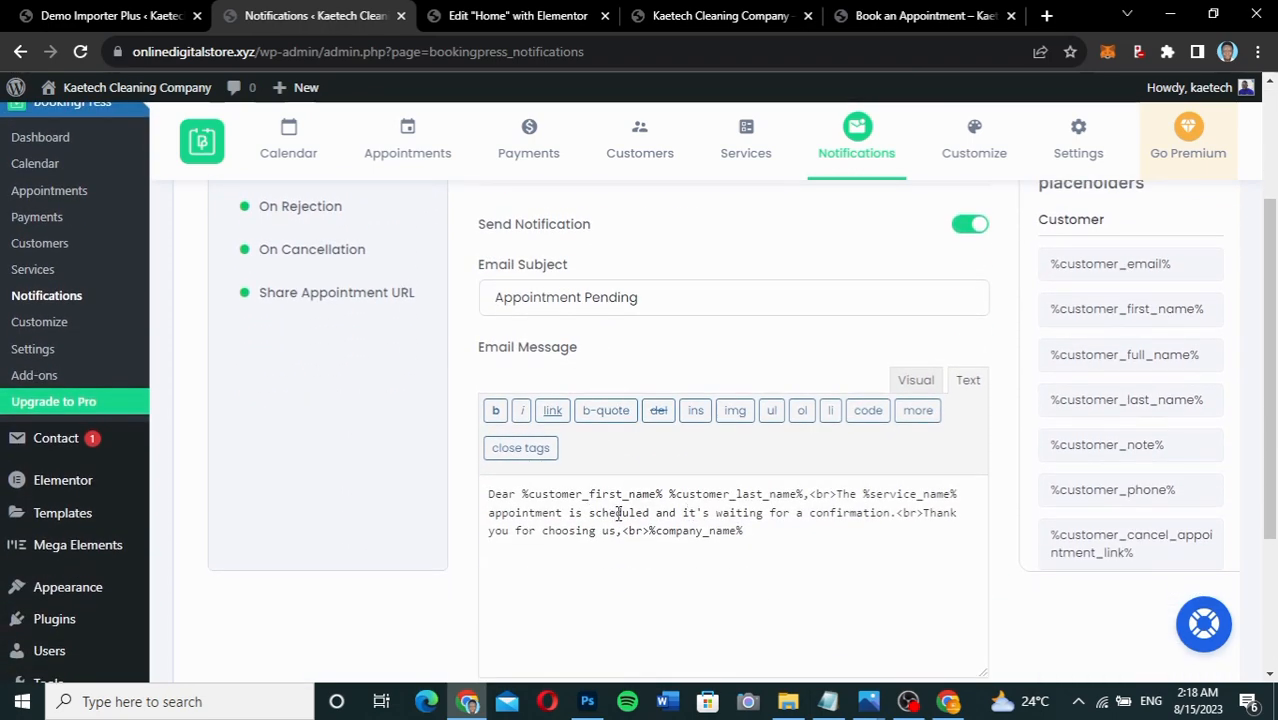
pyautogui.scroll(2, 628, 296)
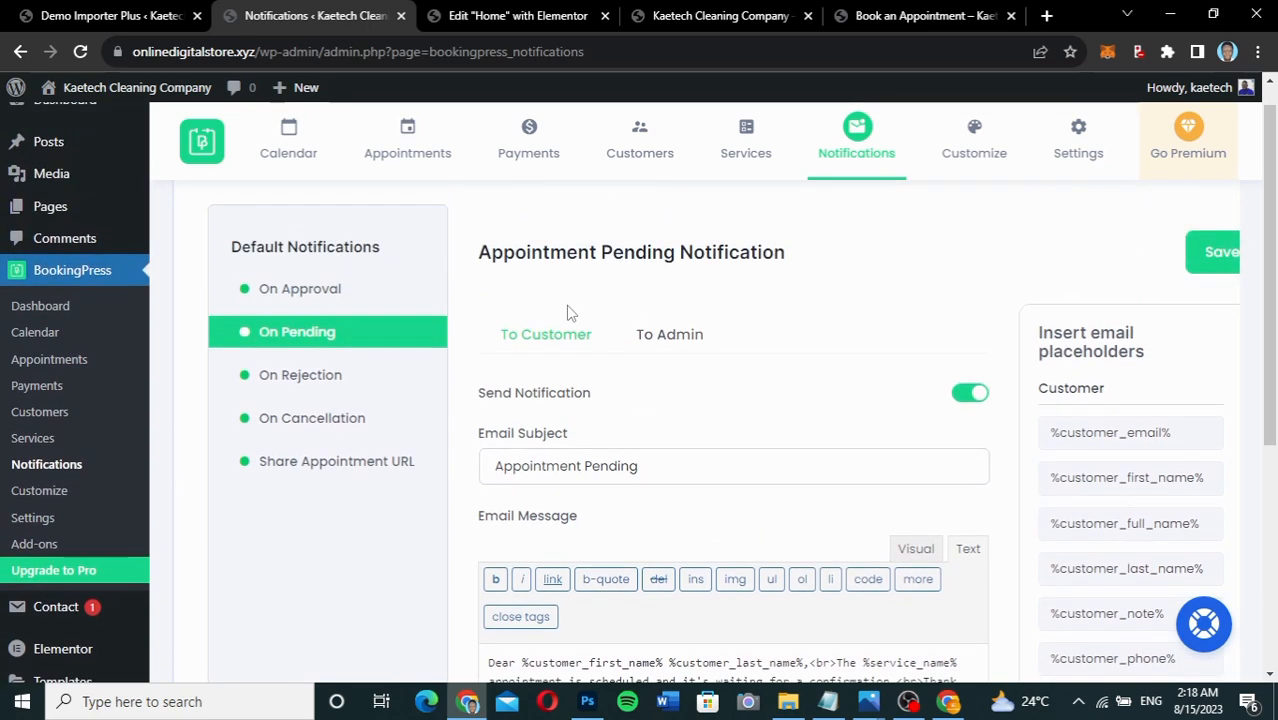
pyautogui.click(312, 375)
pyautogui.click(318, 418)
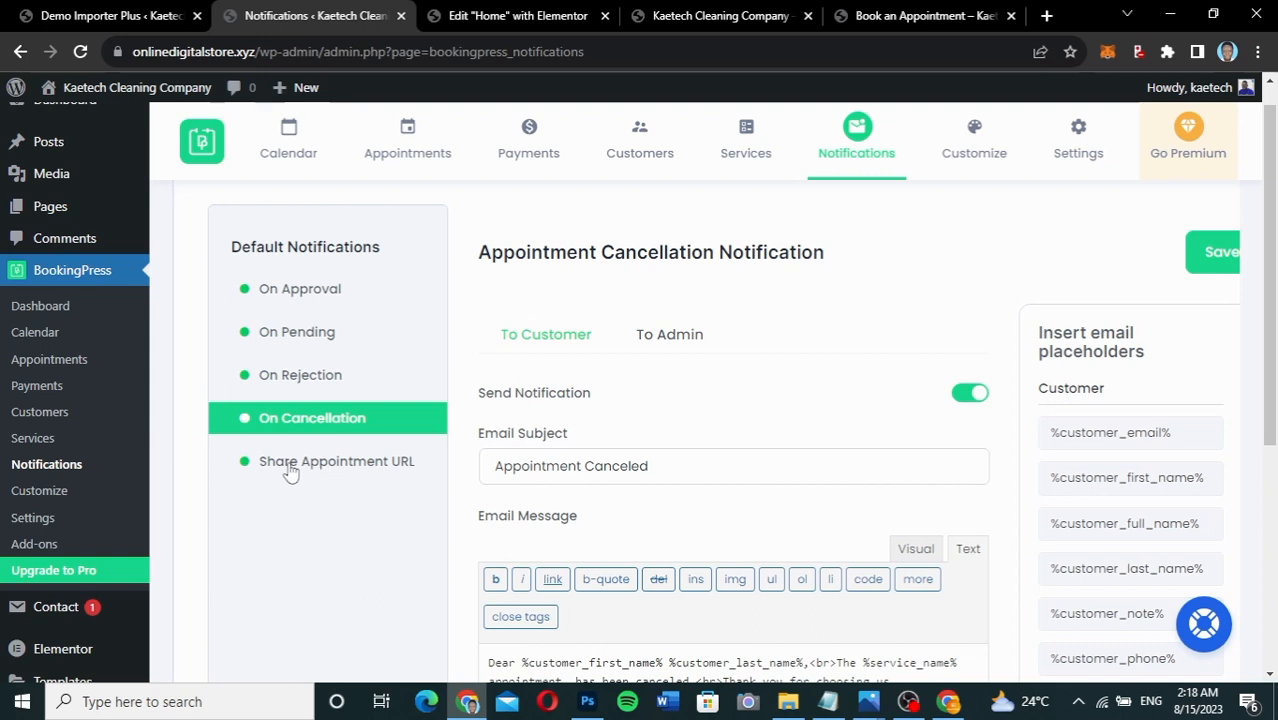
pyautogui.click(370, 470)
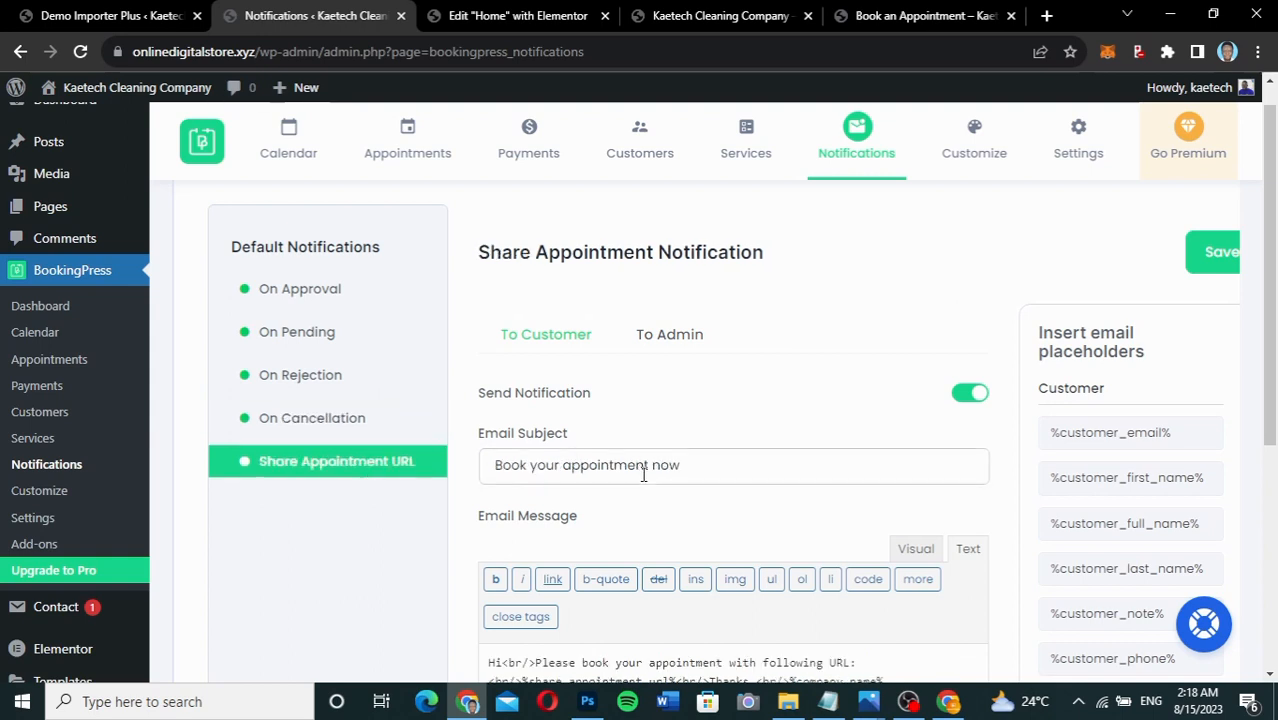
pyautogui.scroll(-3, 642, 490)
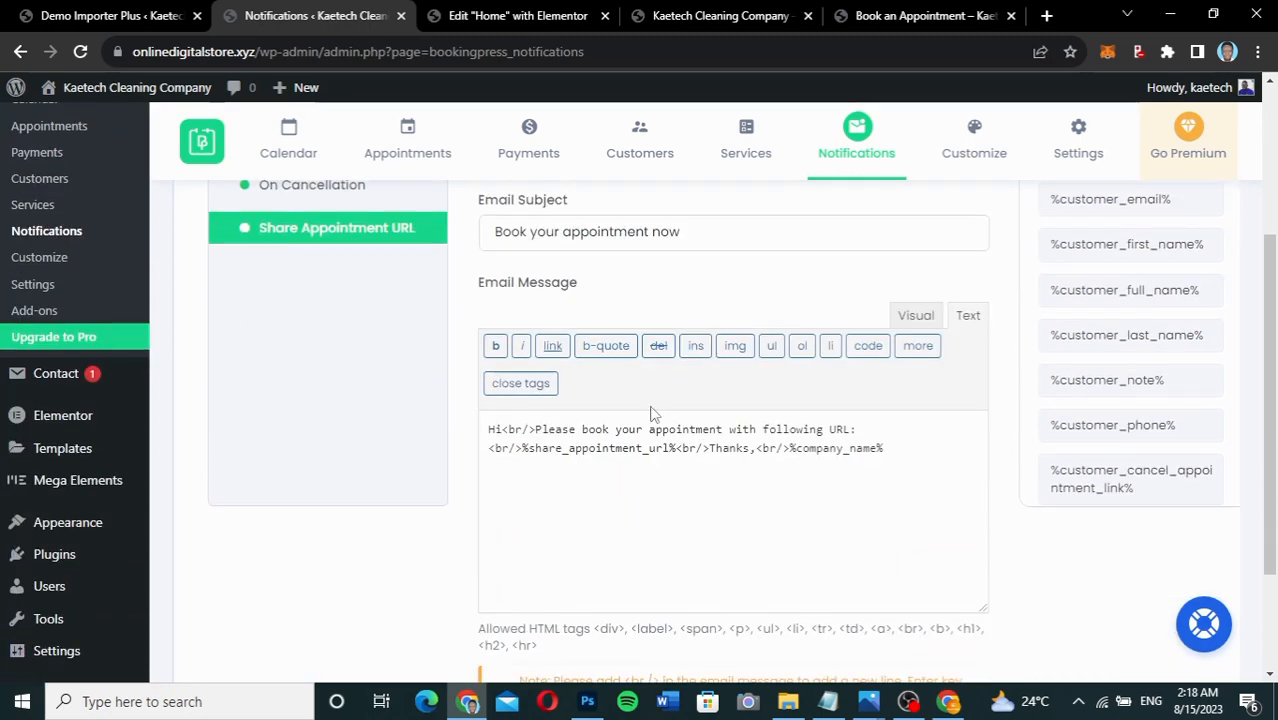
pyautogui.scroll(3, 631, 389)
pyautogui.click(322, 350)
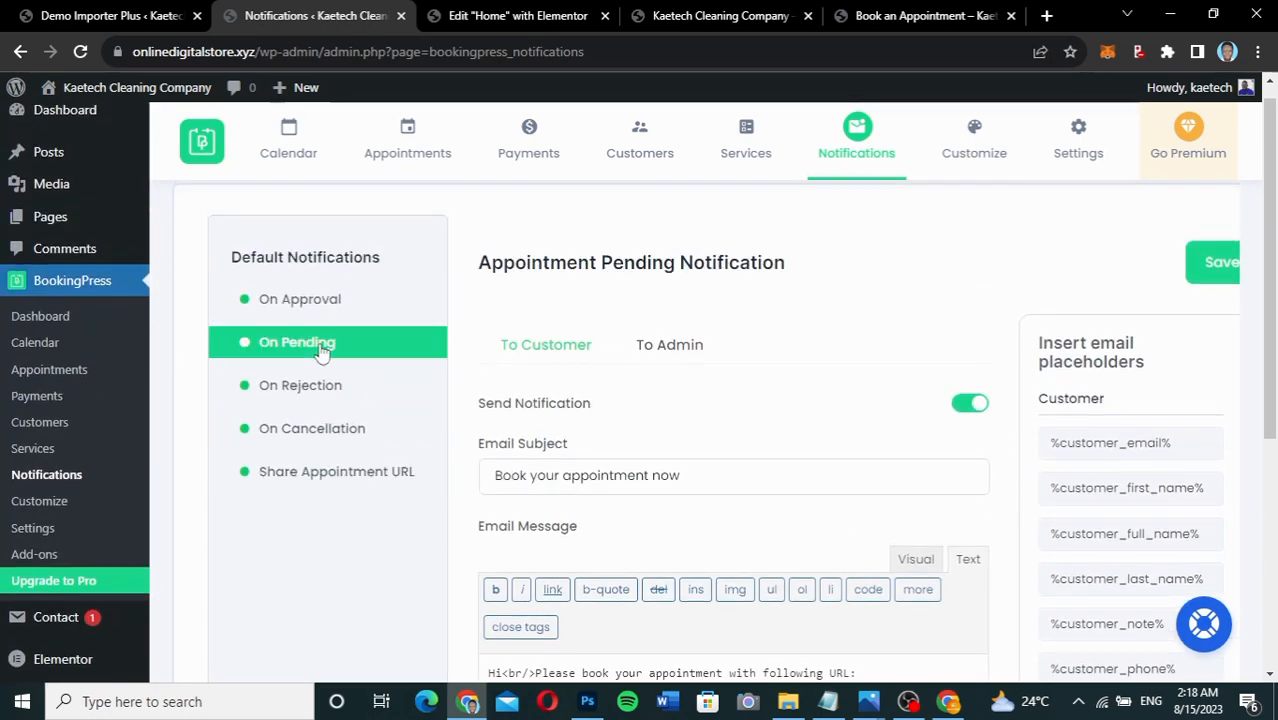
pyautogui.scroll(-2, 641, 430)
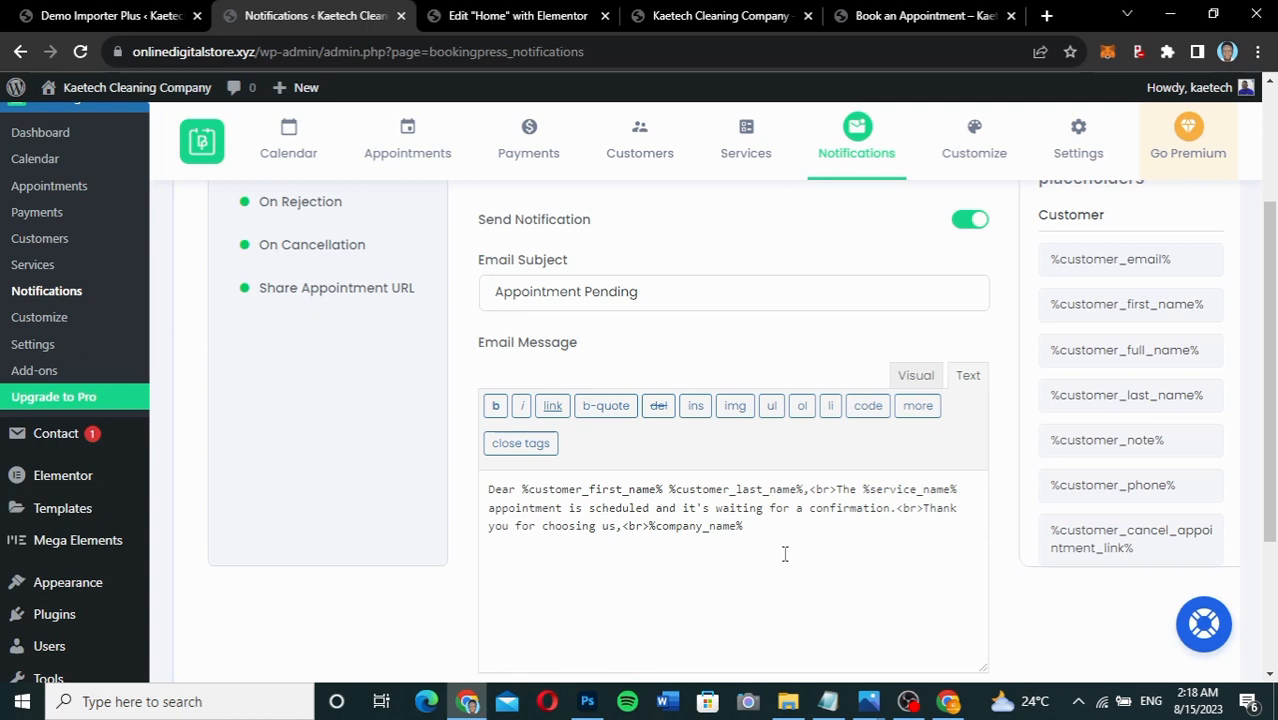
# Check the BookingPress Payments list, which has no records yet.
pyautogui.scroll(2, 785, 554)
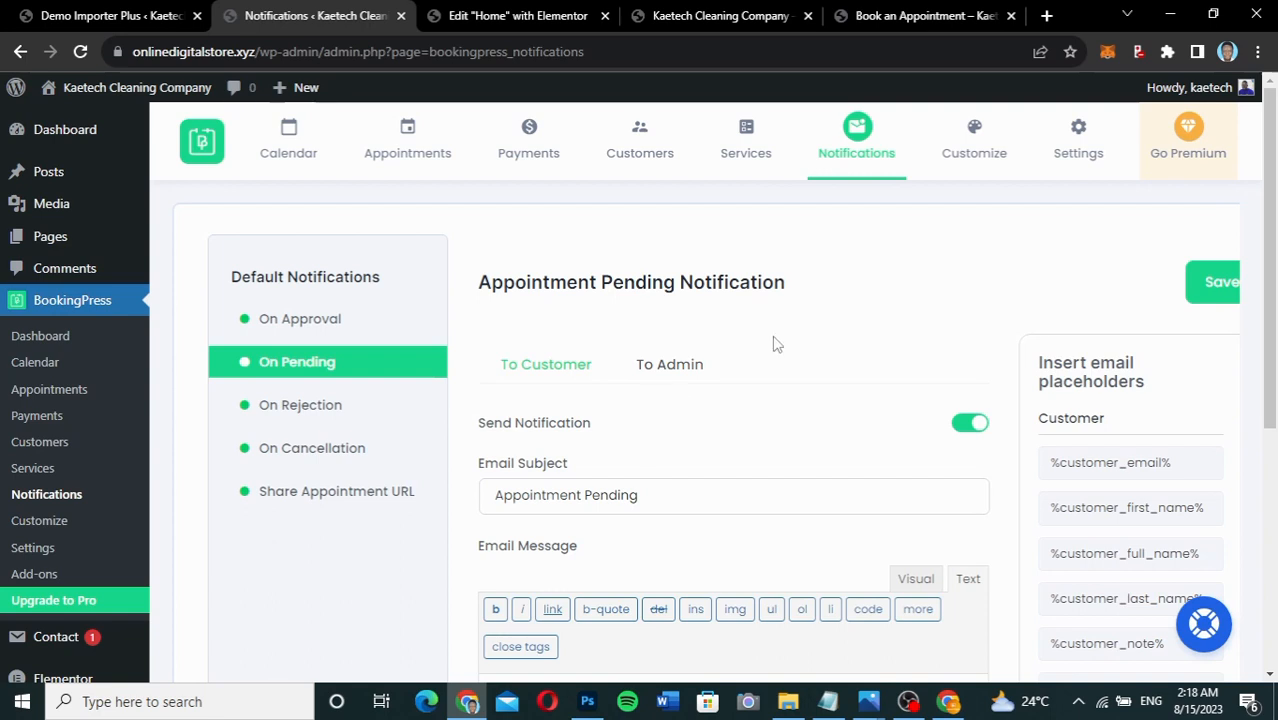
pyautogui.click(522, 132)
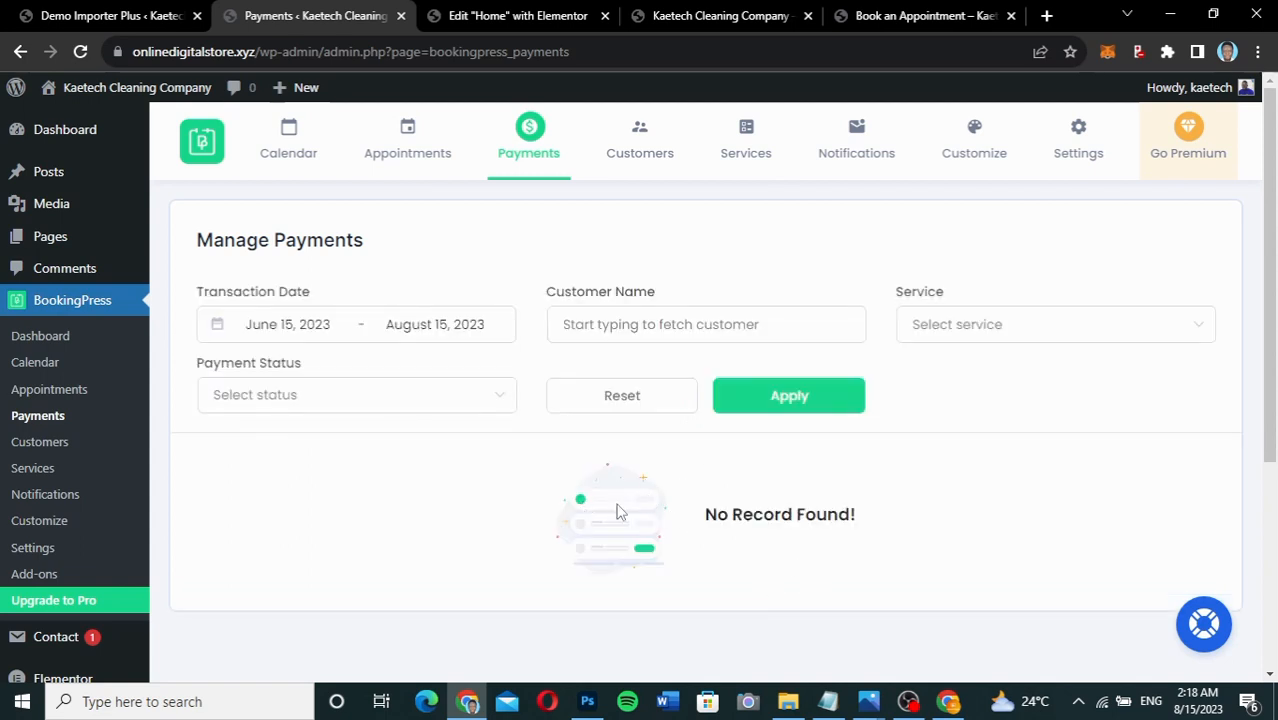
pyautogui.scroll(-1, 416, 500)
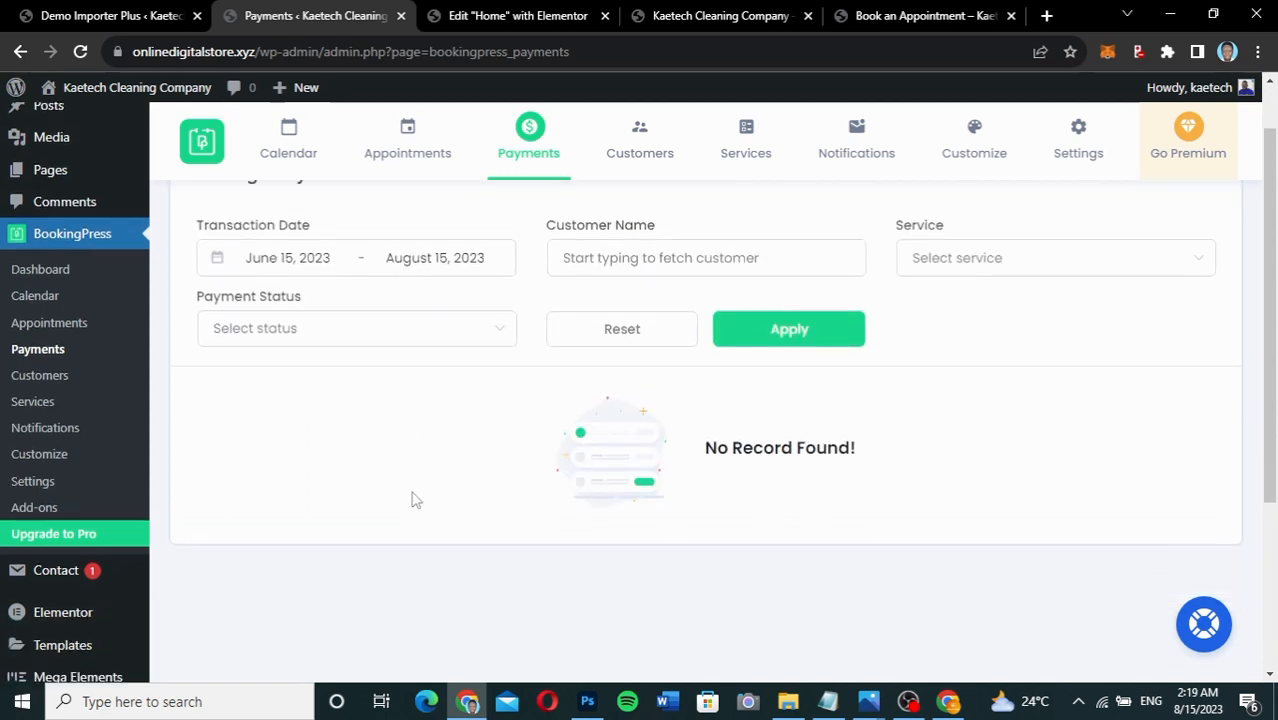
pyautogui.scroll(-1, 416, 500)
pyautogui.scroll(3, 416, 500)
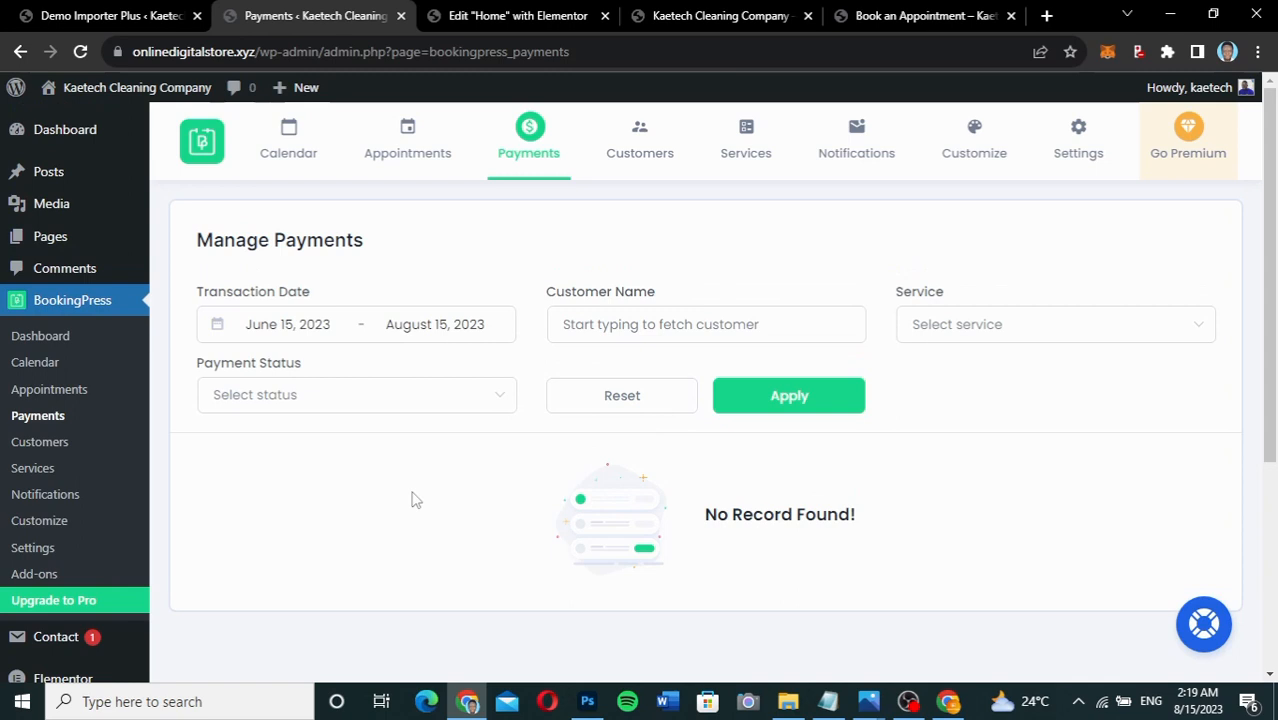
# Review the BookingPress Appointments list, also empty.
pyautogui.click(406, 155)
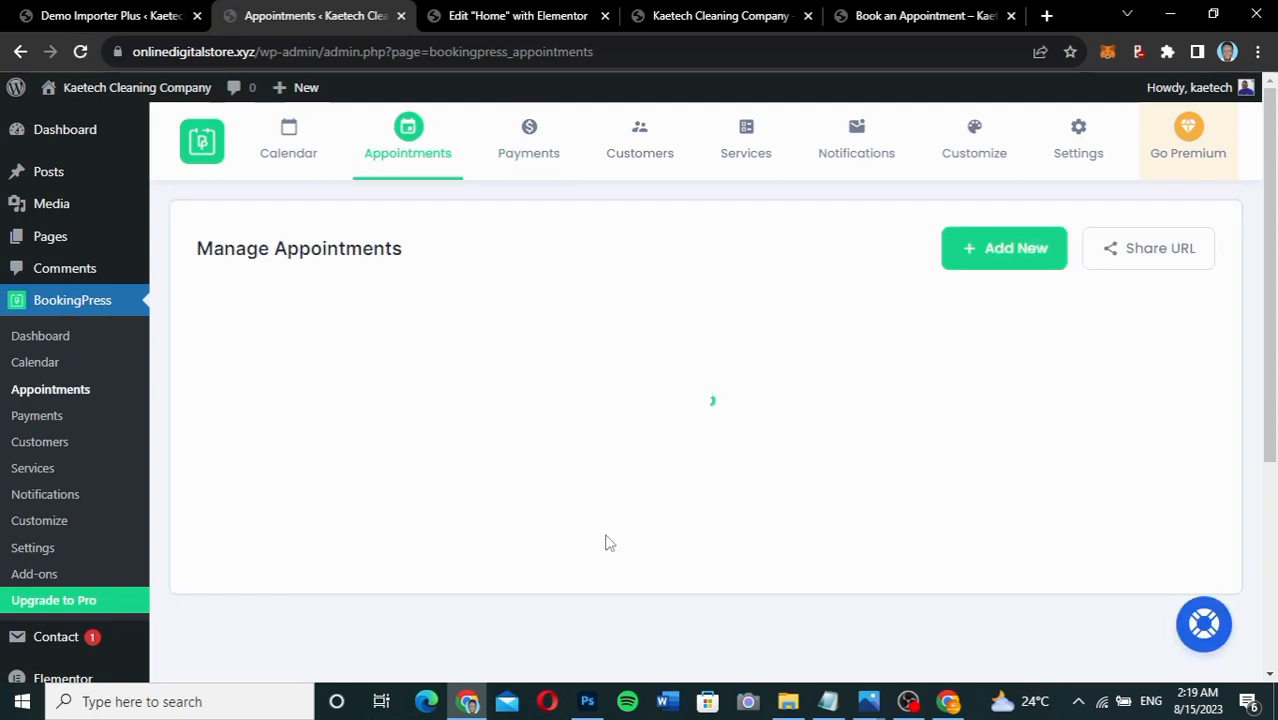
pyautogui.scroll(-2, 605, 543)
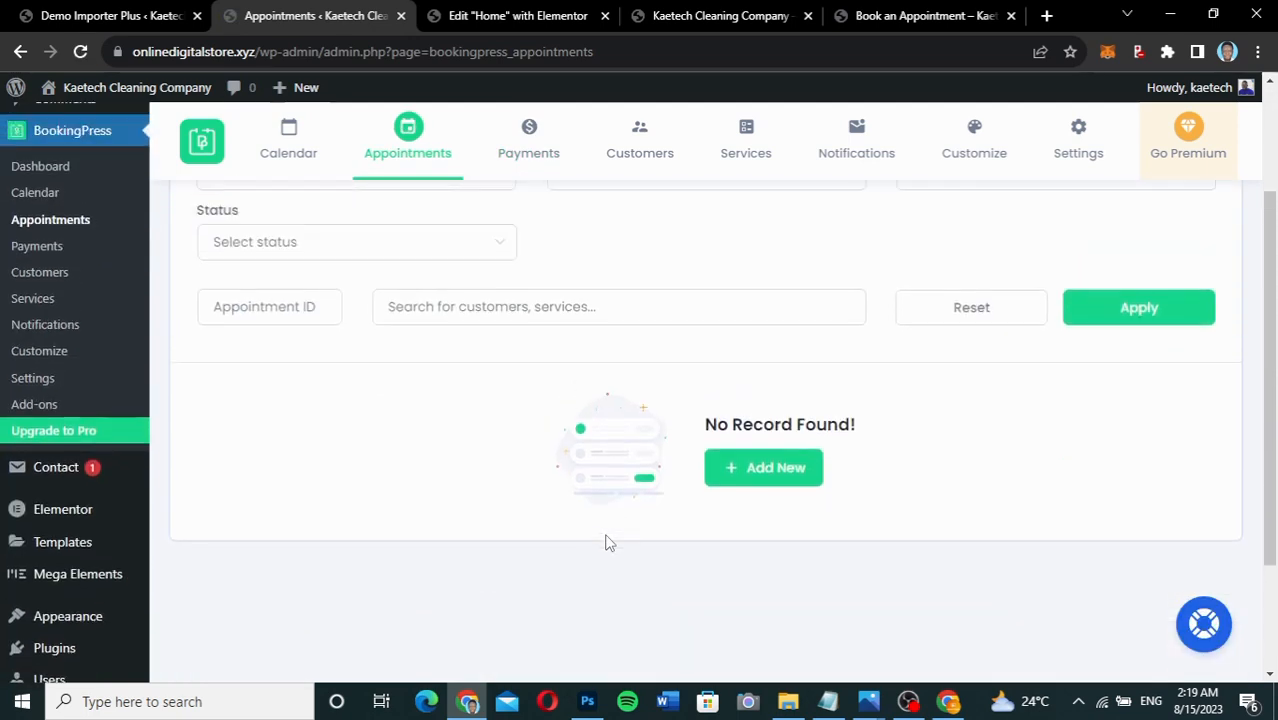
pyautogui.scroll(2, 605, 543)
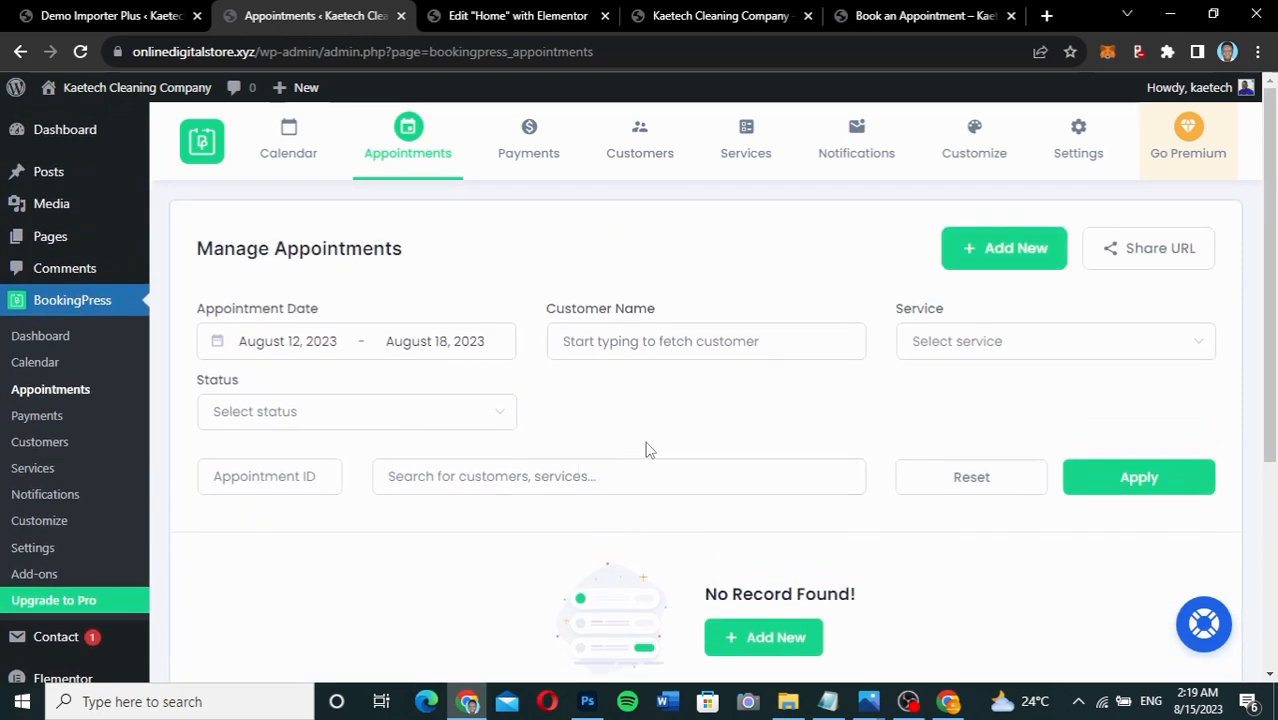
pyautogui.rightClick(645, 450)
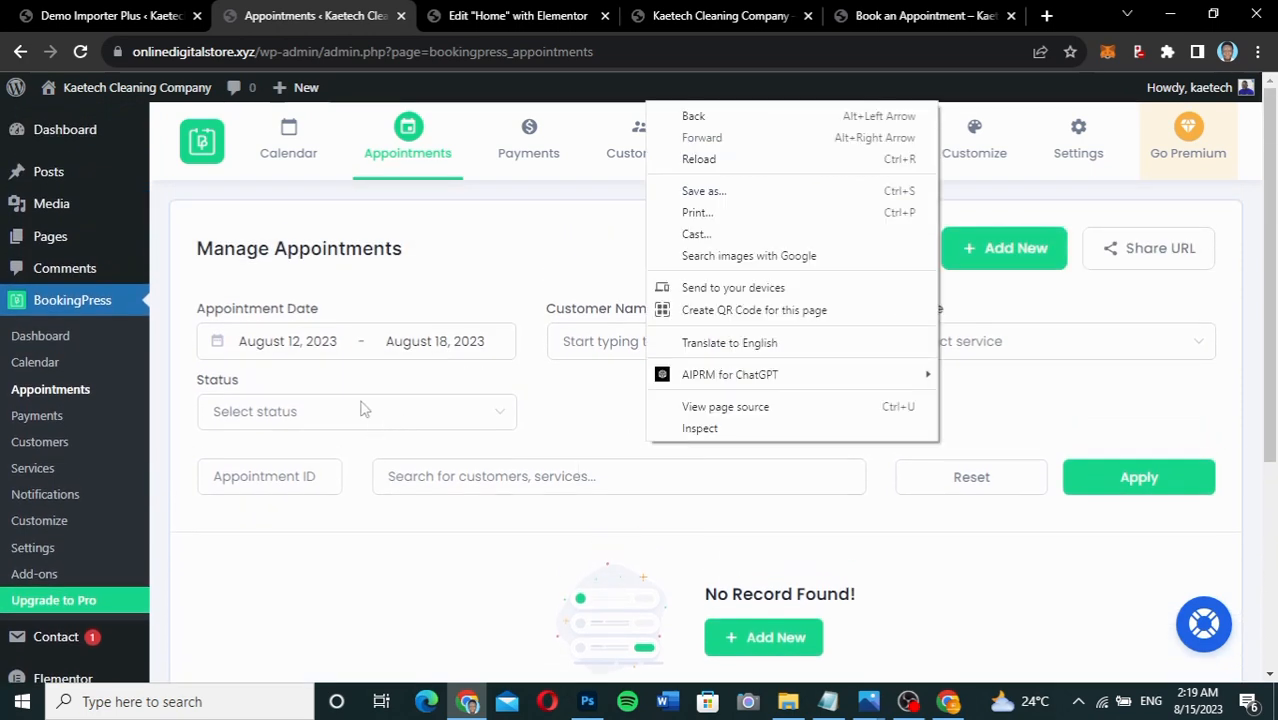
pyautogui.click(313, 206)
# Open the appointment Calendar and scroll through the empty August 2023 month view.
pyautogui.click(289, 155)
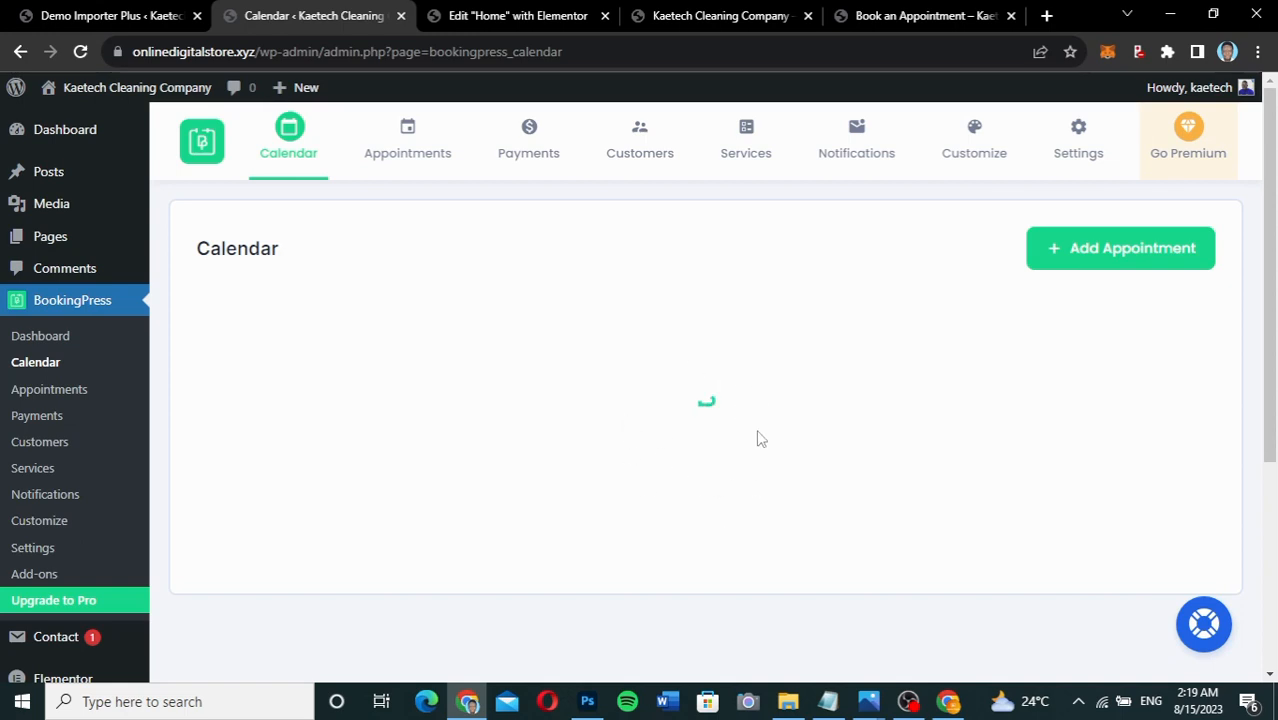
pyautogui.scroll(-2, 632, 437)
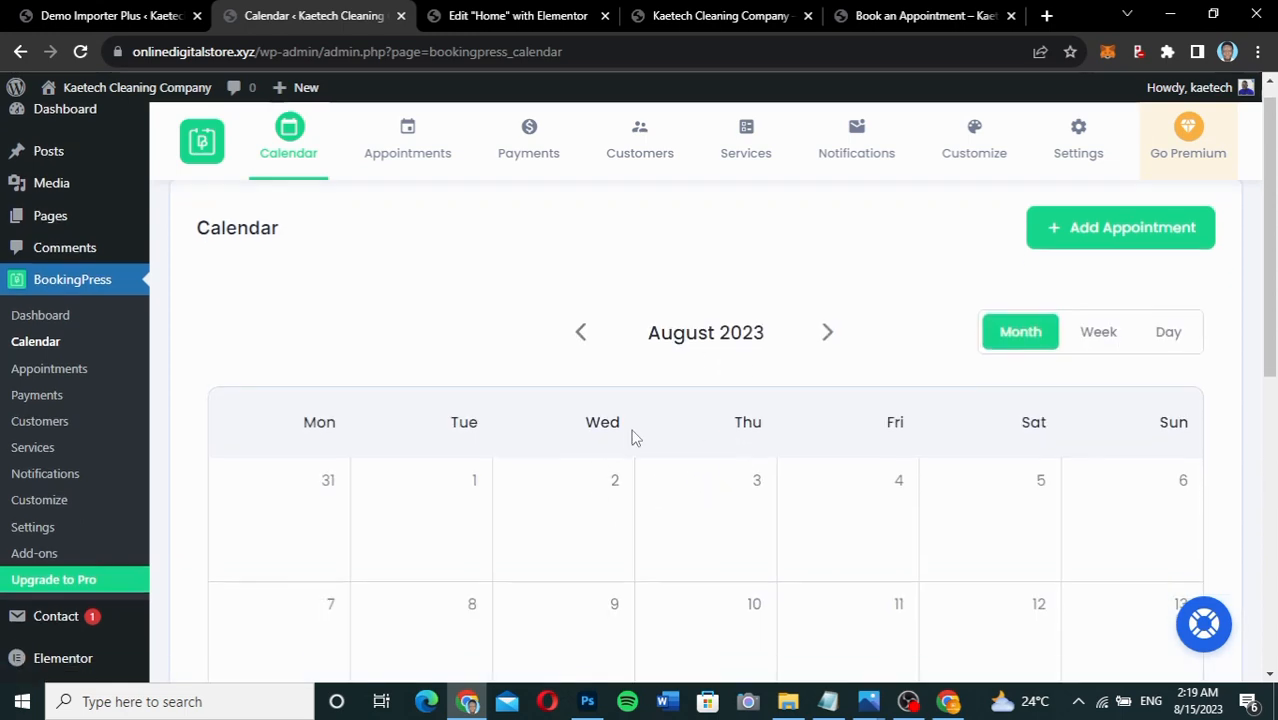
pyautogui.scroll(1, 632, 437)
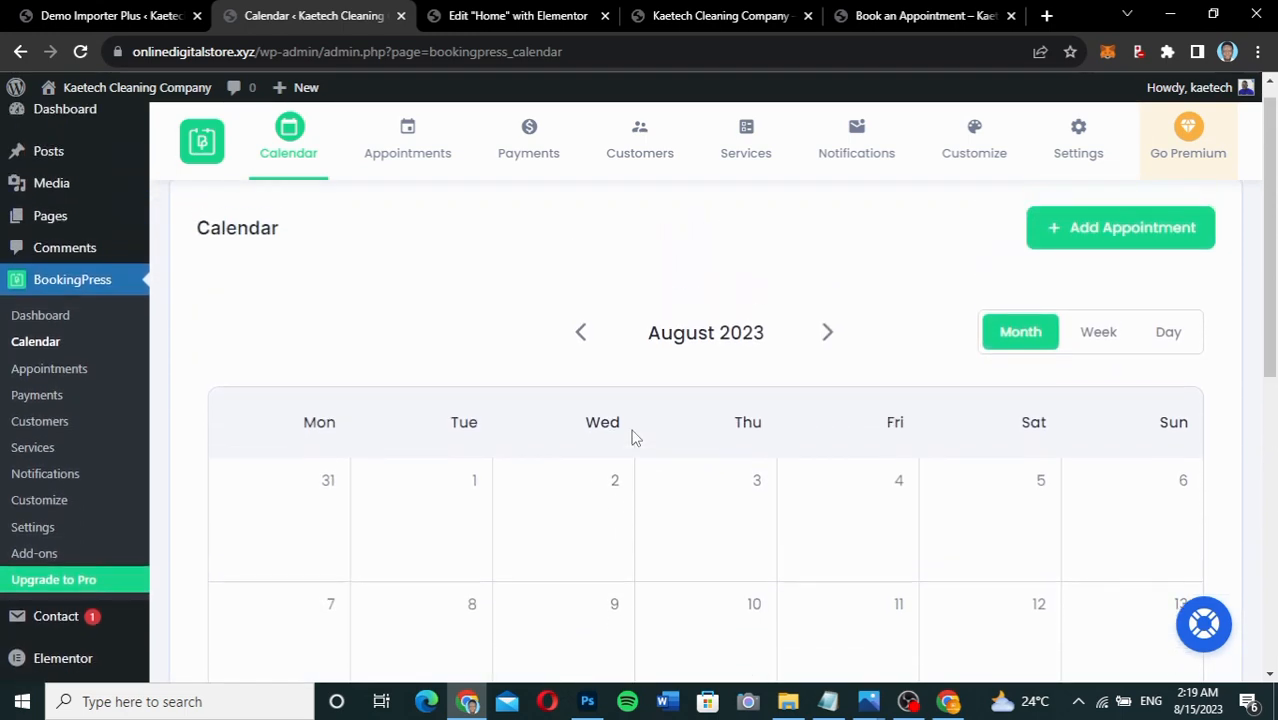
pyautogui.scroll(-4, 632, 437)
pyautogui.scroll(2, 632, 437)
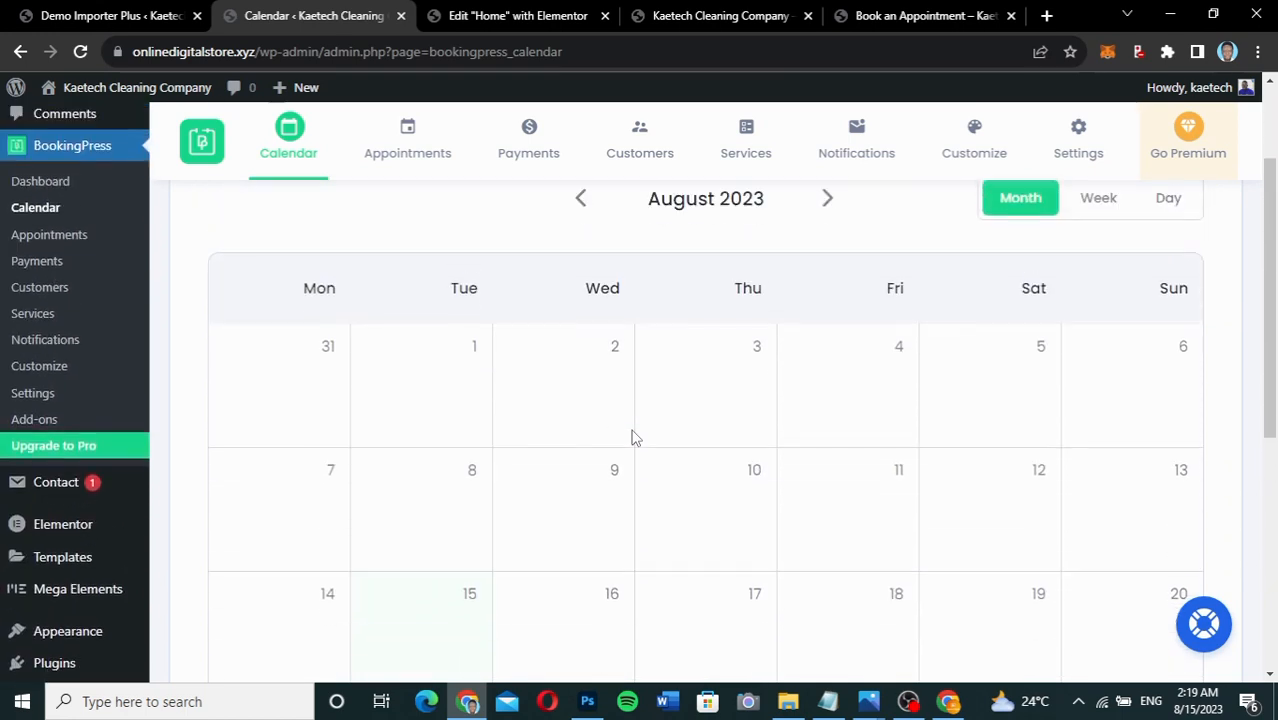
pyautogui.scroll(-2, 632, 437)
pyautogui.scroll(1, 632, 437)
pyautogui.scroll(-1, 632, 437)
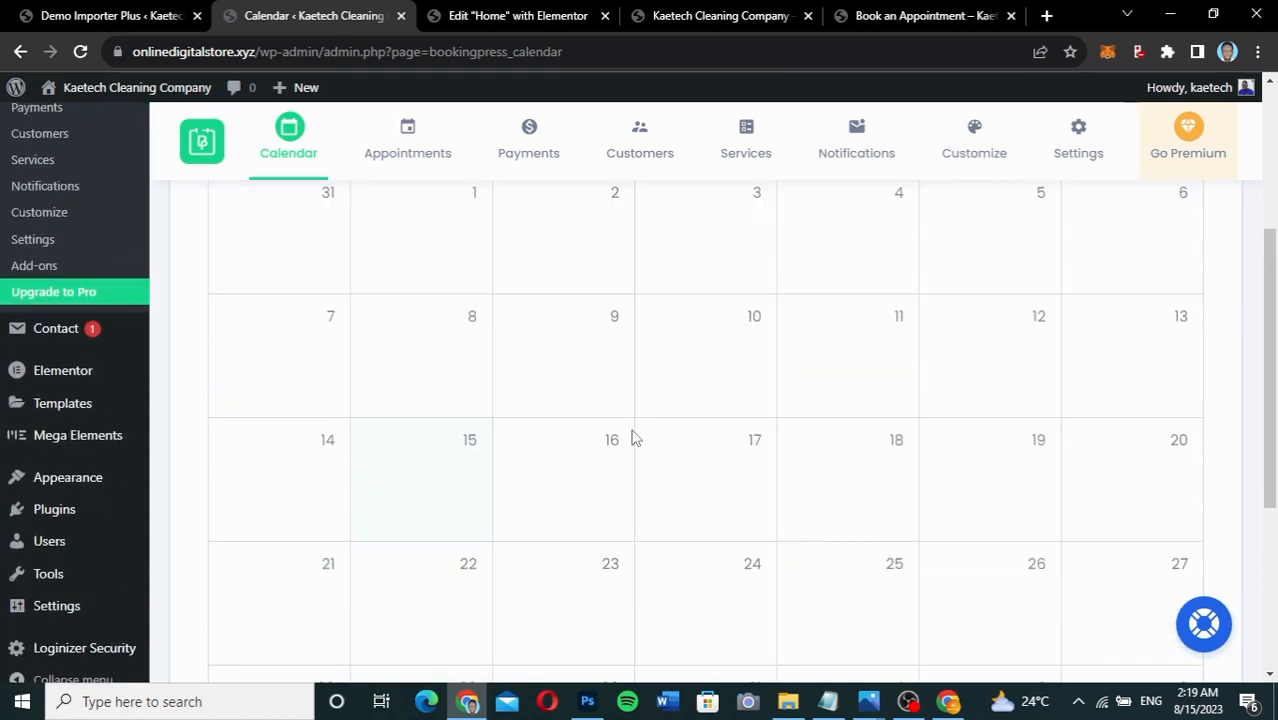
pyautogui.scroll(-1, 632, 437)
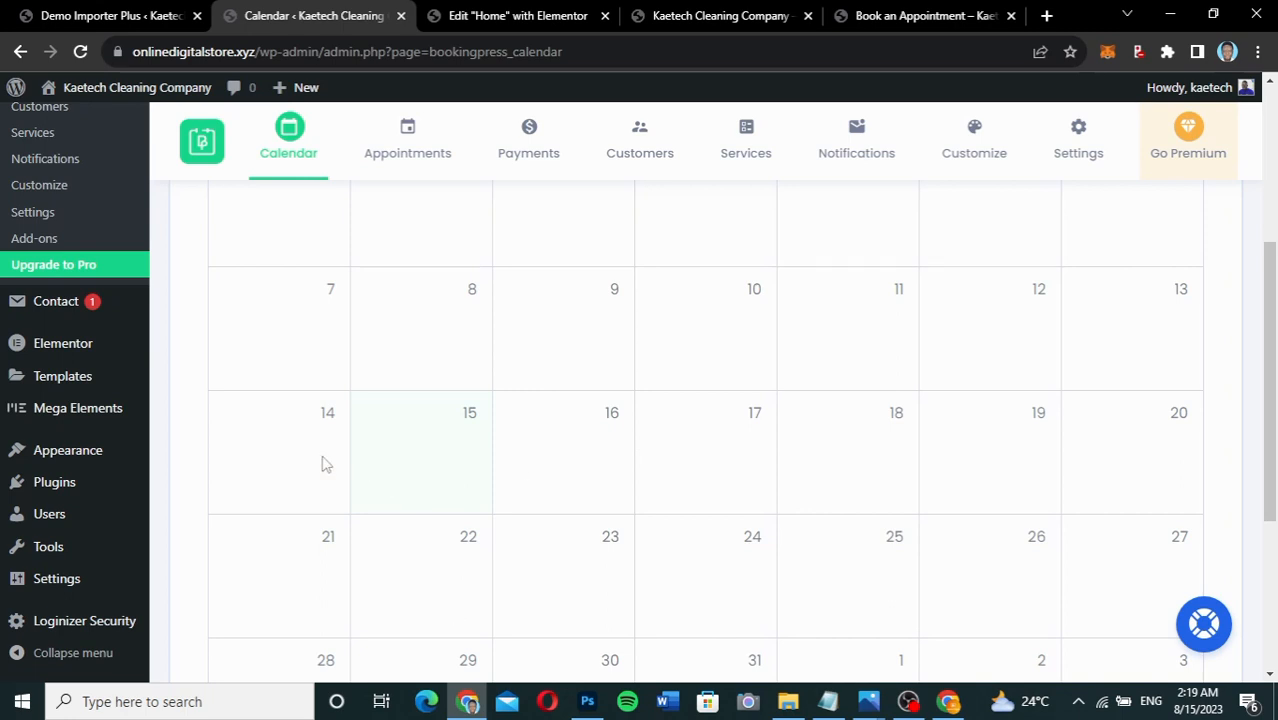
pyautogui.scroll(4, 388, 363)
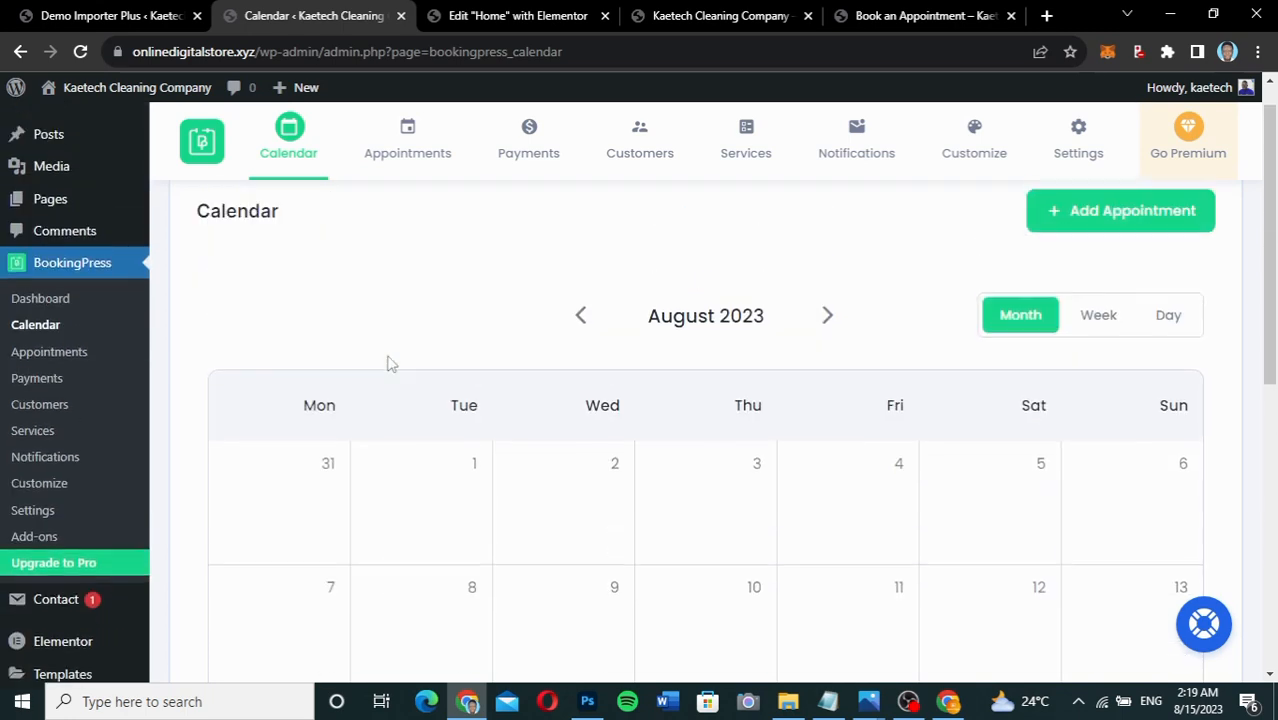
pyautogui.scroll(-3, 390, 363)
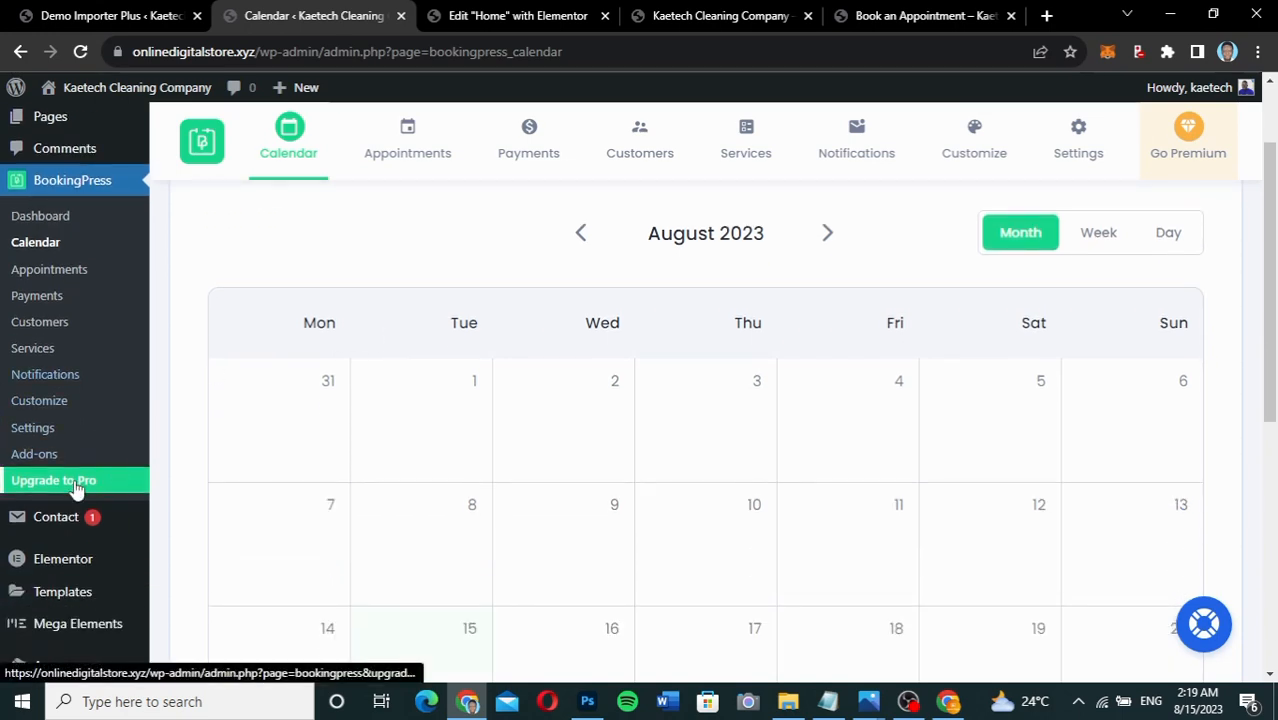
# Close the Upgrade to Pro birthday-sale popup and open the Add-ons list showing Tax, Invoice and Cart Addon.
pyautogui.click(77, 483)
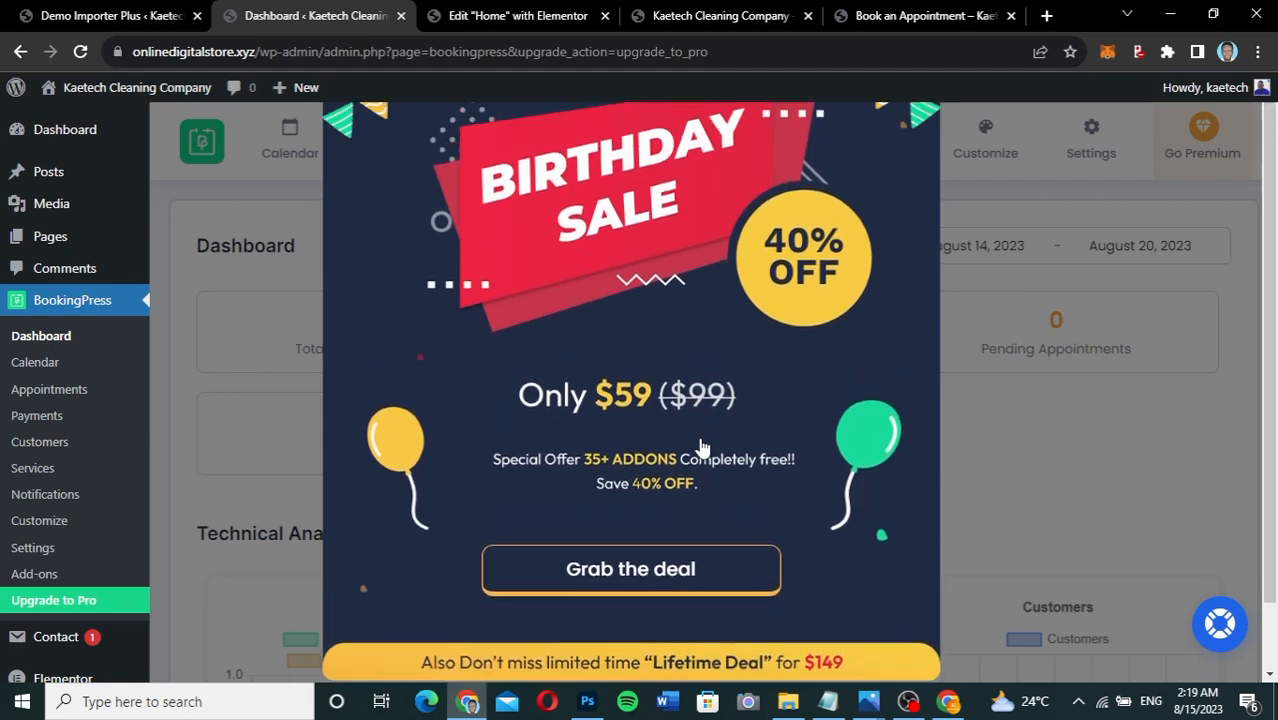
pyautogui.click(999, 440)
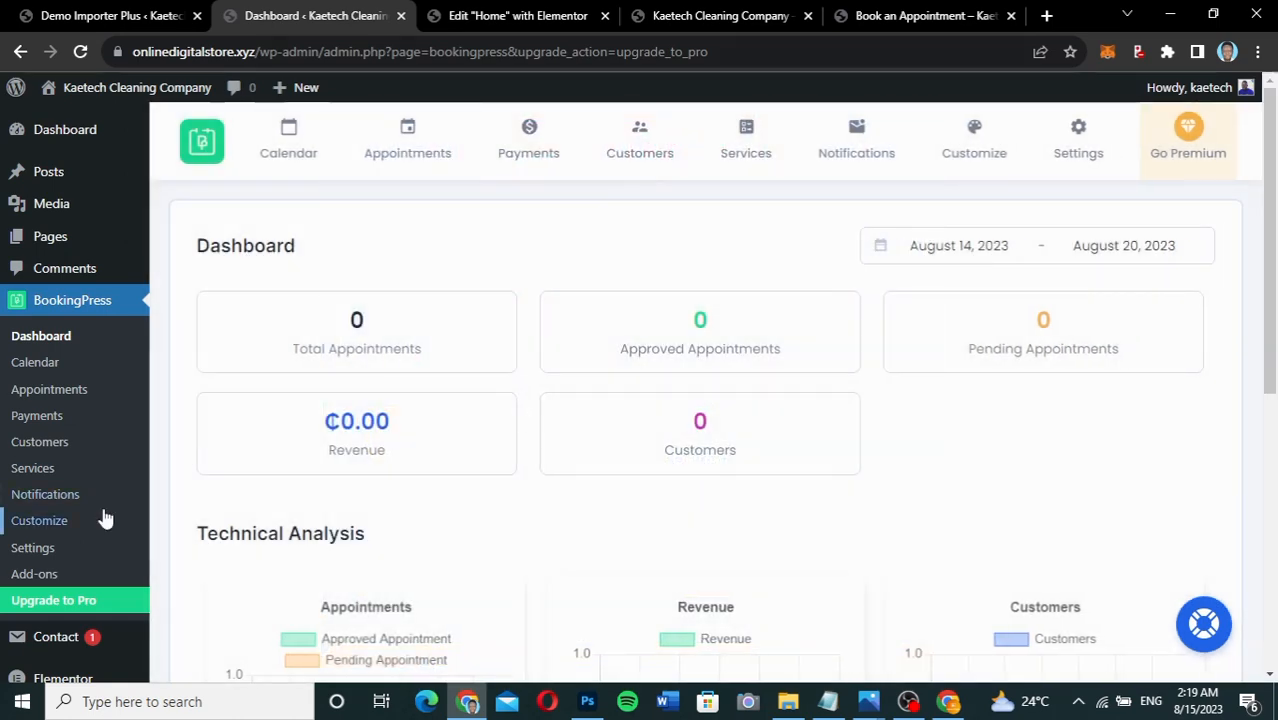
pyautogui.click(30, 578)
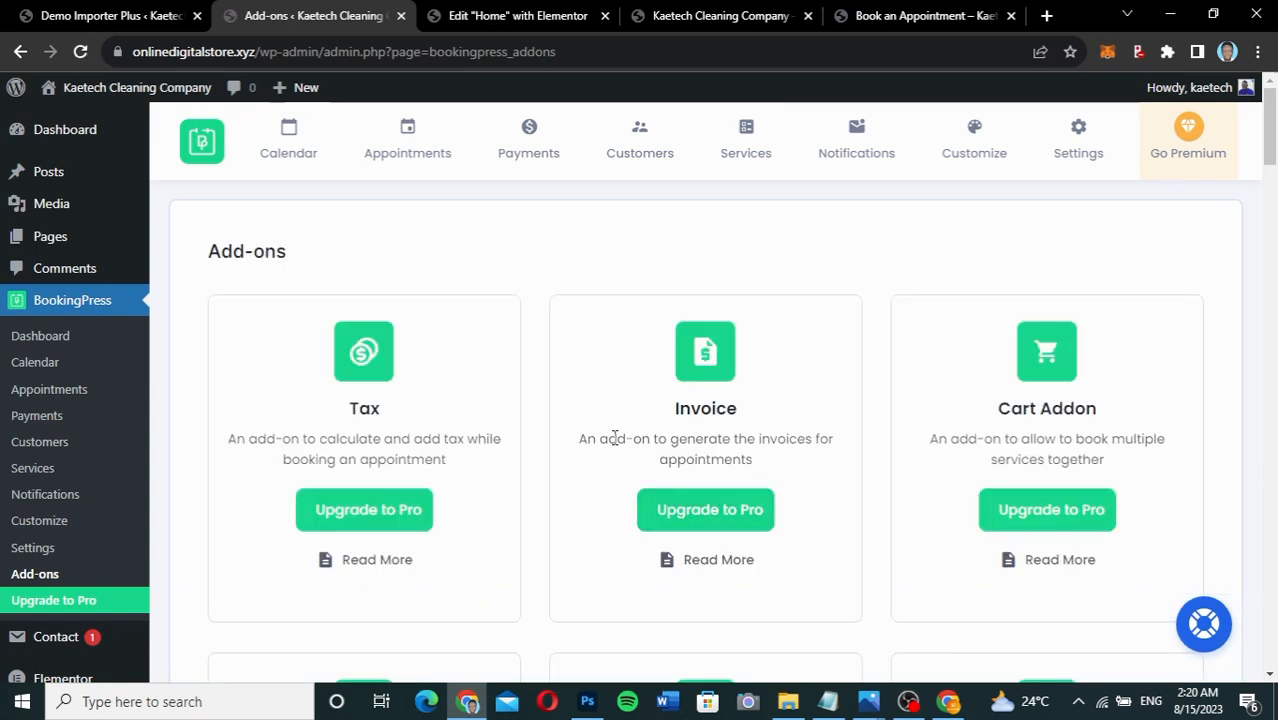
pyautogui.scroll(-3, 903, 567)
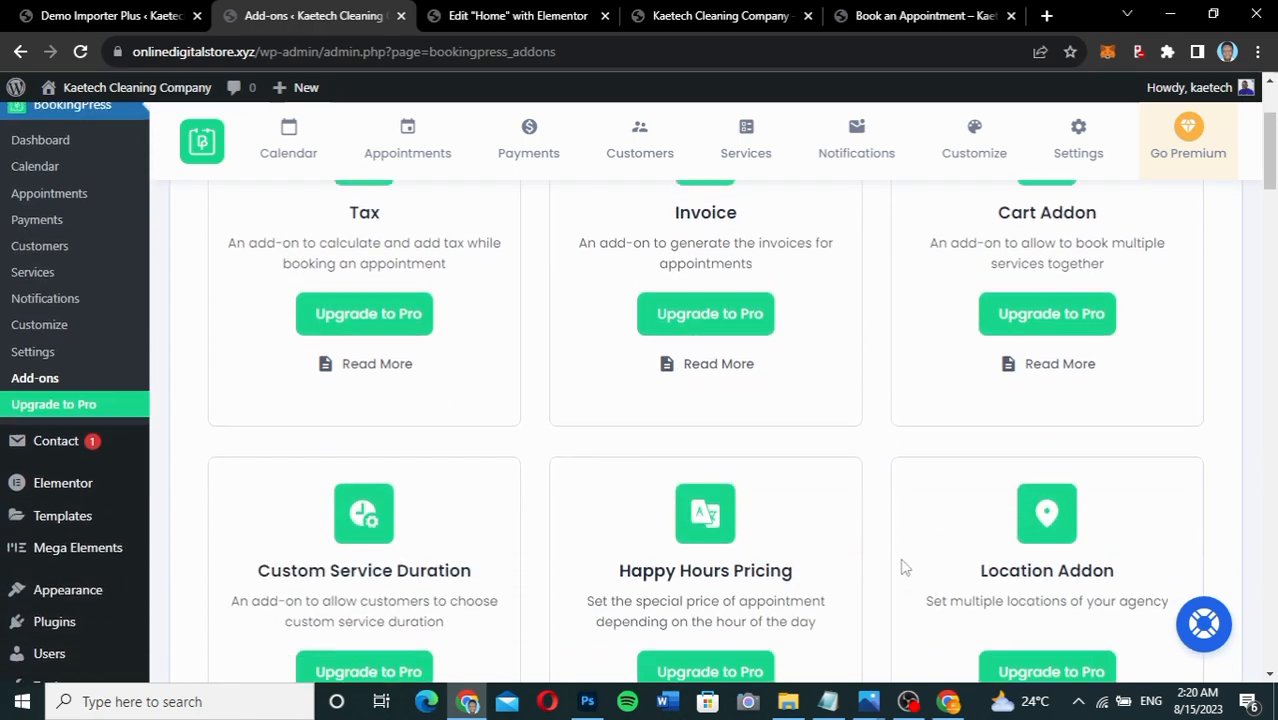
pyautogui.scroll(-1, 903, 567)
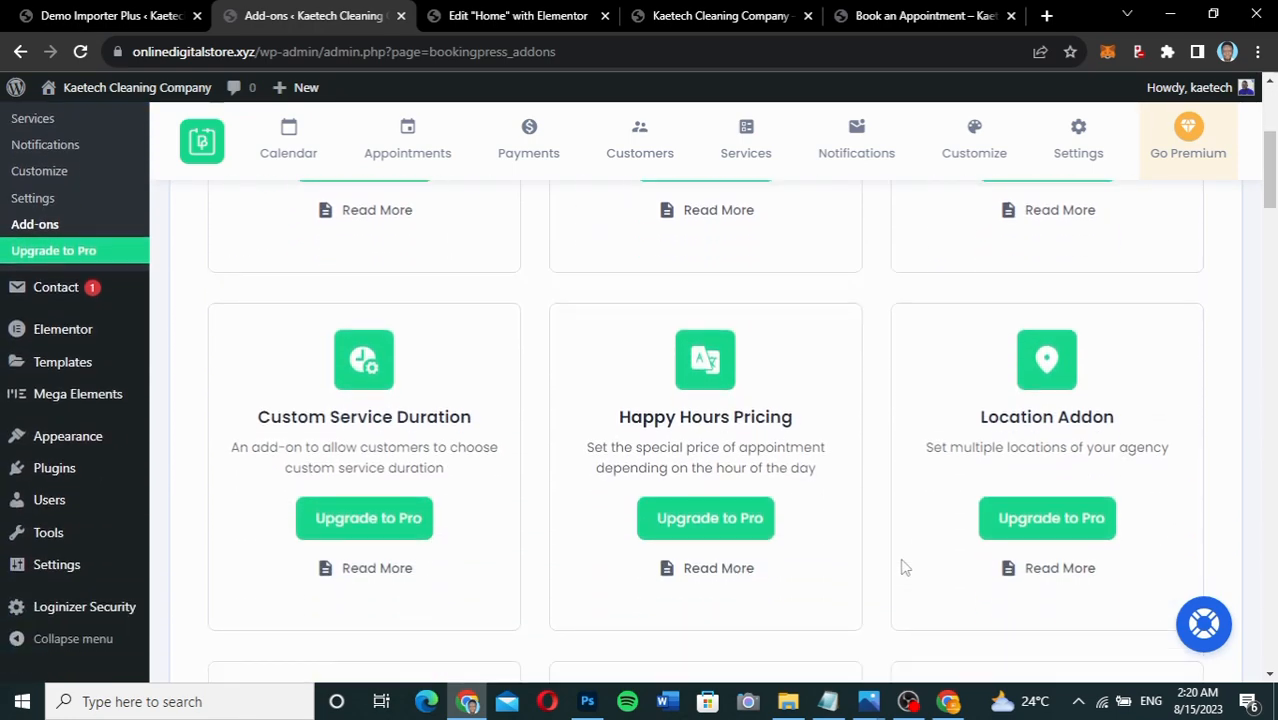
pyautogui.scroll(-1, 903, 567)
pyautogui.scroll(-1, 903, 567)
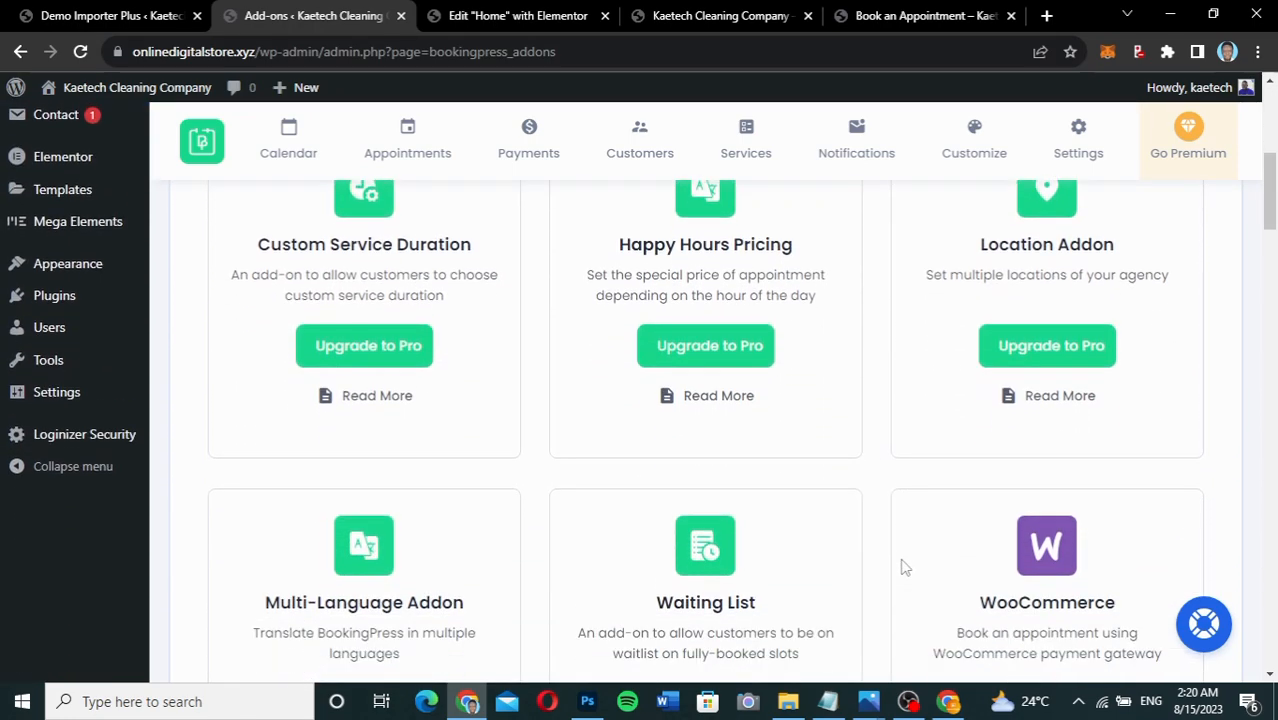
pyautogui.scroll(-2, 903, 567)
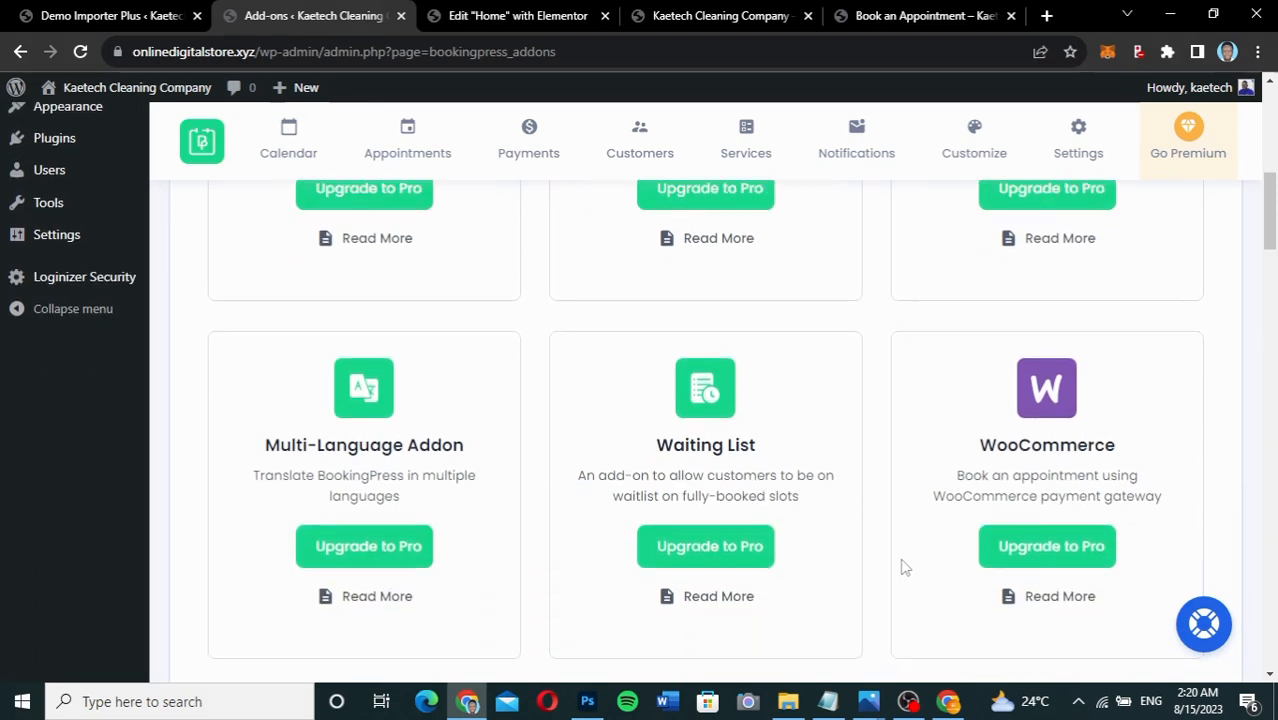
pyautogui.scroll(-2, 903, 567)
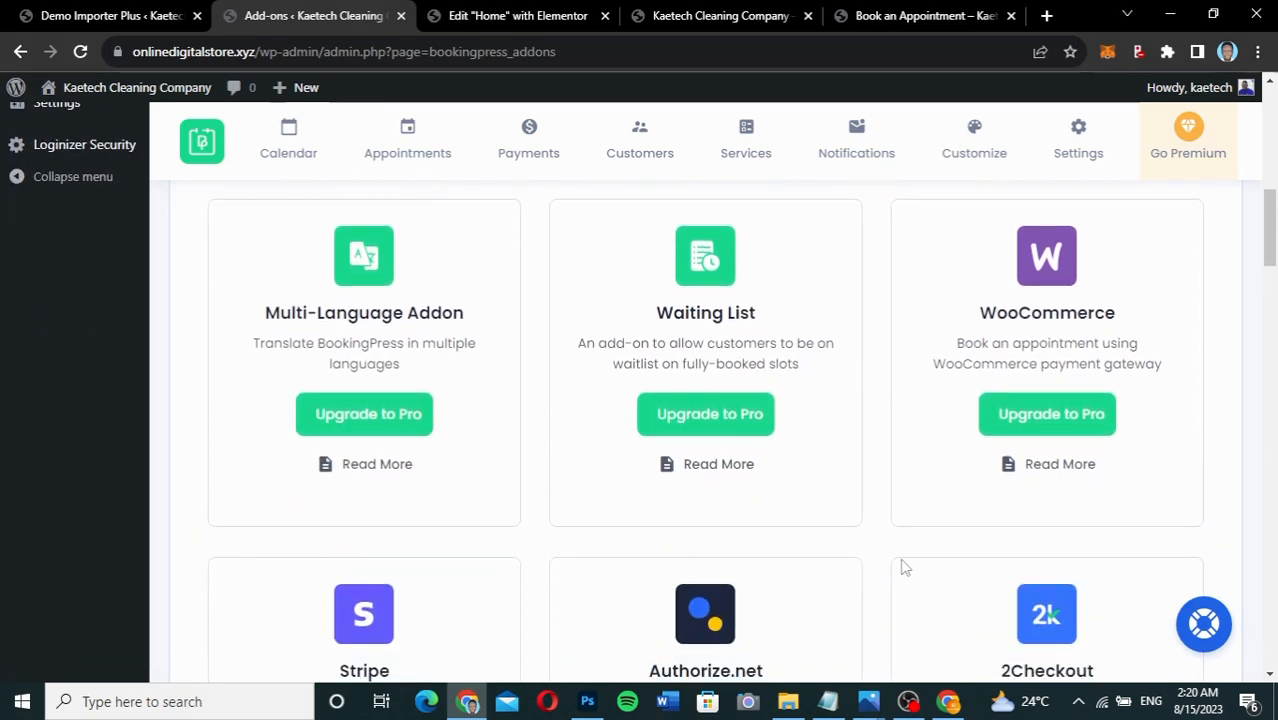
pyautogui.scroll(-2, 903, 567)
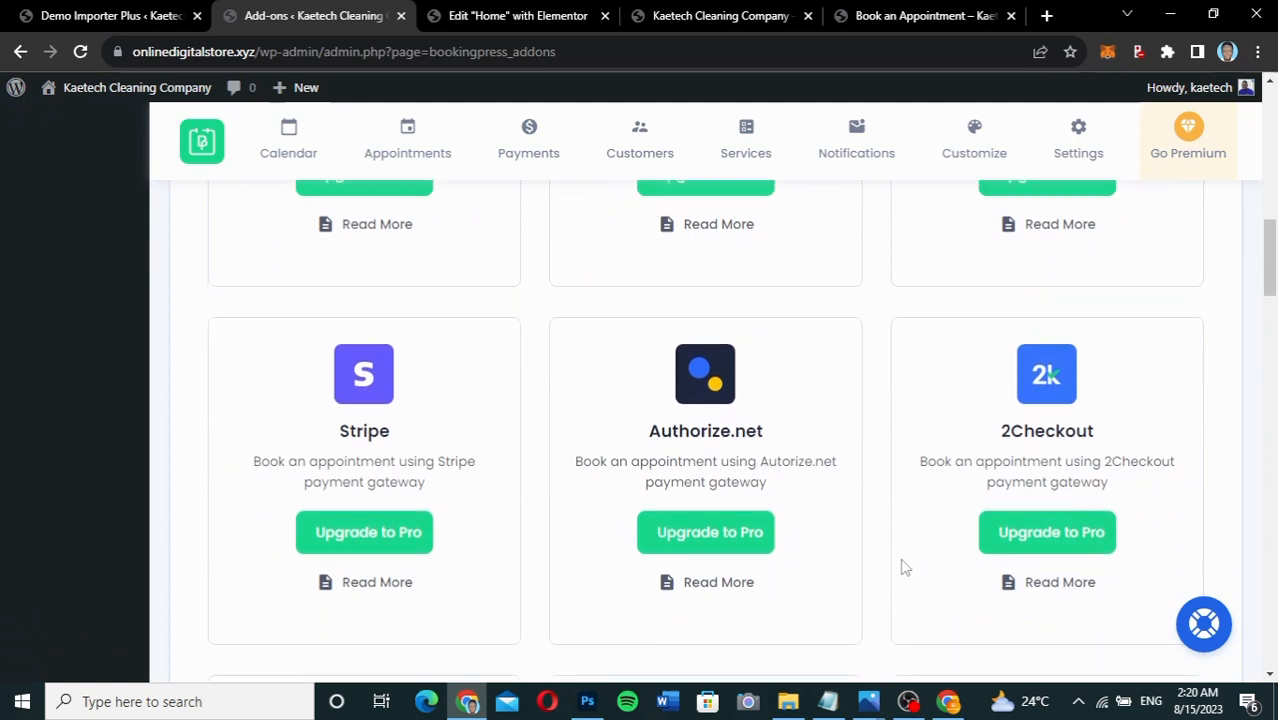
pyautogui.scroll(-1, 903, 567)
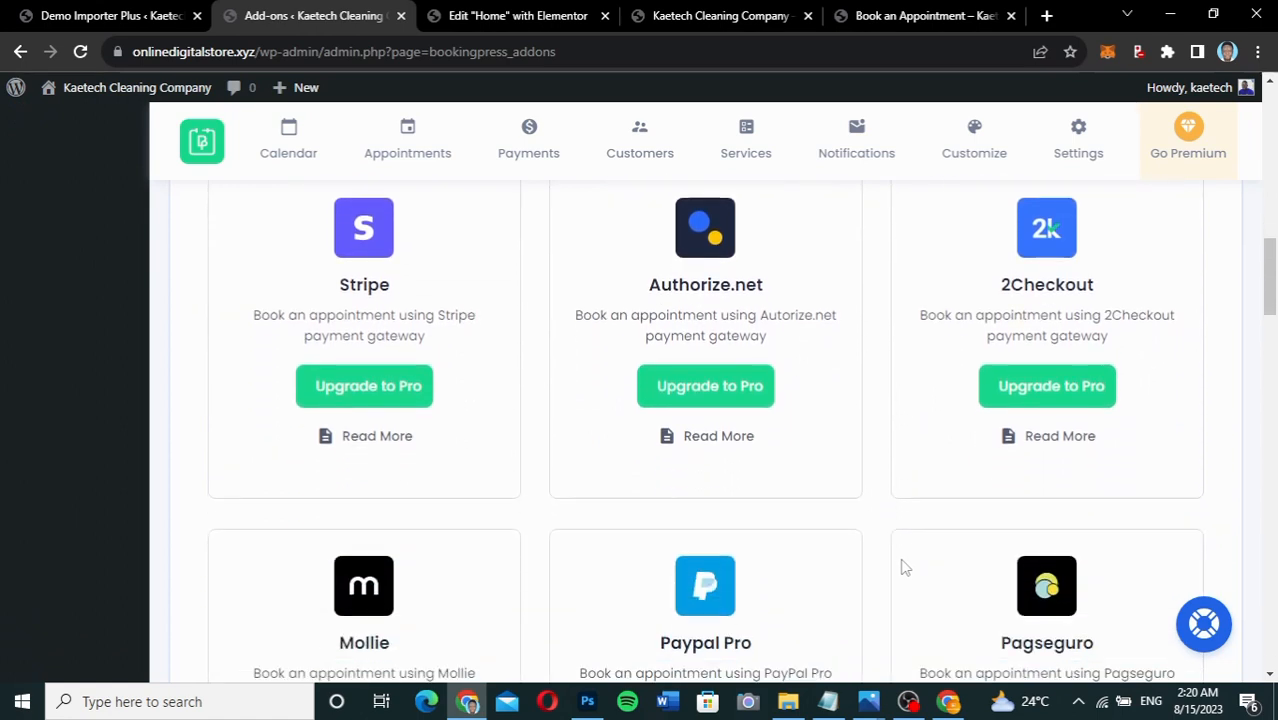
pyautogui.scroll(-2, 905, 567)
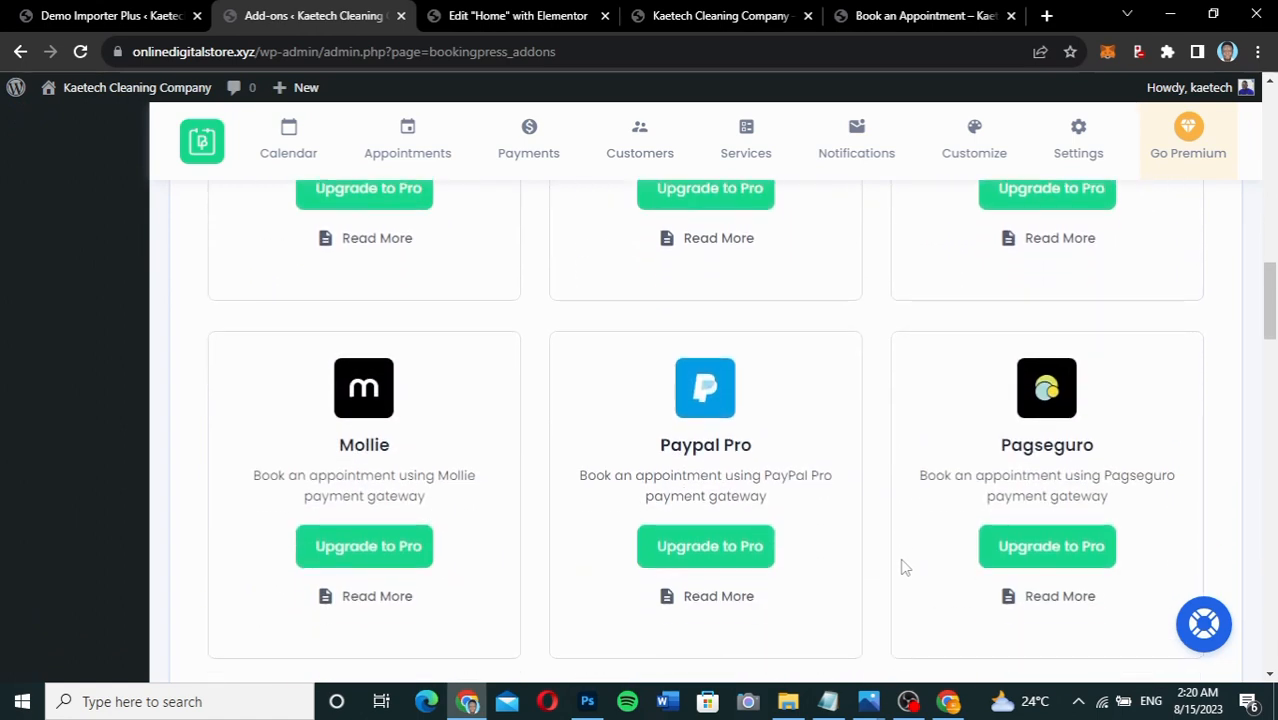
pyautogui.scroll(-1, 903, 567)
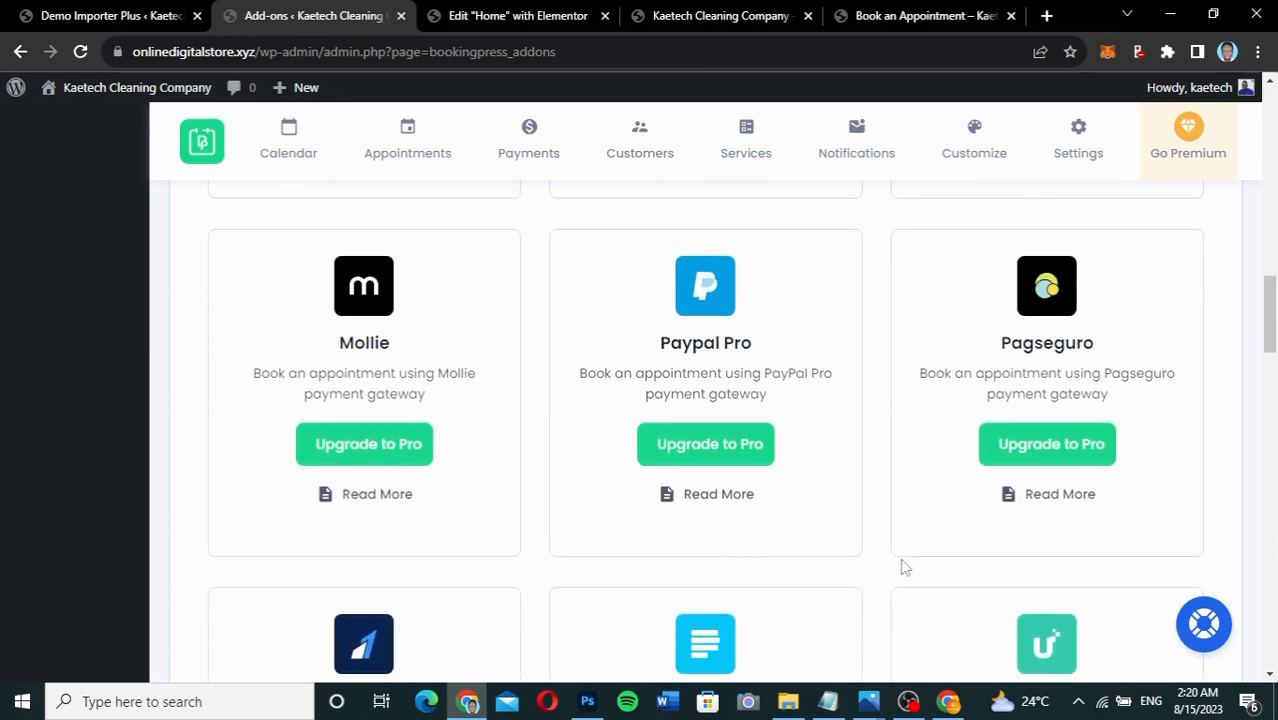
pyautogui.scroll(-1, 903, 567)
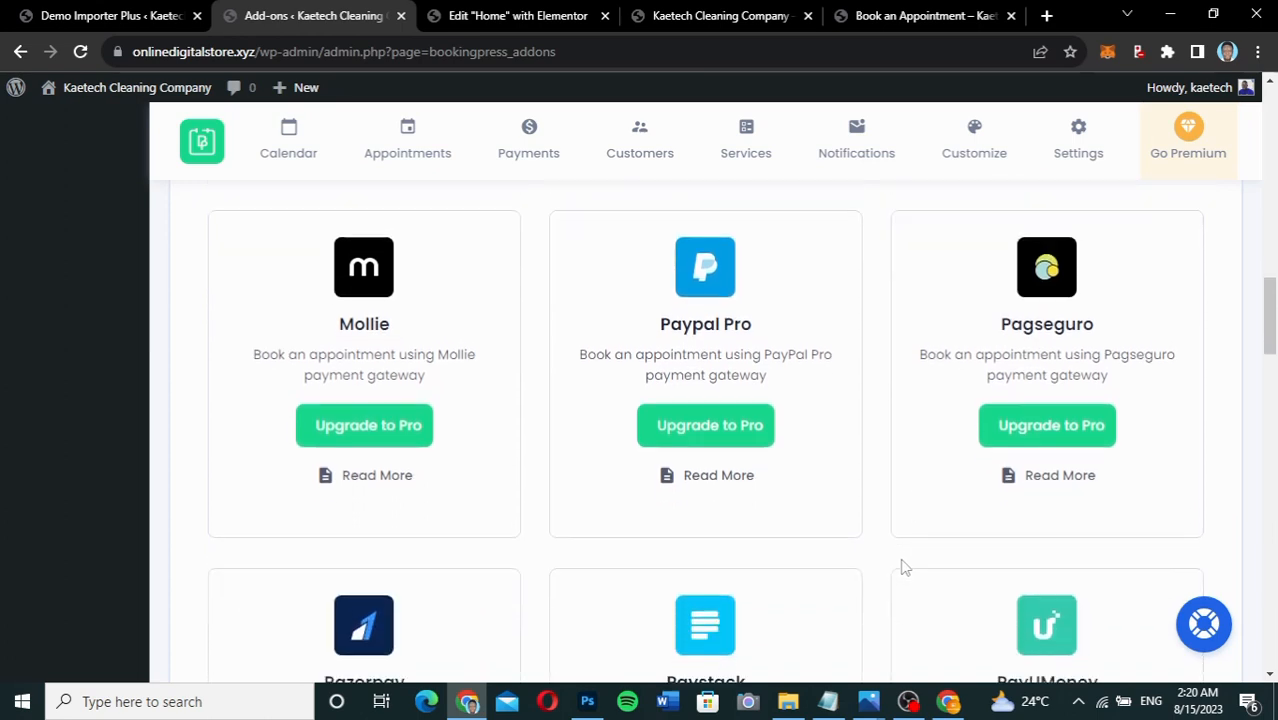
pyautogui.scroll(-1, 903, 567)
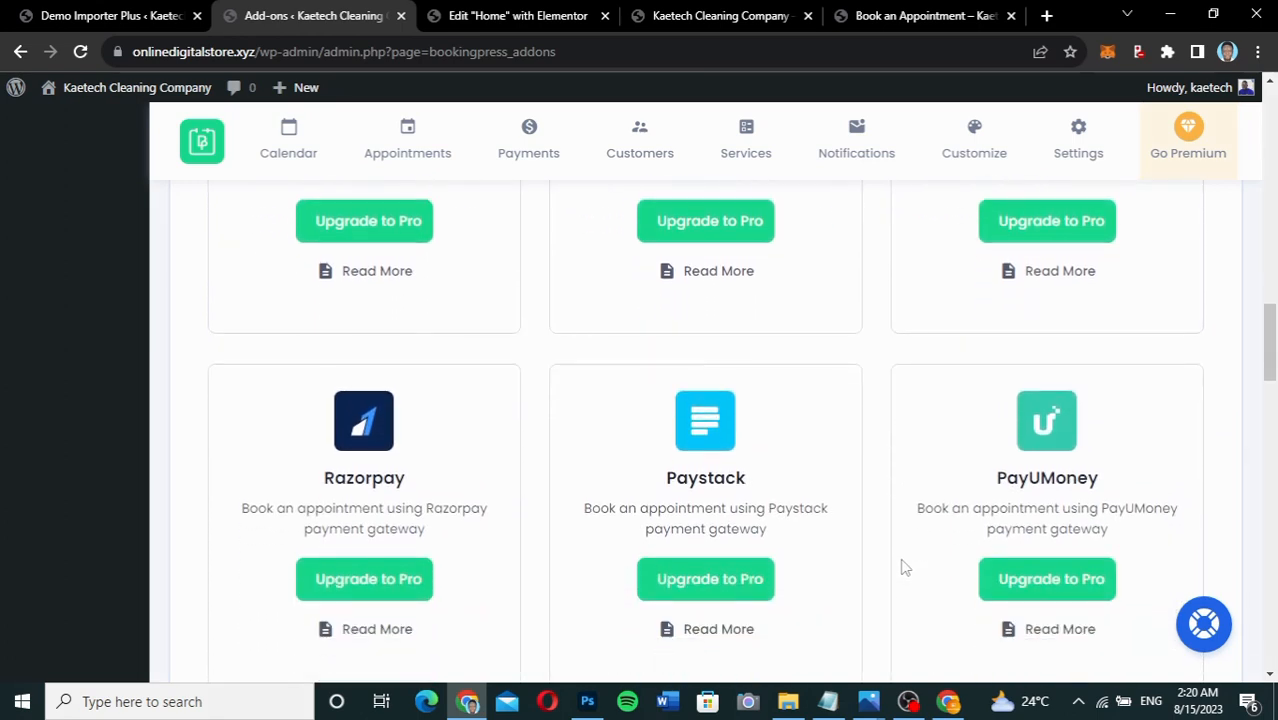
pyautogui.scroll(-1, 903, 567)
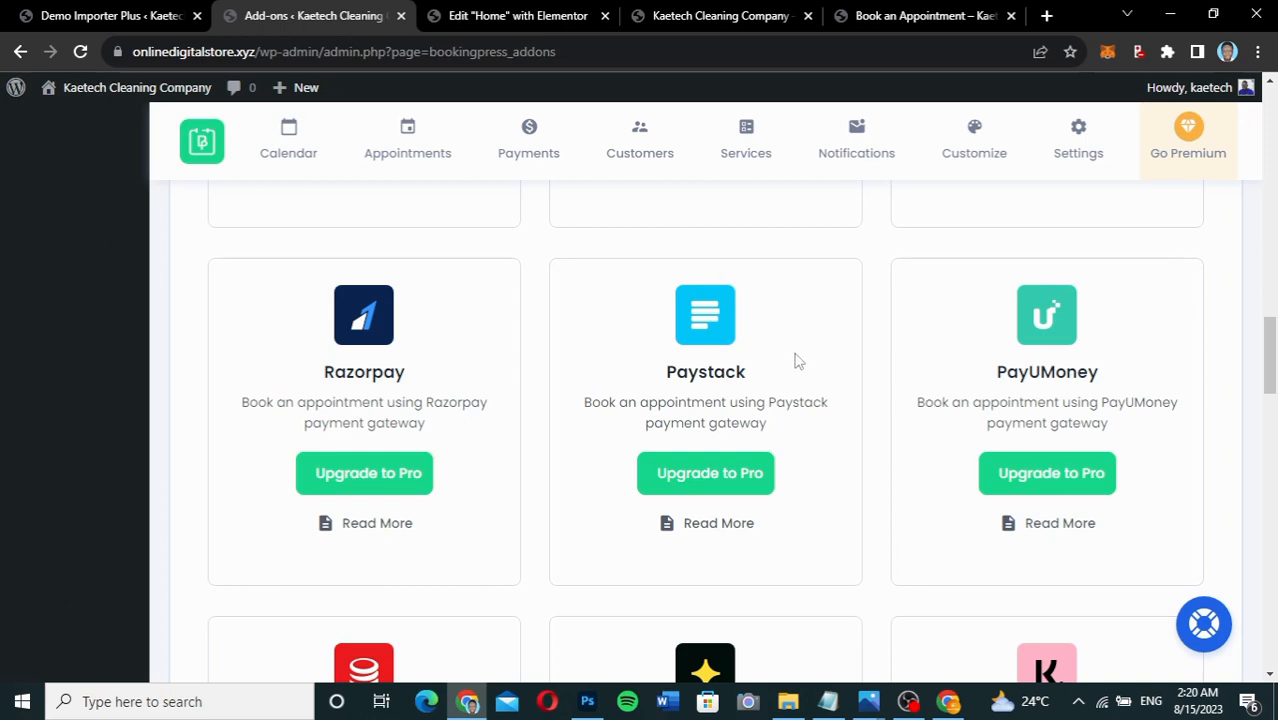
pyautogui.scroll(-2, 872, 525)
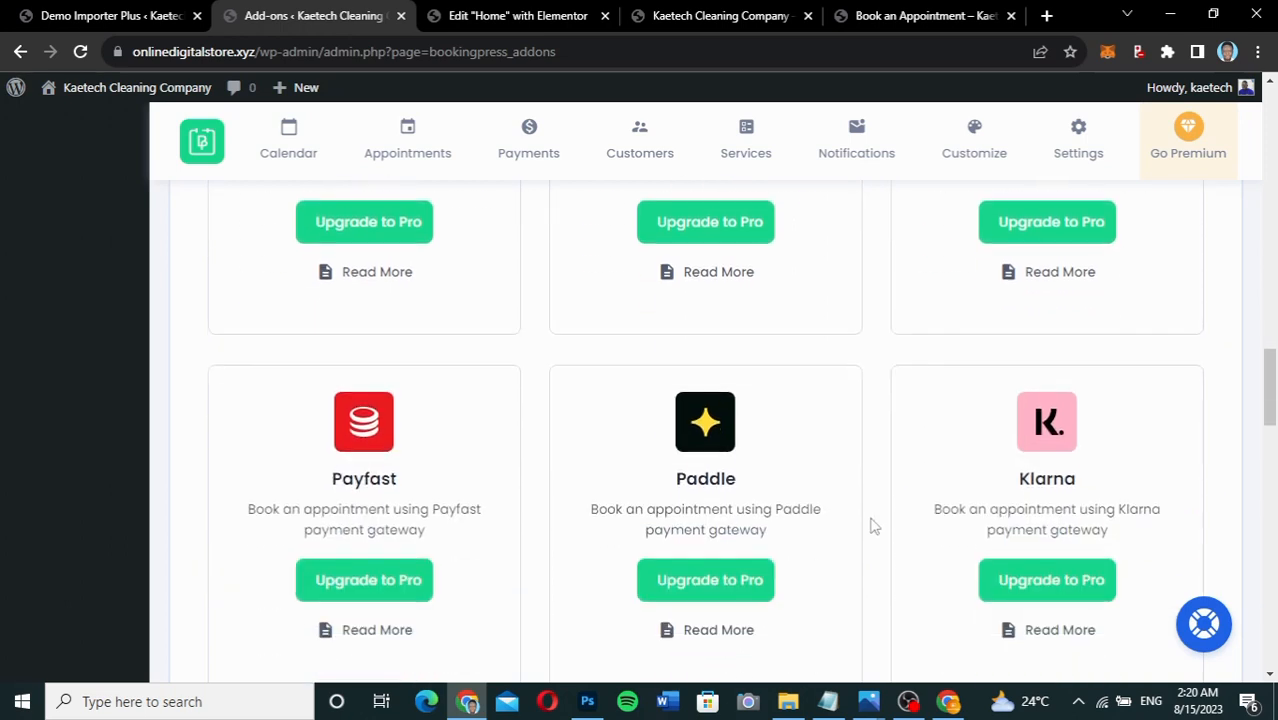
pyautogui.scroll(-2, 872, 525)
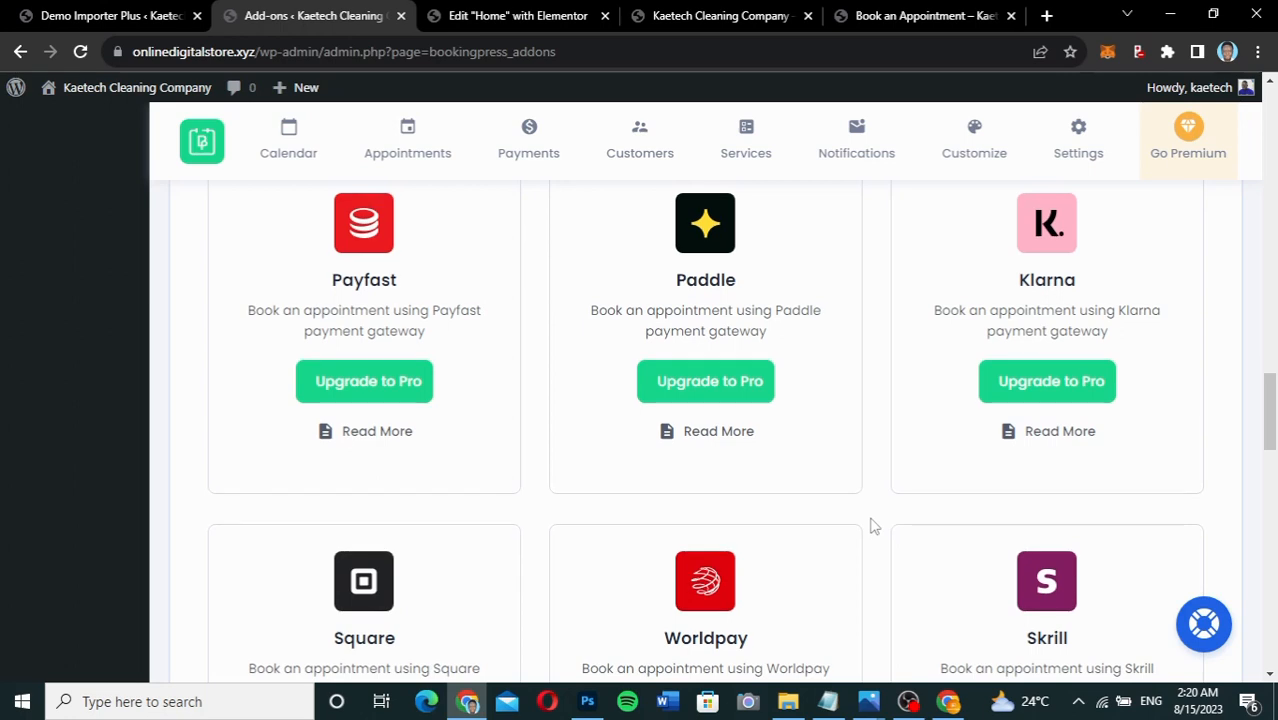
pyautogui.scroll(-2, 872, 525)
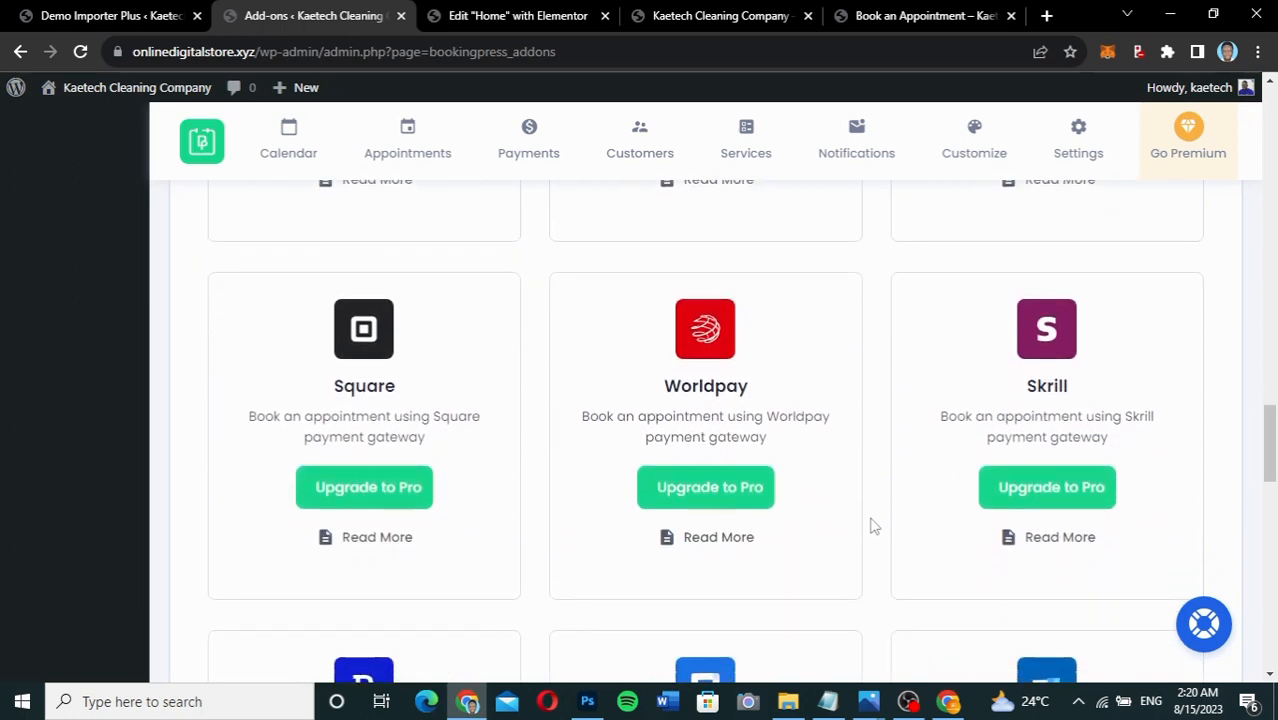
pyautogui.scroll(-2, 872, 525)
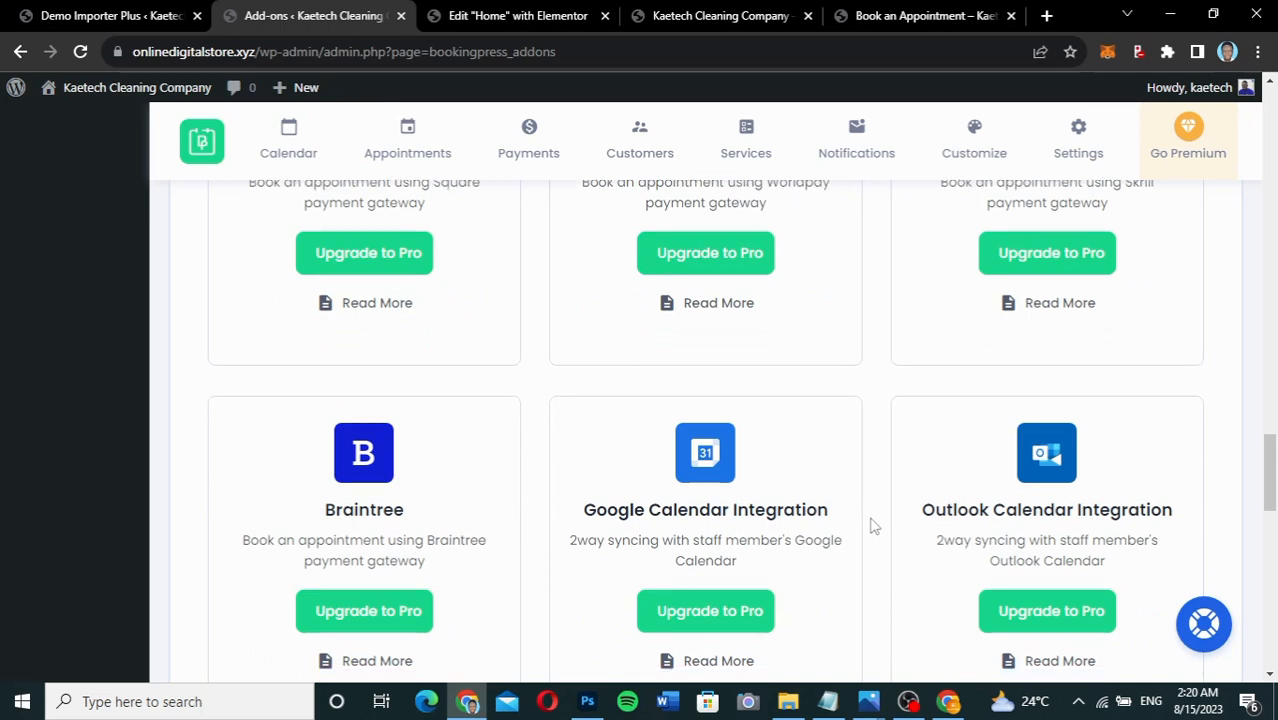
pyautogui.scroll(-3, 872, 525)
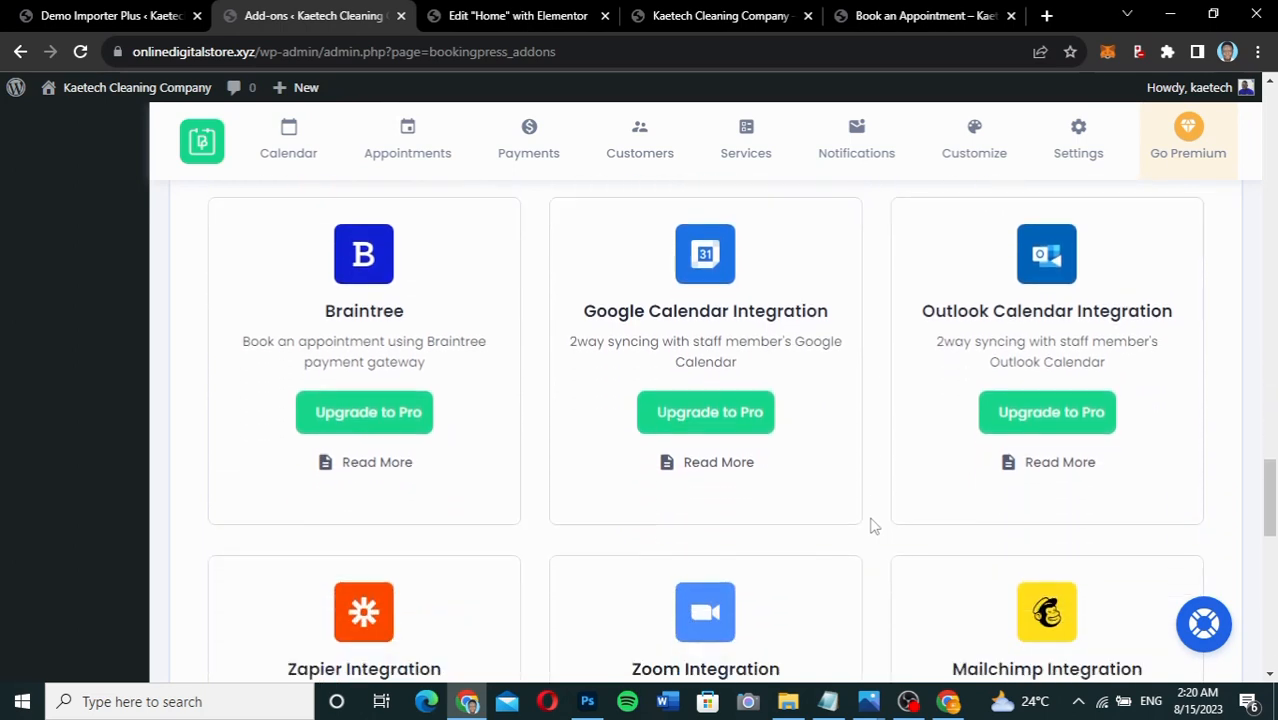
pyautogui.scroll(-2, 872, 525)
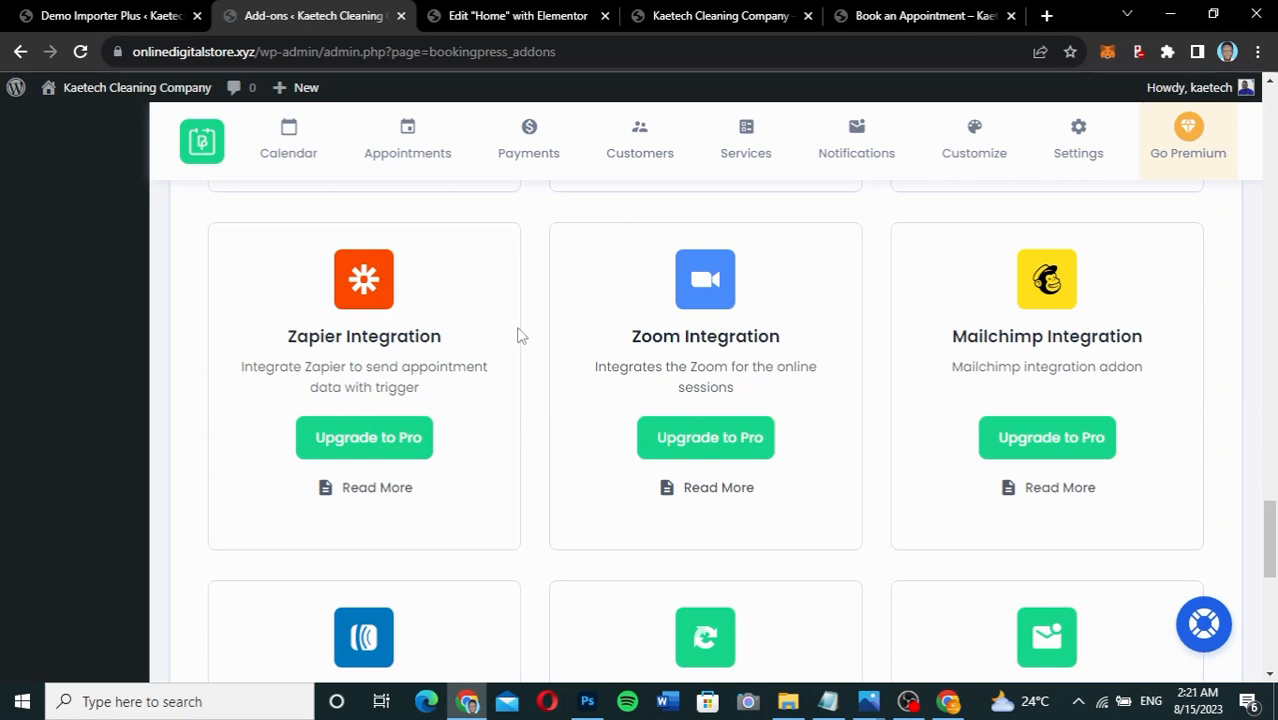
pyautogui.scroll(-3, 930, 512)
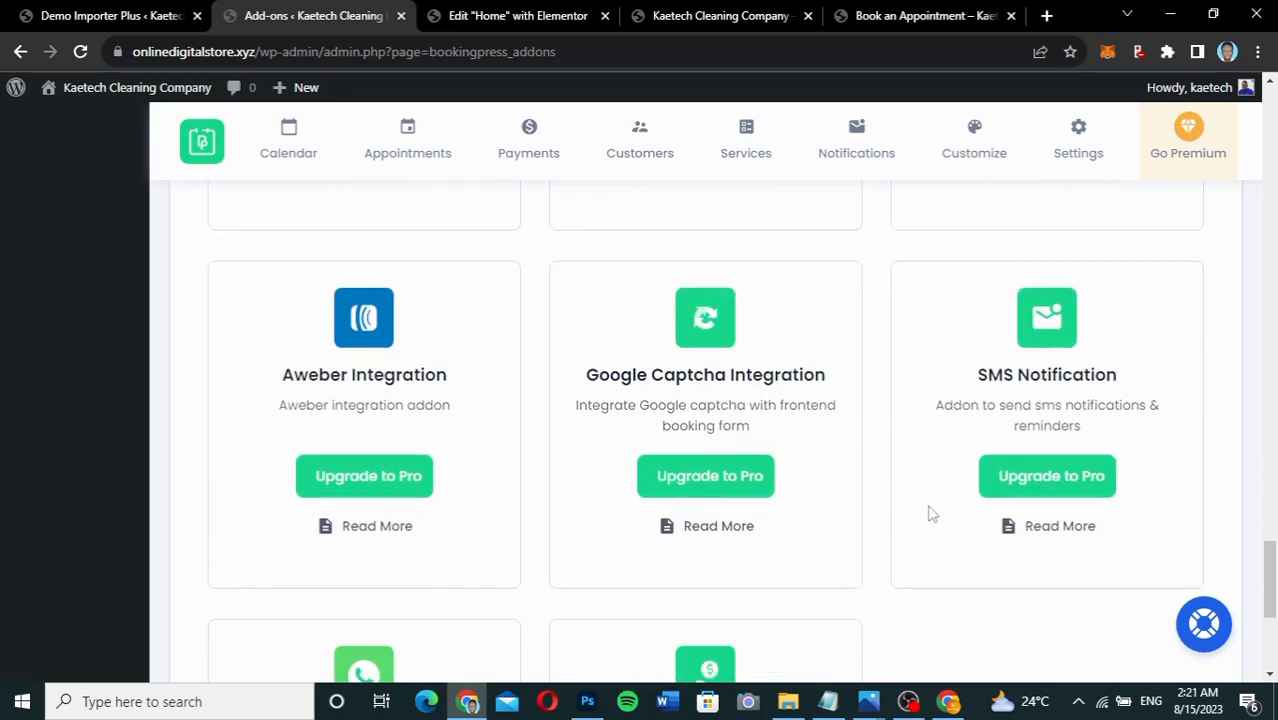
pyautogui.scroll(-4, 868, 568)
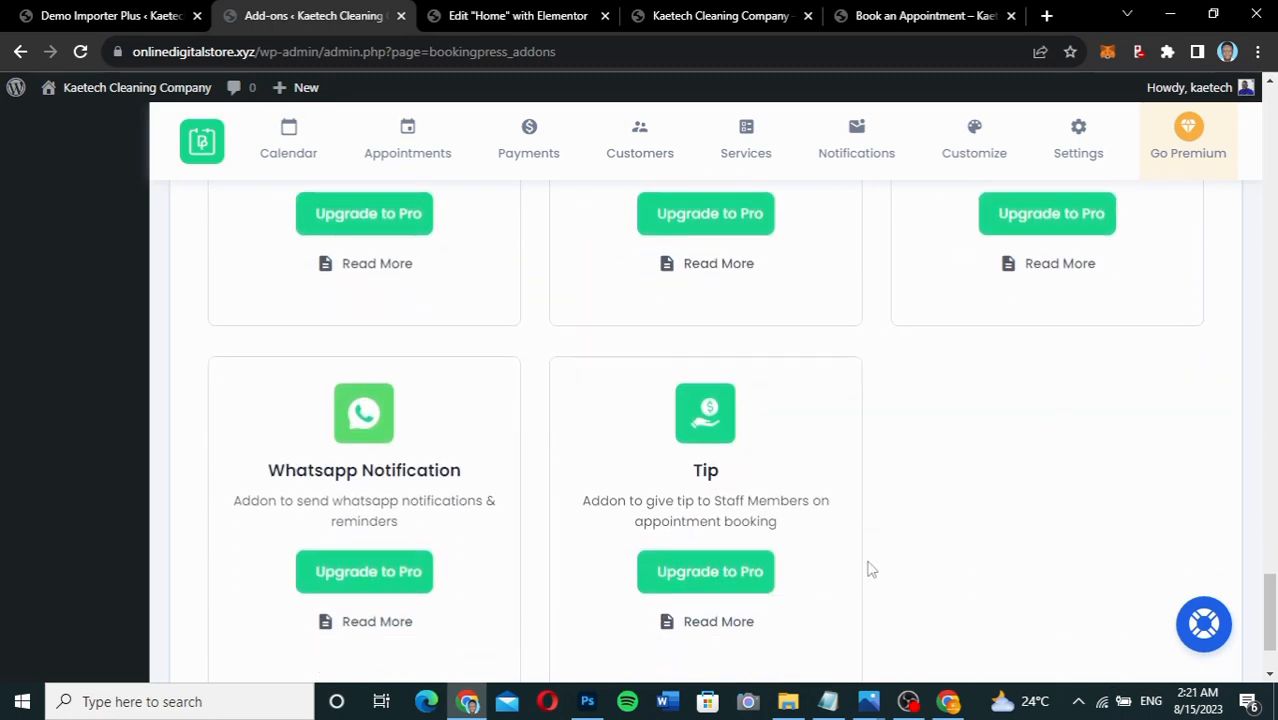
pyautogui.scroll(20, 868, 568)
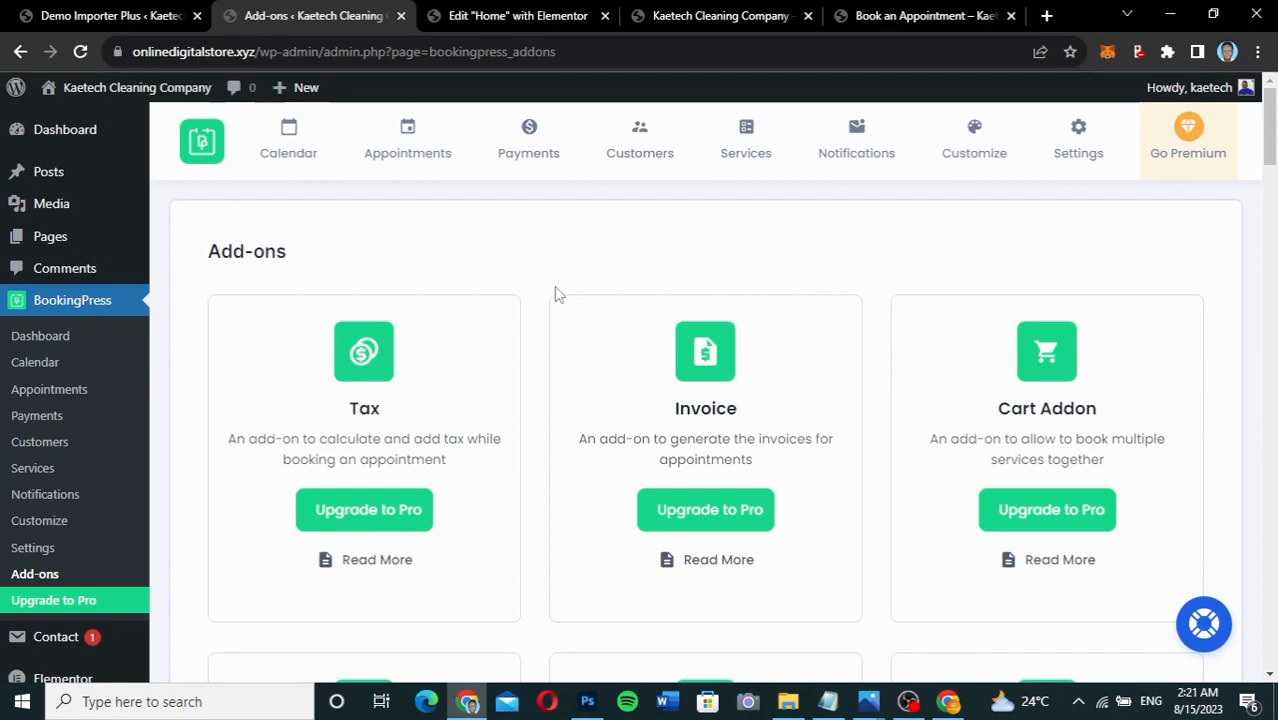
pyautogui.scroll(-1, 557, 293)
pyautogui.scroll(1, 557, 293)
# Look over the live site homepage.
pyautogui.click(676, 18)
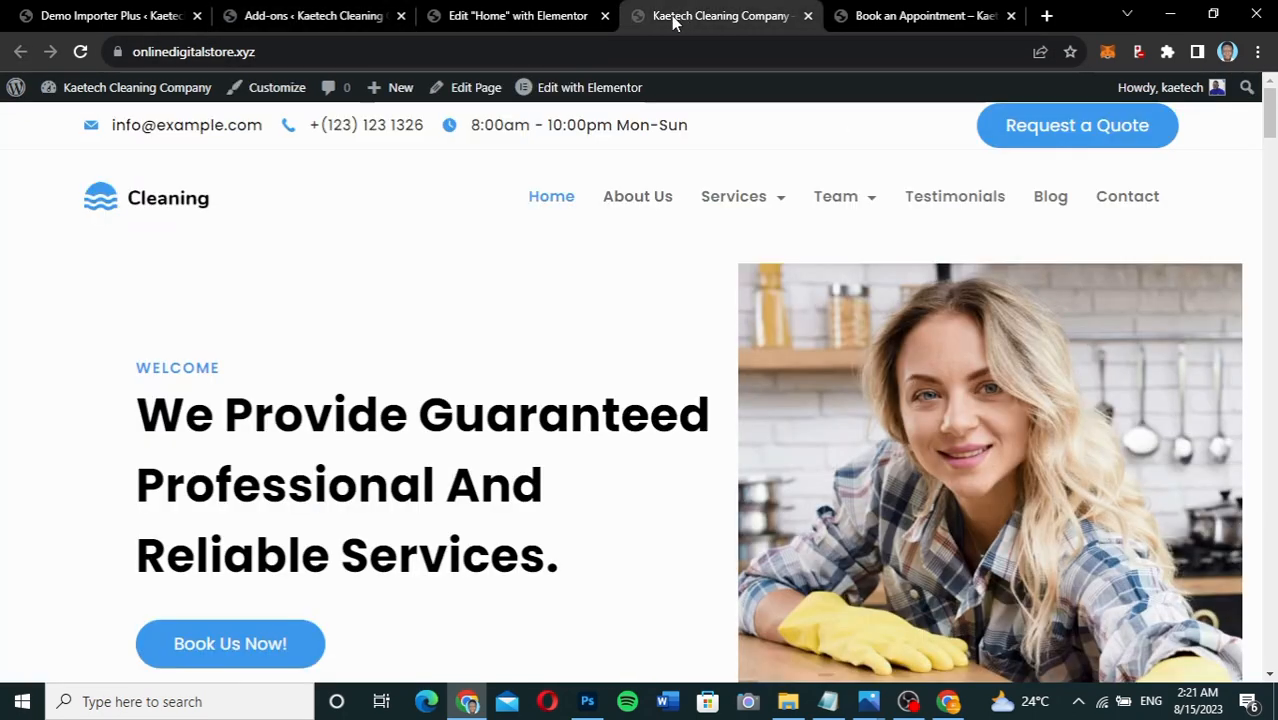
pyautogui.scroll(-6, 528, 328)
pyautogui.scroll(5, 528, 328)
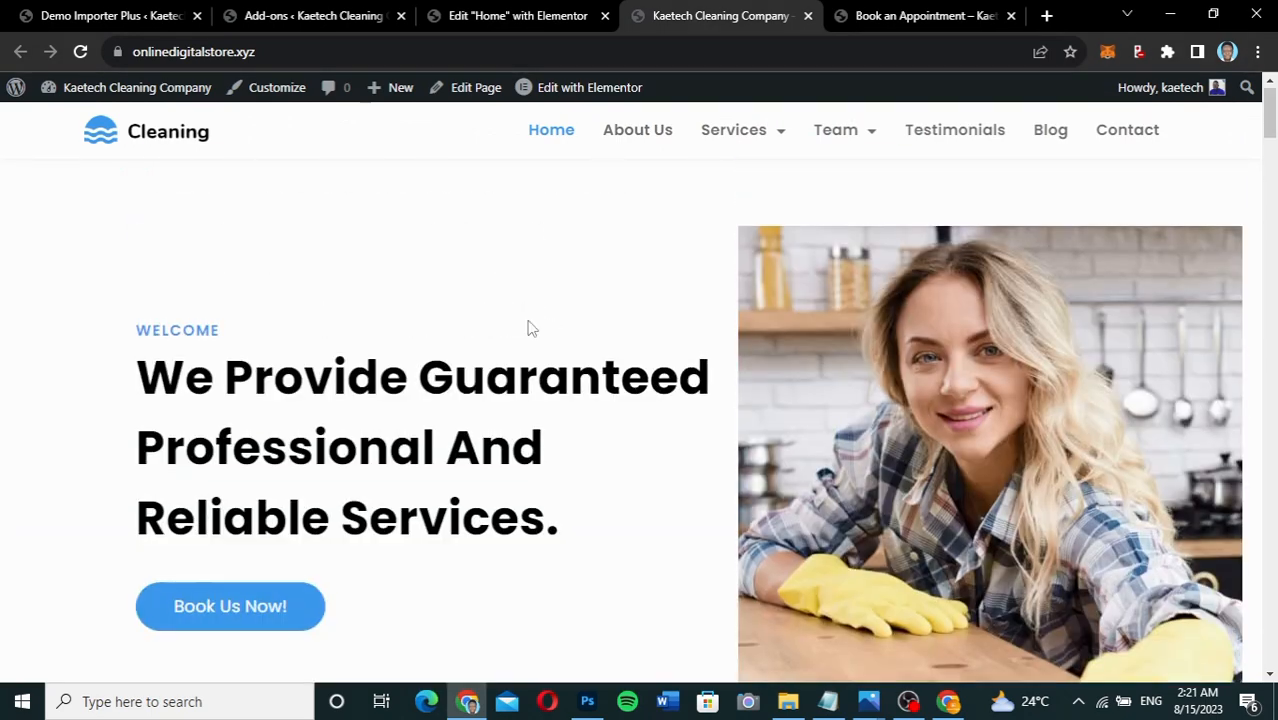
pyautogui.scroll(1, 531, 328)
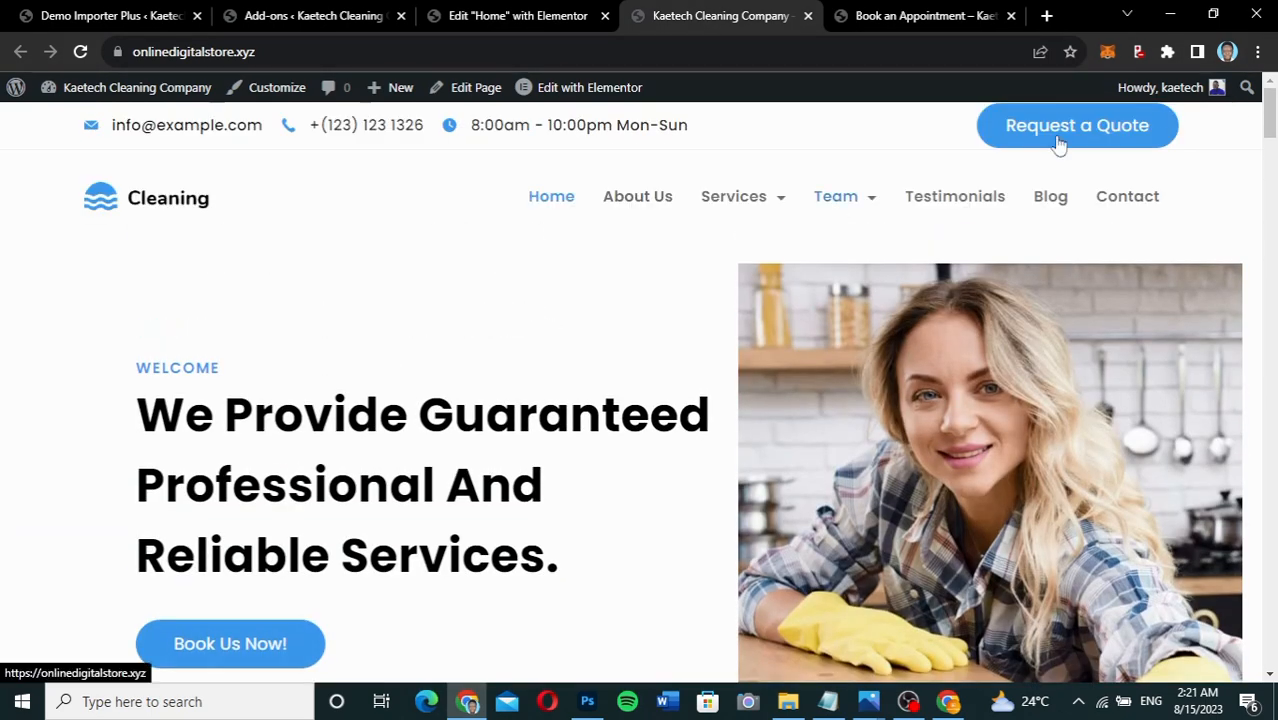
# Return to the admin and browse the All Pages list.
pyautogui.click(322, 17)
pyautogui.moveTo(66, 244)
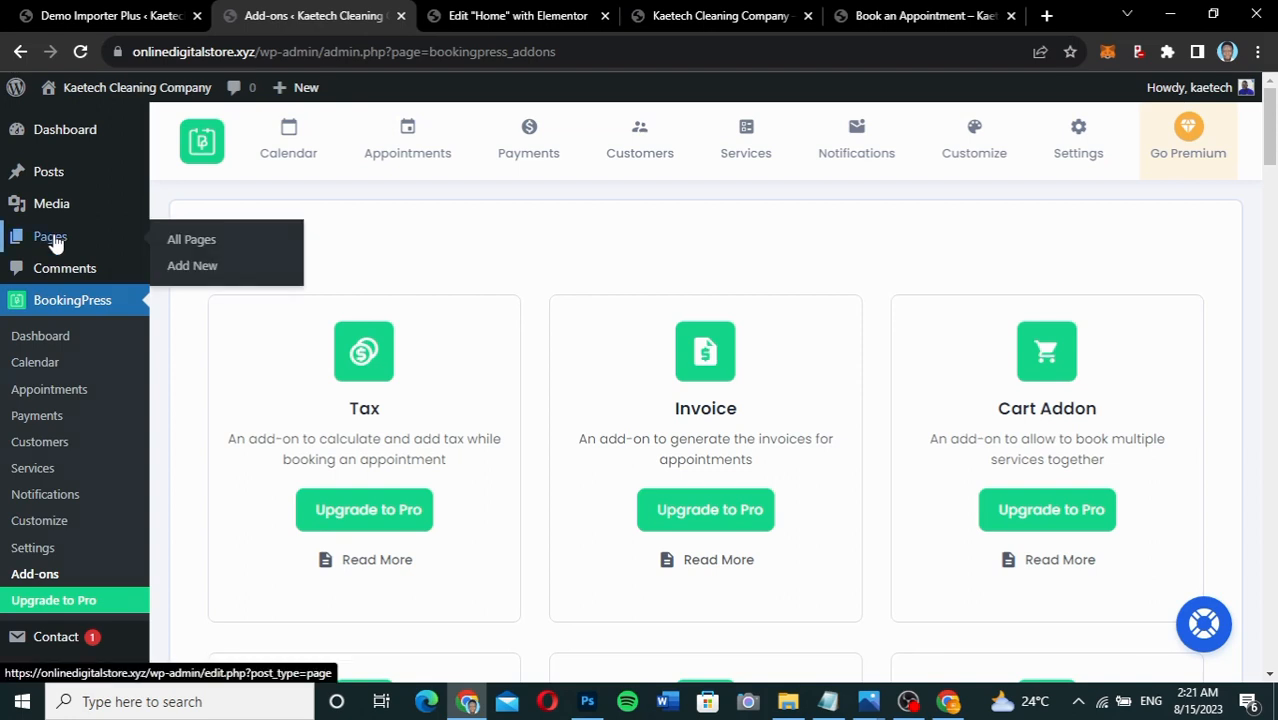
pyautogui.click(190, 241)
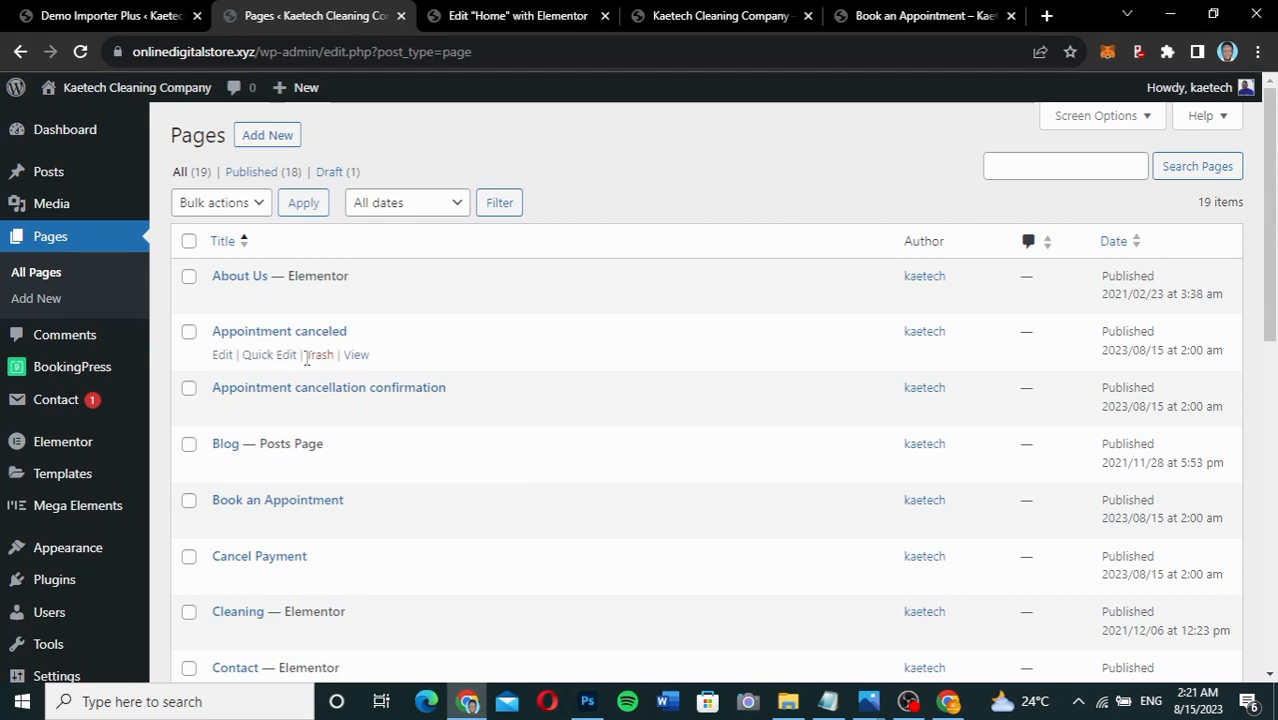
pyautogui.scroll(-3, 388, 408)
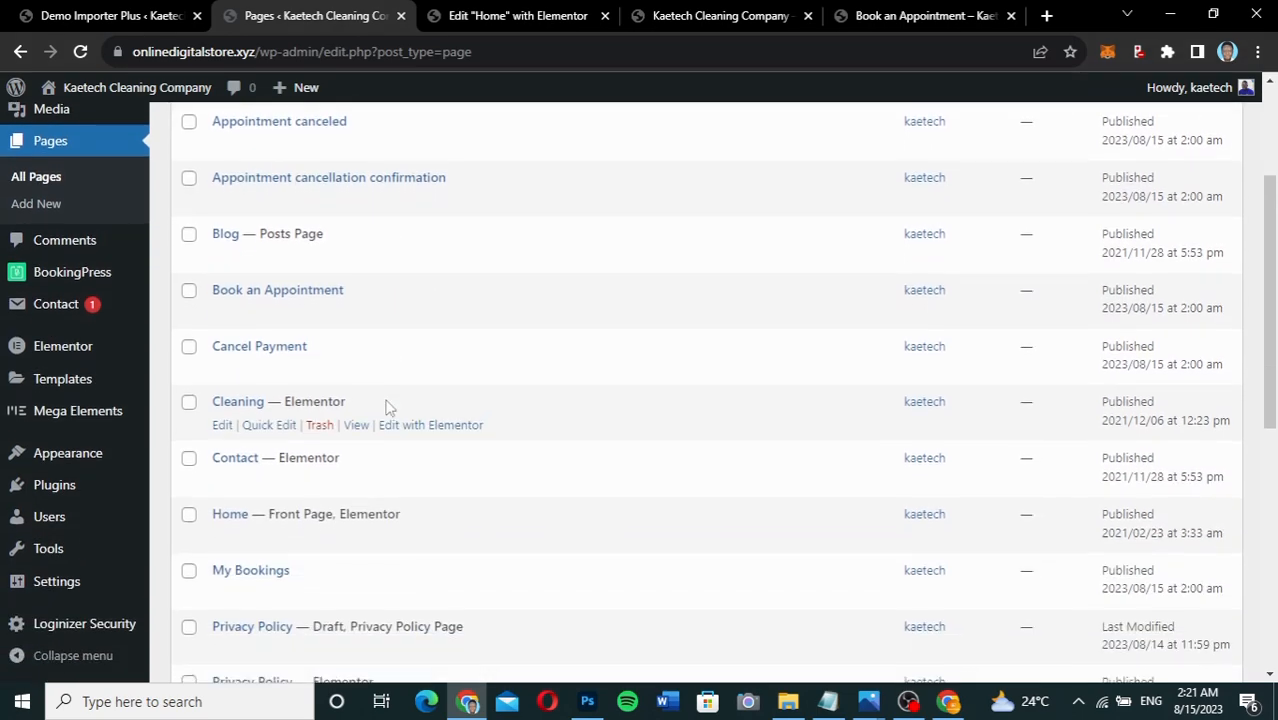
pyautogui.scroll(-3, 388, 408)
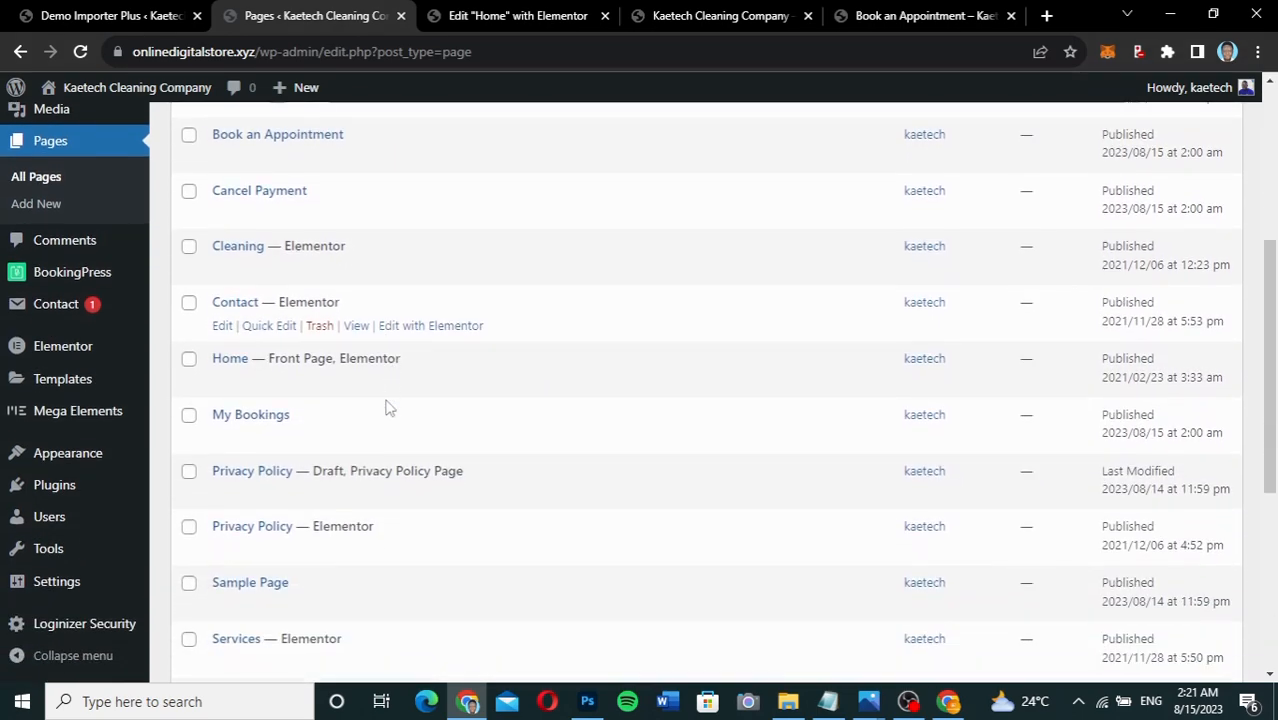
pyautogui.scroll(3, 388, 408)
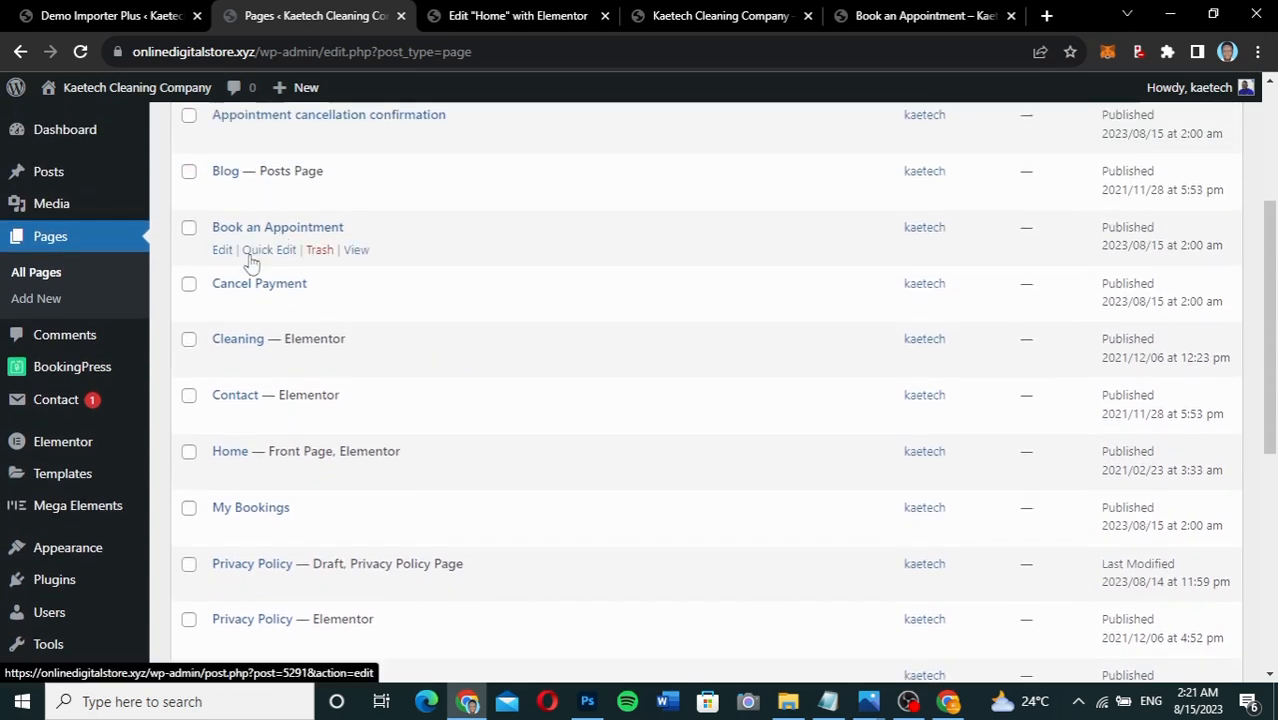
# Open the Book an Appointment page in a new tab, view its live form, then launch Edit Page.
pyautogui.rightClick(353, 255)
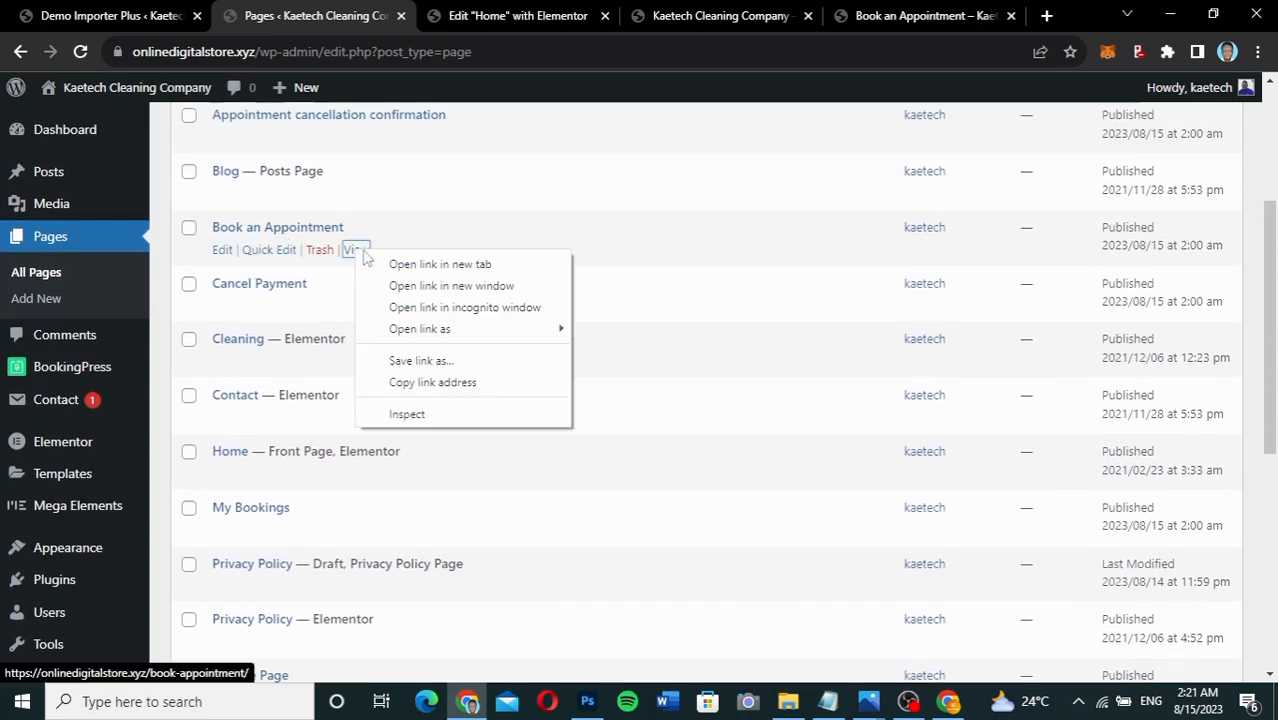
pyautogui.click(412, 263)
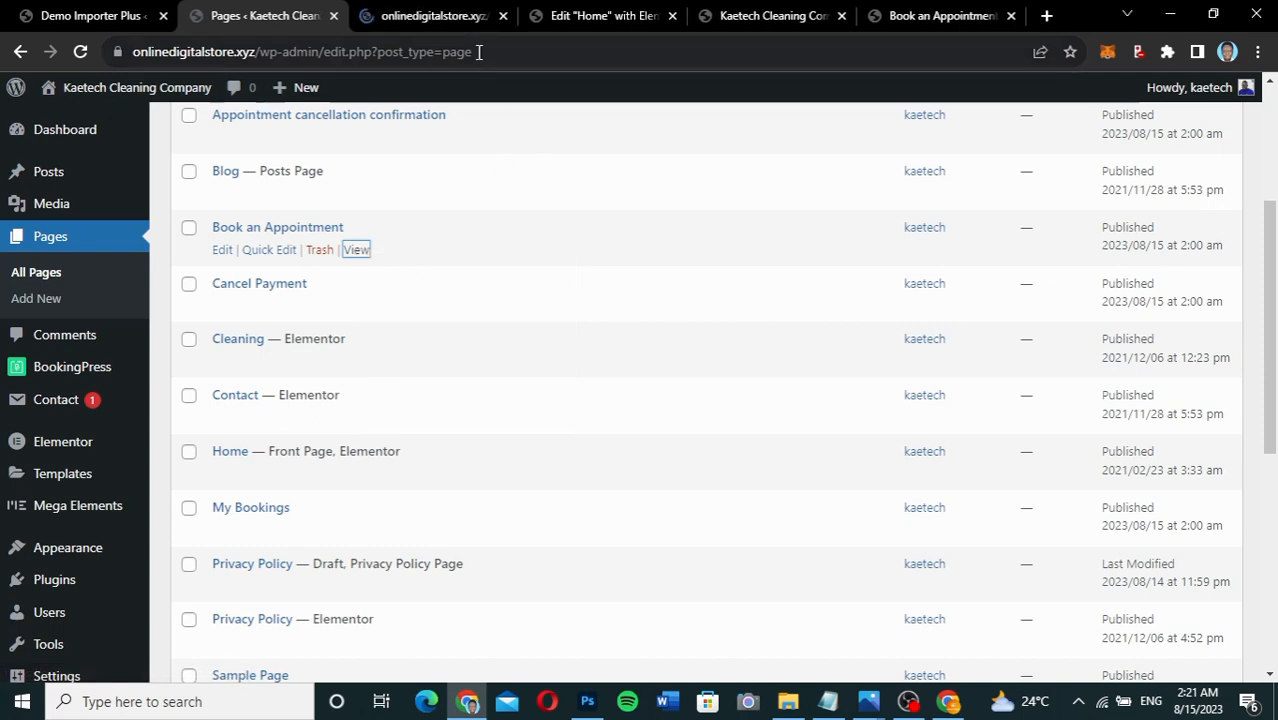
pyautogui.click(426, 18)
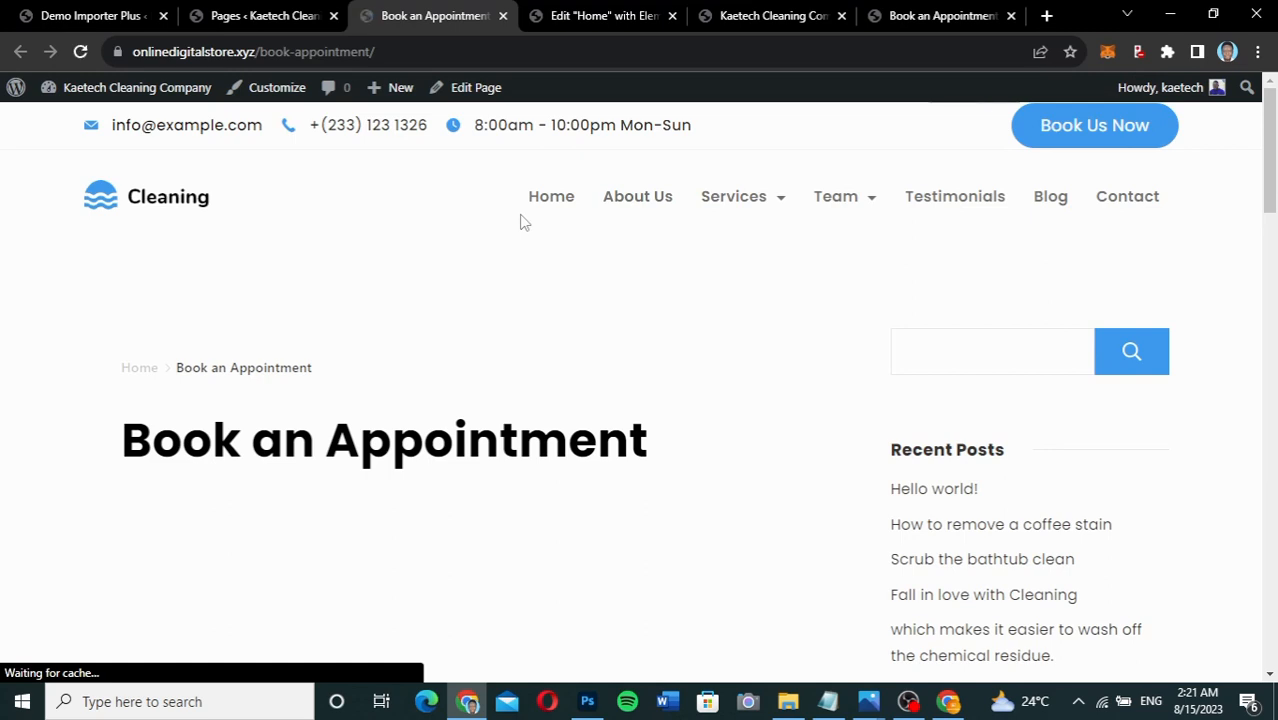
pyautogui.click(285, 20)
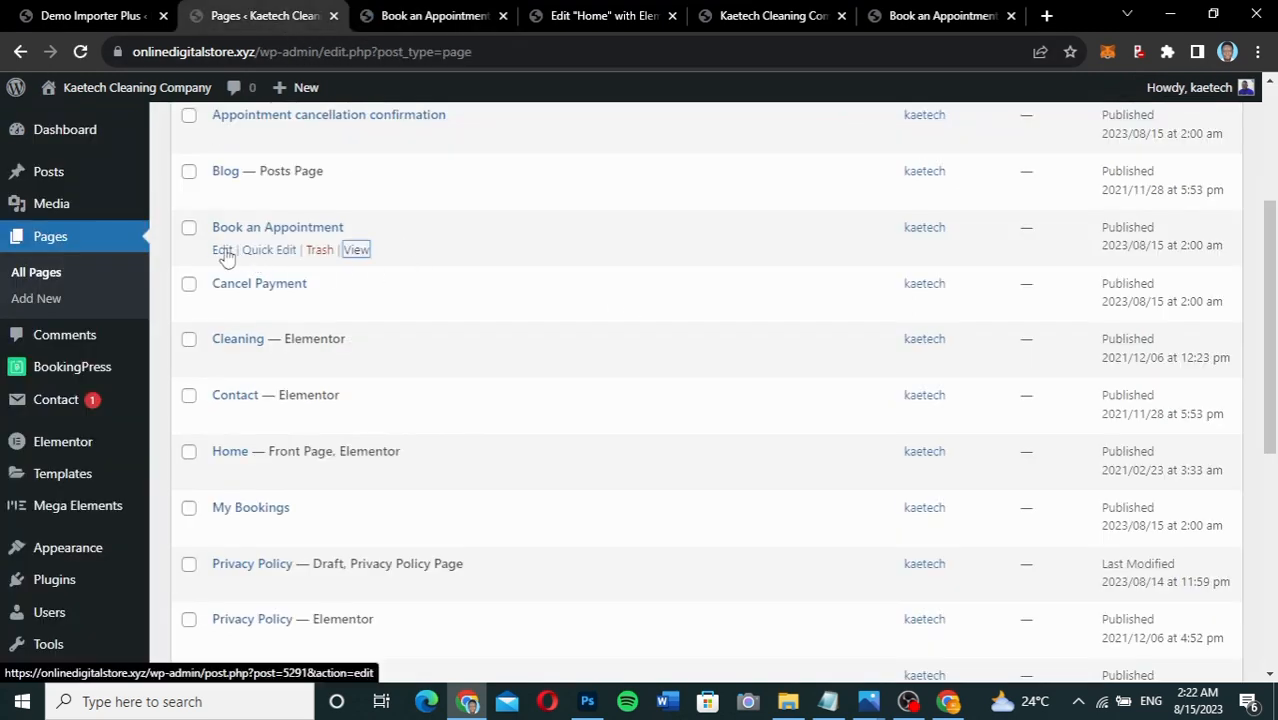
pyautogui.click(404, 19)
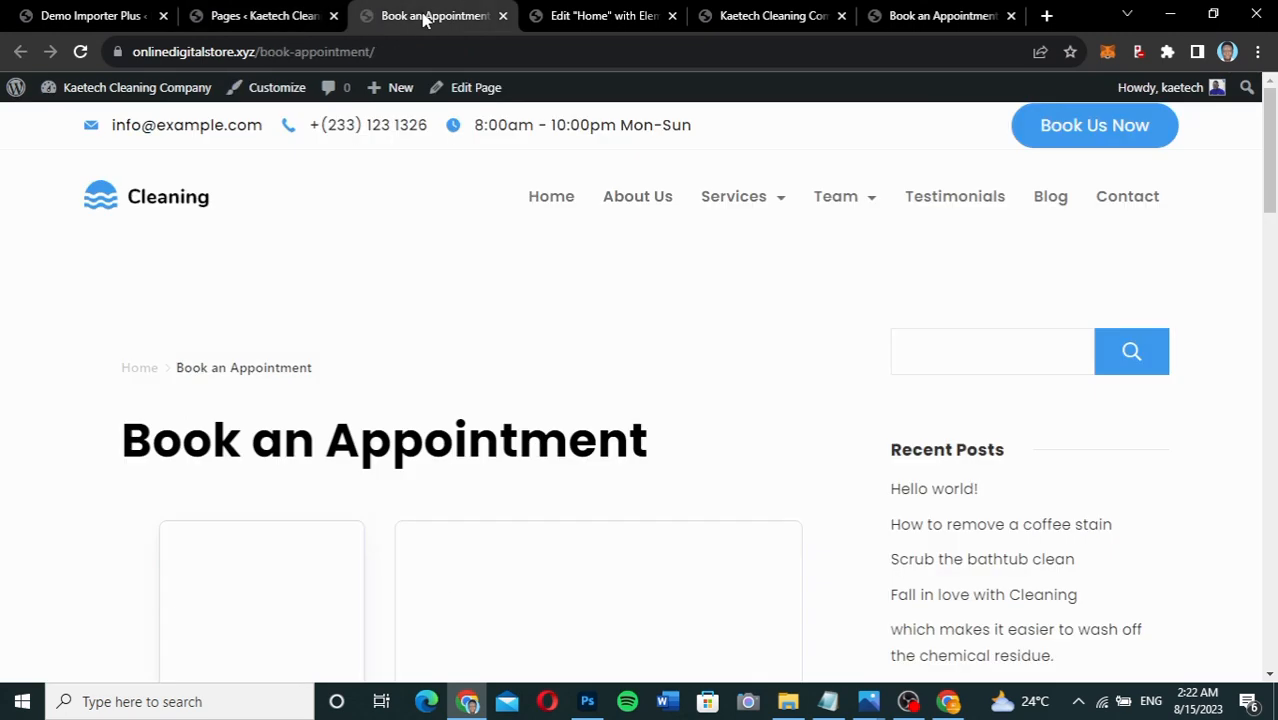
pyautogui.click(466, 87)
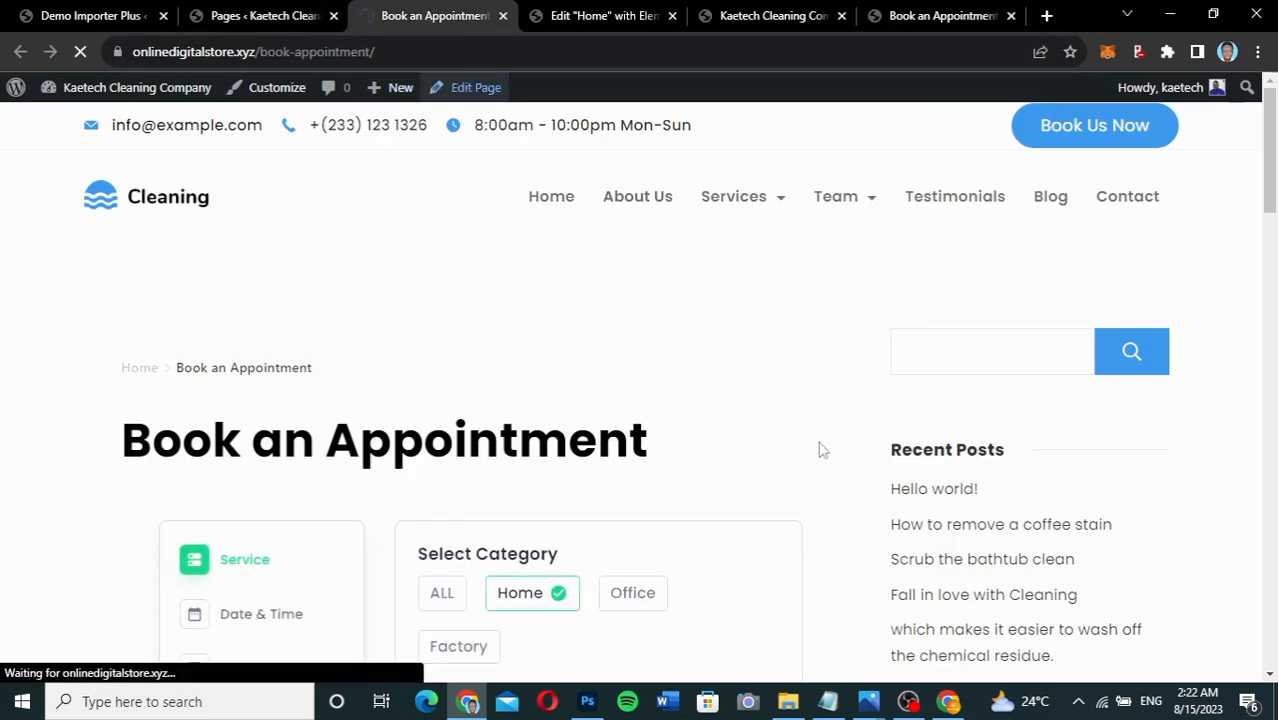
pyautogui.scroll(-3, 820, 450)
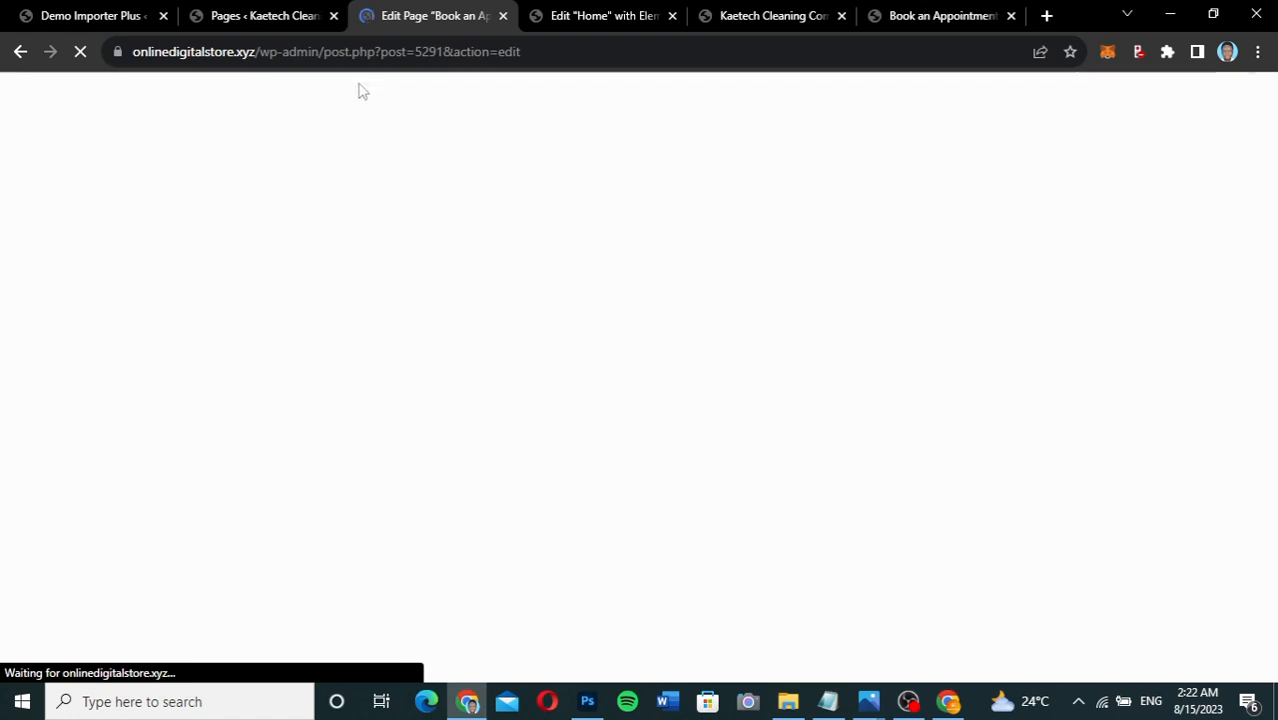
# Open BookingPress Customize, recheck the live Book an Appointment page, then return to Customize.
pyautogui.click(255, 24)
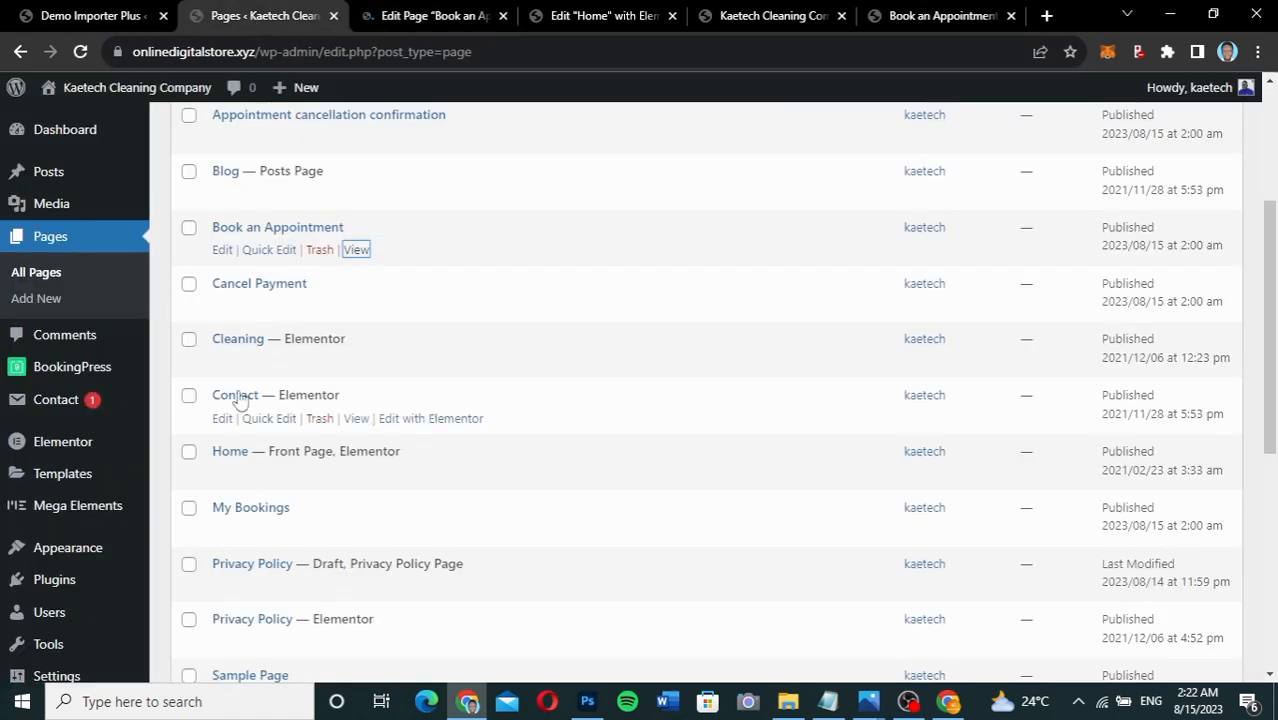
pyautogui.moveTo(37, 373)
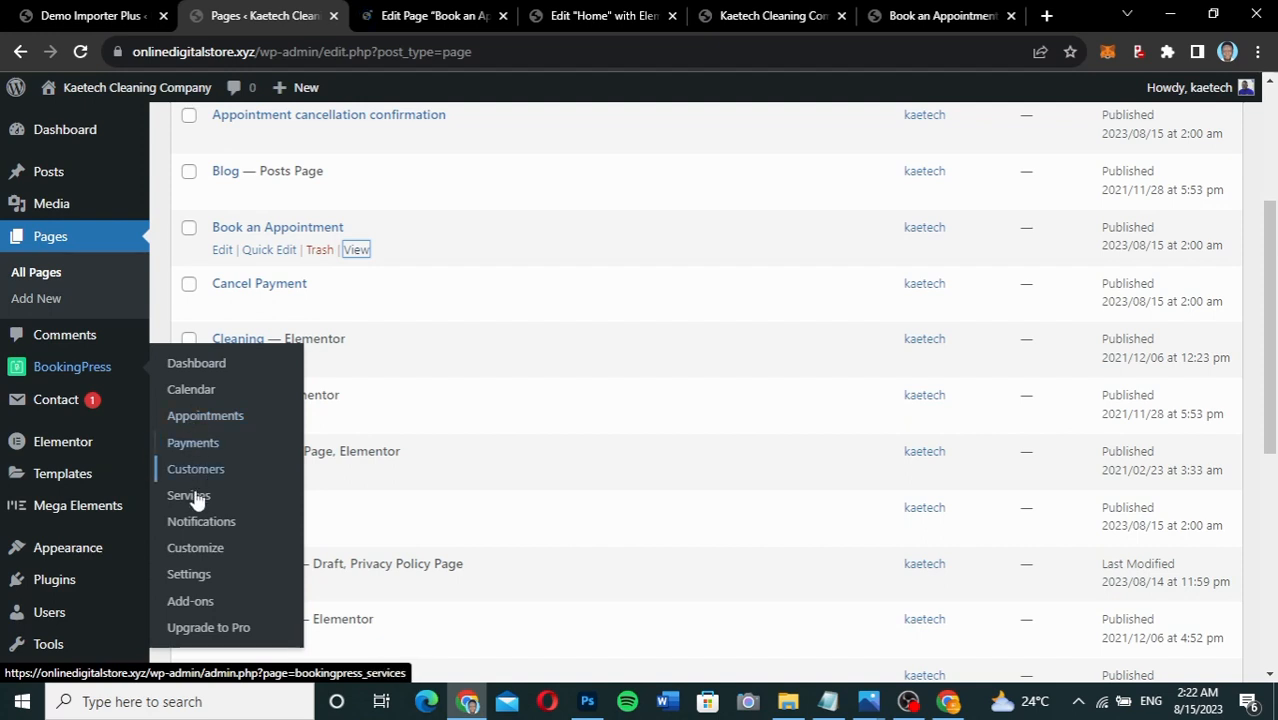
pyautogui.click(197, 551)
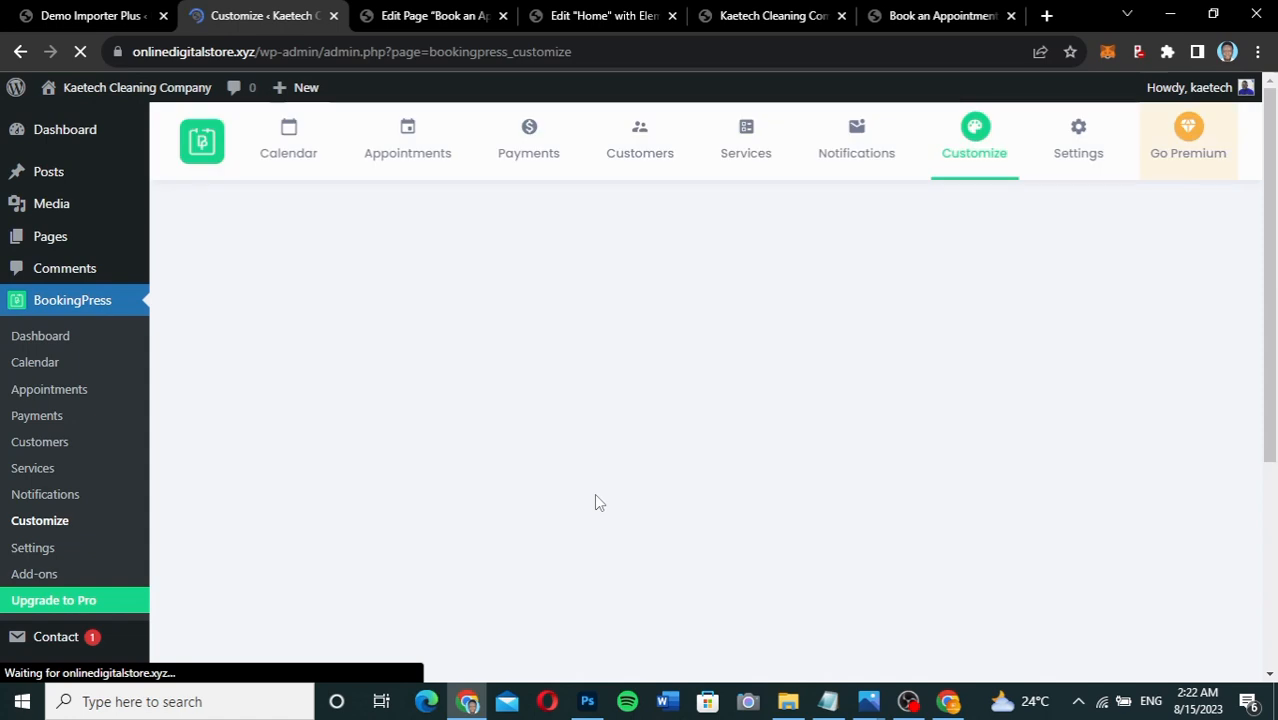
pyautogui.click(950, 16)
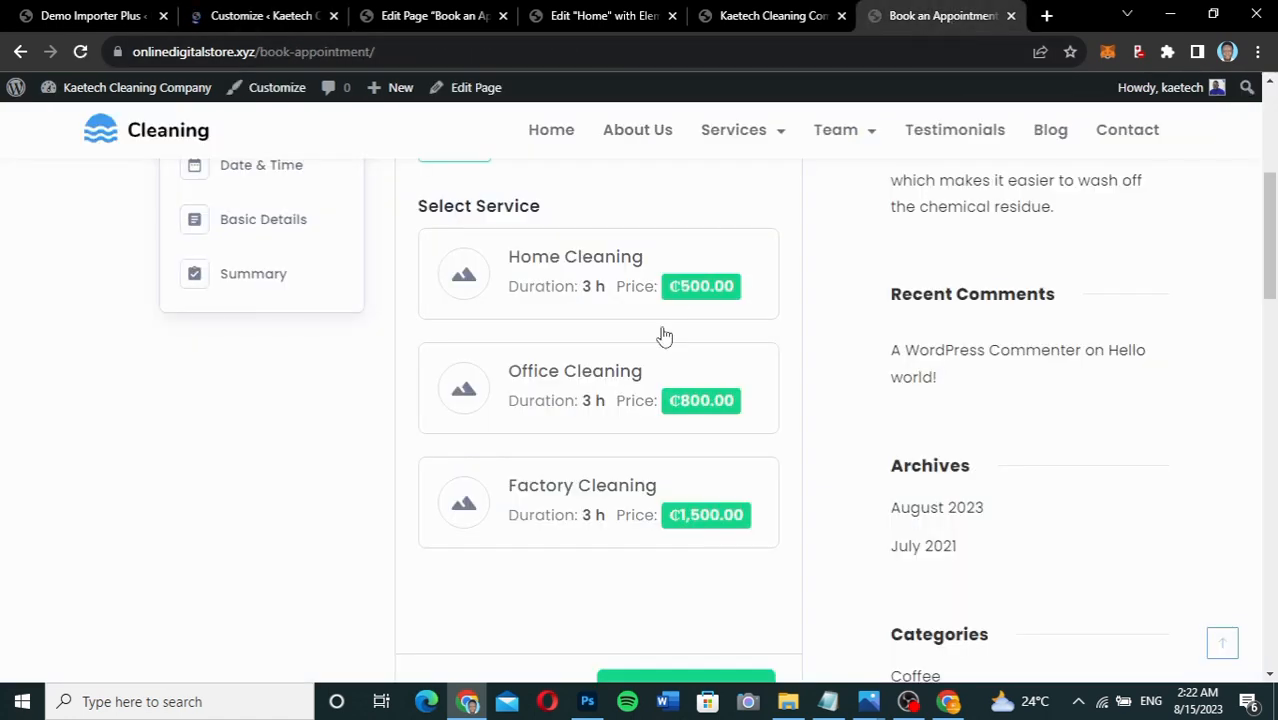
pyautogui.scroll(3, 656, 359)
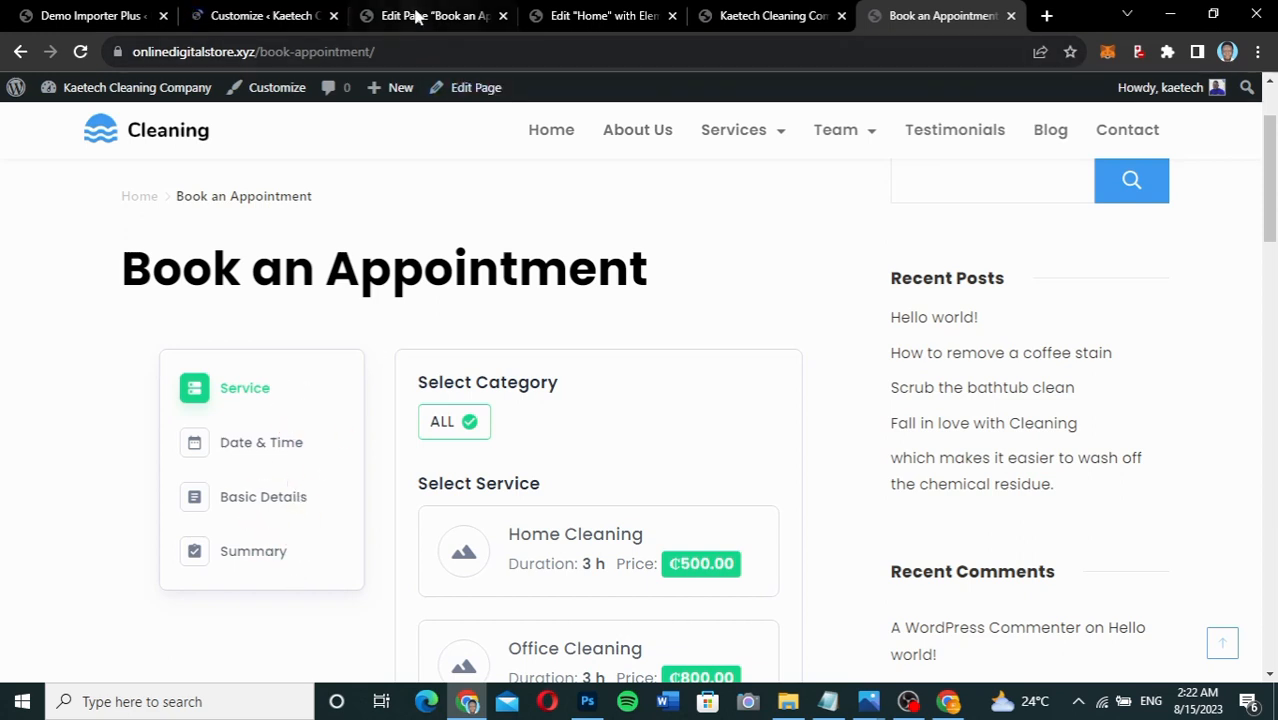
pyautogui.click(308, 18)
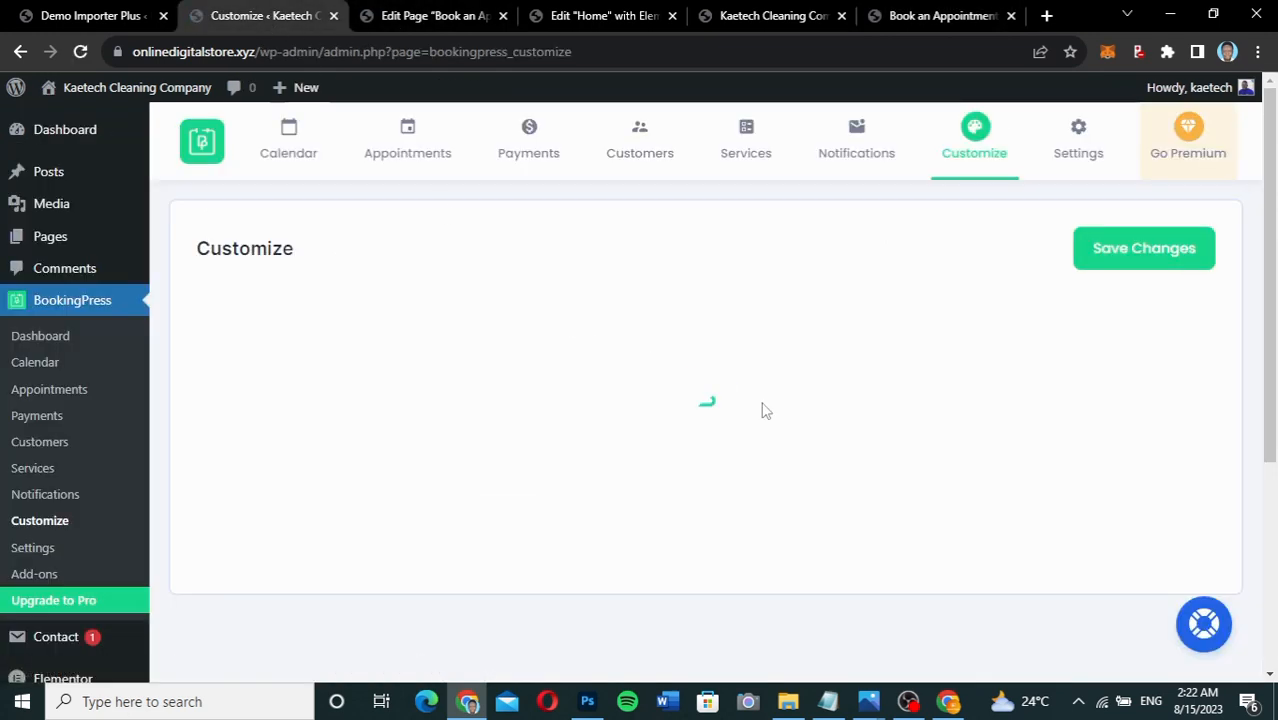
# Change the Booking wizard tabs position from Left to Top and save the changes.
pyautogui.scroll(-5, 923, 355)
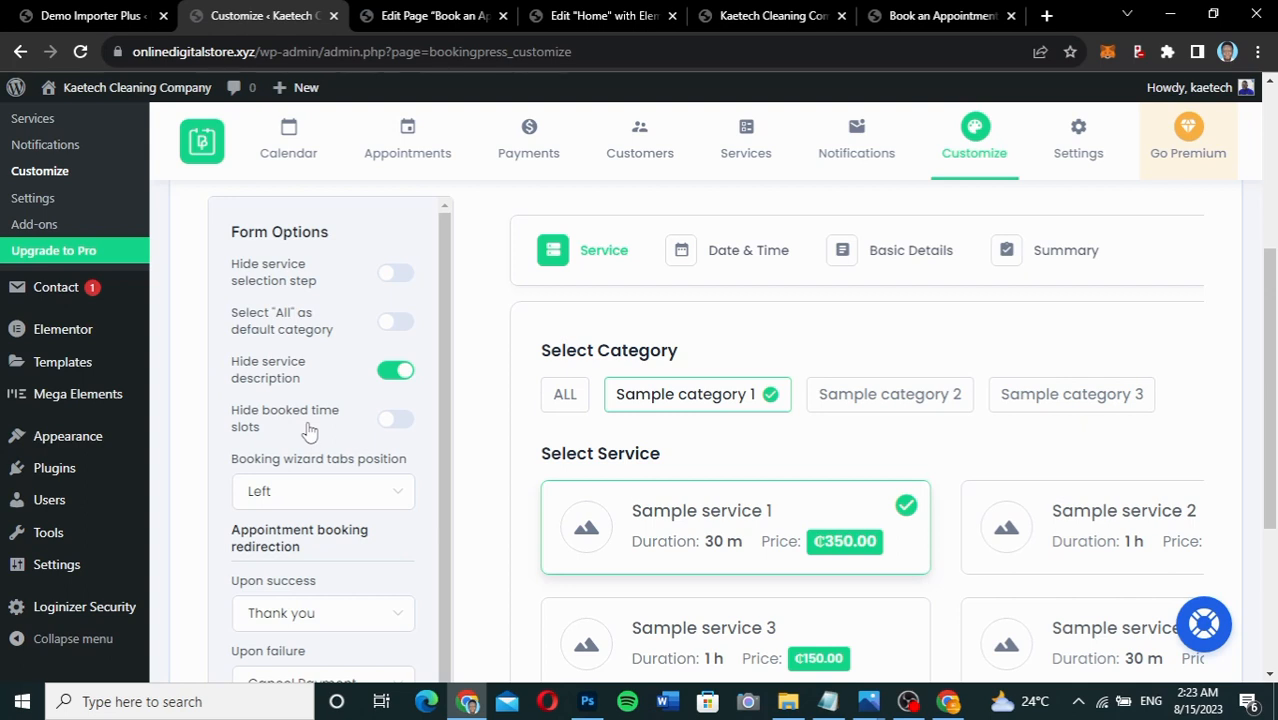
pyautogui.click(311, 494)
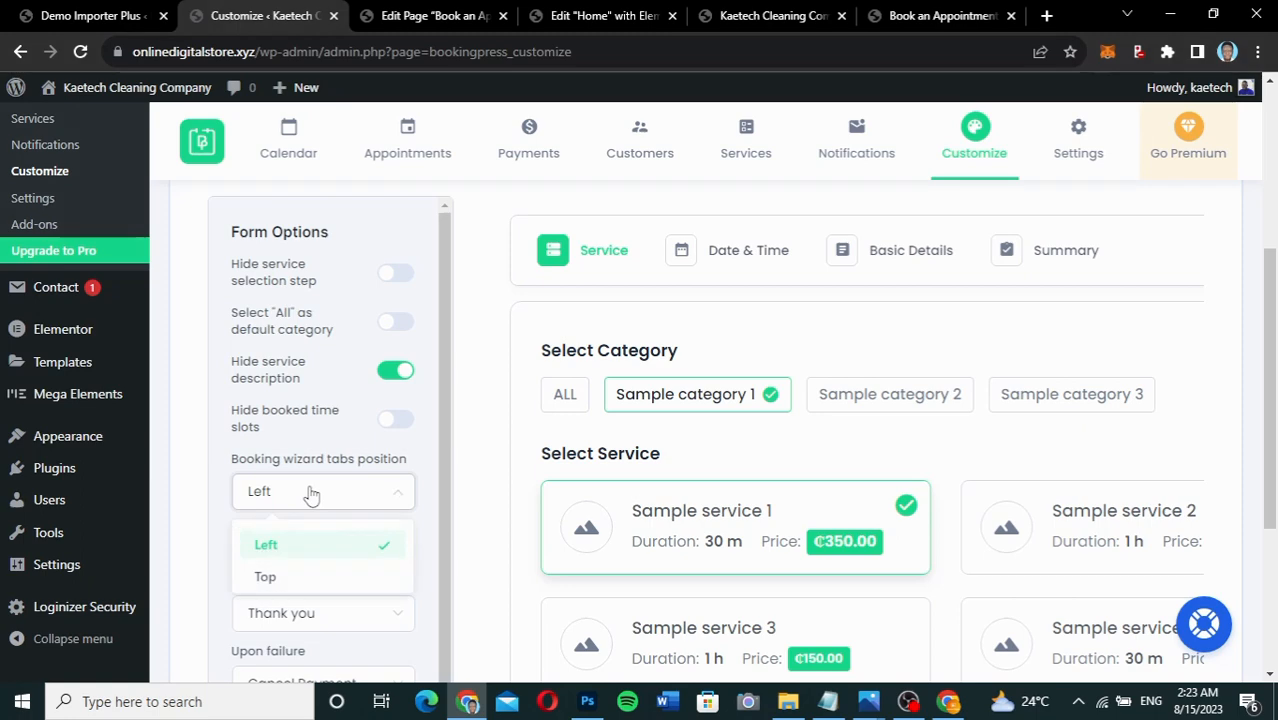
pyautogui.click(286, 577)
pyautogui.scroll(3, 713, 420)
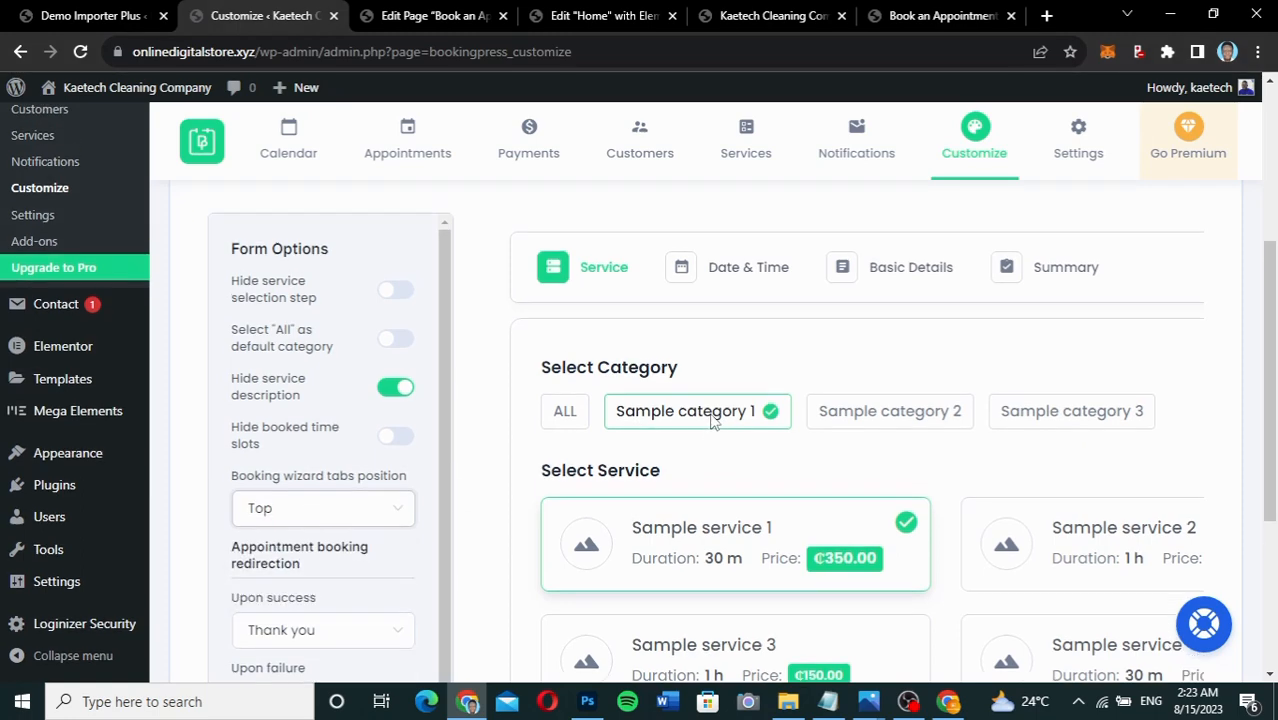
pyautogui.scroll(-5, 713, 420)
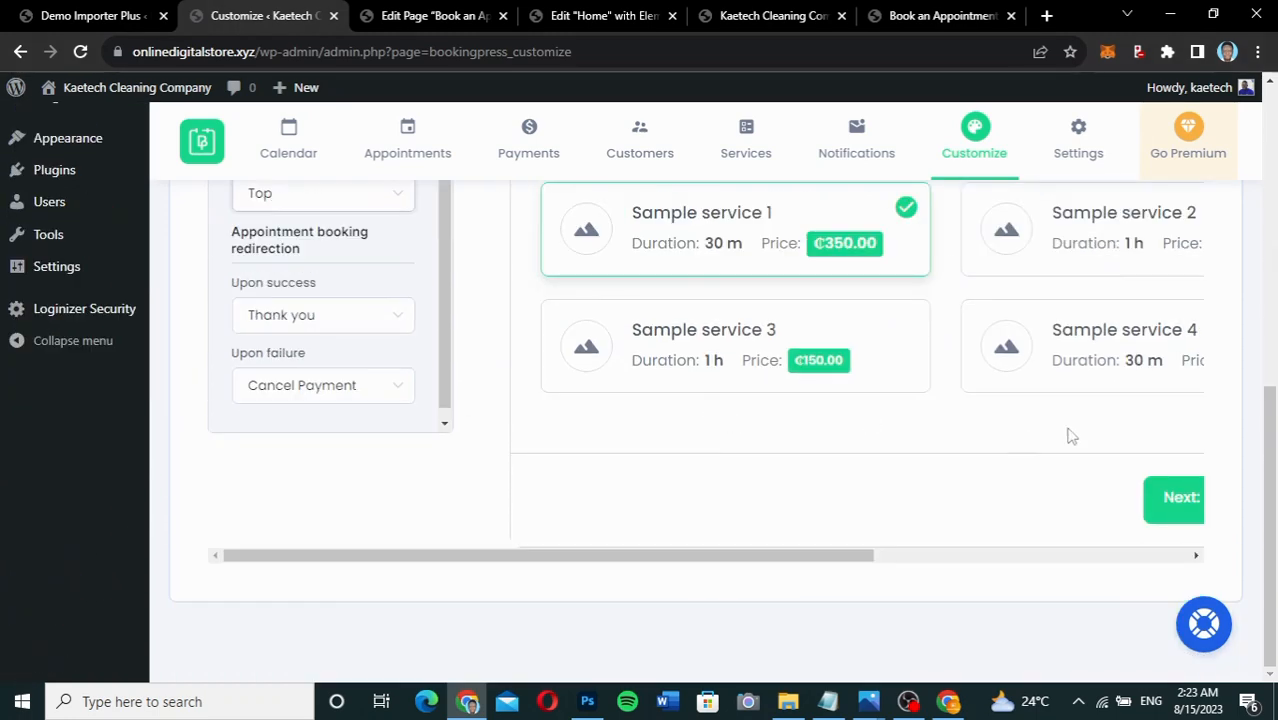
pyautogui.scroll(5, 1045, 473)
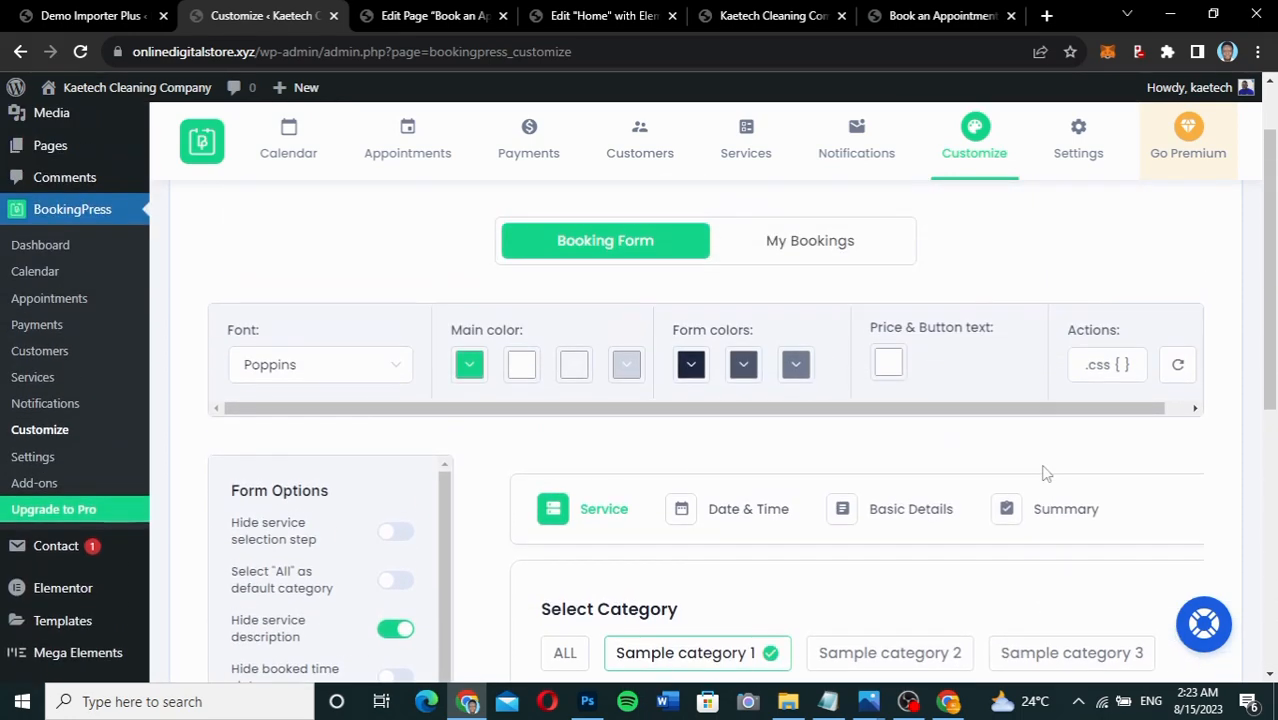
pyautogui.scroll(1, 1045, 473)
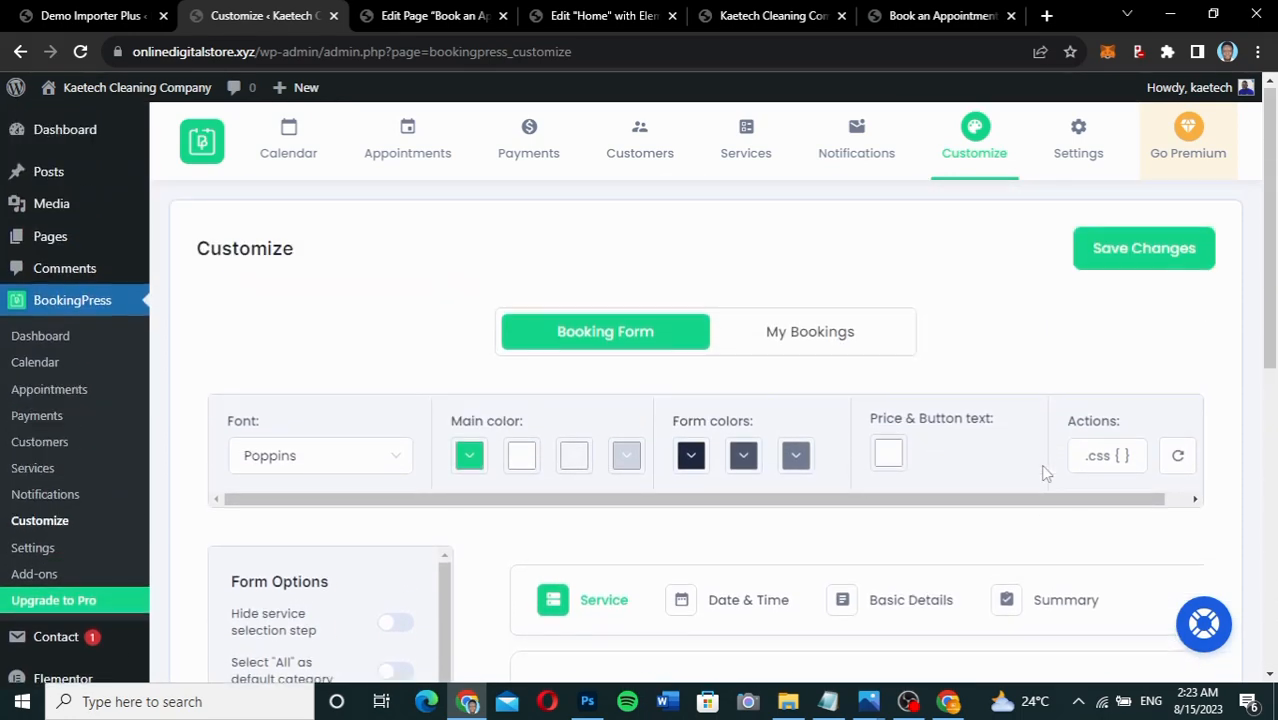
pyautogui.click(1175, 248)
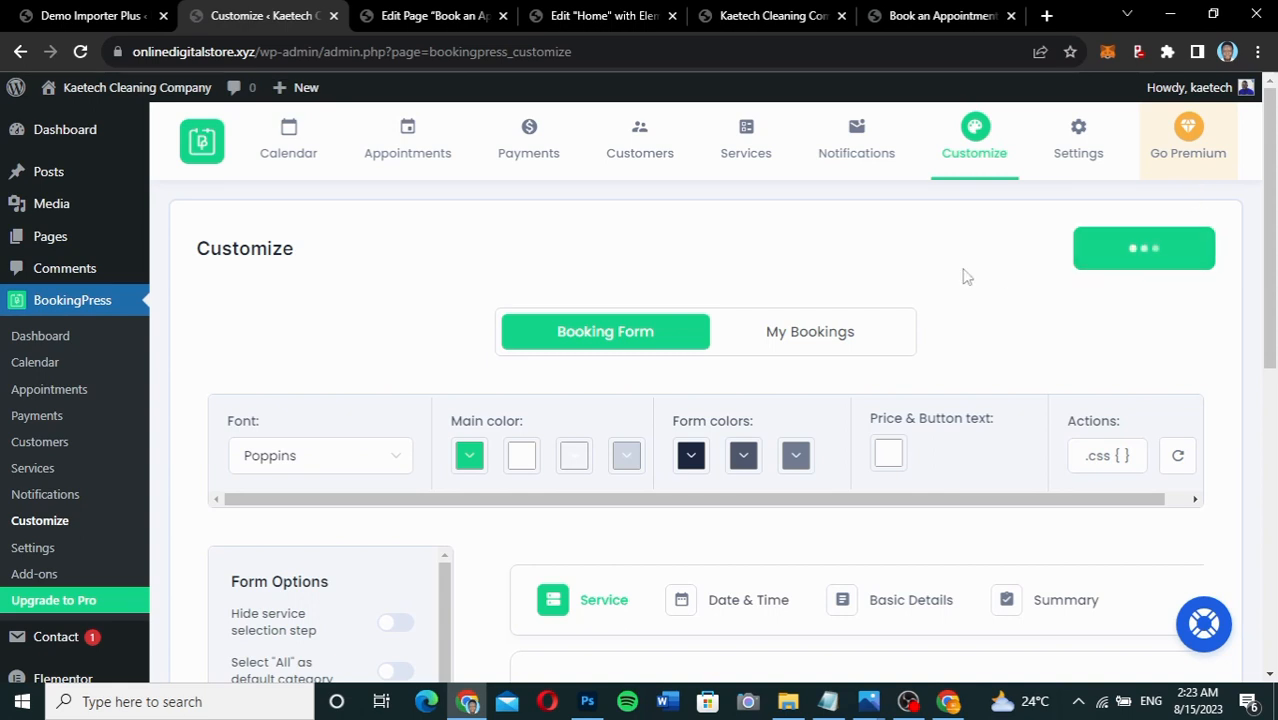
# Reload the live Book an Appointment page and look over the new top step tabs.
pyautogui.click(922, 18)
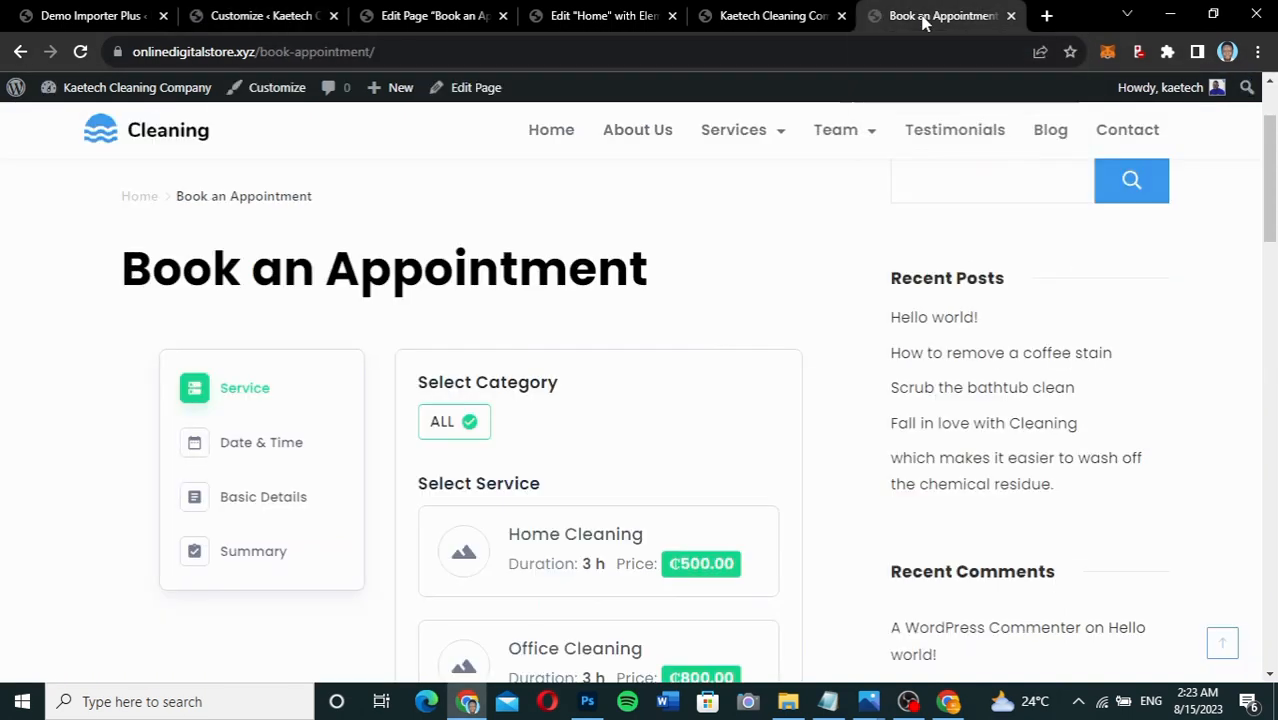
pyautogui.click(80, 51)
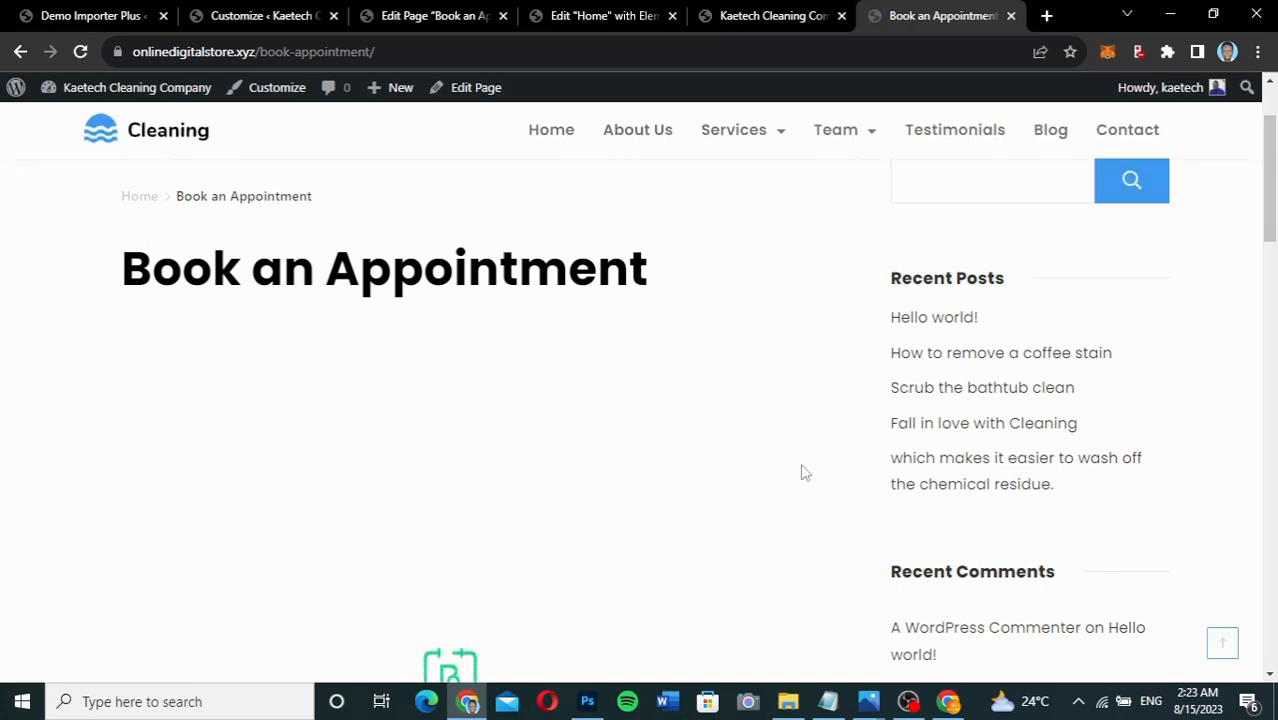
pyautogui.scroll(-3, 800, 480)
pyautogui.scroll(2, 800, 480)
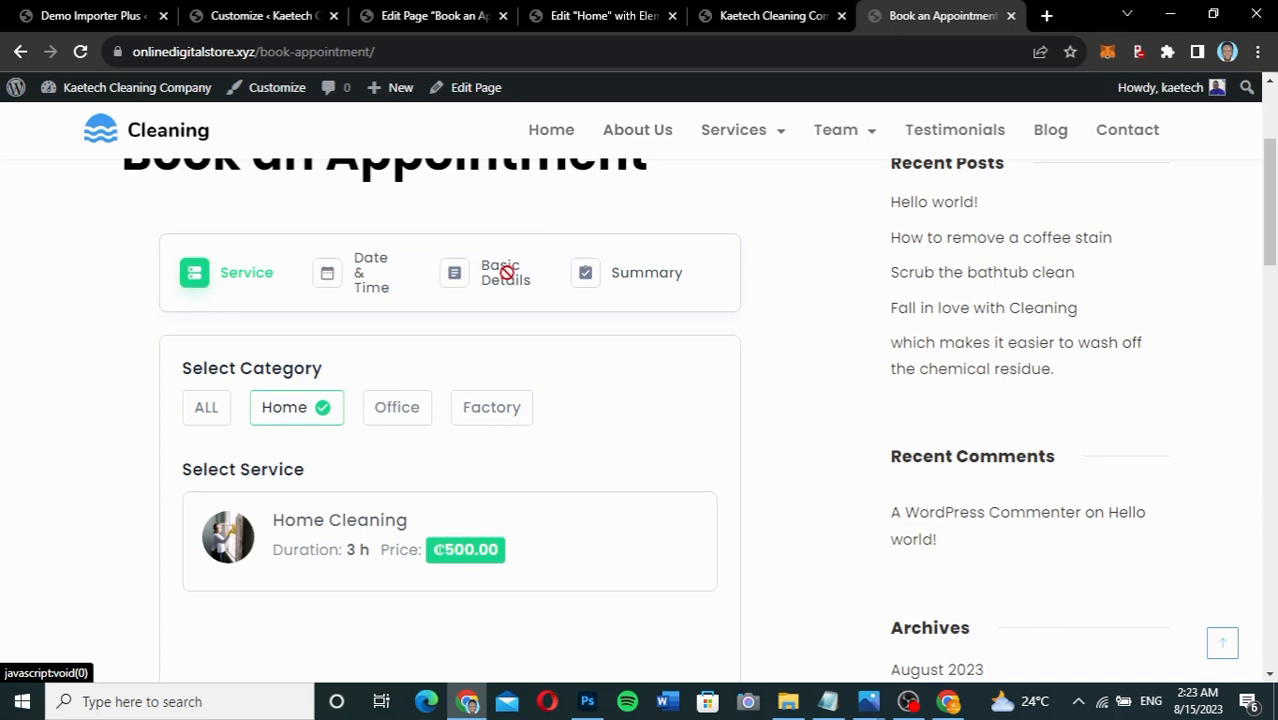
pyautogui.scroll(-2, 679, 365)
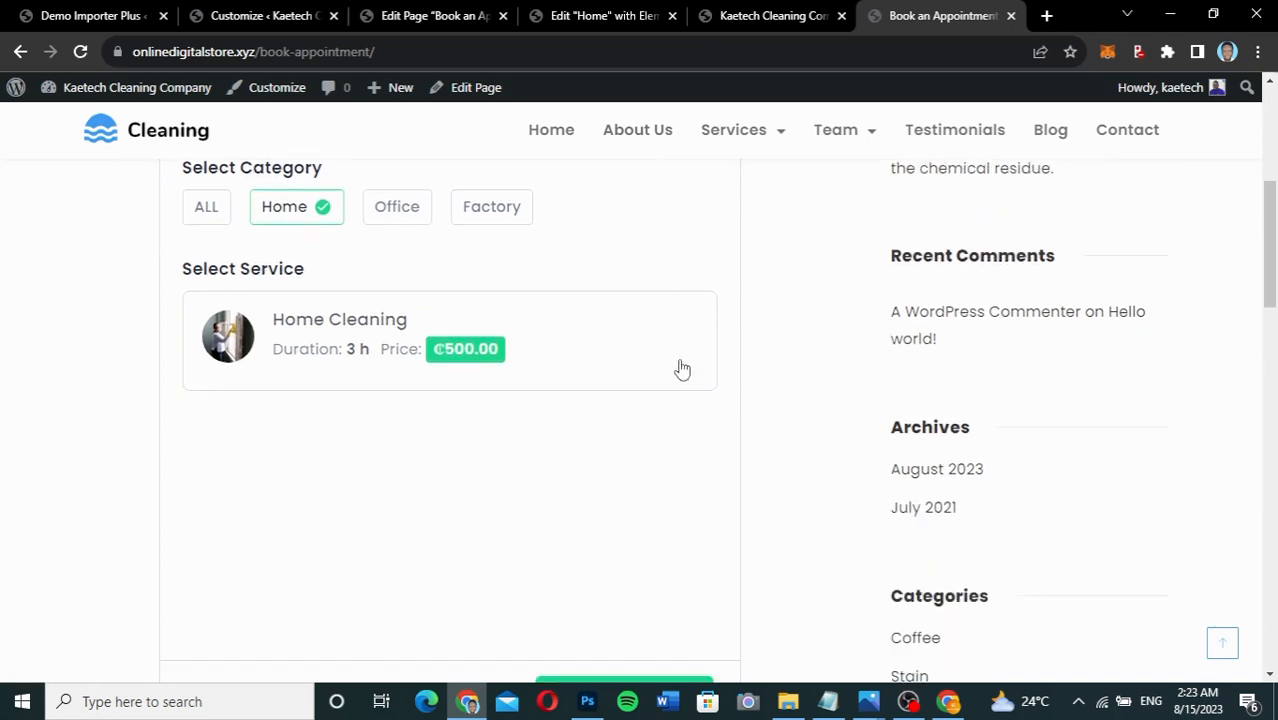
pyautogui.scroll(1, 679, 365)
pyautogui.scroll(-1, 679, 365)
pyautogui.scroll(1, 680, 367)
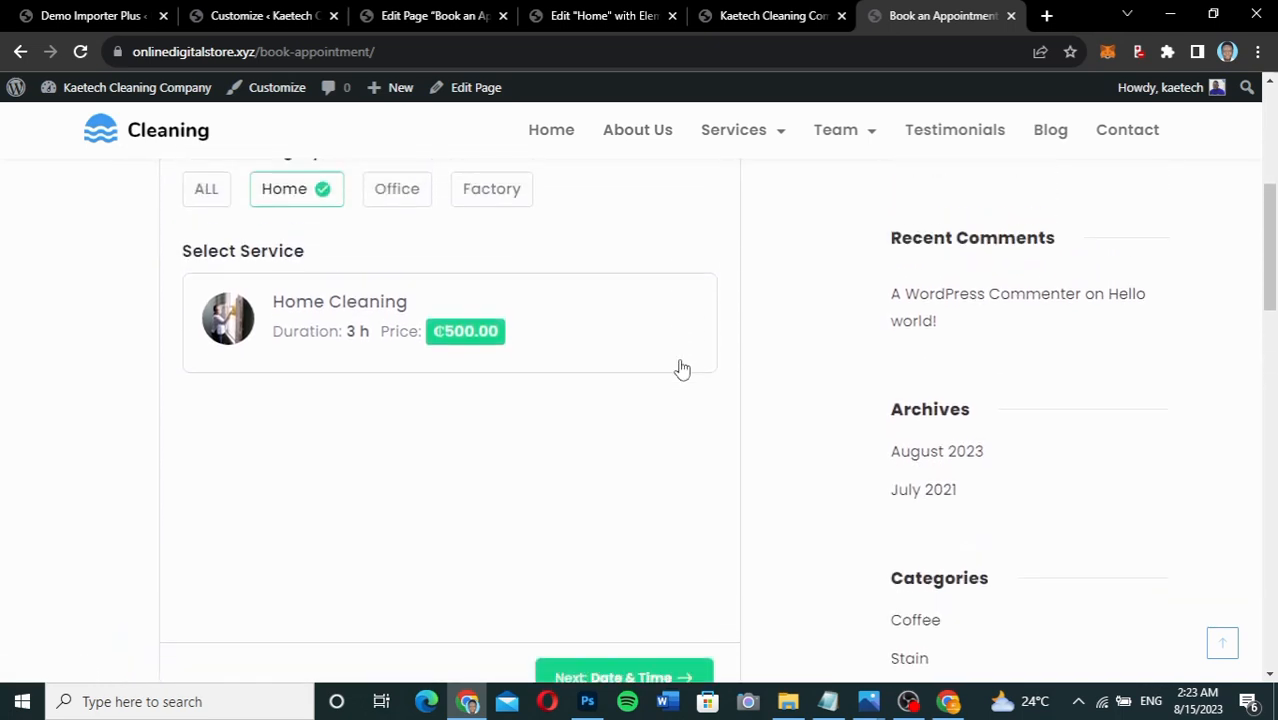
# Switch between the Home, Office and Factory categories to test the service filtering.
pyautogui.click(407, 246)
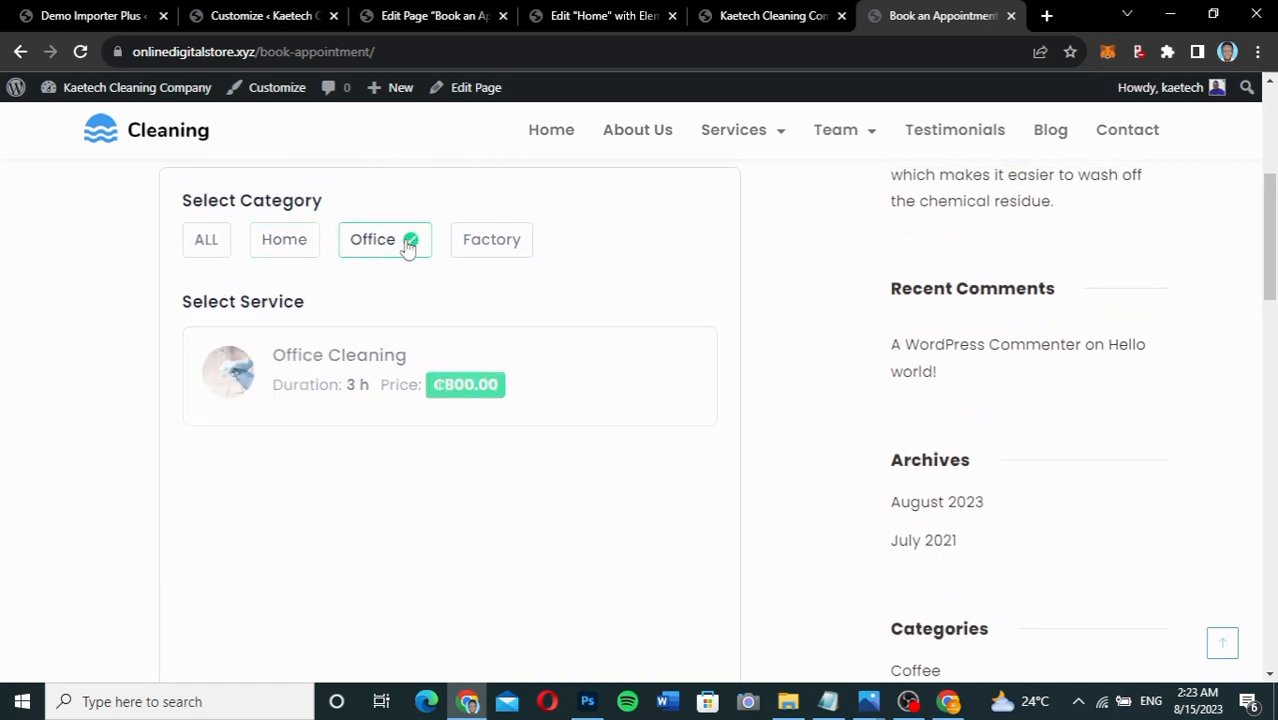
pyautogui.click(492, 246)
pyautogui.click(286, 246)
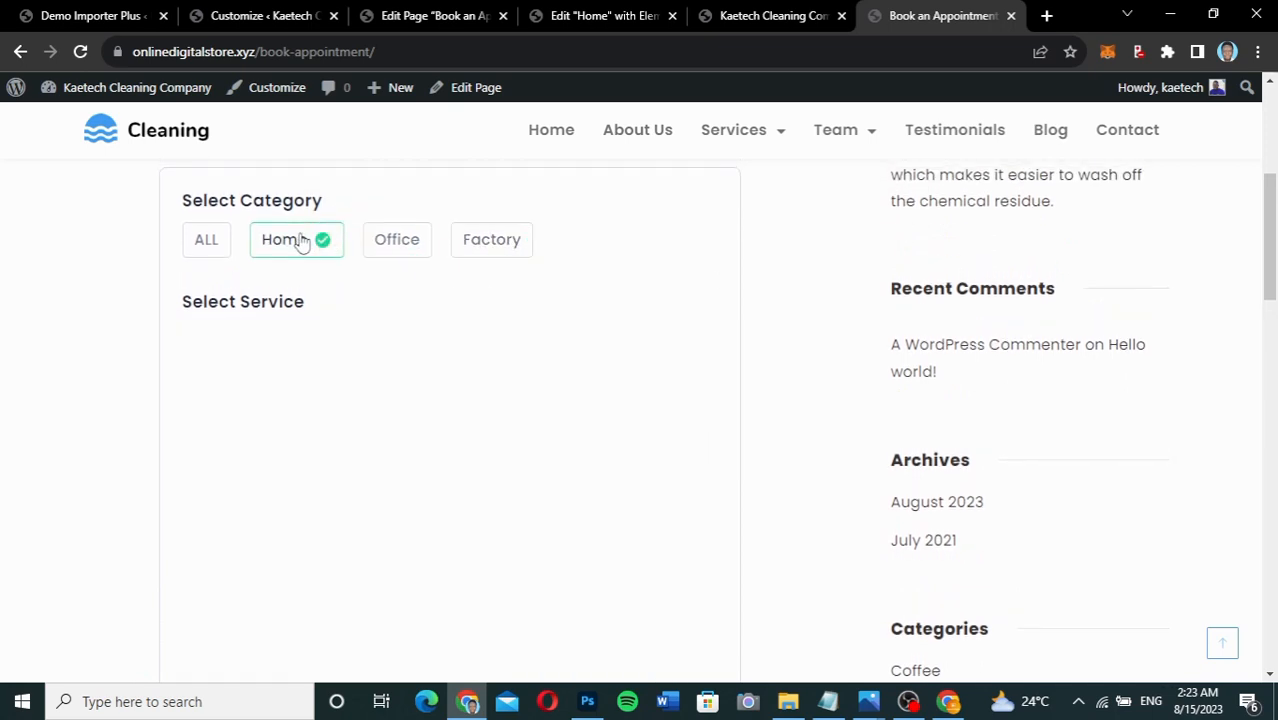
pyautogui.click(390, 243)
pyautogui.click(492, 250)
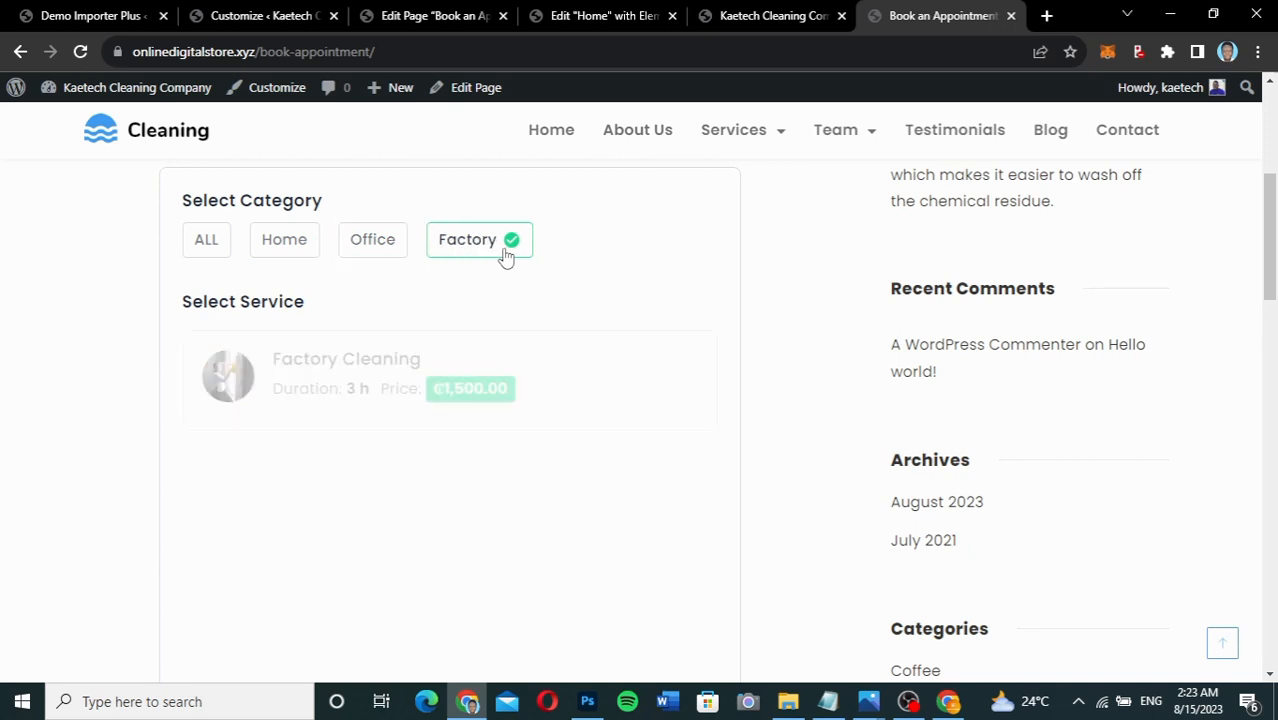
pyautogui.click(270, 260)
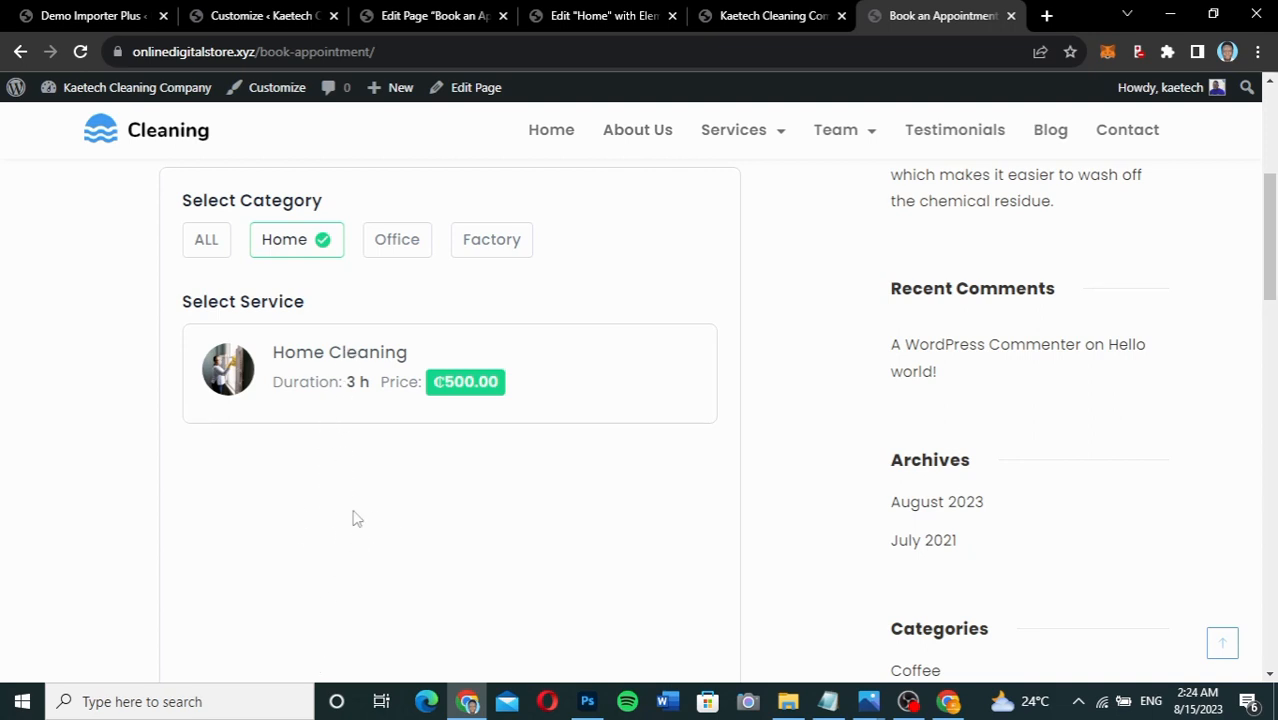
pyautogui.click(402, 245)
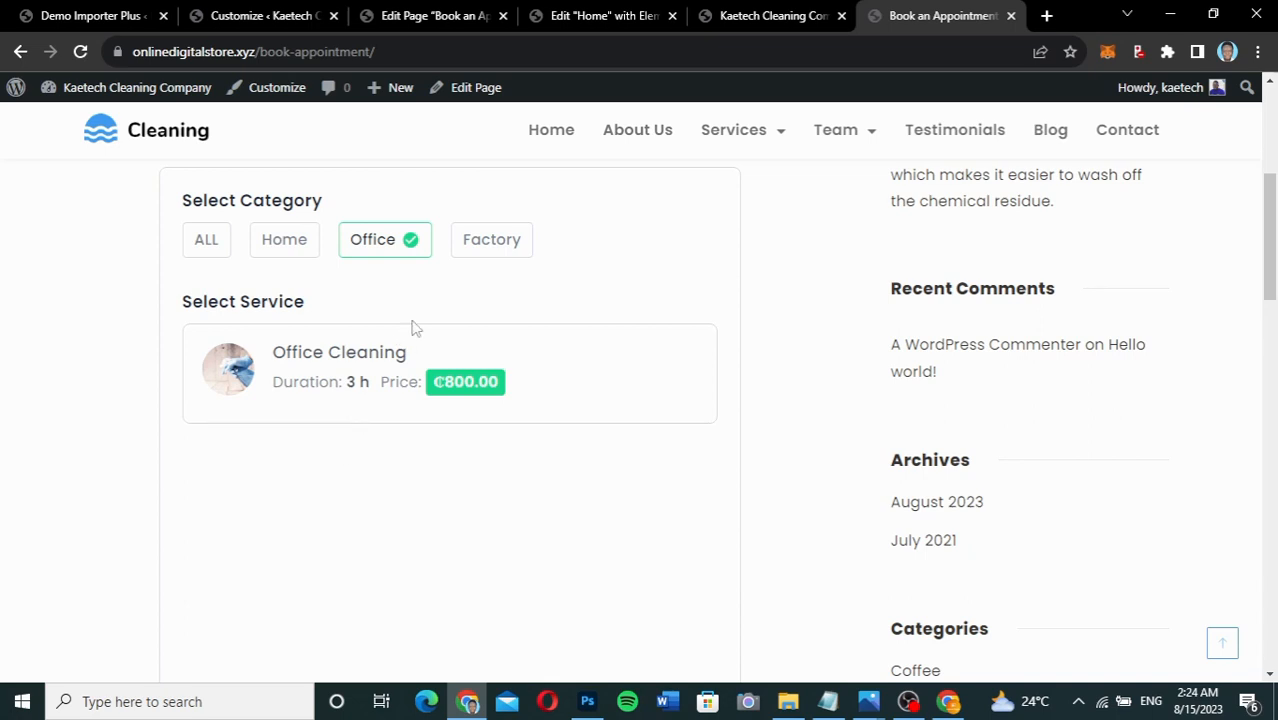
pyautogui.scroll(5, 575, 298)
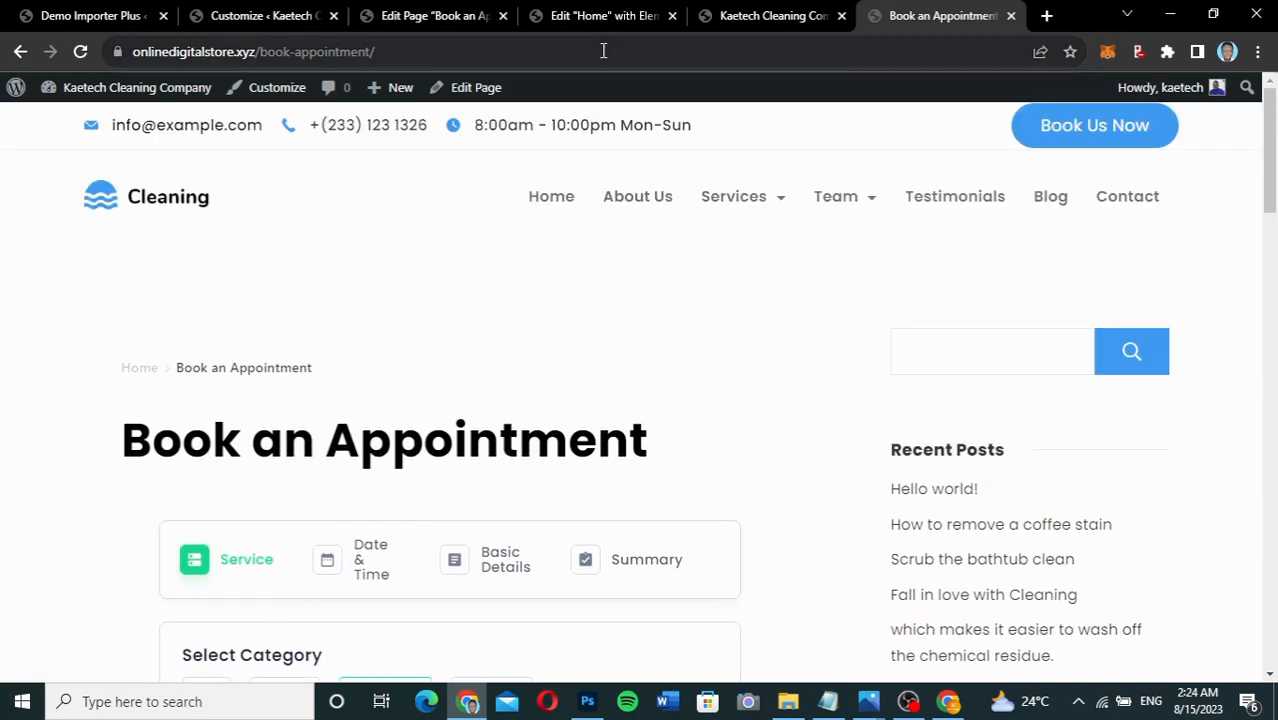
# In the page editor, dismiss the welcome tour and select the bookingpress_form shortcode text.
pyautogui.click(447, 16)
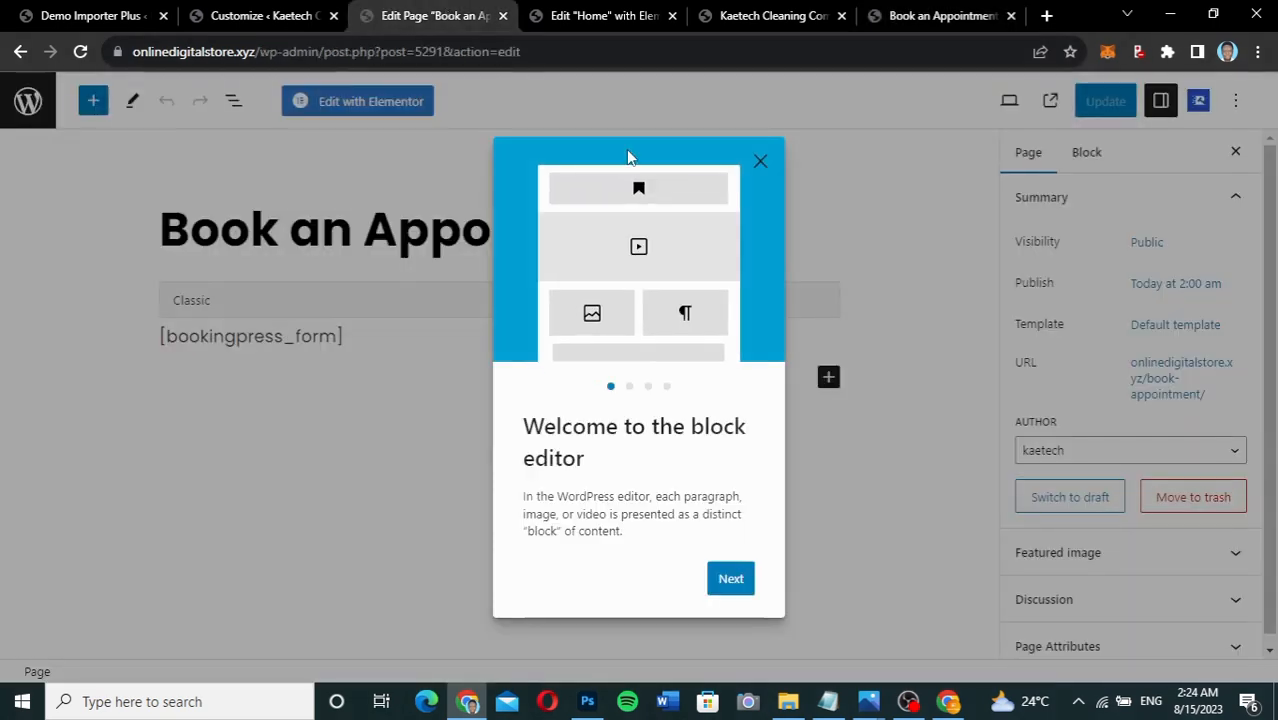
pyautogui.click(762, 163)
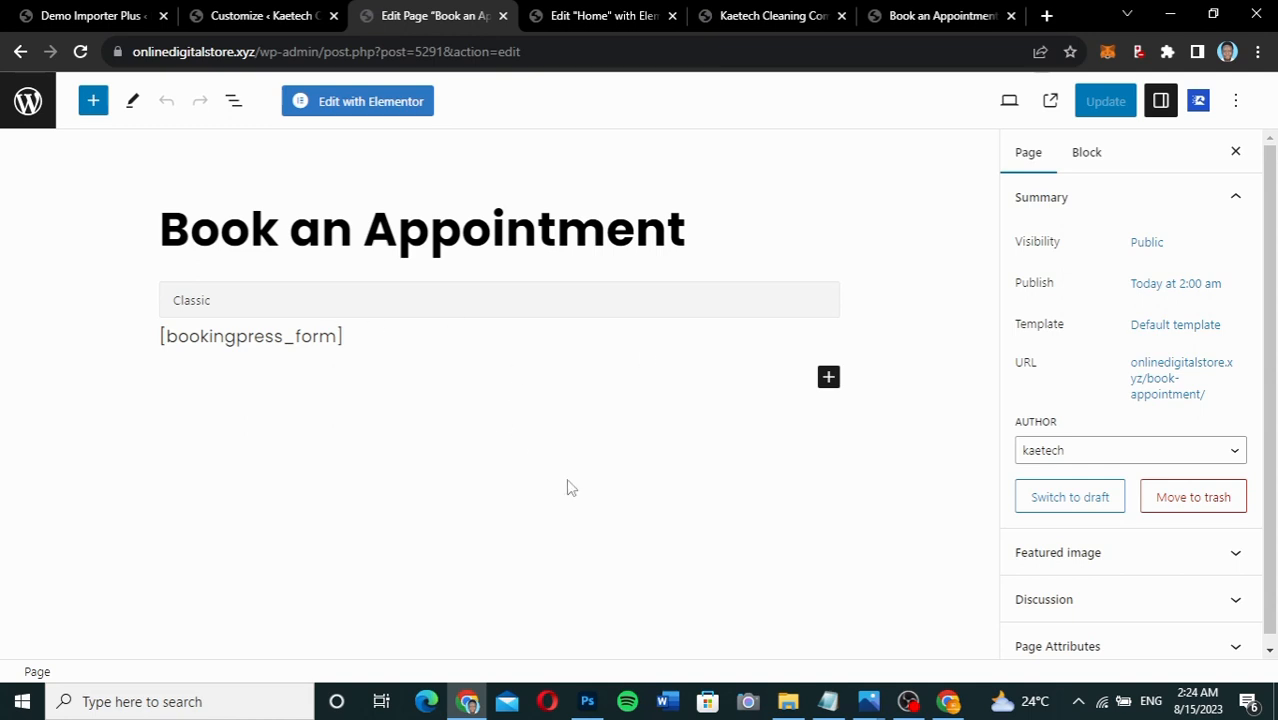
pyautogui.click(267, 338)
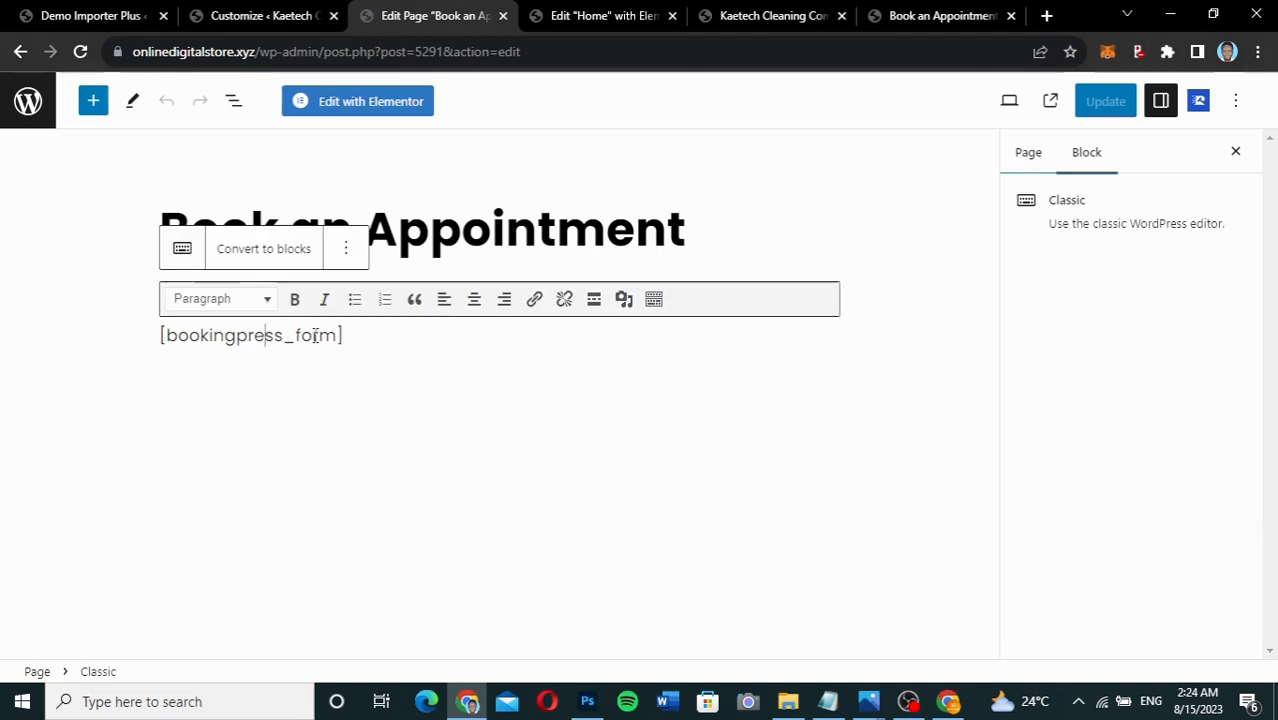
pyautogui.moveTo(344, 336); pyautogui.dragTo(162, 338)
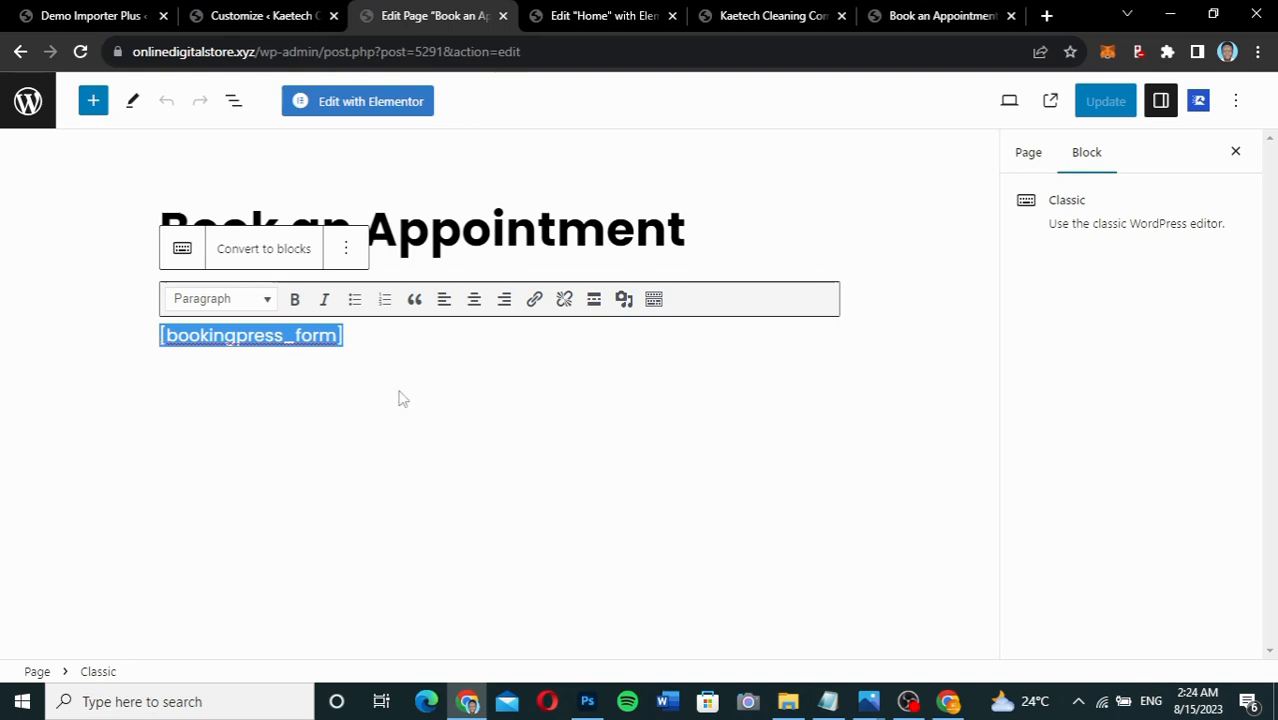
# Set the page template to Elementor Full Width, update the page, and view it live.
pyautogui.click(1028, 158)
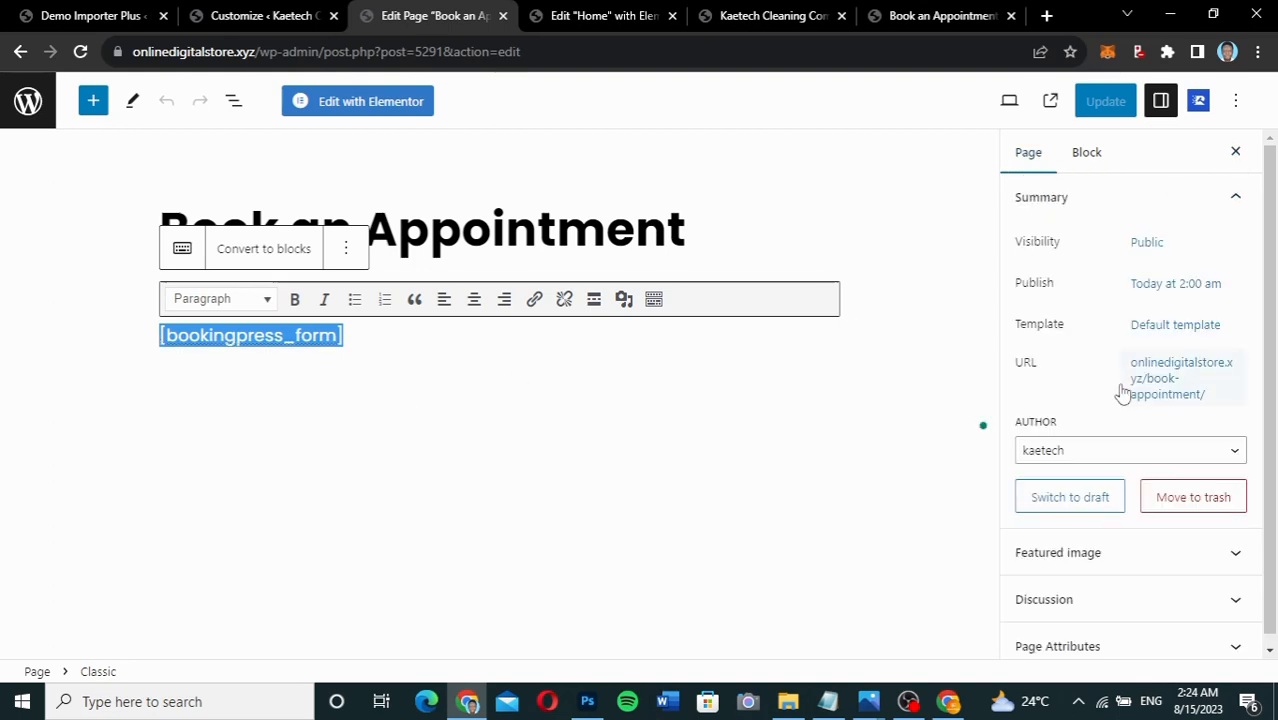
pyautogui.scroll(-1, 1122, 393)
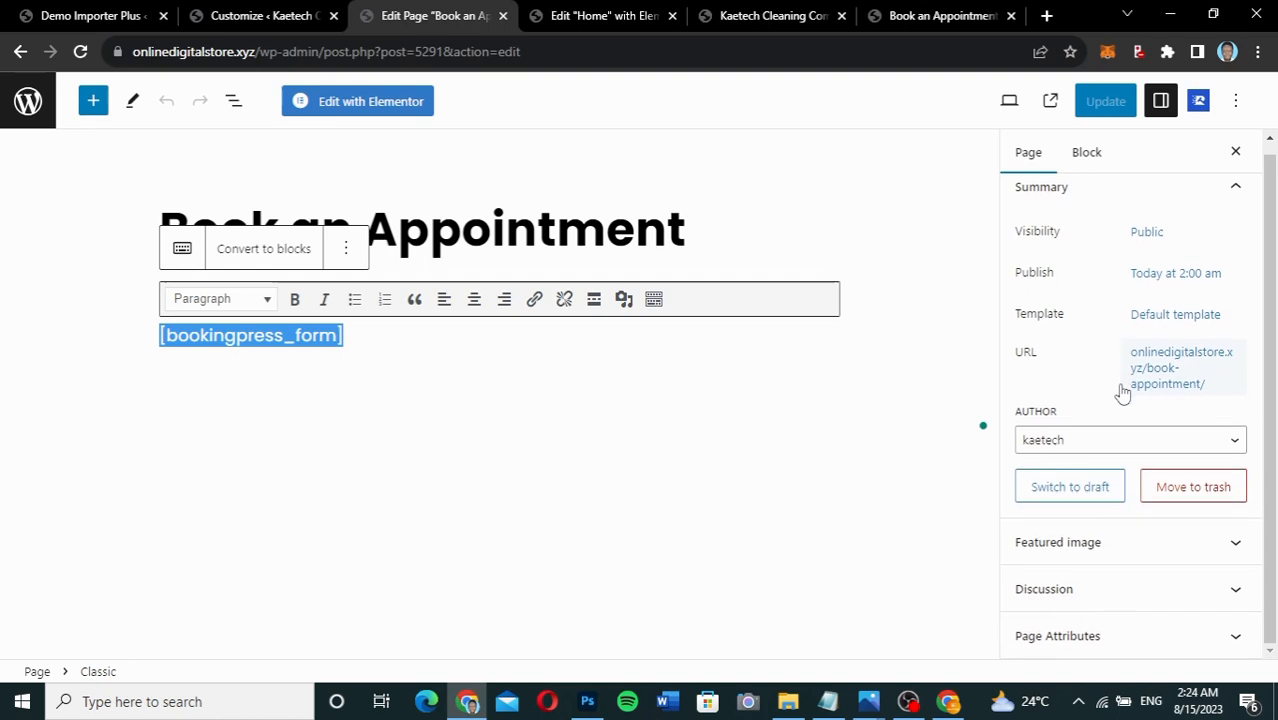
pyautogui.click(1176, 318)
pyautogui.click(1090, 452)
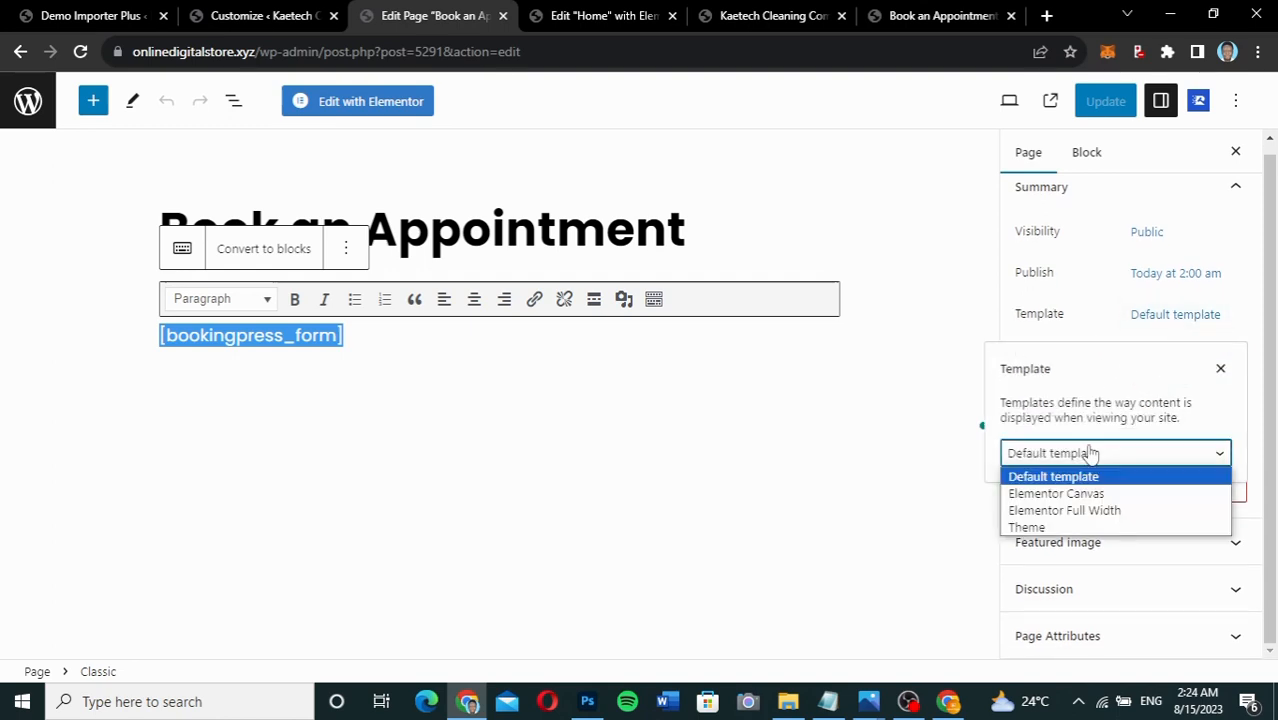
pyautogui.click(1072, 510)
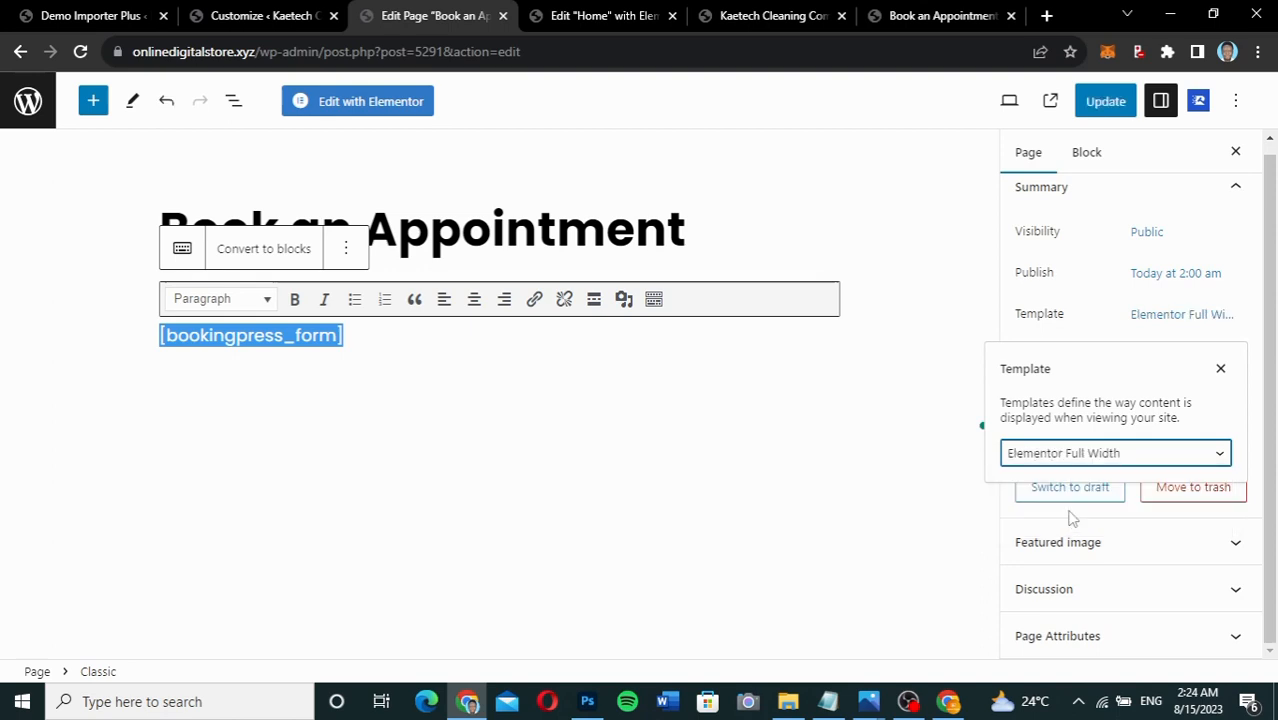
pyautogui.click(1093, 327)
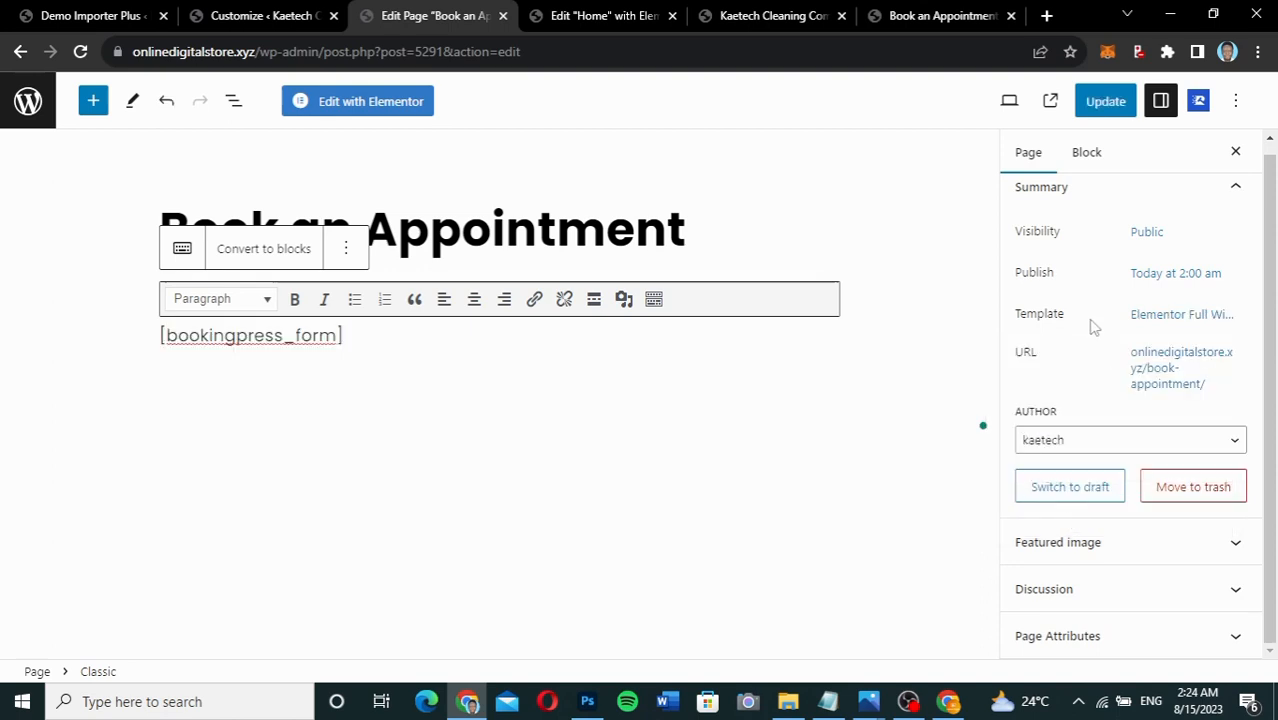
pyautogui.click(1110, 110)
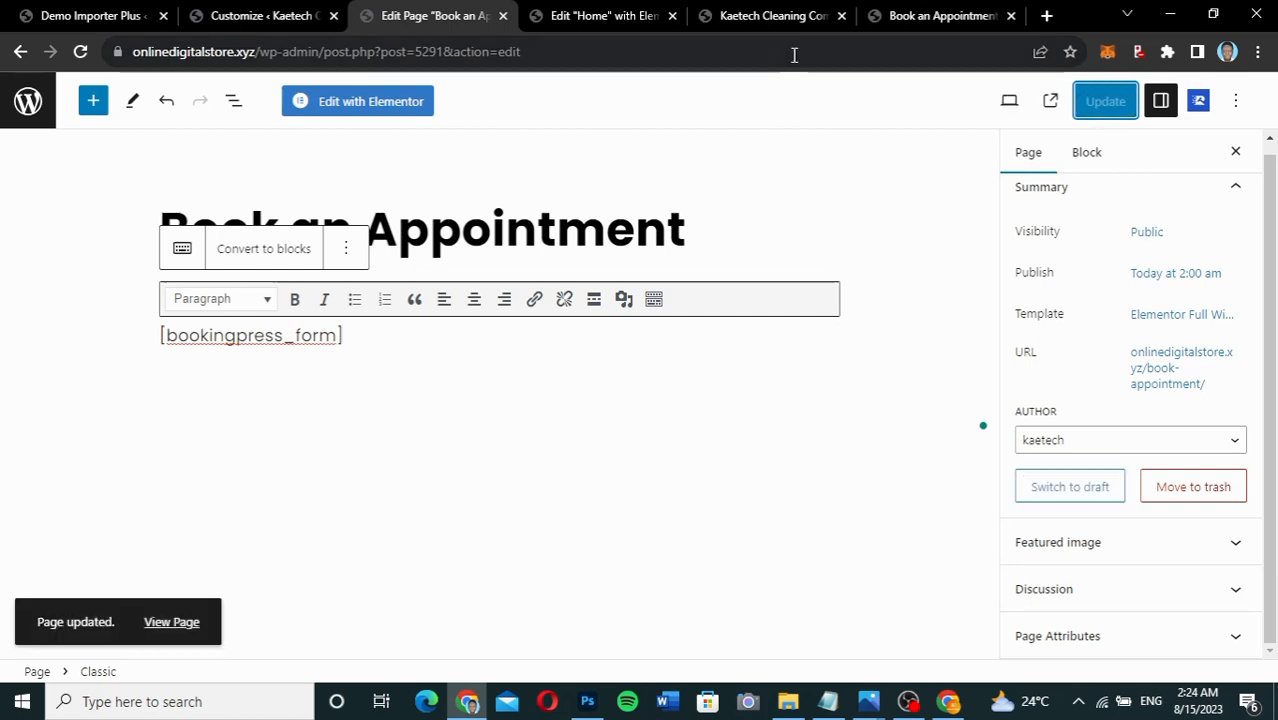
pyautogui.click(921, 17)
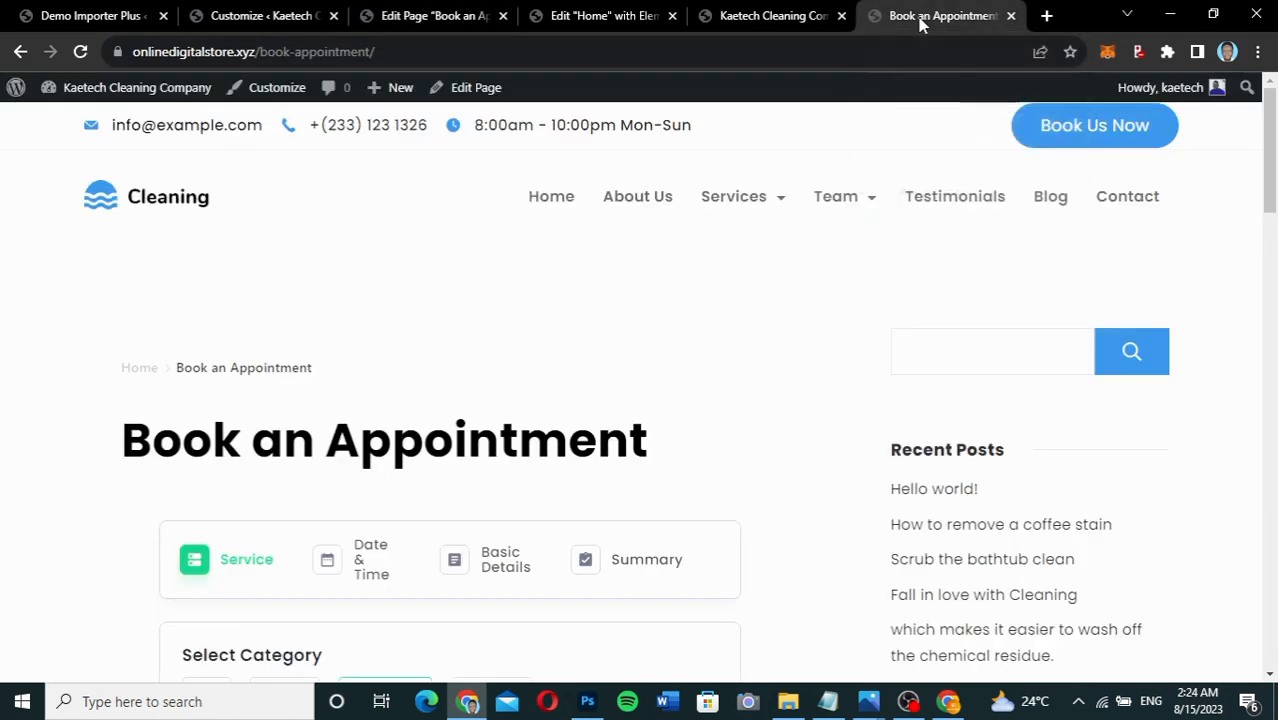
# Reload the live page to check the full-width layout, then return to the page editor.
pyautogui.click(82, 52)
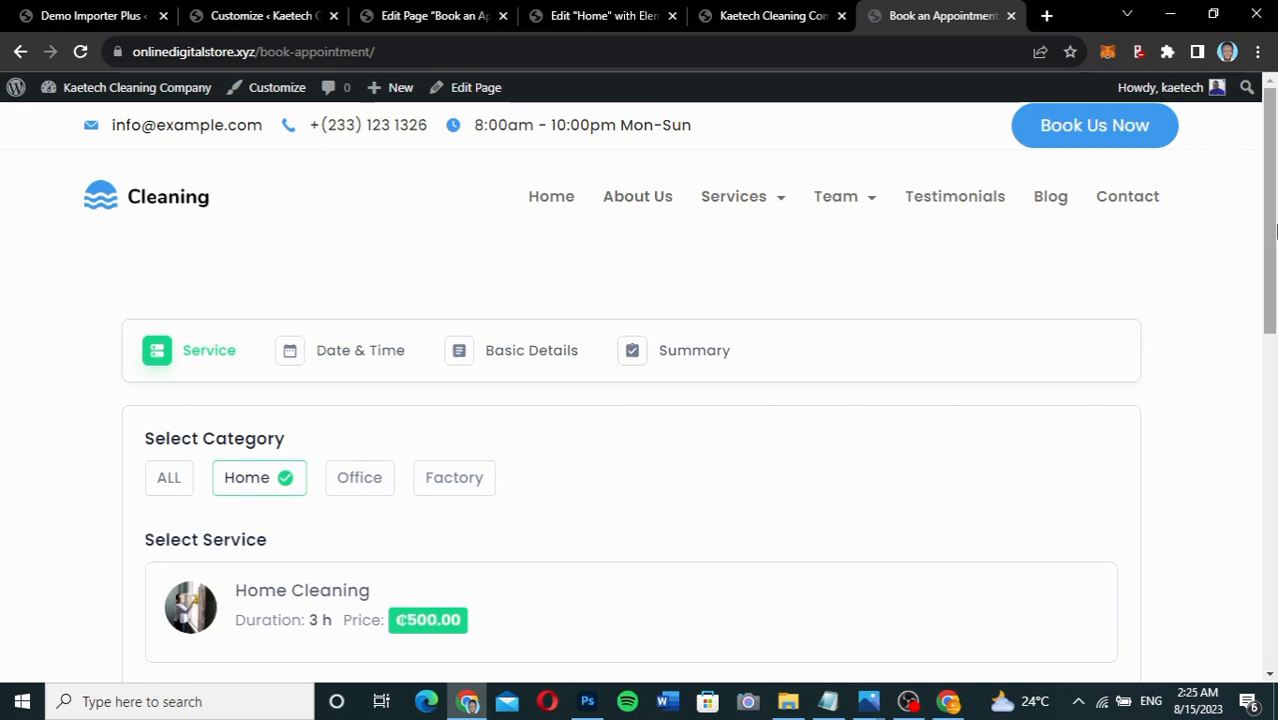
pyautogui.moveTo(1274, 222); pyautogui.dragTo(1274, 194)
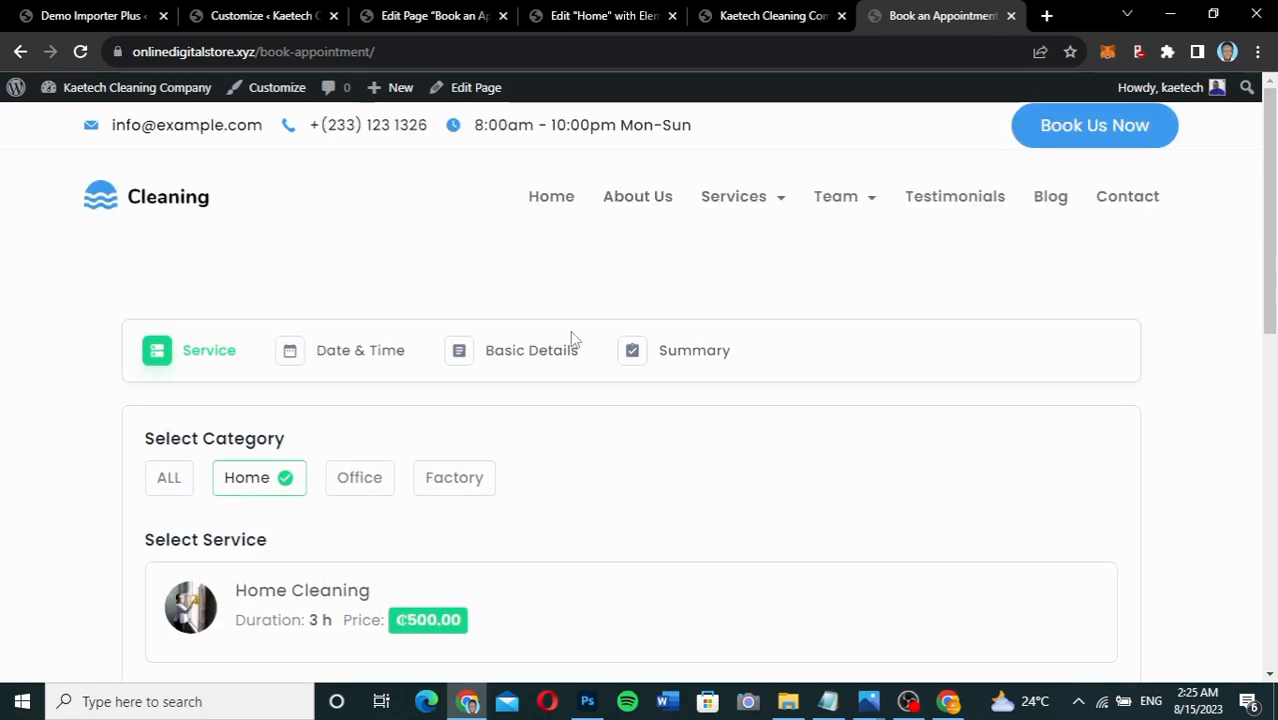
pyautogui.click(416, 28)
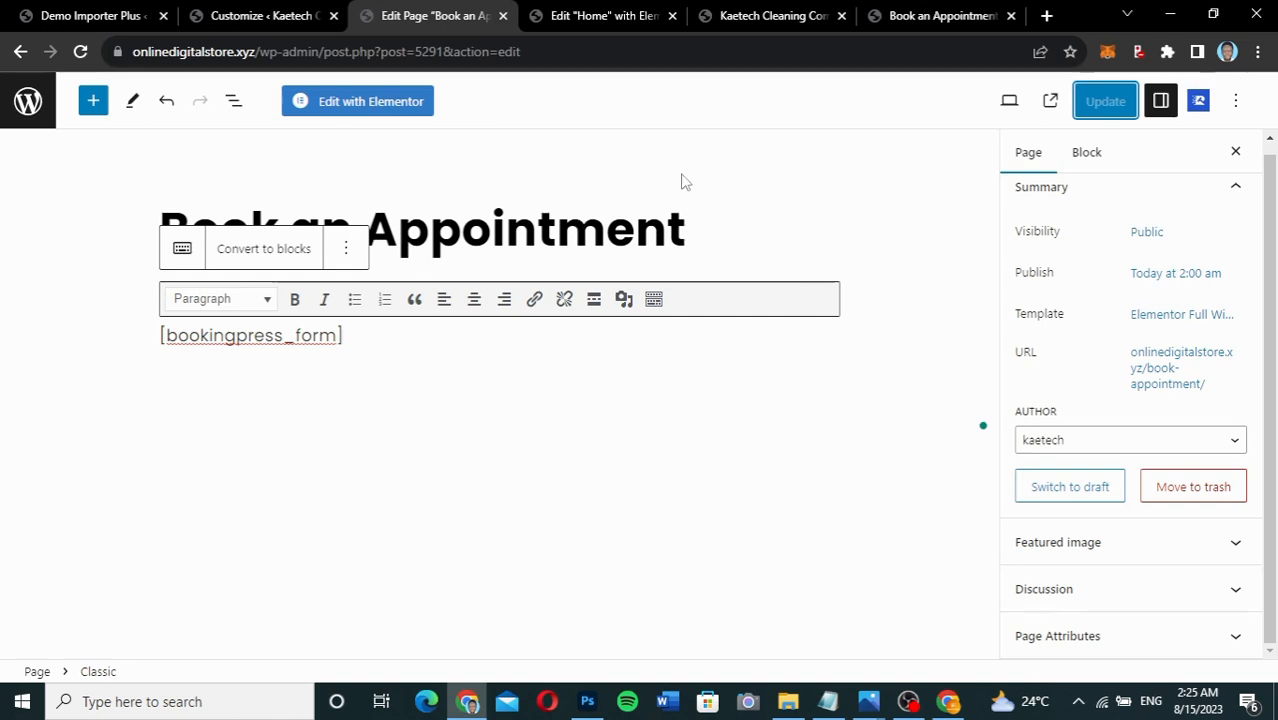
# Launch Edit with Elementor, check the theme customizer and live page URL, then return to Elementor.
pyautogui.click(362, 103)
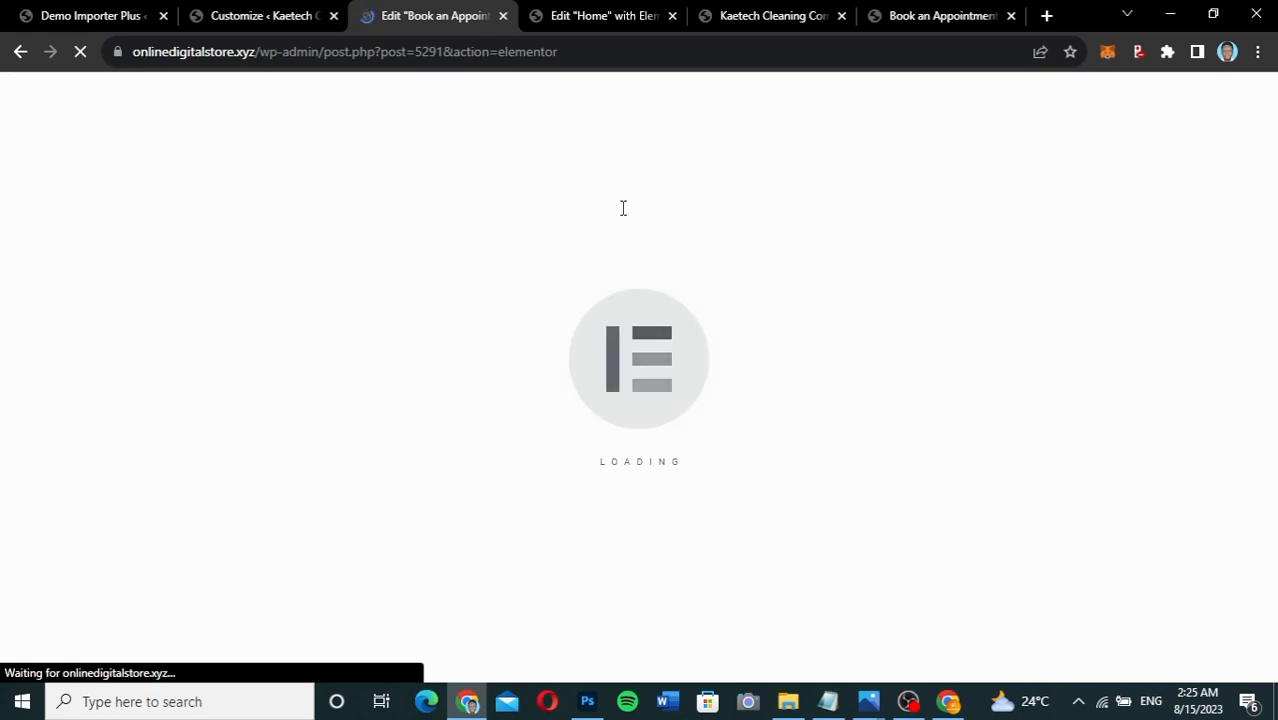
pyautogui.click(241, 15)
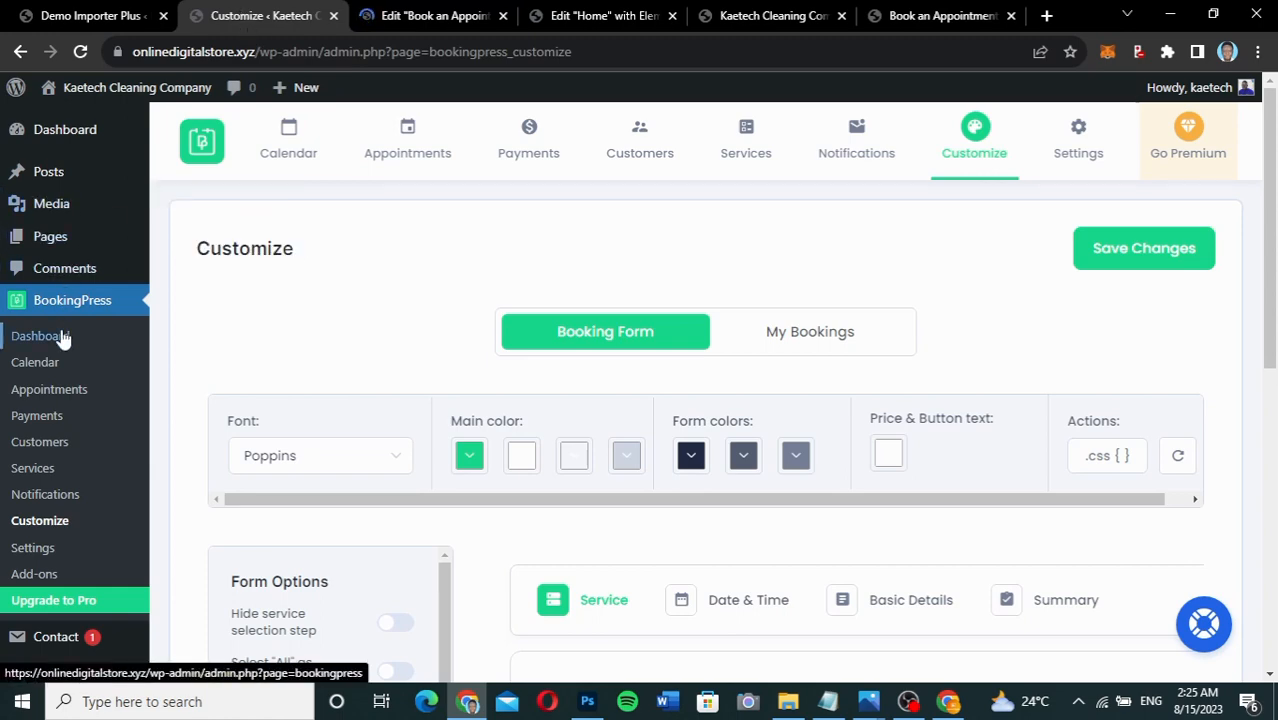
pyautogui.scroll(-1, 63, 339)
pyautogui.scroll(-4, 63, 339)
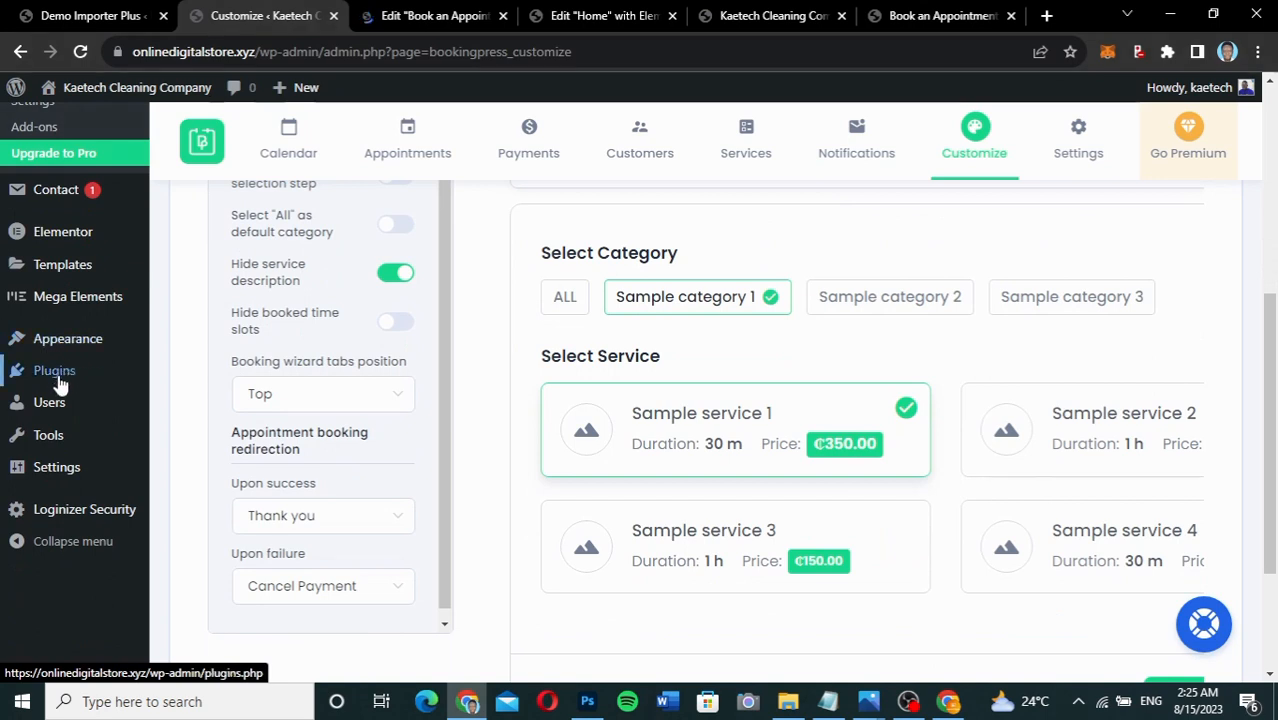
pyautogui.moveTo(68, 342)
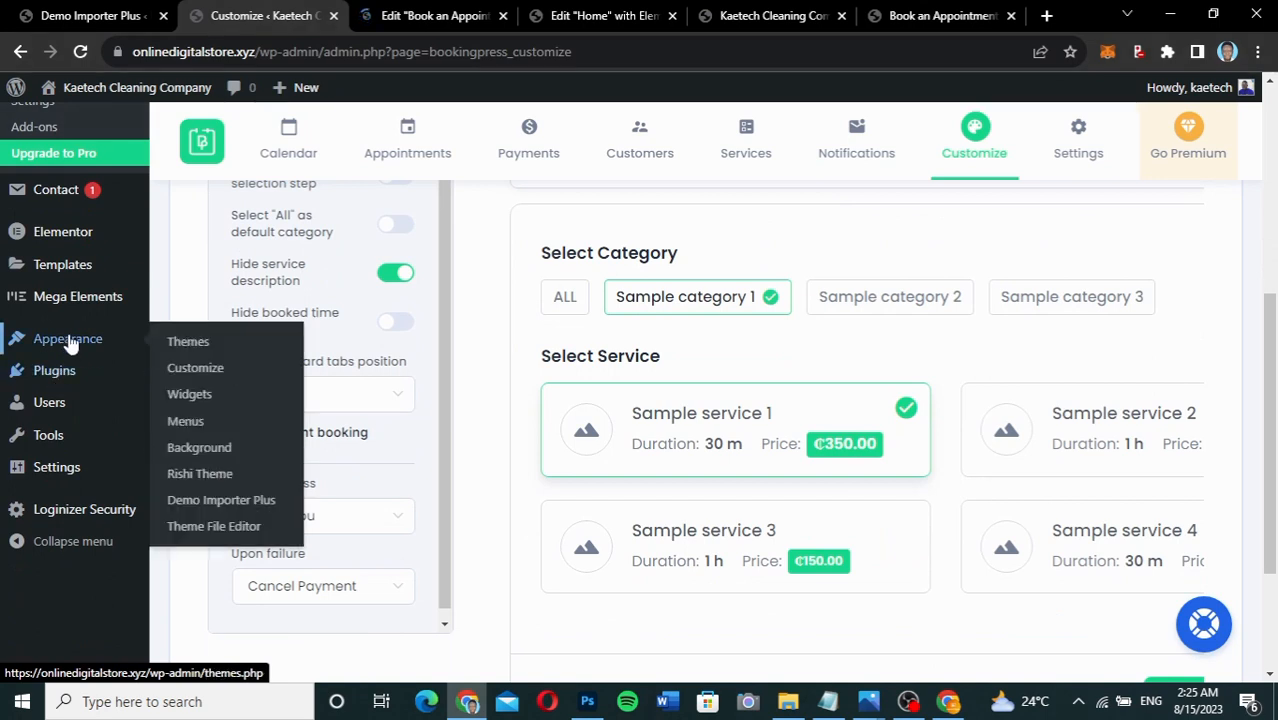
pyautogui.click(186, 378)
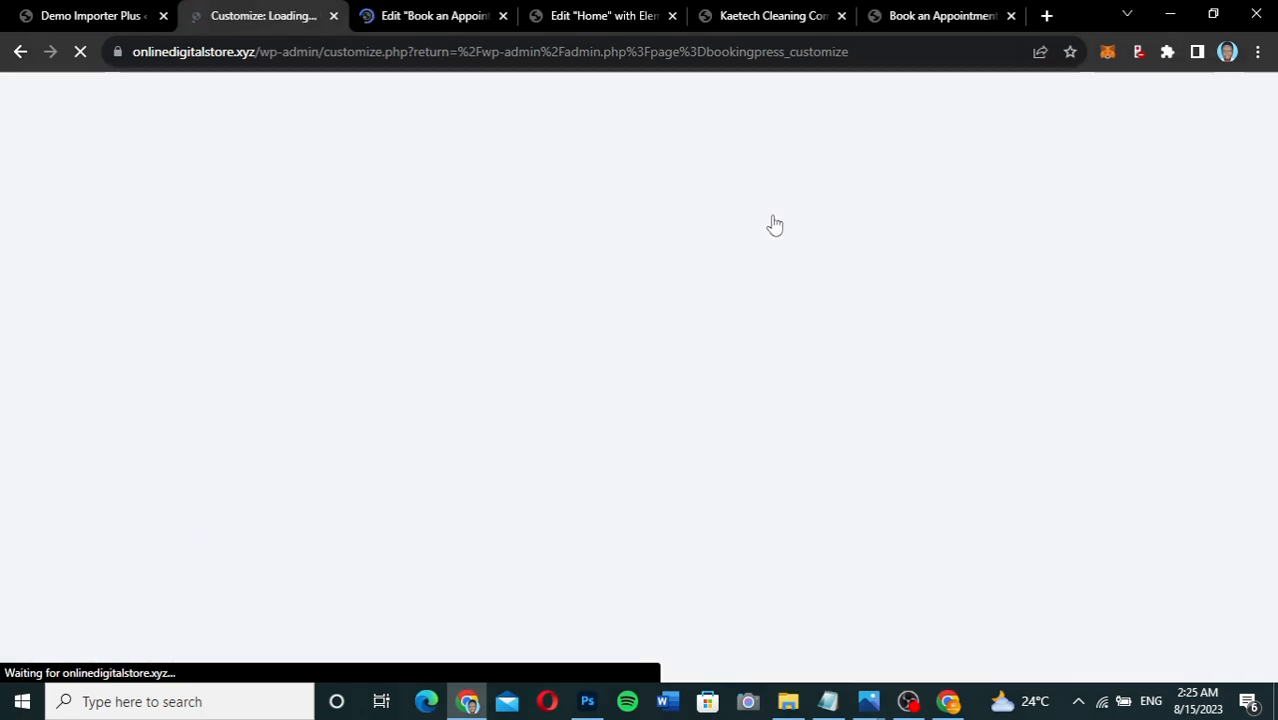
pyautogui.click(477, 57)
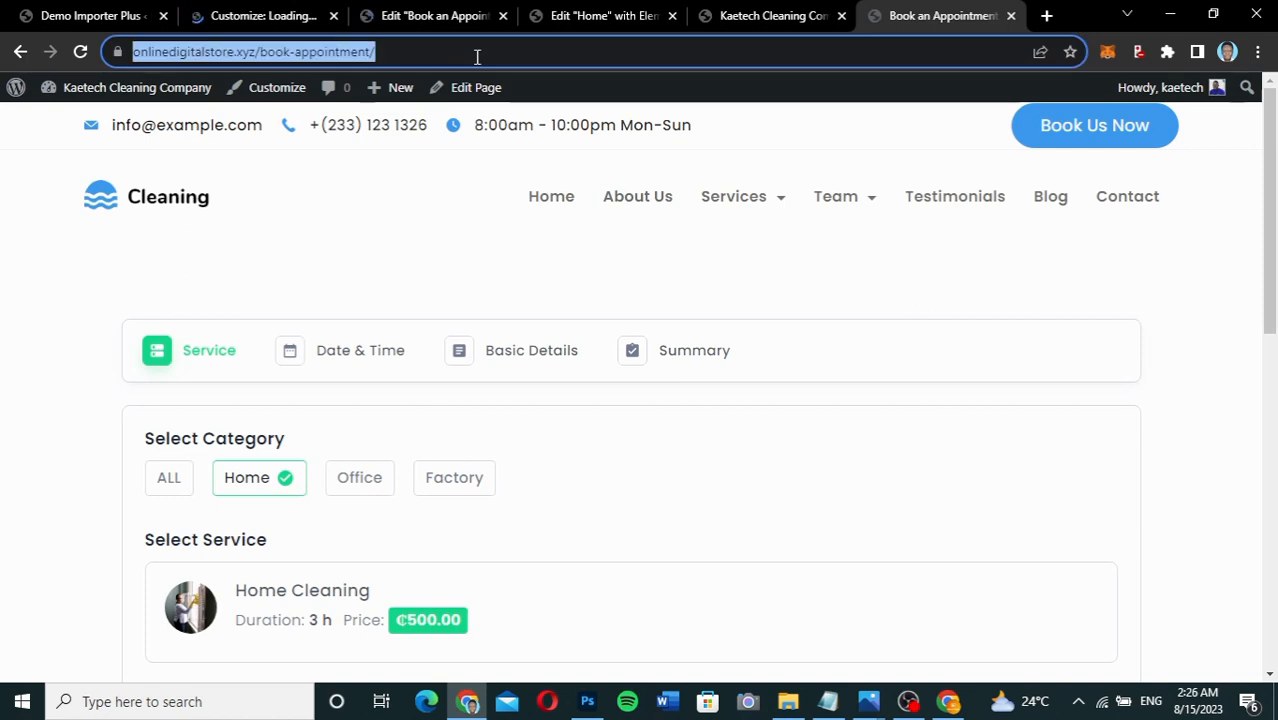
pyautogui.click(428, 18)
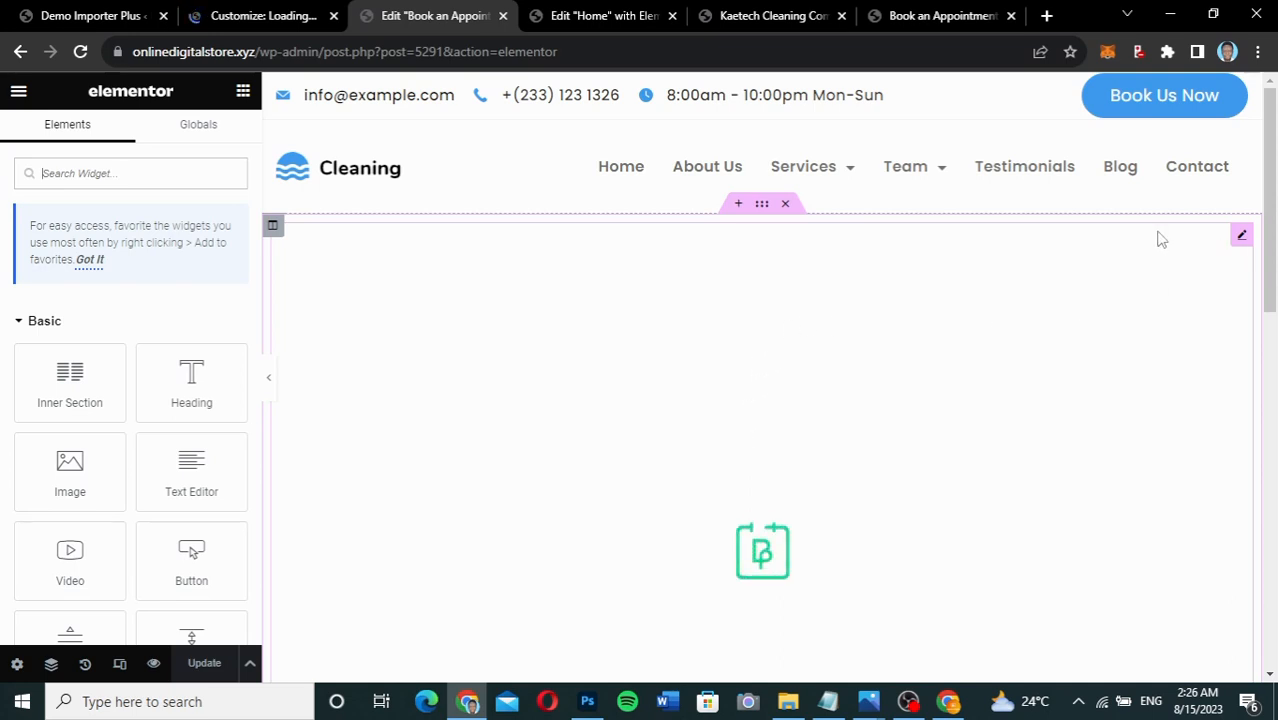
# Delete the existing page section and add a new single-column section.
pyautogui.click(787, 205)
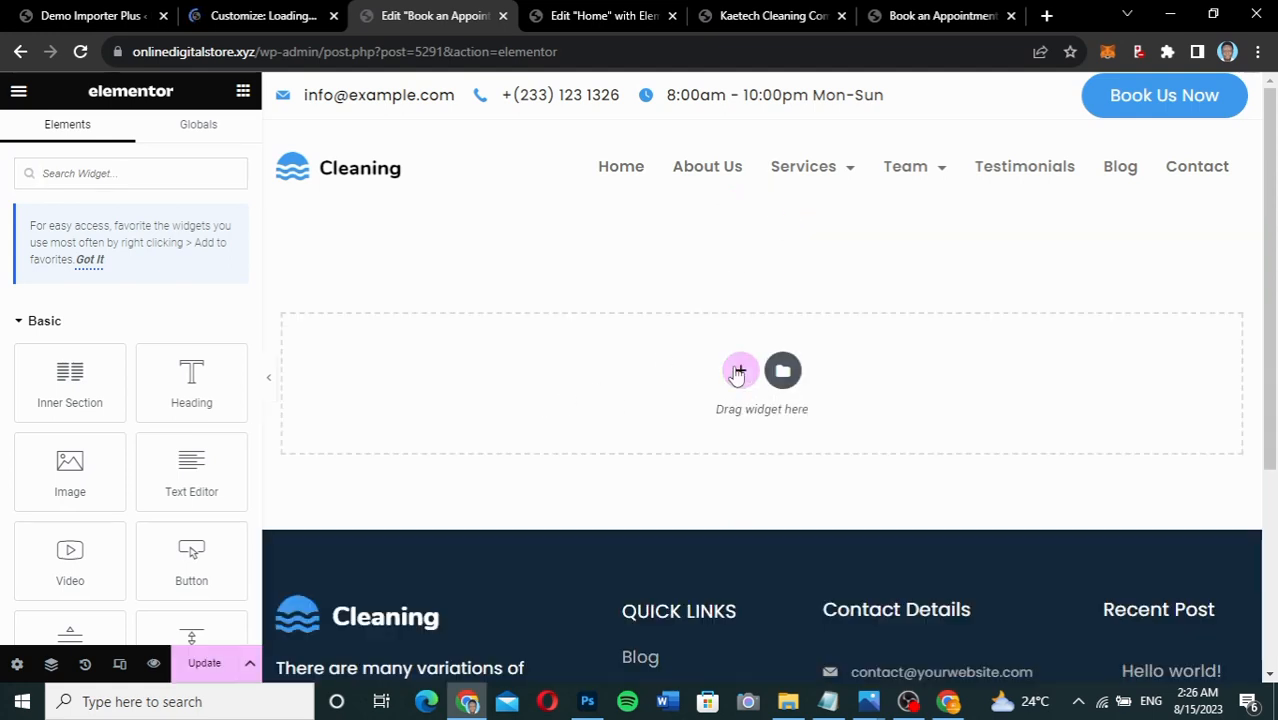
pyautogui.click(738, 372)
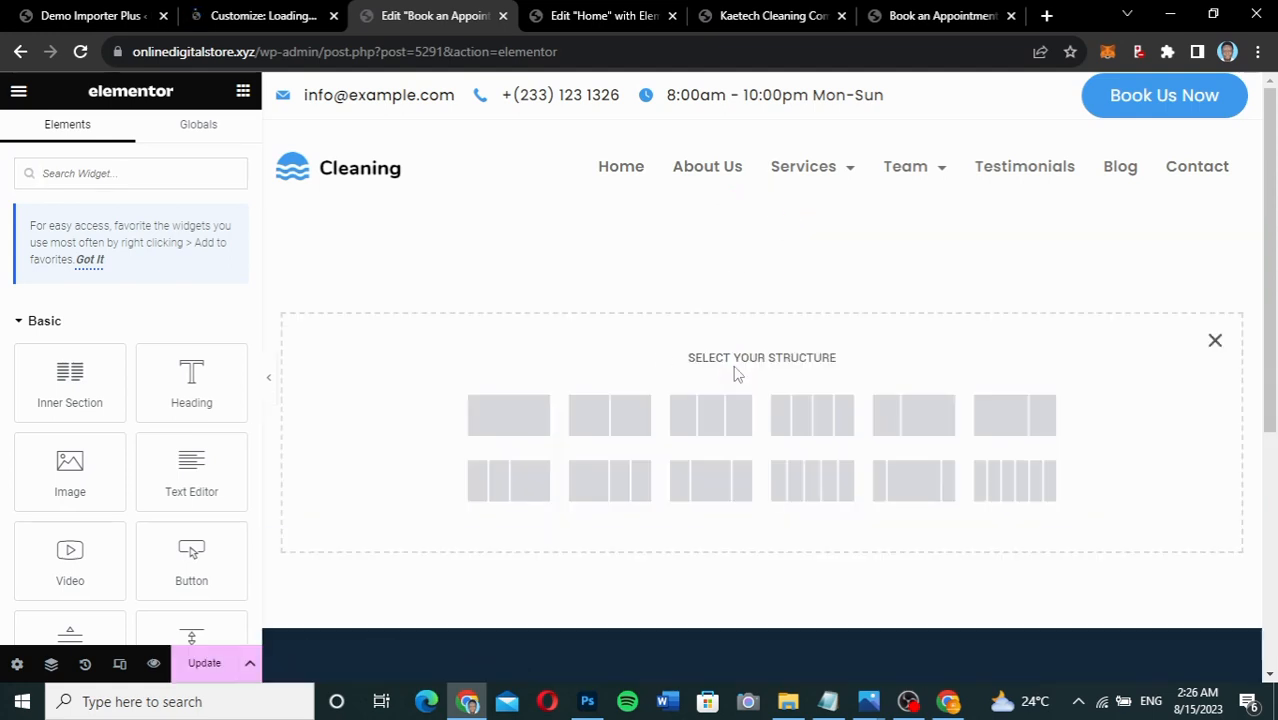
pyautogui.click(478, 424)
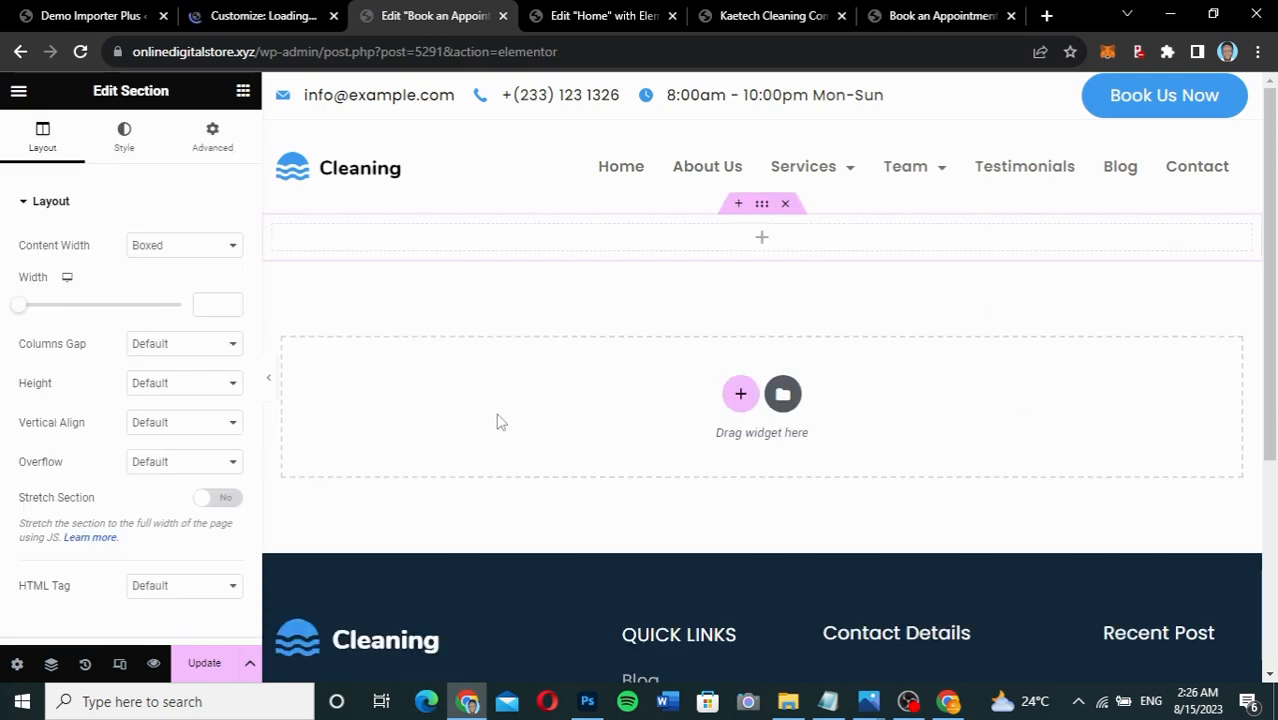
# Set the section to Full Width content with a minimum height of 200 px.
pyautogui.click(180, 250)
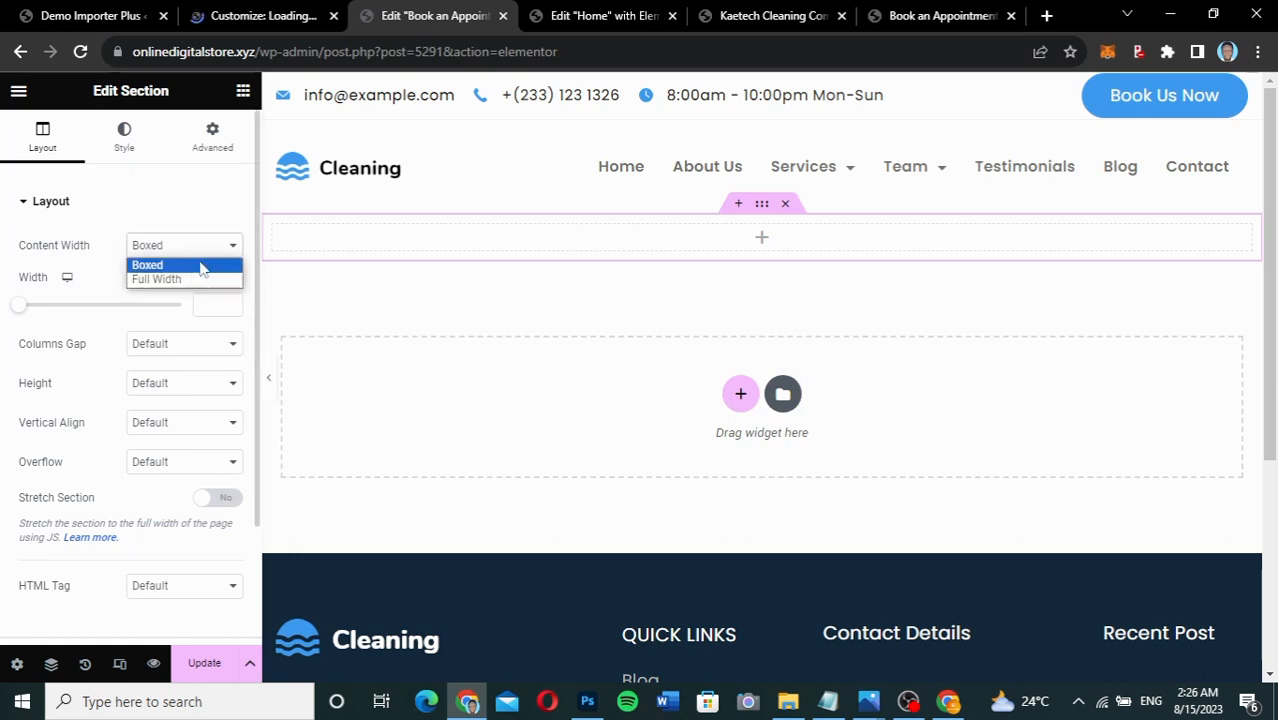
pyautogui.click(184, 280)
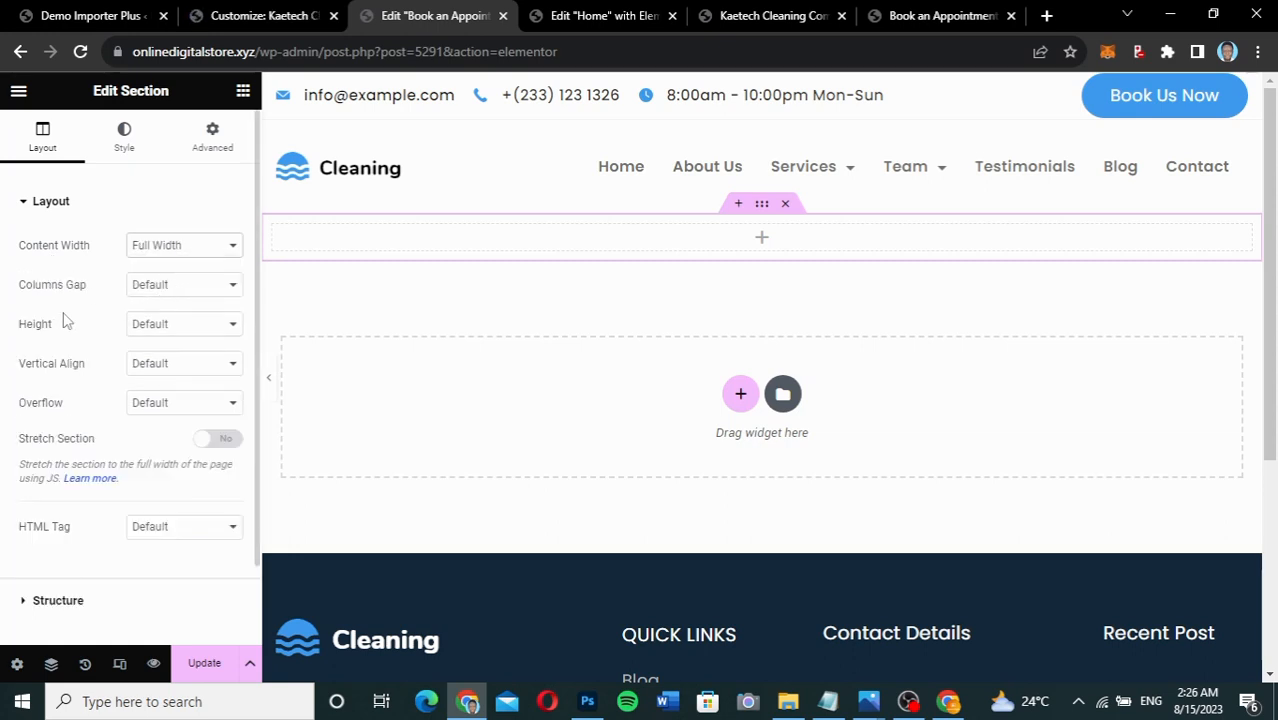
pyautogui.click(168, 325)
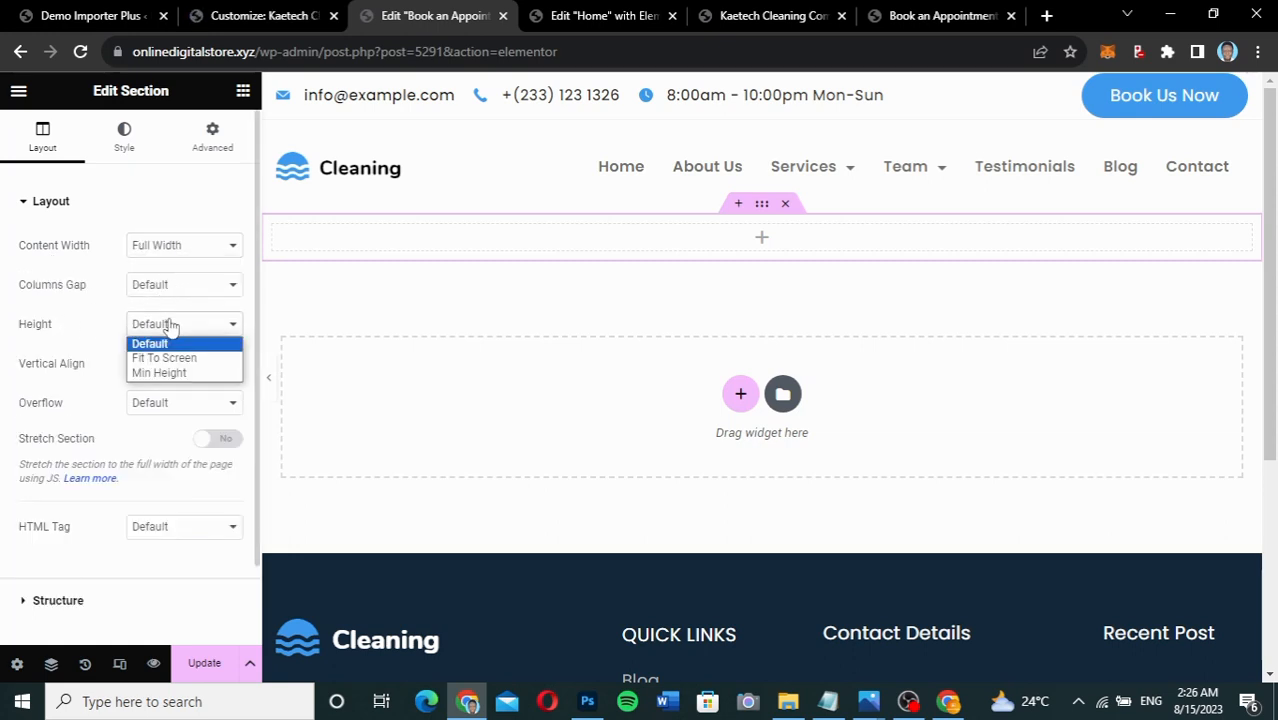
pyautogui.click(160, 373)
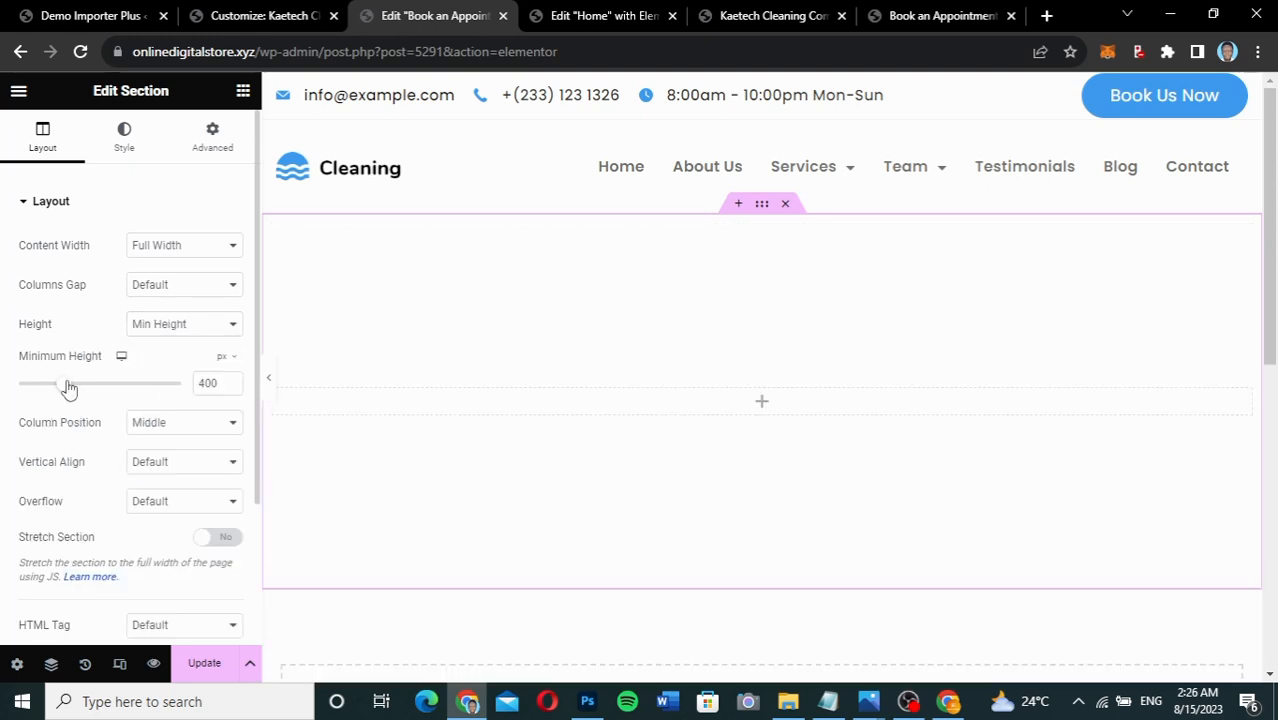
pyautogui.moveTo(68, 388); pyautogui.dragTo(43, 386)
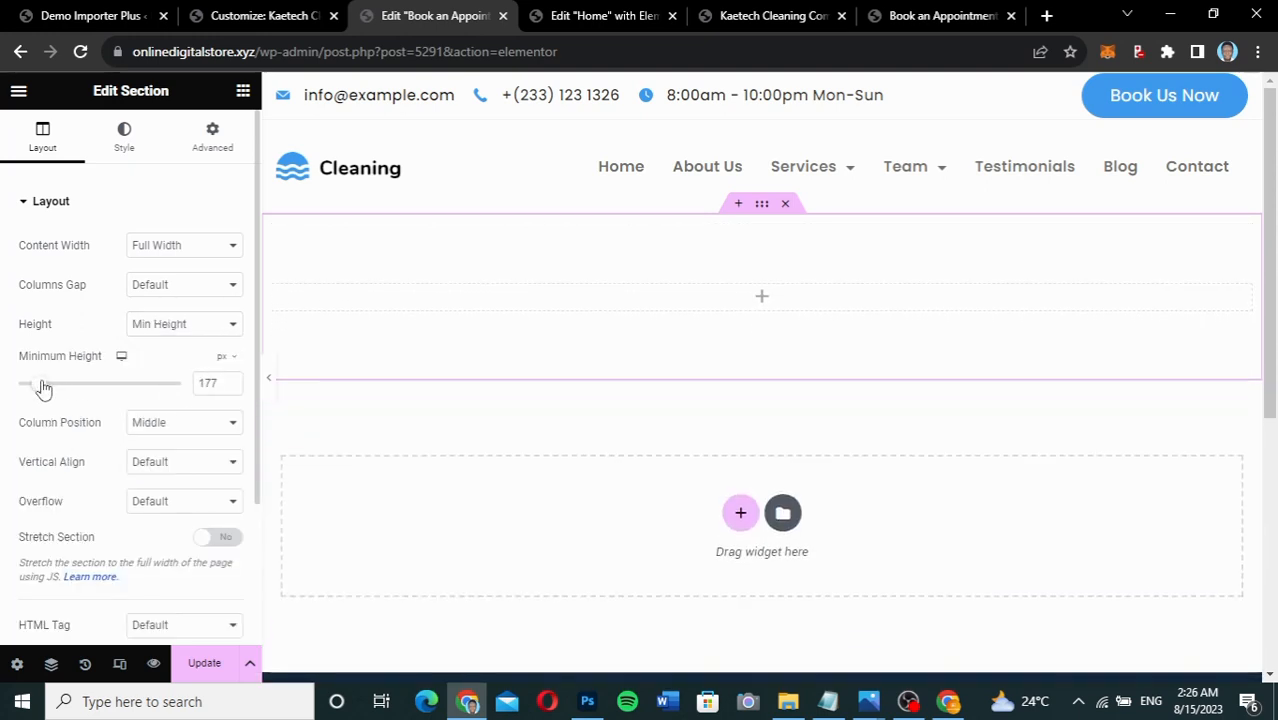
pyautogui.moveTo(218, 383); pyautogui.dragTo(178, 388)
pyautogui.write('200')
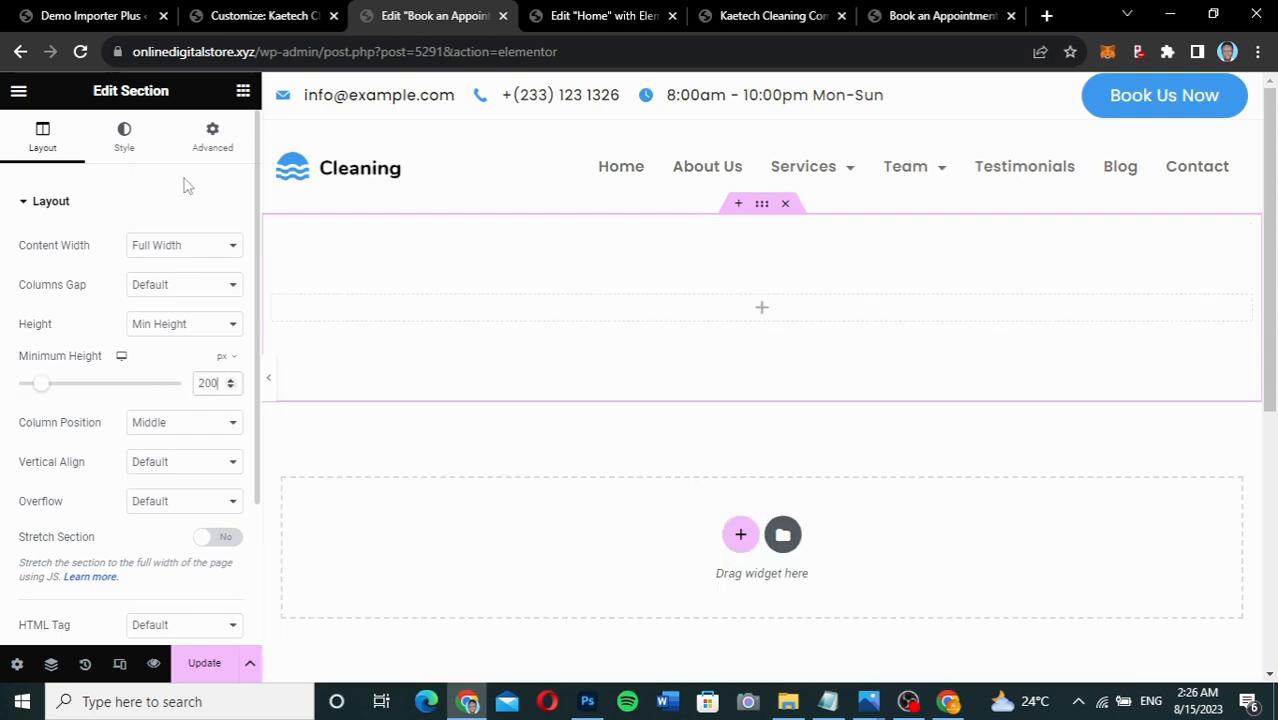
# Give the section a classic background using the street-cleaner photo from the Media Library.
pyautogui.click(125, 150)
pyautogui.click(158, 287)
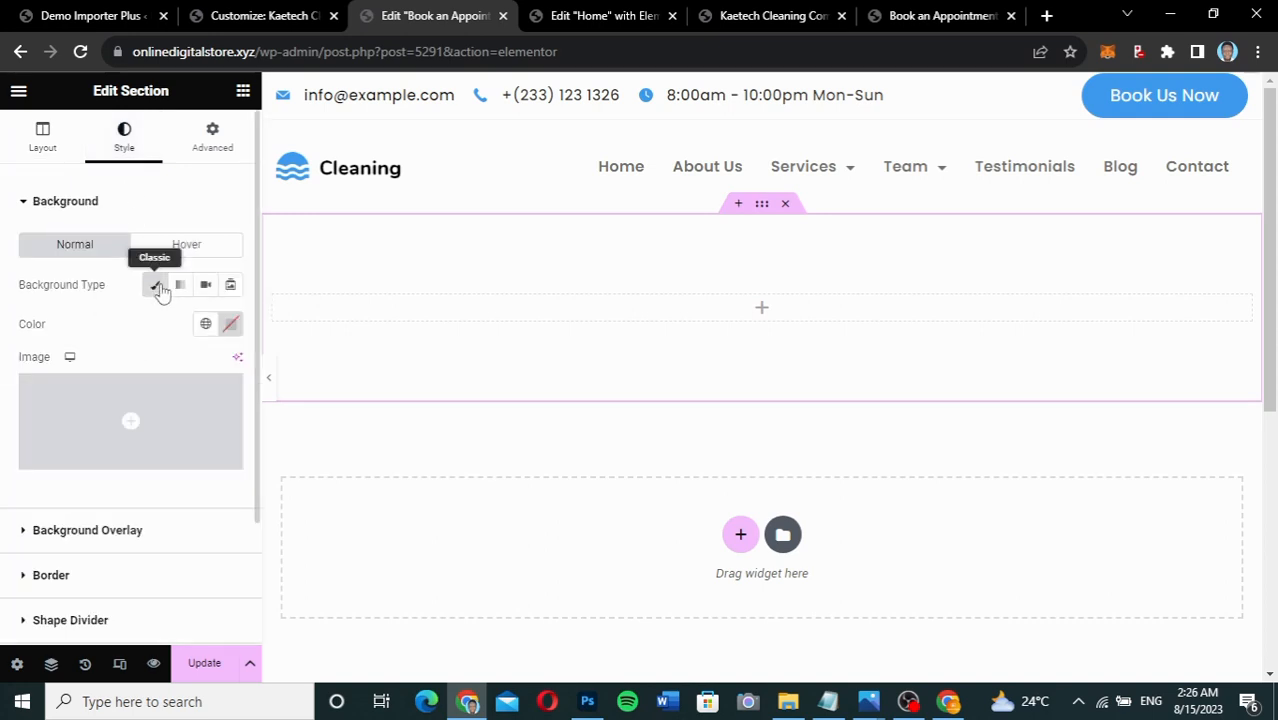
pyautogui.click(211, 397)
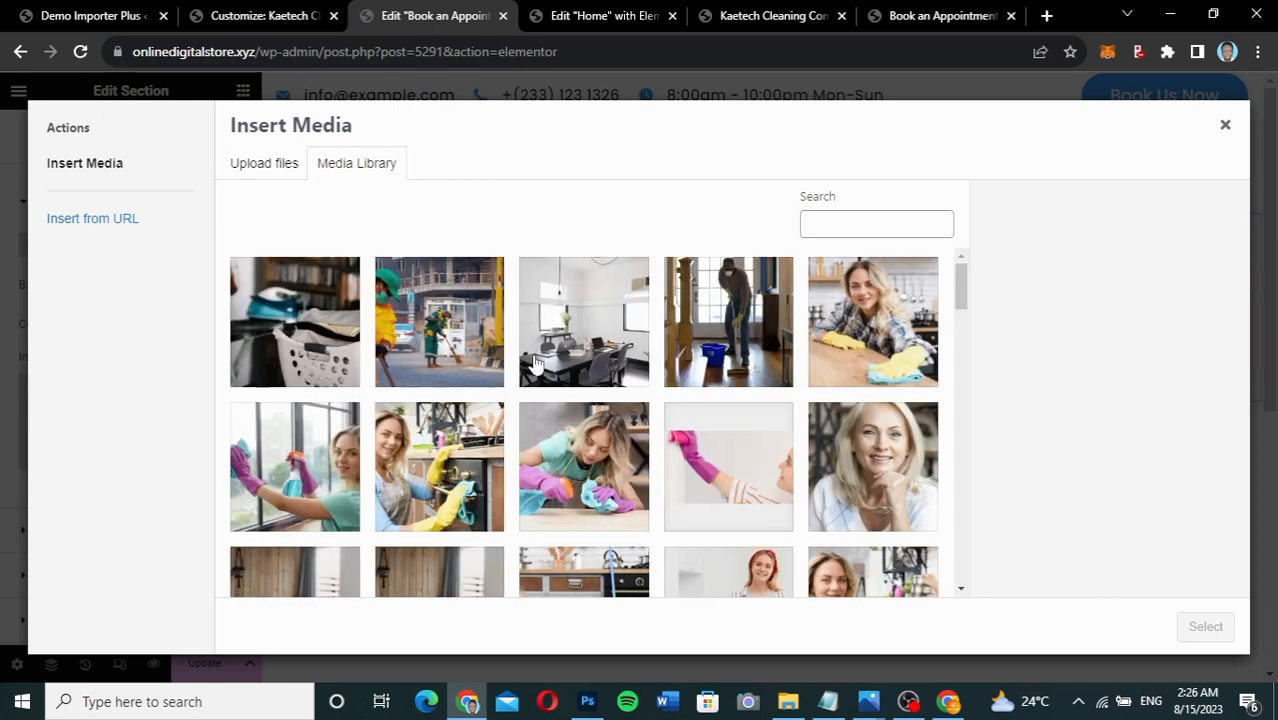
pyautogui.click(433, 332)
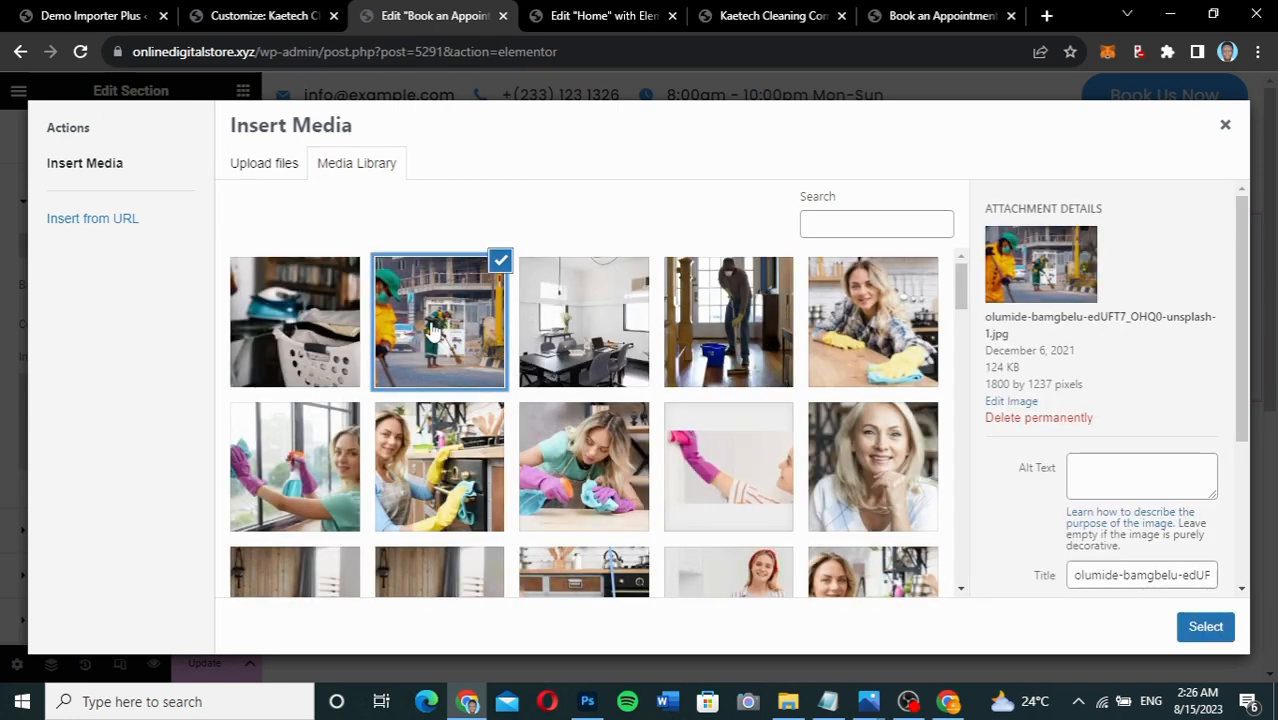
pyautogui.click(1200, 630)
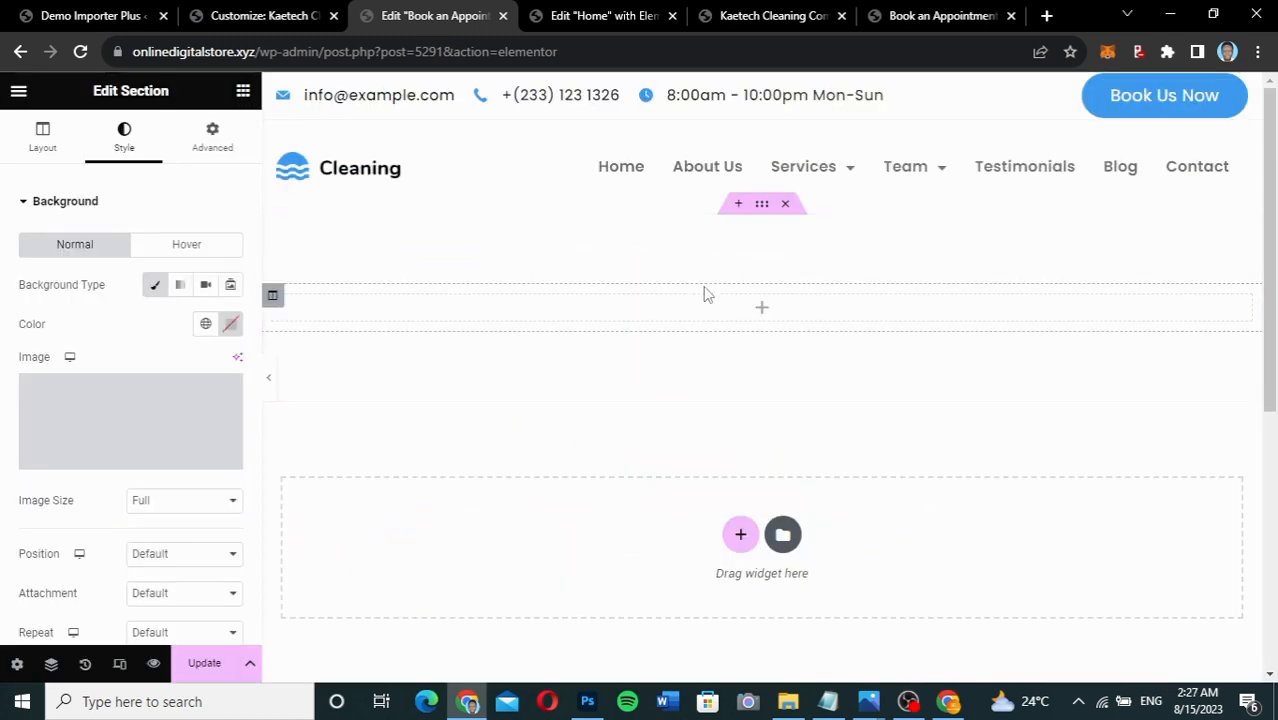
# Set the background image to Full size, Center Center, No-repeat and Cover.
pyautogui.click(169, 505)
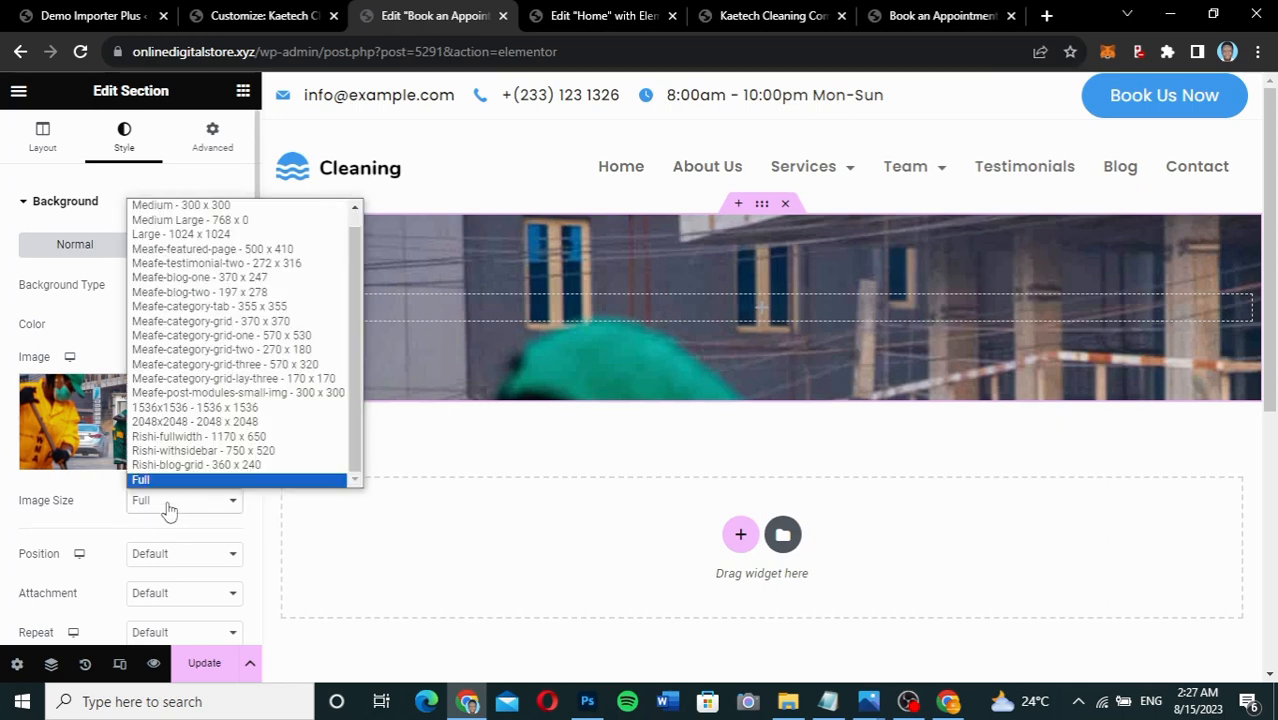
pyautogui.click(169, 510)
pyautogui.scroll(-2, 168, 513)
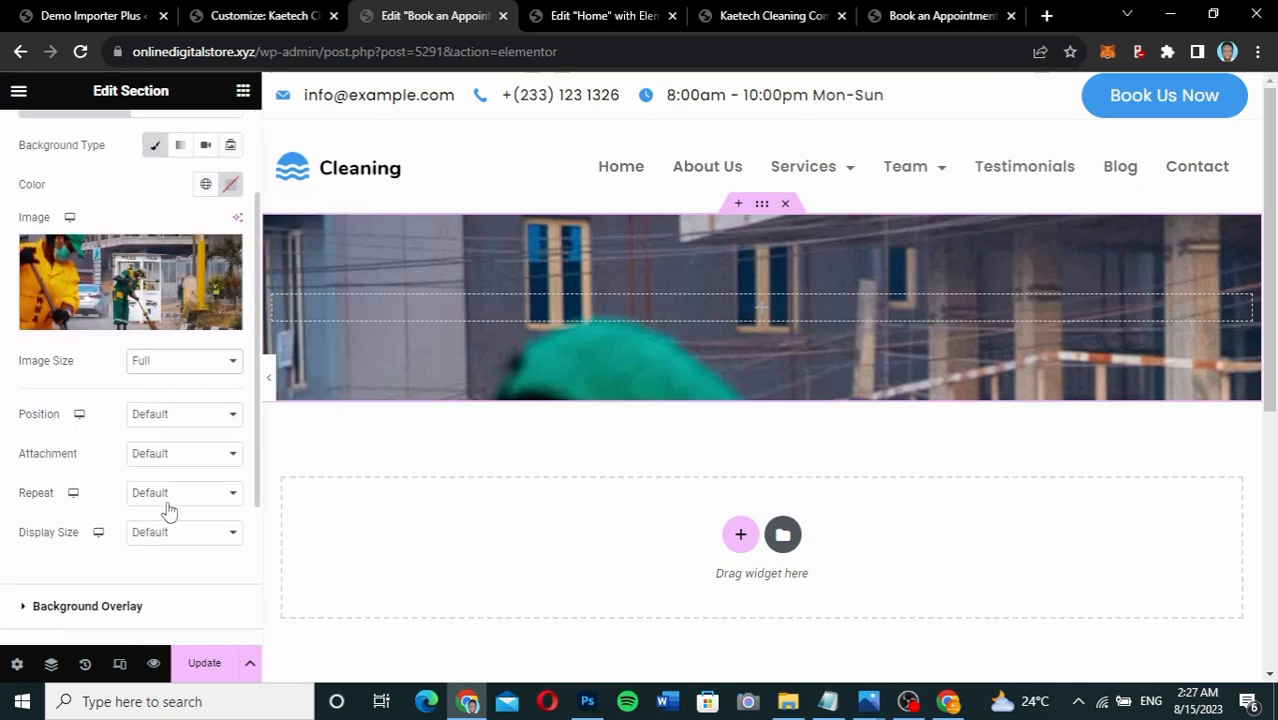
pyautogui.click(168, 420)
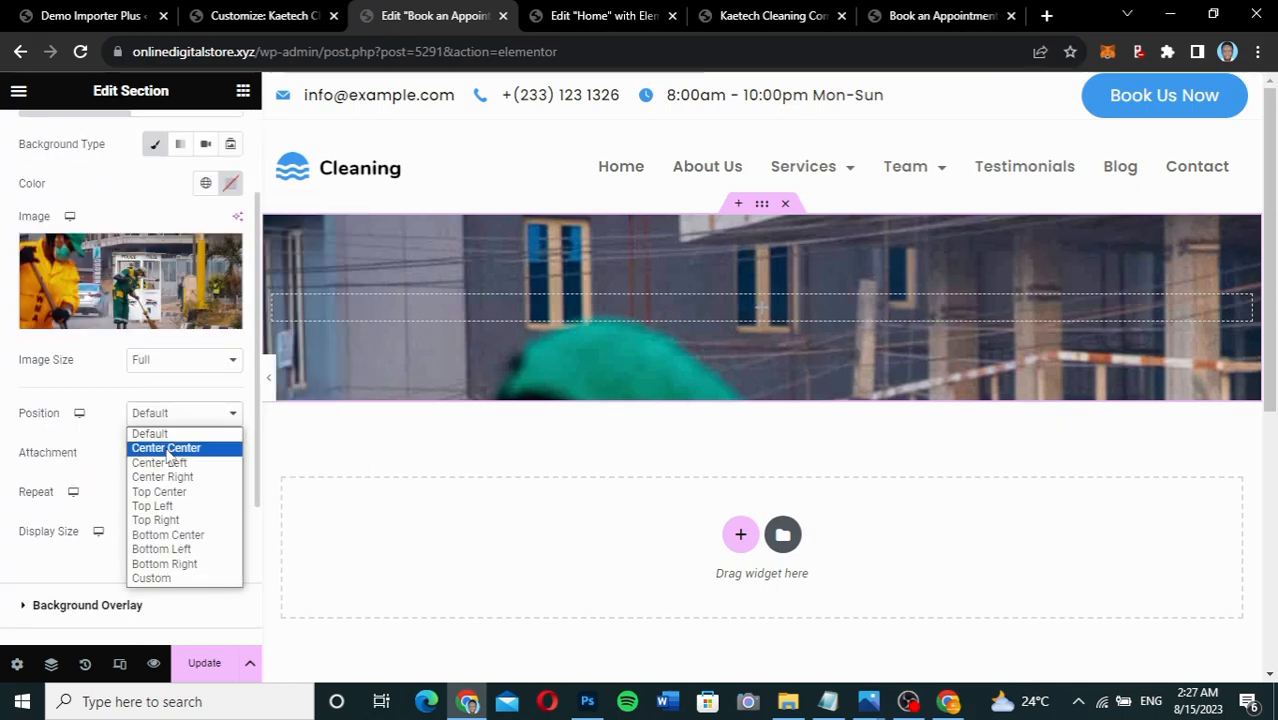
pyautogui.click(168, 448)
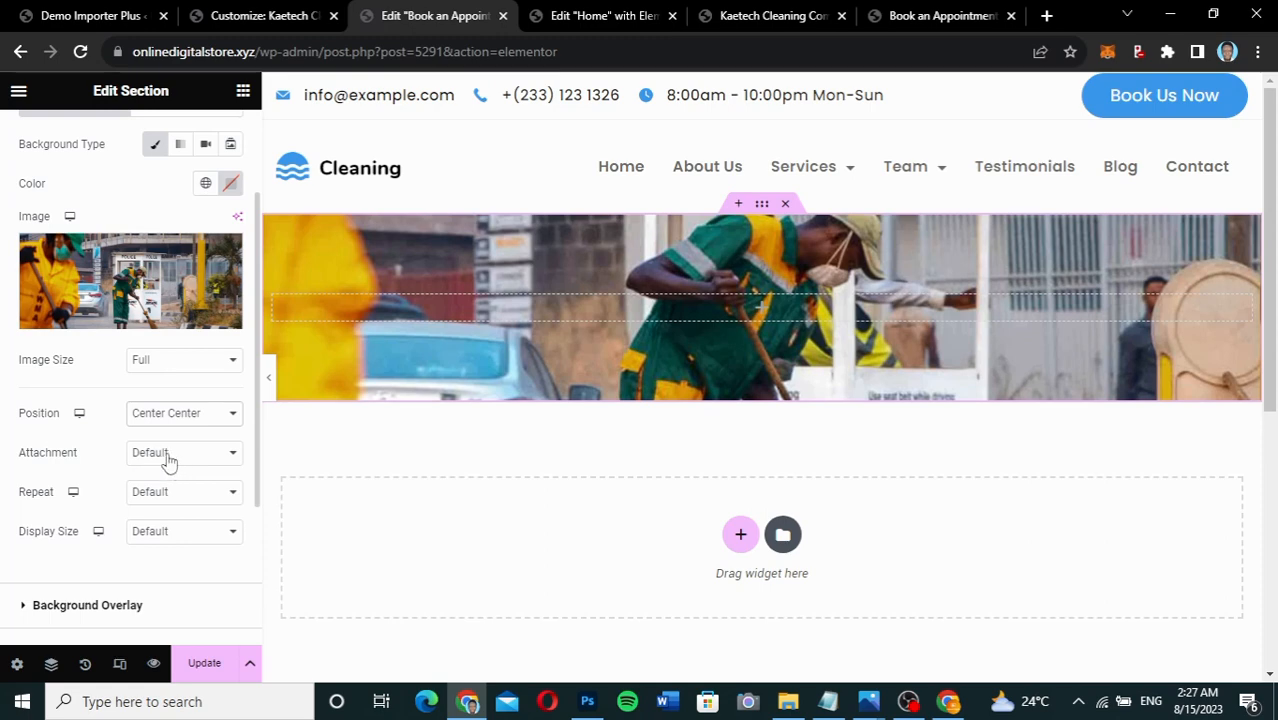
pyautogui.click(169, 458)
pyautogui.click(172, 470)
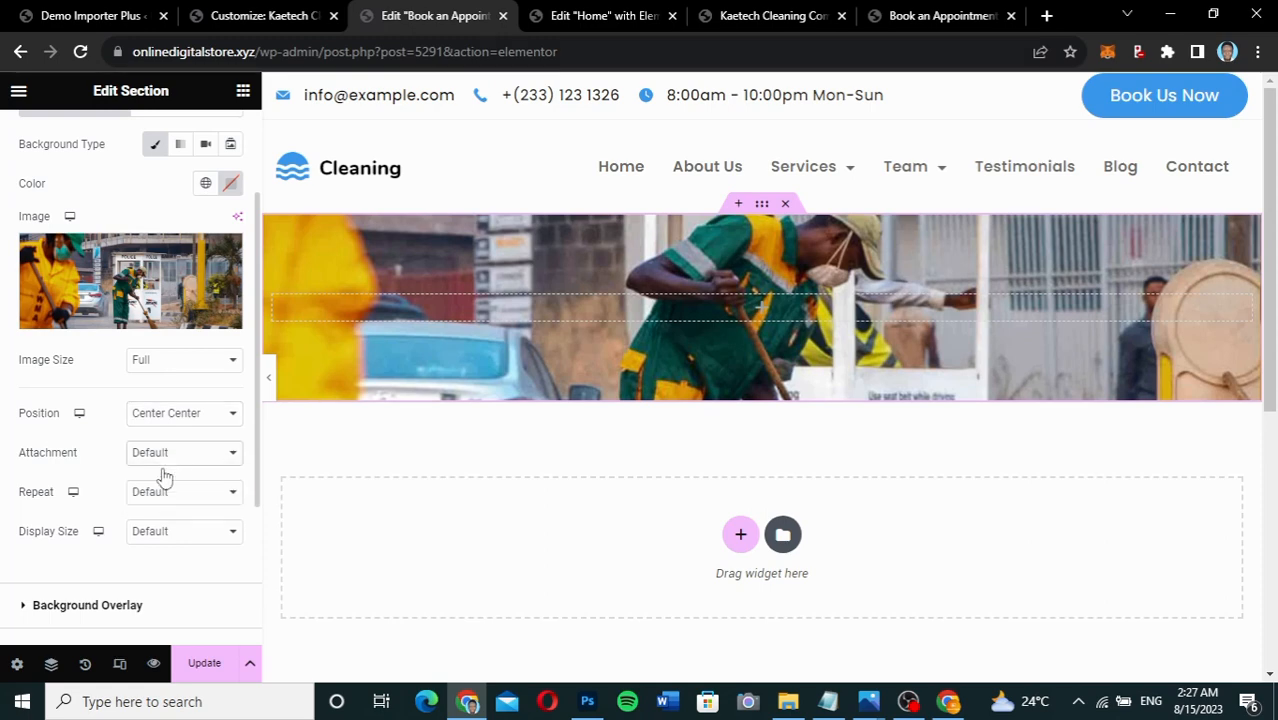
pyautogui.click(178, 494)
pyautogui.click(170, 532)
pyautogui.click(154, 536)
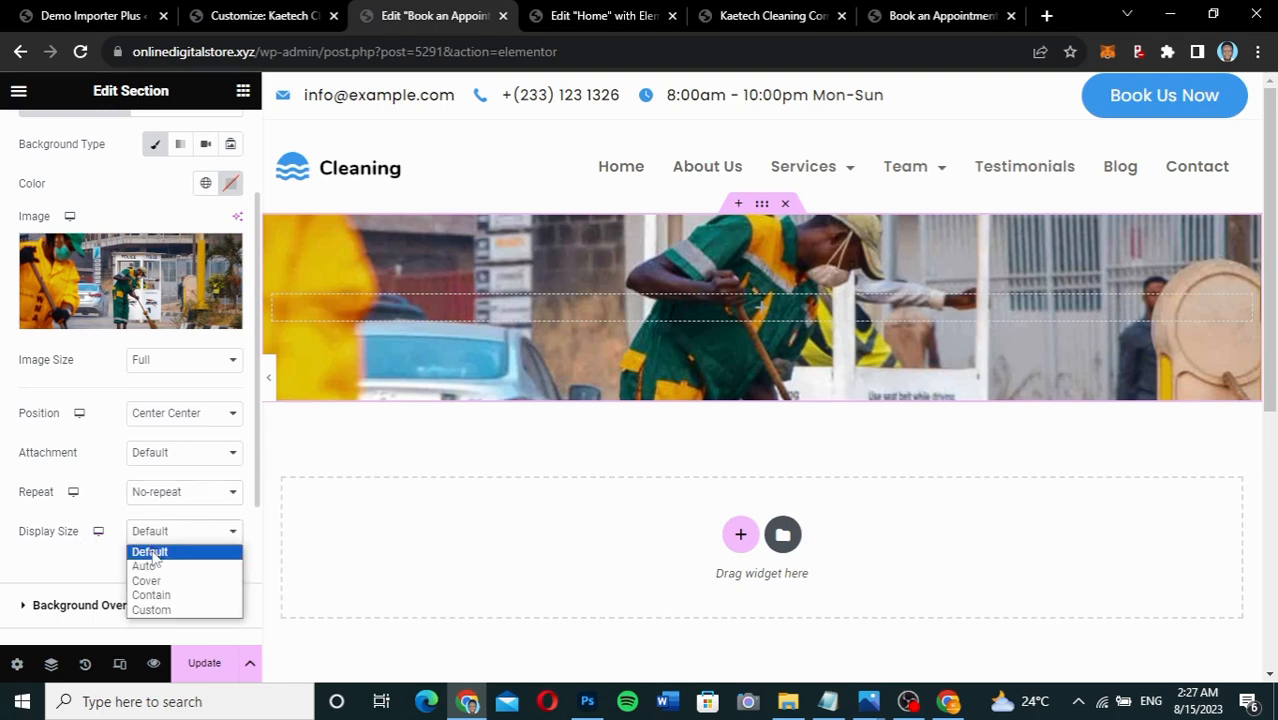
pyautogui.click(150, 582)
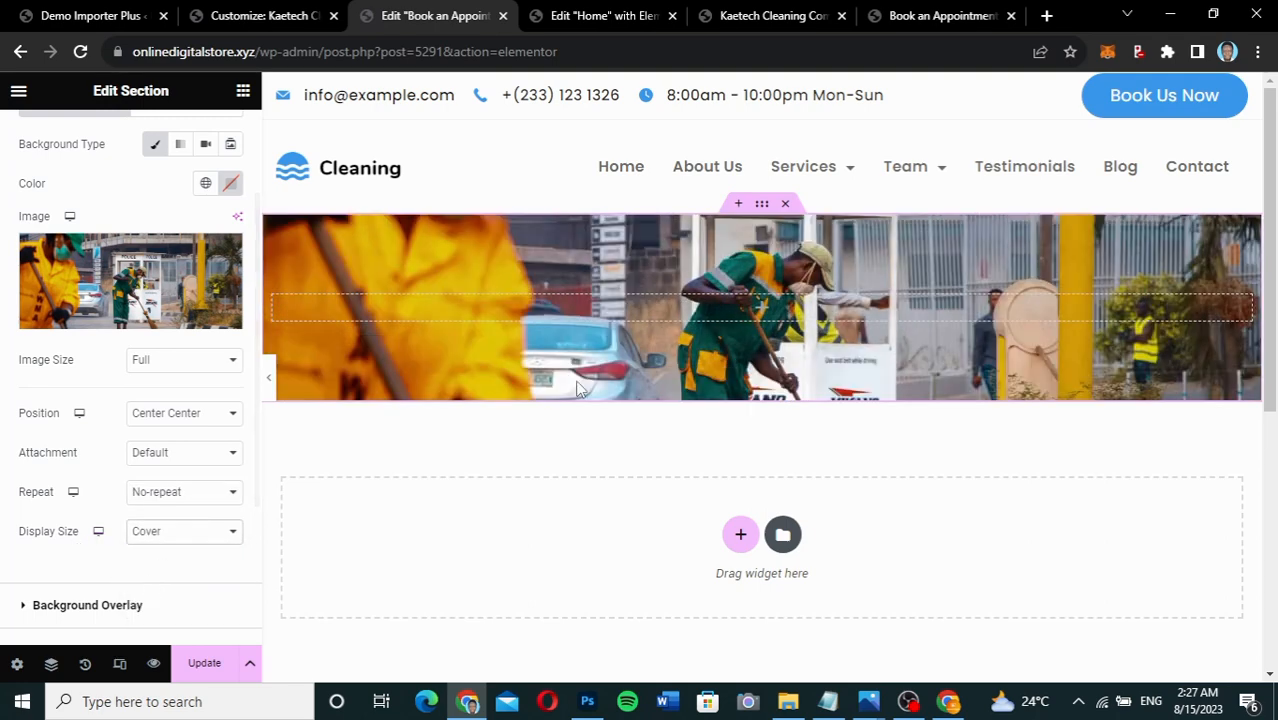
# Add a classic dark navy background overlay to the banner at 0.67 opacity.
pyautogui.scroll(-3, 138, 505)
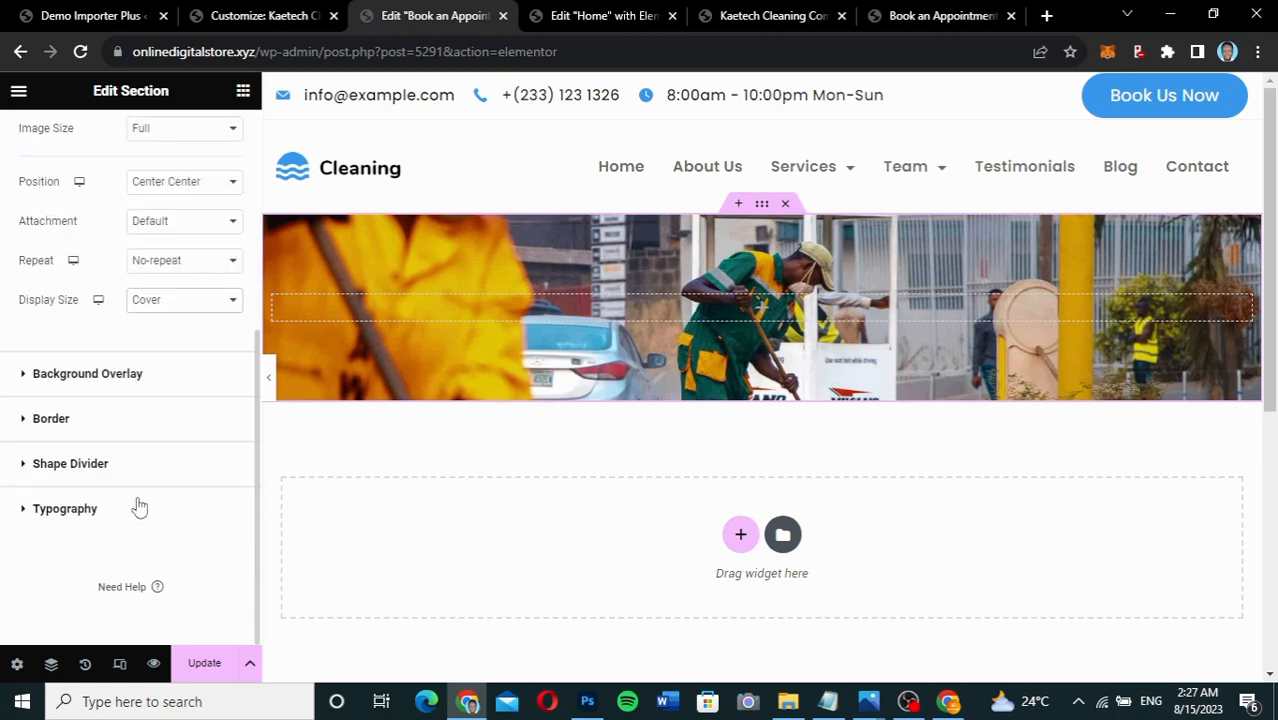
pyautogui.click(90, 373)
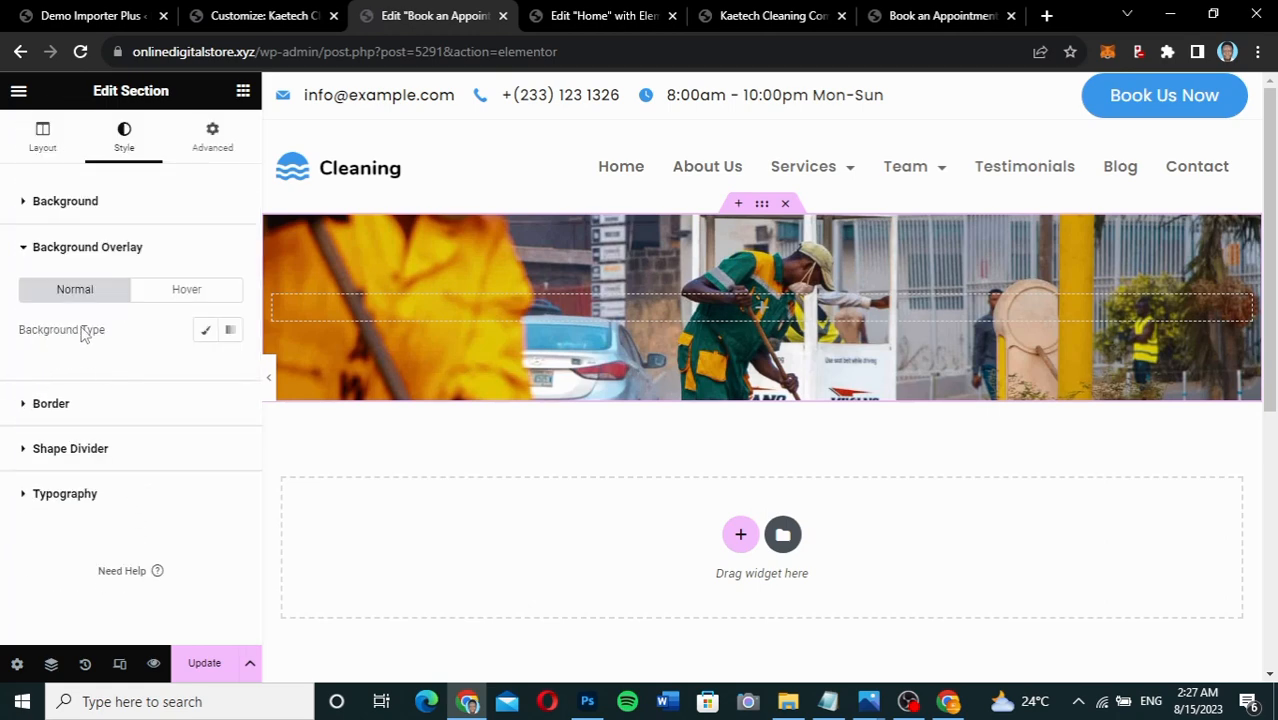
pyautogui.click(206, 332)
pyautogui.click(229, 369)
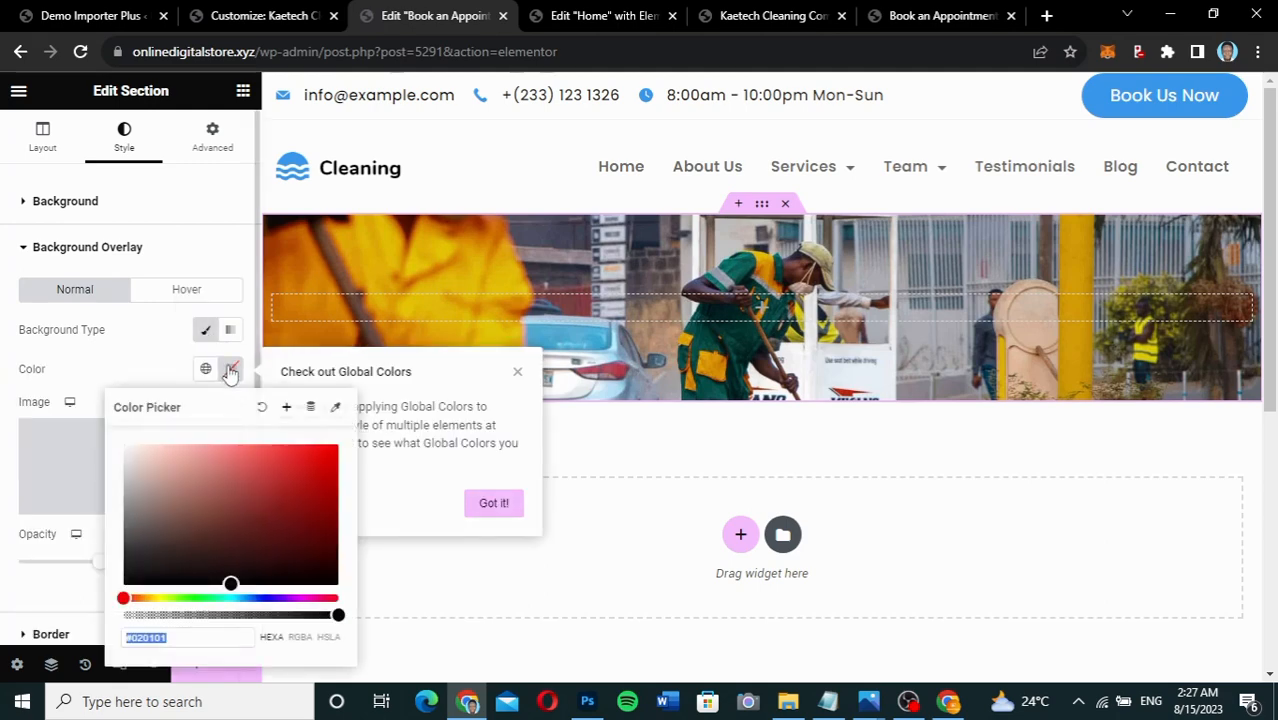
pyautogui.click(268, 598)
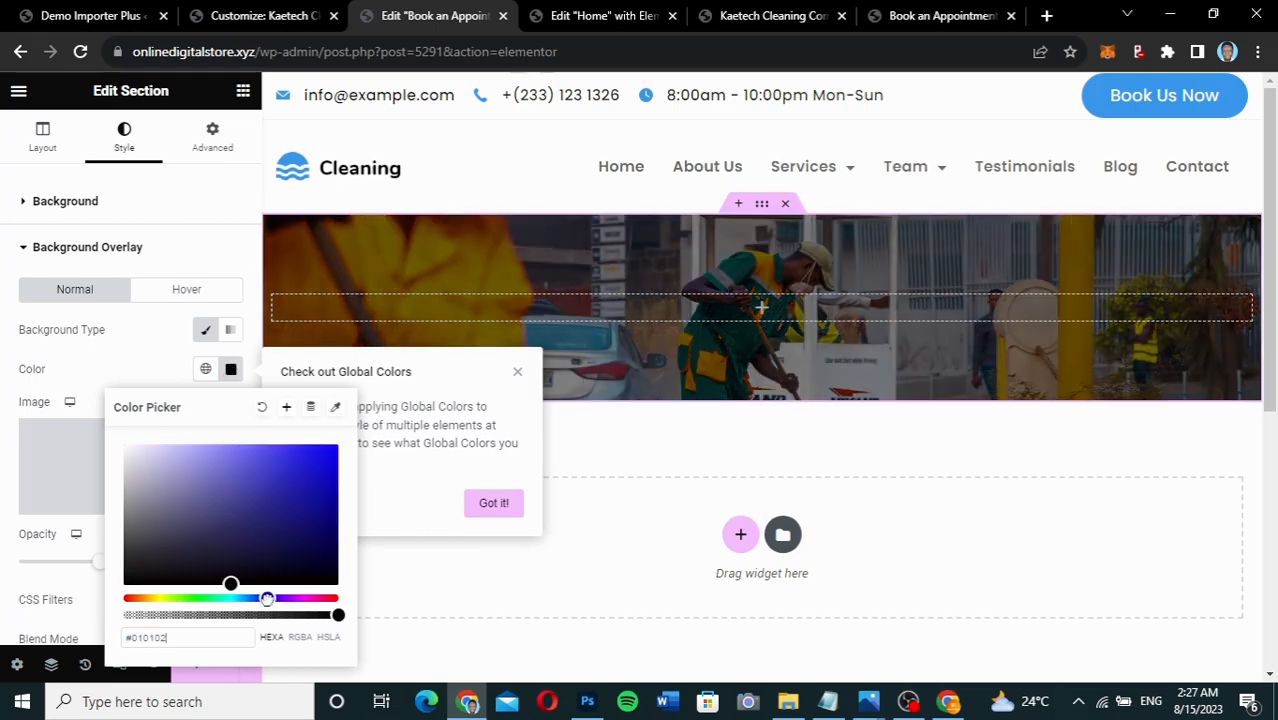
pyautogui.moveTo(233, 578); pyautogui.dragTo(329, 556)
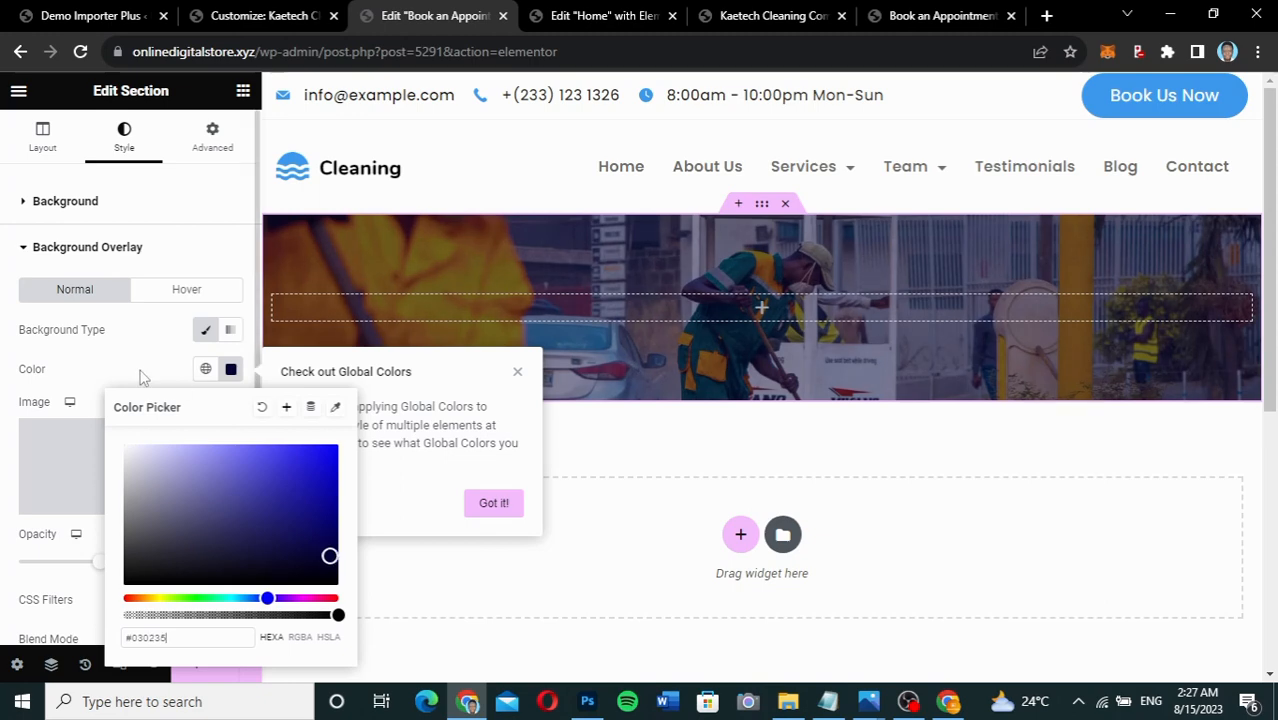
pyautogui.click(141, 376)
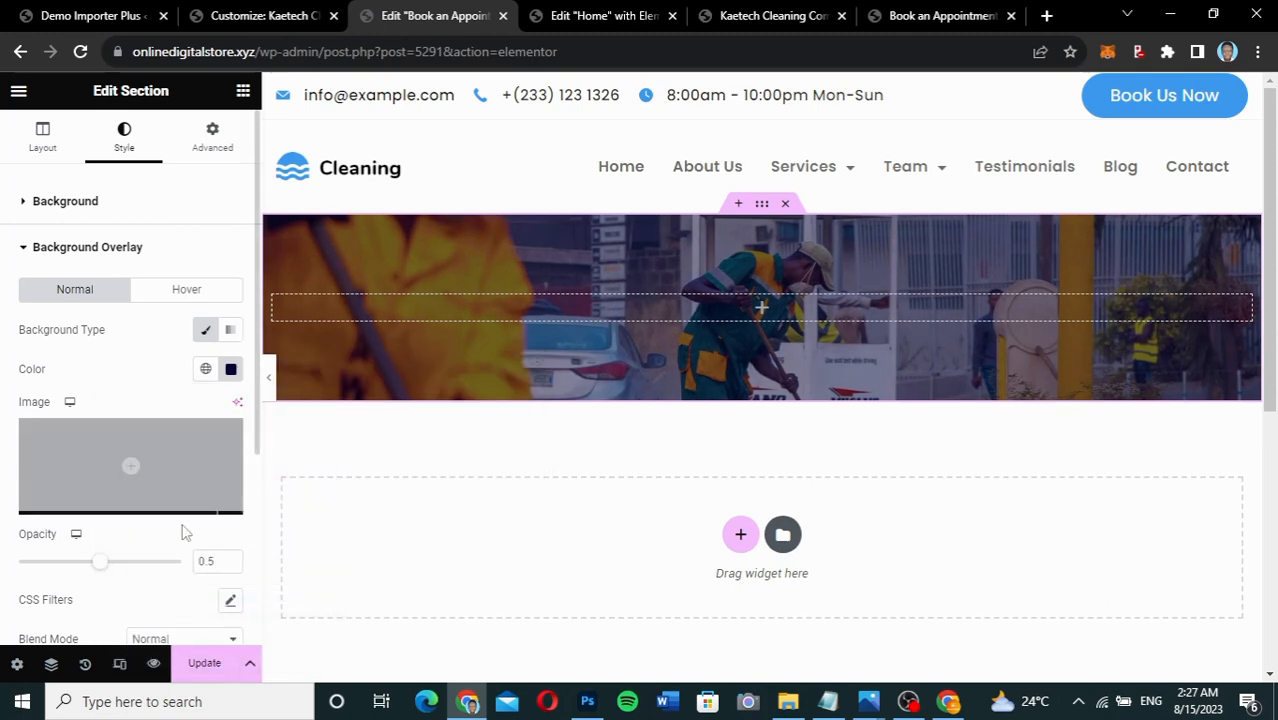
pyautogui.moveTo(105, 570); pyautogui.dragTo(133, 571)
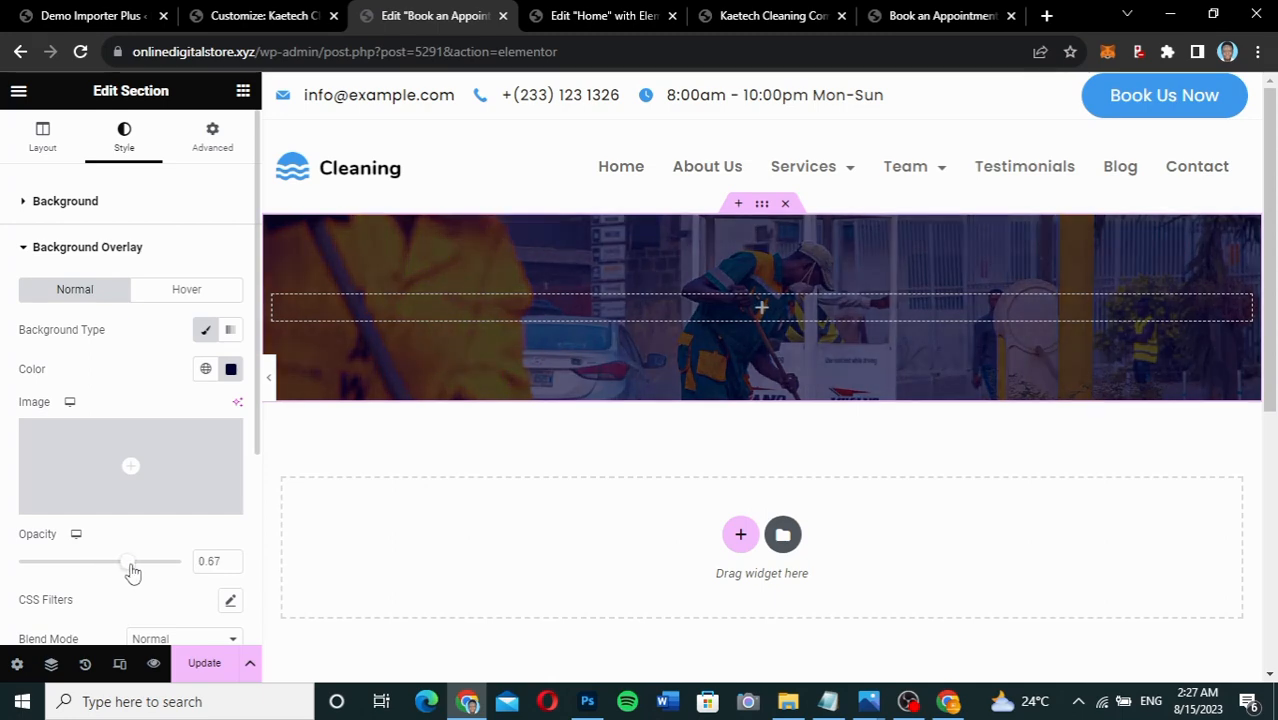
# Drop a Heading widget into the banner, retitle it 'Book An Appointment' and centre it.
pyautogui.click(761, 309)
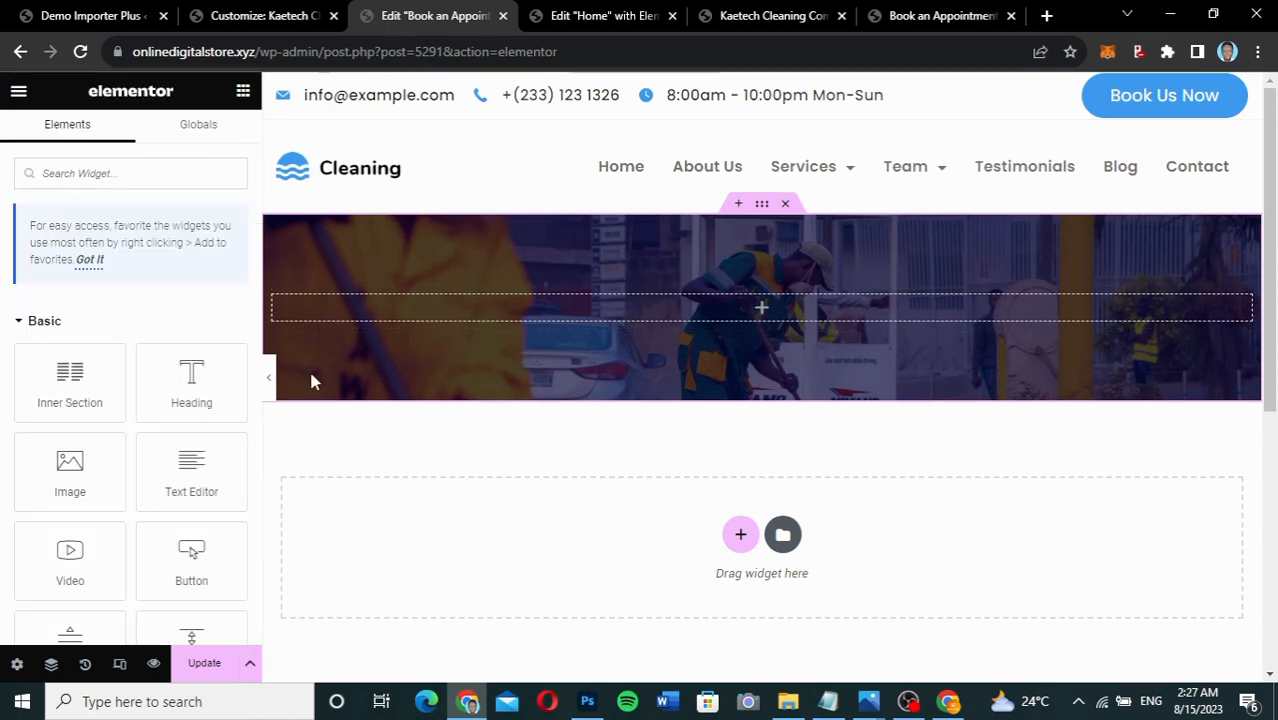
pyautogui.moveTo(187, 380); pyautogui.dragTo(726, 316)
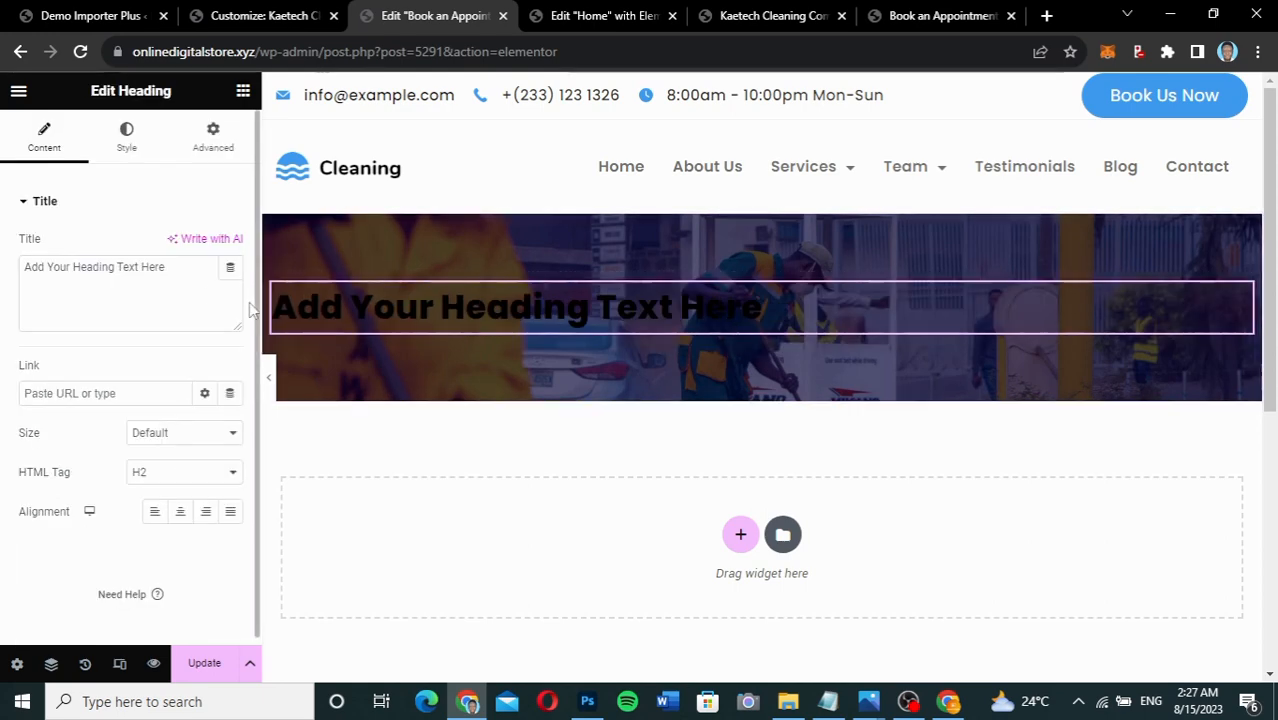
pyautogui.tripleClick(147, 275)
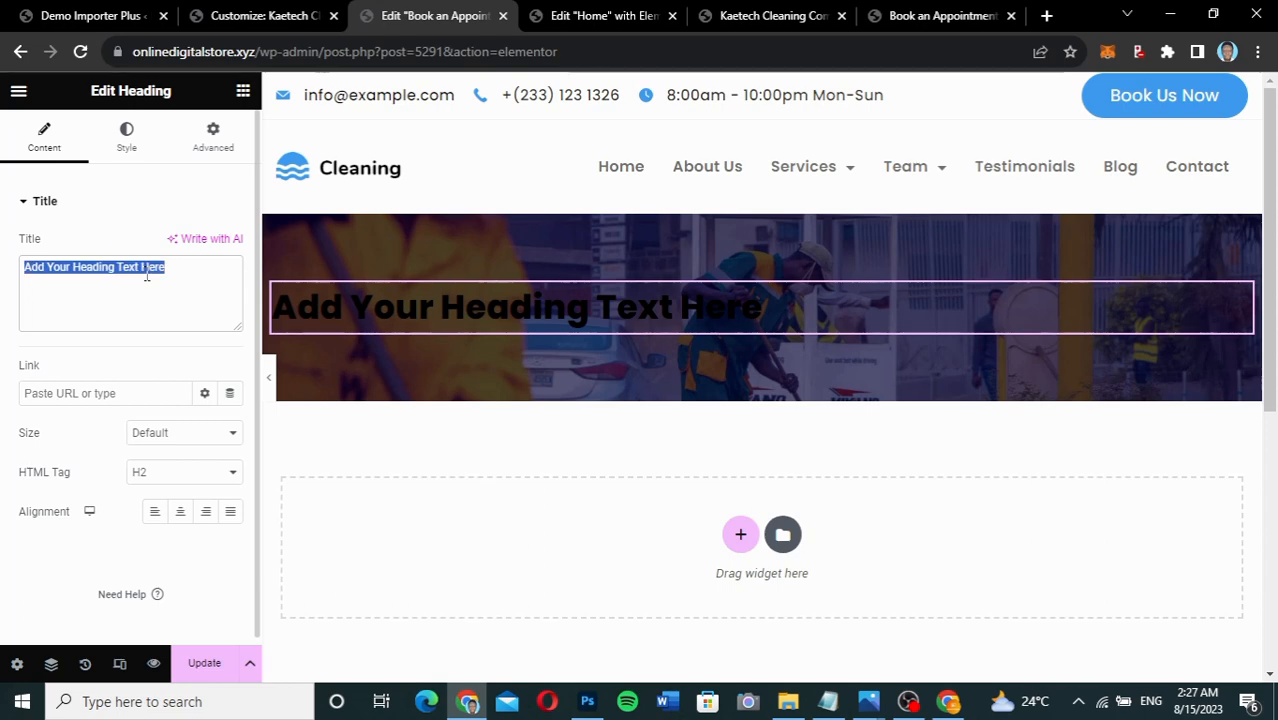
pyautogui.write('Book ')
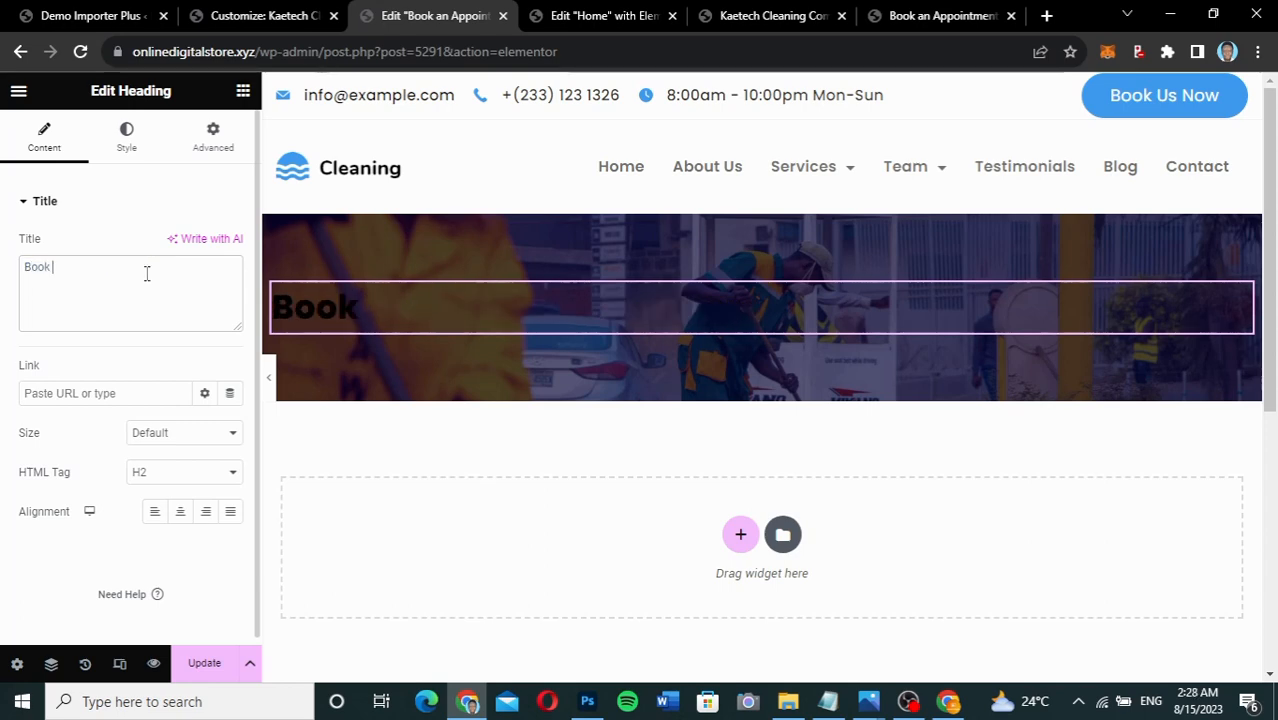
pyautogui.write('An Ap')
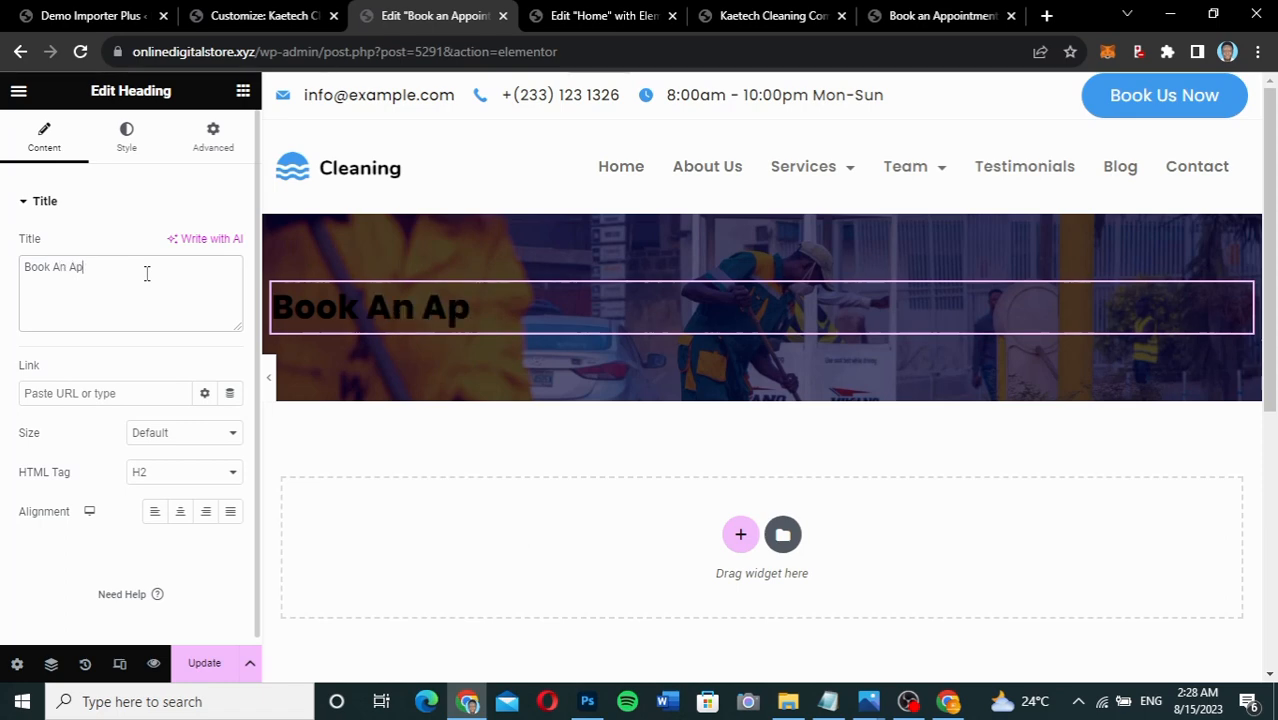
pyautogui.write('pointm')
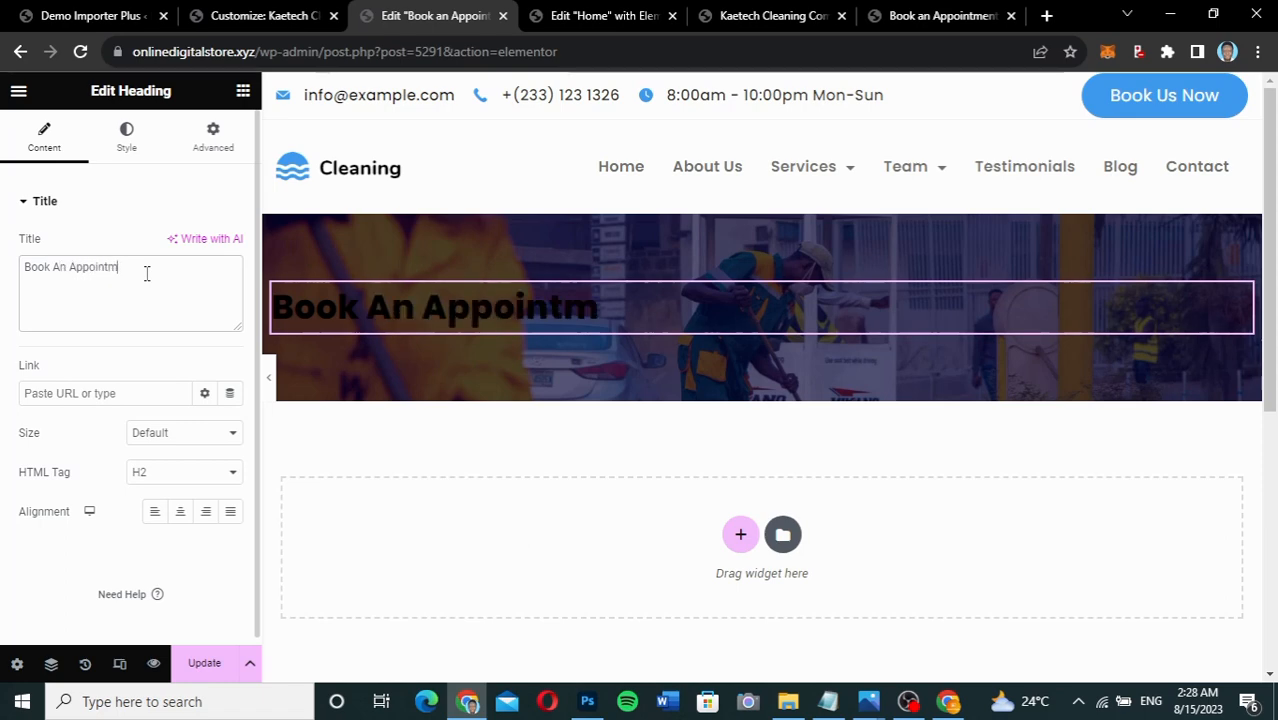
pyautogui.write('ent')
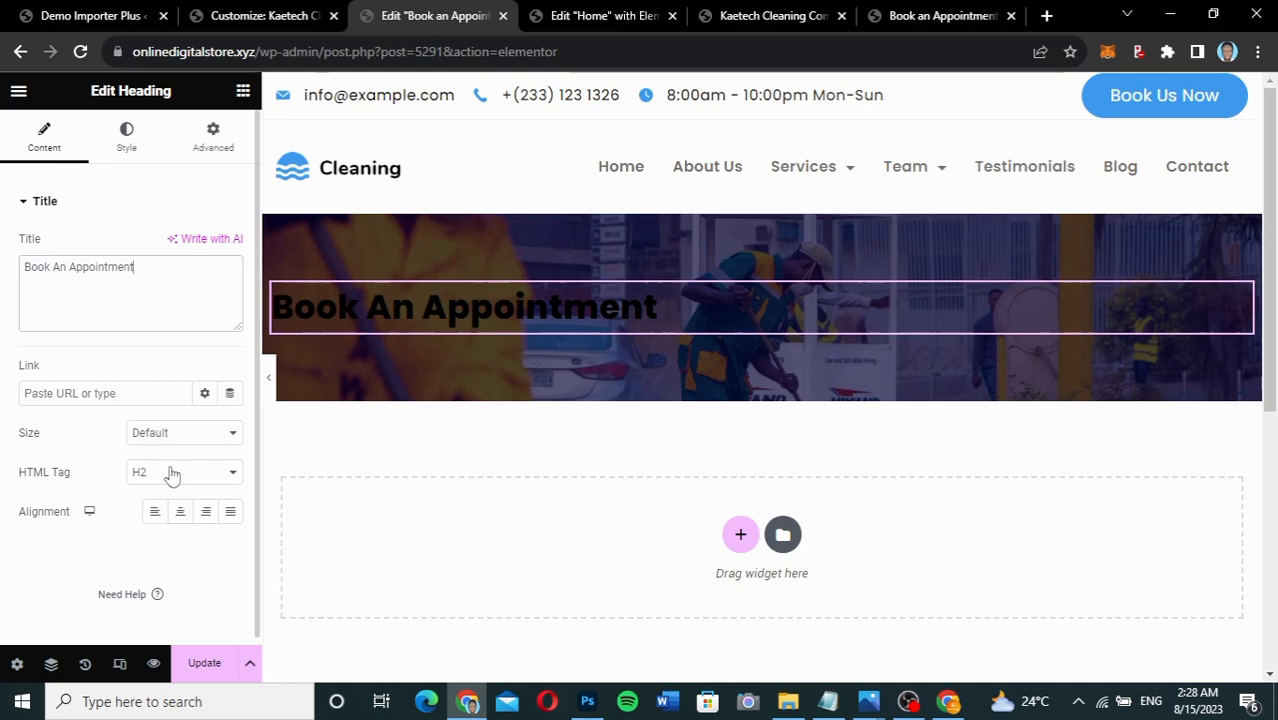
pyautogui.click(180, 512)
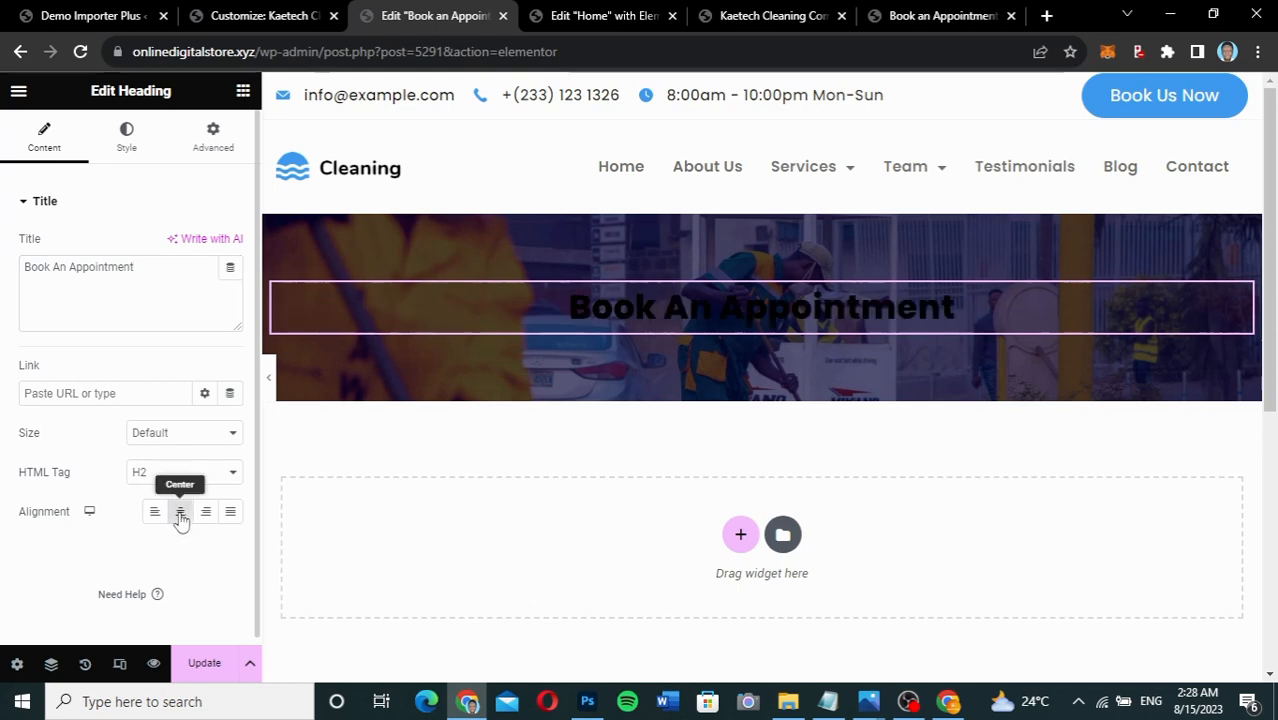
# Set the banner heading's text colour to white (#FFFFFF).
pyautogui.click(126, 135)
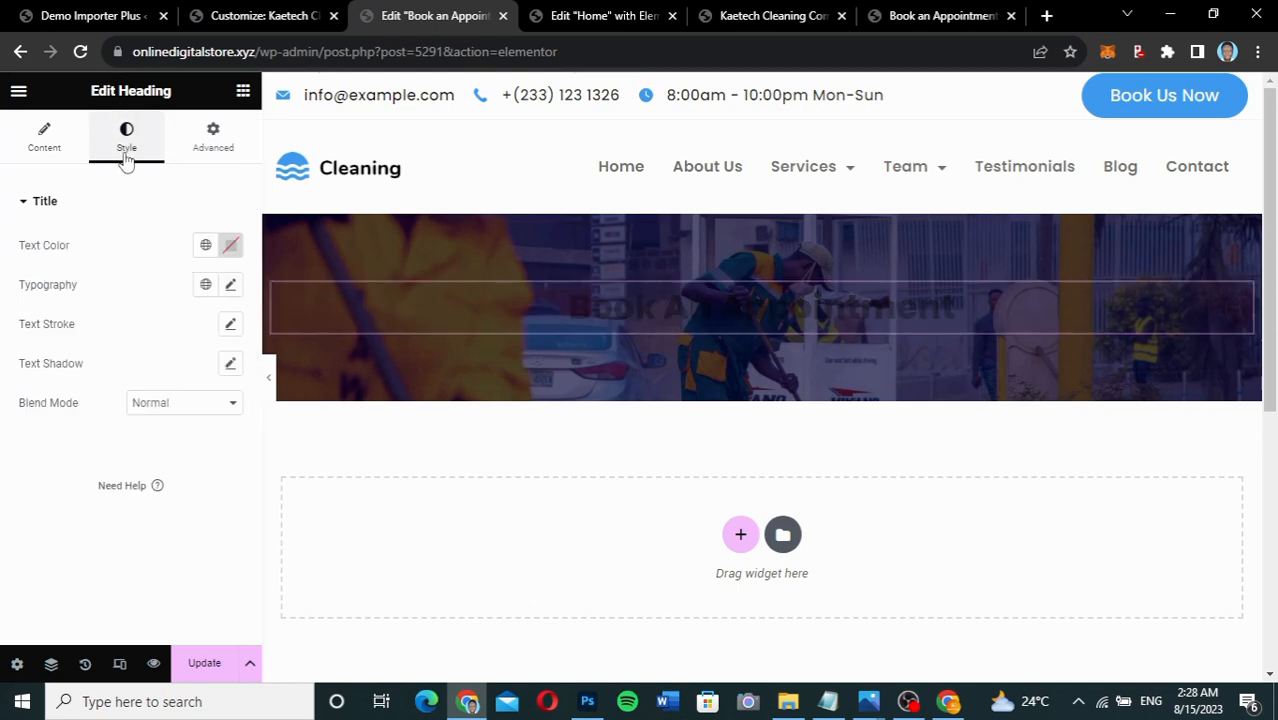
pyautogui.click(231, 245)
pyautogui.moveTo(168, 338); pyautogui.dragTo(122, 318)
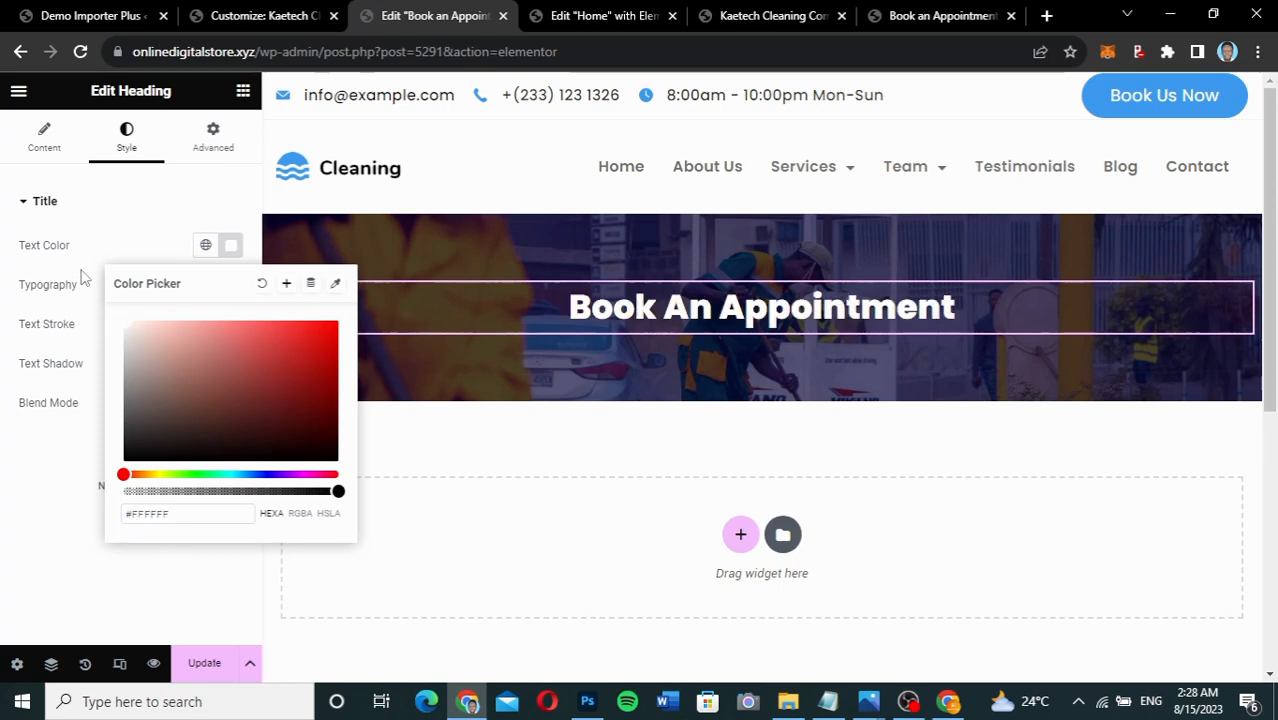
pyautogui.click(83, 280)
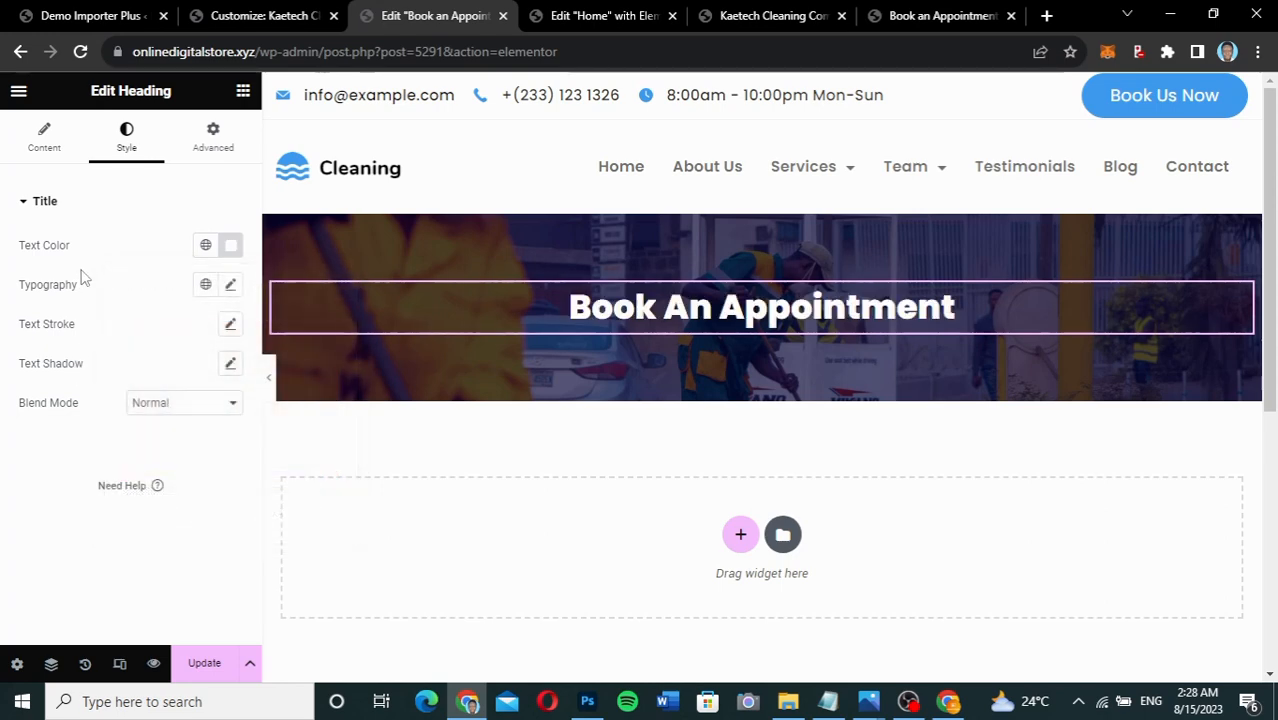
# Set the heading typography to Poppins, 40 px, weight 800 (Extra Bold).
pyautogui.click(231, 287)
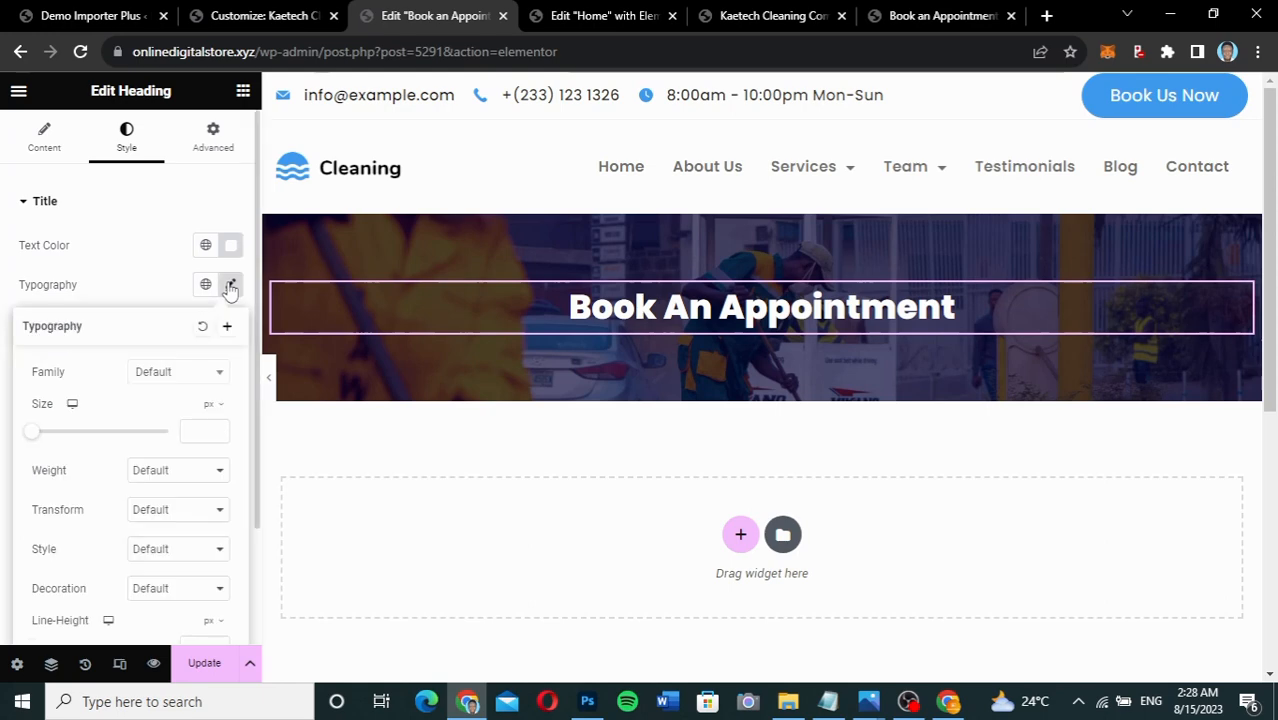
pyautogui.click(181, 372)
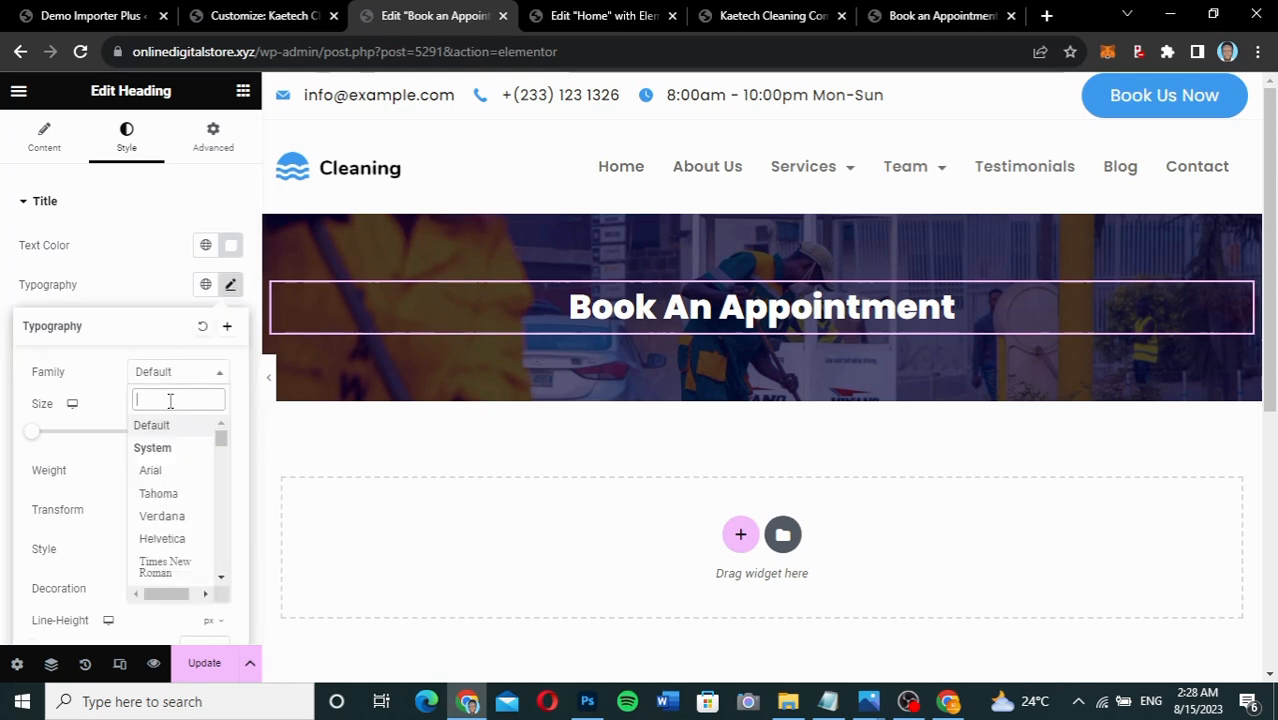
pyautogui.write('popp')
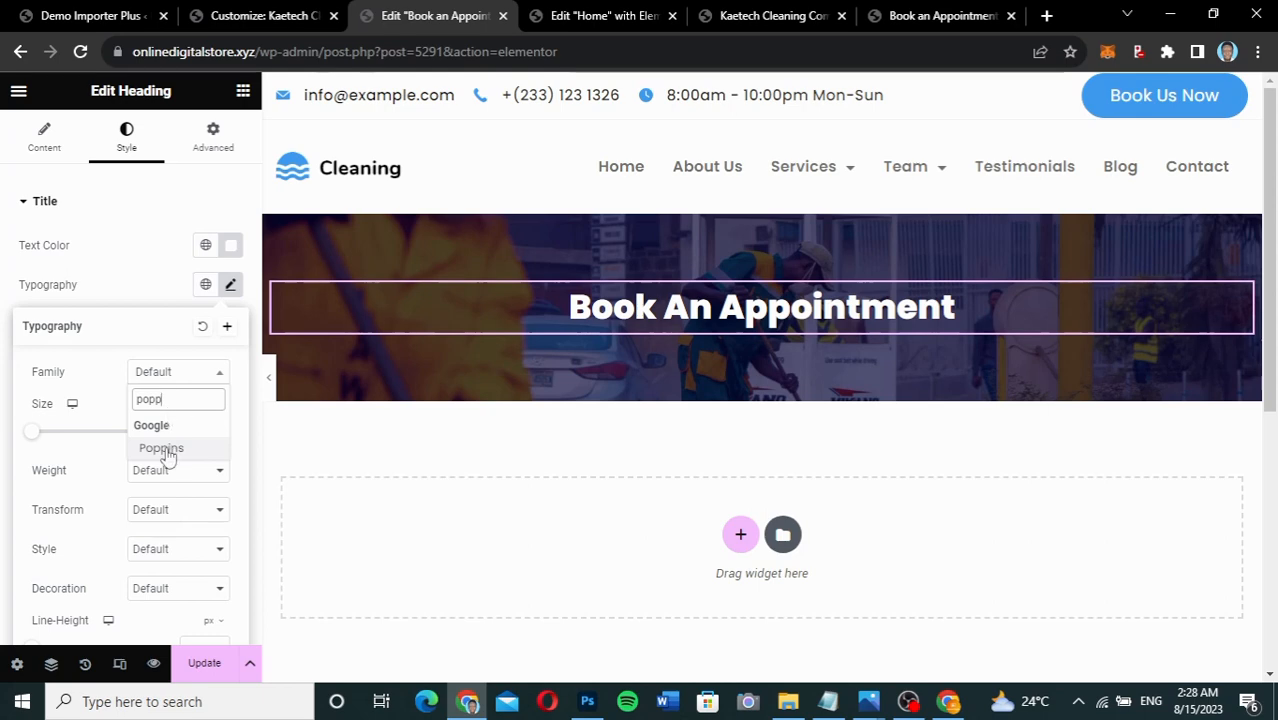
pyautogui.click(162, 449)
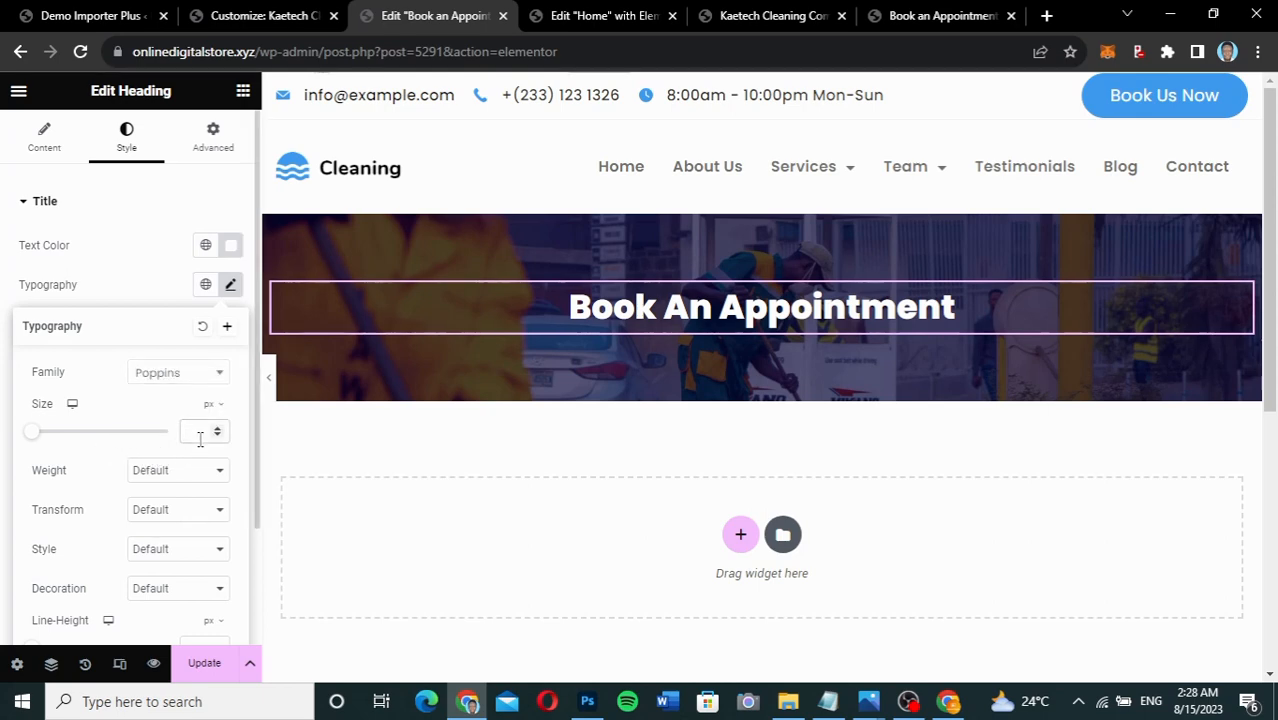
pyautogui.write('35')
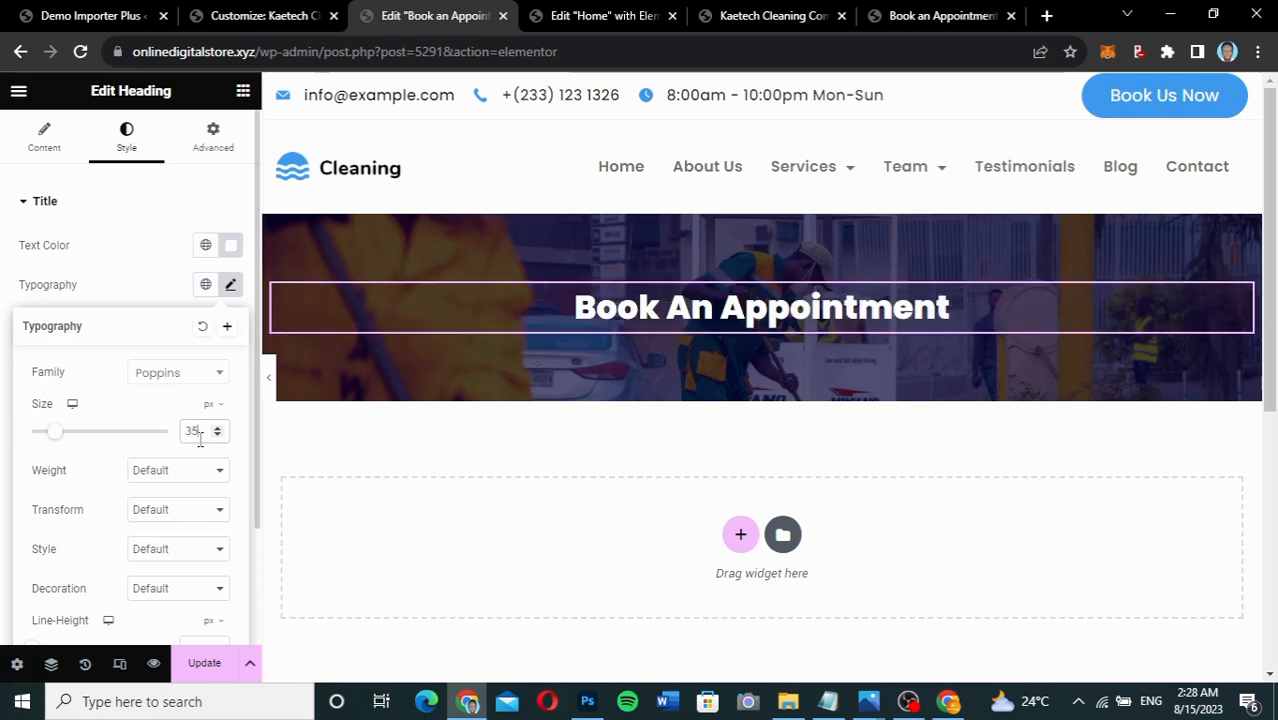
pyautogui.press('BackSpace')
pyautogui.press('BackSpace')
pyautogui.write('40')
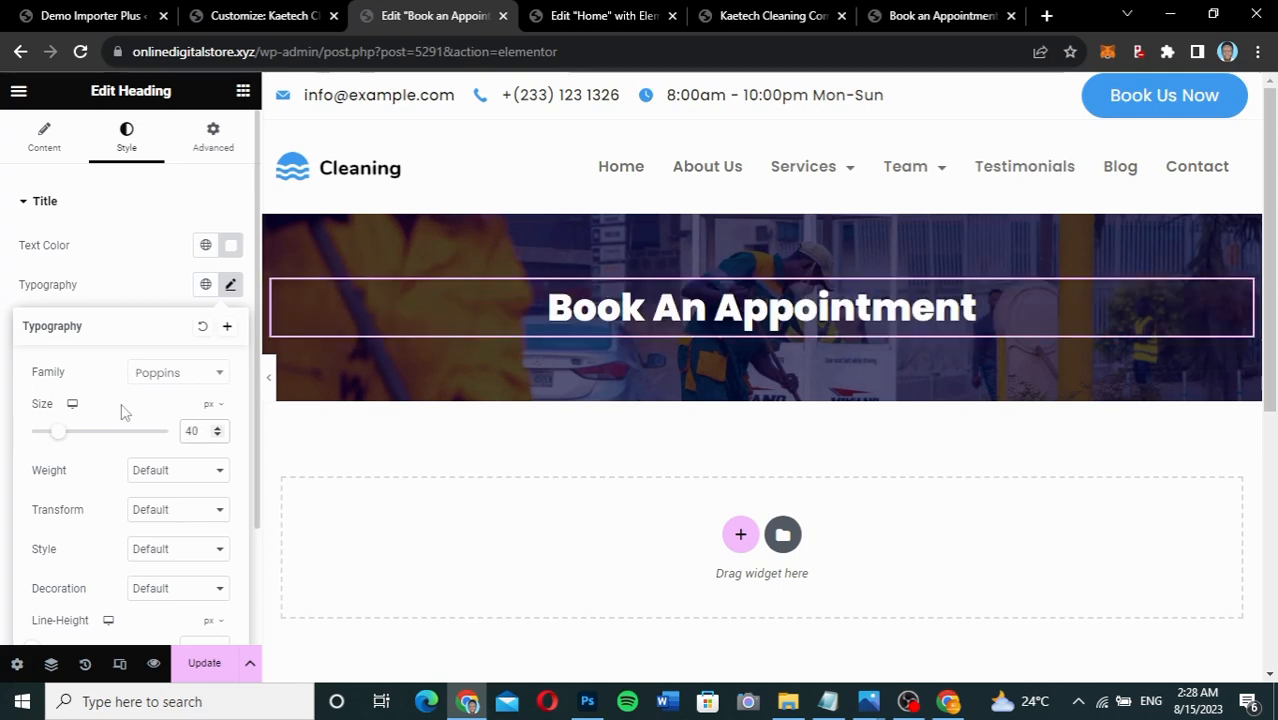
pyautogui.click(185, 476)
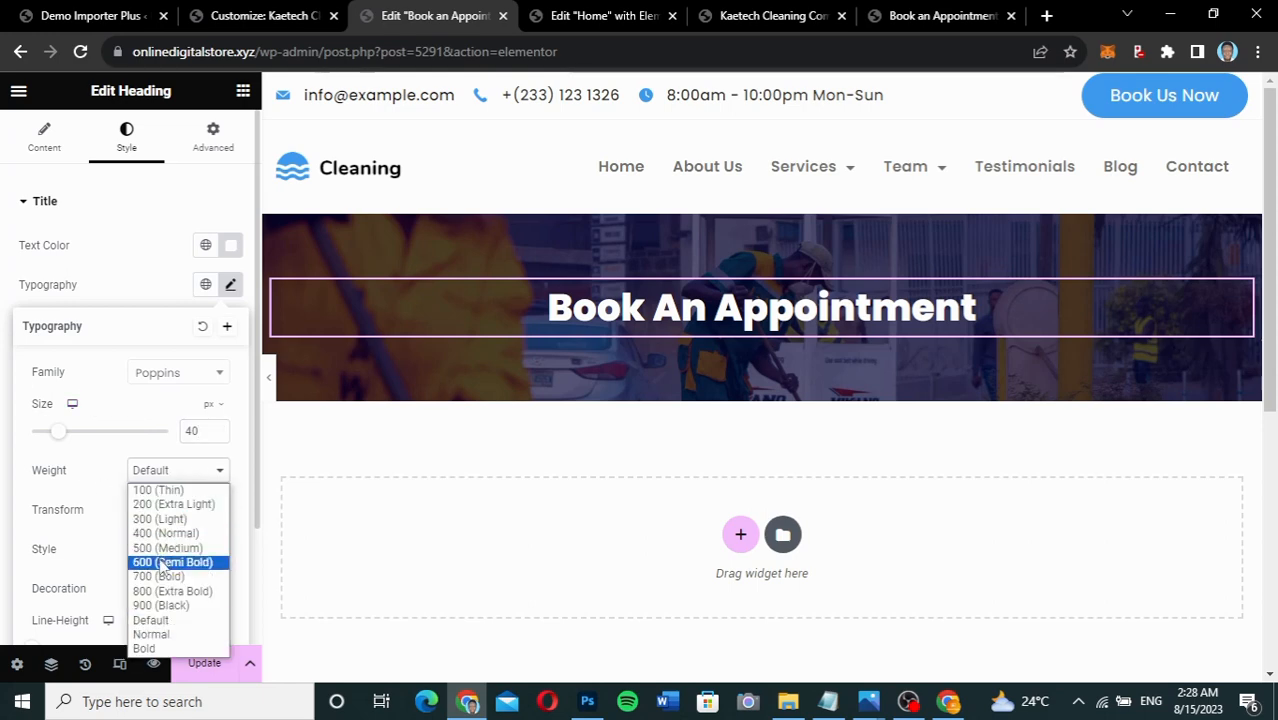
pyautogui.click(160, 563)
pyautogui.click(185, 474)
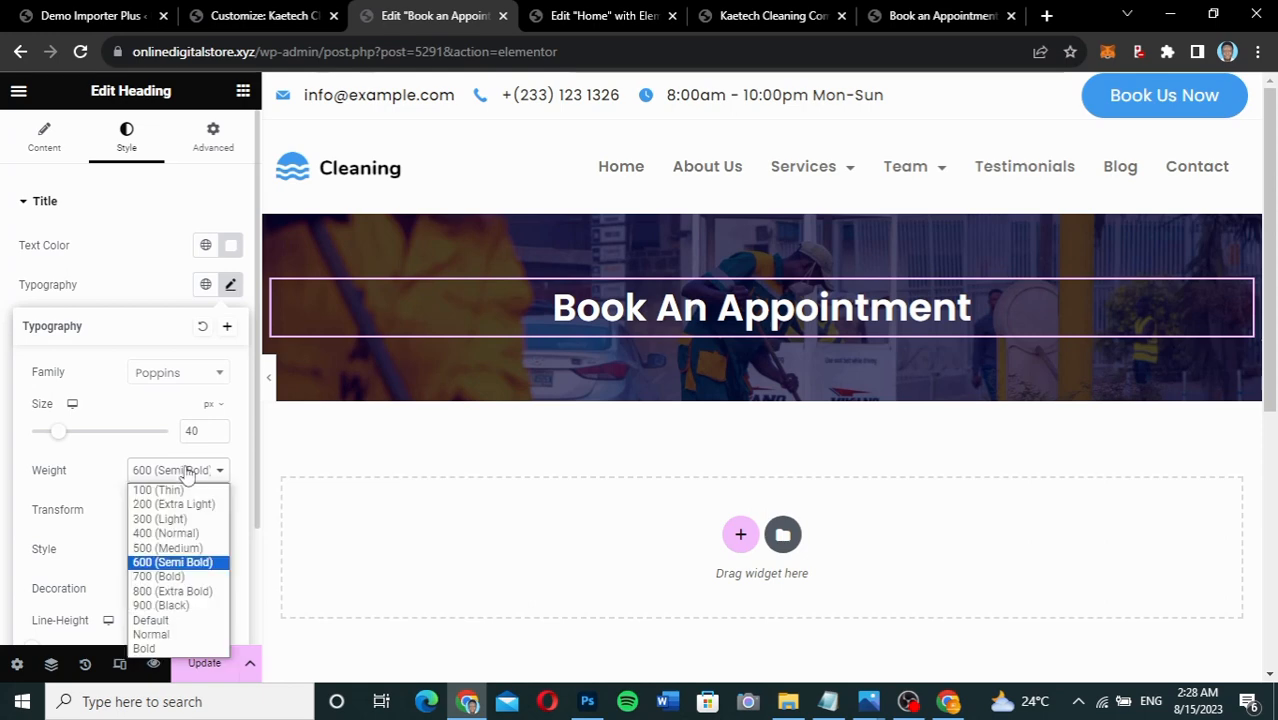
pyautogui.click(160, 592)
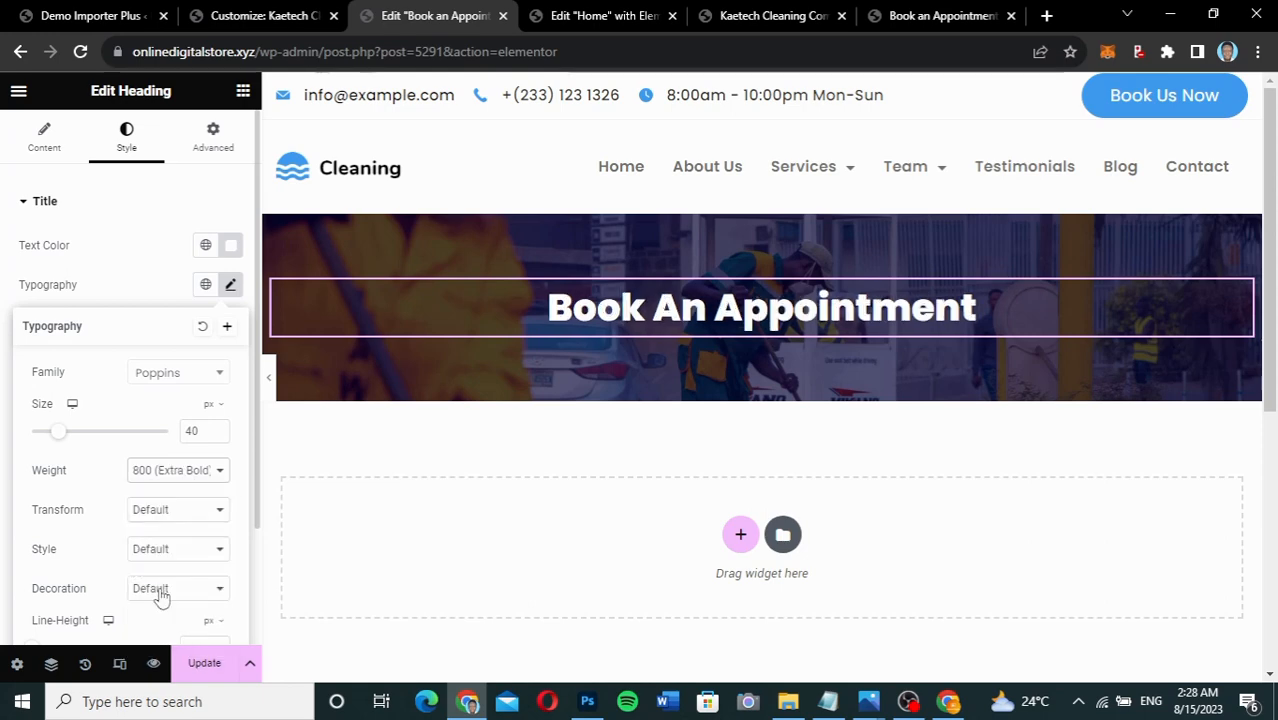
pyautogui.click(128, 287)
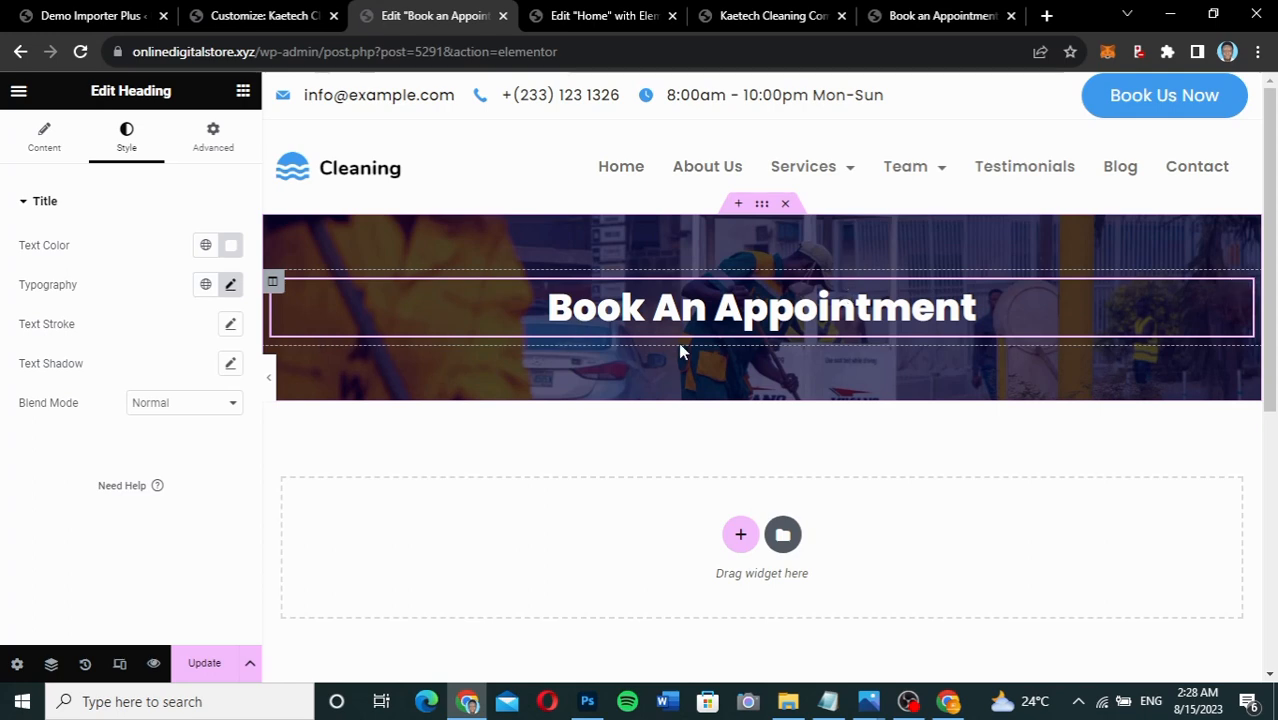
# Insert a single-column section under the banner with 50 px top and bottom margins.
pyautogui.scroll(-2, 680, 350)
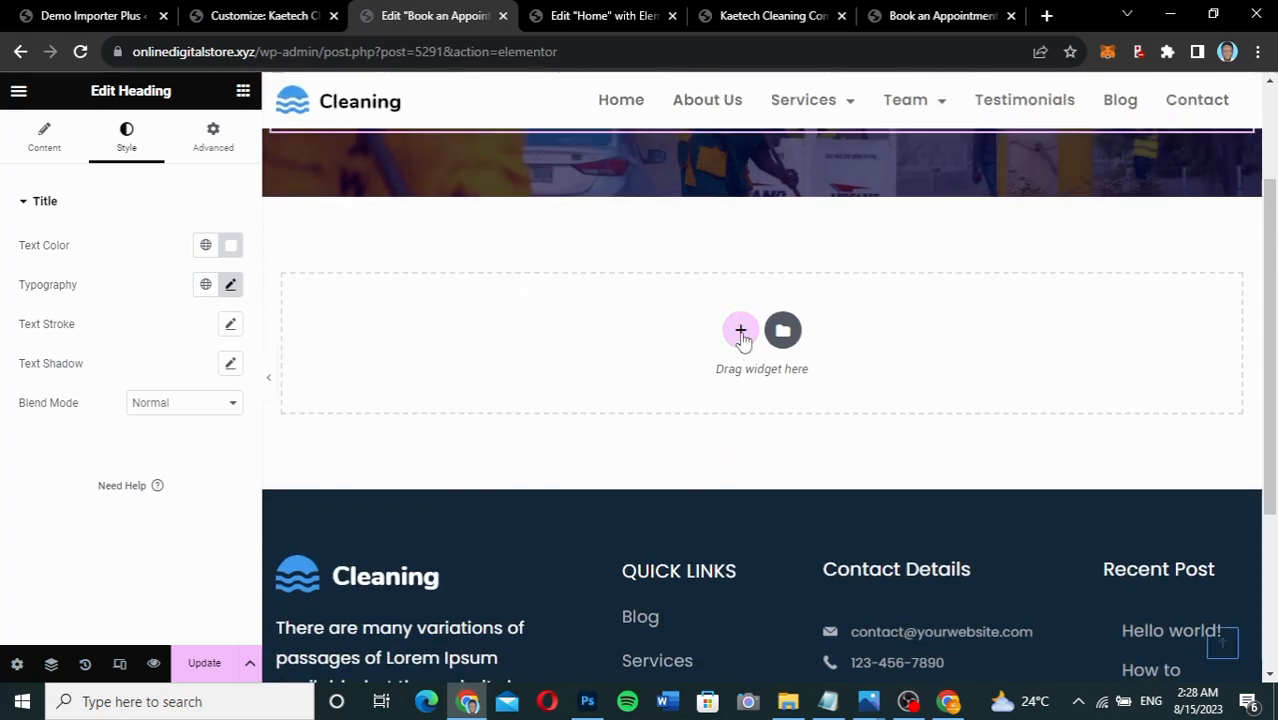
pyautogui.click(740, 332)
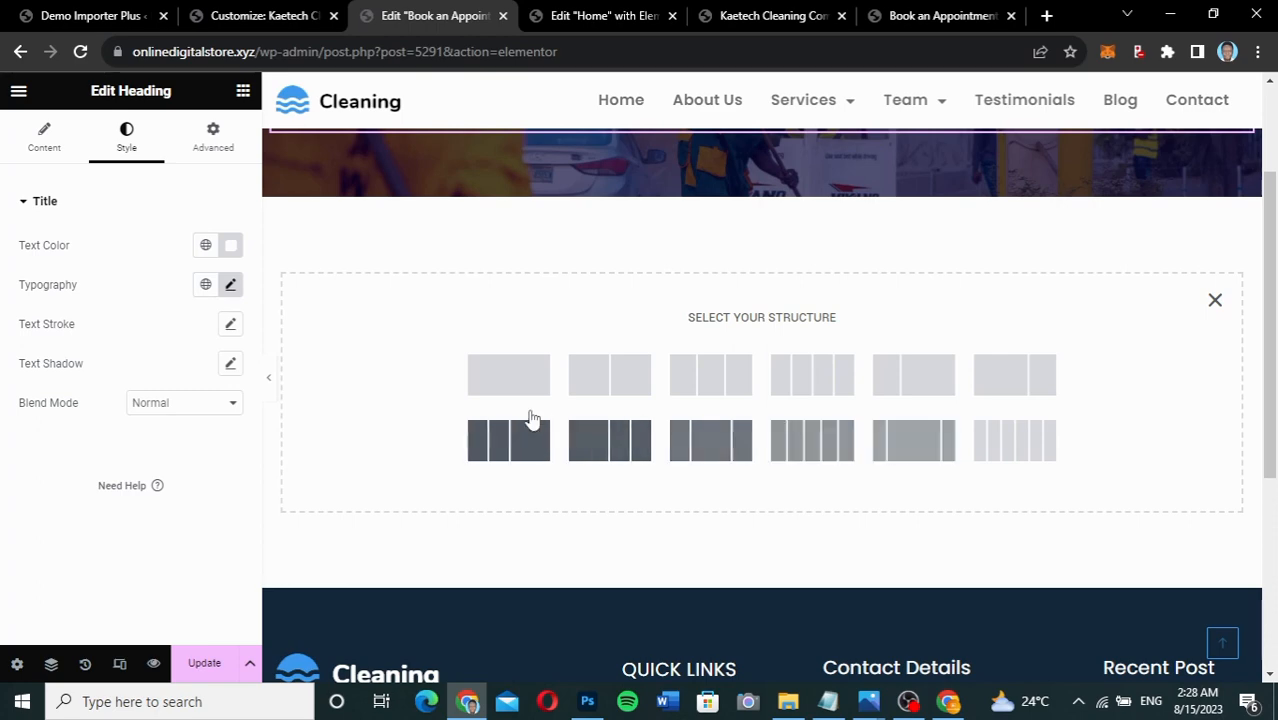
pyautogui.click(527, 377)
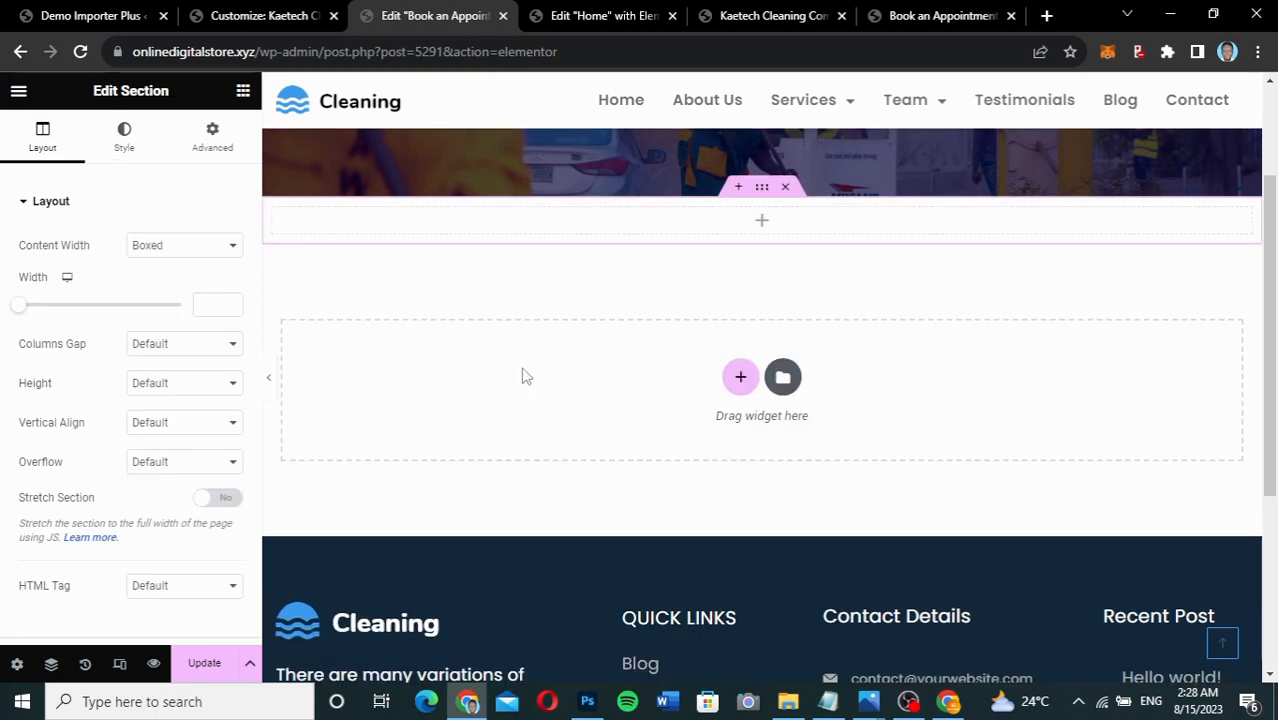
pyautogui.click(216, 136)
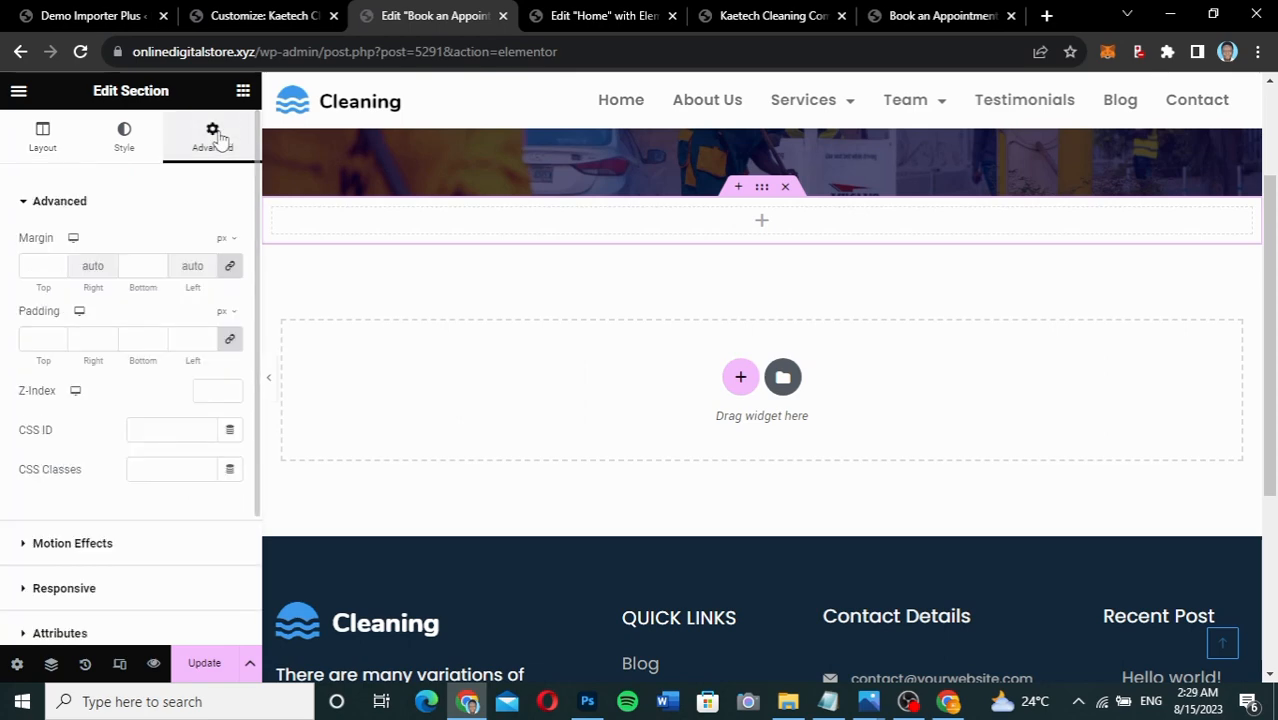
pyautogui.click(37, 268)
pyautogui.write('50')
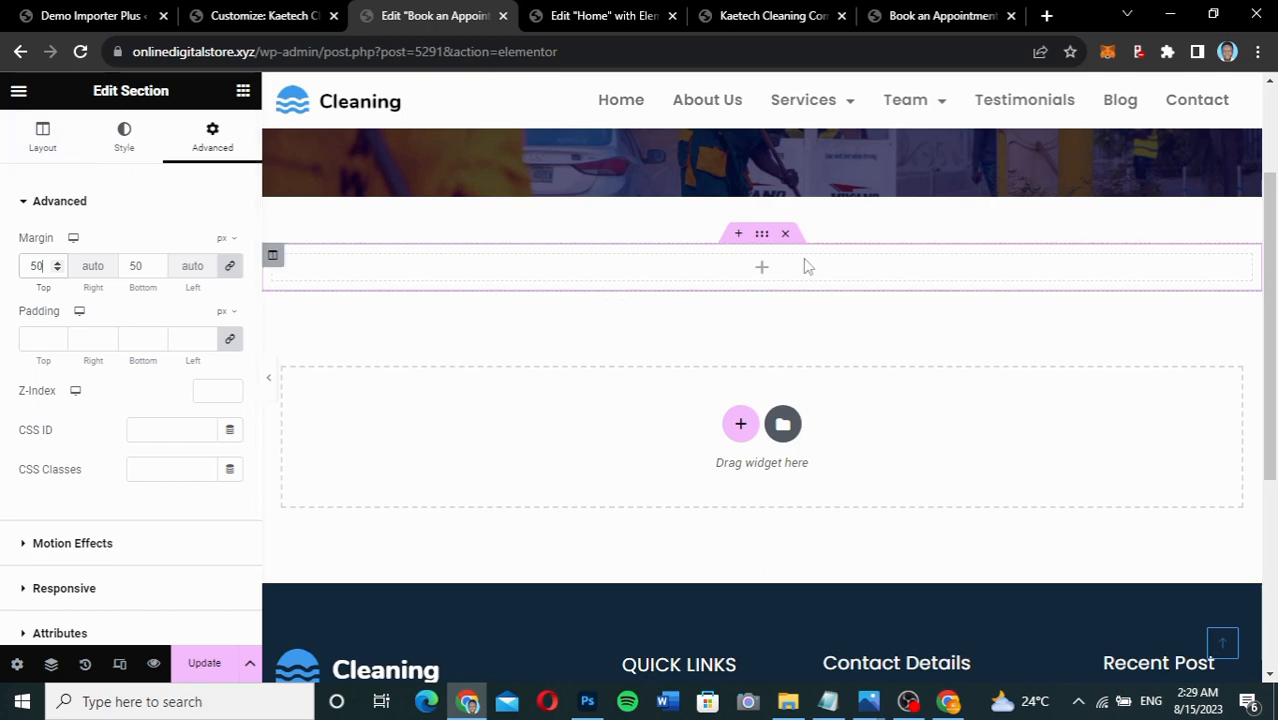
# Place a Shortcode widget holding [bookingpress_form] in the new section and update the page.
pyautogui.click(763, 271)
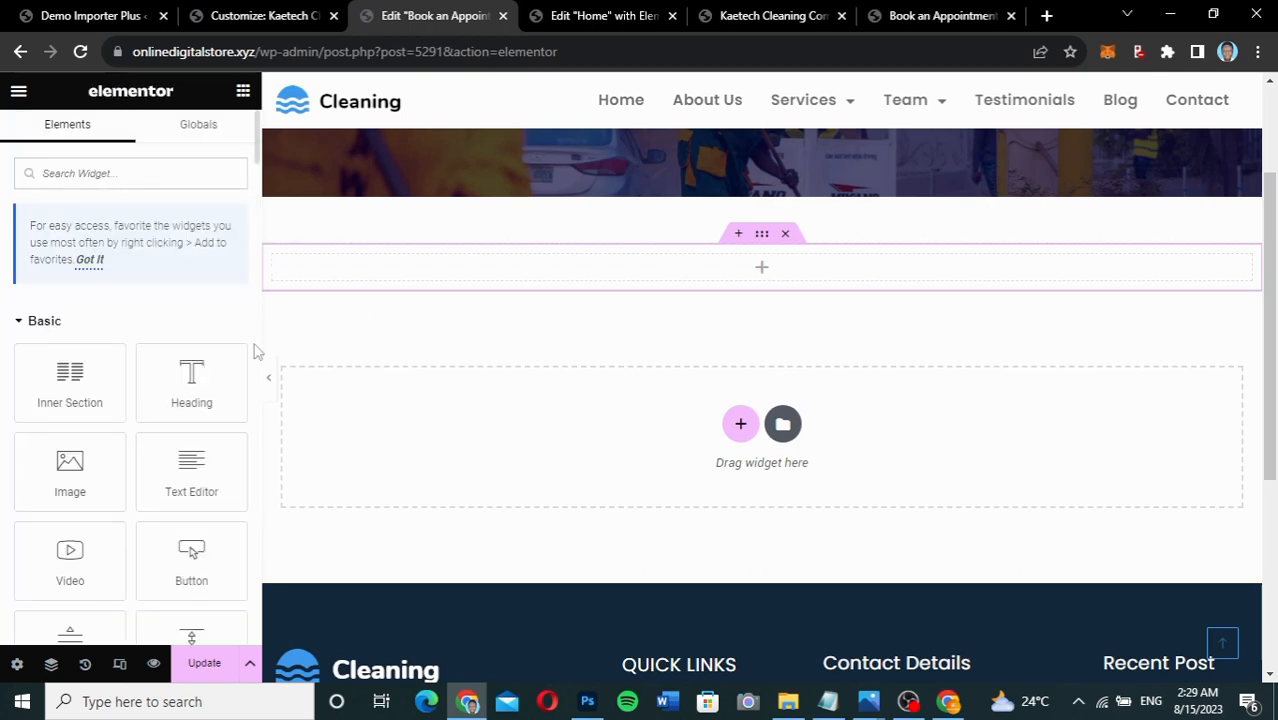
pyautogui.write('sh')
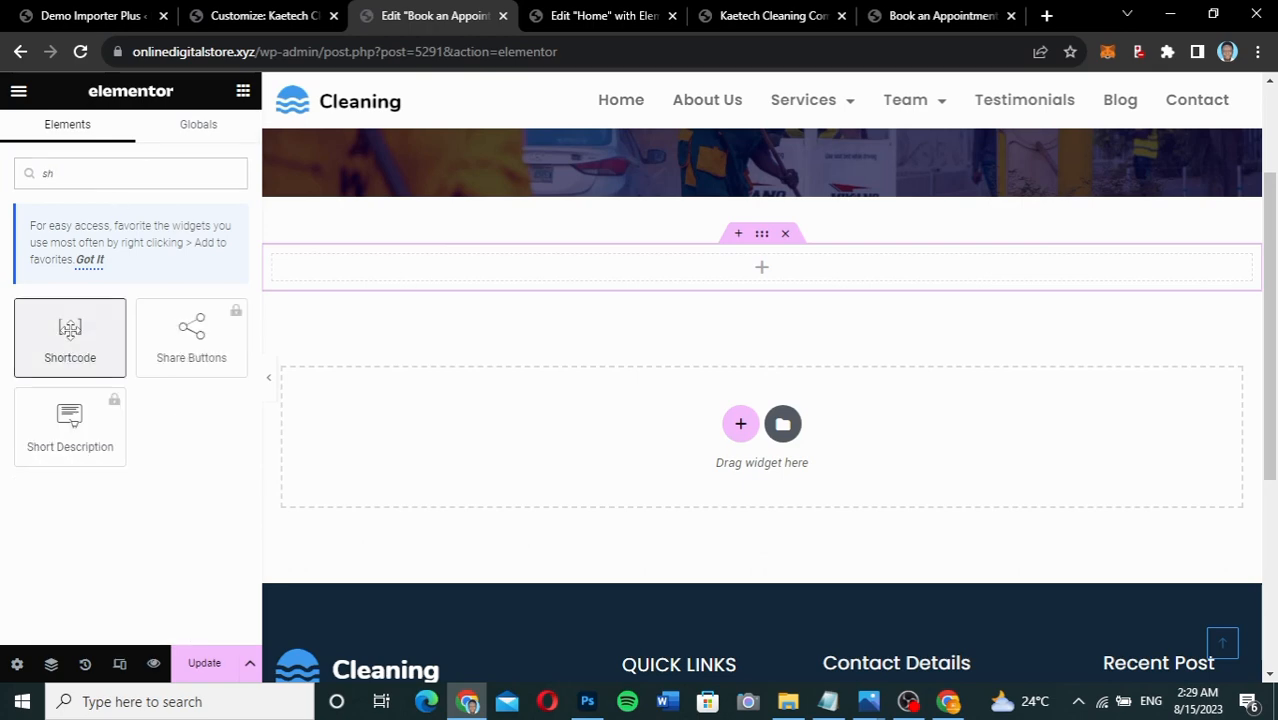
pyautogui.moveTo(70, 330); pyautogui.dragTo(773, 266)
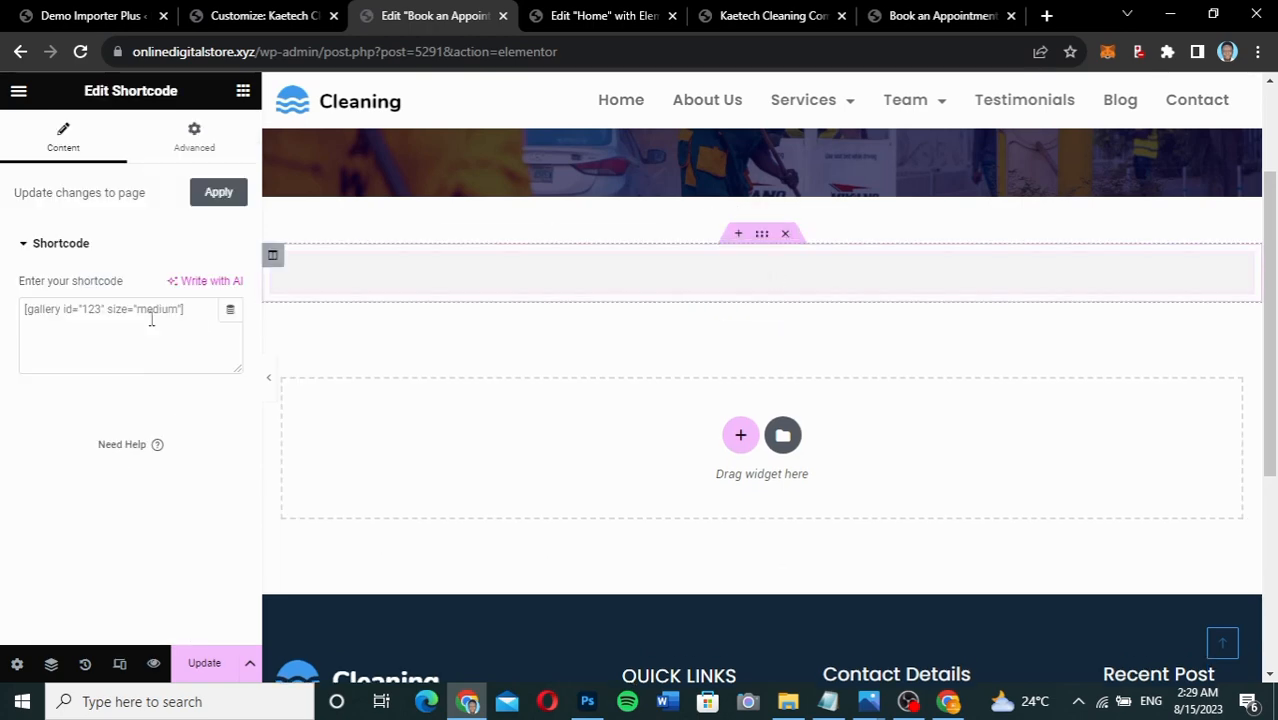
pyautogui.click(151, 318)
pyautogui.write('[bookingpress_form]')
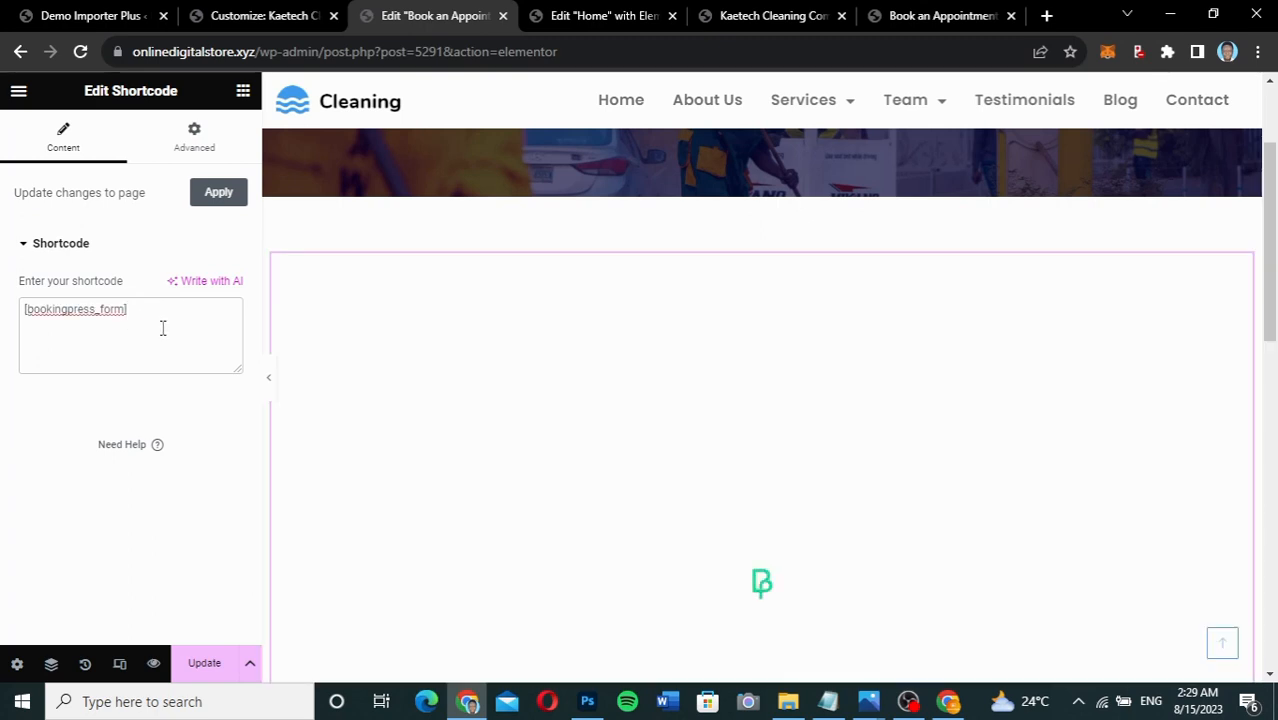
pyautogui.click(204, 665)
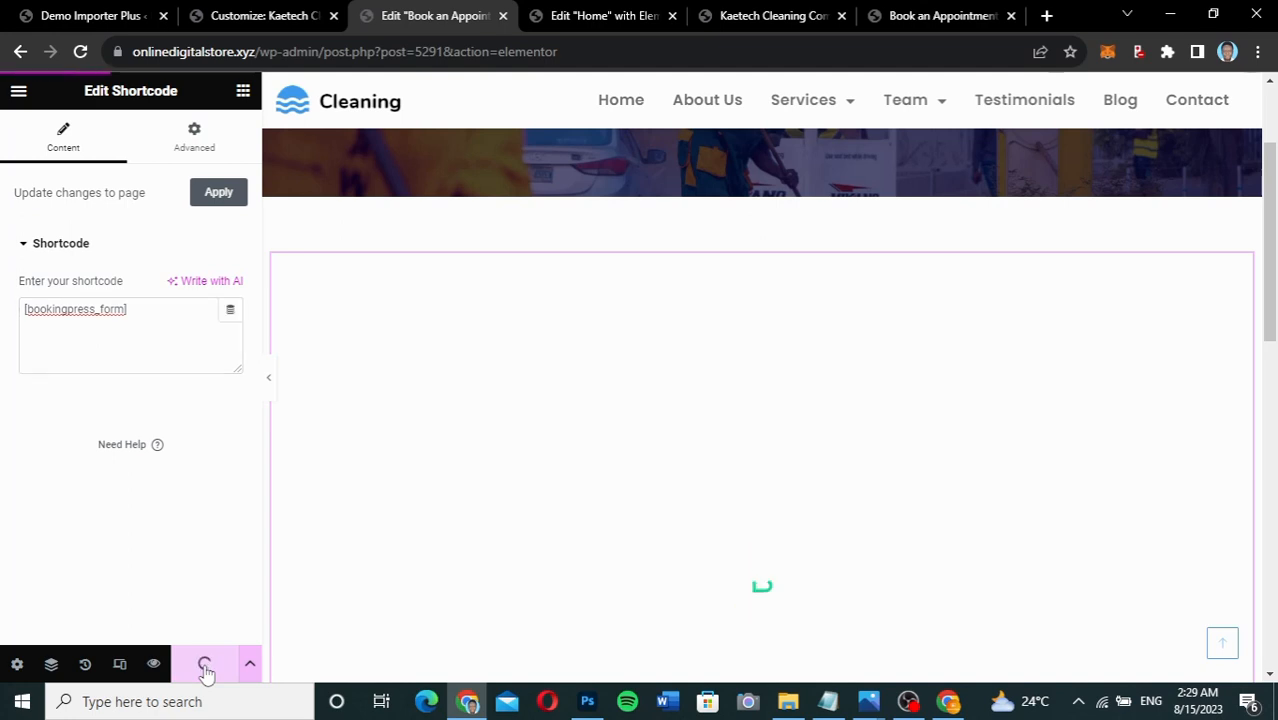
pyautogui.click(937, 16)
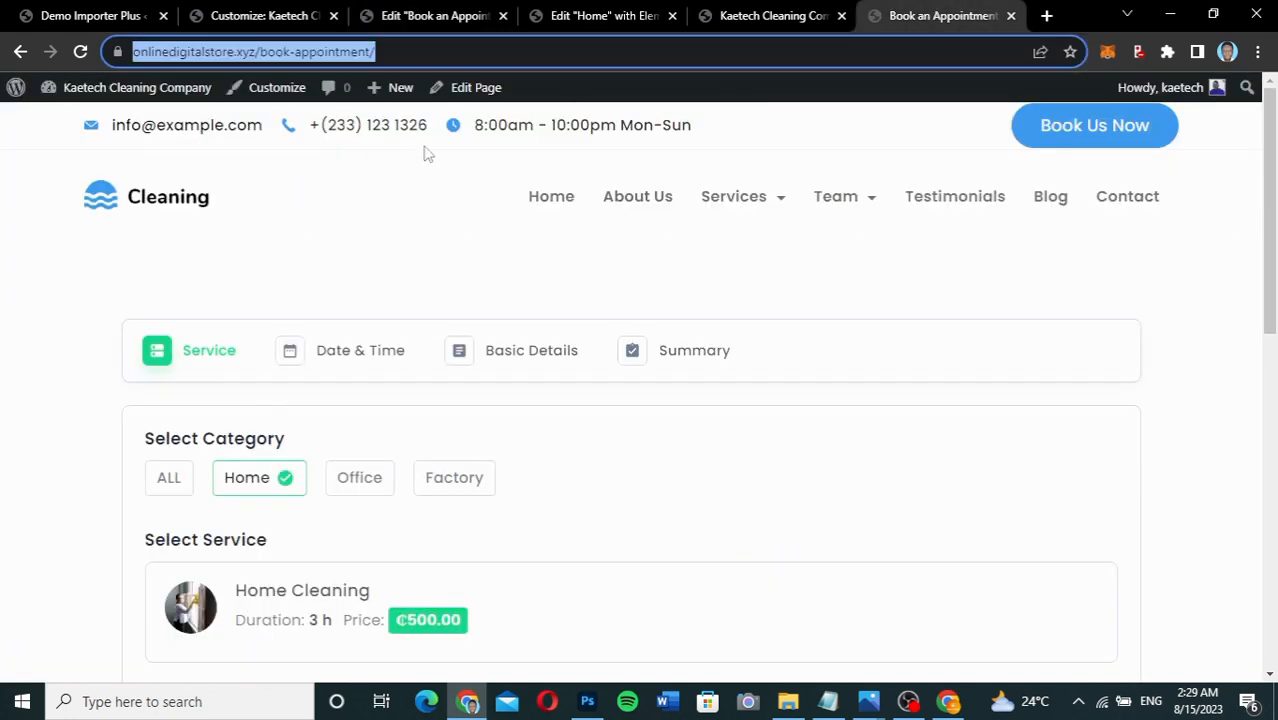
pyautogui.click(117, 89)
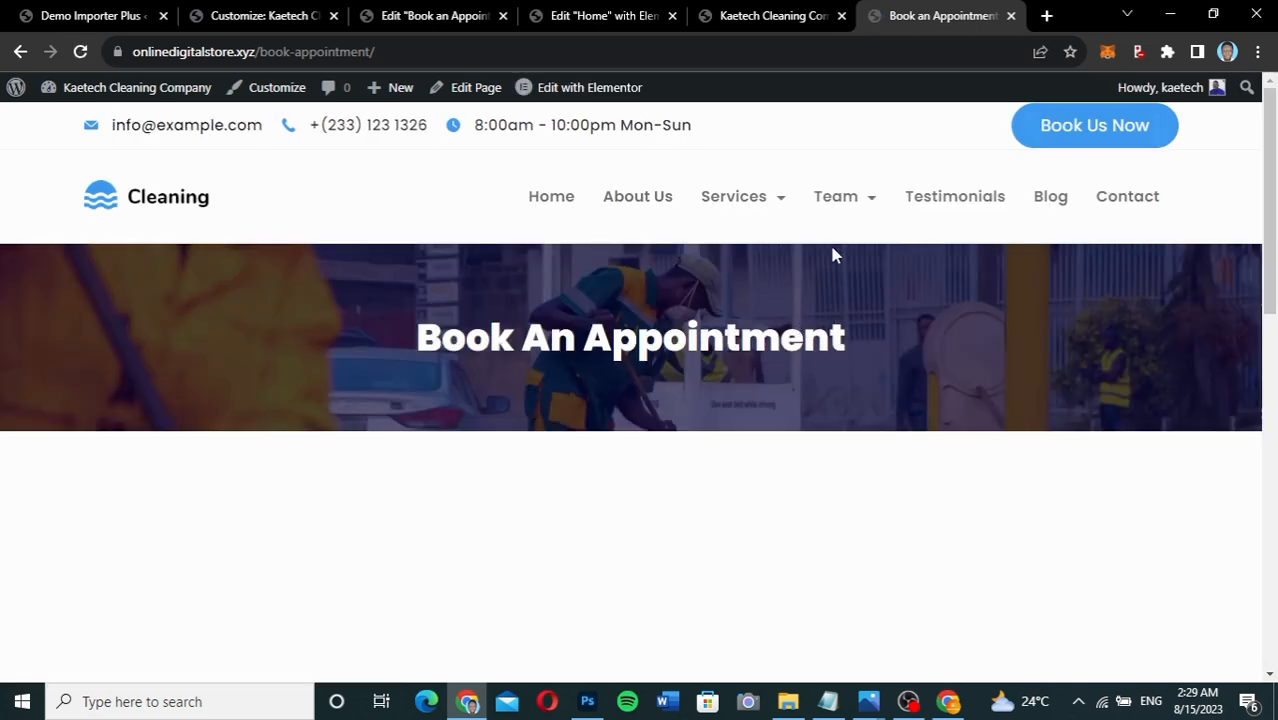
pyautogui.scroll(-5, 900, 366)
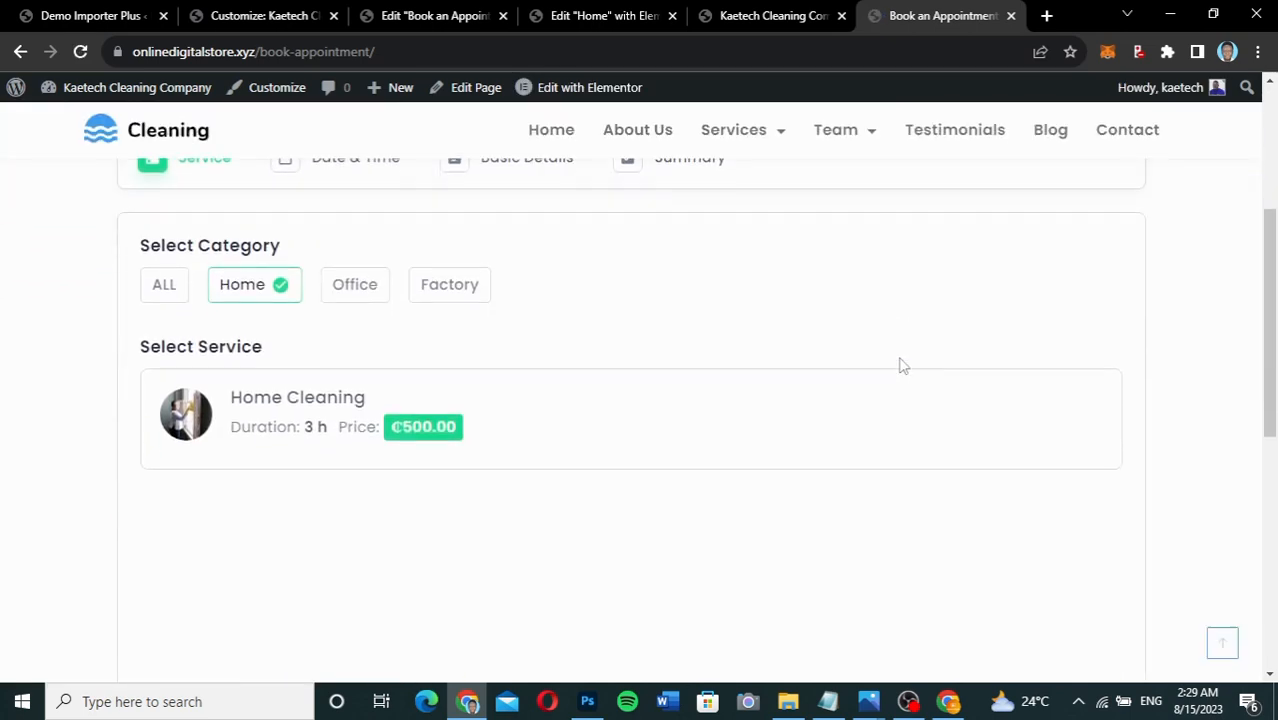
pyautogui.scroll(-2, 900, 366)
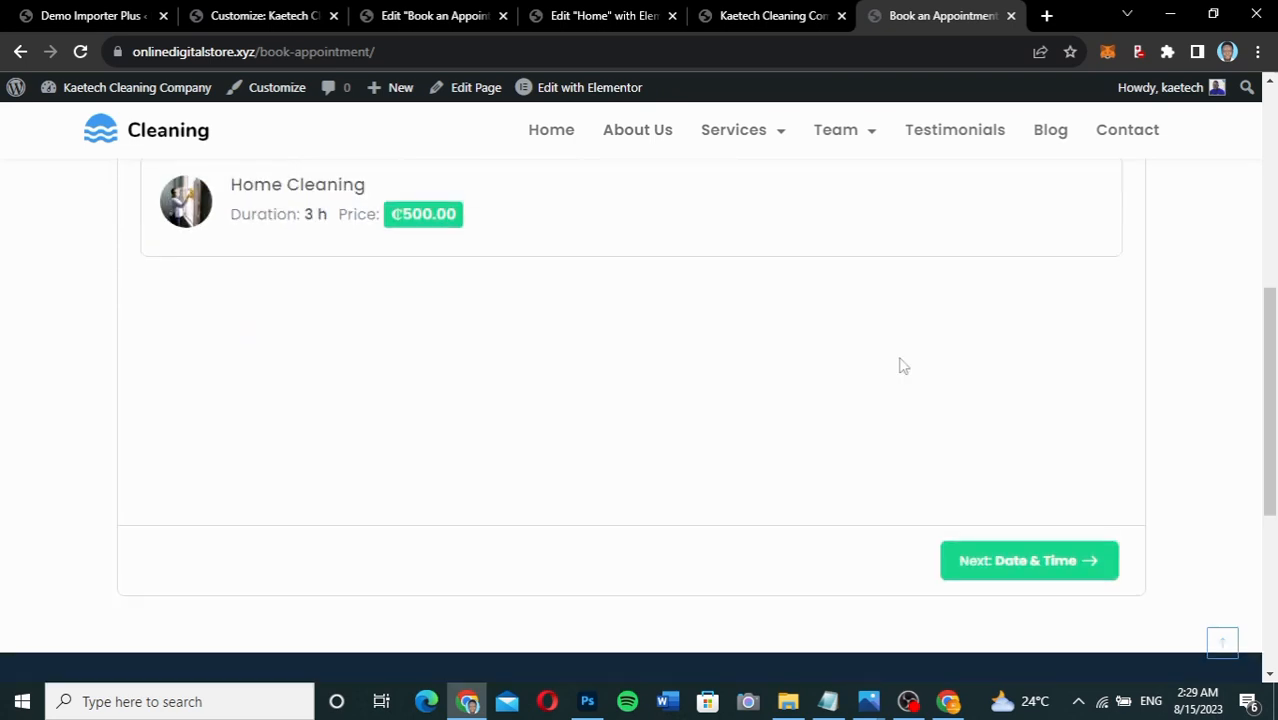
pyautogui.scroll(2, 900, 366)
pyautogui.scroll(2, 903, 366)
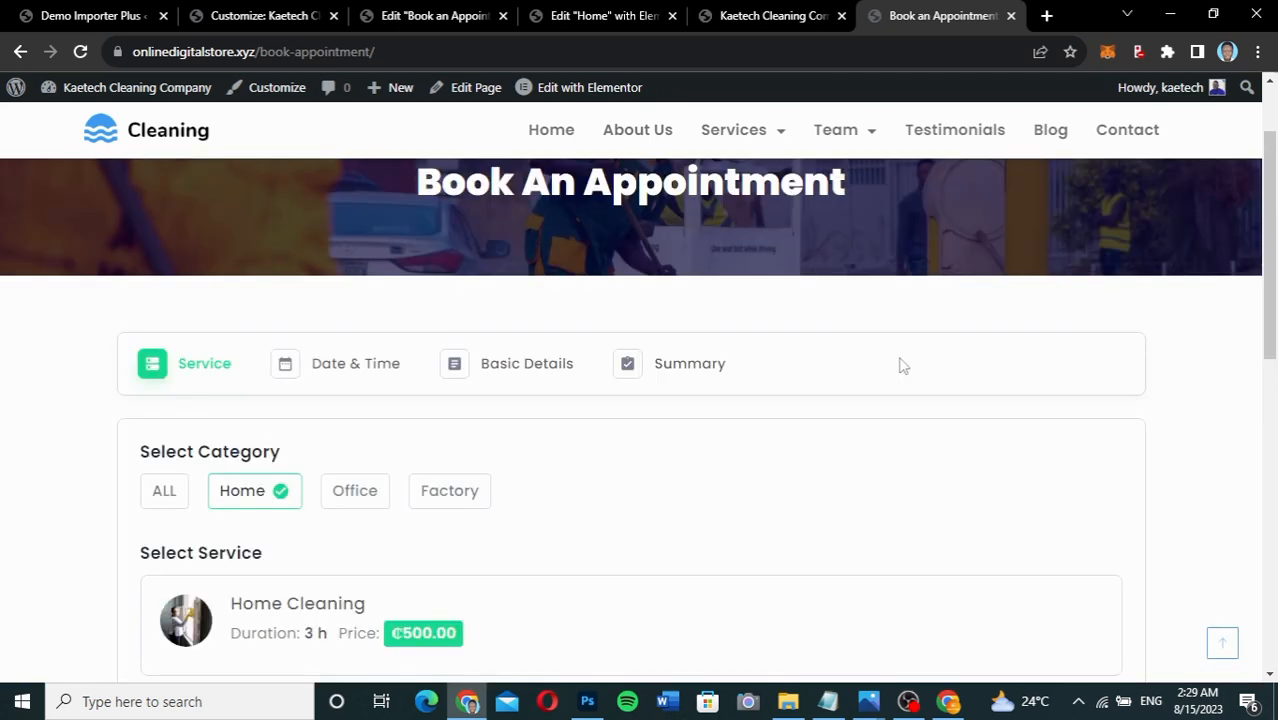
pyautogui.scroll(-1, 900, 366)
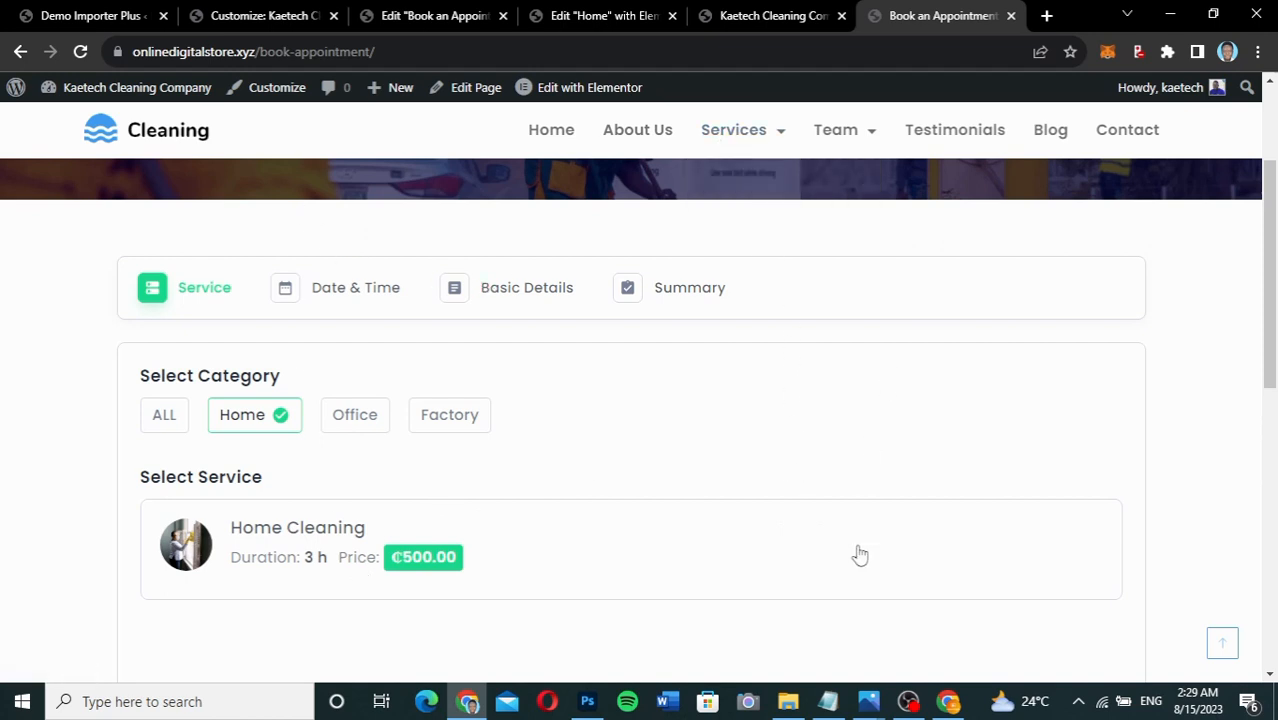
pyautogui.click(392, 20)
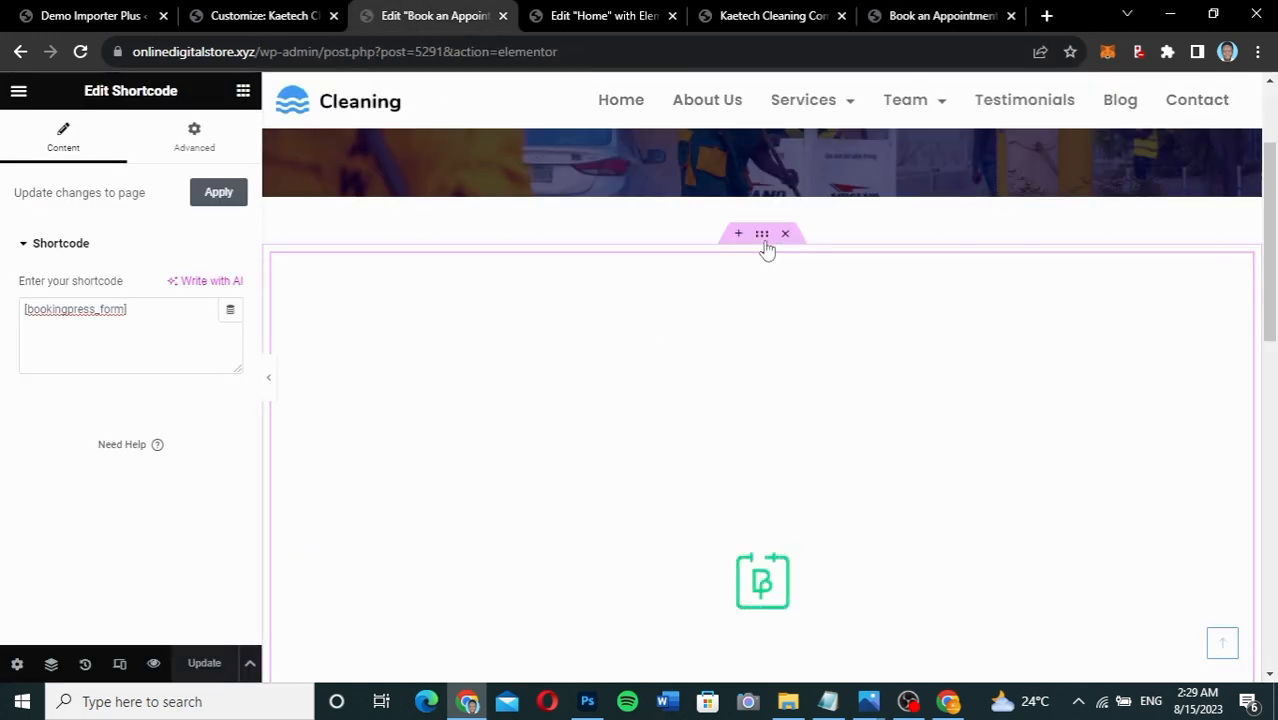
# Set the booking form section's width to 900, update the page, and view the live page.
pyautogui.click(763, 238)
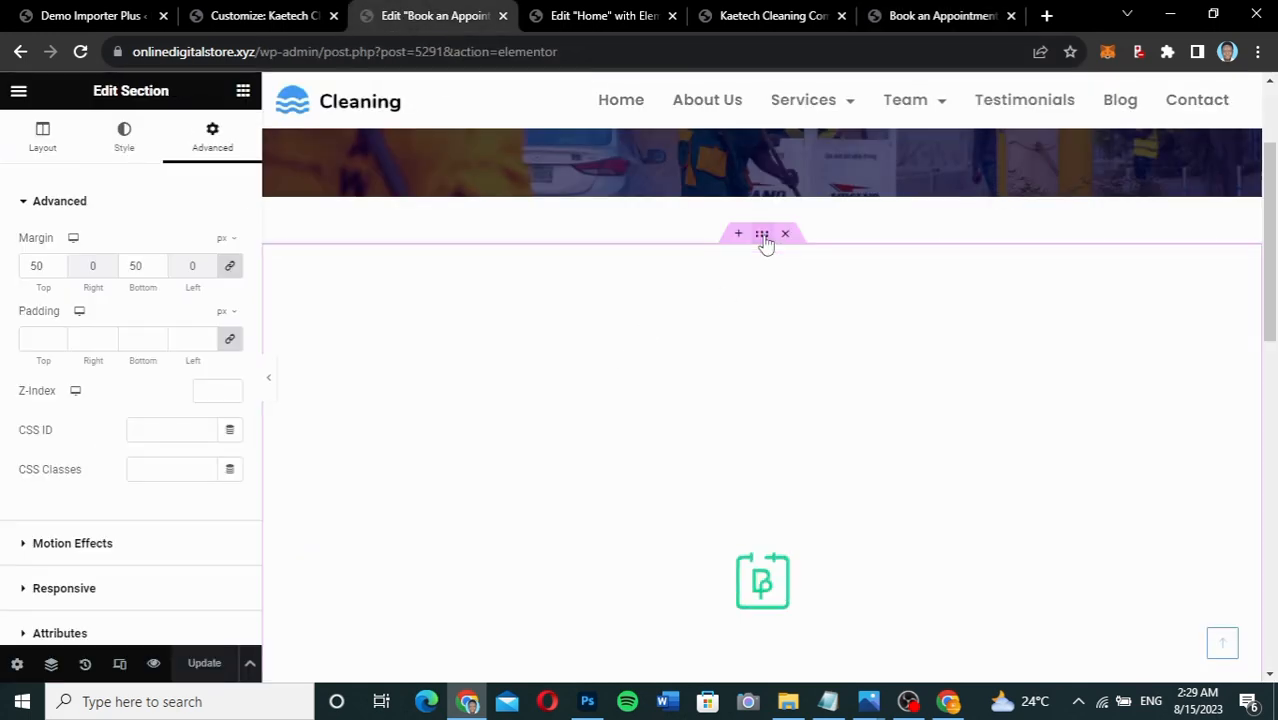
pyautogui.click(38, 140)
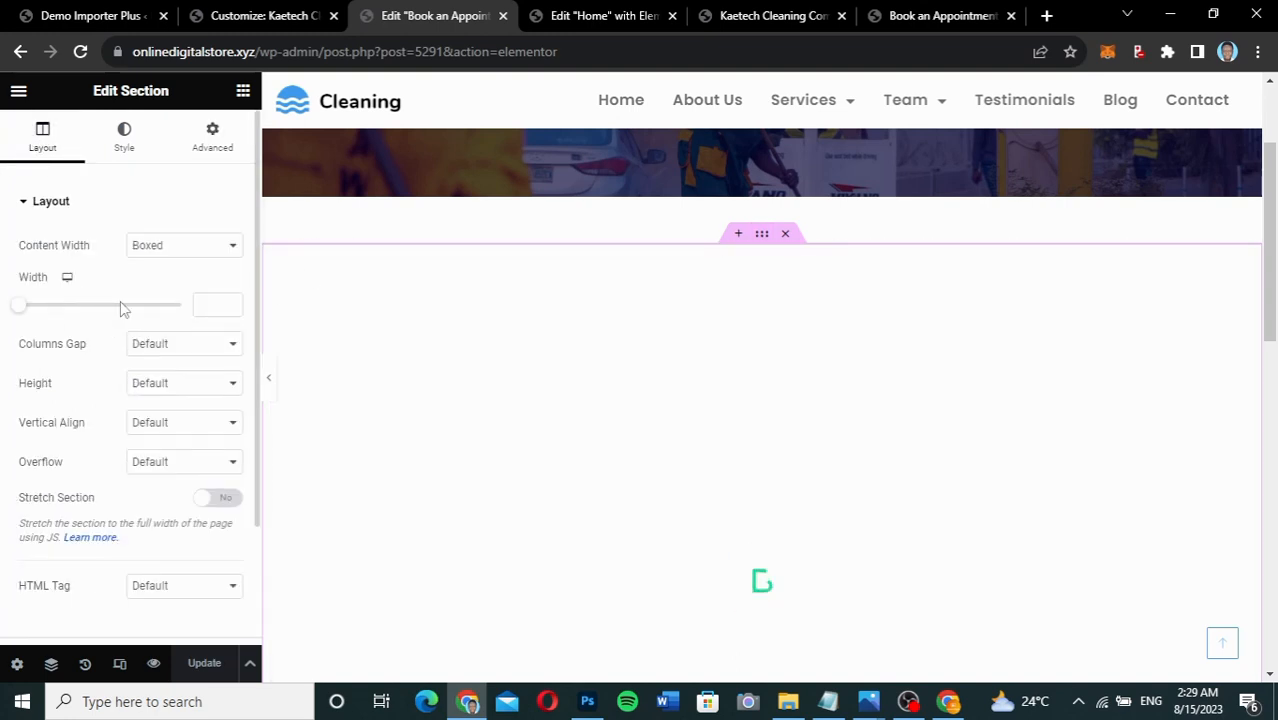
pyautogui.click(214, 305)
pyautogui.write('900')
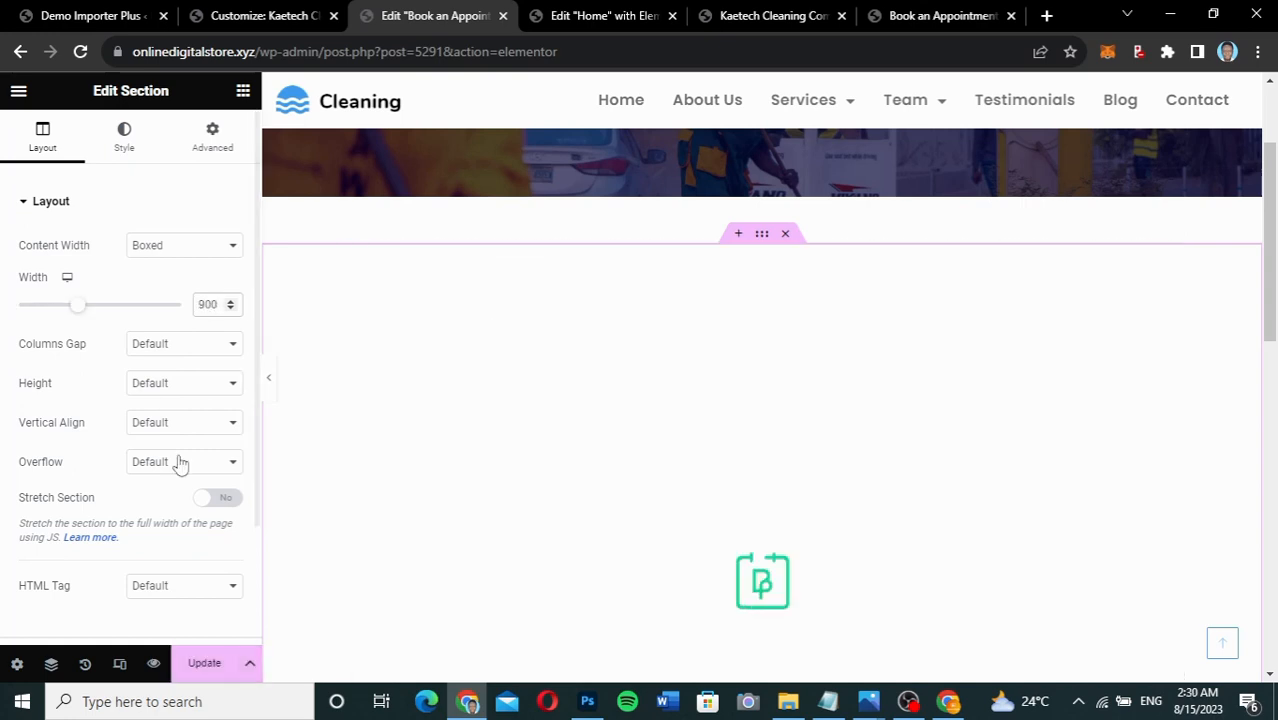
pyautogui.click(215, 664)
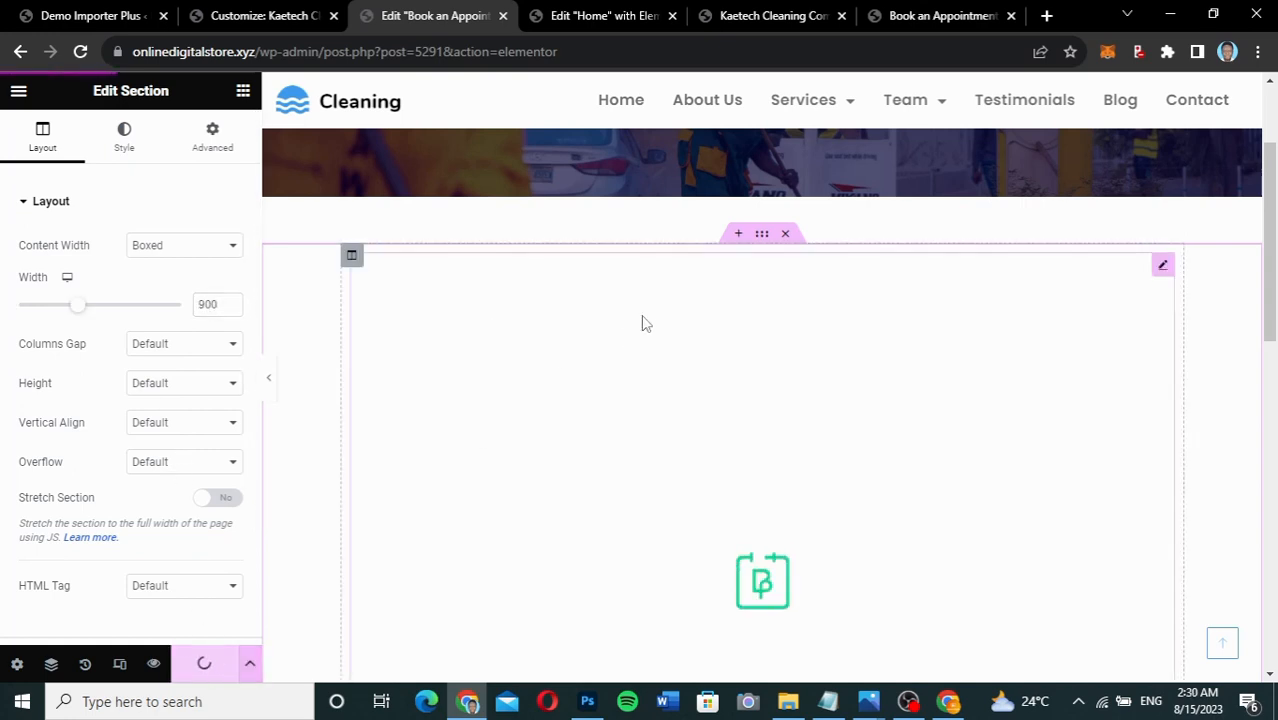
pyautogui.click(931, 20)
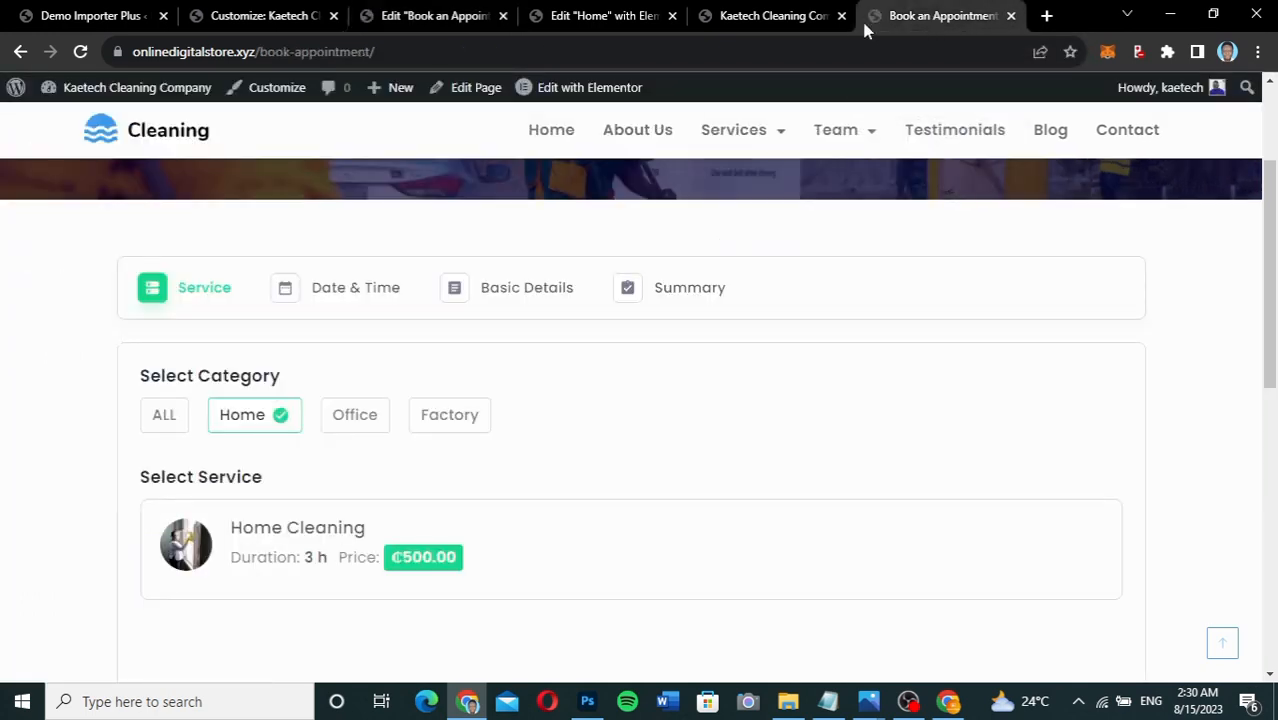
# Reload the live Book an Appointment page and scroll to check the narrower, centred form.
pyautogui.click(92, 51)
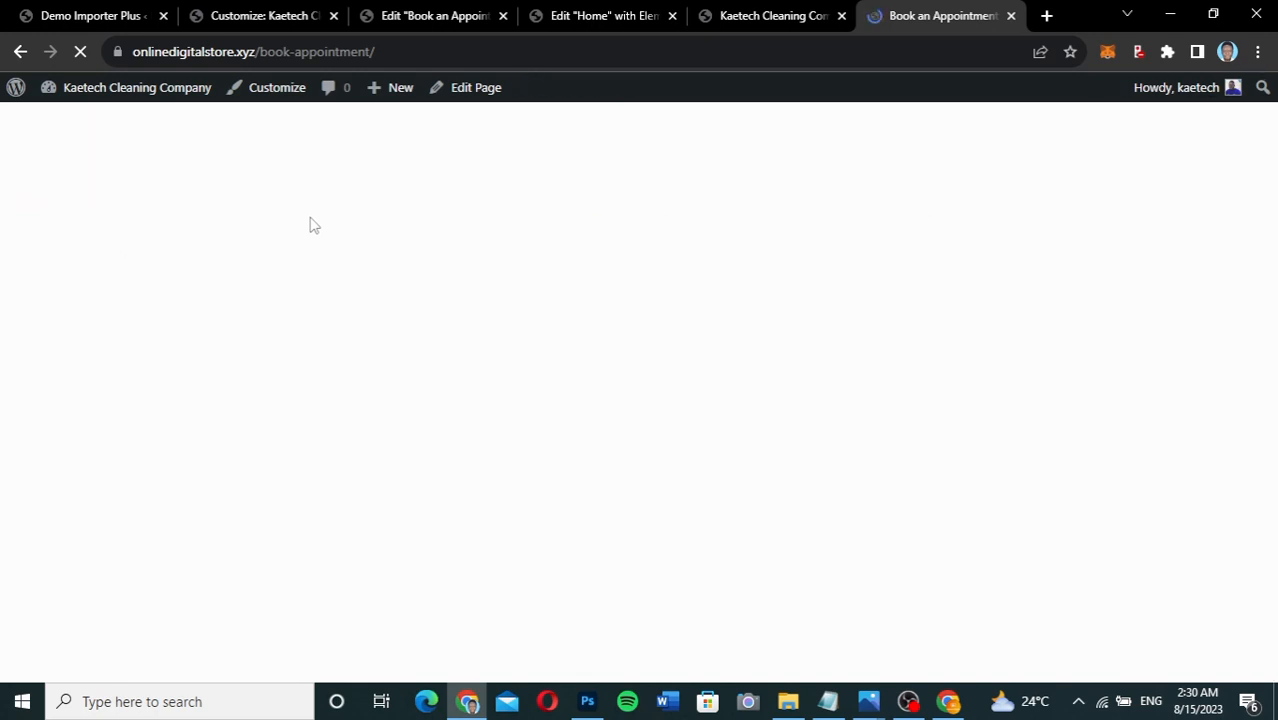
pyautogui.scroll(-3, 997, 409)
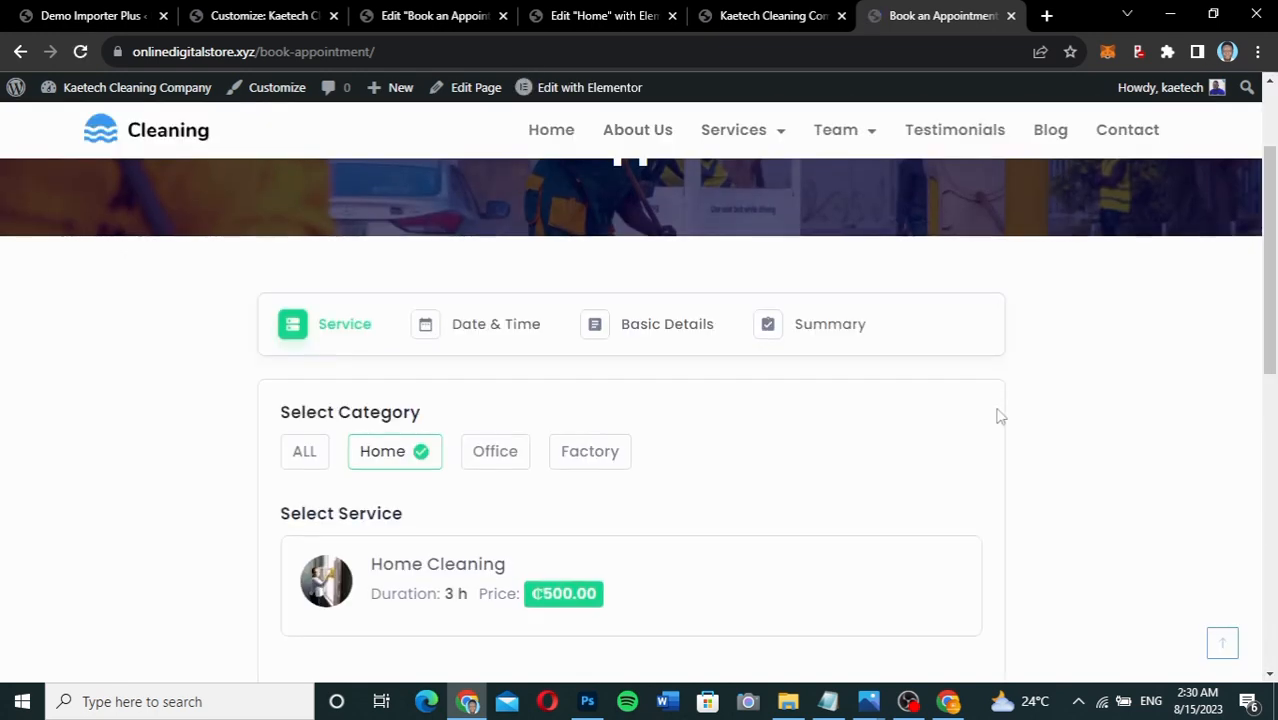
pyautogui.scroll(3, 997, 409)
pyautogui.scroll(-4, 997, 409)
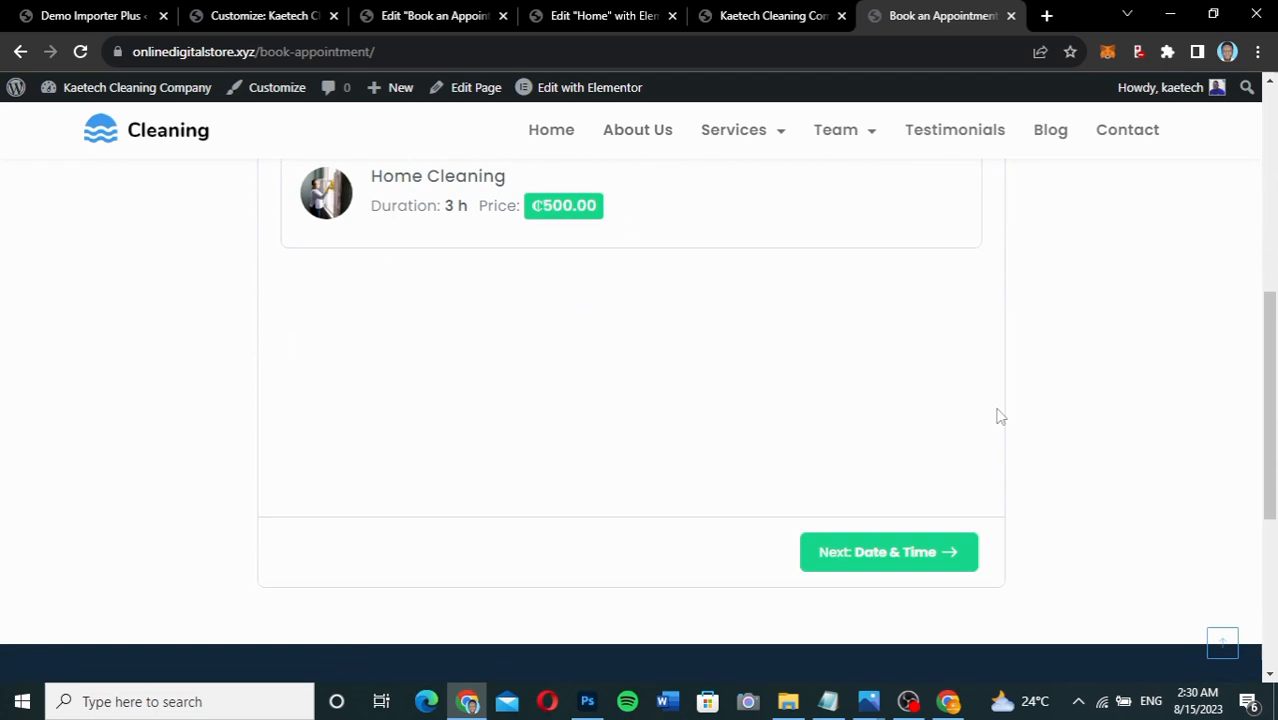
pyautogui.scroll(4, 997, 415)
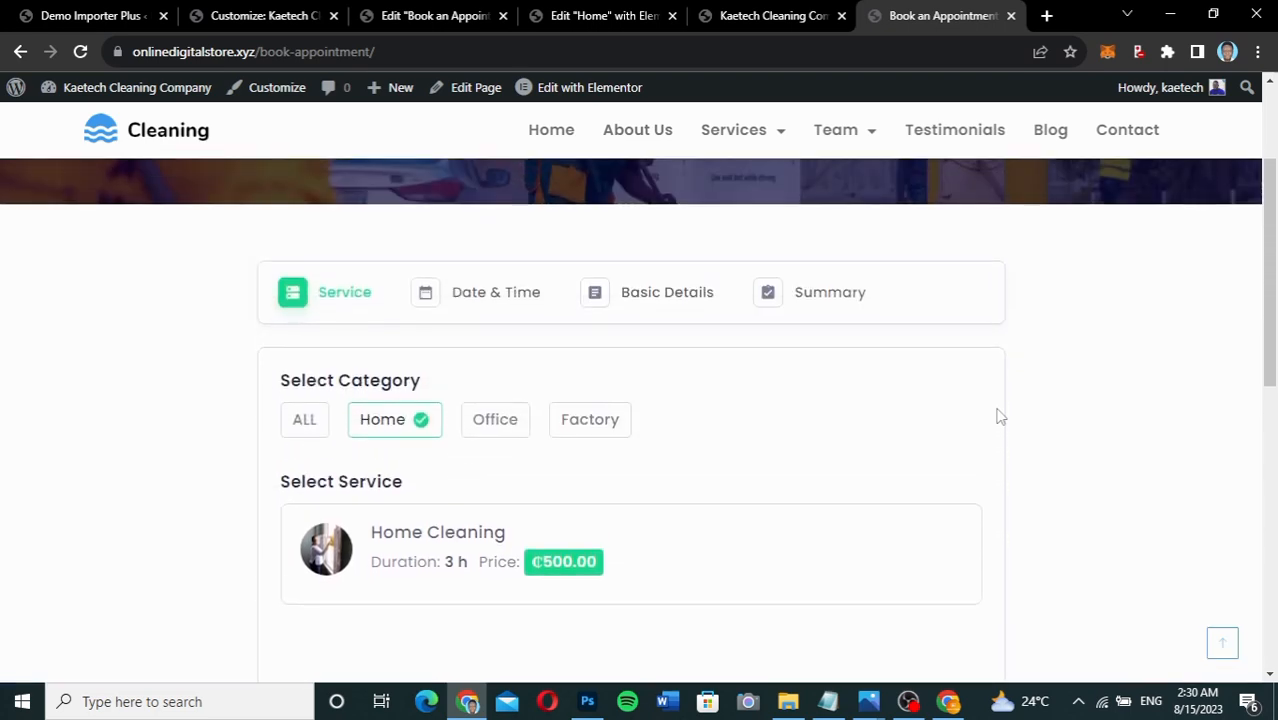
pyautogui.scroll(3, 997, 416)
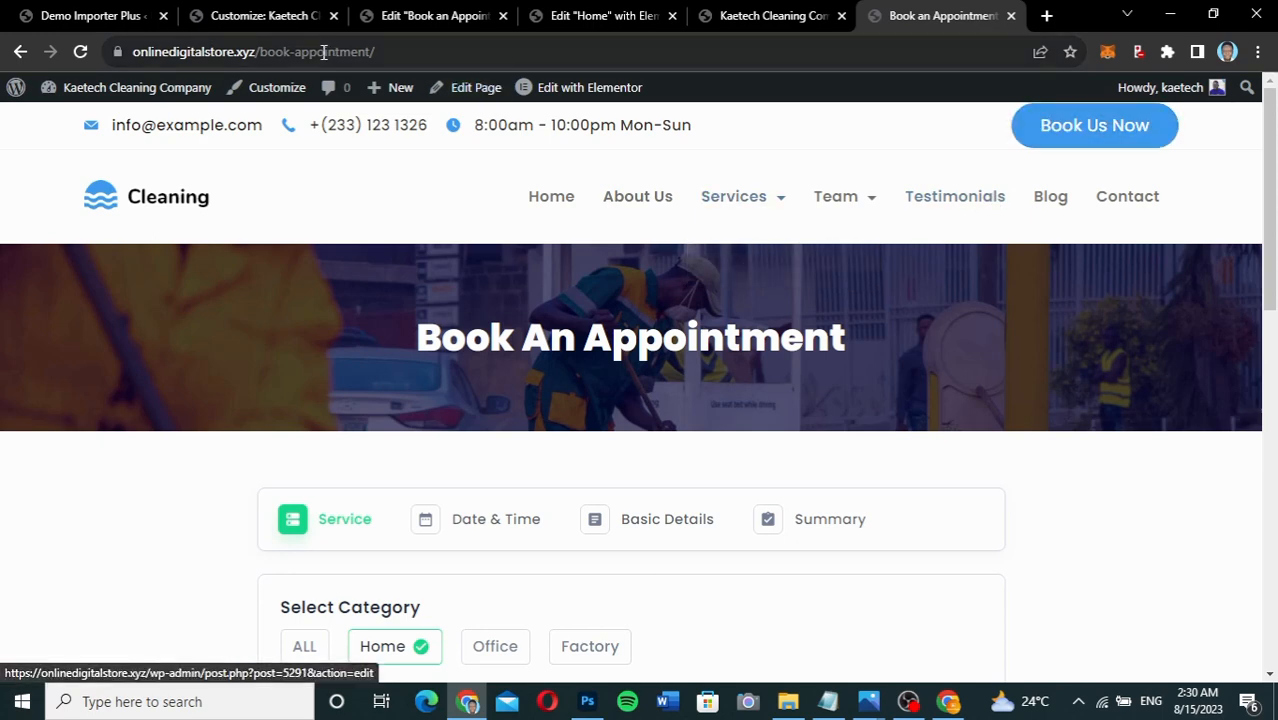
pyautogui.click(277, 22)
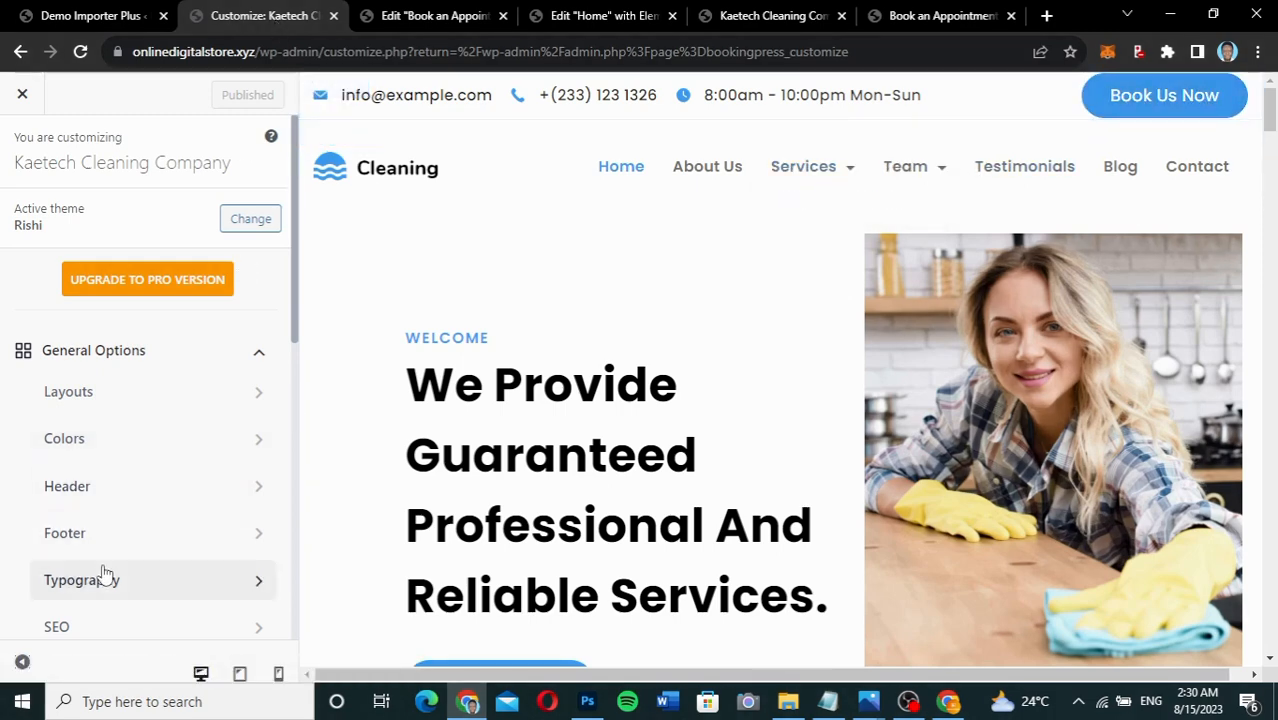
# In the Customizer, open the Header's Book Us Now button settings.
pyautogui.scroll(-4, 105, 570)
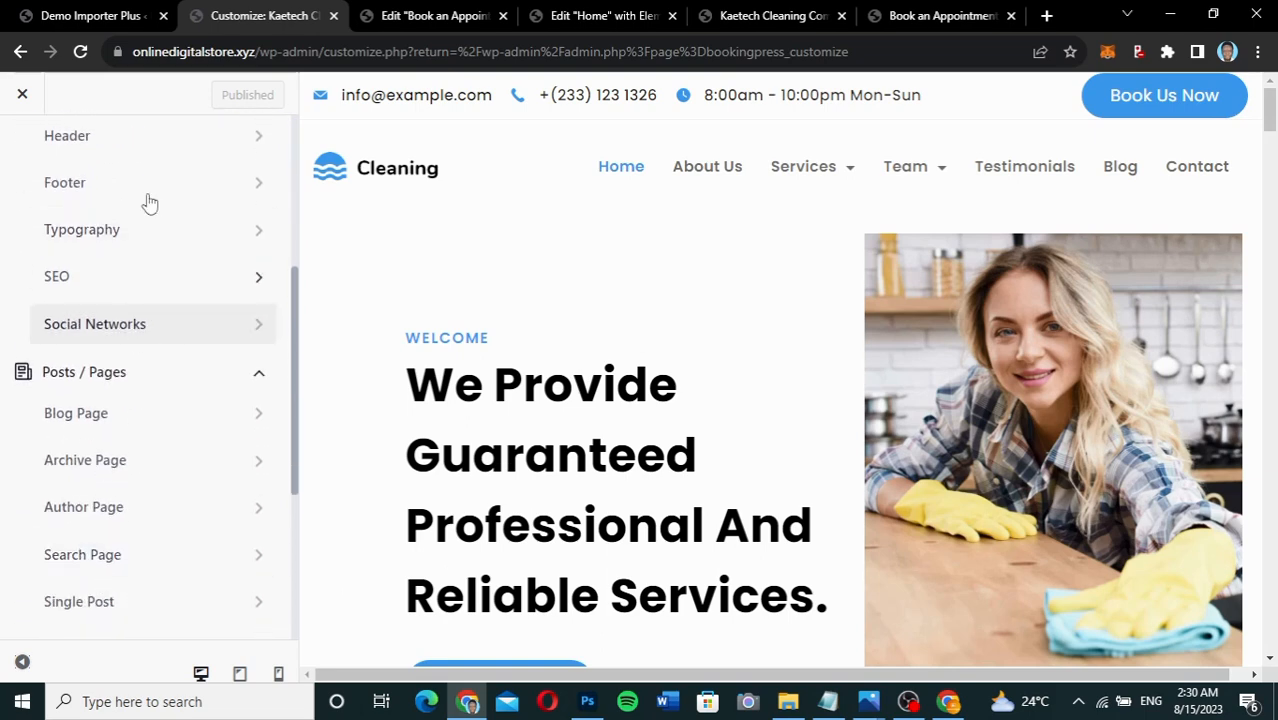
pyautogui.click(163, 135)
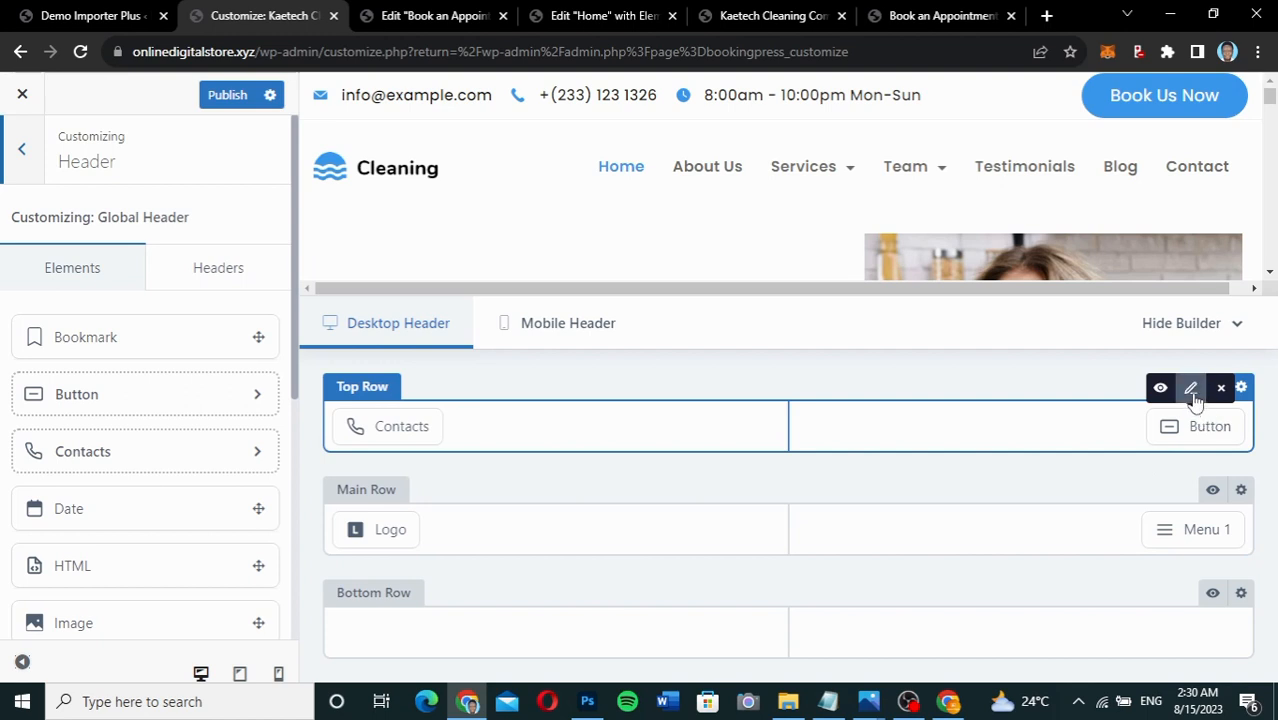
pyautogui.click(1191, 390)
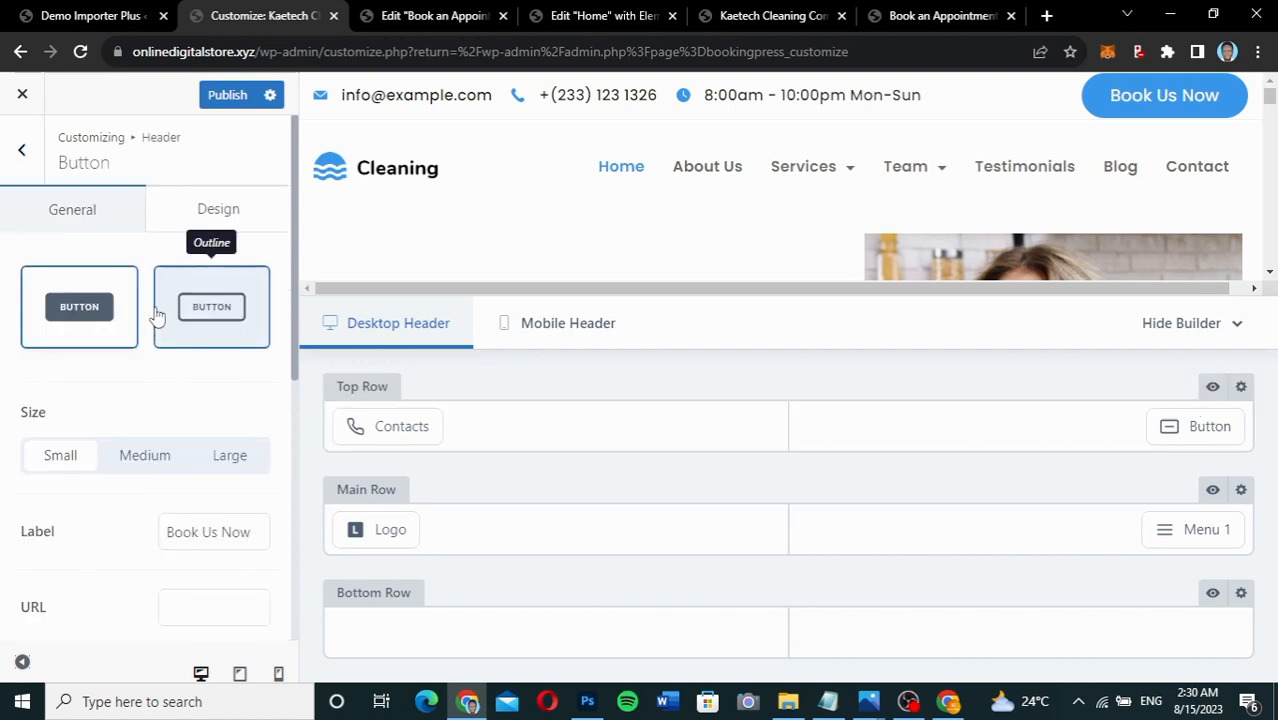
pyautogui.scroll(-3, 113, 477)
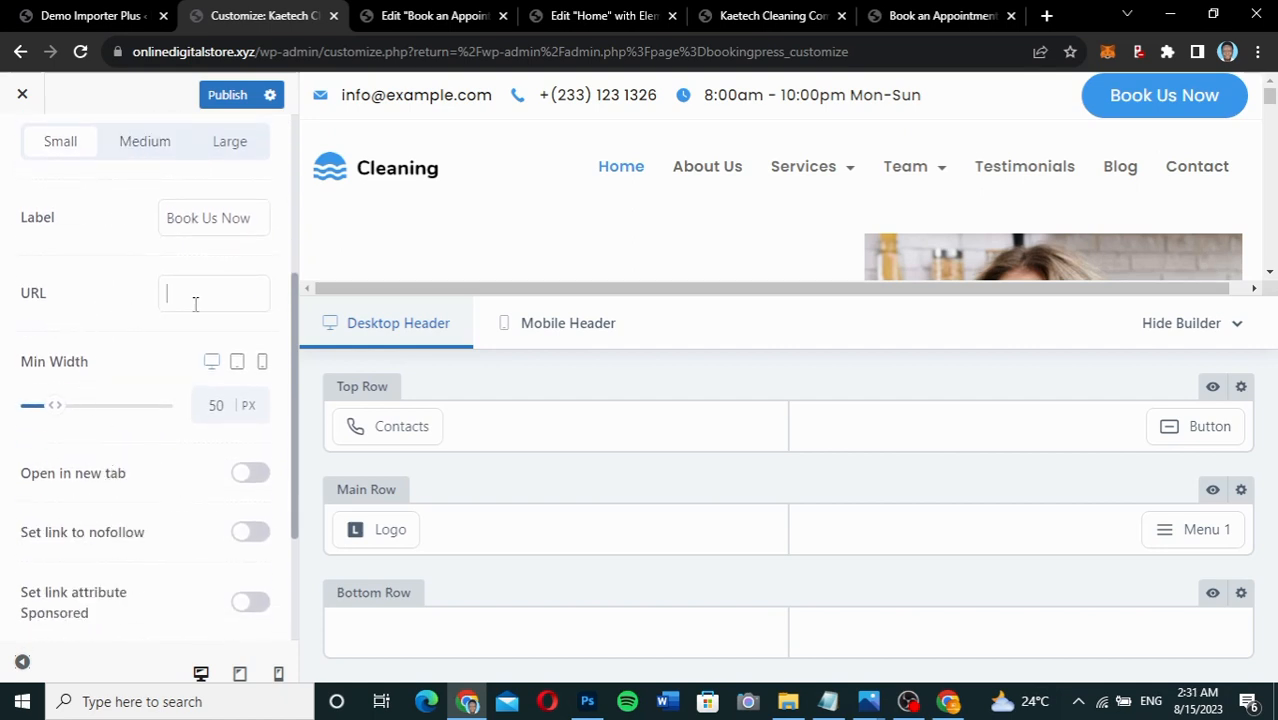
# Paste the book-appointment page URL as the button link and publish the change.
pyautogui.click(945, 15)
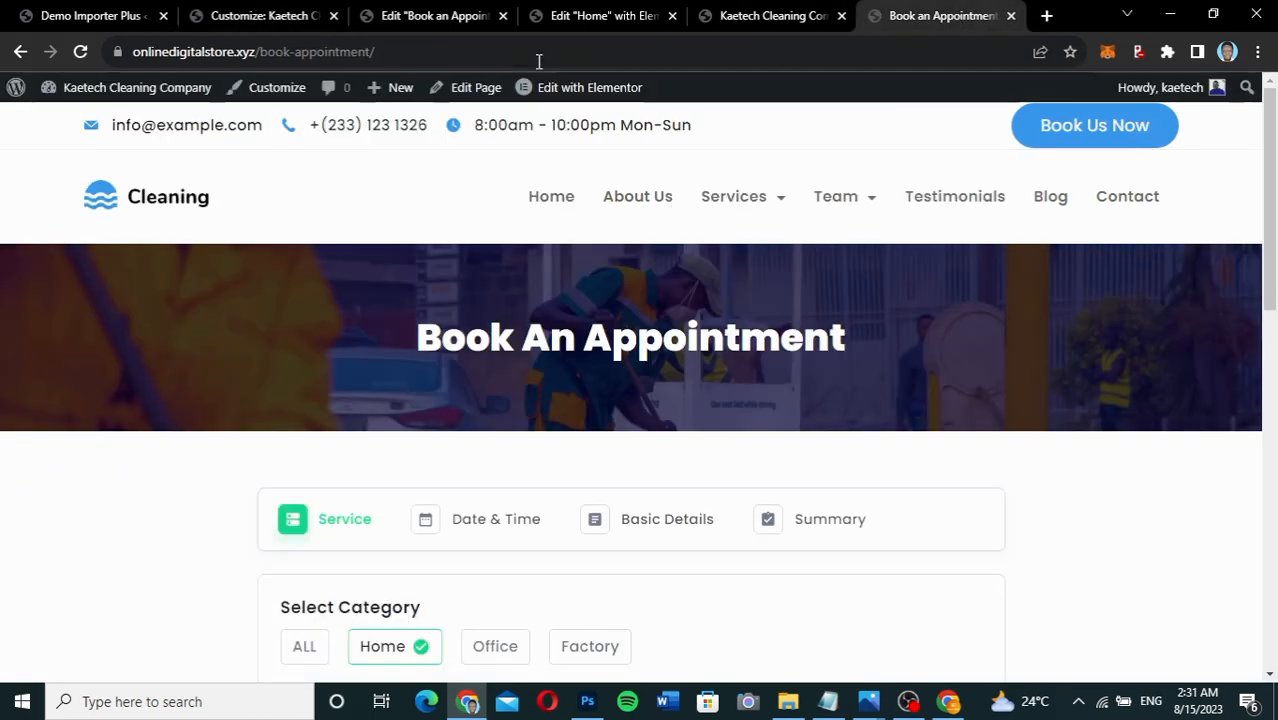
pyautogui.click(520, 57)
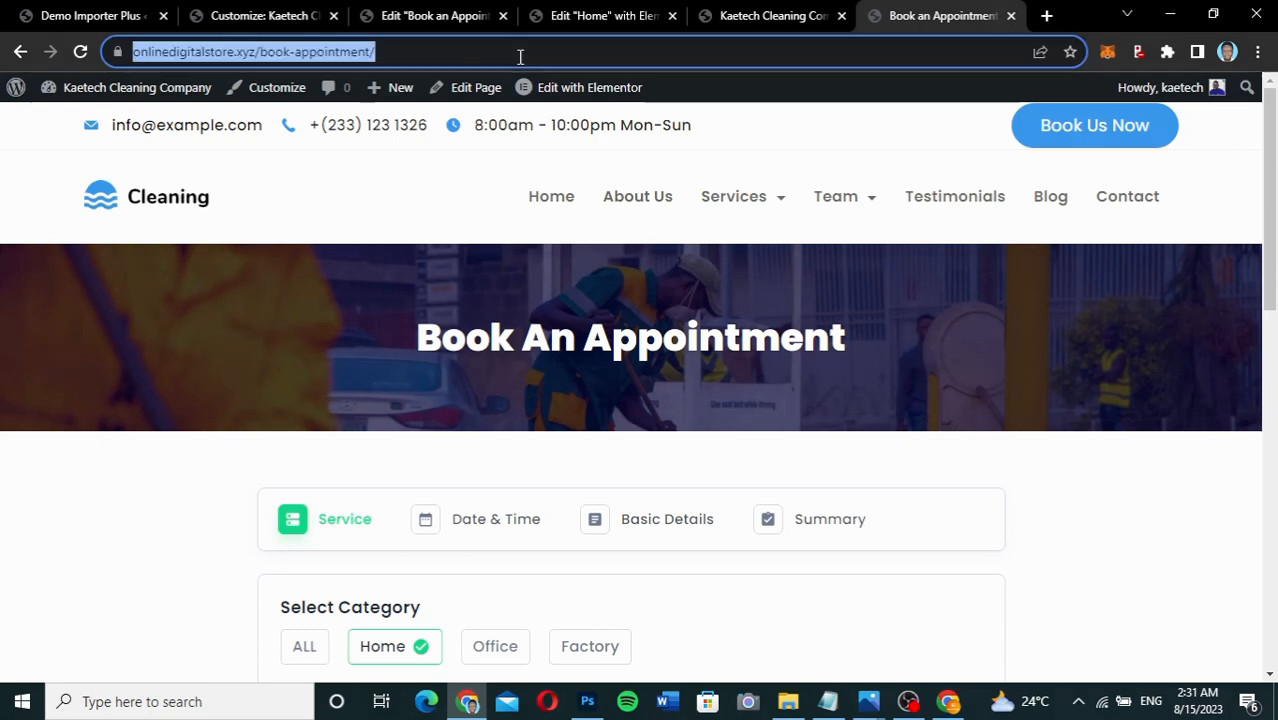
pyautogui.click(277, 15)
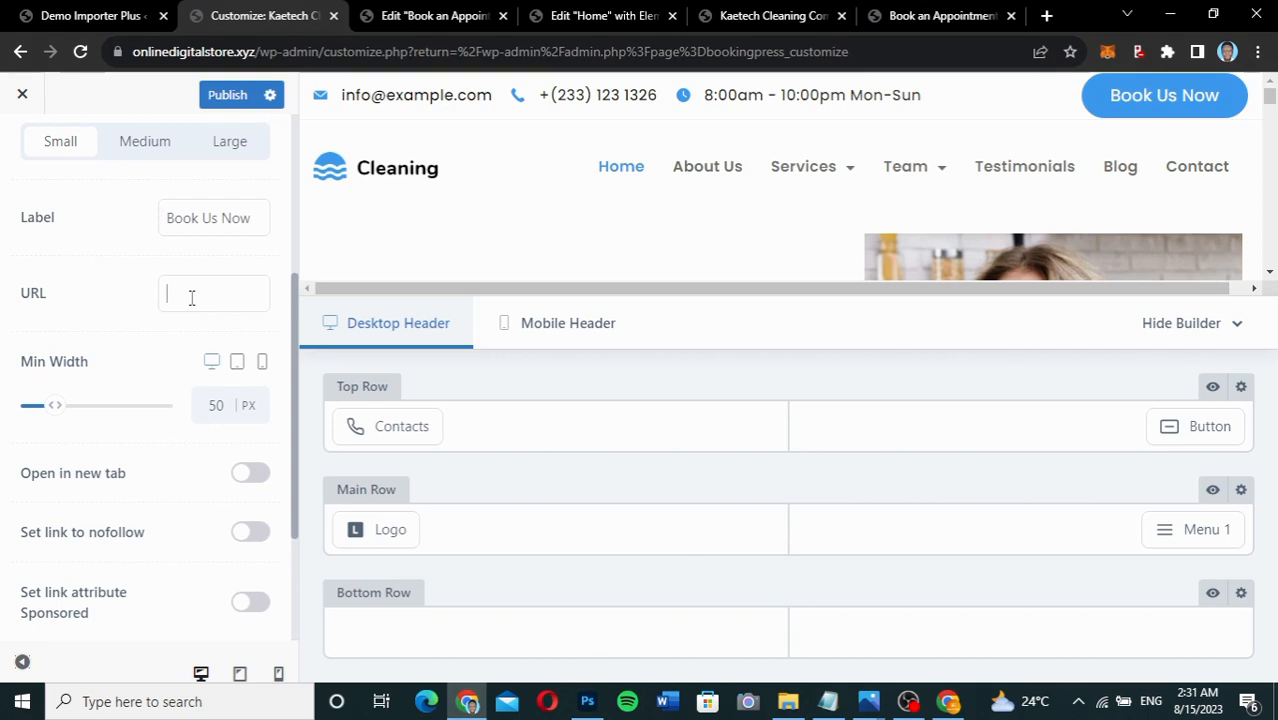
pyautogui.hotkey('ctrl', 'v')
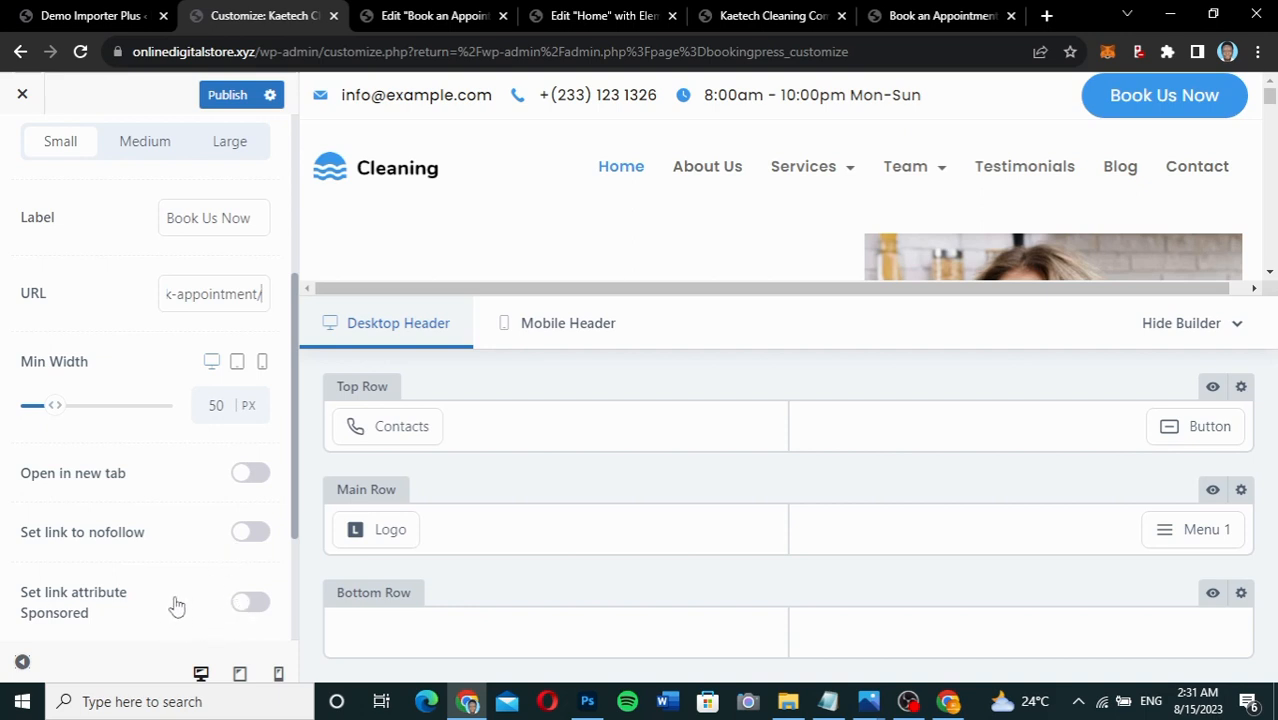
pyautogui.click(221, 104)
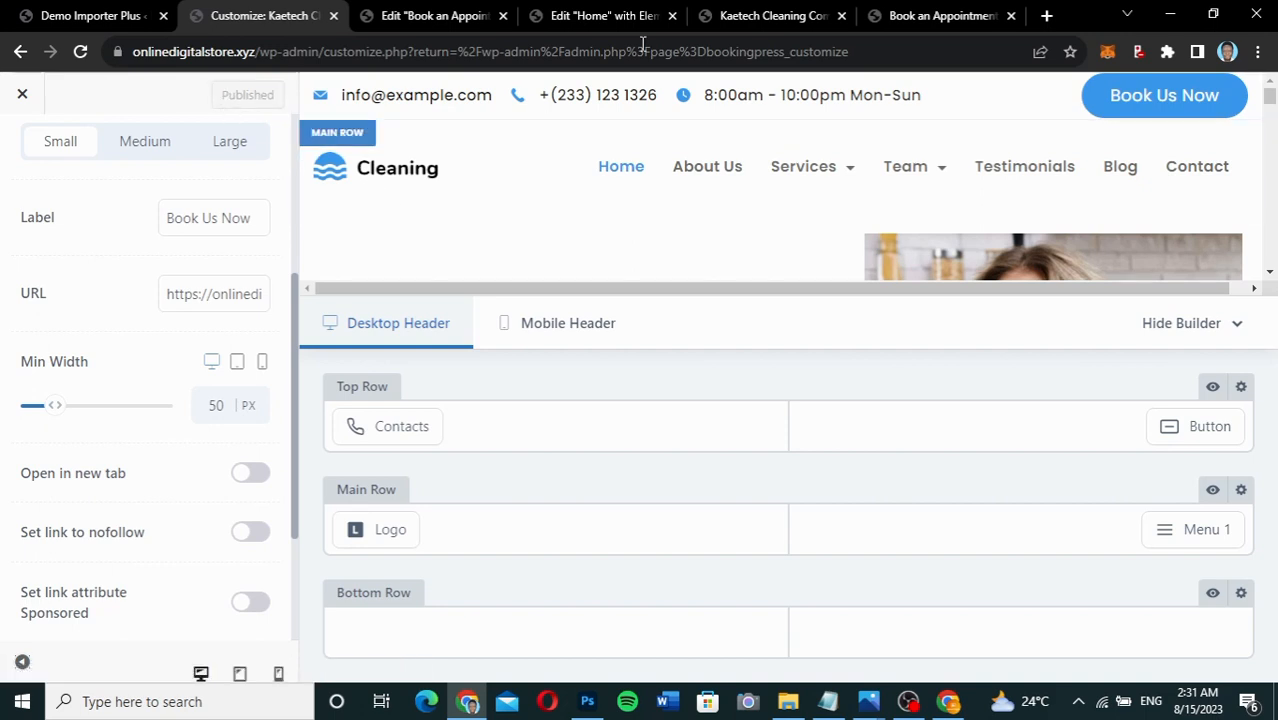
pyautogui.click(913, 15)
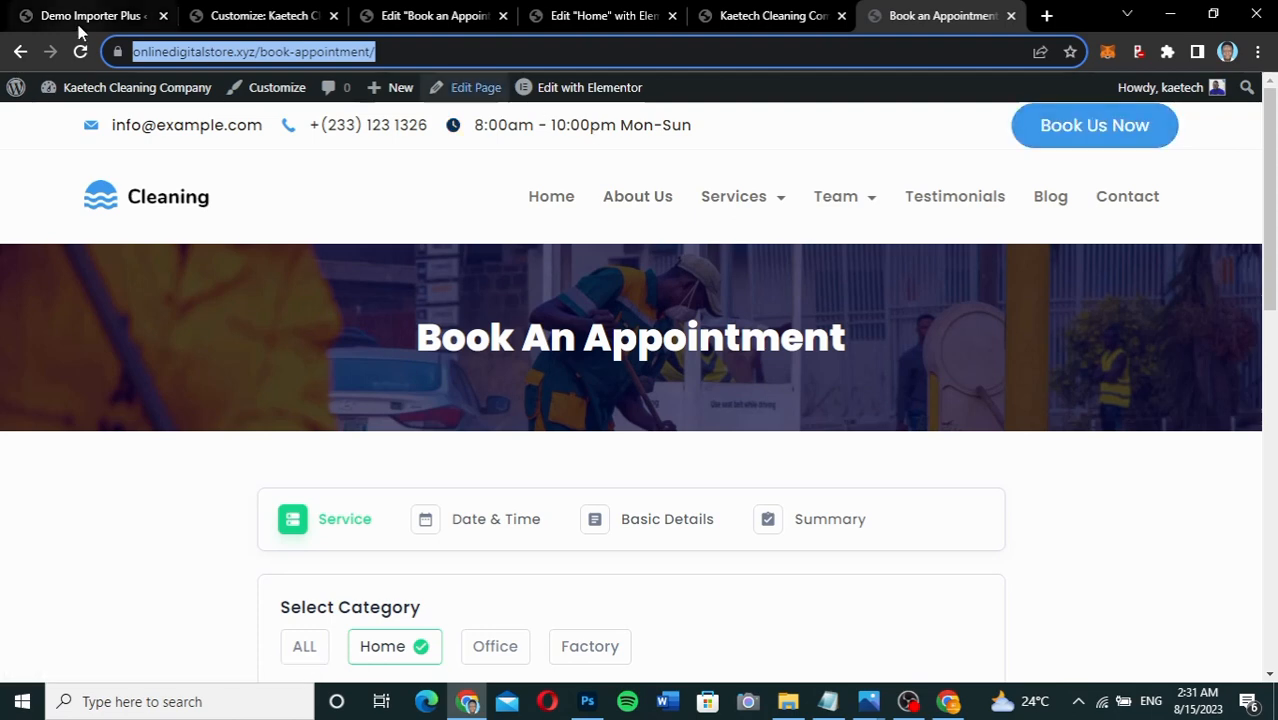
# Reload the home page and test where its Book Us Now! hero button leads.
pyautogui.press('F5')
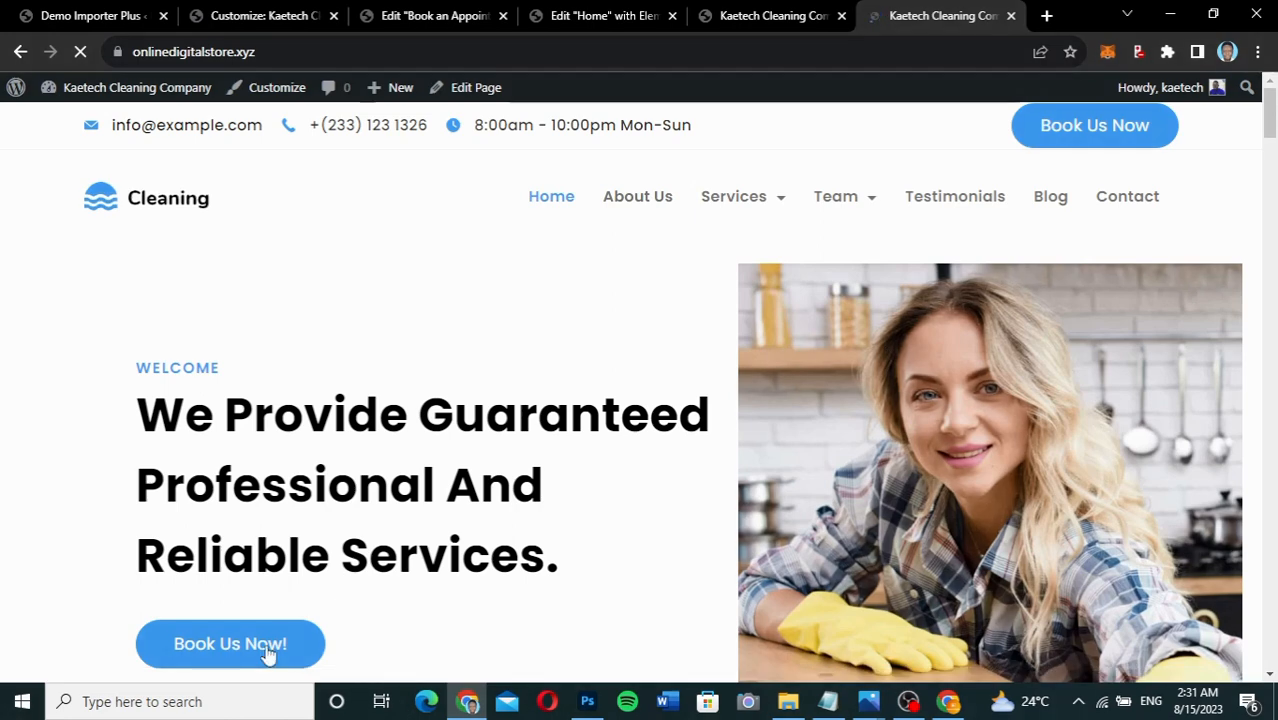
pyautogui.click(266, 646)
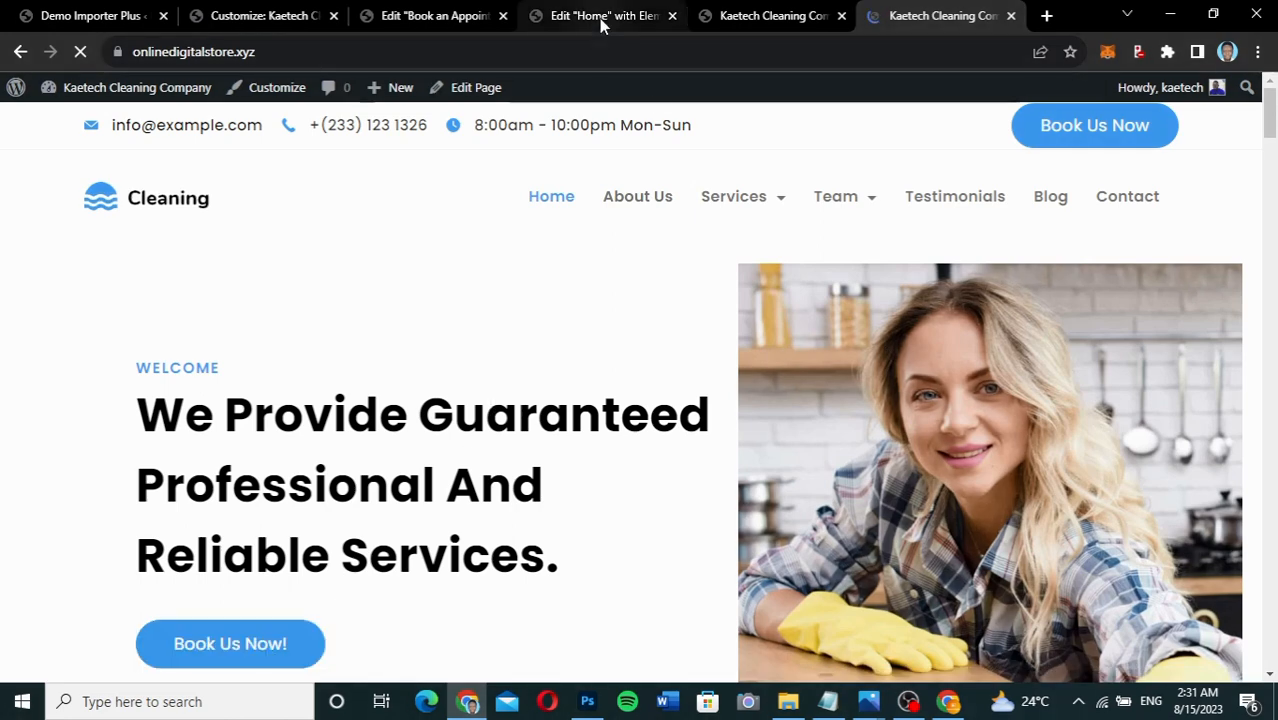
pyautogui.click(599, 18)
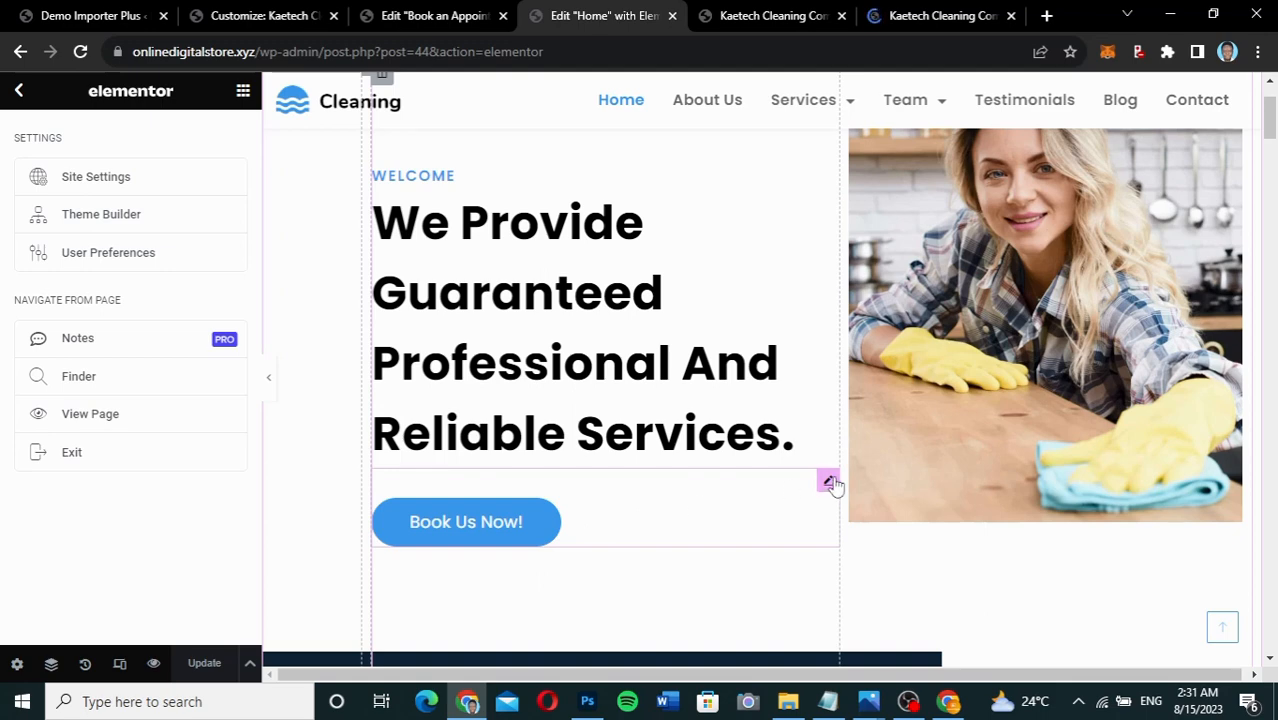
# Paste the book-appointment page URL into the hero Book Us Now! button's Link field.
pyautogui.click(829, 482)
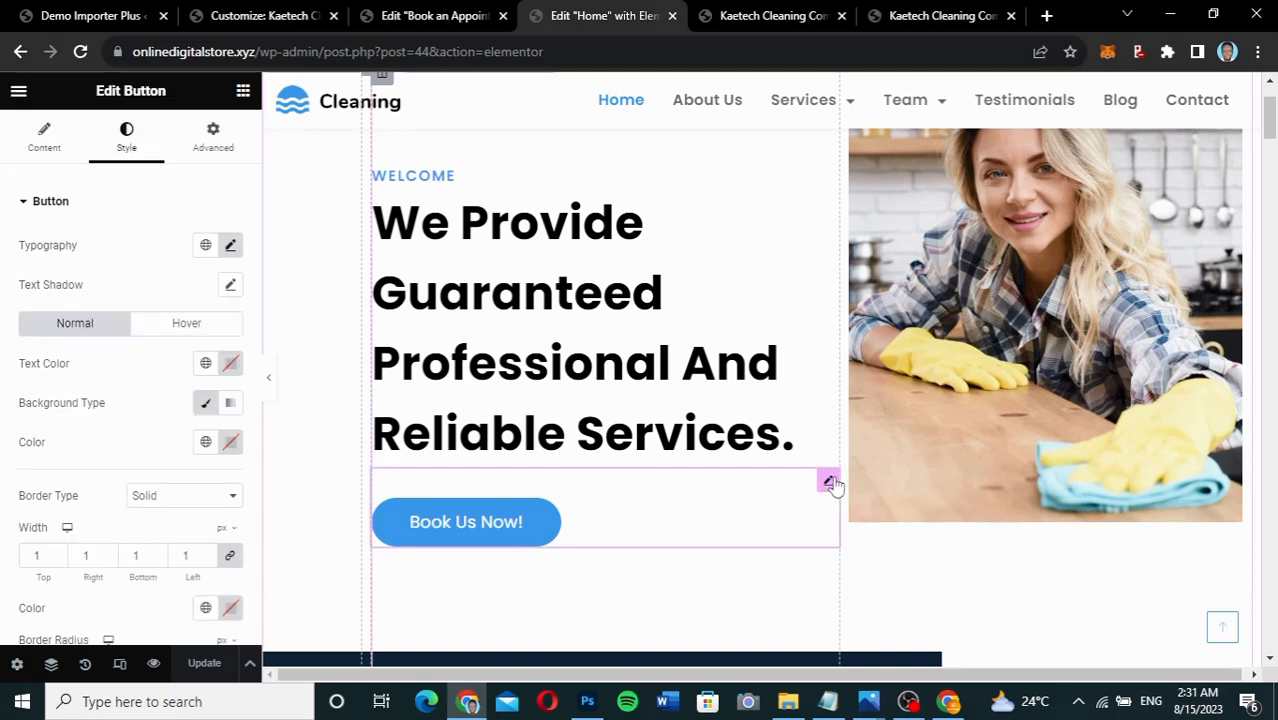
pyautogui.click(48, 145)
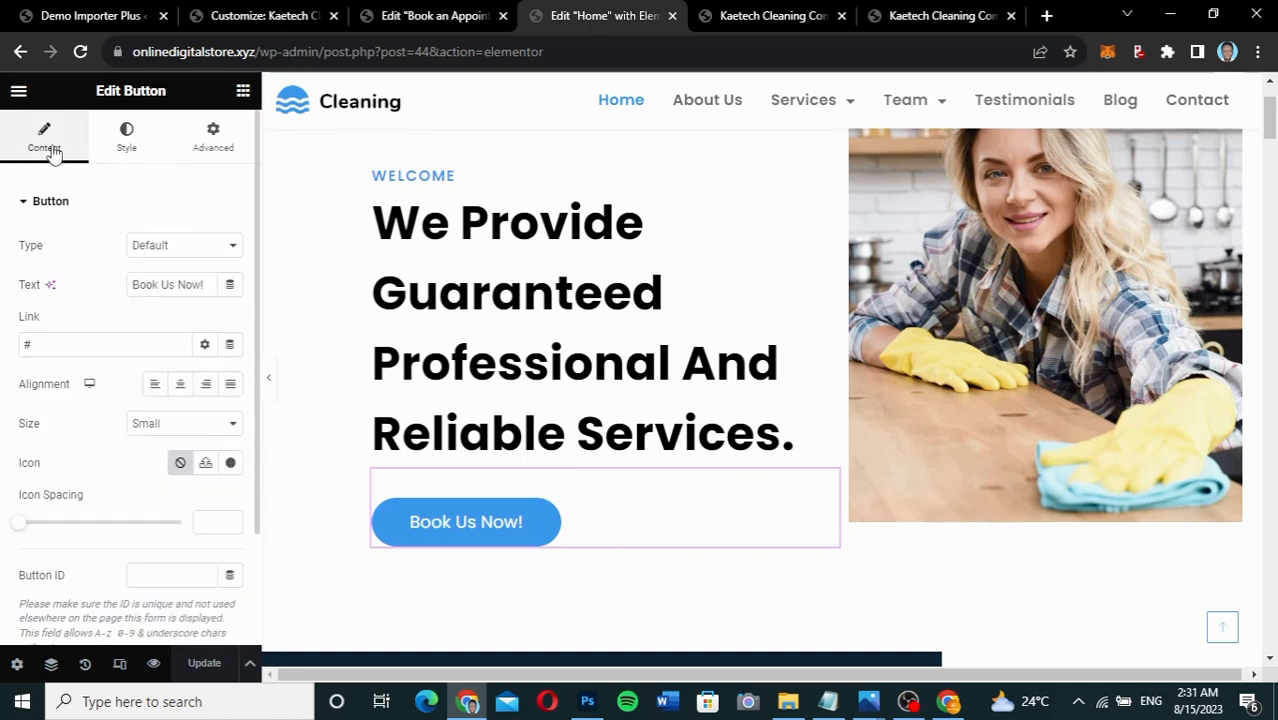
pyautogui.click(38, 344)
pyautogui.hotkey('ctrl', 'v')
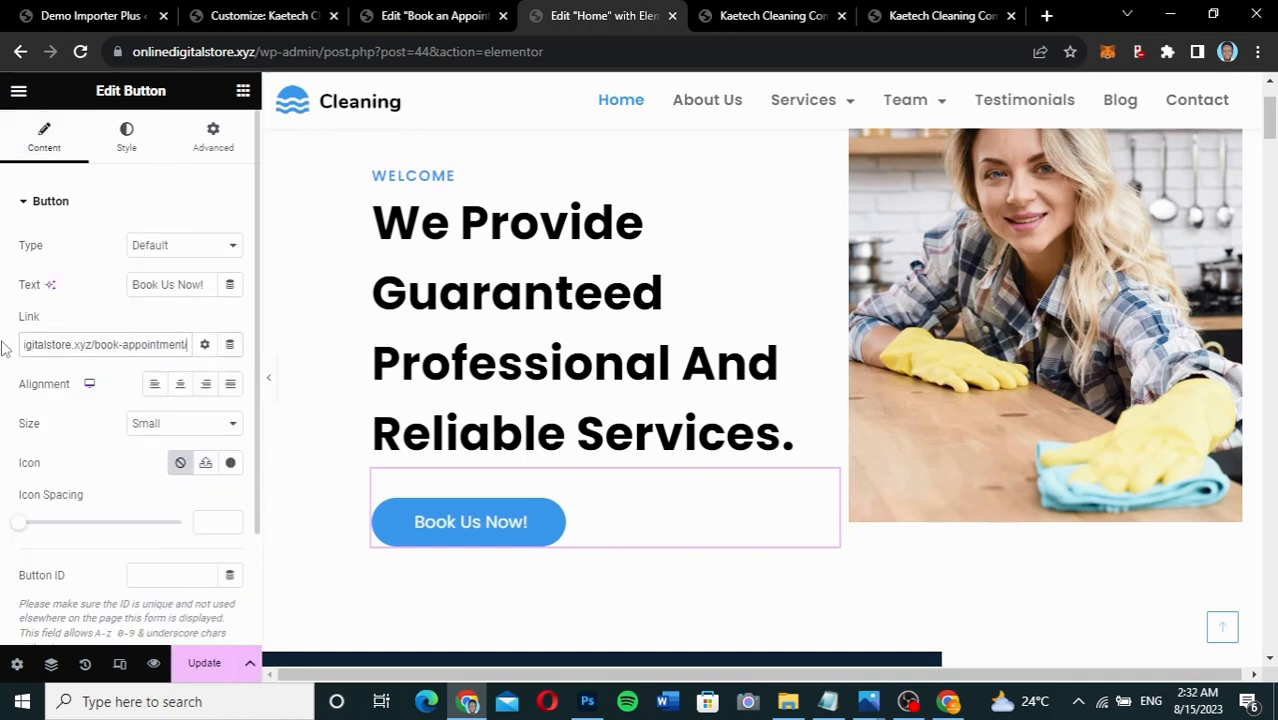
# Scroll down to the pricing tables and select the Home Cleaning card.
pyautogui.scroll(-7, 672, 404)
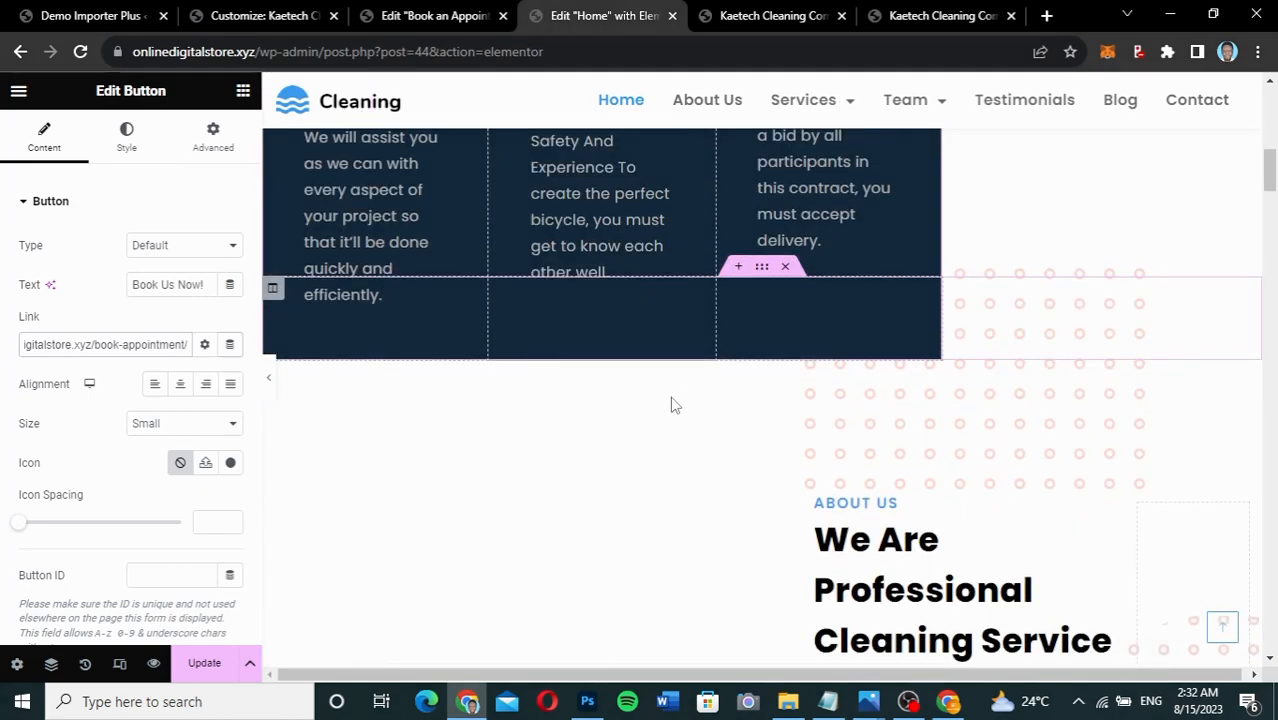
pyautogui.scroll(-5, 672, 404)
pyautogui.scroll(-5, 671, 404)
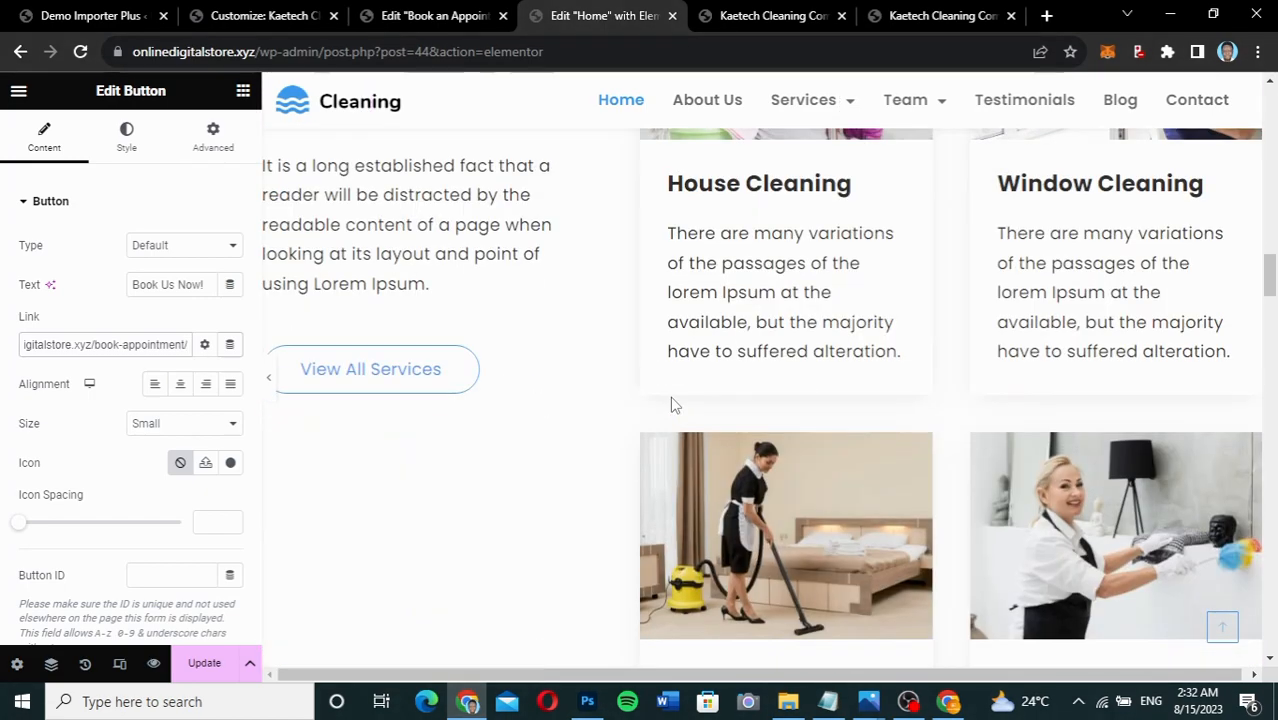
pyautogui.scroll(-5, 672, 404)
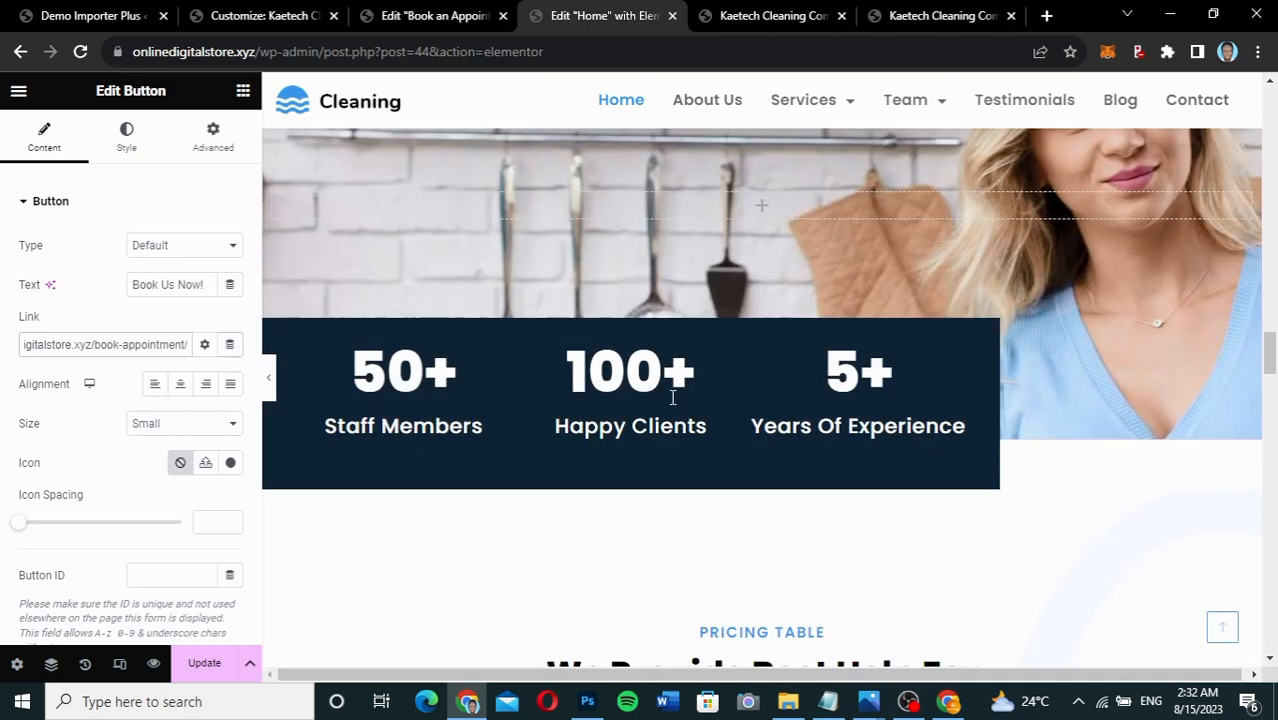
pyautogui.scroll(-5, 672, 400)
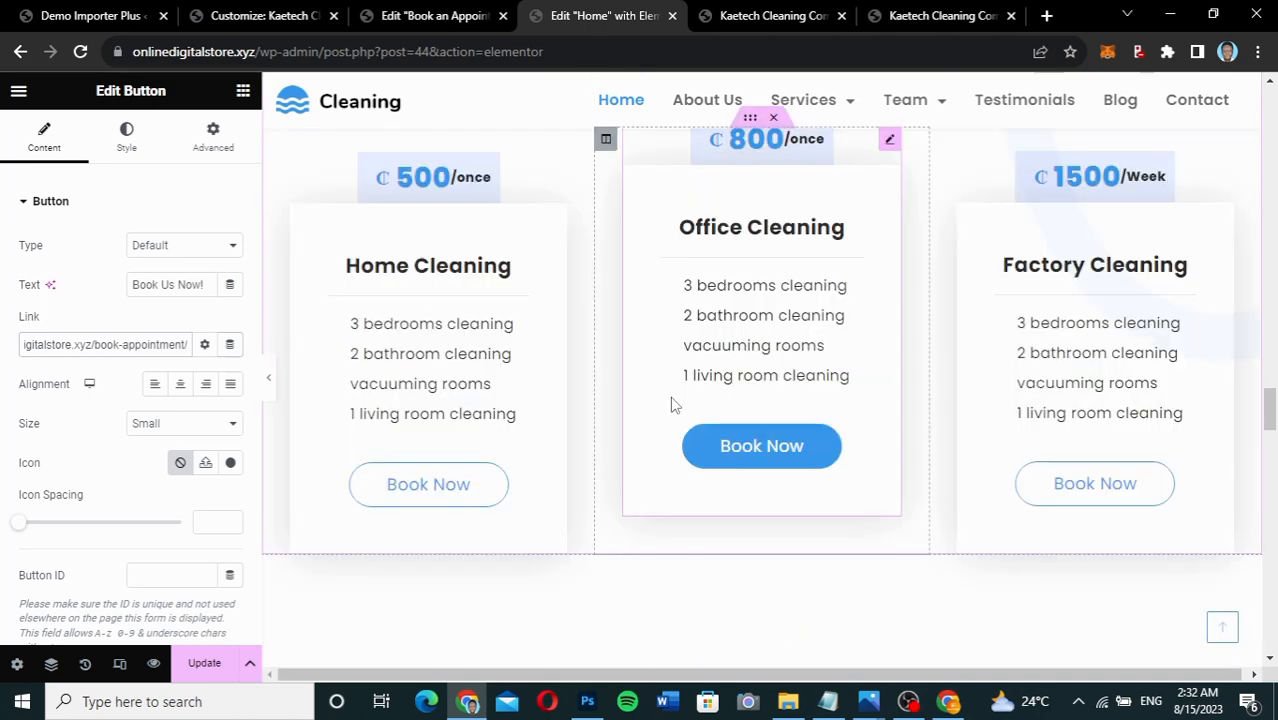
pyautogui.scroll(-2, 671, 404)
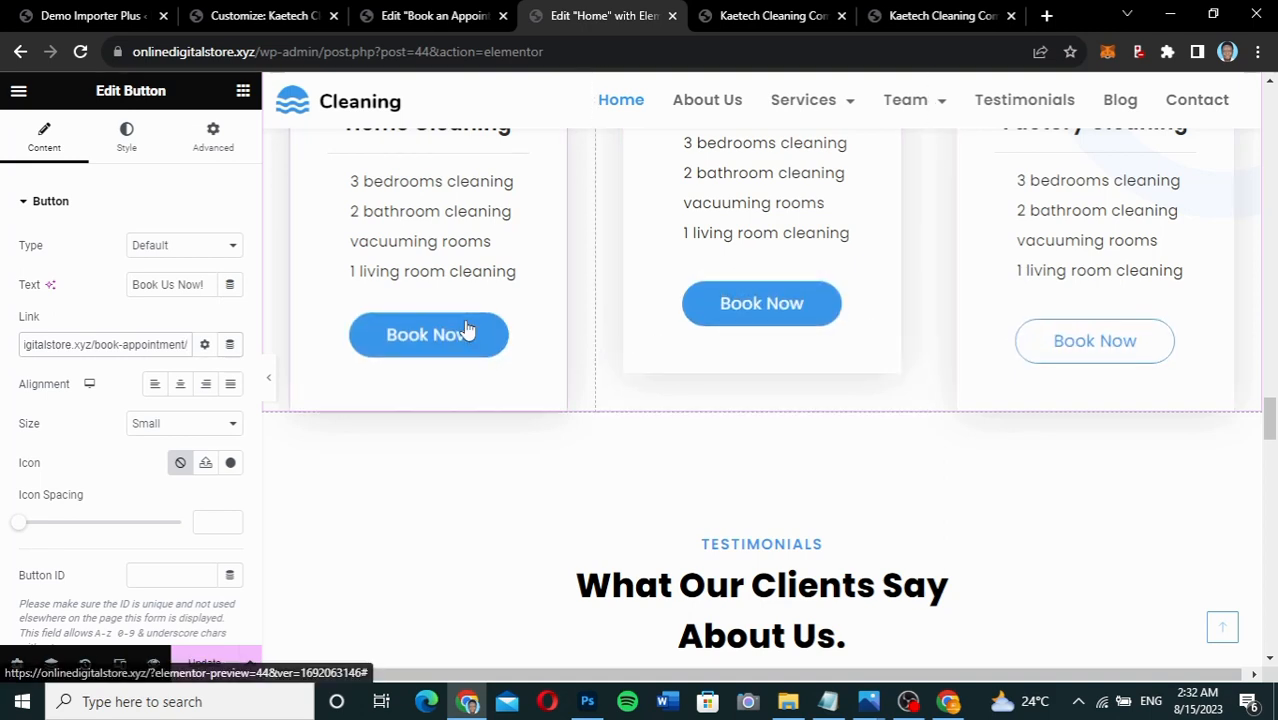
pyautogui.click(514, 324)
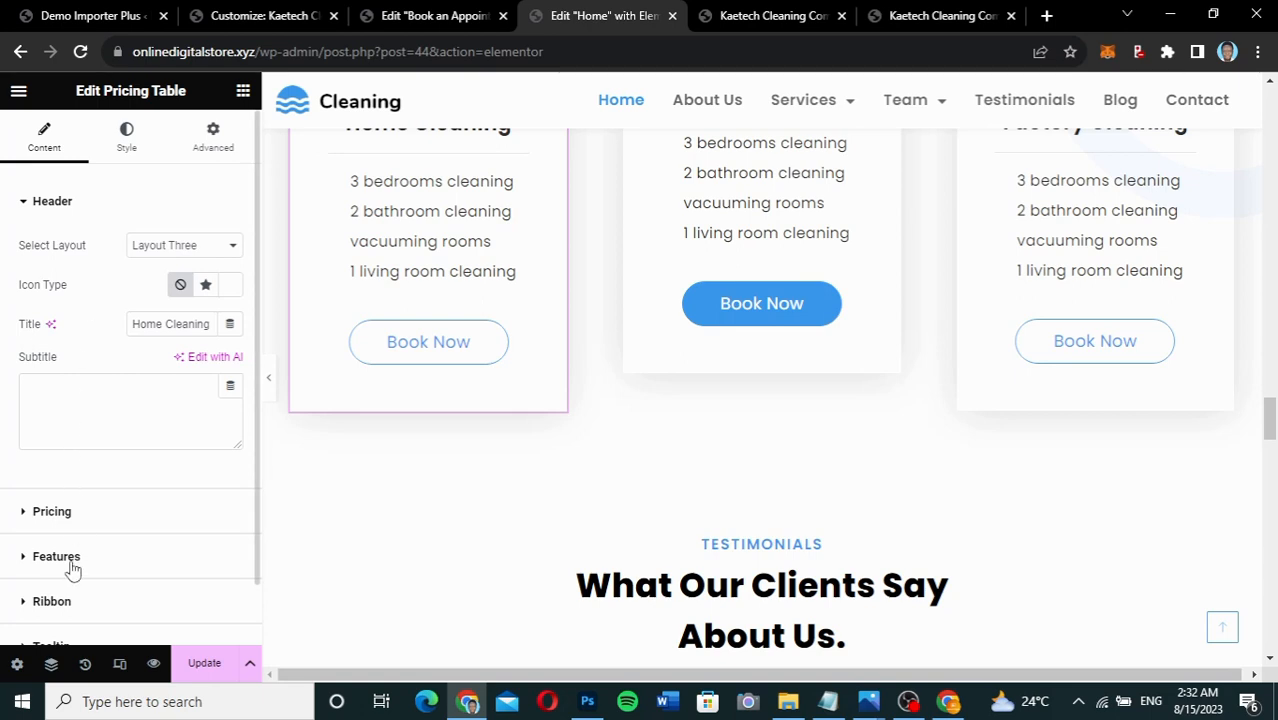
# Replace the Home Cleaning and Office Cleaning Book Now links with the book-appointment URL.
pyautogui.scroll(-1, 68, 605)
pyautogui.click(70, 624)
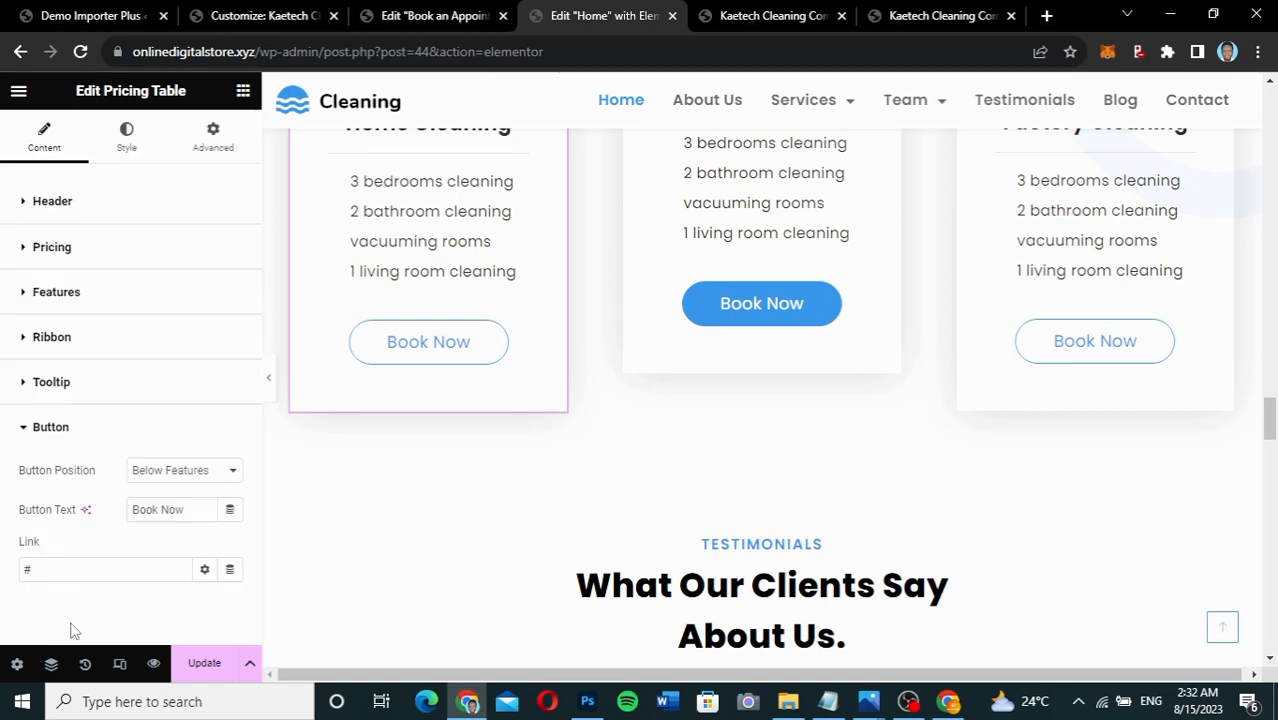
pyautogui.moveTo(73, 567); pyautogui.dragTo(18, 571)
pyautogui.hotkey('ctrl', 'v')
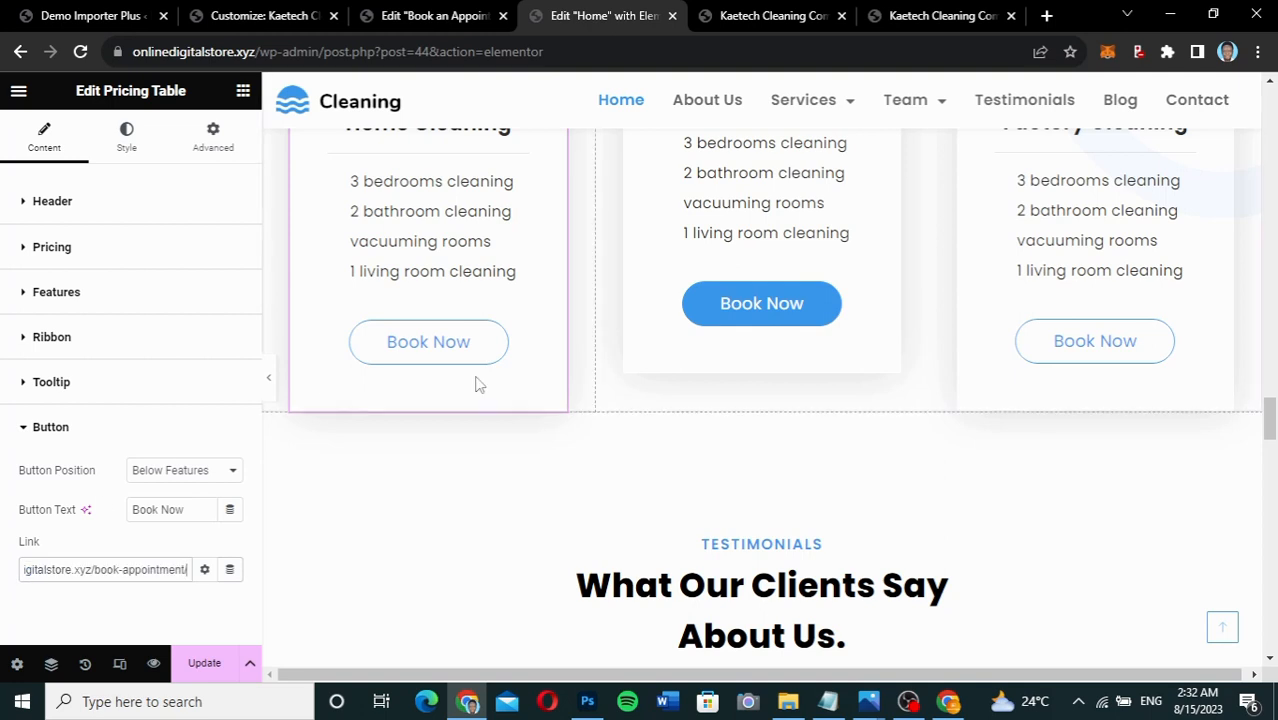
pyautogui.click(687, 360)
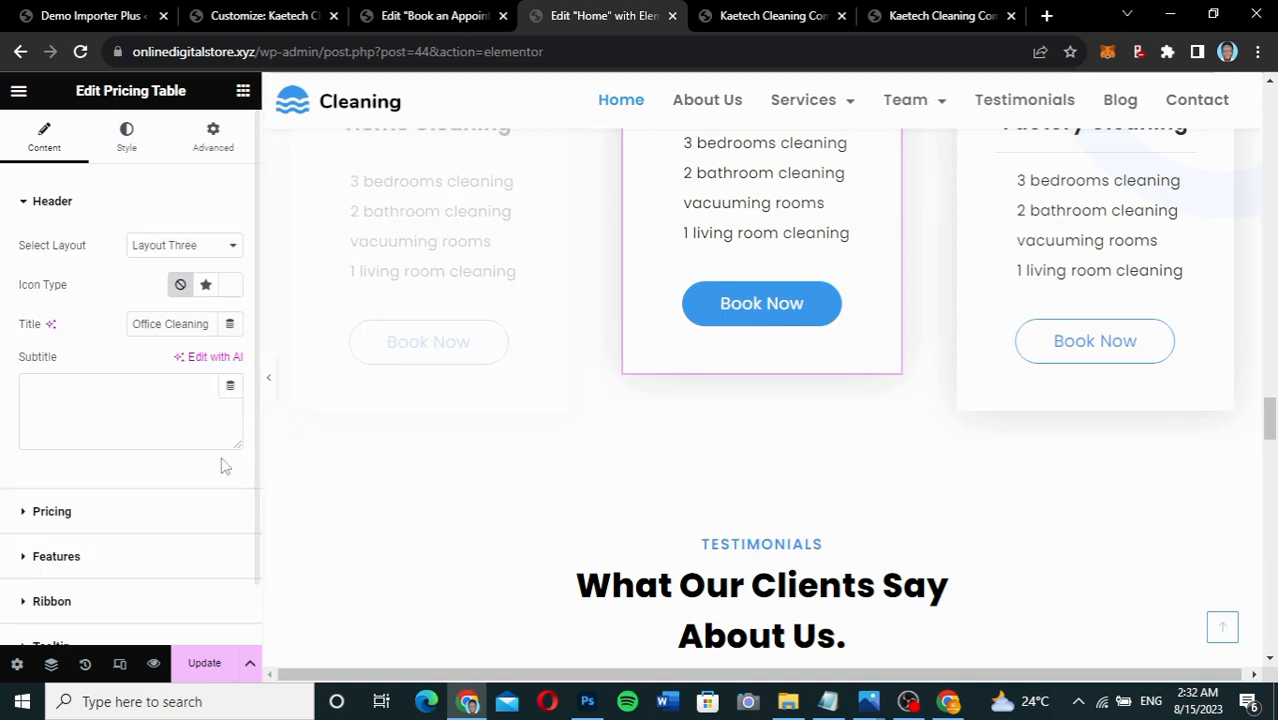
pyautogui.scroll(-1, 80, 578)
pyautogui.click(71, 625)
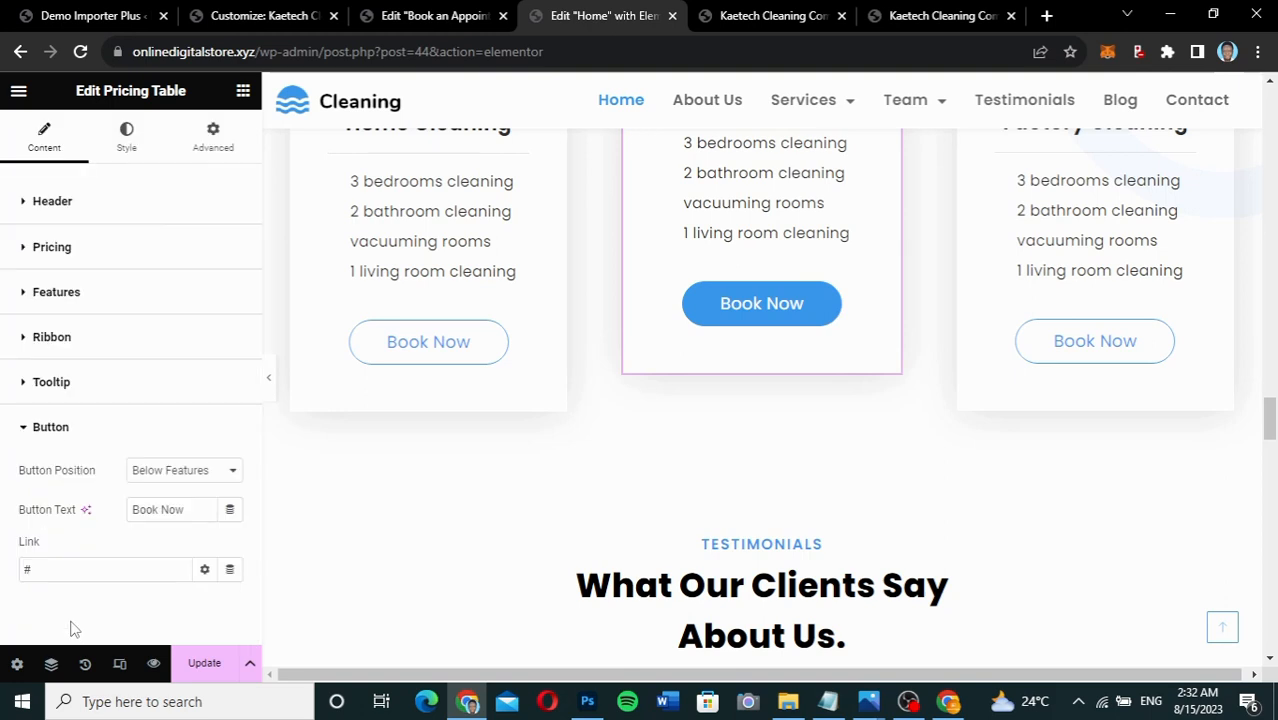
pyautogui.moveTo(63, 571); pyautogui.dragTo(2, 563)
pyautogui.hotkey('ctrl', 'v')
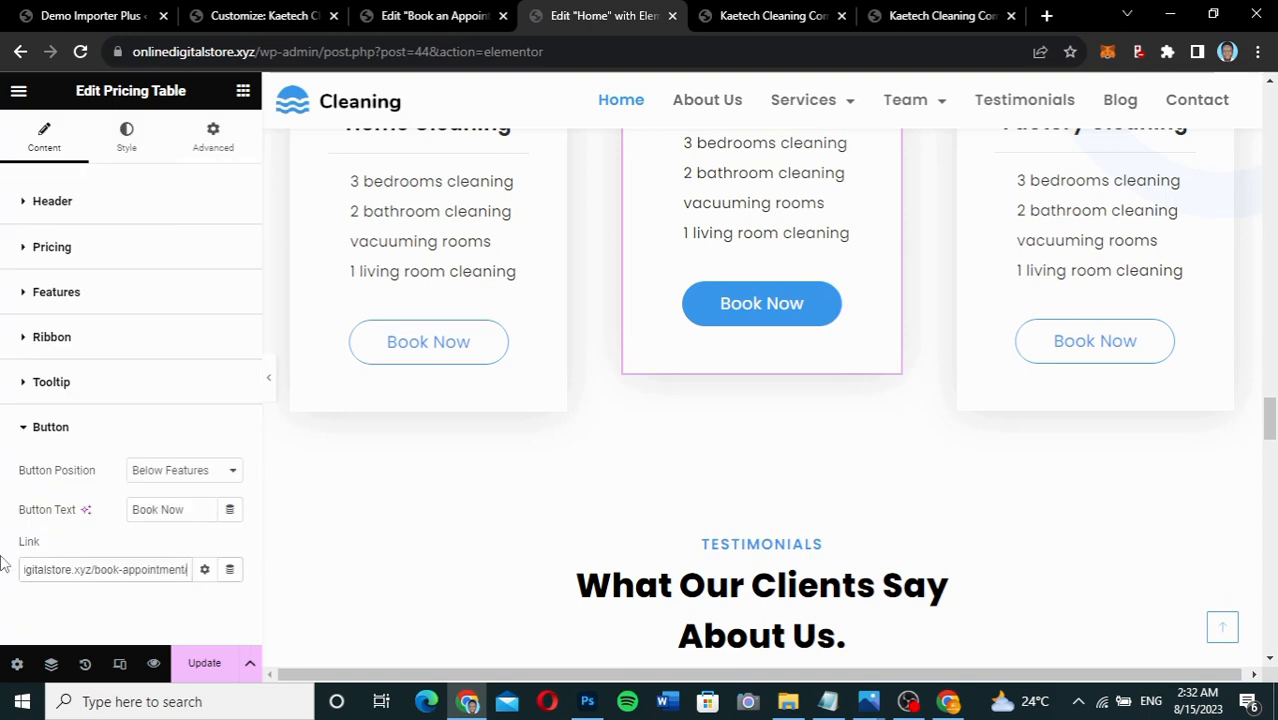
# Paste the book-appointment URL into the Factory Cleaning card's Book Now button link.
pyautogui.click(1050, 393)
pyautogui.scroll(-2, 83, 590)
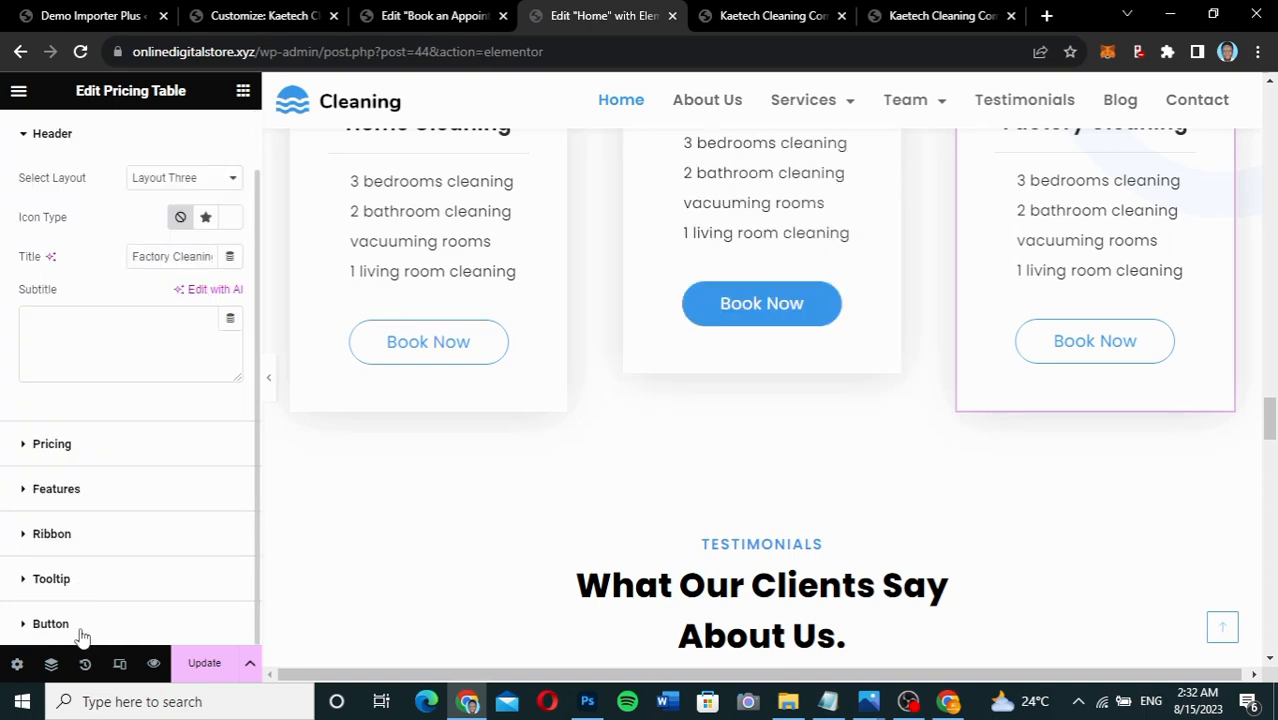
pyautogui.click(50, 624)
pyautogui.click(66, 575)
pyautogui.hotkey('ctrl', 'v')
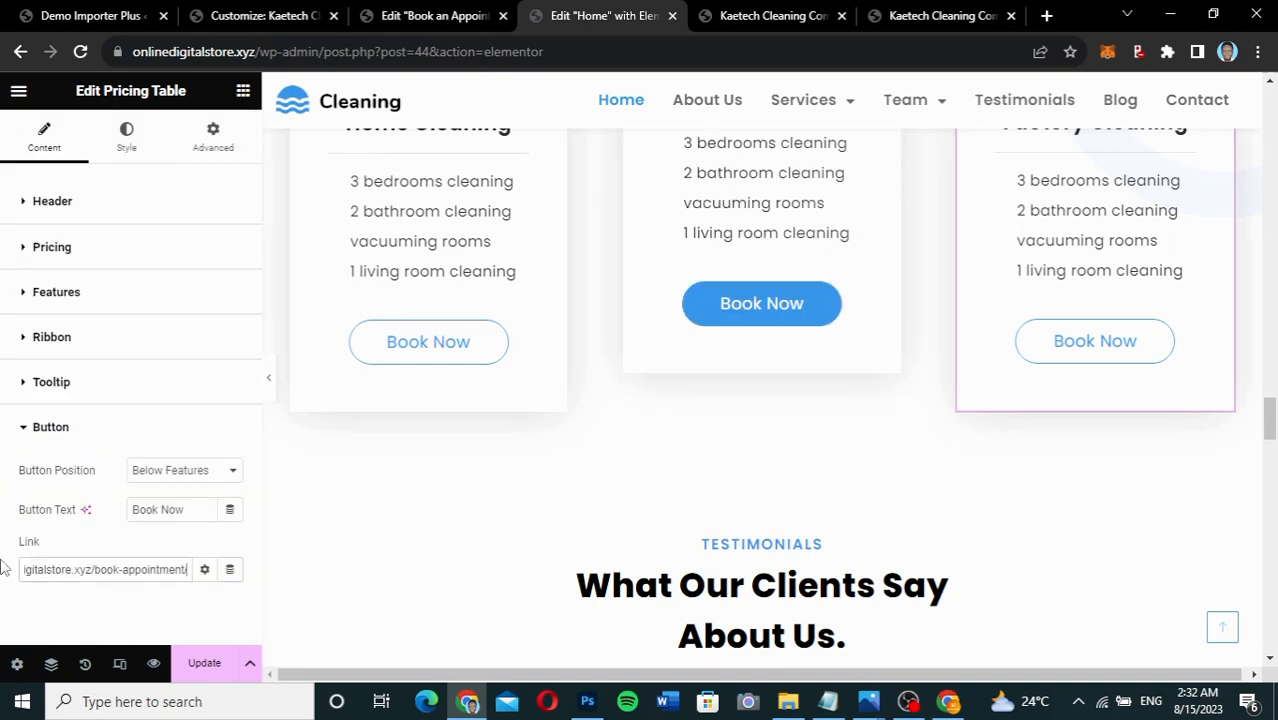
# Update the home page and view it live.
pyautogui.click(204, 663)
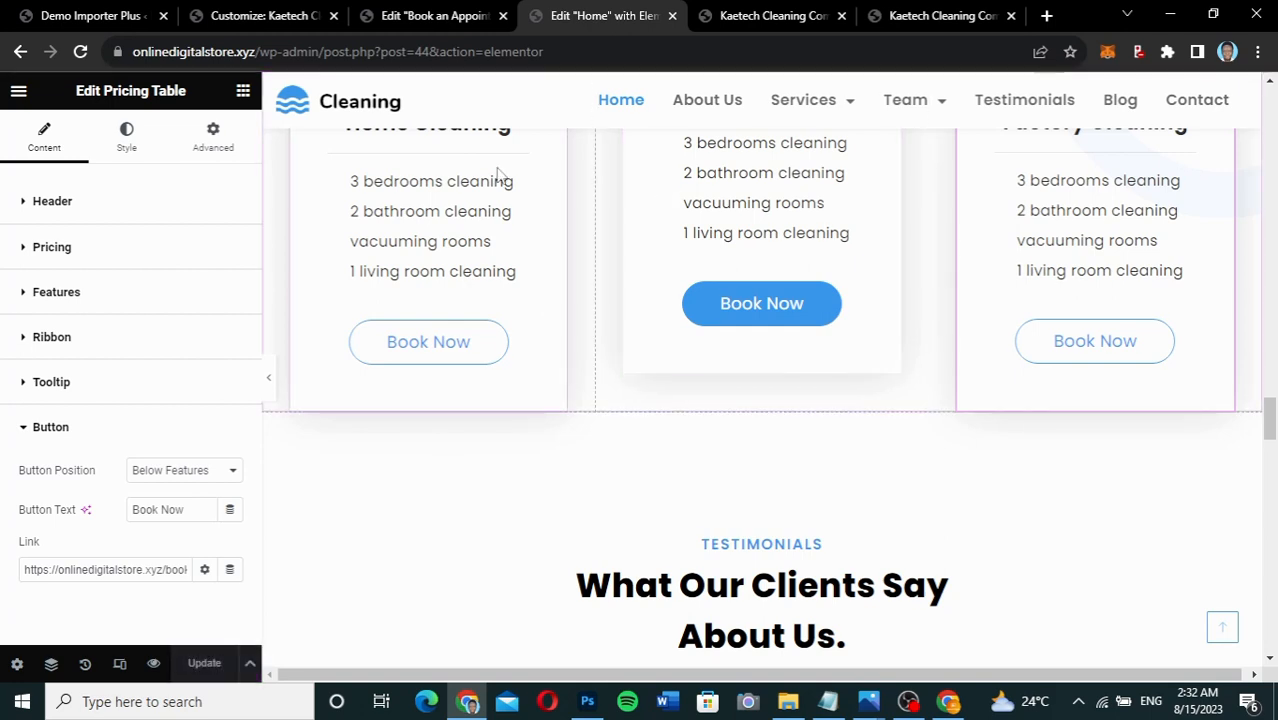
pyautogui.click(18, 92)
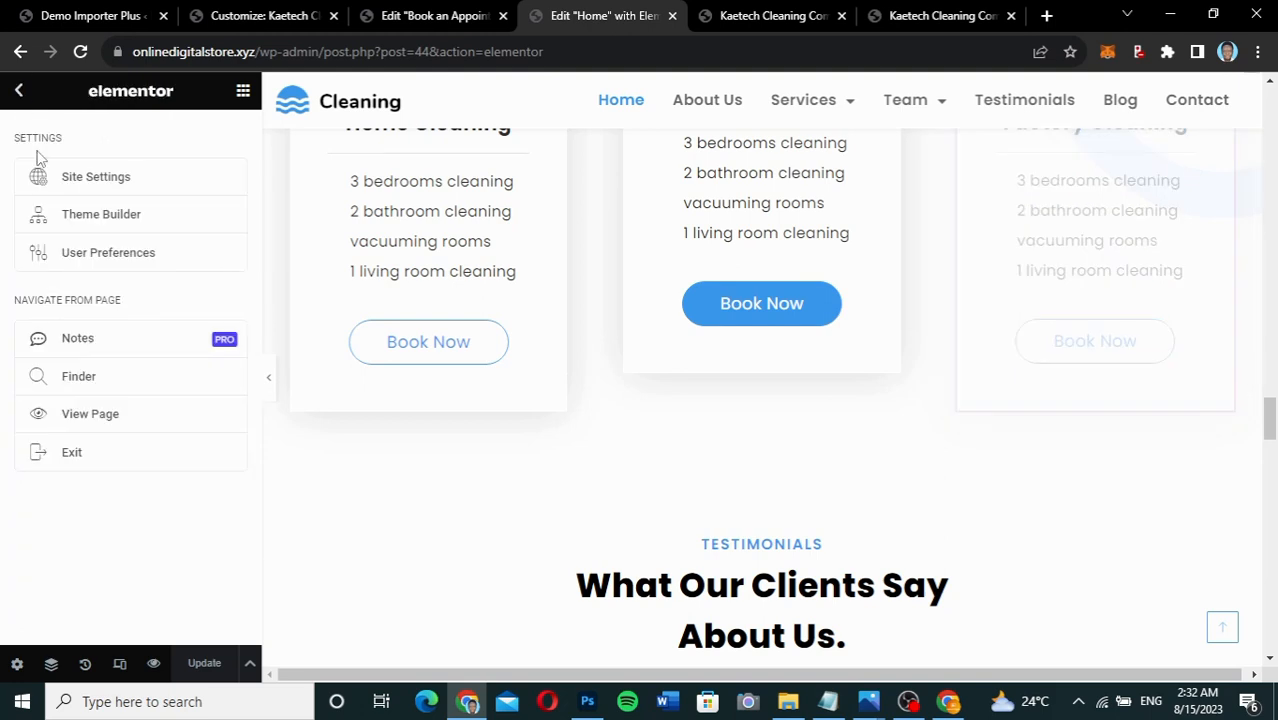
pyautogui.click(99, 422)
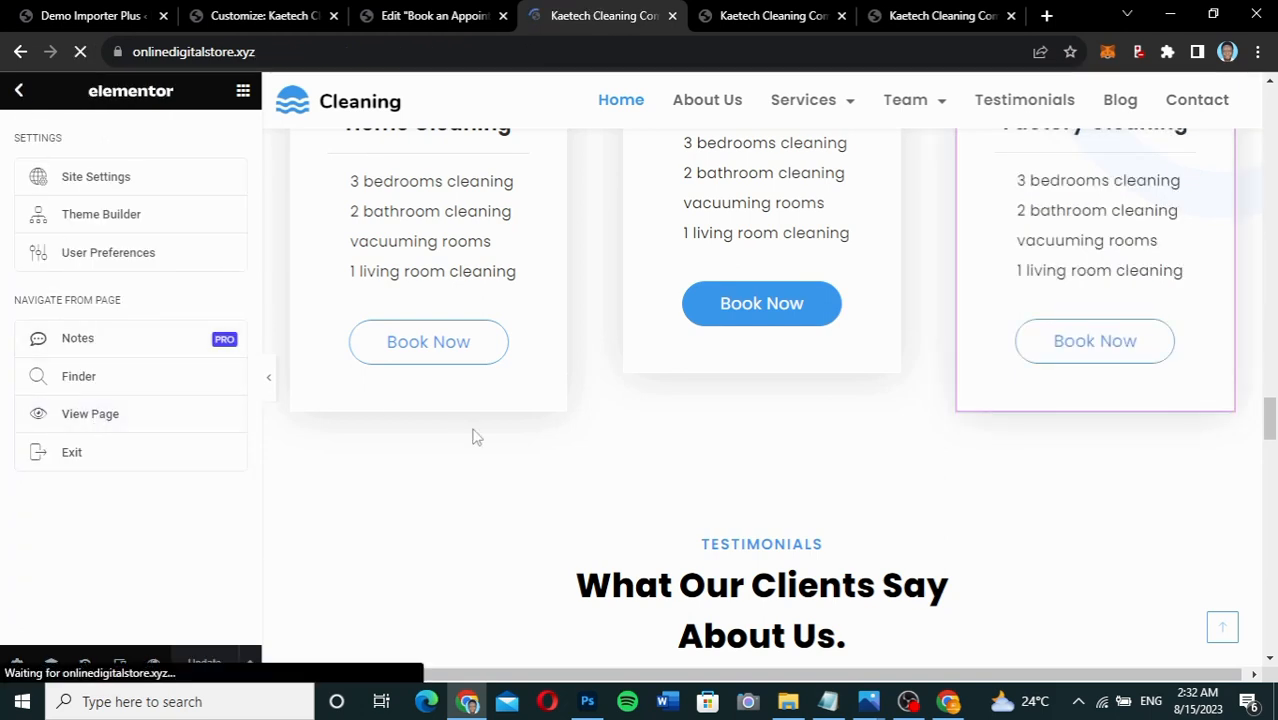
# Close the Edit Book an Appointment and Customize tabs, then test the hero Book Us Now! button.
pyautogui.click(503, 16)
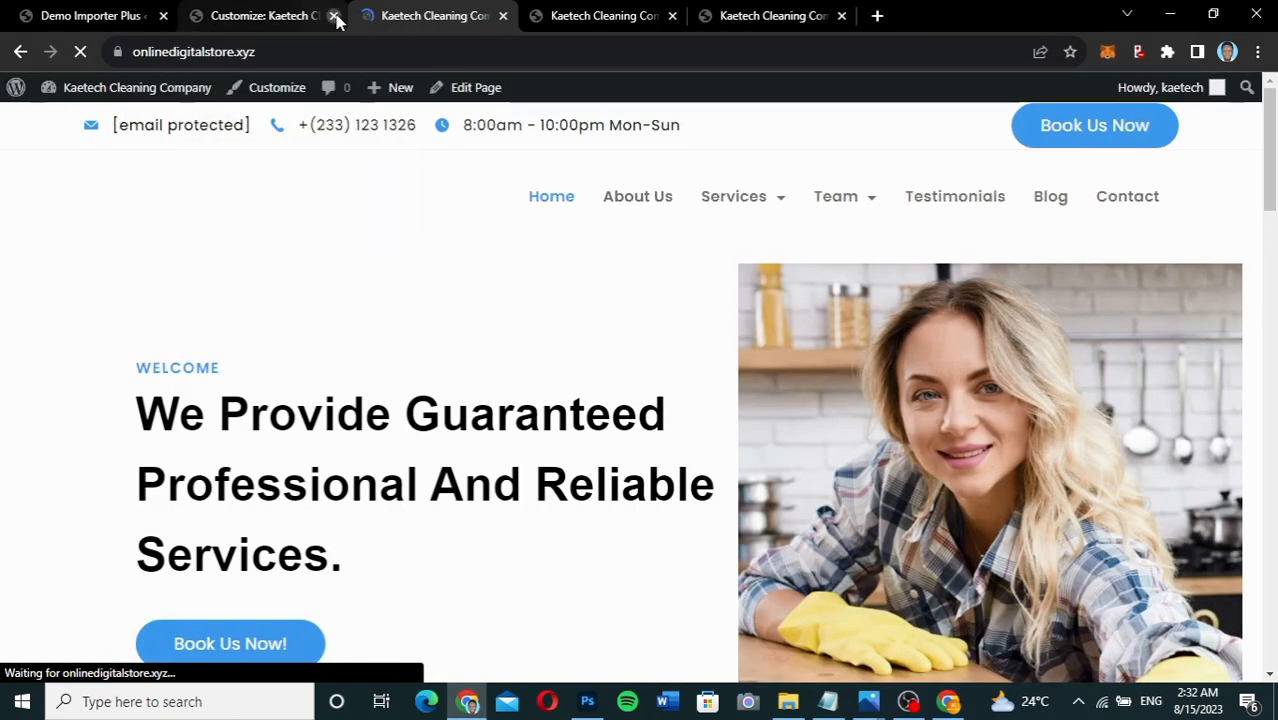
pyautogui.click(334, 16)
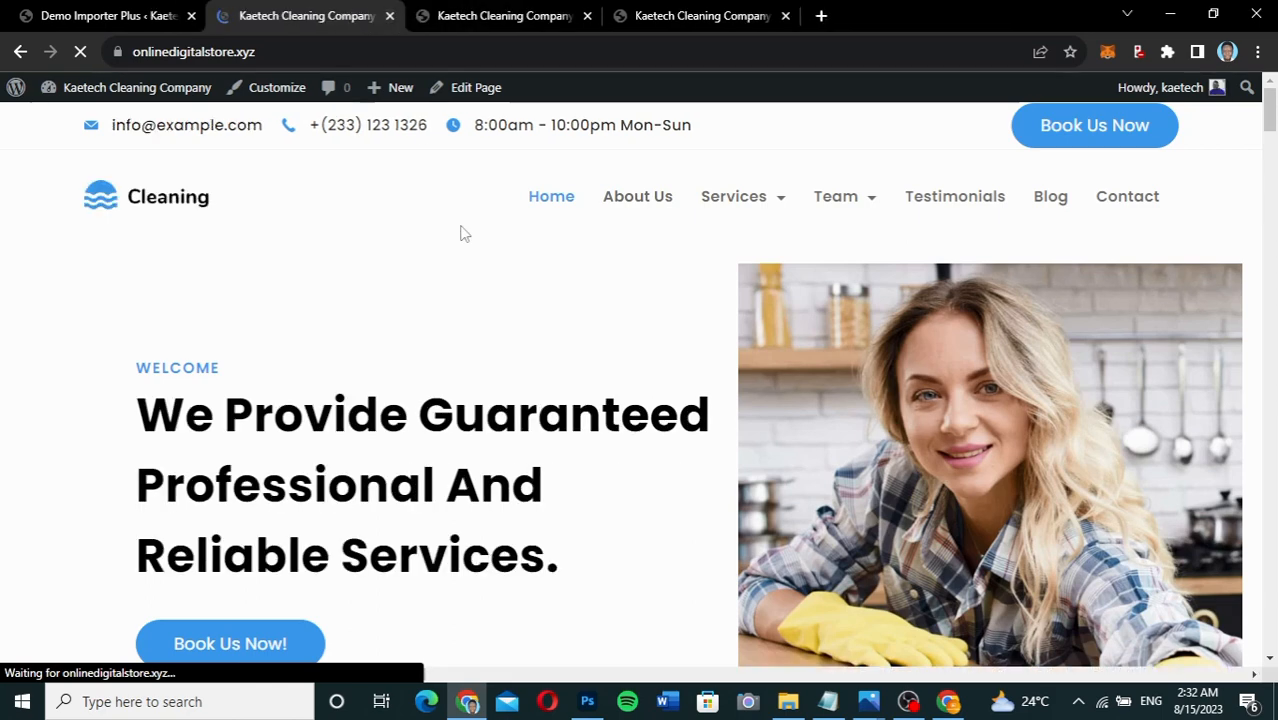
pyautogui.scroll(-3, 702, 370)
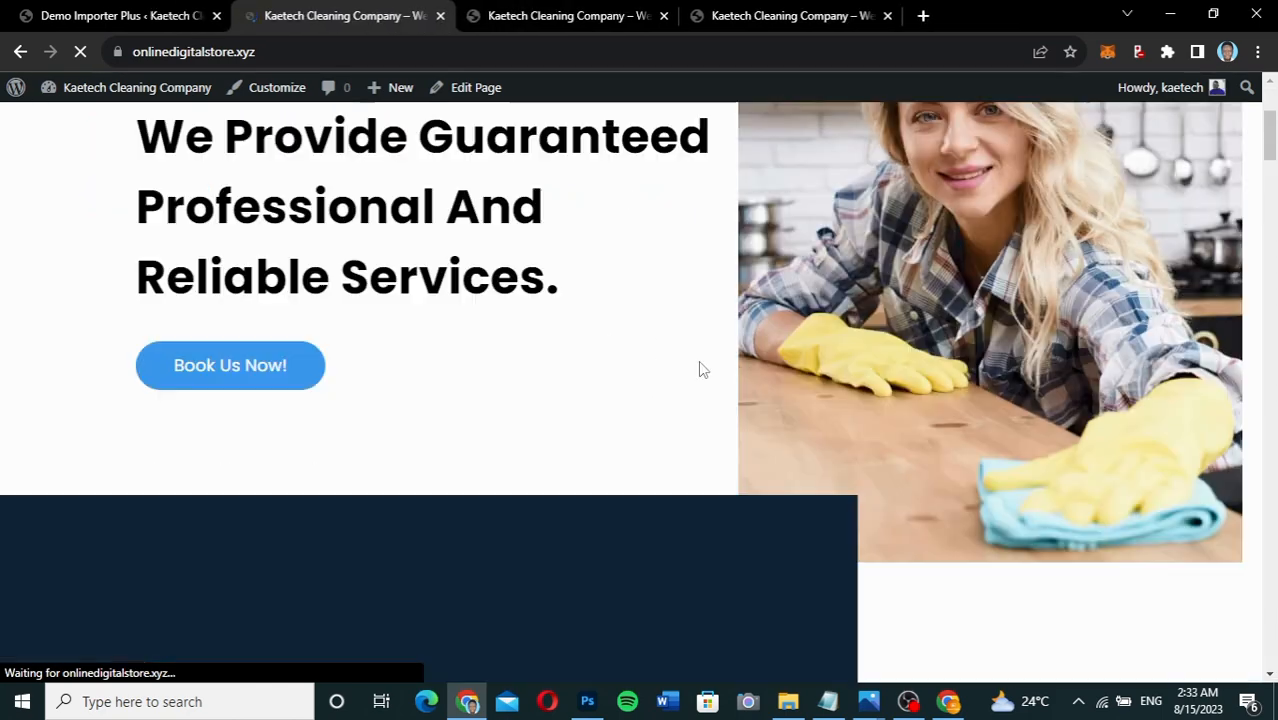
pyautogui.scroll(4, 702, 370)
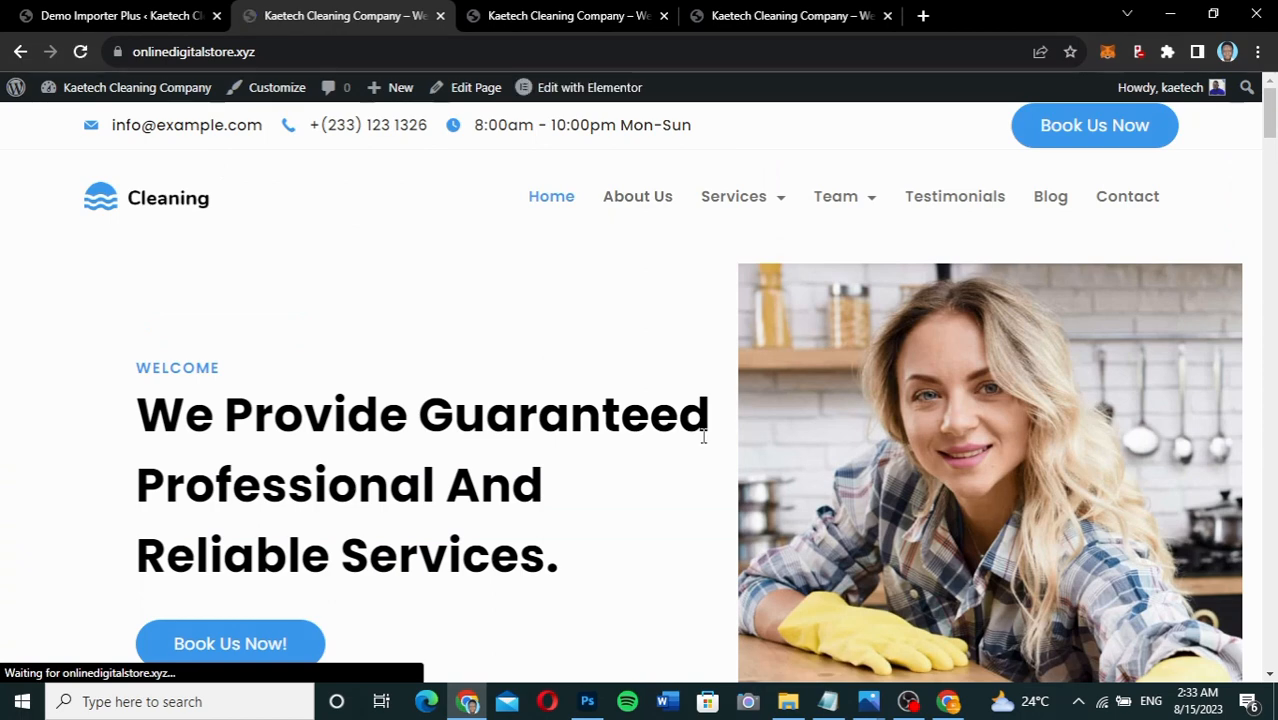
pyautogui.scroll(-3, 705, 423)
pyautogui.scroll(1, 705, 444)
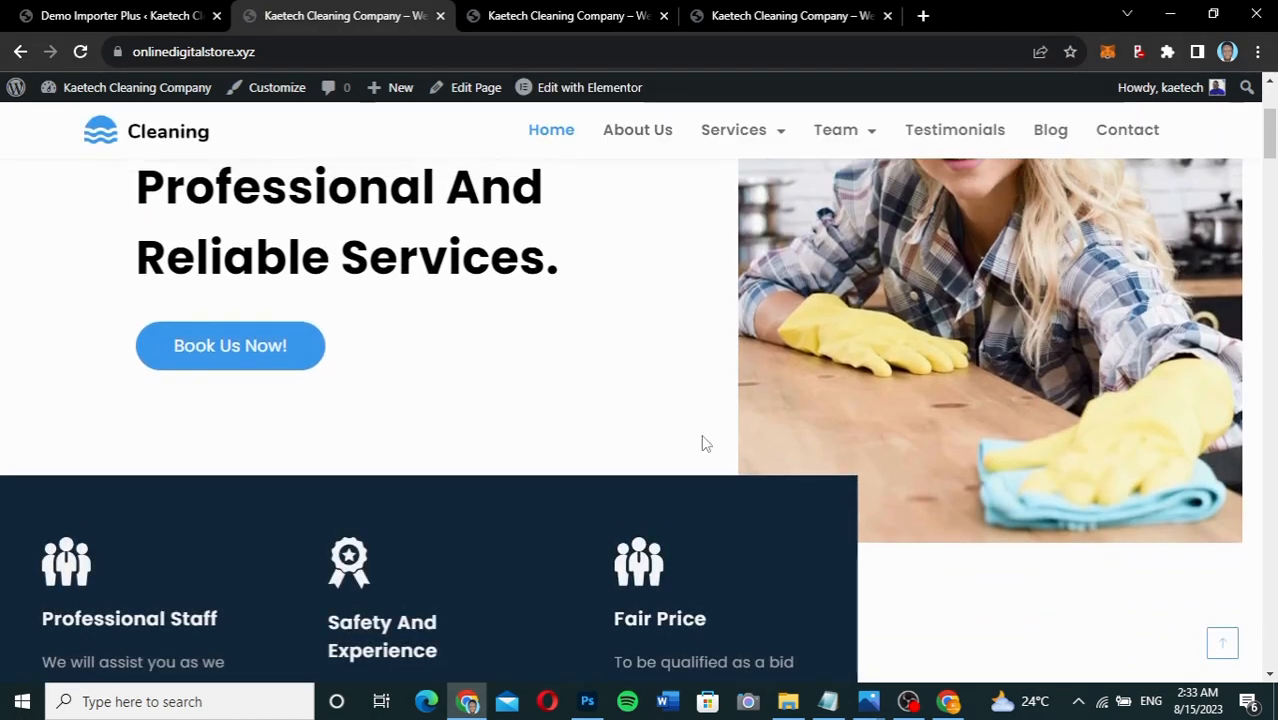
pyautogui.scroll(-2, 704, 443)
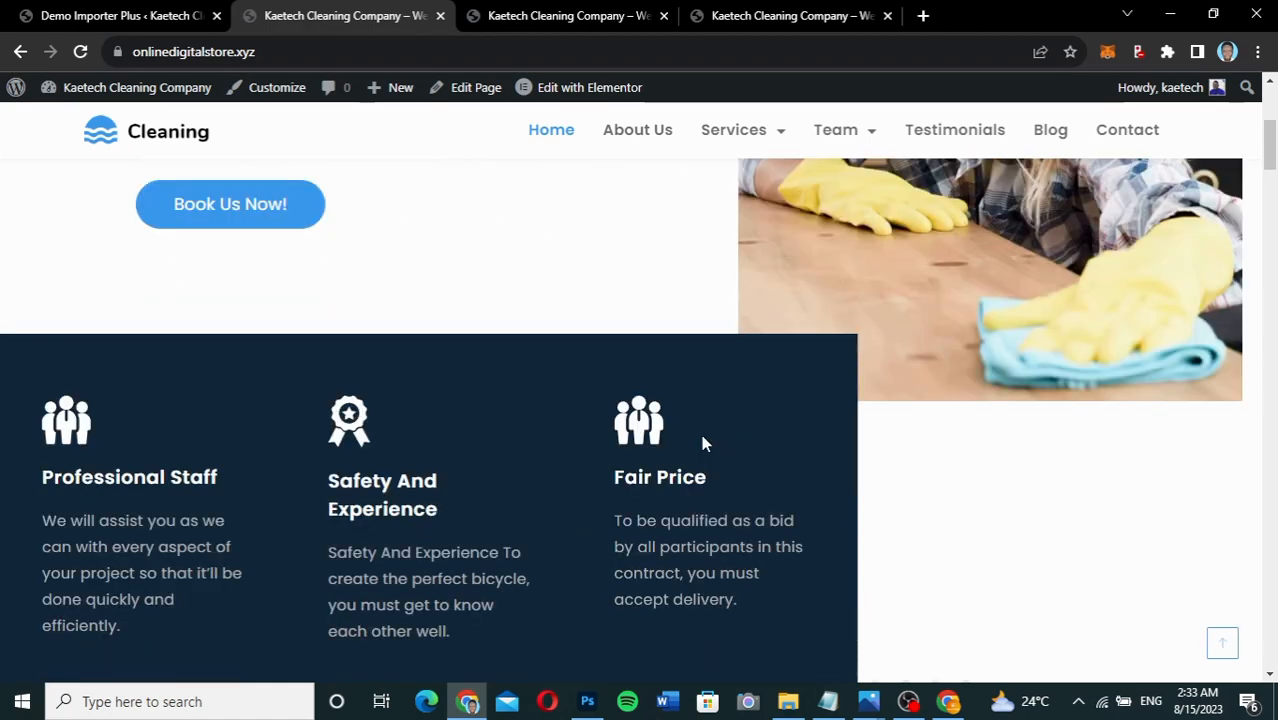
pyautogui.scroll(1, 702, 438)
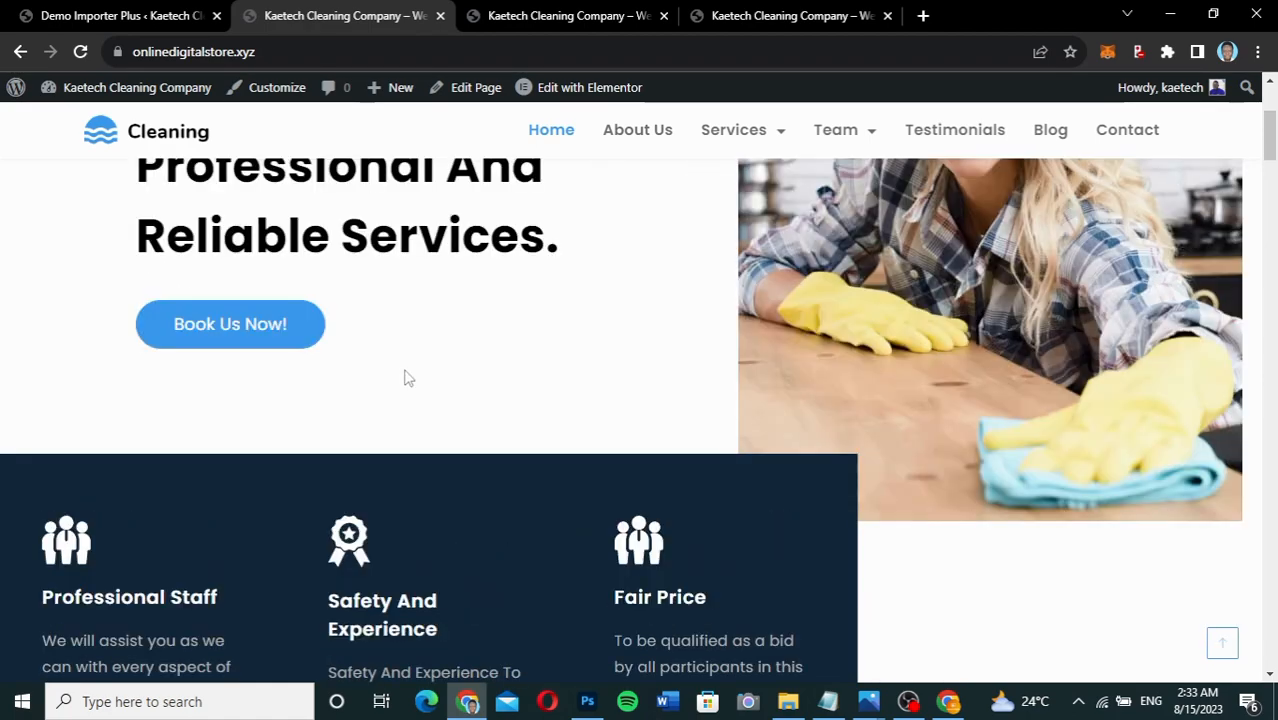
pyautogui.click(277, 325)
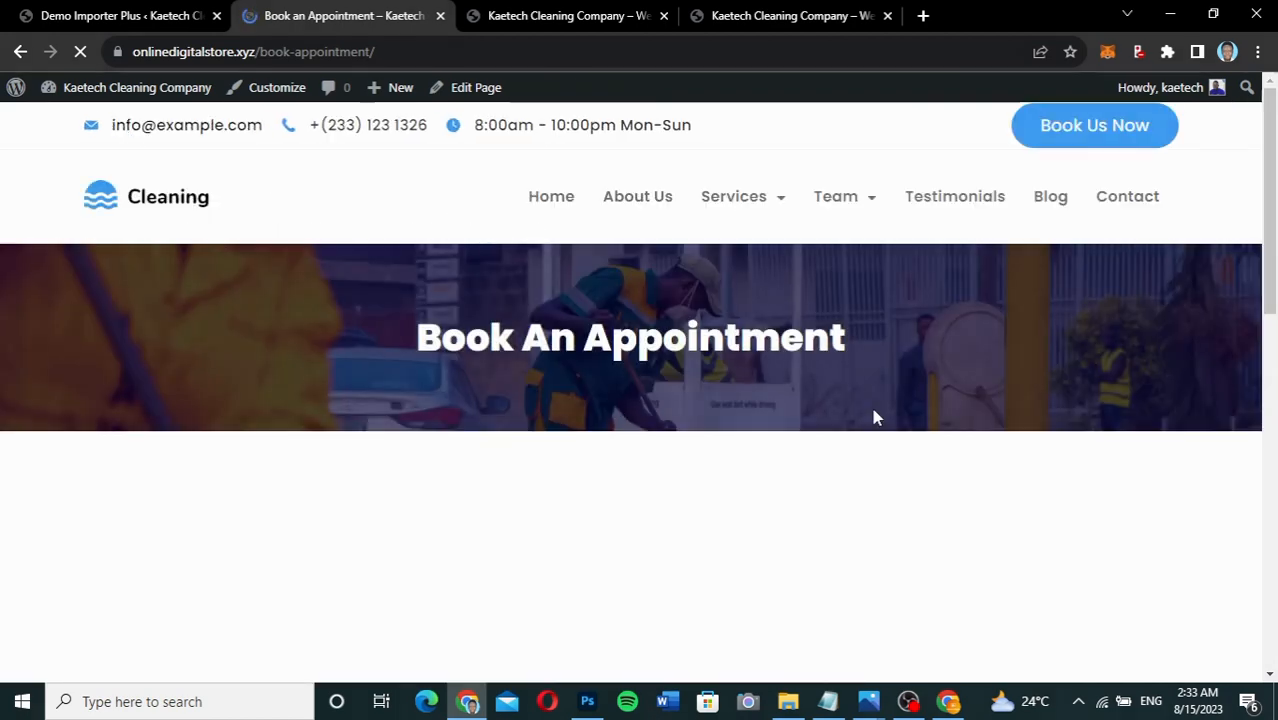
# Pick Office Cleaning from the Office category, August 17, and the 9:00 am – 12:00 pm slot.
pyautogui.scroll(-3, 907, 440)
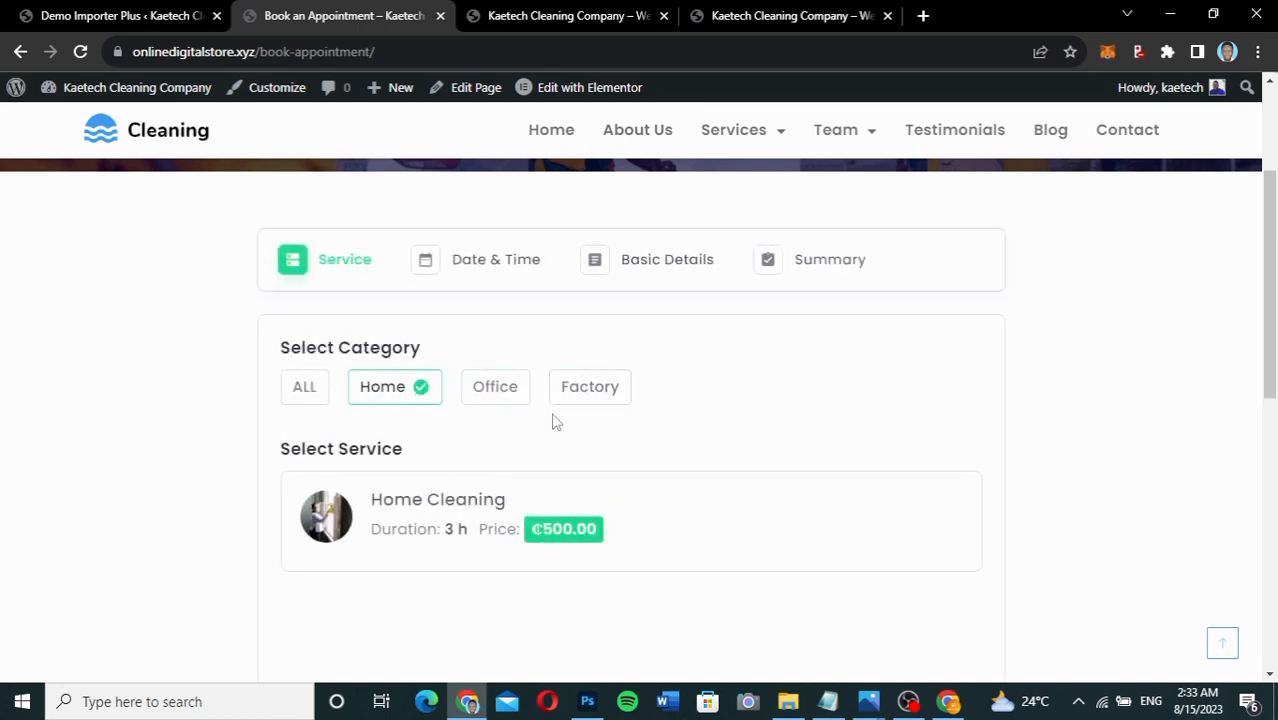
pyautogui.click(500, 395)
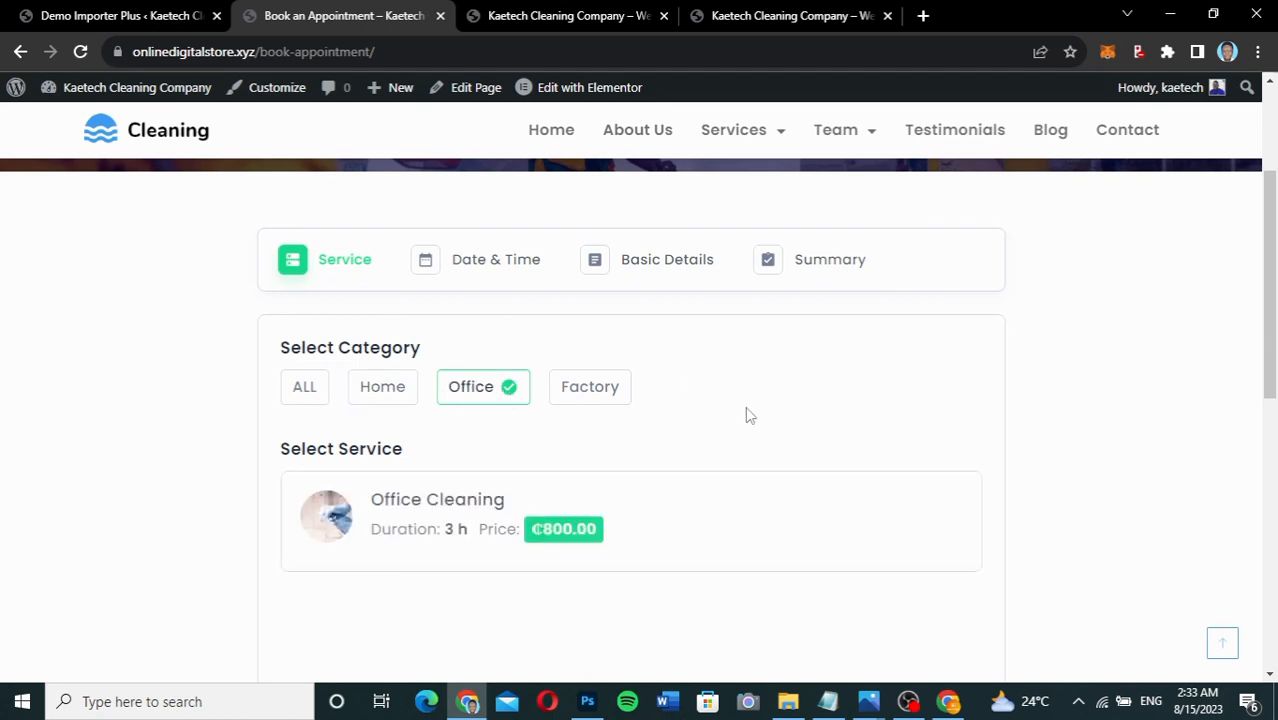
pyautogui.scroll(-3, 748, 415)
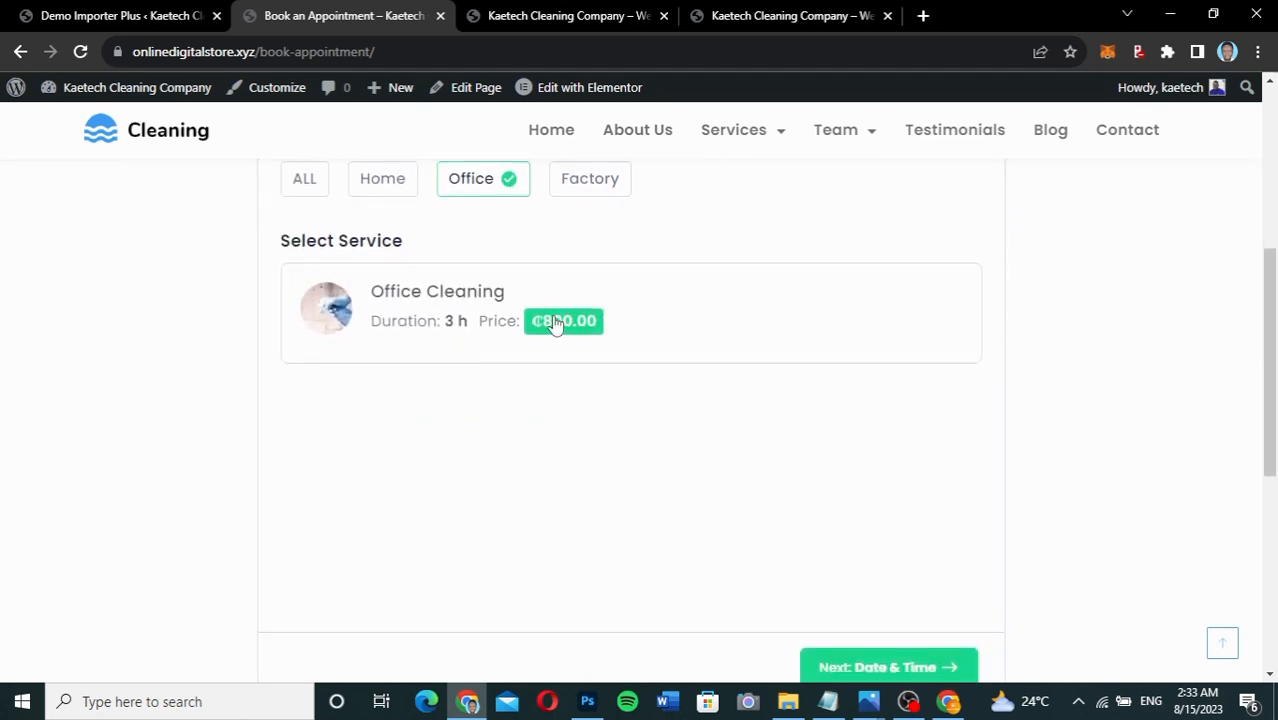
pyautogui.click(676, 314)
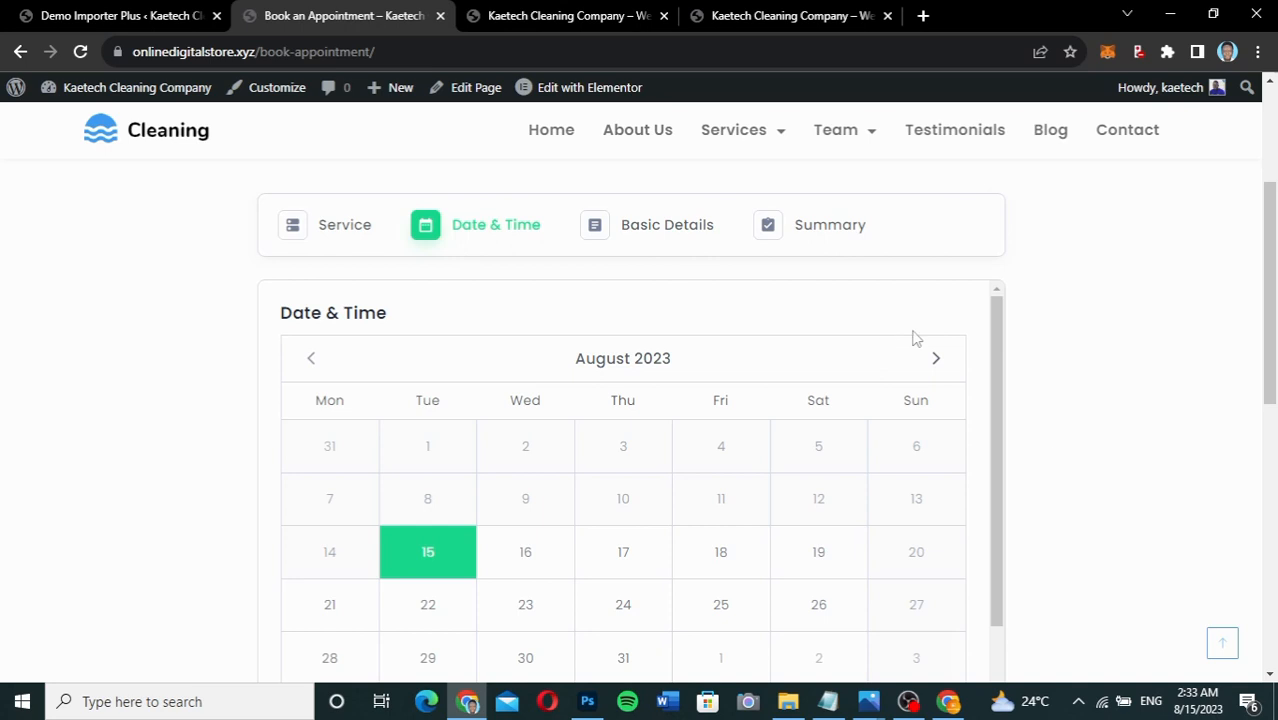
pyautogui.scroll(-2, 1056, 460)
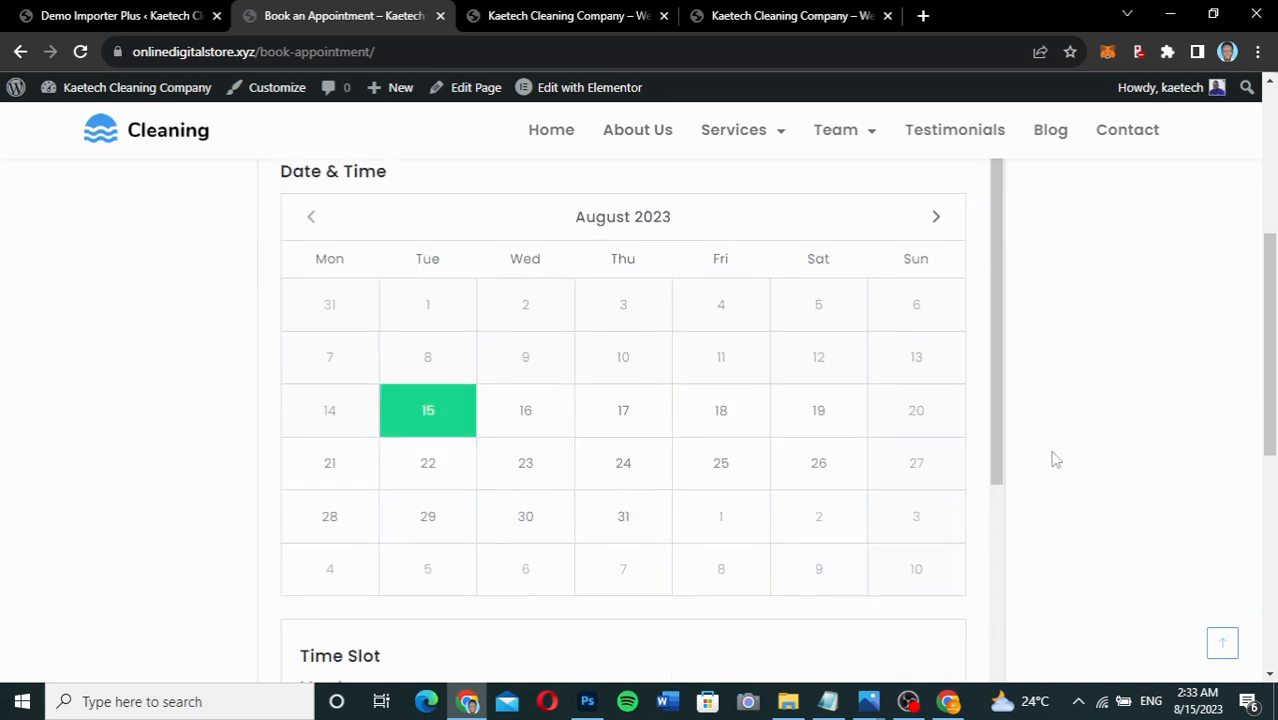
pyautogui.scroll(-2, 1056, 460)
pyautogui.scroll(1, 1056, 460)
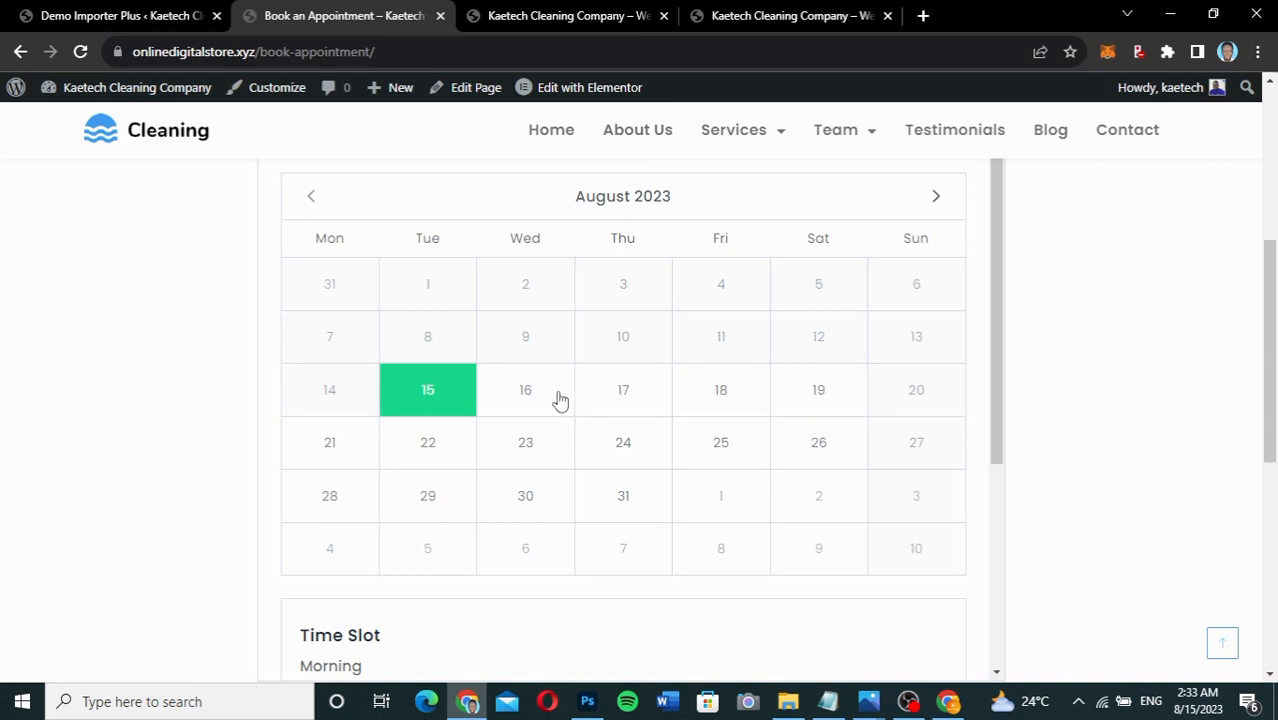
pyautogui.click(632, 396)
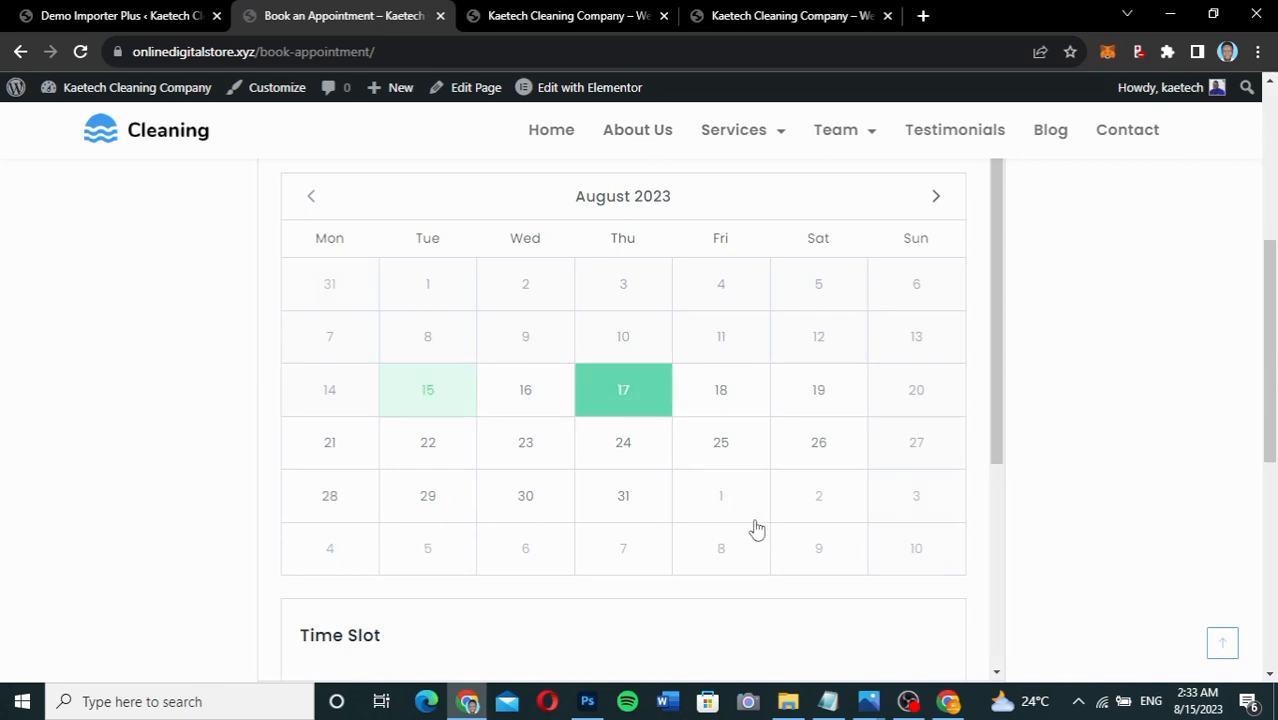
pyautogui.scroll(-3, 756, 527)
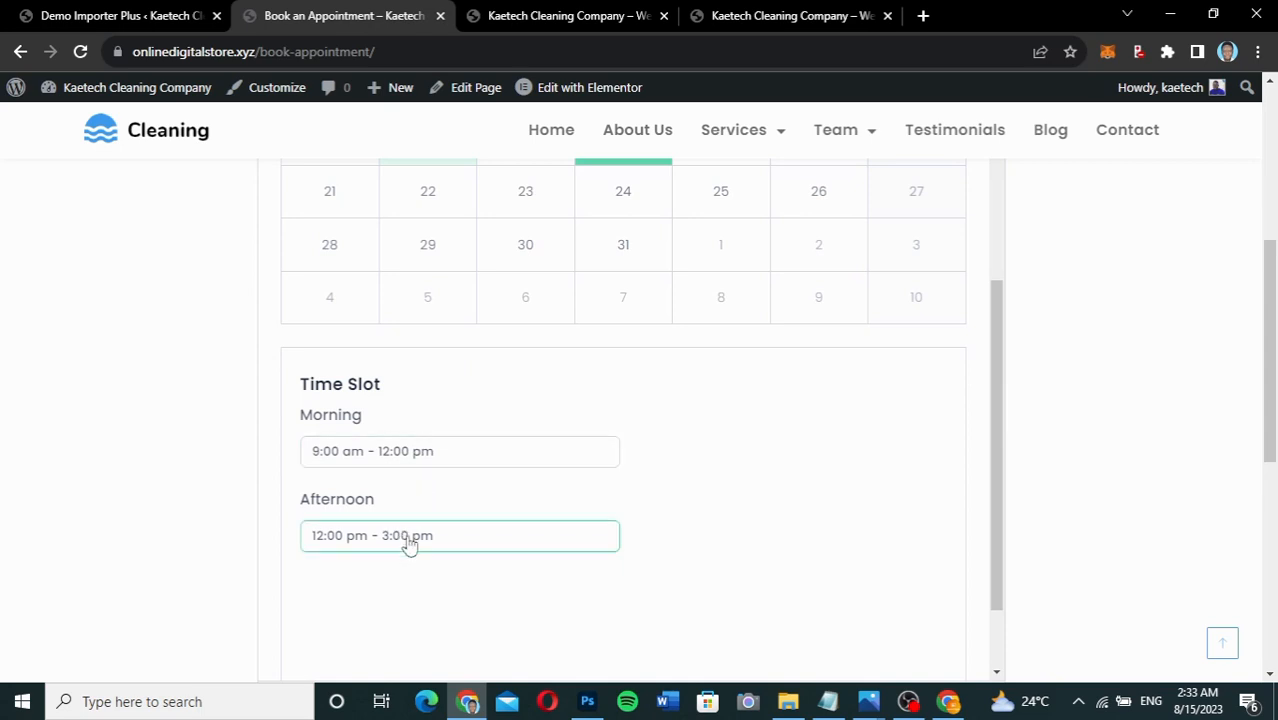
pyautogui.click(425, 450)
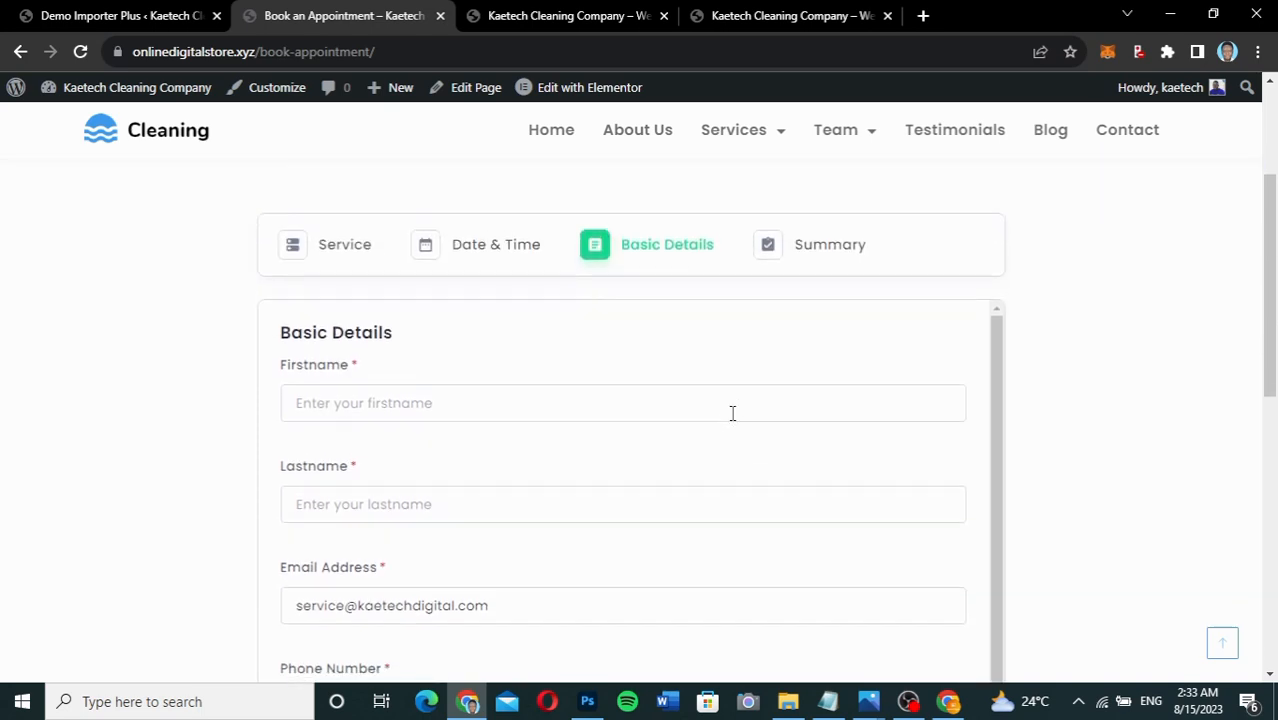
# Autofill the customer's name and e-mail, enter their phone number, and continue to Summary.
pyautogui.click(465, 384)
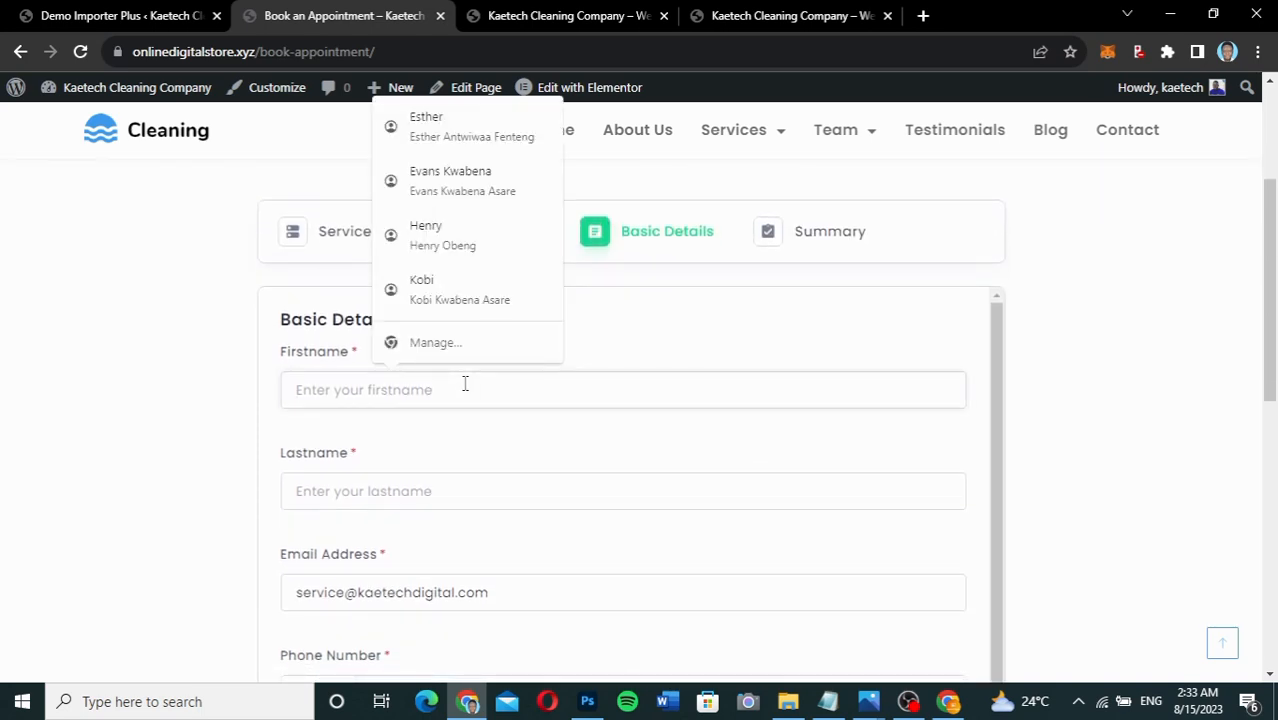
pyautogui.click(460, 237)
pyautogui.scroll(-1, 483, 422)
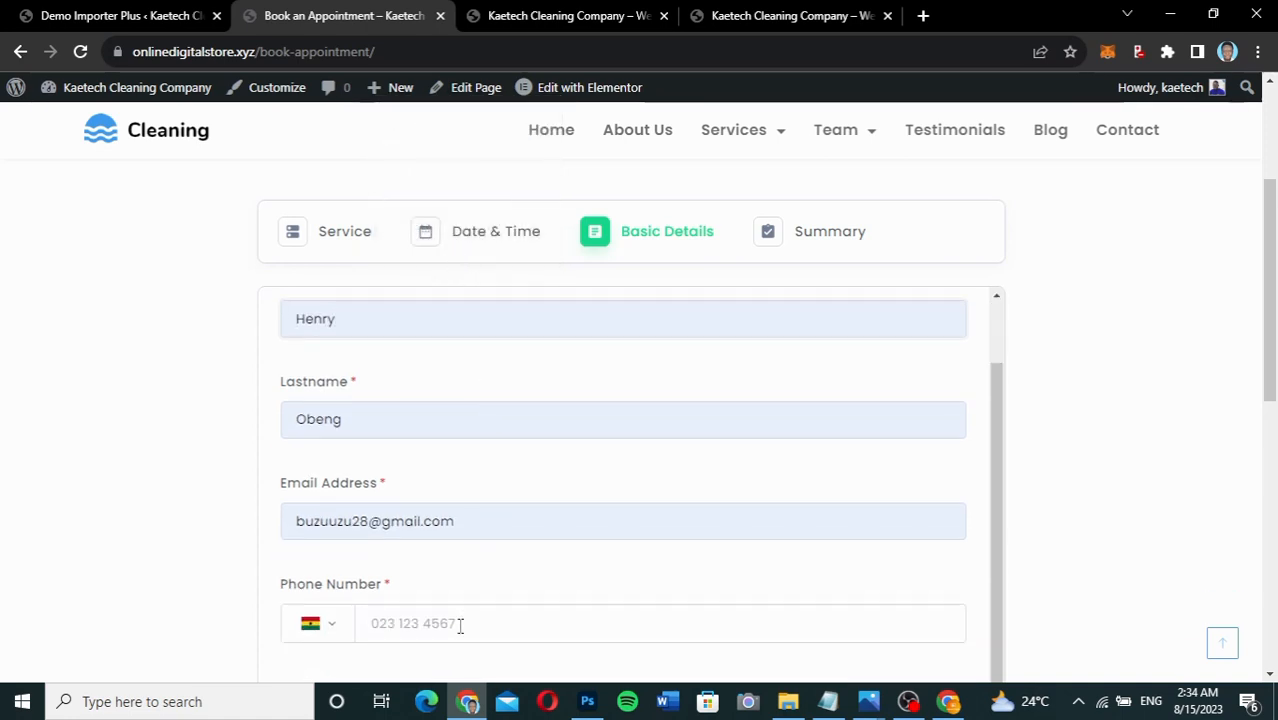
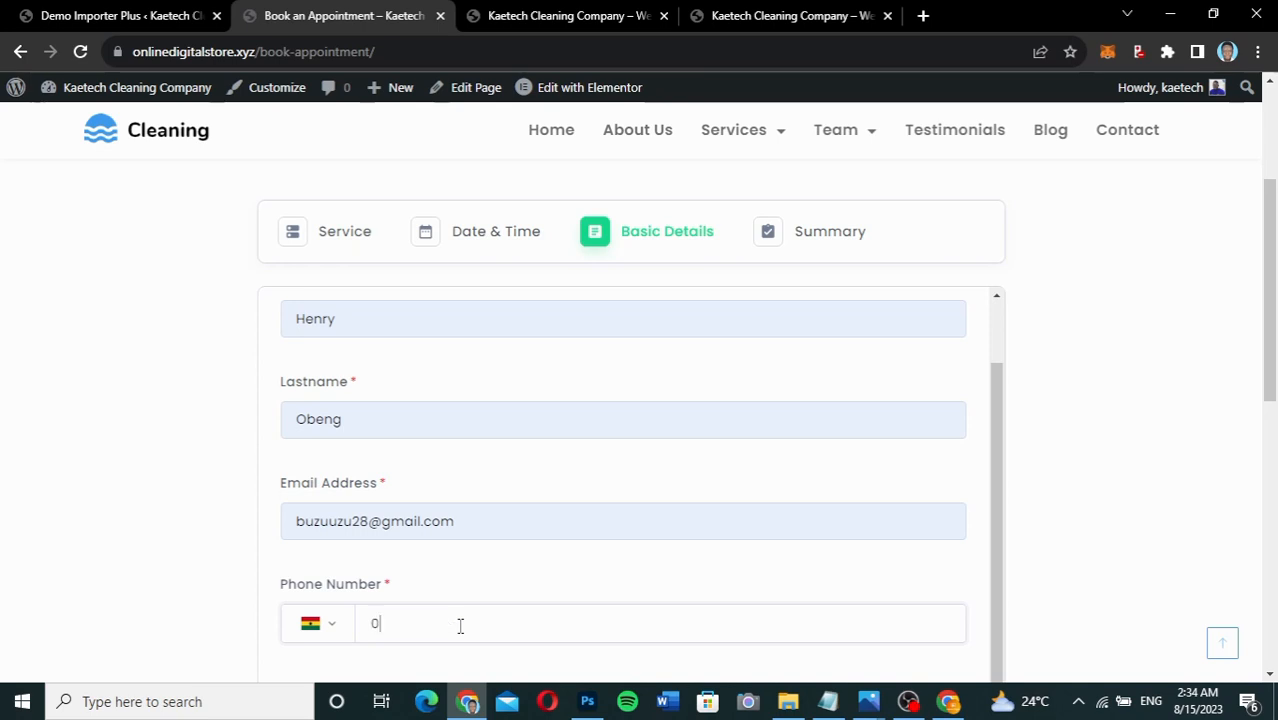
pyautogui.scroll(-2, 662, 556)
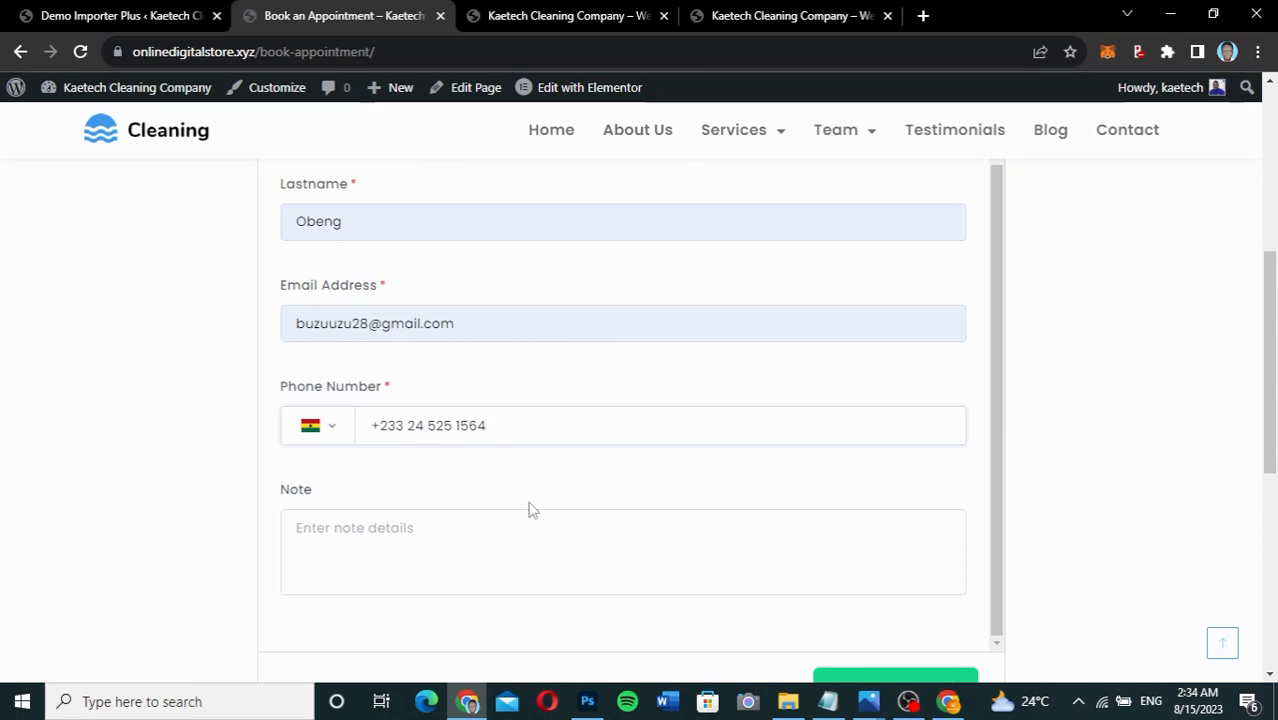
pyautogui.scroll(-2, 532, 510)
pyautogui.click(399, 396)
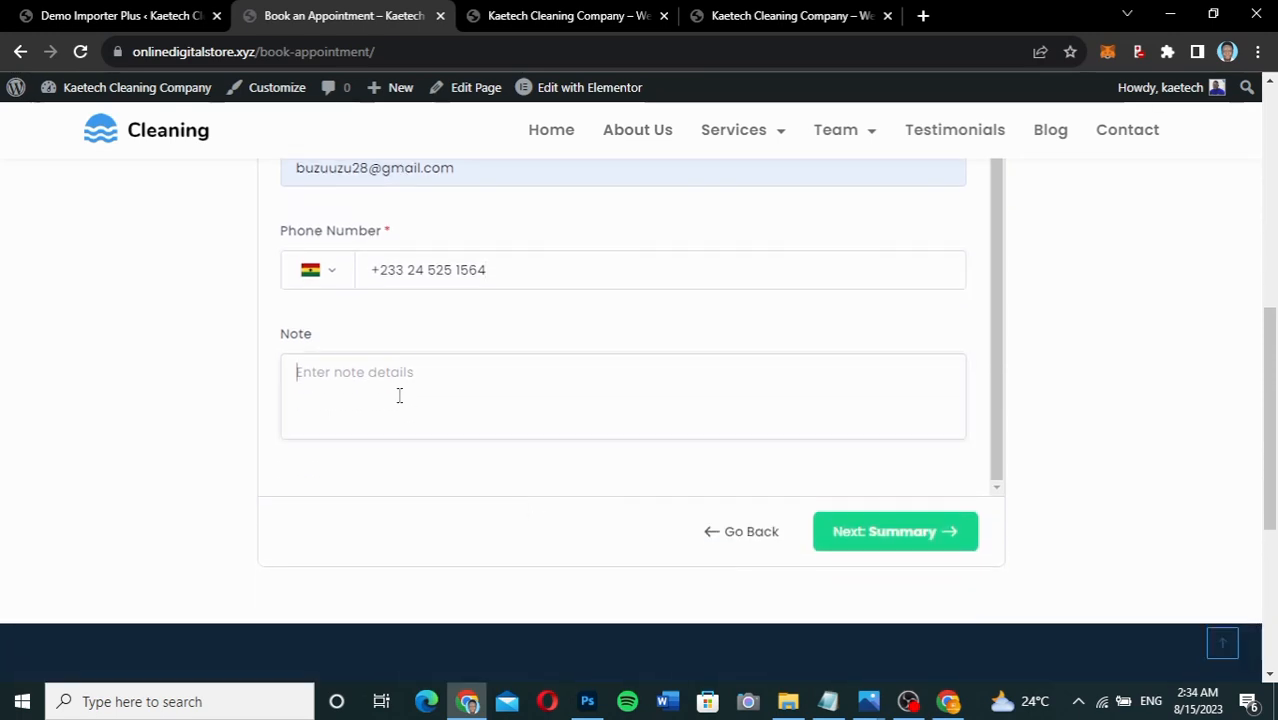
pyautogui.click(888, 538)
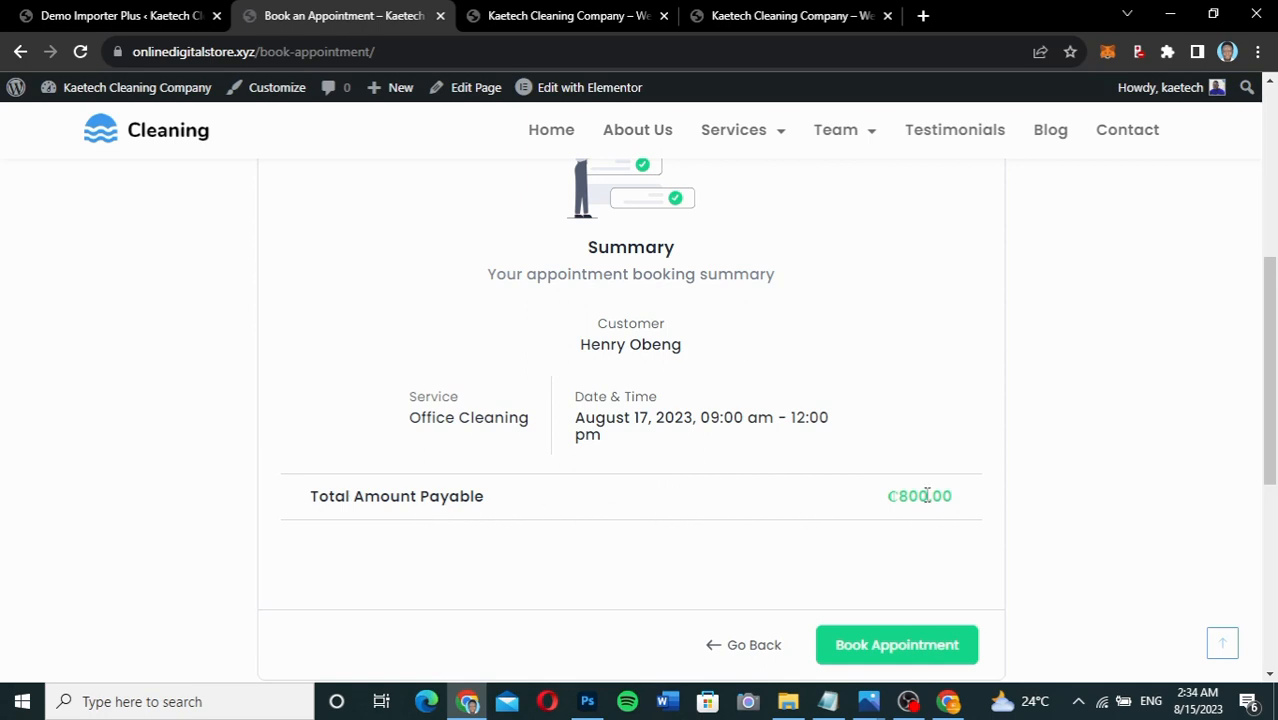
# Book the appointment and review the Thank you page showing Booking ID #1.
pyautogui.scroll(-1, 918, 528)
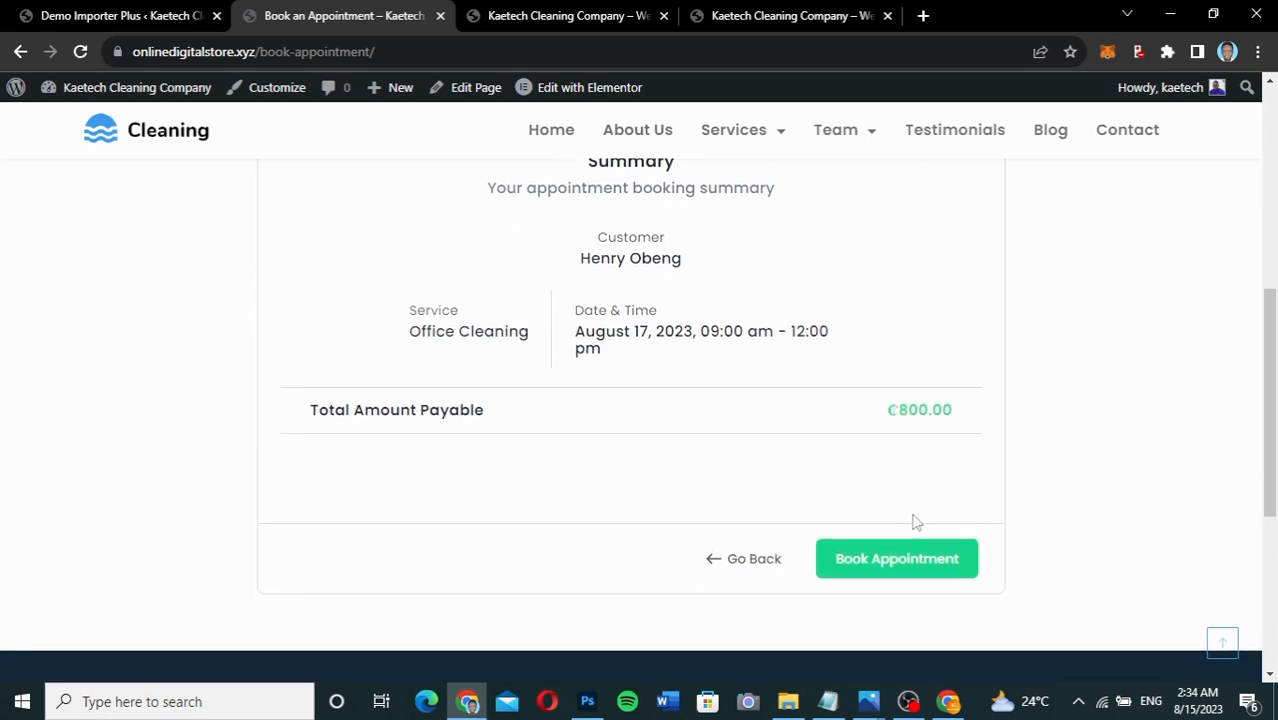
pyautogui.click(877, 561)
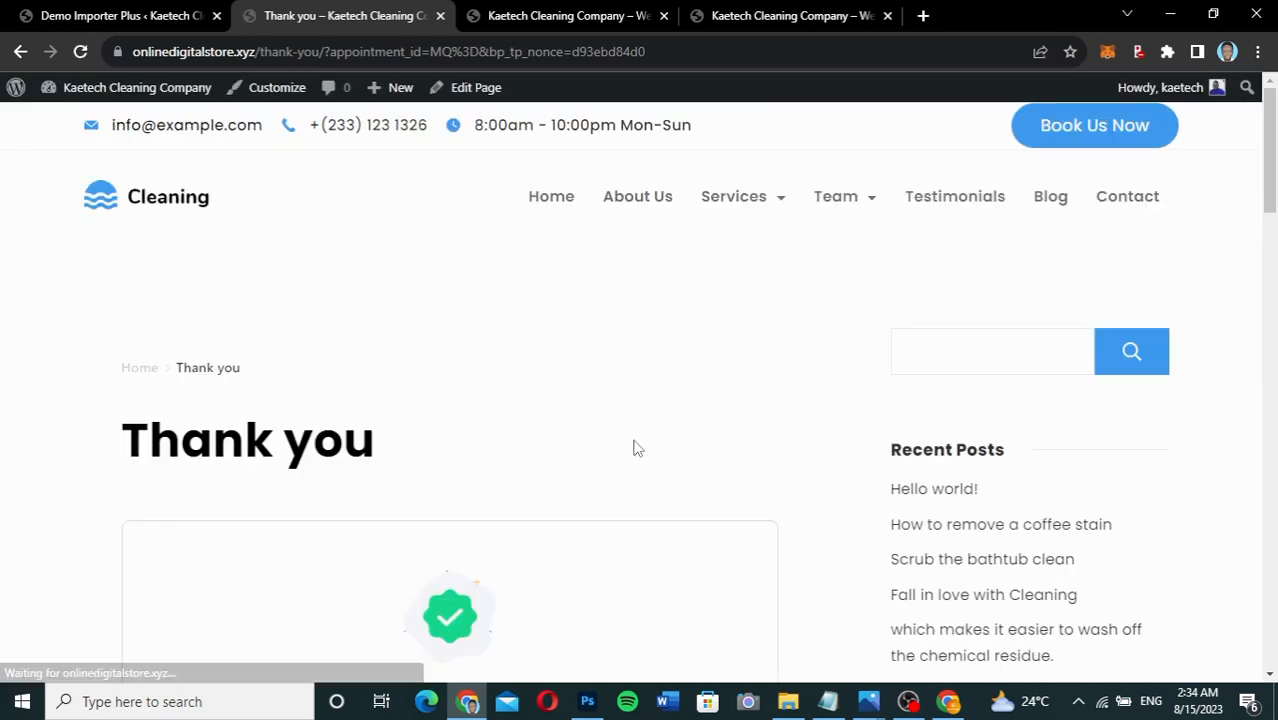
pyautogui.scroll(-4, 633, 448)
pyautogui.scroll(-2, 634, 440)
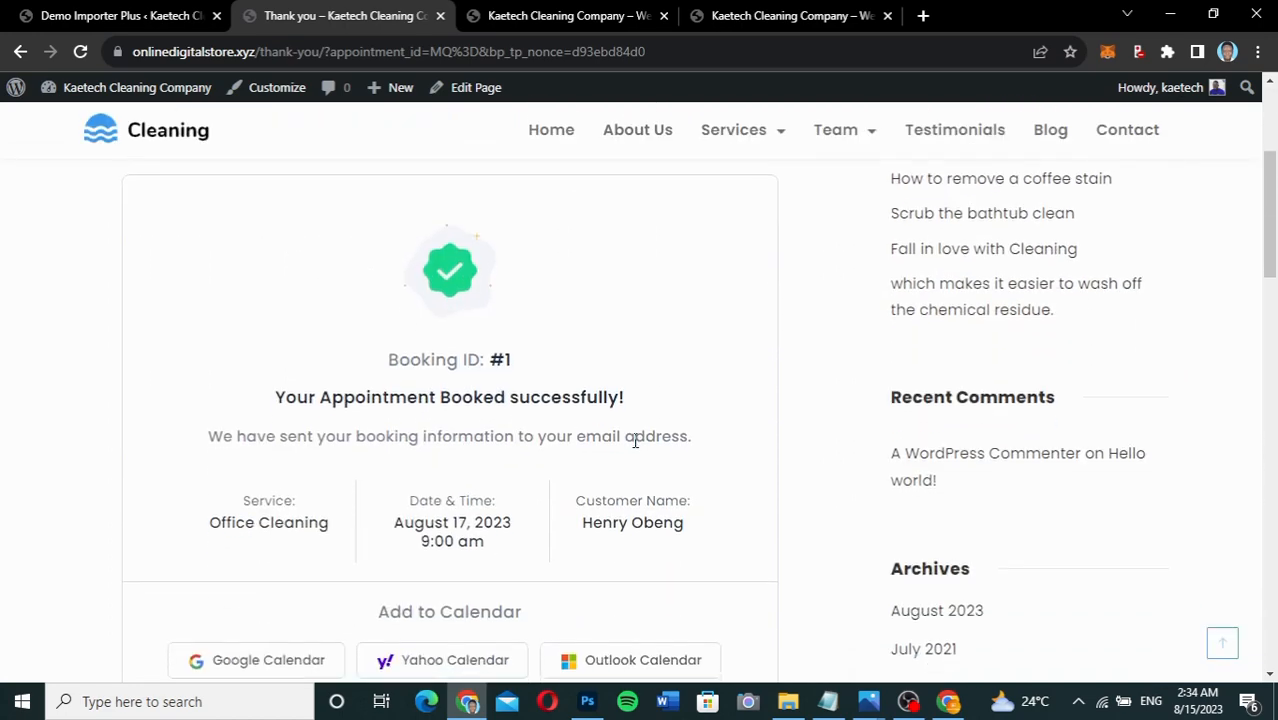
pyautogui.scroll(2, 633, 445)
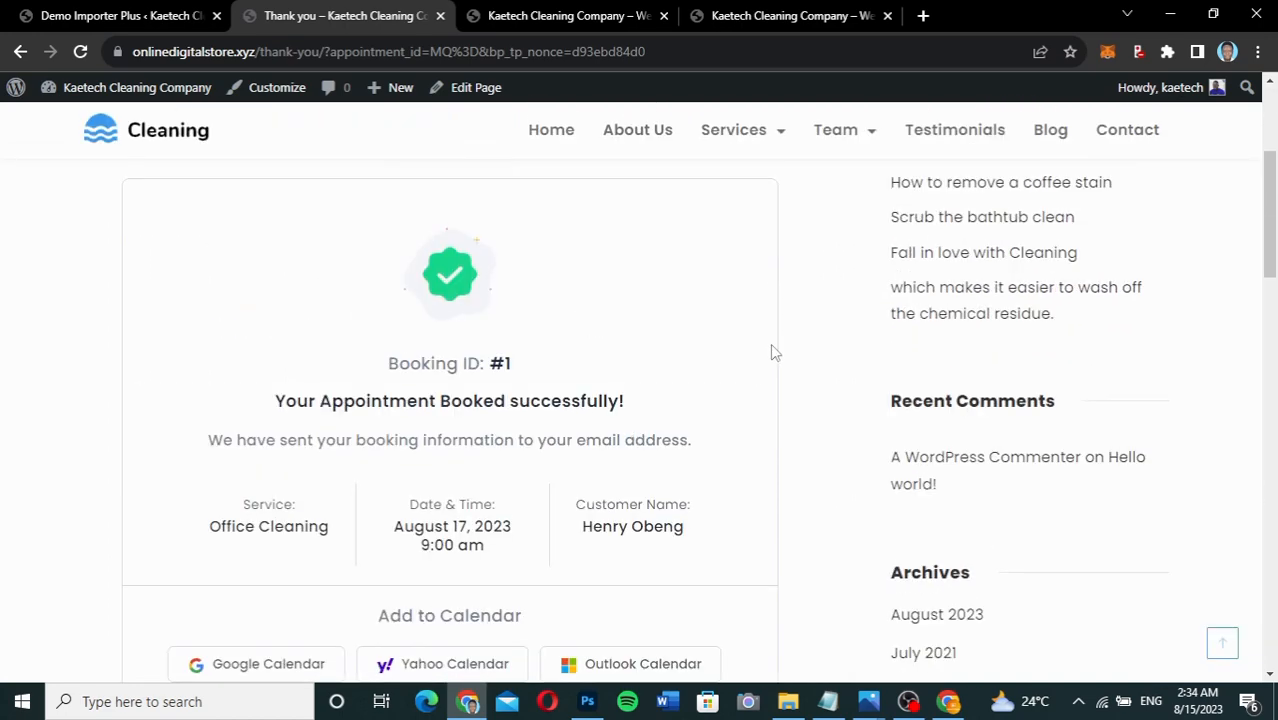
pyautogui.scroll(2, 770, 345)
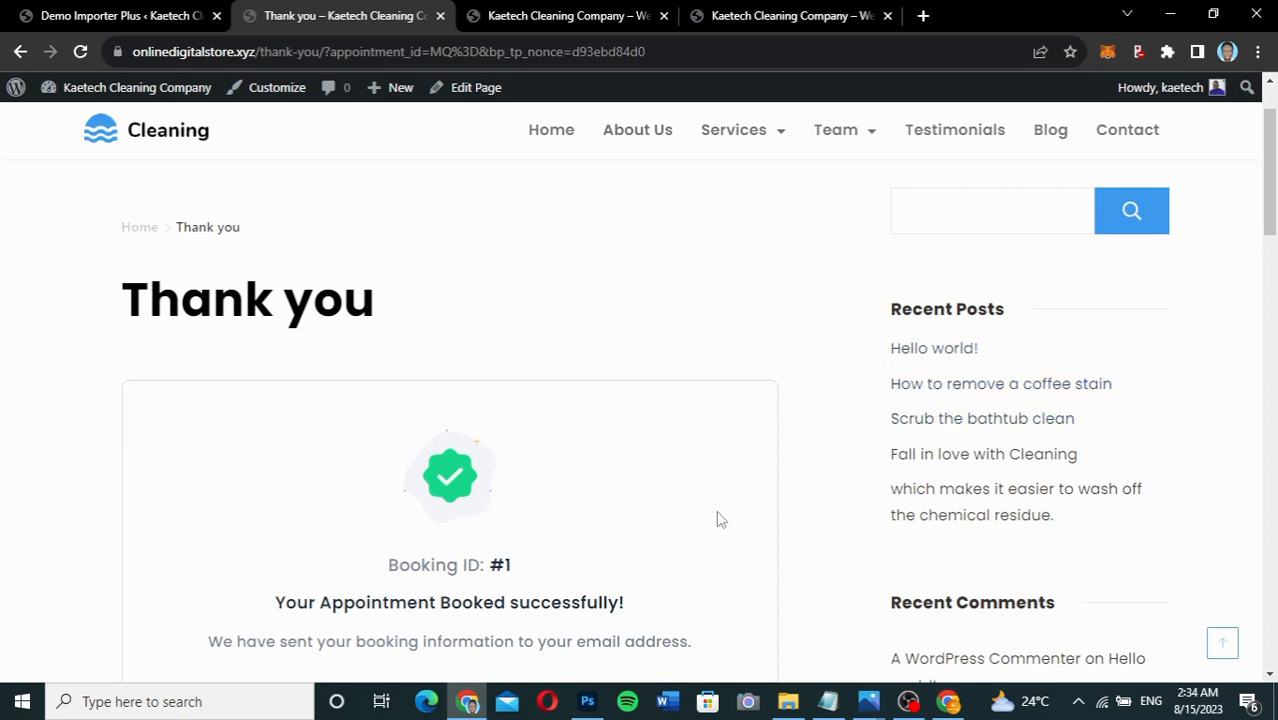
pyautogui.scroll(-2, 719, 519)
pyautogui.scroll(-1, 719, 519)
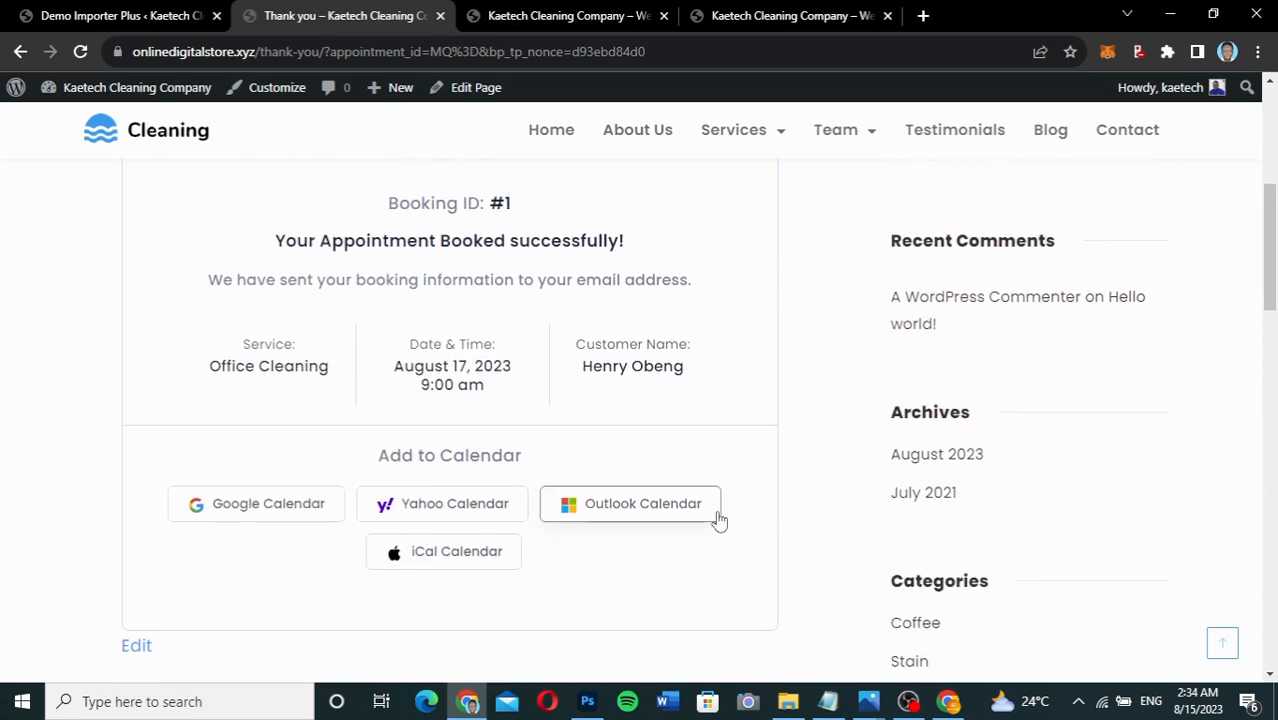
pyautogui.scroll(1, 719, 519)
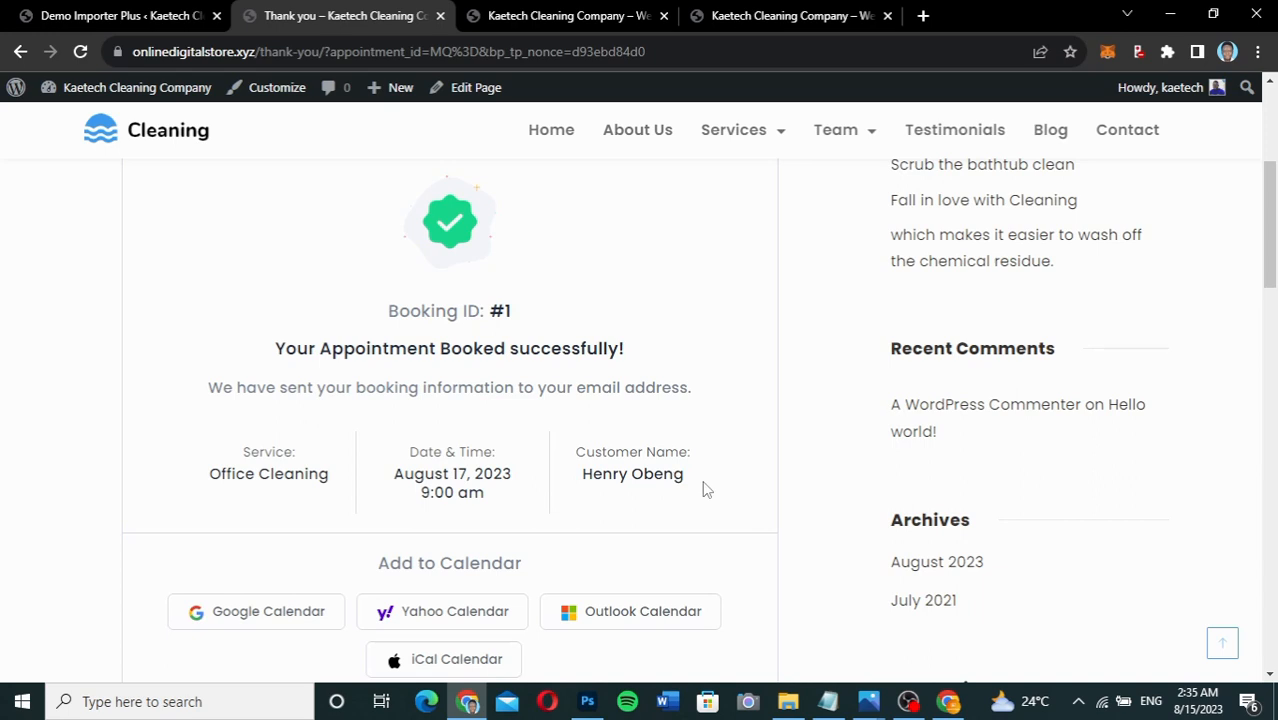
pyautogui.scroll(-2, 703, 489)
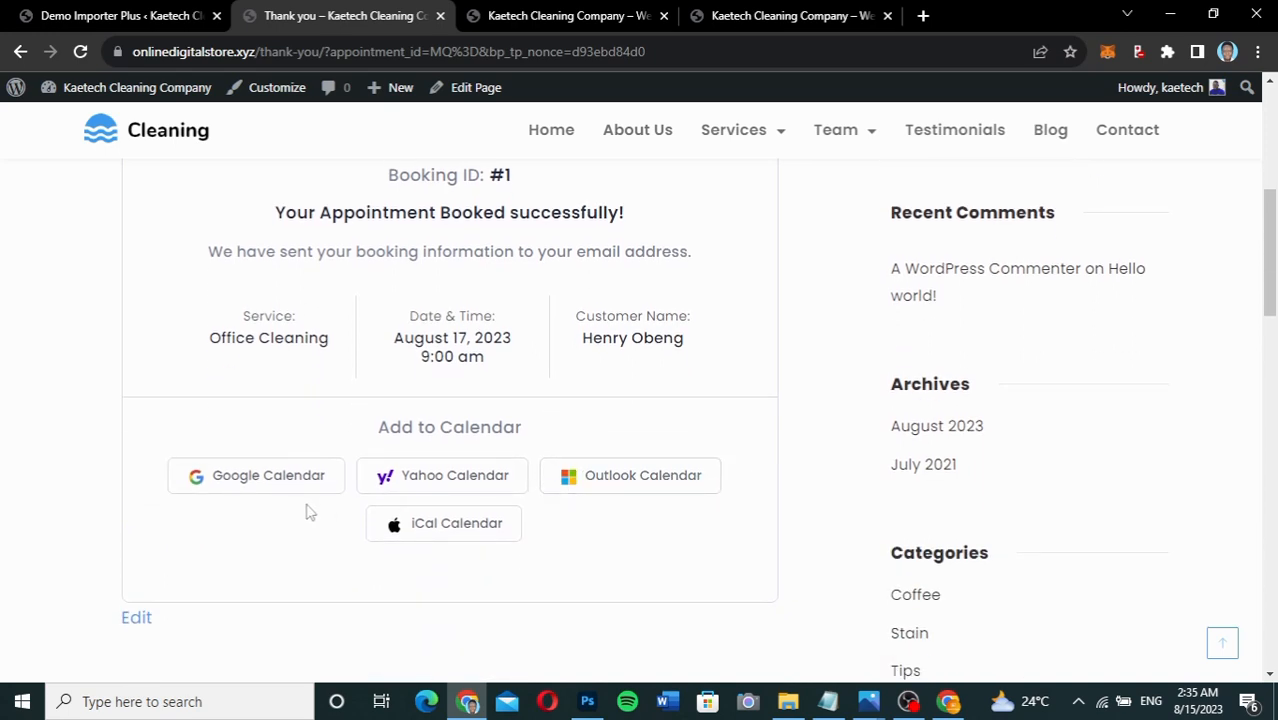
# Switch to the other browser window and look over the Kaetech Cleaning home page.
pyautogui.hotkey('alt', 'Tab')
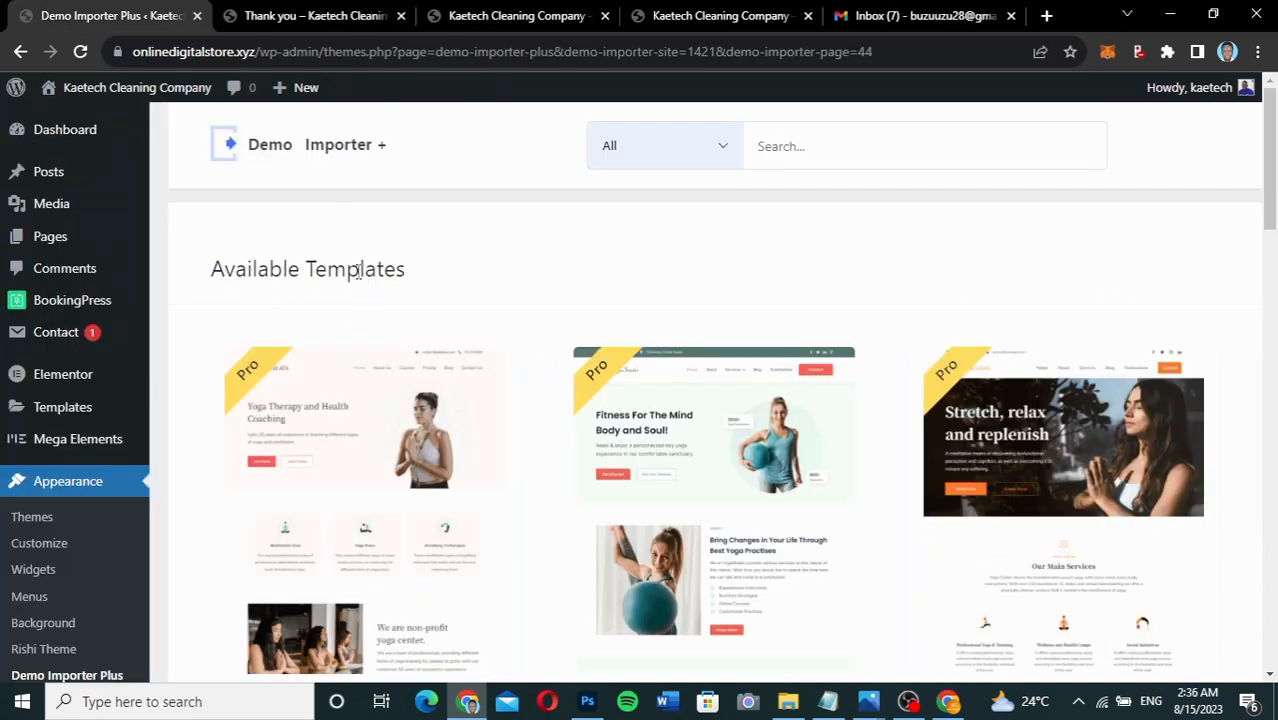
pyautogui.click(475, 20)
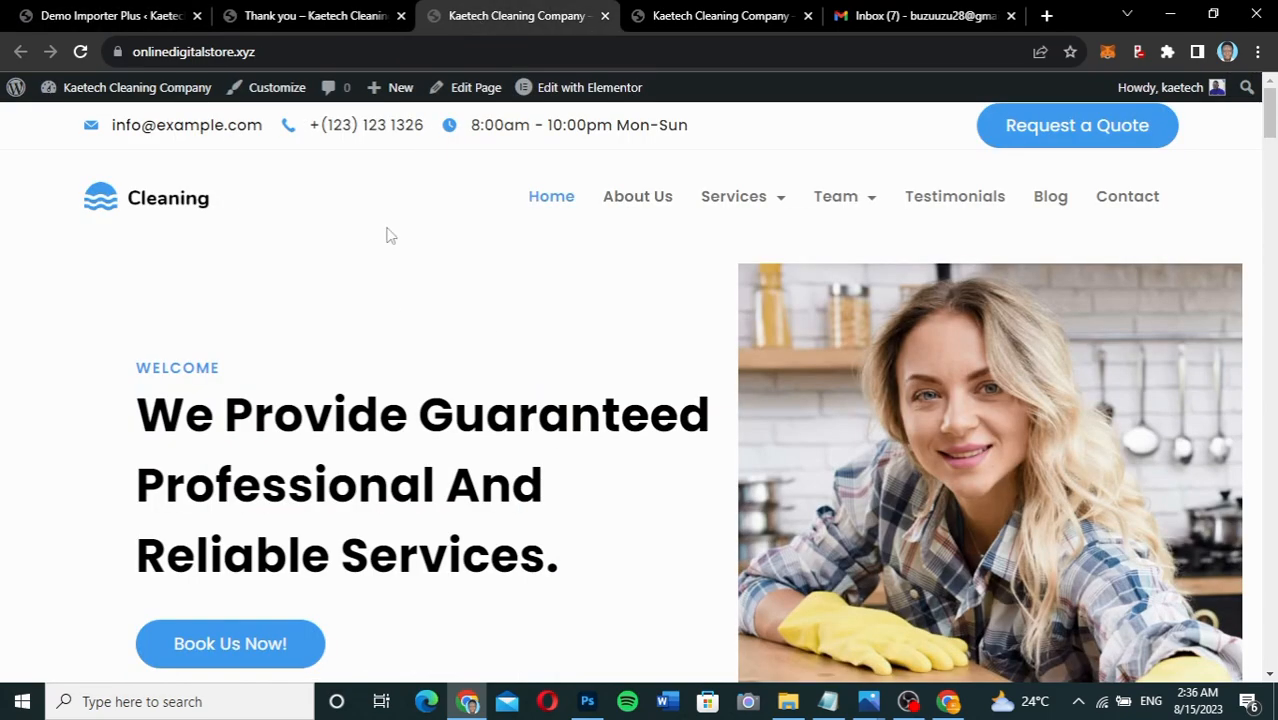
pyautogui.scroll(-5, 388, 270)
pyautogui.scroll(-5, 388, 300)
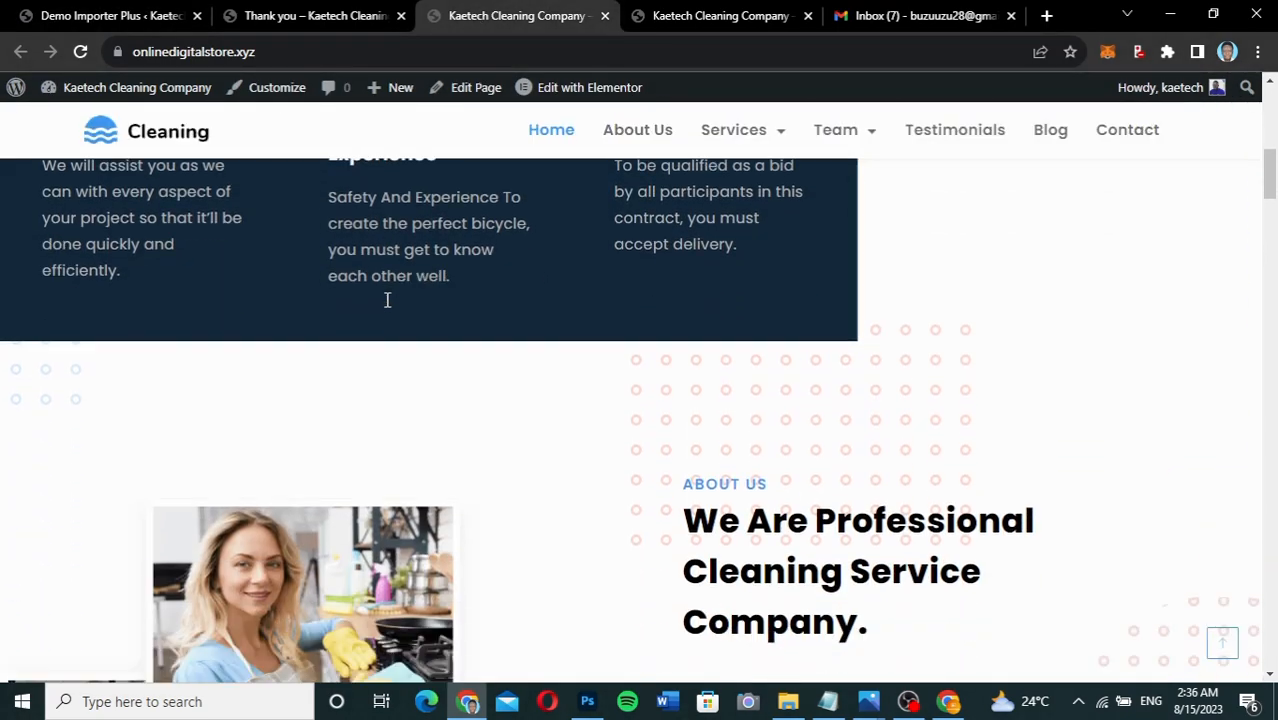
pyautogui.scroll(10, 388, 305)
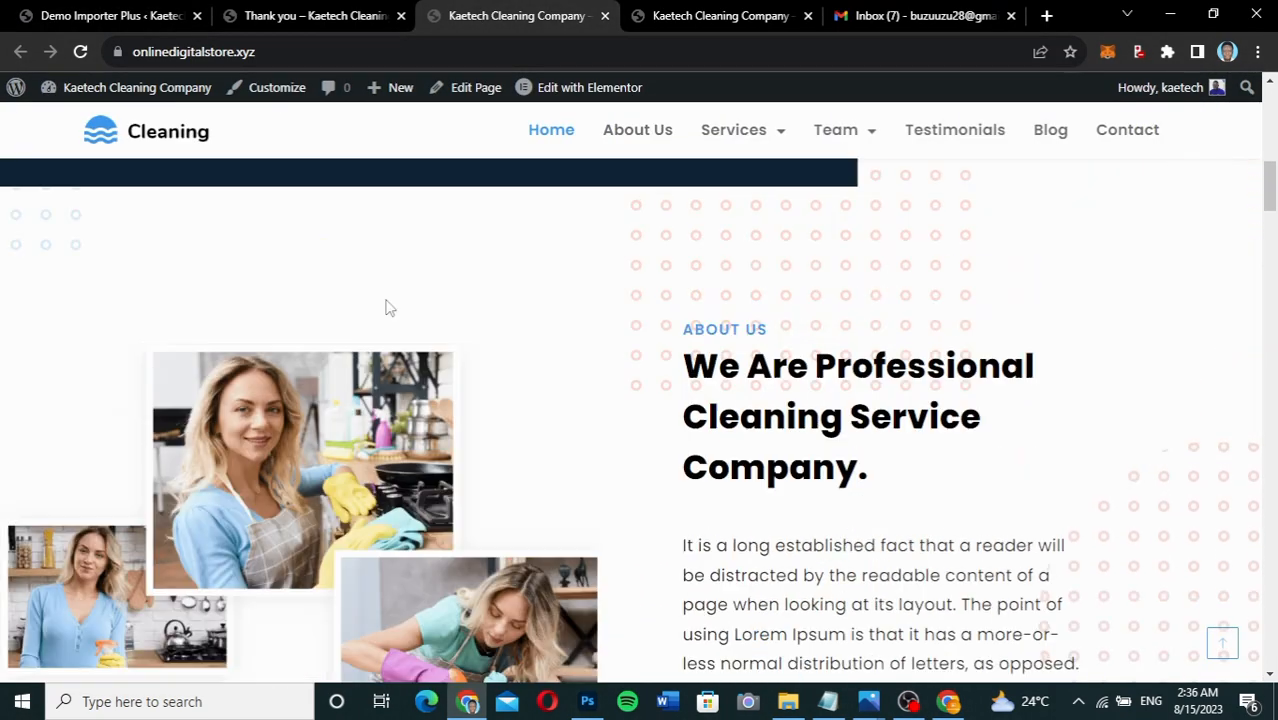